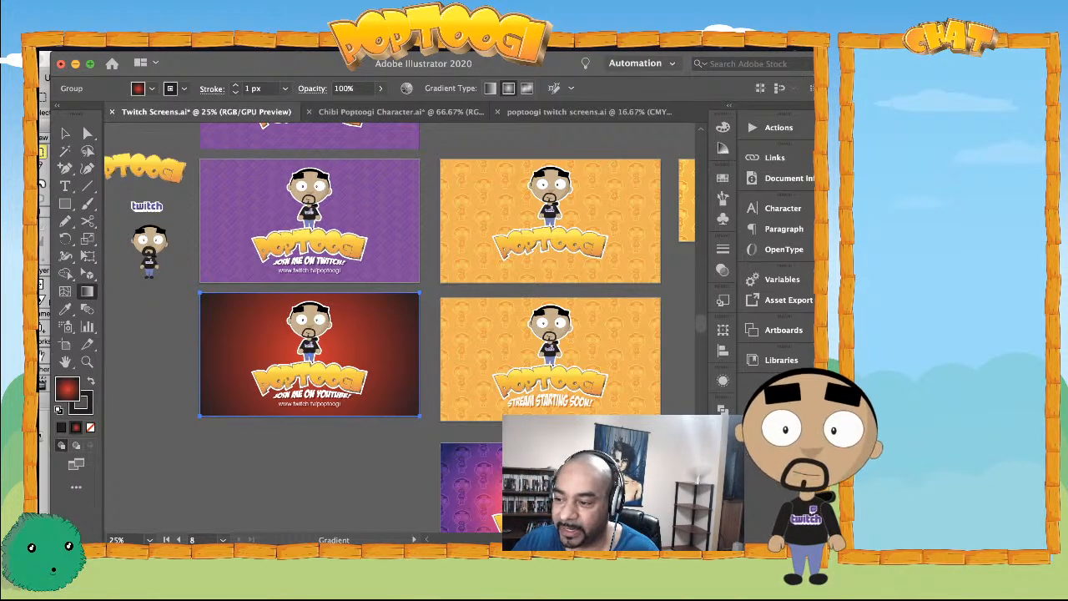
- Examine the cartoon character in the Twitch Screens artwork and in the Chibi Poptoogi Character.ai document
{"action": "key", "text": "super+F9"}
{"action": "key", "text": "super+F9"}
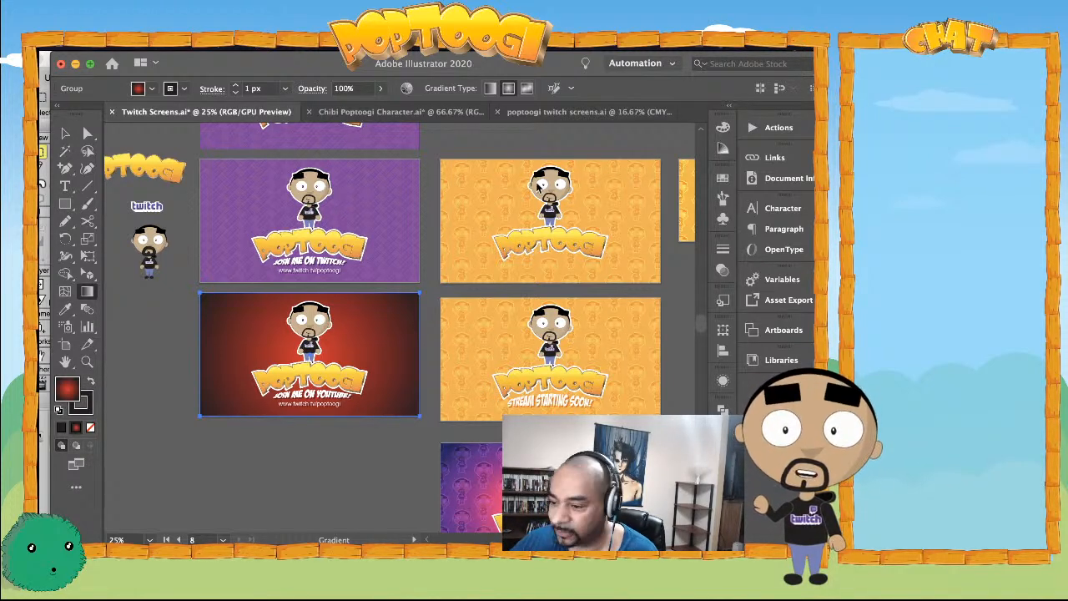
{"action": "scroll", "coordinate": [579, 344], "scroll_direction": "up", "scroll_amount": 4}
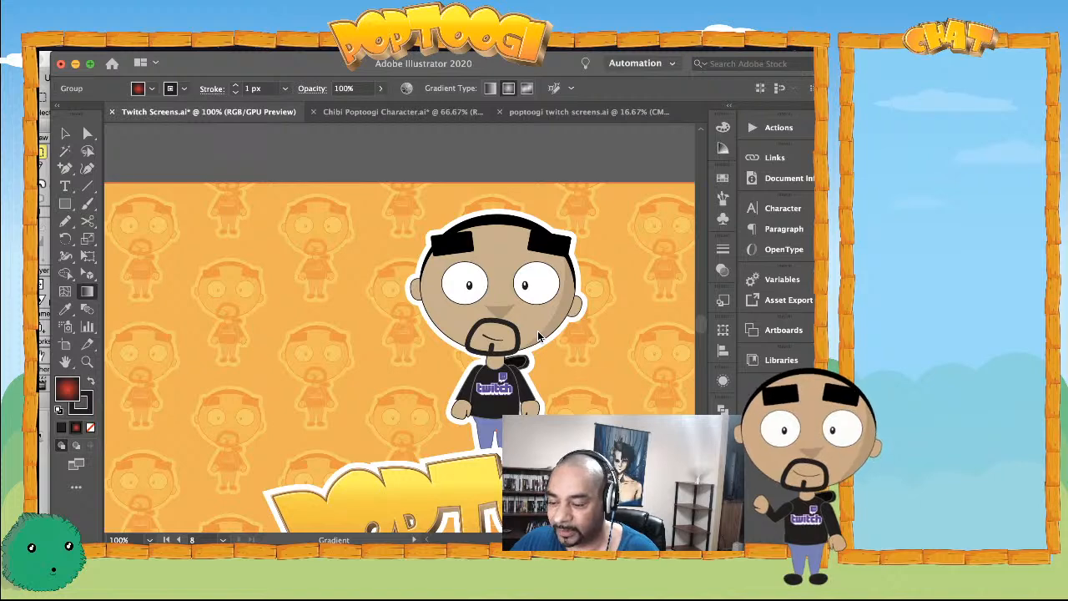
{"action": "scroll", "coordinate": [538, 336], "scroll_direction": "down", "scroll_amount": 4}
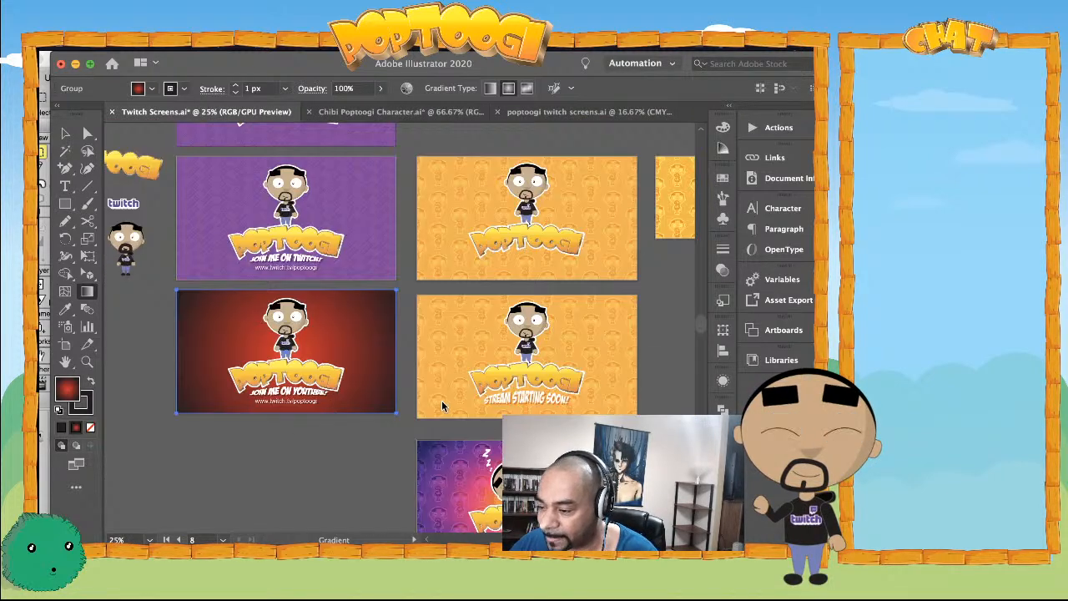
{"action": "left_click", "coordinate": [385, 359]}
{"action": "left_click_drag", "start_coordinate": [215, 391], "coordinate": [261, 327]}
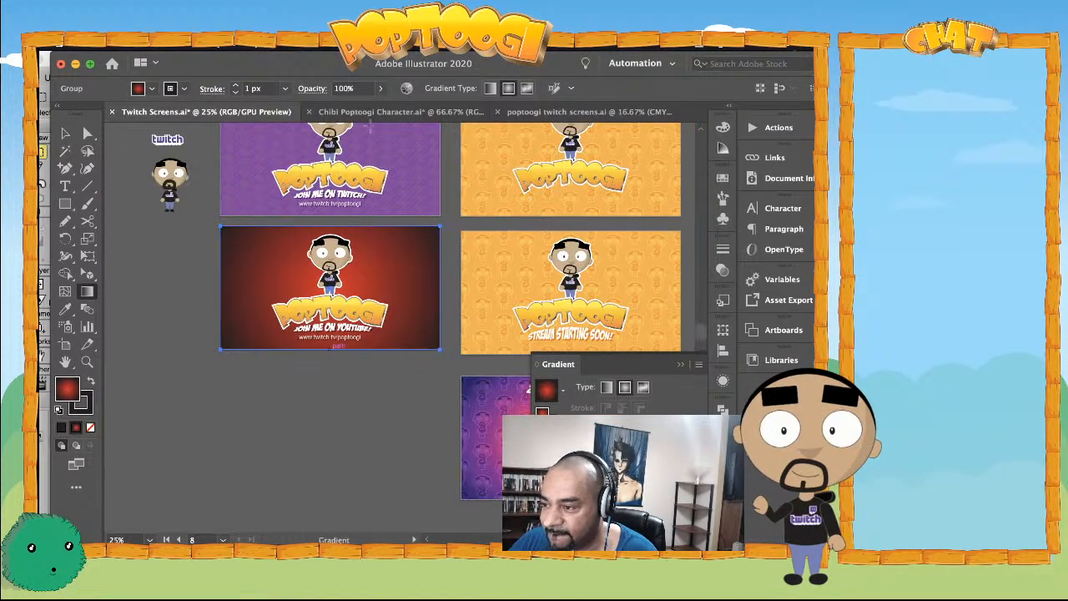
{"action": "left_click", "coordinate": [390, 111]}
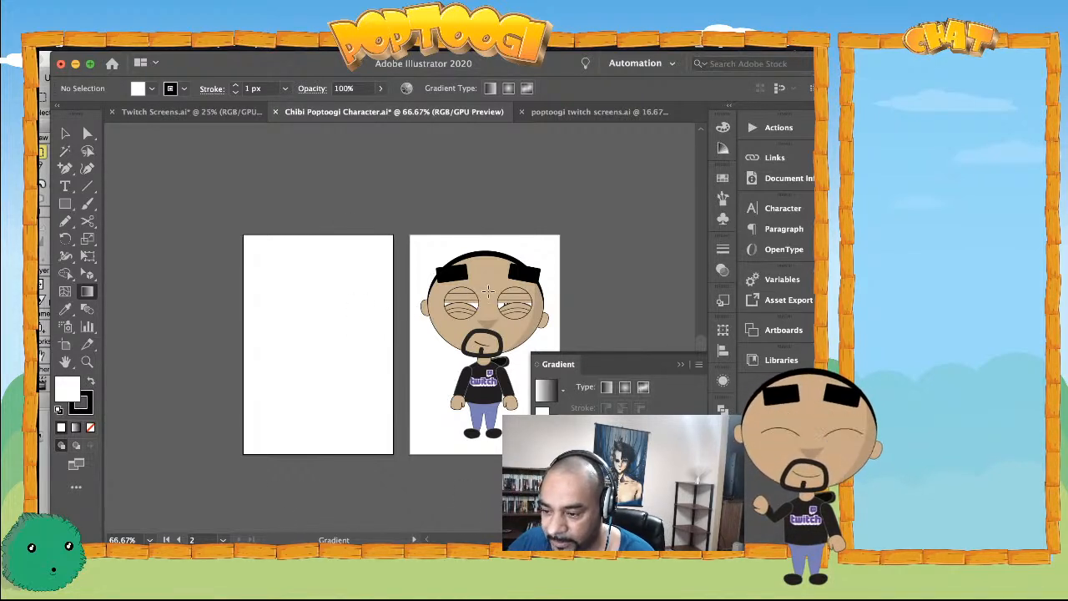
{"action": "left_click", "coordinate": [537, 364]}
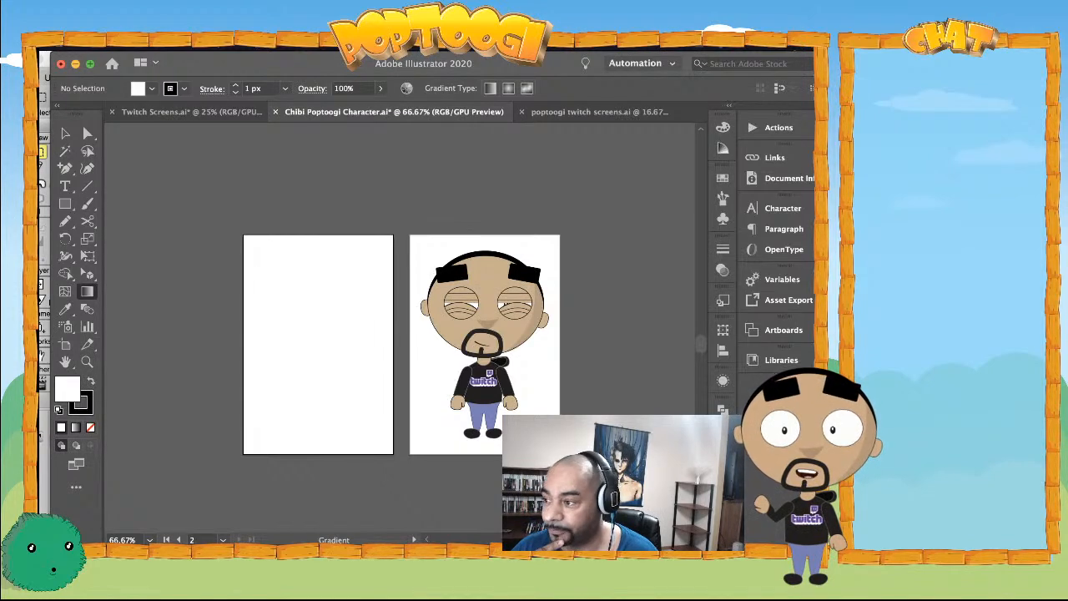
- Switch to Anime Studio Pro and fit its window within the visible desktop area
{"action": "left_click", "coordinate": [43, 510]}
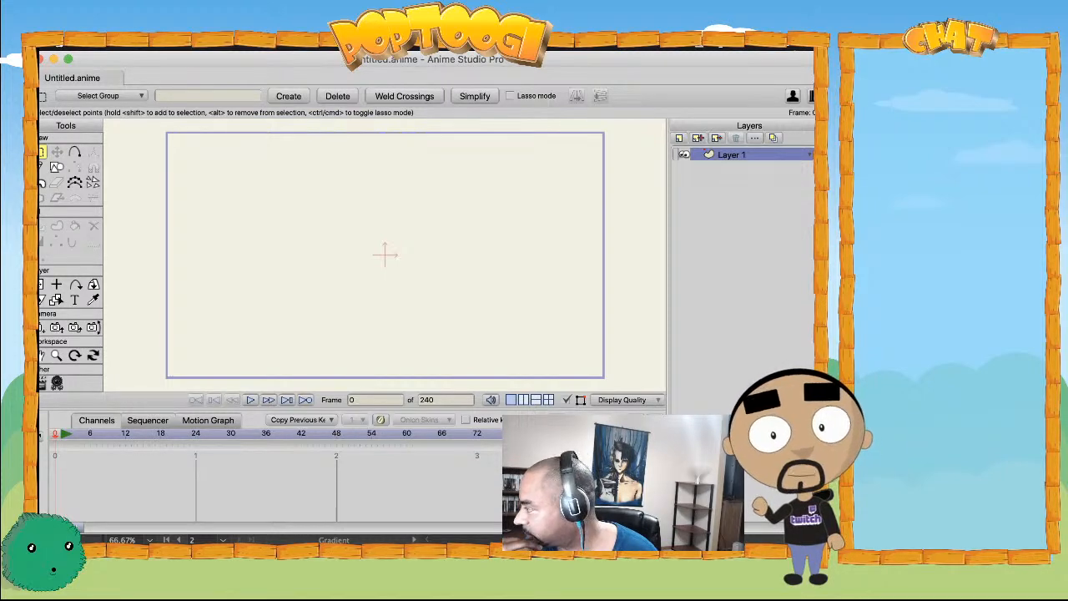
{"action": "left_click_drag", "start_coordinate": [198, 62], "coordinate": [210, 58]}
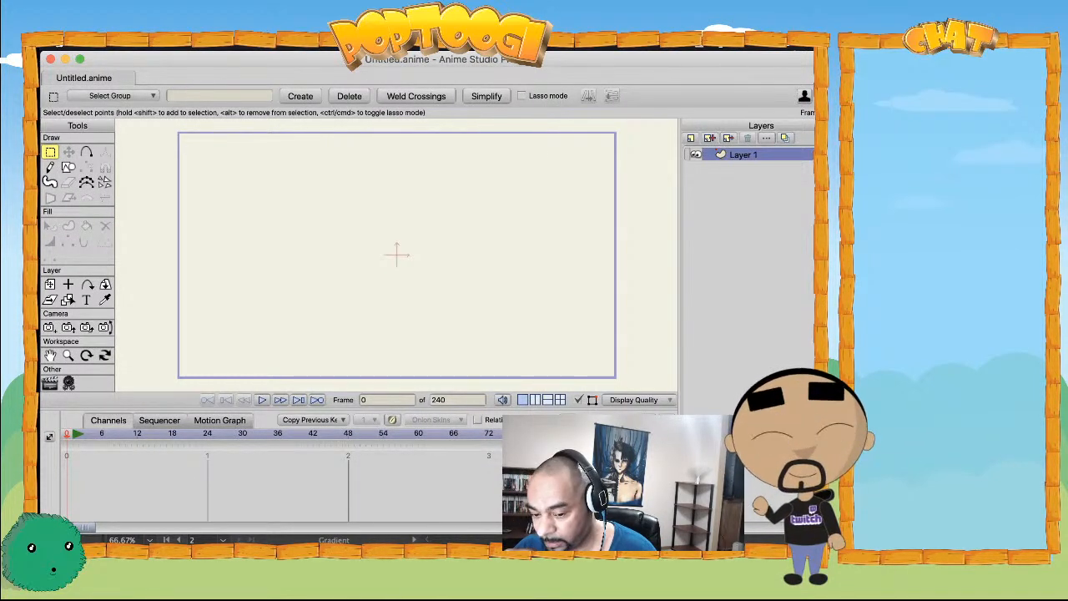
{"action": "mouse_move", "coordinate": [814, 547]}
{"action": "left_mouse_down"}
{"action": "mouse_move", "coordinate": [809, 559]}
{"action": "mouse_move", "coordinate": [824, 553]}
{"action": "mouse_move", "coordinate": [800, 552]}
{"action": "left_mouse_up"}
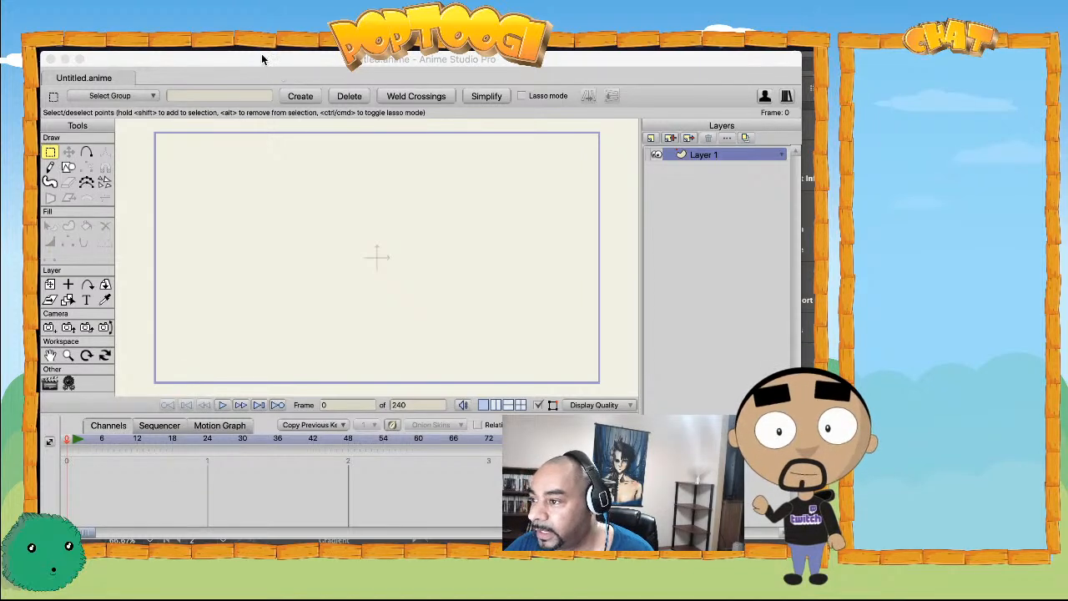
- Rename the project's only layer, Layer 1, as head
{"action": "left_click", "coordinate": [69, 169]}
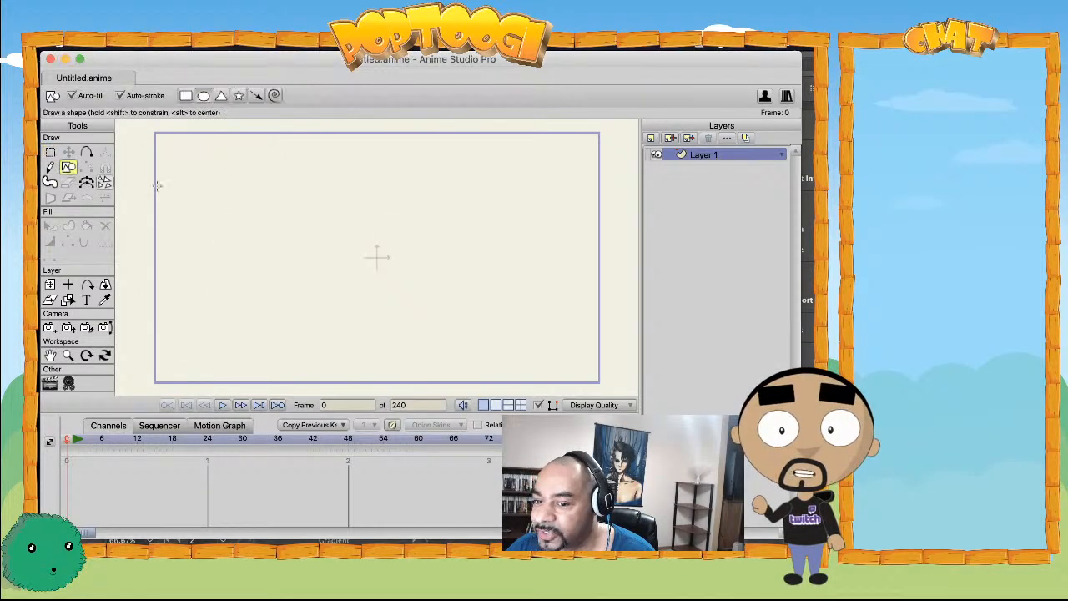
{"action": "double_click", "coordinate": [709, 155]}
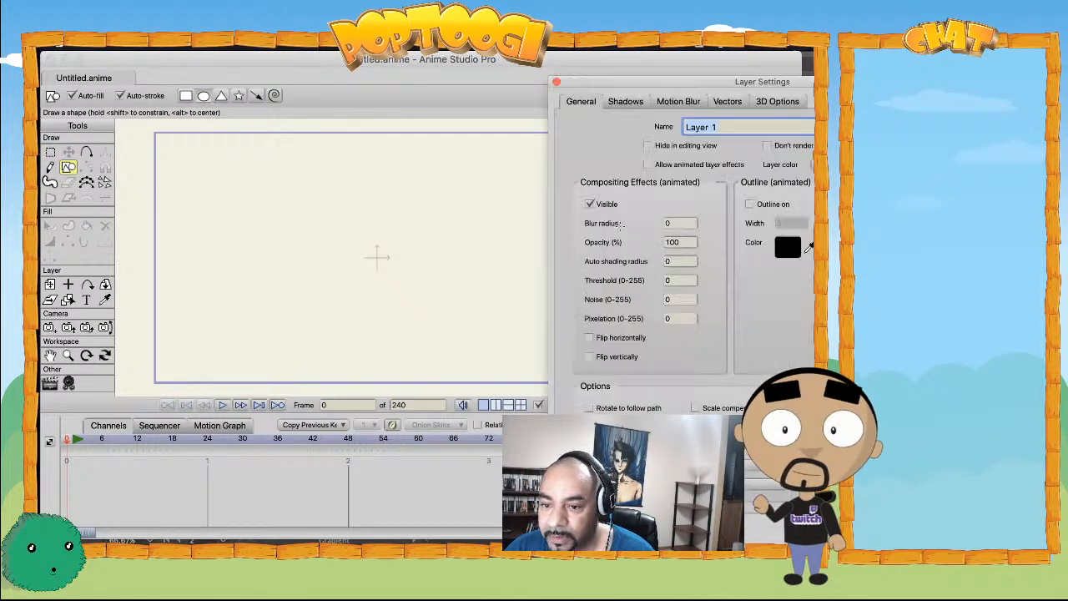
{"action": "type", "text": "head"}
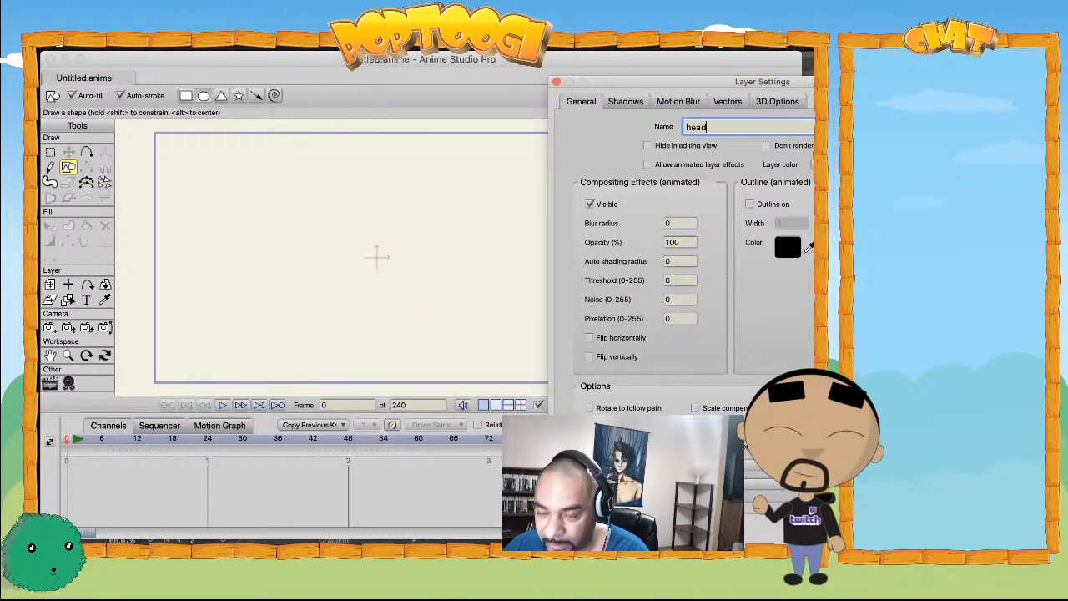
{"action": "key", "text": "Return"}
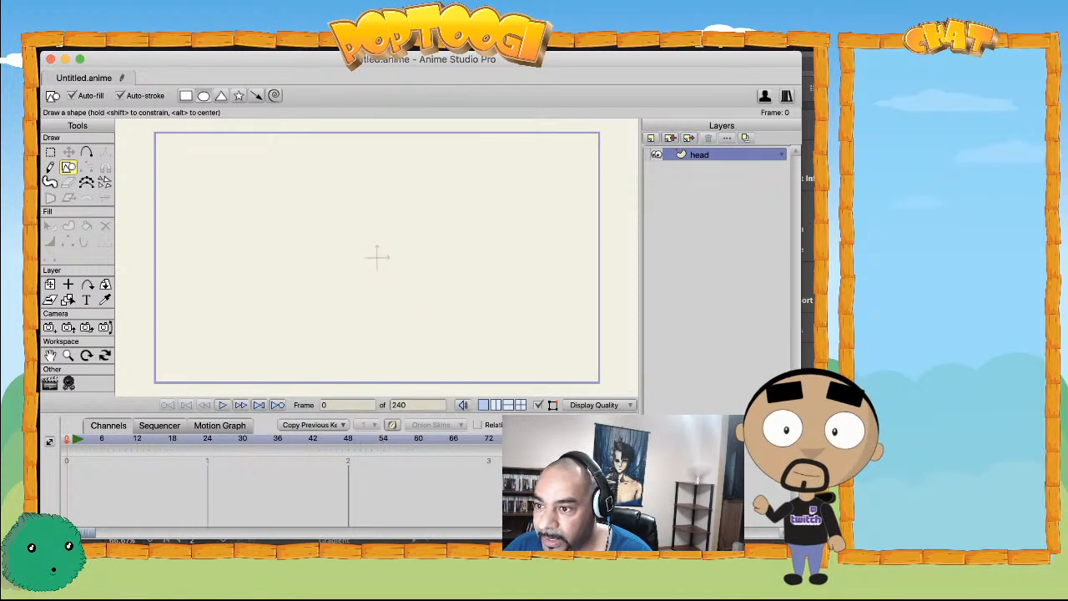
{"action": "left_click", "coordinate": [469, 42]}
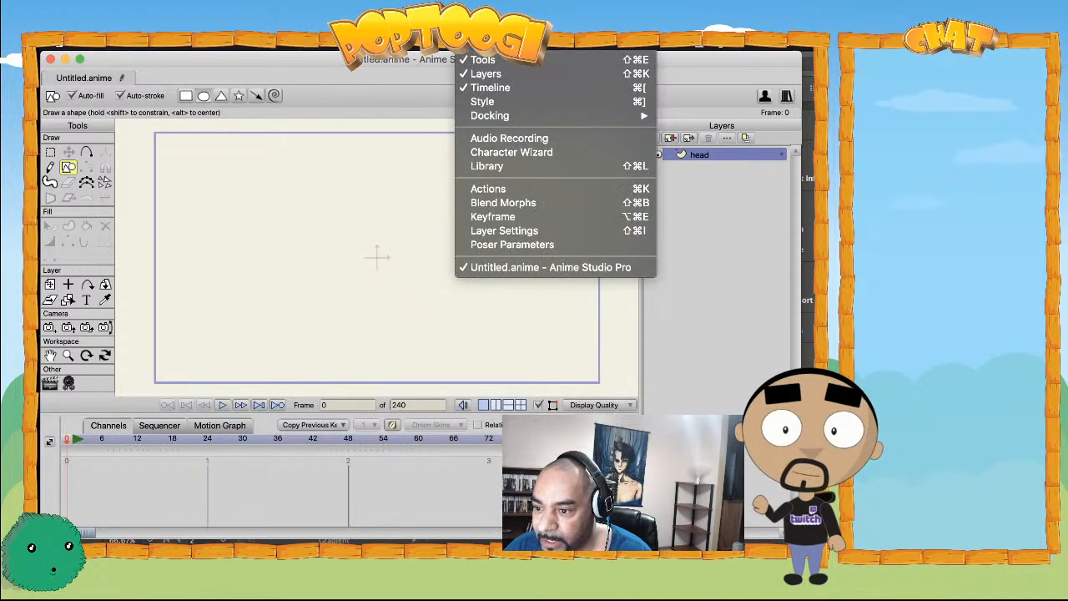
{"action": "left_click", "coordinate": [487, 102]}
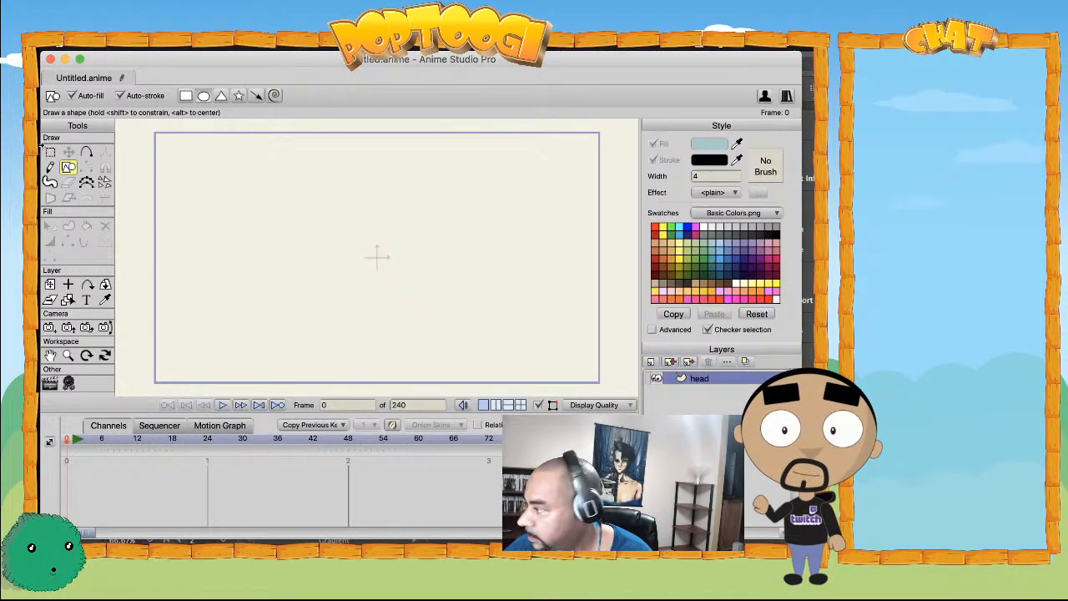
{"action": "left_click", "coordinate": [469, 42]}
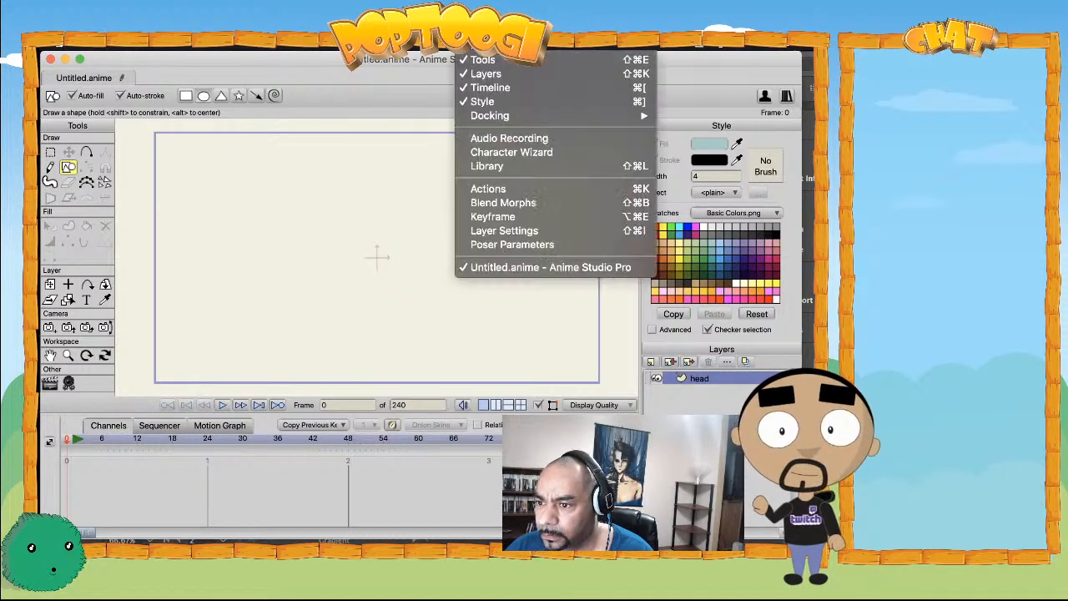
{"action": "left_click", "coordinate": [41, 226]}
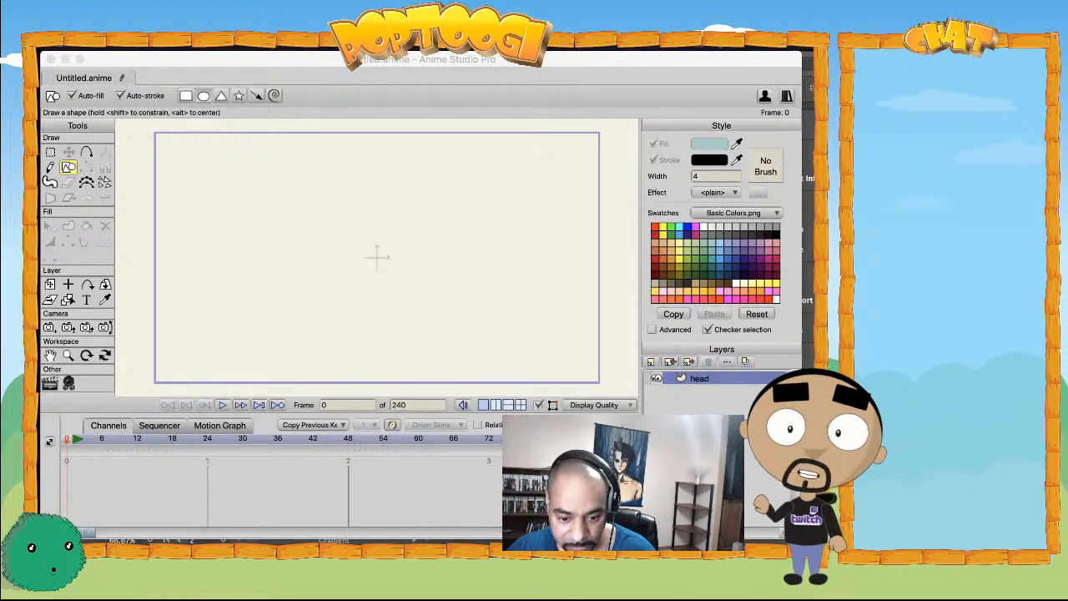
{"action": "left_click", "coordinate": [594, 72]}
{"action": "left_click", "coordinate": [477, 40]}
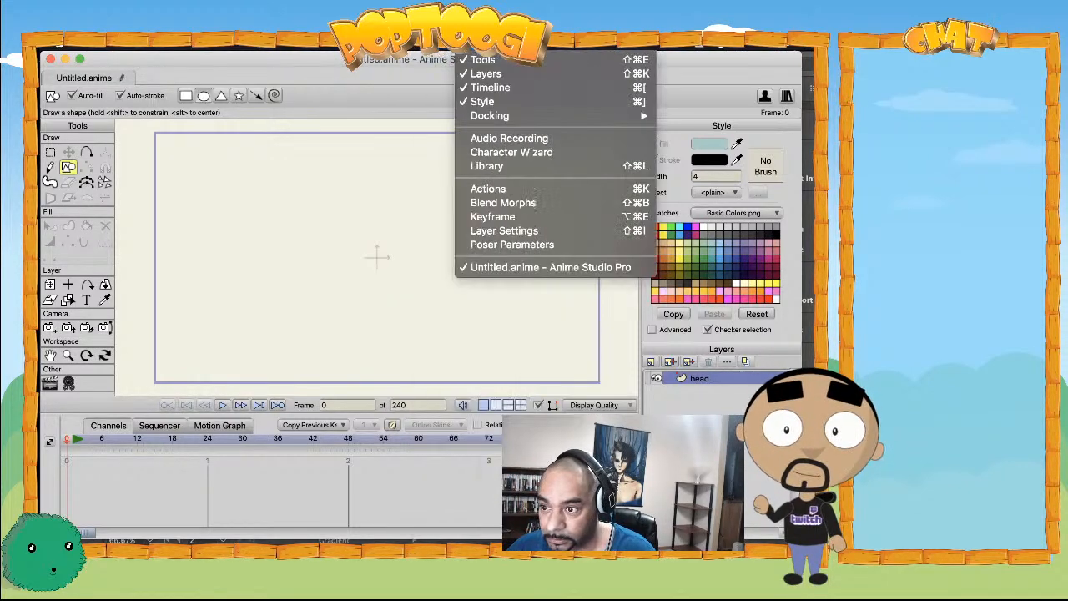
{"action": "left_click", "coordinate": [476, 100]}
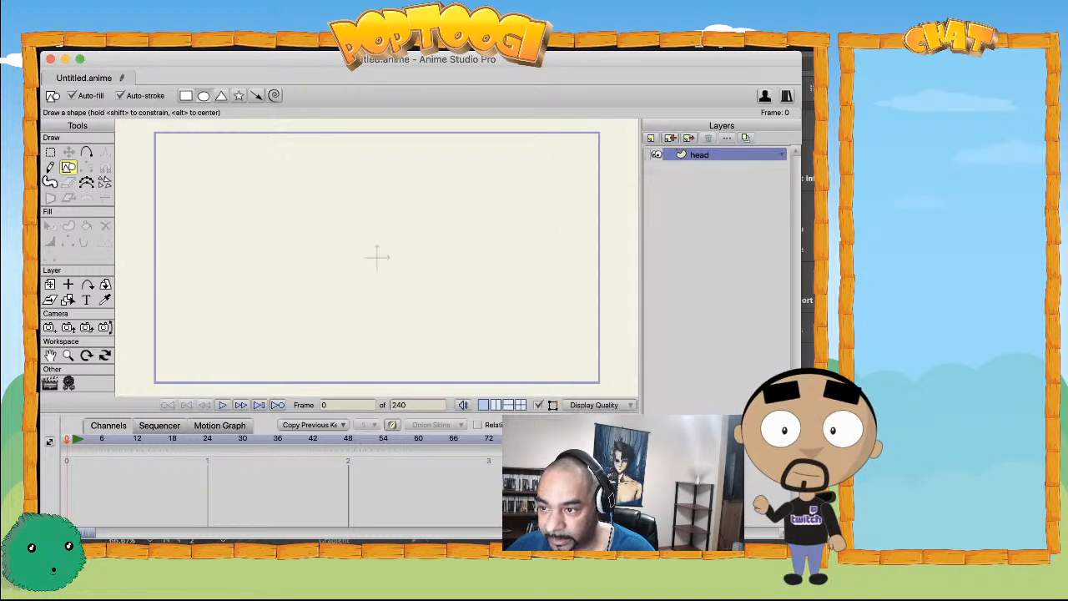
- Display the Style settings with the fill, stroke and color swatches
{"action": "left_click", "coordinate": [478, 40]}
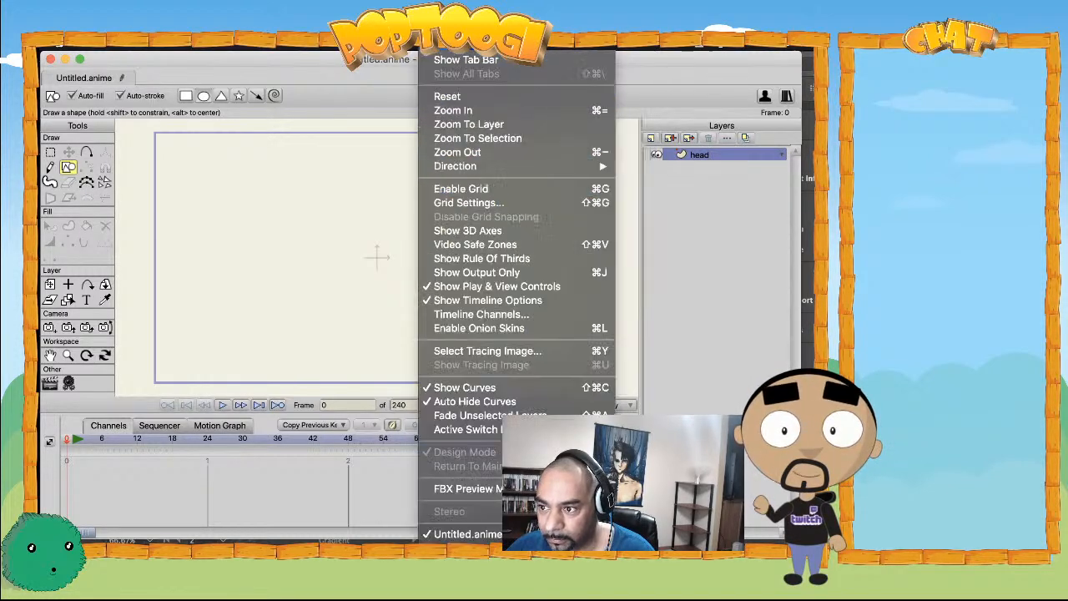
{"action": "left_click", "coordinate": [474, 68]}
{"action": "left_click", "coordinate": [477, 40]}
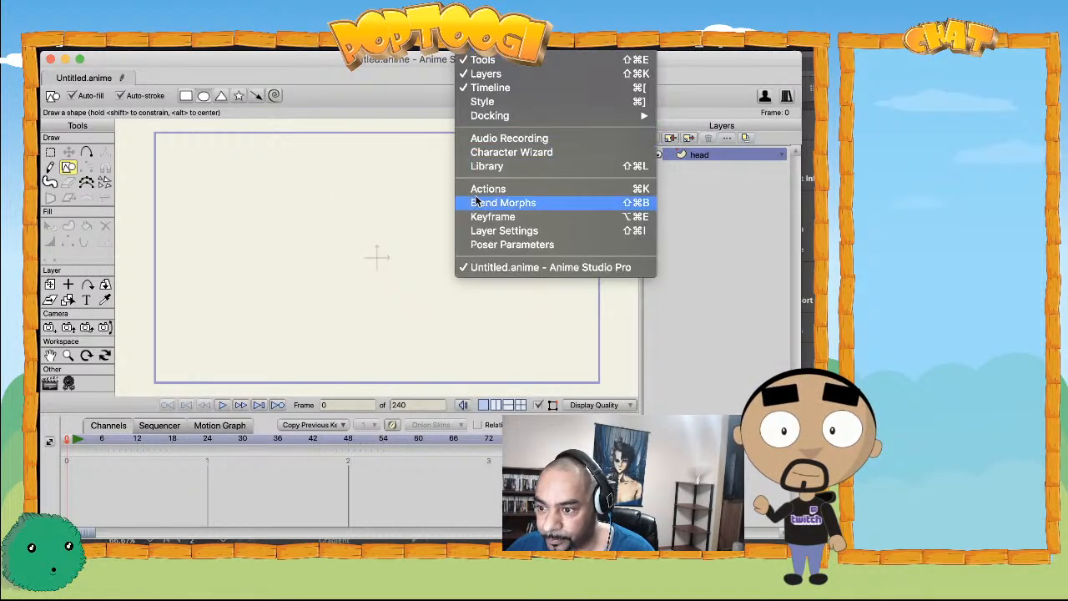
{"action": "left_click", "coordinate": [480, 101]}
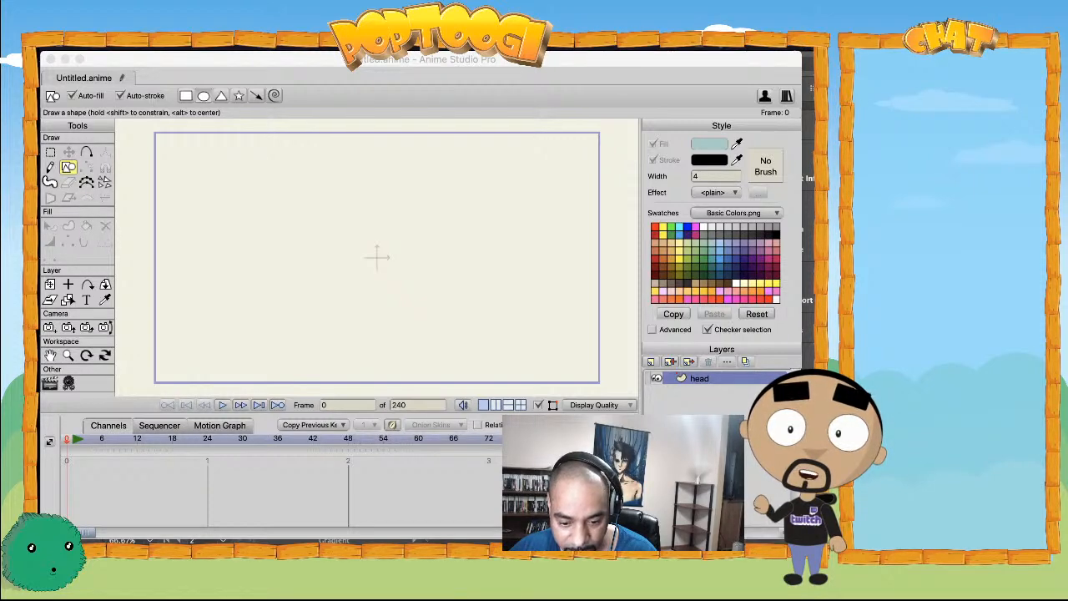
- Draw a tan-filled oval on the head layer and move it to the canvas center, about X 0.006, Y 0.03
{"action": "left_click", "coordinate": [206, 94]}
{"action": "left_click", "coordinate": [699, 286]}
{"action": "left_click_drag", "start_coordinate": [325, 196], "coordinate": [471, 359]}
{"action": "key", "text": "t"}
{"action": "left_click_drag", "start_coordinate": [397, 297], "coordinate": [377, 274]}
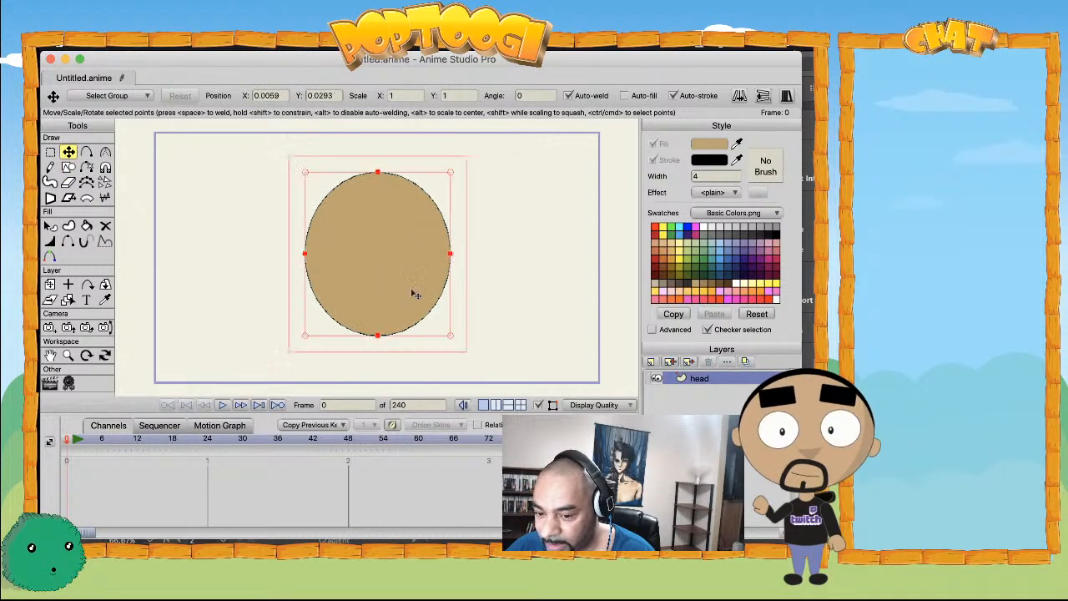
- Add a vector layer above head and name it right eye
{"action": "left_click", "coordinate": [650, 364]}
{"action": "left_click", "coordinate": [663, 373]}
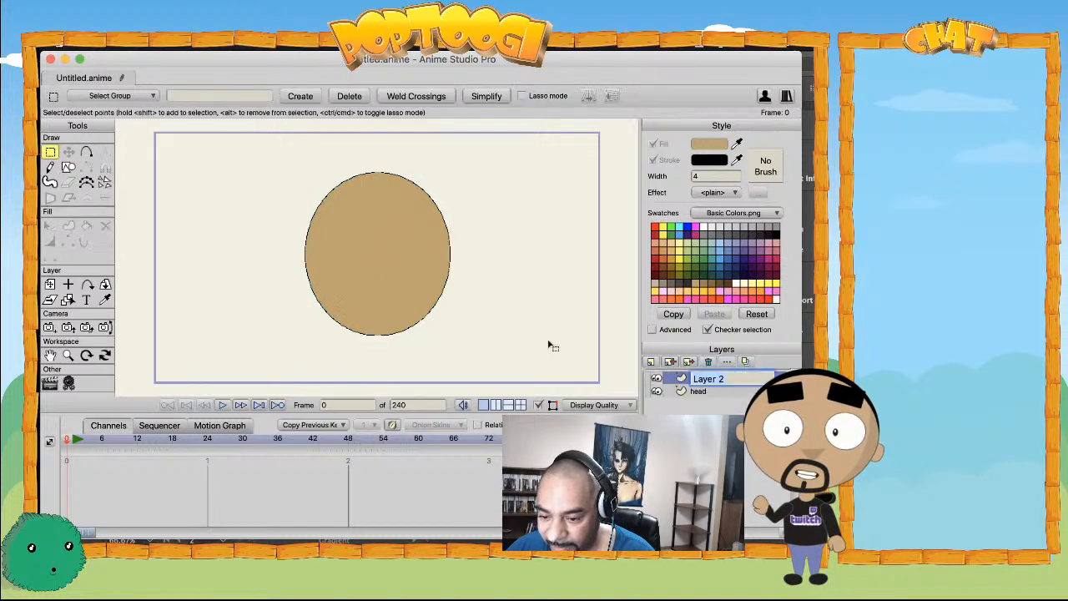
{"action": "type", "text": "s"}
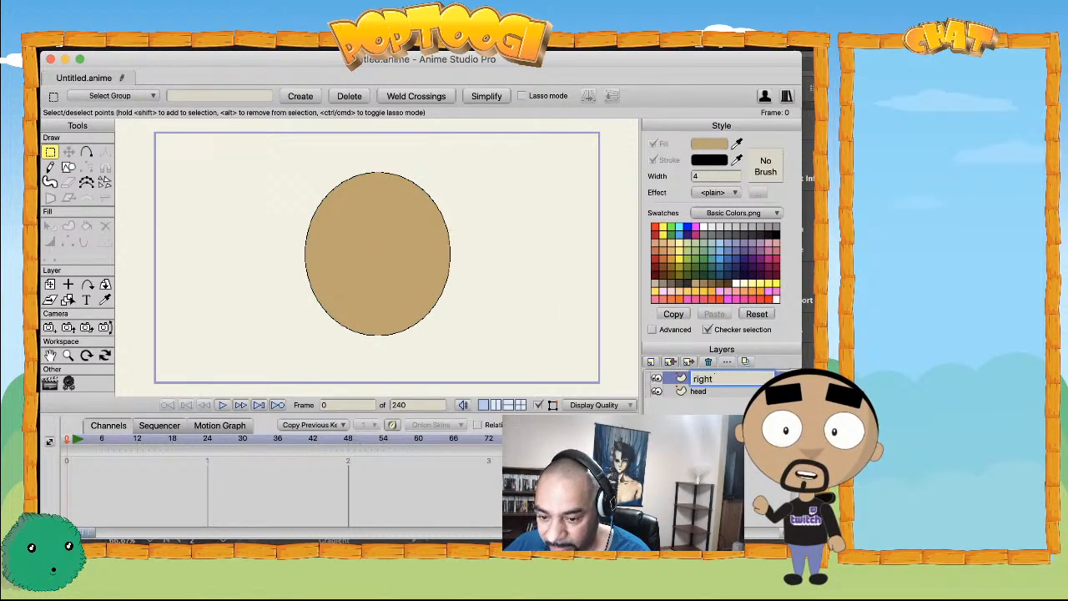
{"action": "key", "text": "Return"}
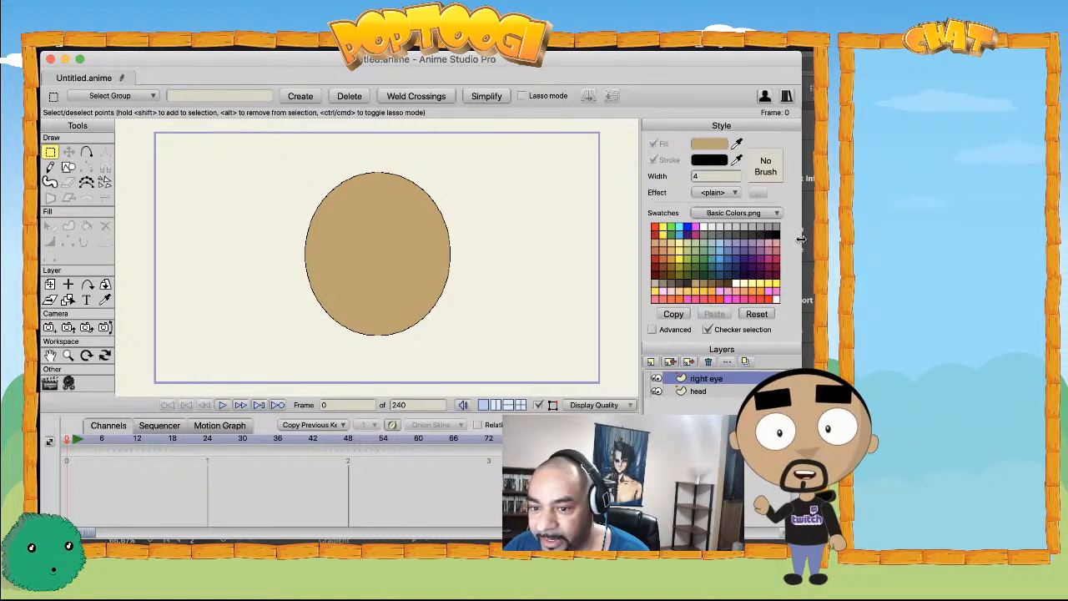
- Set the fill to white and draw a circular eye left of the head's center on the right eye layer
{"action": "left_click", "coordinate": [706, 237]}
{"action": "left_click", "coordinate": [705, 228]}
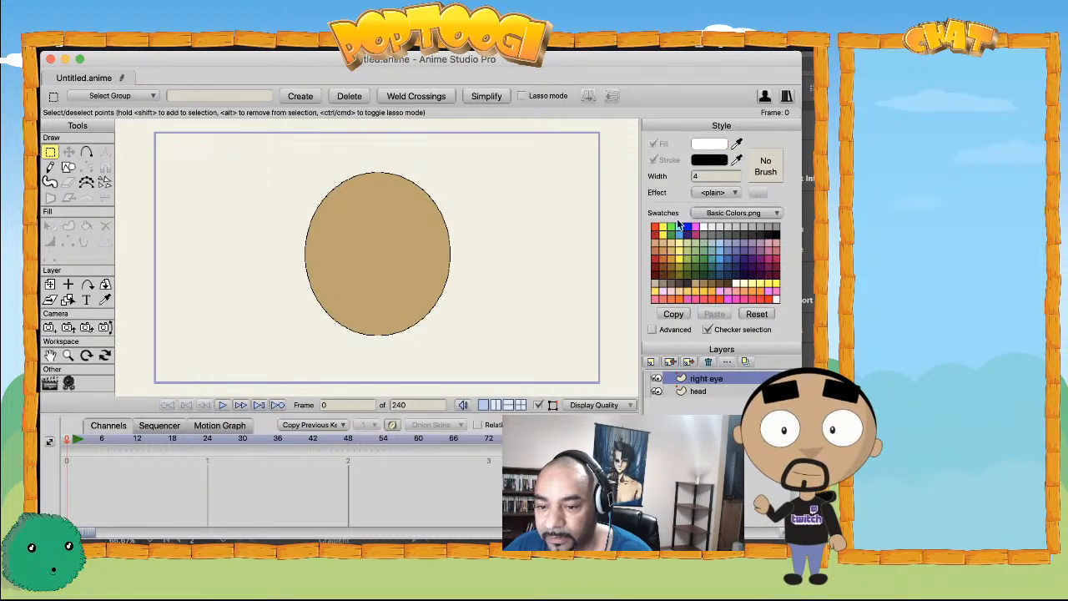
{"action": "left_click", "coordinate": [67, 167]}
{"action": "mouse_move", "coordinate": [337, 227]}
{"action": "left_mouse_down"}
{"action": "mouse_move", "coordinate": [379, 269]}
{"action": "mouse_move", "coordinate": [385, 295]}
{"action": "left_mouse_up"}
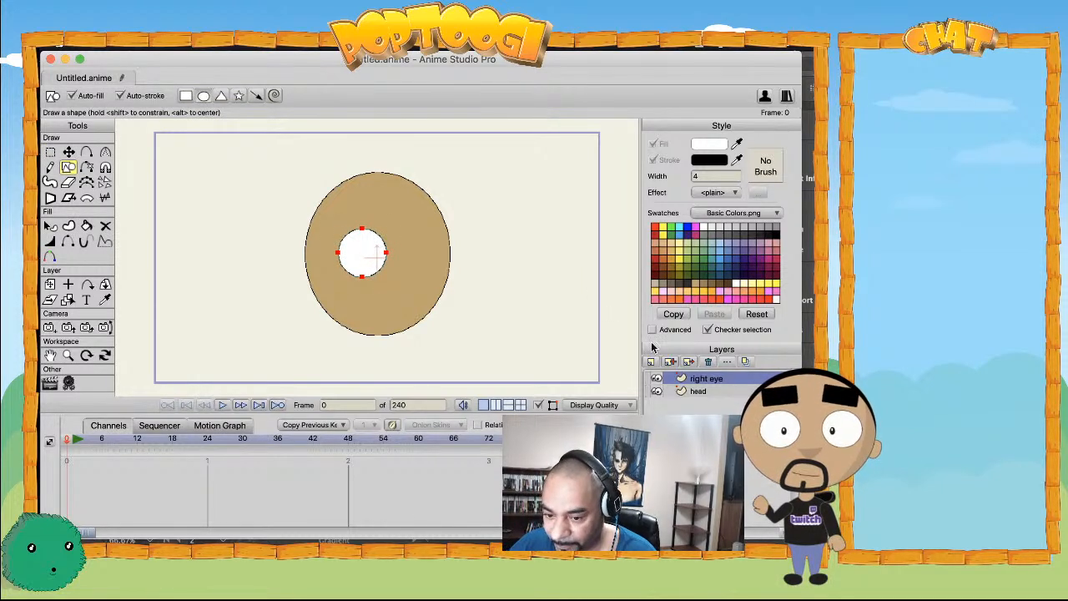
{"action": "key", "text": "super+z"}
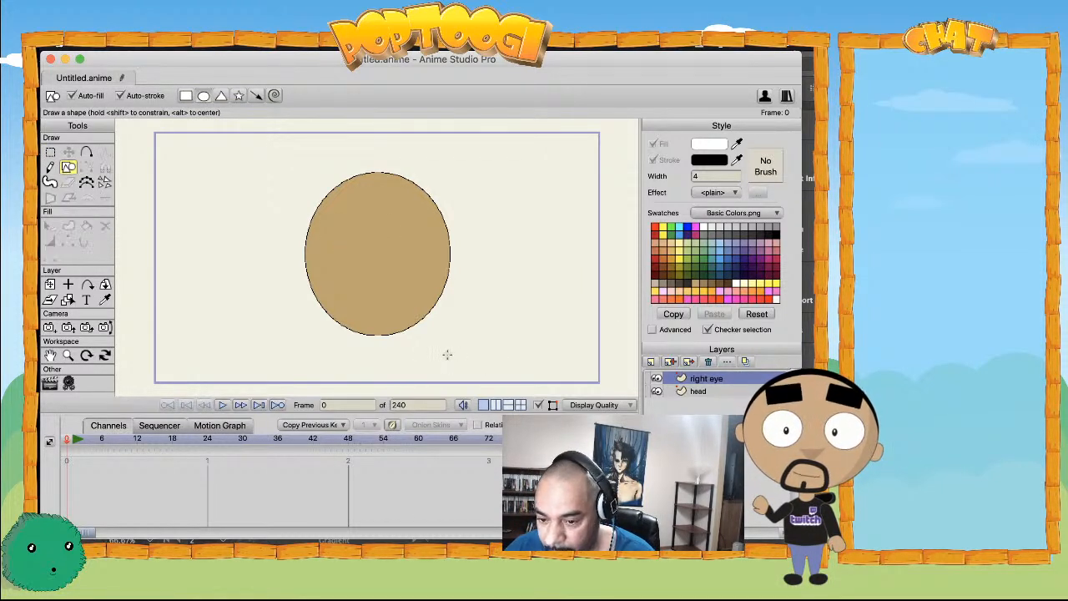
{"action": "scroll", "coordinate": [422, 341], "scroll_direction": "up", "scroll_amount": 1}
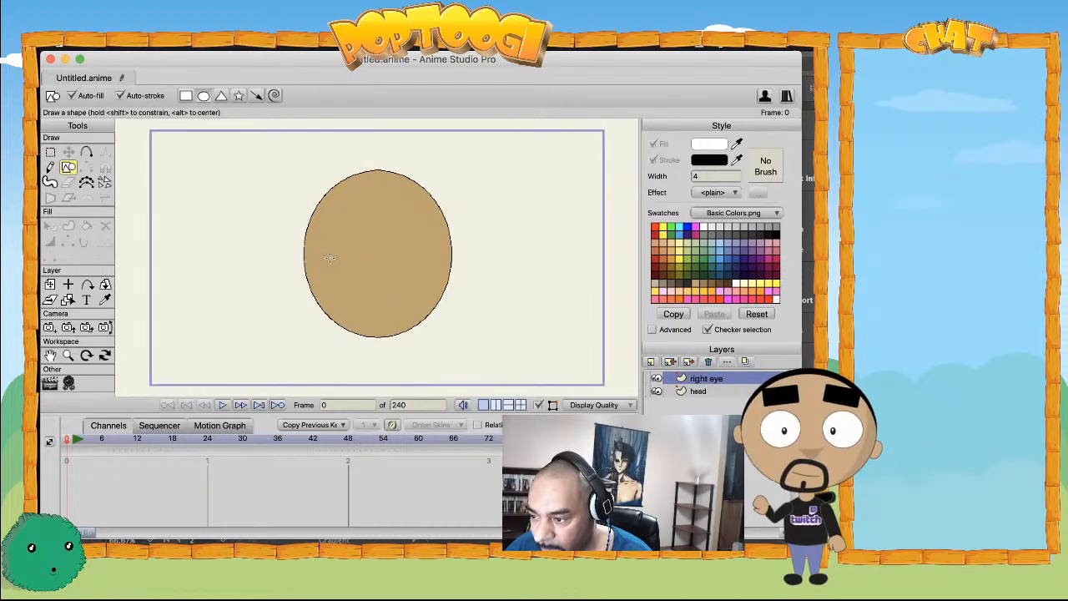
{"action": "scroll", "coordinate": [328, 262], "scroll_direction": "up", "scroll_amount": 3}
{"action": "scroll", "coordinate": [329, 258], "scroll_direction": "down", "scroll_amount": 3}
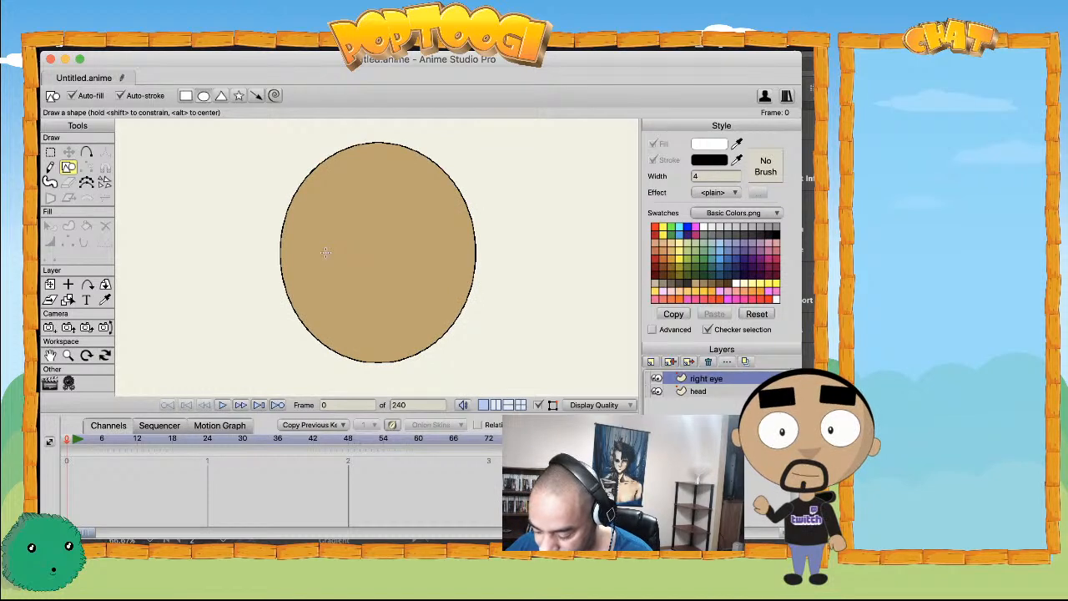
{"action": "left_click_drag", "start_coordinate": [322, 226], "coordinate": [380, 296]}
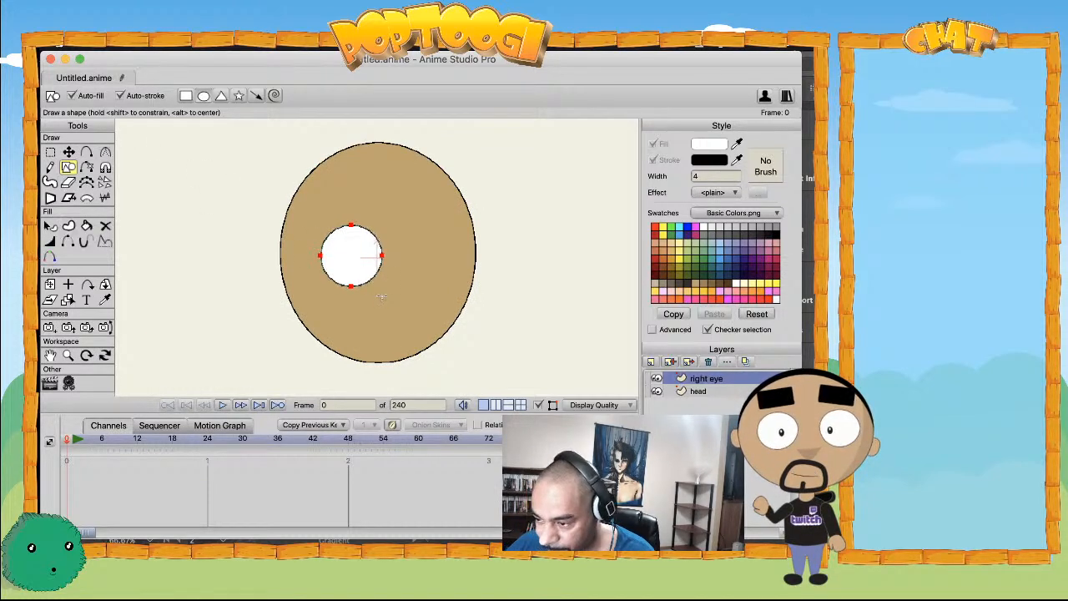
- Add a vector layer named pupil above right eye and draw a small black circle in the middle of the white eye
{"action": "left_click", "coordinate": [650, 361]}
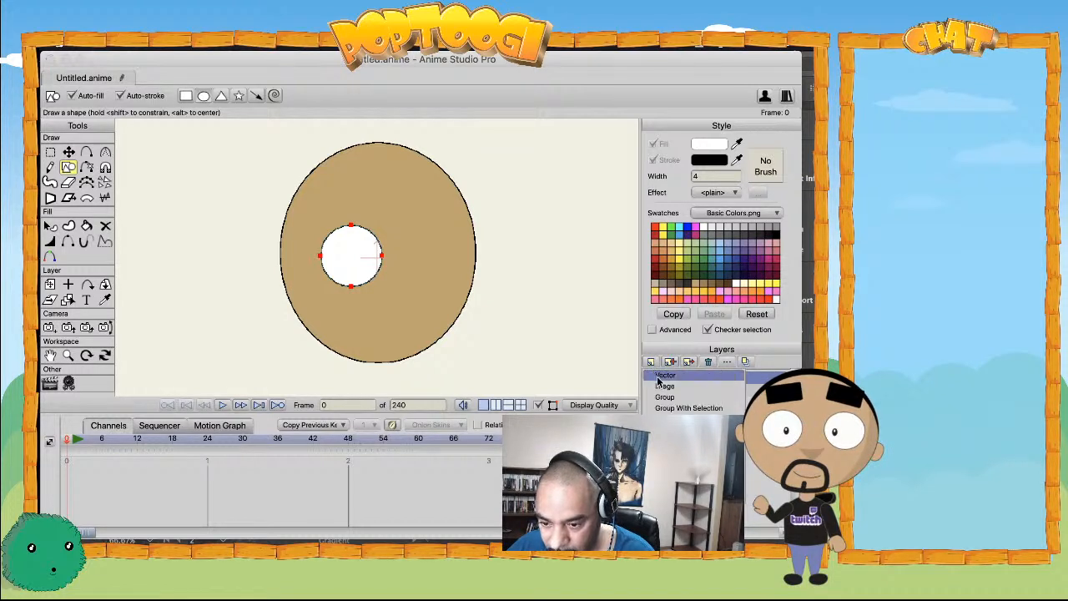
{"action": "left_click", "coordinate": [658, 378]}
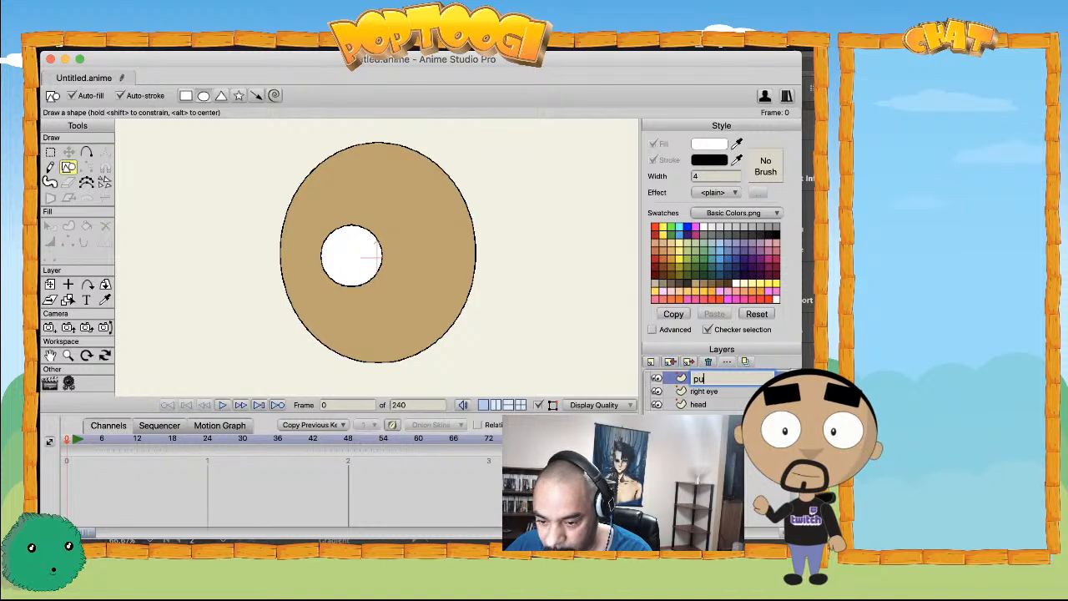
{"action": "type", "text": "pupi"}
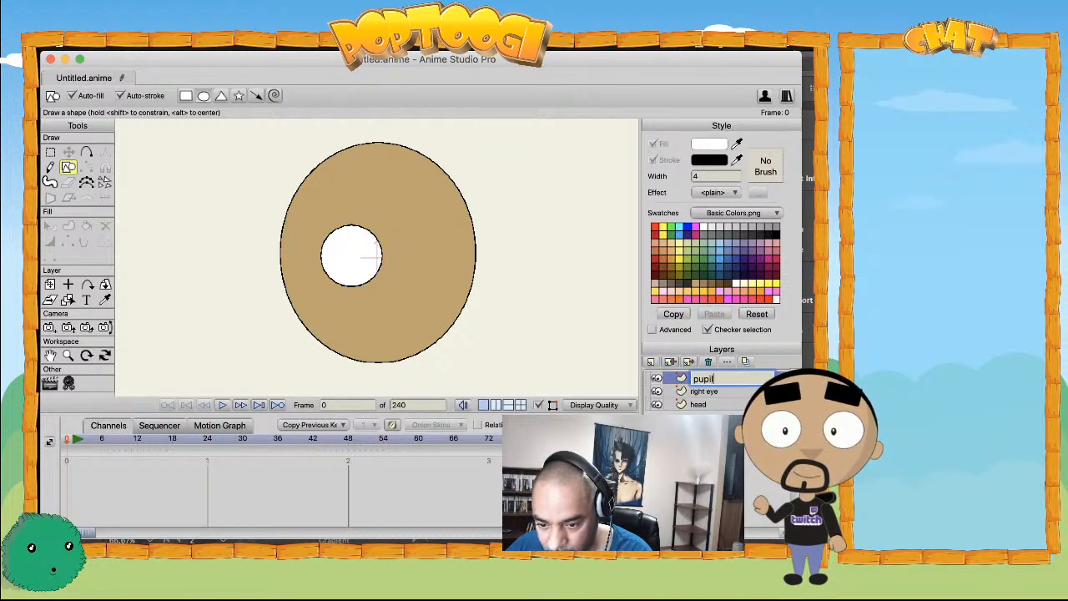
{"action": "type", "text": "l"}
{"action": "key", "text": "Return"}
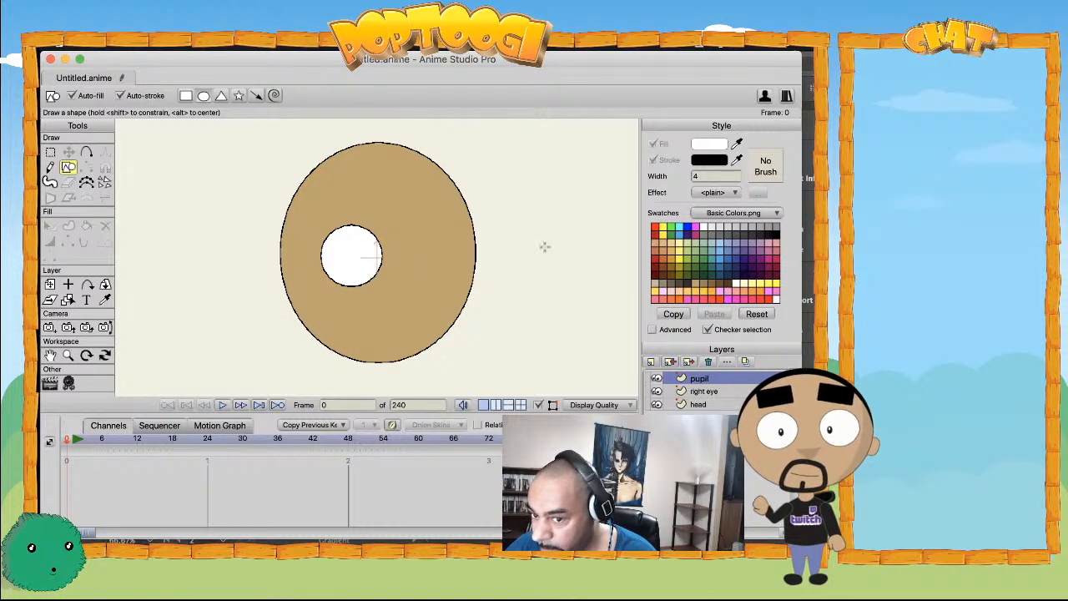
{"action": "left_click", "coordinate": [780, 241]}
{"action": "left_click_drag", "start_coordinate": [345, 252], "coordinate": [353, 259]}
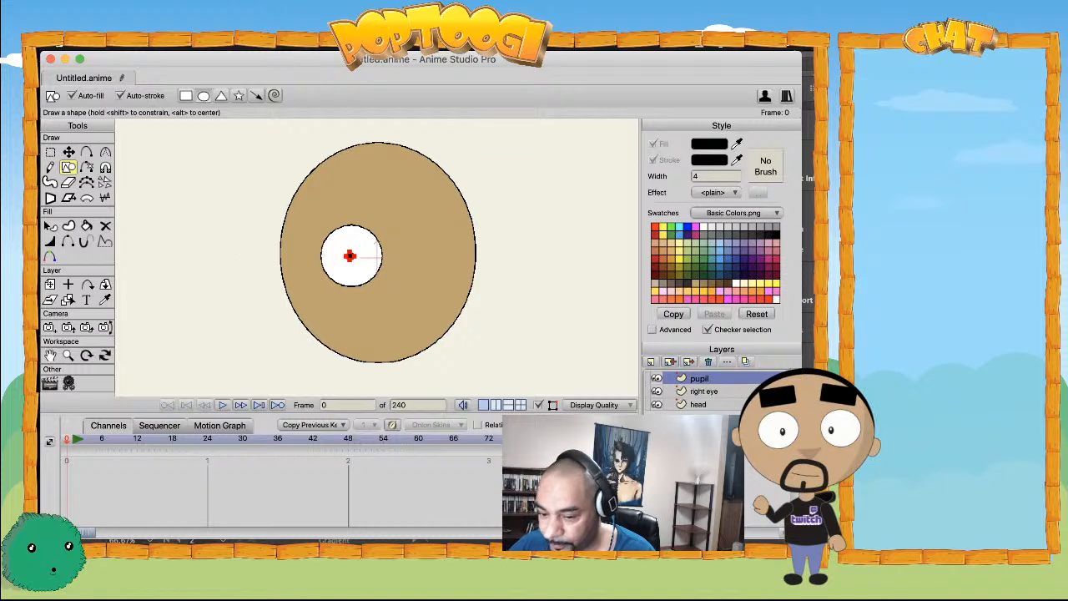
- Delete the pupil and right eye layers, leaving only the head layer
{"action": "left_click", "coordinate": [709, 362]}
{"action": "left_click", "coordinate": [708, 363]}
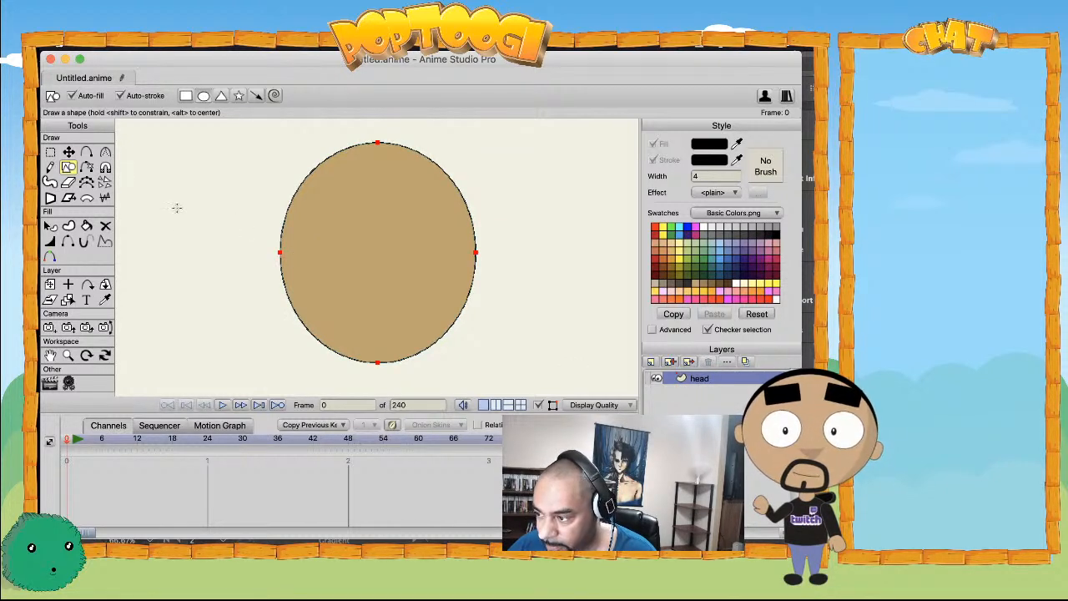
- Turn off Auto-fill and Auto-stroke for the Draw Shape tool
{"action": "left_click_drag", "start_coordinate": [227, 363], "coordinate": [378, 382]}
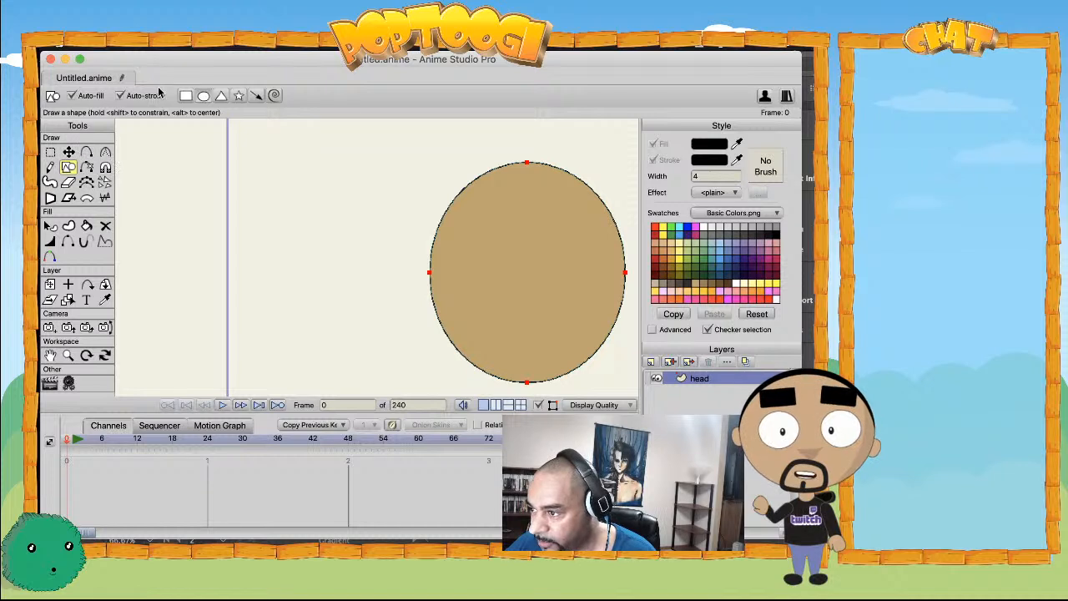
{"action": "left_click", "coordinate": [72, 95]}
{"action": "left_click", "coordinate": [122, 96]}
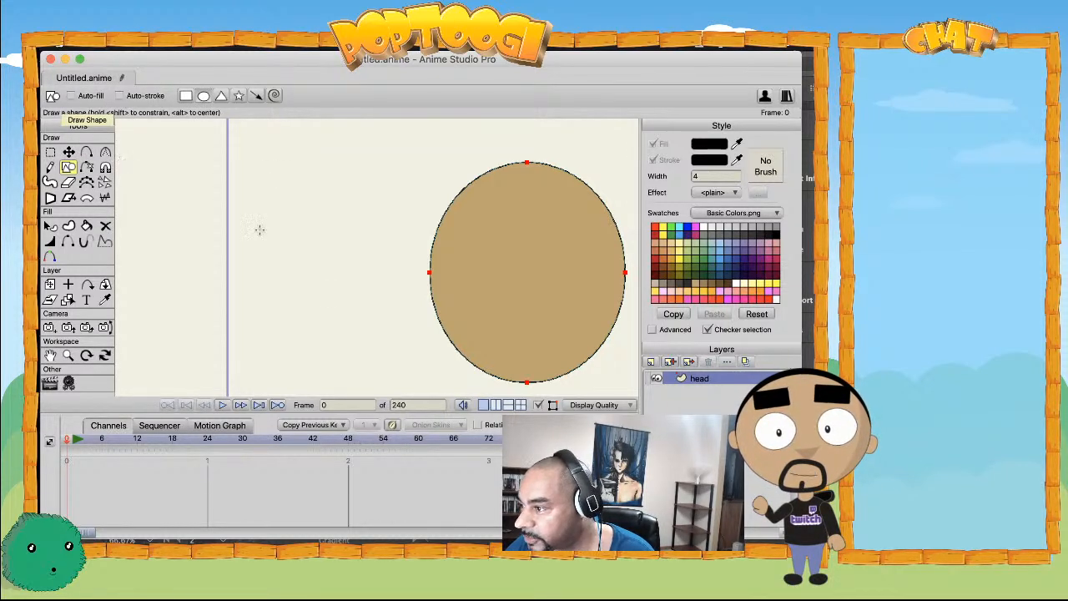
- Draw a circle outline beside the head with a smaller concentric copy inside it, and join both with a horizontal line on each side
{"action": "left_click_drag", "start_coordinate": [310, 241], "coordinate": [358, 289]}
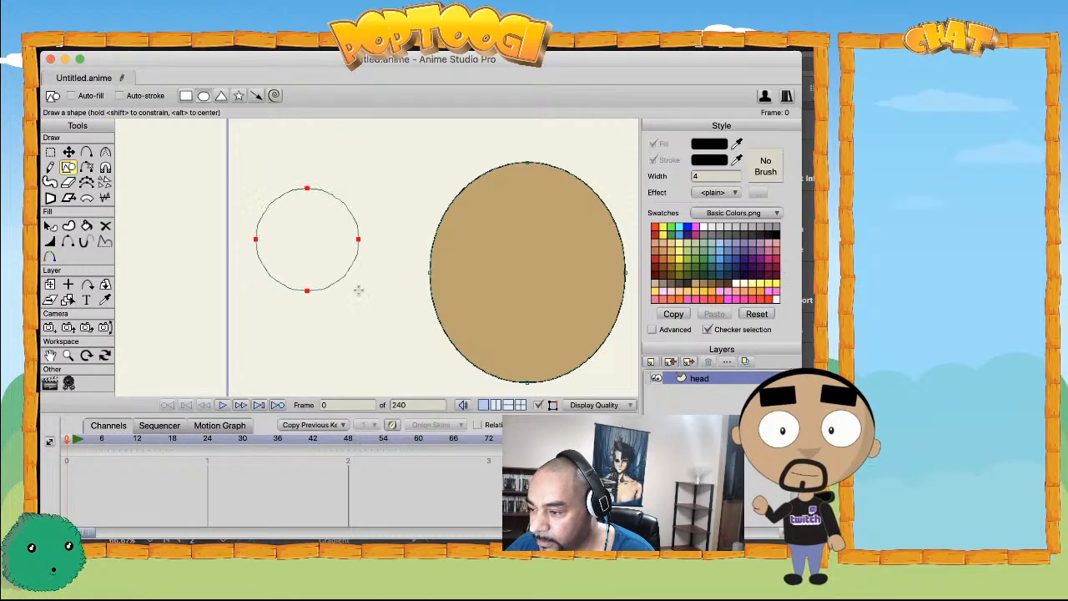
{"action": "key", "text": "t"}
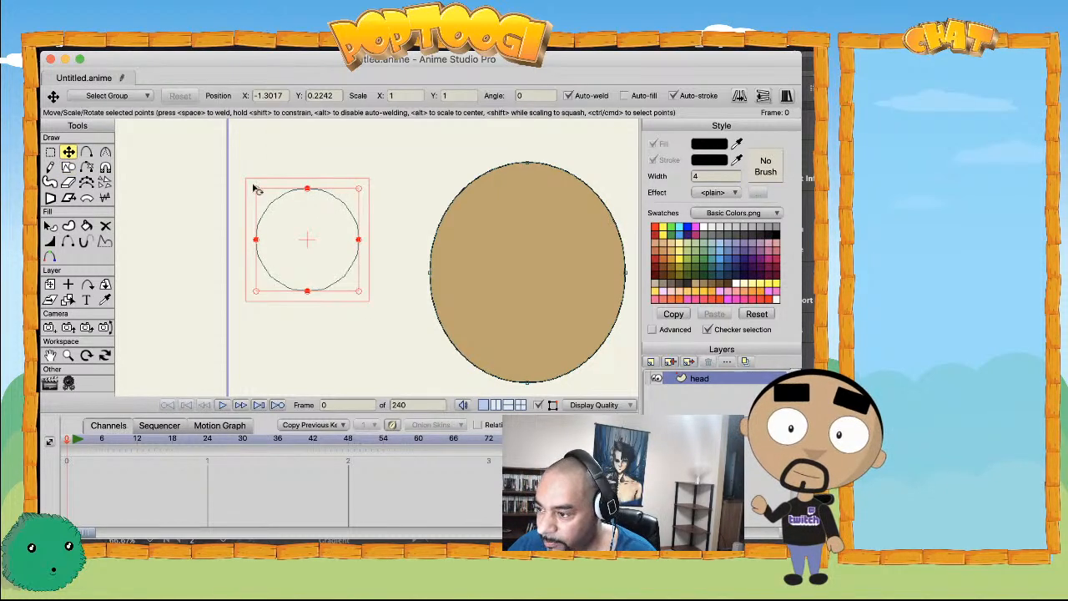
{"action": "mouse_move", "coordinate": [256, 191]}
{"action": "left_mouse_down"}
{"action": "mouse_move", "coordinate": [279, 212]}
{"action": "mouse_move", "coordinate": [256, 240]}
{"action": "left_mouse_up"}
{"action": "key", "text": "a"}
{"action": "left_click", "coordinate": [275, 240]}
{"action": "key", "text": "super+a"}
{"action": "left_click", "coordinate": [339, 241]}
{"action": "left_click_drag", "start_coordinate": [339, 240], "coordinate": [358, 240]}
{"action": "key", "text": "super+a"}
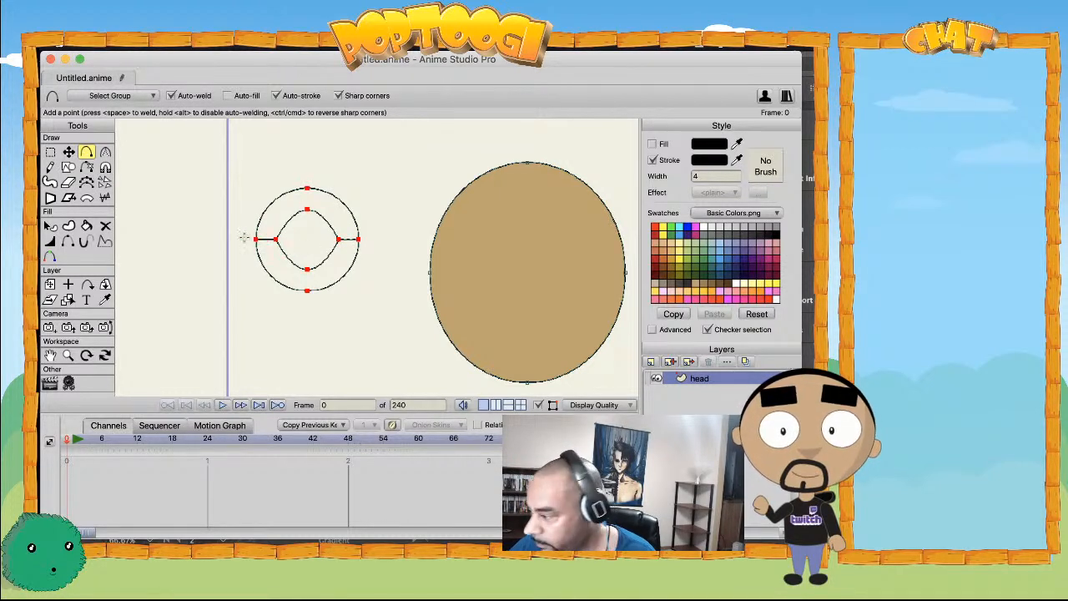
- Delete the two circles and their connecting lines from the head layer
{"action": "key", "text": "q"}
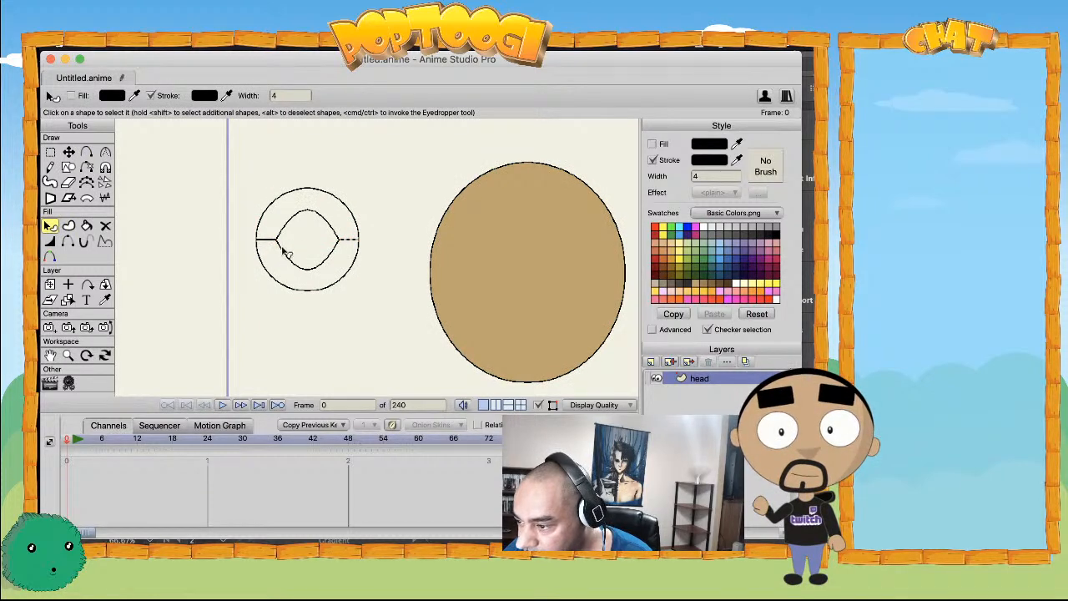
{"action": "scroll", "coordinate": [283, 241], "scroll_direction": "down", "scroll_amount": 1}
{"action": "scroll", "coordinate": [285, 241], "scroll_direction": "up", "scroll_amount": 4}
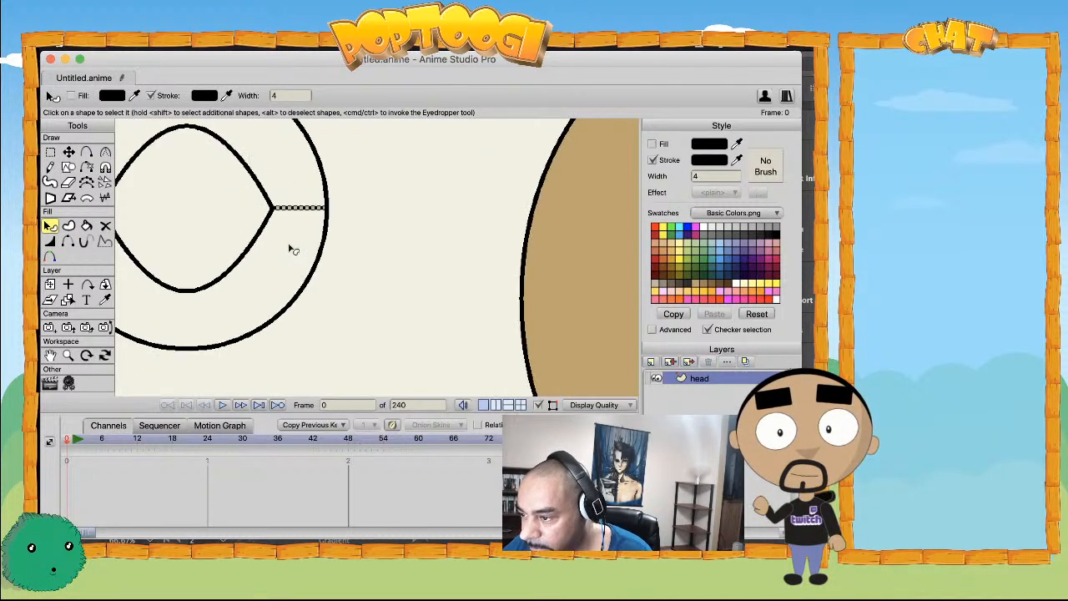
{"action": "left_click", "coordinate": [292, 246]}
{"action": "left_click", "coordinate": [252, 247]}
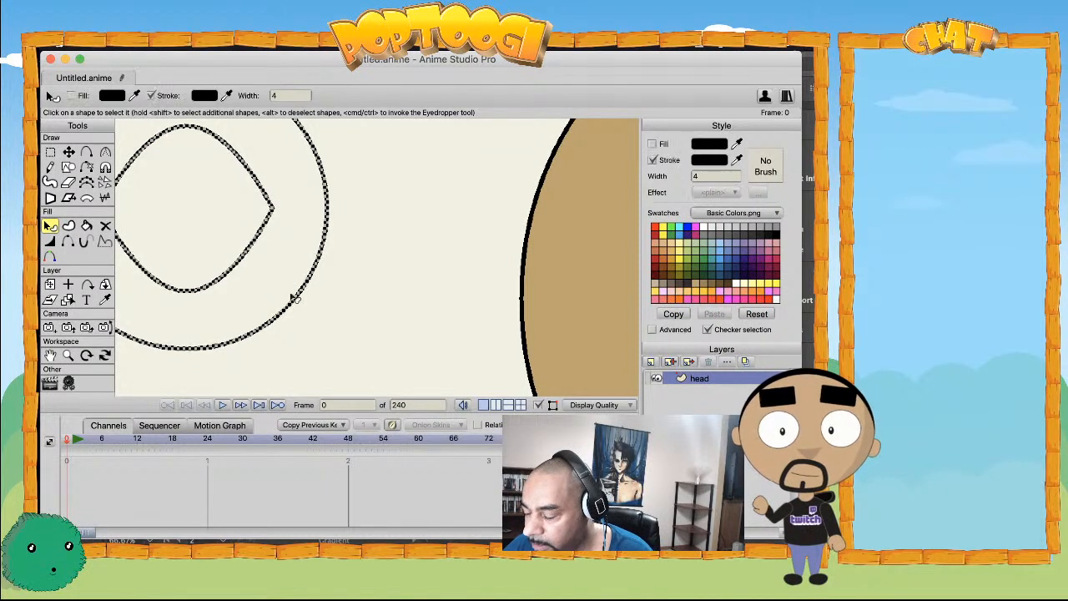
{"action": "key", "text": "Delete"}
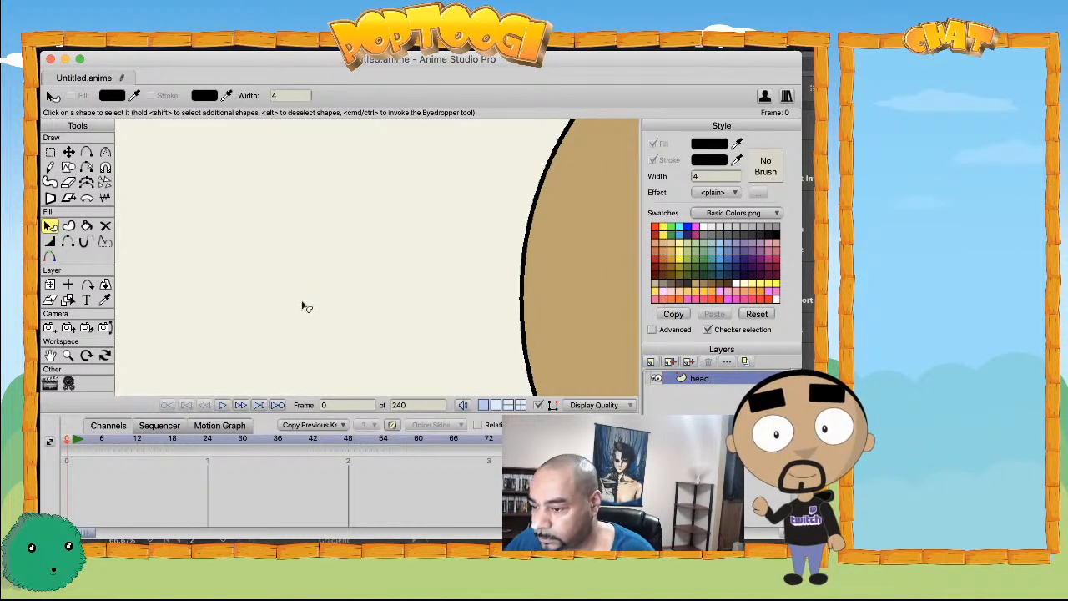
- Add a vector layer above head and name it eye
{"action": "scroll", "coordinate": [345, 308], "scroll_direction": "up", "scroll_amount": 1}
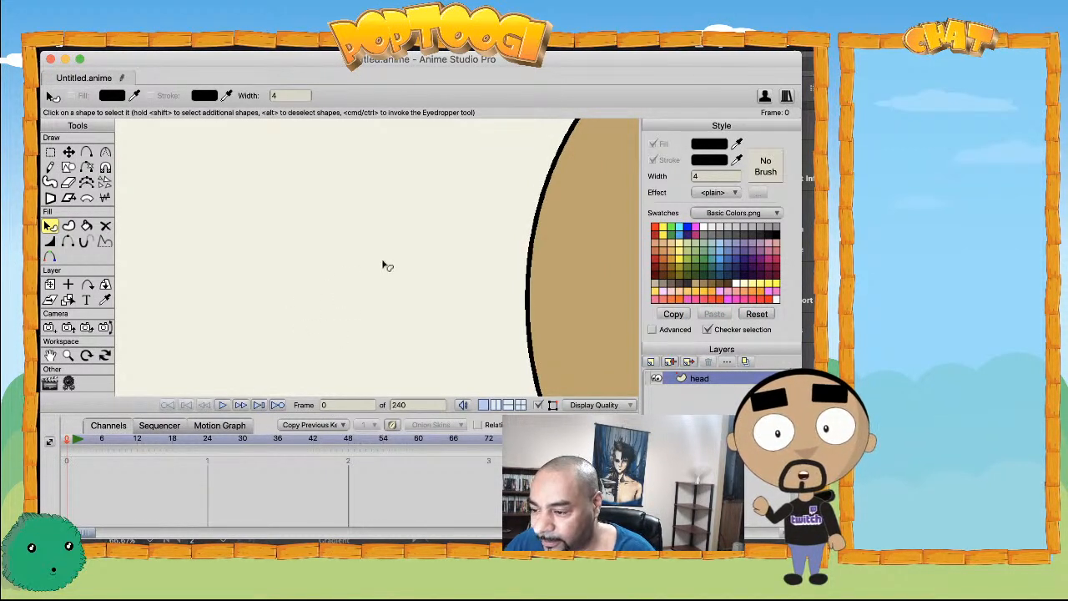
{"action": "scroll", "coordinate": [448, 292], "scroll_direction": "up", "scroll_amount": 2}
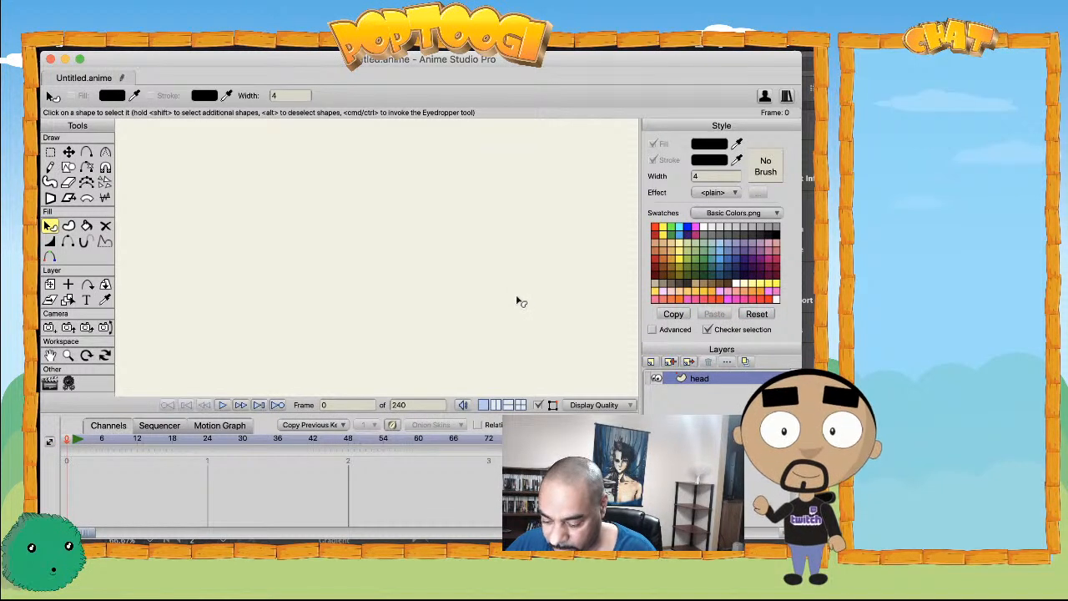
{"action": "scroll", "coordinate": [524, 314], "scroll_direction": "down", "scroll_amount": 1}
{"action": "scroll", "coordinate": [481, 325], "scroll_direction": "up", "scroll_amount": 5}
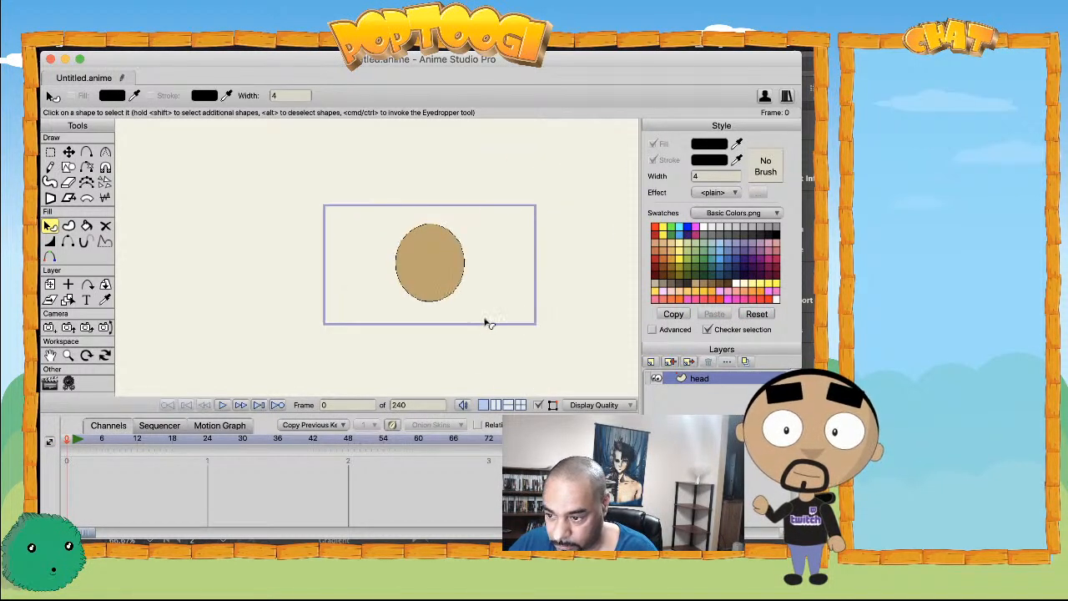
{"action": "left_click_drag", "start_coordinate": [514, 296], "coordinate": [443, 306]}
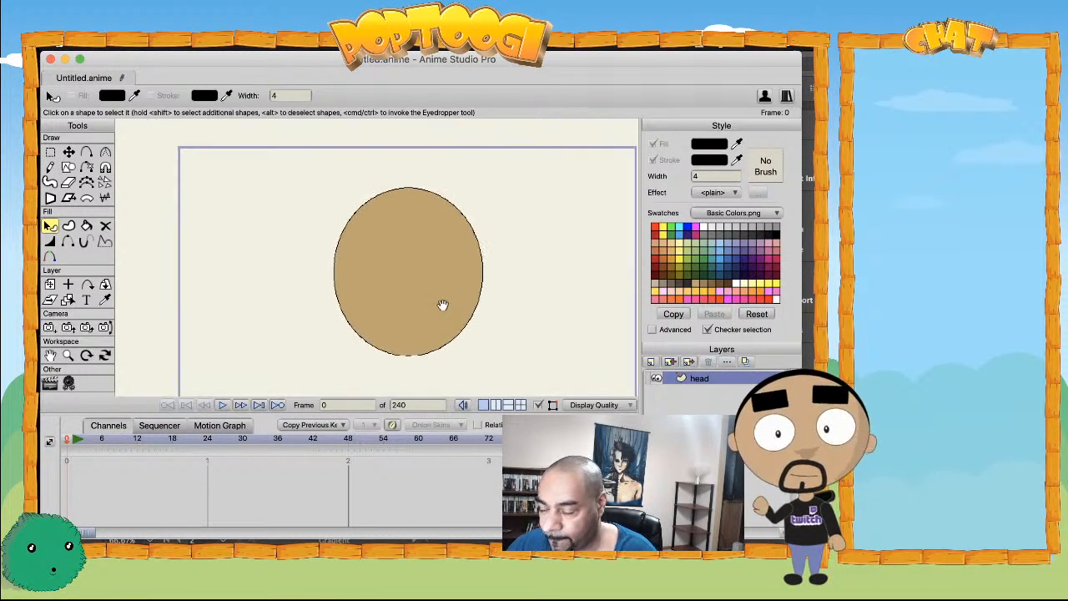
{"action": "left_click", "coordinate": [651, 361]}
{"action": "left_click", "coordinate": [661, 375]}
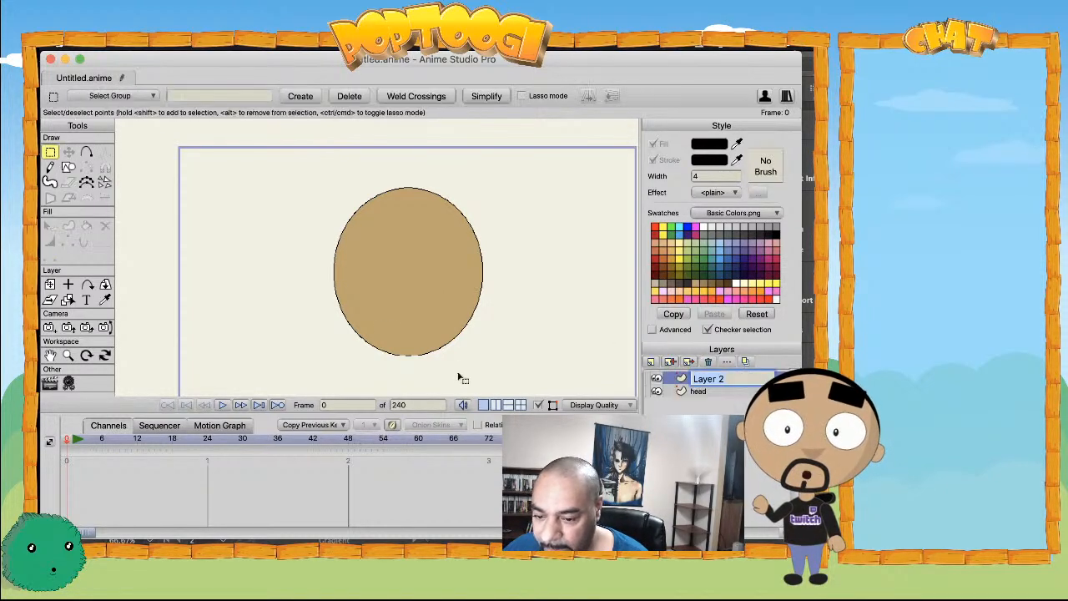
{"action": "type", "text": "eye"}
{"action": "key", "text": "Return"}
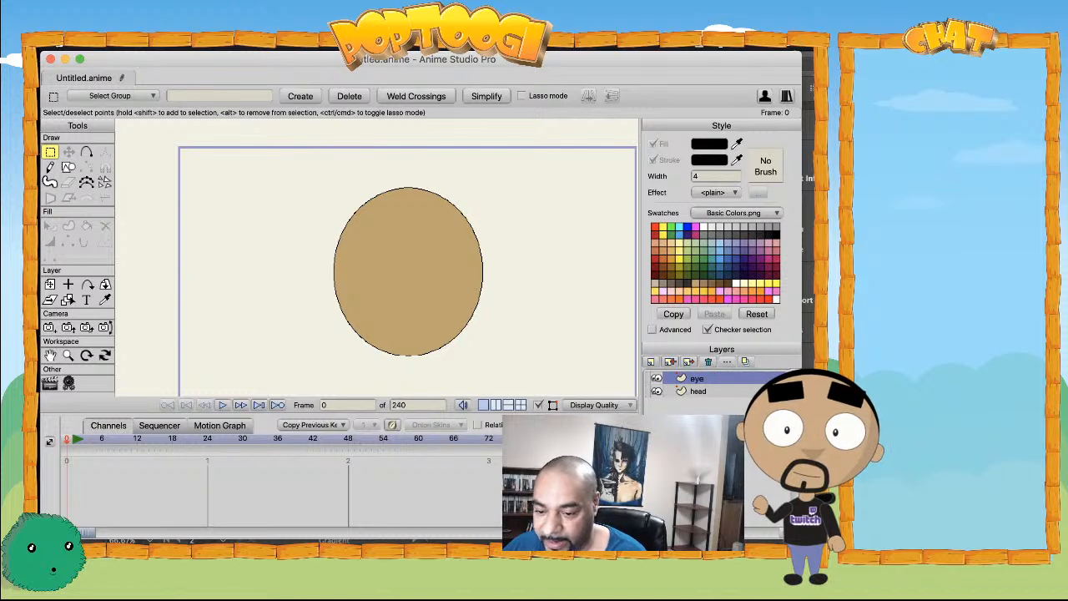
- On the eye layer, draw a circle outline beside the head, centered about X -1.09, Y -0.12, and add a smaller concentric copy
{"action": "left_click", "coordinate": [68, 167]}
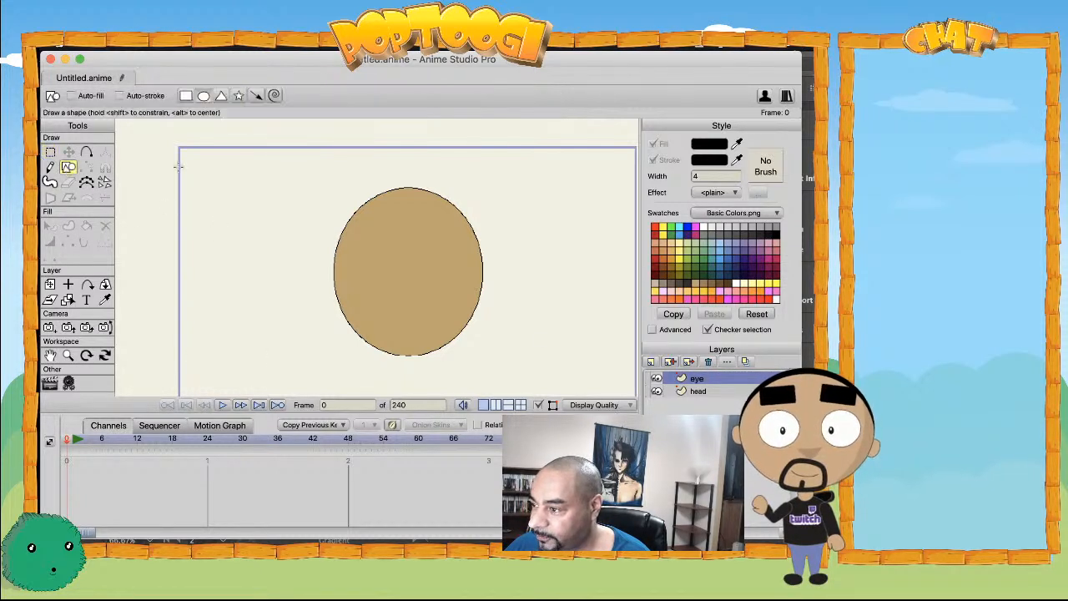
{"action": "left_click_drag", "start_coordinate": [223, 246], "coordinate": [311, 335]}
{"action": "key", "text": "t"}
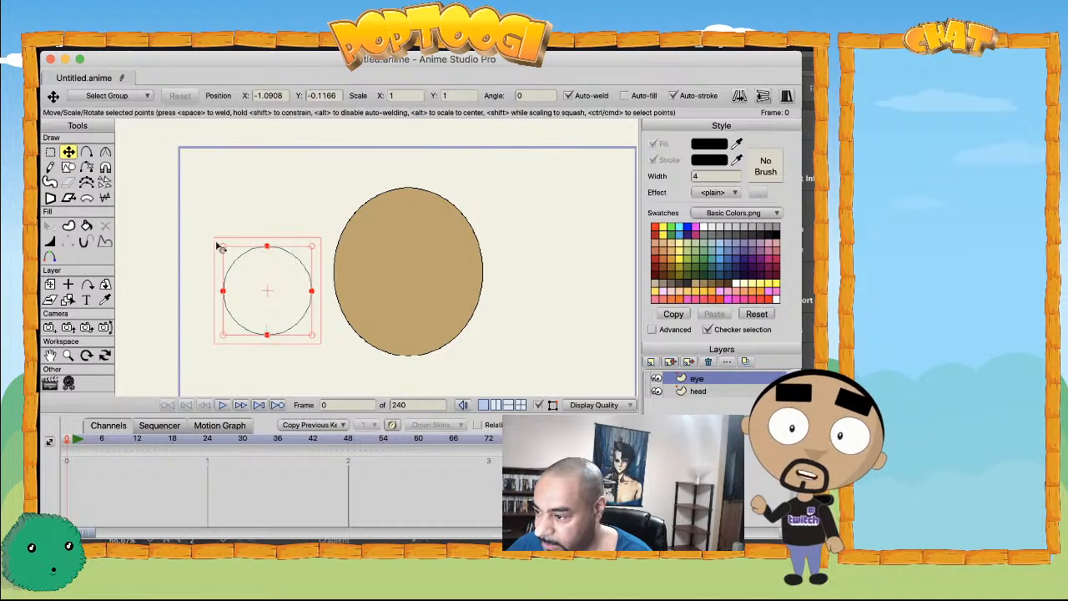
{"action": "mouse_move", "coordinate": [223, 250]}
{"action": "left_mouse_down"}
{"action": "mouse_move", "coordinate": [245, 277]}
{"action": "mouse_move", "coordinate": [222, 291]}
{"action": "left_mouse_up"}
- Connect the inner circle to the outer circle with a straight horizontal line on each side
{"action": "key", "text": "a"}
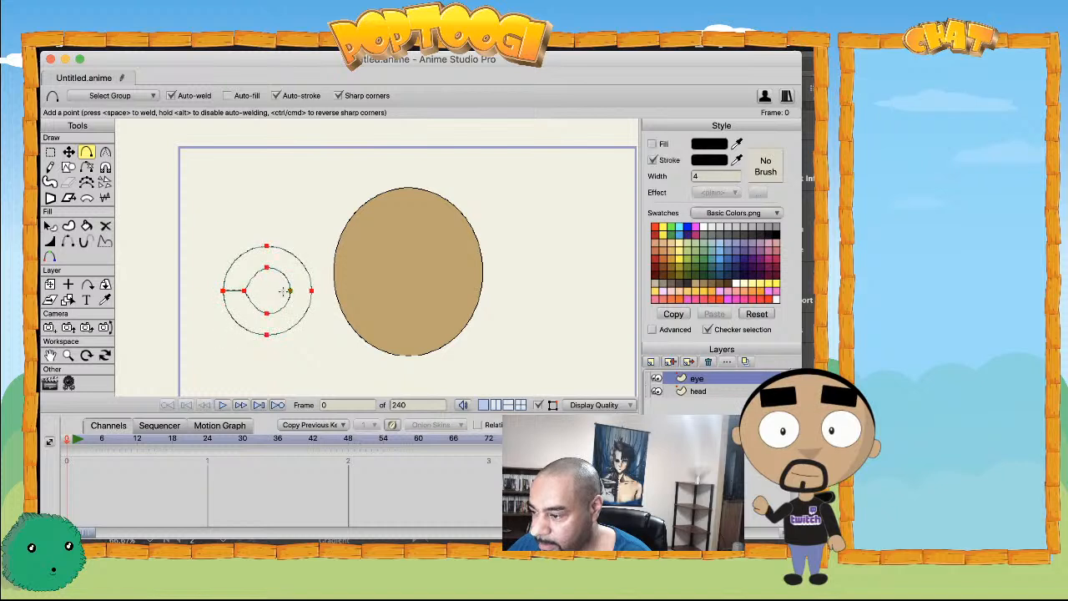
{"action": "left_click", "coordinate": [288, 290]}
{"action": "left_click_drag", "start_coordinate": [314, 289], "coordinate": [311, 290]}
- Round the inner outline into a circle again by setting the curvature of its upper and lower points to about 0.7653
{"action": "key", "text": "q"}
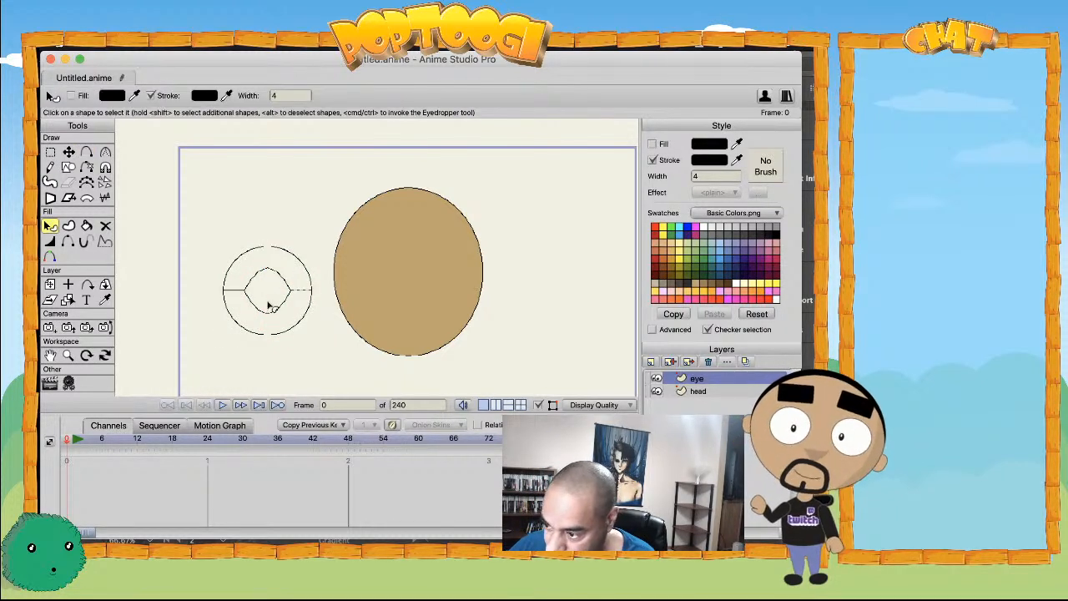
{"action": "key", "text": "g"}
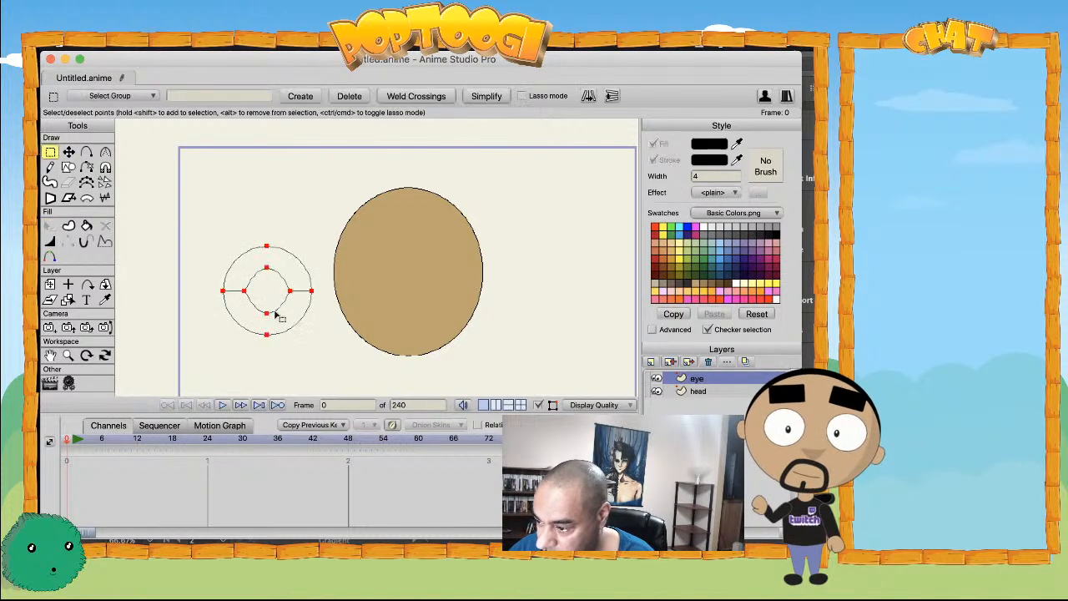
{"action": "scroll", "coordinate": [245, 287], "scroll_direction": "up", "scroll_amount": 6}
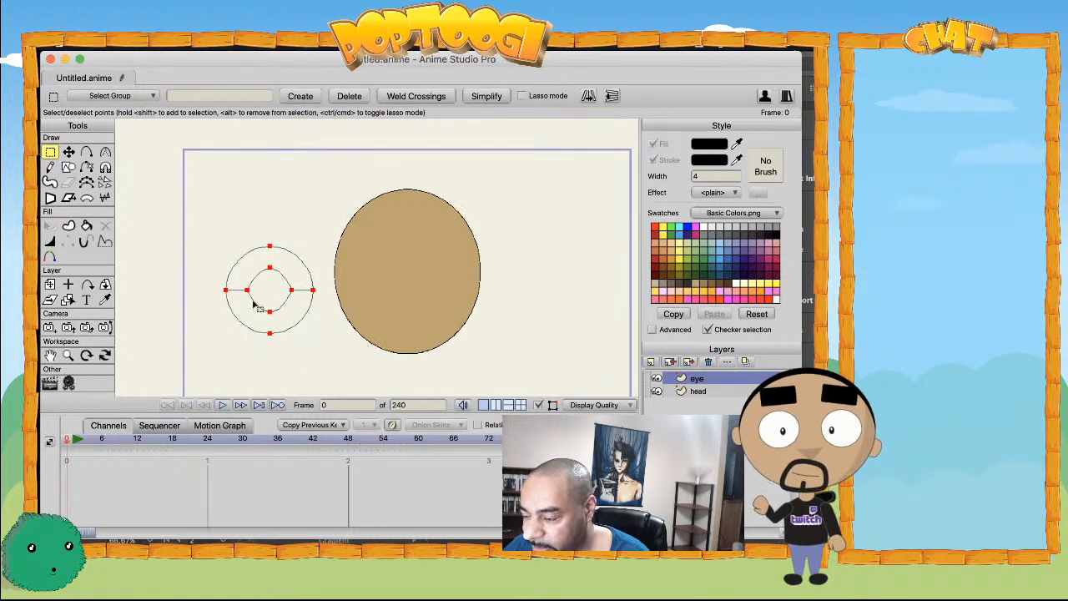
{"action": "left_click_drag", "start_coordinate": [226, 334], "coordinate": [434, 286]}
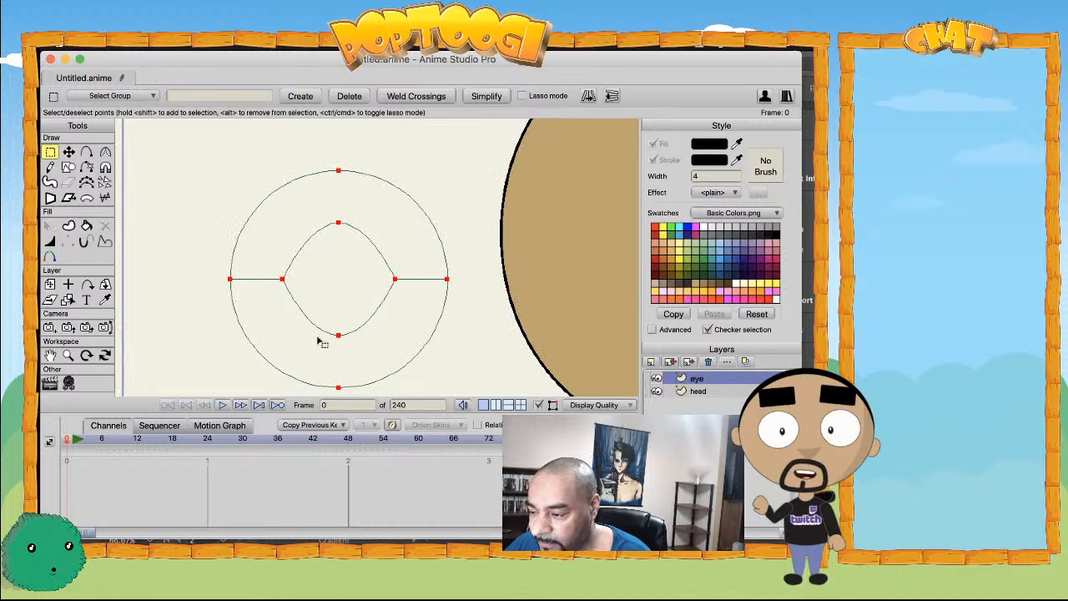
{"action": "scroll", "coordinate": [319, 338], "scroll_direction": "up", "scroll_amount": 1}
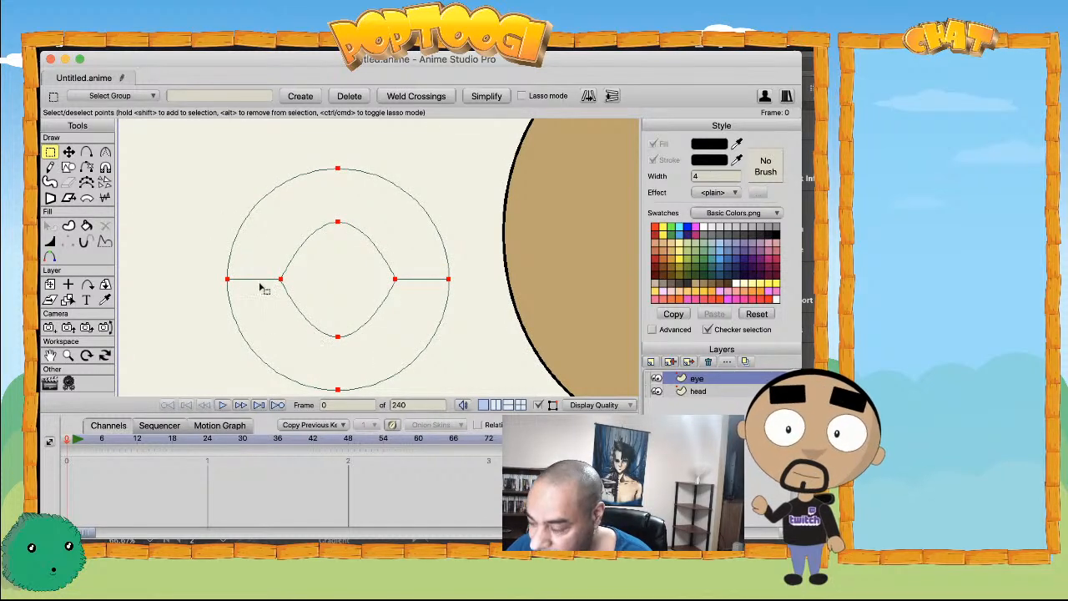
{"action": "left_click_drag", "start_coordinate": [269, 296], "coordinate": [432, 267]}
{"action": "key", "text": "c"}
{"action": "left_click_drag", "start_coordinate": [276, 267], "coordinate": [364, 189]}
{"action": "left_click_drag", "start_coordinate": [374, 197], "coordinate": [336, 295]}
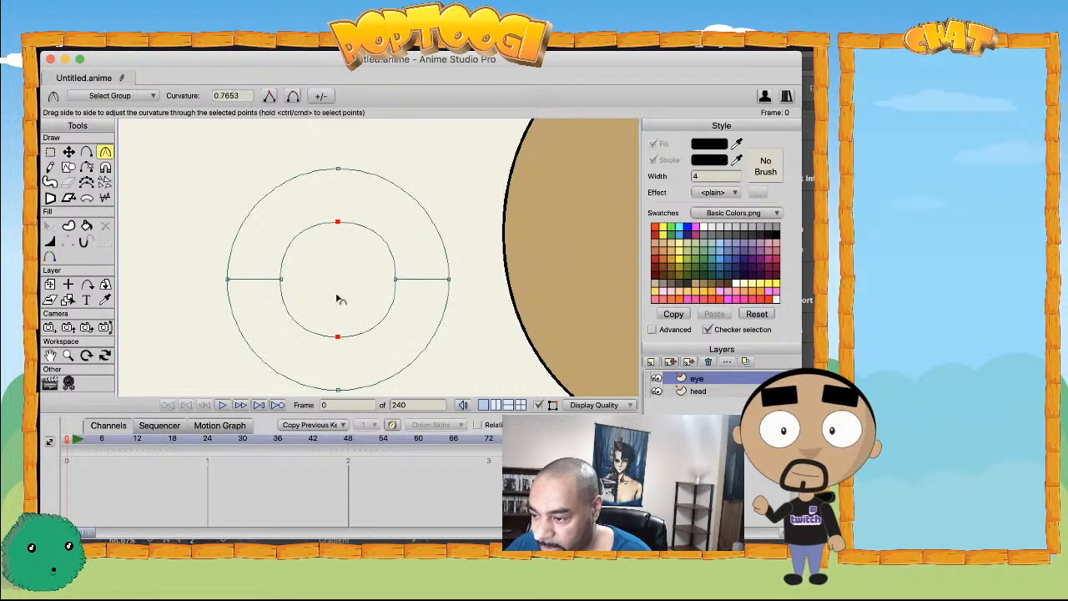
- Draw a tiny circle outline for the pupil at the center of the inner circle
{"action": "scroll", "coordinate": [338, 291], "scroll_direction": "down", "scroll_amount": 1}
{"action": "key", "text": "r"}
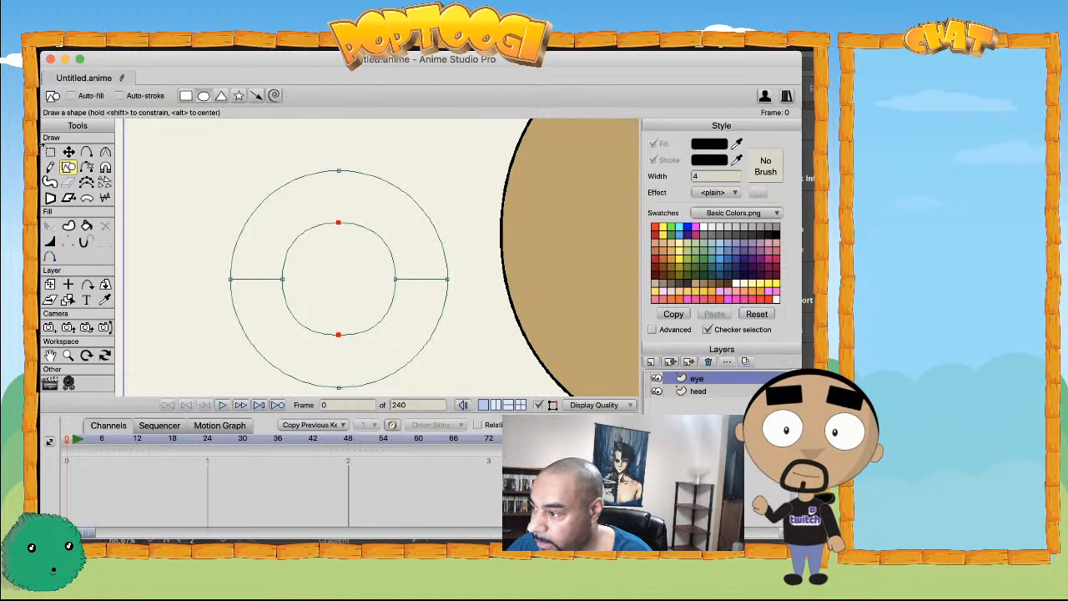
{"action": "left_click_drag", "start_coordinate": [330, 275], "coordinate": [343, 287]}
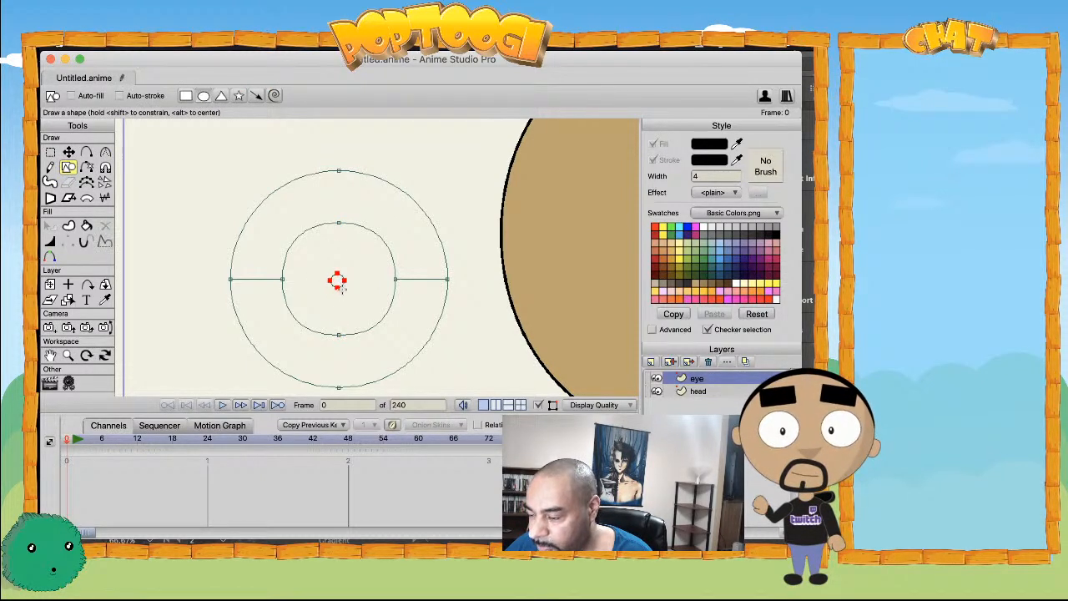
- Create a white fill shape without a stroke from the inner circle to form the eyeball
{"action": "key", "text": "u"}
{"action": "left_click", "coordinate": [301, 324]}
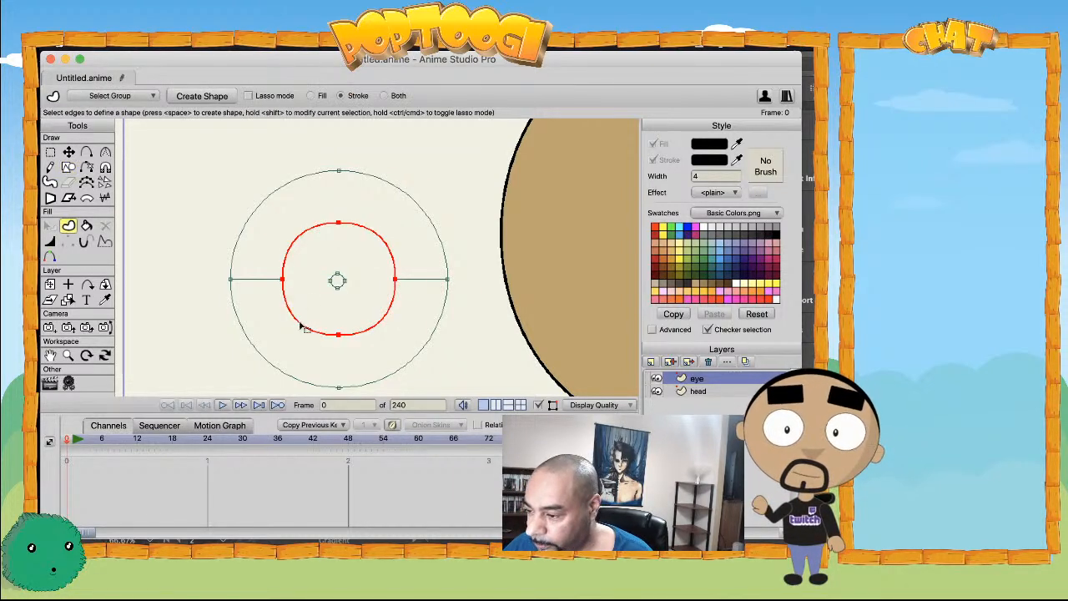
{"action": "left_click", "coordinate": [709, 229]}
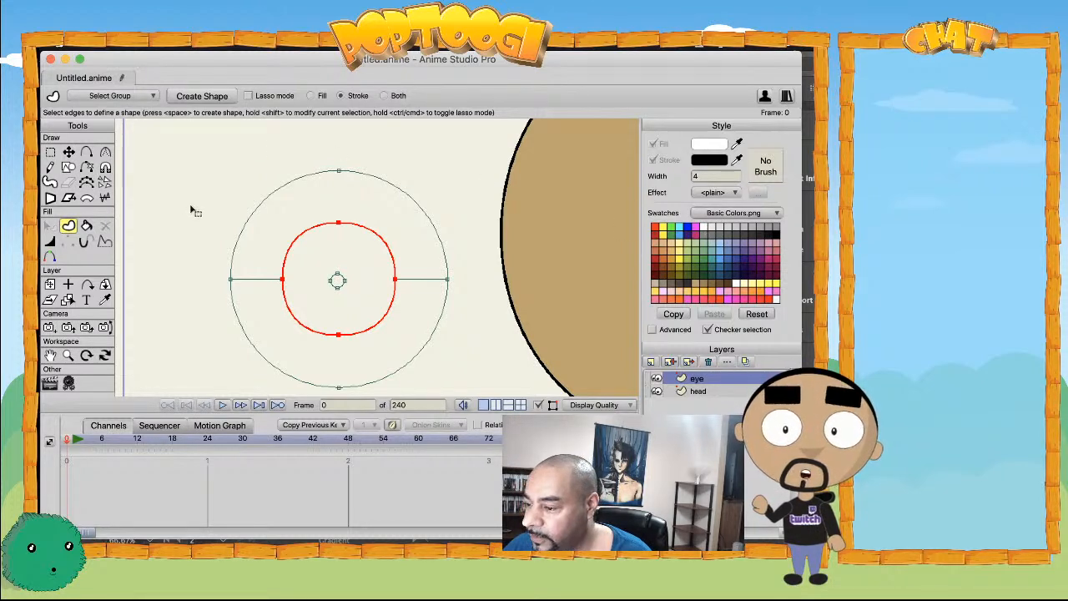
{"action": "left_click", "coordinate": [311, 96]}
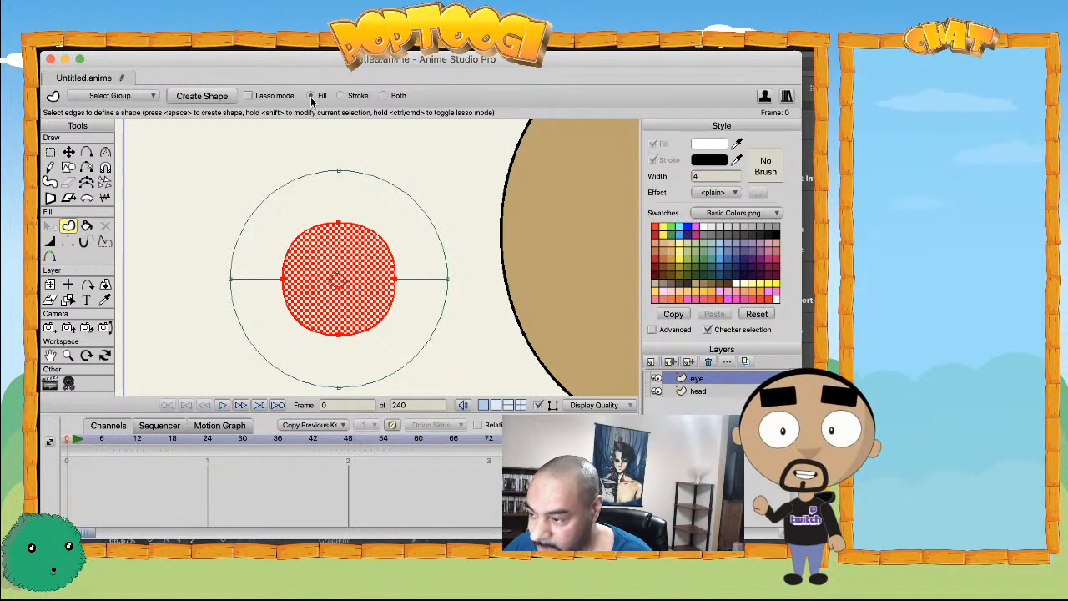
{"action": "left_click", "coordinate": [212, 101]}
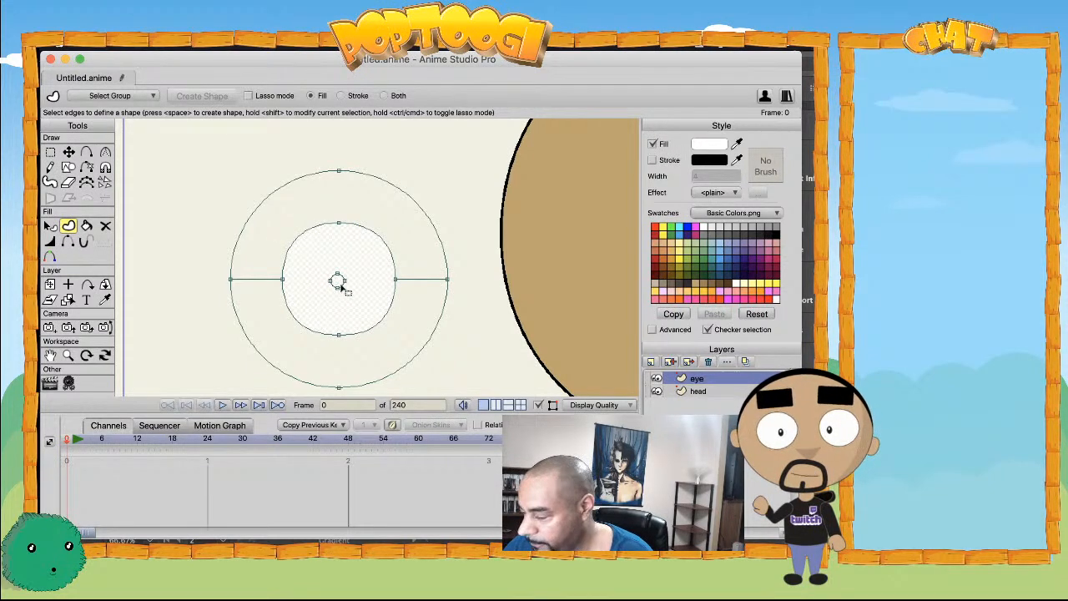
- Create a black fill shape without a stroke from the tiny center circle to form the pupil
{"action": "left_click", "coordinate": [336, 284]}
{"action": "left_click", "coordinate": [338, 284]}
{"action": "left_click", "coordinate": [779, 237]}
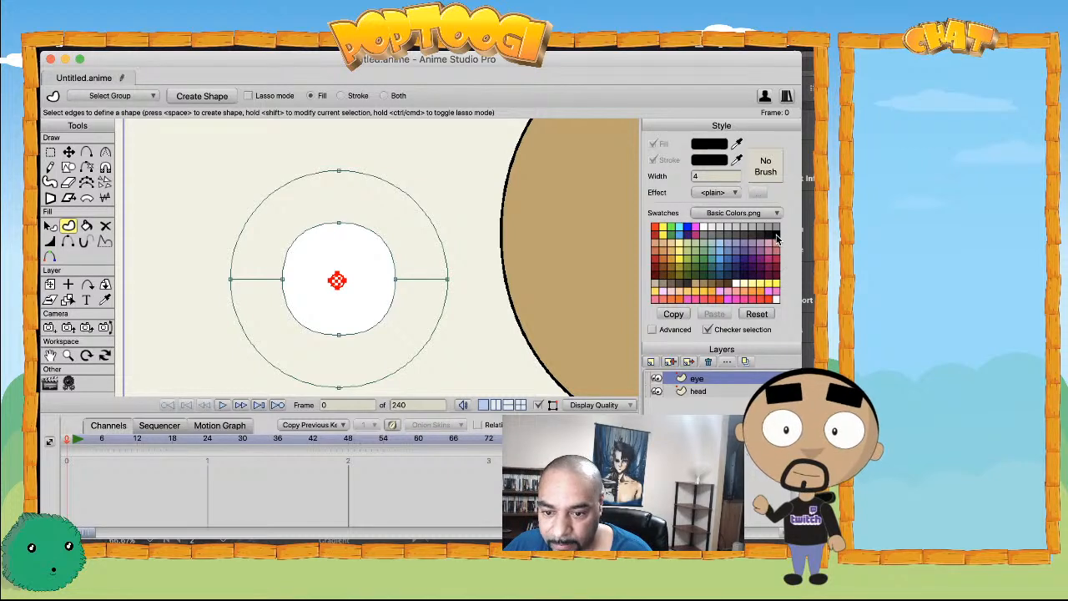
{"action": "key", "text": "space"}
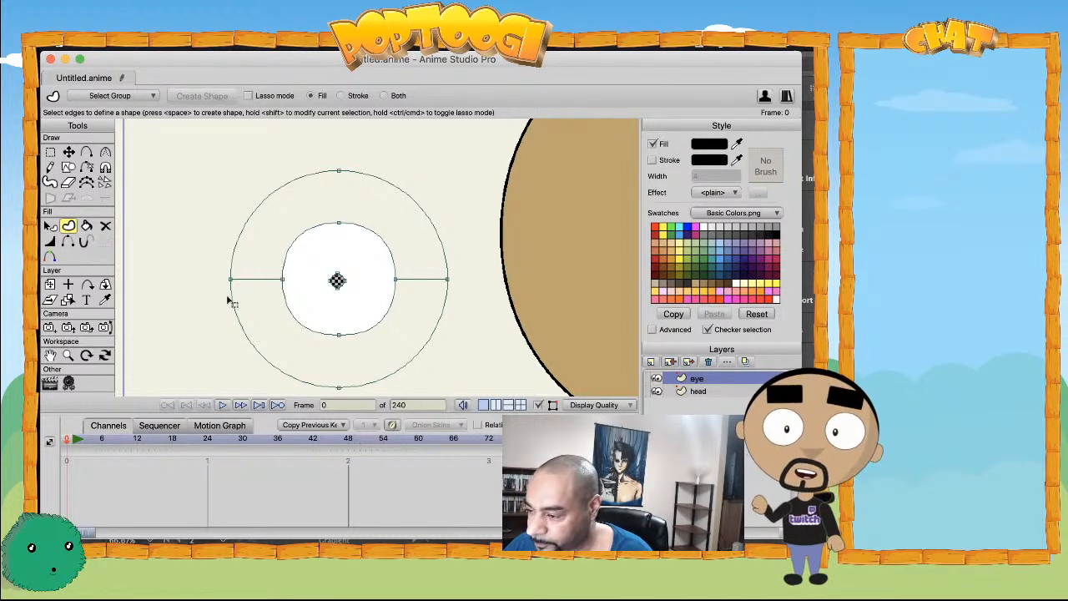
- Create a fill shape from the lower half of the ring as the lower eyelid and color it with the head's sampled brown
{"action": "left_click_drag", "start_coordinate": [209, 265], "coordinate": [296, 369]}
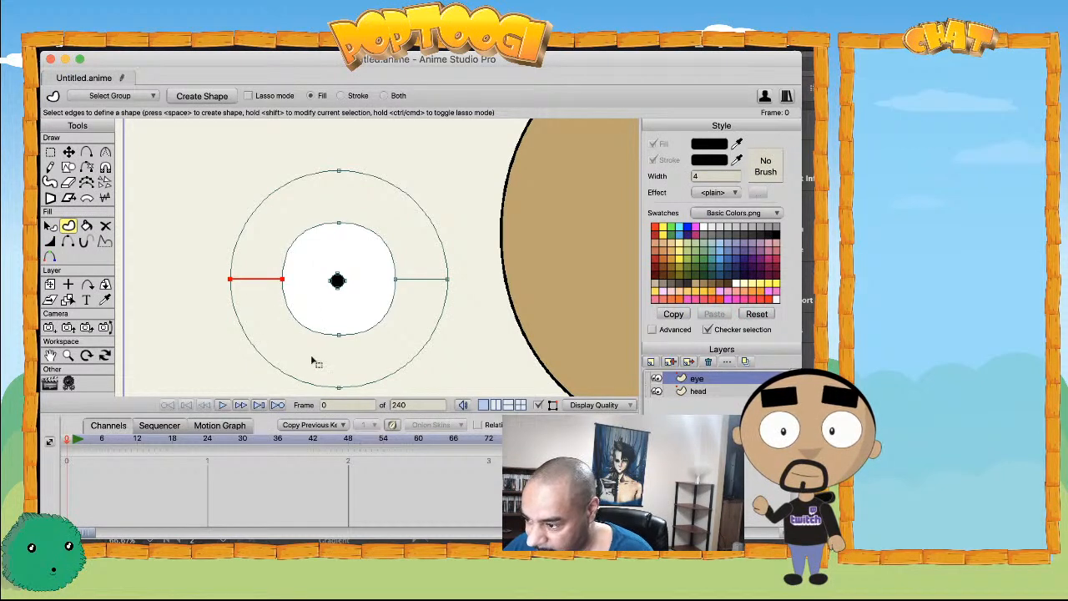
{"action": "left_click_drag", "start_coordinate": [320, 392], "coordinate": [370, 336]}
{"action": "left_click_drag", "start_coordinate": [365, 298], "coordinate": [473, 265]}
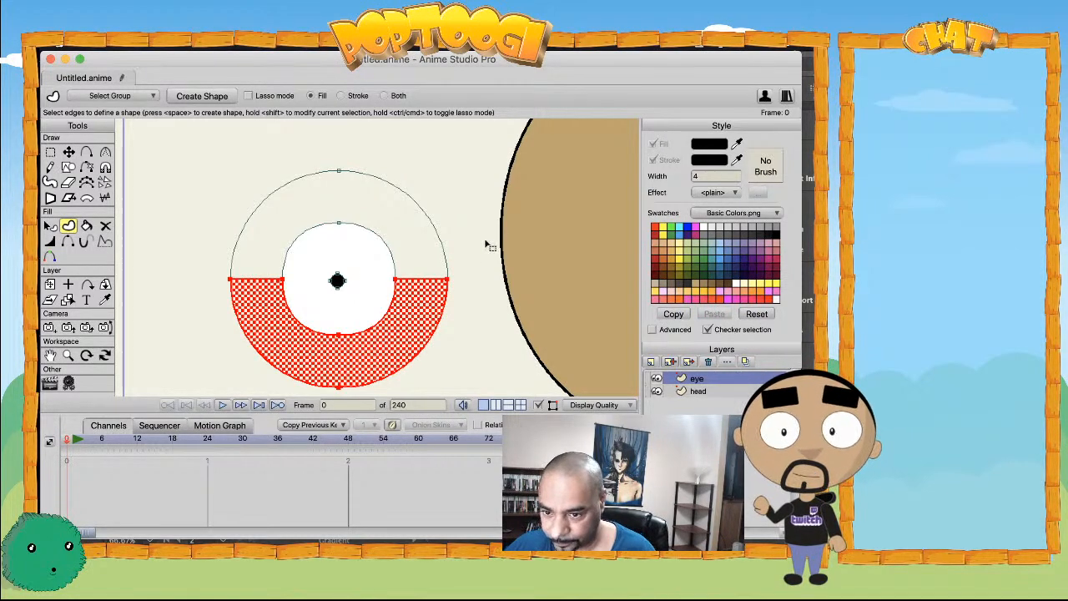
{"action": "key", "text": "space"}
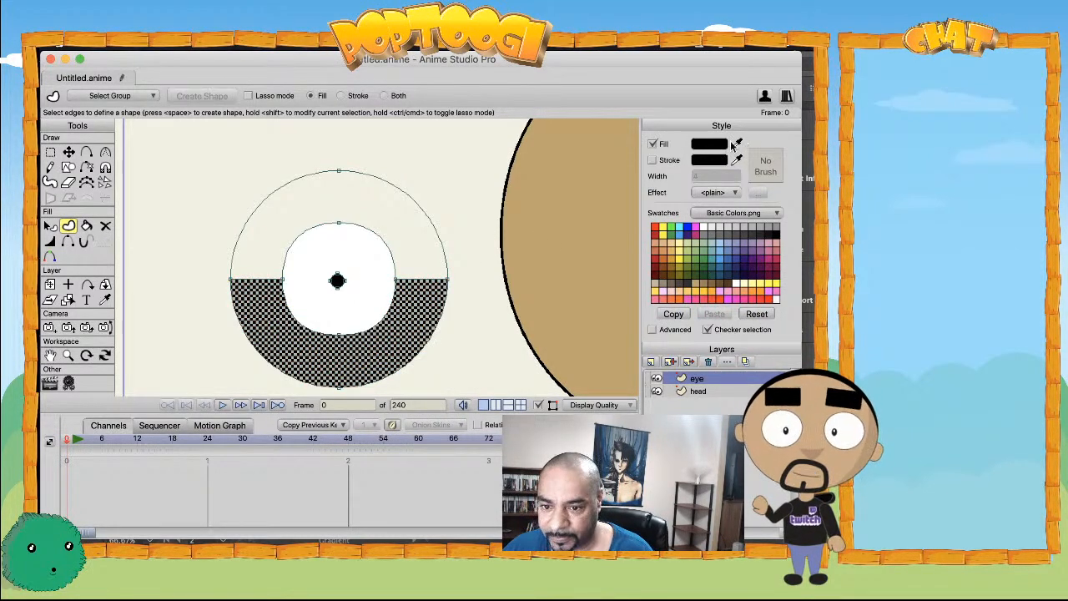
{"action": "left_click_drag", "start_coordinate": [737, 144], "coordinate": [548, 210]}
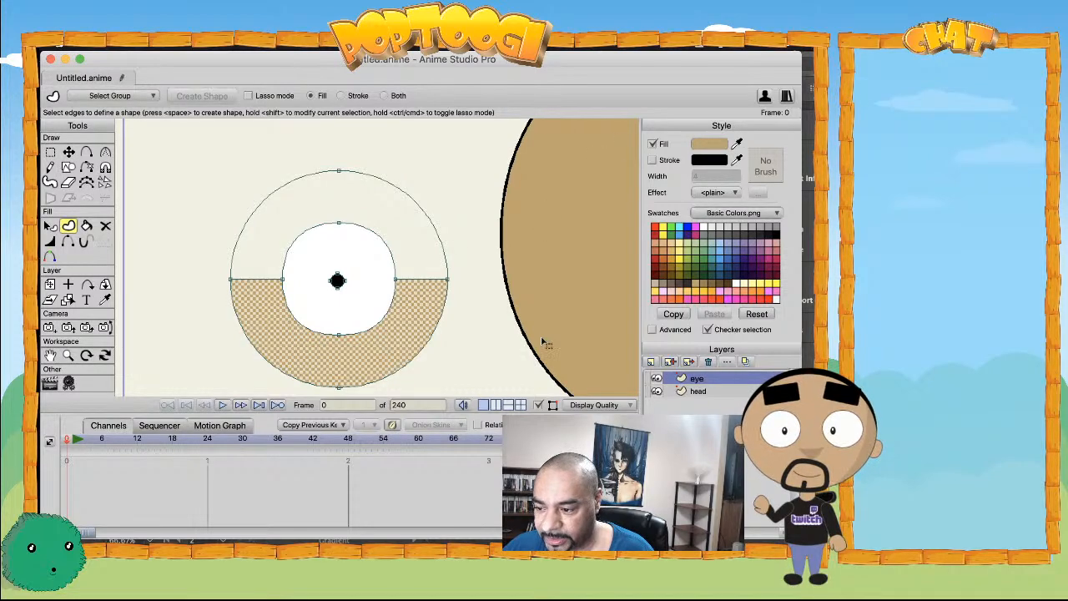
- Create a matching brown fill shape from the upper half of the ring as the upper eyelid
{"action": "scroll", "coordinate": [480, 242], "scroll_direction": "down", "scroll_amount": 3}
{"action": "scroll", "coordinate": [470, 254], "scroll_direction": "up", "scroll_amount": 1}
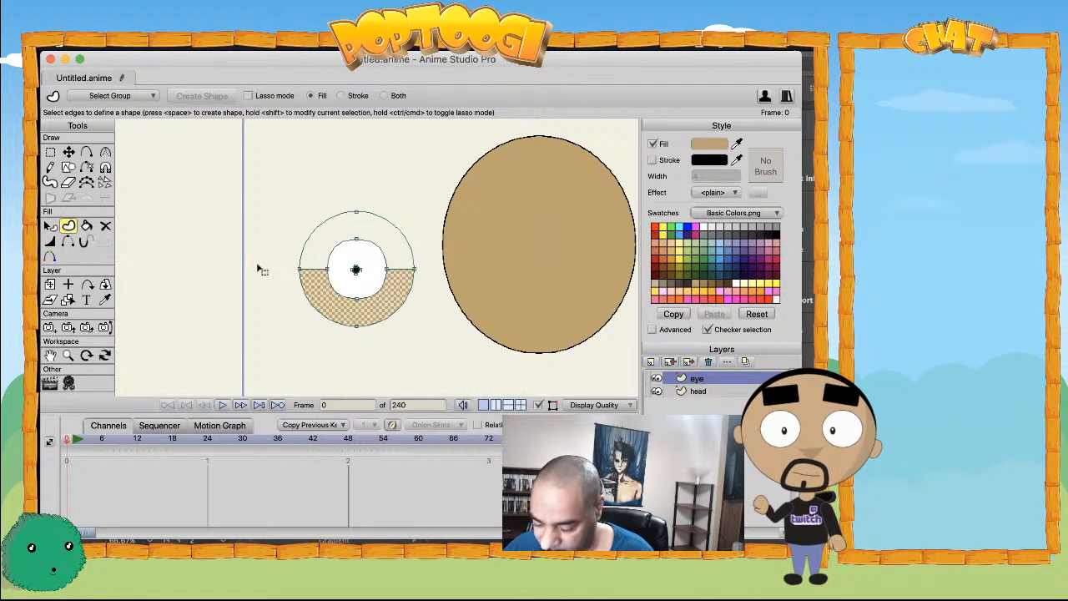
{"action": "left_click_drag", "start_coordinate": [276, 294], "coordinate": [351, 238]}
{"action": "left_click", "coordinate": [357, 213], "text": "shift"}
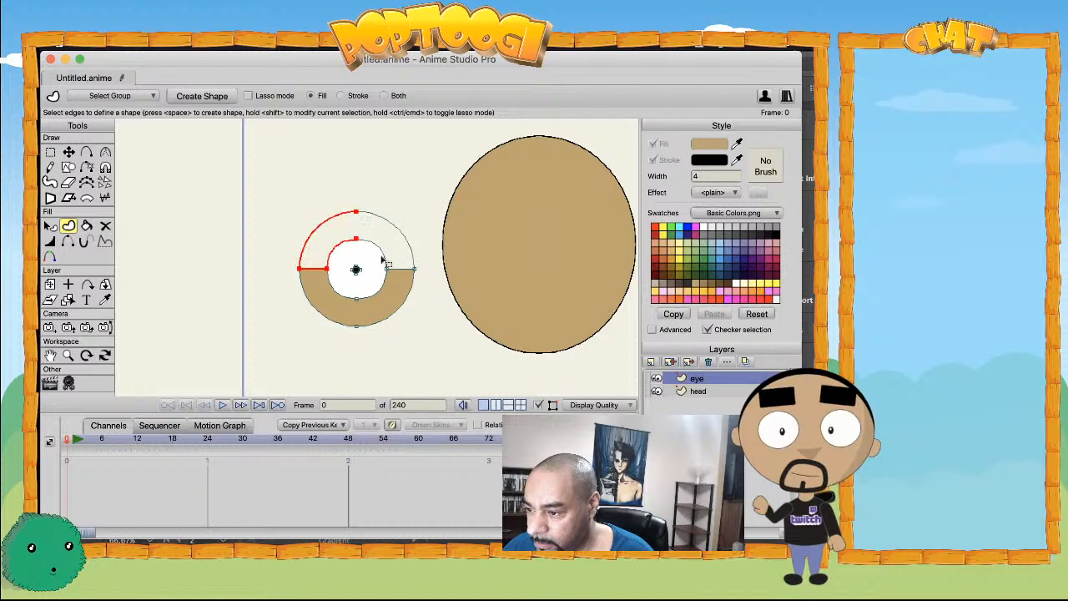
{"action": "left_click_drag", "start_coordinate": [437, 249], "coordinate": [380, 272]}
{"action": "key", "text": "space"}
{"action": "scroll", "coordinate": [380, 272], "scroll_direction": "up", "scroll_amount": 2}
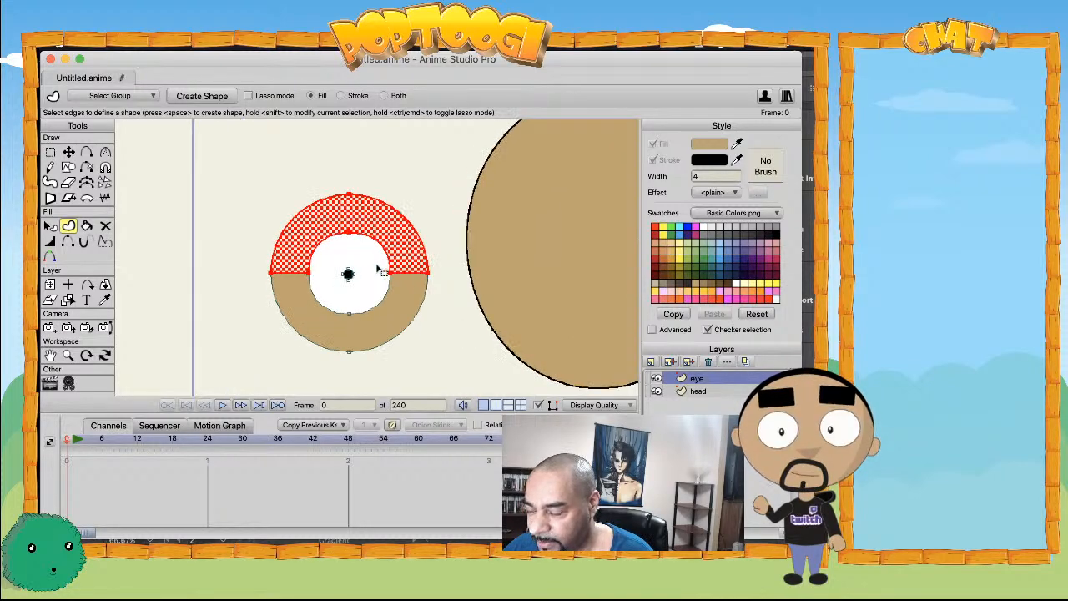
{"action": "key", "text": "space"}
{"action": "scroll", "coordinate": [375, 271], "scroll_direction": "up", "scroll_amount": 2}
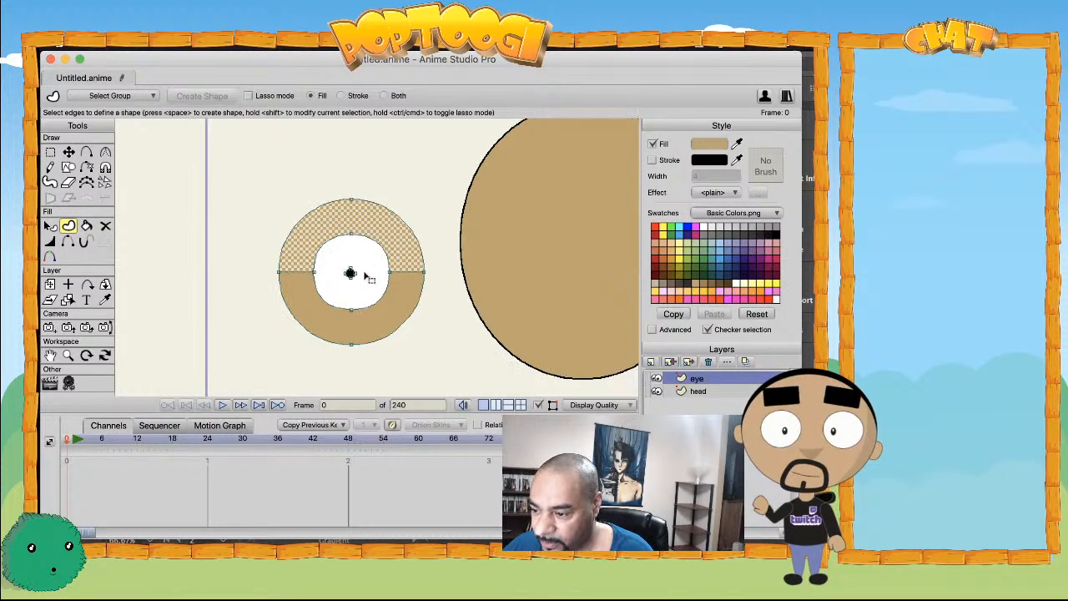
- Create two separate black strokes of width 4, one along the upper and one along the lower half of the eyeball's edge
{"action": "left_click", "coordinate": [301, 275]}
{"action": "left_click", "coordinate": [345, 229], "text": "shift"}
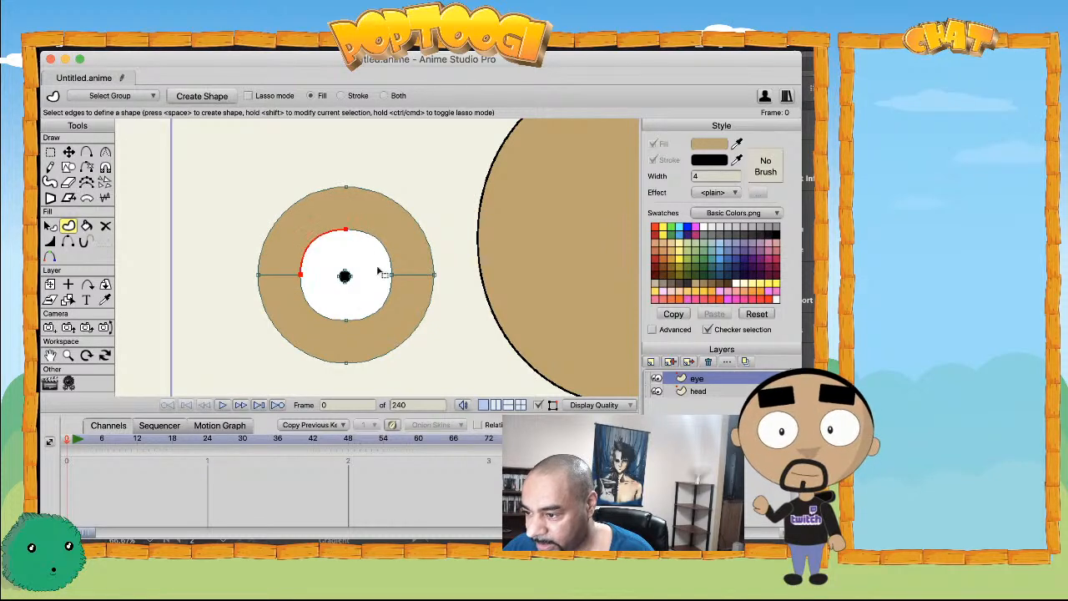
{"action": "left_click", "coordinate": [393, 275], "text": "shift"}
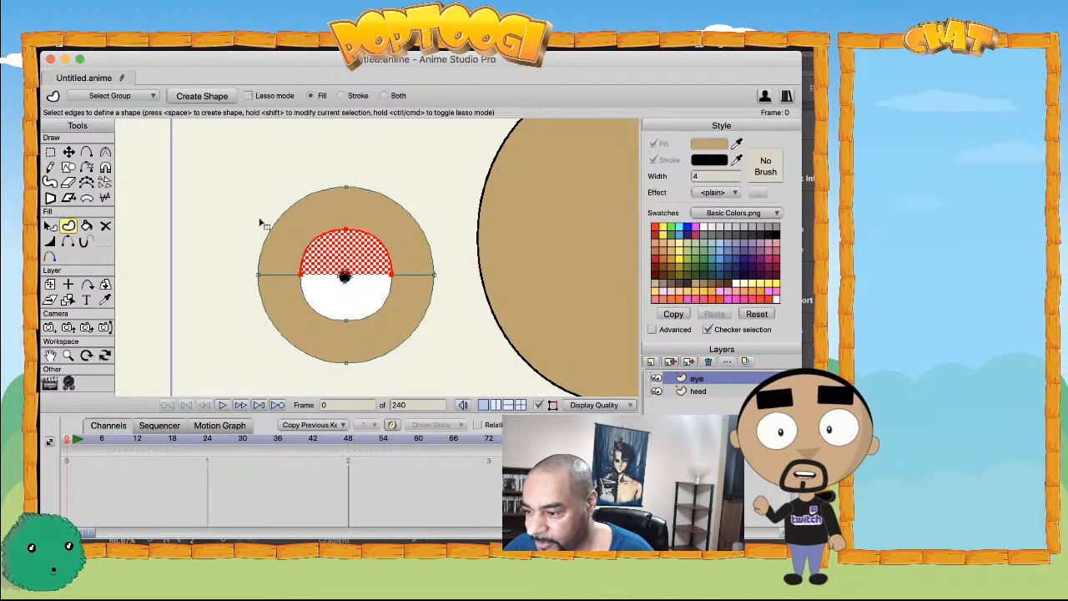
{"action": "left_click", "coordinate": [339, 96]}
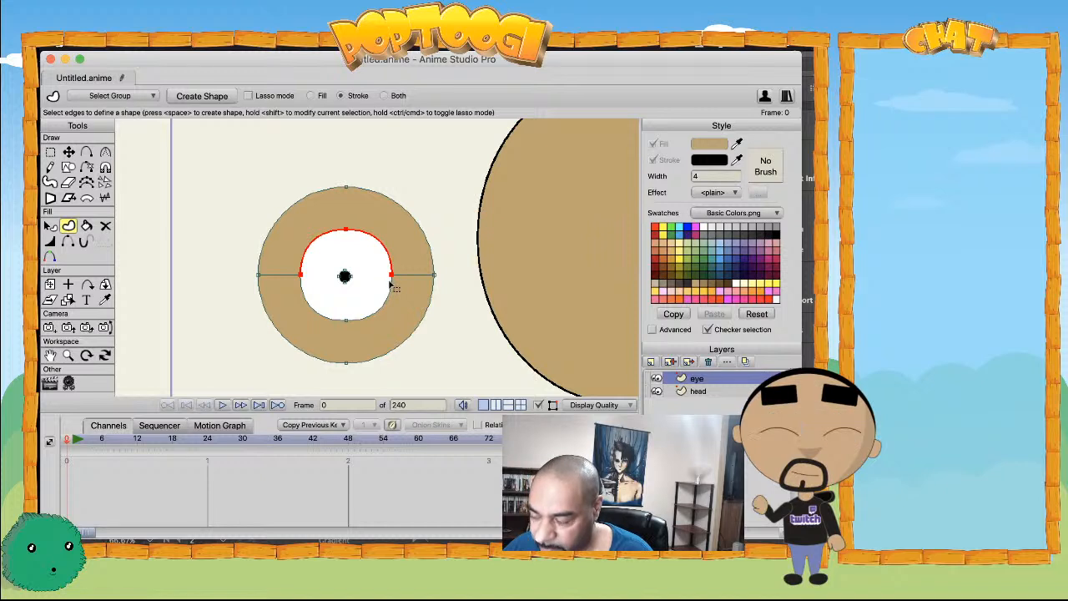
{"action": "key", "text": "space"}
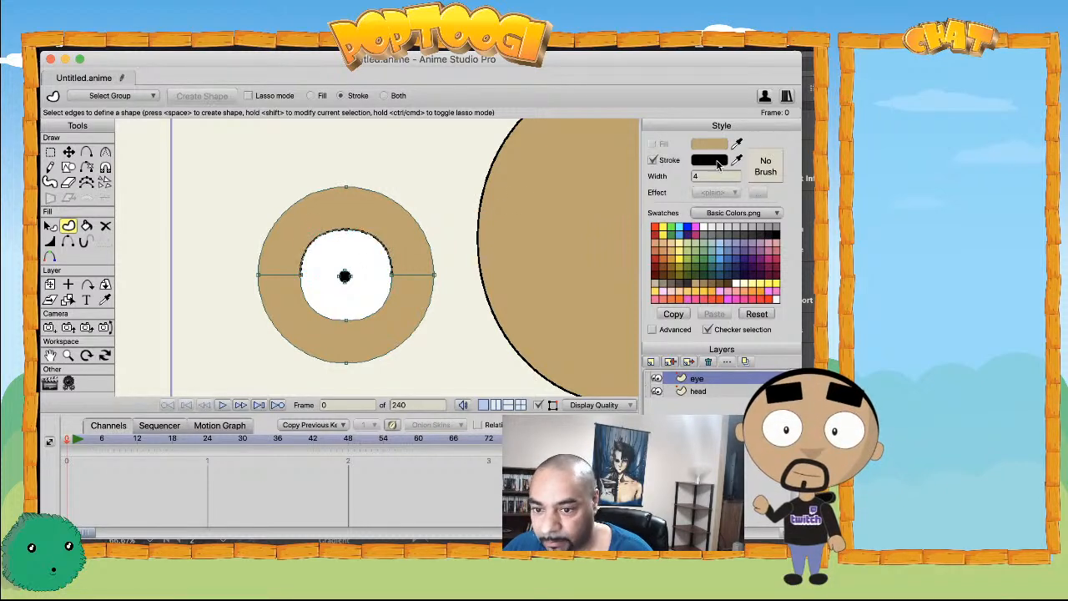
{"action": "left_click", "coordinate": [305, 289]}
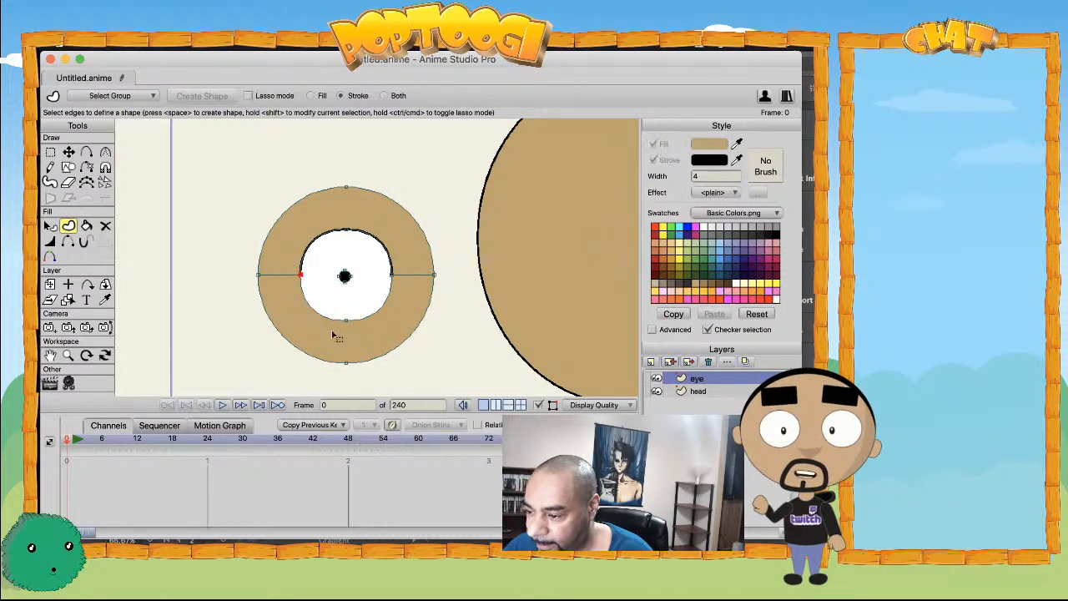
{"action": "key", "text": "space"}
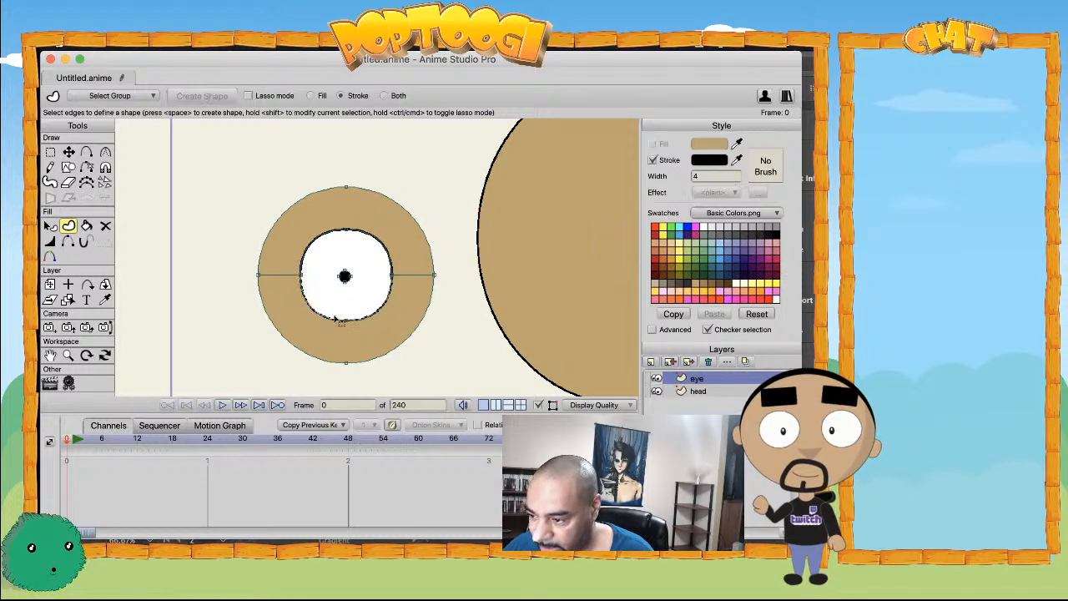
- Try to pull the outer outline's side and lower points in to the eyeball's edge and adjust the lower curvature
{"action": "scroll", "coordinate": [340, 321], "scroll_direction": "down", "scroll_amount": 2}
{"action": "scroll", "coordinate": [309, 303], "scroll_direction": "down", "scroll_amount": 1}
{"action": "scroll", "coordinate": [306, 298], "scroll_direction": "up", "scroll_amount": 3}
{"action": "key", "text": "t"}
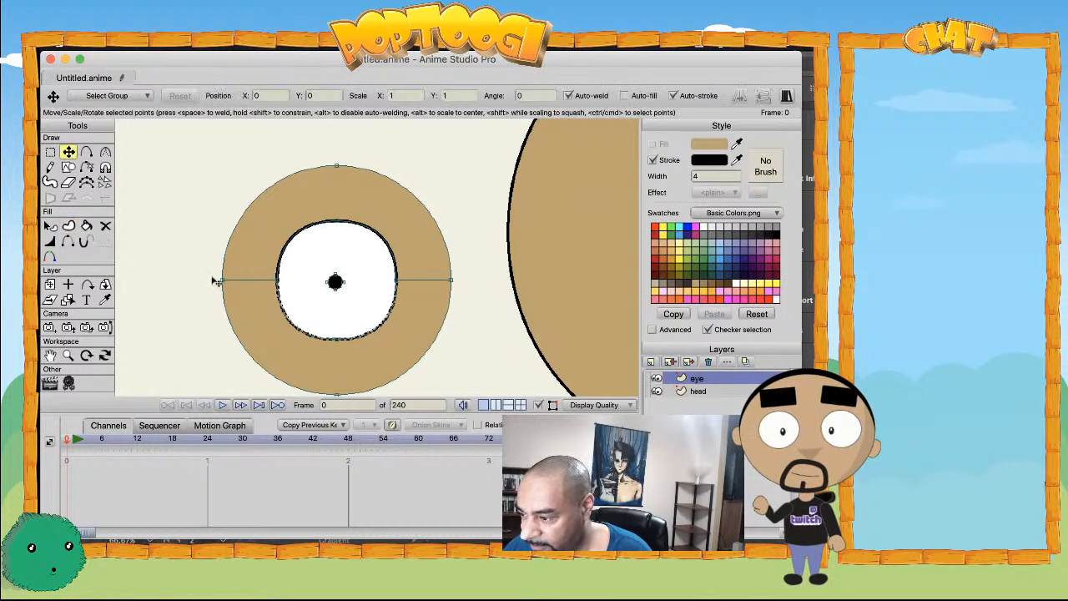
{"action": "left_click", "coordinate": [225, 281]}
{"action": "left_click_drag", "start_coordinate": [226, 281], "coordinate": [282, 285]}
{"action": "left_click_drag", "start_coordinate": [451, 282], "coordinate": [398, 281]}
{"action": "left_click_drag", "start_coordinate": [338, 399], "coordinate": [336, 350]}
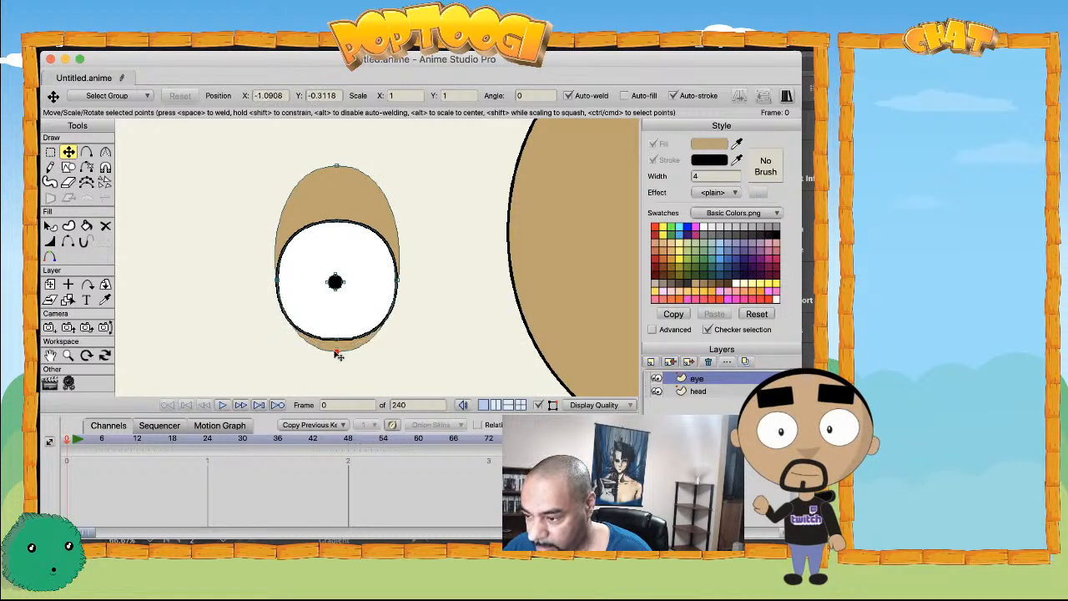
{"action": "key", "text": "c"}
{"action": "left_click_drag", "start_coordinate": [424, 366], "coordinate": [410, 297]}
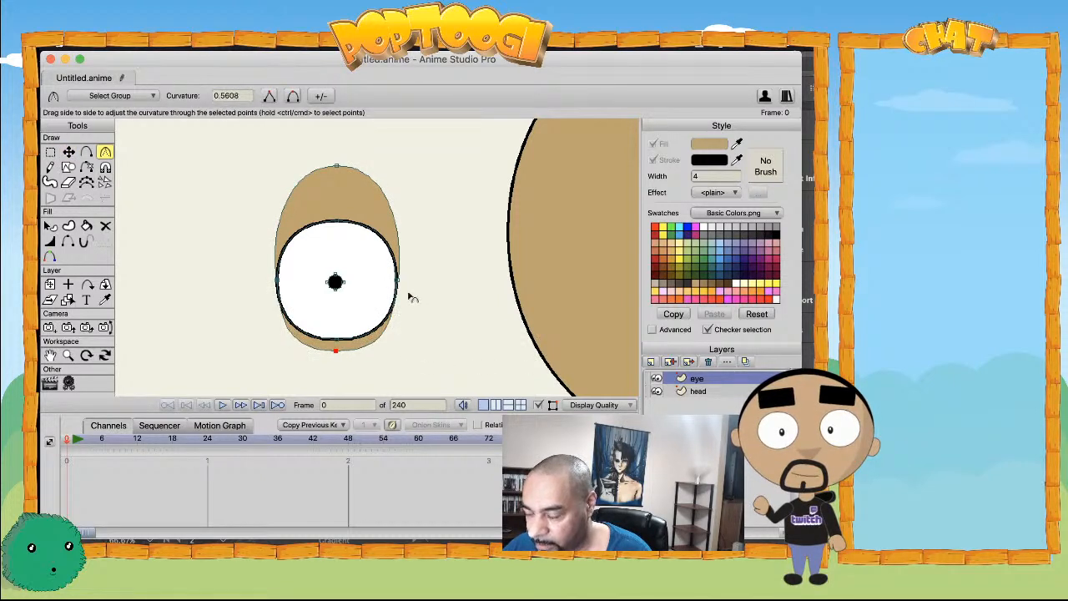
{"action": "key", "text": "super+z"}
{"action": "key", "text": "super+z"}
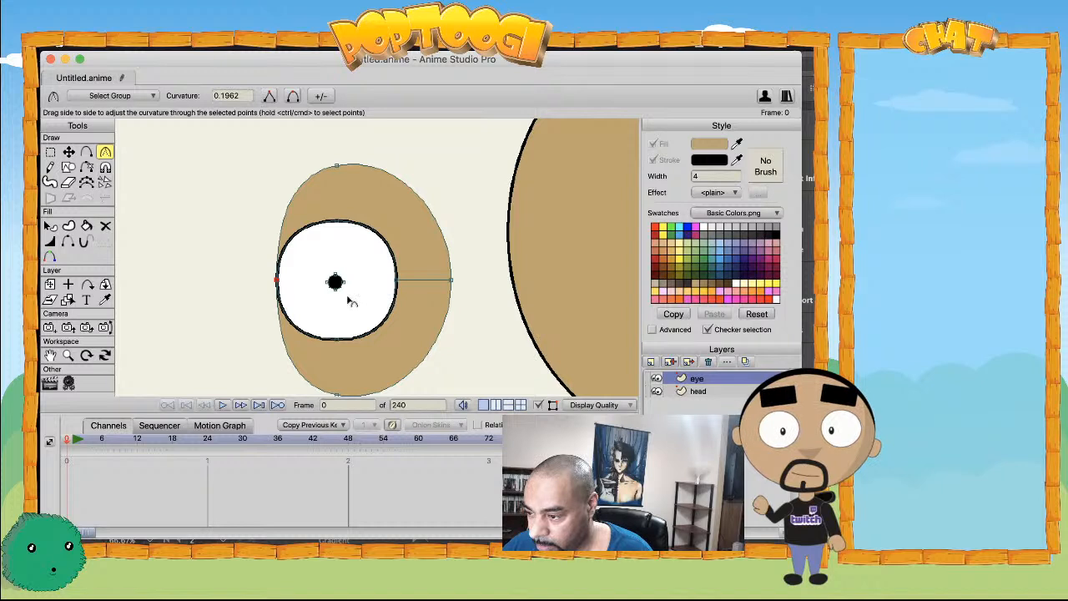
{"action": "key", "text": "super+z"}
- Pull the outer outline's side, upper and lower points in close to the eyeball, leaving a narrow eyelid rim without welding them
{"action": "left_click_drag", "start_coordinate": [222, 280], "coordinate": [267, 280]}
{"action": "key", "text": "super+z"}
{"action": "key", "text": "t"}
{"action": "left_click_drag", "start_coordinate": [450, 281], "coordinate": [401, 280]}
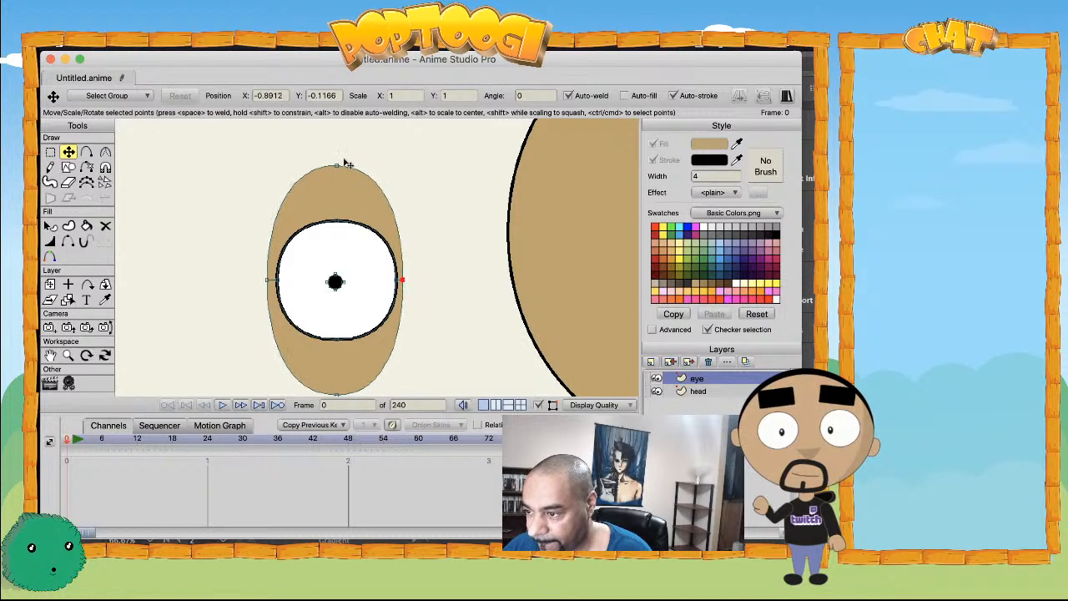
{"action": "left_click_drag", "start_coordinate": [337, 171], "coordinate": [337, 212]}
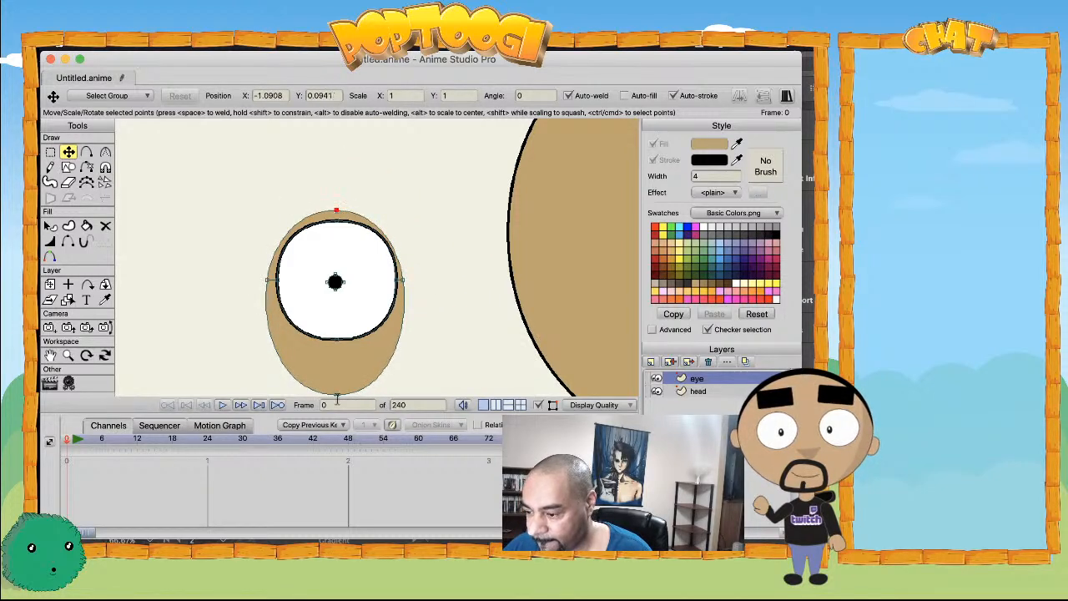
{"action": "left_click_drag", "start_coordinate": [342, 398], "coordinate": [345, 302]}
- Move the eyeball outline's lowest point down to just above the outer outline's lowest point
{"action": "scroll", "coordinate": [338, 350], "scroll_direction": "down", "scroll_amount": 1}
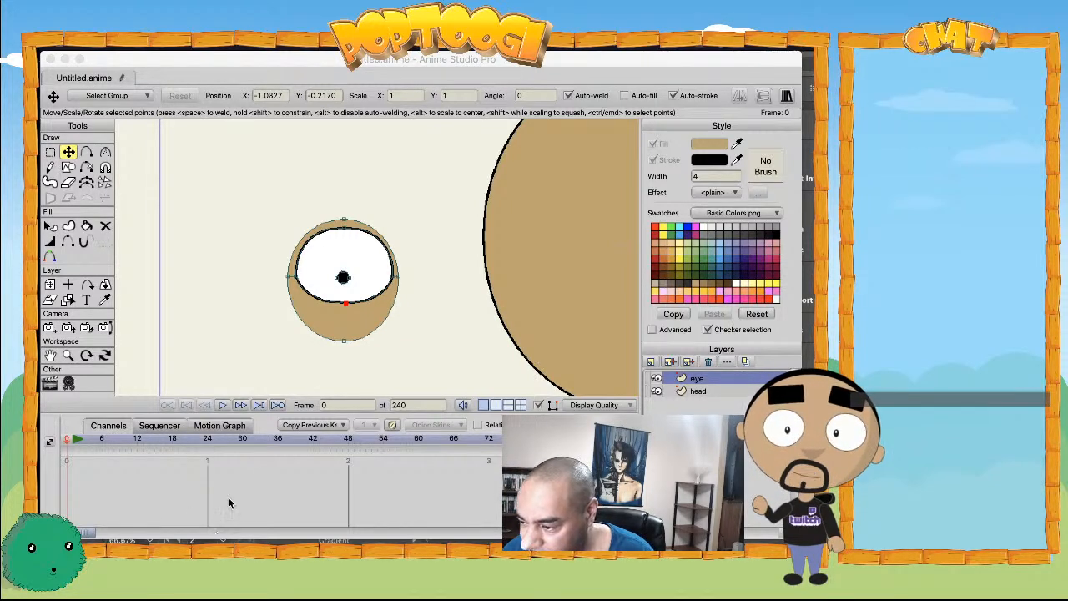
{"action": "left_click", "coordinate": [306, 358]}
{"action": "left_click_drag", "start_coordinate": [345, 302], "coordinate": [344, 332]}
- Select all points of the eye and rename its layer "right eye"
{"action": "key", "text": "g"}
{"action": "left_click_drag", "start_coordinate": [247, 367], "coordinate": [422, 177]}
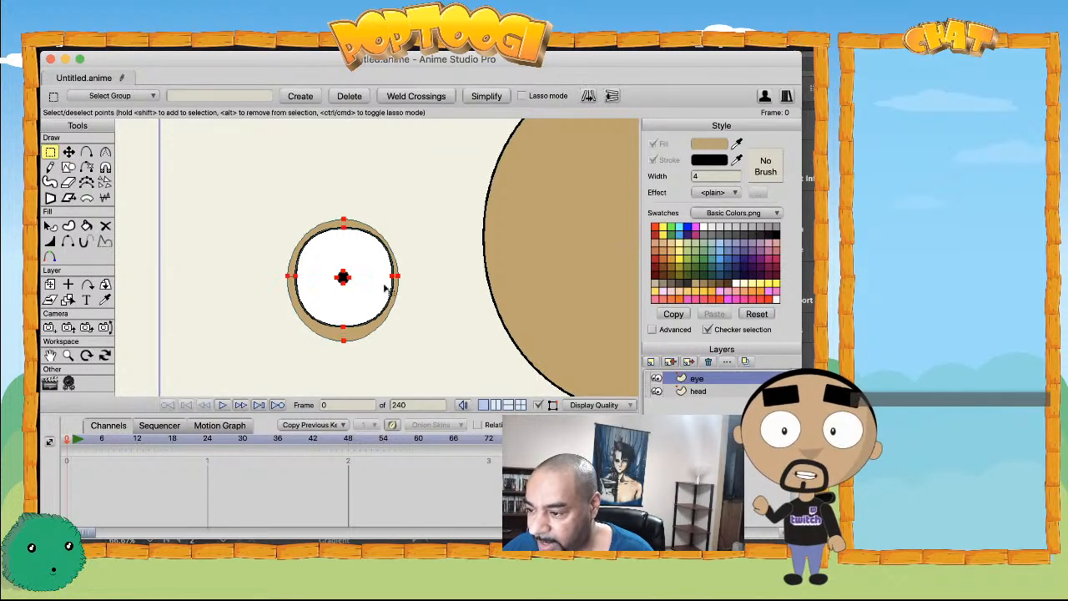
{"action": "double_click", "coordinate": [711, 380]}
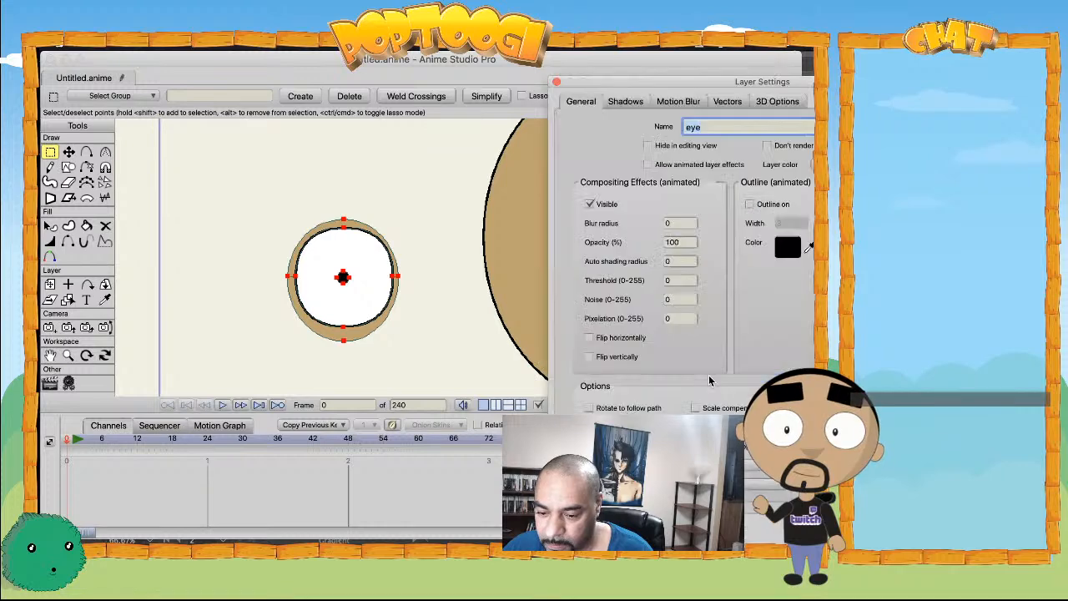
{"action": "type", "text": "right"}
{"action": "key", "text": "Return"}
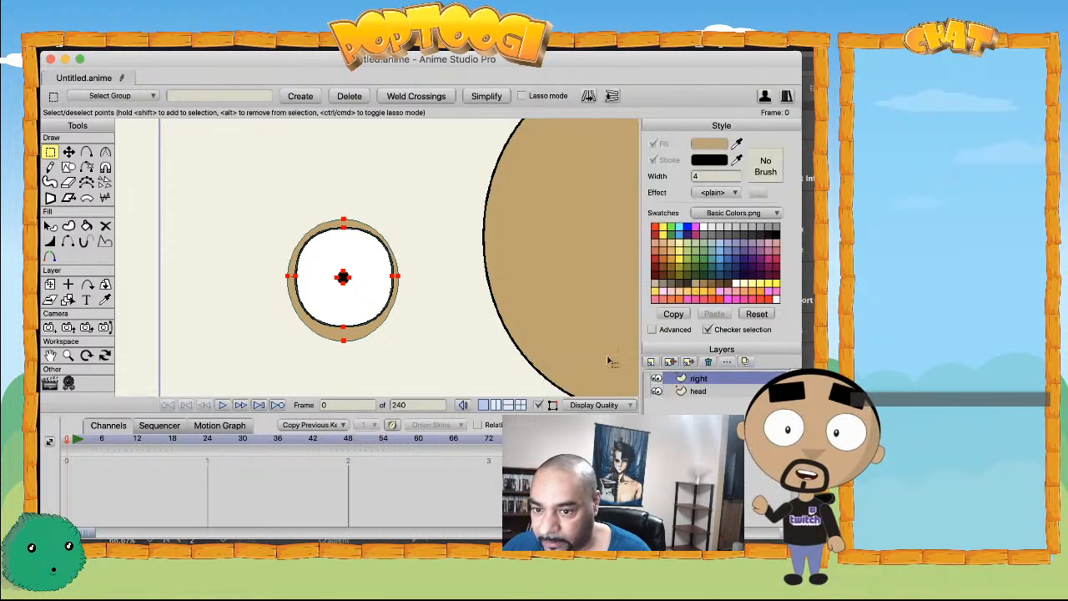
{"action": "double_click", "coordinate": [713, 380]}
{"action": "type", "text": "right eye"}
{"action": "key", "text": "Return"}
- Move the whole eye onto the head, to about X -0.2486, Y 0.0038
{"action": "key", "text": "t"}
{"action": "left_click_drag", "start_coordinate": [271, 357], "coordinate": [507, 348]}
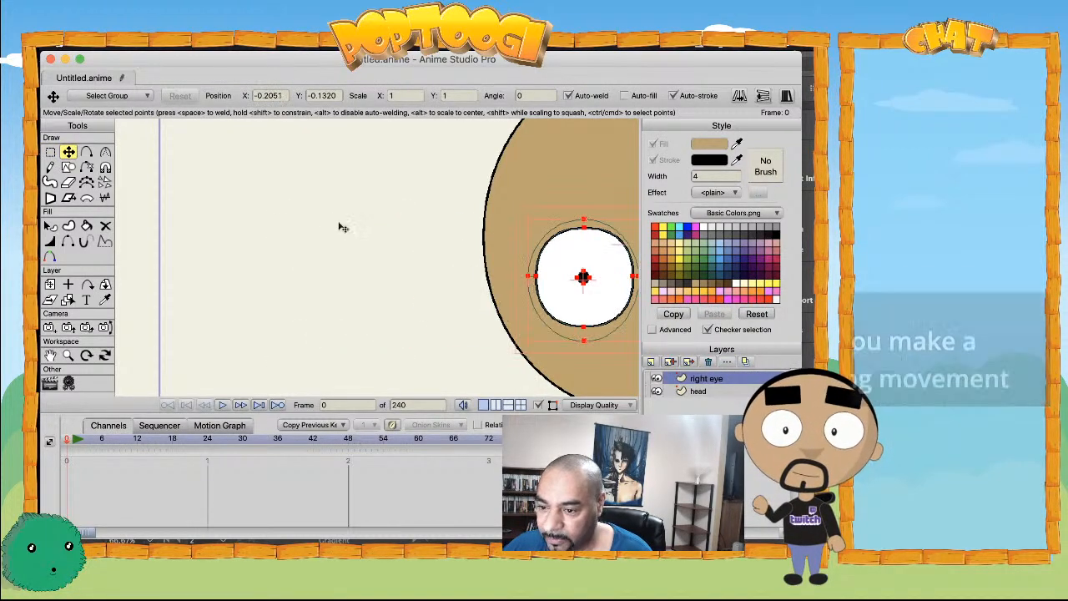
{"action": "scroll", "coordinate": [367, 317], "scroll_direction": "right", "scroll_amount": 5}
{"action": "scroll", "coordinate": [368, 317], "scroll_direction": "left", "scroll_amount": 2}
{"action": "left_click_drag", "start_coordinate": [362, 310], "coordinate": [350, 278]}
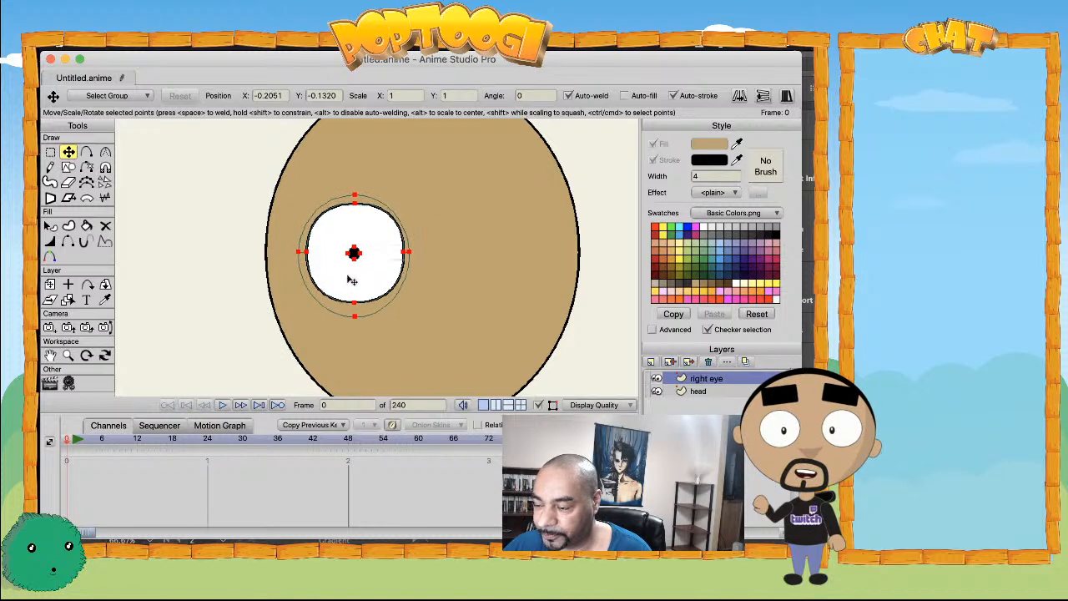
- Duplicate the right eye layer as "left eye" and move the copy across the face to about X 0.2568, Y 0.0038
{"action": "left_click", "coordinate": [670, 362]}
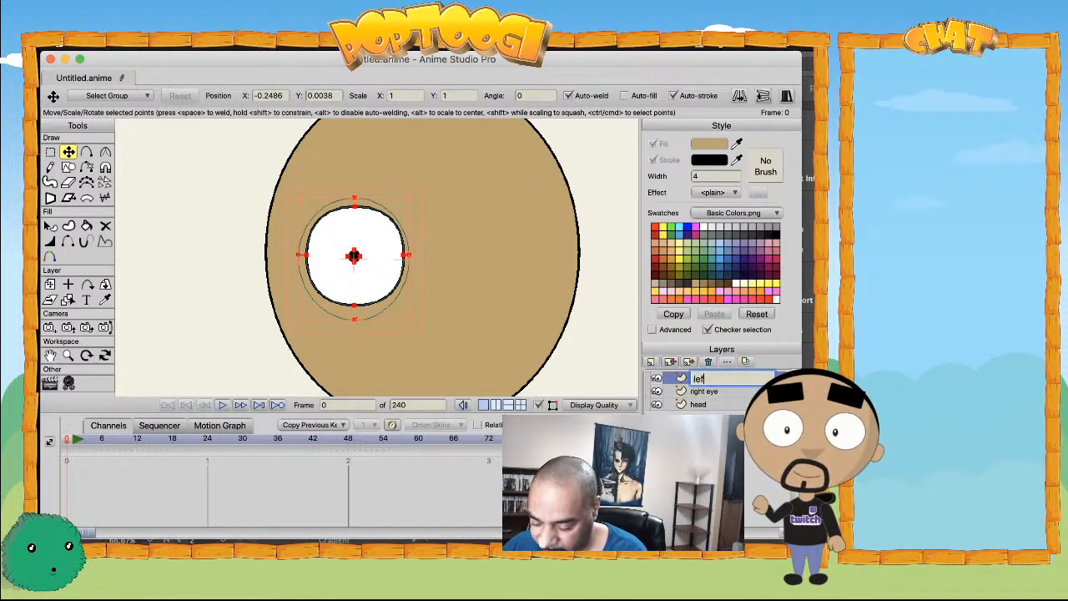
{"action": "type", "text": "eye"}
{"action": "key", "text": "Return"}
{"action": "left_click_drag", "start_coordinate": [329, 297], "coordinate": [479, 293]}
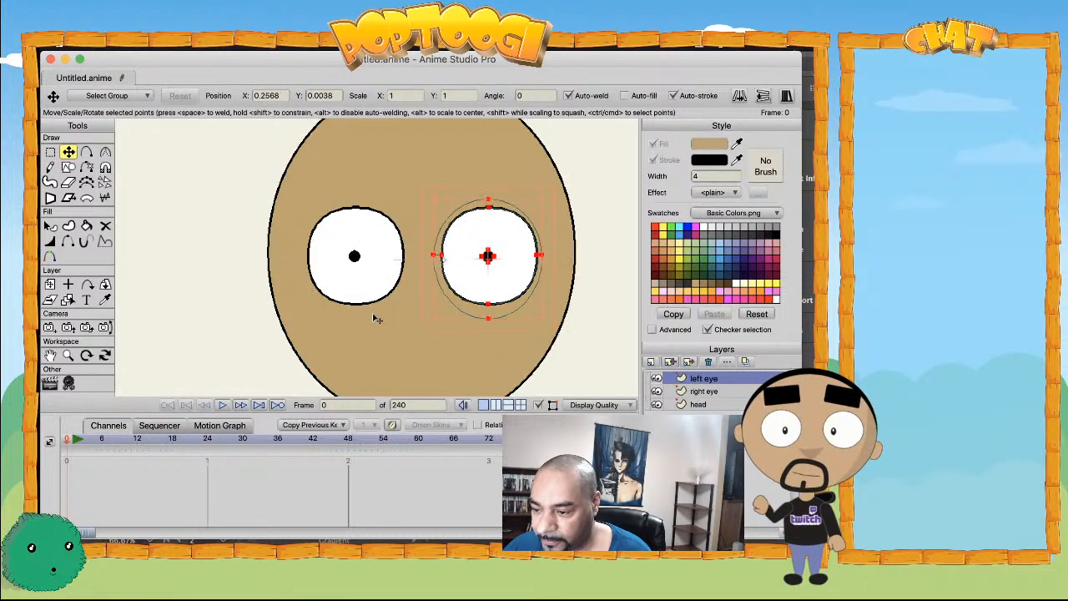
- Add a new vector layer above the left eye layer and name it "nose"
{"action": "left_click", "coordinate": [651, 363]}
{"action": "left_click", "coordinate": [665, 375]}
{"action": "type", "text": "no"}
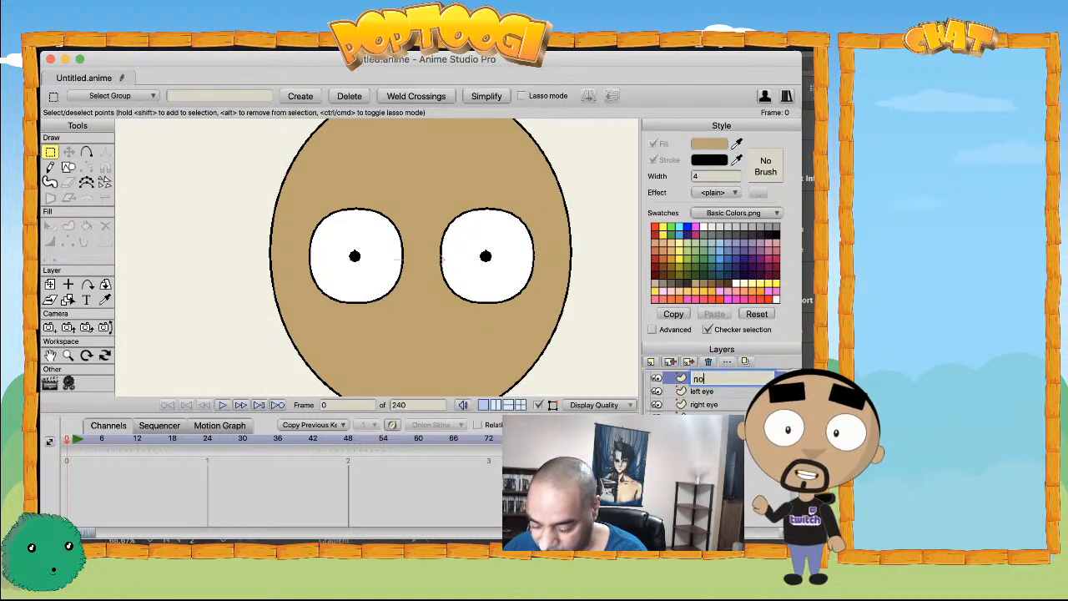
{"action": "type", "text": "se"}
{"action": "key", "text": "Return"}
- Draw a small upright rectangle with an automatic outline between and below the eyes as the nose base
{"action": "left_click", "coordinate": [68, 167]}
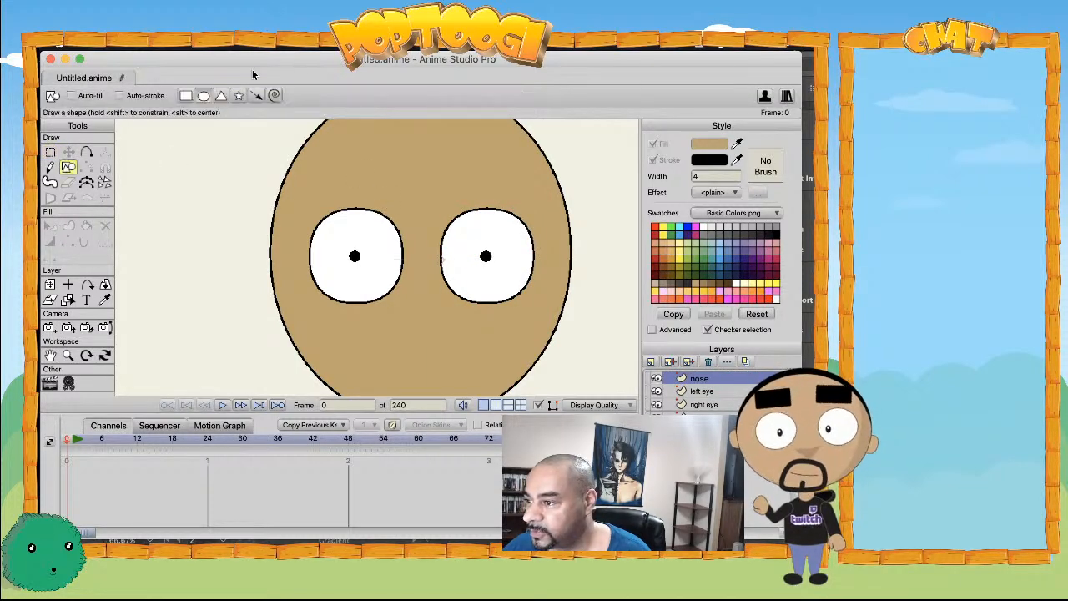
{"action": "left_click_drag", "start_coordinate": [401, 275], "coordinate": [441, 332]}
{"action": "key", "text": "super+z"}
{"action": "left_click", "coordinate": [129, 97]}
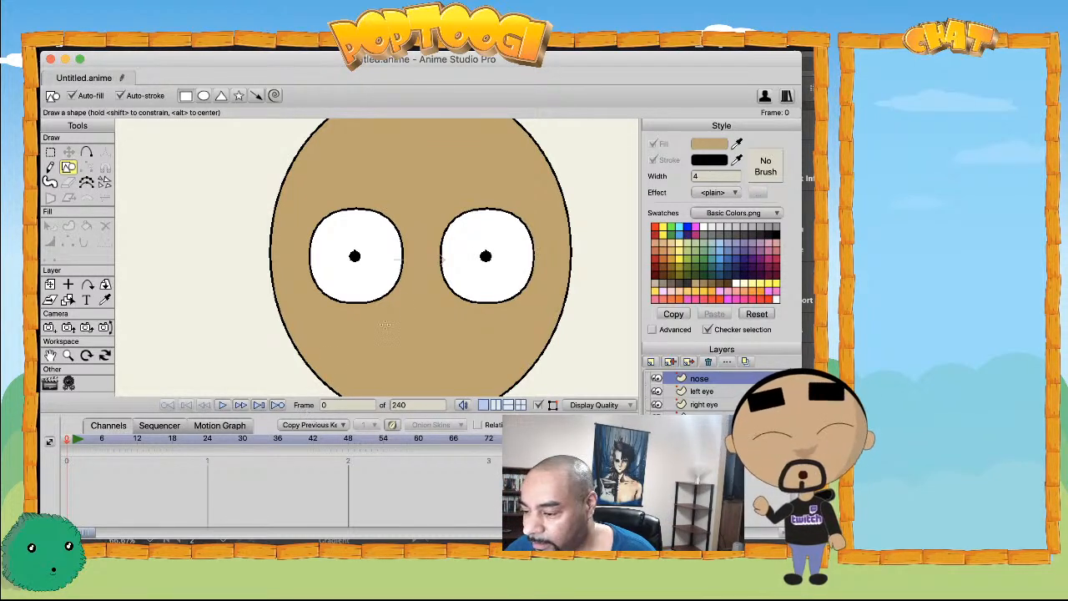
{"action": "left_click_drag", "start_coordinate": [406, 288], "coordinate": [420, 323]}
{"action": "left_click_drag", "start_coordinate": [442, 340], "coordinate": [445, 351]}
- Reshape the rectangle into a tall nose with added points at its top and bottom, and hide its left-side edges
{"action": "key", "text": "a"}
{"action": "key", "text": "t"}
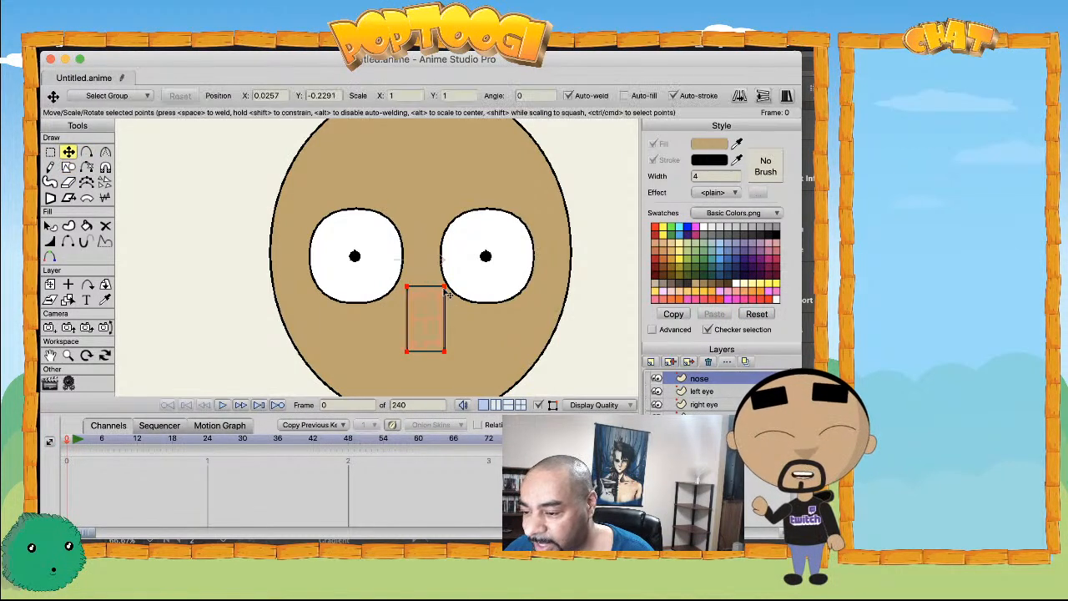
{"action": "left_click_drag", "start_coordinate": [445, 286], "coordinate": [410, 278]}
{"action": "key", "text": "a"}
{"action": "left_click_drag", "start_coordinate": [418, 360], "coordinate": [416, 370]}
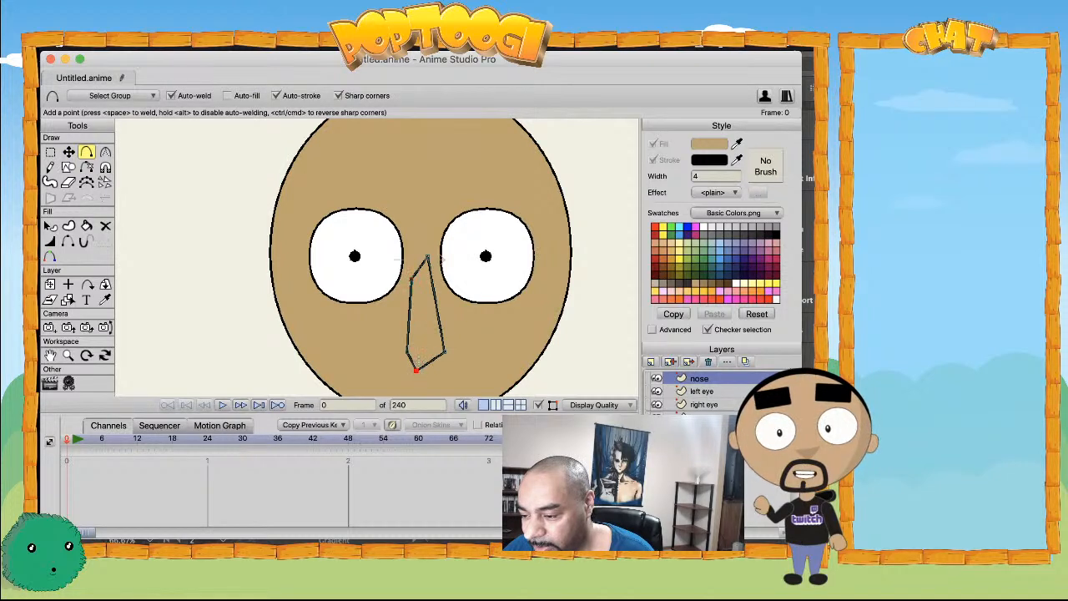
{"action": "key", "text": "t"}
{"action": "left_click", "coordinate": [68, 242]}
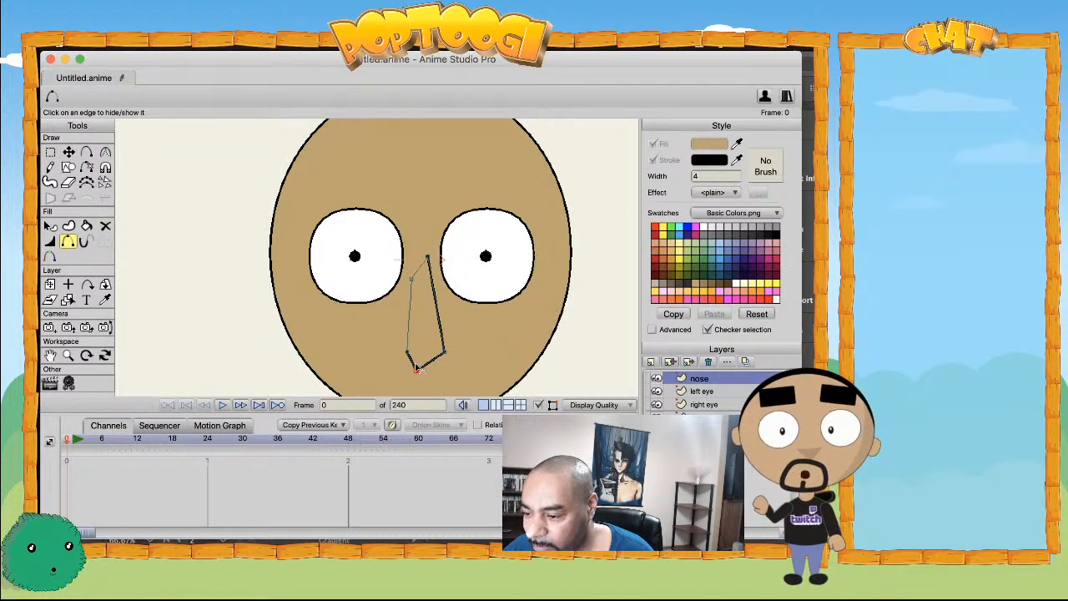
- Round the nose's lower points and pull them up to form a shorter teardrop-shaped nose
{"action": "key", "text": "c"}
{"action": "left_click_drag", "start_coordinate": [496, 370], "coordinate": [610, 351]}
{"action": "key", "text": "t"}
{"action": "key", "text": "c"}
{"action": "key", "text": "t"}
{"action": "left_click_drag", "start_coordinate": [423, 371], "coordinate": [440, 348]}
{"action": "left_click", "coordinate": [413, 288]}
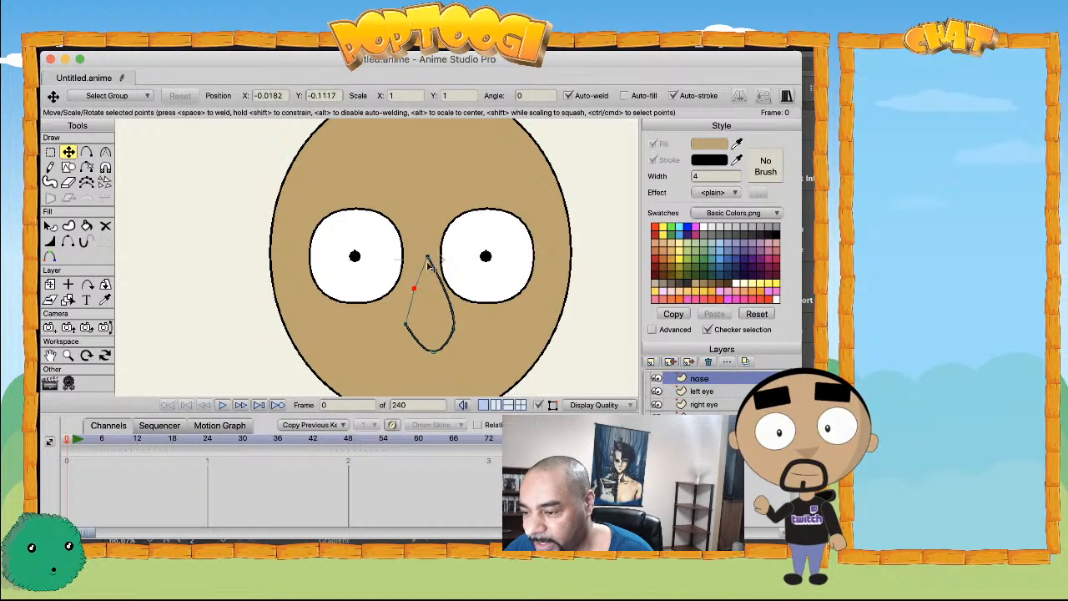
{"action": "key", "text": "w"}
{"action": "key", "text": "c"}
{"action": "left_click", "coordinate": [434, 350]}
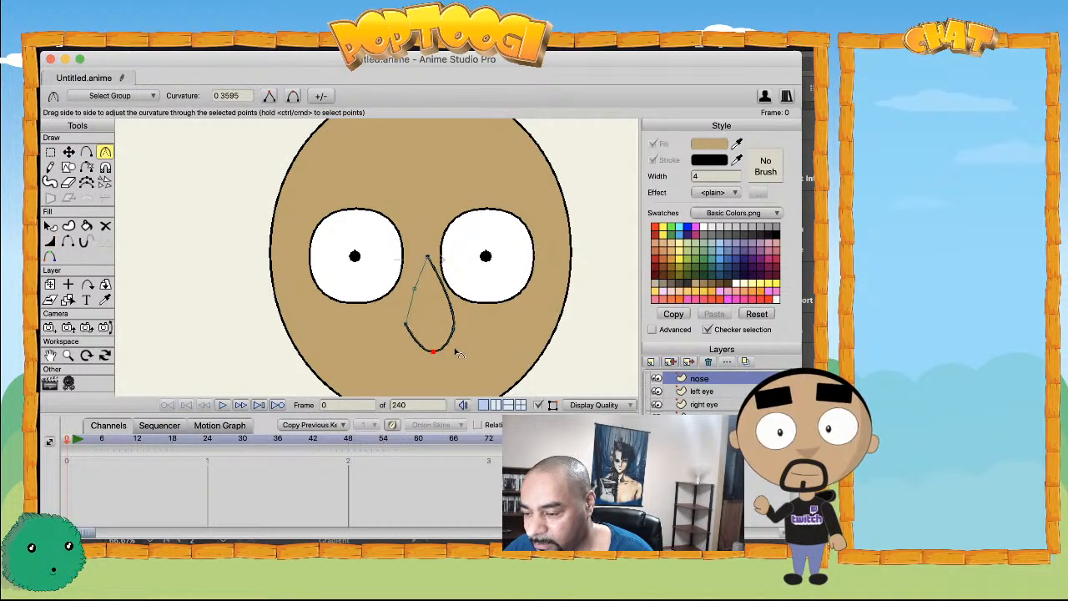
- Select all points of the nose and move it to about X 0.02, Y -0.1711
{"action": "scroll", "coordinate": [435, 349], "scroll_direction": "down", "scroll_amount": 3}
{"action": "scroll", "coordinate": [434, 350], "scroll_direction": "up", "scroll_amount": 4}
{"action": "key", "text": "t"}
{"action": "key", "text": "super+a"}
{"action": "mouse_move", "coordinate": [460, 341]}
{"action": "left_mouse_down"}
{"action": "mouse_move", "coordinate": [438, 341]}
{"action": "mouse_move", "coordinate": [452, 341]}
{"action": "left_mouse_up"}
{"action": "scroll", "coordinate": [452, 341], "scroll_direction": "down", "scroll_amount": 5}
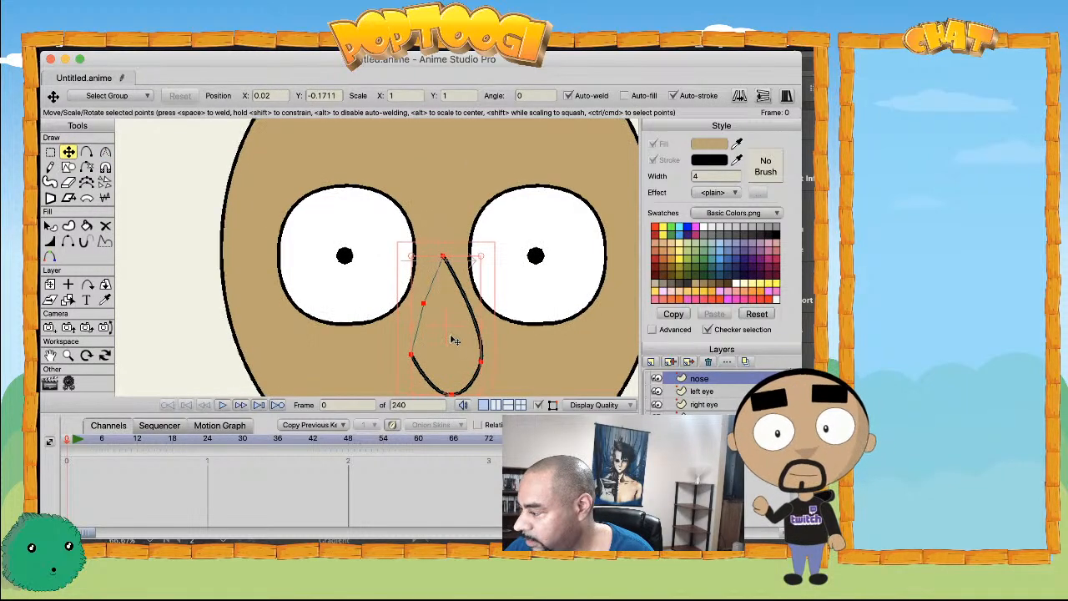
{"action": "scroll", "coordinate": [450, 342], "scroll_direction": "up", "scroll_amount": 5}
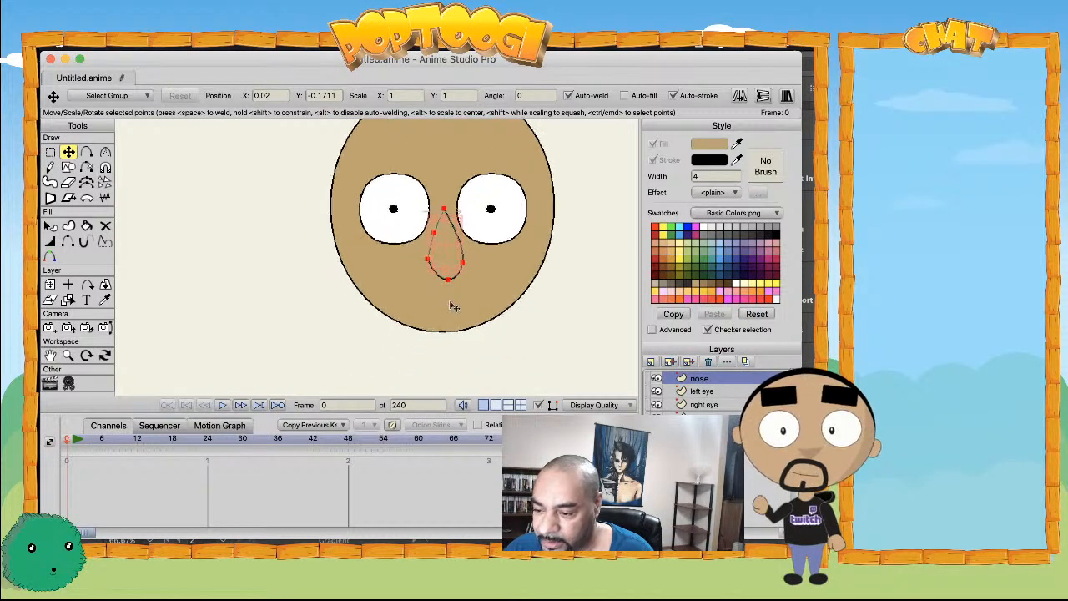
{"action": "scroll", "coordinate": [296, 351], "scroll_direction": "up", "scroll_amount": 2}
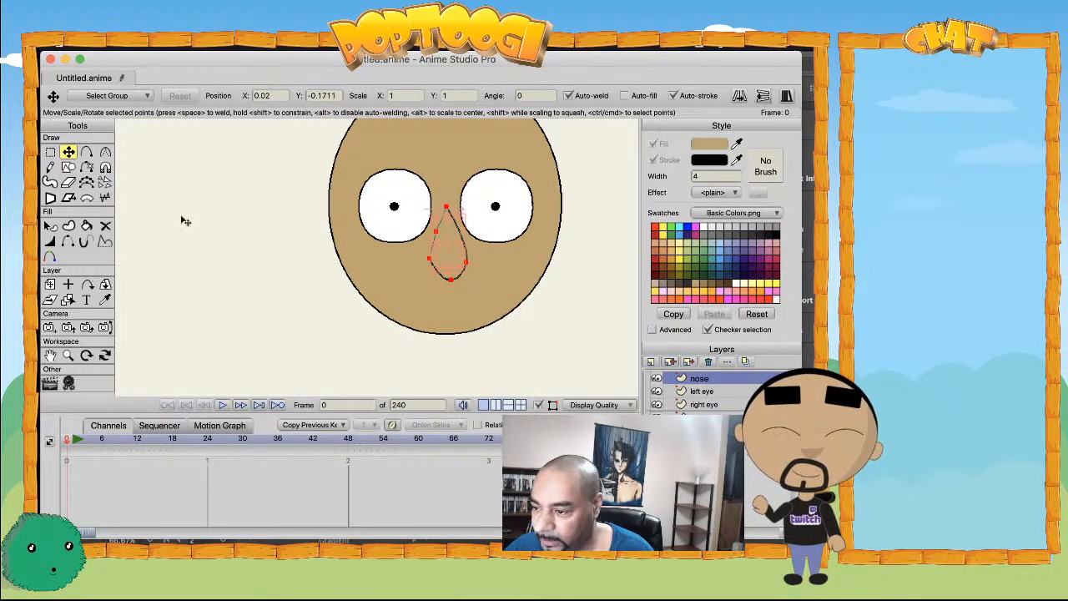
- Draw a wide ellipse without fill or stroke beside the head as the outer mouth outline
{"action": "left_click", "coordinate": [68, 167]}
{"action": "scroll", "coordinate": [260, 288], "scroll_direction": "down", "scroll_amount": 2}
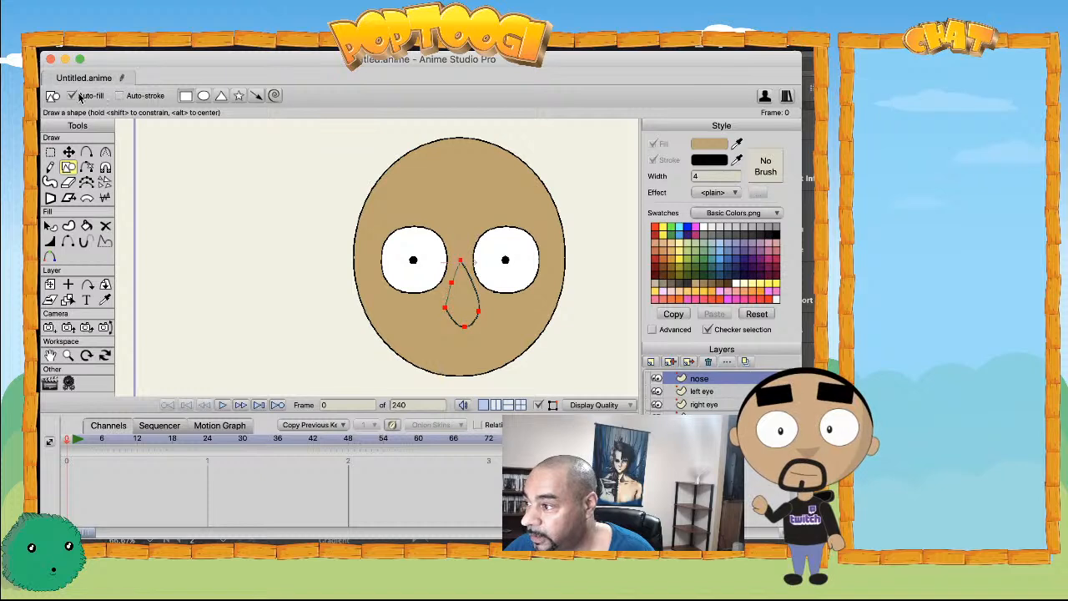
{"action": "left_click_drag", "start_coordinate": [191, 217], "coordinate": [312, 302]}
{"action": "key", "text": "super+z"}
{"action": "left_click", "coordinate": [203, 95]}
{"action": "left_click_drag", "start_coordinate": [178, 202], "coordinate": [327, 319]}
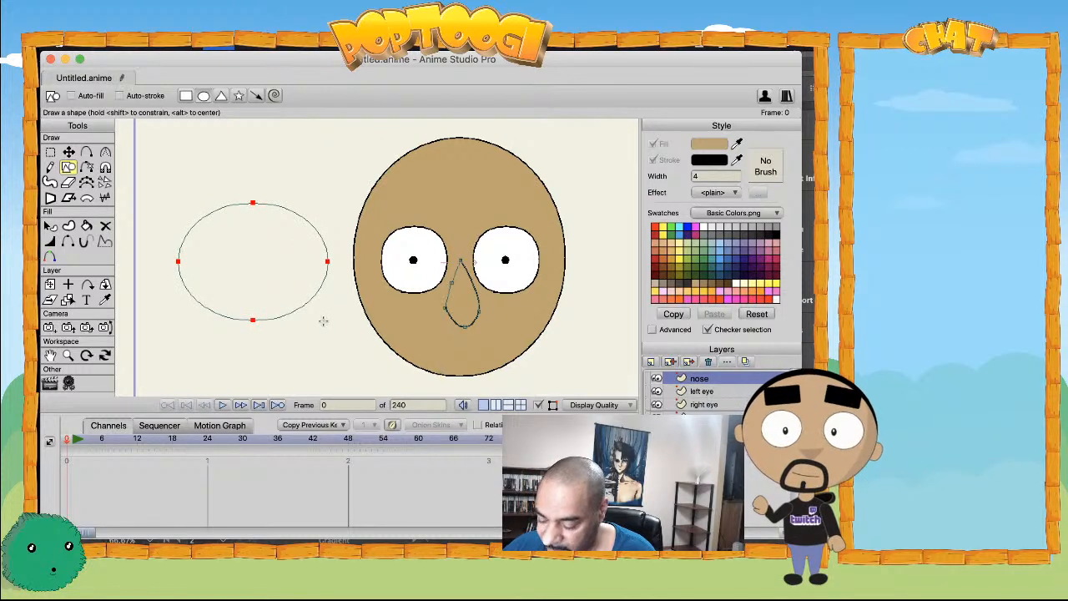
- Add a smaller inner mouth outline inside the ellipse, connected to the ellipse's two side points
{"action": "key", "text": "t"}
{"action": "left_click_drag", "start_coordinate": [178, 206], "coordinate": [178, 261]}
{"action": "key", "text": "a"}
{"action": "left_click_drag", "start_coordinate": [298, 261], "coordinate": [327, 261]}
- Delete the stroke shape of the mouth, keeping its points
{"action": "key", "text": "q"}
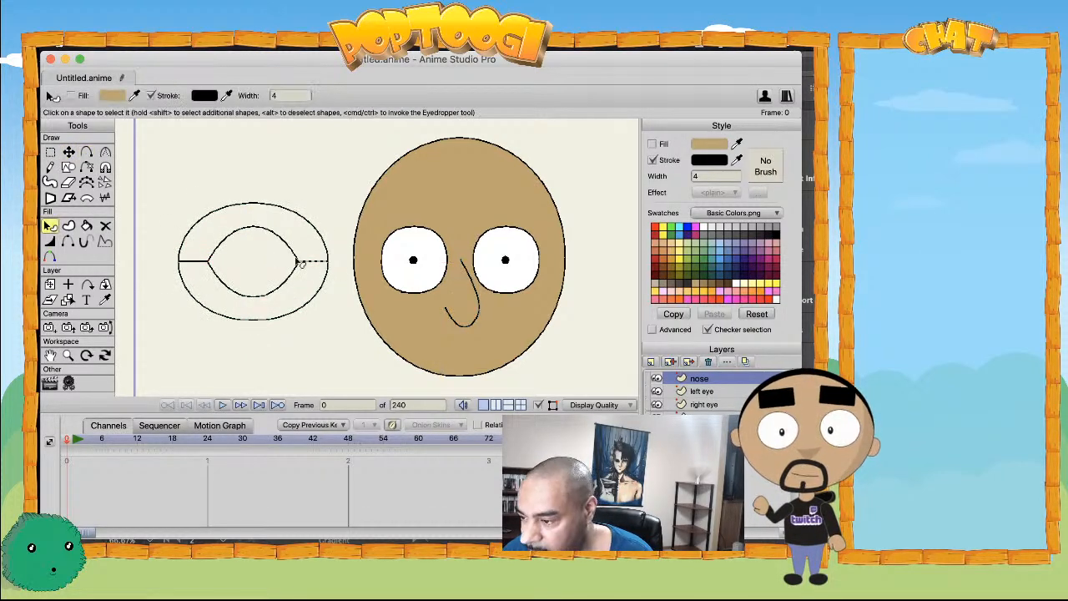
{"action": "left_click", "coordinate": [288, 267]}
{"action": "key", "text": "Delete"}
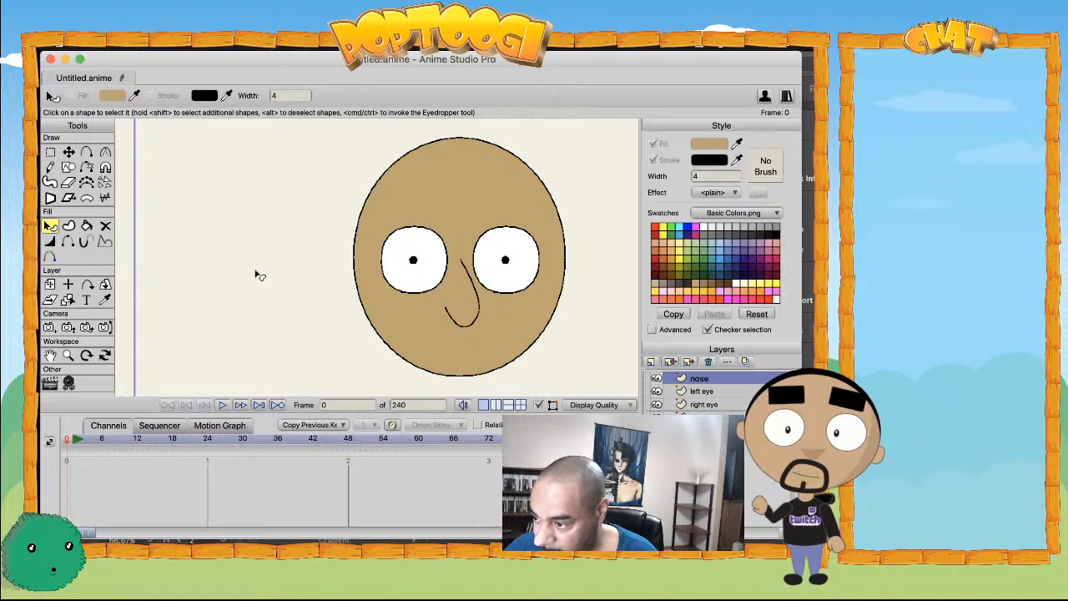
- Draw three small flat ovals inside the mouth for the tongue, the lower teeth and the upper teeth
{"action": "left_click", "coordinate": [68, 169]}
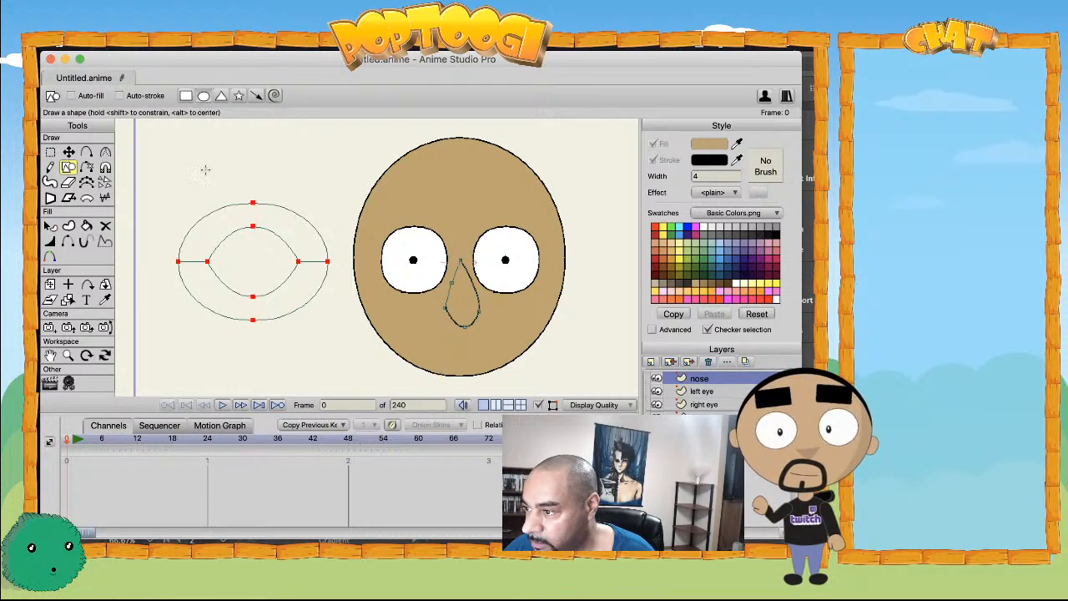
{"action": "left_click_drag", "start_coordinate": [241, 259], "coordinate": [274, 269]}
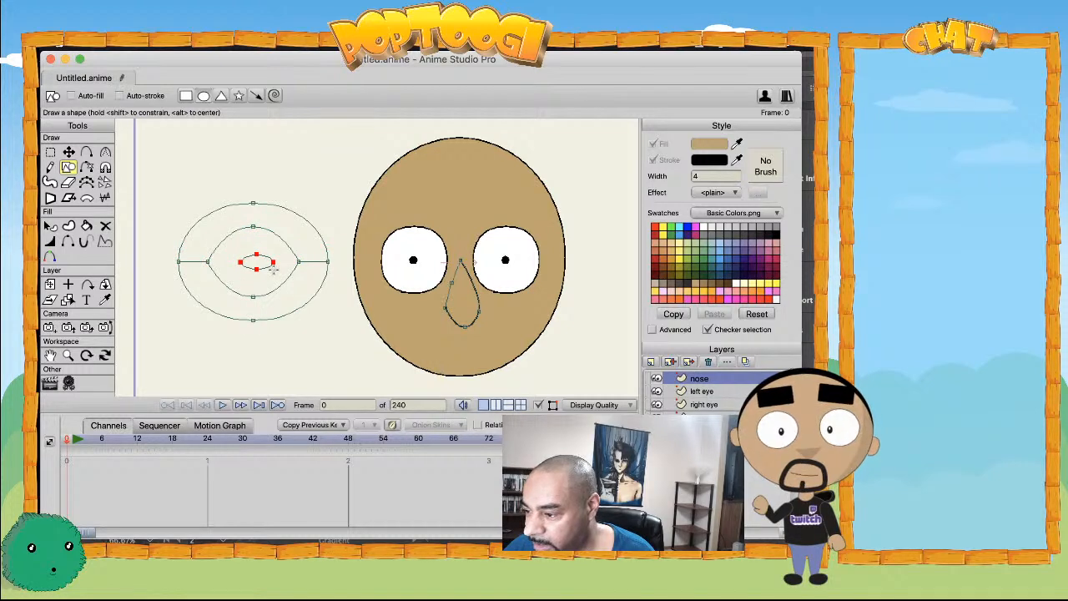
{"action": "left_click_drag", "start_coordinate": [226, 296], "coordinate": [285, 277]}
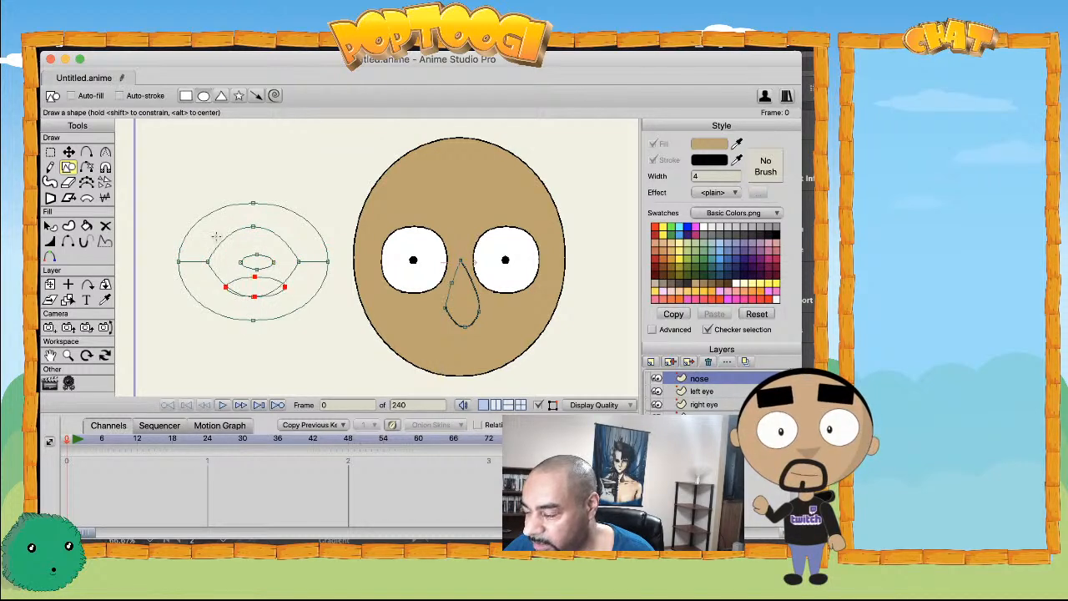
{"action": "left_click_drag", "start_coordinate": [217, 231], "coordinate": [293, 246]}
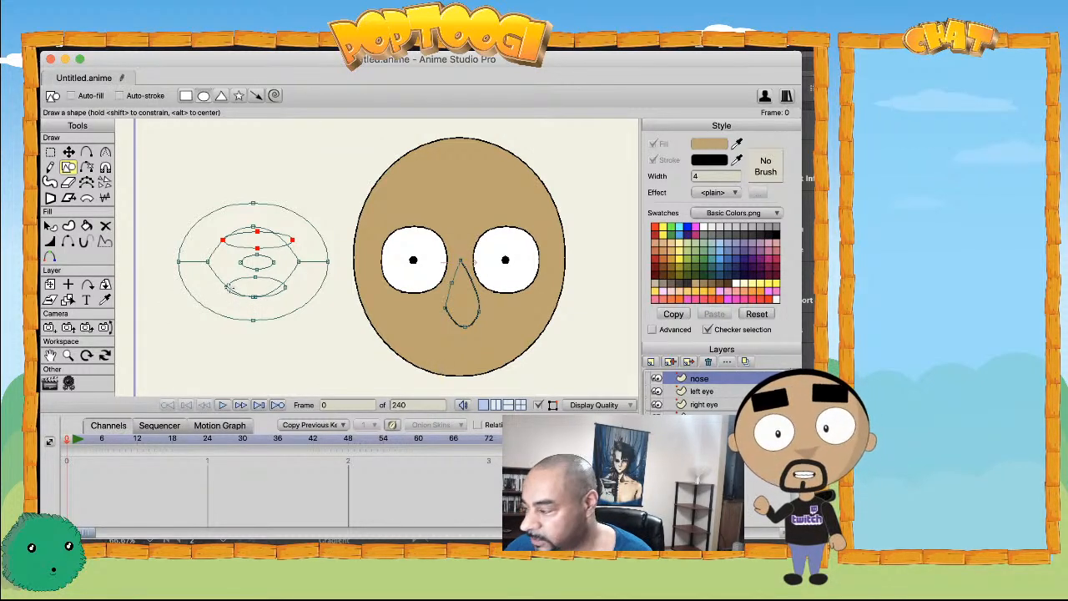
- Create a dark red, fill-only shape from the inner mouth outline
{"action": "key", "text": "u"}
{"action": "left_click", "coordinate": [209, 267]}
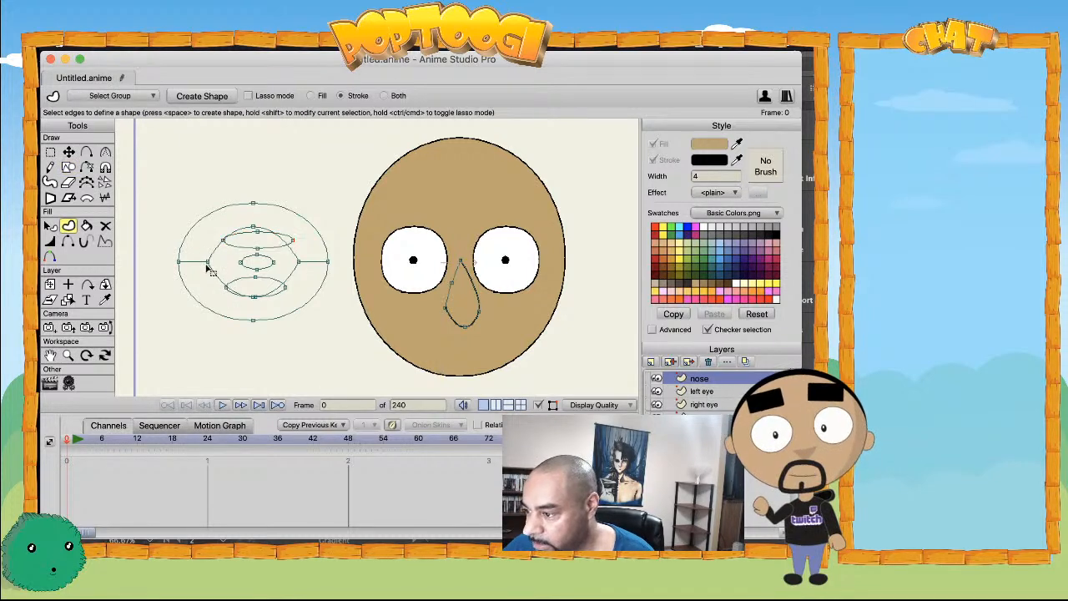
{"action": "left_click", "coordinate": [213, 272]}
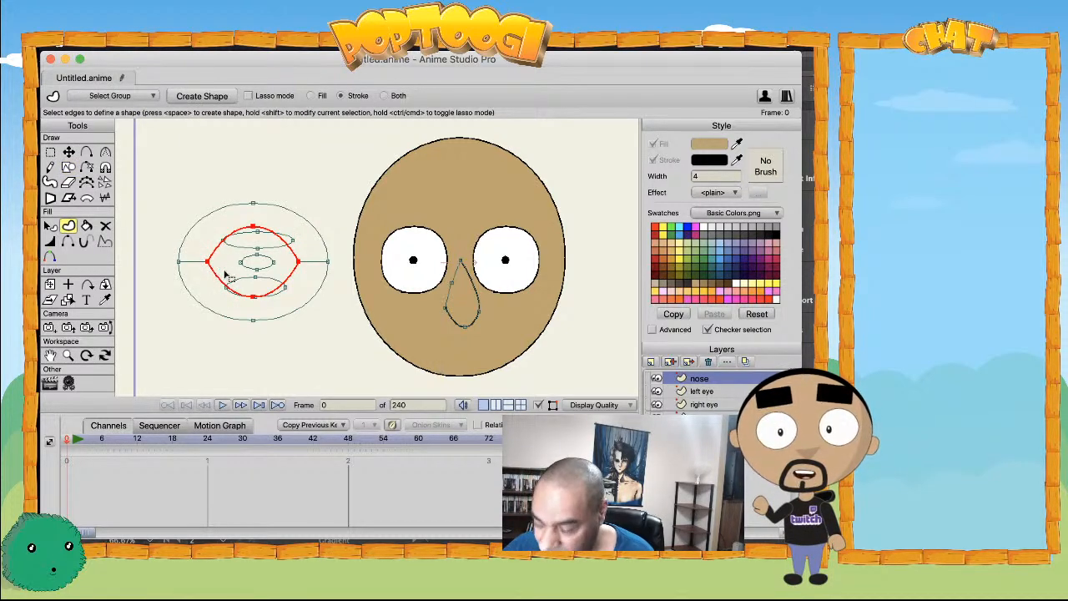
{"action": "left_click", "coordinate": [310, 96]}
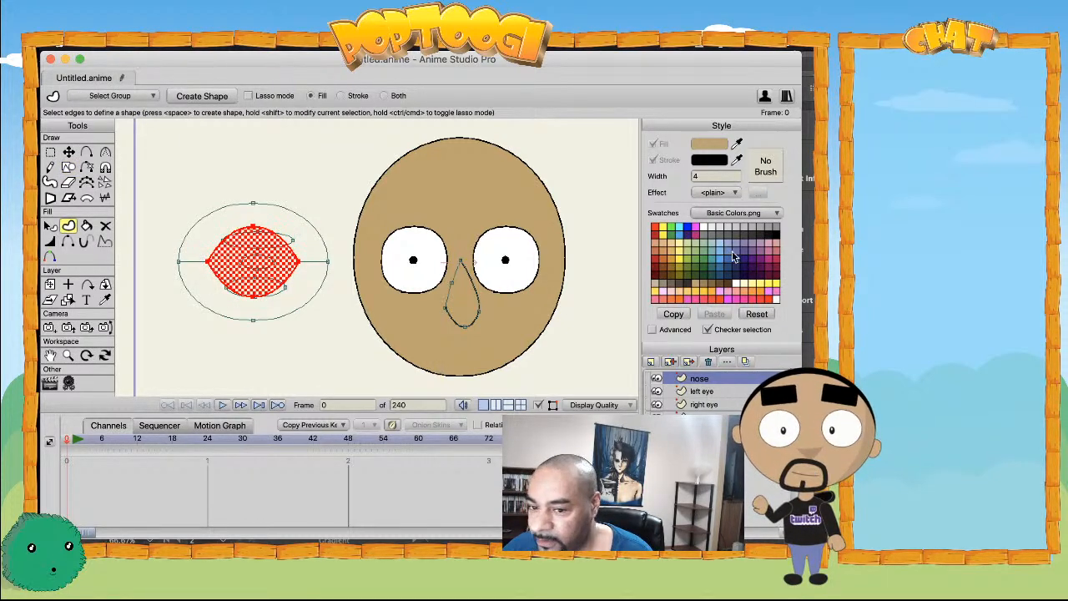
{"action": "left_click", "coordinate": [659, 281]}
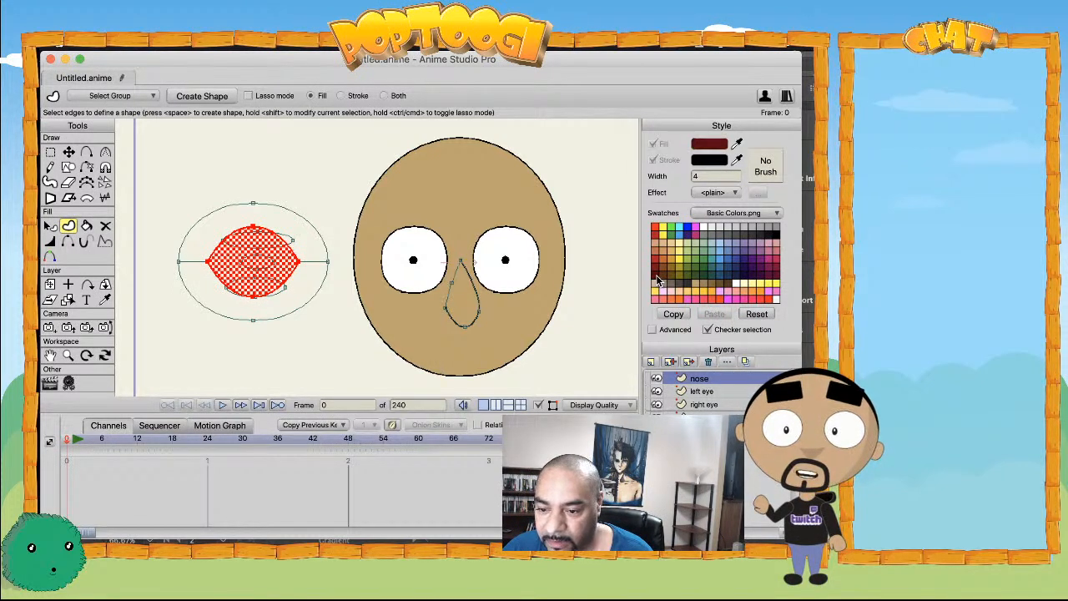
{"action": "key", "text": "space"}
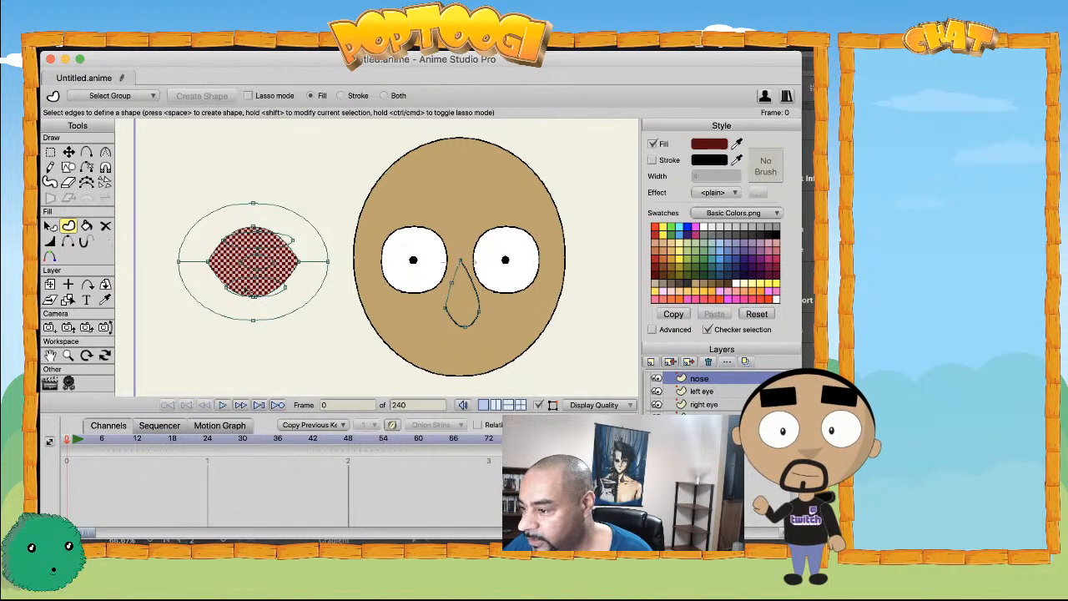
- Create a pink tongue shape with a black stroke from the small central oval
{"action": "left_click", "coordinate": [247, 266]}
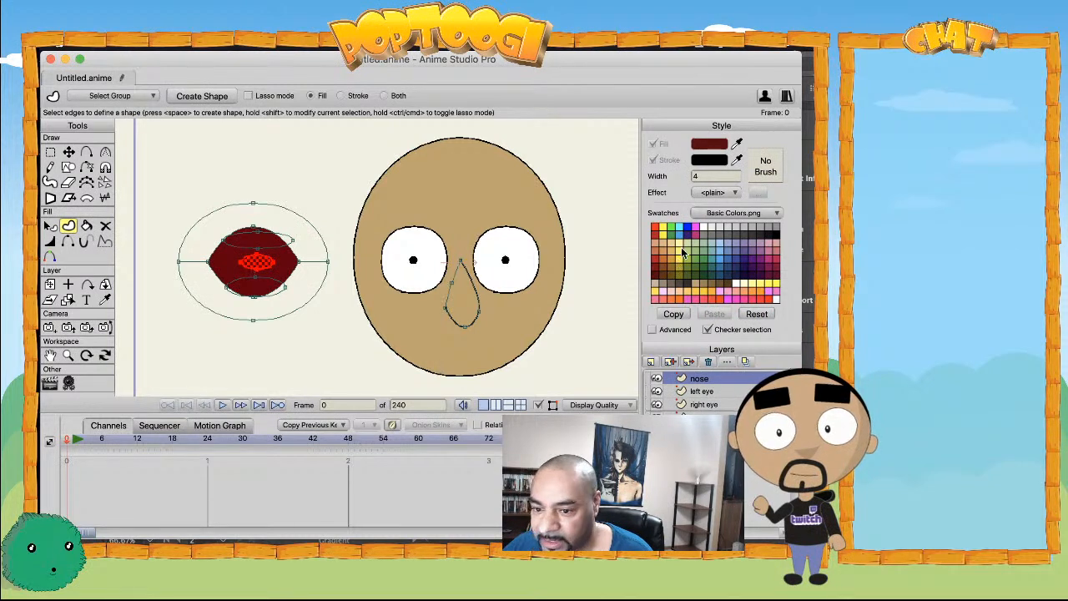
{"action": "left_click", "coordinate": [770, 248]}
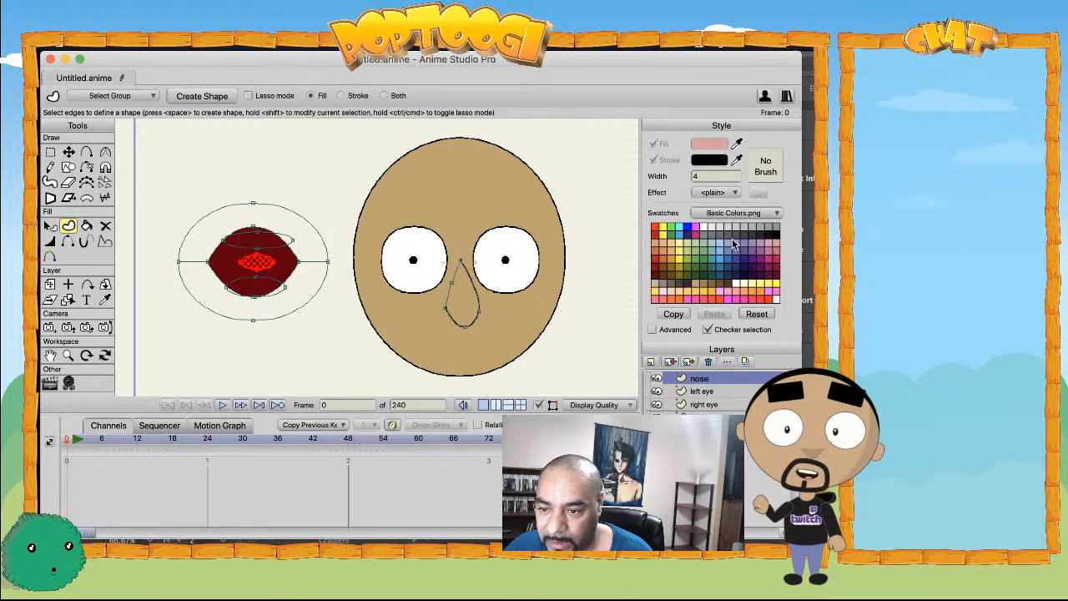
{"action": "left_click", "coordinate": [341, 96]}
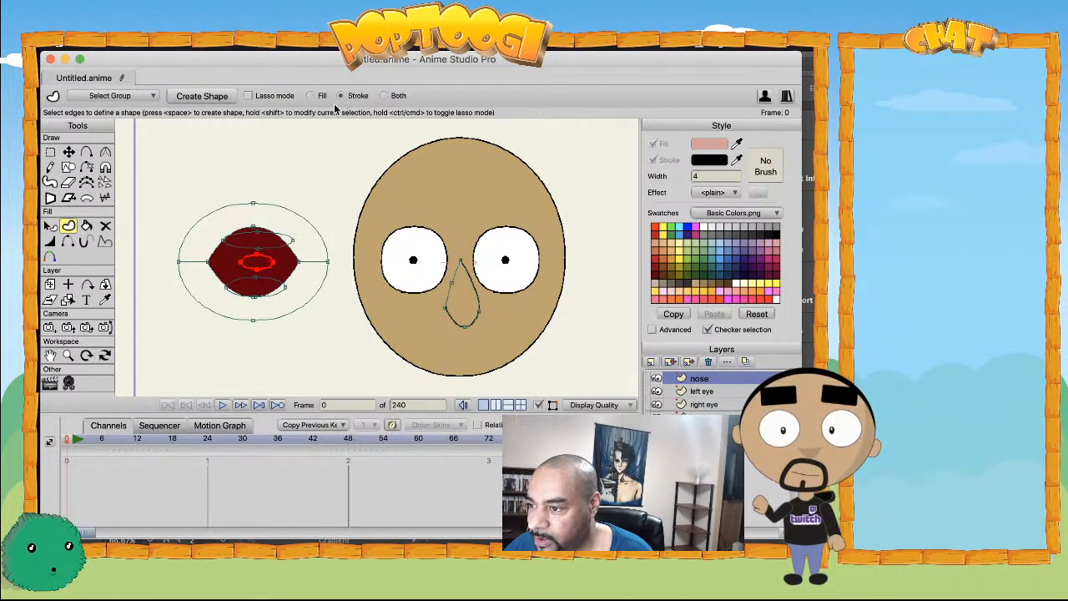
{"action": "key", "text": "space"}
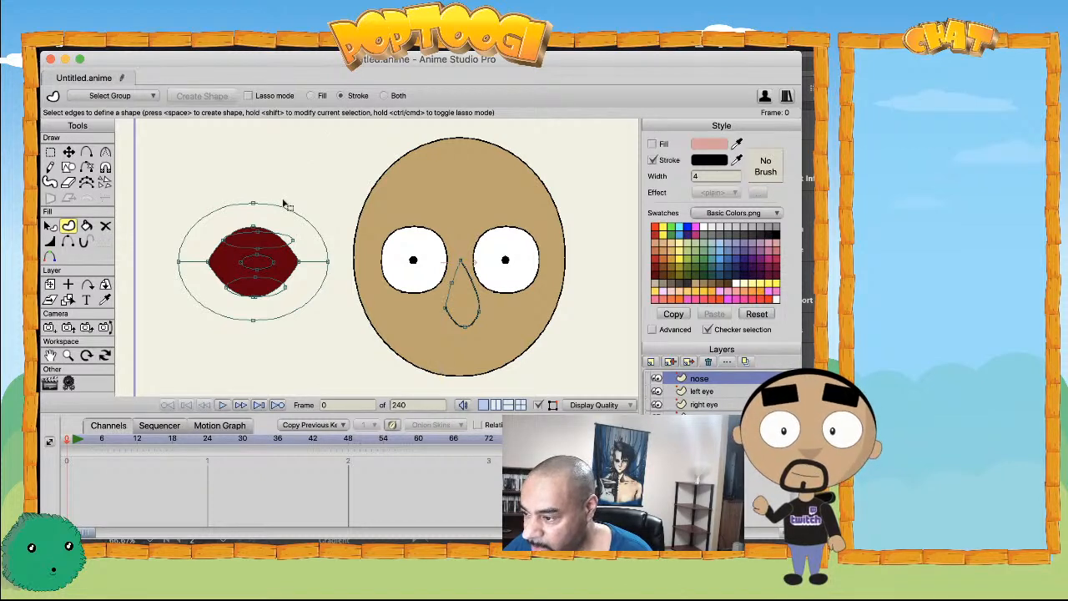
{"action": "left_click", "coordinate": [243, 260]}
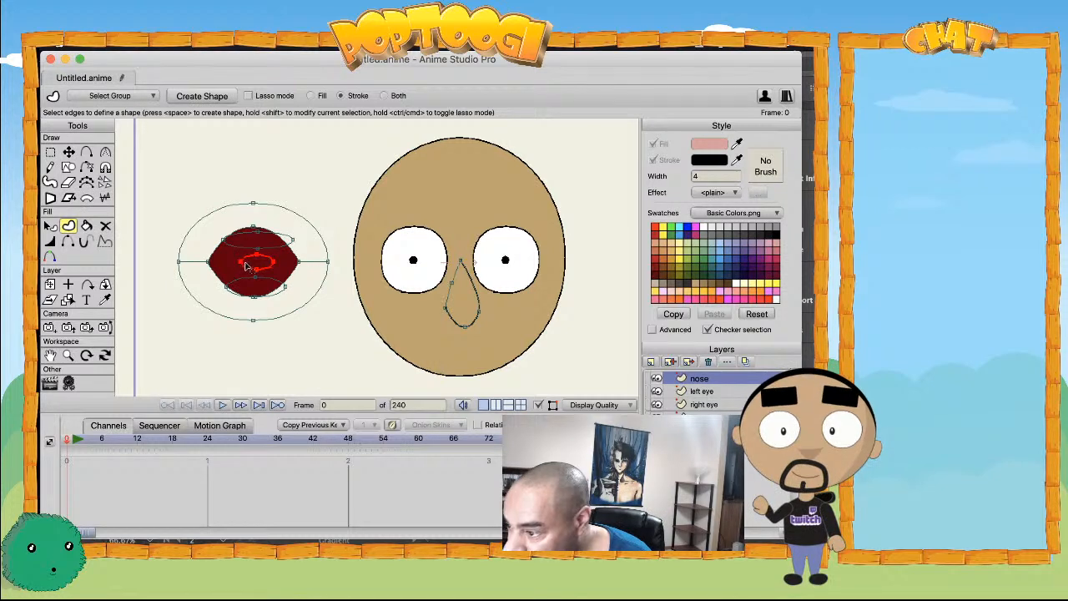
{"action": "left_click", "coordinate": [387, 97]}
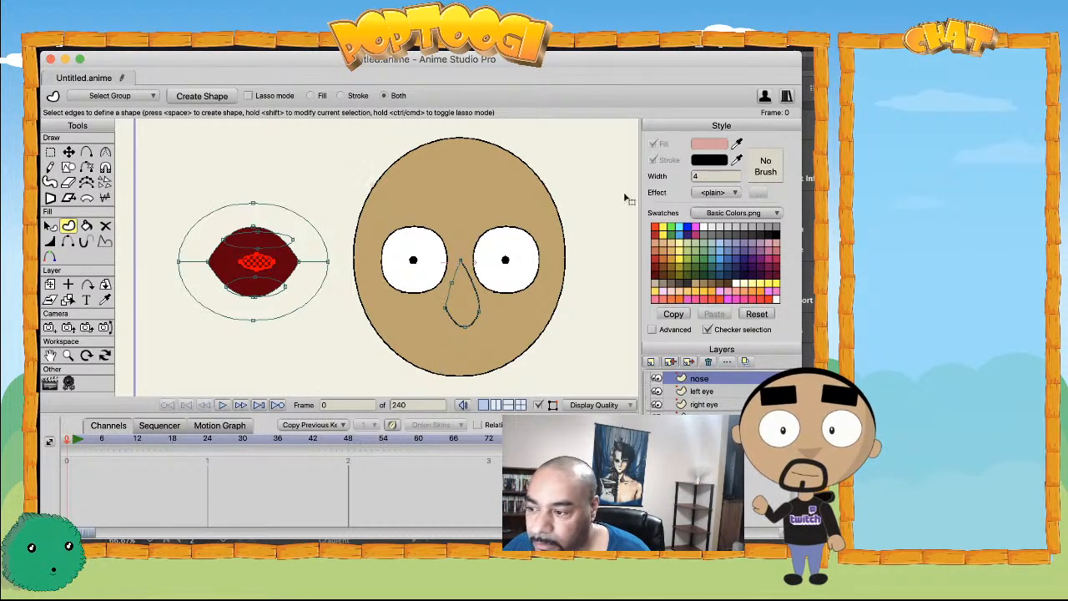
{"action": "key", "text": "space"}
- Create white shapes with black strokes from the lower and upper teeth ovals
{"action": "left_click", "coordinate": [240, 284]}
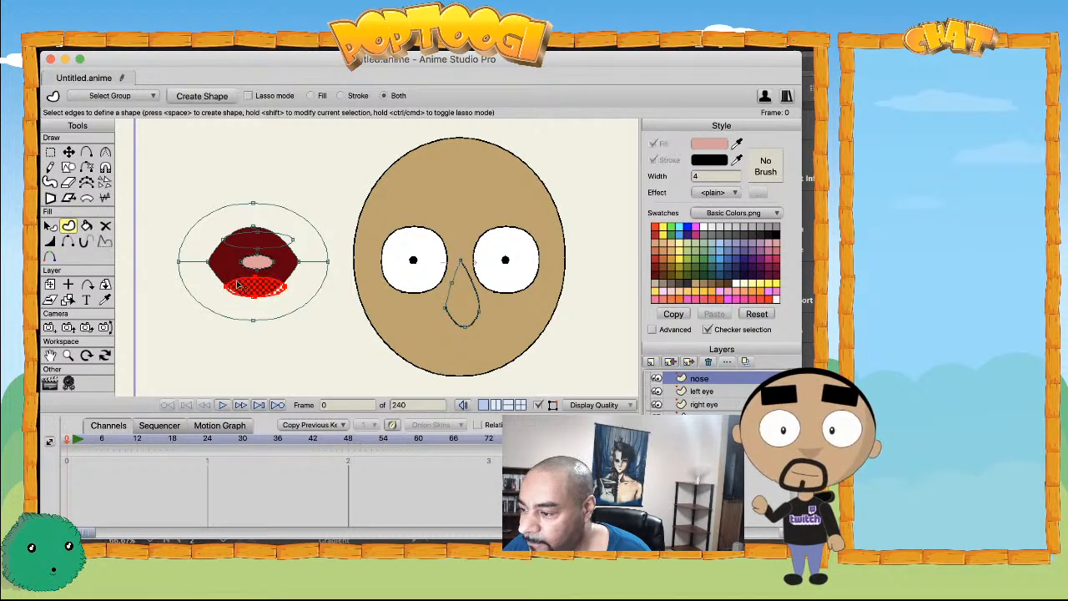
{"action": "left_click", "coordinate": [704, 227]}
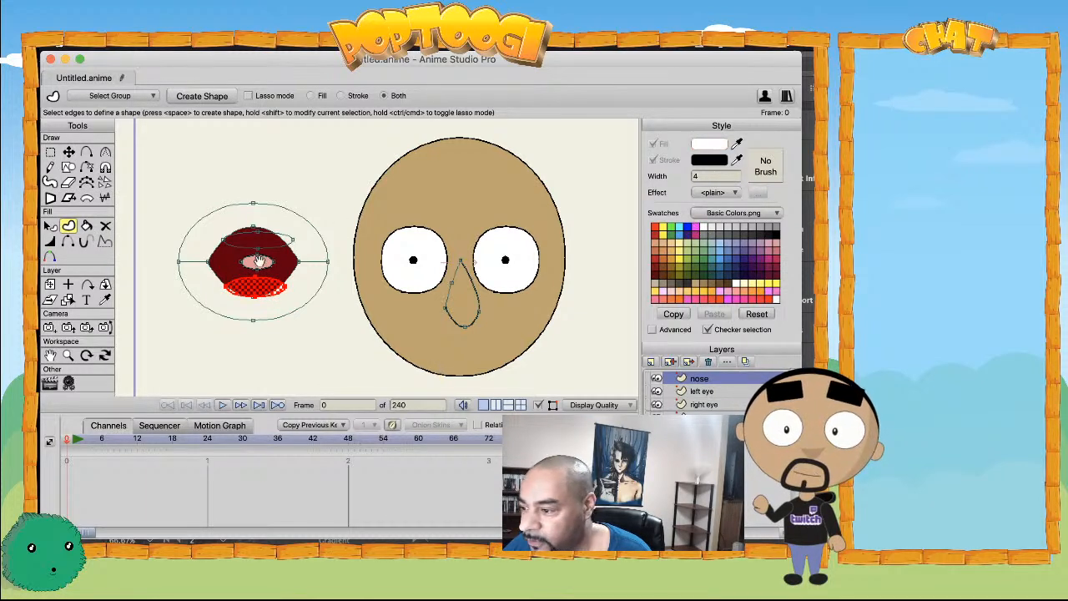
{"action": "key", "text": "space"}
{"action": "left_click", "coordinate": [236, 252]}
{"action": "key", "text": "space"}
- Move the lowest point of the inner mouth outline up to about X -1.1255, Y -0.19
{"action": "left_click", "coordinate": [177, 278]}
{"action": "left_click", "coordinate": [180, 262]}
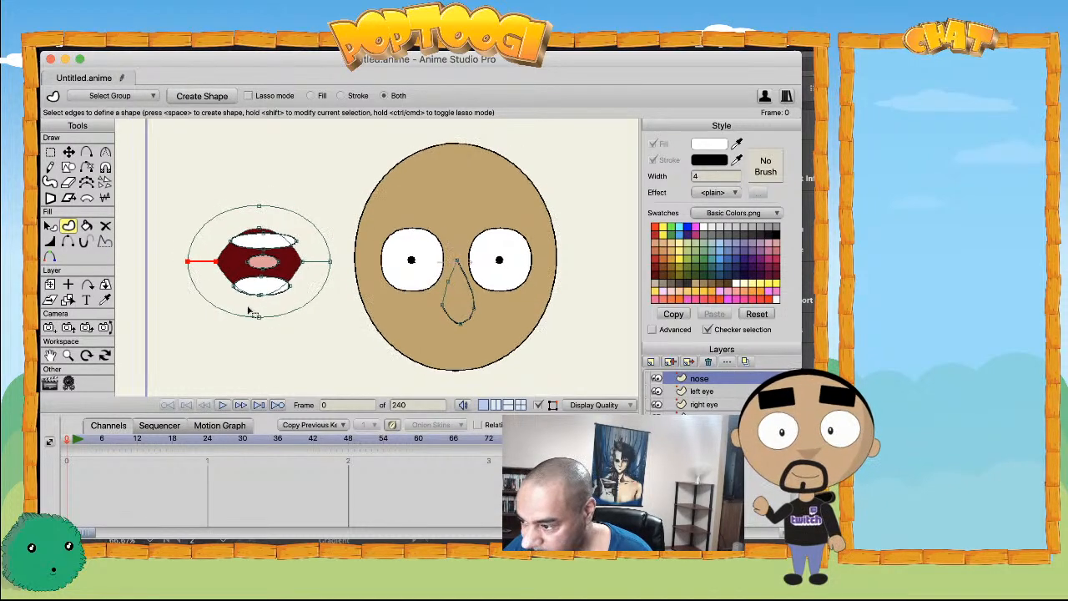
{"action": "scroll", "coordinate": [267, 312], "scroll_direction": "up", "scroll_amount": 3}
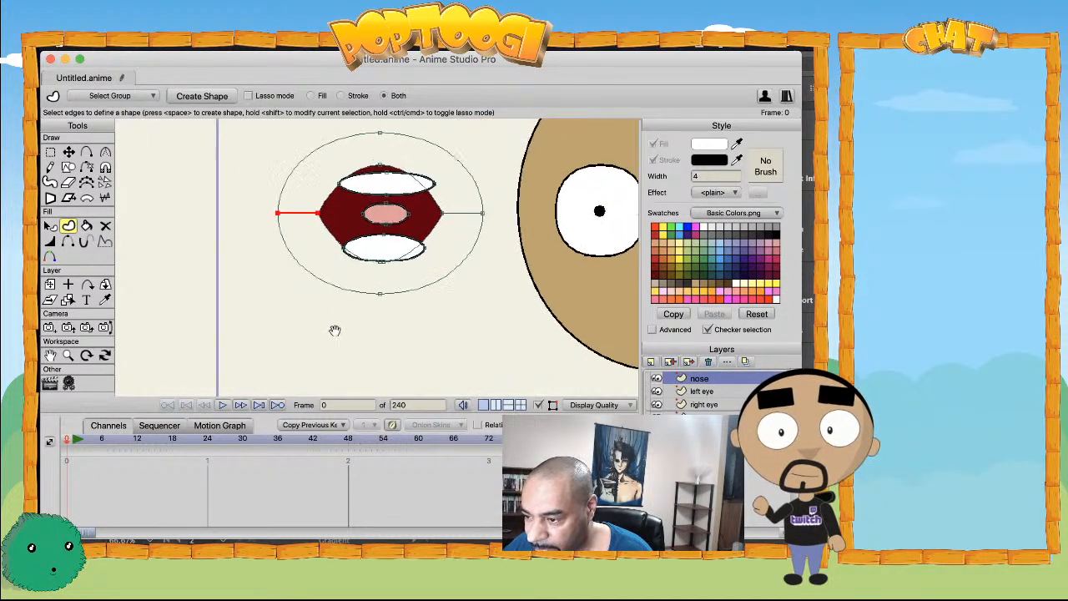
{"action": "key", "text": "t"}
{"action": "mouse_move", "coordinate": [381, 269]}
{"action": "left_mouse_down"}
{"action": "mouse_move", "coordinate": [379, 242]}
{"action": "mouse_move", "coordinate": [381, 252]}
{"action": "left_mouse_up"}
{"action": "left_click", "coordinate": [380, 265]}
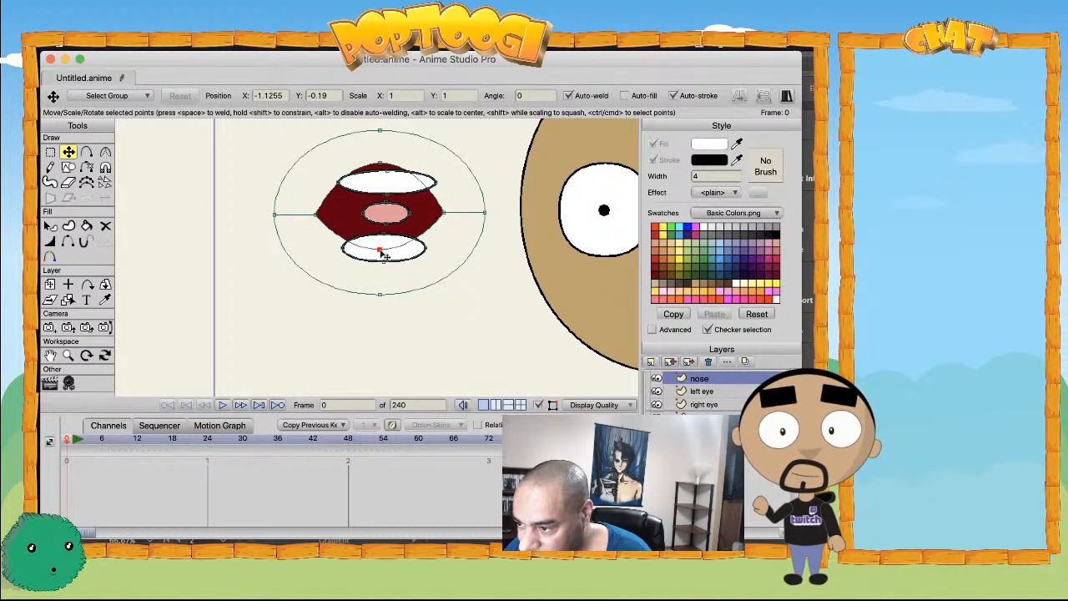
- Create a fill-only lower lip shape between the outer and inner mouth outlines, using the head's tan skin colour
{"action": "key", "text": "g"}
{"action": "left_click_drag", "start_coordinate": [257, 230], "coordinate": [344, 200]}
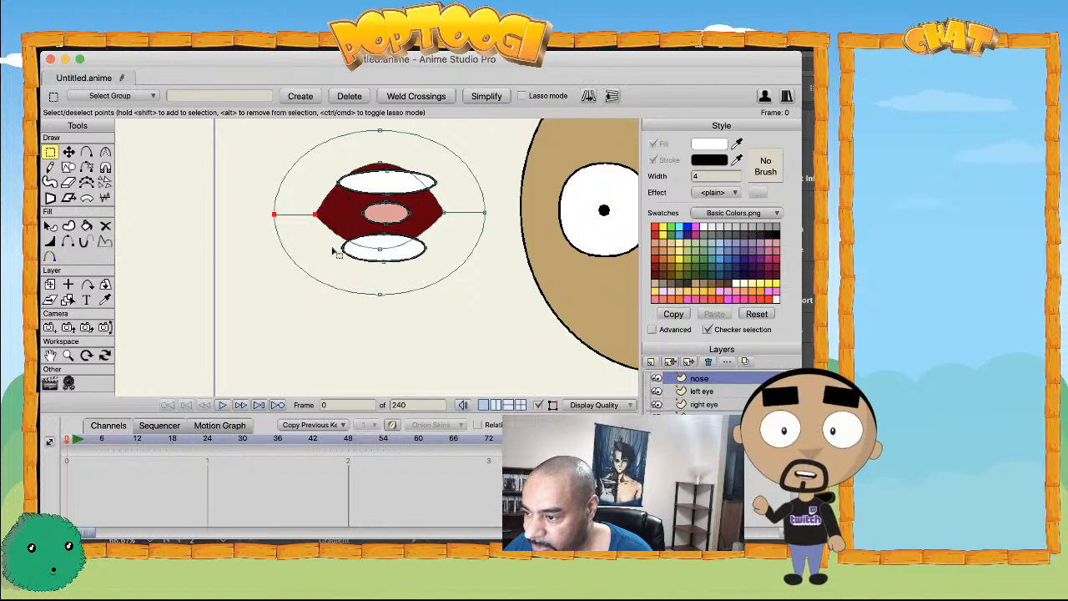
{"action": "left_click_drag", "start_coordinate": [368, 308], "coordinate": [508, 202]}
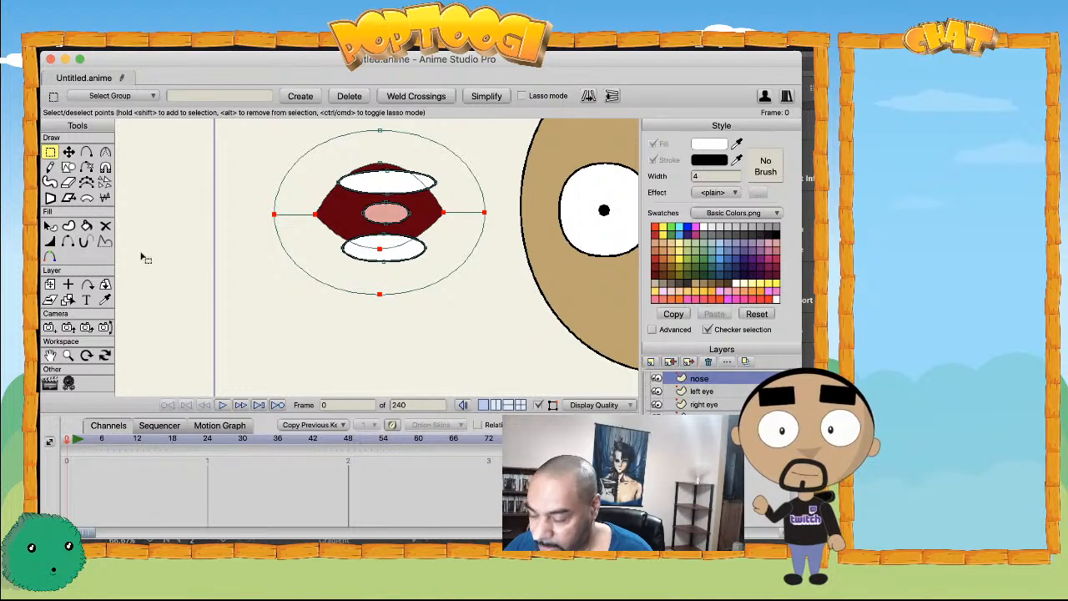
{"action": "key", "text": "u"}
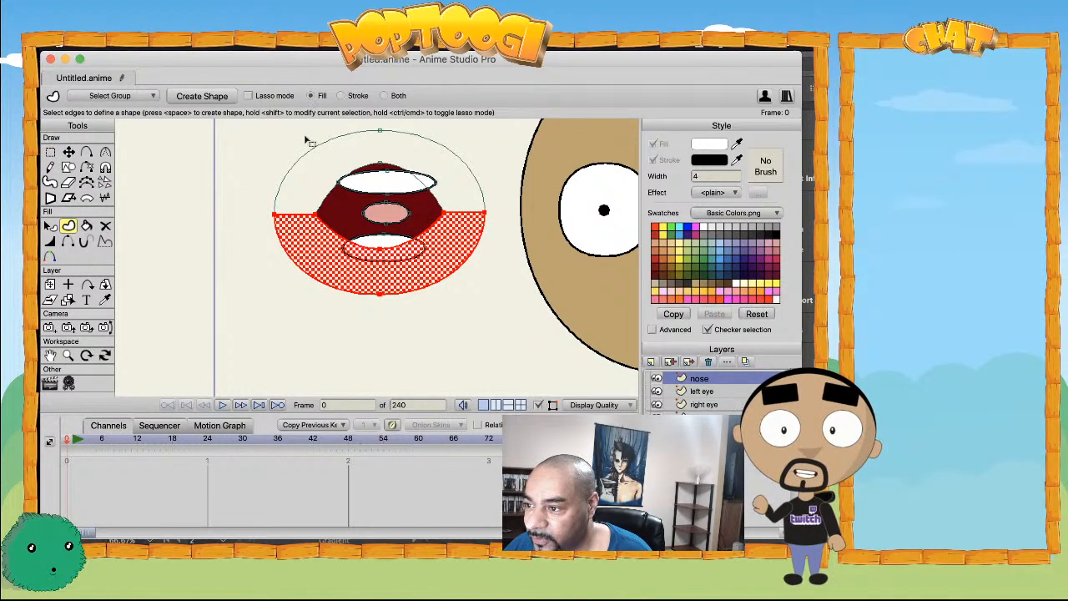
{"action": "left_click_drag", "start_coordinate": [735, 145], "coordinate": [608, 138]}
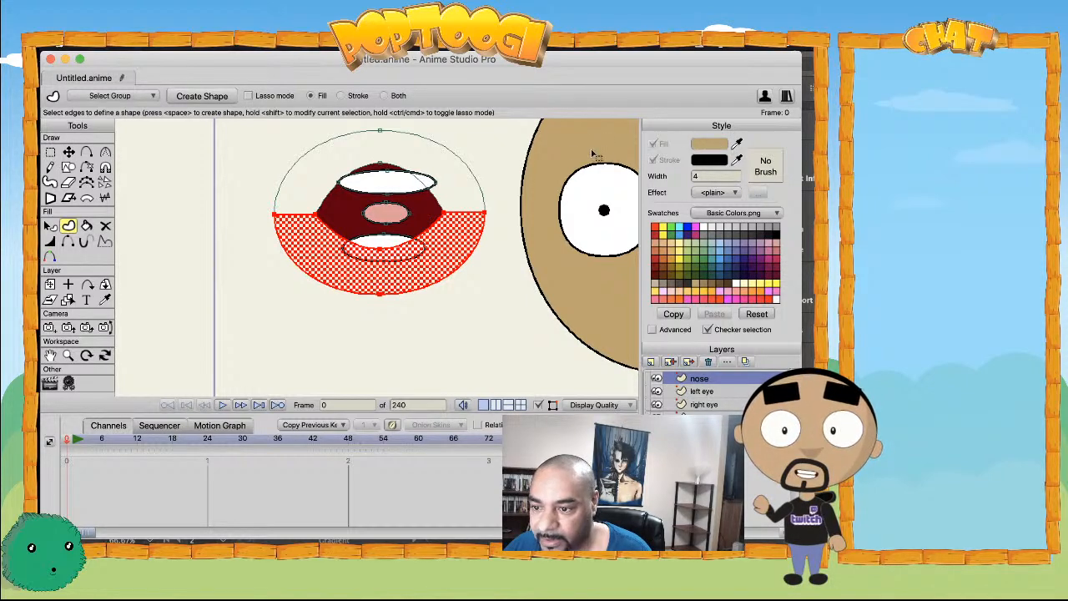
{"action": "key", "text": "space"}
- Create a matching tan, fill-only upper lip shape between the outer and inner mouth outlines
{"action": "left_click_drag", "start_coordinate": [255, 227], "coordinate": [407, 128]}
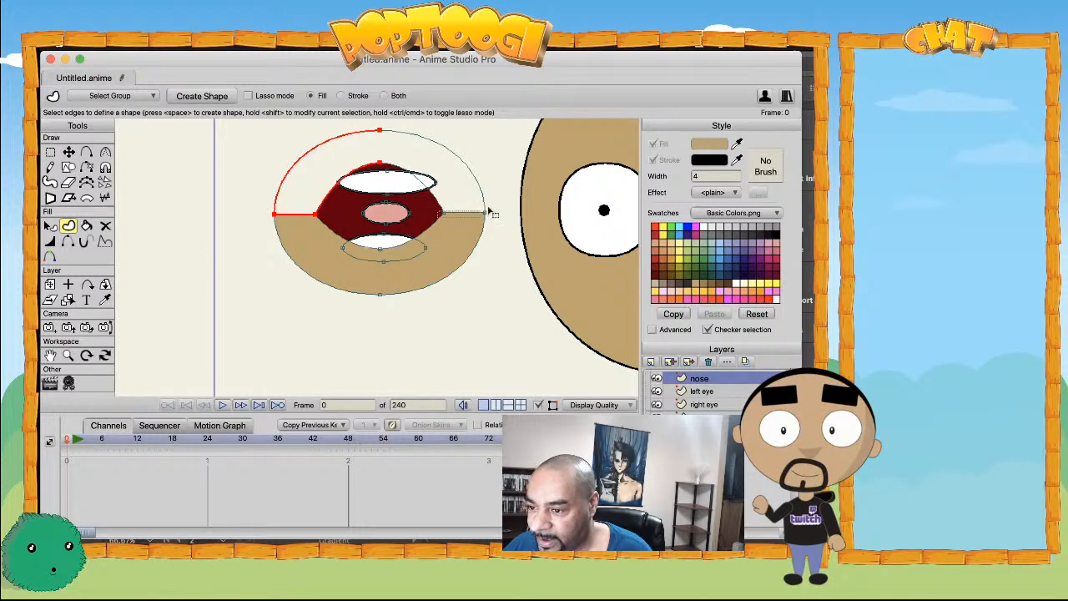
{"action": "left_click_drag", "start_coordinate": [458, 220], "coordinate": [499, 204]}
{"action": "key", "text": "space"}
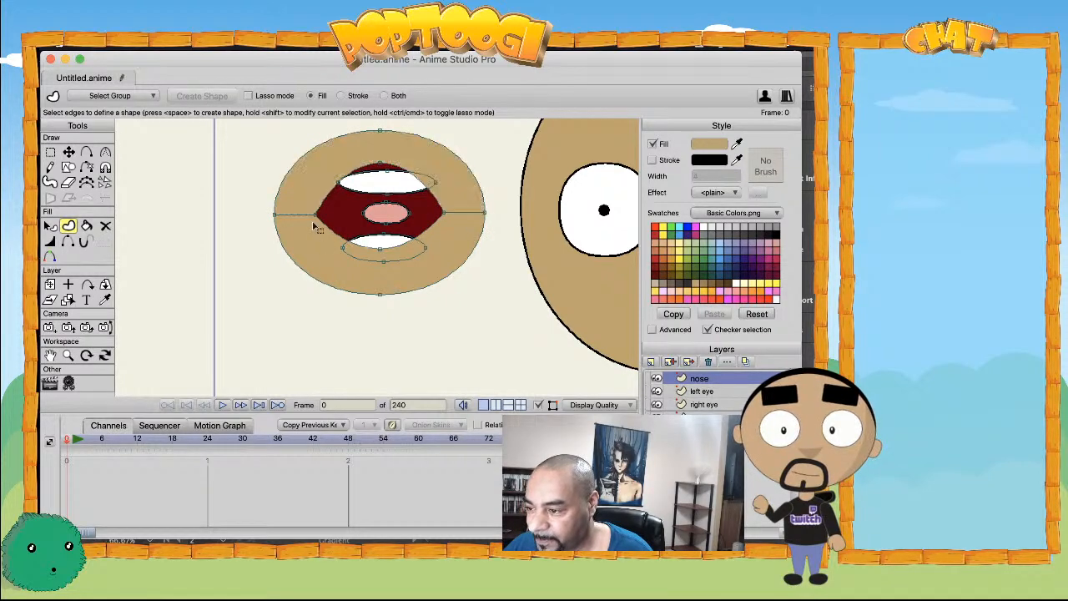
- Create a black stroke-only shape with width 4 along the upper edge of the inner mouth outline
{"action": "left_click", "coordinate": [322, 240]}
{"action": "scroll", "coordinate": [319, 230], "scroll_direction": "down", "scroll_amount": 1}
{"action": "scroll", "coordinate": [319, 230], "scroll_direction": "down", "scroll_amount": 1}
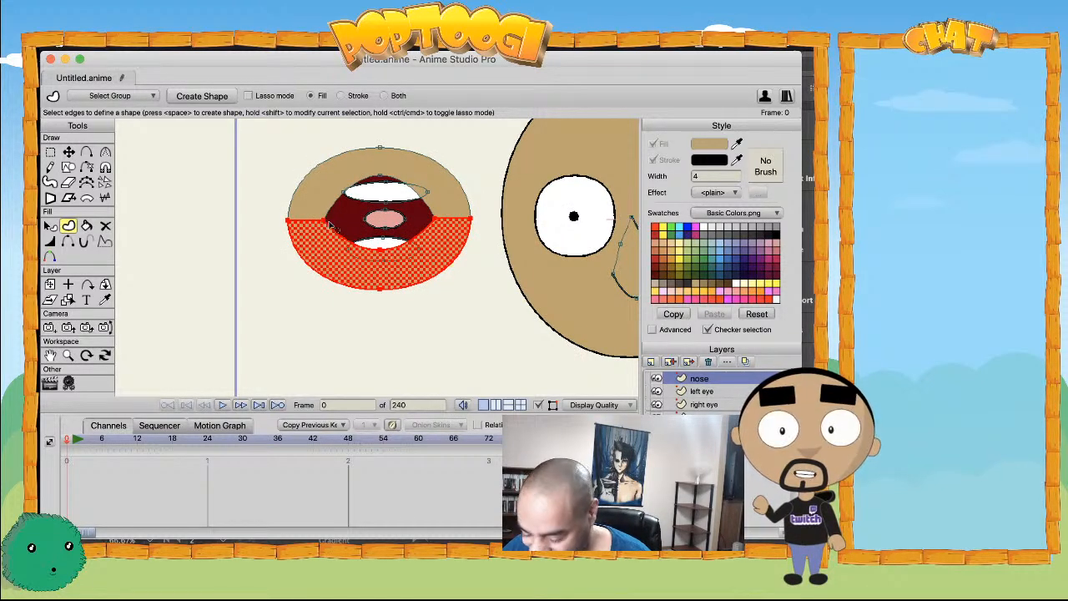
{"action": "key", "text": "space"}
{"action": "left_click", "coordinate": [330, 221]}
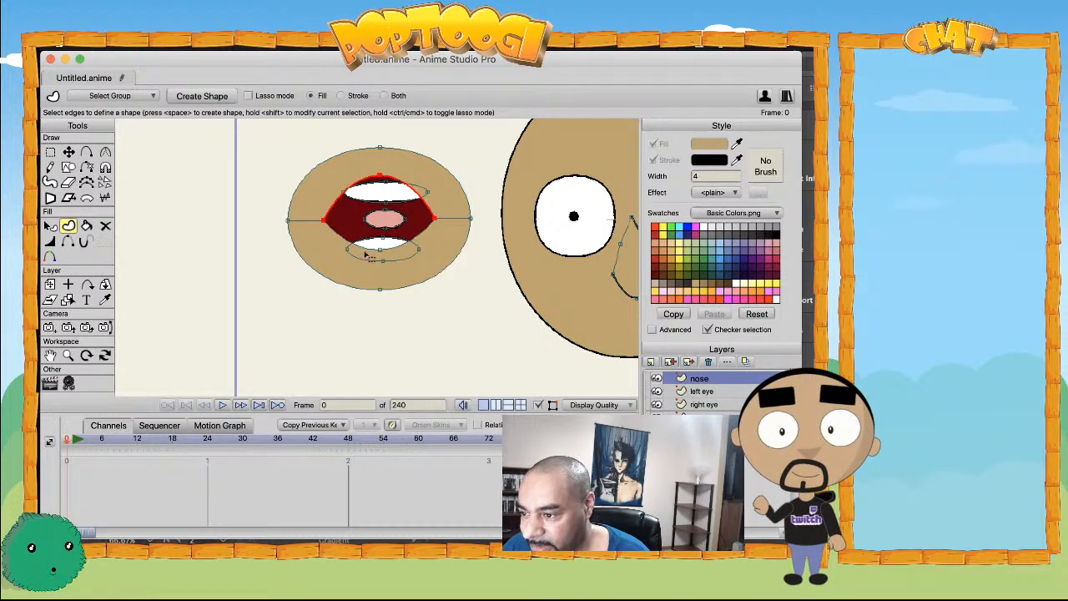
{"action": "left_click", "coordinate": [340, 96]}
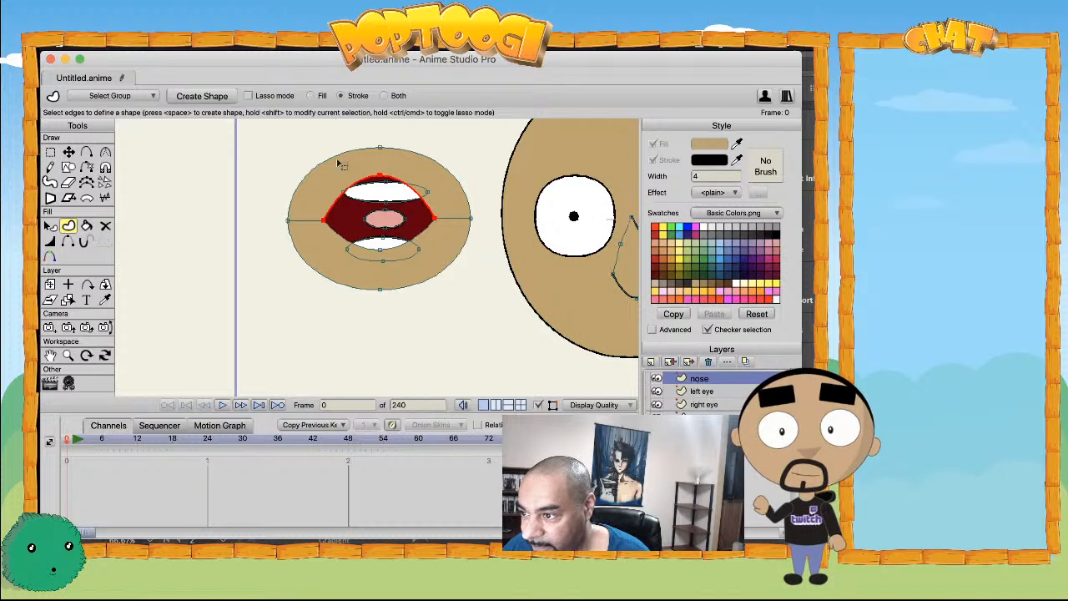
{"action": "key", "text": "space"}
- Create a black stroke-only shape with width 4 along the lower edge of the inner mouth outline
{"action": "left_click", "coordinate": [380, 252]}
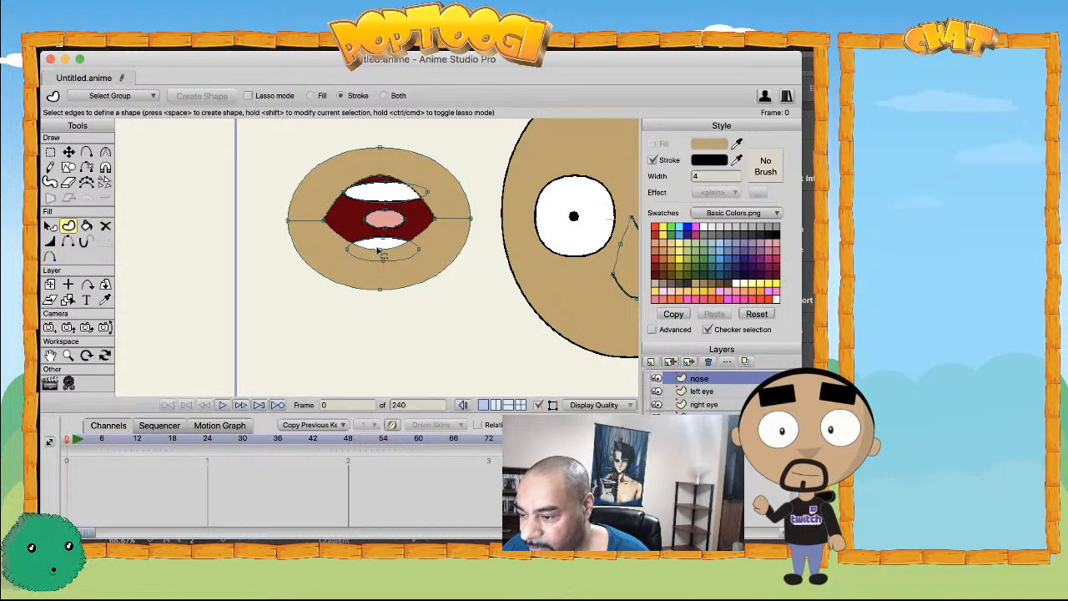
{"action": "left_click", "coordinate": [325, 223]}
{"action": "left_click", "coordinate": [434, 222]}
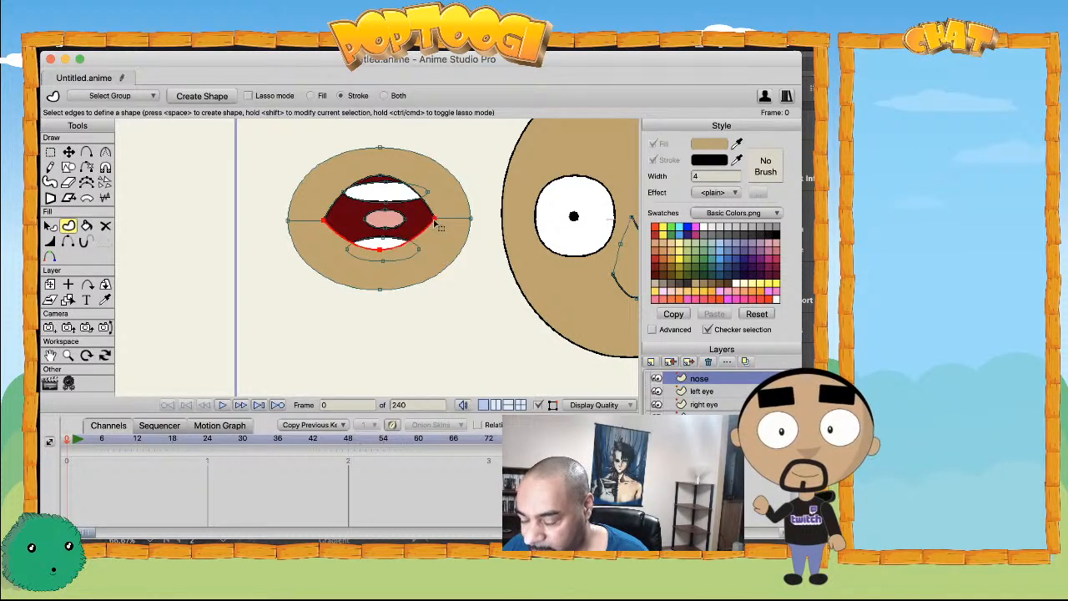
{"action": "key", "text": "space"}
- Adjust the top points of the inner mouth and upper teeth, placing the teeth's top point at about X -1.1031, Y 0.1994
{"action": "scroll", "coordinate": [400, 229], "scroll_direction": "down", "scroll_amount": 5}
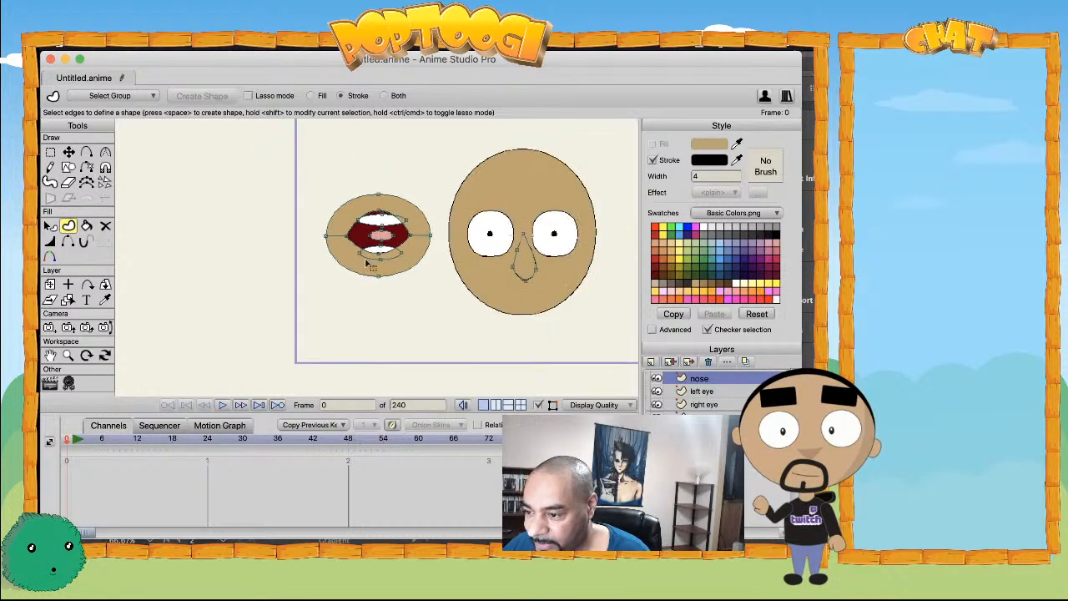
{"action": "scroll", "coordinate": [370, 236], "scroll_direction": "up", "scroll_amount": 2}
{"action": "key", "text": "t"}
{"action": "mouse_move", "coordinate": [383, 189]}
{"action": "left_mouse_down"}
{"action": "mouse_move", "coordinate": [382, 250]}
{"action": "mouse_move", "coordinate": [382, 189]}
{"action": "left_mouse_up"}
{"action": "left_click", "coordinate": [341, 202]}
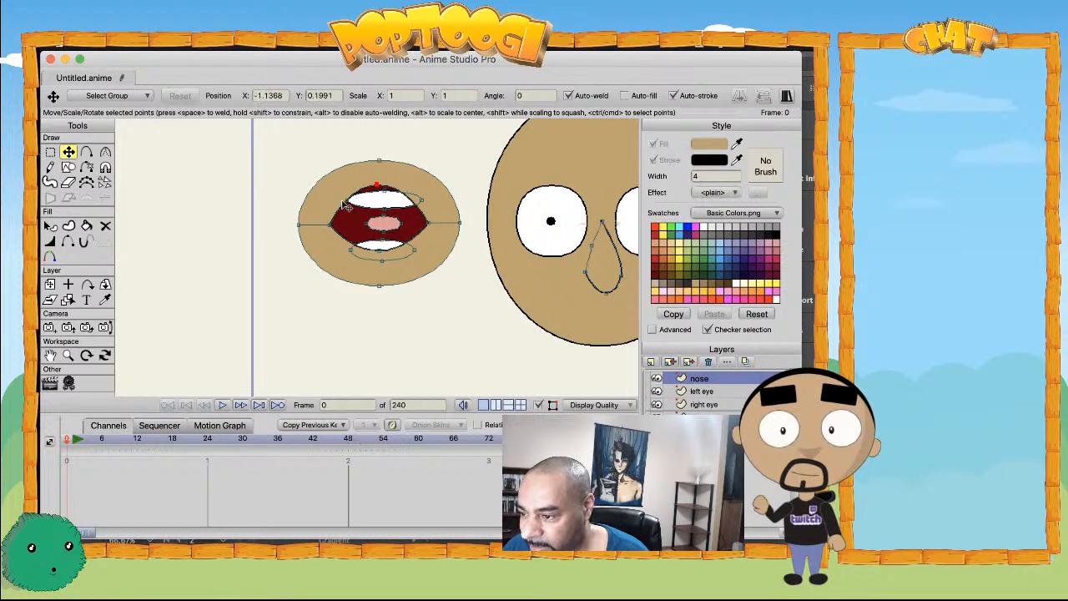
{"action": "left_click", "coordinate": [381, 186]}
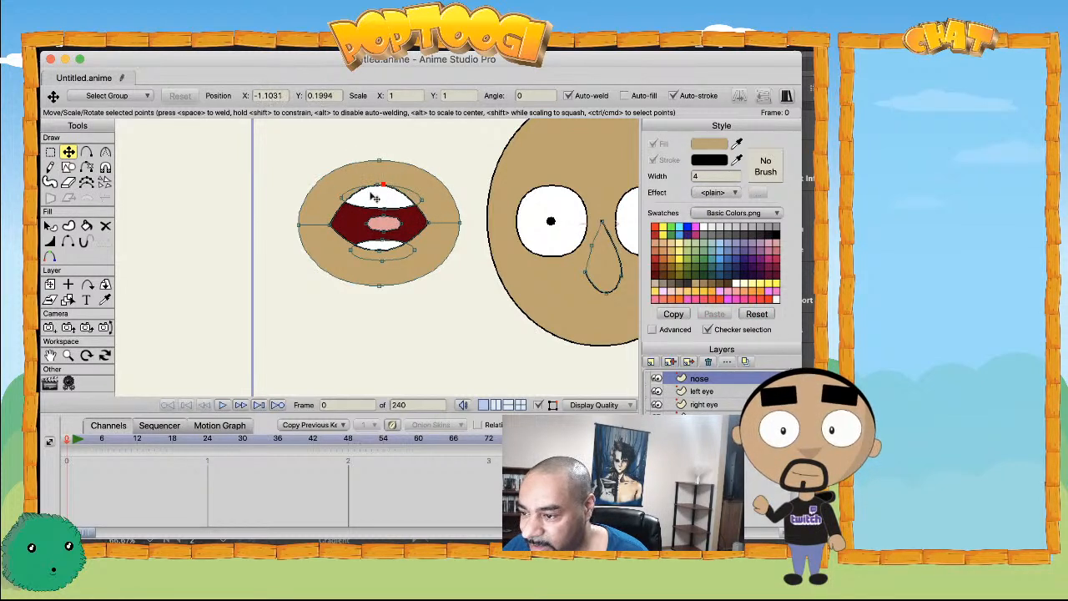
- Reshape the inner mouth and teeth into a narrow smile and move the outer left lip corner to about X -1.4802, Y 0.0617
{"action": "mouse_move", "coordinate": [381, 190]}
{"action": "left_mouse_down"}
{"action": "mouse_move", "coordinate": [381, 261]}
{"action": "mouse_move", "coordinate": [381, 244]}
{"action": "mouse_move", "coordinate": [354, 221]}
{"action": "mouse_move", "coordinate": [361, 198]}
{"action": "left_mouse_up"}
{"action": "left_click", "coordinate": [380, 250]}
{"action": "left_click", "coordinate": [380, 227]}
{"action": "double_click", "coordinate": [359, 251]}
{"action": "left_click_drag", "start_coordinate": [364, 250], "coordinate": [324, 222]}
{"action": "scroll", "coordinate": [362, 224], "scroll_direction": "down", "scroll_amount": 2}
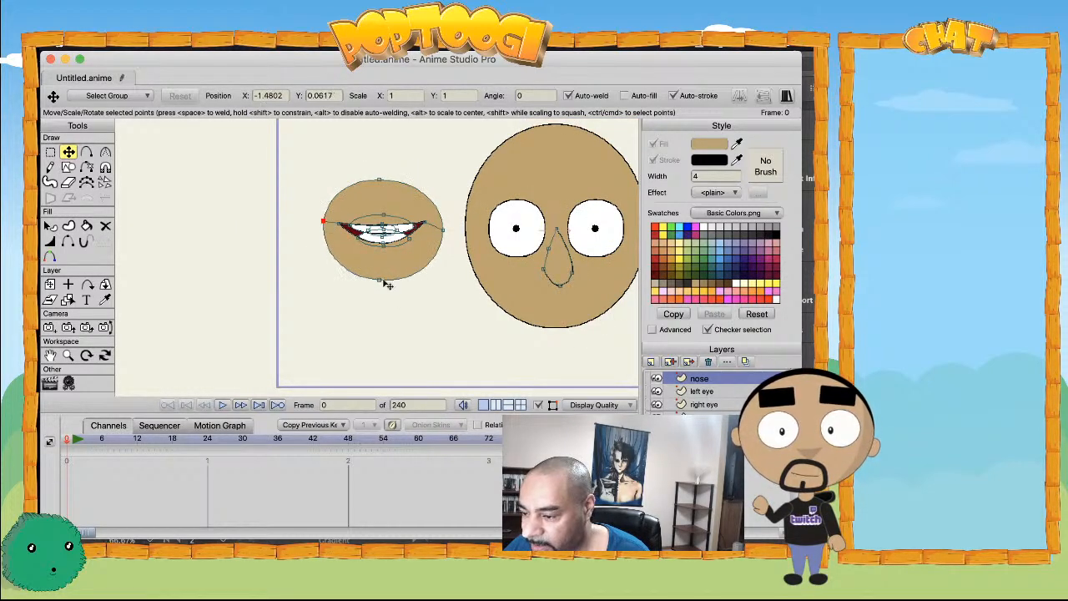
- Pull the outer lip outline in close around the smile, with its top point at about X -1.0974, Y 0.1477
{"action": "left_click_drag", "start_coordinate": [388, 285], "coordinate": [397, 262]}
{"action": "left_click_drag", "start_coordinate": [442, 228], "coordinate": [434, 227]}
{"action": "left_click_drag", "start_coordinate": [381, 180], "coordinate": [383, 208]}
{"action": "scroll", "coordinate": [327, 263], "scroll_direction": "down", "scroll_amount": 1}
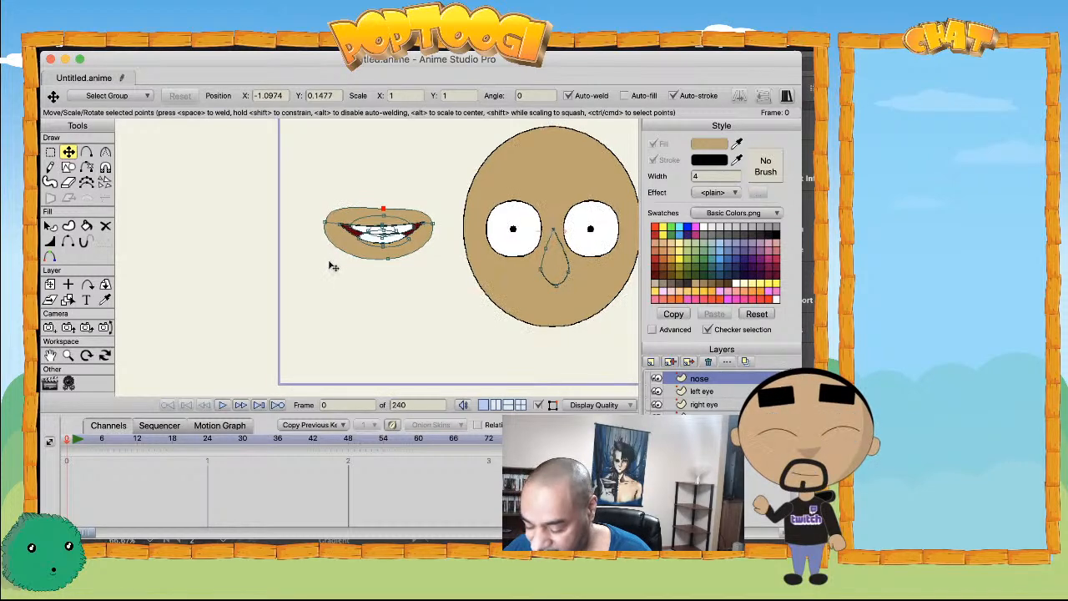
- Select the whole mouth and move it onto the face below the nose, at about X 0.0104, Y -0.4313
{"action": "key", "text": "g"}
{"action": "left_click_drag", "start_coordinate": [301, 284], "coordinate": [442, 193]}
{"action": "key", "text": "t"}
{"action": "left_click_drag", "start_coordinate": [367, 250], "coordinate": [278, 270]}
{"action": "scroll", "coordinate": [539, 313], "scroll_direction": "up", "scroll_amount": 2}
{"action": "left_click_drag", "start_coordinate": [310, 228], "coordinate": [350, 257]}
{"action": "left_click_drag", "start_coordinate": [387, 276], "coordinate": [377, 271]}
{"action": "scroll", "coordinate": [383, 269], "scroll_direction": "down", "scroll_amount": 1}
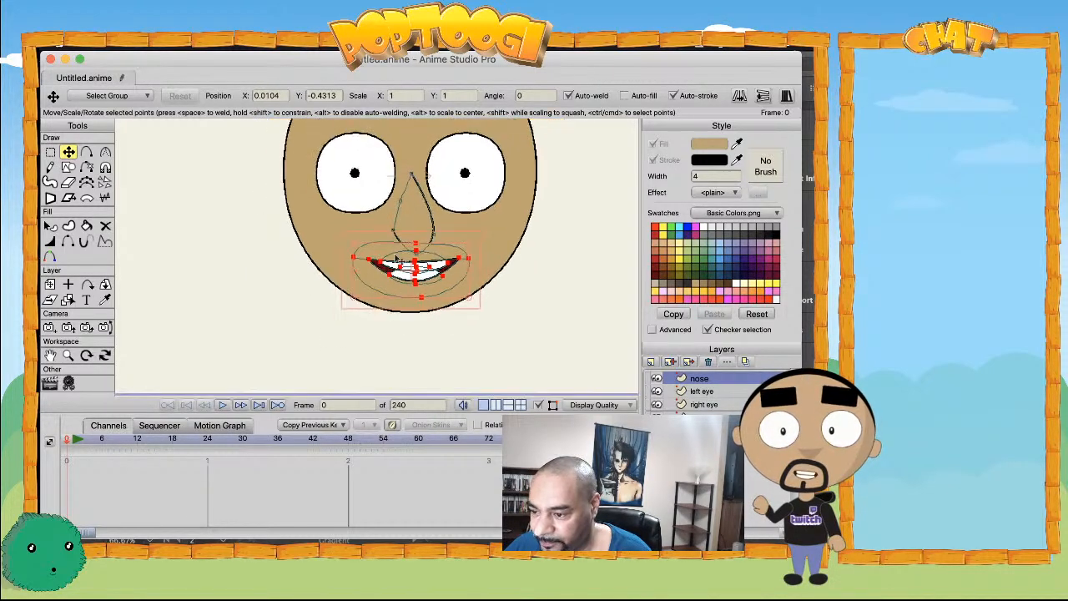
- Cut the selected mouth artwork out of the nose layer
{"action": "left_click", "coordinate": [723, 392]}
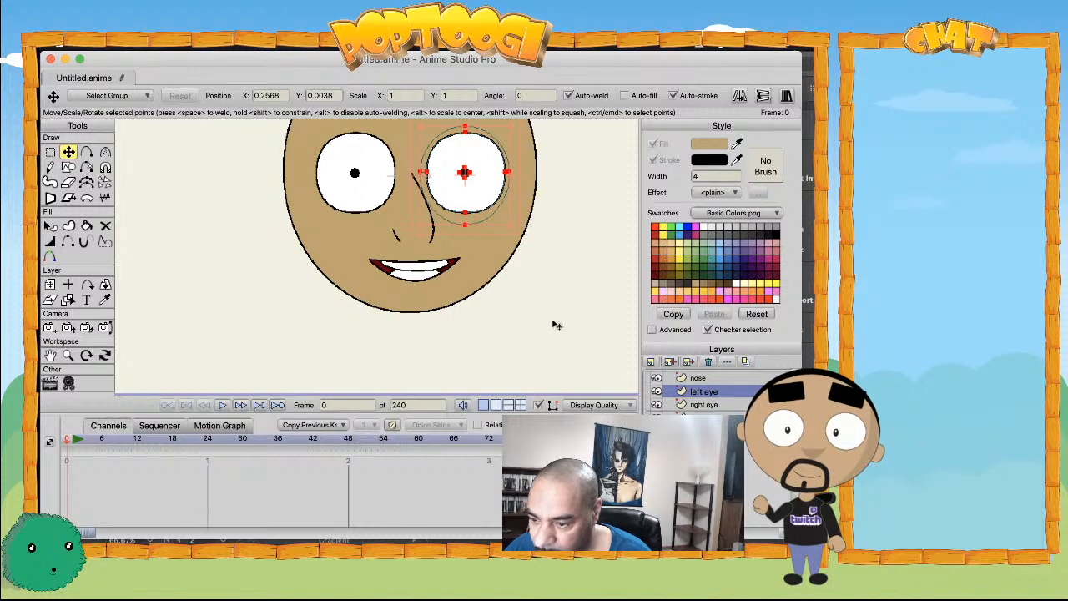
{"action": "left_click", "coordinate": [705, 379]}
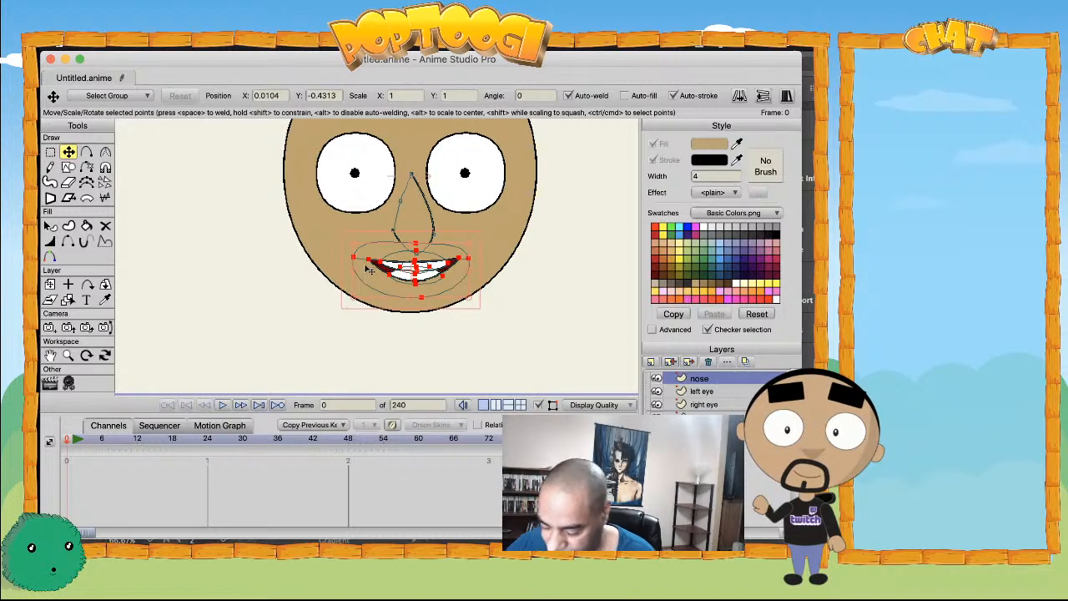
{"action": "key", "text": "Delete"}
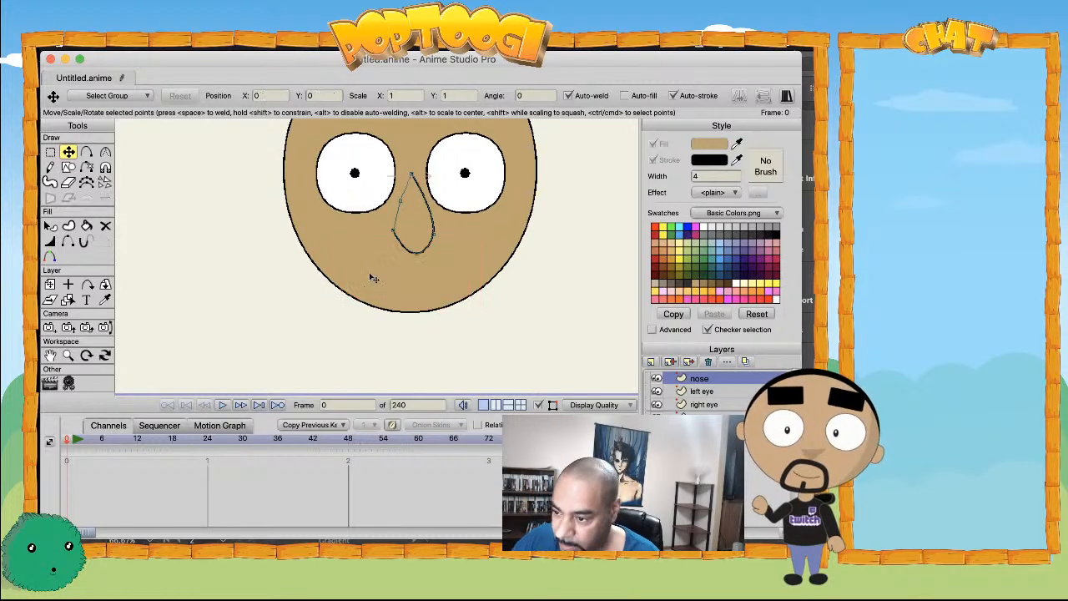
- Add a new vector layer named "mouth"
{"action": "left_click", "coordinate": [652, 362]}
{"action": "left_click", "coordinate": [661, 377]}
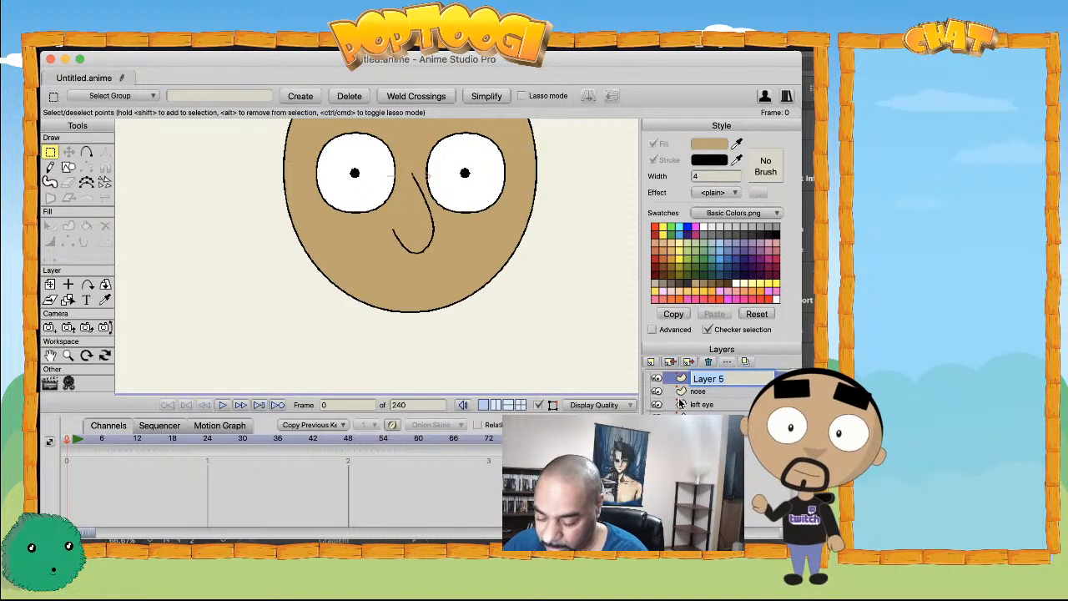
{"action": "type", "text": "mouth"}
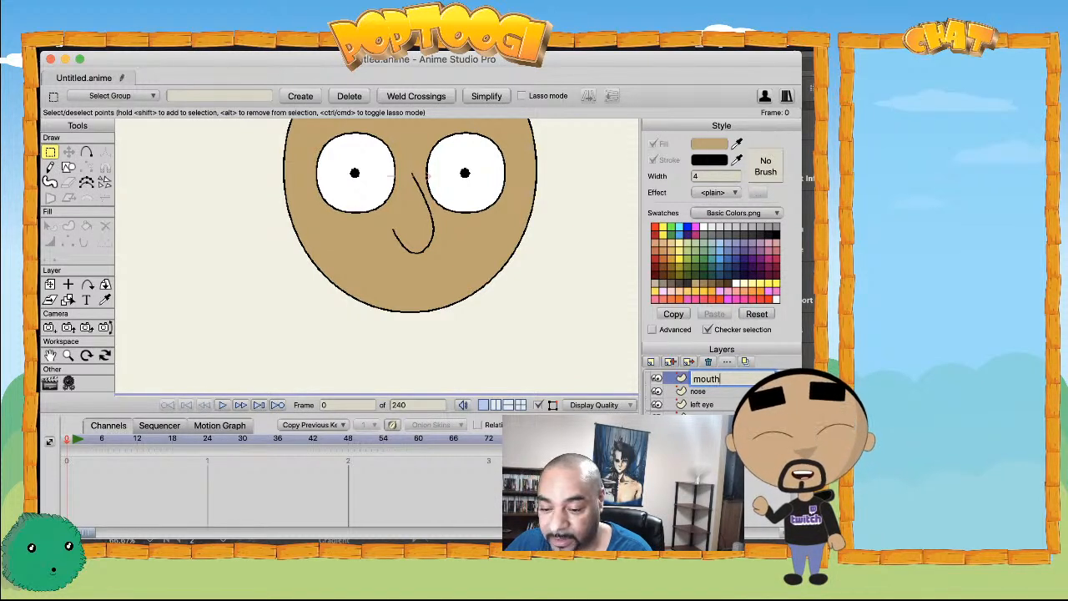
{"action": "key", "text": "Return"}
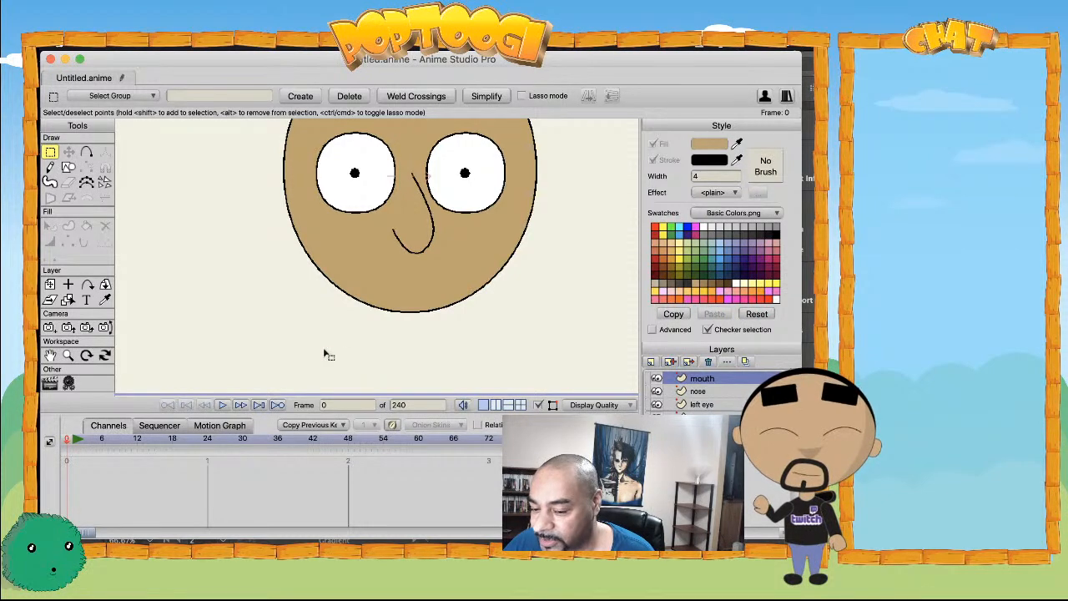
- Paste the mouth artwork into the mouth layer and place that layer directly below the nose layer
{"action": "key", "text": "ctrl+v"}
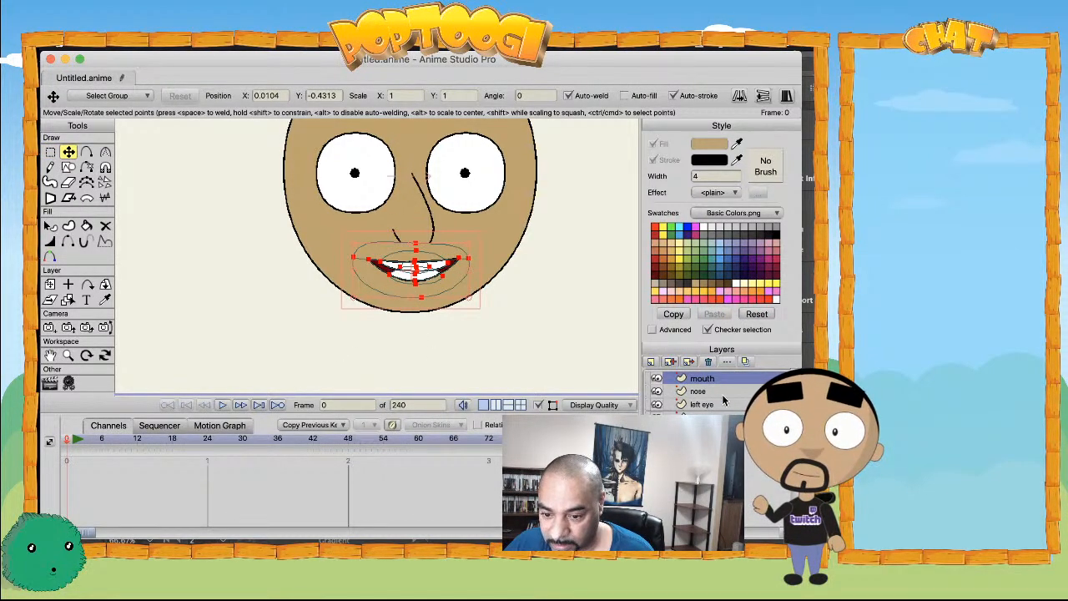
{"action": "left_click_drag", "start_coordinate": [722, 401], "coordinate": [719, 399]}
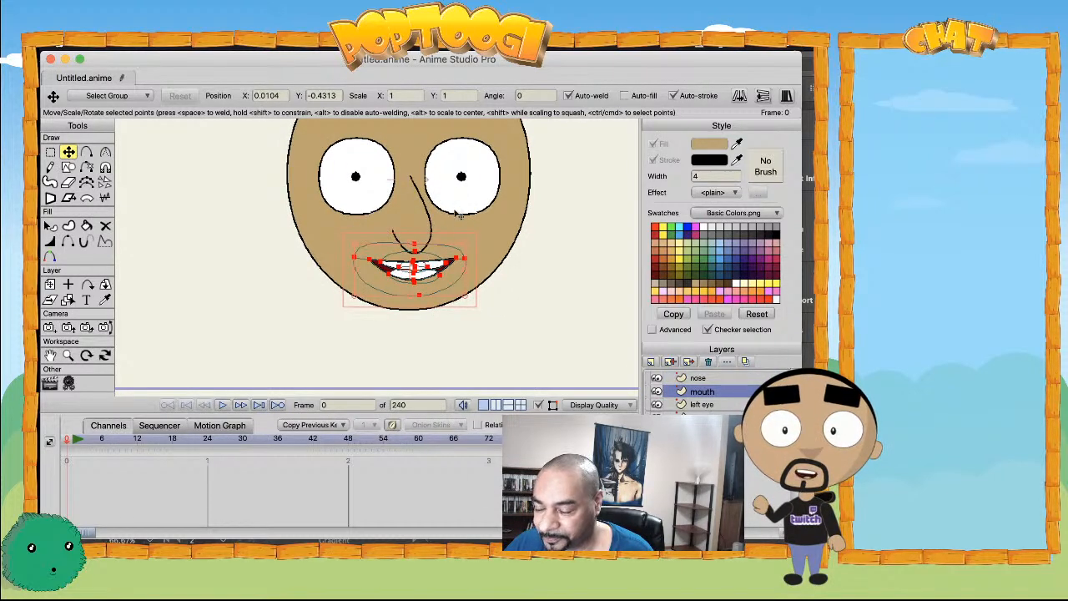
{"action": "scroll", "coordinate": [434, 284], "scroll_direction": "up", "scroll_amount": 3}
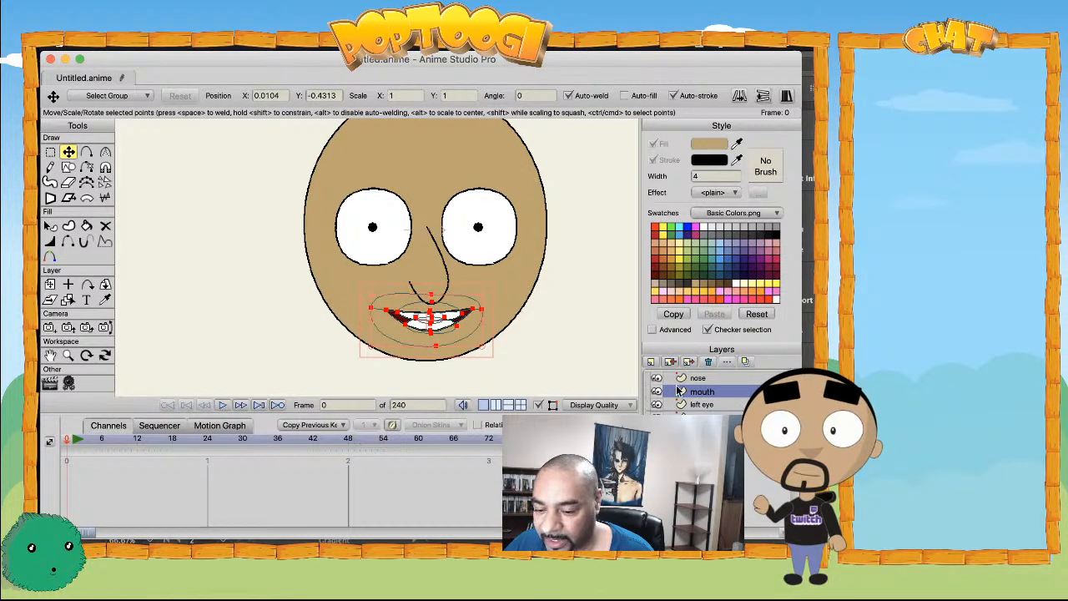
{"action": "scroll", "coordinate": [384, 255], "scroll_direction": "down", "scroll_amount": 2}
{"action": "scroll", "coordinate": [385, 256], "scroll_direction": "down", "scroll_amount": 3}
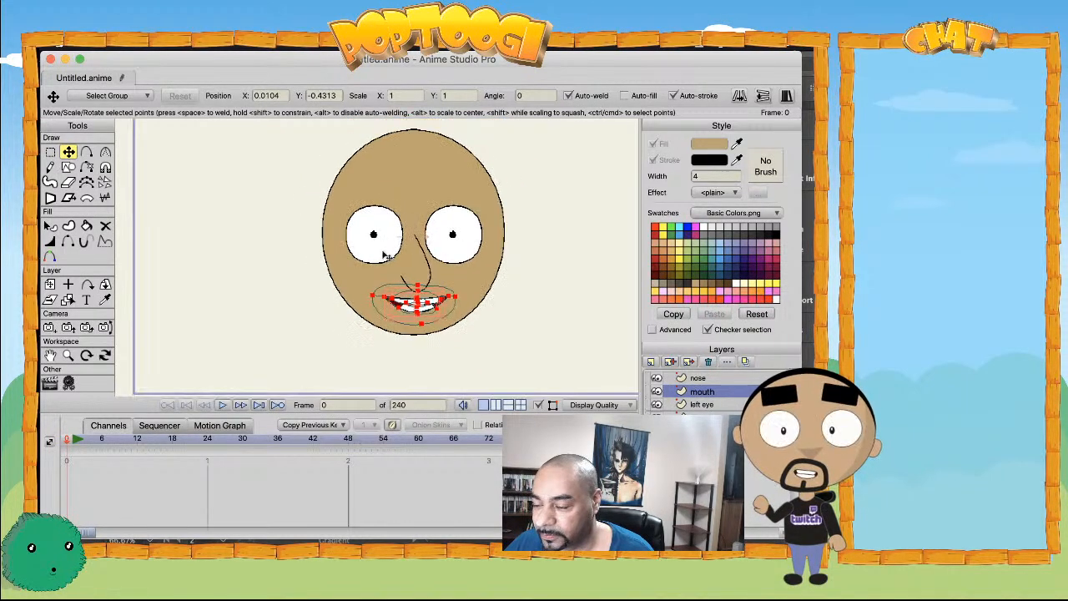
{"action": "scroll", "coordinate": [392, 226], "scroll_direction": "up", "scroll_amount": 1}
{"action": "scroll", "coordinate": [501, 334], "scroll_direction": "down", "scroll_amount": 1}
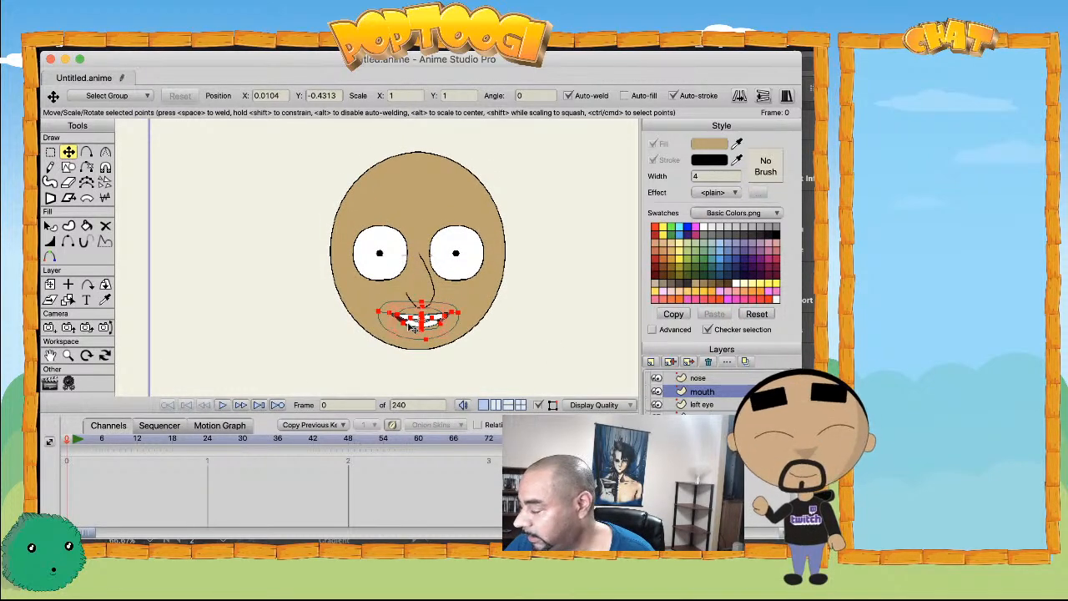
- Add a new vector layer named "left ear"
{"action": "left_click", "coordinate": [652, 361]}
{"action": "left_click", "coordinate": [656, 377]}
{"action": "double_click", "coordinate": [707, 392]}
{"action": "key", "text": "BackSpace"}
{"action": "type", "text": "left ear"}
{"action": "key", "text": "Return"}
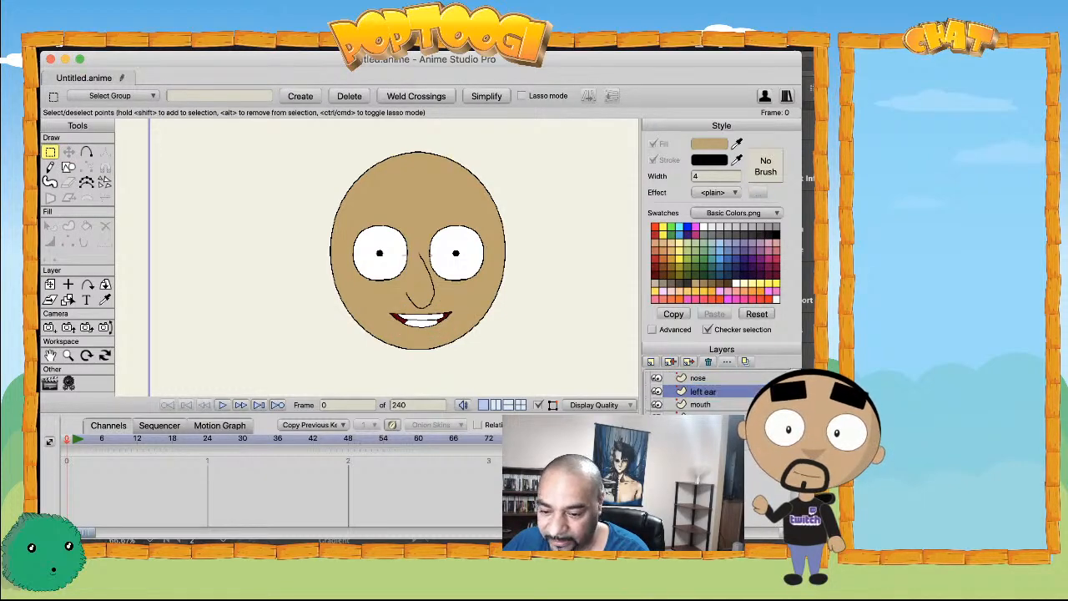
- Draw a small oval ear with auto-fill and auto-stroke and move it over the head's right edge, at about X 0.5814, Y -0.0853
{"action": "left_click", "coordinate": [69, 167]}
{"action": "left_click", "coordinate": [120, 95]}
{"action": "left_click", "coordinate": [72, 96]}
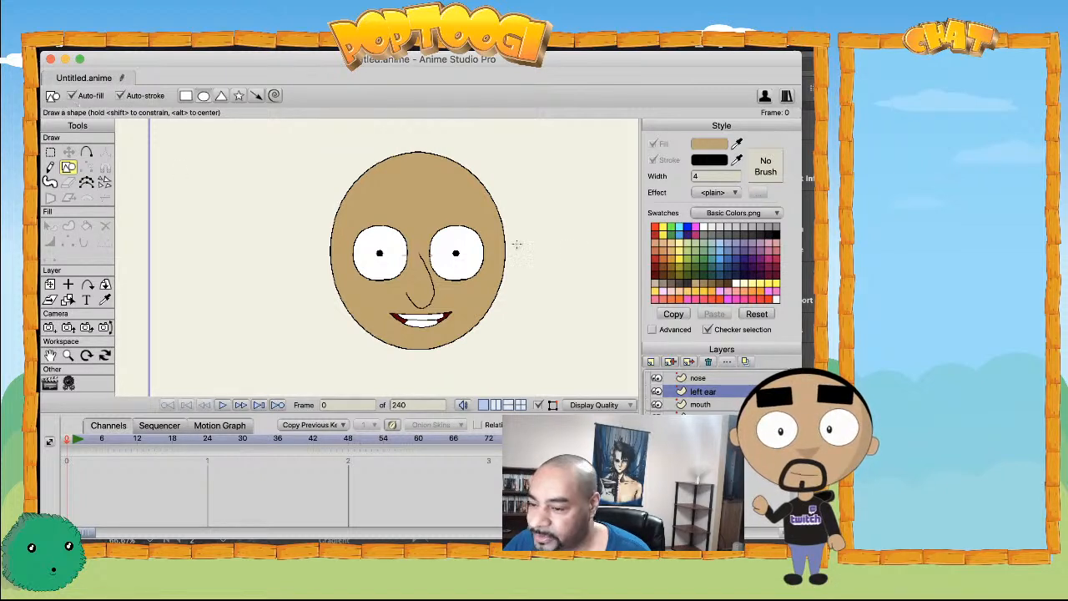
{"action": "left_click", "coordinate": [202, 95]}
{"action": "left_click_drag", "start_coordinate": [496, 241], "coordinate": [529, 284]}
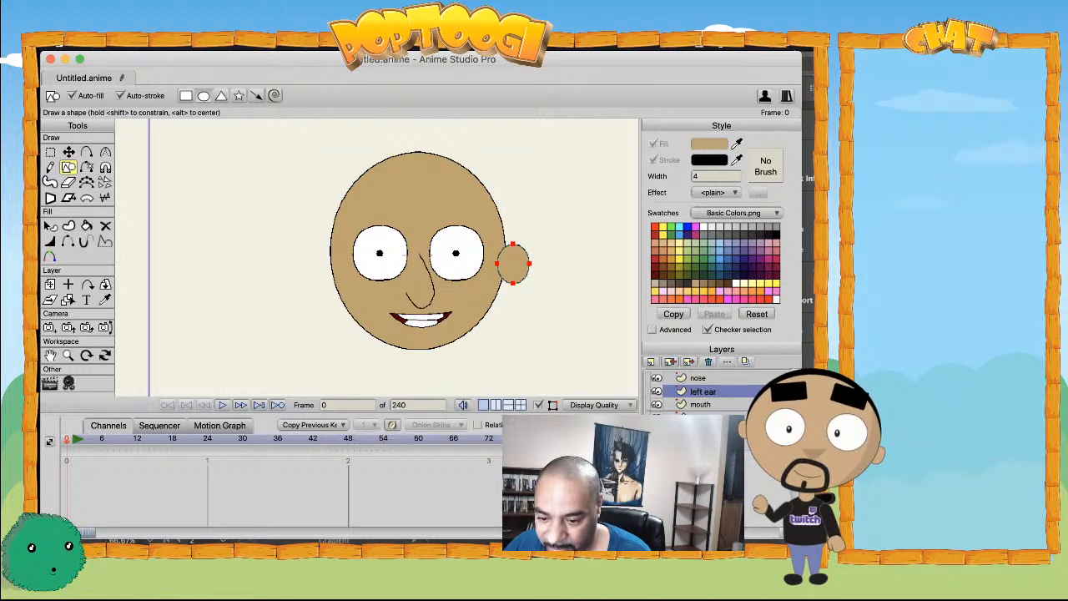
{"action": "key", "text": "t"}
{"action": "left_click_drag", "start_coordinate": [518, 284], "coordinate": [506, 284]}
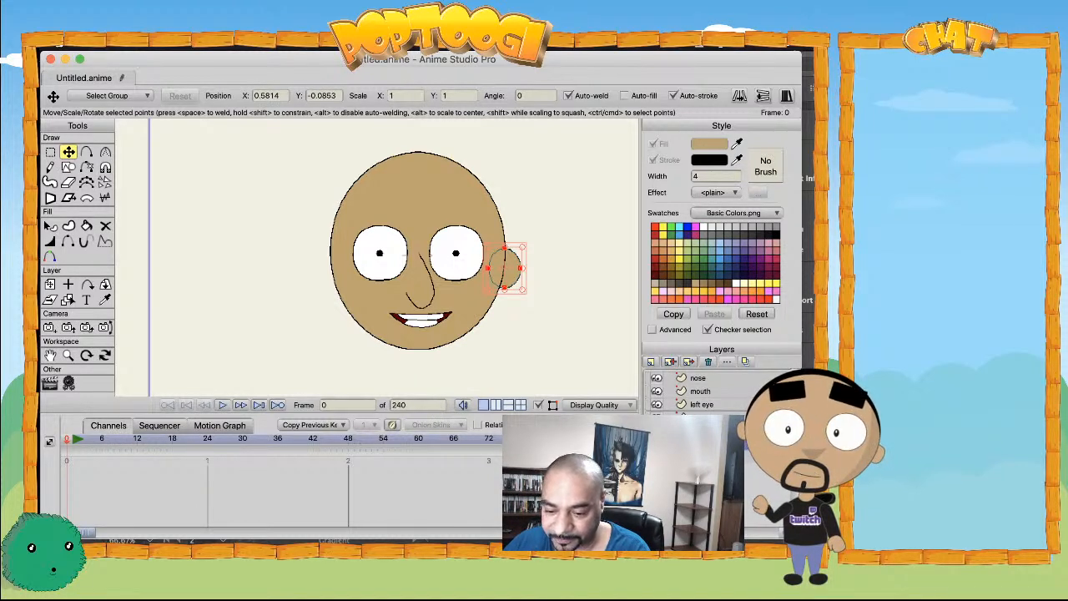
- Move the duplicate ear to the opposite edge of the head, at about X -0.5668, Y -0.0853
{"action": "left_click_drag", "start_coordinate": [507, 264], "coordinate": [328, 277]}
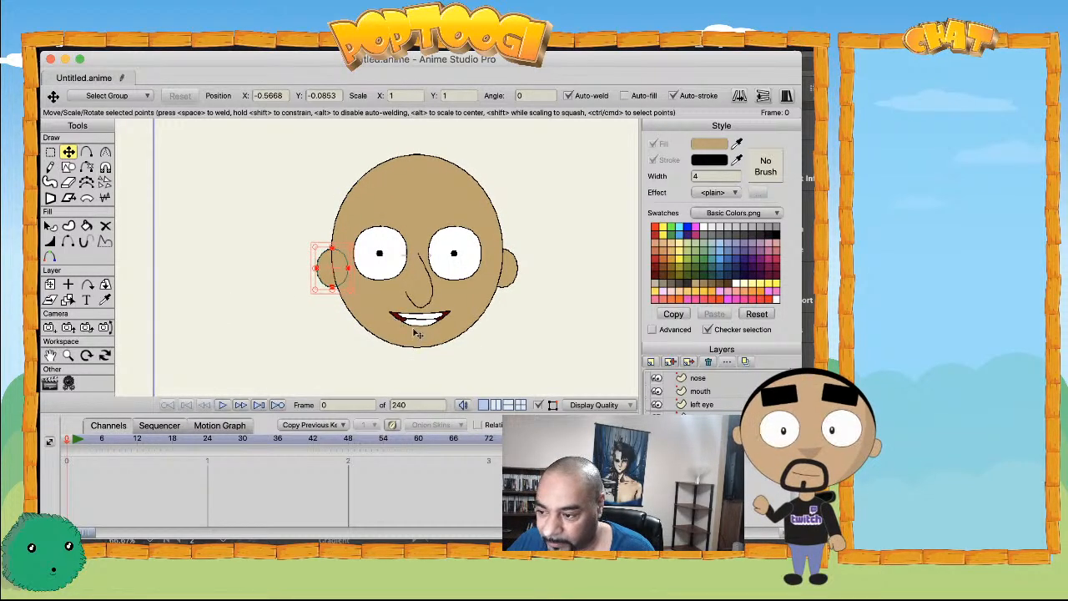
- Move the ear at the head's left edge clear of the head, to about X -0.9542, Y 0.0538
{"action": "left_click_drag", "start_coordinate": [322, 267], "coordinate": [265, 247]}
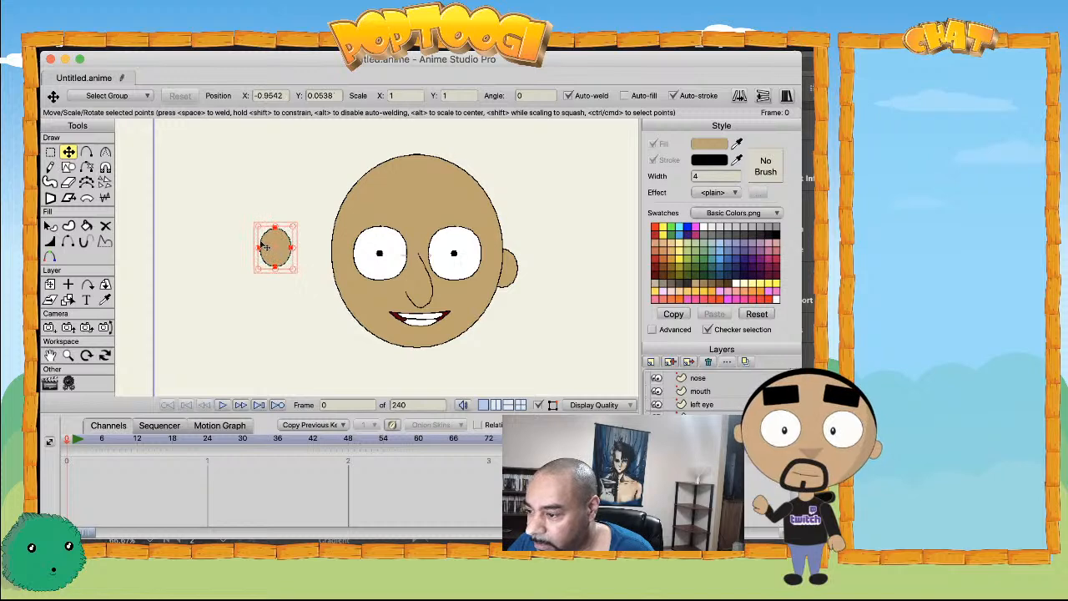
{"action": "left_click", "coordinate": [68, 241]}
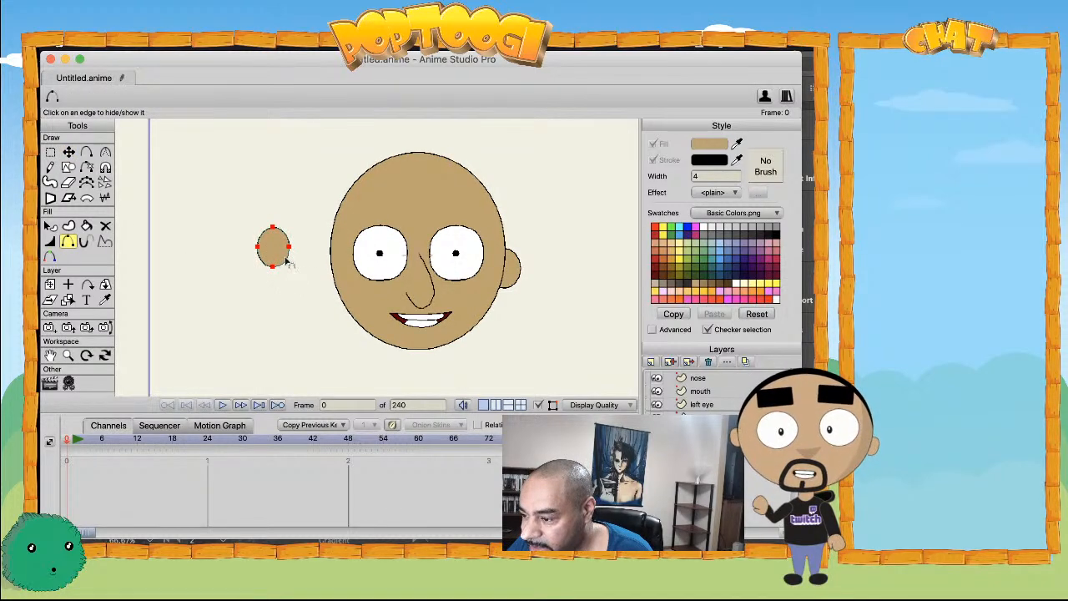
{"action": "scroll", "coordinate": [272, 265], "scroll_direction": "up", "scroll_amount": 4}
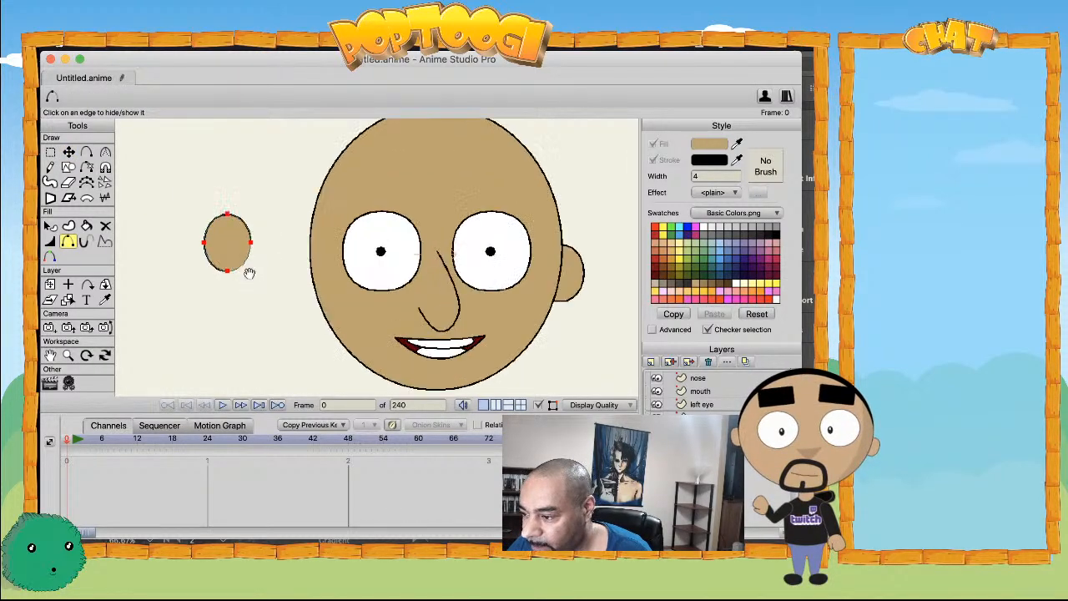
{"action": "scroll", "coordinate": [254, 268], "scroll_direction": "up", "scroll_amount": 5}
- Reshape the detached ear's outline by moving its points, placing it back over the head's left edge at about X -0.6112, Y -0.1315
{"action": "key", "text": "t"}
{"action": "left_click_drag", "start_coordinate": [391, 292], "coordinate": [379, 256]}
{"action": "left_click_drag", "start_coordinate": [359, 331], "coordinate": [467, 349]}
{"action": "double_click", "coordinate": [363, 295]}
{"action": "left_click_drag", "start_coordinate": [376, 350], "coordinate": [226, 218]}
{"action": "scroll", "coordinate": [298, 306], "scroll_direction": "down", "scroll_amount": 1}
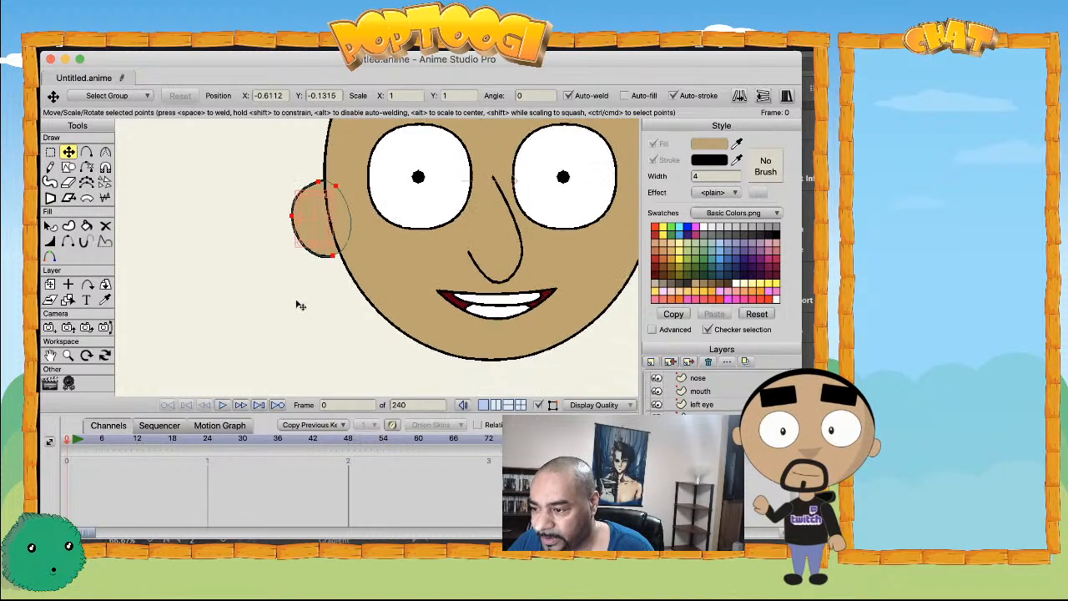
{"action": "scroll", "coordinate": [300, 306], "scroll_direction": "down", "scroll_amount": 3}
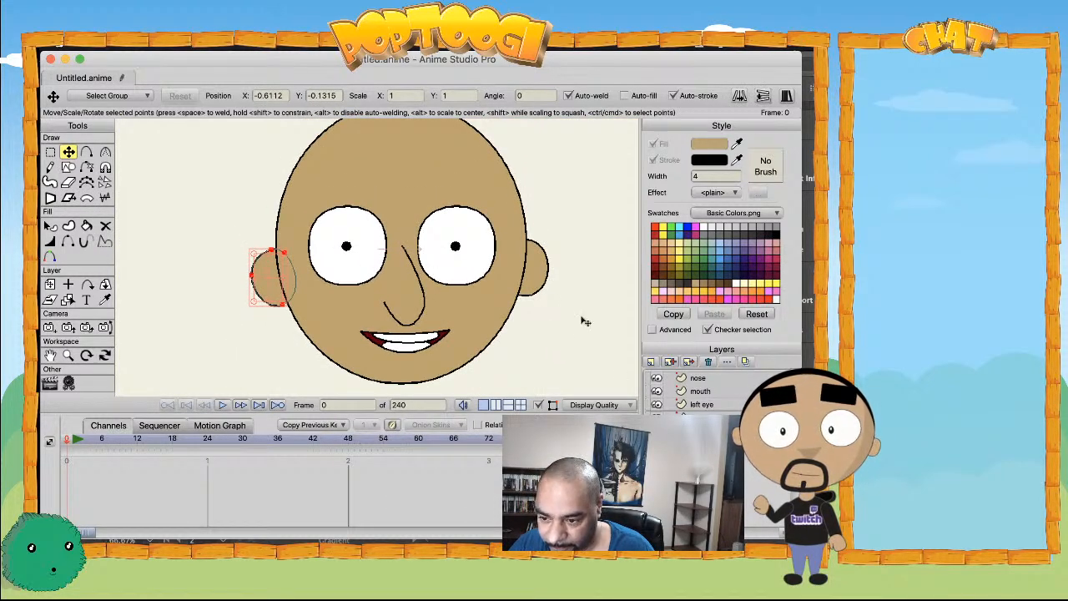
- Move the opposite ear off the head and reposition its points into an irregular ear shape overlapping the head's right edge
{"action": "left_click", "coordinate": [536, 272]}
{"action": "left_click_drag", "start_coordinate": [515, 273], "coordinate": [545, 281]}
{"action": "left_click", "coordinate": [70, 243]}
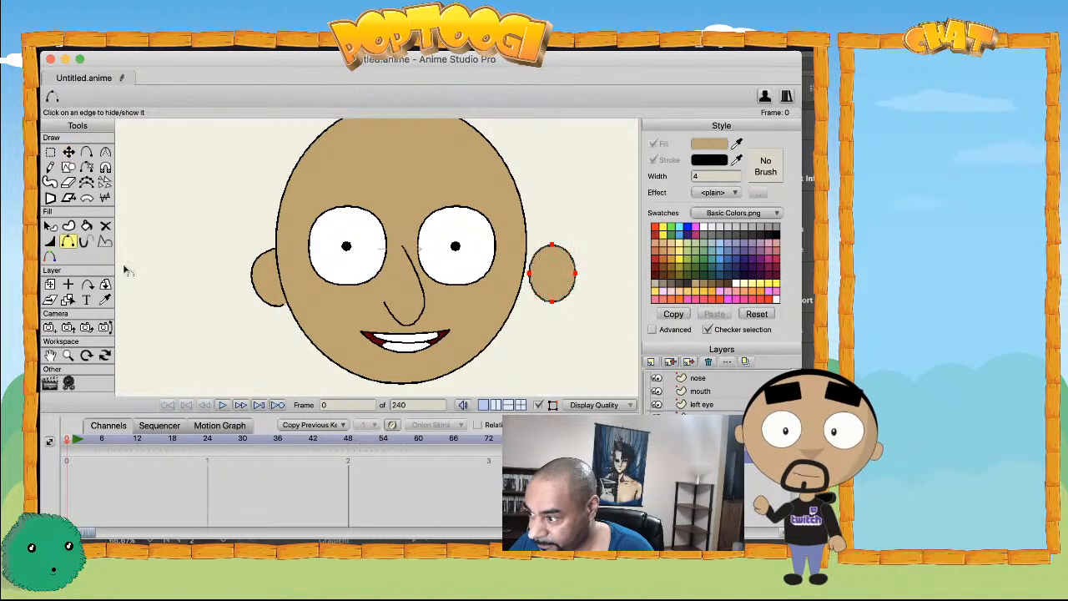
{"action": "key", "text": "t"}
{"action": "key", "text": "Return"}
{"action": "left_click_drag", "start_coordinate": [530, 274], "coordinate": [527, 250]}
{"action": "left_click_drag", "start_coordinate": [551, 303], "coordinate": [518, 295]}
{"action": "left_click_drag", "start_coordinate": [553, 246], "coordinate": [538, 241]}
{"action": "left_click_drag", "start_coordinate": [574, 276], "coordinate": [542, 250]}
{"action": "scroll", "coordinate": [517, 250], "scroll_direction": "down", "scroll_amount": 2}
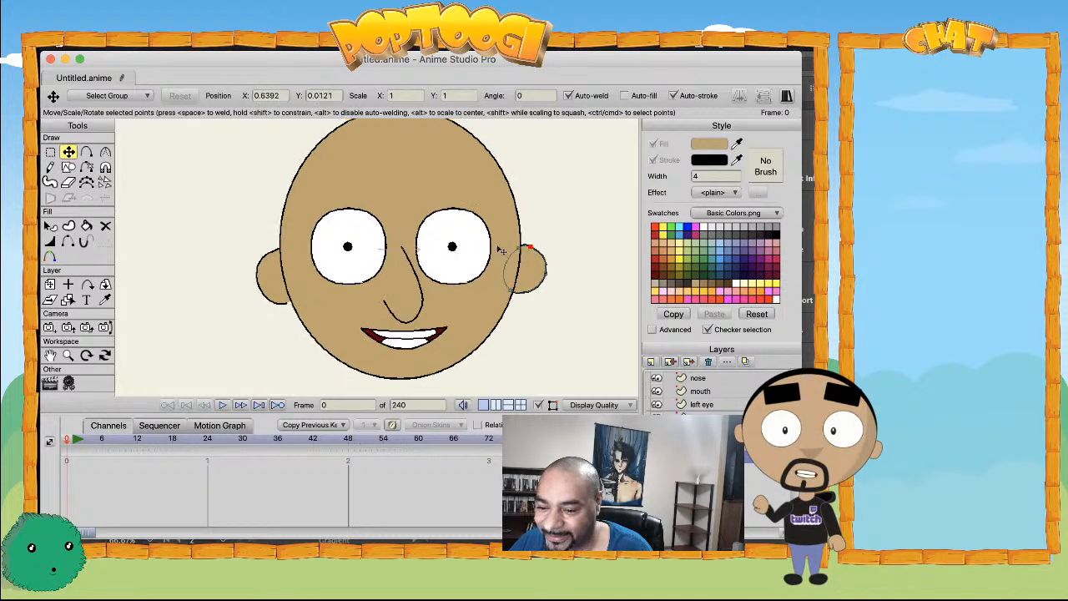
- Add a vector layer named "left eyebrow" above the nose layer and set the fill colour to black
{"action": "left_click", "coordinate": [650, 362]}
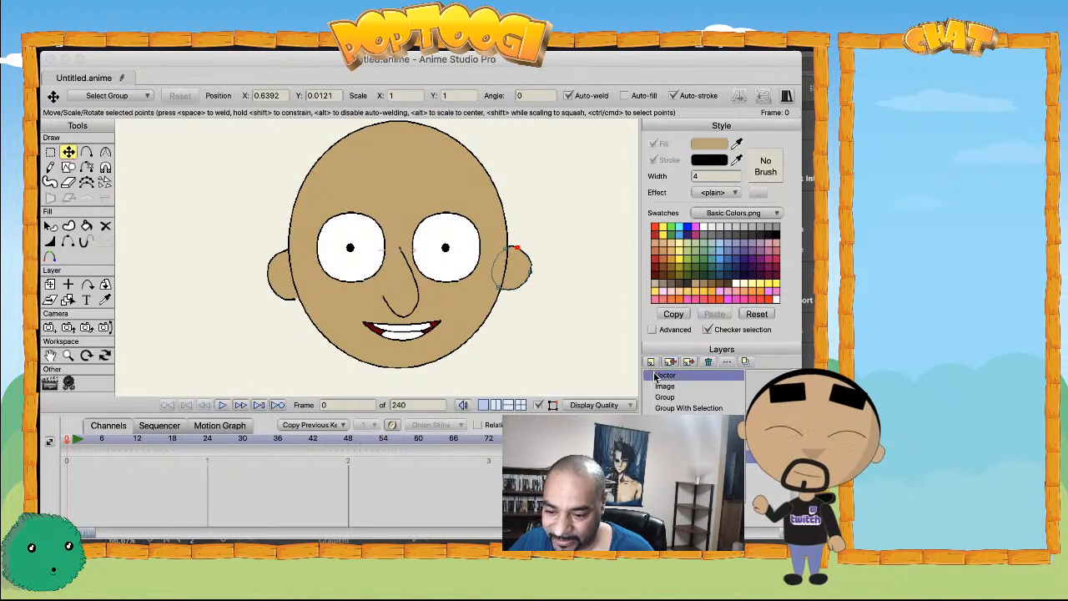
{"action": "left_click", "coordinate": [656, 376]}
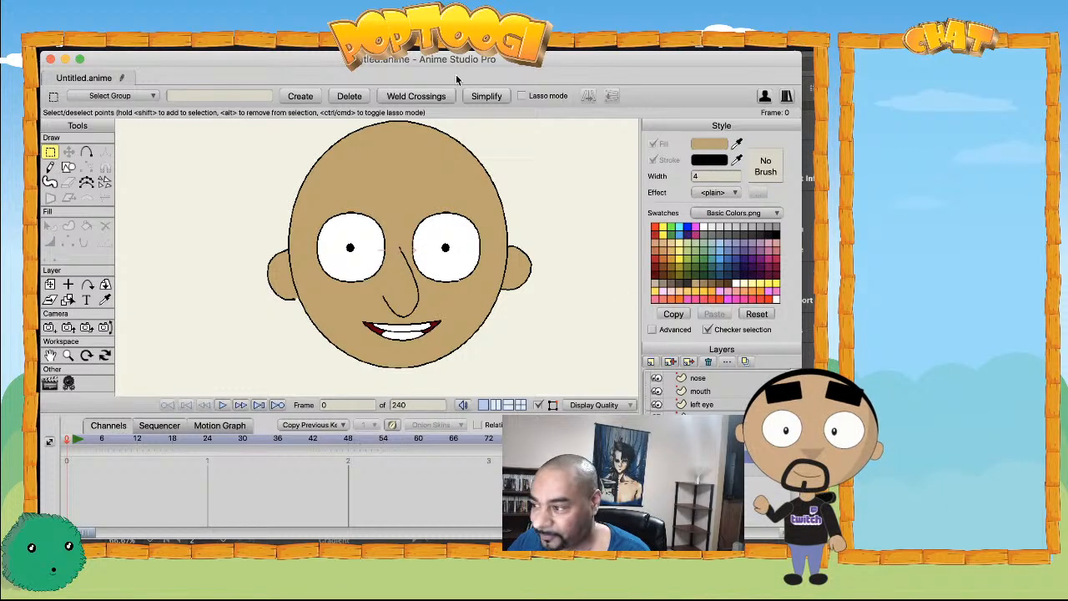
{"action": "key", "text": "r"}
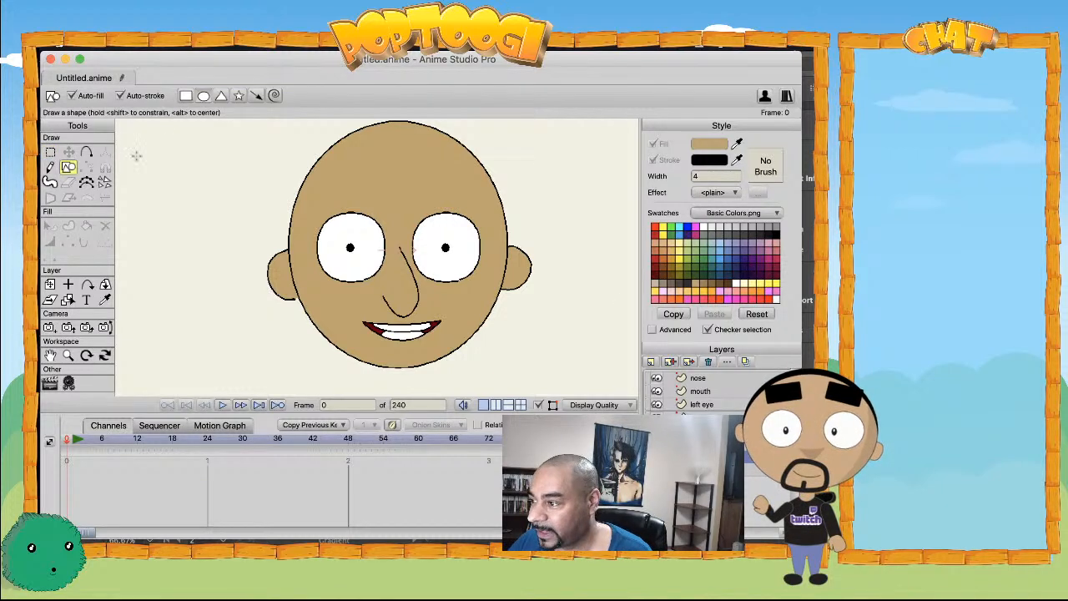
{"action": "left_click", "coordinate": [773, 231]}
{"action": "left_click_drag", "start_coordinate": [325, 194], "coordinate": [355, 195]}
{"action": "key", "text": "super+z"}
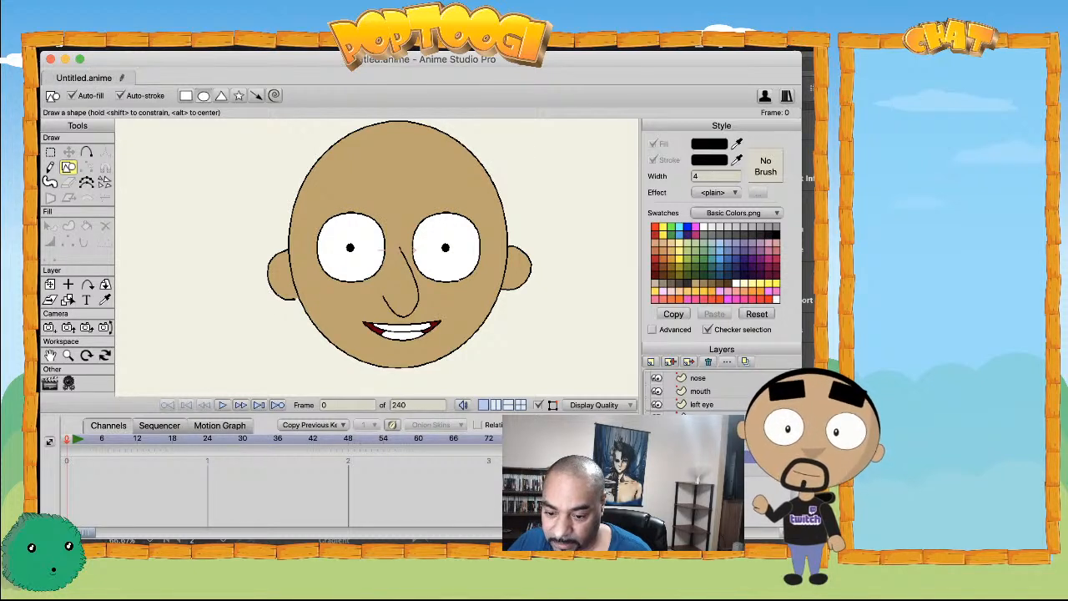
{"action": "scroll", "coordinate": [728, 378], "scroll_direction": "up", "scroll_amount": 1}
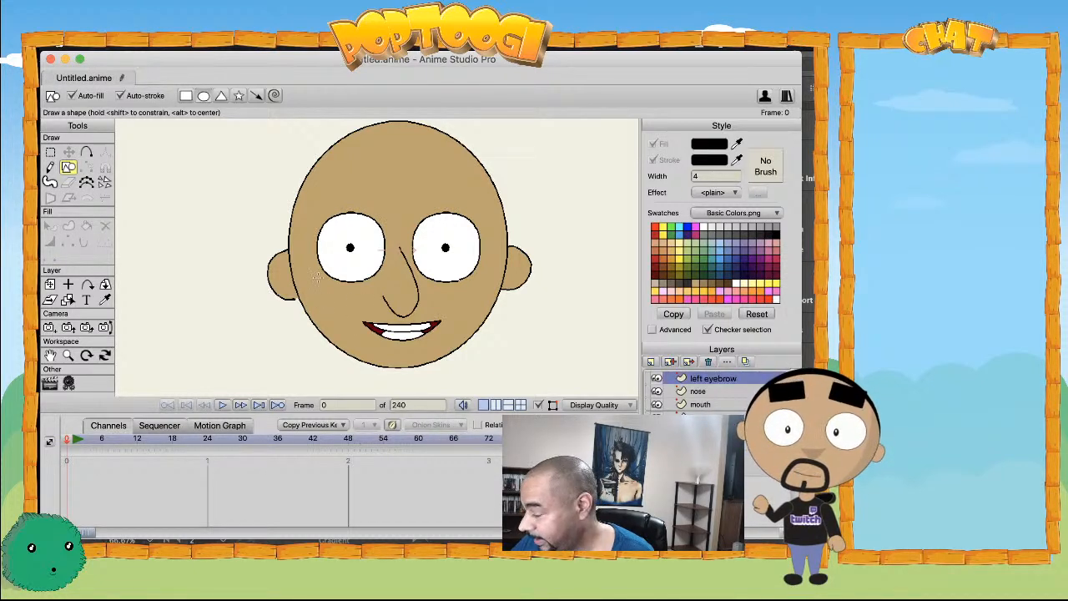
- Draw a black rectangle above the left eye, add midpoints and slant its corners into an eyebrow at about X -0.2246, Y 0.2815
{"action": "left_click_drag", "start_coordinate": [334, 196], "coordinate": [393, 206]}
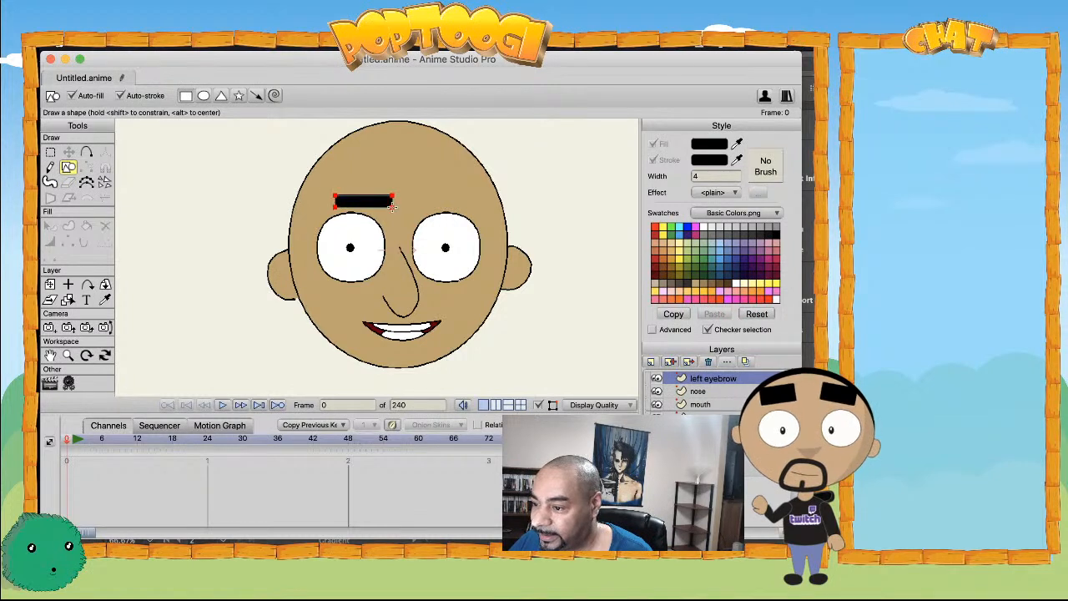
{"action": "key", "text": "a"}
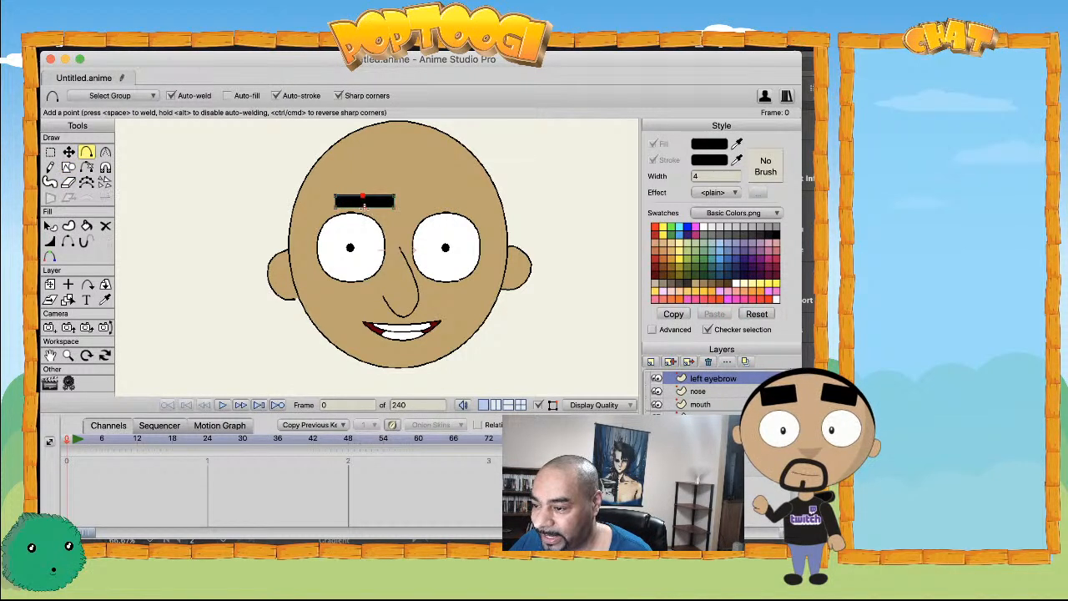
{"action": "key", "text": "t"}
{"action": "left_click_drag", "start_coordinate": [394, 196], "coordinate": [398, 191]}
{"action": "mouse_move", "coordinate": [335, 208]}
{"action": "left_mouse_down"}
{"action": "mouse_move", "coordinate": [365, 196]}
{"action": "mouse_move", "coordinate": [347, 200]}
{"action": "left_mouse_up"}
{"action": "key", "text": "super+a"}
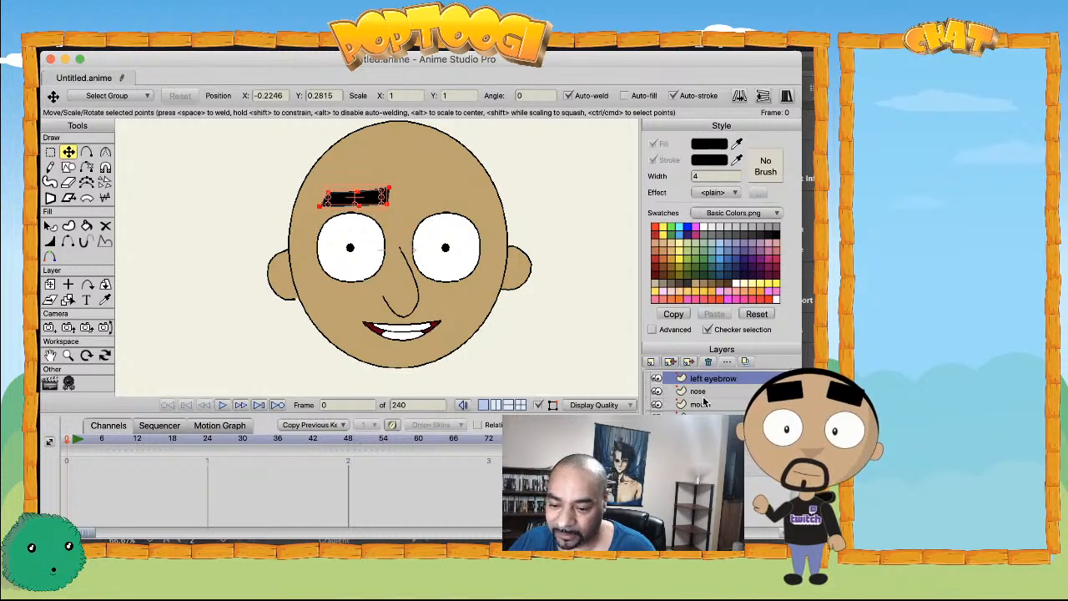
- Duplicate the left eyebrow layer and name the copy "right eyebrow"
{"action": "left_click", "coordinate": [670, 361]}
{"action": "double_click", "coordinate": [695, 379]}
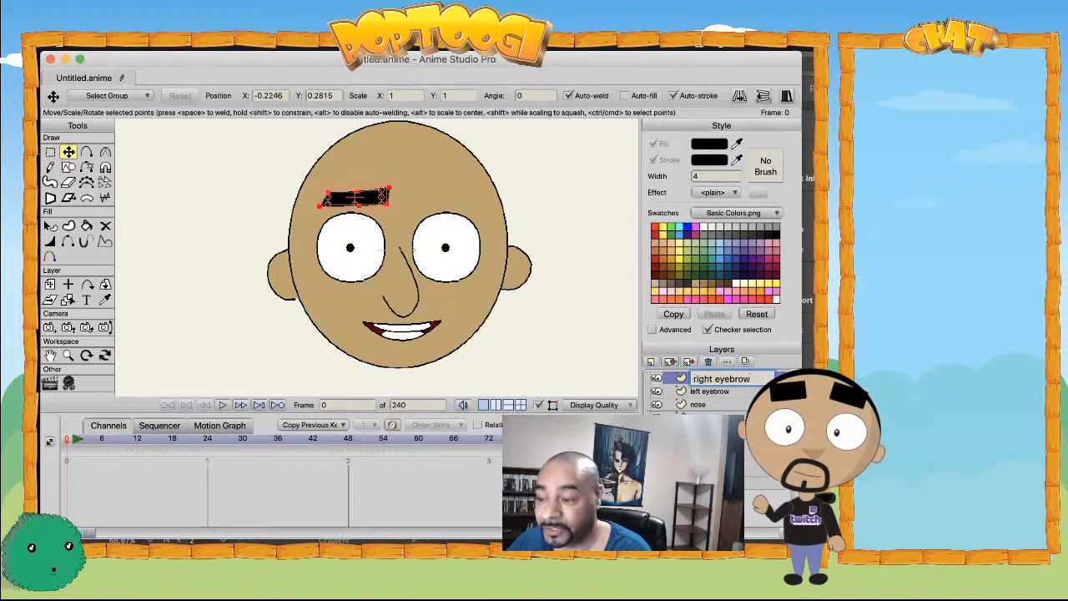
{"action": "key", "text": "Return"}
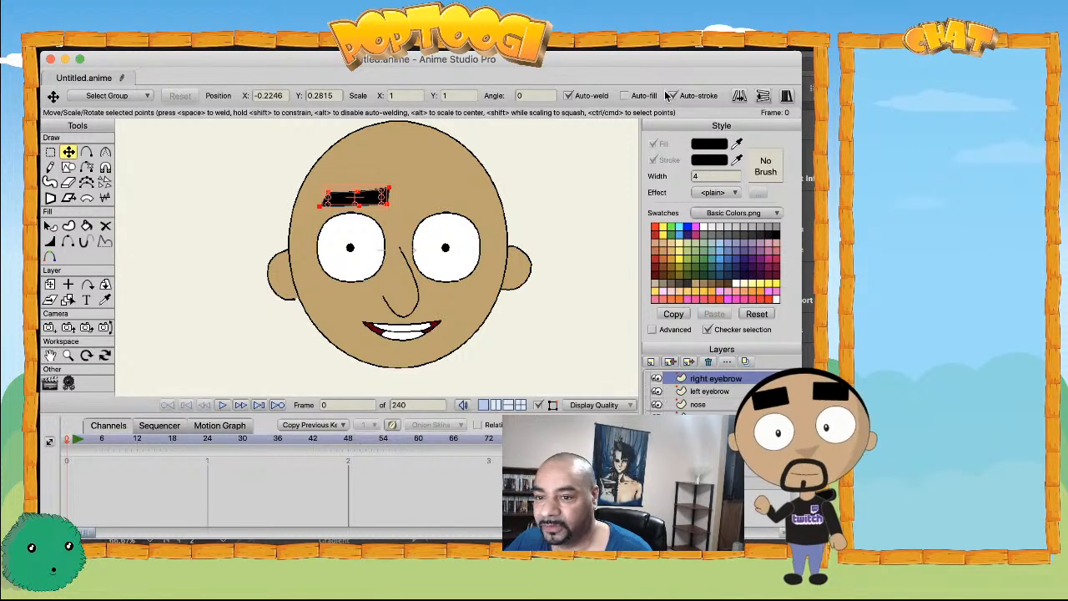
- Mirror the copied eyebrow horizontally and place it above the right eye at about X 0.2812, Y 0.2815
{"action": "left_click_drag", "start_coordinate": [360, 219], "coordinate": [454, 218]}
{"action": "scroll", "coordinate": [401, 256], "scroll_direction": "down", "scroll_amount": 1}
{"action": "scroll", "coordinate": [401, 256], "scroll_direction": "down", "scroll_amount": 2}
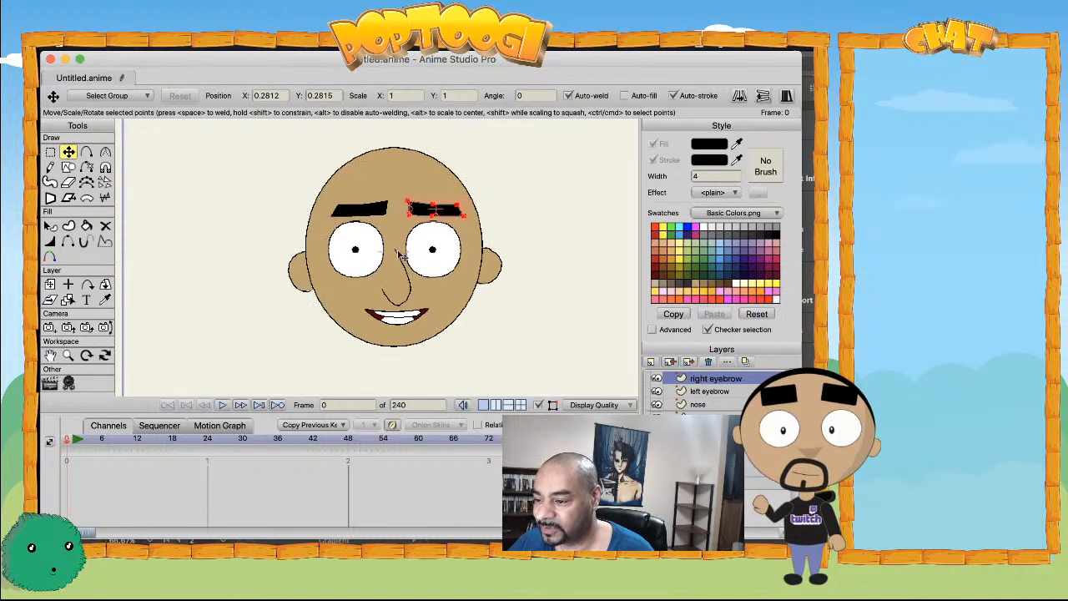
{"action": "scroll", "coordinate": [393, 278], "scroll_direction": "up", "scroll_amount": 3}
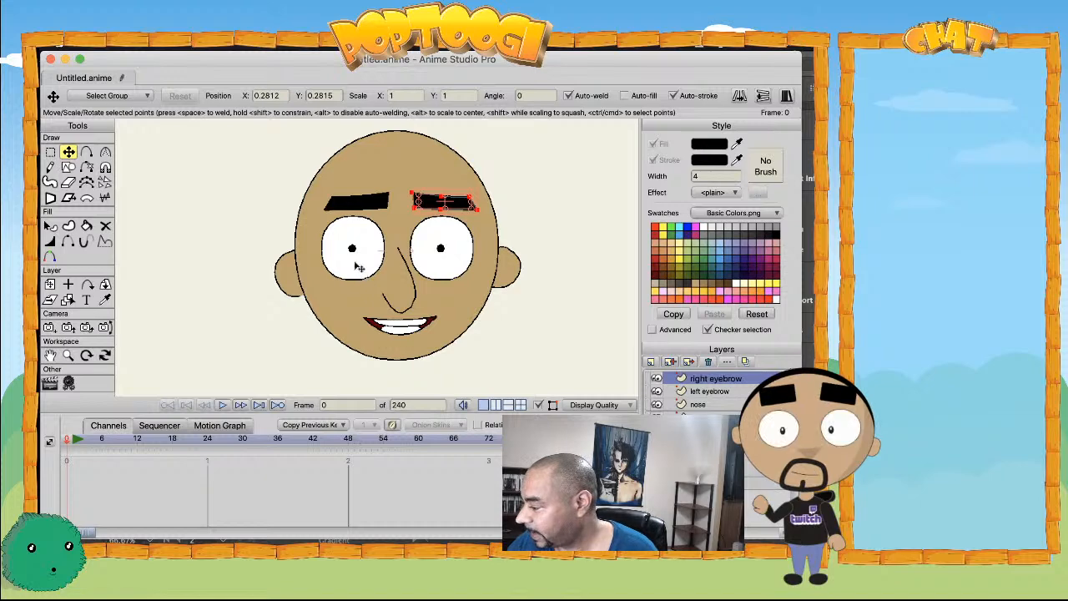
{"action": "mouse_move", "coordinate": [377, 233]}
{"action": "left_mouse_down"}
{"action": "mouse_move", "coordinate": [394, 264]}
{"action": "mouse_move", "coordinate": [391, 221]}
{"action": "left_mouse_up"}
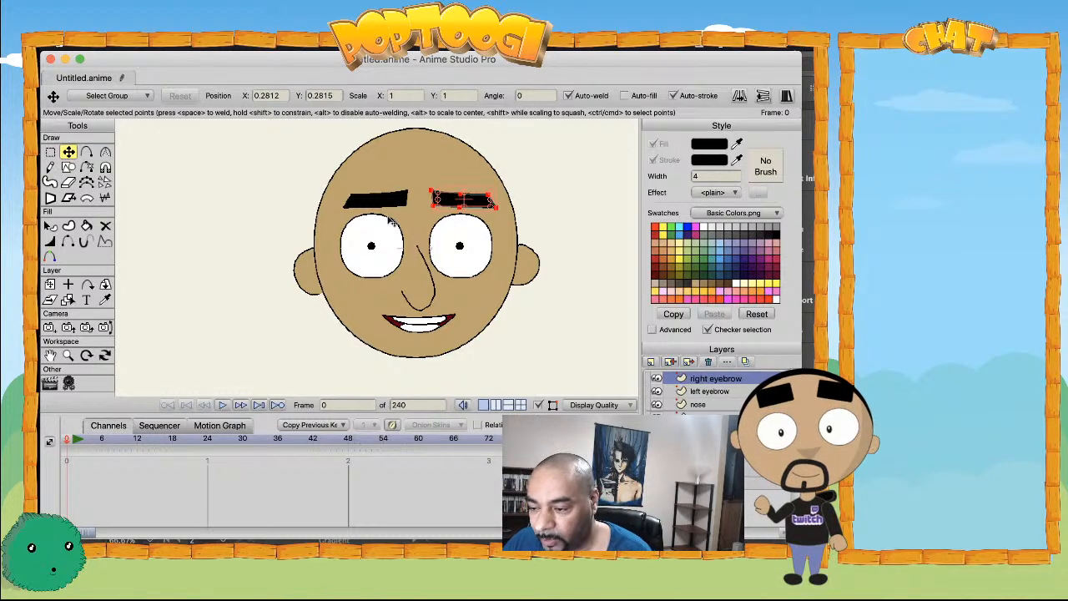
- Add a new vector layer above the right eyebrow layer and name it "hairline"
{"action": "left_click", "coordinate": [650, 363]}
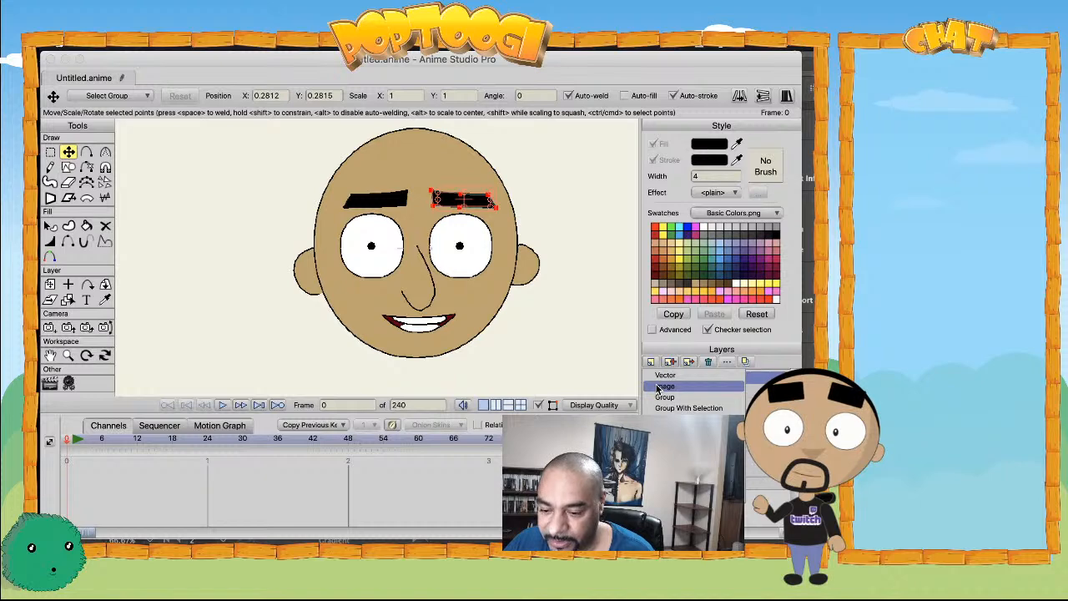
{"action": "left_click", "coordinate": [692, 409]}
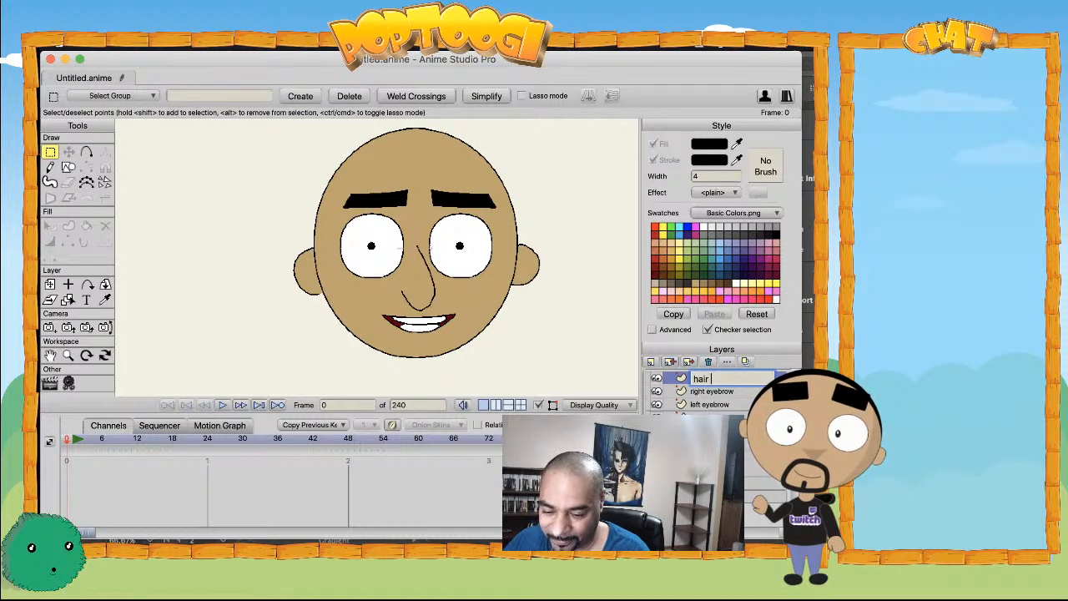
{"action": "key", "text": "Return"}
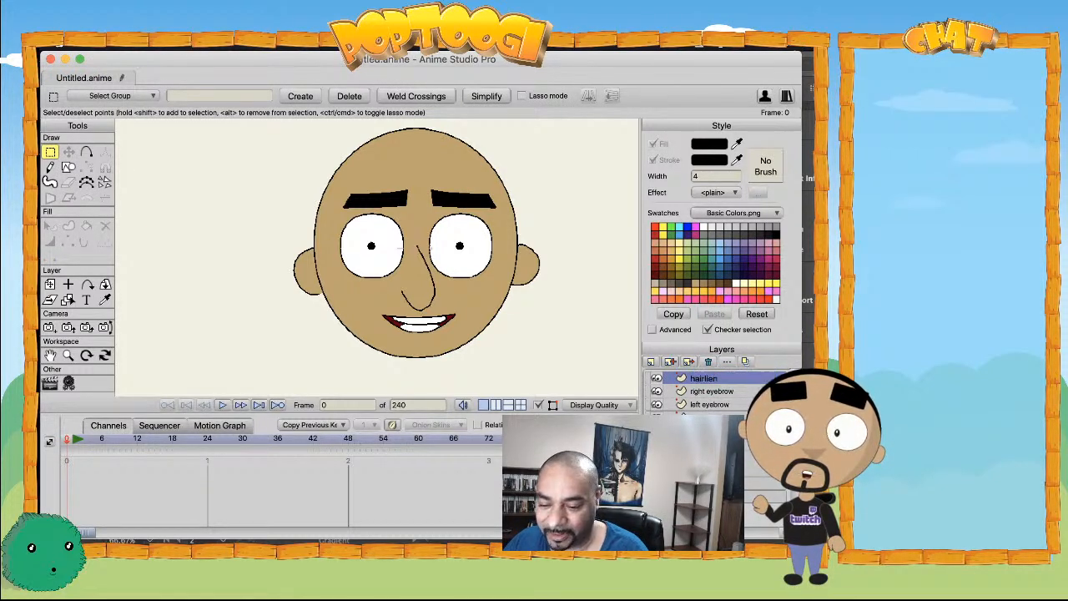
{"action": "double_click", "coordinate": [722, 387]}
{"action": "type", "text": "hairline"}
{"action": "key", "text": "Return"}
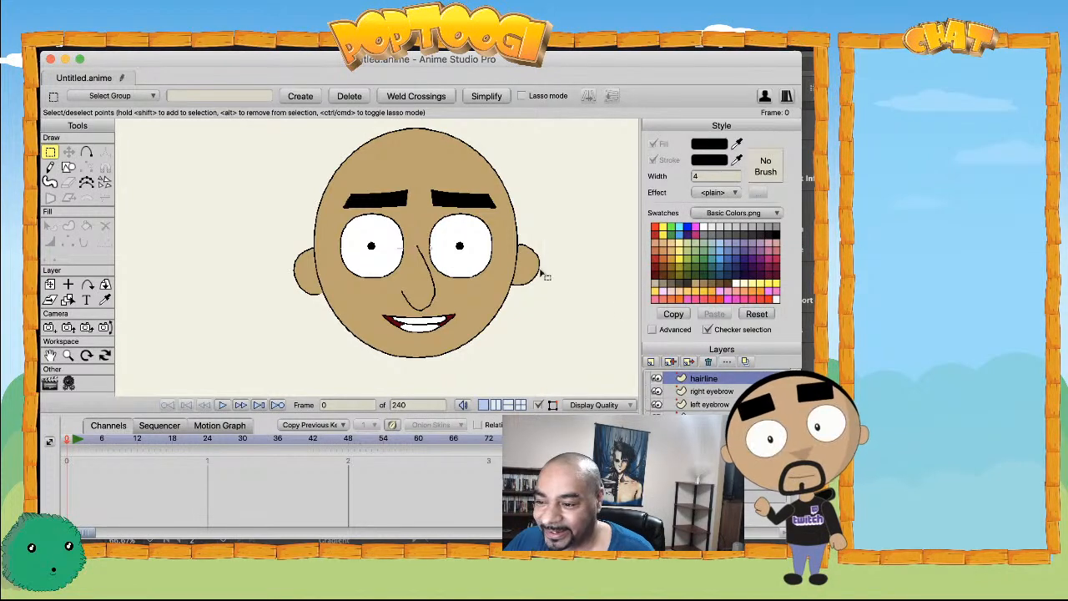
- Draw a wide black filled rectangle covering the top of the head and the eyebrows as the base for the hair
{"action": "left_click", "coordinate": [73, 167]}
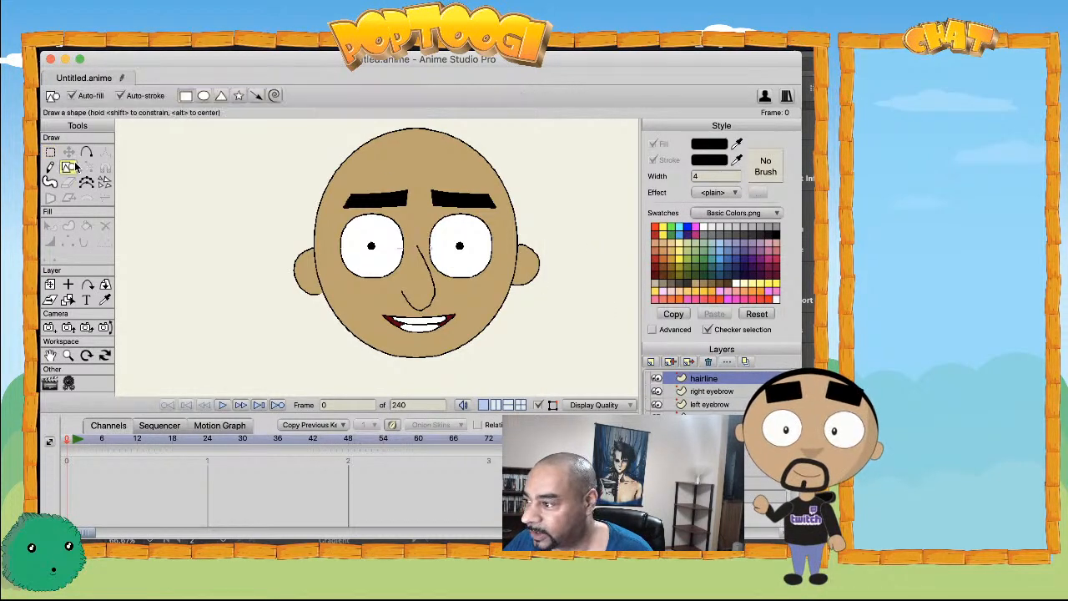
{"action": "scroll", "coordinate": [279, 207], "scroll_direction": "down", "scroll_amount": 3}
{"action": "left_click_drag", "start_coordinate": [289, 191], "coordinate": [492, 255]}
{"action": "scroll", "coordinate": [339, 254], "scroll_direction": "up", "scroll_amount": 1}
{"action": "scroll", "coordinate": [482, 278], "scroll_direction": "up", "scroll_amount": 2}
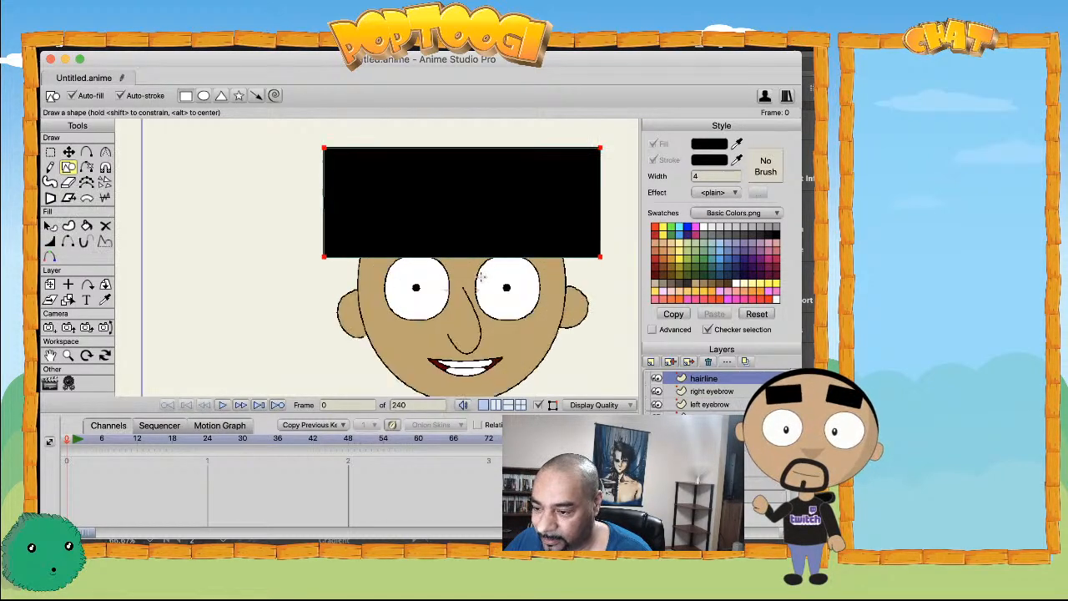
{"action": "scroll", "coordinate": [482, 277], "scroll_direction": "up", "scroll_amount": 1}
- Add points along the hair's lower edge and raise the middle ones to expose the forehead, extending the lower left corner outward
{"action": "key", "text": "a"}
{"action": "left_click", "coordinate": [544, 259]}
{"action": "left_click_drag", "start_coordinate": [543, 249], "coordinate": [558, 197]}
{"action": "mouse_move", "coordinate": [489, 199]}
{"action": "left_mouse_down"}
{"action": "mouse_move", "coordinate": [479, 52]}
{"action": "mouse_move", "coordinate": [478, 188]}
{"action": "left_mouse_up"}
{"action": "left_click_drag", "start_coordinate": [404, 217], "coordinate": [408, 196]}
{"action": "left_click_drag", "start_coordinate": [359, 234], "coordinate": [283, 265]}
- Move the hair's upper right corner outward and lower the right sideburn point to the ear at about X 0.5681, Y 0.0178
{"action": "key", "text": "t"}
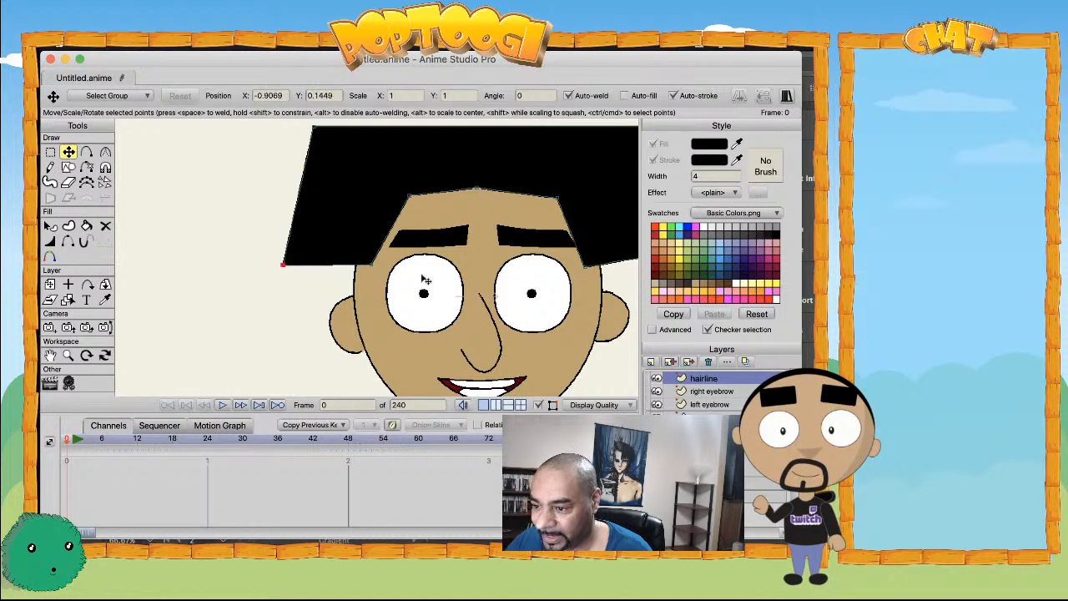
{"action": "scroll", "coordinate": [426, 280], "scroll_direction": "down", "scroll_amount": 2}
{"action": "left_click_drag", "start_coordinate": [551, 173], "coordinate": [564, 148]}
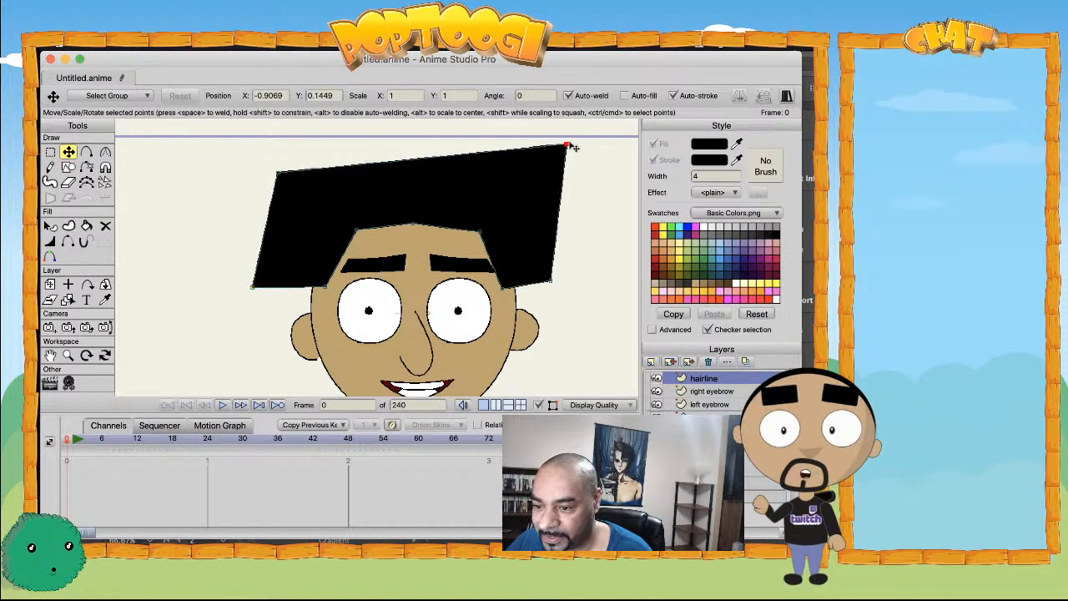
{"action": "left_click_drag", "start_coordinate": [552, 282], "coordinate": [512, 310]}
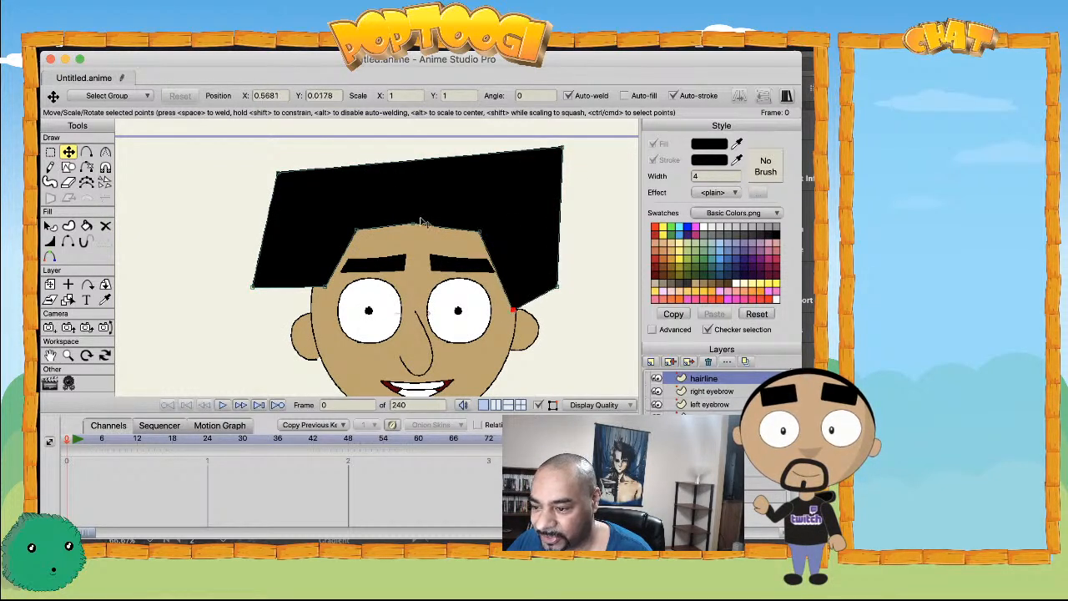
- Lower the hairline's centre point to form a downward curve across the middle of the forehead
{"action": "left_click", "coordinate": [477, 230]}
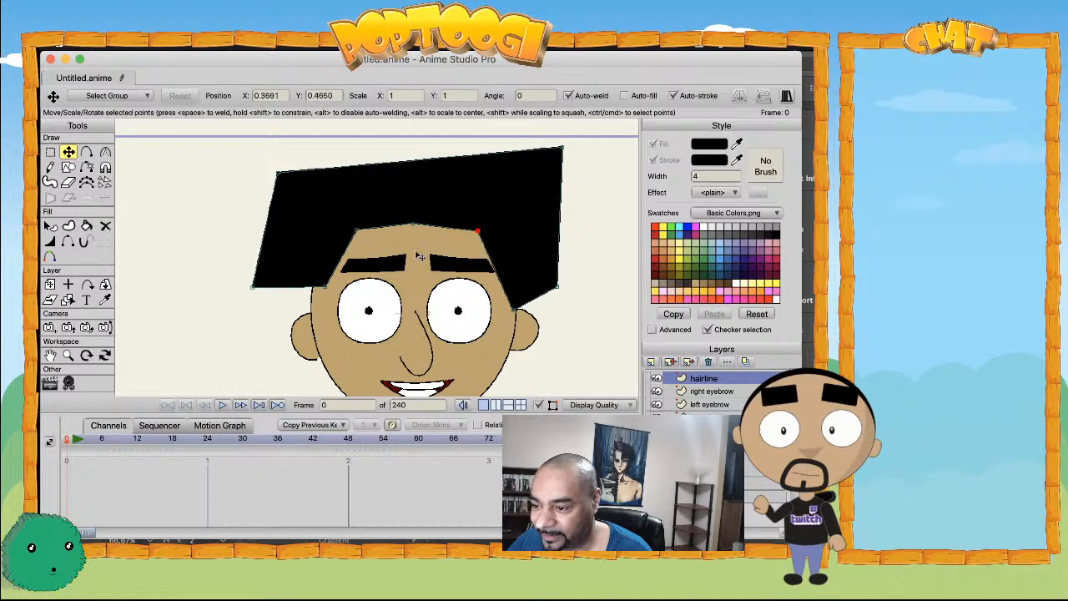
{"action": "left_click_drag", "start_coordinate": [415, 226], "coordinate": [418, 243]}
{"action": "key", "text": "c"}
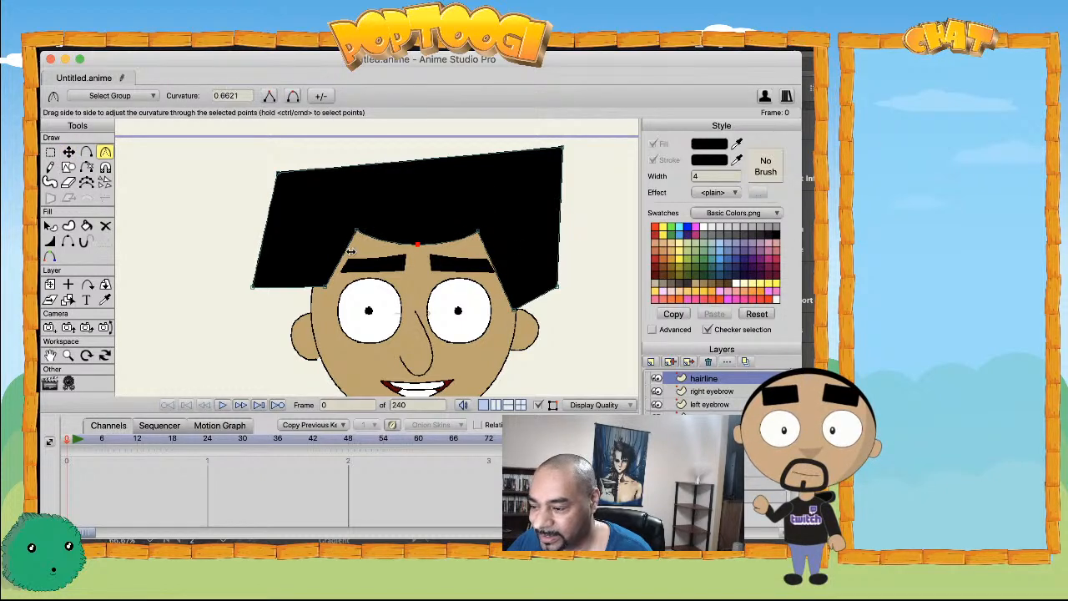
- Add temple points to the hairline, lower the left sideburn and lower left corner, and move the top left corner to about X -0.7960, Y 0.8644
{"action": "key", "text": "a"}
{"action": "left_click", "coordinate": [501, 242]}
{"action": "key", "text": "t"}
{"action": "left_click_drag", "start_coordinate": [329, 284], "coordinate": [330, 297]}
{"action": "left_click_drag", "start_coordinate": [253, 287], "coordinate": [257, 293]}
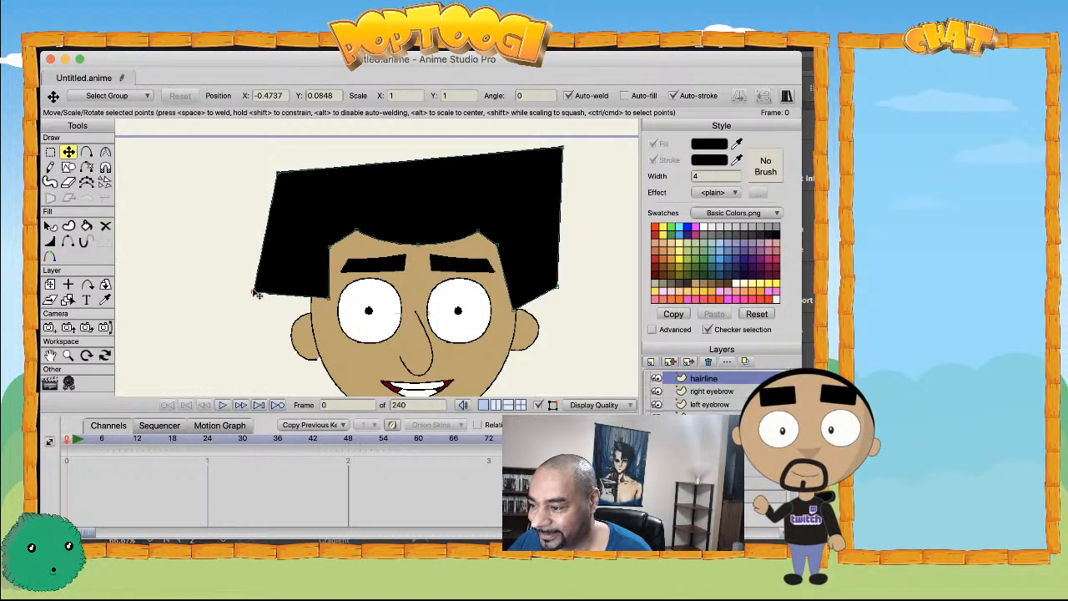
{"action": "left_click_drag", "start_coordinate": [277, 172], "coordinate": [271, 161]}
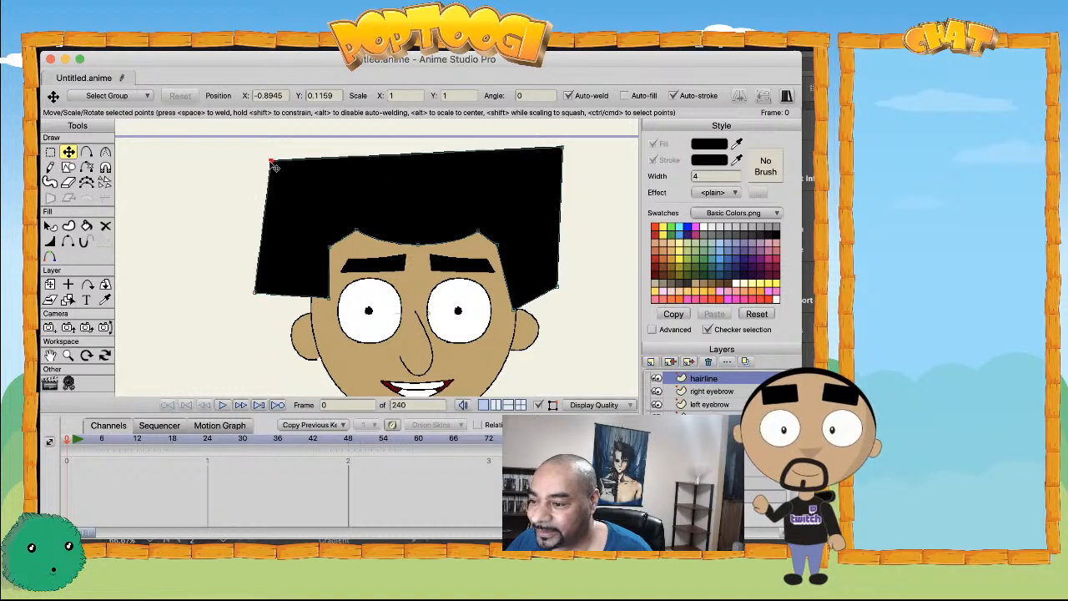
- Add a bone layer named "head" and move the hairline, eyebrow and all other face layers into it
{"action": "left_click", "coordinate": [651, 362]}
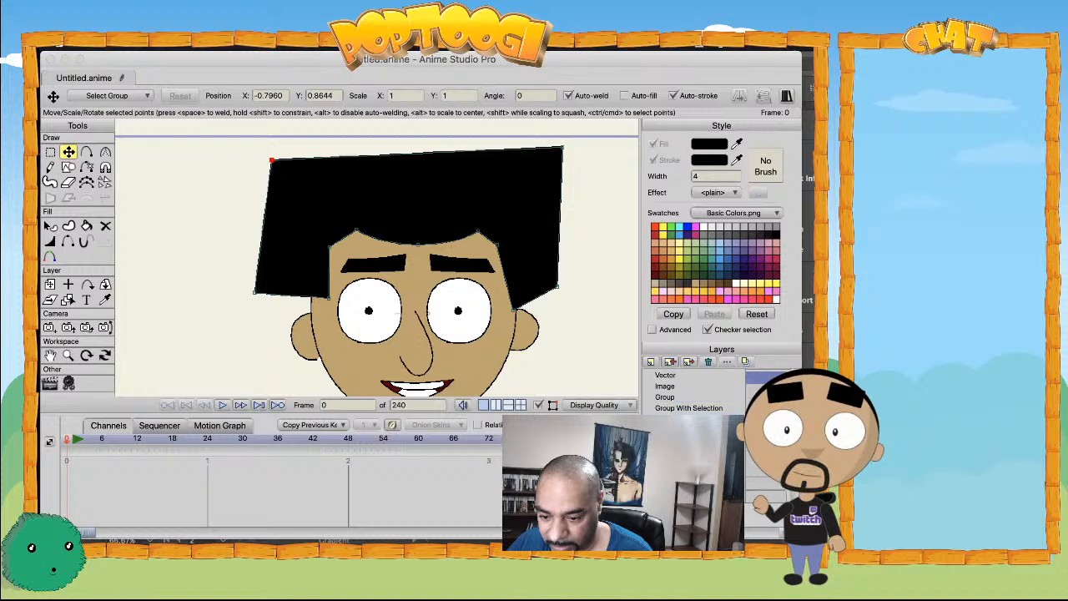
{"action": "left_click", "coordinate": [688, 429]}
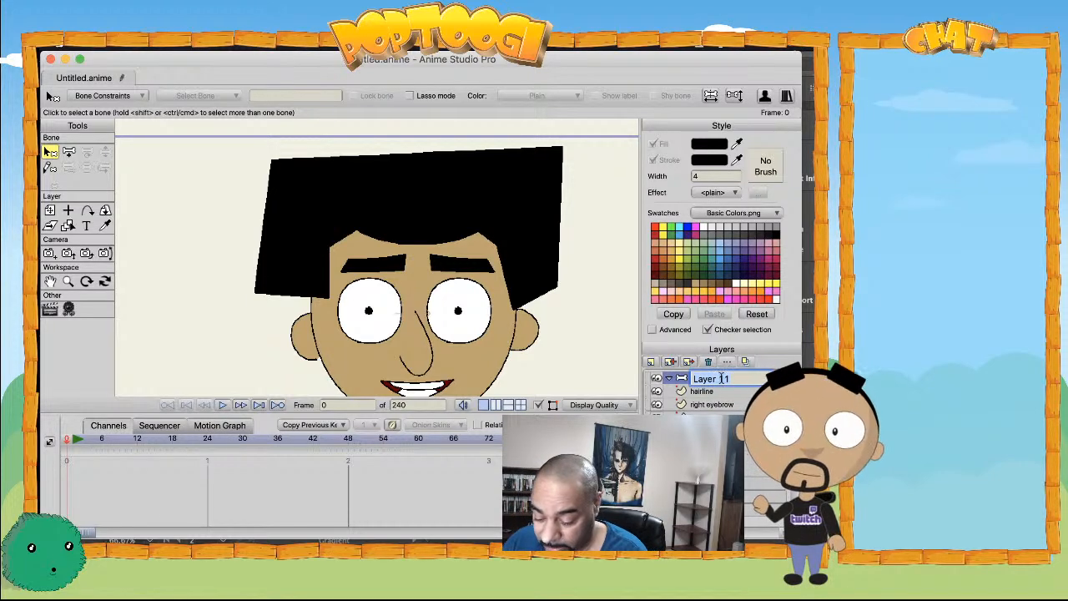
{"action": "key", "text": "Return"}
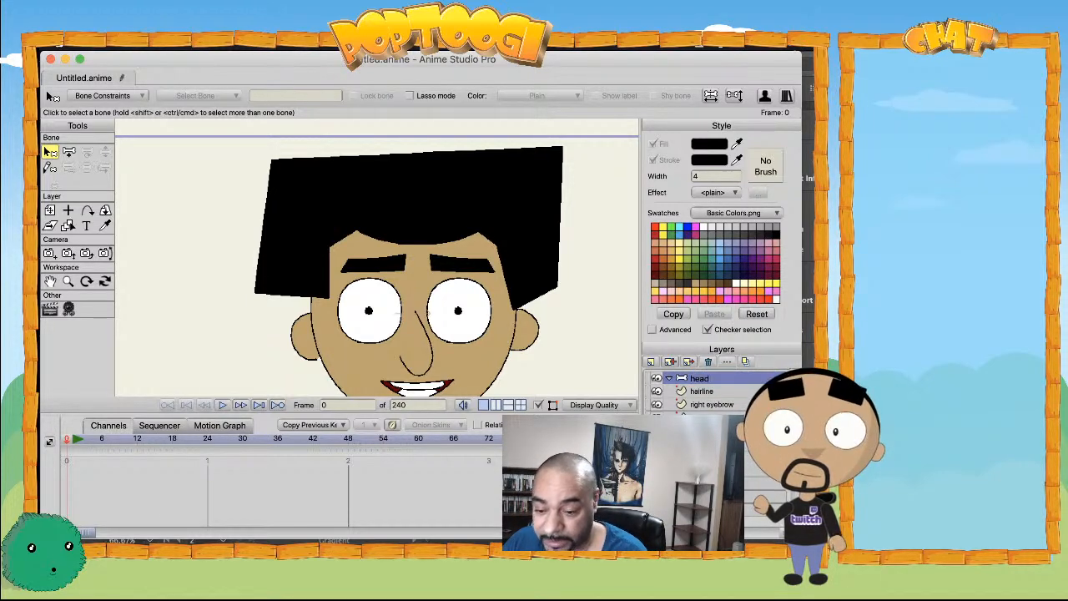
{"action": "left_click", "coordinate": [703, 391]}
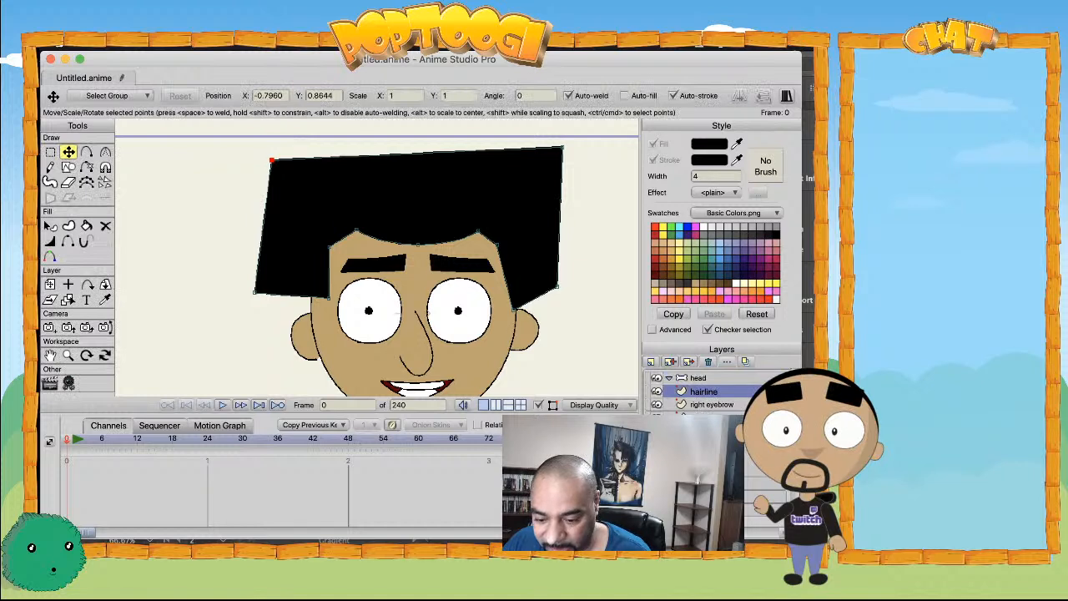
{"action": "left_click", "coordinate": [711, 508], "text": "shift"}
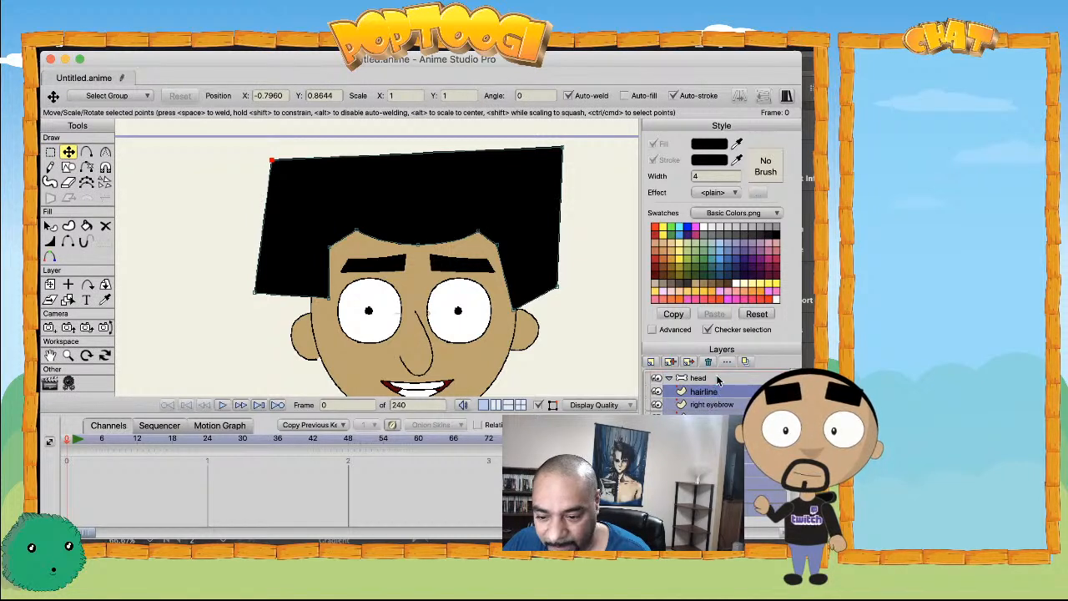
{"action": "left_click_drag", "start_coordinate": [716, 380], "coordinate": [715, 386]}
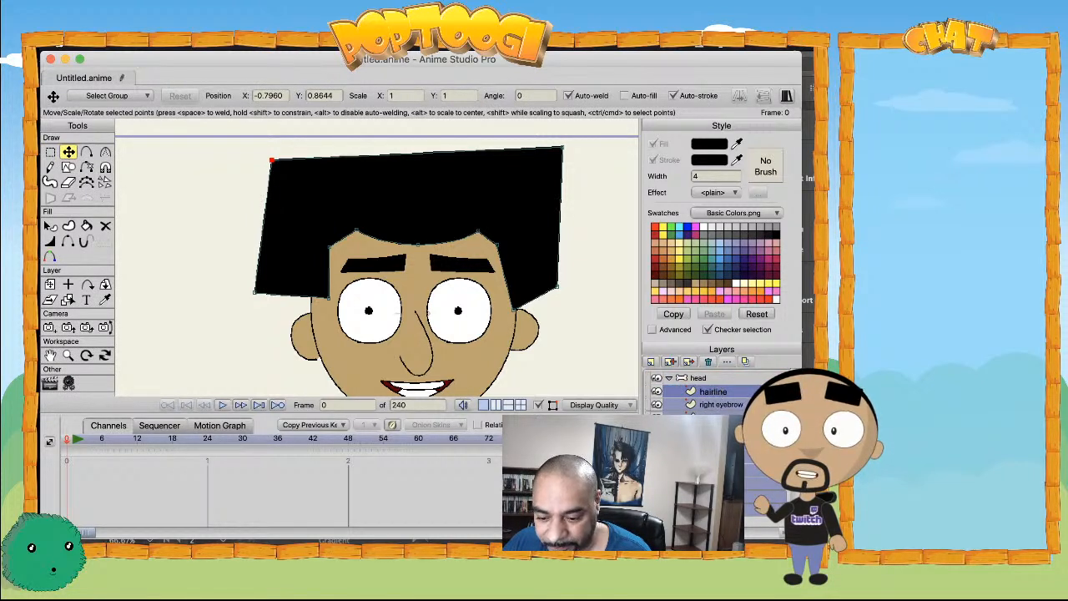
- Delete the leftover circular shape beside the face from the face outline's layer
{"action": "left_click", "coordinate": [715, 483]}
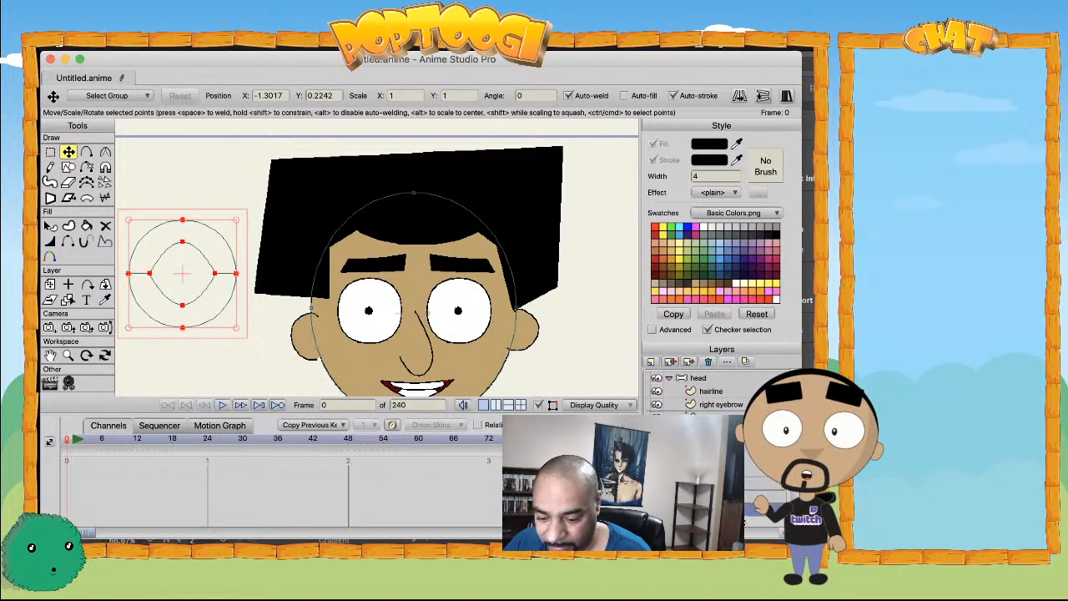
{"action": "scroll", "coordinate": [701, 393], "scroll_direction": "down", "scroll_amount": 1}
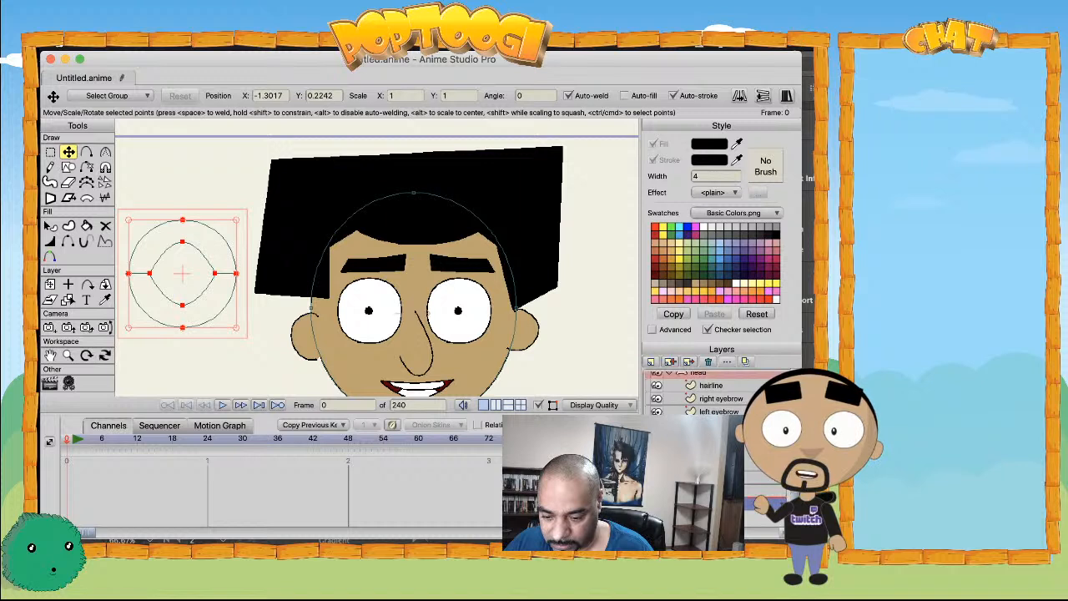
{"action": "scroll", "coordinate": [701, 392], "scroll_direction": "up", "scroll_amount": 1}
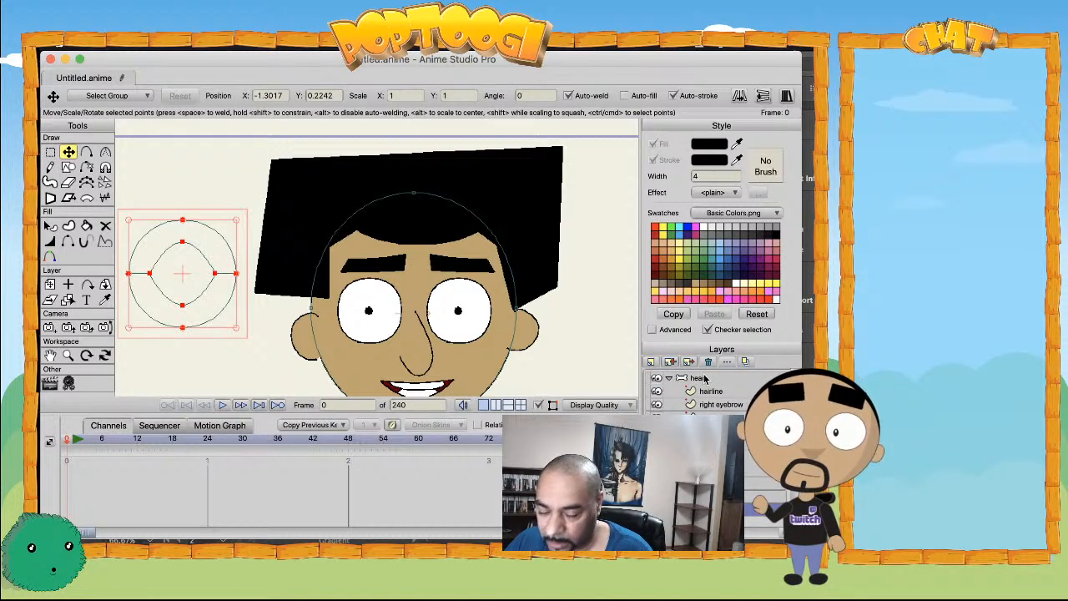
{"action": "mouse_move", "coordinate": [255, 203]}
{"action": "left_mouse_down"}
{"action": "mouse_move", "coordinate": [238, 234]}
{"action": "mouse_move", "coordinate": [254, 218]}
{"action": "left_mouse_up"}
{"action": "key", "text": "Delete"}
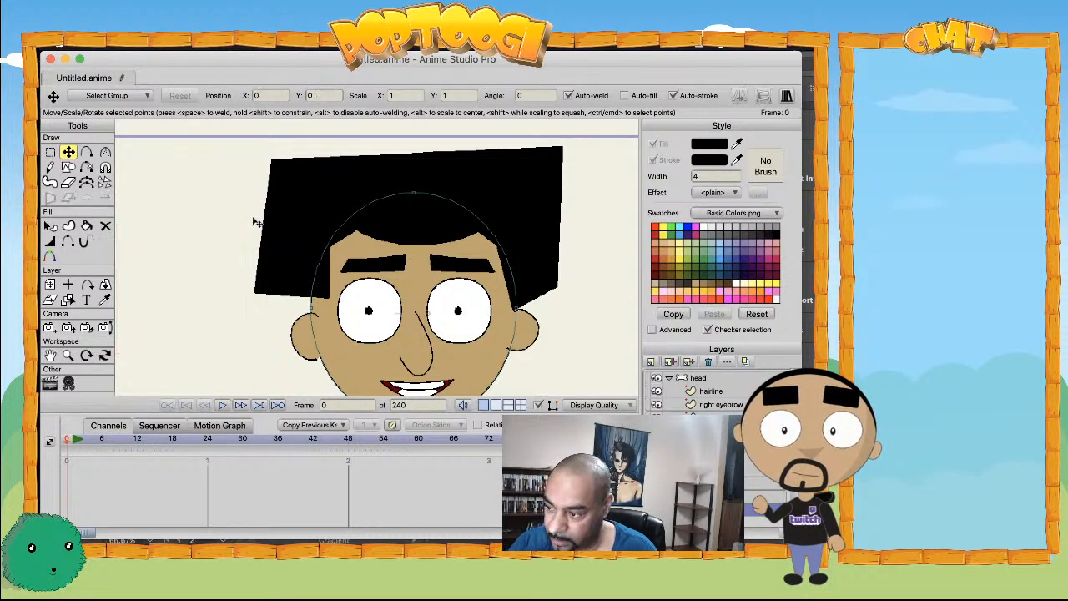
- Set the head bone layer's group mask to Hide all
{"action": "double_click", "coordinate": [700, 377]}
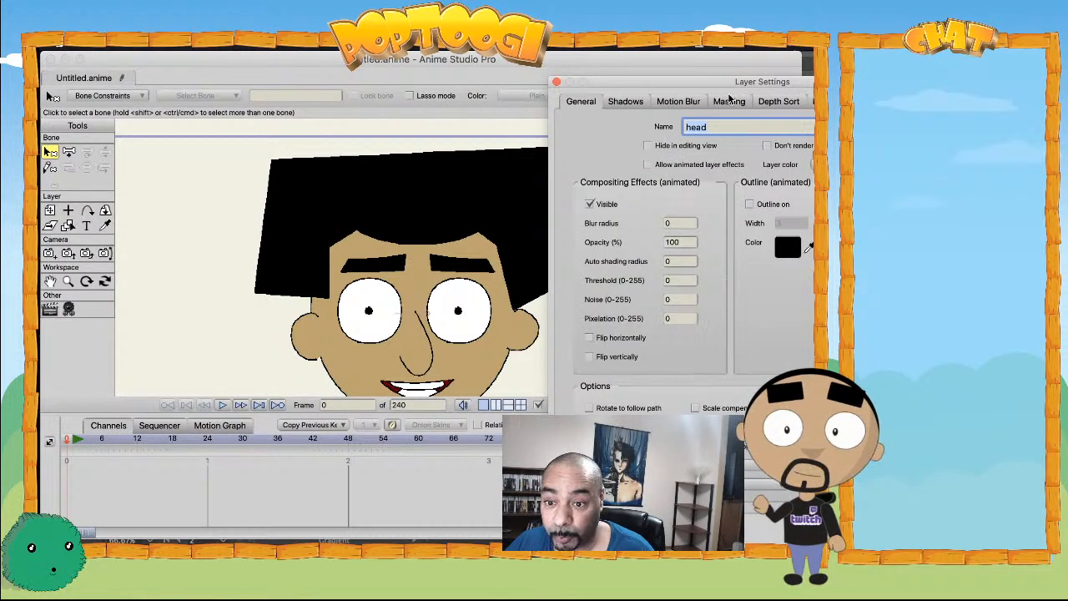
{"action": "left_click", "coordinate": [727, 101]}
{"action": "left_click", "coordinate": [672, 185]}
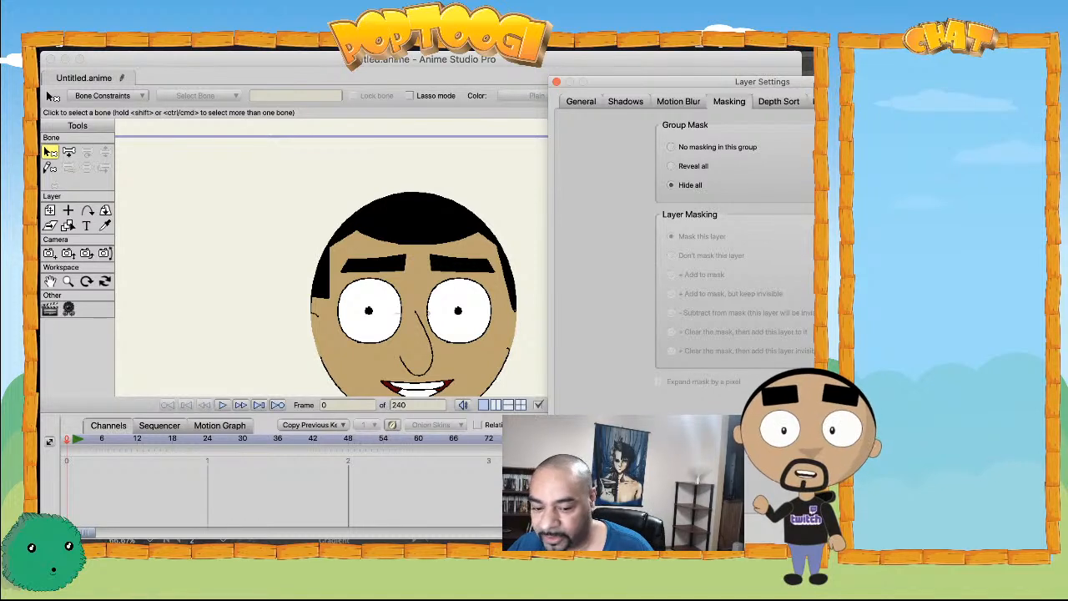
{"action": "left_click", "coordinate": [935, 526]}
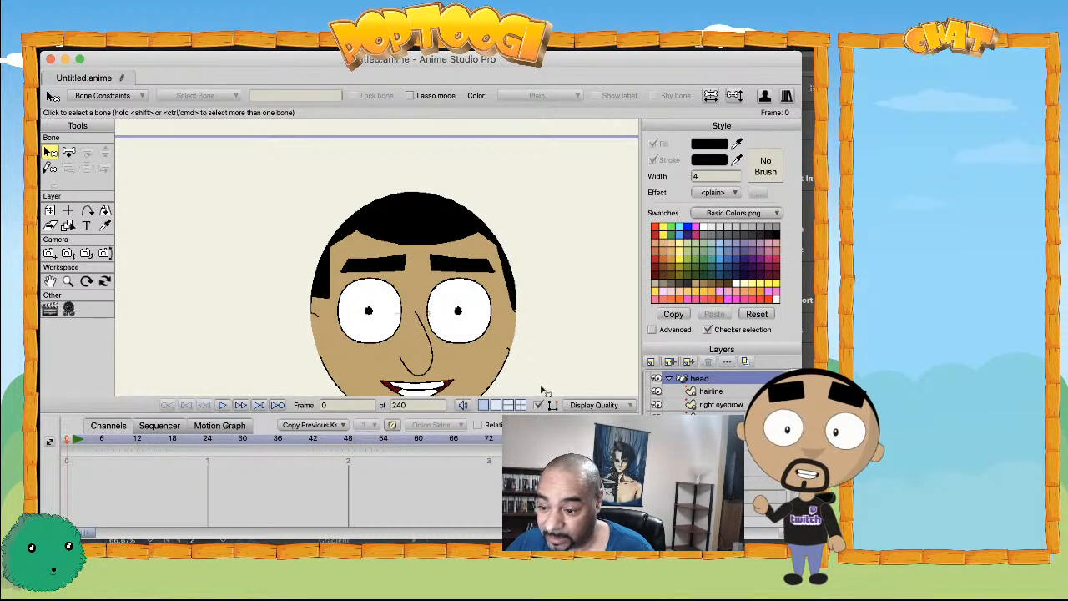
- Enable Expand mask by a pixel and Exclude strokes in the face outline layer's masking settings
{"action": "scroll", "coordinate": [709, 501], "scroll_direction": "down", "scroll_amount": 1}
{"action": "double_click", "coordinate": [709, 519]}
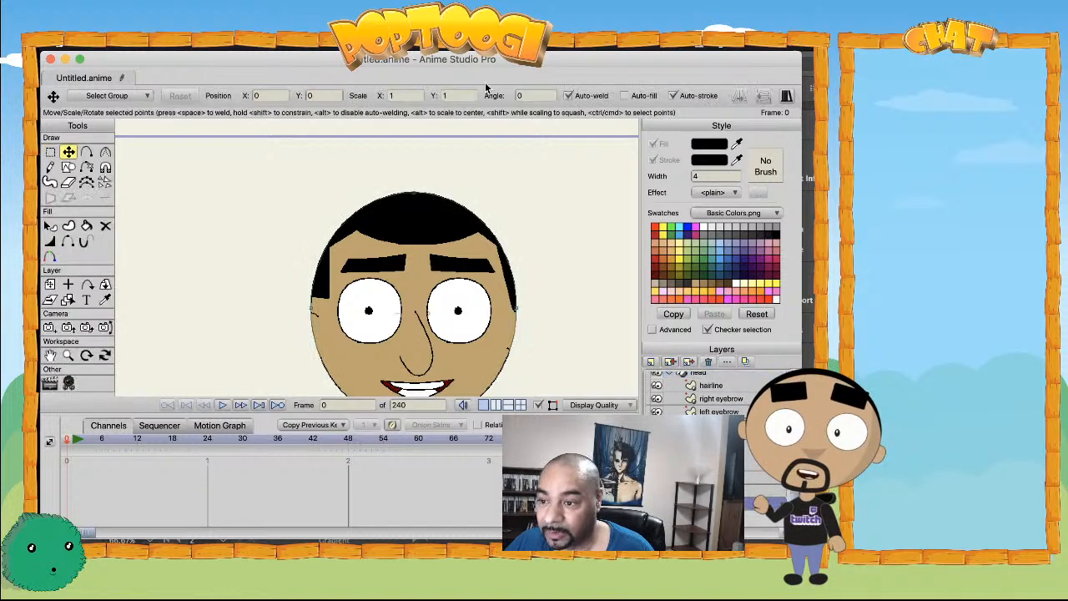
{"action": "left_click", "coordinate": [726, 102]}
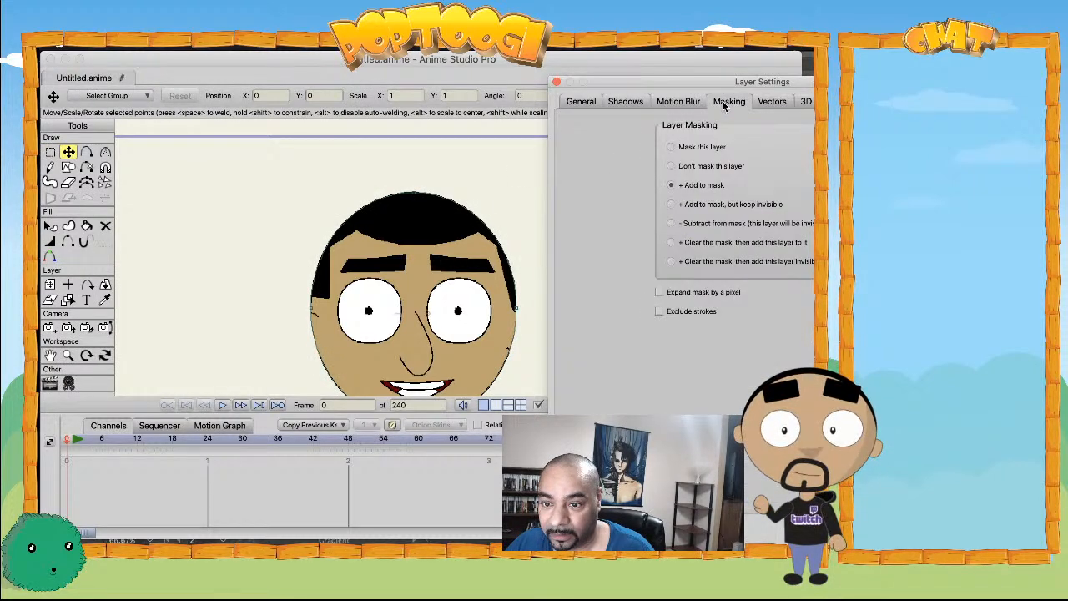
{"action": "left_click", "coordinate": [661, 311]}
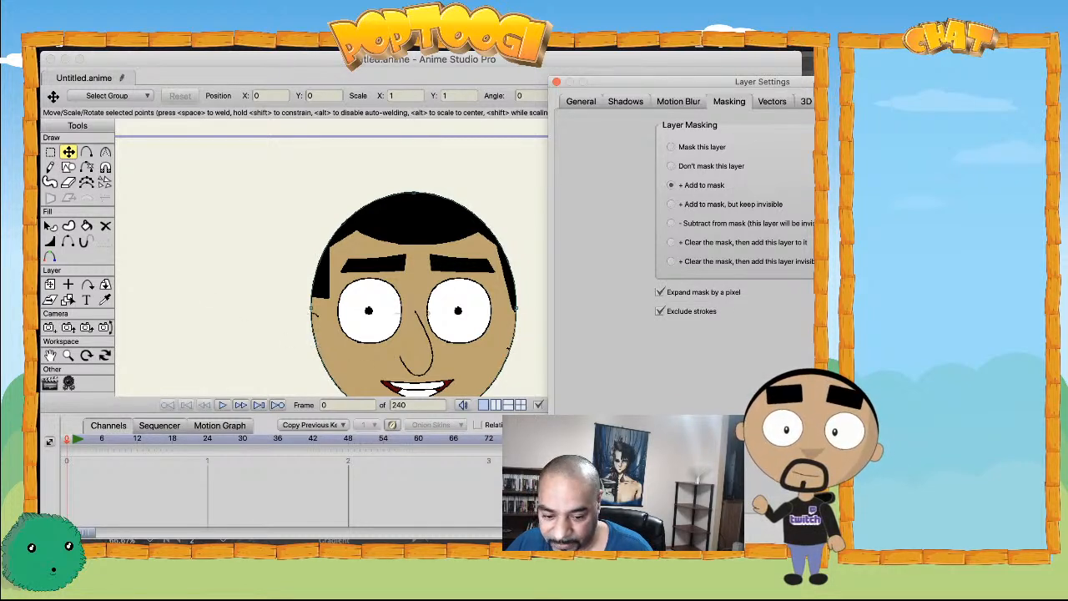
{"action": "key", "text": "Return"}
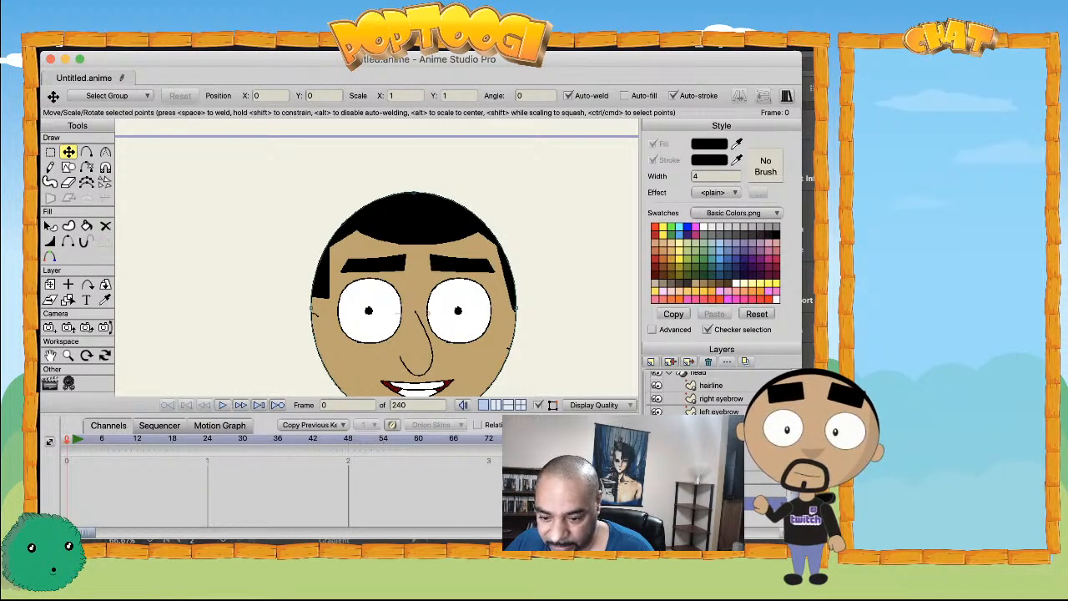
- Set the masking of both the right ear and left ear layers to Don't mask this layer
{"action": "double_click", "coordinate": [709, 425]}
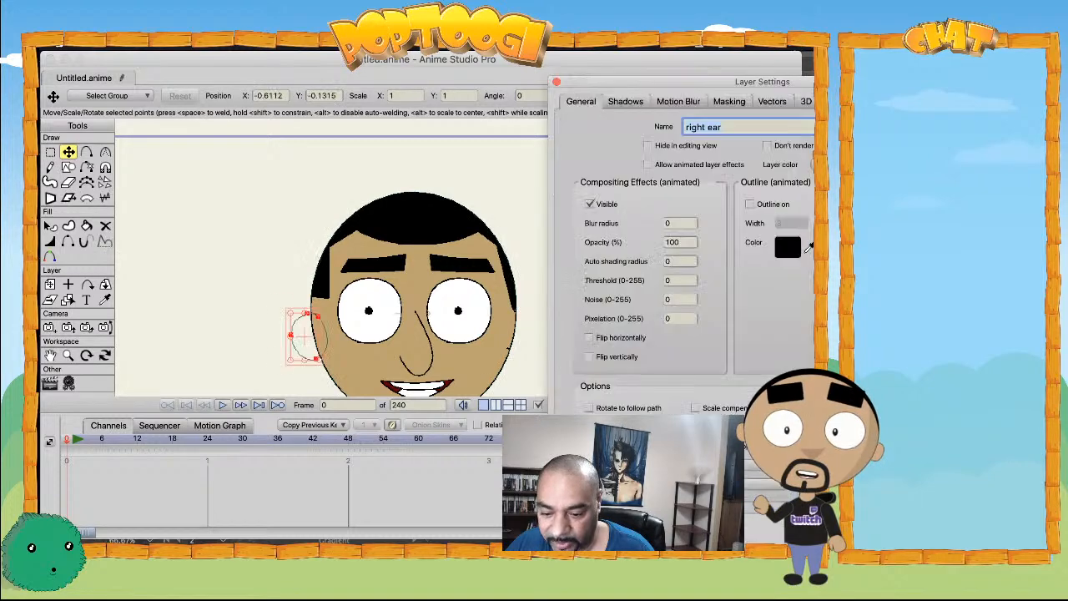
{"action": "left_click", "coordinate": [728, 101]}
{"action": "left_click", "coordinate": [674, 167]}
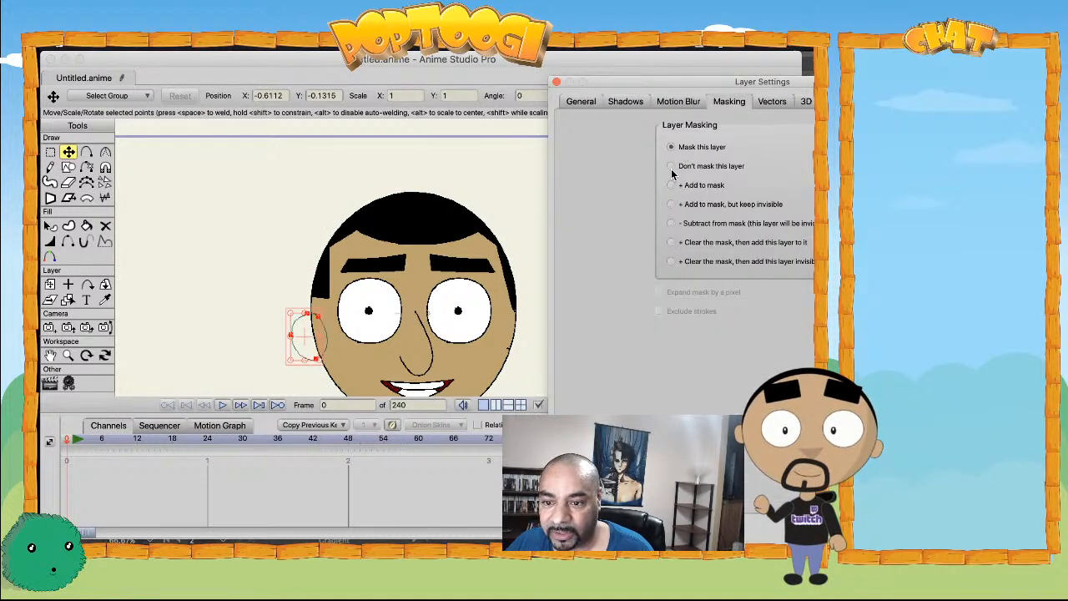
{"action": "key", "text": "Return"}
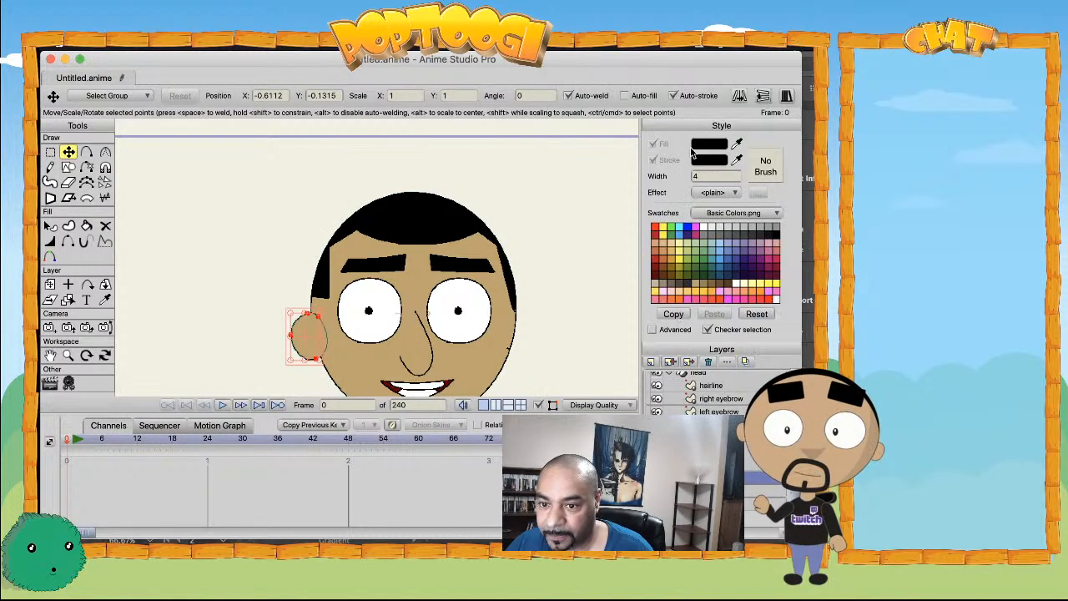
{"action": "double_click", "coordinate": [709, 490]}
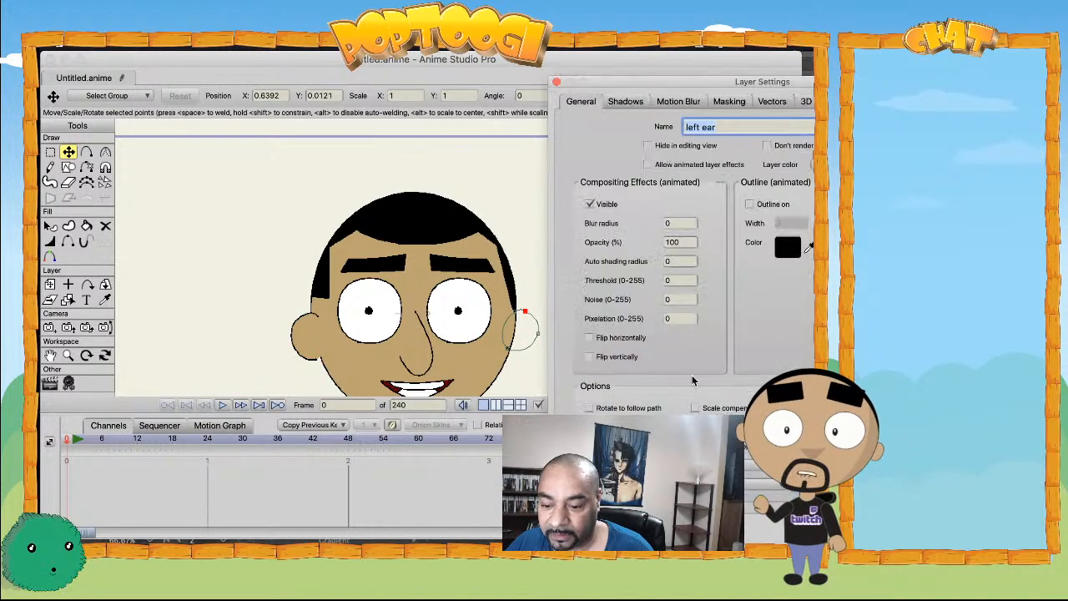
{"action": "left_click", "coordinate": [736, 102]}
{"action": "left_click", "coordinate": [673, 166]}
{"action": "key", "text": "Return"}
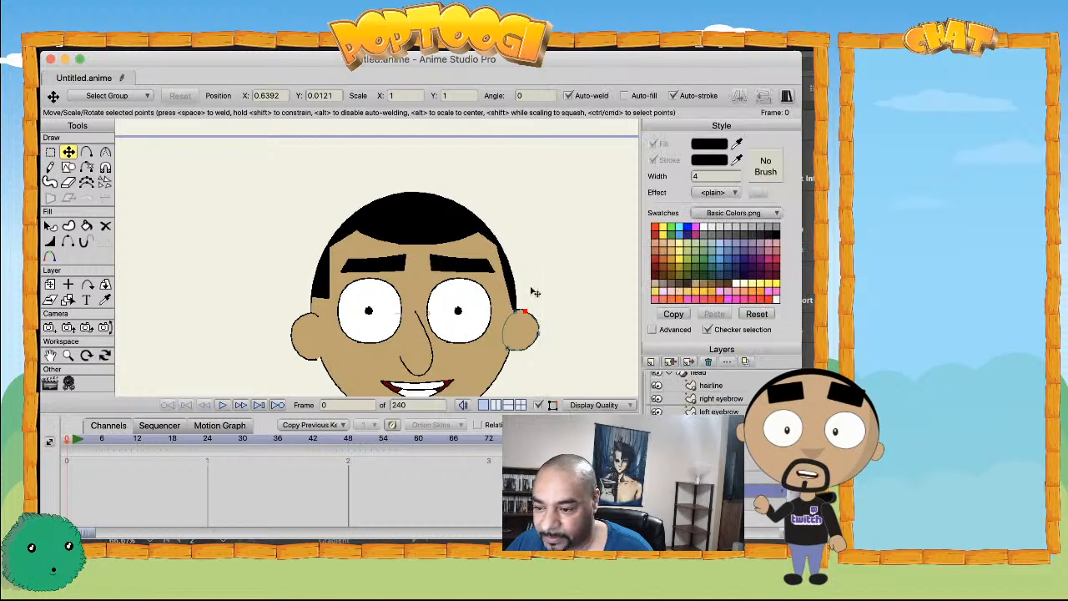
- Lower the face outline's chin point to about X 0.0515, Y -0.7405 to lengthen the face
{"action": "scroll", "coordinate": [439, 326], "scroll_direction": "down", "scroll_amount": 5}
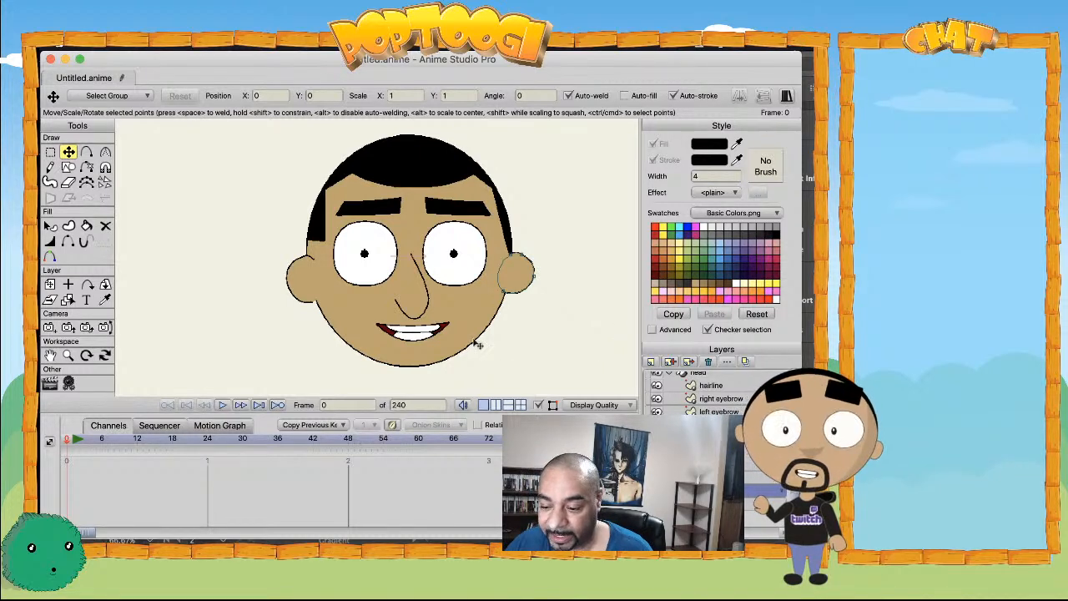
{"action": "left_click", "coordinate": [409, 136]}
{"action": "left_click_drag", "start_coordinate": [409, 368], "coordinate": [419, 392]}
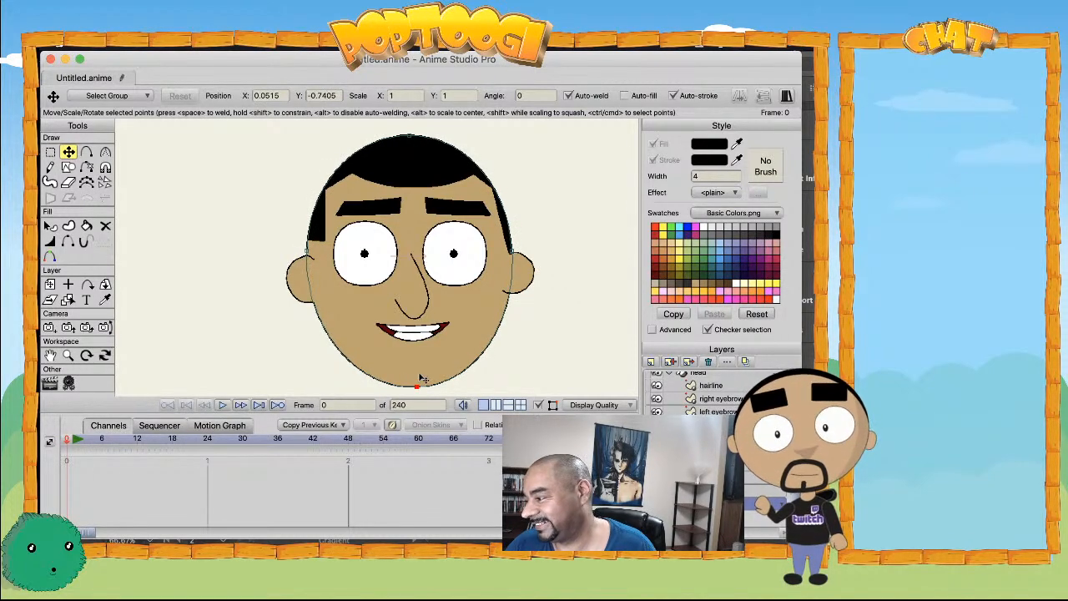
{"action": "scroll", "coordinate": [435, 238], "scroll_direction": "down", "scroll_amount": 3}
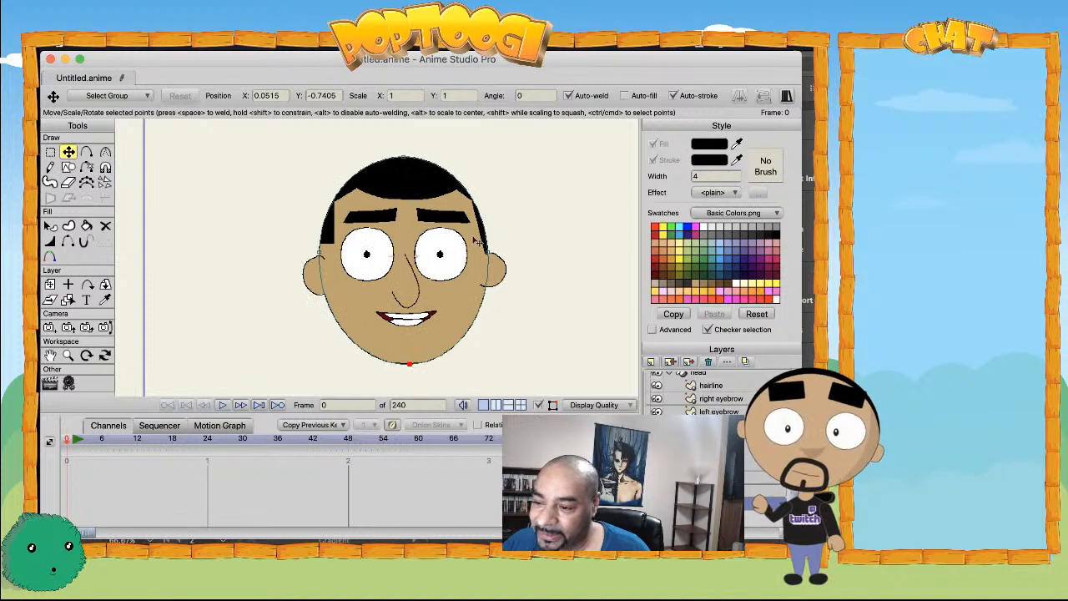
{"action": "scroll", "coordinate": [443, 217], "scroll_direction": "up", "scroll_amount": 2}
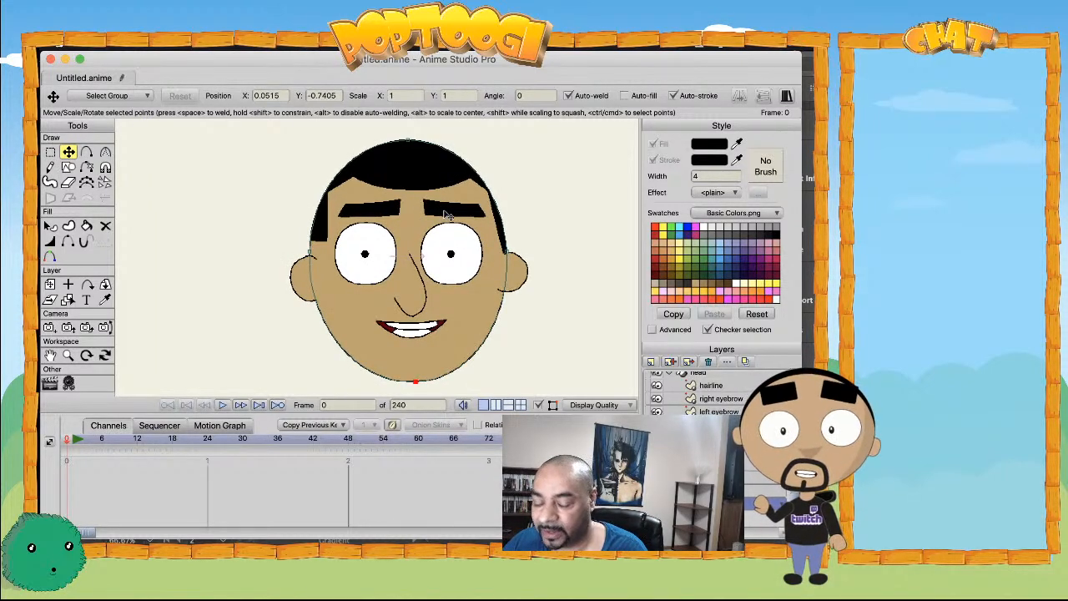
- Extend the hairline's left sideburn to the ear and shift both temple points, placing the left one at about X -0.4897, Y 0.3162
{"action": "left_click", "coordinate": [710, 384]}
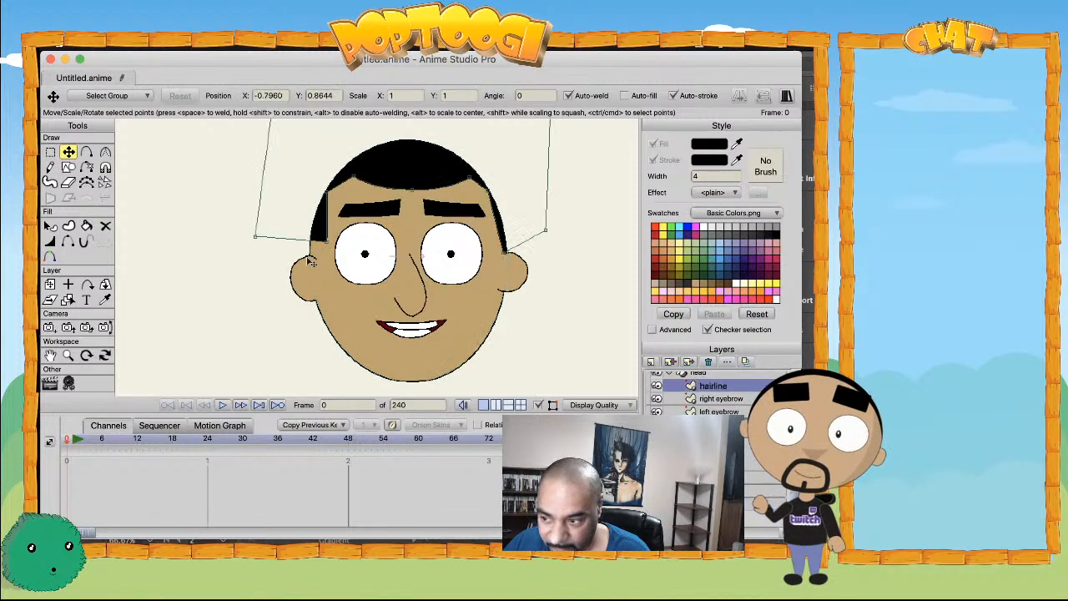
{"action": "left_click_drag", "start_coordinate": [317, 259], "coordinate": [309, 259]}
{"action": "left_click_drag", "start_coordinate": [336, 193], "coordinate": [334, 201]}
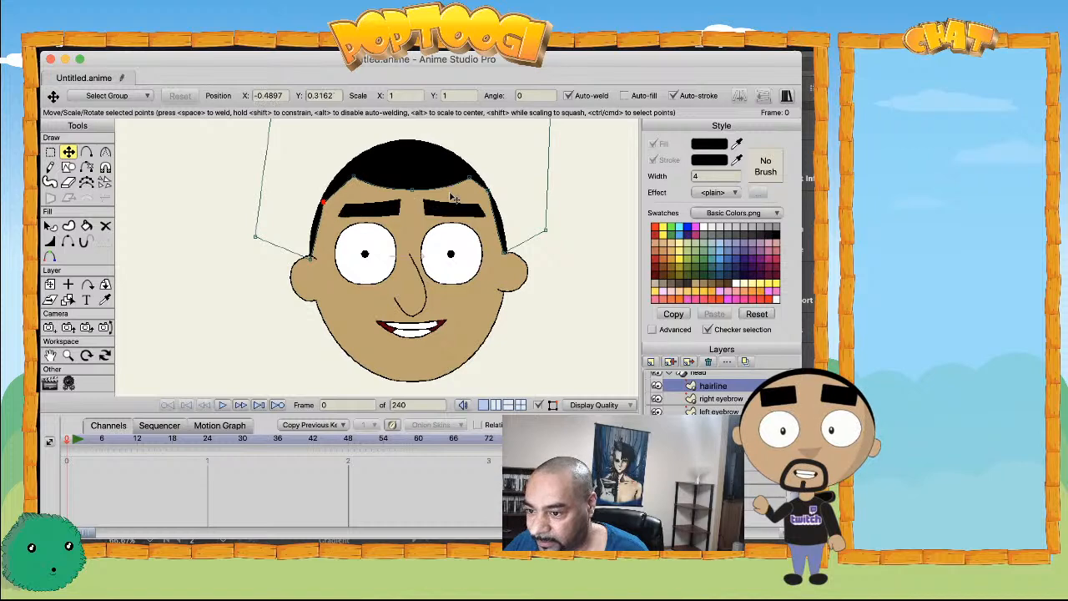
{"action": "left_click_drag", "start_coordinate": [489, 197], "coordinate": [487, 205]}
- Move the hairline shape's outer corners farther from the head, placing the lower left one at about X -0.9852, Y -0.0180
{"action": "left_click_drag", "start_coordinate": [461, 281], "coordinate": [473, 304]}
{"action": "left_click_drag", "start_coordinate": [284, 135], "coordinate": [274, 129]}
{"action": "left_click_drag", "start_coordinate": [562, 122], "coordinate": [609, 130]}
{"action": "left_click_drag", "start_coordinate": [281, 136], "coordinate": [266, 131]}
{"action": "left_click_drag", "start_coordinate": [267, 263], "coordinate": [251, 283]}
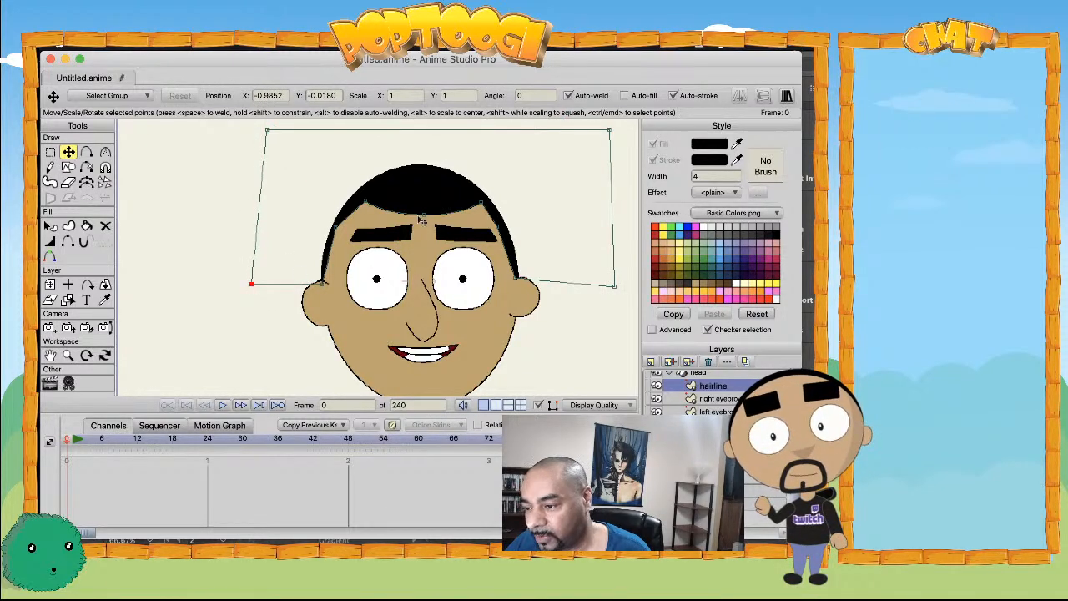
{"action": "left_click", "coordinate": [516, 279]}
{"action": "scroll", "coordinate": [427, 235], "scroll_direction": "down", "scroll_amount": 2}
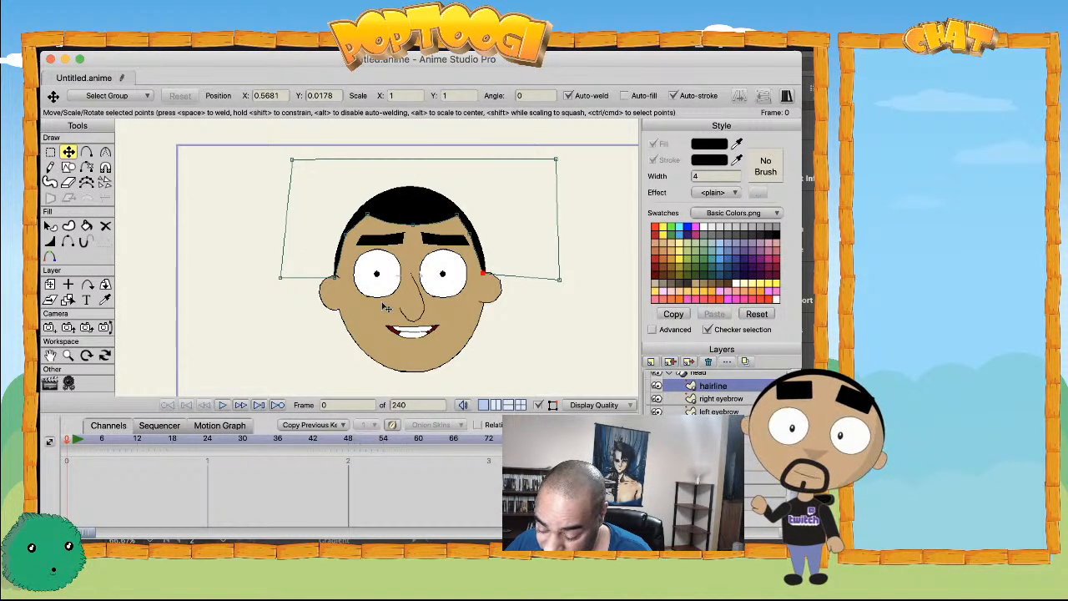
- Add a vector layer named "front hair" above the hairline layer and draw a flat rectangle across the top of the head
{"action": "left_click", "coordinate": [651, 362]}
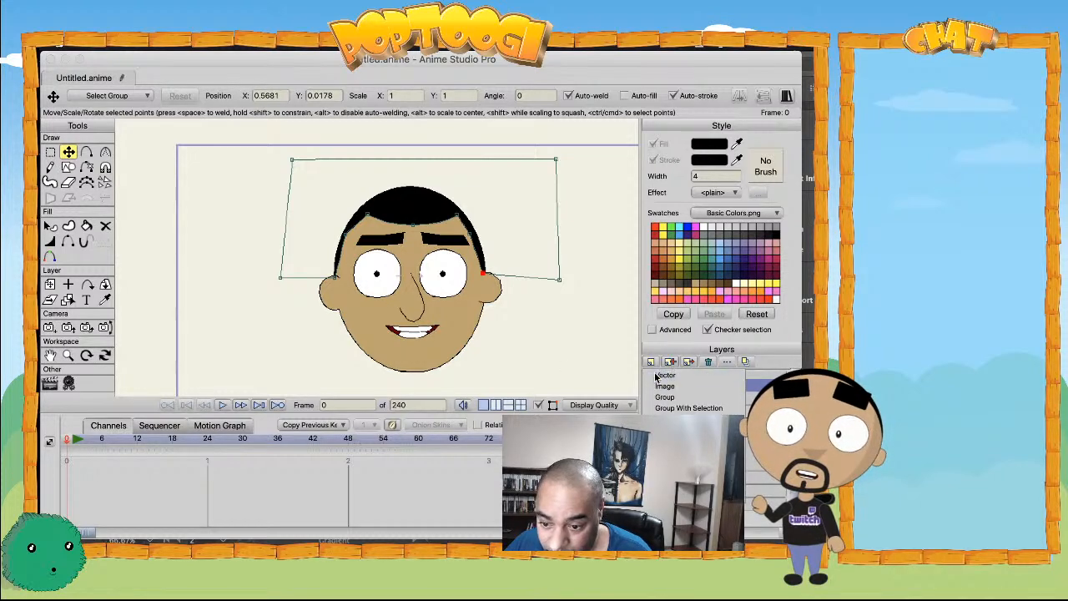
{"action": "left_click", "coordinate": [665, 375]}
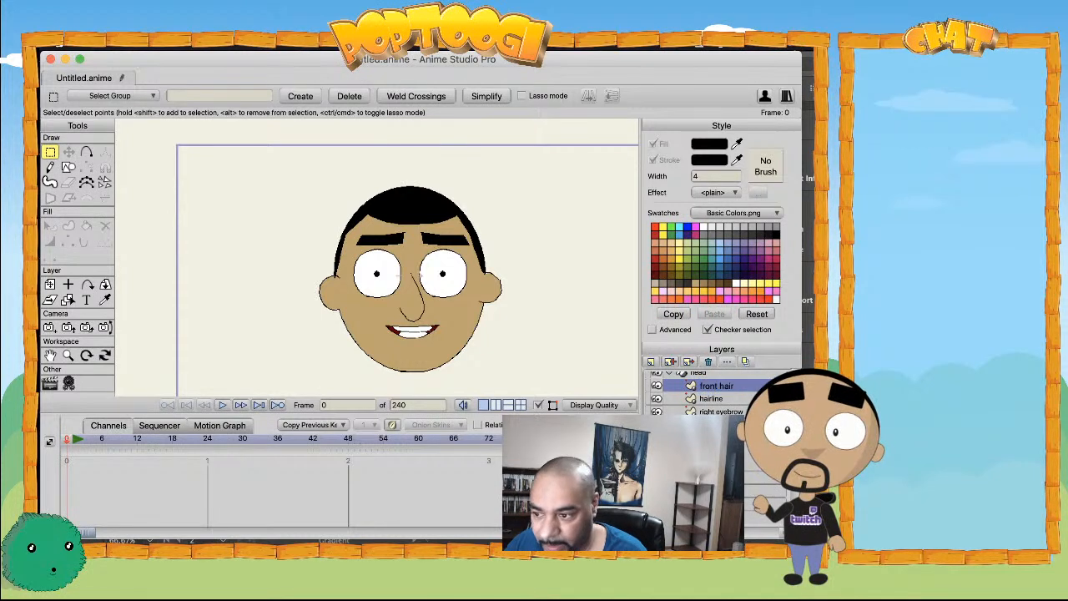
{"action": "left_click", "coordinate": [68, 166]}
{"action": "left_click_drag", "start_coordinate": [340, 191], "coordinate": [444, 207]}
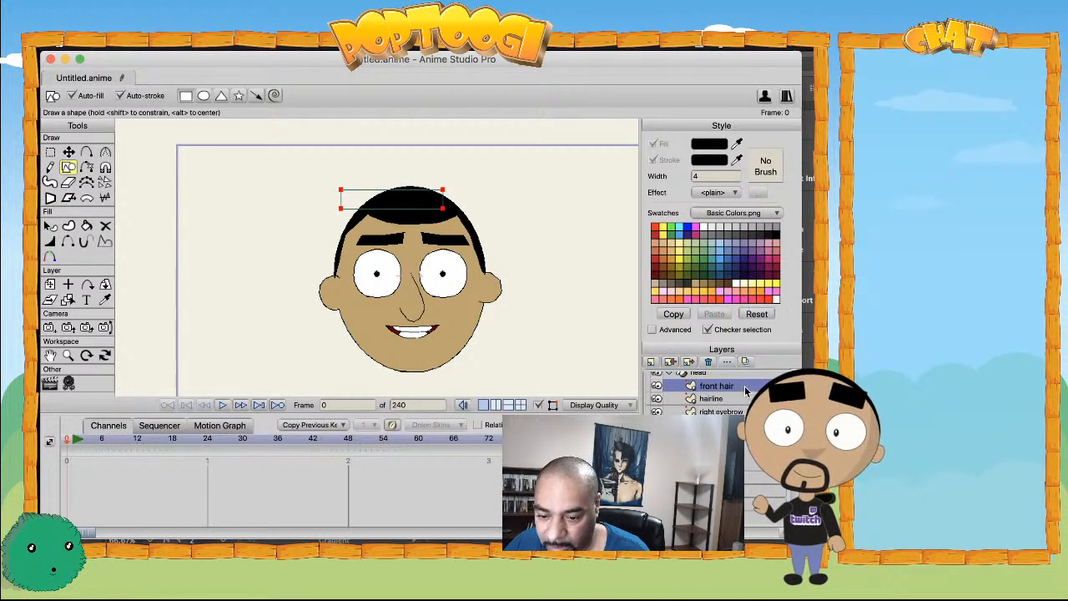
- Set the front hair layer's masking to "+ Add to mask" so its rectangle extends beyond the head outline
{"action": "left_click", "coordinate": [737, 104]}
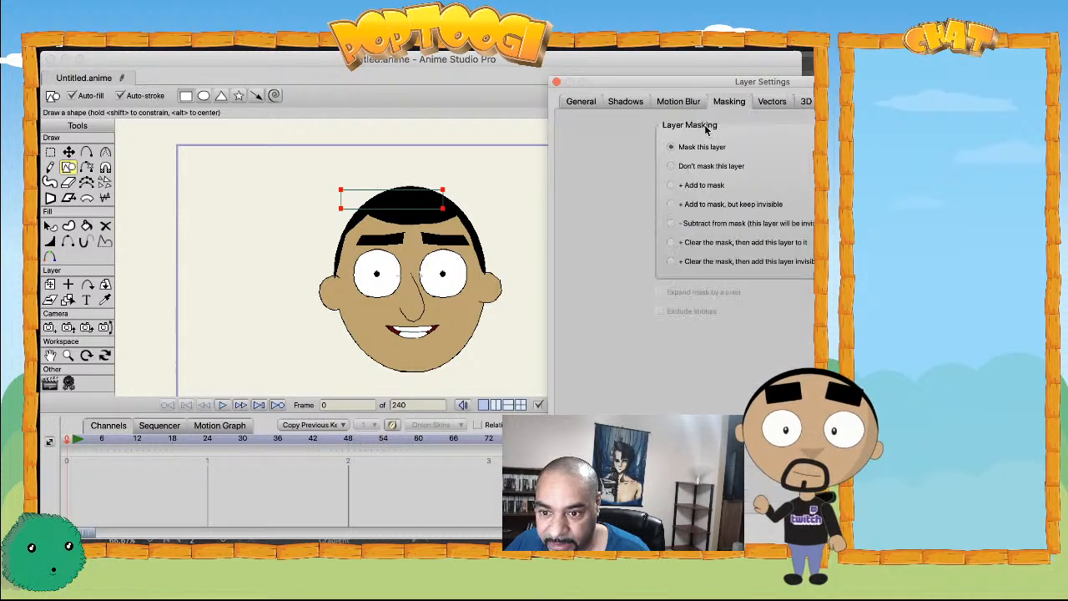
{"action": "left_click", "coordinate": [673, 185]}
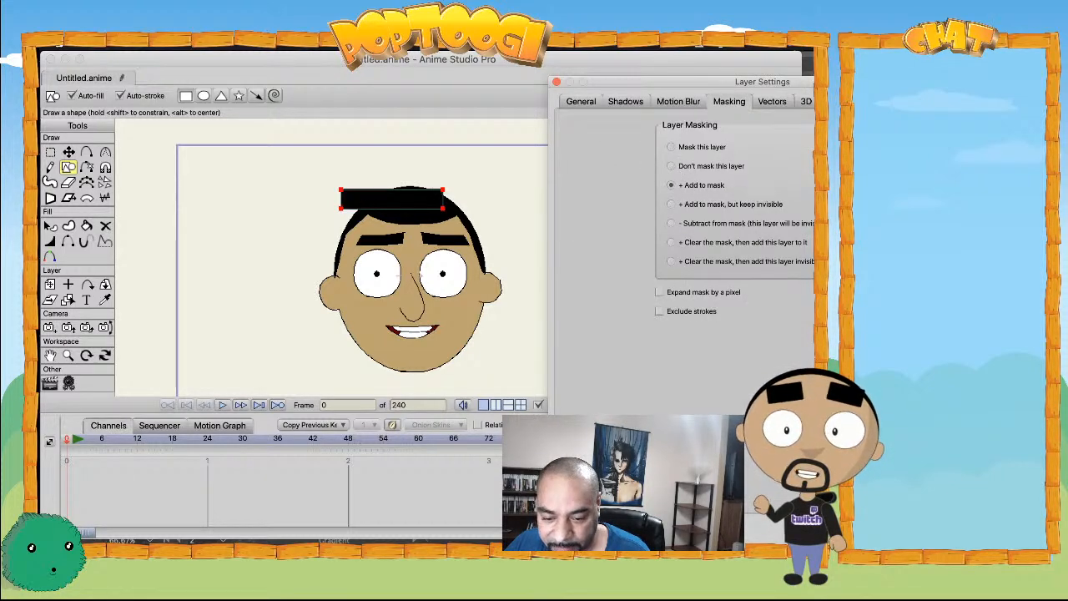
{"action": "key", "text": "Return"}
- Stretch the hair rectangle's lower right corner to the temple at about X 0.5133, Y 0.3136 and raise its upper right corner above the head
{"action": "key", "text": "t"}
{"action": "mouse_move", "coordinate": [443, 207]}
{"action": "left_mouse_down"}
{"action": "mouse_move", "coordinate": [480, 215]}
{"action": "mouse_move", "coordinate": [446, 191]}
{"action": "left_mouse_up"}
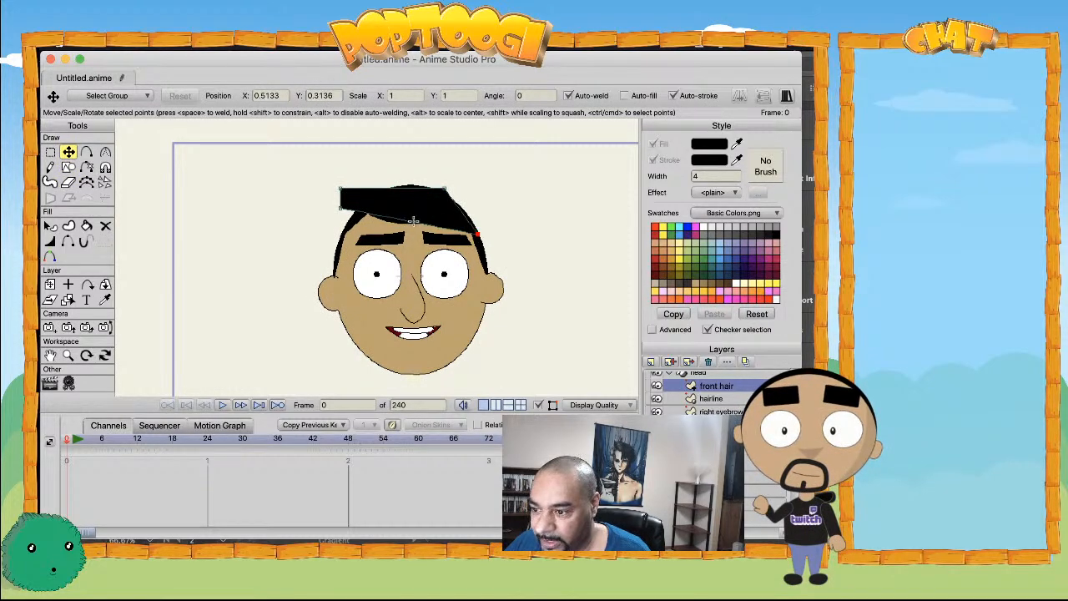
{"action": "key", "text": "a"}
{"action": "left_click", "coordinate": [427, 192]}
{"action": "key", "text": "t"}
{"action": "left_click_drag", "start_coordinate": [428, 192], "coordinate": [489, 164]}
{"action": "left_click", "coordinate": [354, 207]}
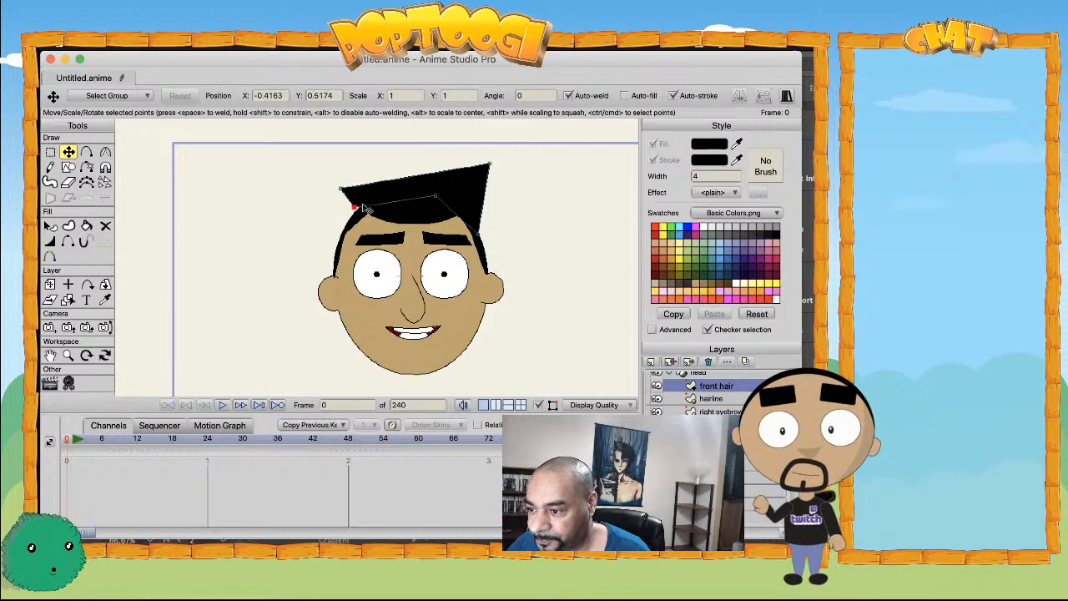
- Add points along the hair's lower edge and bring its lower left corner down to the temple at about X -0.4736, Y 0.3814
{"action": "key", "text": "a"}
{"action": "left_click_drag", "start_coordinate": [393, 202], "coordinate": [382, 212]}
{"action": "key", "text": "t"}
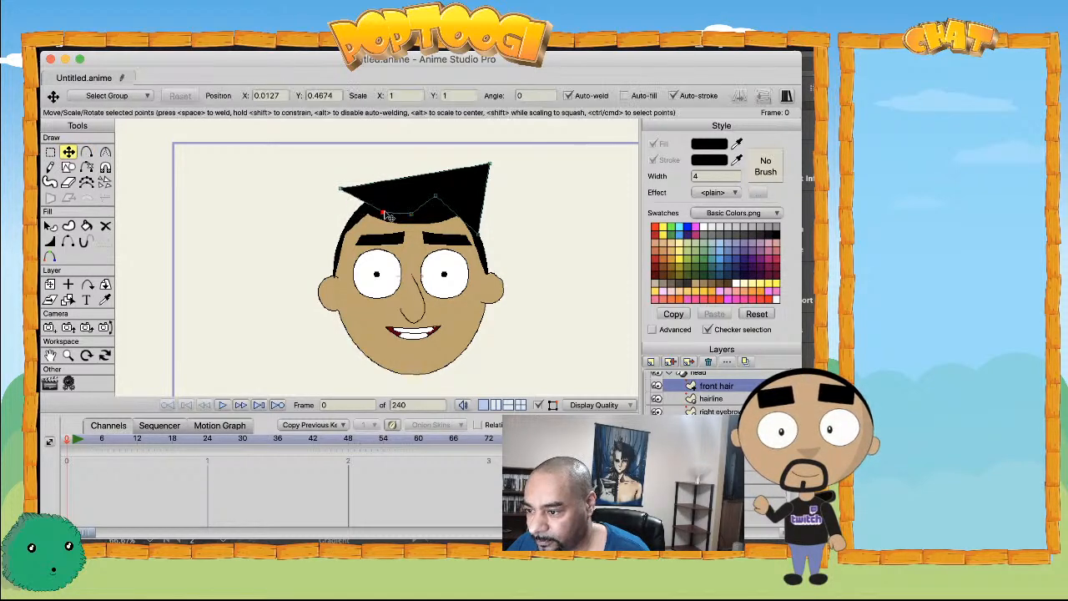
{"action": "key", "text": "a"}
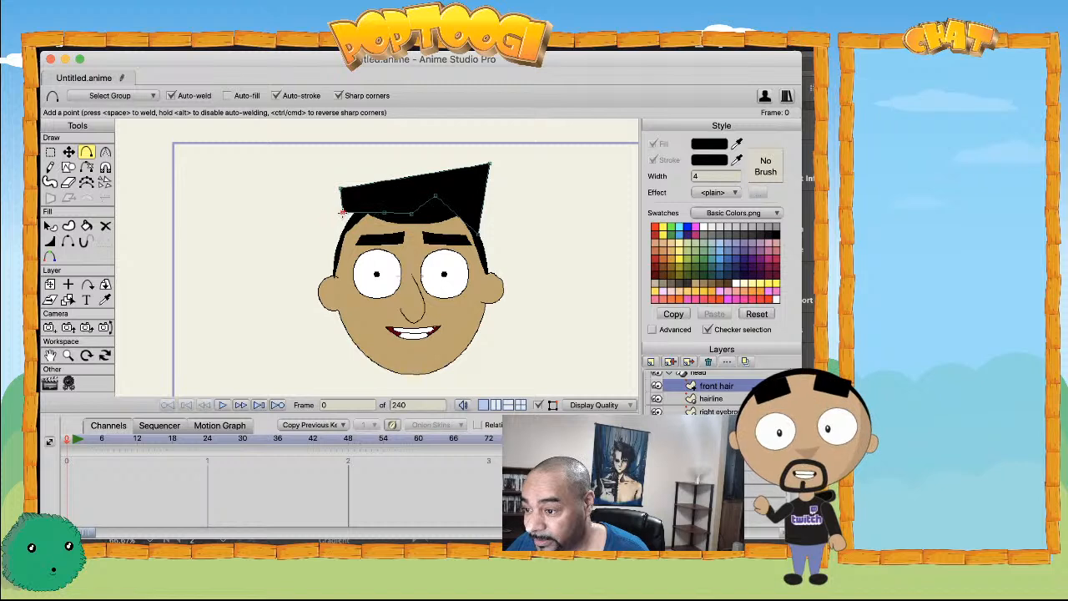
{"action": "left_click_drag", "start_coordinate": [348, 206], "coordinate": [344, 220]}
{"action": "left_click", "coordinate": [482, 199]}
{"action": "key", "text": "t"}
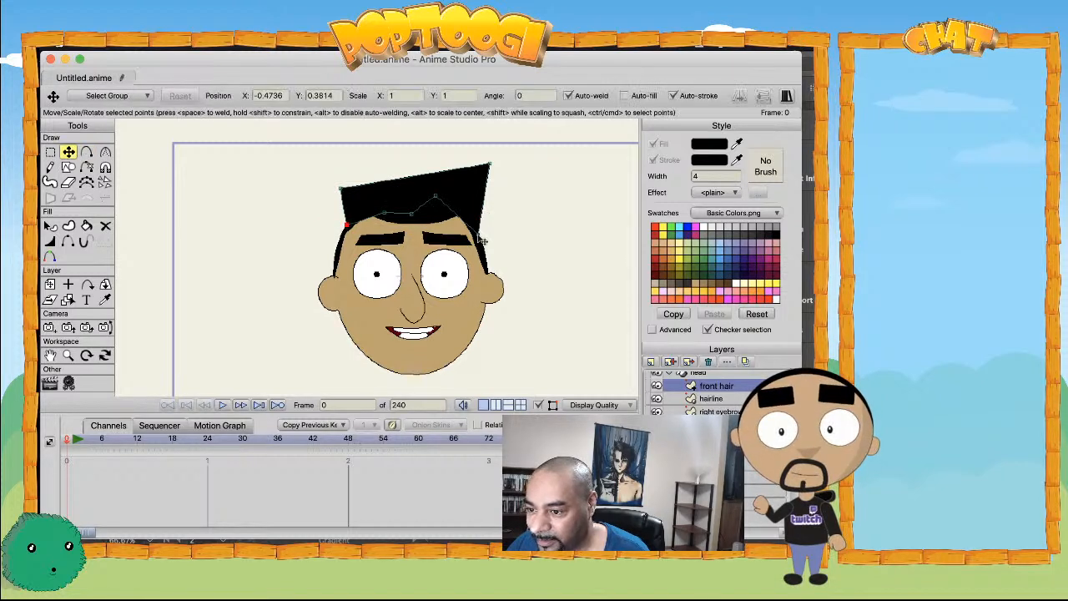
- Level the hair's top into a block with added edge points and raise the left fringe point to about X -0.1739, Y 0.5835
{"action": "mouse_move", "coordinate": [491, 177]}
{"action": "left_mouse_down"}
{"action": "mouse_move", "coordinate": [490, 213]}
{"action": "mouse_move", "coordinate": [480, 169]}
{"action": "left_mouse_up"}
{"action": "key", "text": "a"}
{"action": "left_click_drag", "start_coordinate": [403, 178], "coordinate": [385, 168]}
{"action": "left_click_drag", "start_coordinate": [341, 188], "coordinate": [338, 179]}
{"action": "key", "text": "t"}
{"action": "left_click_drag", "start_coordinate": [348, 226], "coordinate": [385, 198]}
{"action": "key", "text": "a"}
{"action": "key", "text": "t"}
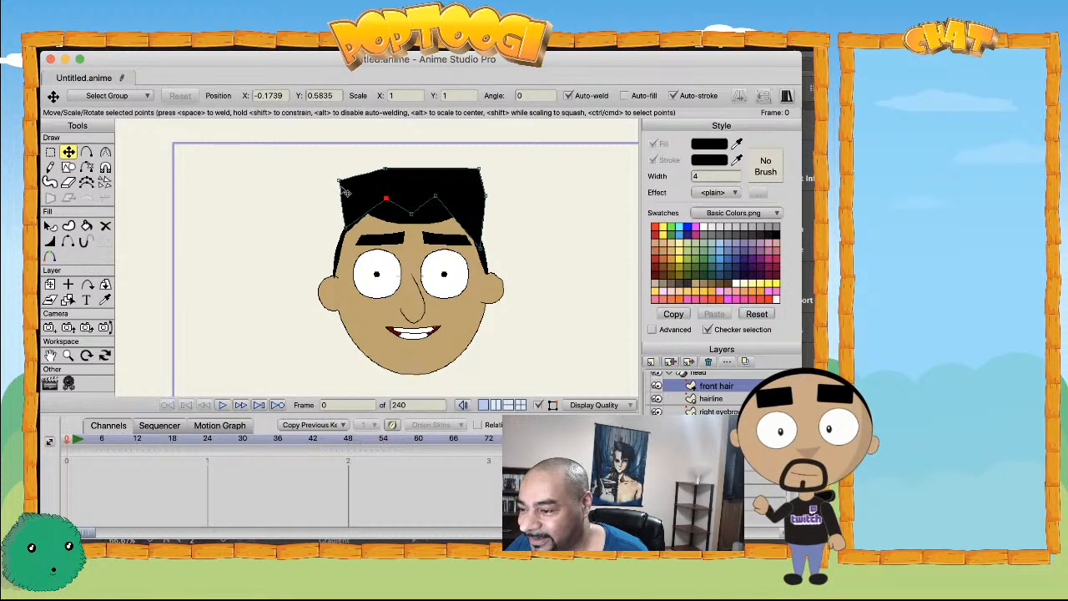
{"action": "left_click", "coordinate": [342, 182]}
- Add points pulled outward along the hair's top and sides to form spikes, rounding the lowest right one to a curvature of about 0.3525
{"action": "key", "text": "a"}
{"action": "left_click_drag", "start_coordinate": [335, 207], "coordinate": [500, 212]}
{"action": "left_click_drag", "start_coordinate": [488, 170], "coordinate": [397, 177]}
{"action": "key", "text": "t"}
{"action": "key", "text": "a"}
{"action": "left_click", "coordinate": [371, 176]}
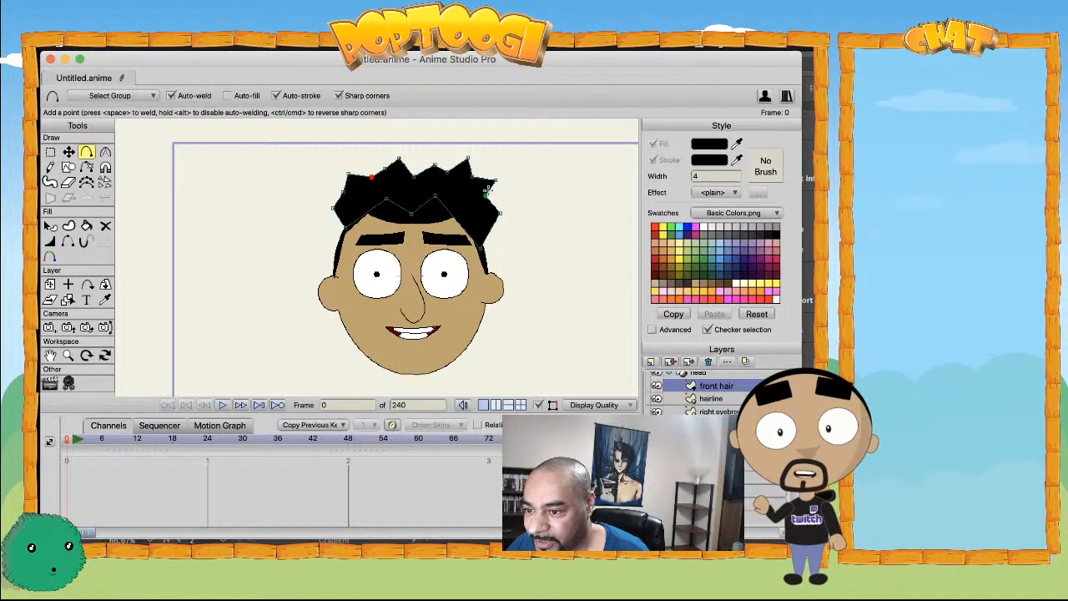
{"action": "key", "text": "c"}
{"action": "left_click", "coordinate": [499, 214]}
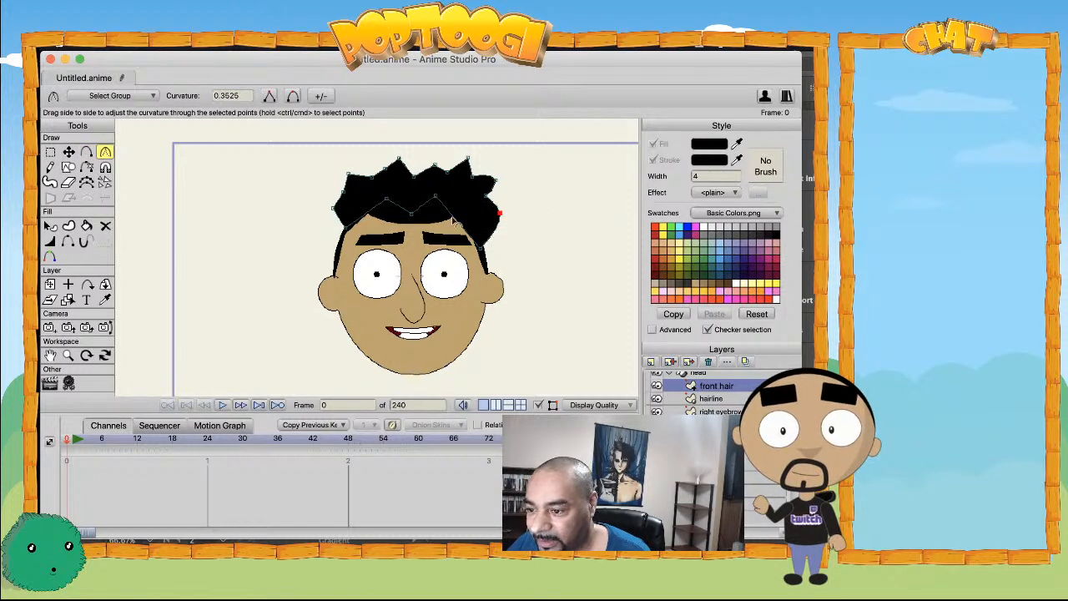
- Fit the hair's lower edge to the hairline, placing the right fringe point at about X 0.3081, Y 0.5115 and the left temple at X -0.4956, Y 0.3429
{"action": "key", "text": "a"}
{"action": "left_click", "coordinate": [463, 216]}
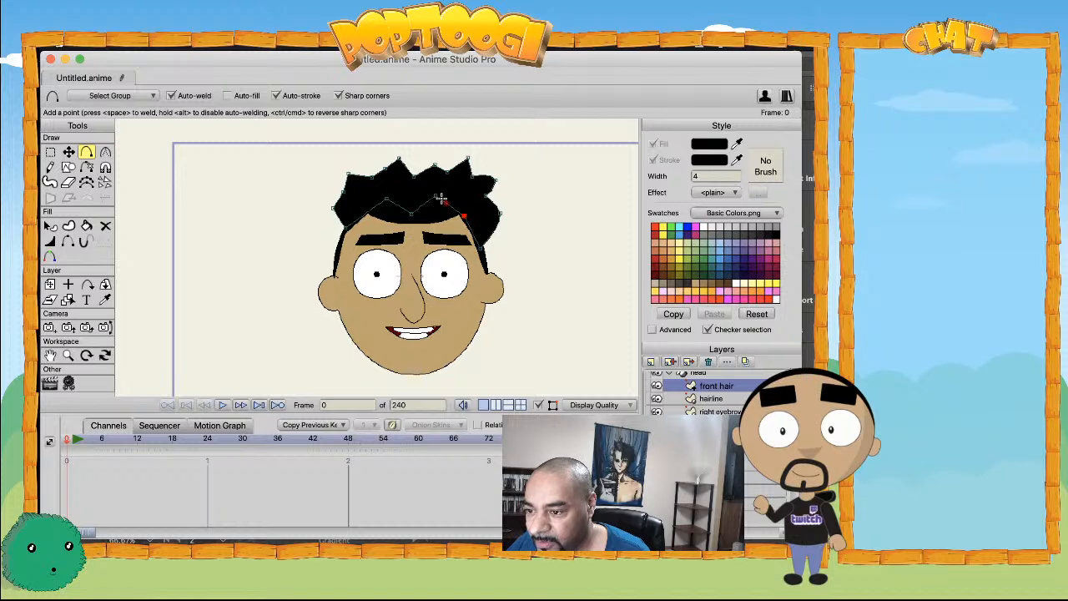
{"action": "key", "text": "t"}
{"action": "left_click_drag", "start_coordinate": [462, 215], "coordinate": [450, 208]}
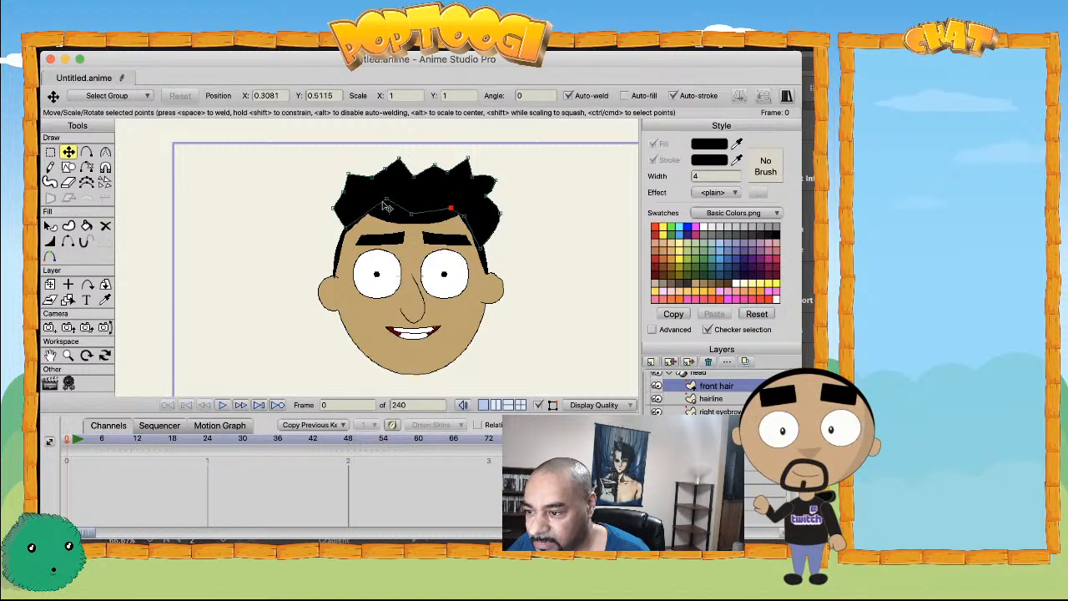
{"action": "left_click_drag", "start_coordinate": [373, 212], "coordinate": [368, 206]}
{"action": "left_click", "coordinate": [332, 208]}
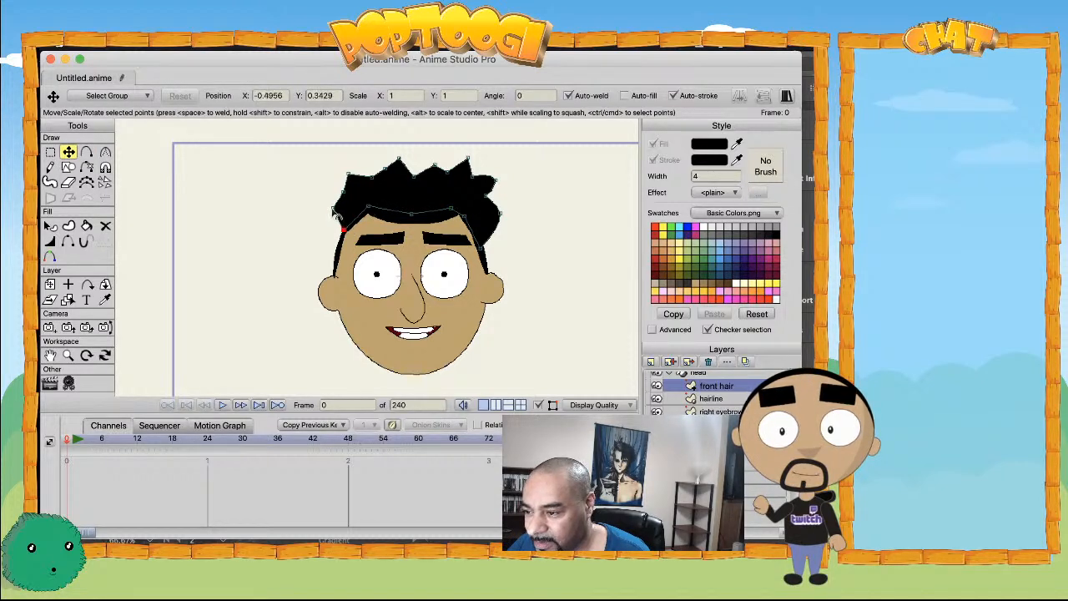
- Round the spike tips along the top of the hair, giving the middle one a curvature of about 0.1467
{"action": "key", "text": "c"}
{"action": "left_click_drag", "start_coordinate": [349, 173], "coordinate": [597, 171]}
{"action": "left_click_drag", "start_coordinate": [400, 159], "coordinate": [597, 156]}
{"action": "left_click_drag", "start_coordinate": [468, 158], "coordinate": [654, 202]}
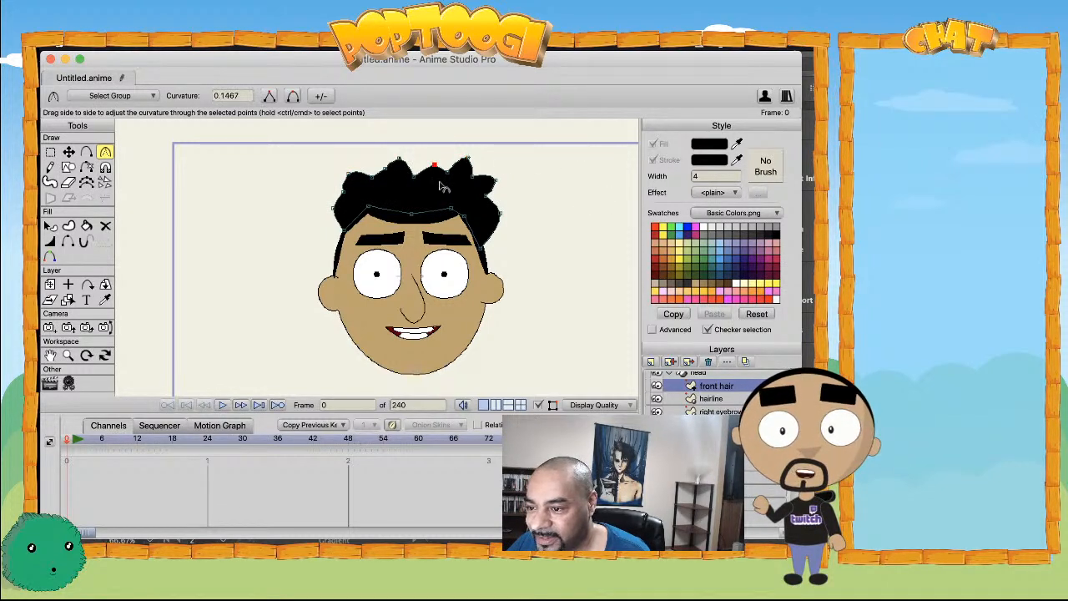
- Pull the right-side hair spikes inward and place the left notch point at about X -0.5044, Y 0.6084
{"action": "key", "text": "t"}
{"action": "left_click_drag", "start_coordinate": [467, 158], "coordinate": [458, 169]}
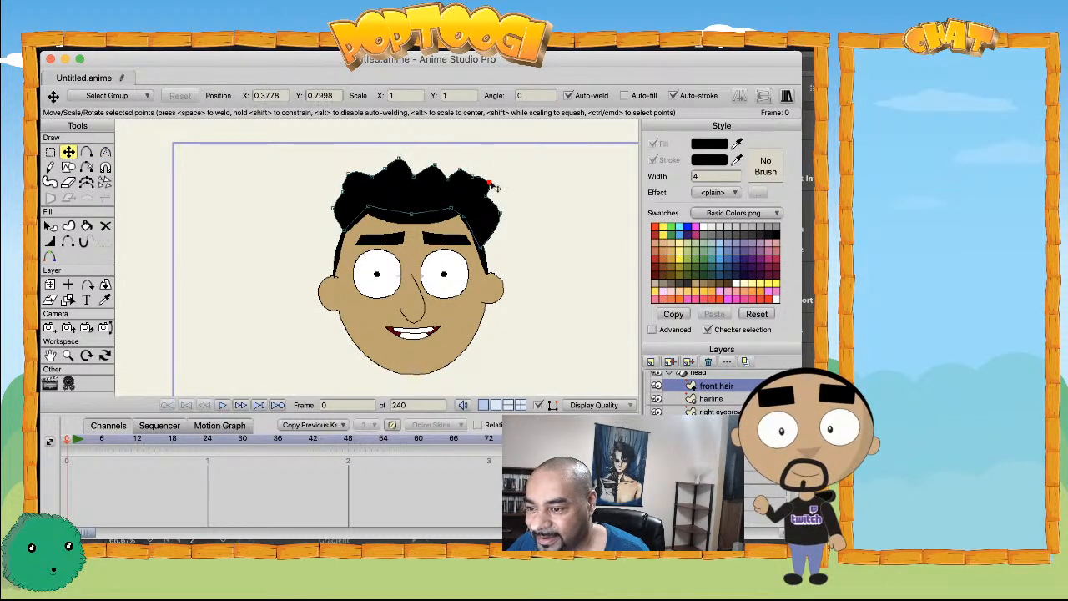
{"action": "left_click_drag", "start_coordinate": [498, 215], "coordinate": [501, 225]}
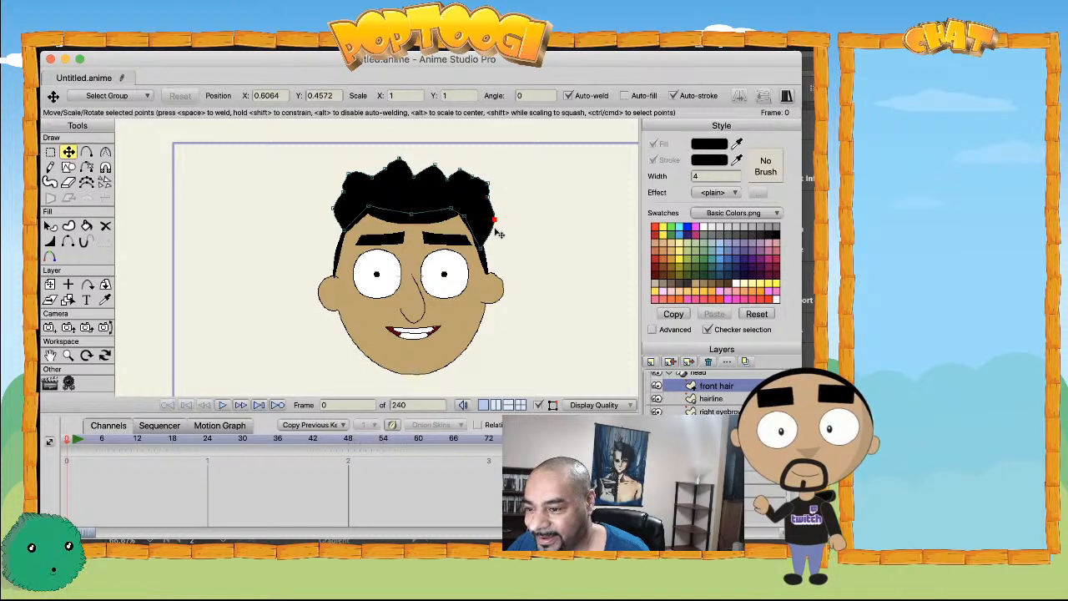
{"action": "left_click", "coordinate": [345, 195]}
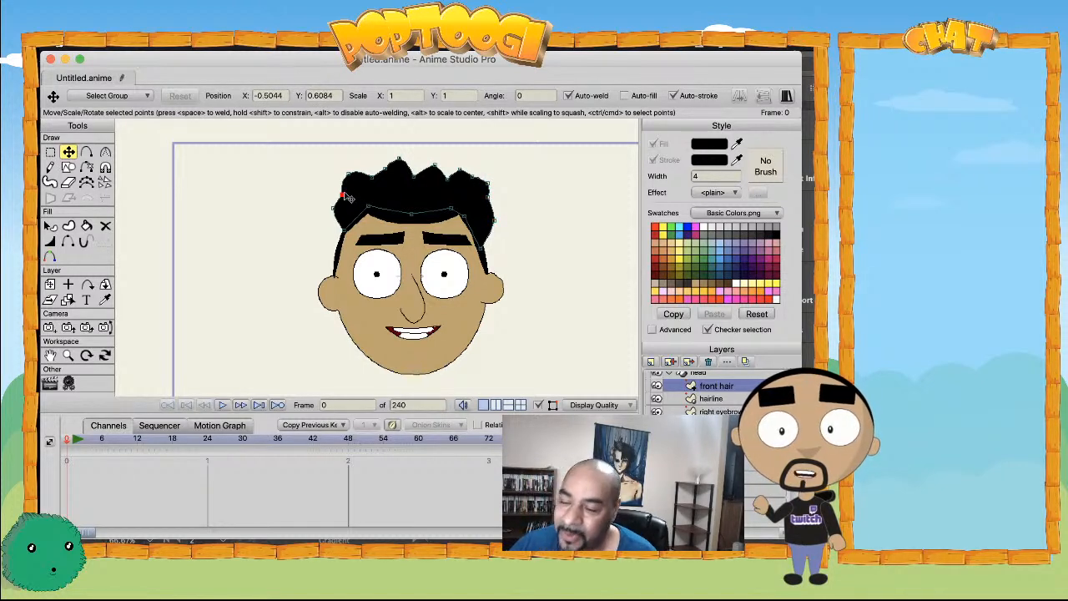
{"action": "left_click", "coordinate": [715, 399]}
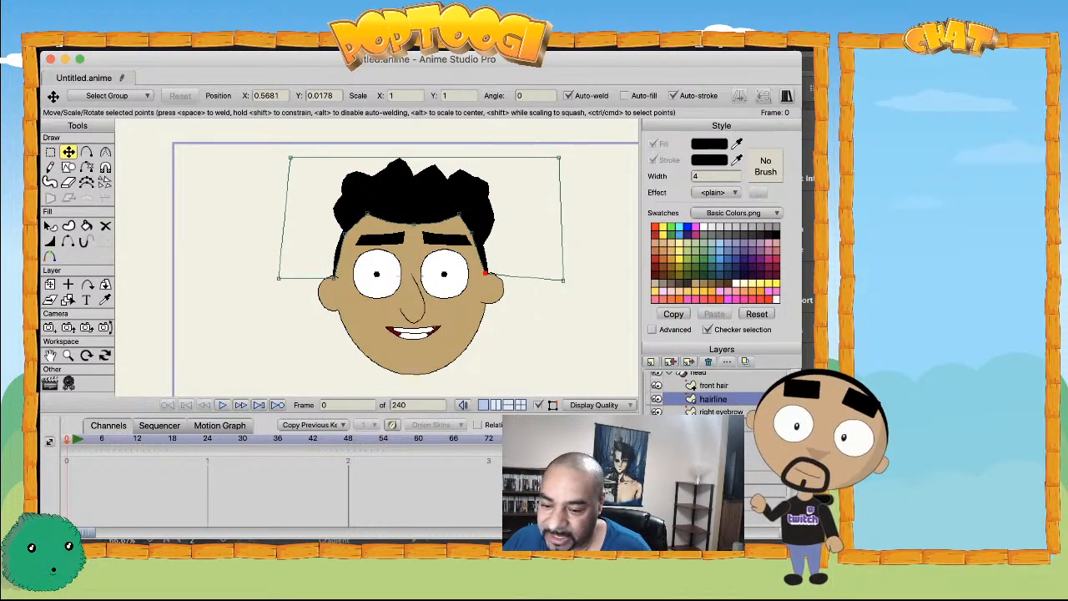
{"action": "left_click", "coordinate": [714, 503]}
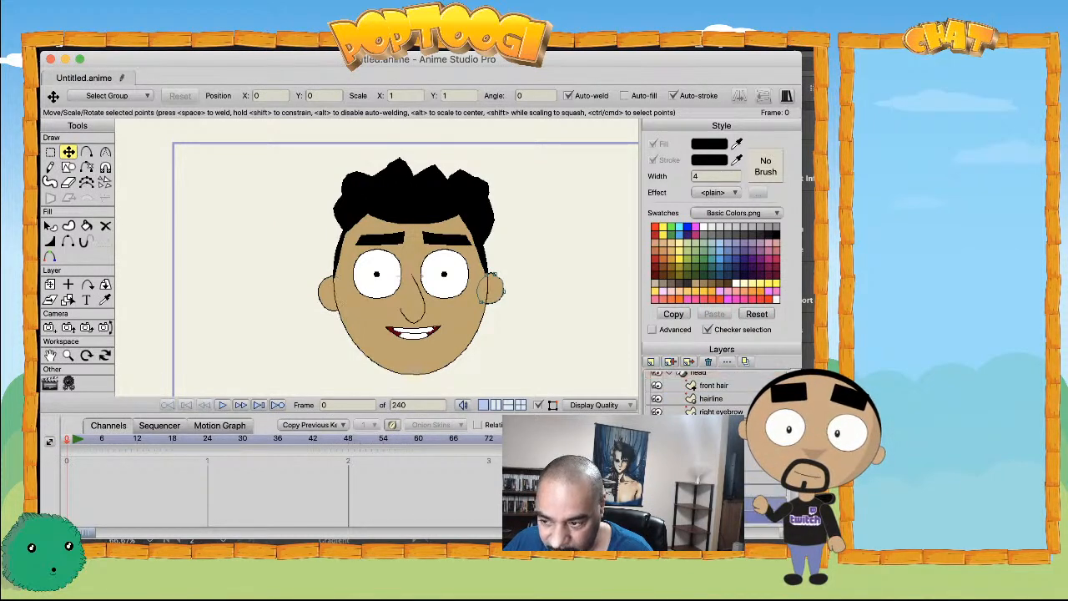
{"action": "scroll", "coordinate": [384, 278], "scroll_direction": "down", "scroll_amount": 2}
{"action": "scroll", "coordinate": [302, 324], "scroll_direction": "down", "scroll_amount": 2}
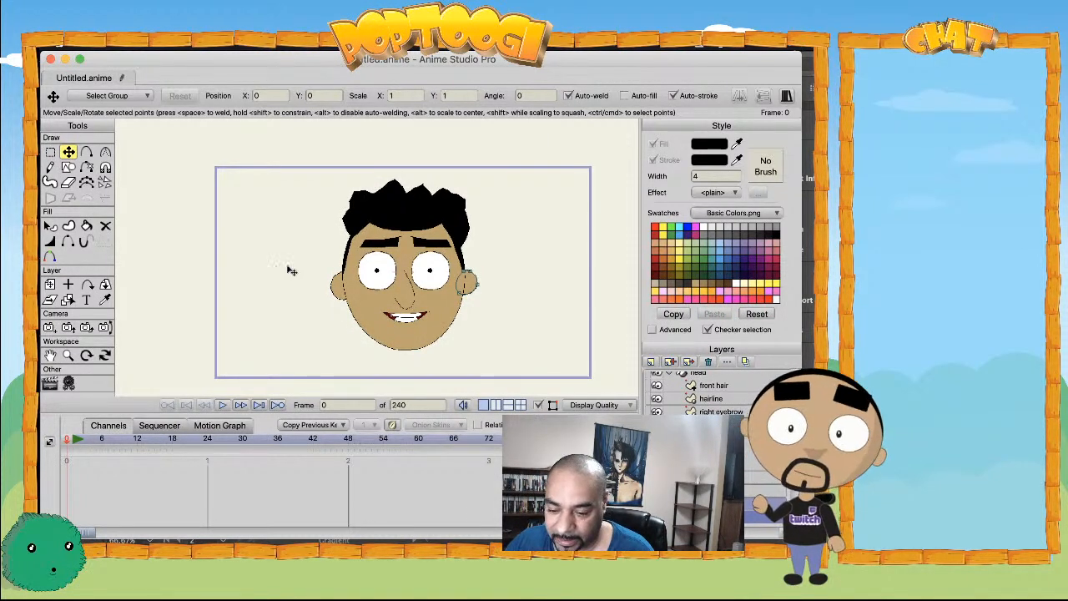
{"action": "scroll", "coordinate": [726, 403], "scroll_direction": "up", "scroll_amount": 1}
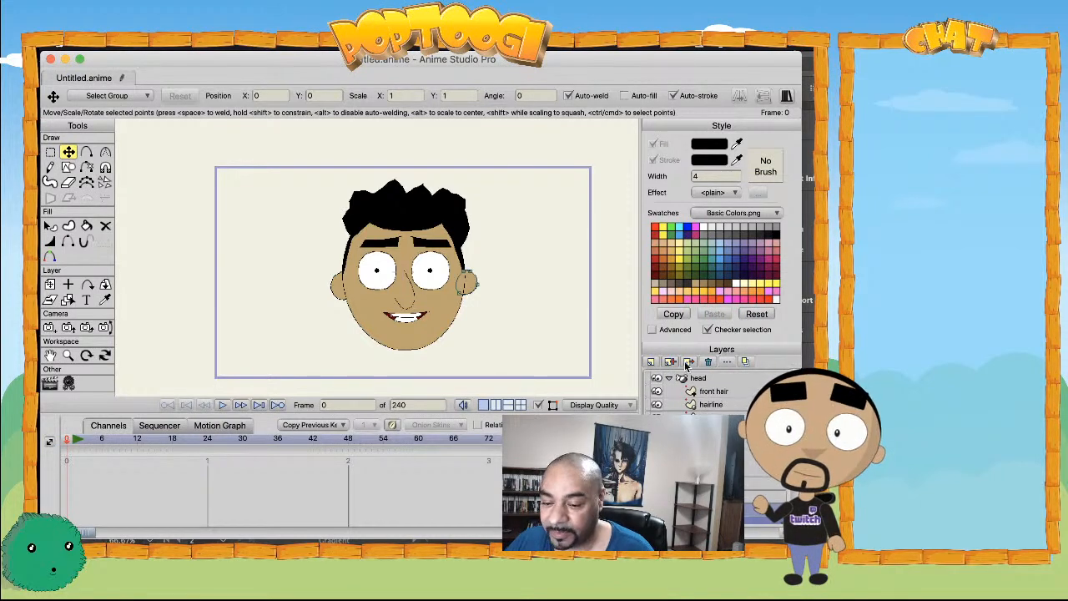
- Draw a vertical bone pointing downward on the head bone layer, in the empty space left of the face
{"action": "left_click", "coordinate": [699, 378]}
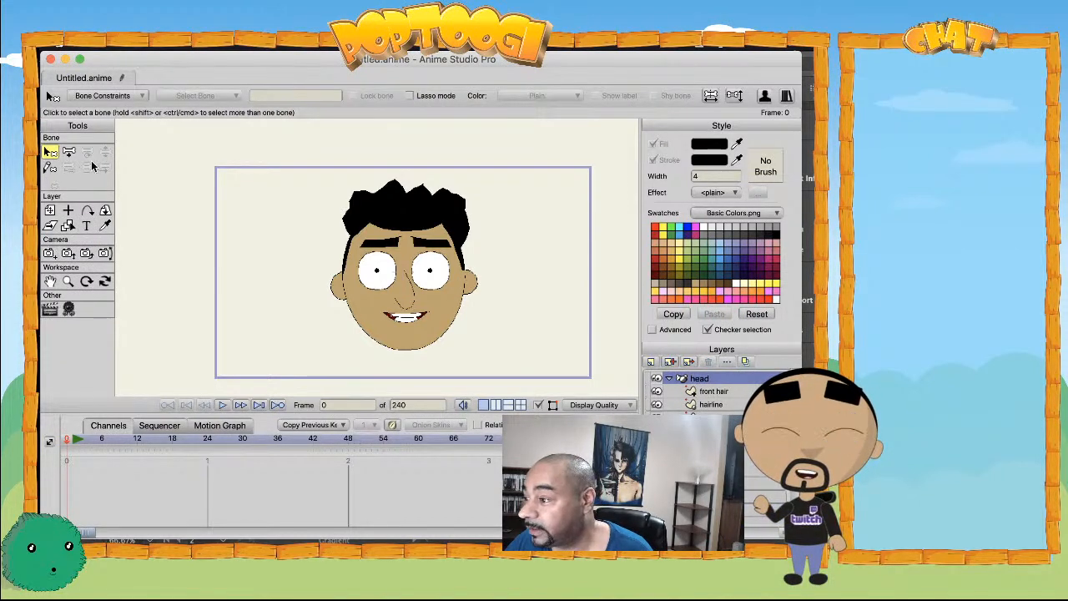
{"action": "key", "text": "a"}
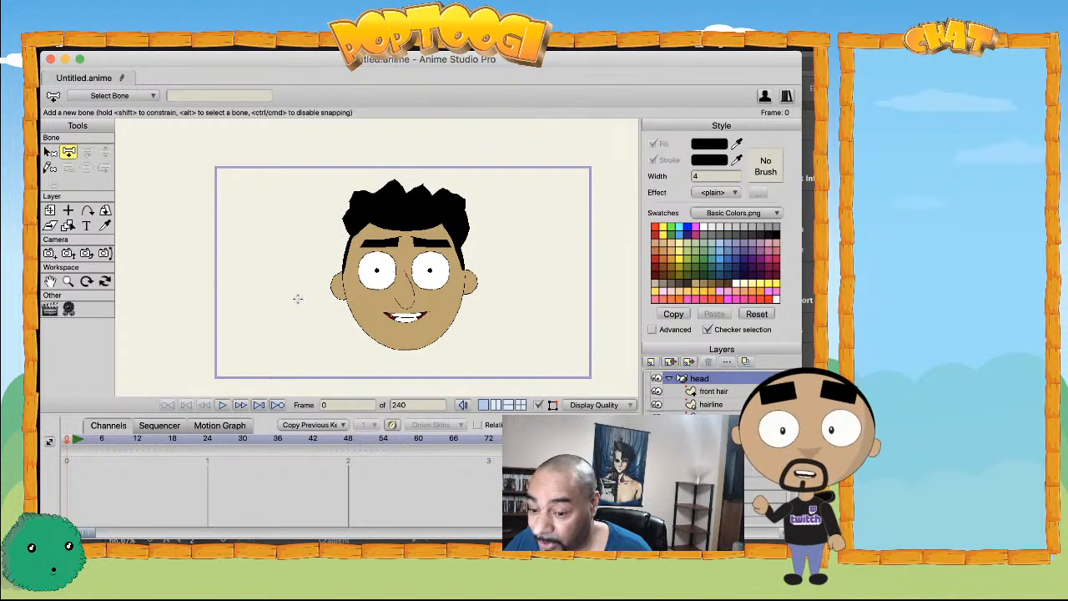
{"action": "left_click_drag", "start_coordinate": [284, 292], "coordinate": [282, 242]}
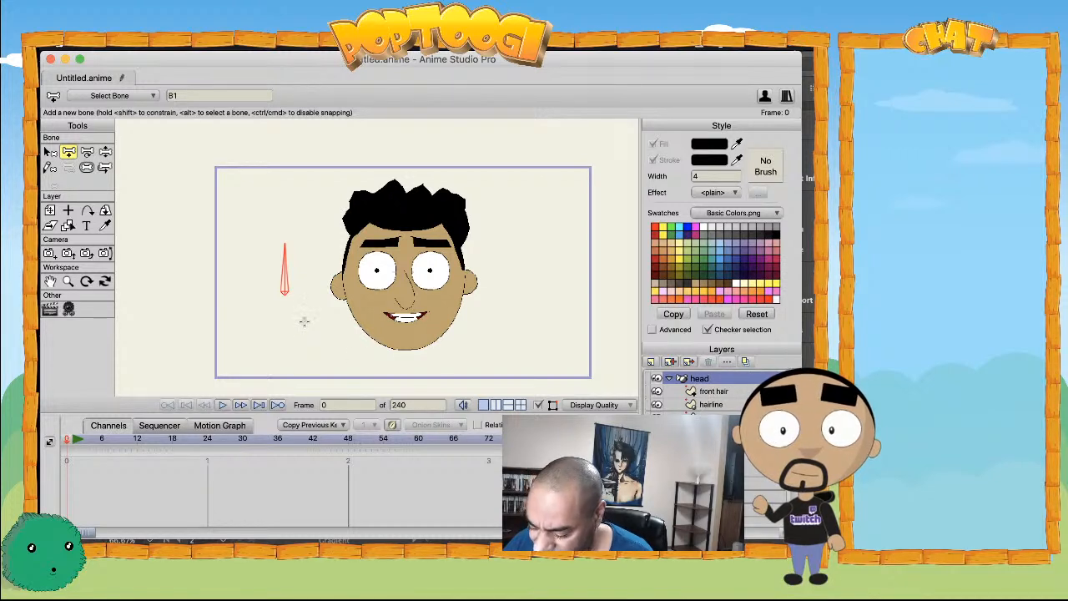
{"action": "key", "text": "super+z"}
{"action": "left_click_drag", "start_coordinate": [291, 251], "coordinate": [292, 308]}
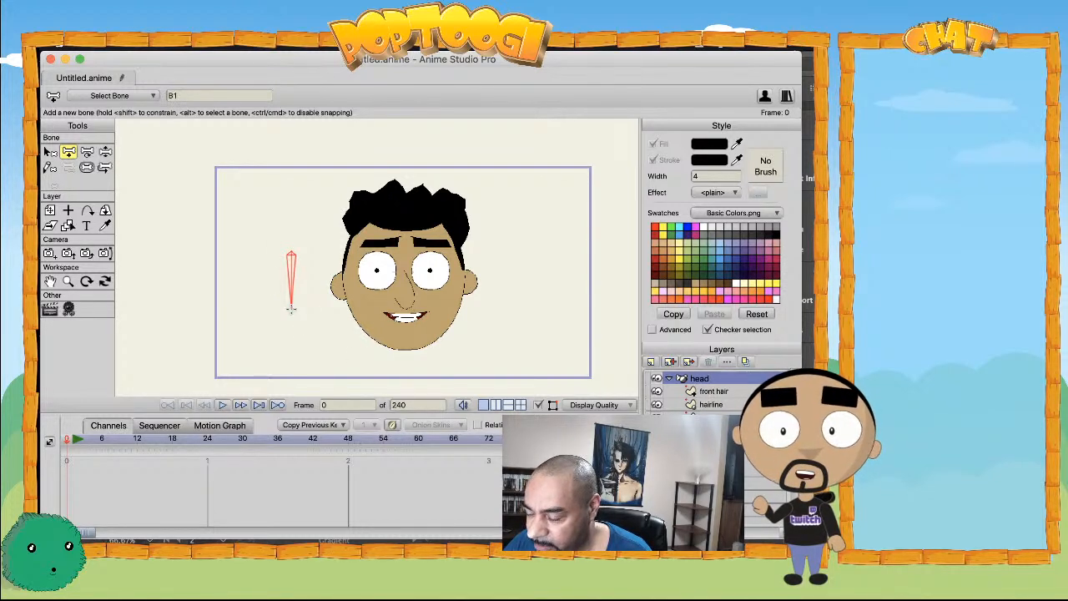
- Name the new bone "head turn" and set its bone strength to 0
{"action": "left_click", "coordinate": [185, 96]}
{"action": "type", "text": "head turn"}
{"action": "key", "text": "Return"}
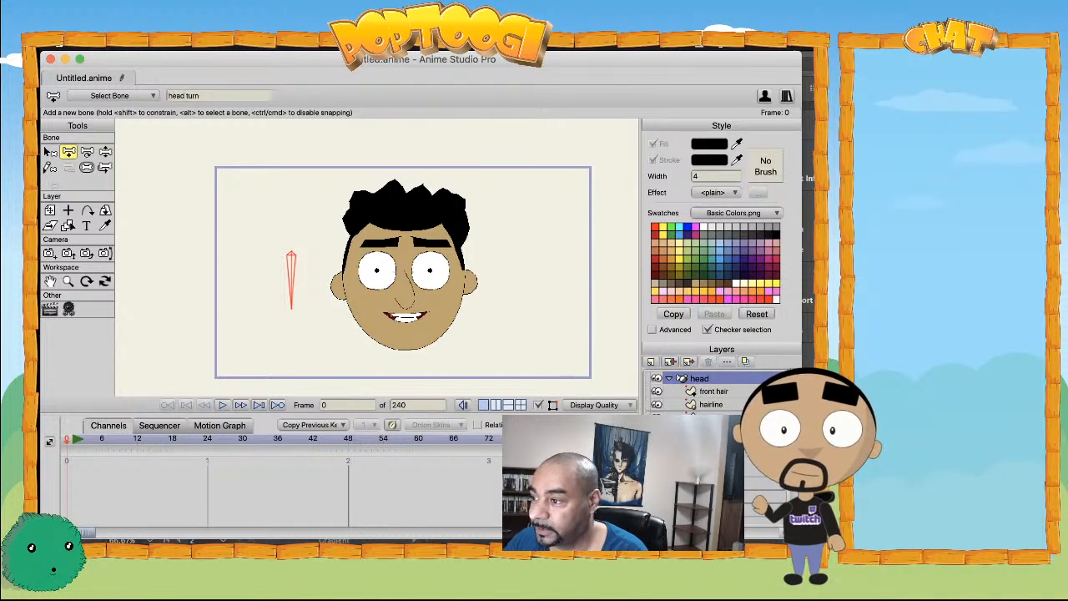
{"action": "left_click", "coordinate": [86, 168]}
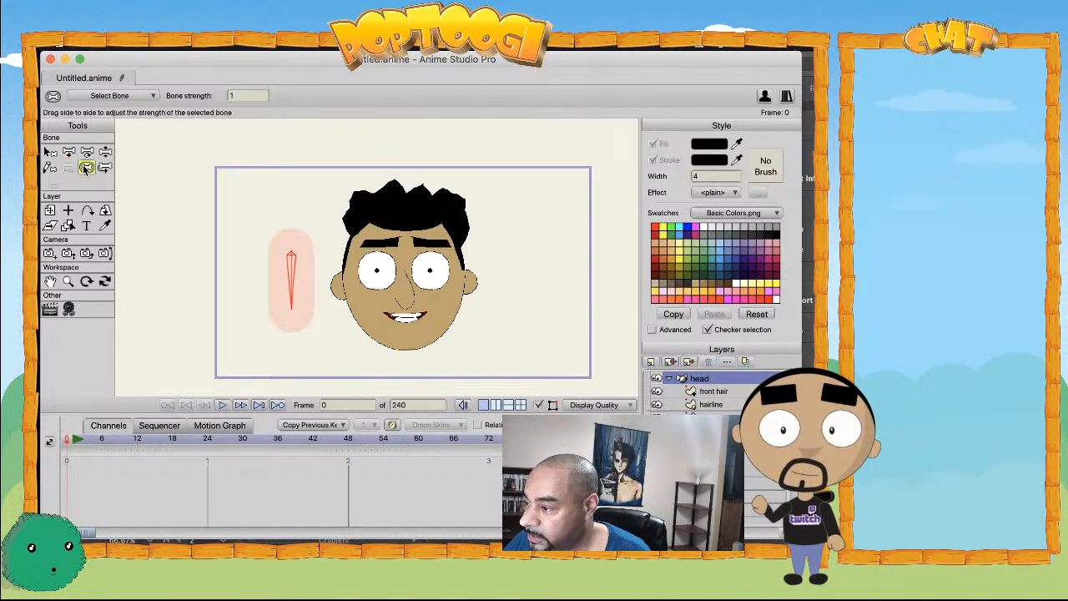
{"action": "left_click_drag", "start_coordinate": [282, 289], "coordinate": [217, 288]}
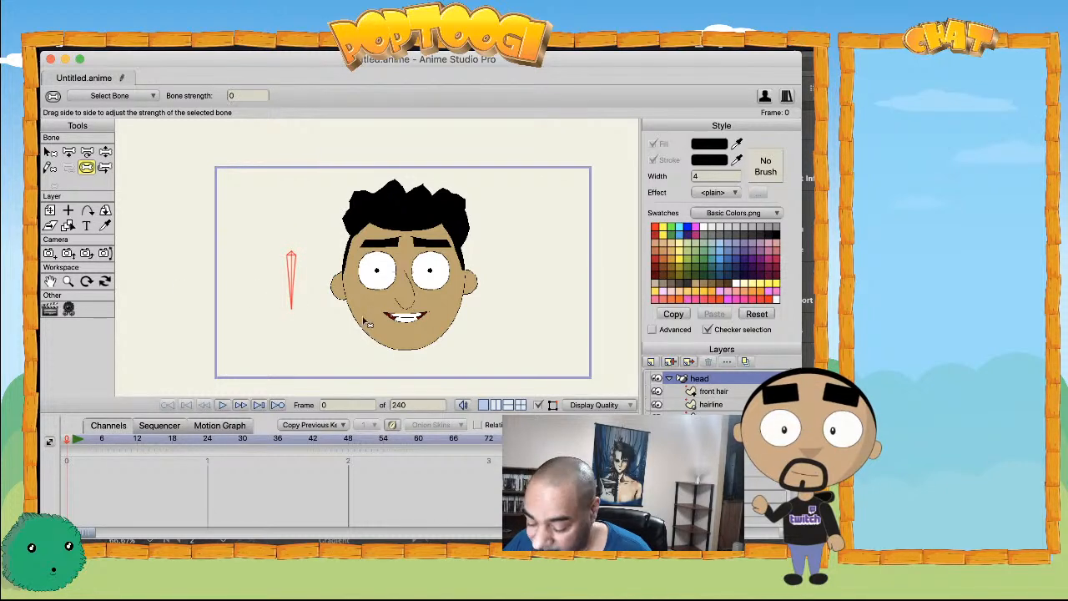
- Show the head turn bone's label and set the bone's color to Purple
{"action": "key", "text": "b"}
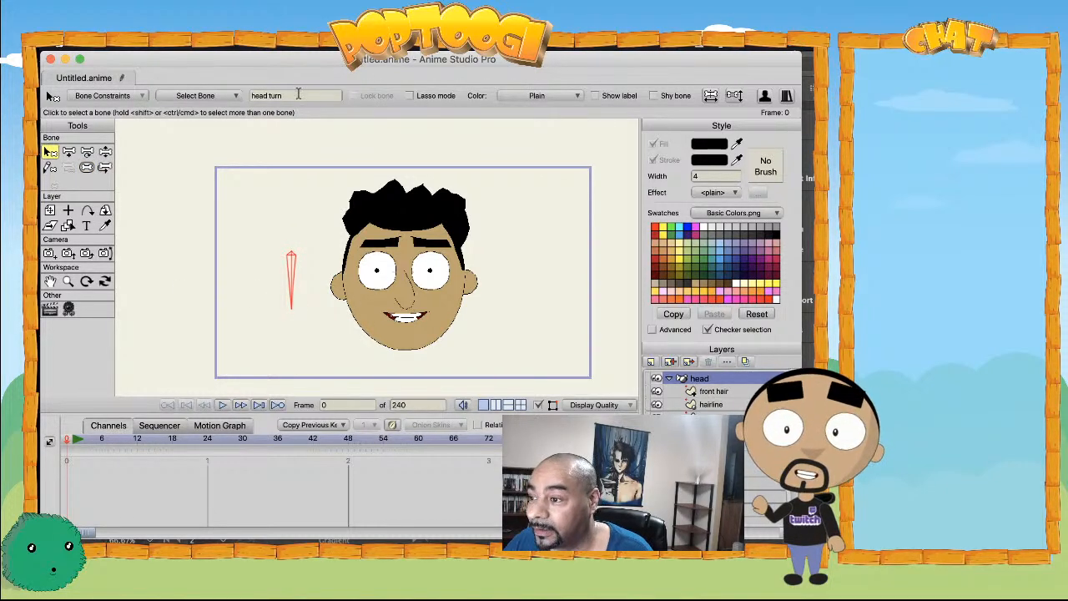
{"action": "left_click", "coordinate": [595, 97]}
{"action": "left_click", "coordinate": [551, 97]}
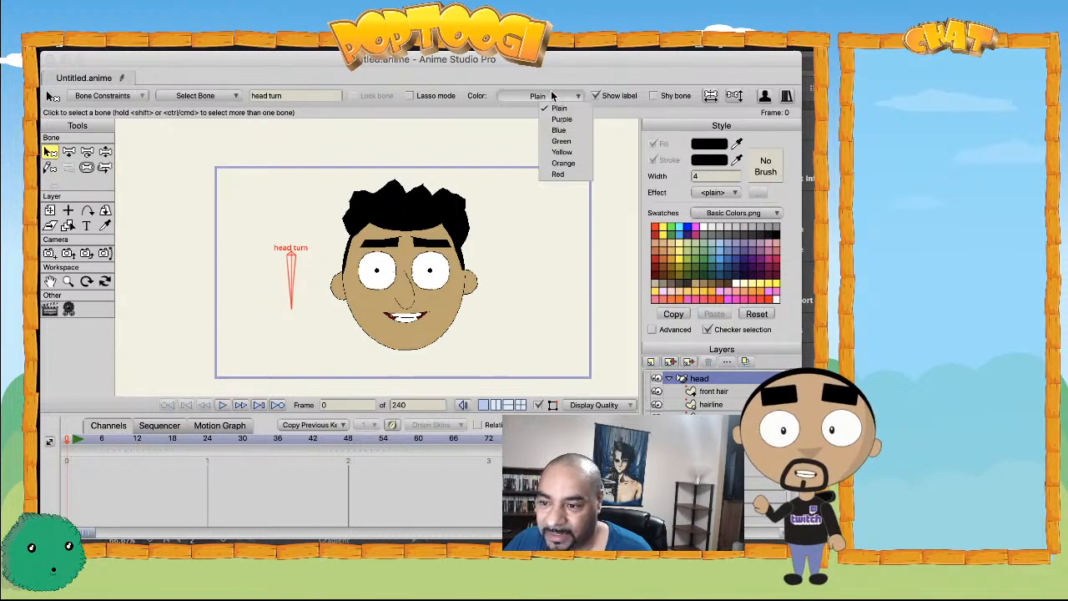
{"action": "left_click", "coordinate": [560, 119]}
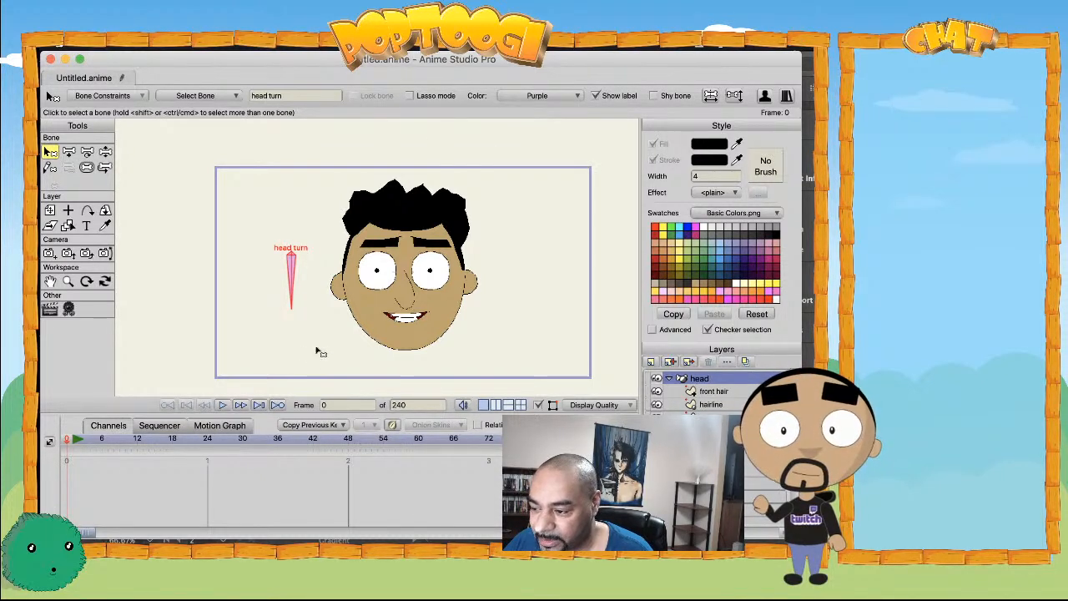
{"action": "left_click", "coordinate": [321, 330]}
{"action": "left_click_drag", "start_coordinate": [325, 336], "coordinate": [339, 303]}
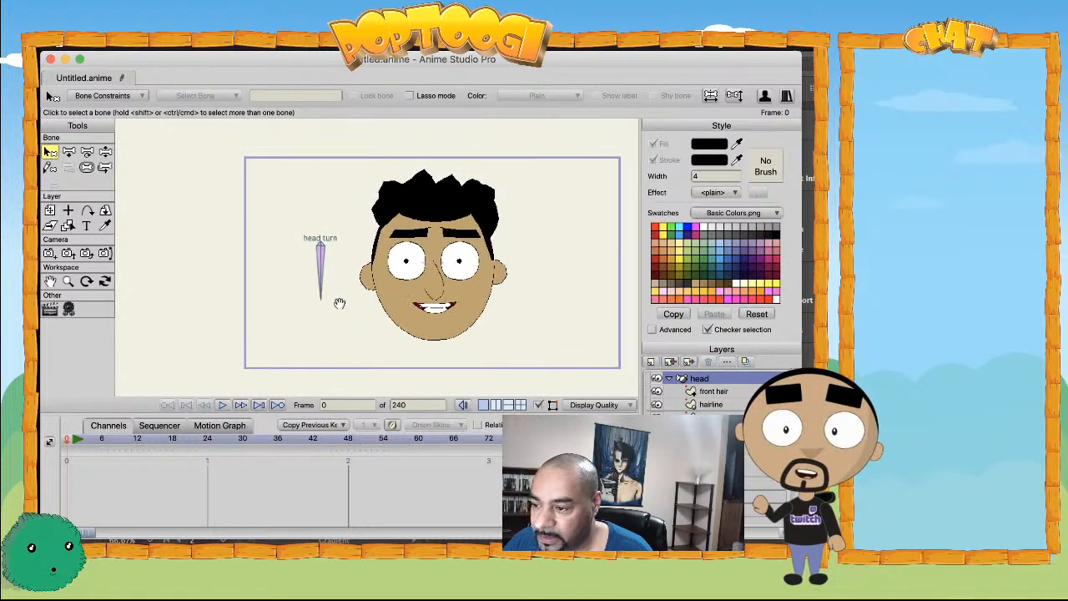
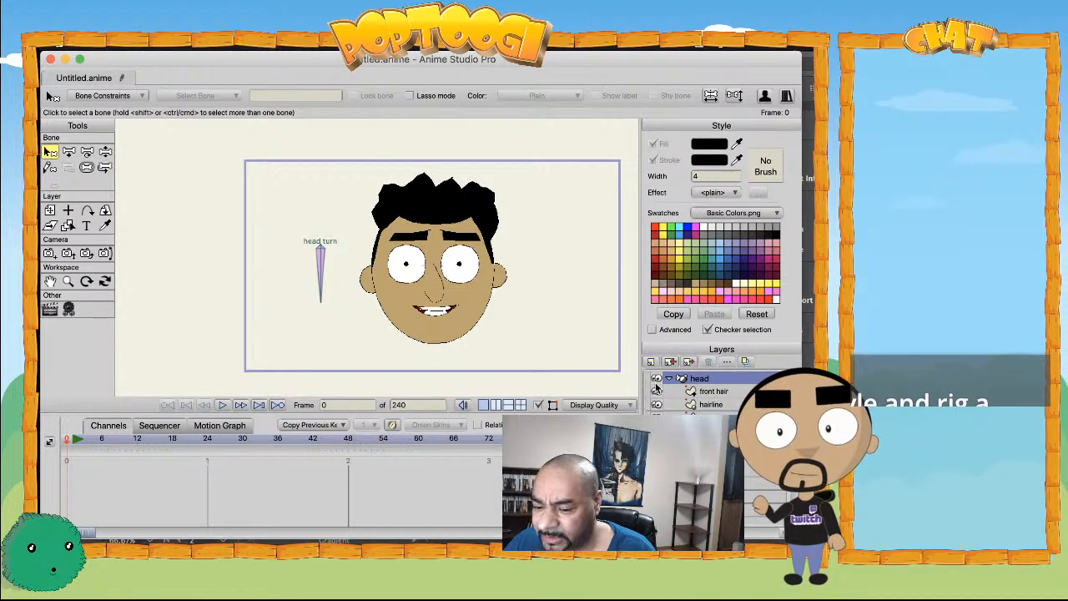
{"action": "scroll", "coordinate": [436, 300], "scroll_direction": "up", "scroll_amount": 2}
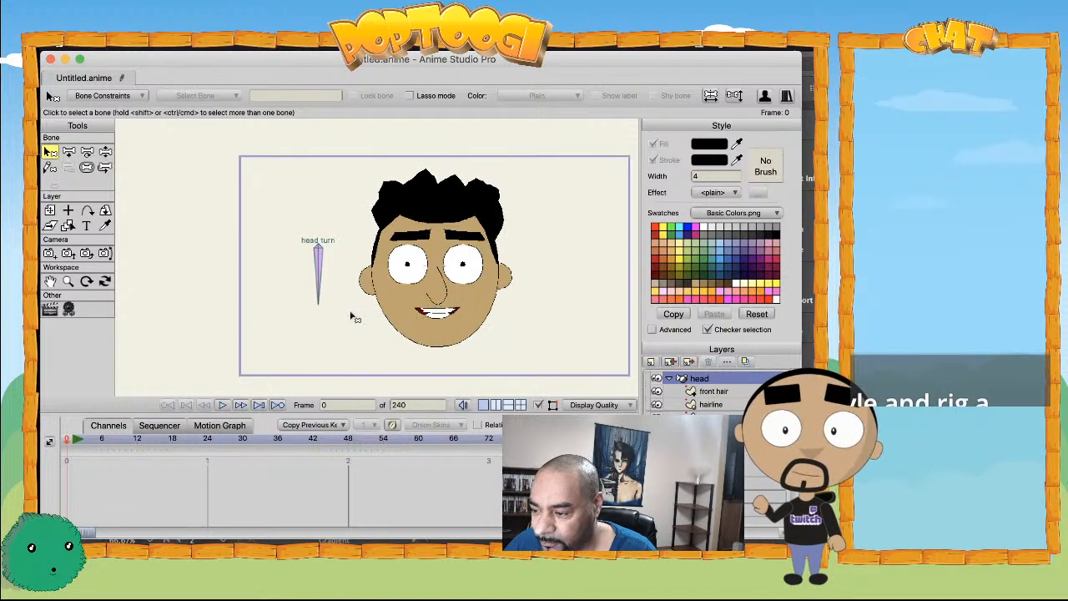
{"action": "scroll", "coordinate": [386, 337], "scroll_direction": "down", "scroll_amount": 2}
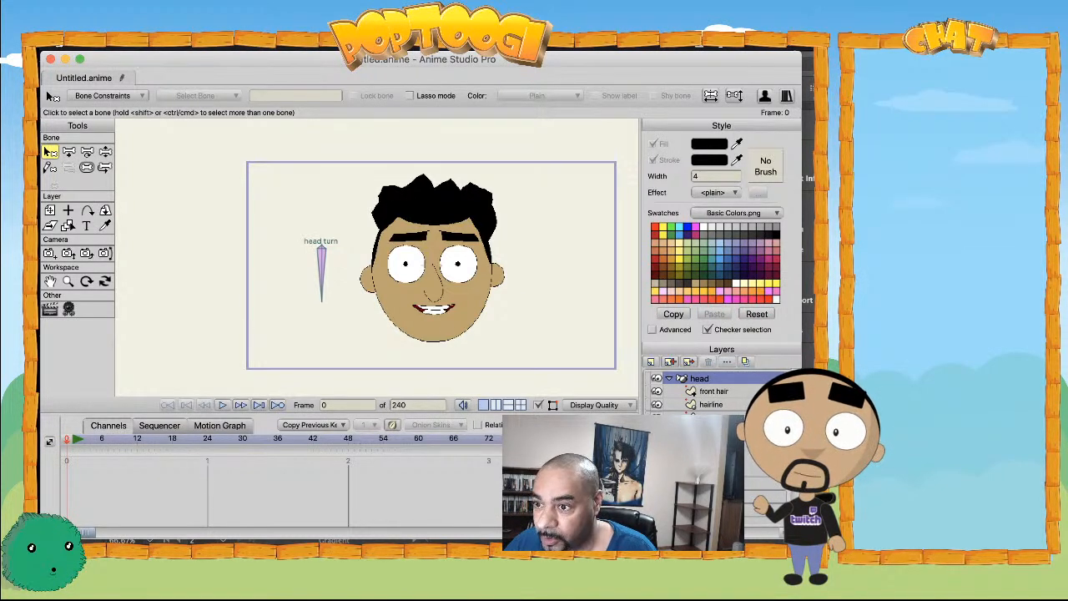
- Bring up the Actions window and create a new action named "head turn" for the head bone layer
{"action": "left_click", "coordinate": [472, 42]}
{"action": "left_click", "coordinate": [487, 189]}
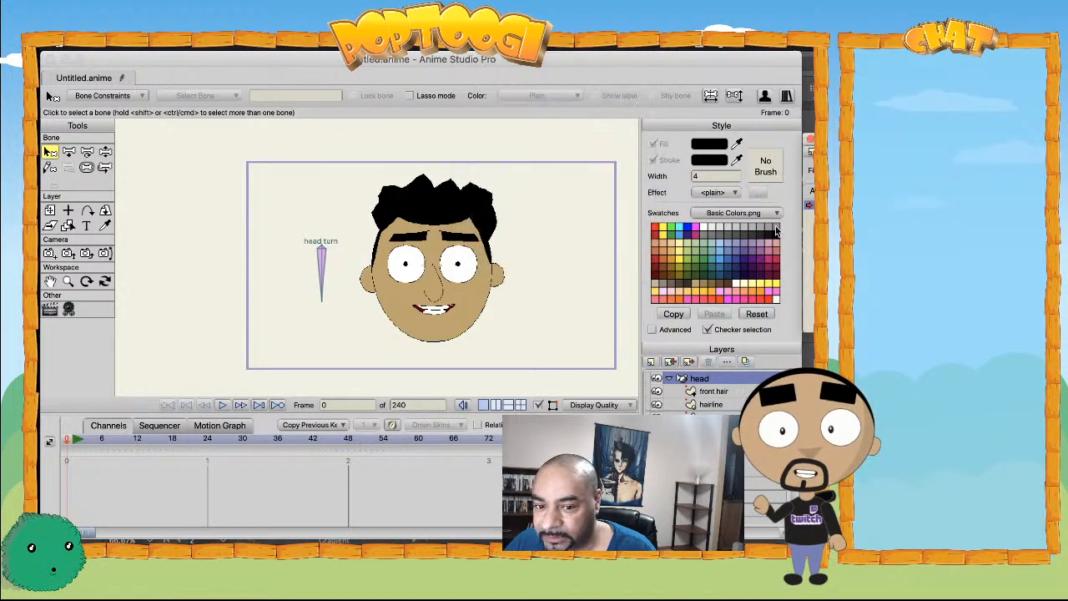
{"action": "left_click_drag", "start_coordinate": [874, 138], "coordinate": [555, 132]}
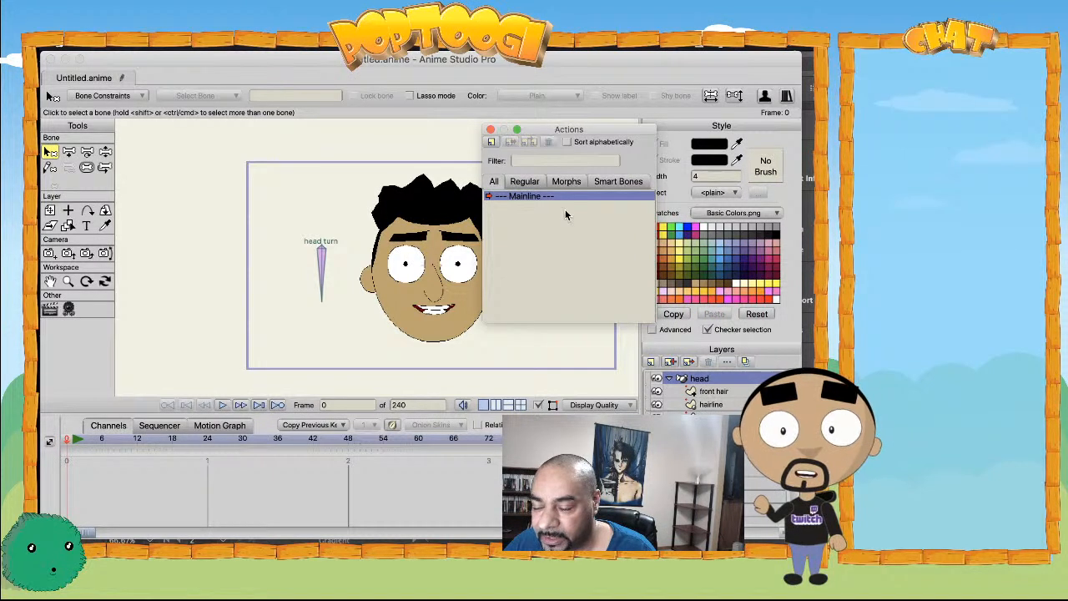
{"action": "left_click", "coordinate": [491, 143]}
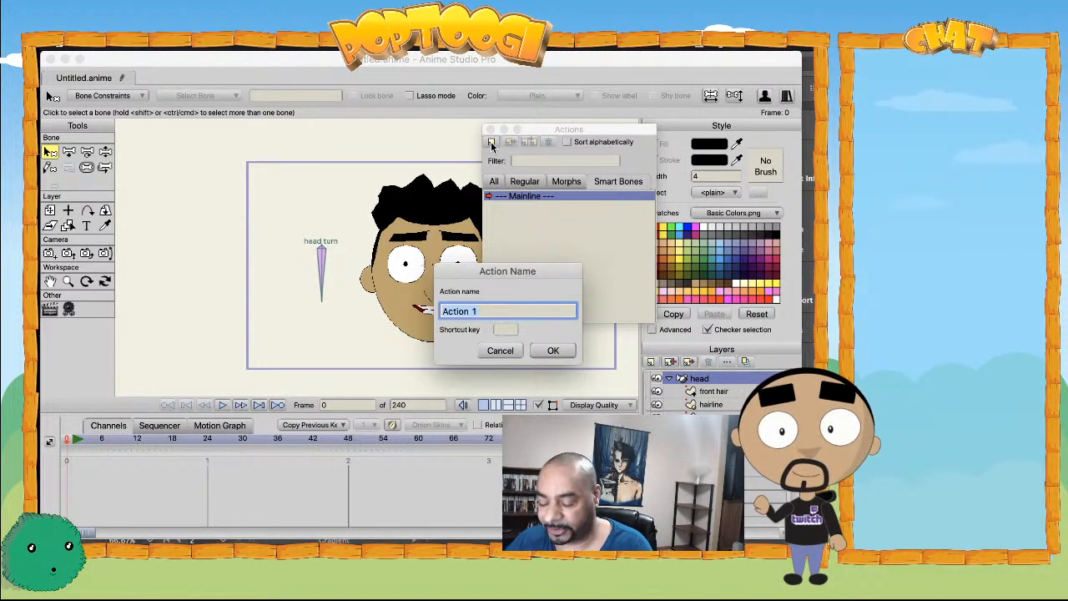
{"action": "type", "text": "h"}
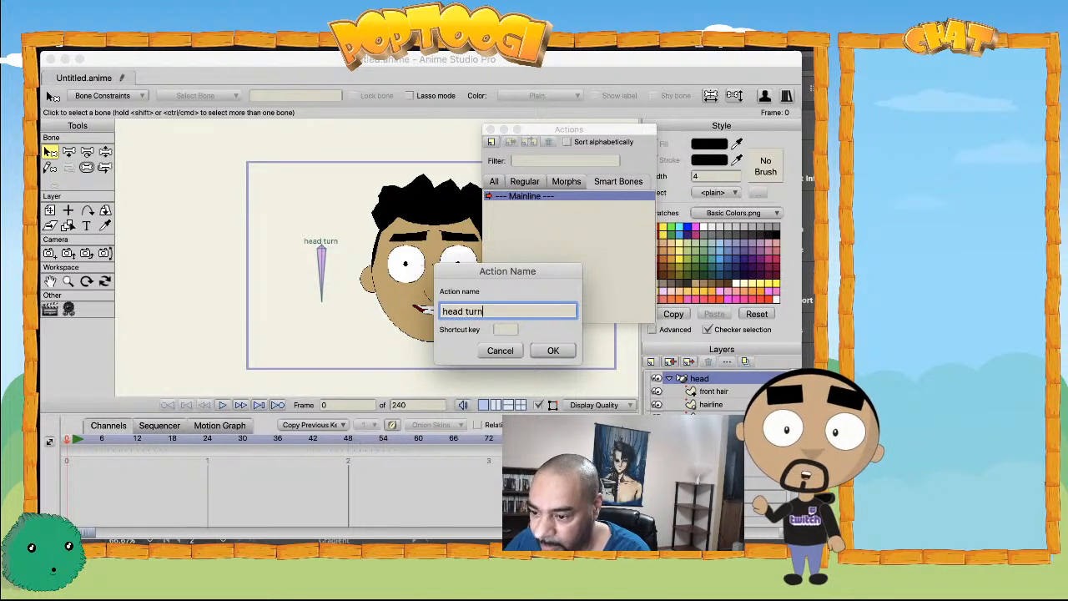
{"action": "type", "text": "ead turn"}
{"action": "key", "text": "Return"}
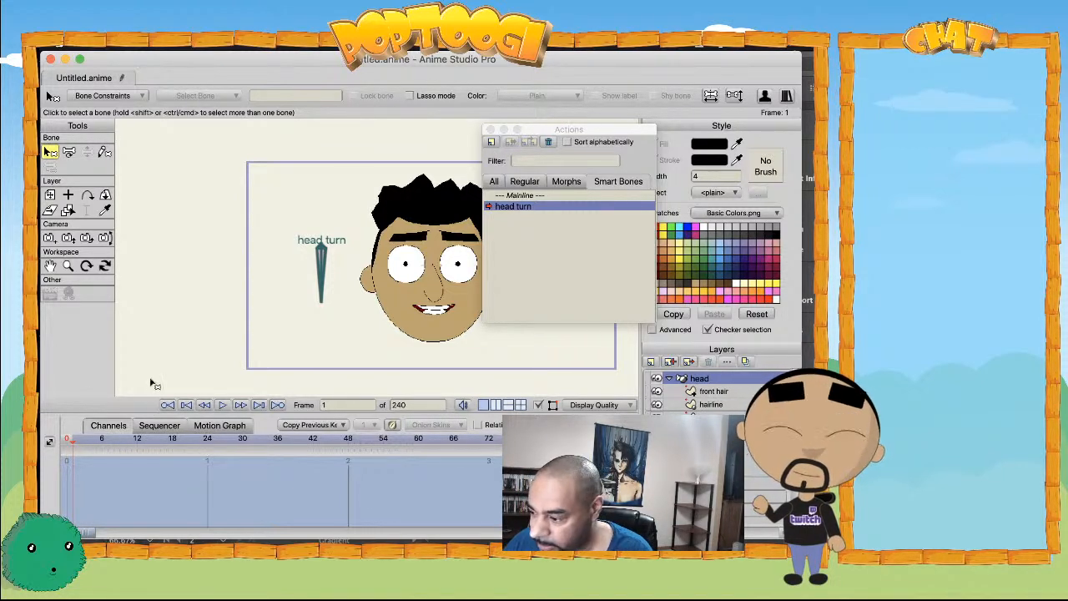
- At frame 12 of the action, rotate the head turn bone toward the face to an angle of 315
{"action": "left_click", "coordinate": [138, 442]}
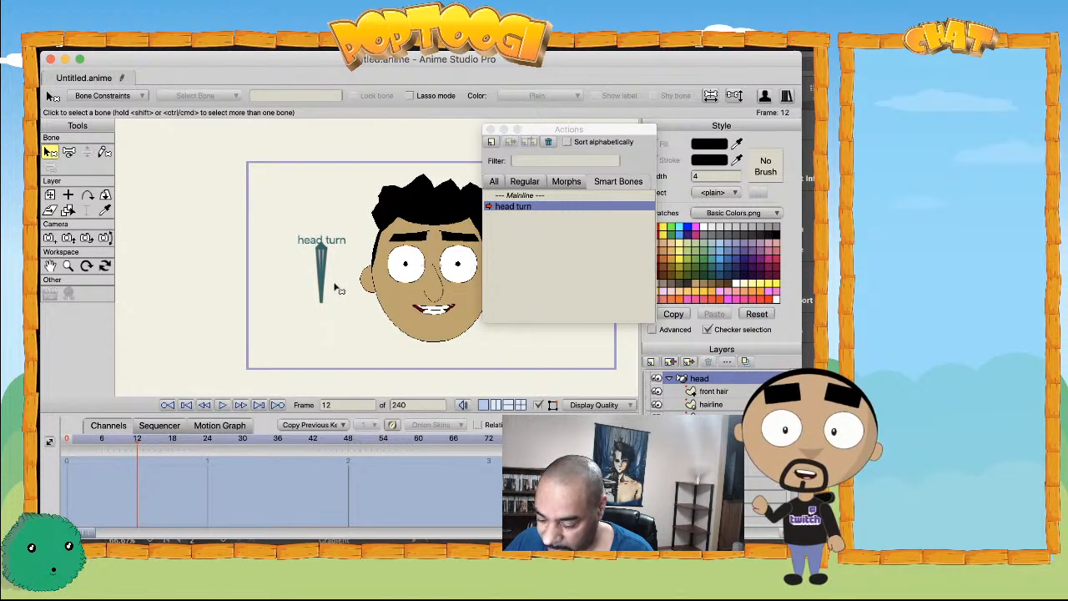
{"action": "key", "text": "t"}
{"action": "left_click_drag", "start_coordinate": [341, 292], "coordinate": [359, 292]}
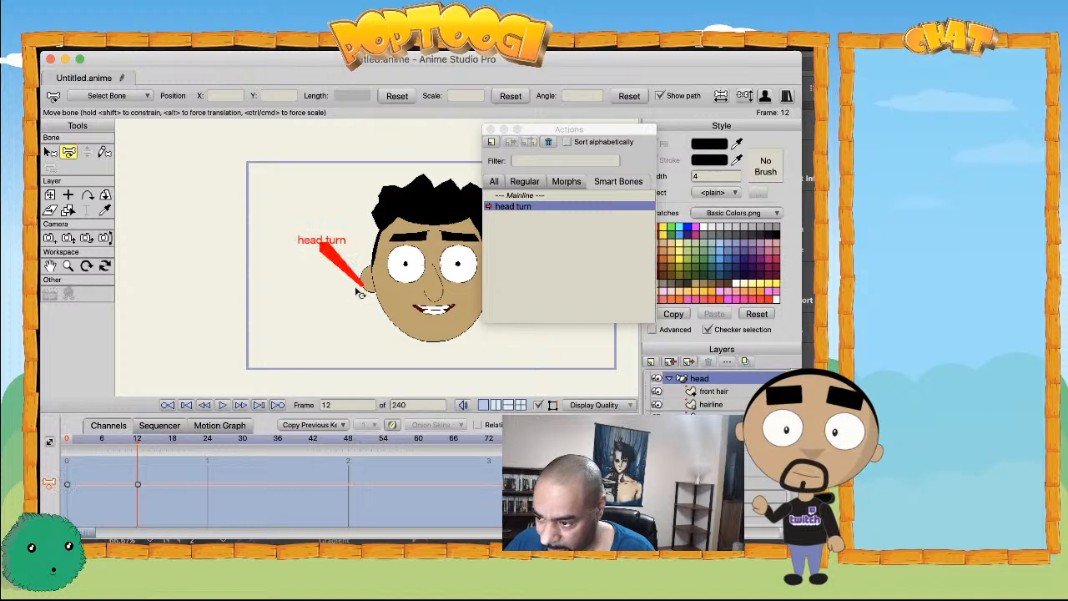
{"action": "left_click", "coordinate": [359, 292]}
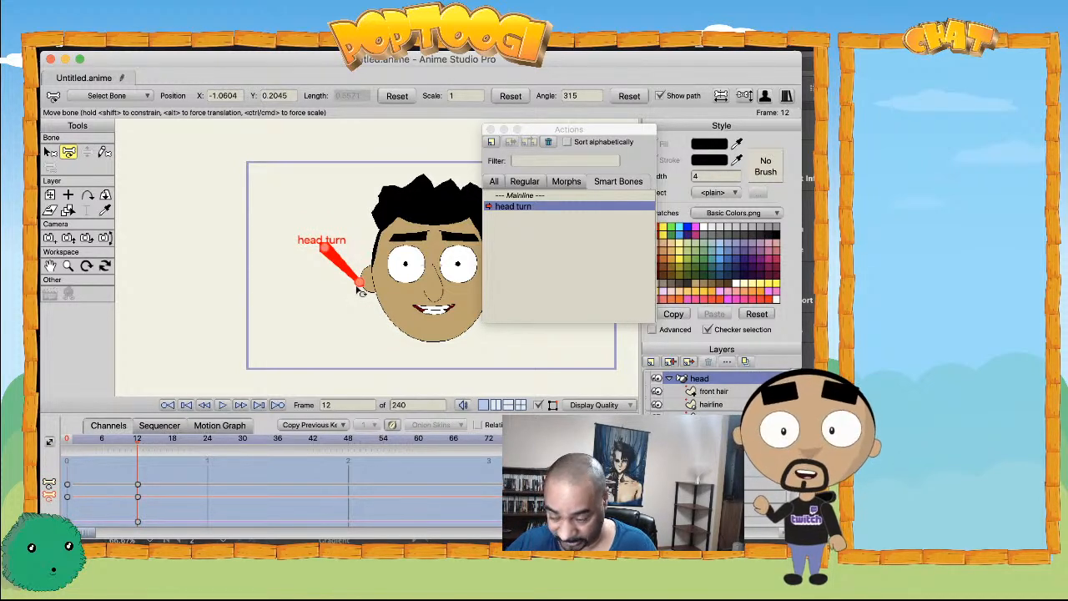
- On the hairline layer, select the lower hairline points along the forehead and temples and shift them right to about X 0.1617, Y 0.2272
{"action": "left_click_drag", "start_coordinate": [550, 136], "coordinate": [172, 139]}
{"action": "scroll", "coordinate": [334, 261], "scroll_direction": "up", "scroll_amount": 3}
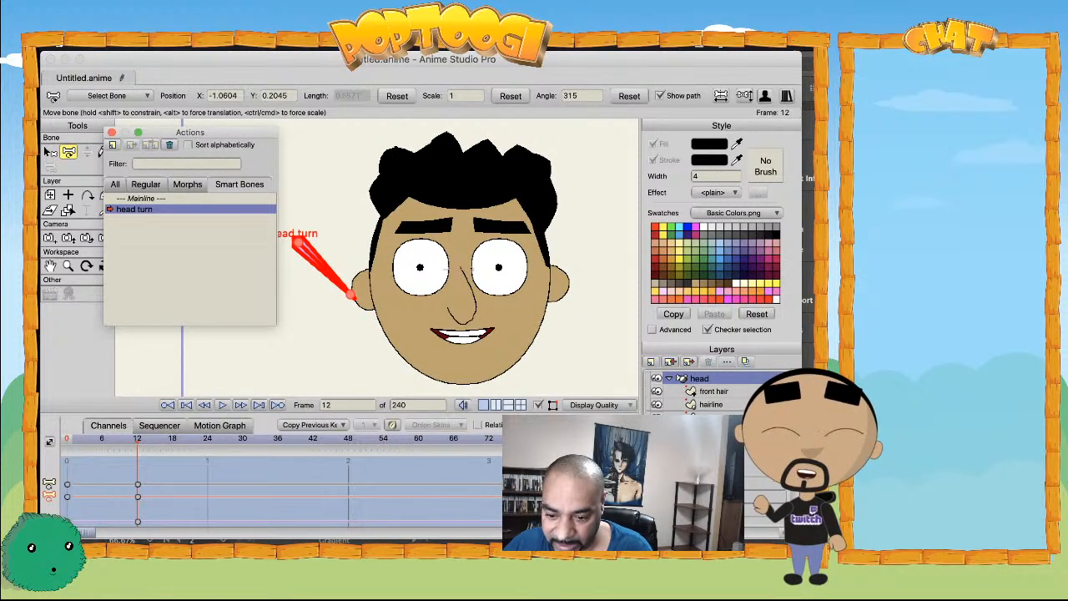
{"action": "left_click", "coordinate": [725, 407]}
{"action": "scroll", "coordinate": [570, 203], "scroll_direction": "down", "scroll_amount": 1}
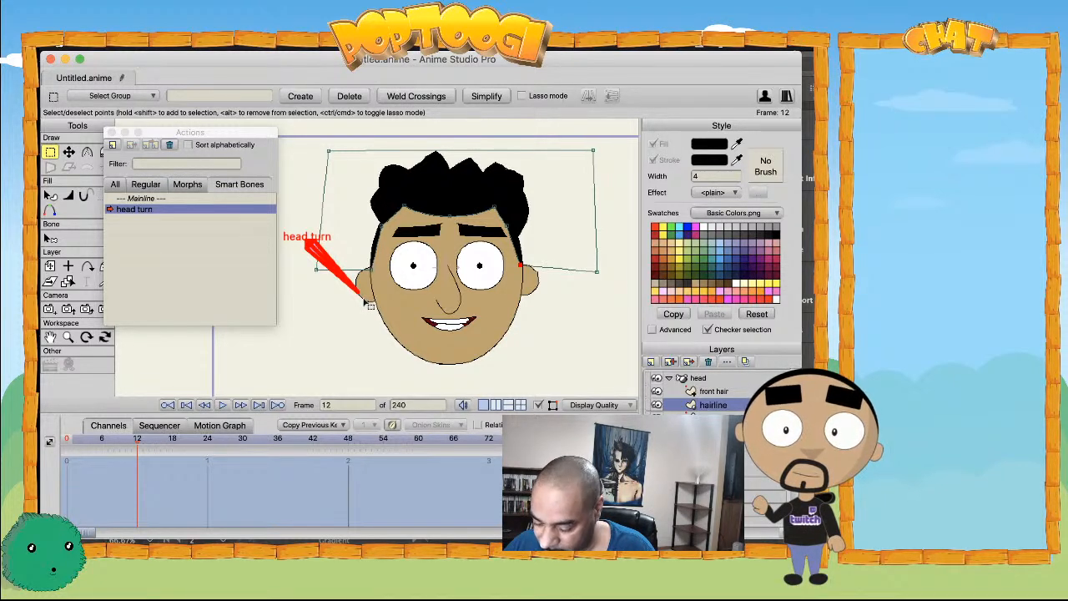
{"action": "left_click_drag", "start_coordinate": [367, 307], "coordinate": [546, 200]}
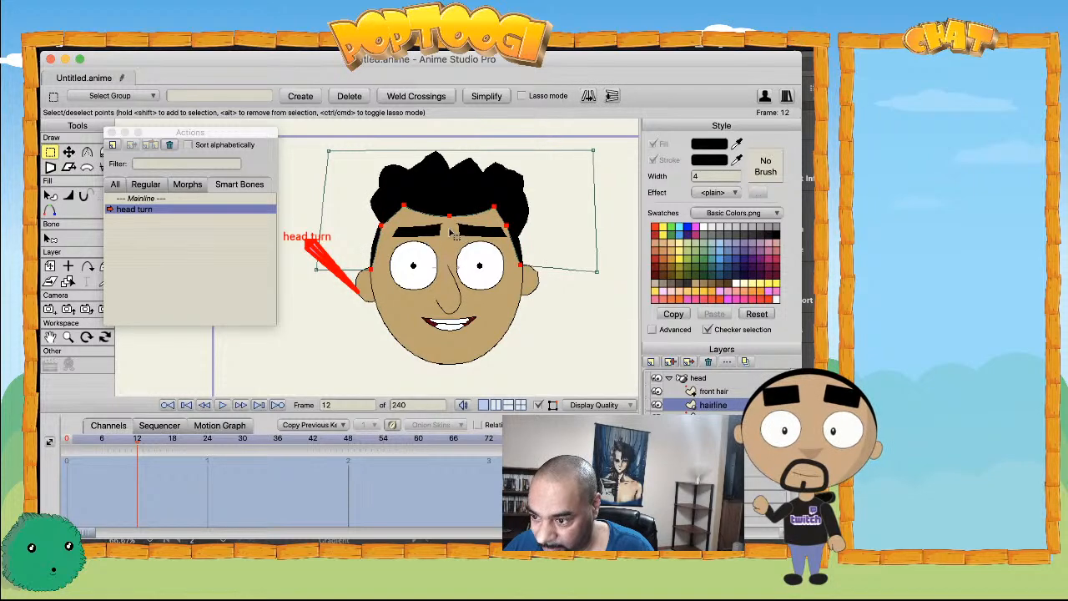
{"action": "key", "text": "t"}
{"action": "left_click_drag", "start_coordinate": [453, 240], "coordinate": [478, 246]}
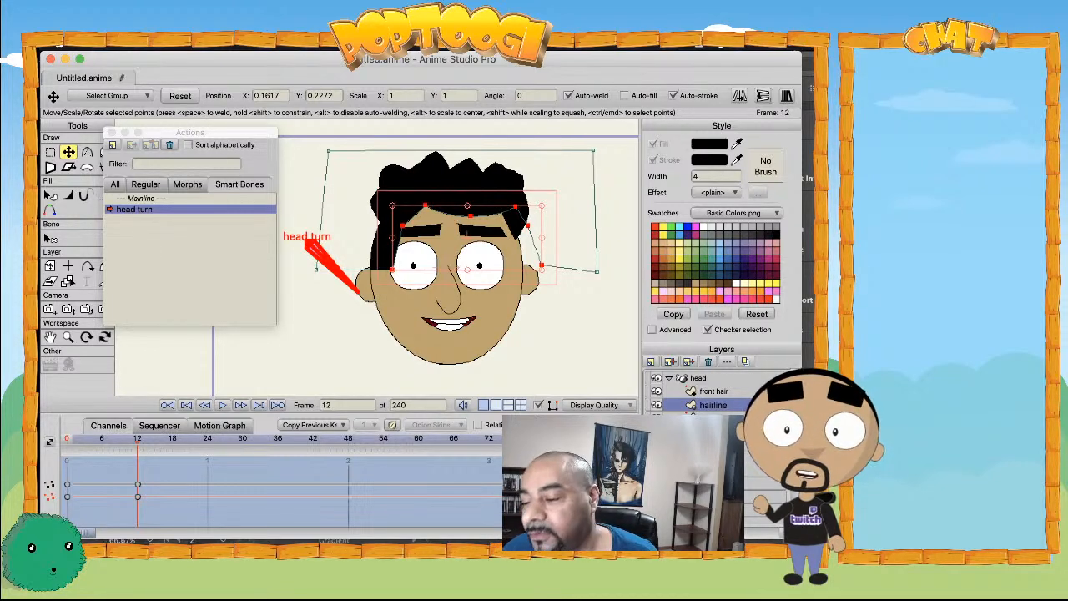
- Shift both eyebrows to the right at frame 12, the far one to about X 0.4265 and the near one to about X -0.1072
{"action": "left_click", "coordinate": [711, 418]}
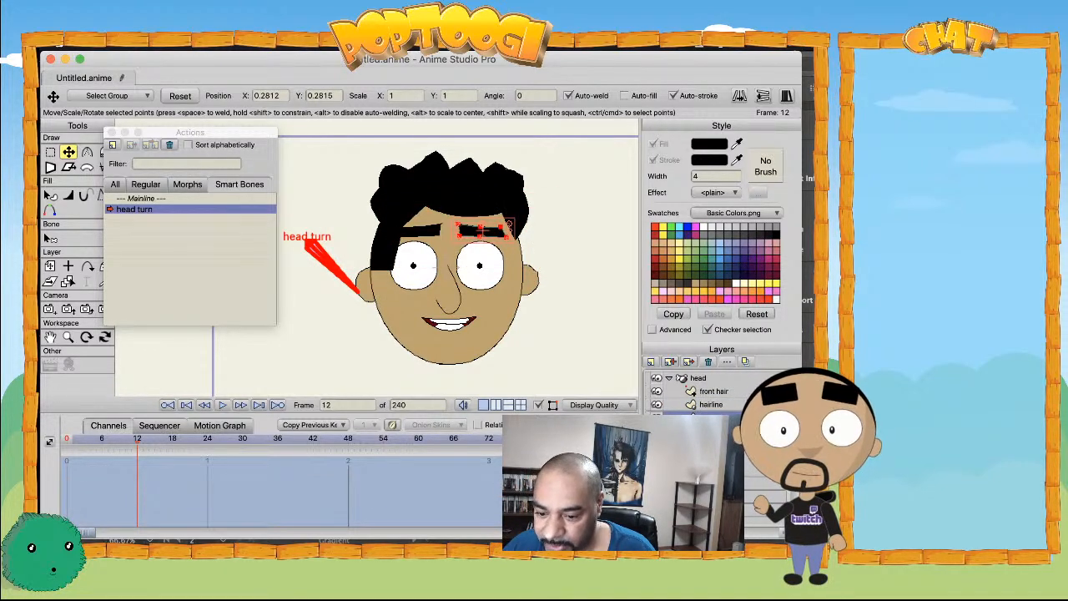
{"action": "left_click_drag", "start_coordinate": [478, 232], "coordinate": [524, 233]}
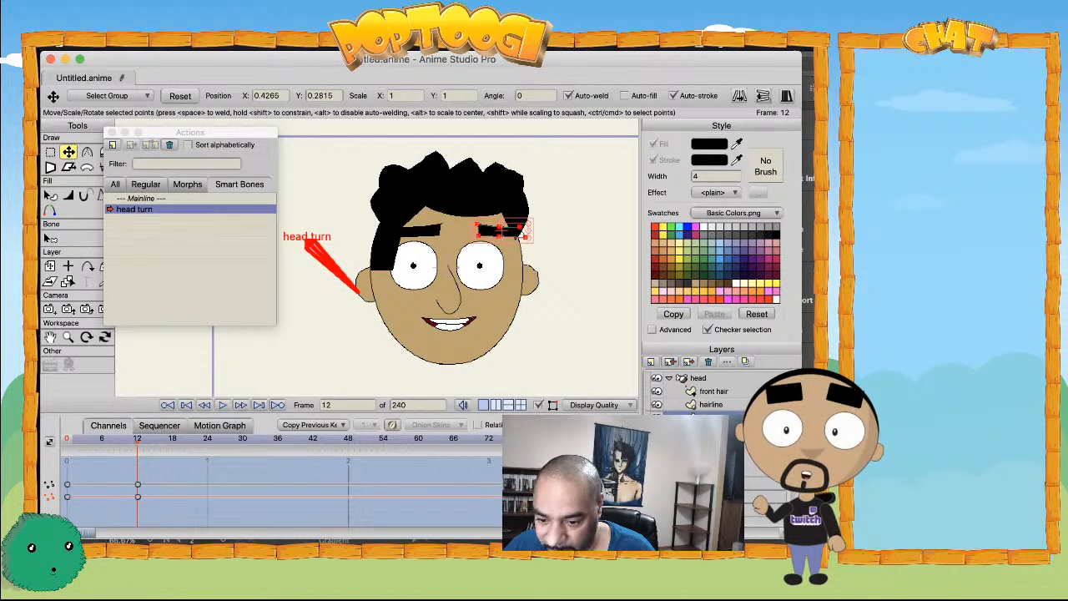
{"action": "left_click", "coordinate": [409, 230]}
{"action": "left_click_drag", "start_coordinate": [410, 231], "coordinate": [426, 230]}
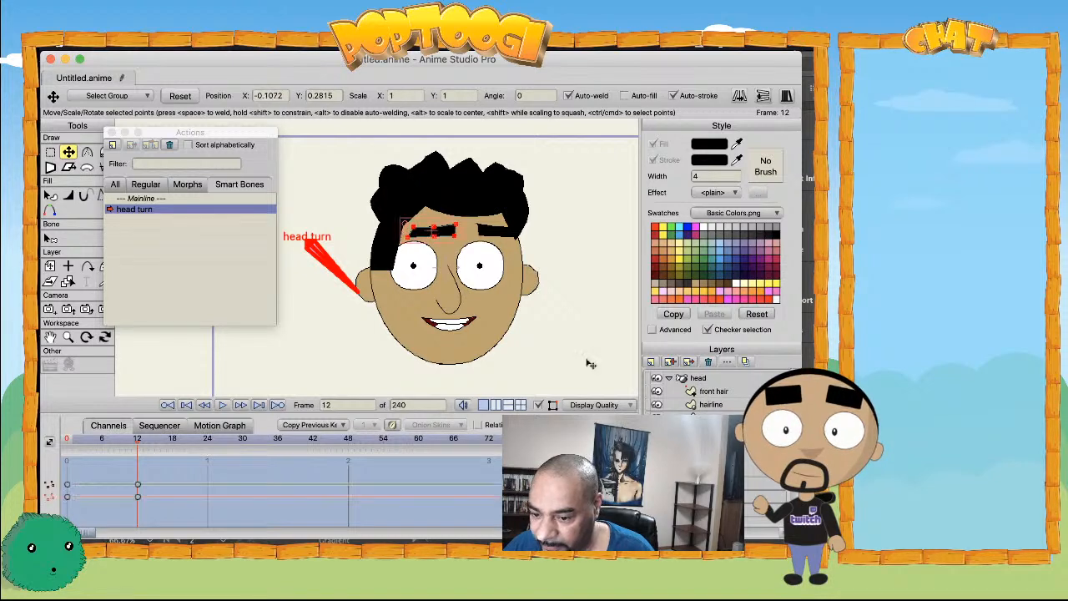
- Select the nose and shift it to the right, past the center of the face, at frame 12
{"action": "left_click", "coordinate": [454, 332]}
{"action": "double_click", "coordinate": [451, 306]}
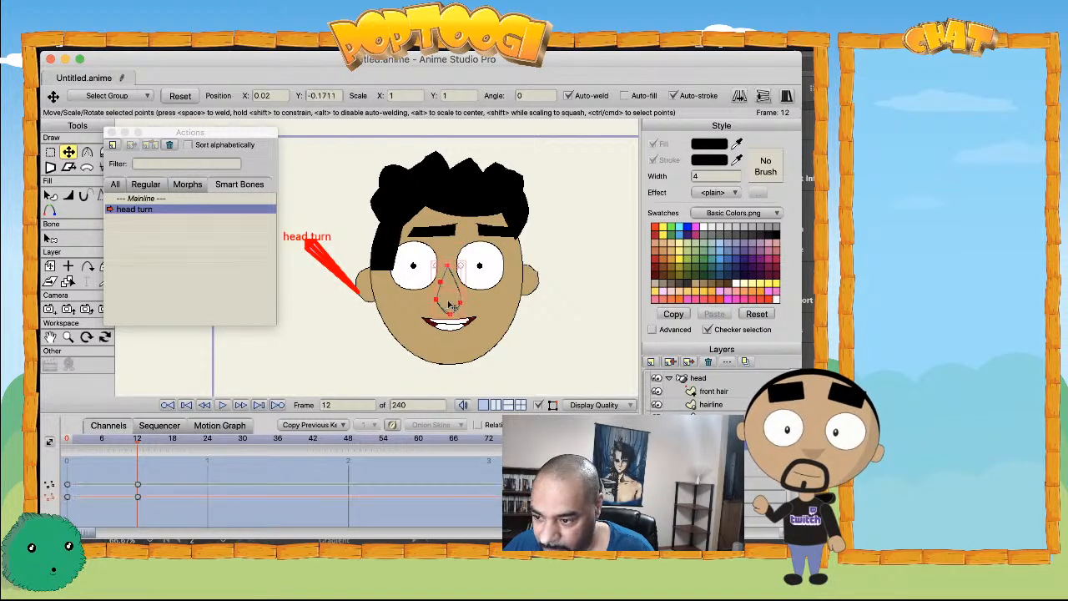
{"action": "left_click_drag", "start_coordinate": [451, 306], "coordinate": [490, 286]}
- Shift both eyes right to about X 0.3574 and X -0.0754, and the mouth to about X 0.1333
{"action": "double_click", "coordinate": [479, 265]}
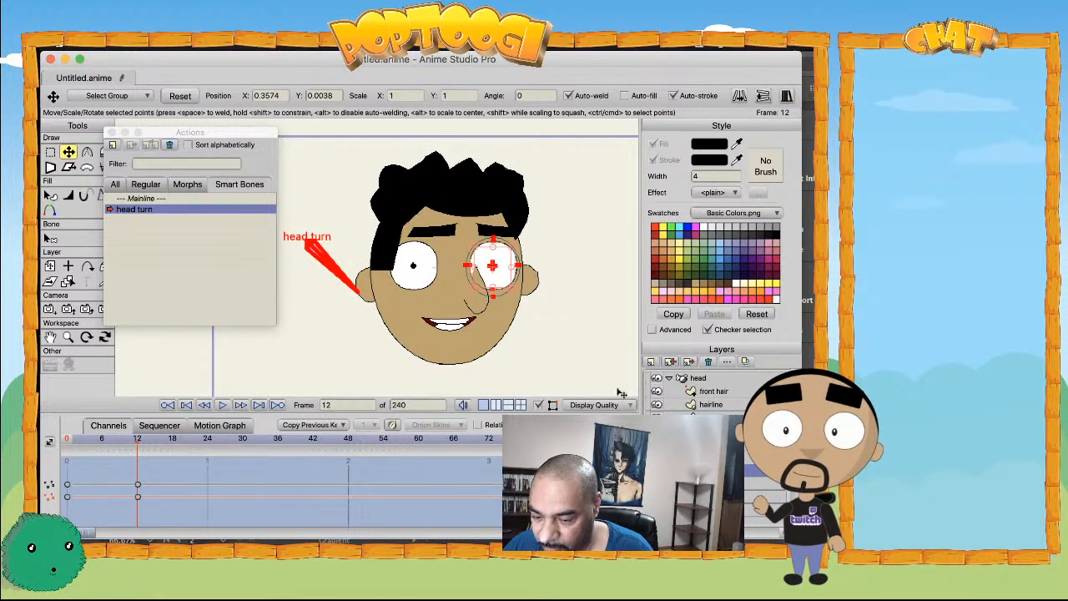
{"action": "double_click", "coordinate": [413, 279]}
{"action": "left_click_drag", "start_coordinate": [413, 280], "coordinate": [435, 275]}
{"action": "scroll", "coordinate": [689, 392], "scroll_direction": "down", "scroll_amount": 1}
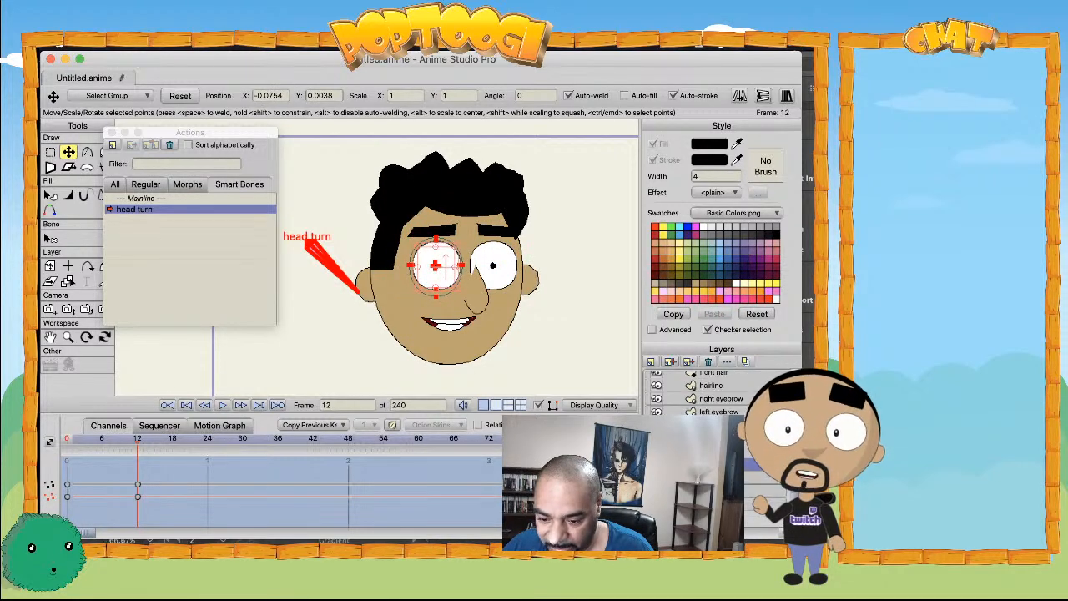
{"action": "scroll", "coordinate": [688, 392], "scroll_direction": "up", "scroll_amount": 1}
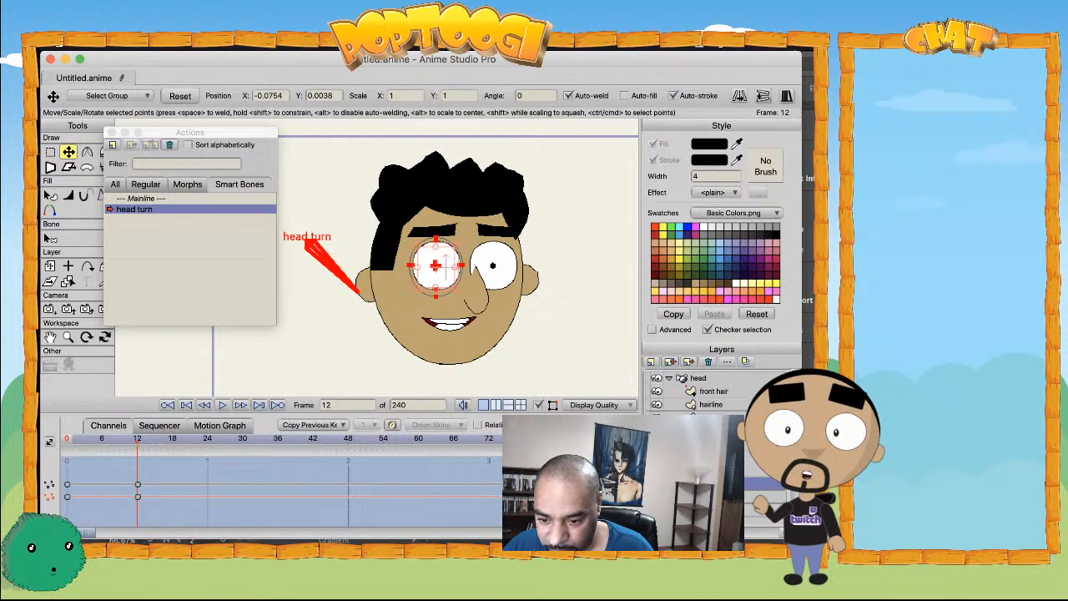
{"action": "left_click_drag", "start_coordinate": [407, 302], "coordinate": [499, 349]}
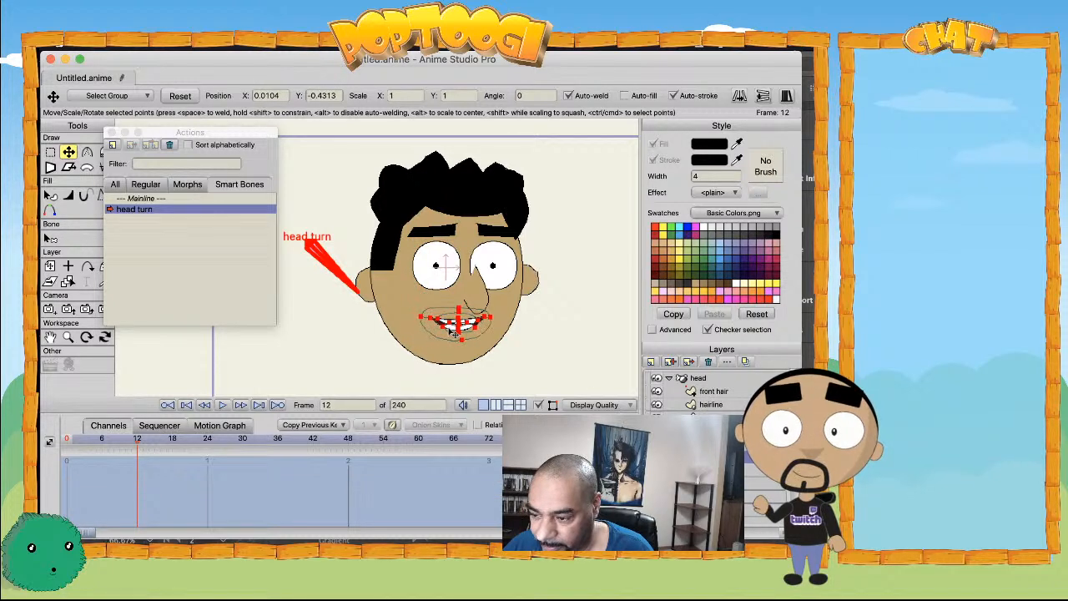
{"action": "left_click", "coordinate": [457, 331]}
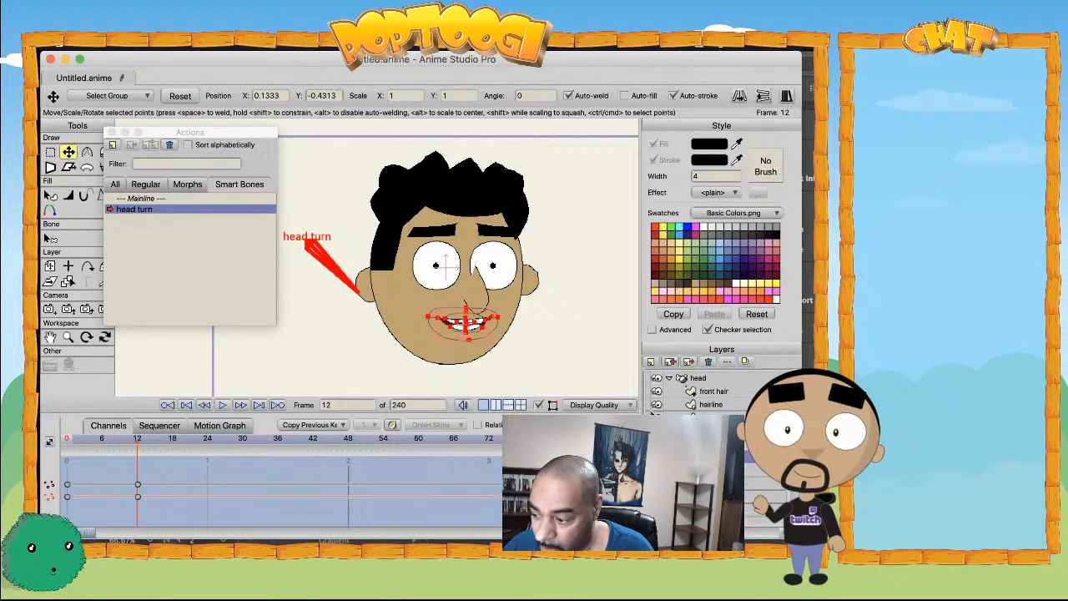
- Enable animated layer order in the head layer's depth sorting settings and apply it
{"action": "double_click", "coordinate": [712, 380]}
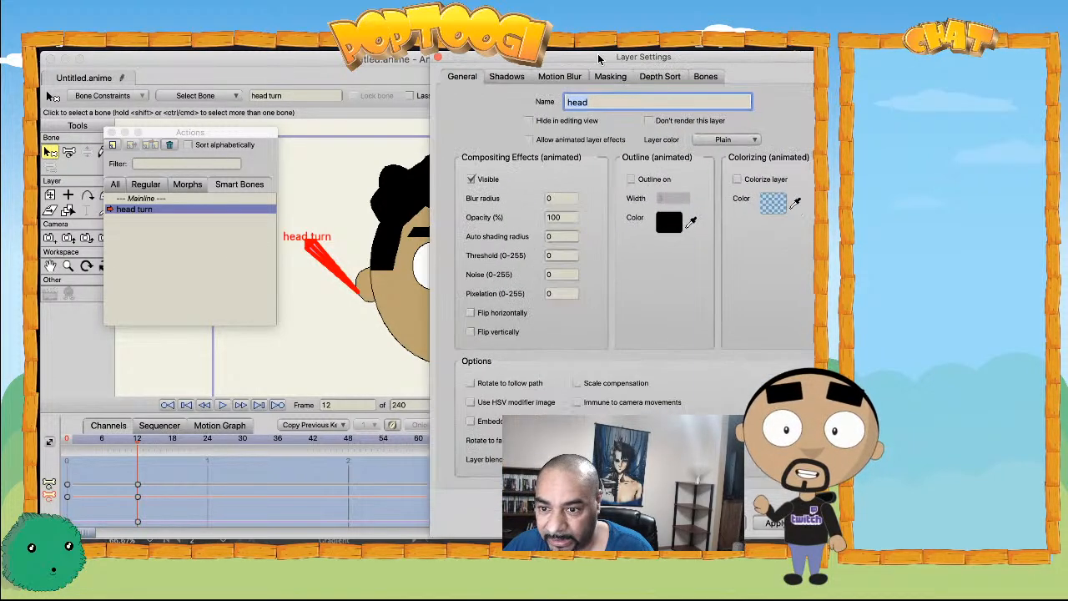
{"action": "left_click", "coordinate": [651, 77]}
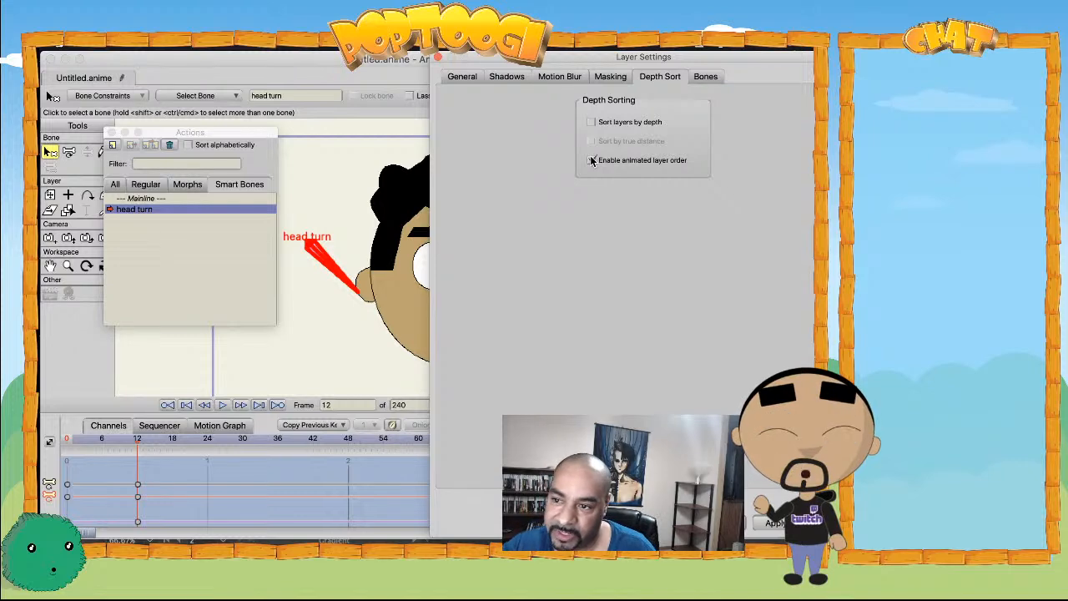
{"action": "left_click", "coordinate": [592, 160]}
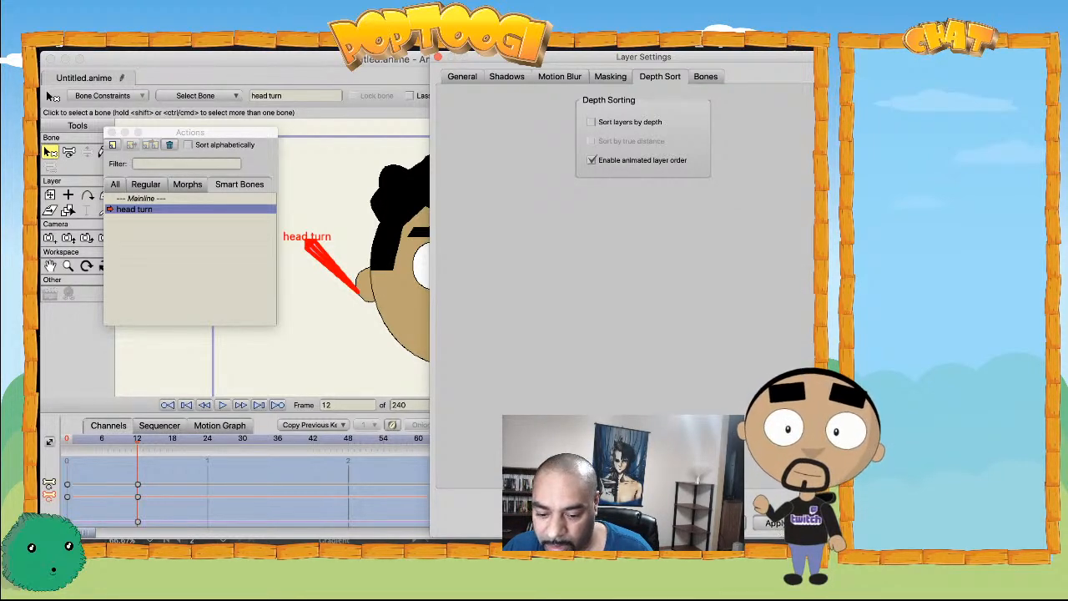
{"action": "left_click", "coordinate": [774, 522]}
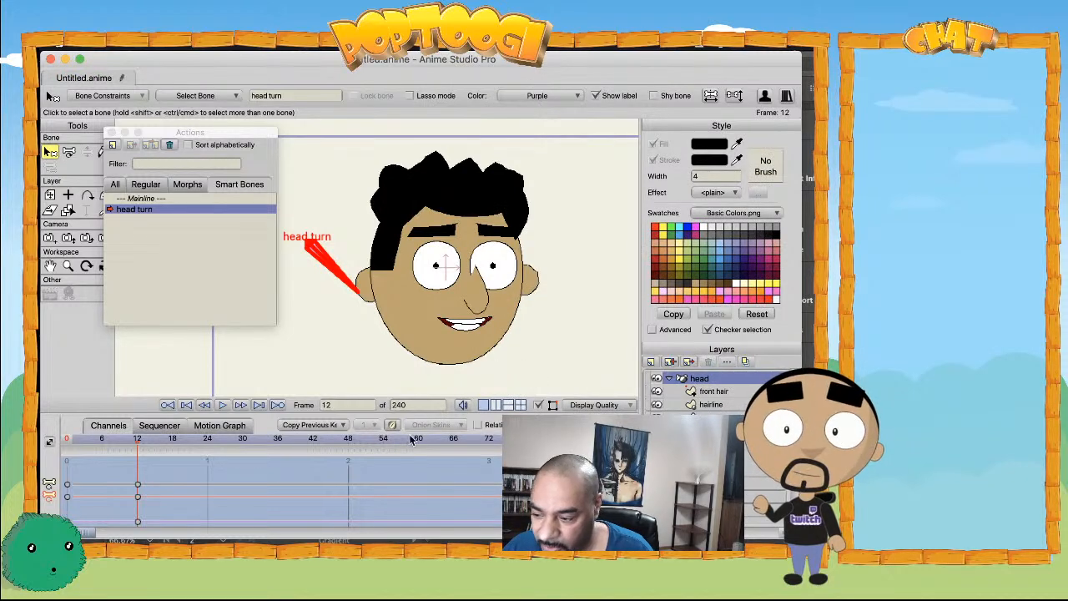
- At frame 12, shift the left-side ear right to about X -0.5218 and the right-side ear left to about X 0.5224
{"action": "left_click", "coordinate": [73, 442]}
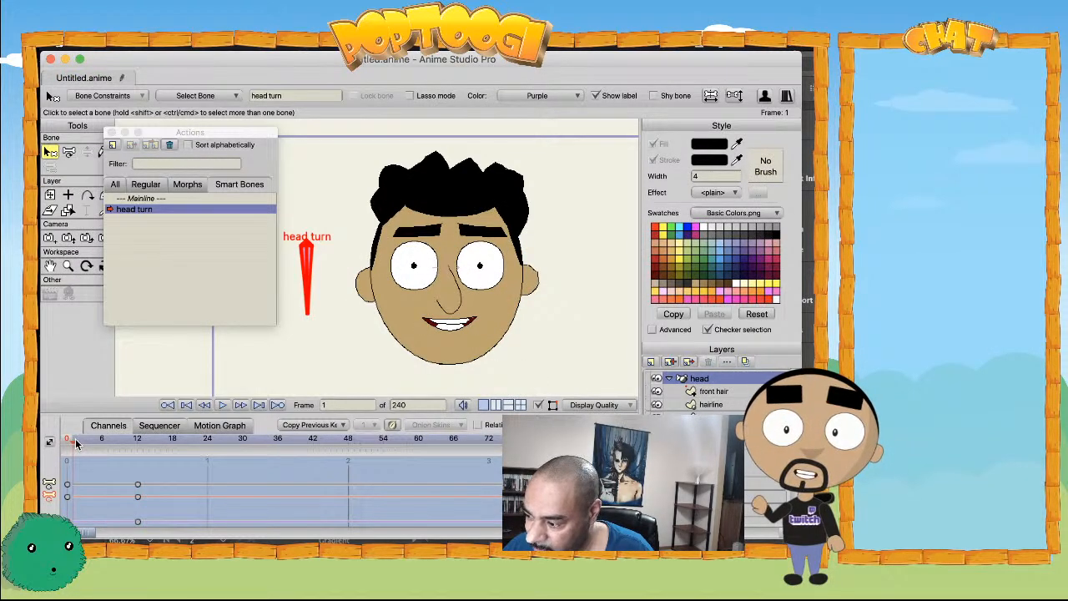
{"action": "left_click", "coordinate": [79, 442]}
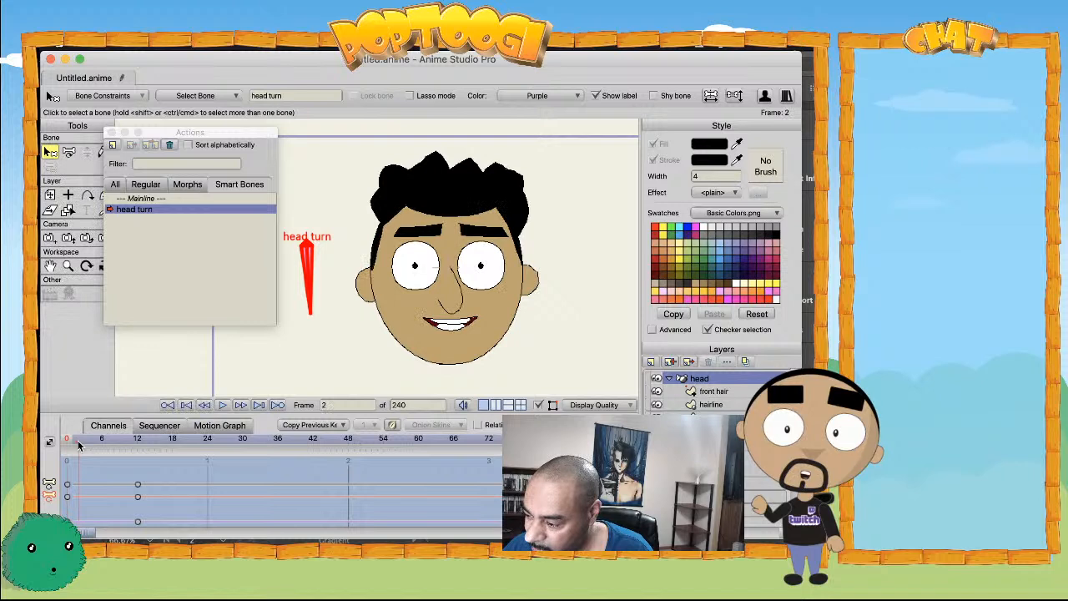
{"action": "scroll", "coordinate": [718, 392], "scroll_direction": "down", "scroll_amount": 2}
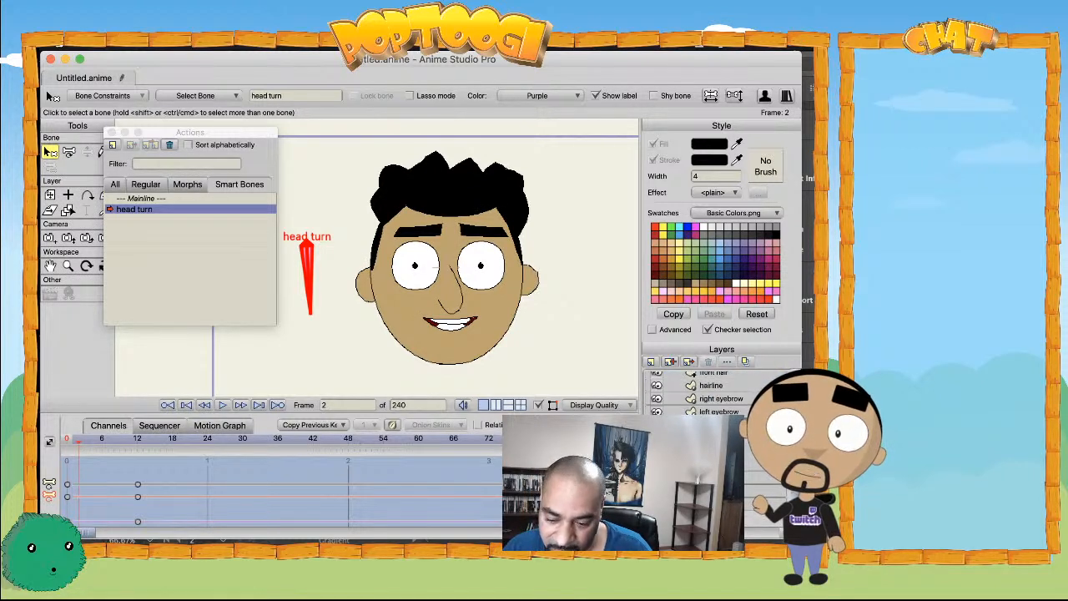
{"action": "left_click", "coordinate": [720, 490]}
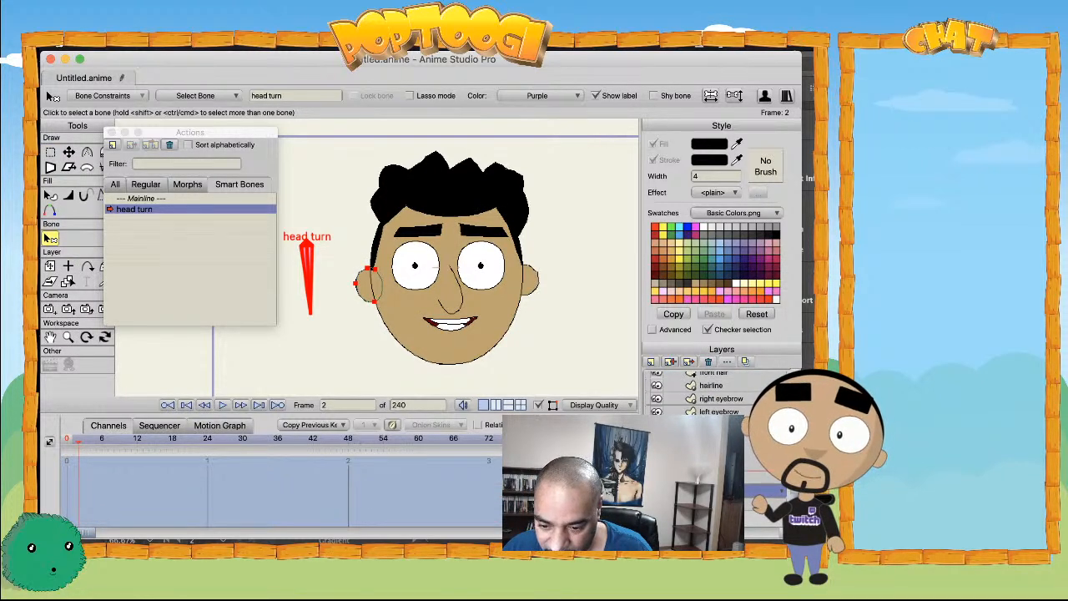
{"action": "left_click", "coordinate": [102, 441]}
{"action": "left_click", "coordinate": [136, 441]}
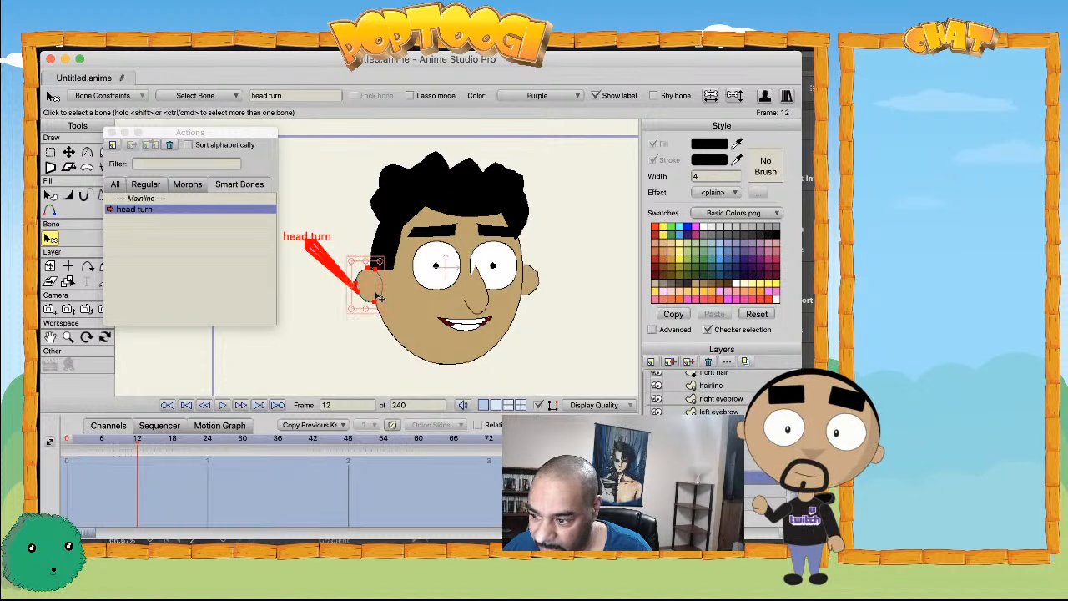
{"action": "key", "text": "t"}
{"action": "left_click_drag", "start_coordinate": [373, 290], "coordinate": [384, 290]}
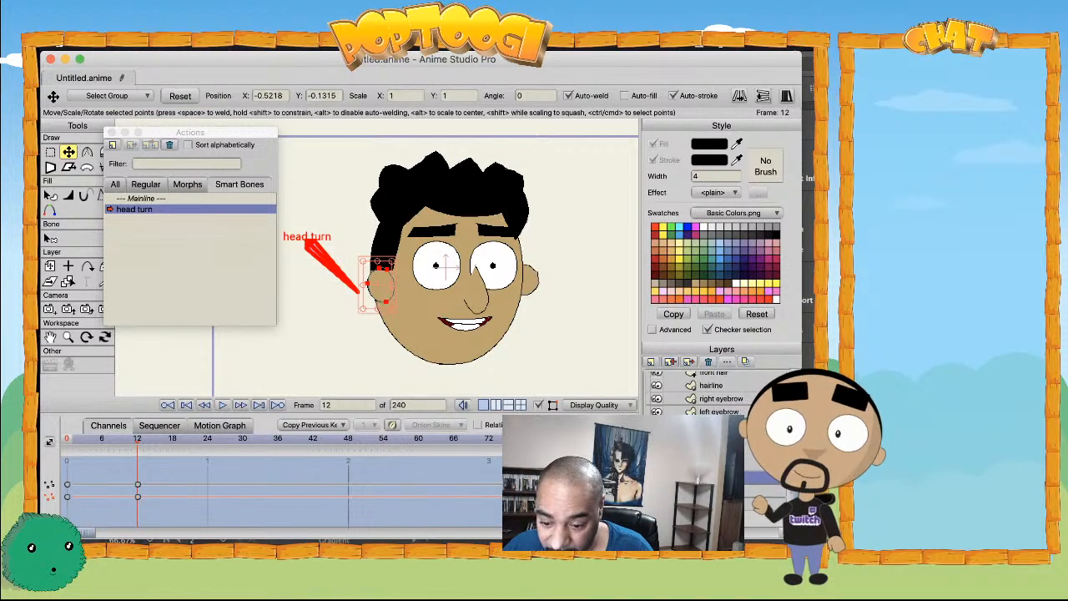
{"action": "double_click", "coordinate": [533, 289]}
{"action": "left_click_drag", "start_coordinate": [532, 289], "coordinate": [519, 289]}
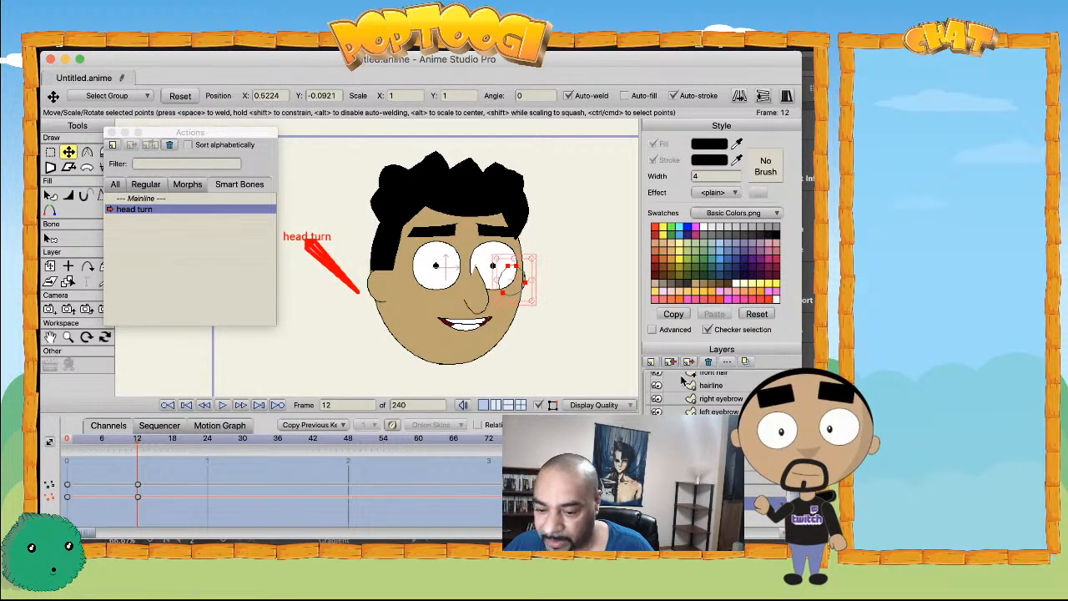
- Pull the nose back left to about X 0.1932, Y -0.1711 and check the turn at frame 12
{"action": "left_click_drag", "start_coordinate": [511, 281], "coordinate": [469, 292]}
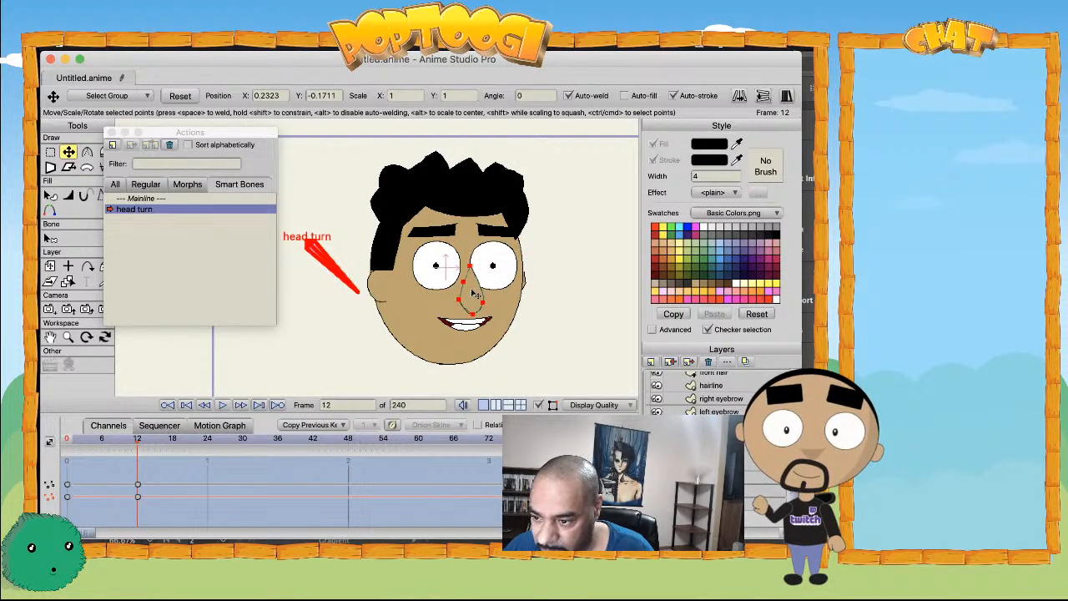
{"action": "left_click_drag", "start_coordinate": [102, 441], "coordinate": [139, 442]}
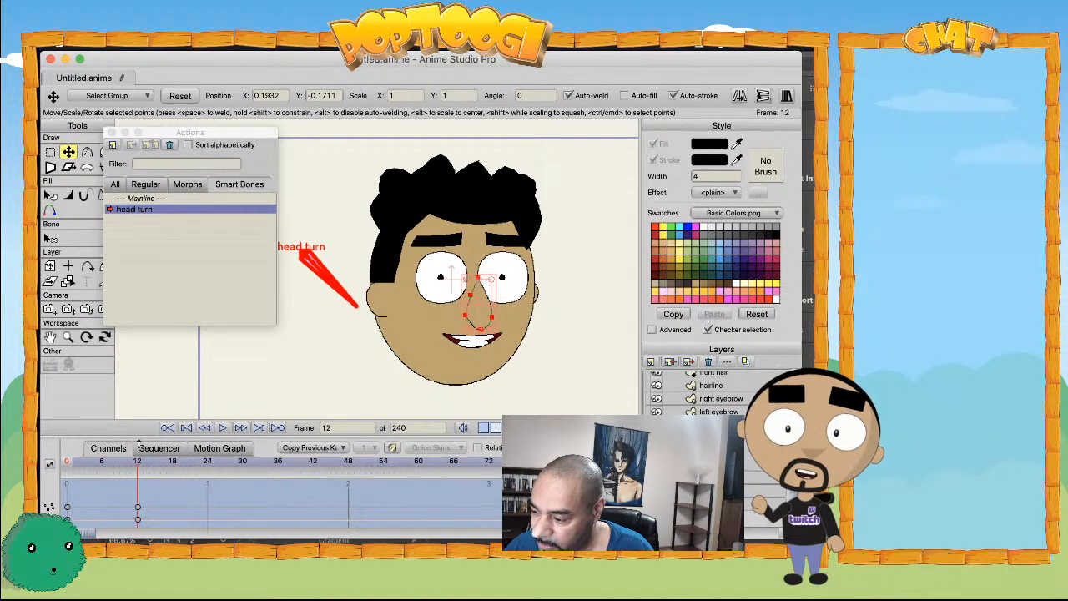
{"action": "scroll", "coordinate": [723, 401], "scroll_direction": "up", "scroll_amount": 2}
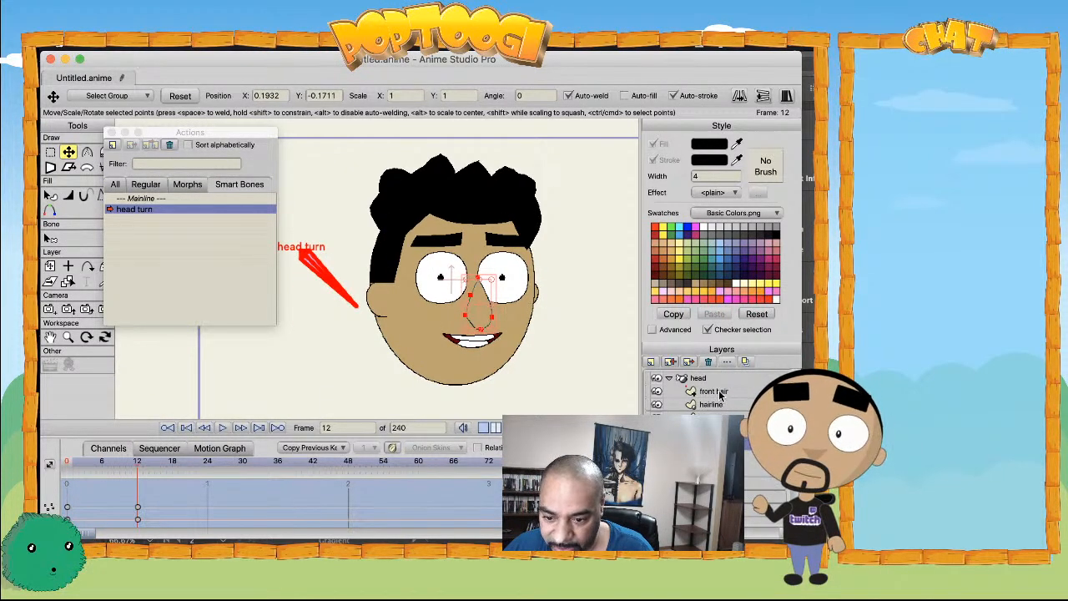
- At frame 12, nudge the front hair layer's outer side points, setting the left-side lower point to about X -0.5214, Y 0.3274
{"action": "left_click", "coordinate": [714, 392]}
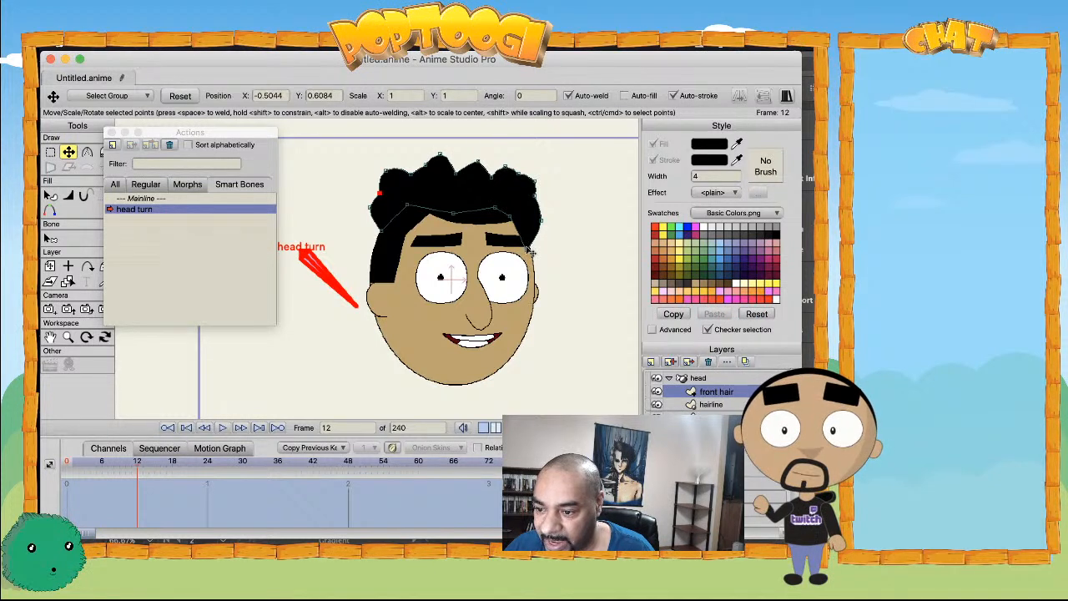
{"action": "left_click_drag", "start_coordinate": [537, 201], "coordinate": [542, 207]}
{"action": "left_click_drag", "start_coordinate": [377, 231], "coordinate": [376, 233]}
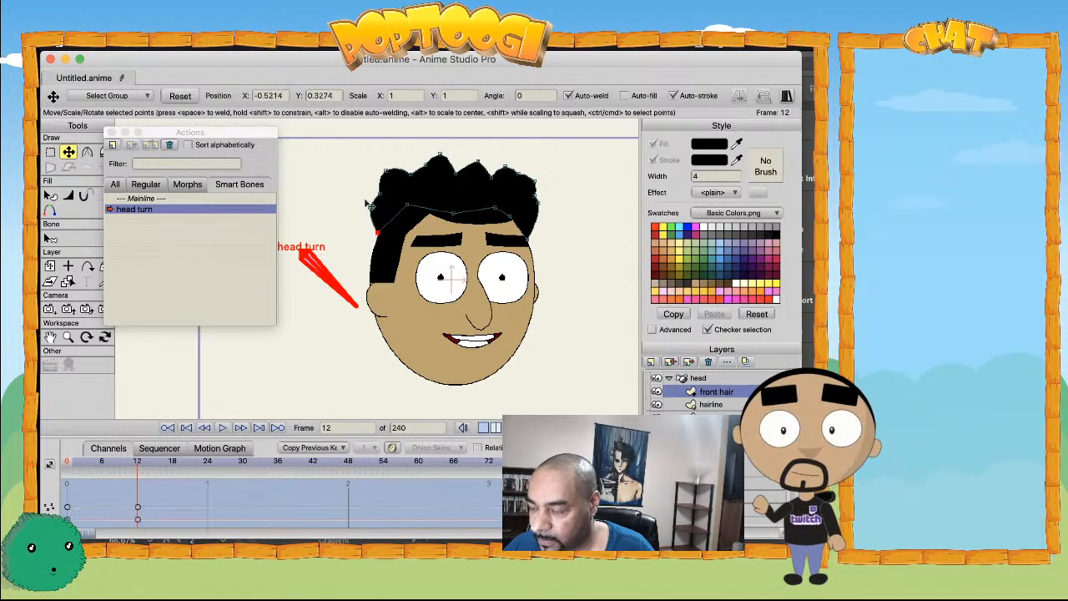
{"action": "left_click_drag", "start_coordinate": [162, 132], "coordinate": [199, 123]}
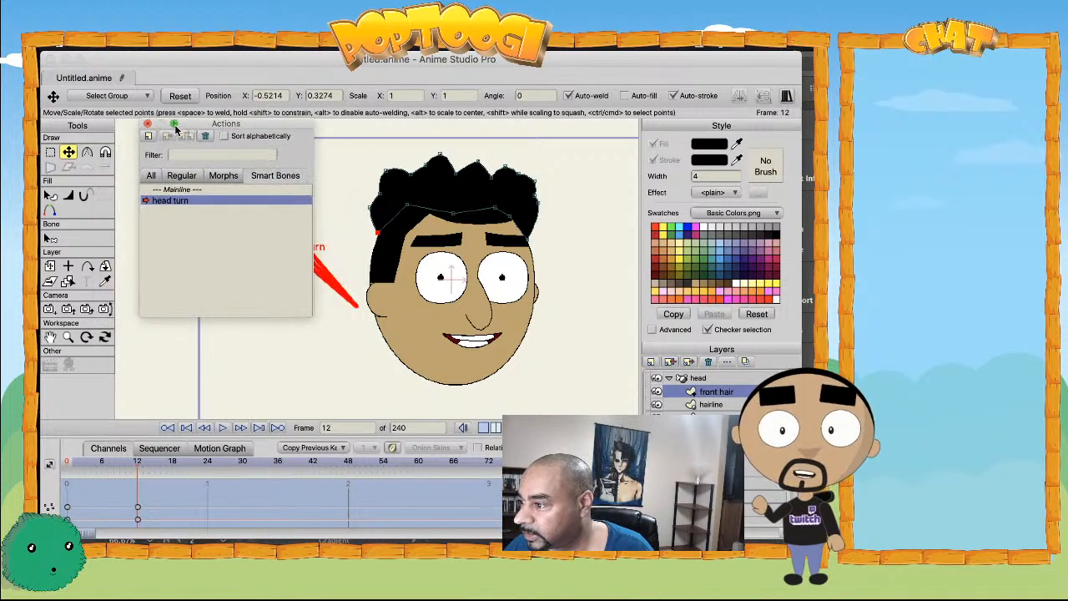
- Reshape the front hair tufts with the Magnet tool and move the right-side lowest hair point to about X 0.4612, Y 0.4305
{"action": "left_click", "coordinate": [105, 152]}
{"action": "mouse_move", "coordinate": [401, 188]}
{"action": "left_mouse_down"}
{"action": "mouse_move", "coordinate": [385, 194]}
{"action": "mouse_move", "coordinate": [397, 187]}
{"action": "left_mouse_up"}
{"action": "mouse_move", "coordinate": [425, 149]}
{"action": "left_mouse_down"}
{"action": "mouse_move", "coordinate": [409, 150]}
{"action": "mouse_move", "coordinate": [487, 181]}
{"action": "mouse_move", "coordinate": [466, 169]}
{"action": "mouse_move", "coordinate": [477, 171]}
{"action": "left_mouse_up"}
{"action": "left_click_drag", "start_coordinate": [447, 177], "coordinate": [452, 169]}
{"action": "mouse_move", "coordinate": [450, 215]}
{"action": "left_mouse_down"}
{"action": "mouse_move", "coordinate": [392, 204]}
{"action": "mouse_move", "coordinate": [364, 225]}
{"action": "mouse_move", "coordinate": [372, 208]}
{"action": "mouse_move", "coordinate": [404, 215]}
{"action": "mouse_move", "coordinate": [364, 190]}
{"action": "mouse_move", "coordinate": [347, 195]}
{"action": "mouse_move", "coordinate": [405, 160]}
{"action": "left_mouse_up"}
{"action": "mouse_move", "coordinate": [484, 174]}
{"action": "left_mouse_down"}
{"action": "mouse_move", "coordinate": [484, 159]}
{"action": "mouse_move", "coordinate": [450, 154]}
{"action": "mouse_move", "coordinate": [531, 186]}
{"action": "mouse_move", "coordinate": [511, 172]}
{"action": "mouse_move", "coordinate": [539, 209]}
{"action": "mouse_move", "coordinate": [505, 223]}
{"action": "mouse_move", "coordinate": [520, 225]}
{"action": "left_mouse_up"}
{"action": "key", "text": "t"}
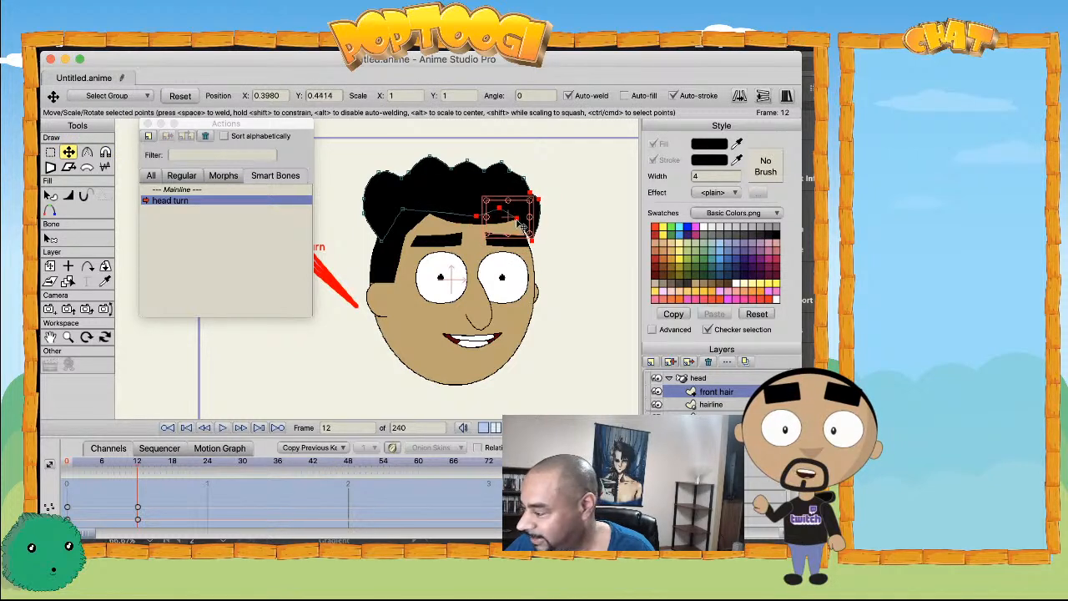
{"action": "left_click", "coordinate": [517, 222]}
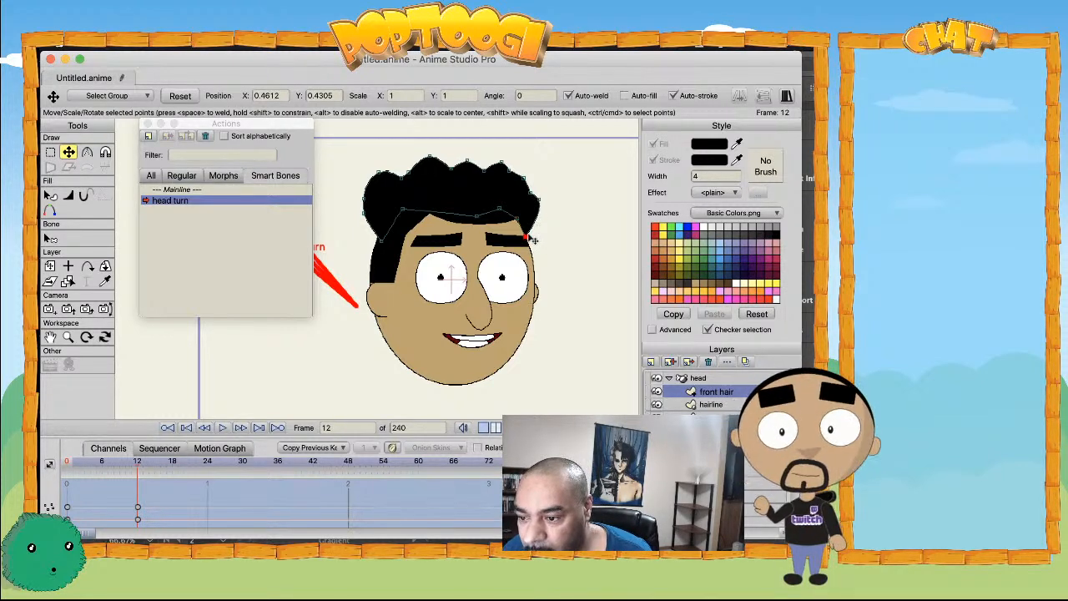
- Select all front hair points and scrub between frames 0 and 12 to check the hair during the head turn
{"action": "key", "text": "super+a"}
{"action": "left_click_drag", "start_coordinate": [104, 461], "coordinate": [139, 464]}
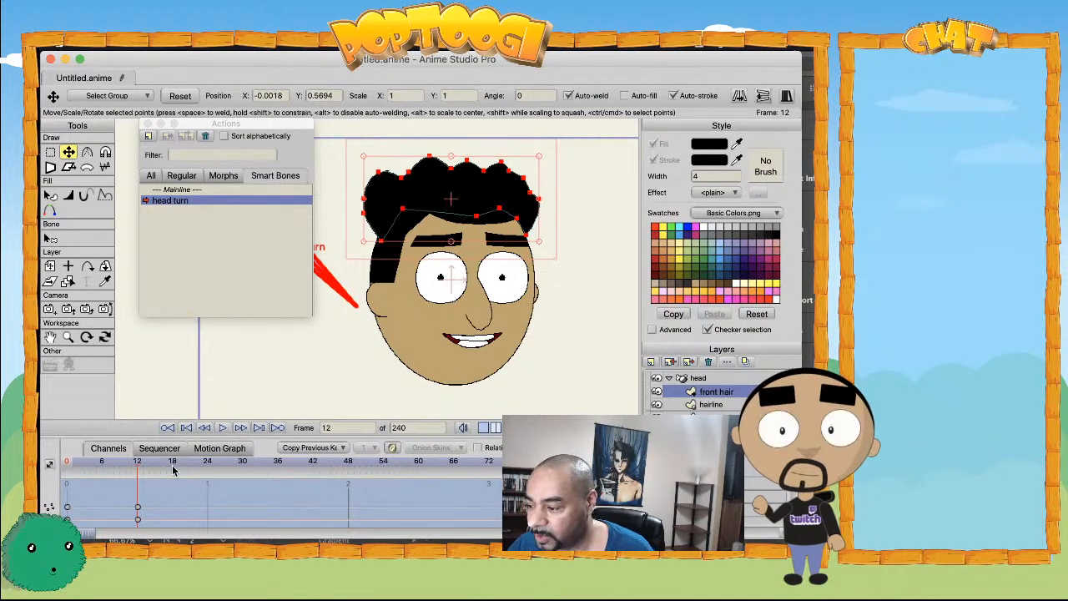
{"action": "key", "text": "super+shift+Left"}
{"action": "left_click_drag", "start_coordinate": [134, 464], "coordinate": [49, 477]}
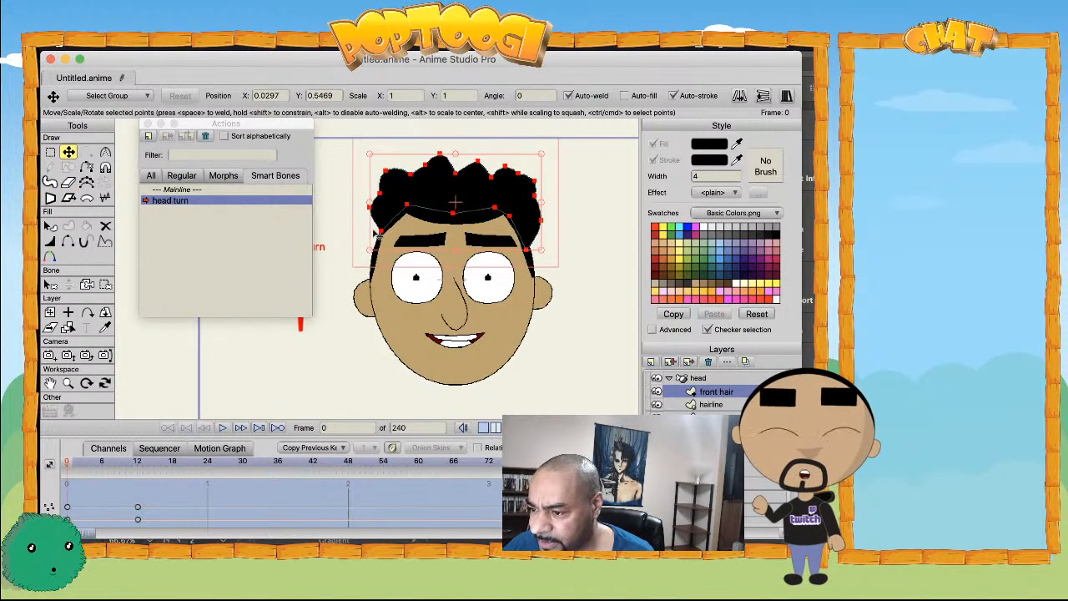
- Return to the mainline, close the actions list and test the turn by rotating the head turn bone to about 276.12 degrees at frame 5
{"action": "left_click", "coordinate": [185, 190]}
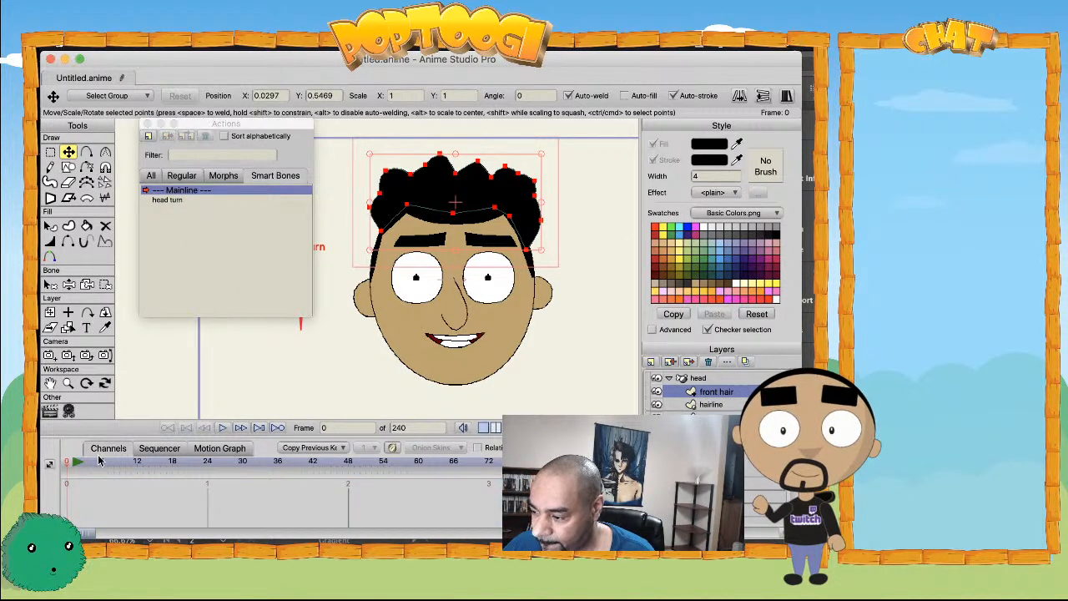
{"action": "left_click", "coordinate": [148, 123]}
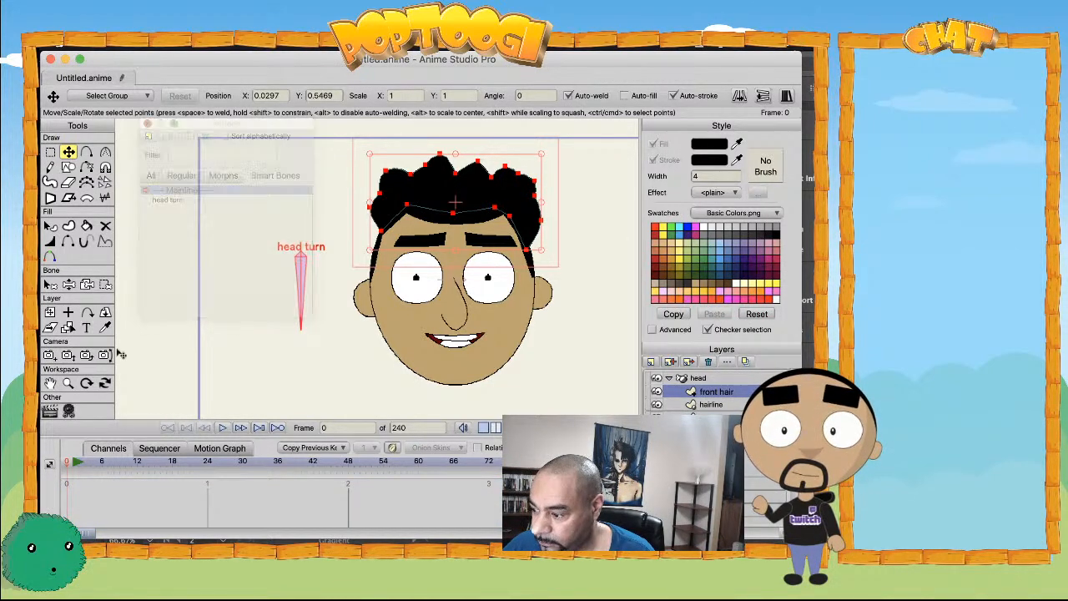
{"action": "left_click", "coordinate": [96, 461]}
{"action": "left_click", "coordinate": [700, 378]}
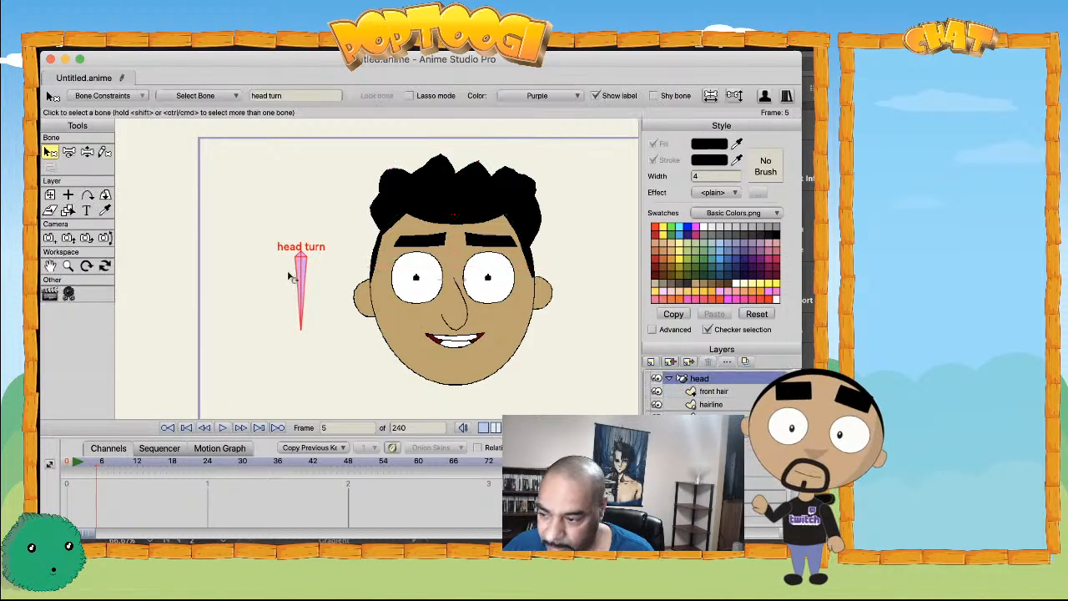
{"action": "mouse_move", "coordinate": [303, 289]}
{"action": "left_mouse_down"}
{"action": "mouse_move", "coordinate": [347, 280]}
{"action": "mouse_move", "coordinate": [284, 317]}
{"action": "mouse_move", "coordinate": [353, 293]}
{"action": "mouse_move", "coordinate": [274, 326]}
{"action": "mouse_move", "coordinate": [353, 318]}
{"action": "mouse_move", "coordinate": [330, 334]}
{"action": "mouse_move", "coordinate": [374, 315]}
{"action": "mouse_move", "coordinate": [303, 337]}
{"action": "mouse_move", "coordinate": [367, 308]}
{"action": "mouse_move", "coordinate": [288, 329]}
{"action": "left_mouse_up"}
{"action": "left_click_drag", "start_coordinate": [404, 331], "coordinate": [330, 357]}
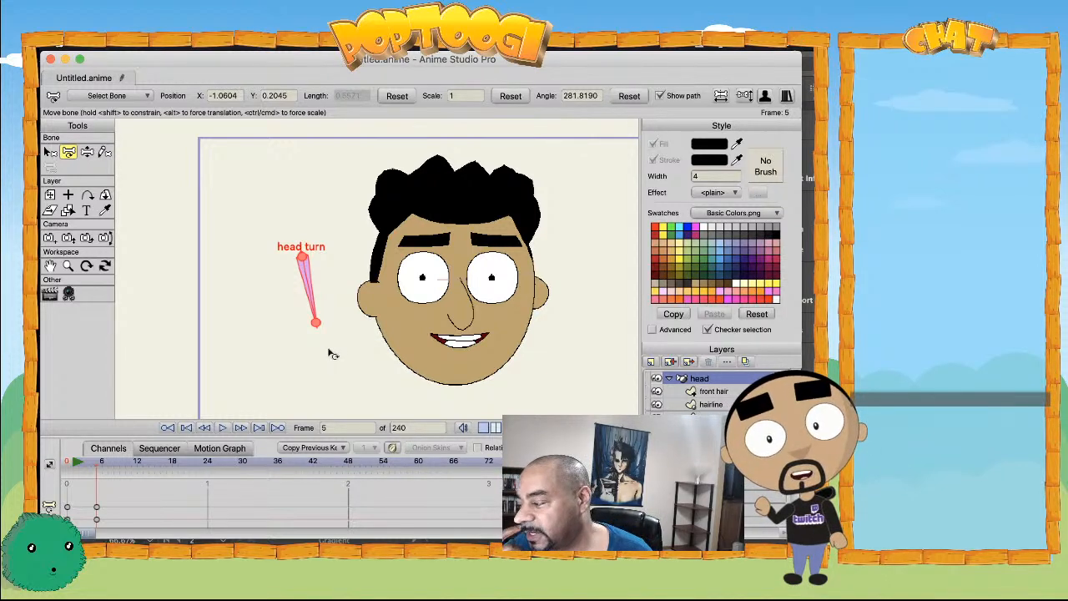
{"action": "left_click_drag", "start_coordinate": [305, 302], "coordinate": [298, 360]}
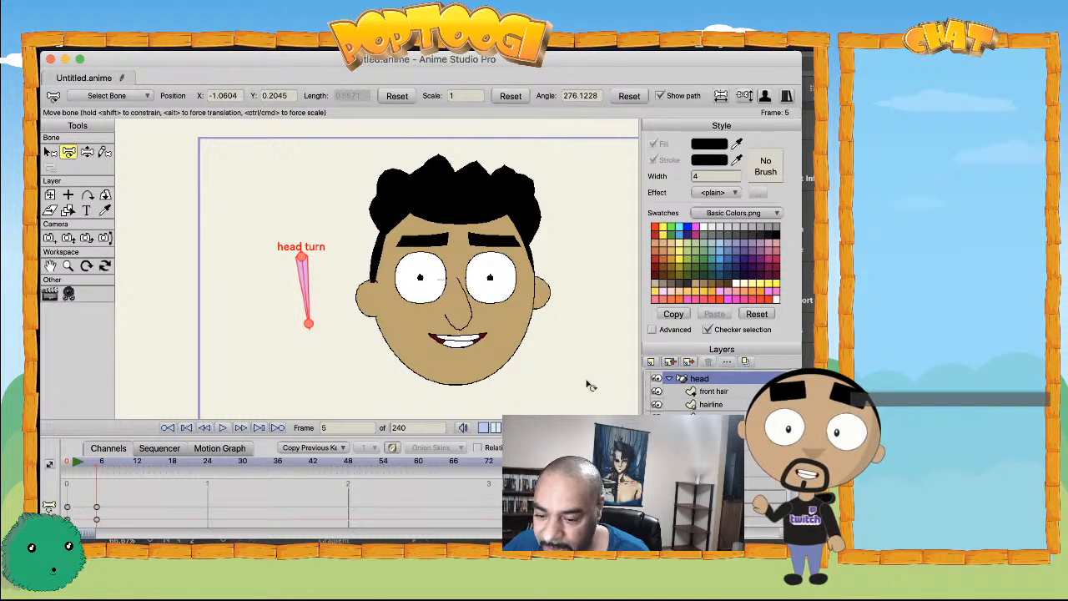
- Delete the head turn bone's test keyframes, return to frame 0 and delete the bone itself
{"action": "left_click_drag", "start_coordinate": [101, 494], "coordinate": [77, 525]}
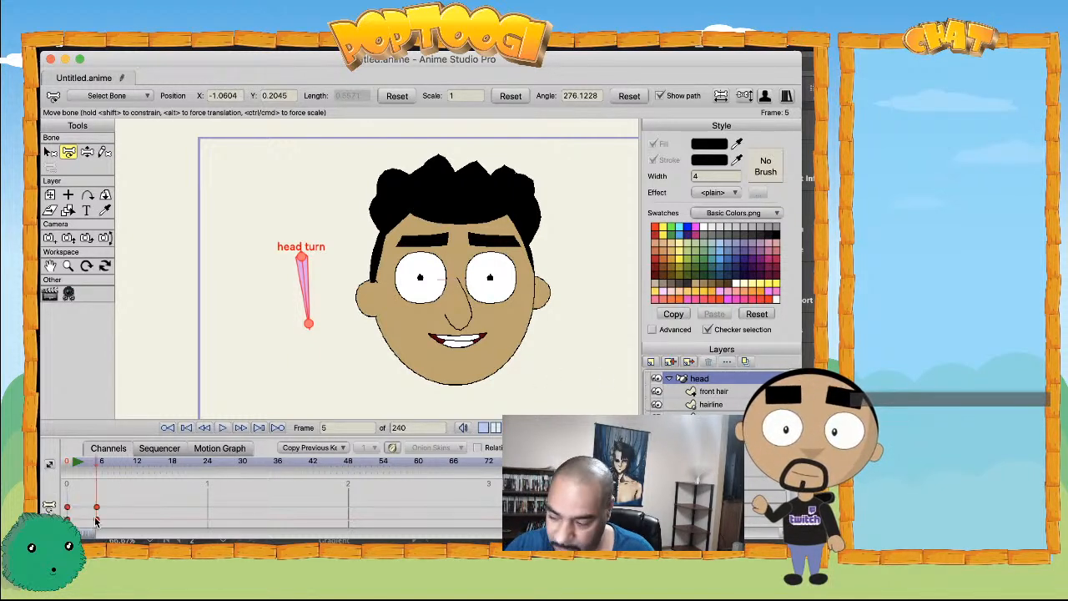
{"action": "key", "text": "Delete"}
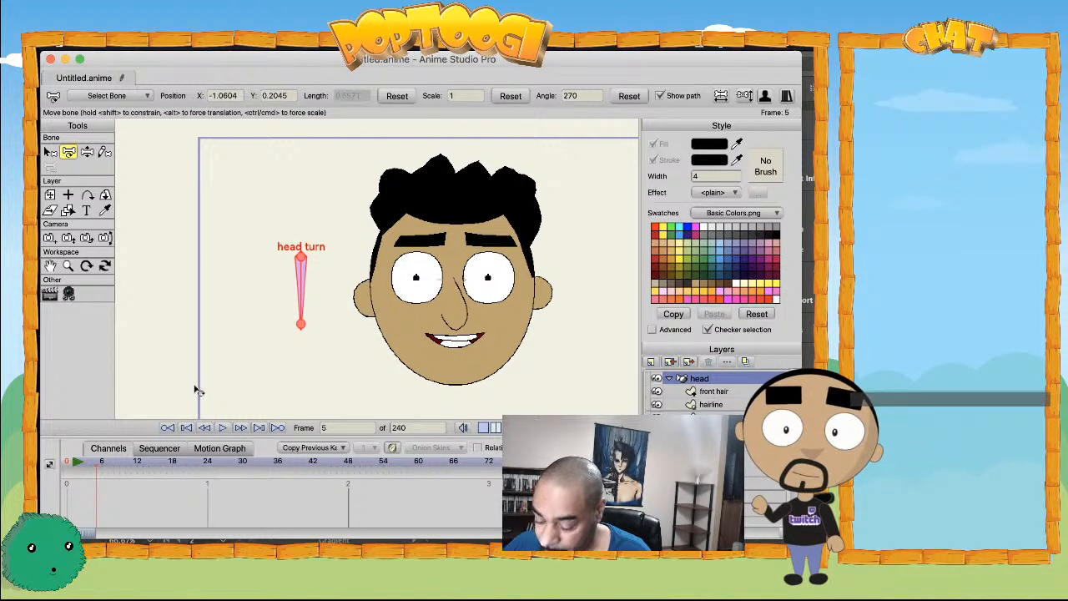
{"action": "left_click", "coordinate": [68, 462]}
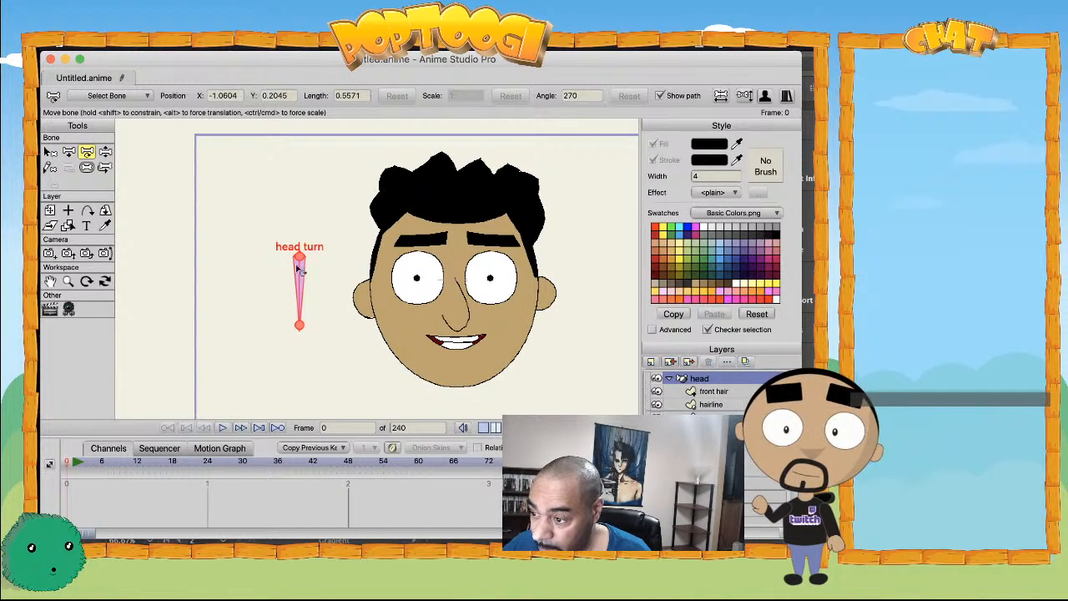
{"action": "key", "text": "b"}
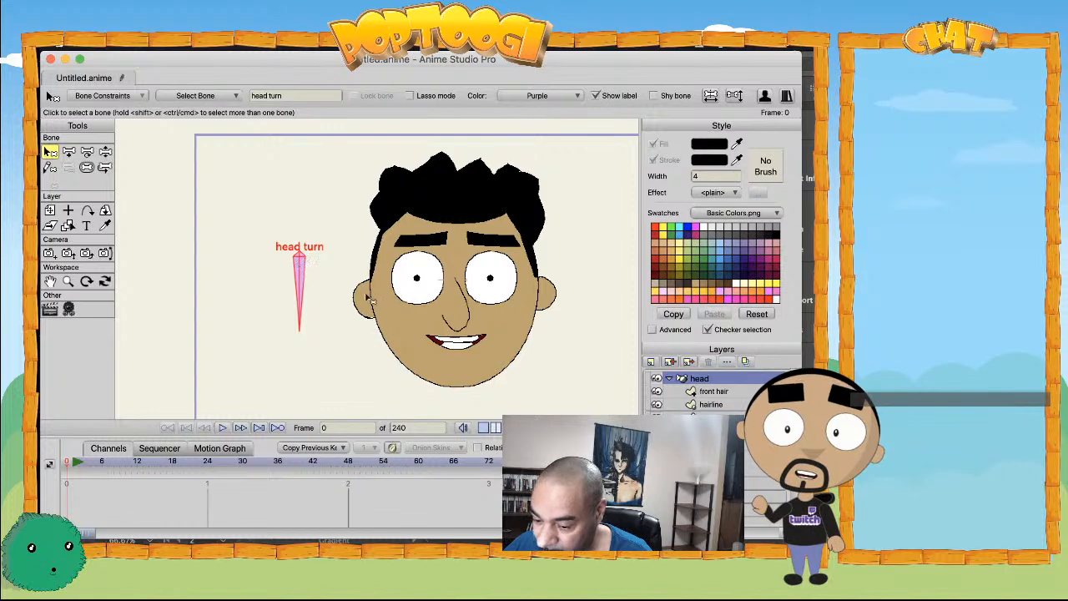
{"action": "key", "text": "Delete"}
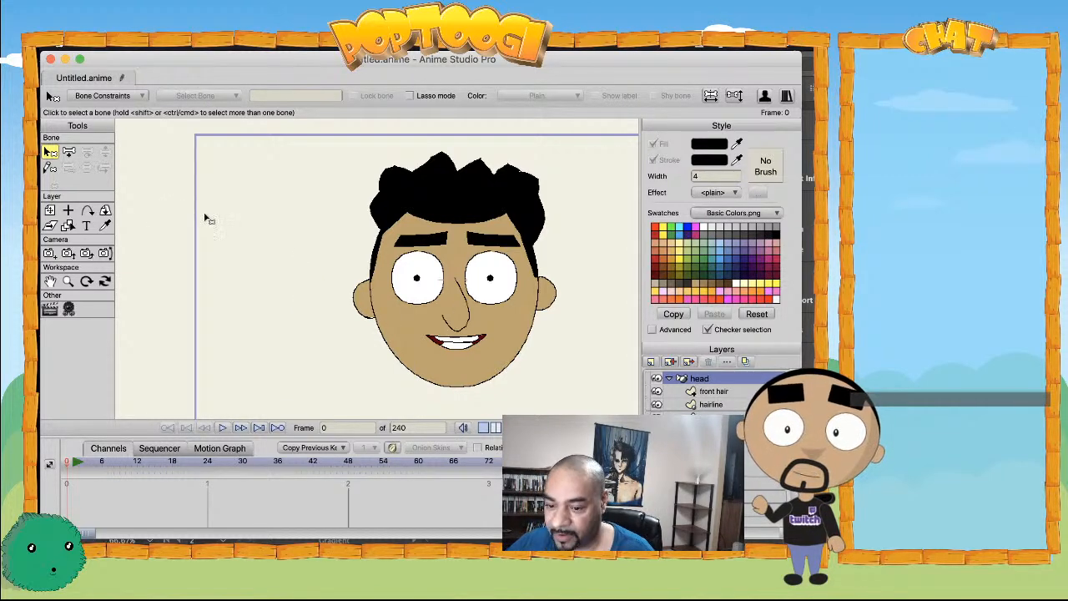
- Move all the facial feature layers out of the head bone layer and delete the emptied head layer
{"action": "left_click", "coordinate": [716, 391]}
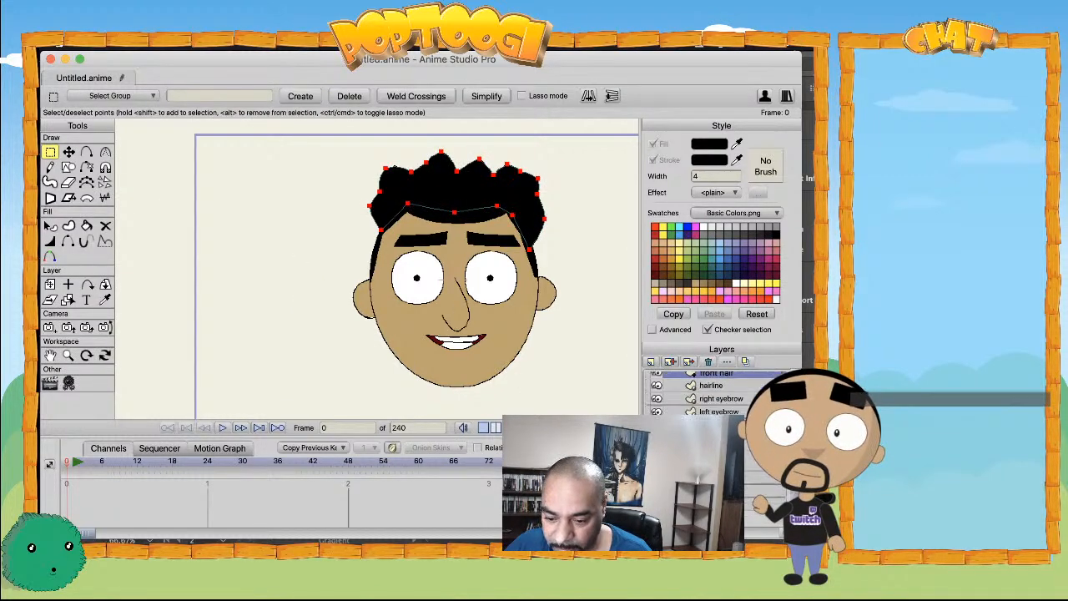
{"action": "left_click", "coordinate": [711, 404], "text": "shift"}
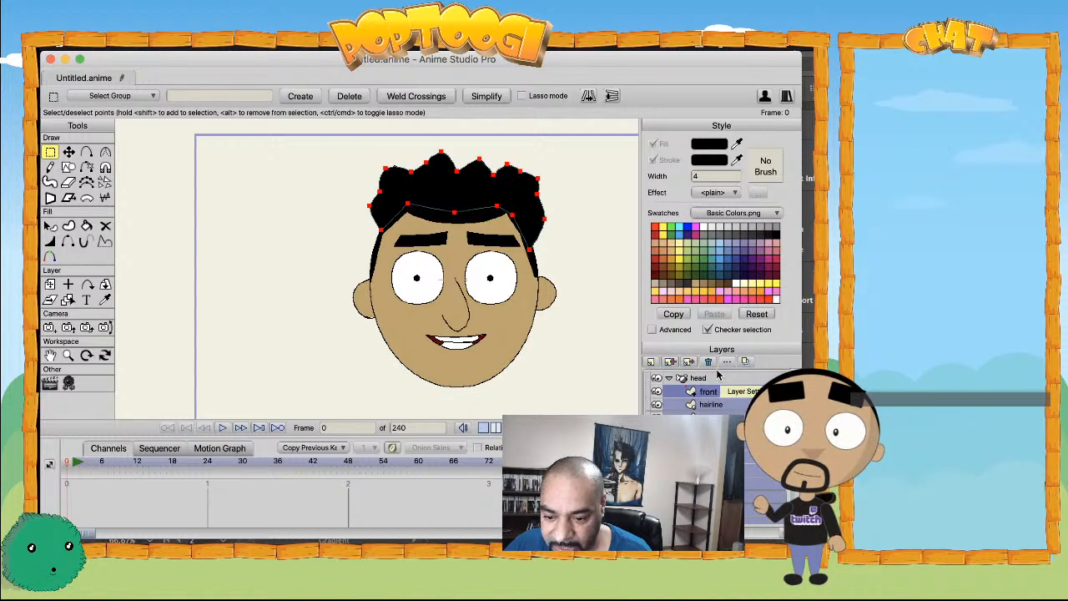
{"action": "left_click_drag", "start_coordinate": [718, 377], "coordinate": [718, 374]}
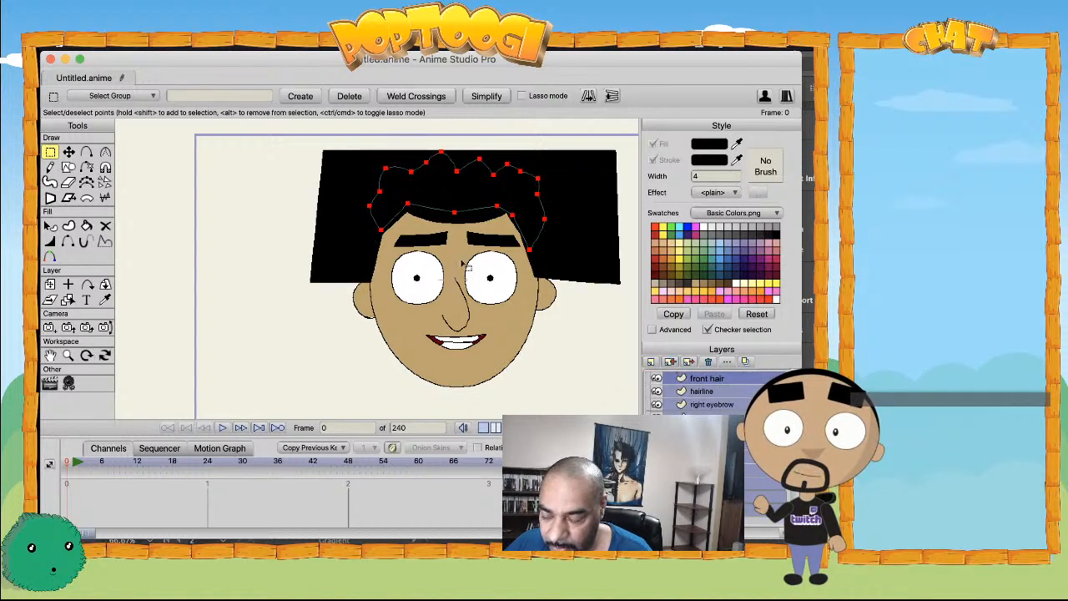
{"action": "scroll", "coordinate": [722, 501], "scroll_direction": "down", "scroll_amount": 2}
{"action": "left_click", "coordinate": [722, 503]}
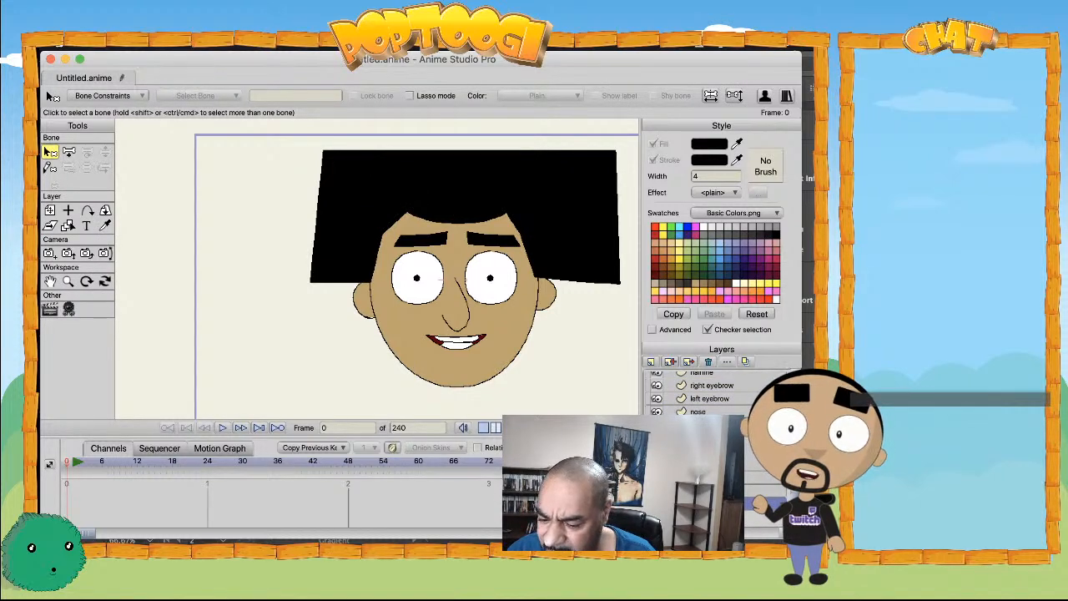
{"action": "left_click", "coordinate": [709, 363]}
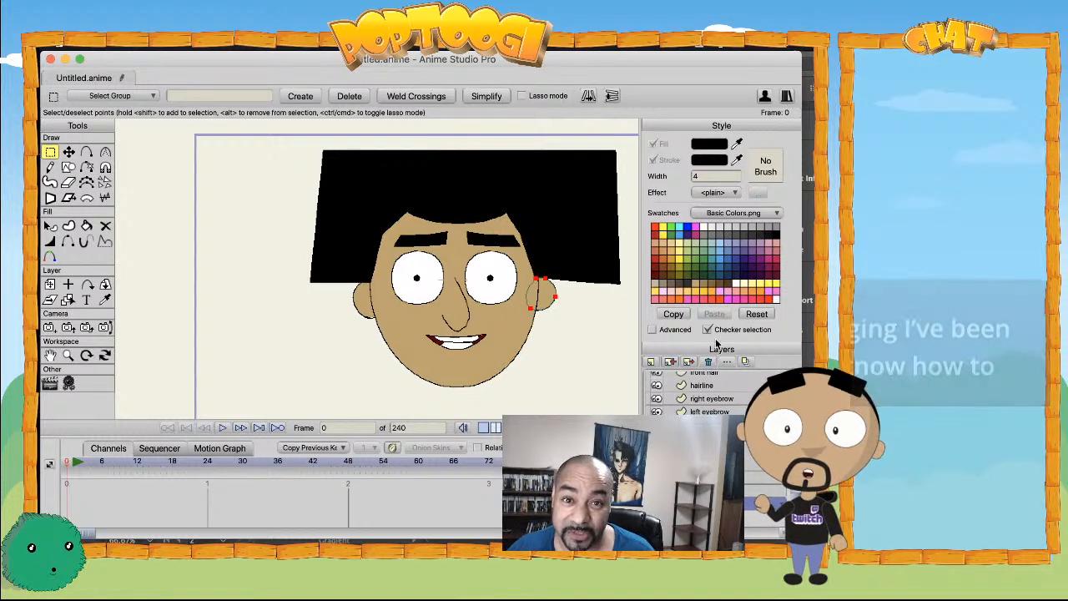
- Add a group layer to the layer stack and name it "head"
{"action": "scroll", "coordinate": [700, 407], "scroll_direction": "up", "scroll_amount": 1}
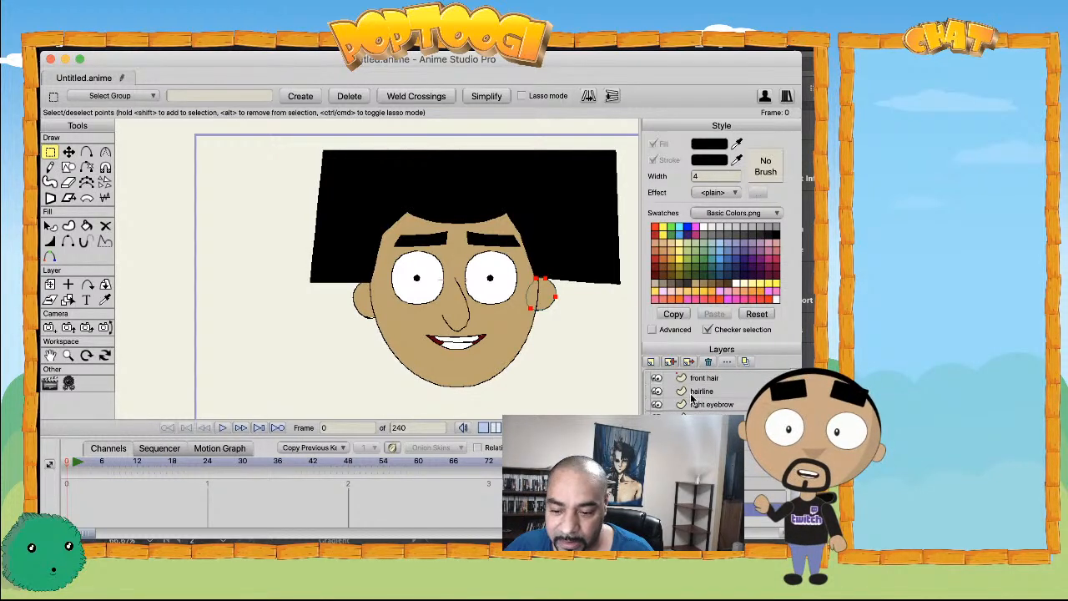
{"action": "left_click", "coordinate": [653, 361]}
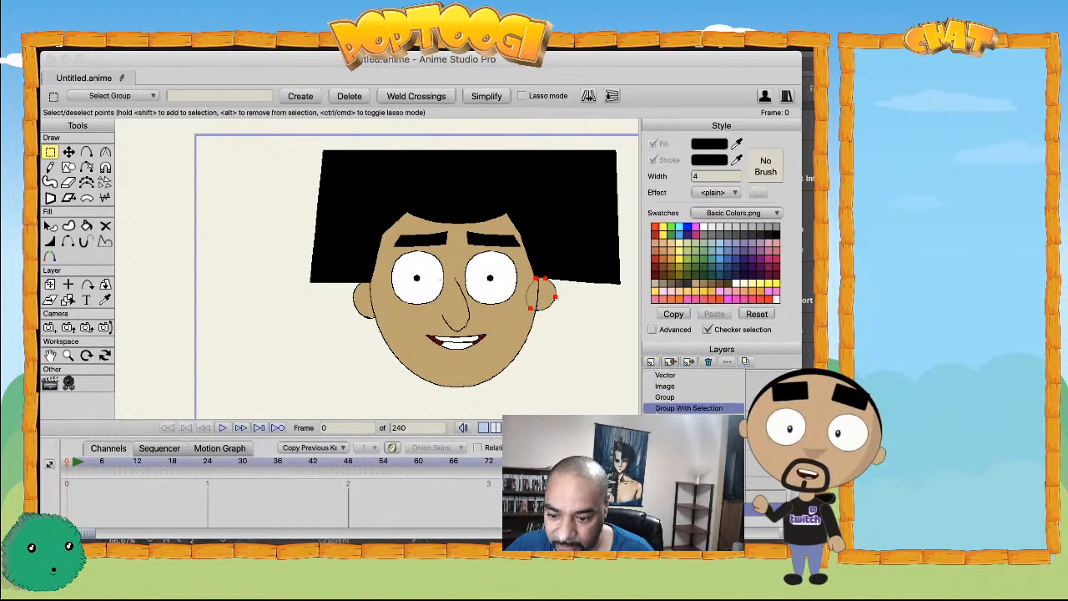
{"action": "left_click", "coordinate": [663, 406]}
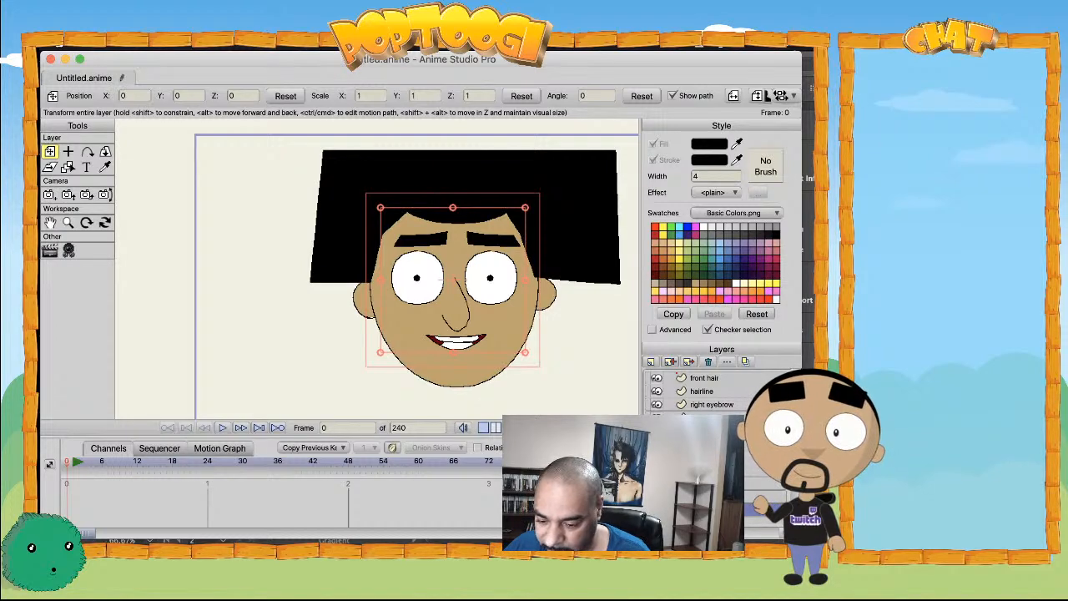
{"action": "double_click", "coordinate": [703, 377]}
{"action": "type", "text": "head"}
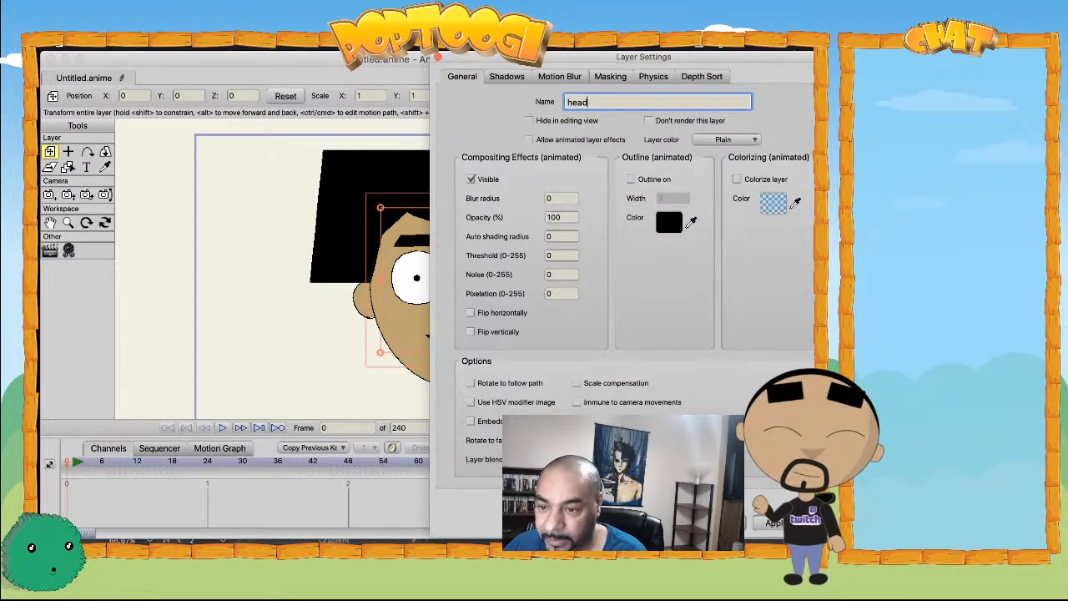
{"action": "key", "text": "Return"}
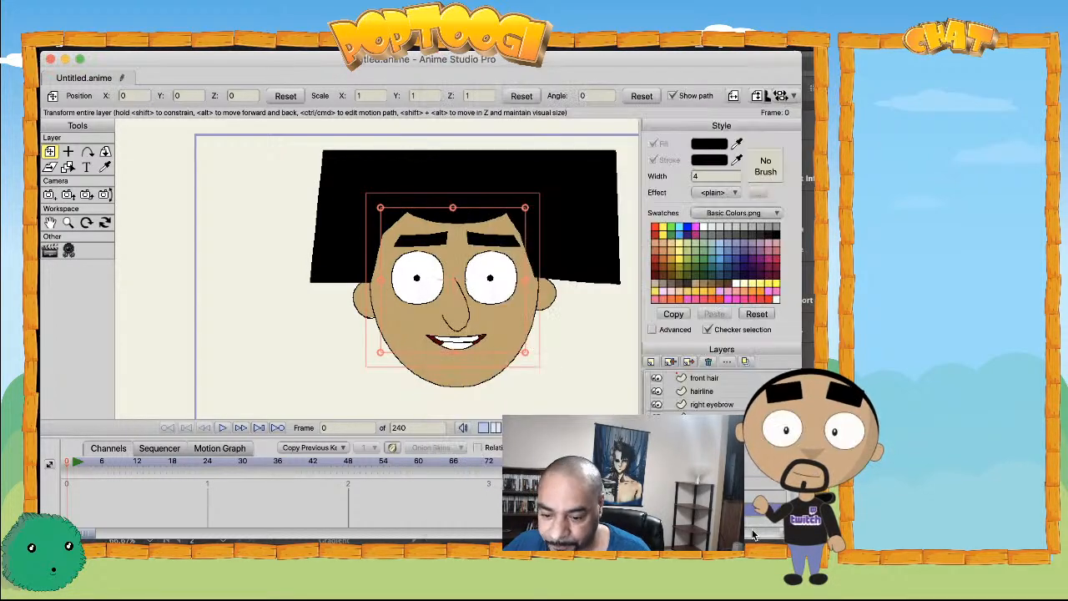
- Select the facial feature layers starting with front hair and move them into the head group
{"action": "left_click", "coordinate": [706, 377]}
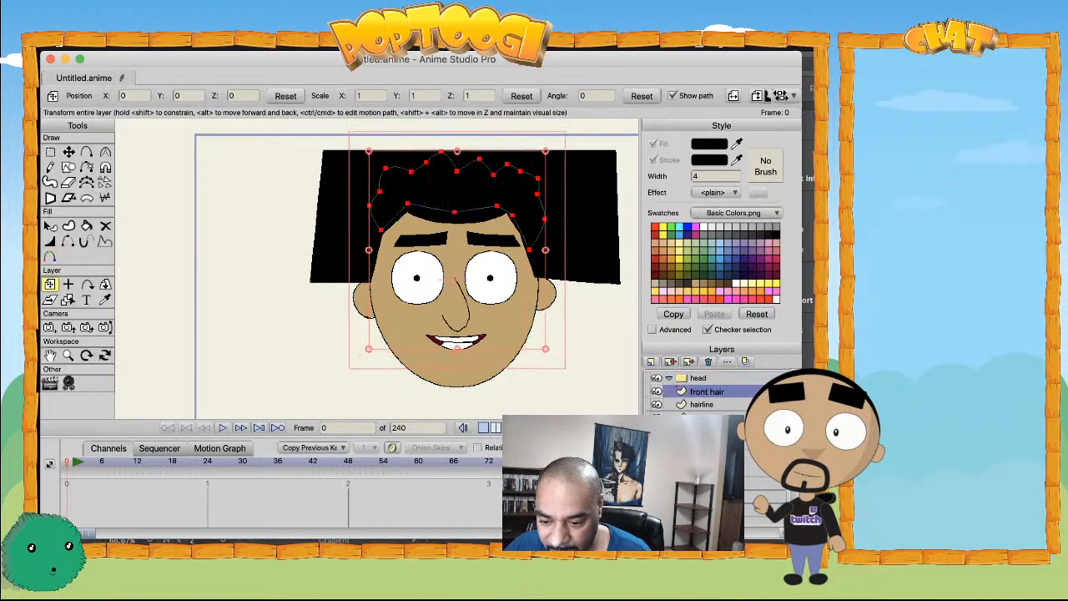
{"action": "scroll", "coordinate": [710, 409], "scroll_direction": "up", "scroll_amount": 1}
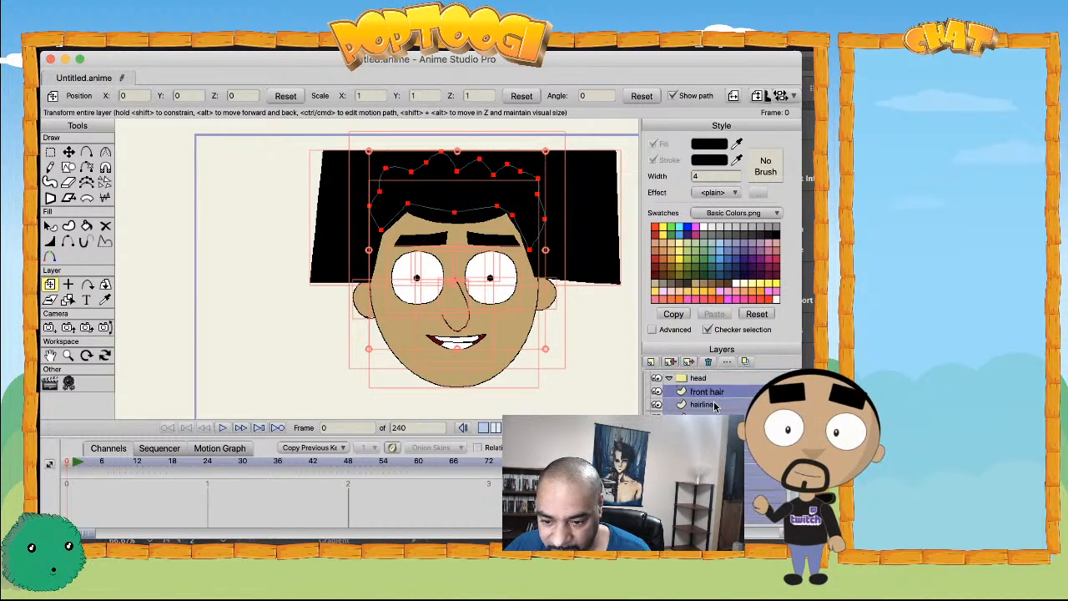
{"action": "left_click_drag", "start_coordinate": [715, 394], "coordinate": [711, 387]}
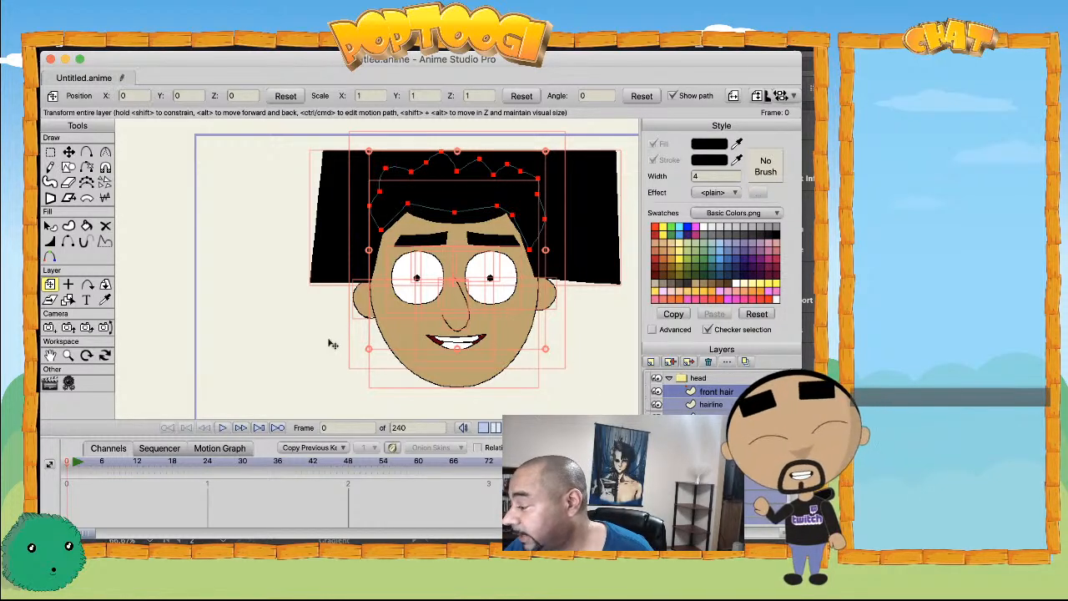
{"action": "left_click", "coordinate": [700, 378]}
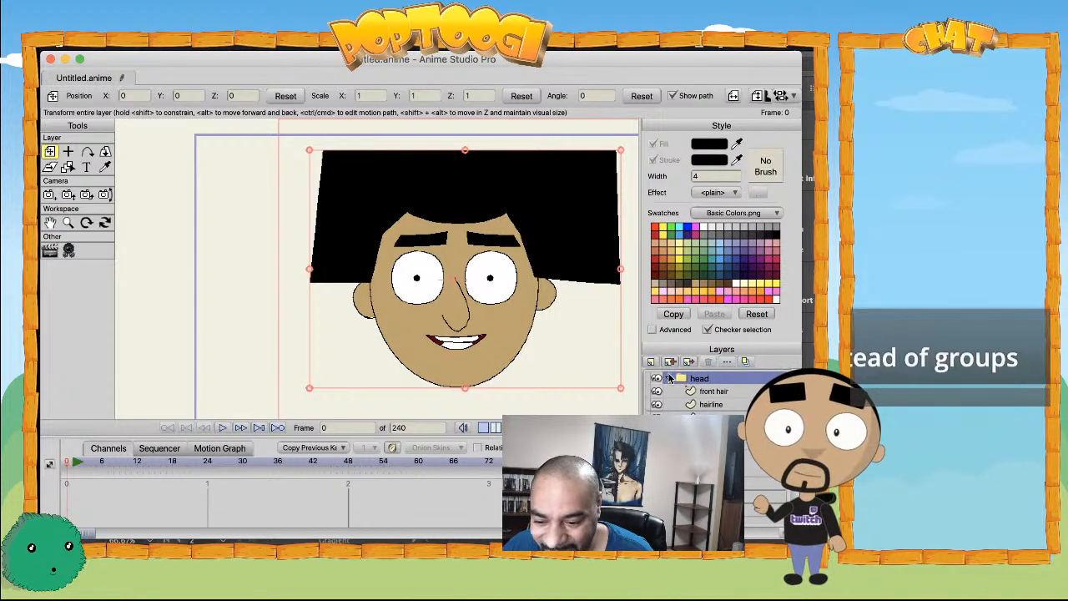
{"action": "left_click", "coordinate": [651, 361]}
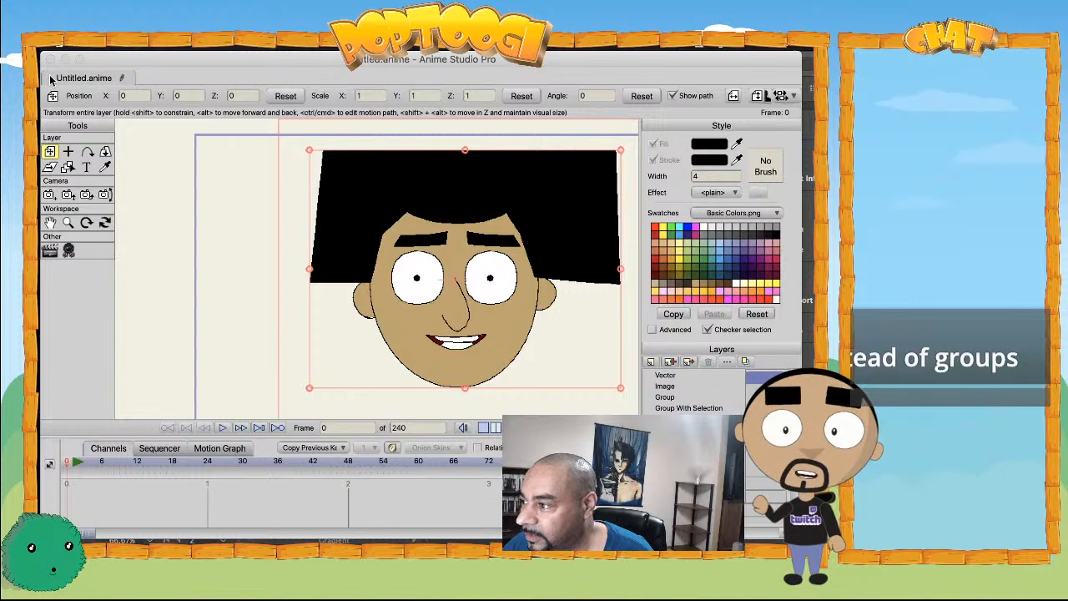
- Delete every layer in the head group from front hair down, keeping only left ear
{"action": "left_click", "coordinate": [715, 391]}
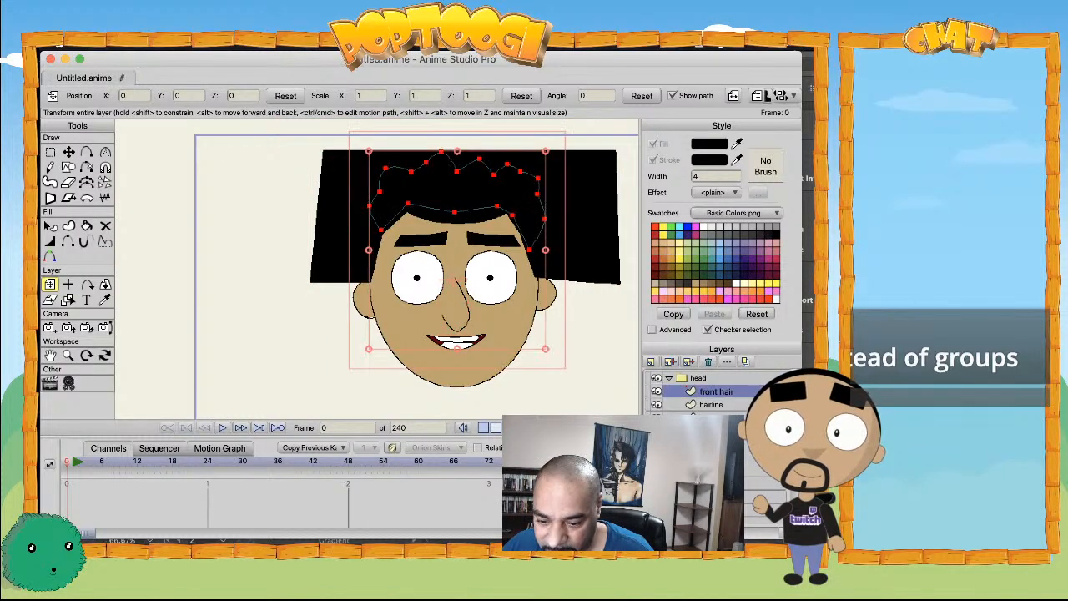
{"action": "left_click", "coordinate": [766, 522], "text": "shift"}
{"action": "left_click", "coordinate": [709, 361]}
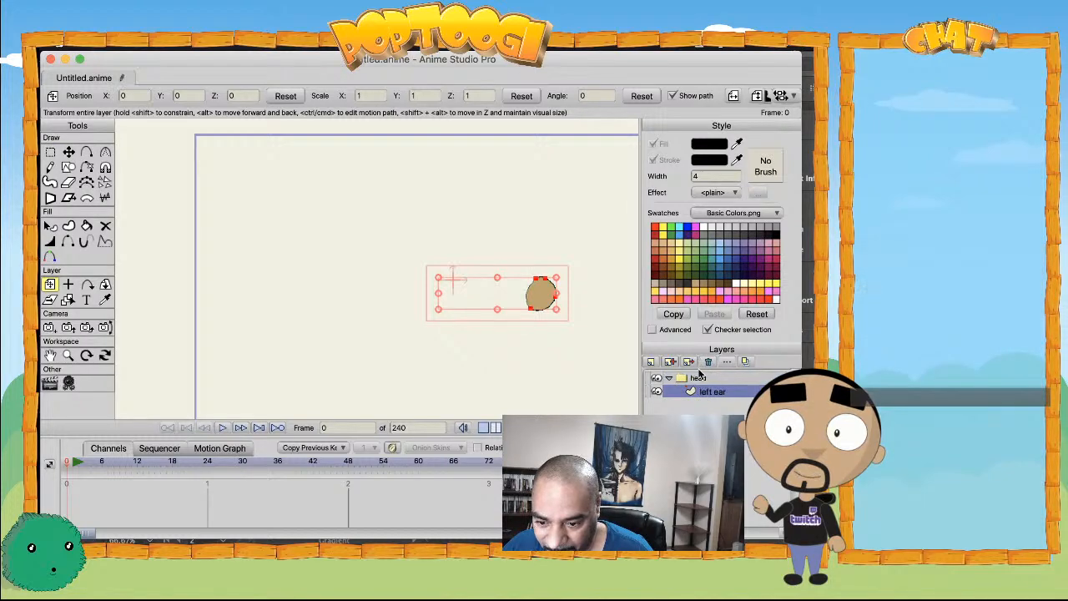
- Move the left ear layer out of the head group and delete the group
{"action": "left_click_drag", "start_coordinate": [708, 377], "coordinate": [688, 392]}
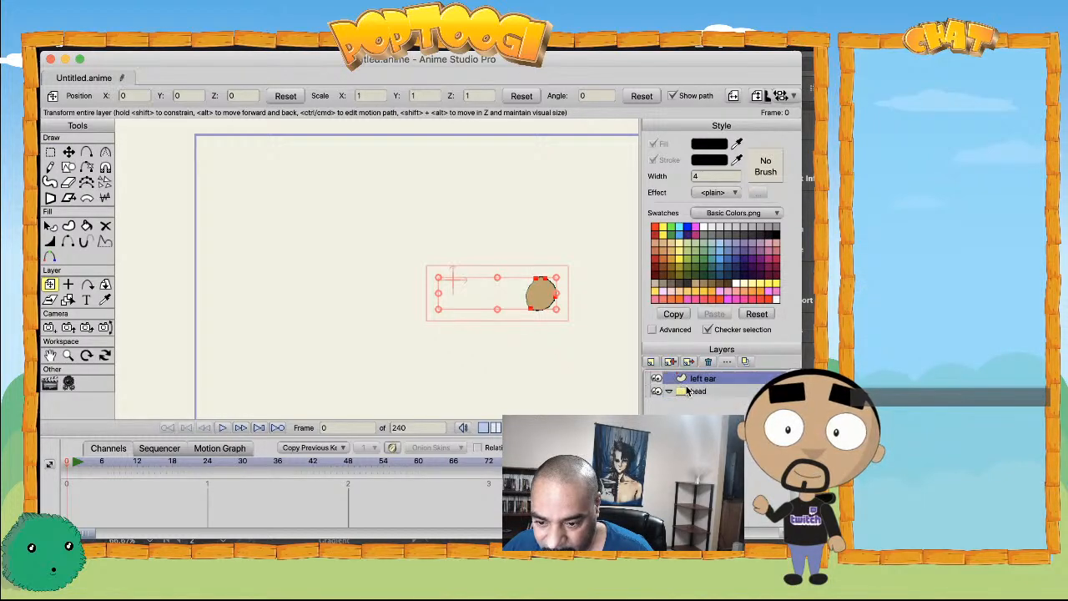
{"action": "left_click", "coordinate": [691, 392]}
{"action": "left_click", "coordinate": [708, 361]}
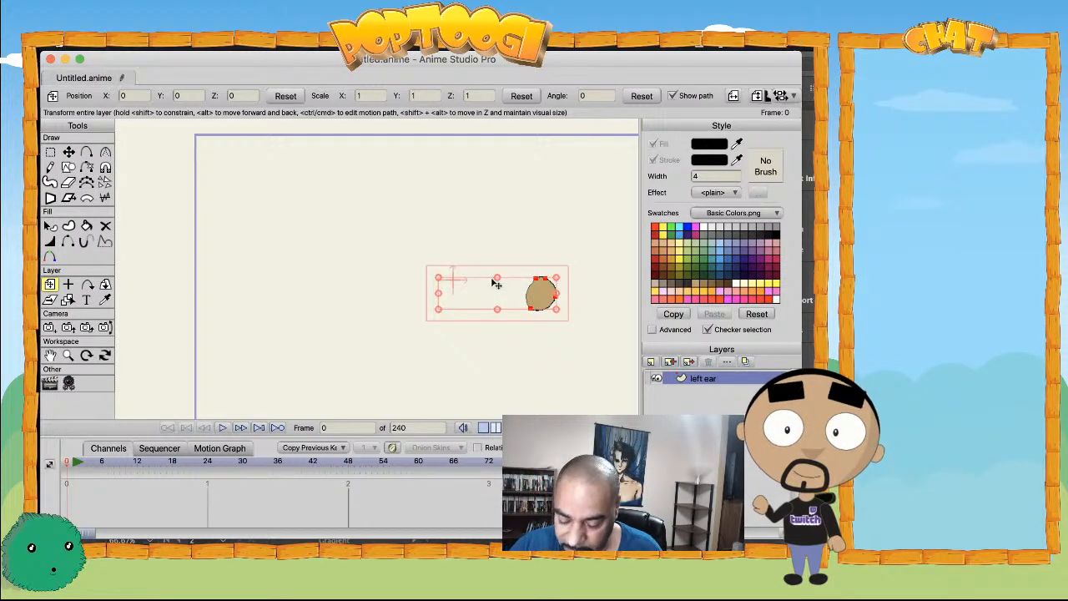
- Delete the ear shape from the left ear layer to empty the canvas
{"action": "key", "text": "t"}
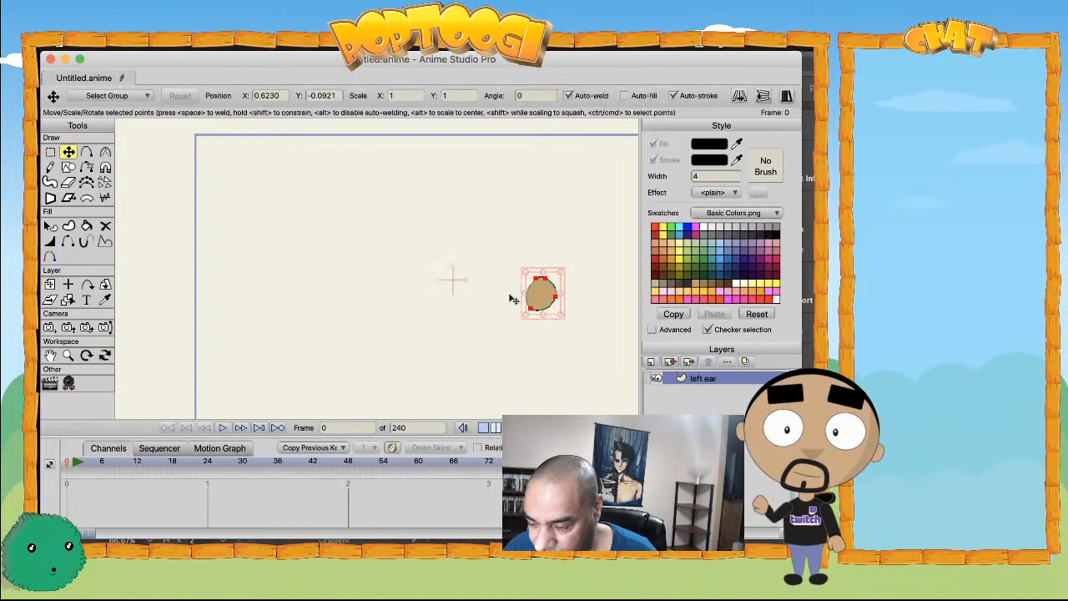
{"action": "left_click_drag", "start_coordinate": [527, 293], "coordinate": [400, 266]}
{"action": "key", "text": "g"}
{"action": "key", "text": "Delete"}
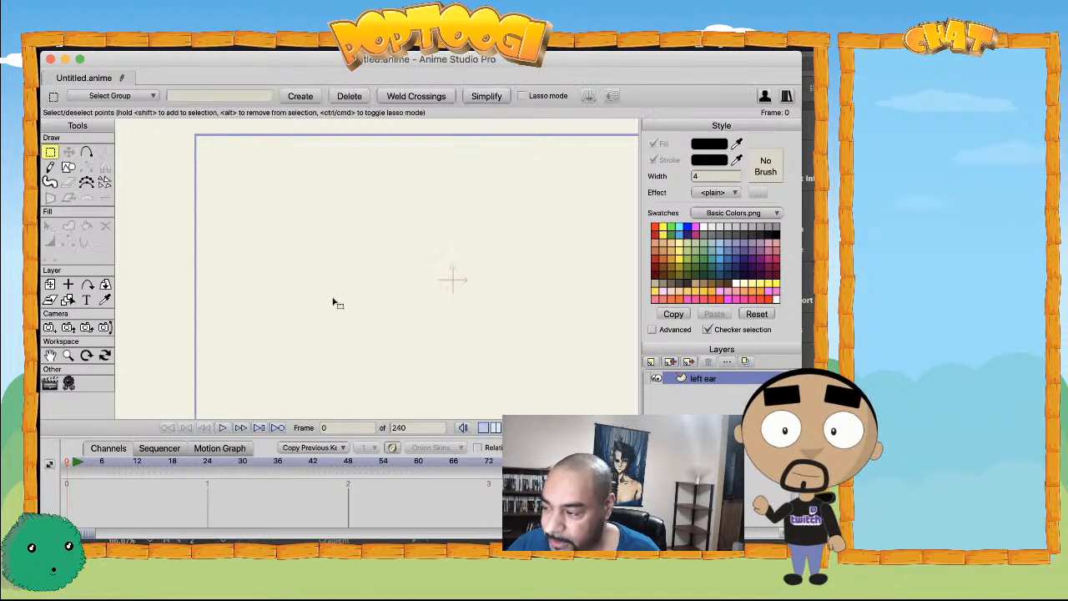
- Draw two small tan ovals as ears and a large tan oval between them as the head
{"action": "left_click", "coordinate": [68, 168]}
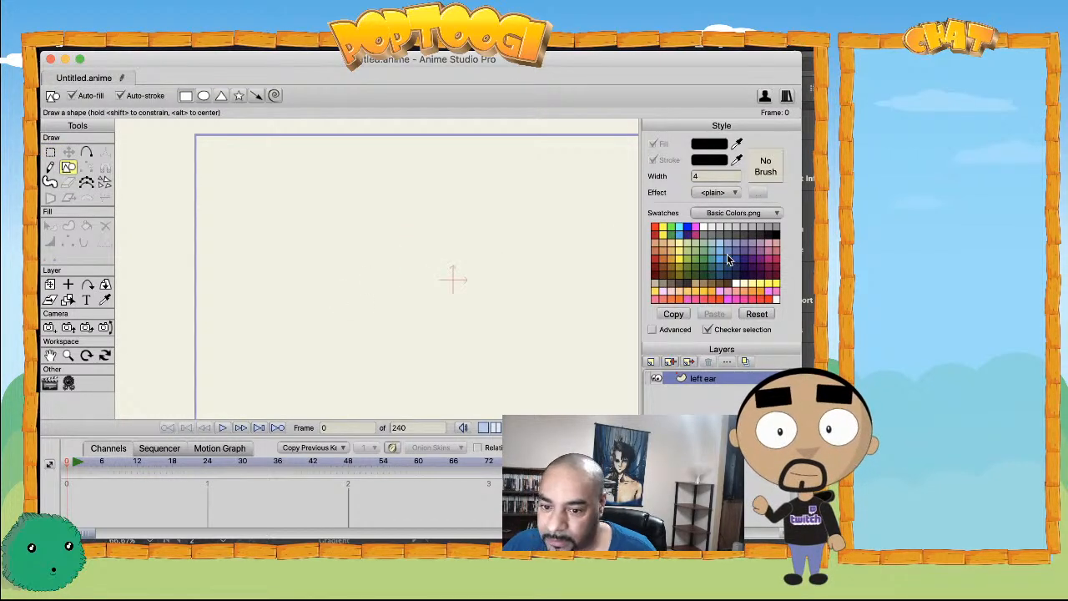
{"action": "left_click", "coordinate": [696, 286]}
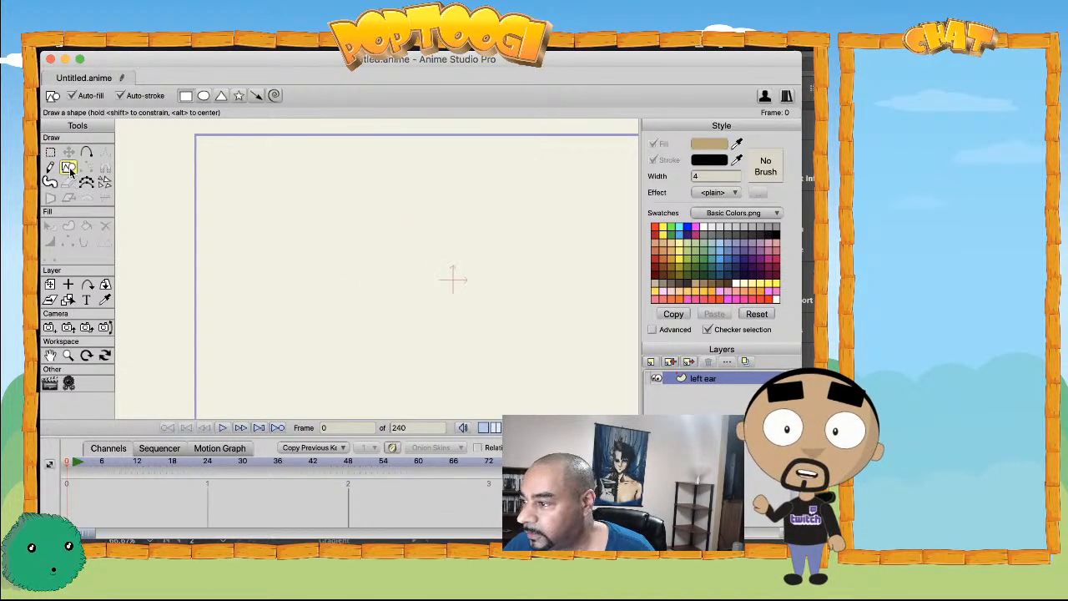
{"action": "left_click", "coordinate": [203, 95]}
{"action": "left_click_drag", "start_coordinate": [348, 250], "coordinate": [391, 298]}
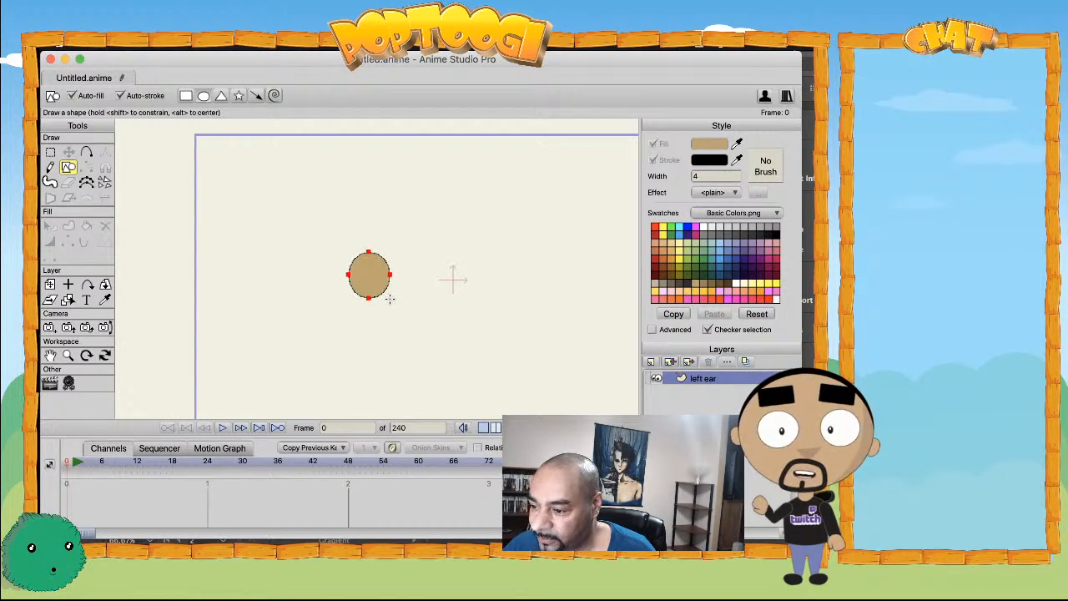
{"action": "left_click_drag", "start_coordinate": [484, 249], "coordinate": [532, 301]}
{"action": "left_click_drag", "start_coordinate": [374, 391], "coordinate": [439, 318]}
{"action": "left_click_drag", "start_coordinate": [454, 282], "coordinate": [519, 181]}
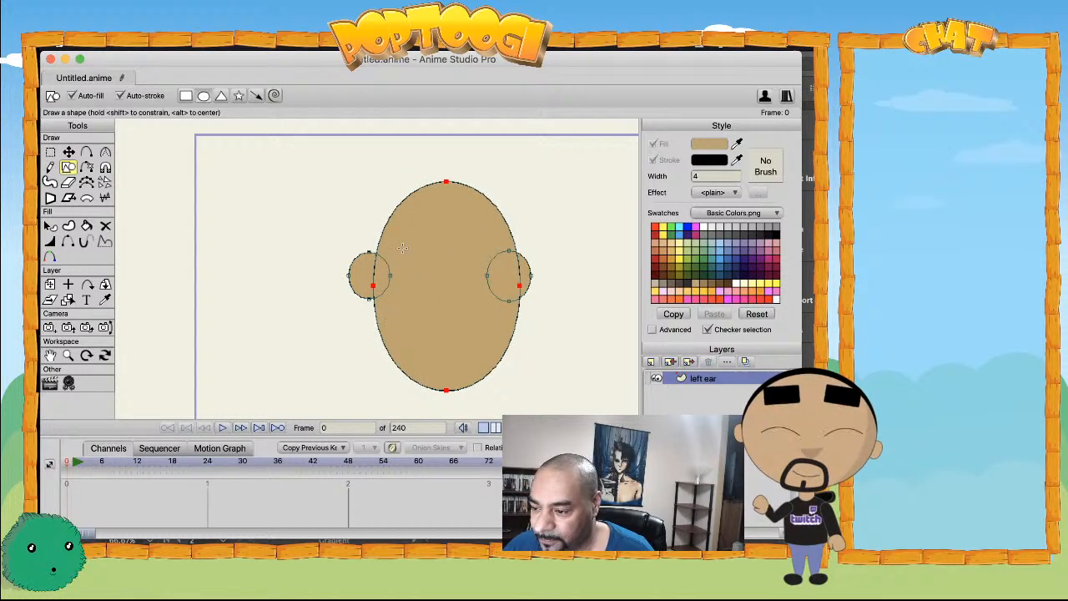
- Draw a white round eye on the left half of the face with a small black-filled pupil at its center
{"action": "left_click", "coordinate": [709, 228]}
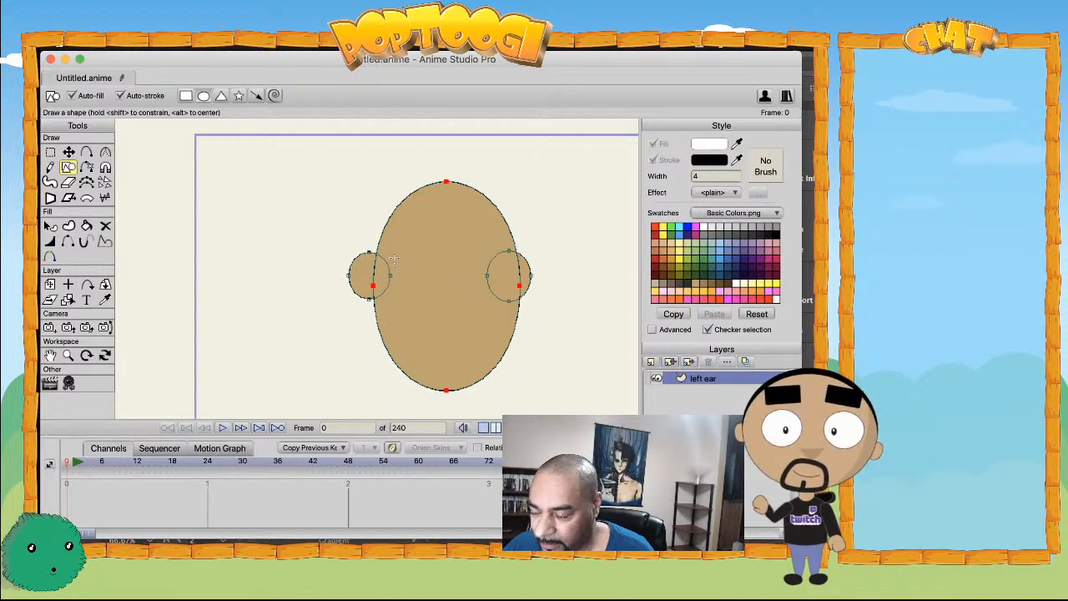
{"action": "left_click_drag", "start_coordinate": [394, 260], "coordinate": [448, 313]}
{"action": "key", "text": "t"}
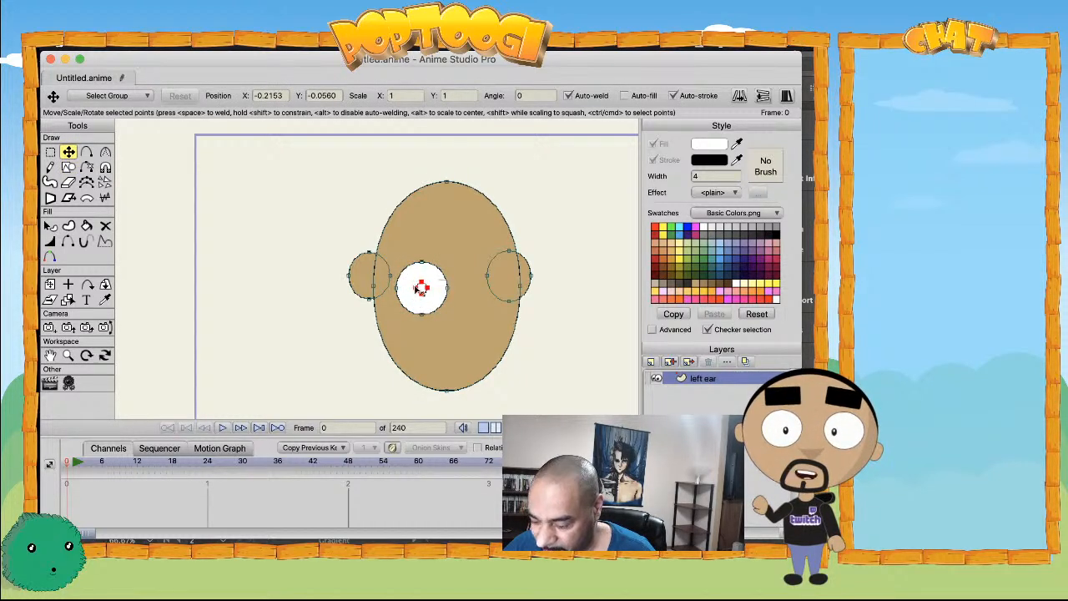
{"action": "key", "text": "q"}
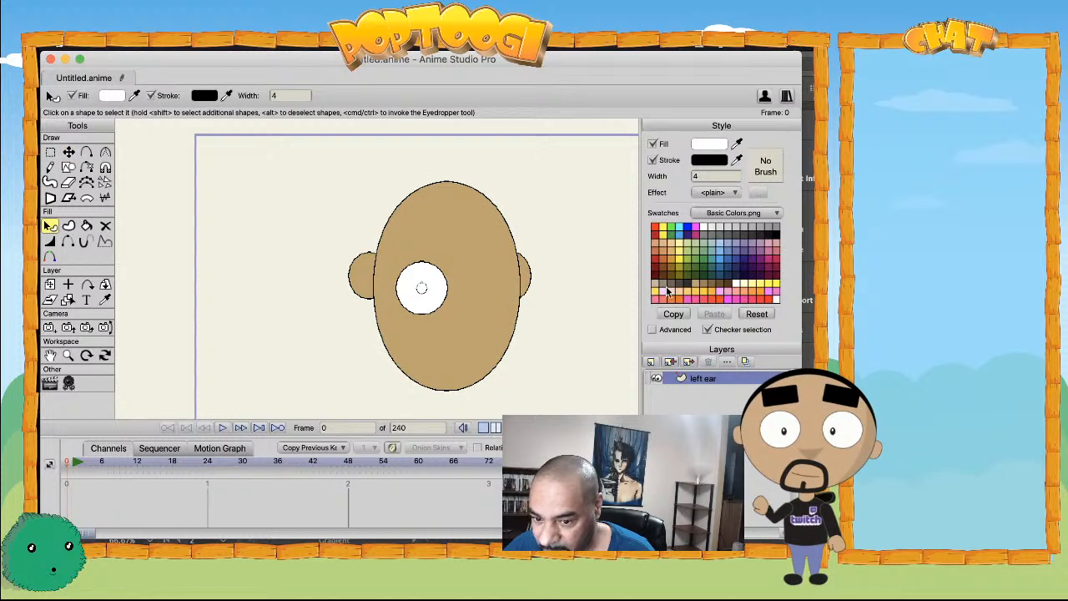
{"action": "left_click", "coordinate": [775, 237]}
- Duplicate the eye with its pupil and place the copy beside it on the right half of the face
{"action": "key", "text": "g"}
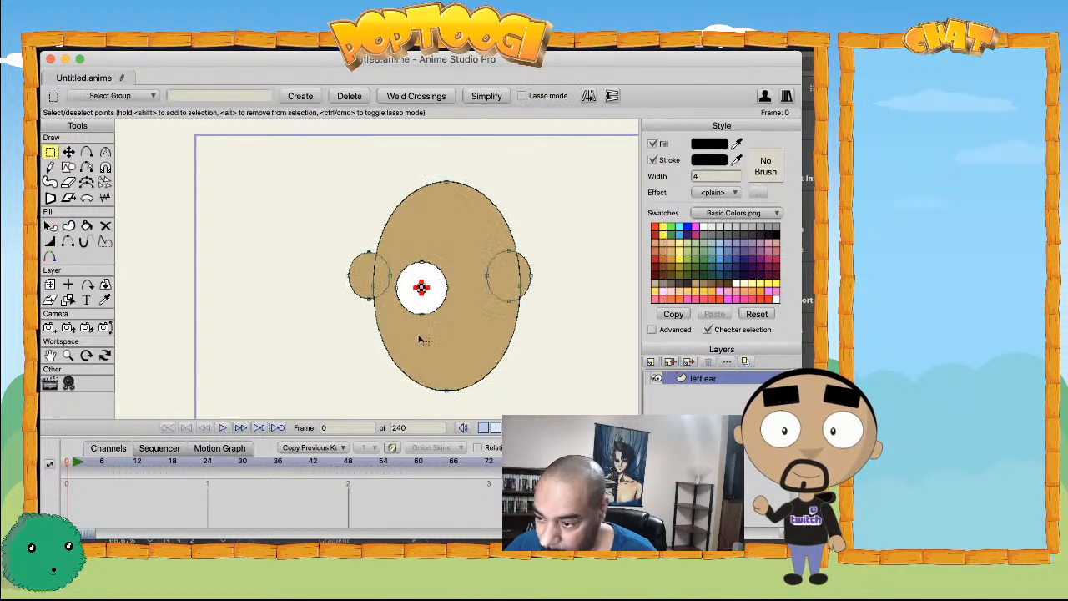
{"action": "left_click_drag", "start_coordinate": [394, 327], "coordinate": [472, 250]}
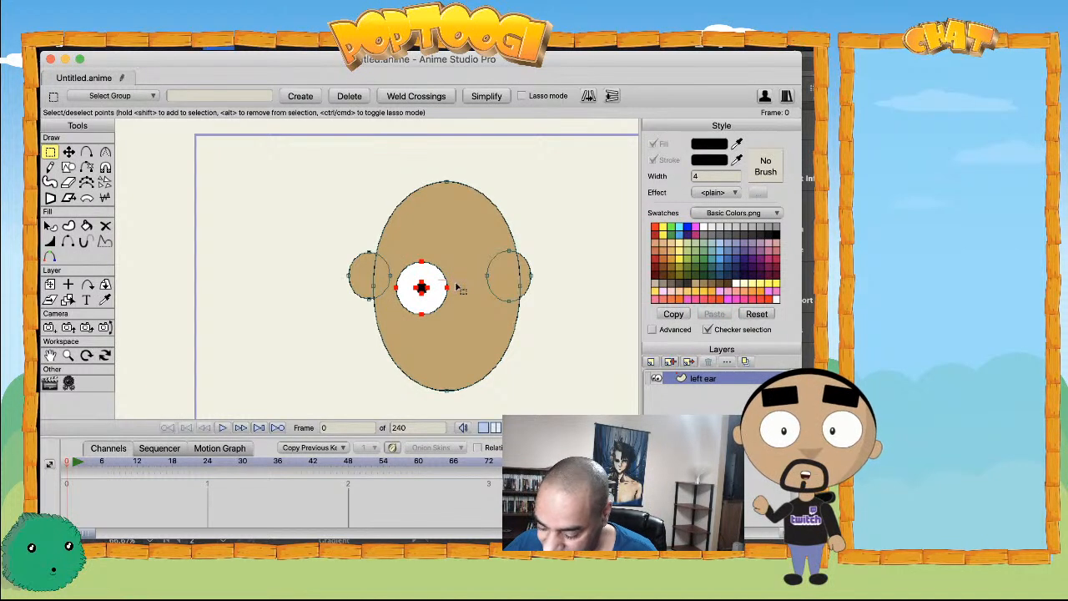
{"action": "key", "text": "t"}
{"action": "key", "text": "ctrl+c"}
{"action": "key", "text": "ctrl+v"}
{"action": "left_click_drag", "start_coordinate": [421, 304], "coordinate": [487, 298]}
- Draw a black rectangular eyebrow above each eye
{"action": "key", "text": "r"}
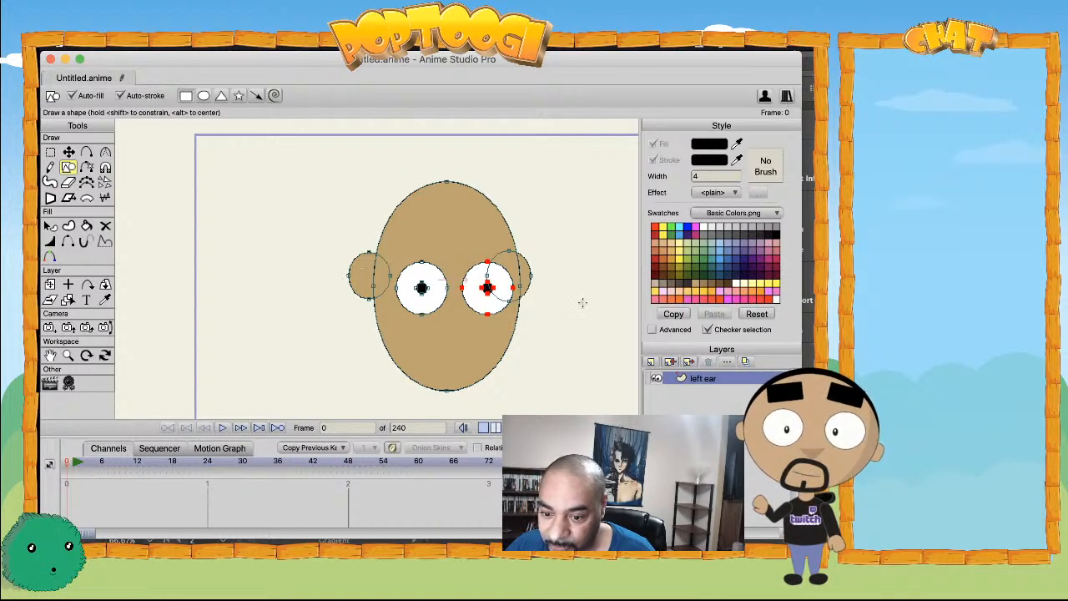
{"action": "left_click_drag", "start_coordinate": [398, 251], "coordinate": [505, 241]}
{"action": "key", "text": "a"}
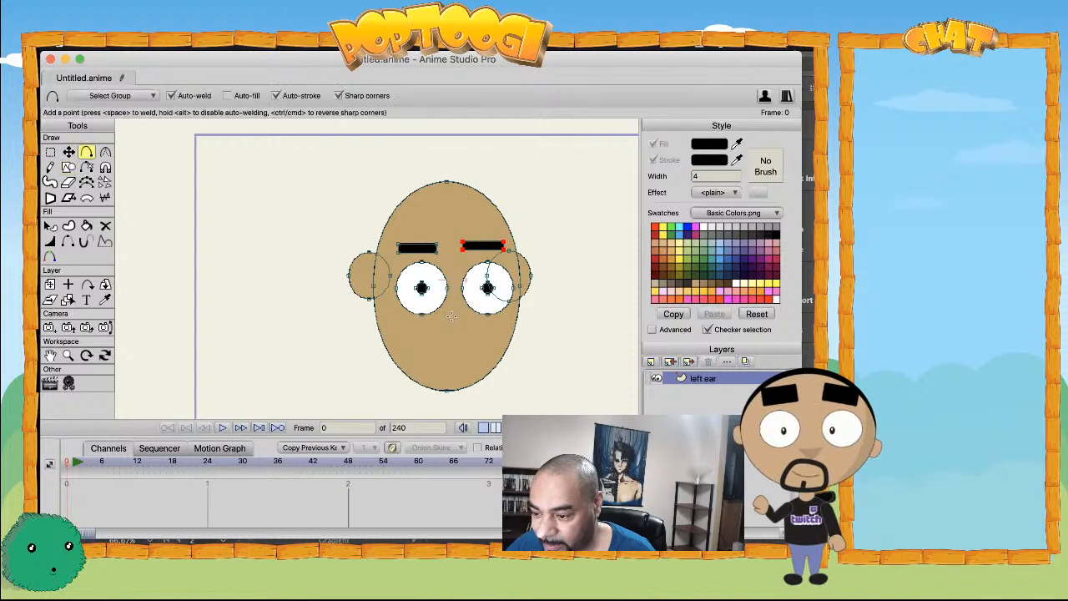
- Sample the face's tan color as fill and draw a small oval nose between and just below the eyes
{"action": "left_click", "coordinate": [66, 167]}
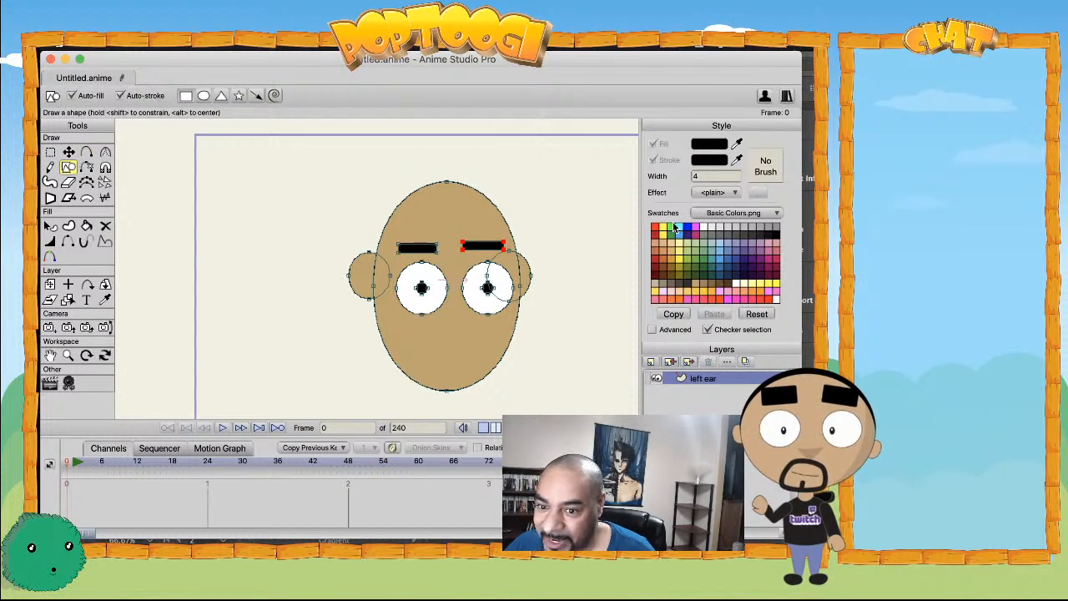
{"action": "left_click_drag", "start_coordinate": [737, 143], "coordinate": [475, 215]}
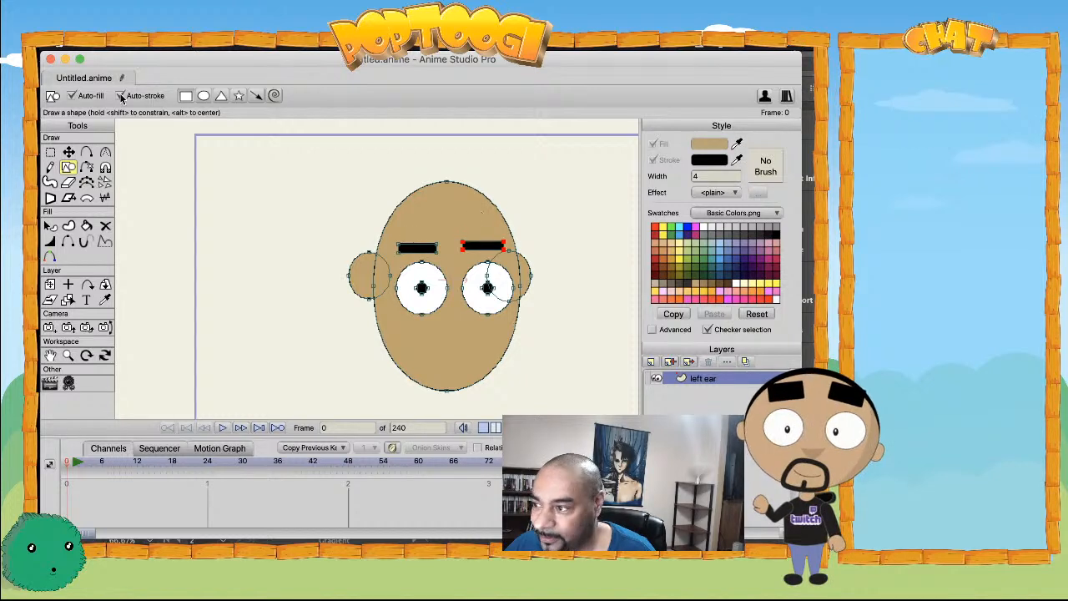
{"action": "left_click", "coordinate": [204, 96]}
{"action": "left_click_drag", "start_coordinate": [437, 332], "coordinate": [467, 299]}
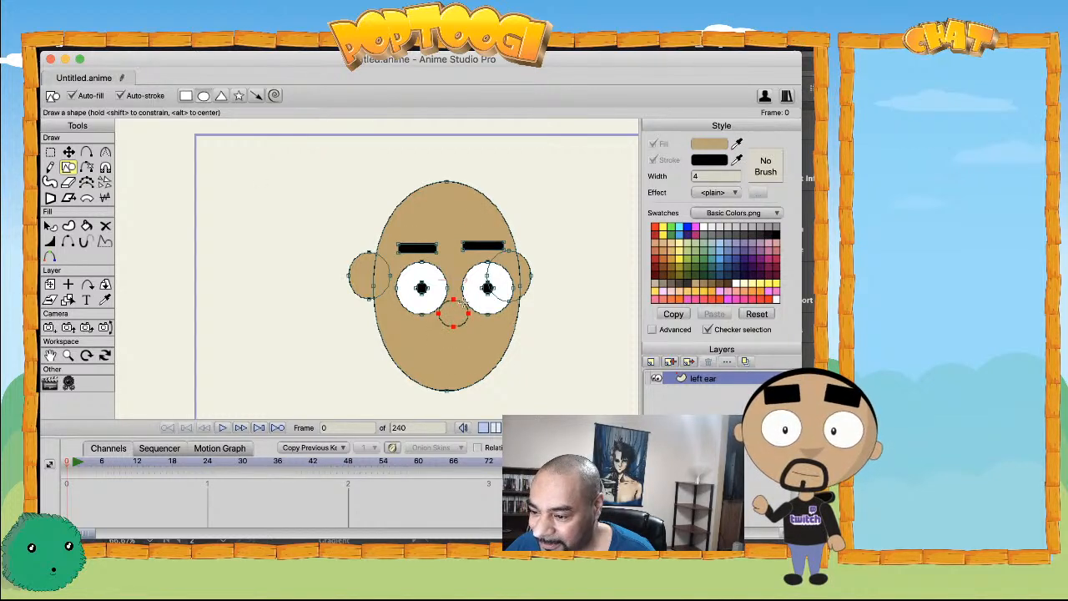
- Shift the oval nose slightly sideways toward the eye on the right half of the face
{"action": "left_click", "coordinate": [67, 241]}
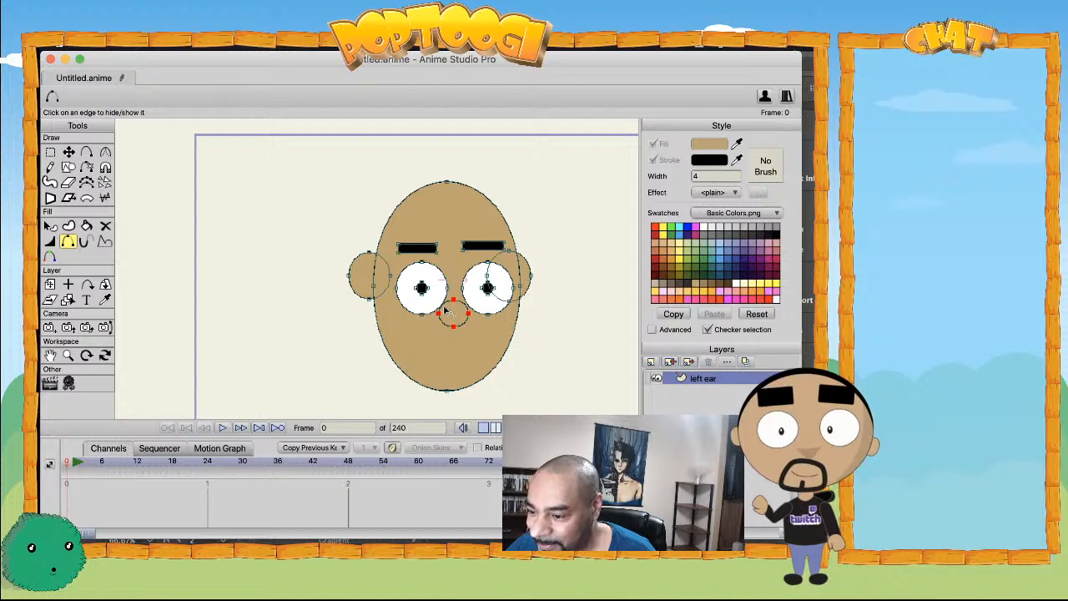
{"action": "scroll", "coordinate": [442, 308], "scroll_direction": "up", "scroll_amount": 4}
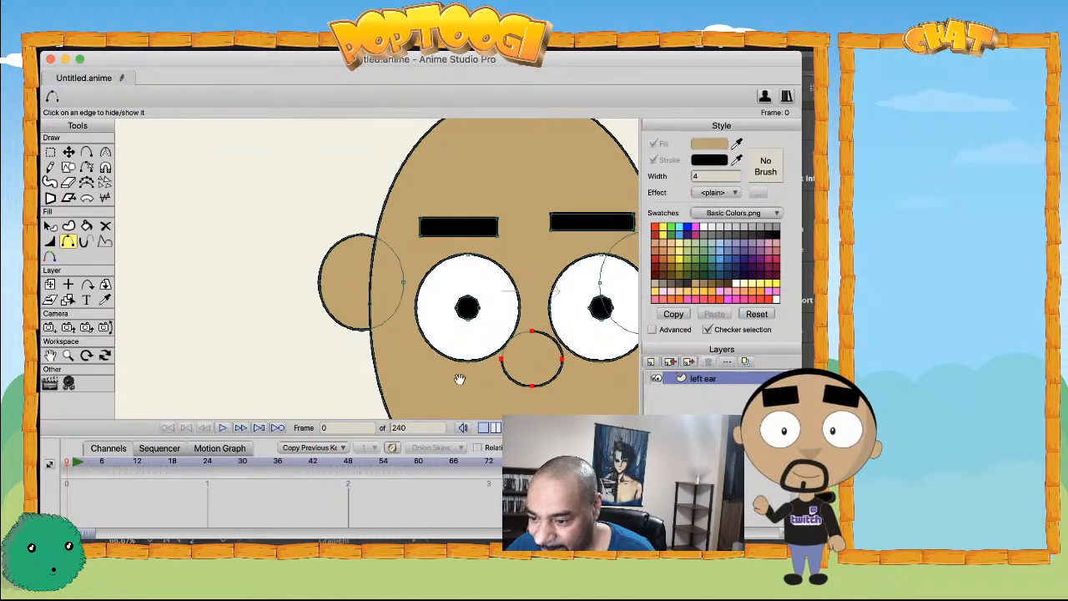
{"action": "left_click_drag", "start_coordinate": [484, 376], "coordinate": [341, 297]}
{"action": "key", "text": "t"}
{"action": "left_click_drag", "start_coordinate": [401, 283], "coordinate": [428, 282]}
{"action": "scroll", "coordinate": [383, 338], "scroll_direction": "down", "scroll_amount": 3}
- Draw a wide dark red oval mouth below the nose
{"action": "key", "text": "r"}
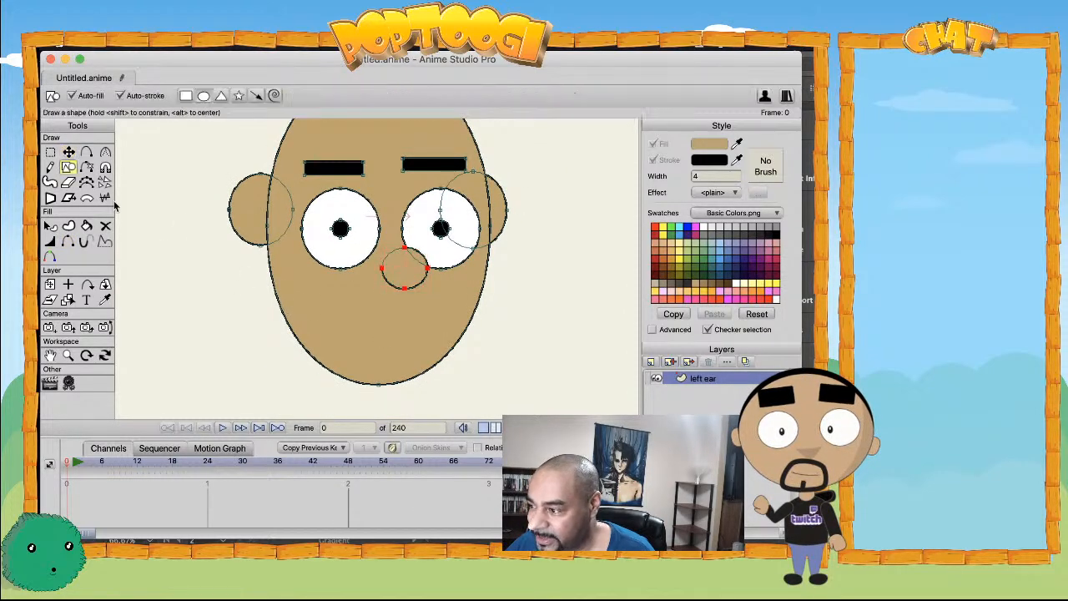
{"action": "left_click", "coordinate": [656, 276]}
{"action": "mouse_move", "coordinate": [320, 307]}
{"action": "left_mouse_down"}
{"action": "mouse_move", "coordinate": [389, 344]}
{"action": "mouse_move", "coordinate": [432, 343]}
{"action": "mouse_move", "coordinate": [418, 342]}
{"action": "left_mouse_up"}
{"action": "scroll", "coordinate": [398, 356], "scroll_direction": "down", "scroll_amount": 3}
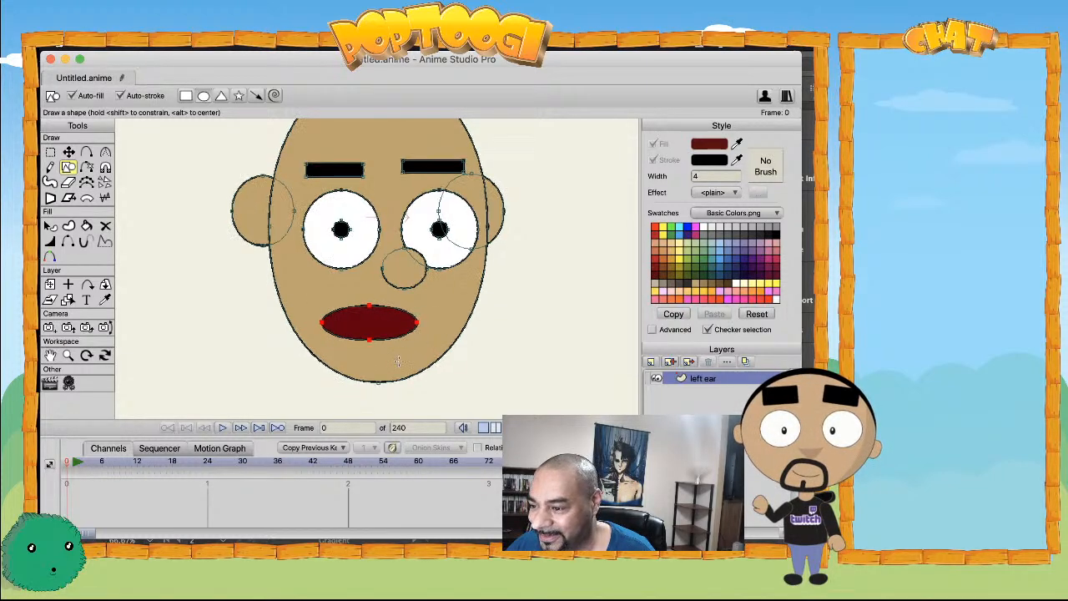
{"action": "scroll", "coordinate": [399, 351], "scroll_direction": "down", "scroll_amount": 1}
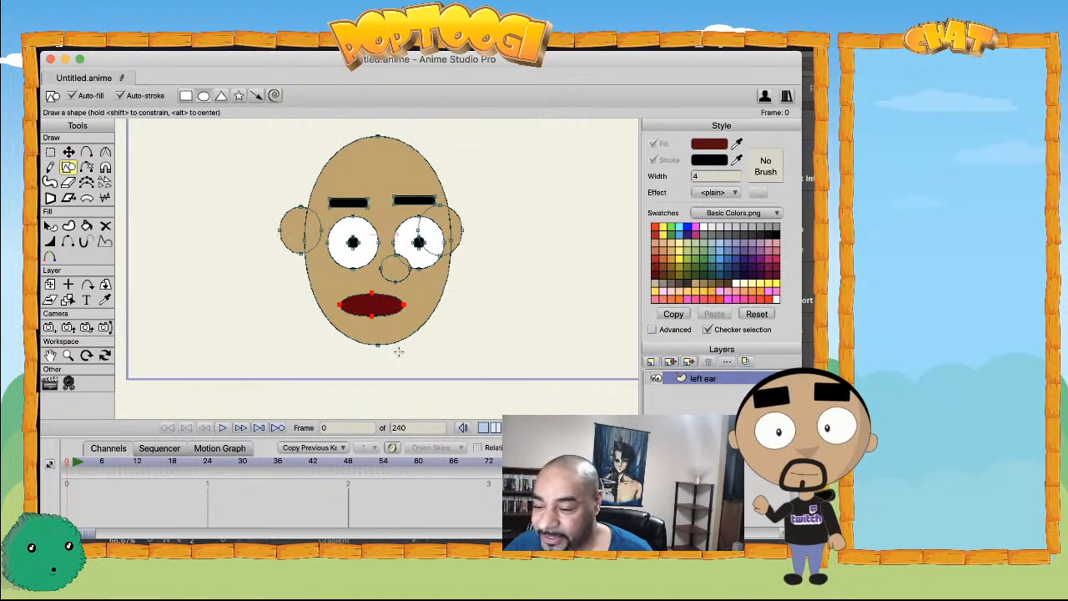
- Rename the vector layer as face and move the mouth slightly sideways to sit centered below the nose
{"action": "double_click", "coordinate": [700, 380]}
{"action": "type", "text": "face"}
{"action": "key", "text": "Return"}
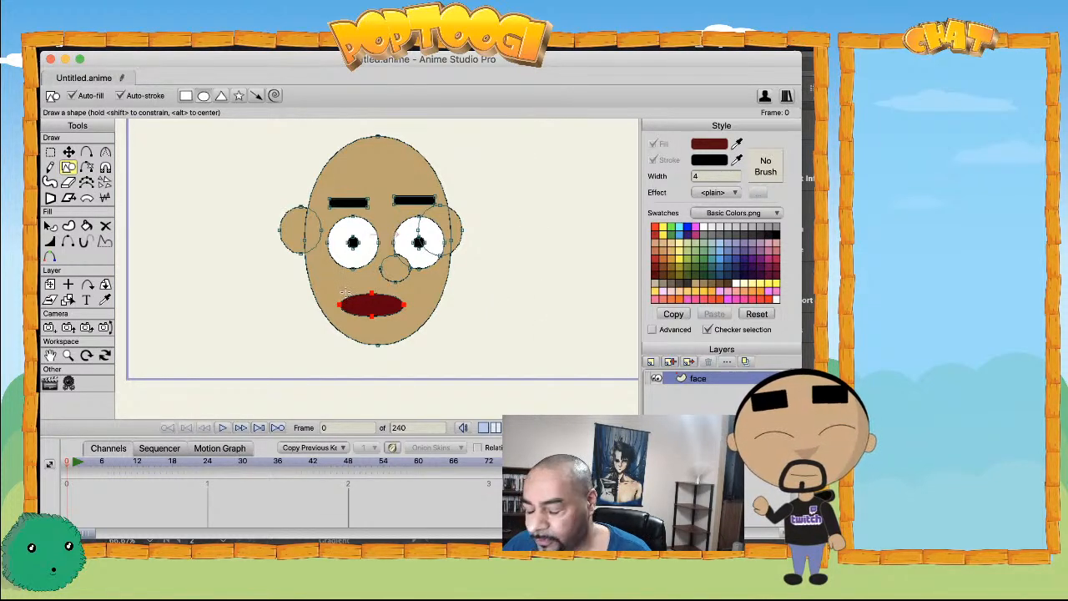
{"action": "key", "text": "t"}
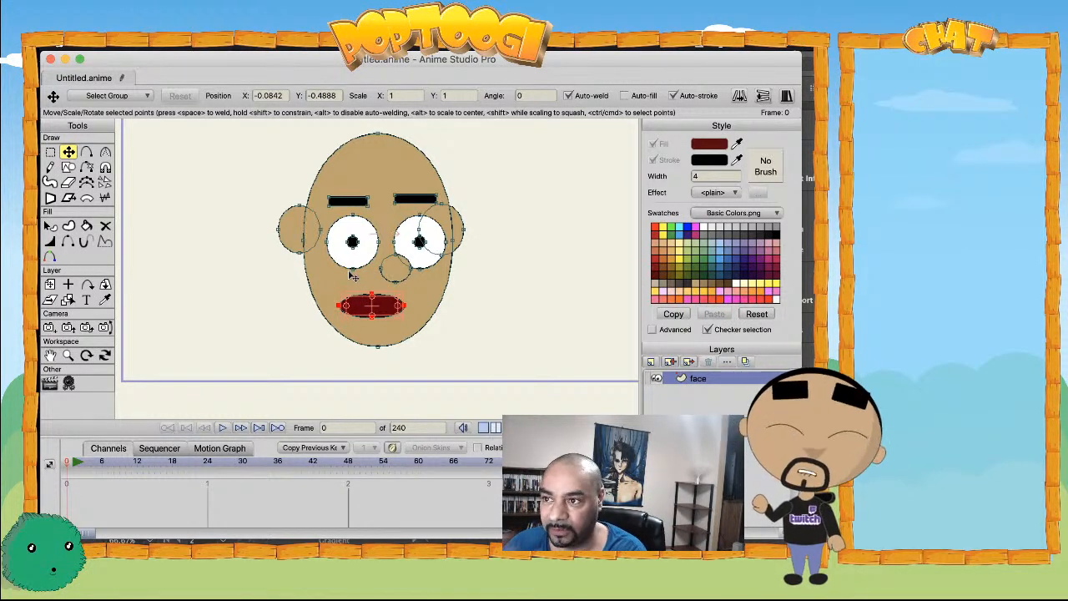
{"action": "left_click_drag", "start_coordinate": [361, 306], "coordinate": [371, 309]}
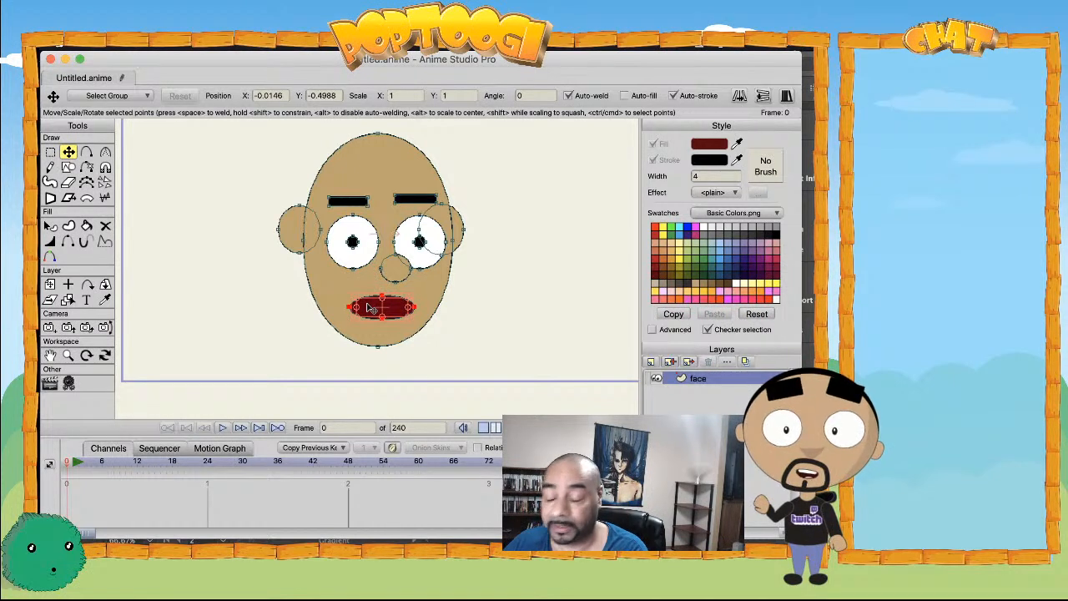
- At frame 6, keyframe all points of the face in their front-facing pose
{"action": "left_click", "coordinate": [103, 461]}
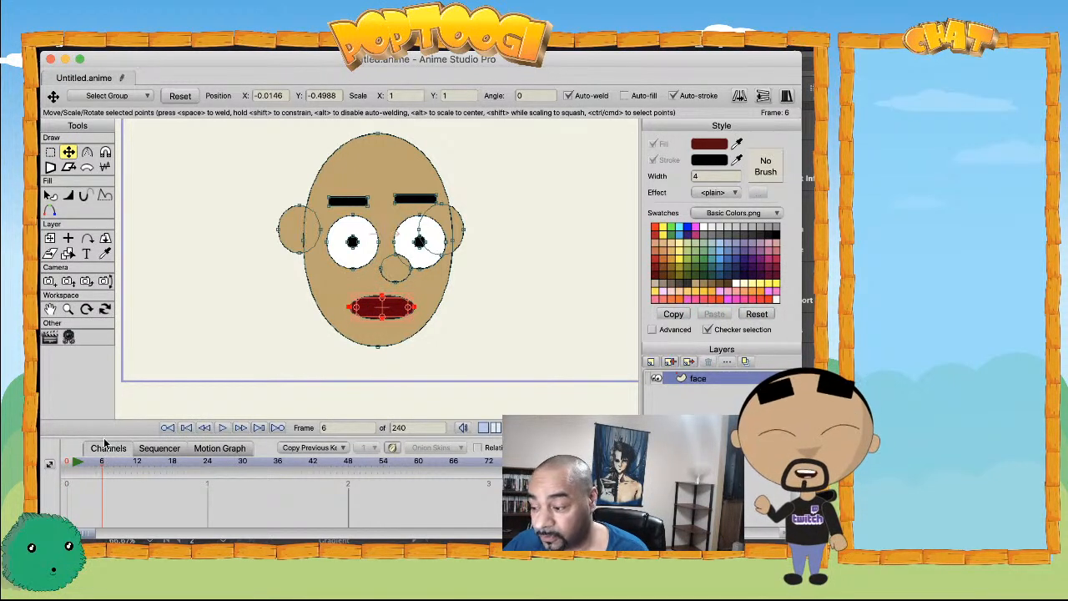
{"action": "key", "text": "super+a"}
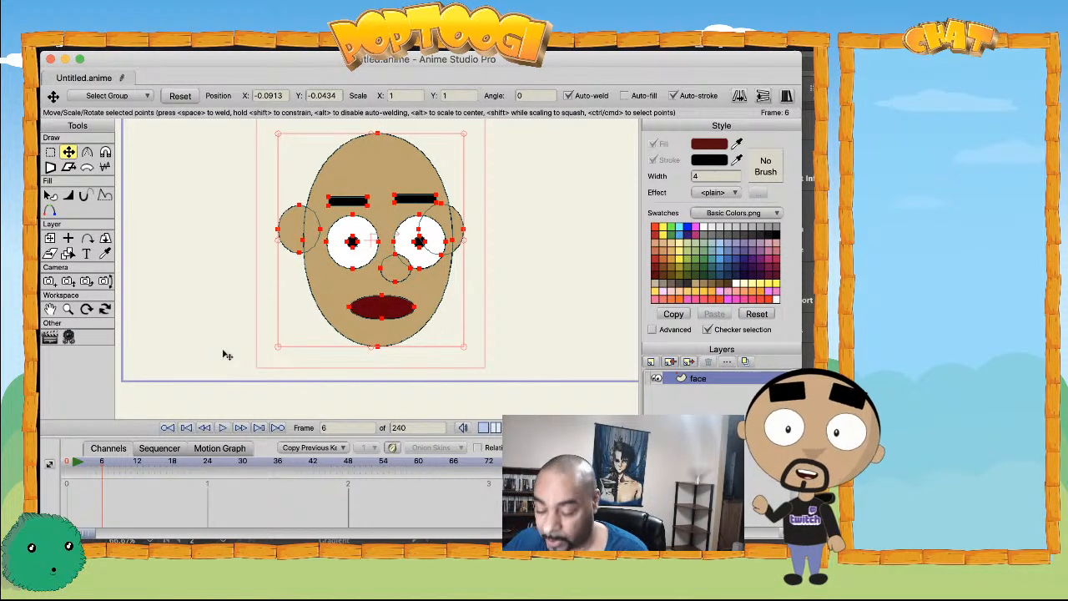
{"action": "key", "text": "super+f"}
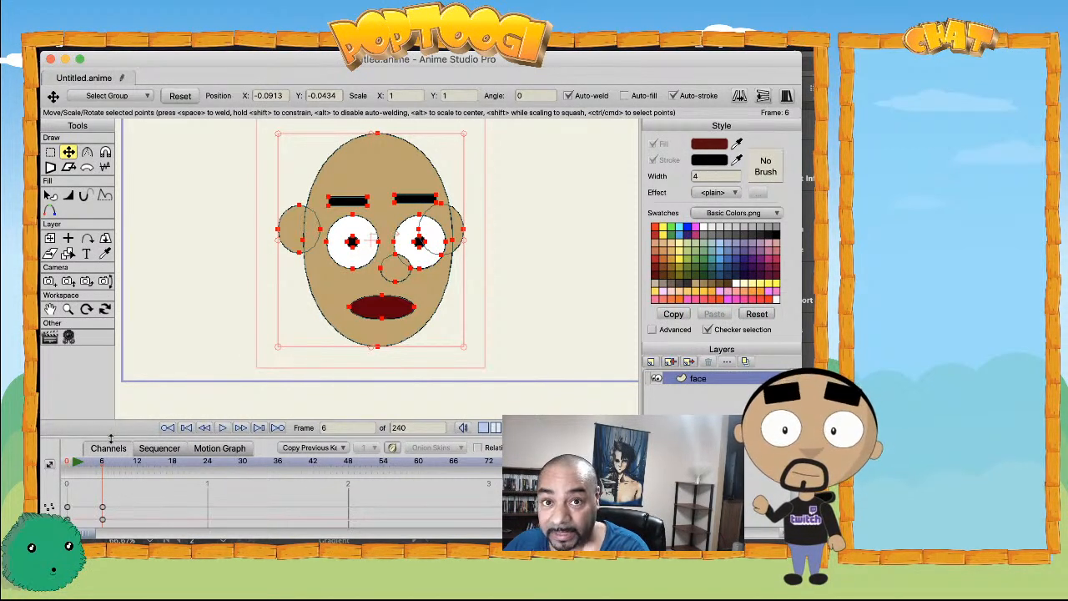
- At frame 18, keyframe the face and move the right-hand ear inward until it is hidden behind the head
{"action": "left_click", "coordinate": [137, 463]}
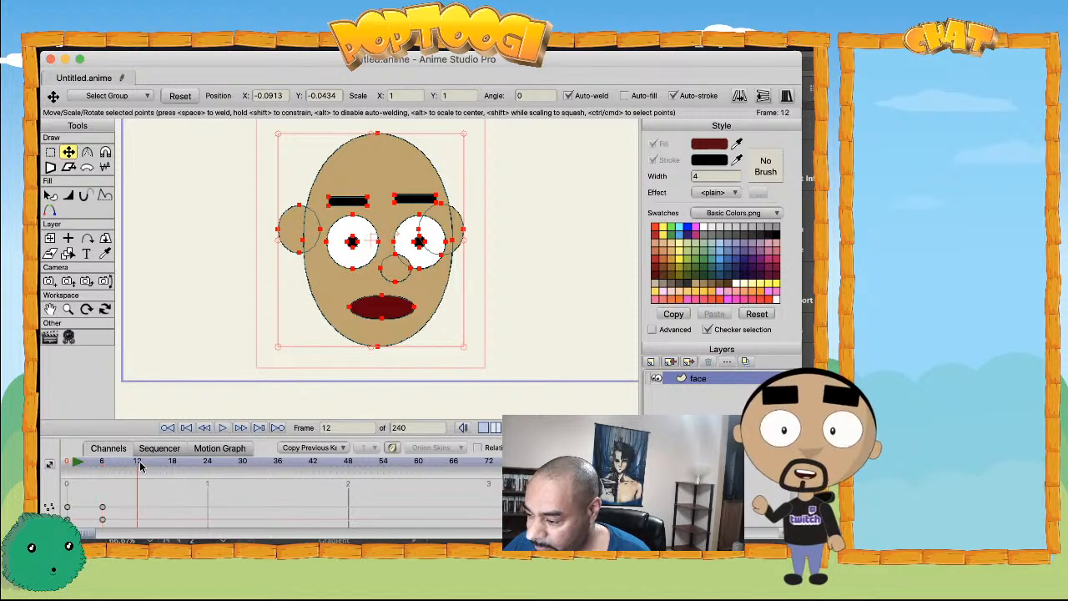
{"action": "left_click", "coordinate": [172, 463]}
{"action": "left_click", "coordinate": [341, 287]}
{"action": "scroll", "coordinate": [402, 265], "scroll_direction": "up", "scroll_amount": 2}
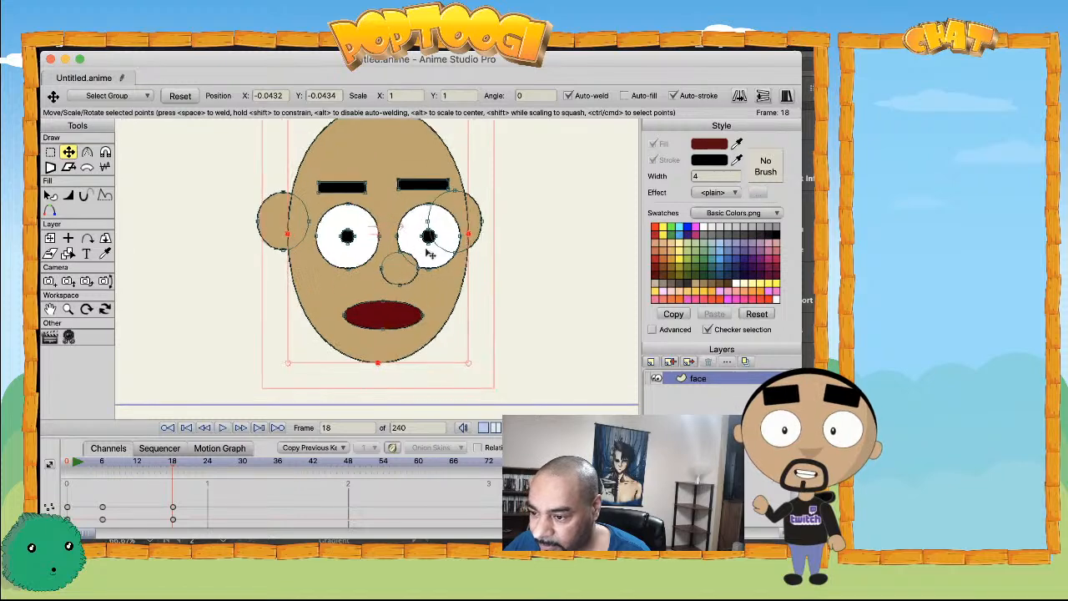
{"action": "left_click", "coordinate": [473, 227]}
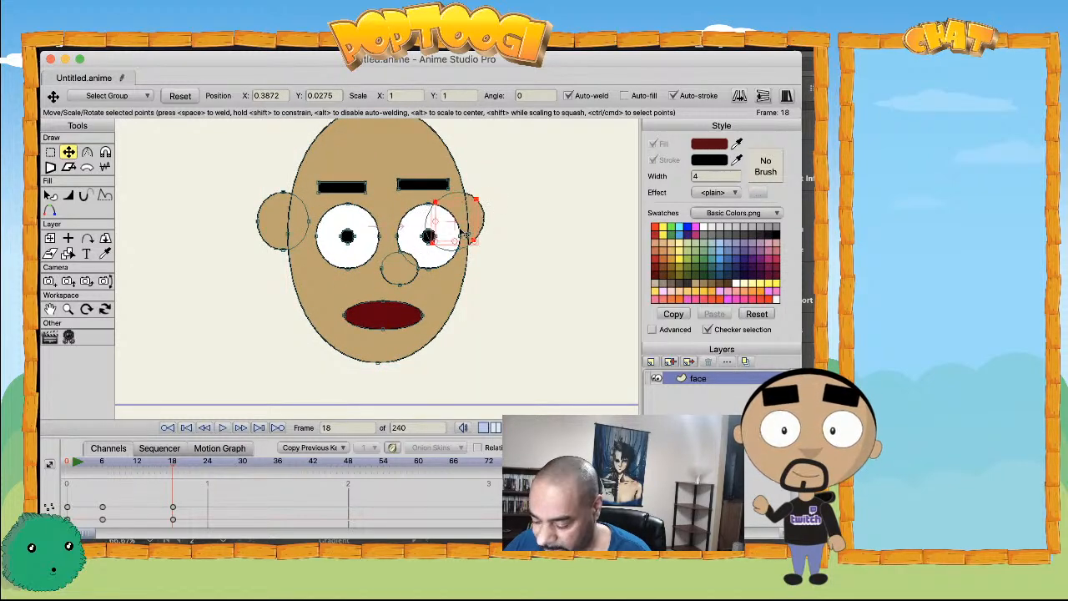
{"action": "left_click_drag", "start_coordinate": [467, 227], "coordinate": [444, 227]}
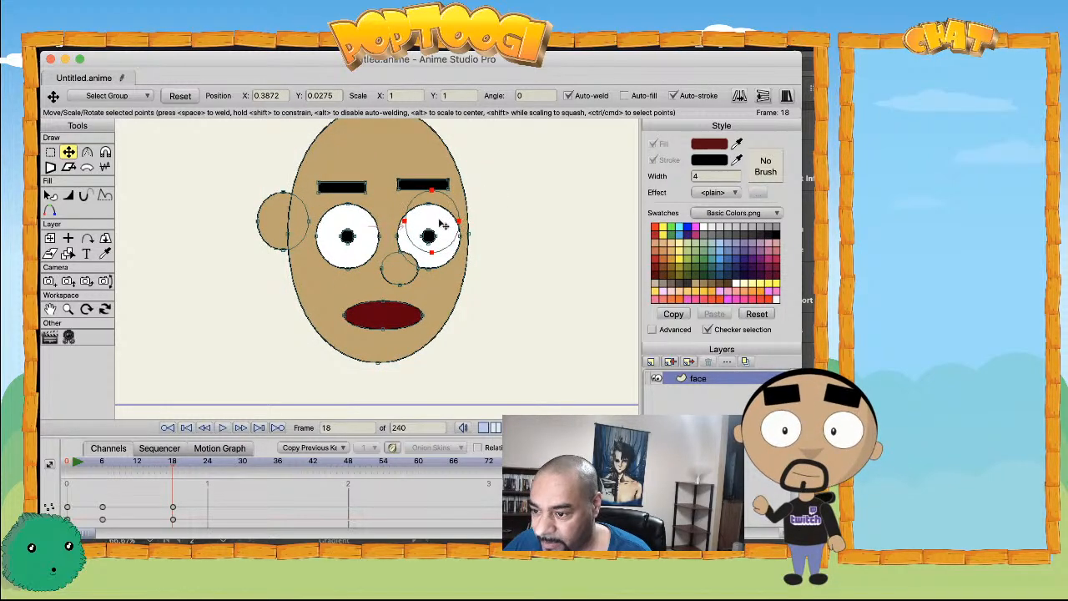
- At frame 18, shift the mouth and the nose toward the right-hand edge of the face
{"action": "left_click", "coordinate": [280, 235]}
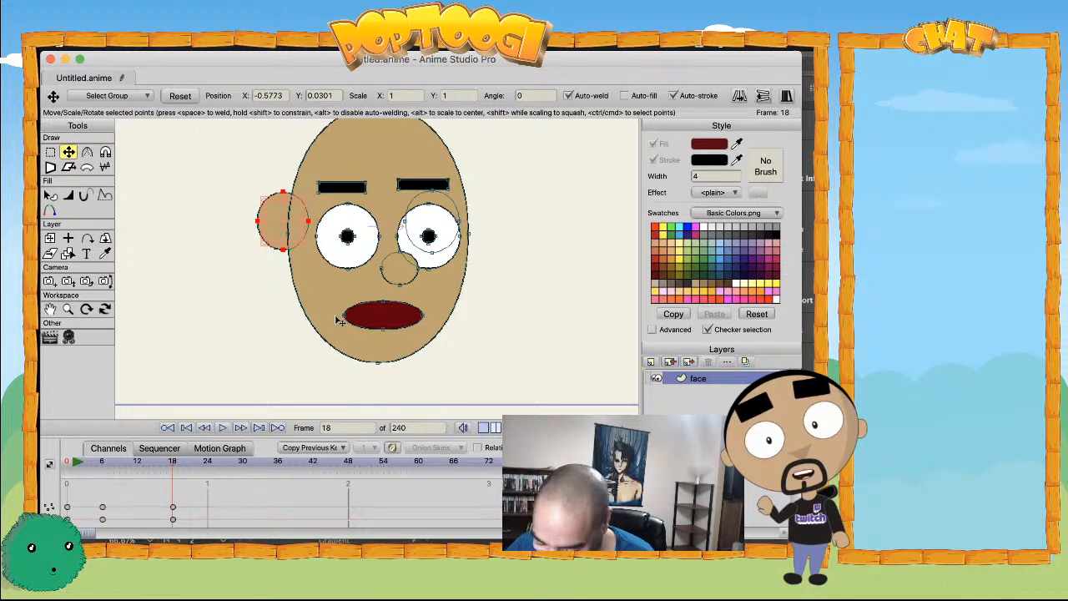
{"action": "key", "text": "g"}
{"action": "left_click", "coordinate": [373, 319]}
{"action": "key", "text": "t"}
{"action": "left_click_drag", "start_coordinate": [377, 318], "coordinate": [405, 313]}
{"action": "left_click", "coordinate": [399, 269]}
{"action": "left_click_drag", "start_coordinate": [399, 269], "coordinate": [433, 277]}
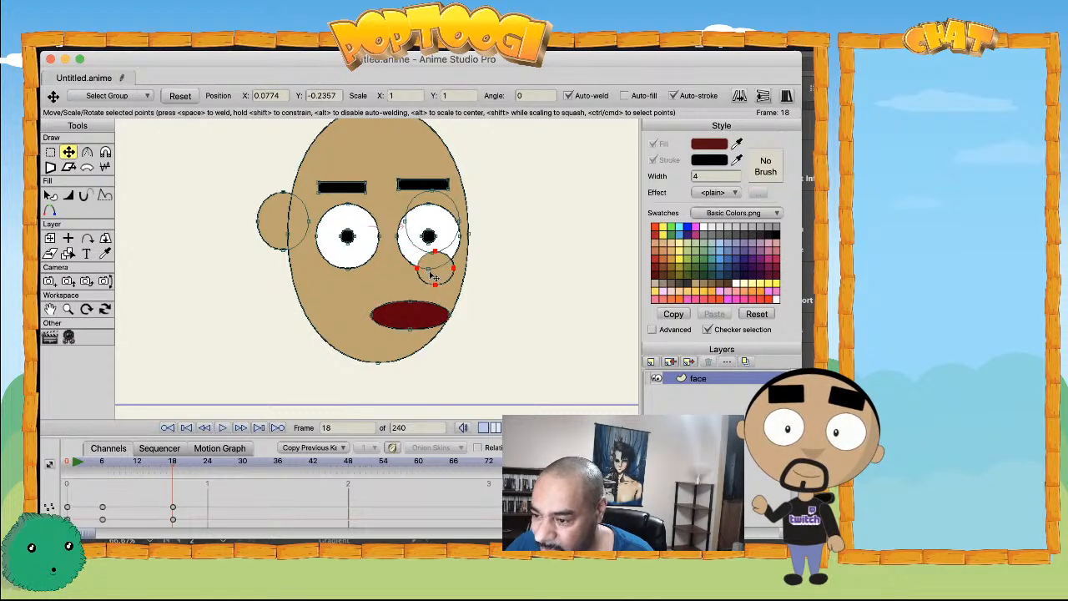
- At frame 18, shift both eyes with their pupils toward the right-hand side of the face, narrowing the eye nearest the edge
{"action": "scroll", "coordinate": [432, 276], "scroll_direction": "up", "scroll_amount": 2}
{"action": "left_click", "coordinate": [426, 237]}
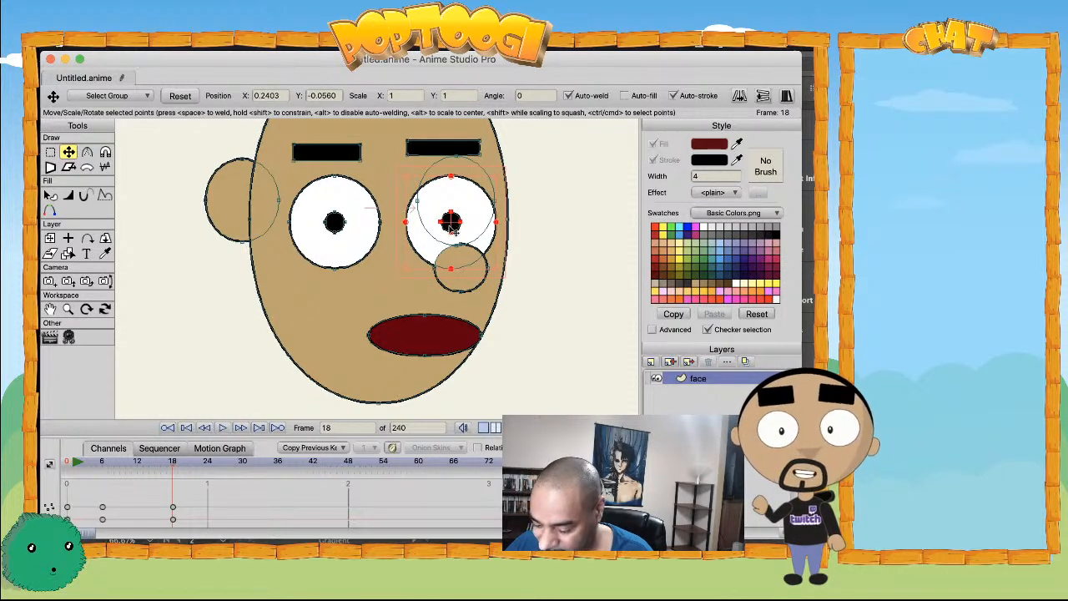
{"action": "left_click_drag", "start_coordinate": [413, 230], "coordinate": [434, 231]}
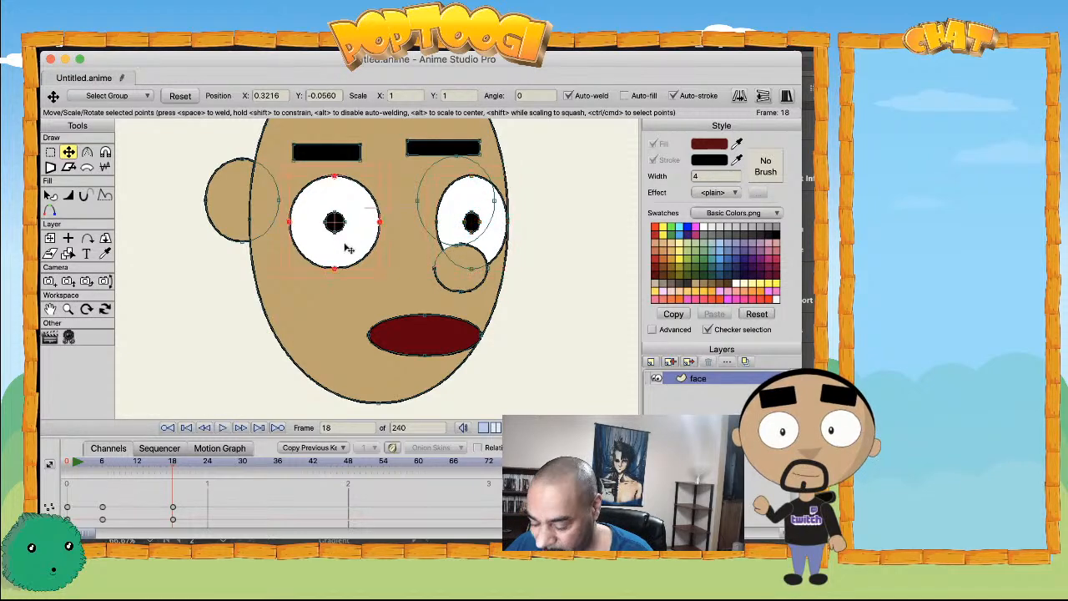
{"action": "key", "text": "g"}
{"action": "left_click", "coordinate": [333, 215]}
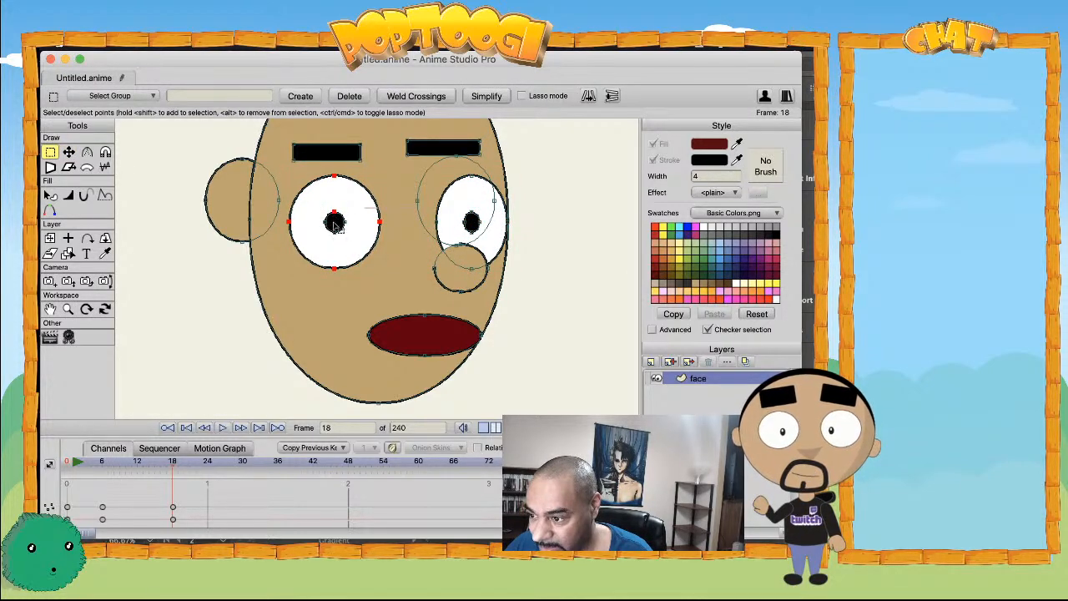
{"action": "key", "text": "t"}
{"action": "left_click_drag", "start_coordinate": [333, 223], "coordinate": [373, 224]}
- At frame 18, shift both eyebrows sideways to sit above the moved eyes
{"action": "left_click", "coordinate": [334, 153]}
{"action": "left_click_drag", "start_coordinate": [333, 153], "coordinate": [455, 152]}
{"action": "left_click", "coordinate": [434, 151]}
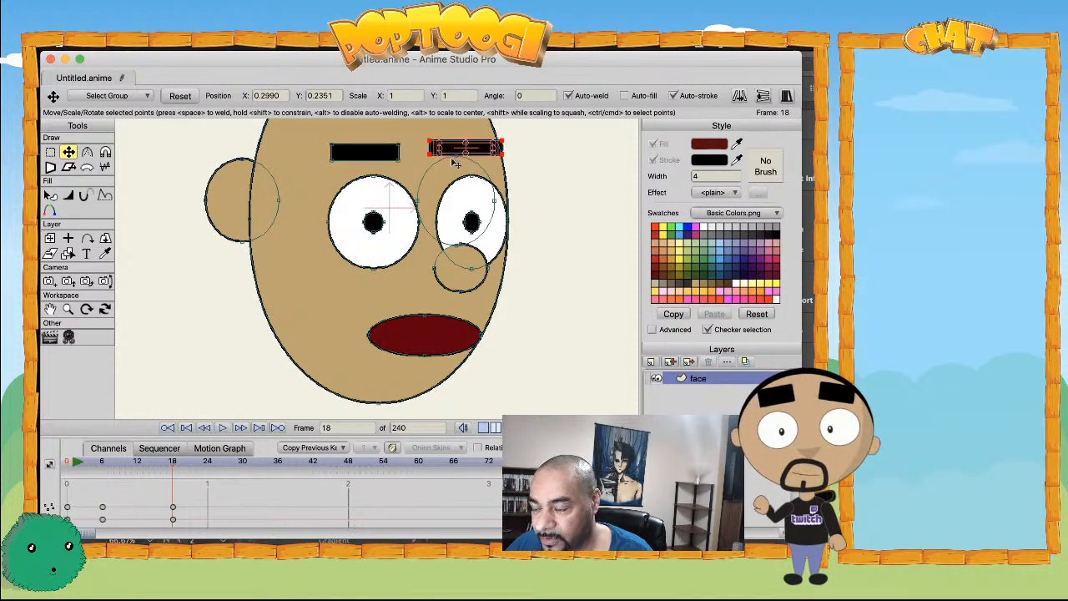
{"action": "scroll", "coordinate": [424, 227], "scroll_direction": "up", "scroll_amount": 2}
{"action": "scroll", "coordinate": [407, 259], "scroll_direction": "down", "scroll_amount": 4}
- At frame 0, raise the left-hand ear shape to the front and hide its outline where it overlaps the face
{"action": "left_click_drag", "start_coordinate": [142, 464], "coordinate": [66, 451]}
{"action": "double_click", "coordinate": [299, 241]}
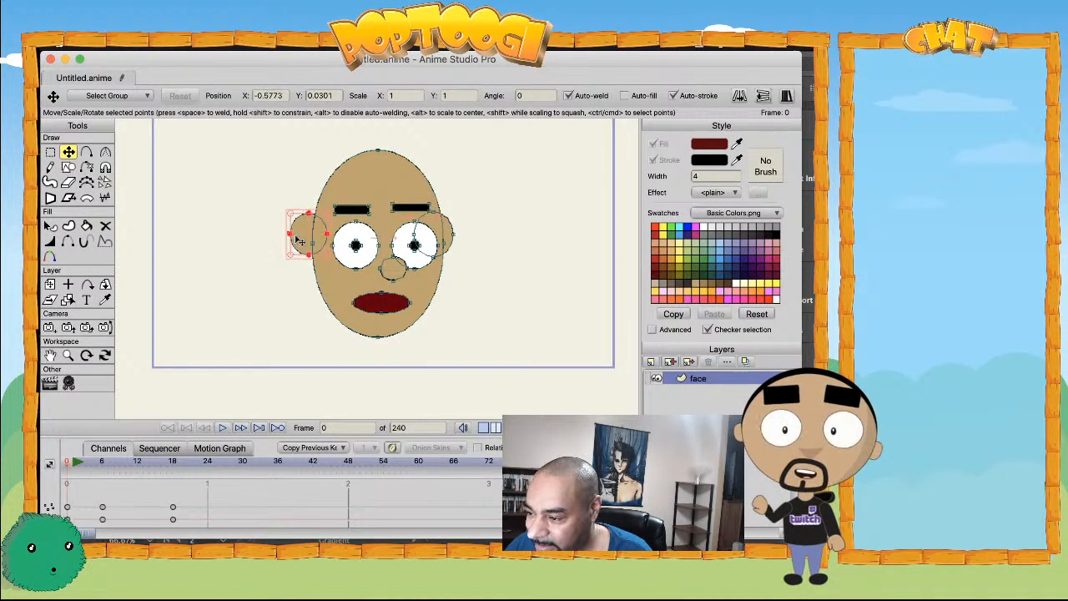
{"action": "key", "text": "q"}
{"action": "left_click", "coordinate": [300, 240]}
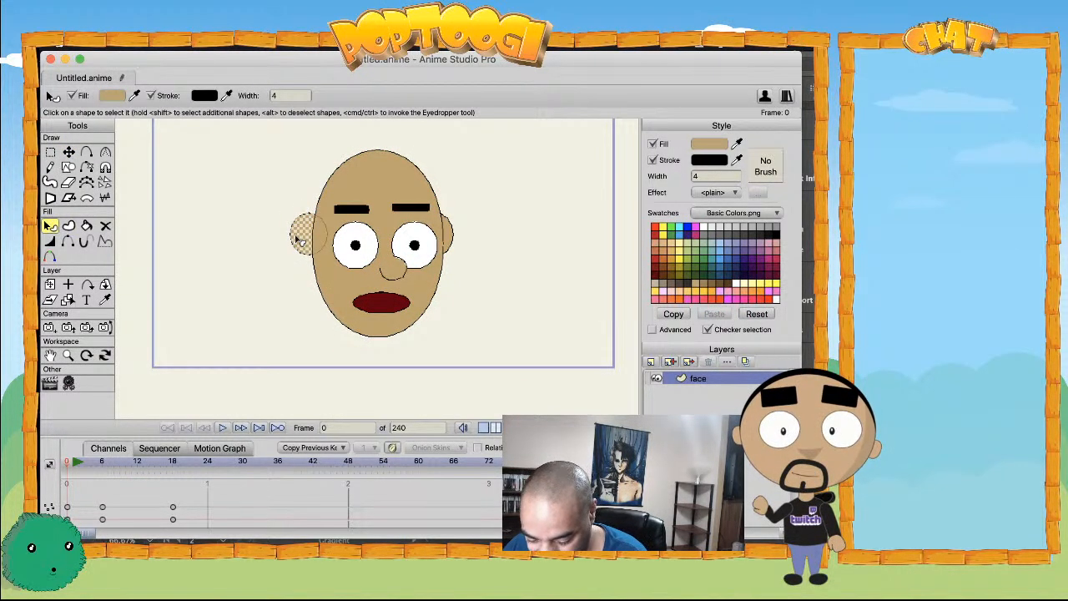
{"action": "key", "text": "super+t"}
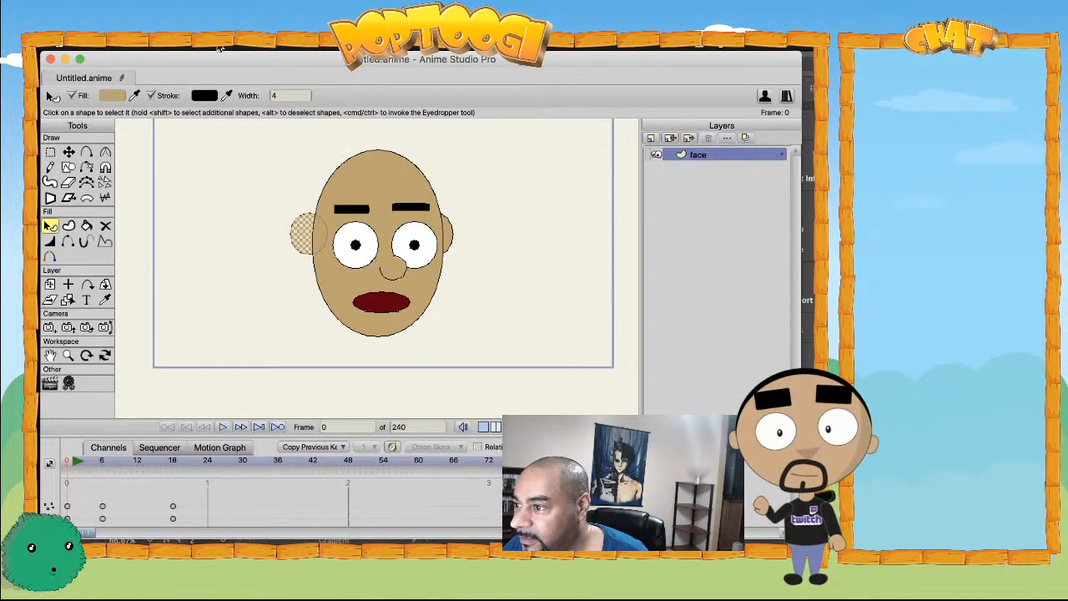
{"action": "left_click", "coordinate": [223, 42]}
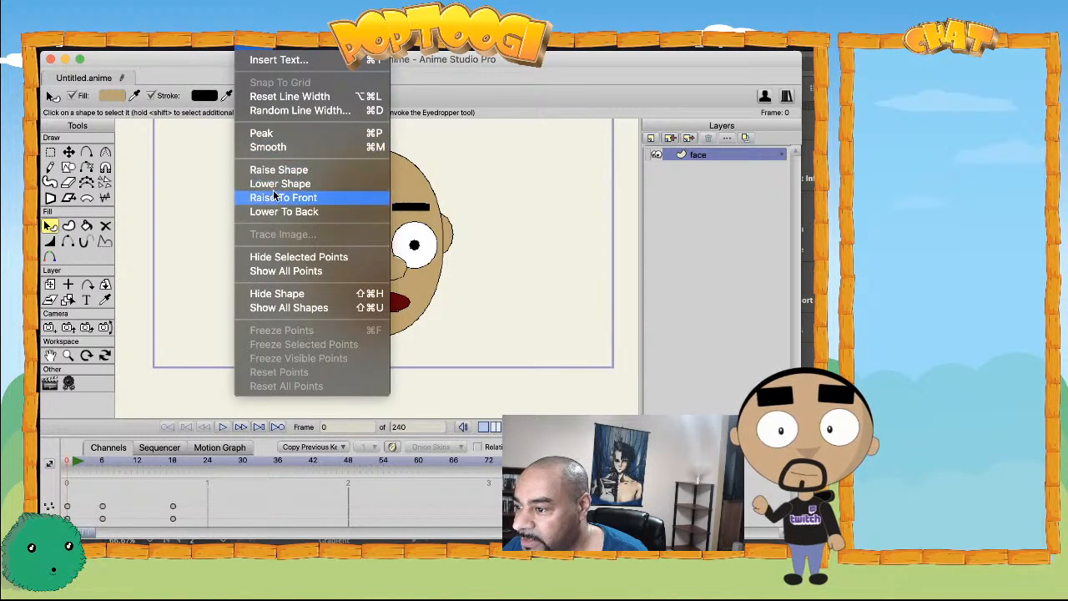
{"action": "left_click", "coordinate": [280, 198]}
{"action": "scroll", "coordinate": [307, 276], "scroll_direction": "up", "scroll_amount": 2}
{"action": "left_click", "coordinate": [68, 241]}
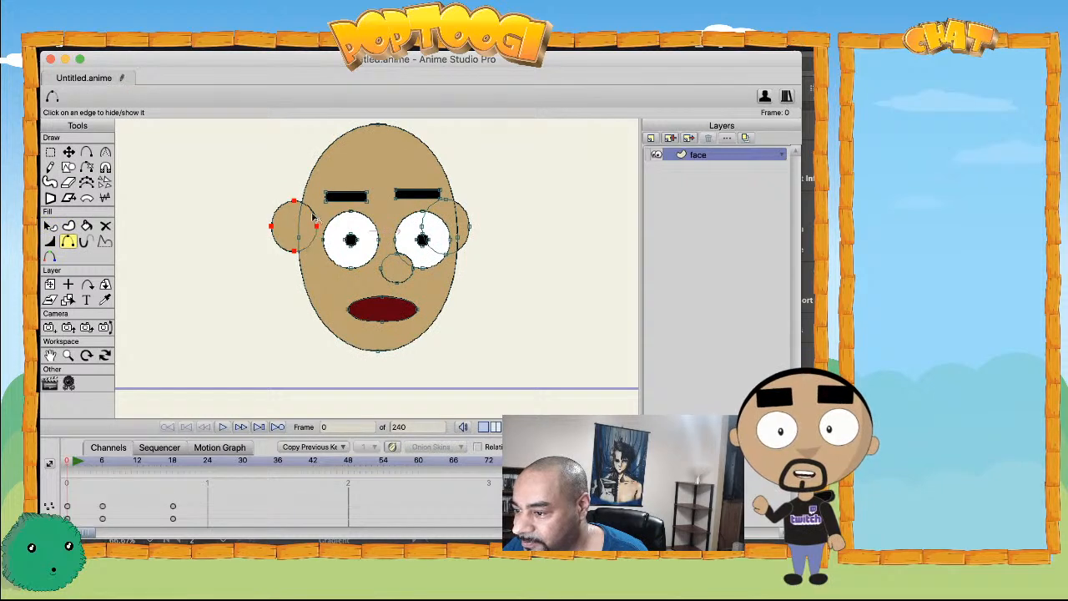
- At frame 18, move the left-hand ear inward onto the face and scrub through the head turn to check it
{"action": "left_click", "coordinate": [103, 461]}
{"action": "left_click_drag", "start_coordinate": [104, 463], "coordinate": [173, 462]}
{"action": "key", "text": "t"}
{"action": "left_click_drag", "start_coordinate": [281, 242], "coordinate": [312, 244]}
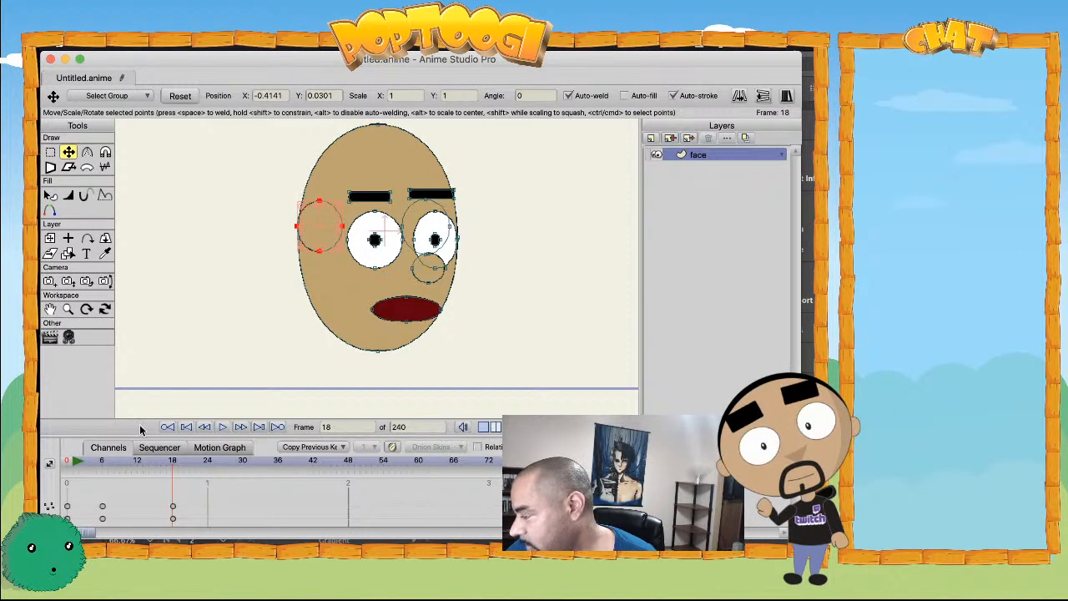
{"action": "left_click", "coordinate": [137, 465]}
{"action": "left_click_drag", "start_coordinate": [137, 464], "coordinate": [108, 469]}
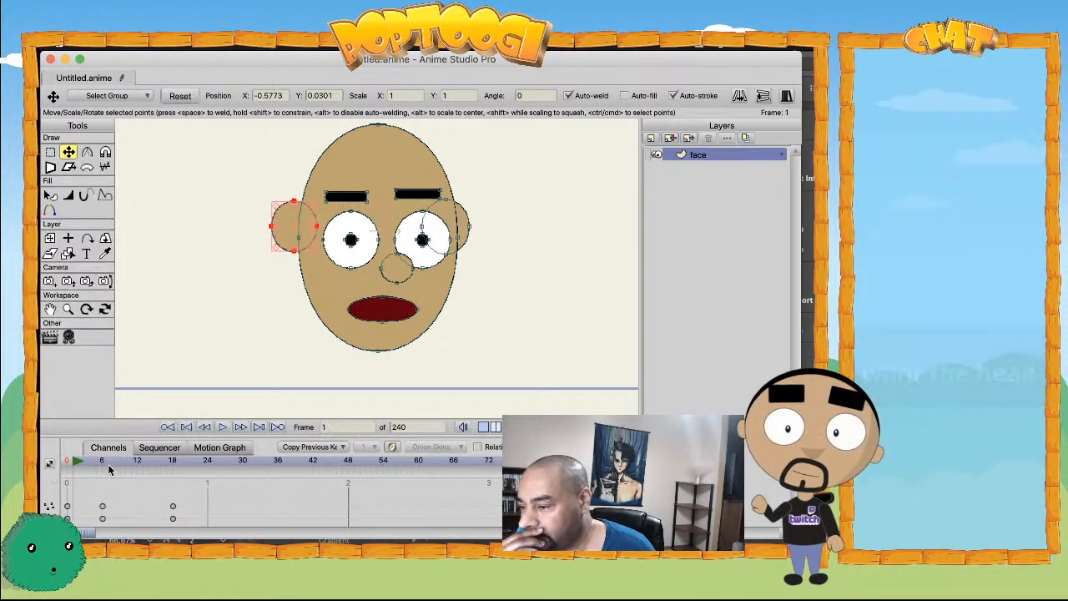
{"action": "left_click", "coordinate": [109, 470]}
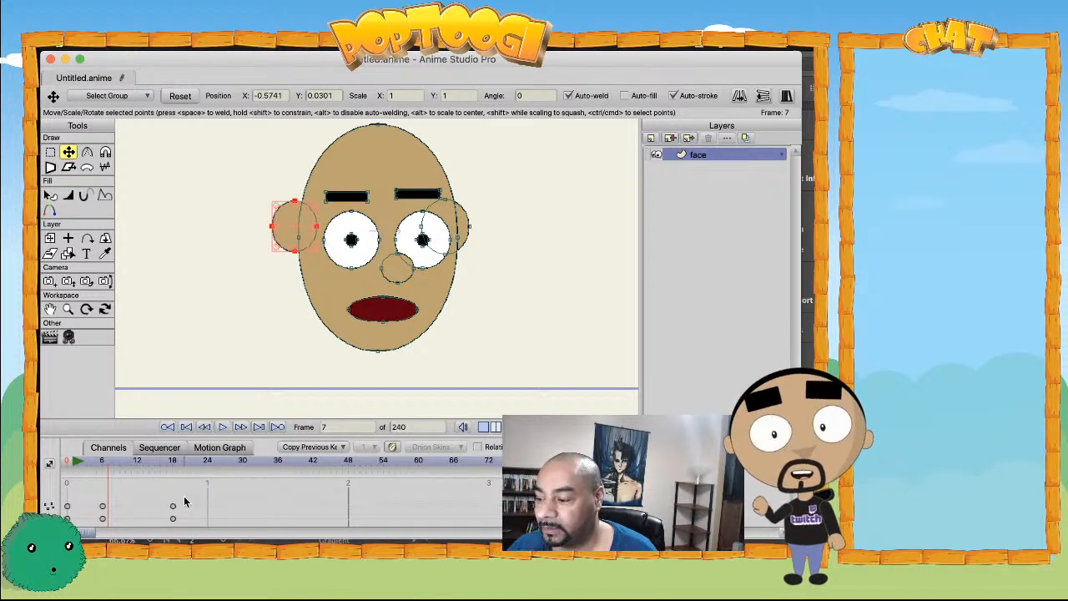
{"action": "left_click_drag", "start_coordinate": [104, 467], "coordinate": [131, 464]}
- Copy the keyframes at frames 6 and 18 to frame 39, move the pasted front-facing key to about frame 61, and preview the turn
{"action": "left_click_drag", "start_coordinate": [189, 487], "coordinate": [95, 537]}
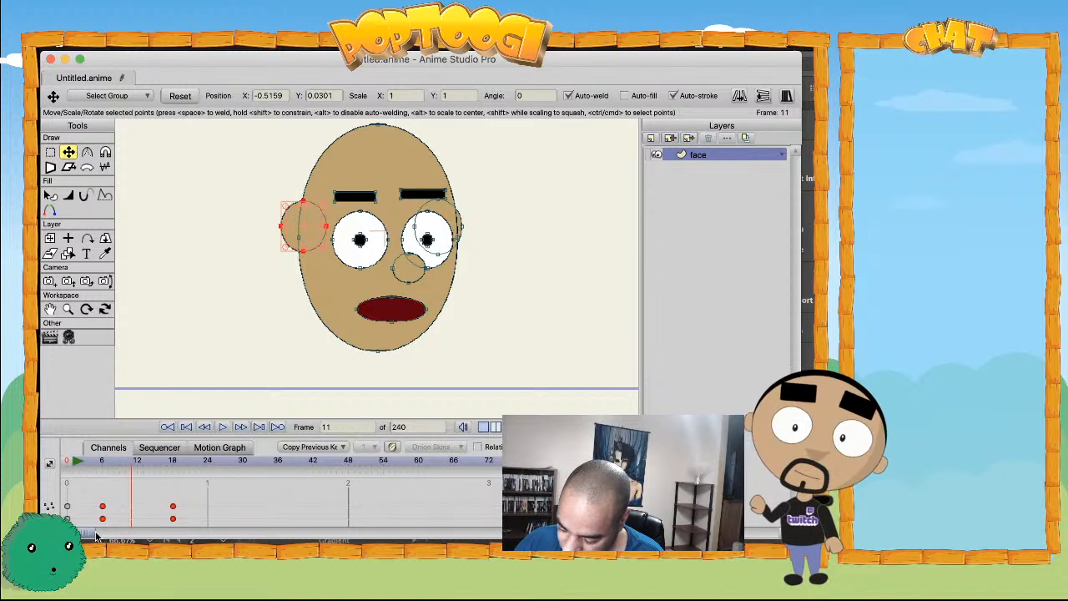
{"action": "left_click", "coordinate": [294, 468]}
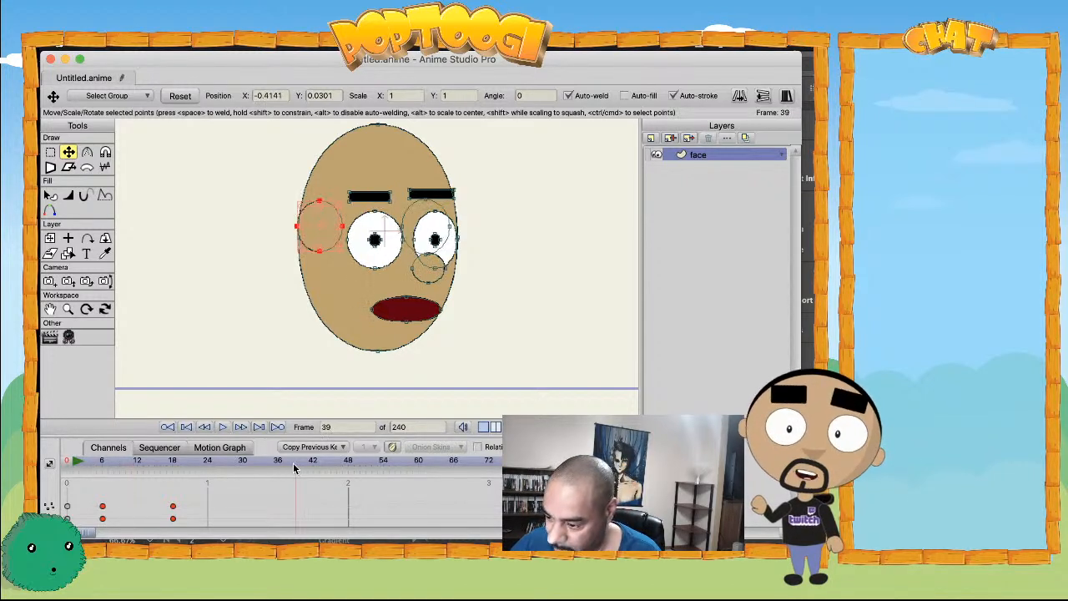
{"action": "key", "text": "ctrl+v"}
{"action": "left_click_drag", "start_coordinate": [278, 497], "coordinate": [425, 510]}
{"action": "left_click", "coordinate": [98, 465]}
{"action": "left_click_drag", "start_coordinate": [109, 462], "coordinate": [413, 495]}
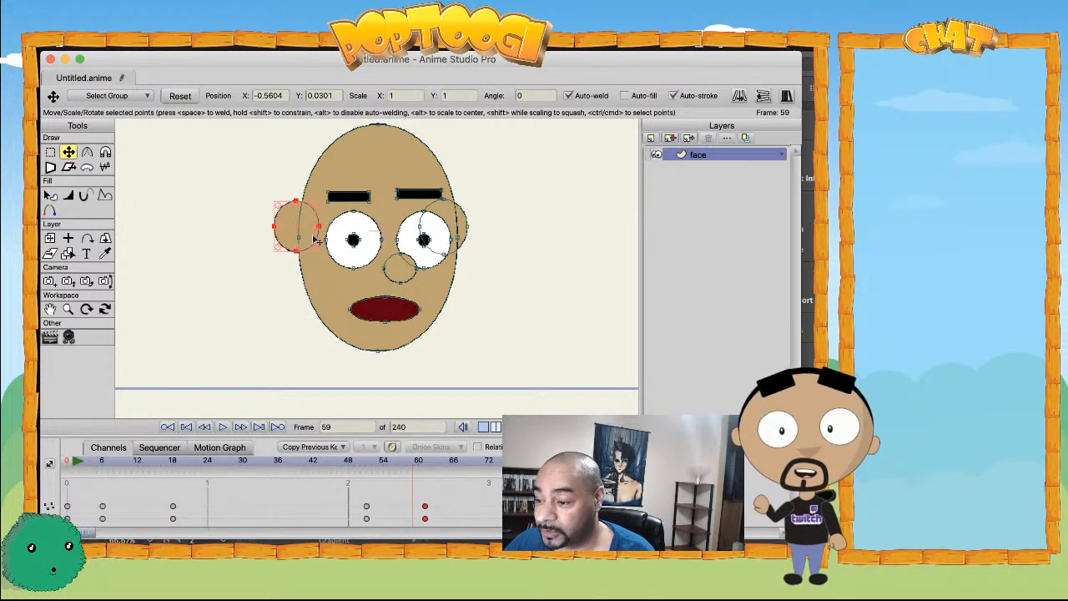
- At frame 0, add a bone layer and place the face layer inside it
{"action": "left_click", "coordinate": [69, 464]}
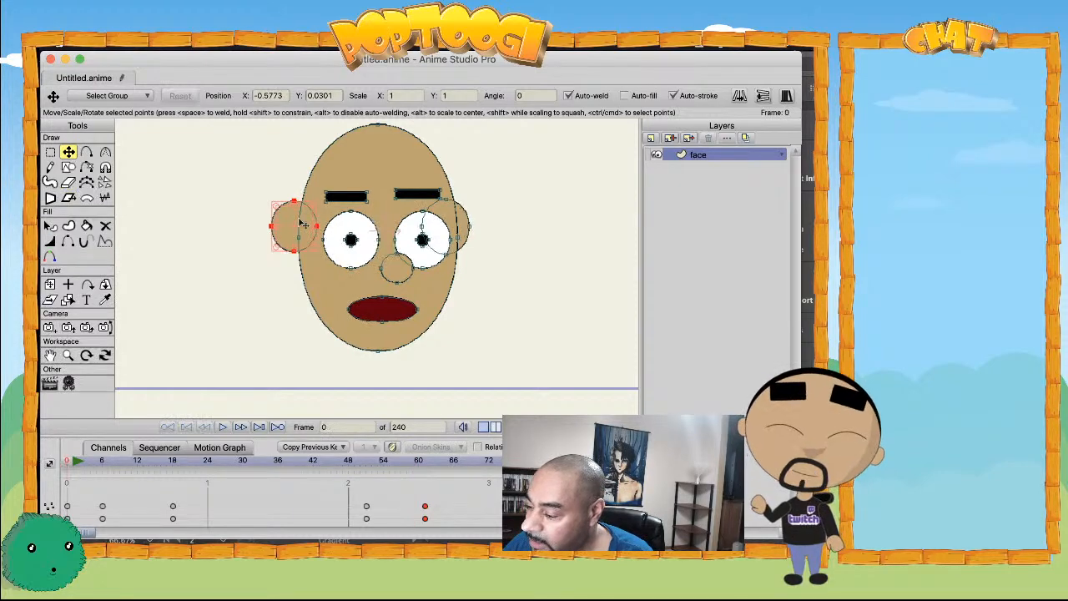
{"action": "key", "text": "a"}
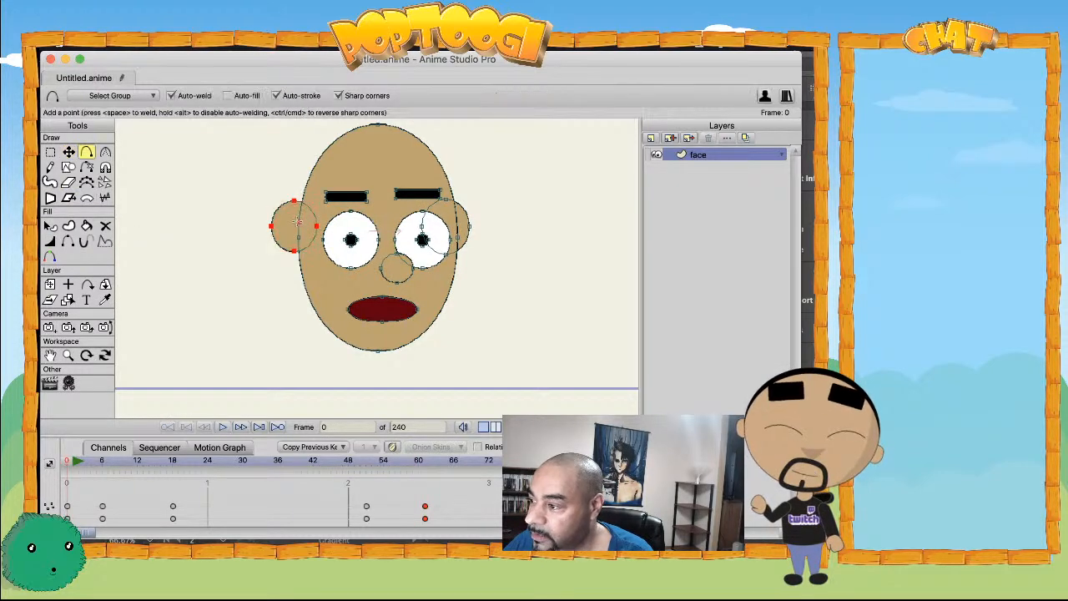
{"action": "left_click", "coordinate": [651, 138]}
{"action": "left_click", "coordinate": [665, 197]}
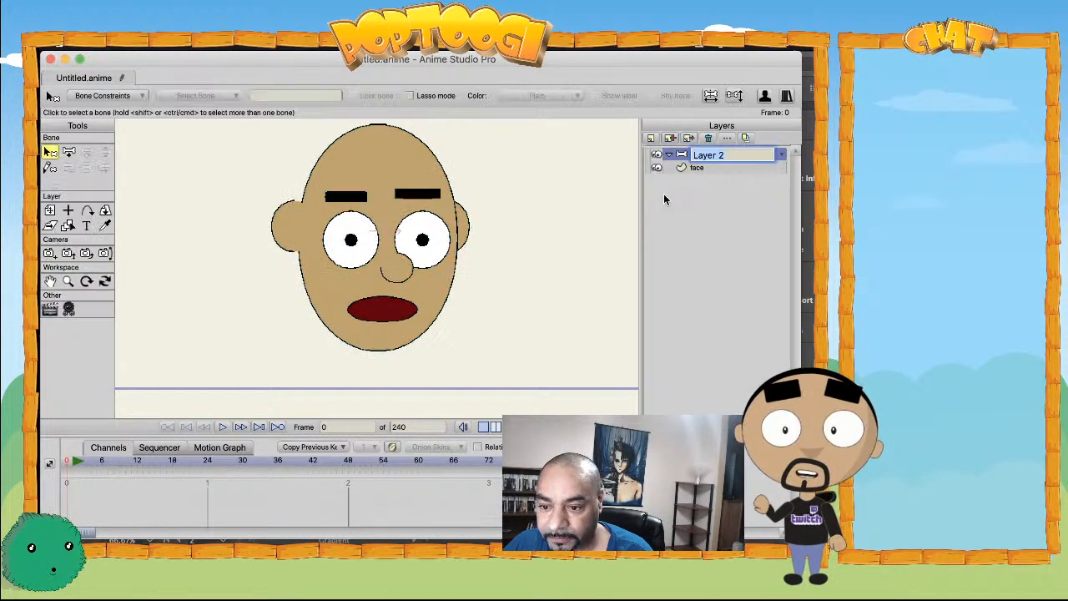
{"action": "left_click_drag", "start_coordinate": [706, 173], "coordinate": [709, 162]}
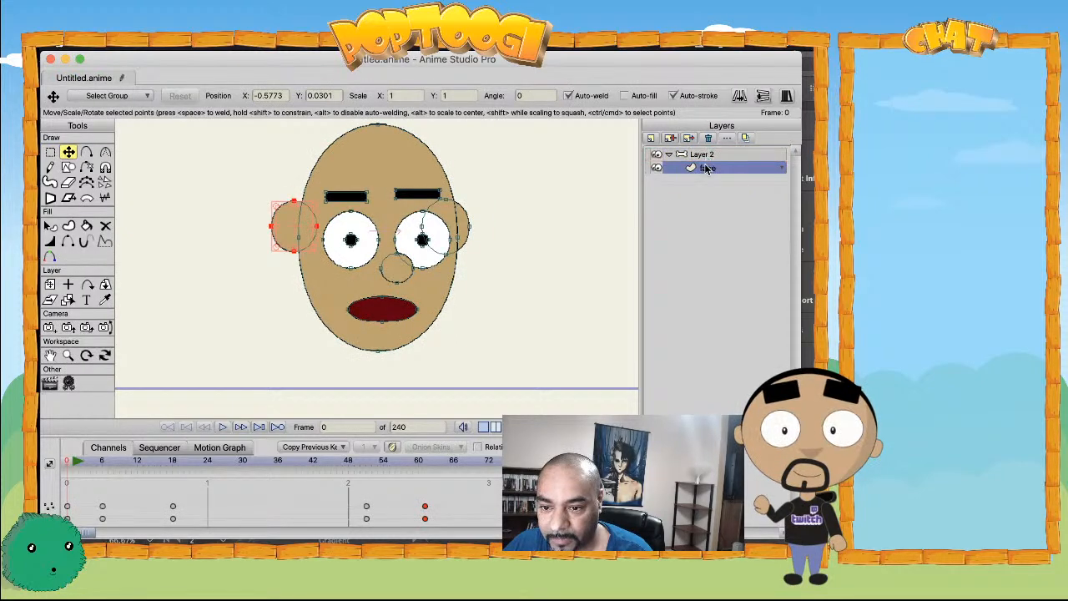
- On the bone layer, draw a short vertical bone pointing up beside the right-hand side of the head
{"action": "key", "text": "a"}
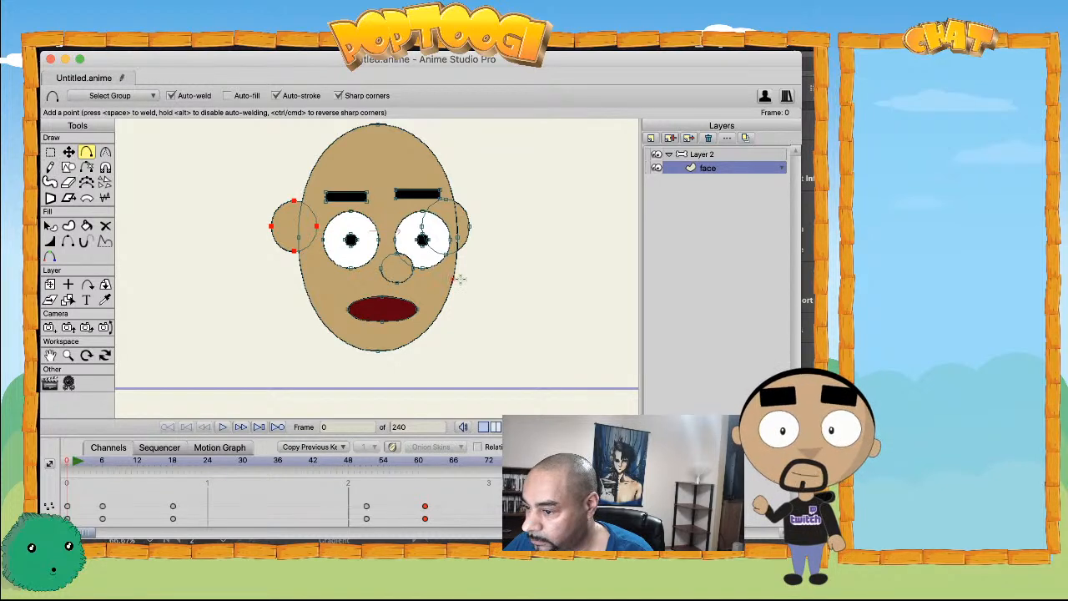
{"action": "left_click", "coordinate": [697, 156]}
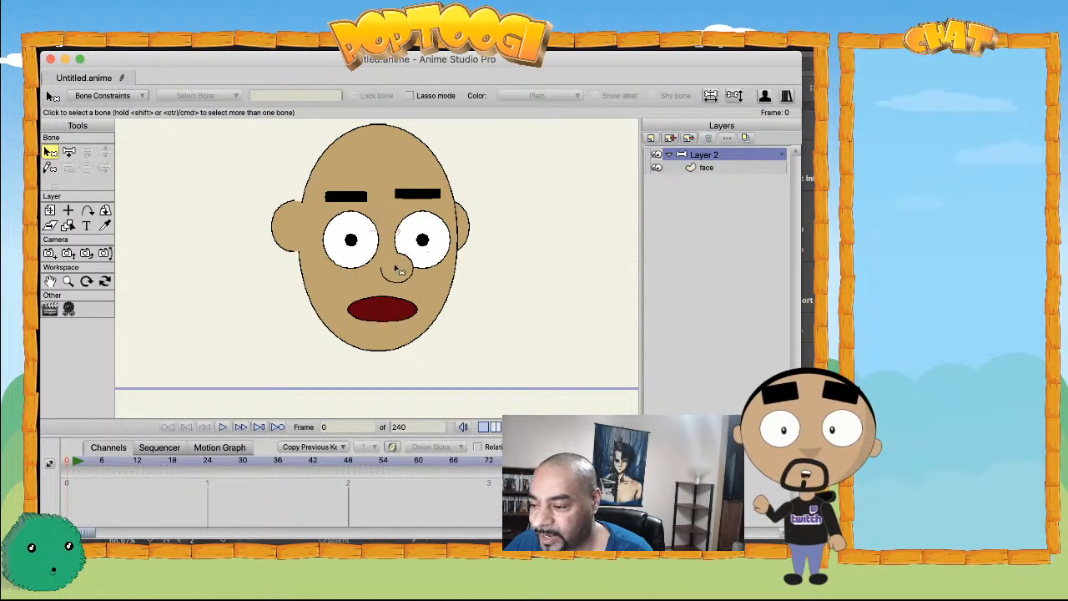
{"action": "key", "text": "a"}
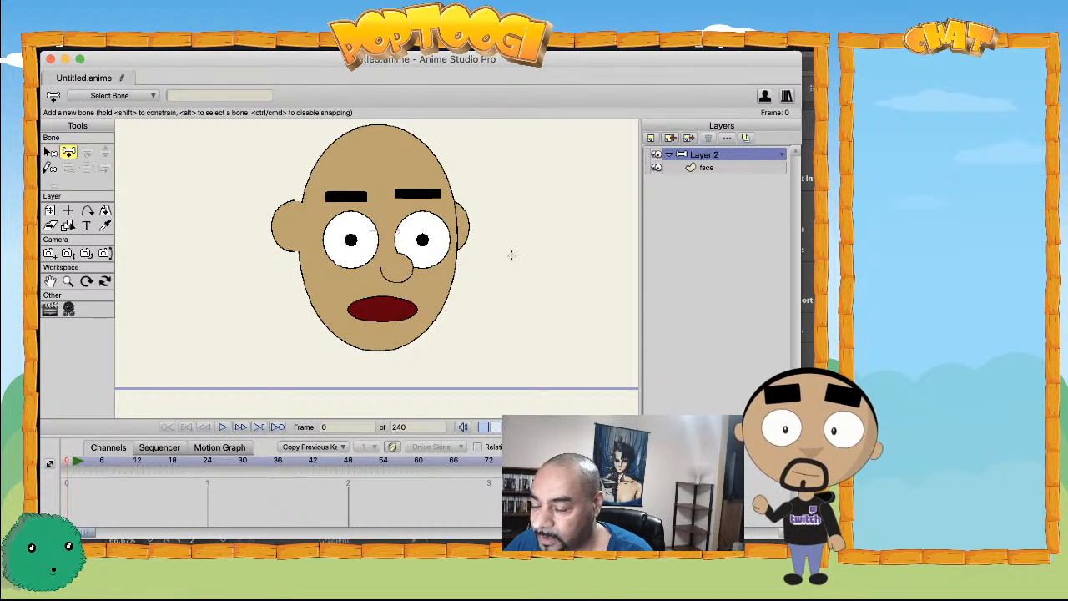
{"action": "left_click_drag", "start_coordinate": [511, 261], "coordinate": [511, 207]}
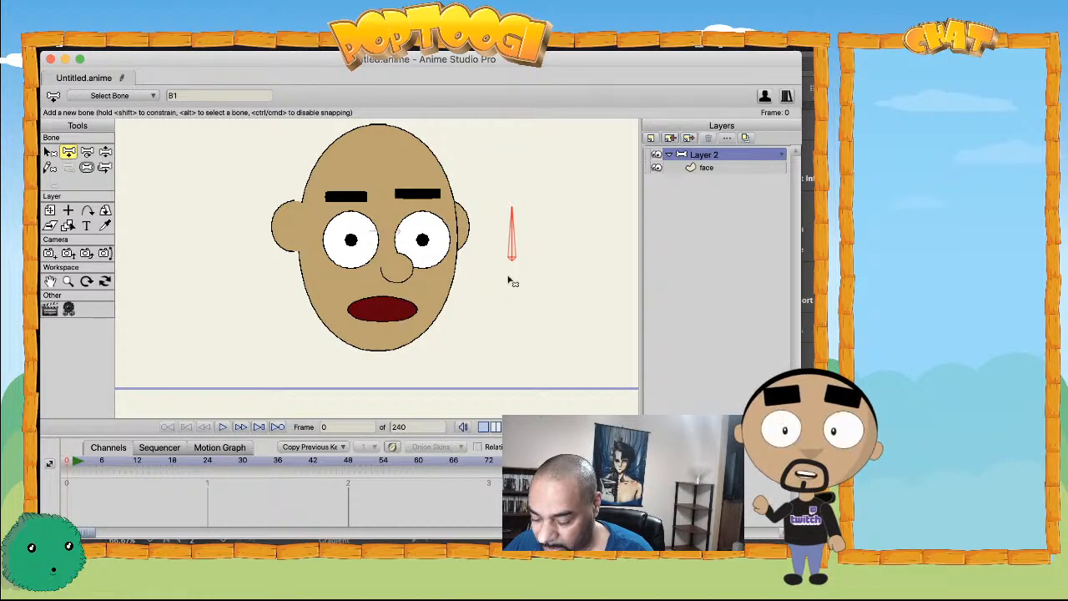
- Check the bone's area of influence with the Bone Strength tool and make the face layer active
{"action": "left_click", "coordinate": [86, 167]}
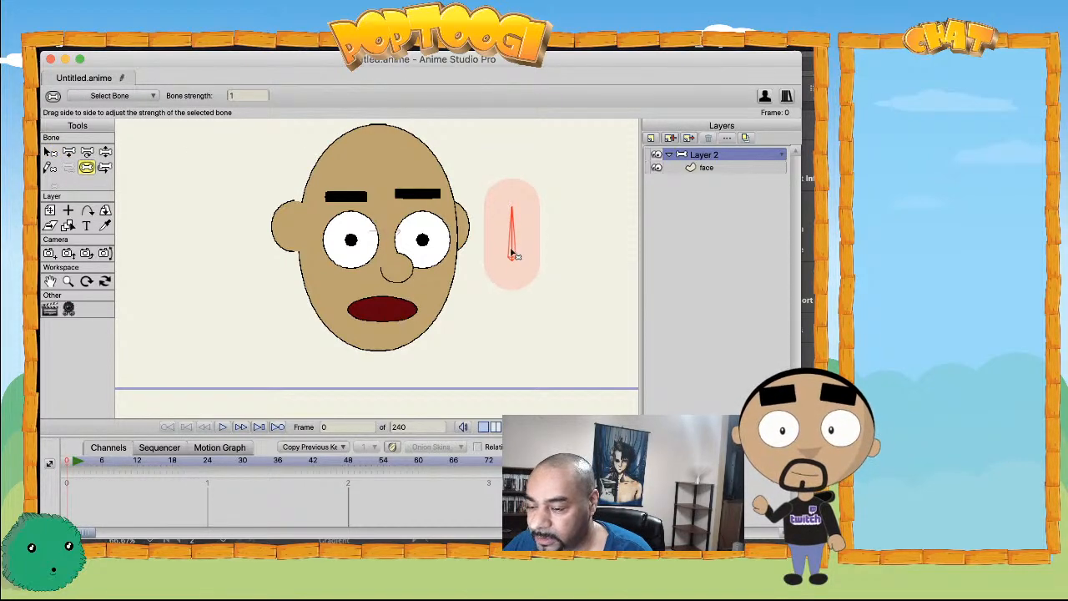
{"action": "left_click_drag", "start_coordinate": [519, 253], "coordinate": [436, 257]}
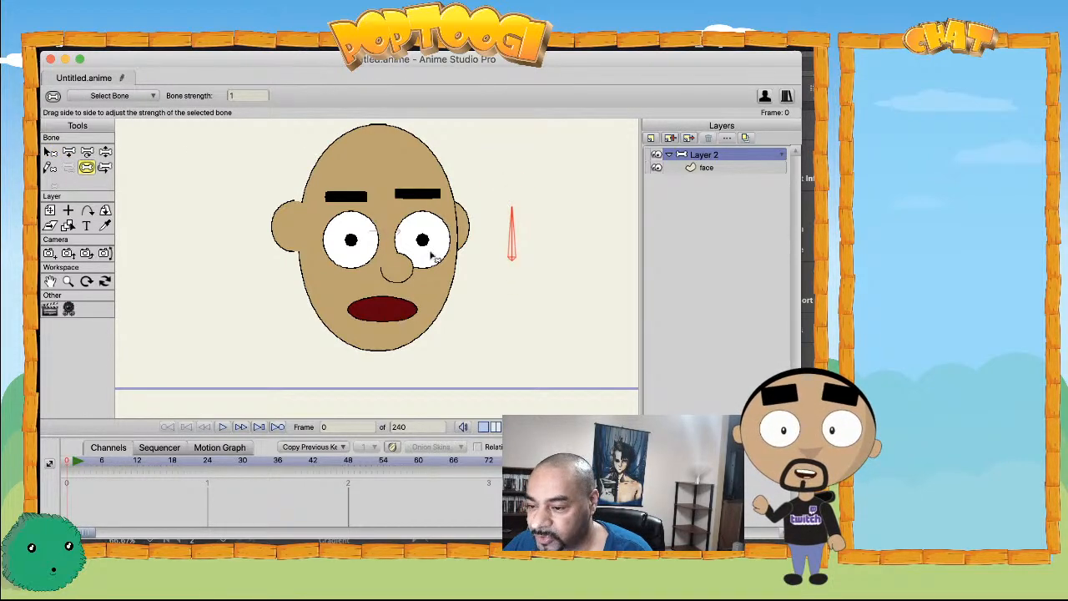
{"action": "left_click", "coordinate": [704, 169]}
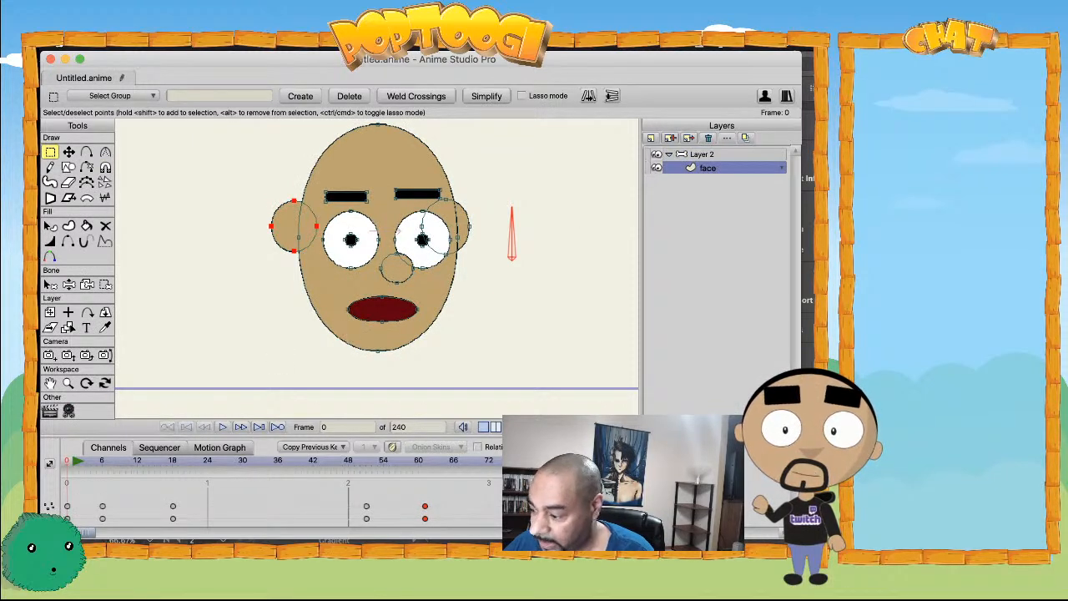
{"action": "double_click", "coordinate": [380, 314]}
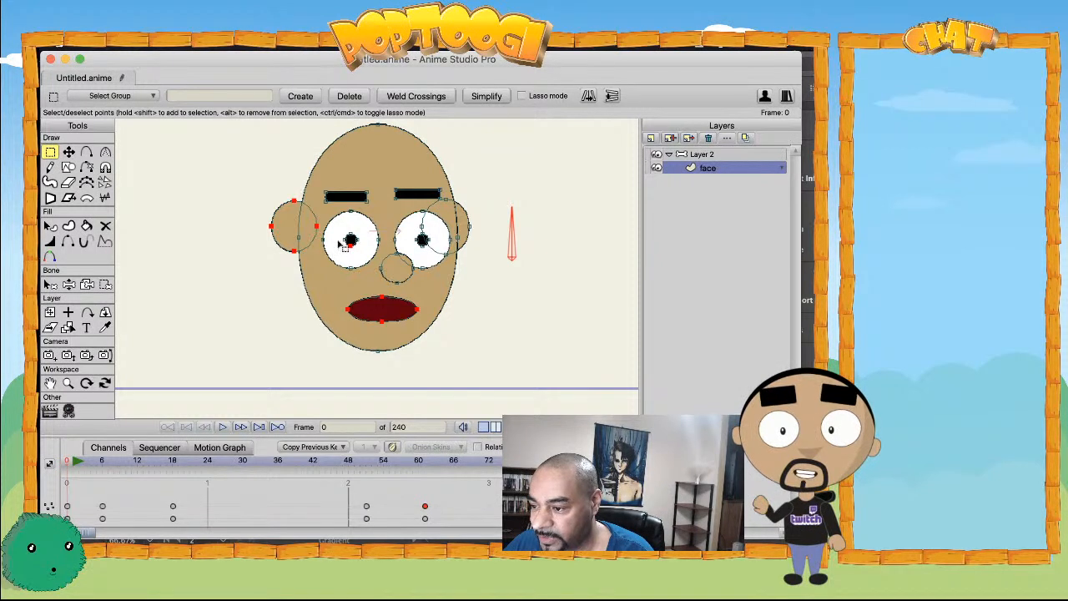
{"action": "double_click", "coordinate": [351, 240], "text": "shift"}
{"action": "double_click", "coordinate": [423, 240], "text": "shift"}
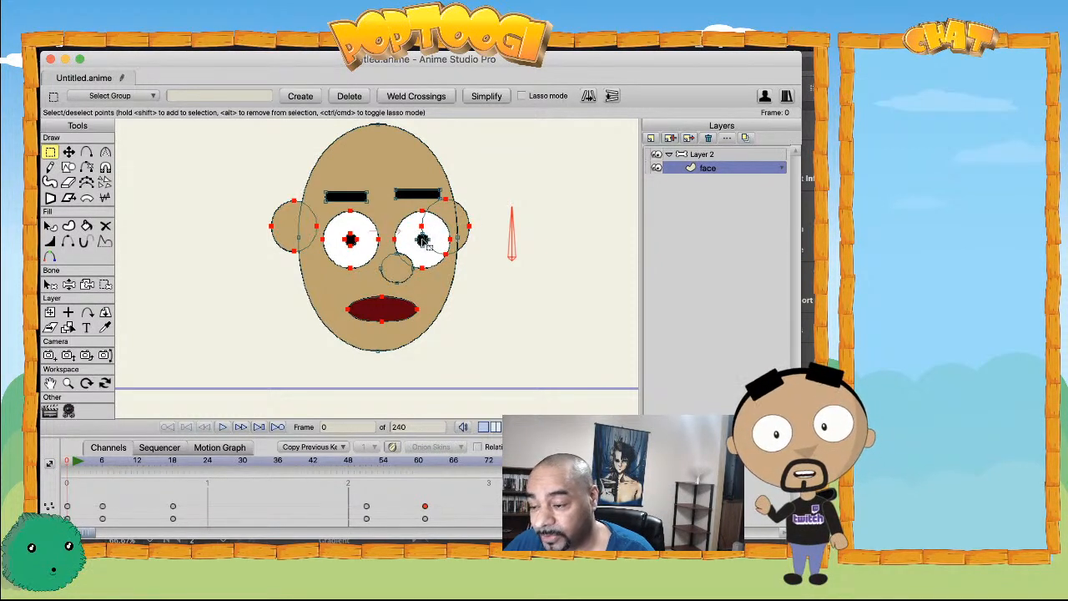
{"action": "scroll", "coordinate": [451, 234], "scroll_direction": "down", "scroll_amount": 1}
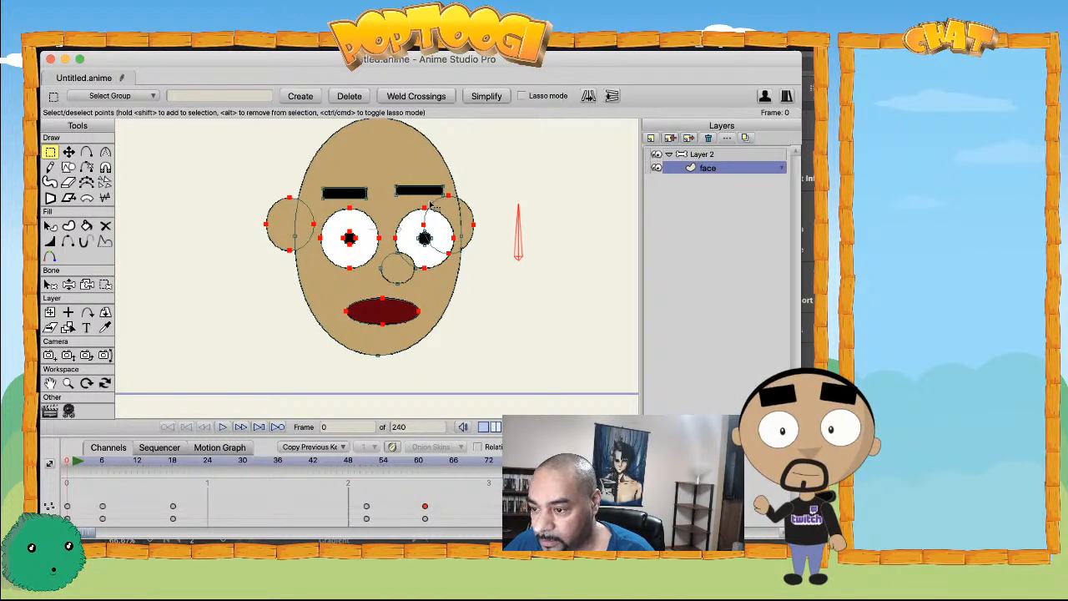
- Select the points of the mouth, nose, eyes, pupils and eyebrows and bind them to the bone
{"action": "left_click", "coordinate": [398, 308]}
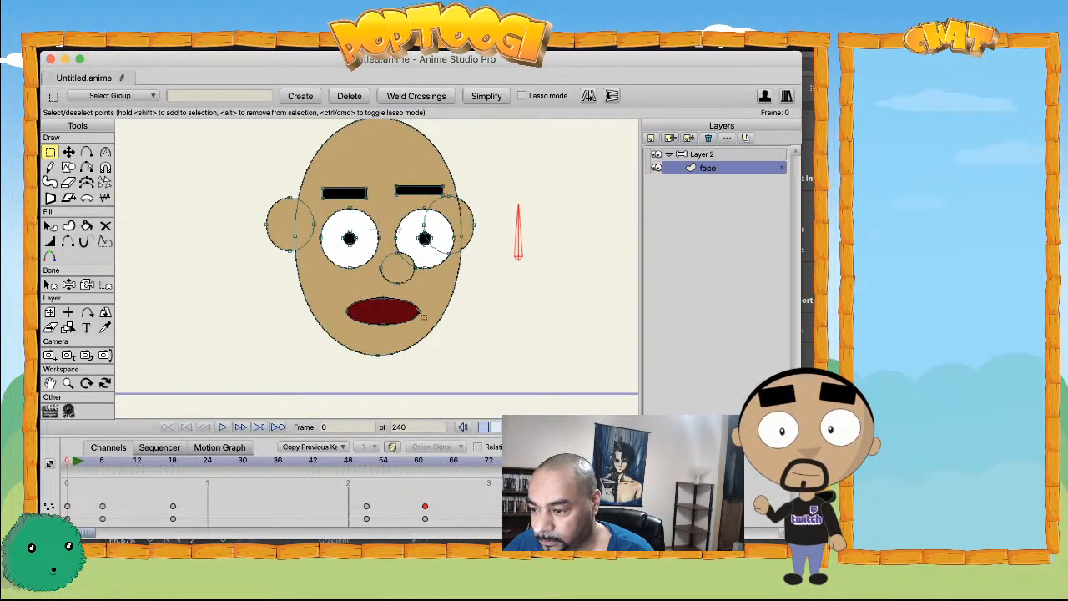
{"action": "left_click", "coordinate": [398, 275], "text": "shift"}
{"action": "left_click", "coordinate": [432, 260], "text": "shift"}
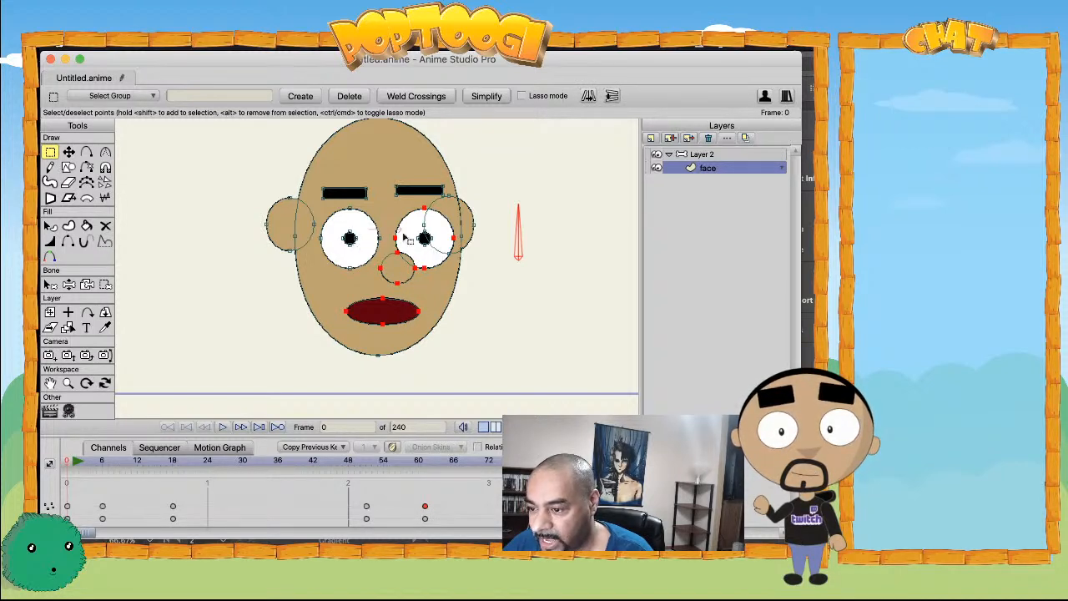
{"action": "scroll", "coordinate": [424, 241], "scroll_direction": "up", "scroll_amount": 3}
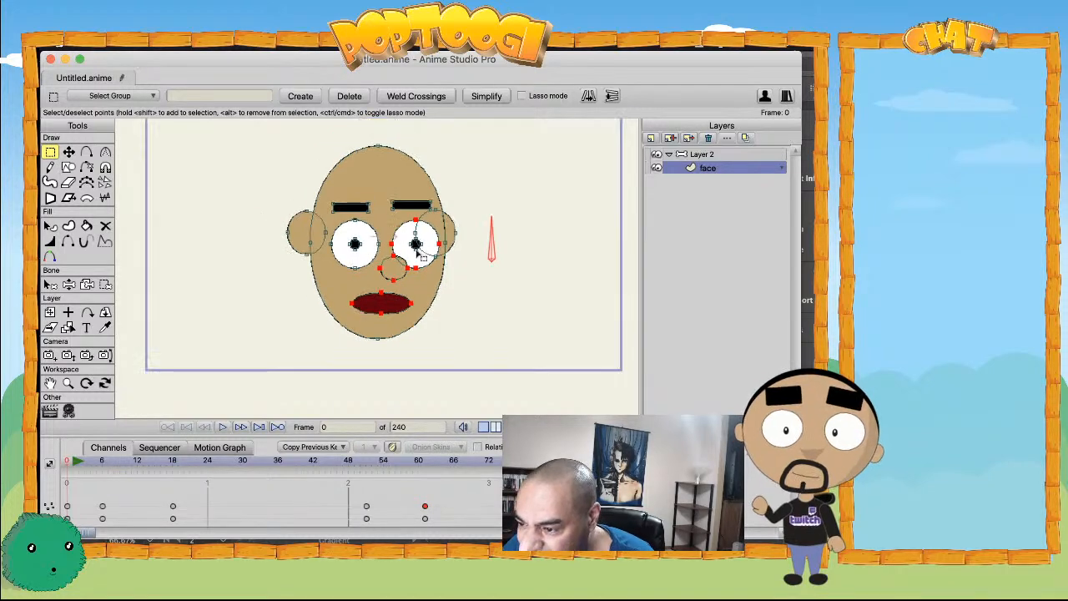
{"action": "left_click", "coordinate": [363, 242], "text": "shift"}
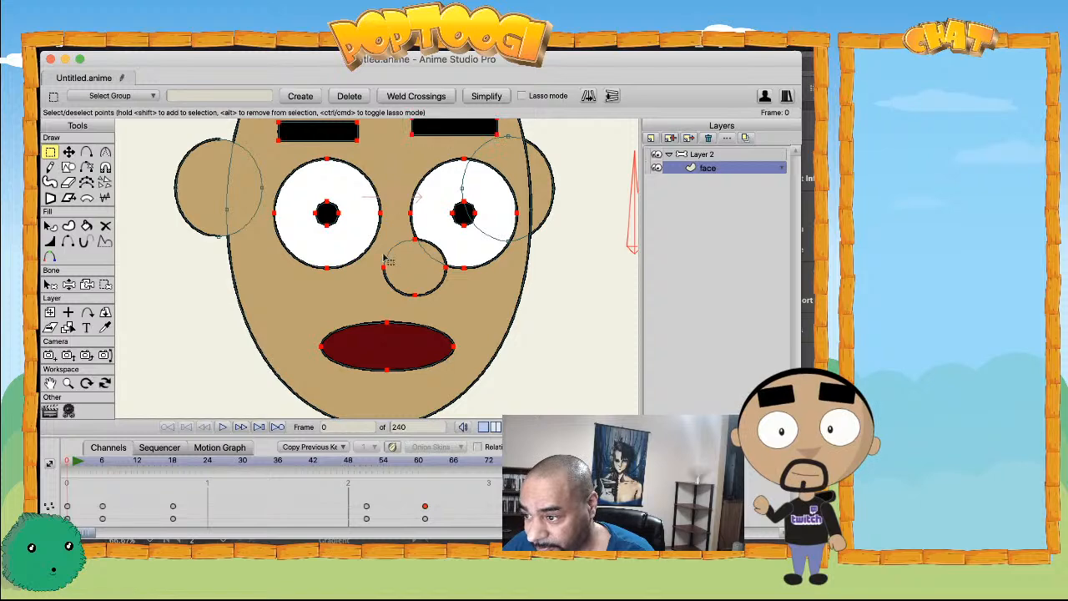
{"action": "scroll", "coordinate": [383, 258], "scroll_direction": "down", "scroll_amount": 5}
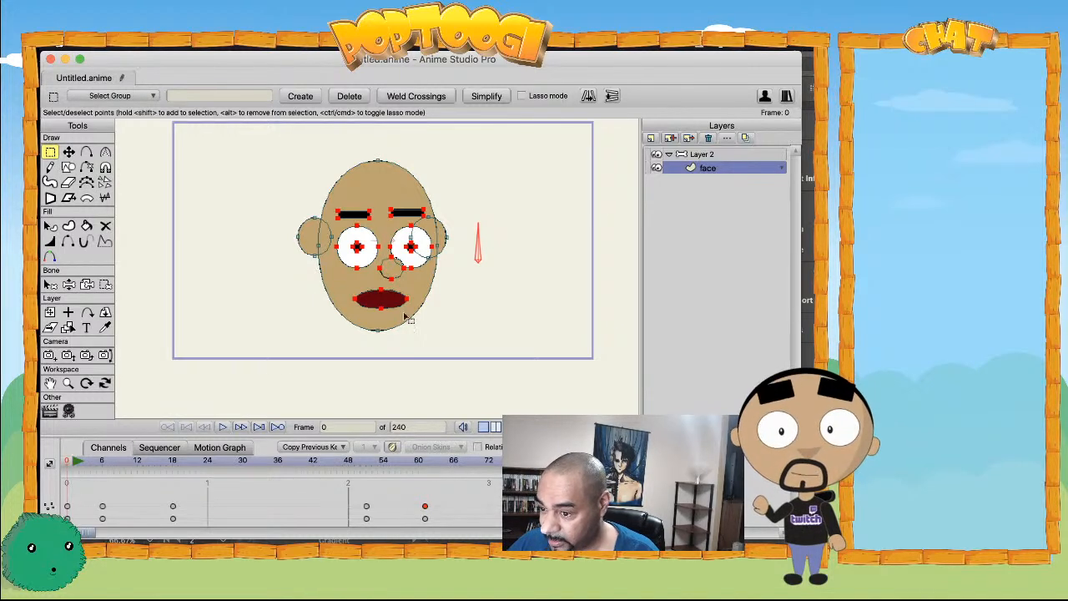
{"action": "left_click", "coordinate": [105, 286]}
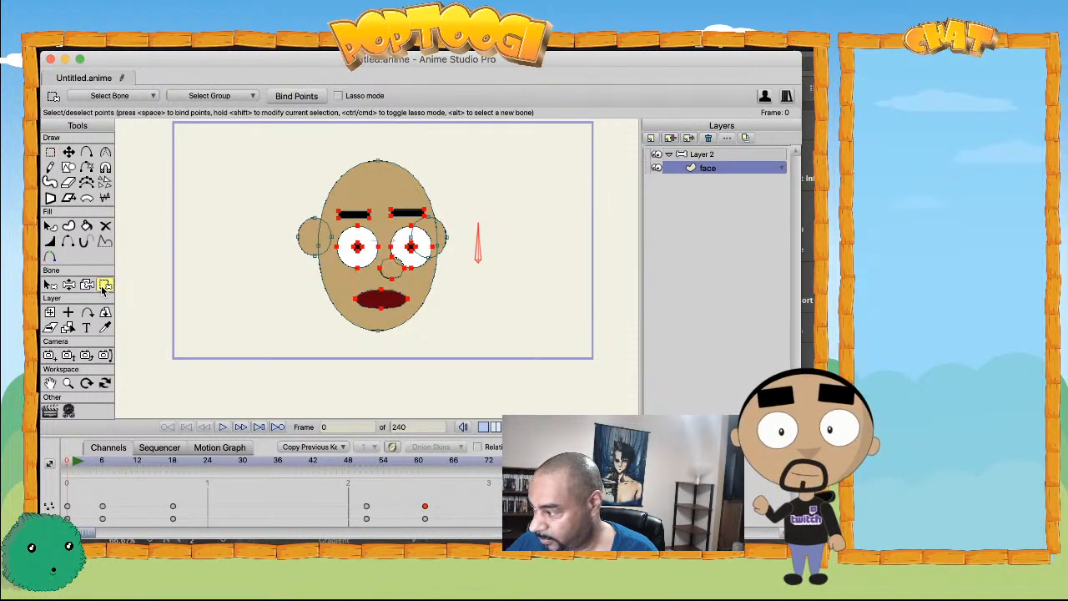
{"action": "left_click", "coordinate": [294, 96]}
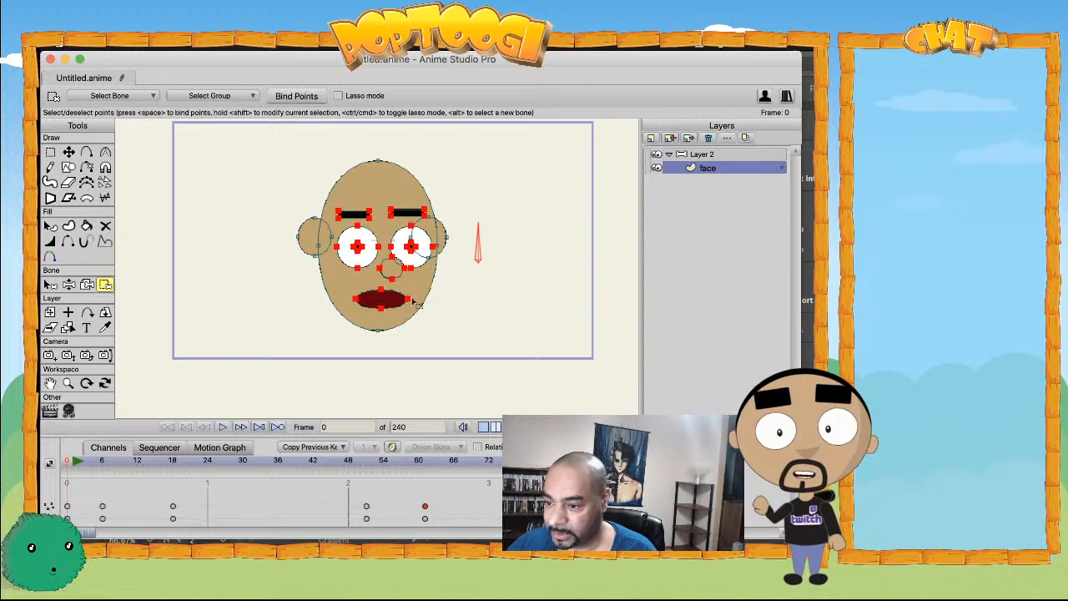
- Delete all of the face layer's keyframes after frame 0
{"action": "left_click_drag", "start_coordinate": [444, 491], "coordinate": [96, 540]}
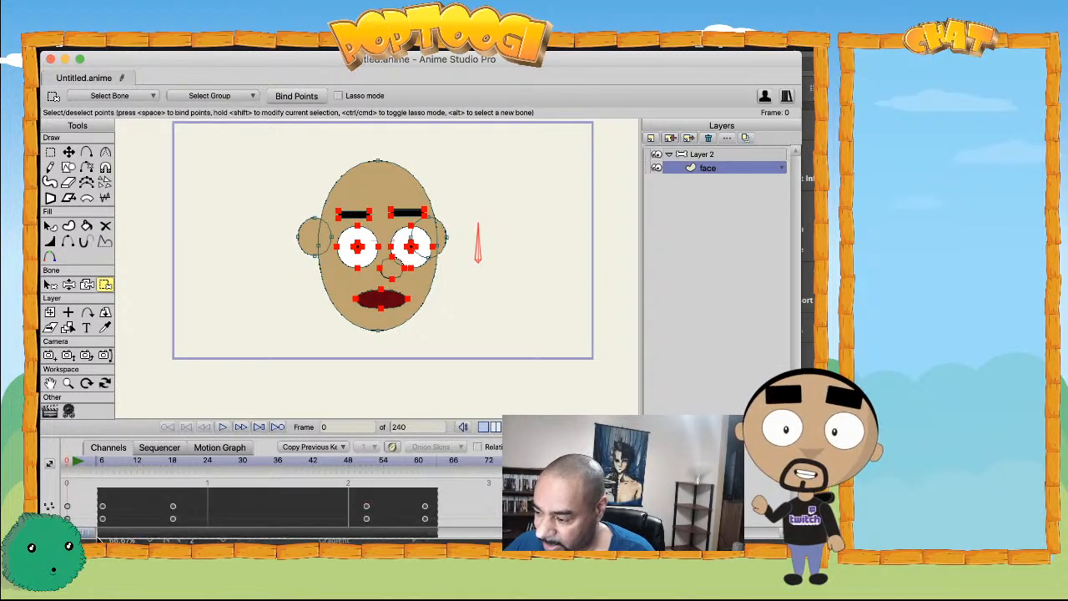
{"action": "key", "text": "Delete"}
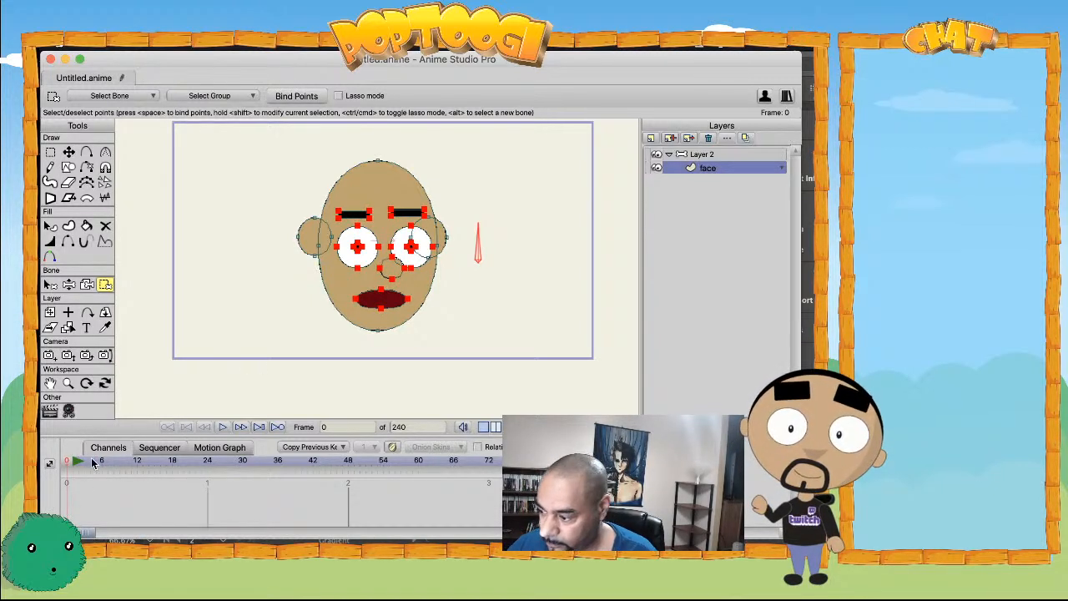
- At frame 14, test the bone by moving it slightly sideways, and delete the bone layer's resulting keyframes
{"action": "left_click_drag", "start_coordinate": [131, 459], "coordinate": [147, 456]}
{"action": "key", "text": "t"}
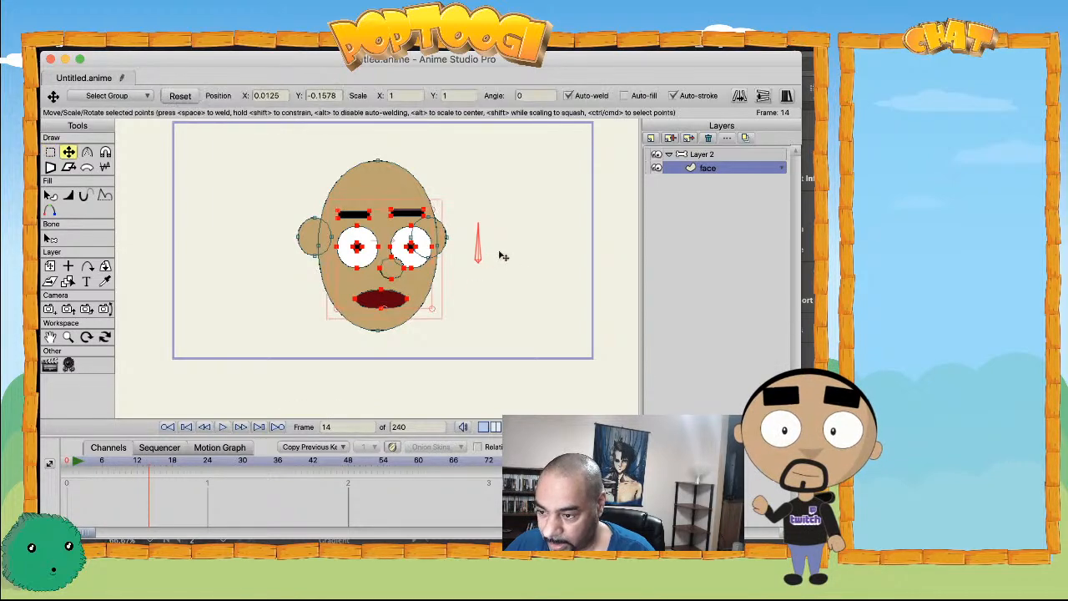
{"action": "left_click", "coordinate": [482, 265]}
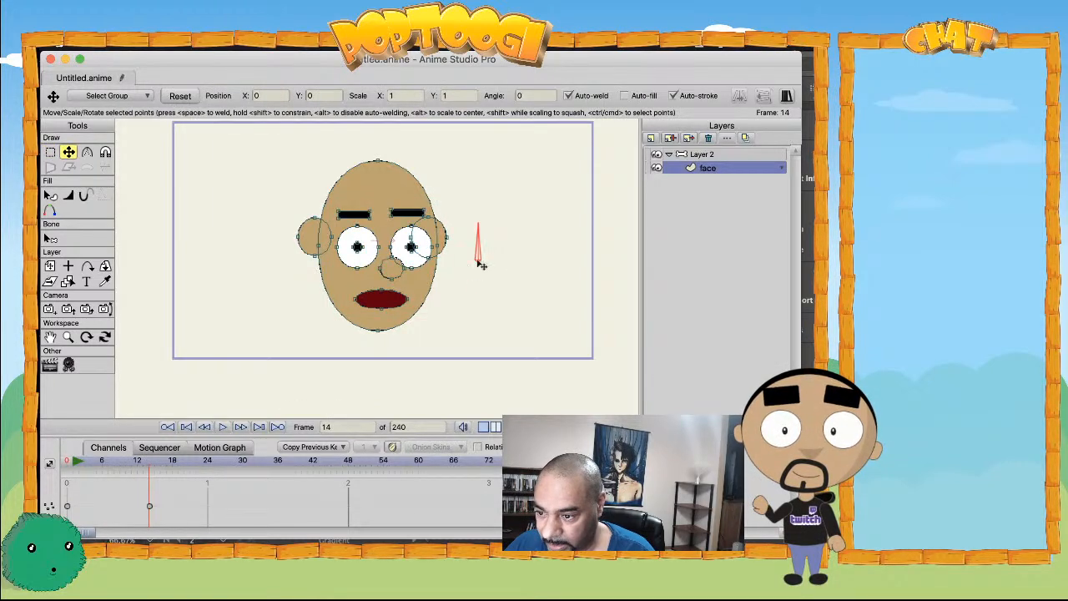
{"action": "left_click", "coordinate": [704, 155]}
{"action": "key", "text": "t"}
{"action": "mouse_move", "coordinate": [480, 265]}
{"action": "left_mouse_down"}
{"action": "mouse_move", "coordinate": [476, 250]}
{"action": "mouse_move", "coordinate": [496, 238]}
{"action": "mouse_move", "coordinate": [490, 275]}
{"action": "mouse_move", "coordinate": [501, 256]}
{"action": "mouse_move", "coordinate": [473, 260]}
{"action": "mouse_move", "coordinate": [487, 249]}
{"action": "mouse_move", "coordinate": [481, 282]}
{"action": "mouse_move", "coordinate": [459, 282]}
{"action": "mouse_move", "coordinate": [478, 264]}
{"action": "left_mouse_up"}
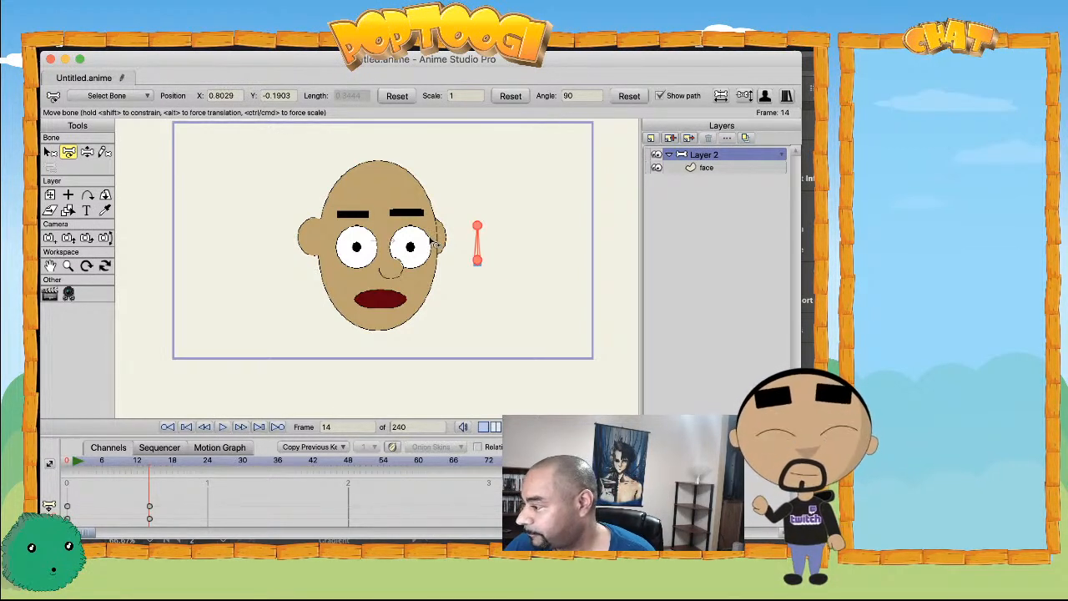
{"action": "left_click_drag", "start_coordinate": [177, 499], "coordinate": [43, 526]}
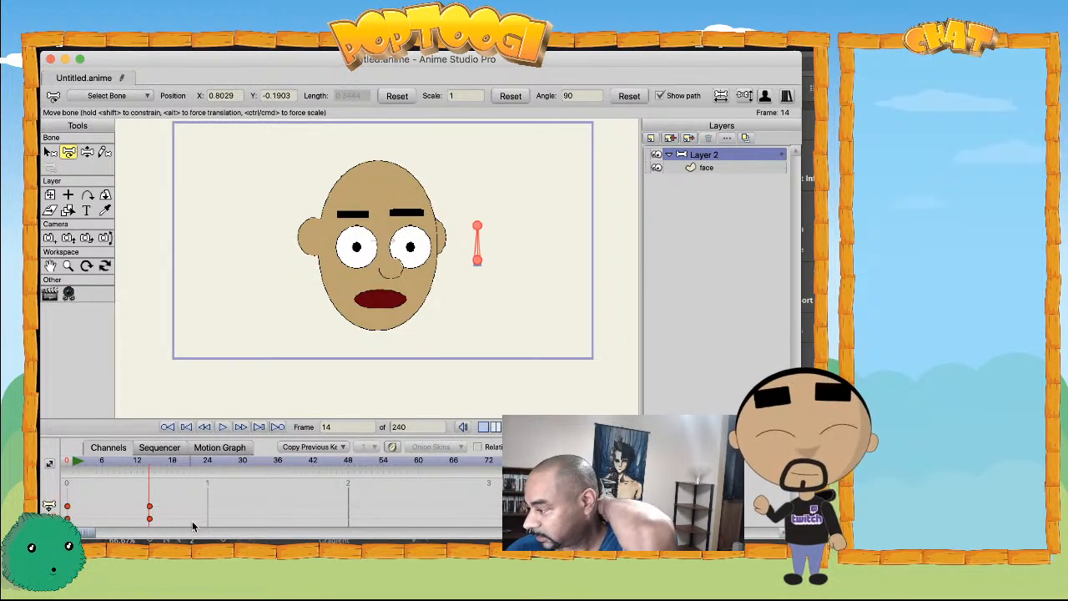
{"action": "key", "text": "Delete"}
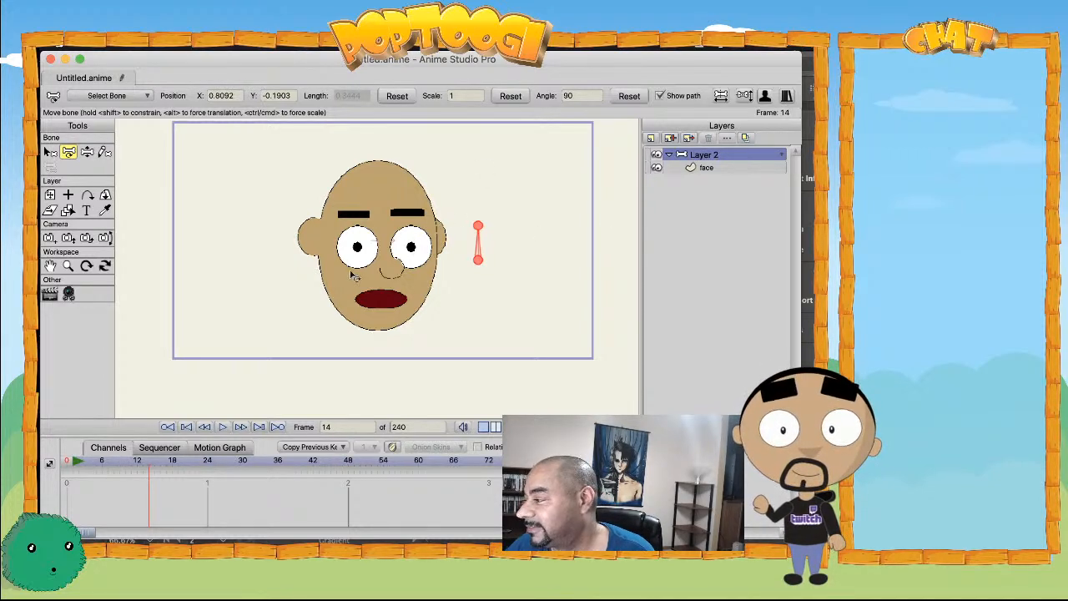
{"action": "scroll", "coordinate": [351, 276], "scroll_direction": "down", "scroll_amount": 2}
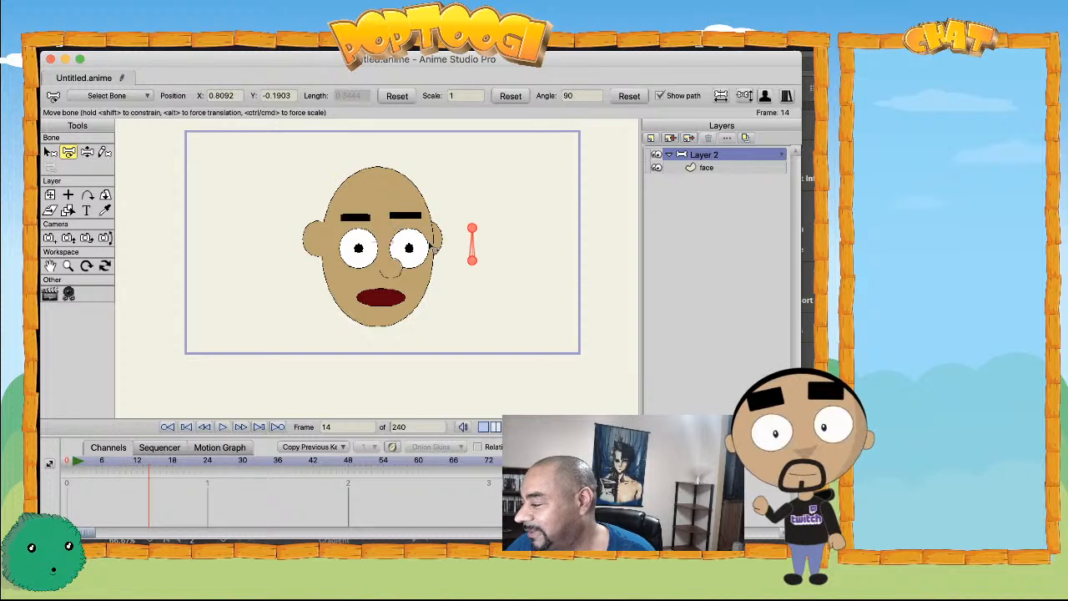
- Rename the face layer as head
{"action": "left_click", "coordinate": [692, 168]}
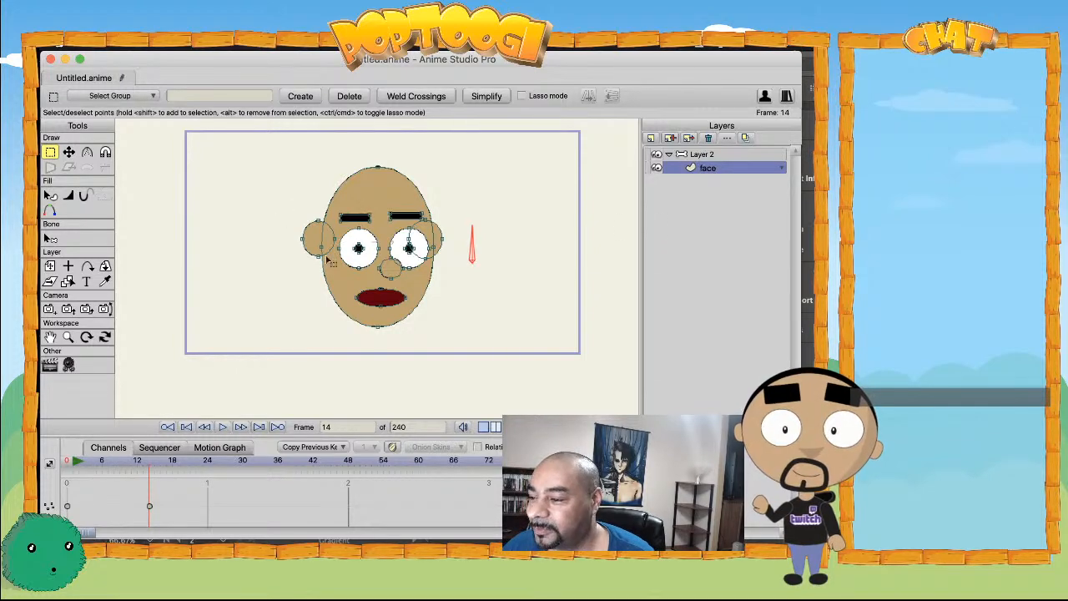
{"action": "double_click", "coordinate": [708, 174]}
{"action": "key", "text": "BackSpace"}
{"action": "type", "text": "face"}
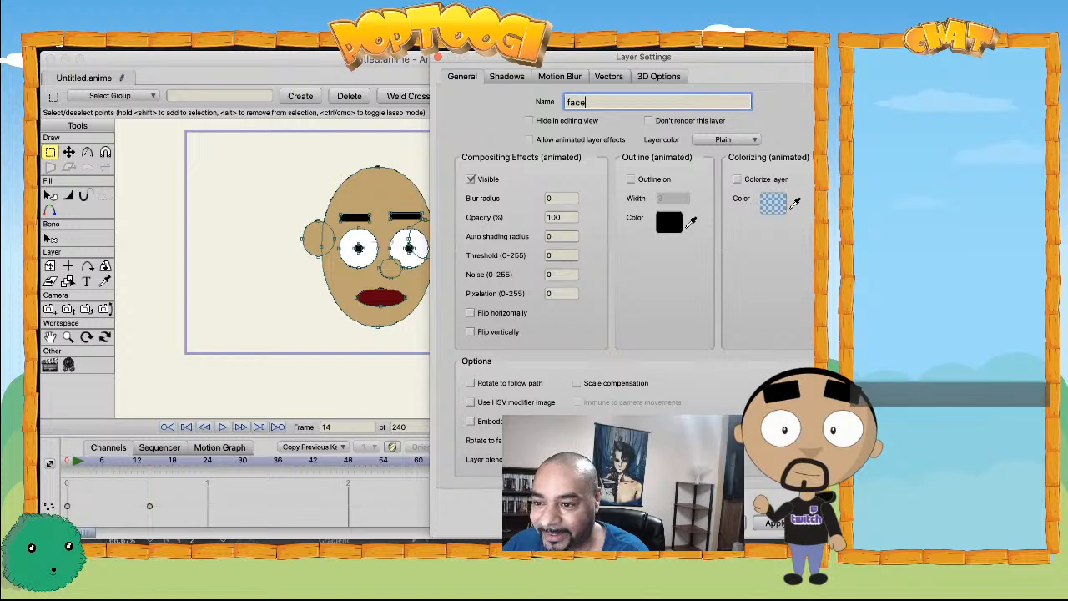
{"action": "key", "text": "Return"}
{"action": "double_click", "coordinate": [709, 168]}
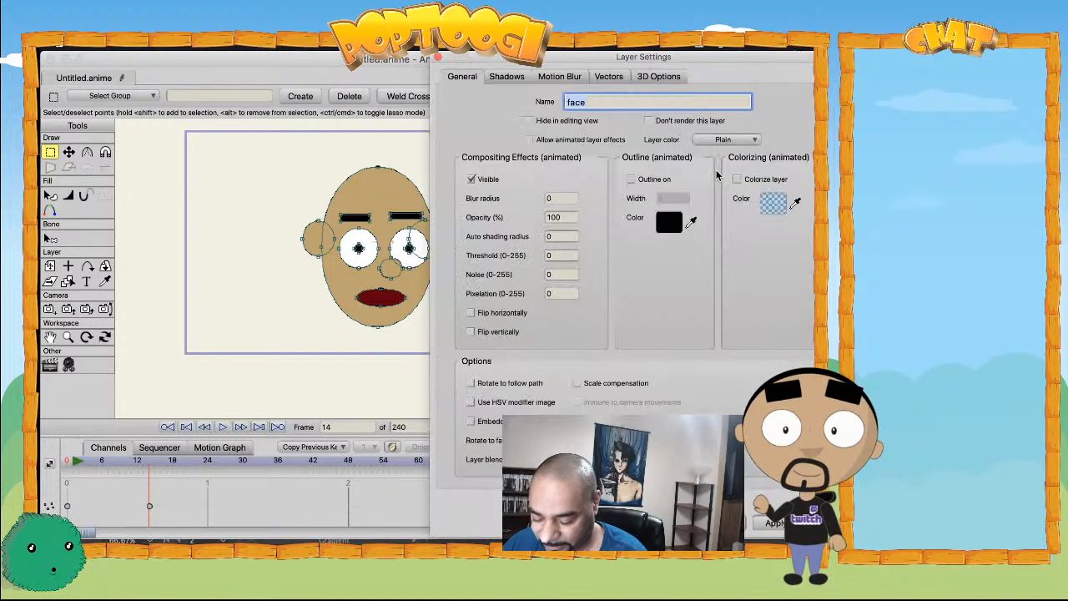
{"action": "type", "text": "head"}
{"action": "key", "text": "Return"}
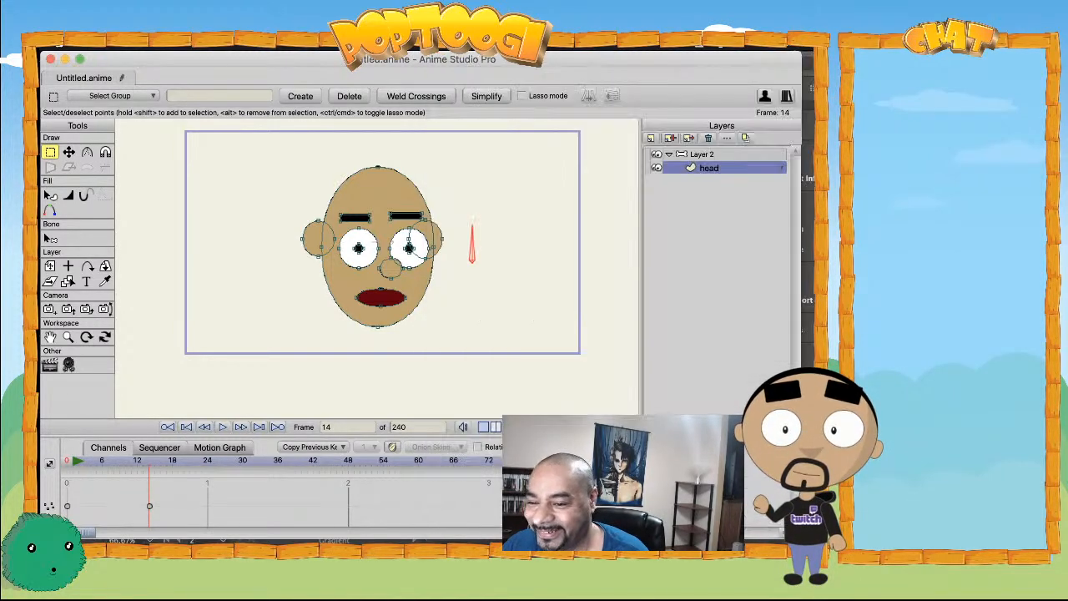
{"action": "left_click", "coordinate": [49, 267]}
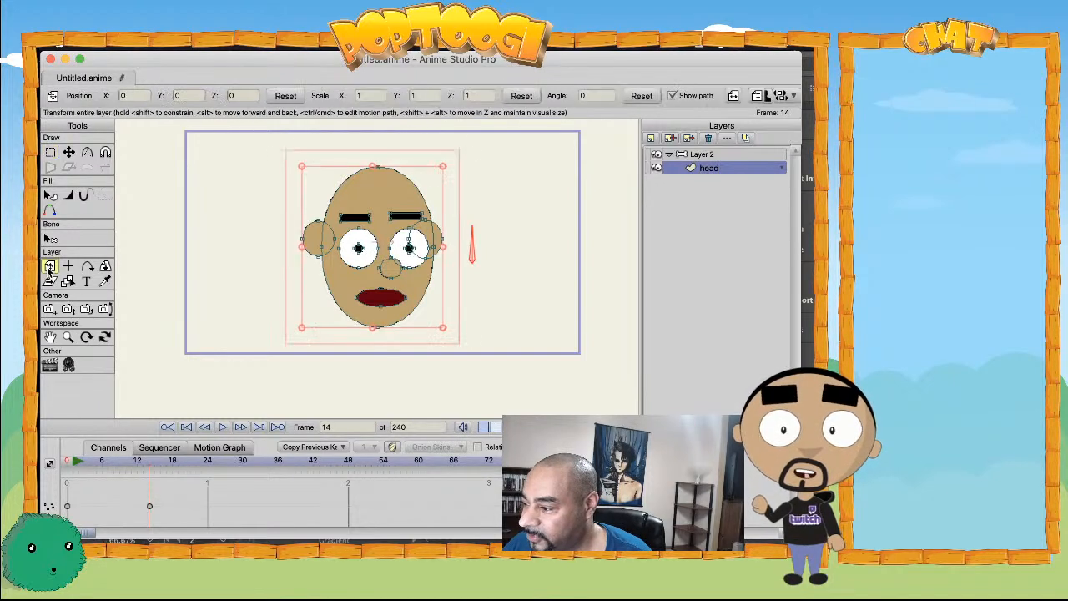
{"action": "left_click_drag", "start_coordinate": [303, 167], "coordinate": [325, 186]}
{"action": "left_click_drag", "start_coordinate": [359, 255], "coordinate": [369, 217]}
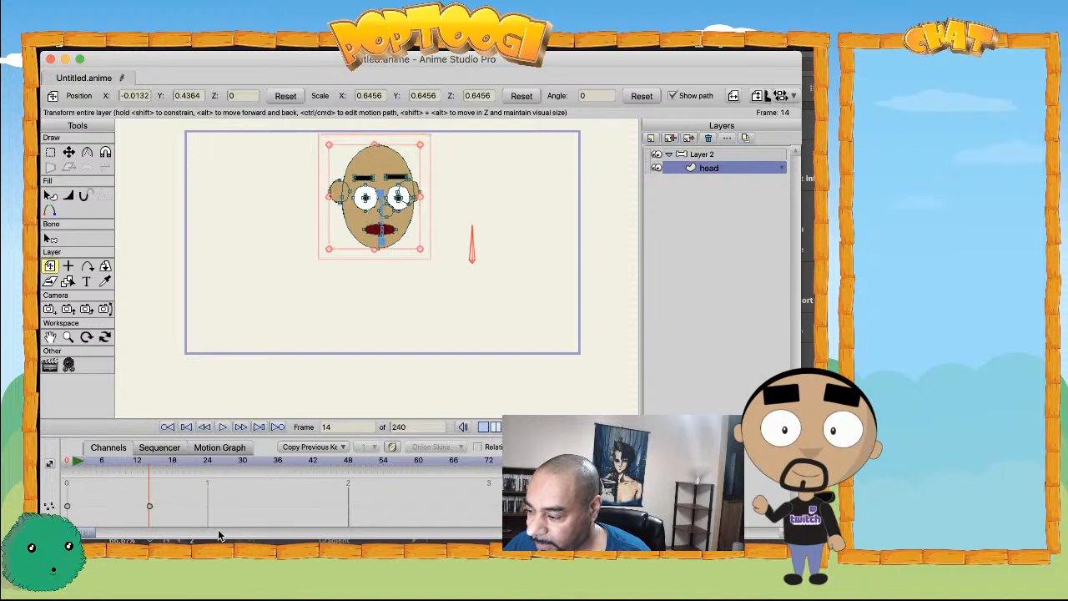
- At frame 0, clear the head layer's keyframes and transform the layer to scale 0.5086, positioned at about X 0.21, Y 0.63
{"action": "left_click", "coordinate": [68, 471]}
{"action": "left_click_drag", "start_coordinate": [170, 493], "coordinate": [43, 536]}
{"action": "key", "text": "Delete"}
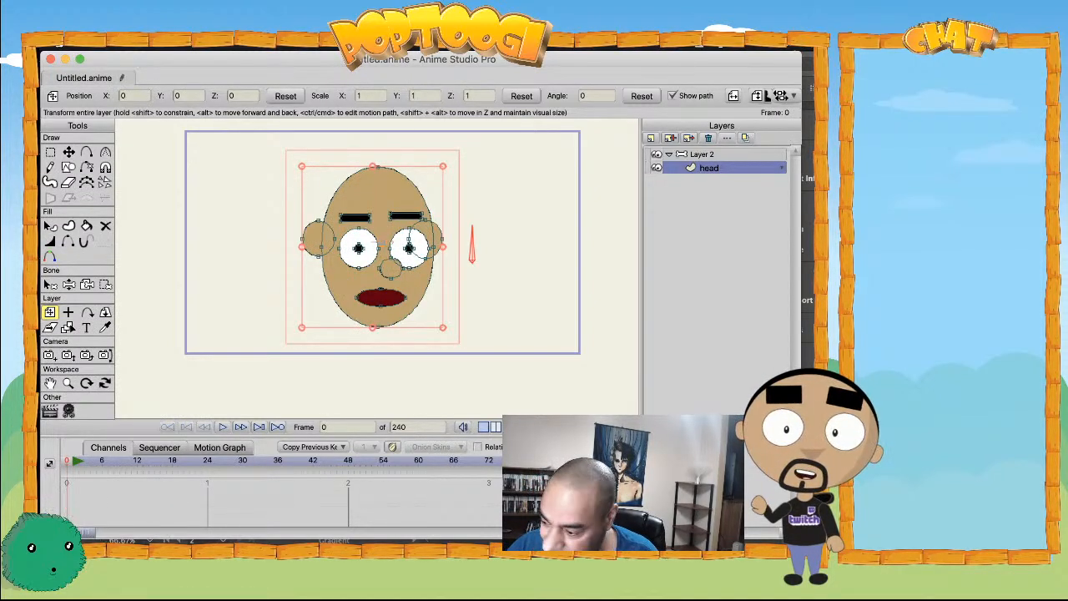
{"action": "left_click_drag", "start_coordinate": [301, 166], "coordinate": [349, 215]}
{"action": "left_click_drag", "start_coordinate": [394, 255], "coordinate": [416, 178]}
- Add a vector layer named body above the head layer inside the bone layer
{"action": "left_click", "coordinate": [651, 137]}
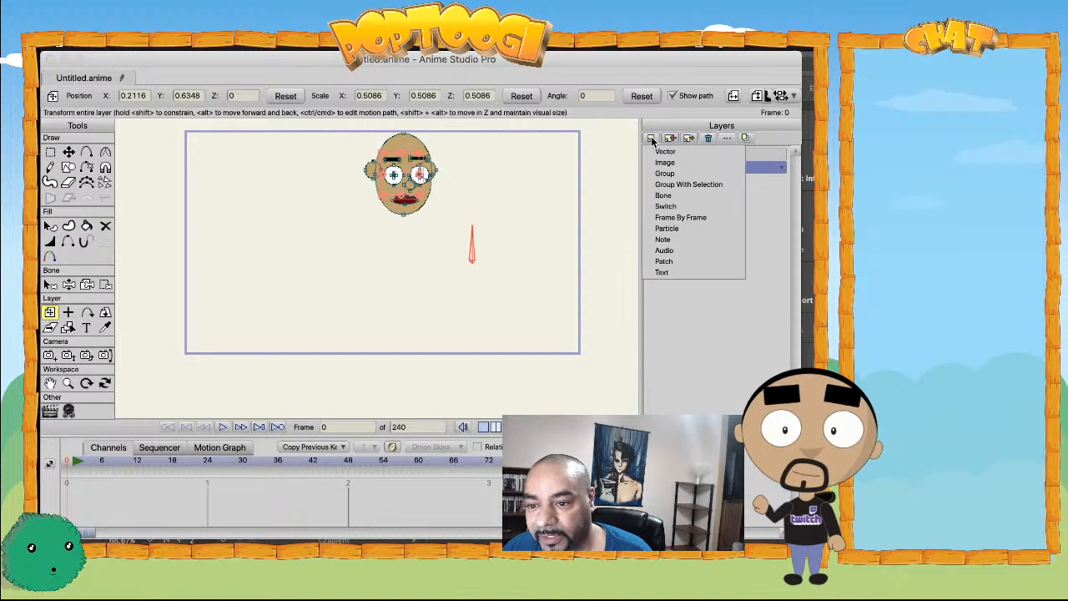
{"action": "left_click", "coordinate": [656, 151]}
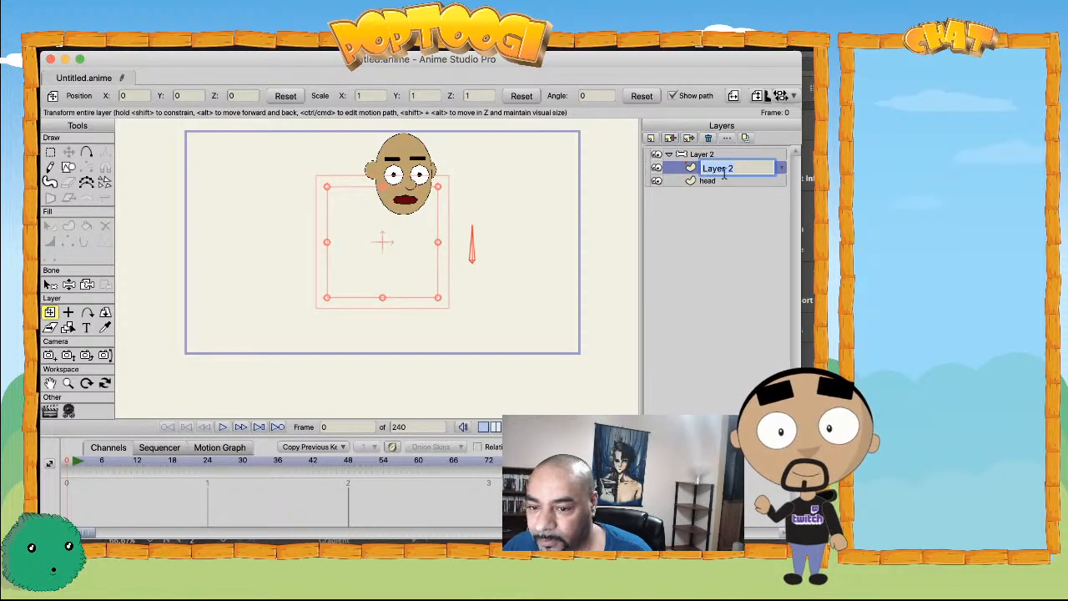
{"action": "type", "text": "body"}
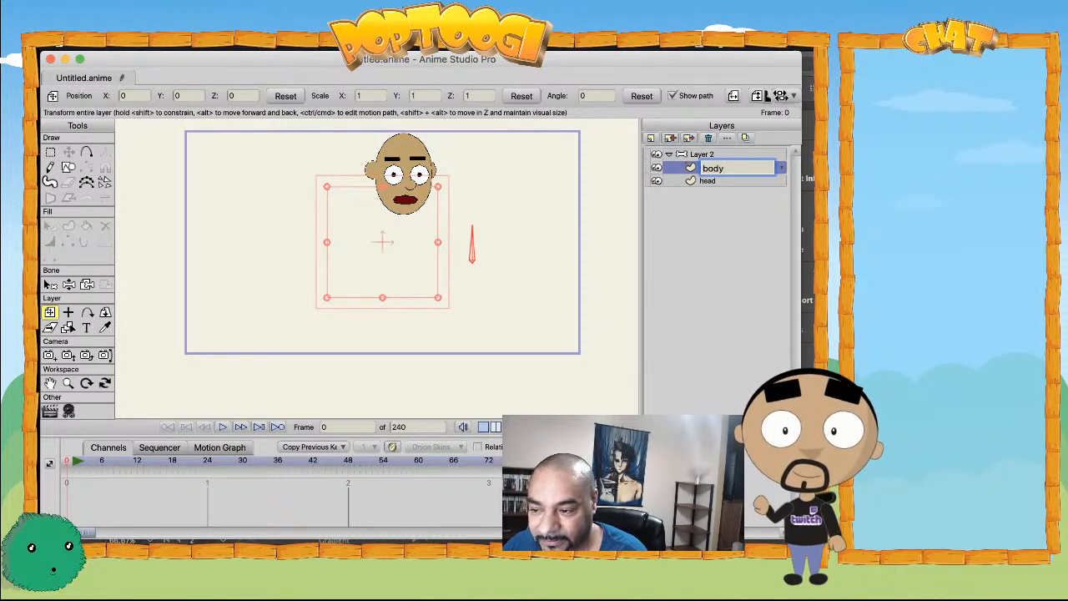
{"action": "key", "text": "Return"}
{"action": "scroll", "coordinate": [395, 237], "scroll_direction": "up", "scroll_amount": 2}
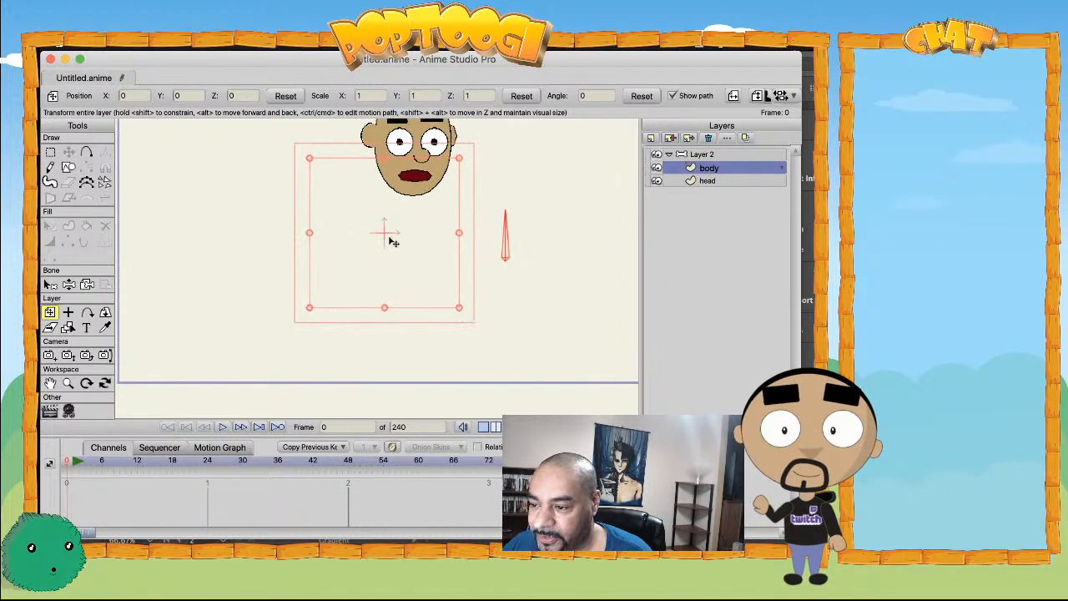
{"action": "scroll", "coordinate": [396, 238], "scroll_direction": "up", "scroll_amount": 2}
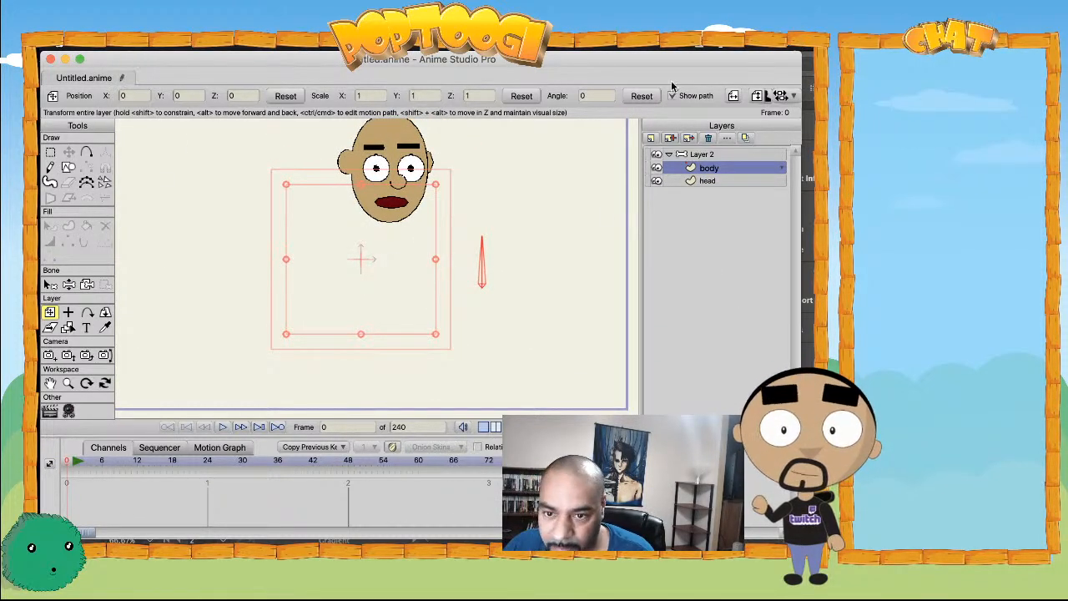
- Show the Style window and choose a medium green fill colour from the swatches
{"action": "left_click", "coordinate": [467, 37]}
{"action": "mouse_move", "coordinate": [432, 38]}
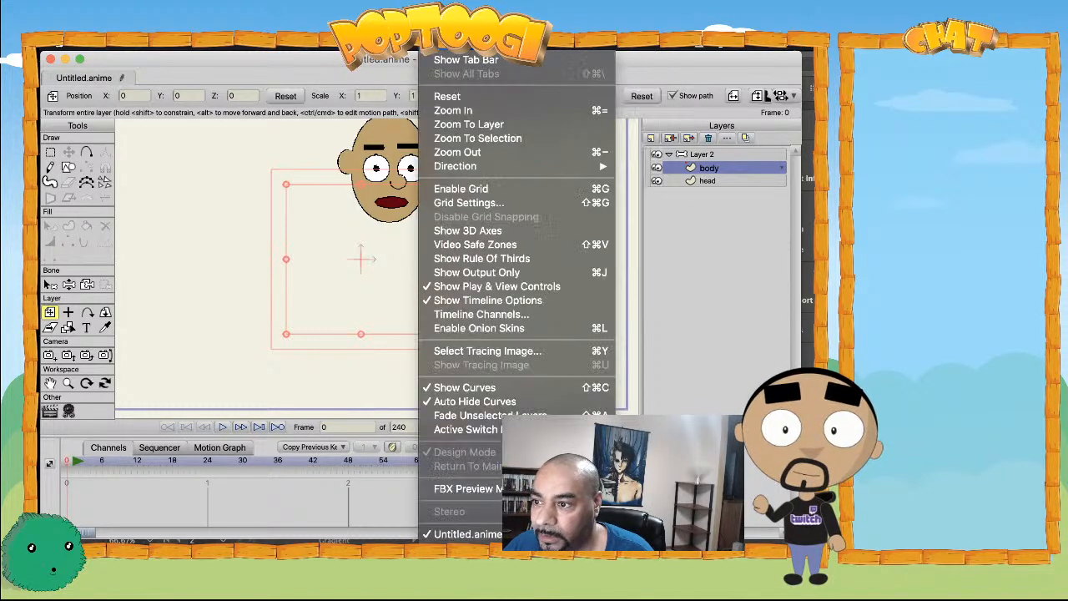
{"action": "mouse_move", "coordinate": [468, 38]}
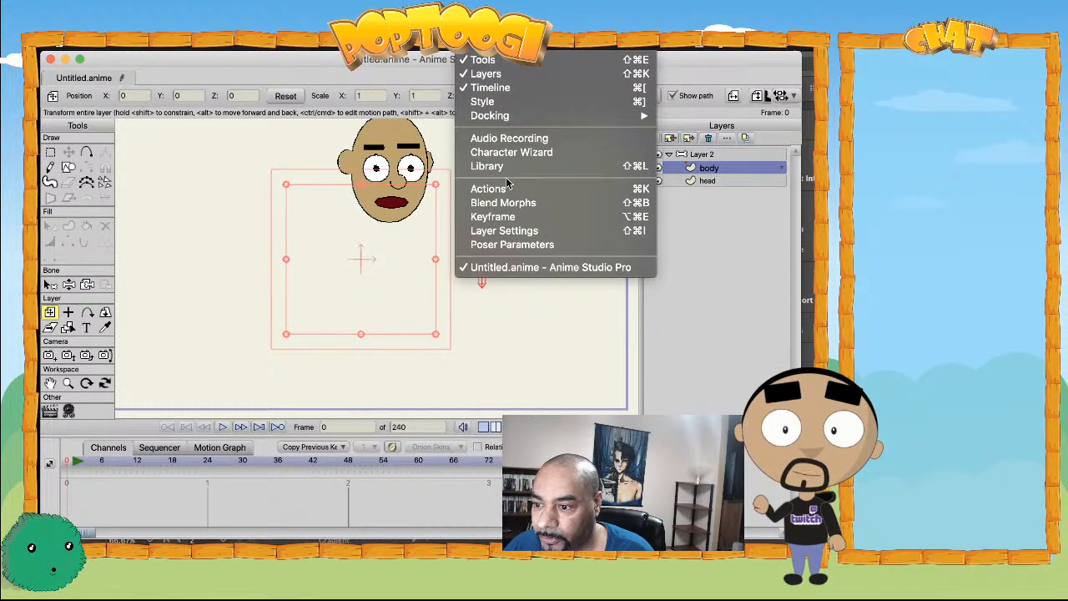
{"action": "left_click", "coordinate": [484, 101]}
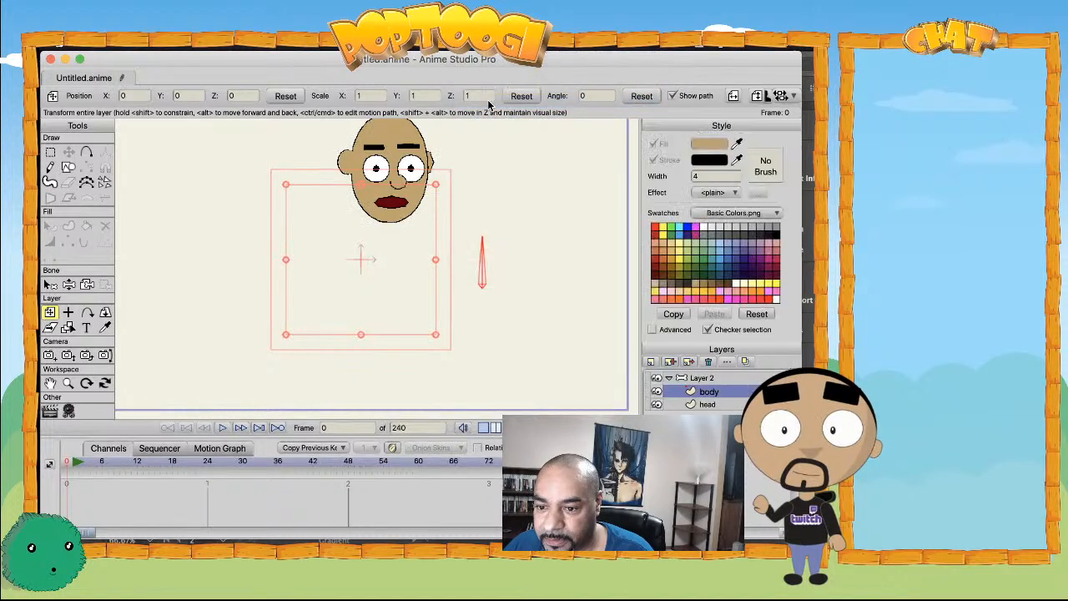
{"action": "left_click", "coordinate": [715, 262]}
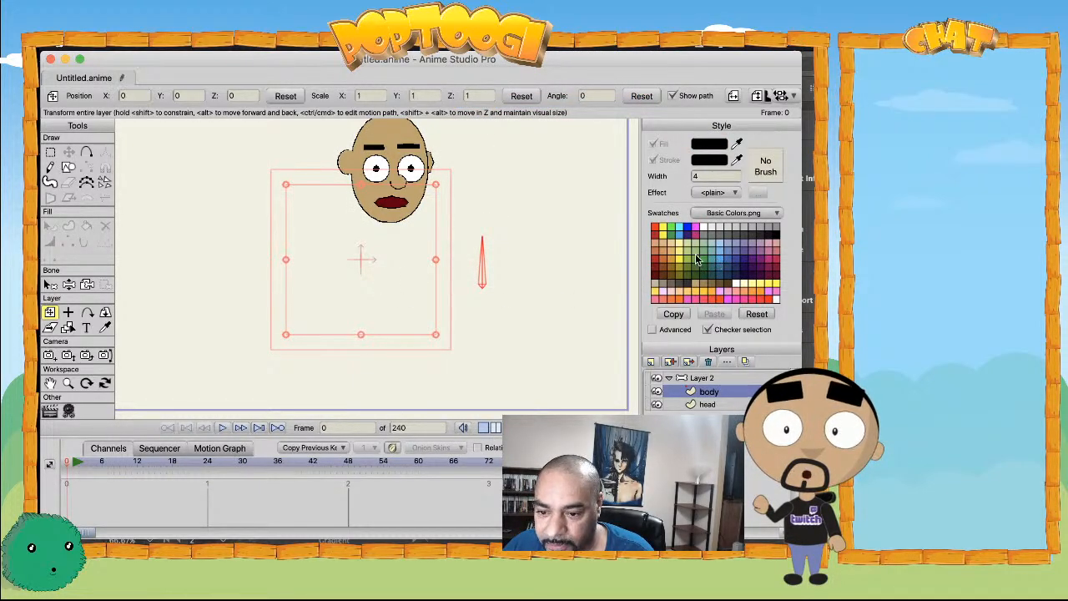
{"action": "left_click", "coordinate": [700, 265]}
- Move the body layer below the head layer and draw a green rectangle beneath the chin as the torso
{"action": "left_click", "coordinate": [68, 167]}
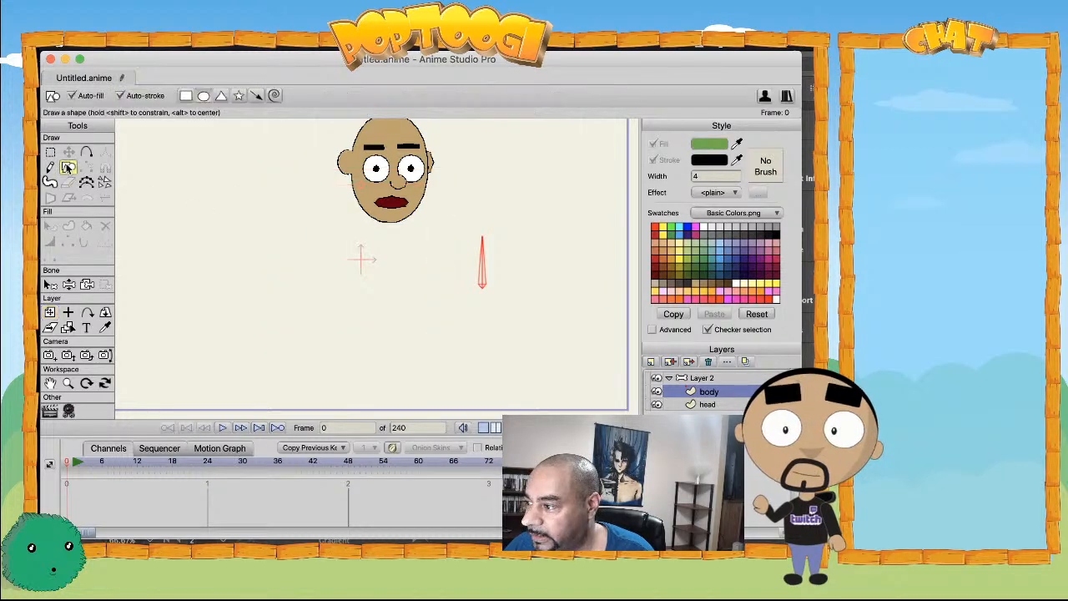
{"action": "mouse_move", "coordinate": [340, 208]}
{"action": "left_mouse_down"}
{"action": "mouse_move", "coordinate": [420, 276]}
{"action": "mouse_move", "coordinate": [407, 257]}
{"action": "left_mouse_up"}
{"action": "key", "text": "super+z"}
{"action": "left_click_drag", "start_coordinate": [719, 398], "coordinate": [709, 411]}
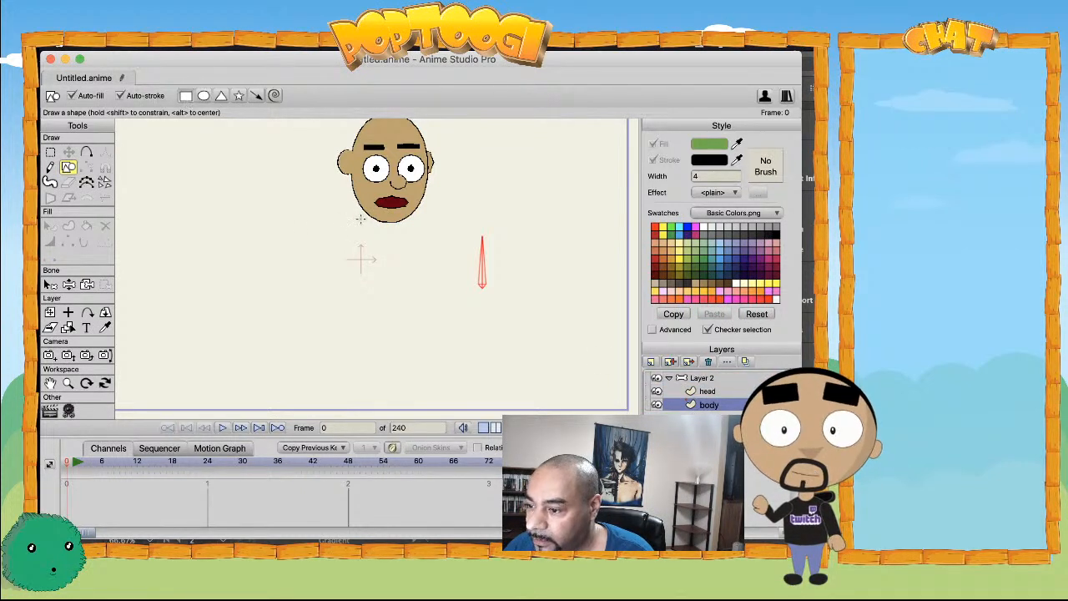
{"action": "left_click_drag", "start_coordinate": [360, 219], "coordinate": [421, 310]}
- Add points along both sides of the torso, flare its lower corners outward and adjust its shoulder corners
{"action": "key", "text": "a"}
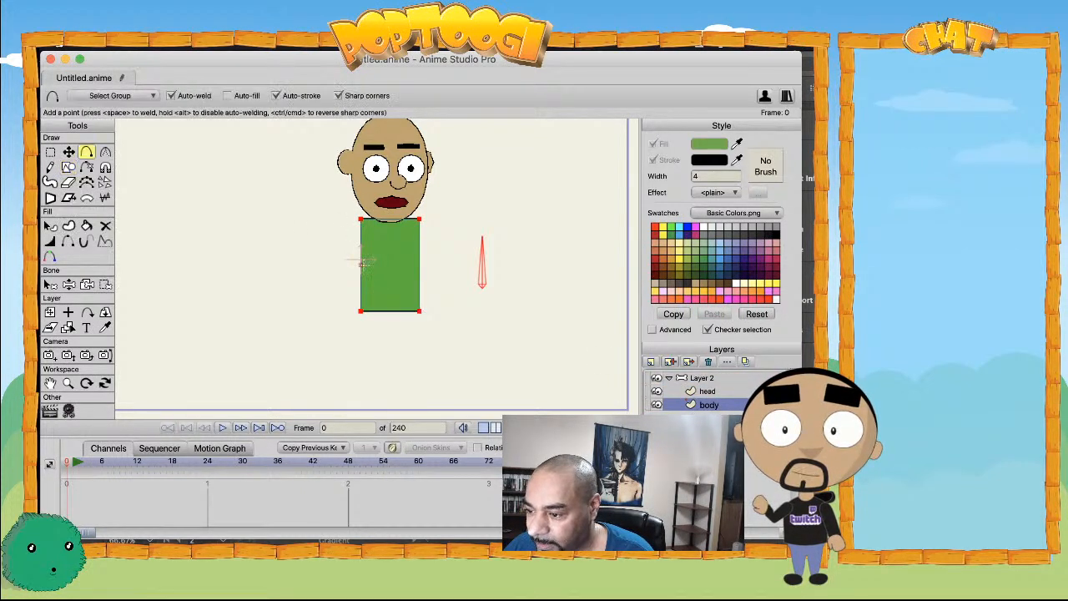
{"action": "left_click", "coordinate": [360, 253]}
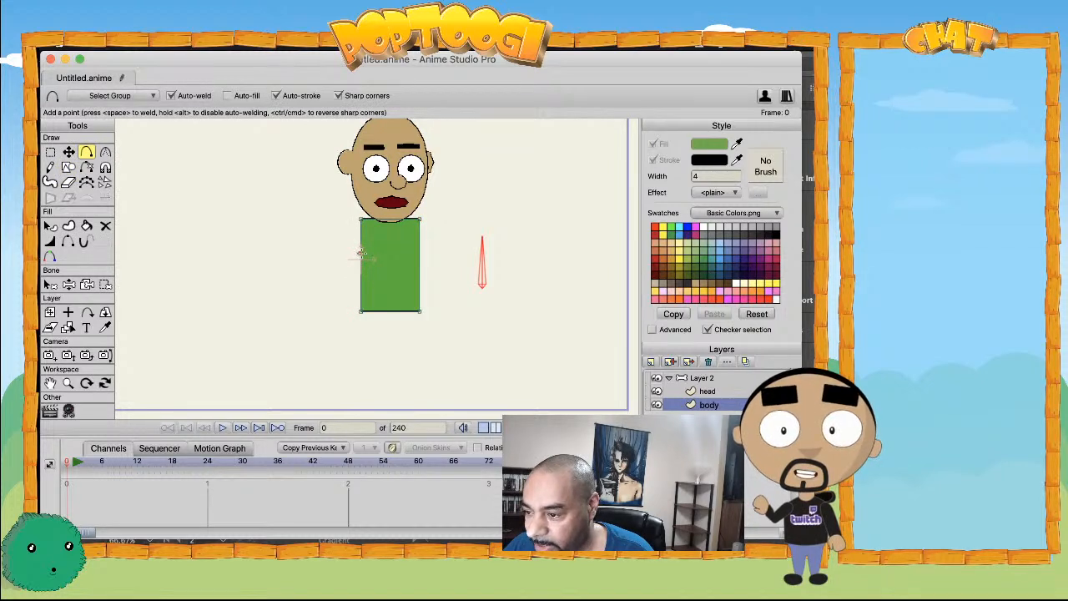
{"action": "mouse_move", "coordinate": [360, 303]}
{"action": "left_mouse_down"}
{"action": "mouse_move", "coordinate": [348, 292]}
{"action": "mouse_move", "coordinate": [351, 316]}
{"action": "left_mouse_up"}
{"action": "key", "text": "t"}
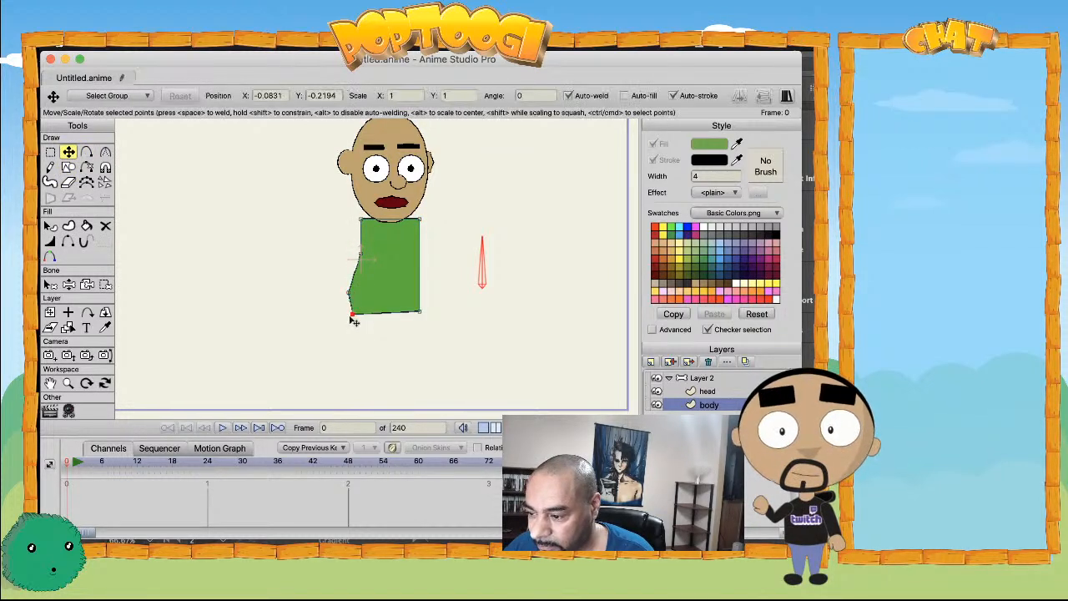
{"action": "left_click_drag", "start_coordinate": [421, 311], "coordinate": [433, 289]}
{"action": "key", "text": "a"}
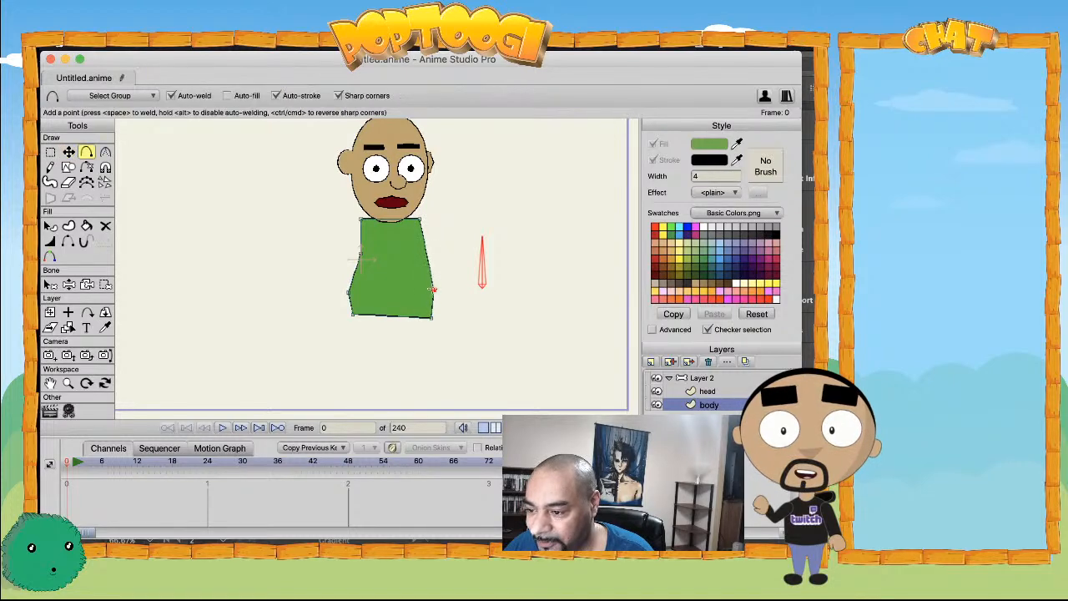
{"action": "left_click_drag", "start_coordinate": [419, 246], "coordinate": [416, 222]}
{"action": "key", "text": "t"}
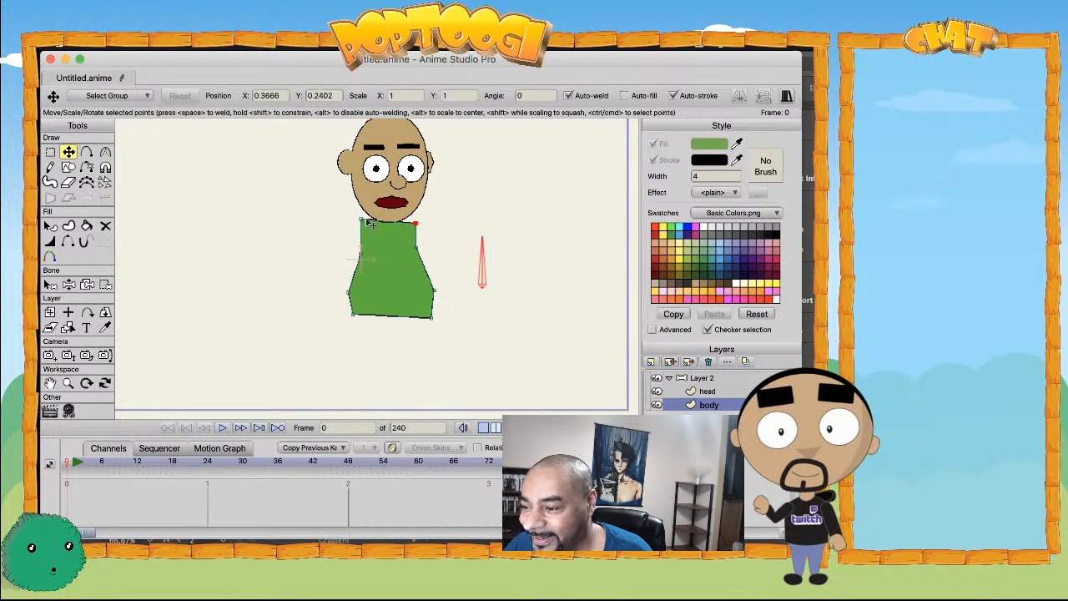
{"action": "left_click", "coordinate": [363, 223]}
- Add points to the torso's top edge and pull the middle down into a V-shaped neckline
{"action": "scroll", "coordinate": [384, 234], "scroll_direction": "up", "scroll_amount": 3}
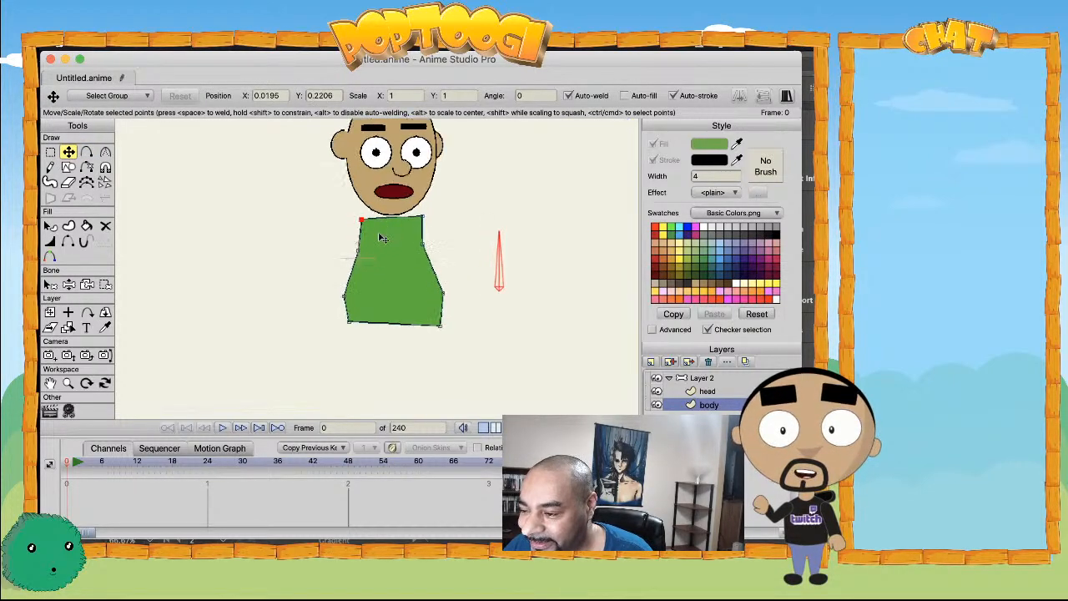
{"action": "scroll", "coordinate": [381, 234], "scroll_direction": "up", "scroll_amount": 3}
{"action": "key", "text": "a"}
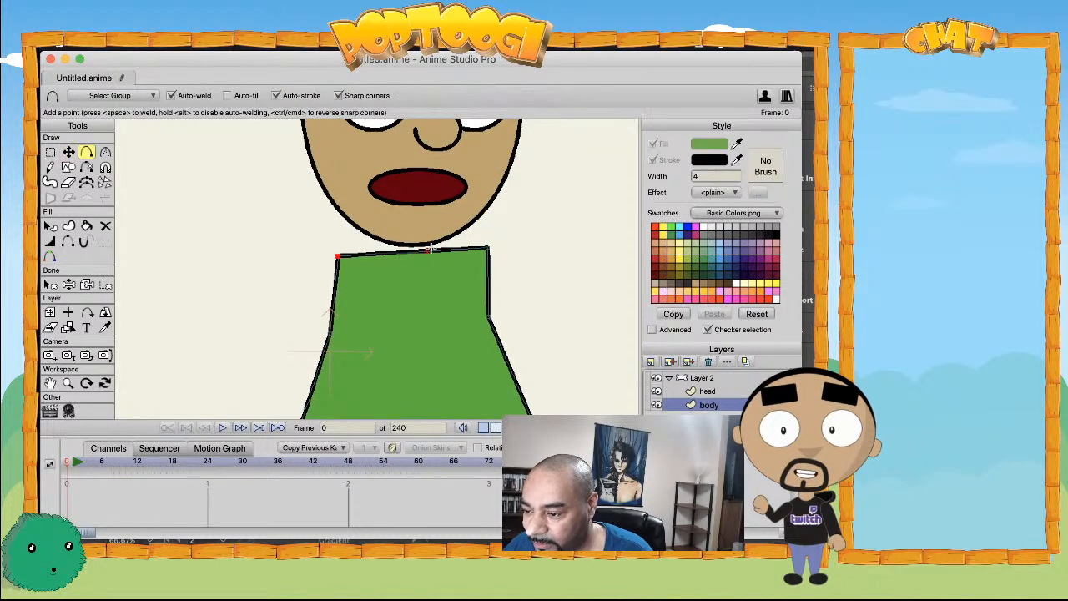
{"action": "left_click_drag", "start_coordinate": [445, 250], "coordinate": [414, 272]}
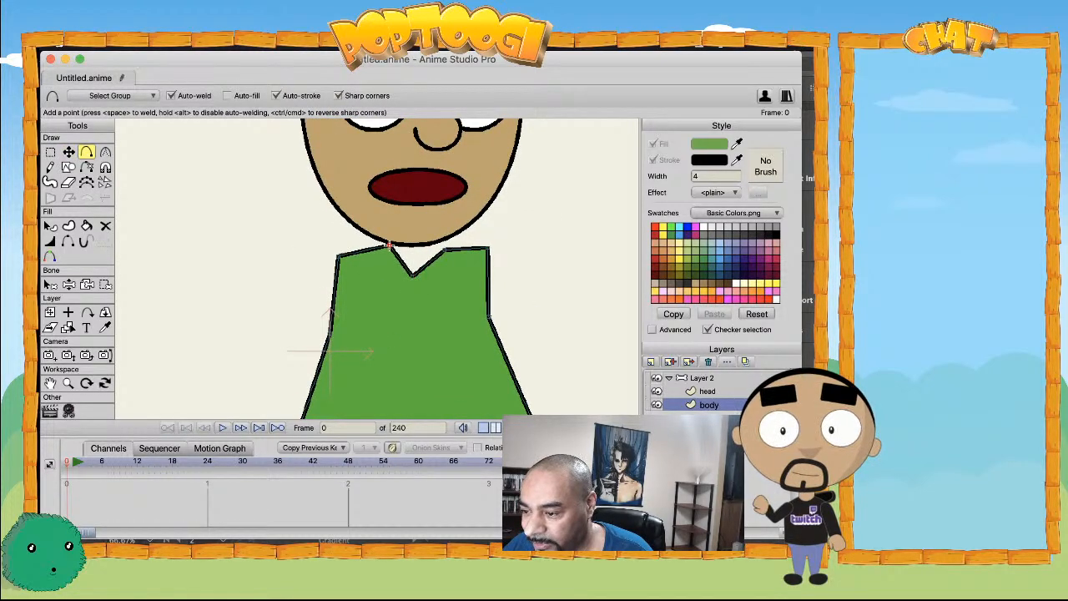
{"action": "scroll", "coordinate": [372, 278], "scroll_direction": "down", "scroll_amount": 1}
{"action": "scroll", "coordinate": [372, 278], "scroll_direction": "up", "scroll_amount": 1}
- Use the Curvature tool to round the torso's lower corners and hem, and curve the neckline's lowest point to about 0.68
{"action": "scroll", "coordinate": [372, 279], "scroll_direction": "down", "scroll_amount": 3}
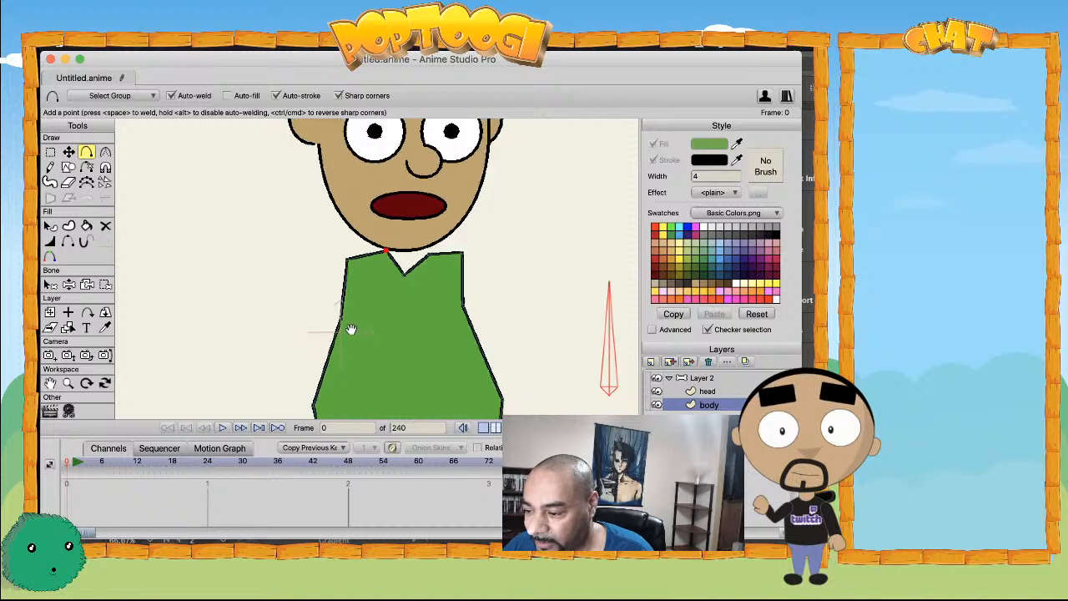
{"action": "left_click_drag", "start_coordinate": [358, 324], "coordinate": [427, 241]}
{"action": "key", "text": "c"}
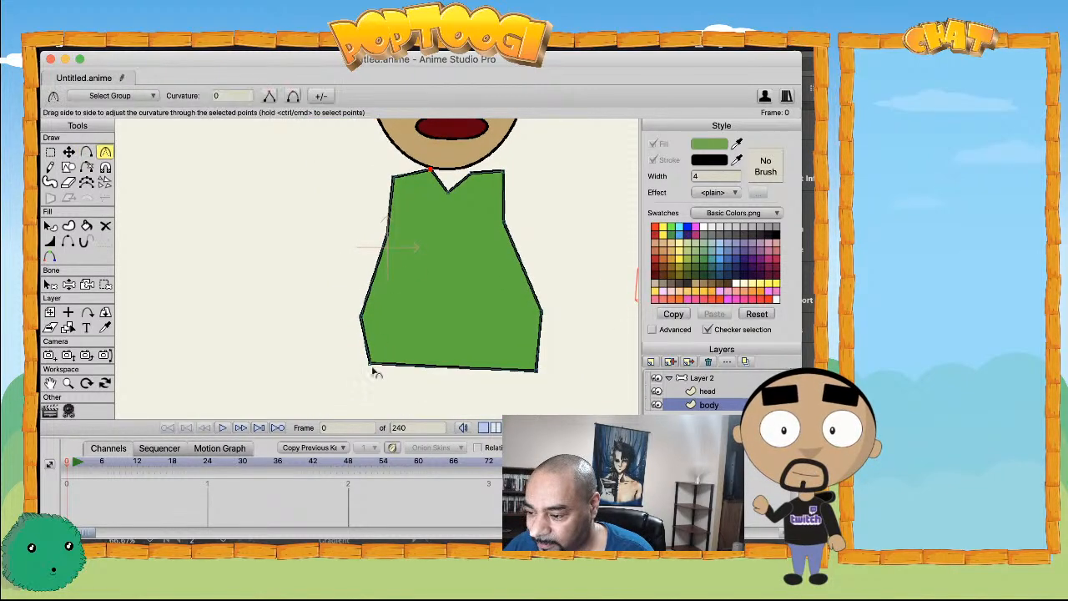
{"action": "left_click_drag", "start_coordinate": [394, 367], "coordinate": [589, 348]}
{"action": "key", "text": "t"}
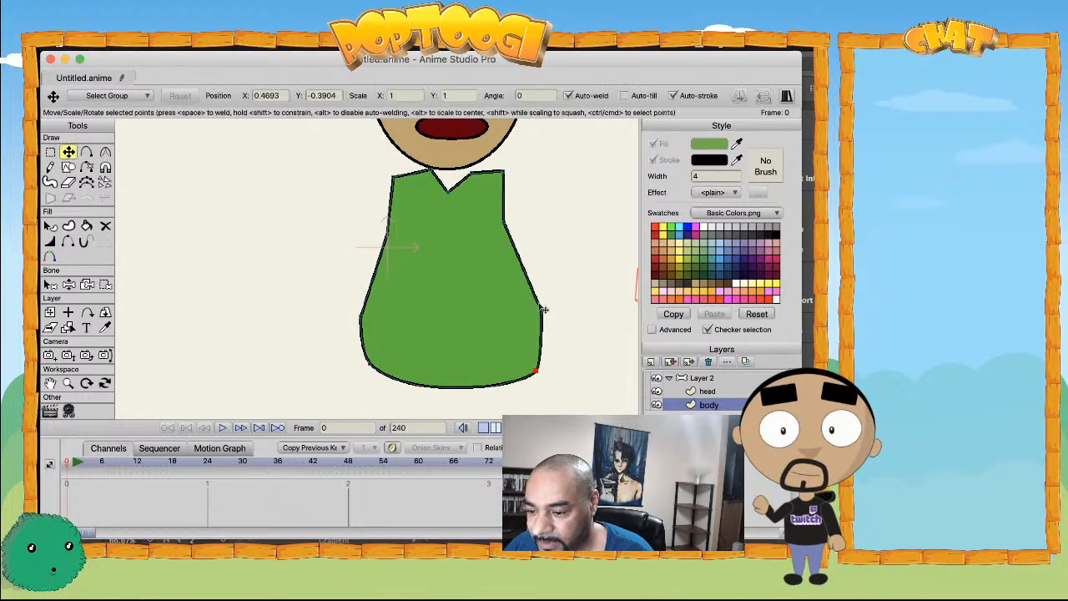
{"action": "key", "text": "c"}
{"action": "left_click", "coordinate": [392, 177]}
{"action": "left_click_drag", "start_coordinate": [451, 197], "coordinate": [457, 197]}
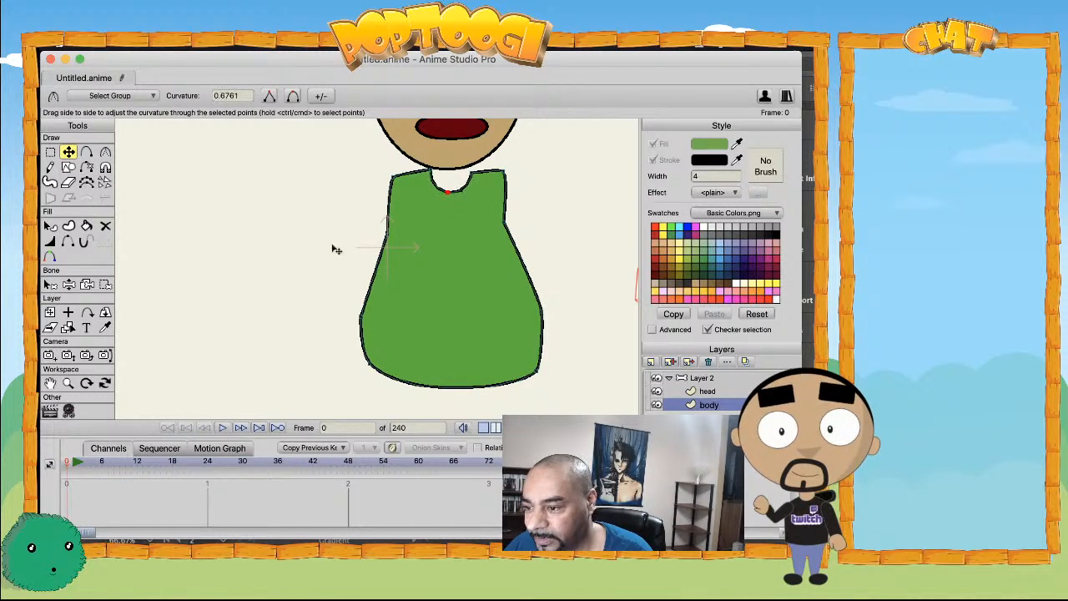
- Reposition the torso's waist, hip and hem points and shift the neckline's left corner slightly outward
{"action": "key", "text": "t"}
{"action": "left_click", "coordinate": [383, 246]}
{"action": "left_click_drag", "start_coordinate": [365, 370], "coordinate": [360, 373]}
{"action": "left_click", "coordinate": [531, 287]}
{"action": "mouse_move", "coordinate": [544, 354]}
{"action": "left_mouse_down"}
{"action": "mouse_move", "coordinate": [508, 347]}
{"action": "mouse_move", "coordinate": [531, 360]}
{"action": "left_mouse_up"}
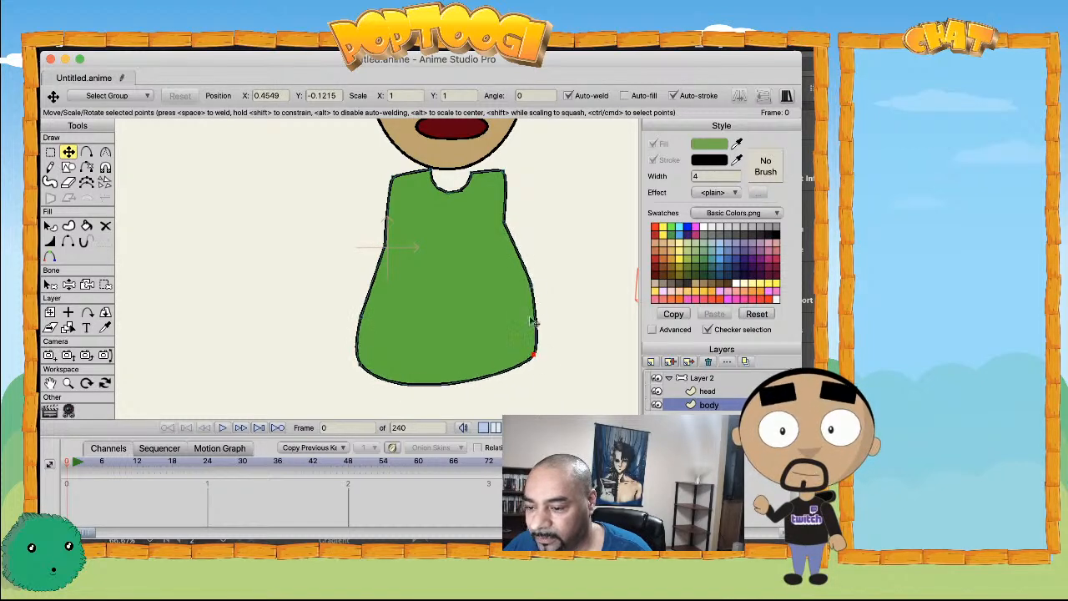
{"action": "left_click_drag", "start_coordinate": [533, 286], "coordinate": [523, 276]}
{"action": "left_click_drag", "start_coordinate": [410, 267], "coordinate": [407, 333]}
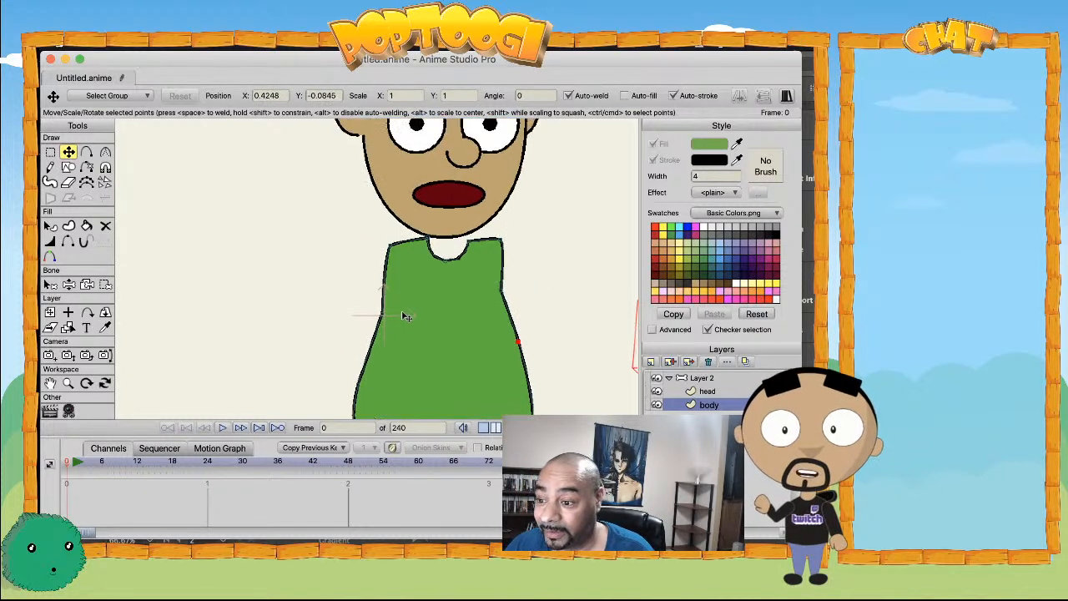
{"action": "left_click", "coordinate": [424, 241]}
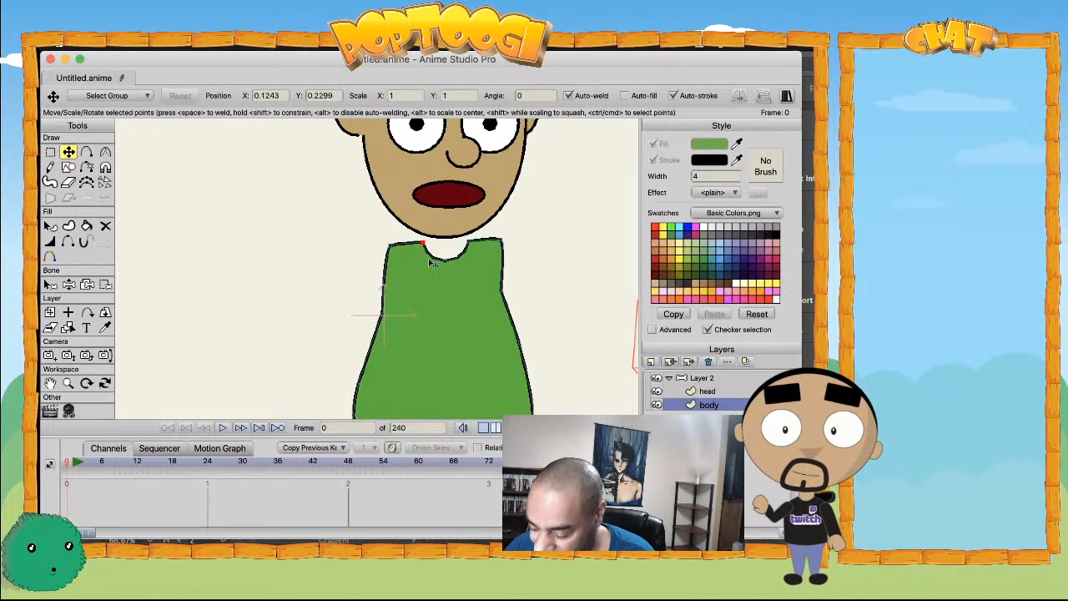
{"action": "left_click_drag", "start_coordinate": [443, 315], "coordinate": [434, 341]}
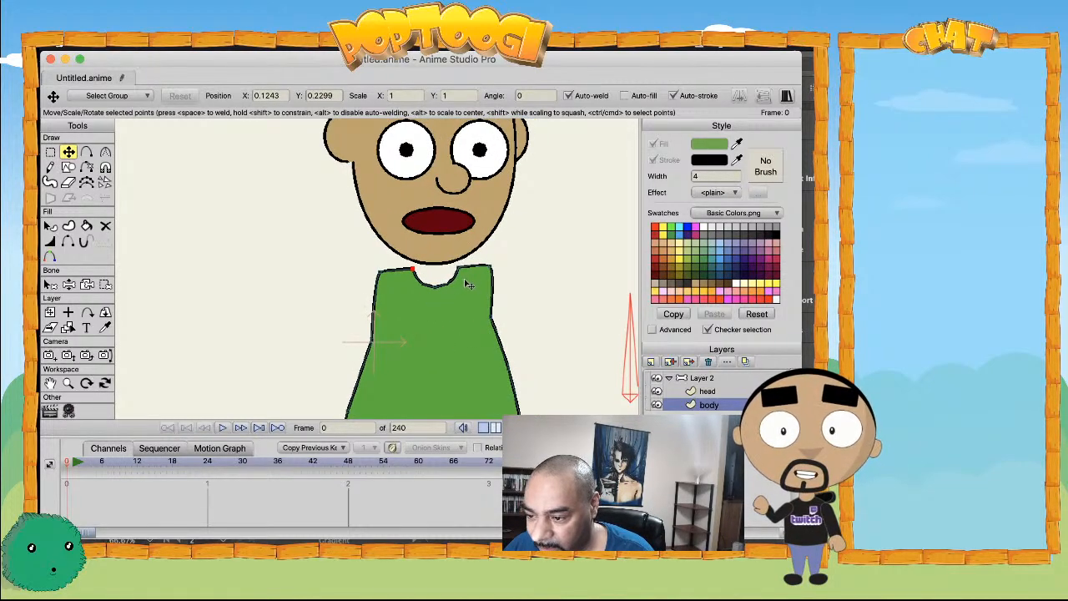
- Draw a closed neck outline from the neckline's right corner up behind the mouth and back to its left corner
{"action": "key", "text": "a"}
{"action": "left_click_drag", "start_coordinate": [460, 267], "coordinate": [431, 204]}
{"action": "left_click_drag", "start_coordinate": [410, 243], "coordinate": [413, 272]}
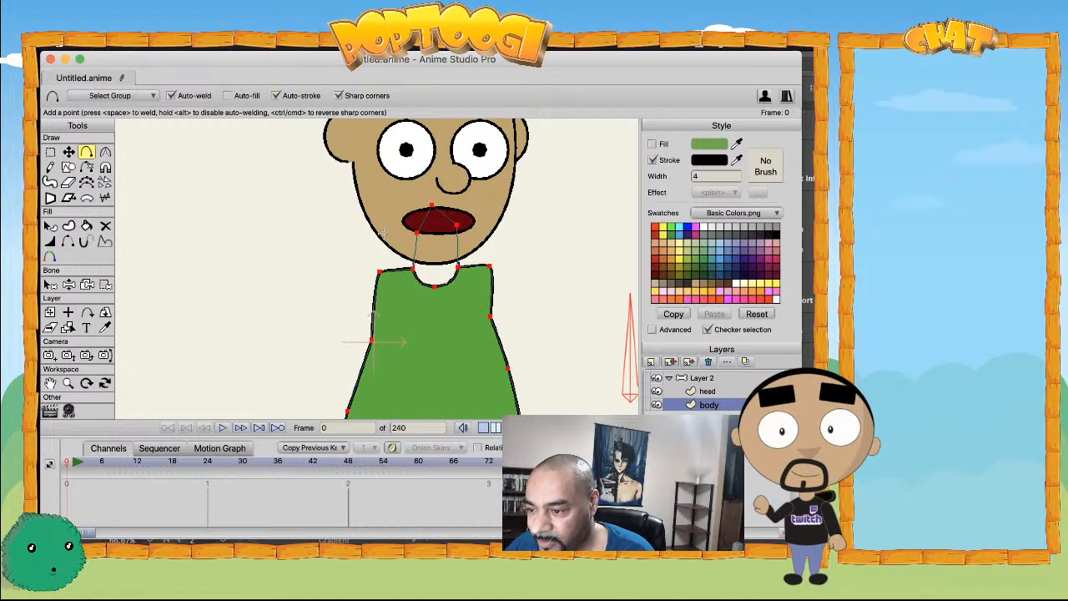
- Create a fill-only shape from the neck outline and match its fill to the face's skin colour
{"action": "key", "text": "u"}
{"action": "left_click_drag", "start_coordinate": [402, 194], "coordinate": [468, 307]}
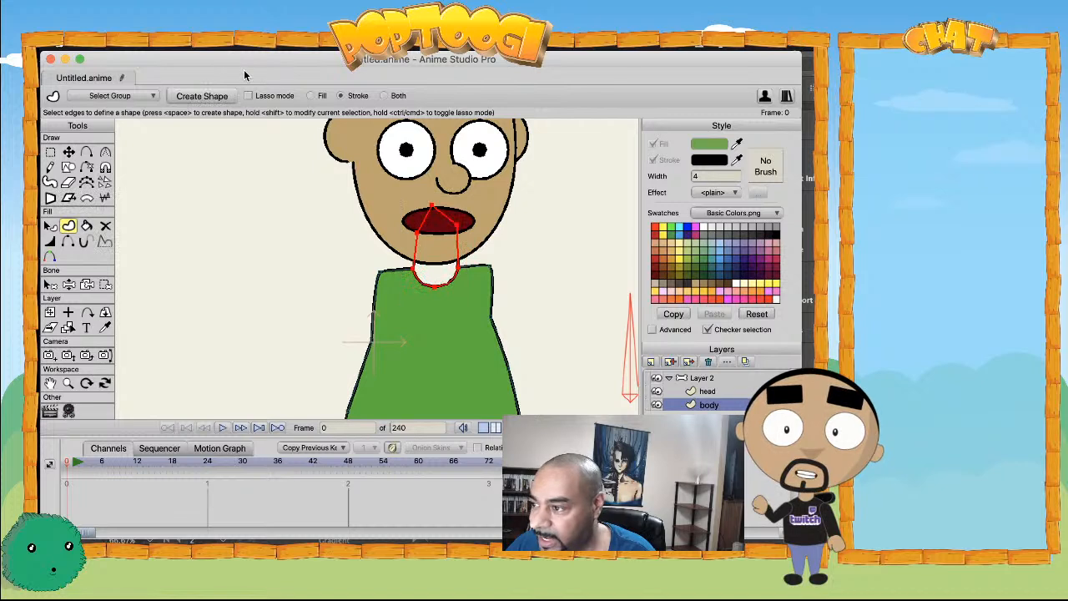
{"action": "left_click", "coordinate": [311, 96]}
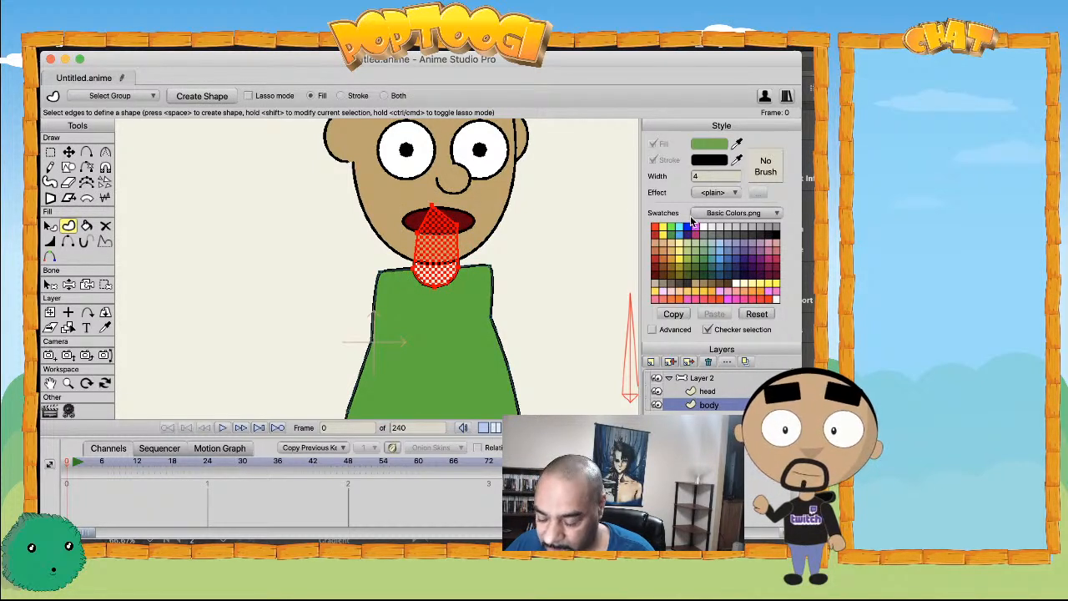
{"action": "left_click", "coordinate": [209, 98]}
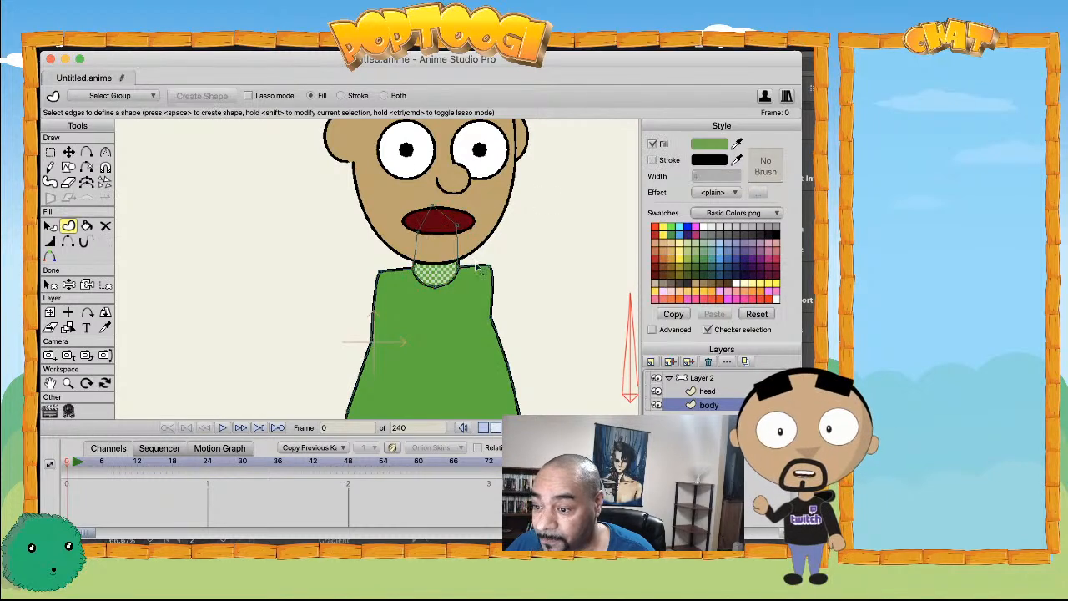
{"action": "left_click", "coordinate": [741, 142]}
{"action": "left_click", "coordinate": [506, 177]}
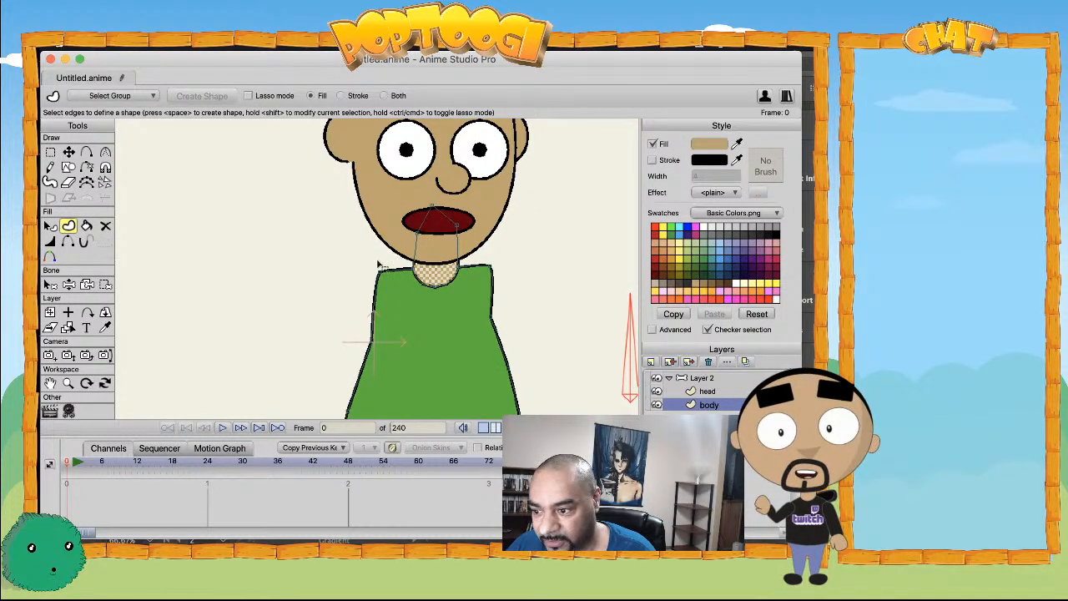
- Adjust the neck's top point and sharpen the neckline into a shallow V
{"action": "key", "text": "t"}
{"action": "left_click", "coordinate": [436, 207]}
{"action": "key", "text": "c"}
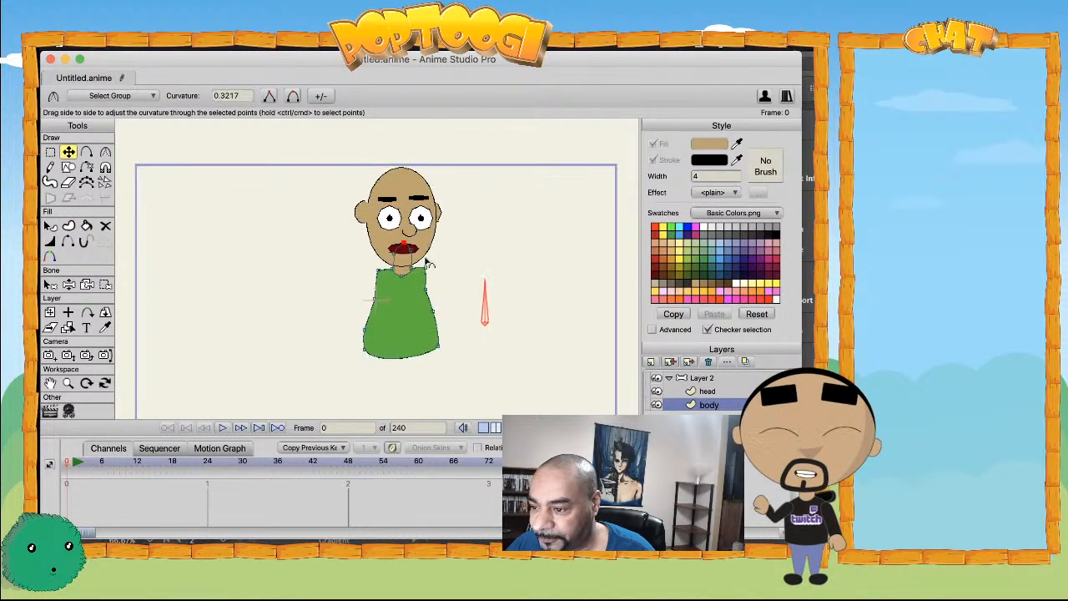
{"action": "scroll", "coordinate": [424, 262], "scroll_direction": "up", "scroll_amount": 3}
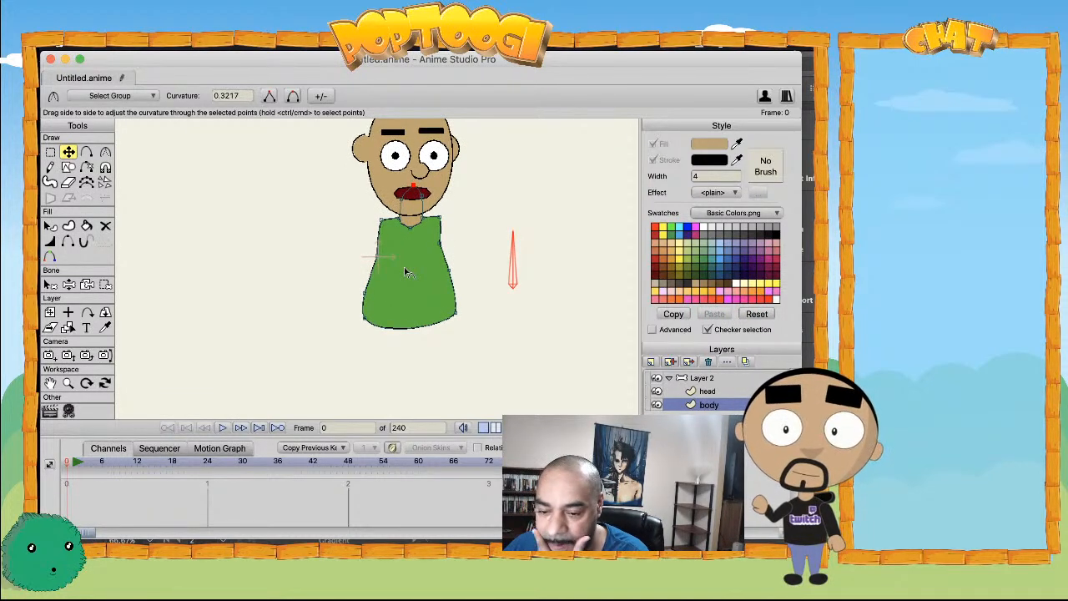
{"action": "scroll", "coordinate": [406, 268], "scroll_direction": "down", "scroll_amount": 1}
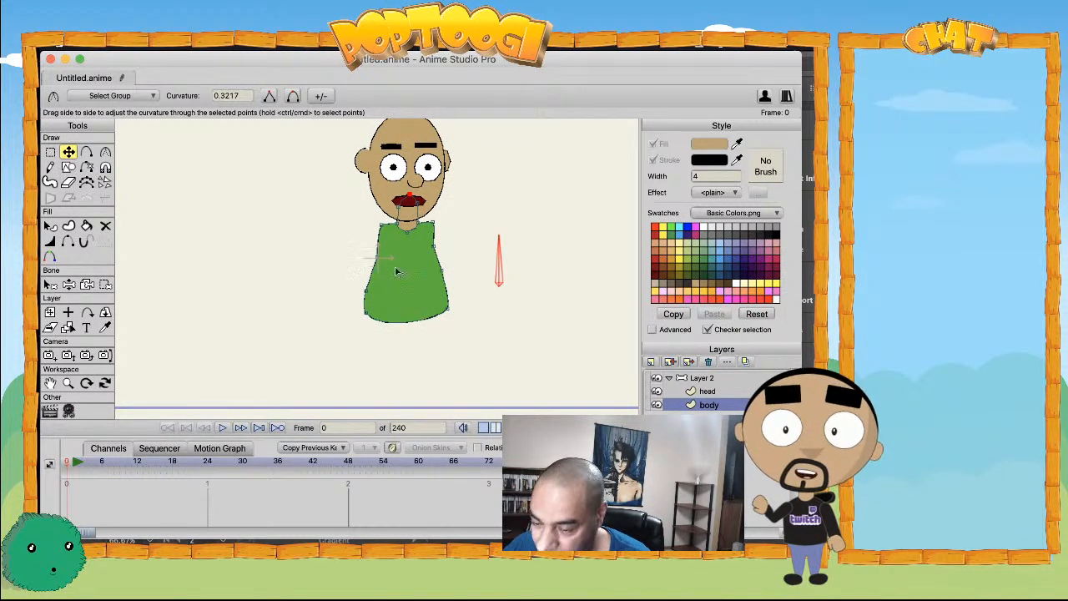
- Add a vector layer named left arm between the head and body layers
{"action": "left_click", "coordinate": [652, 361]}
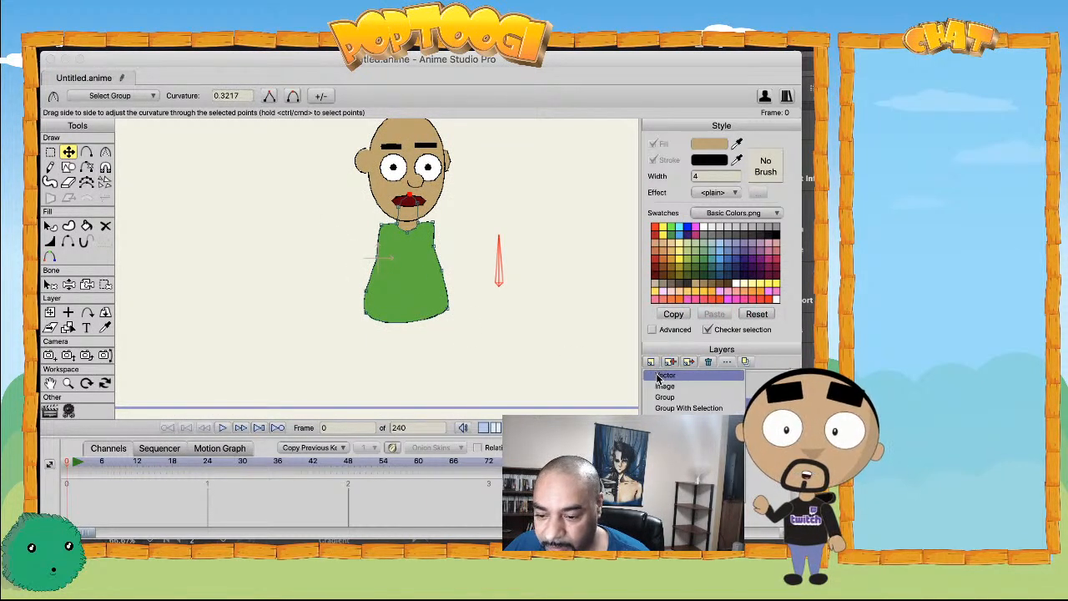
{"action": "left_click", "coordinate": [665, 375]}
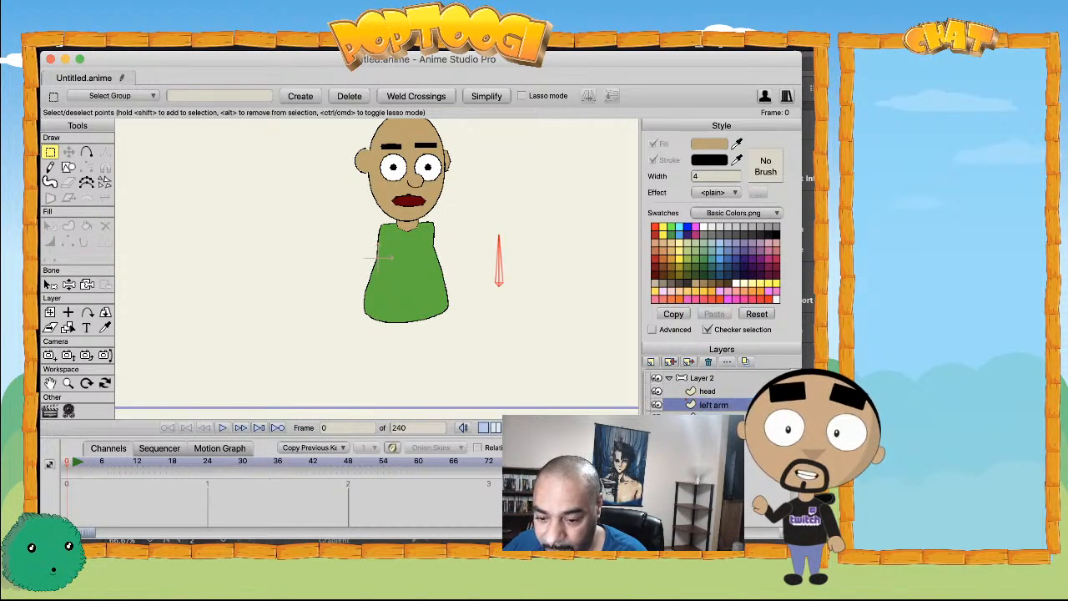
{"action": "key", "text": "r"}
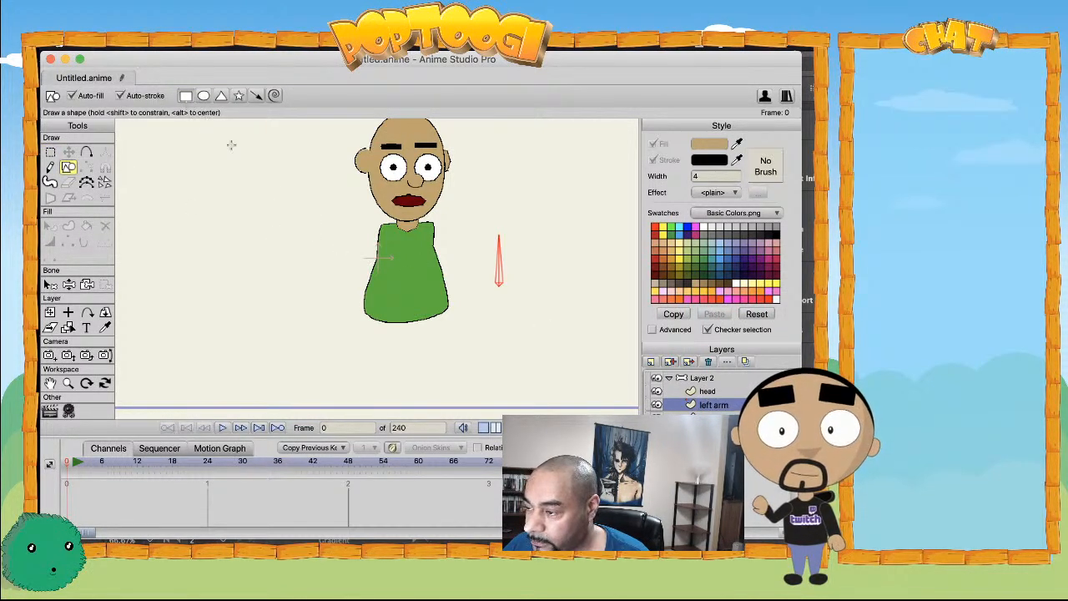
{"action": "left_click_drag", "start_coordinate": [333, 231], "coordinate": [363, 257]}
{"action": "key", "text": "super+z"}
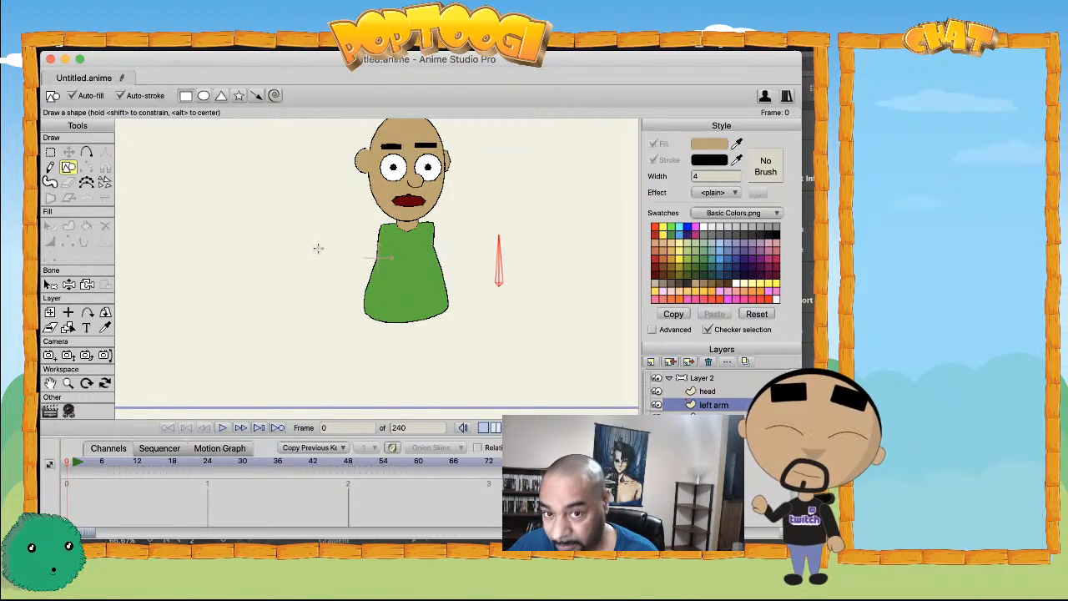
{"action": "scroll", "coordinate": [360, 257], "scroll_direction": "up", "scroll_amount": 2}
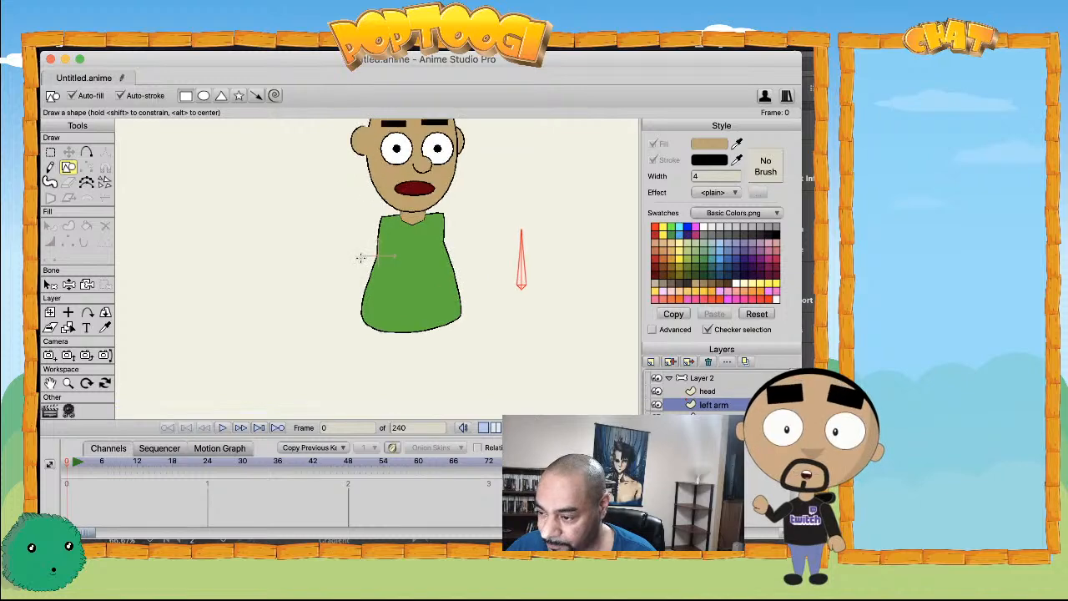
- Turn on the grid and draw a small upright rectangle beside the shirt on the left arm layer
{"action": "key", "text": "super+g"}
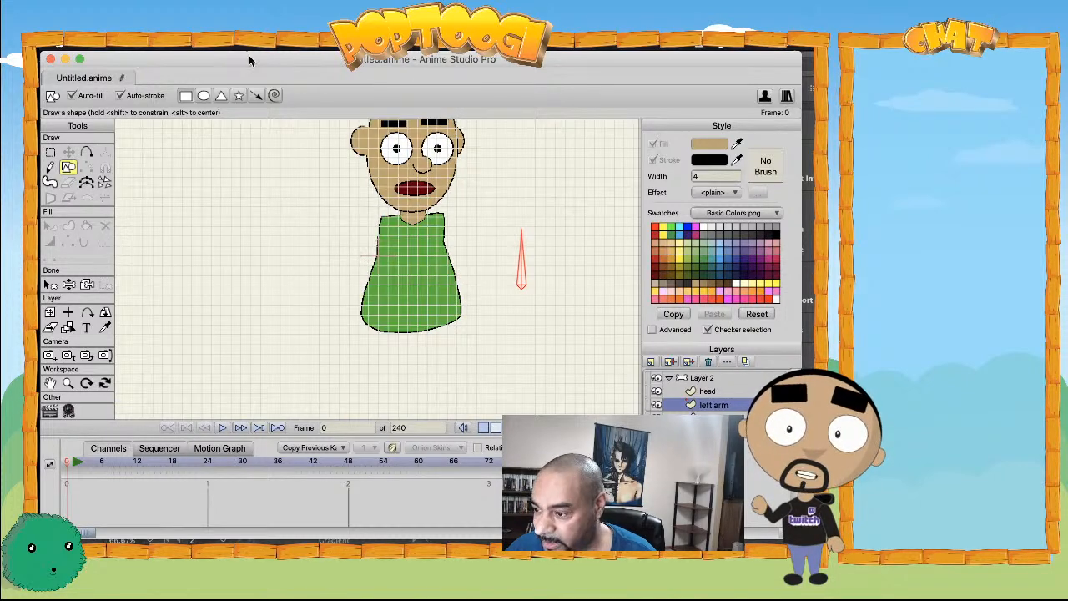
{"action": "left_click_drag", "start_coordinate": [310, 291], "coordinate": [396, 306]}
{"action": "left_click_drag", "start_coordinate": [380, 233], "coordinate": [420, 280]}
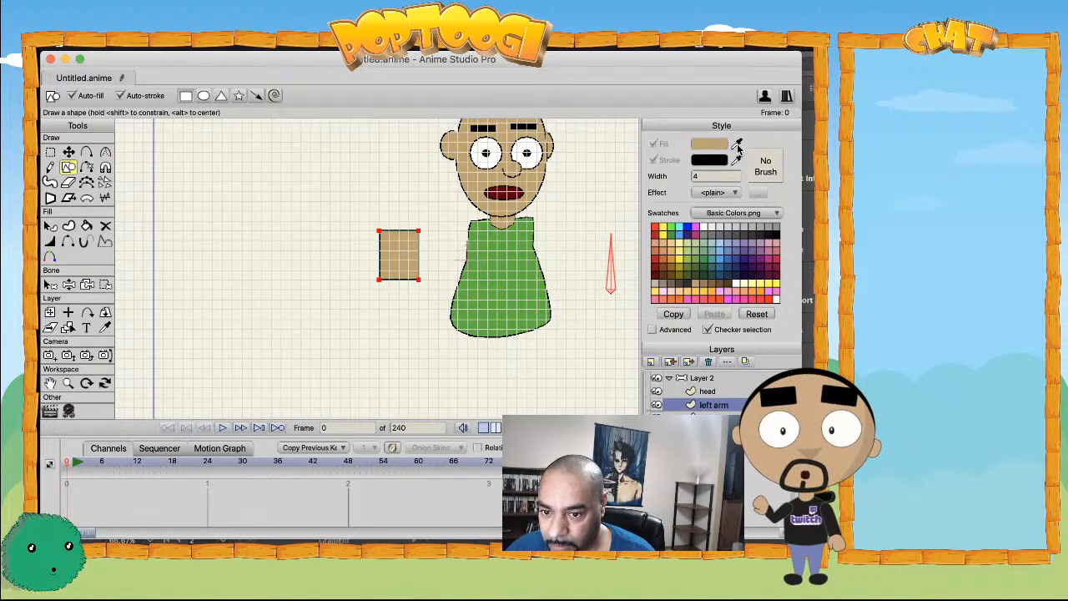
- Match the rectangle's fill colour to the green of the shirt
{"action": "key", "text": "q"}
{"action": "left_click", "coordinate": [410, 244]}
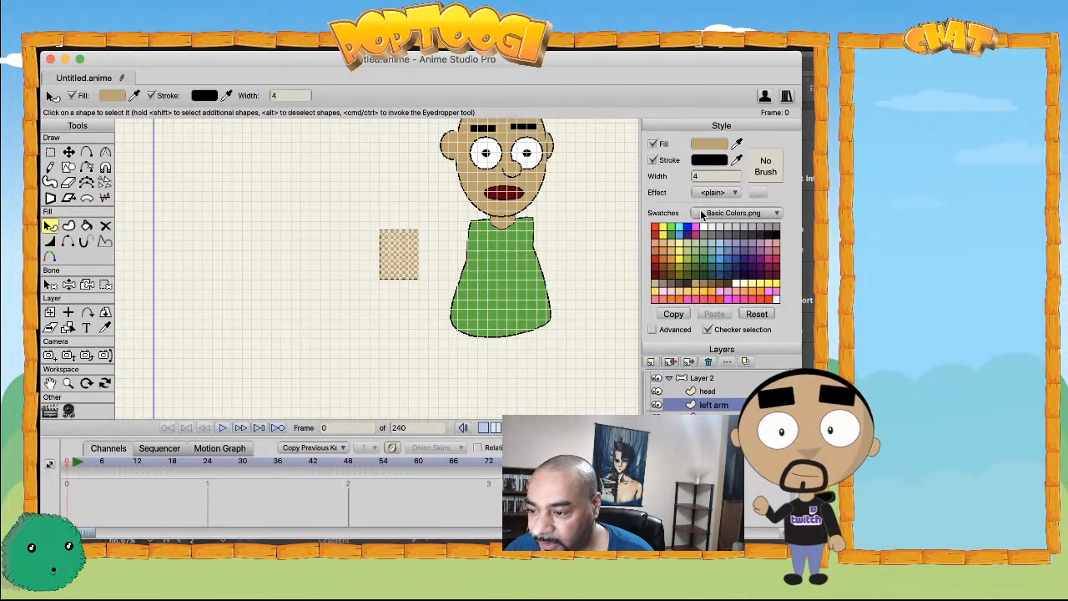
{"action": "left_click", "coordinate": [737, 145]}
{"action": "left_click", "coordinate": [576, 248]}
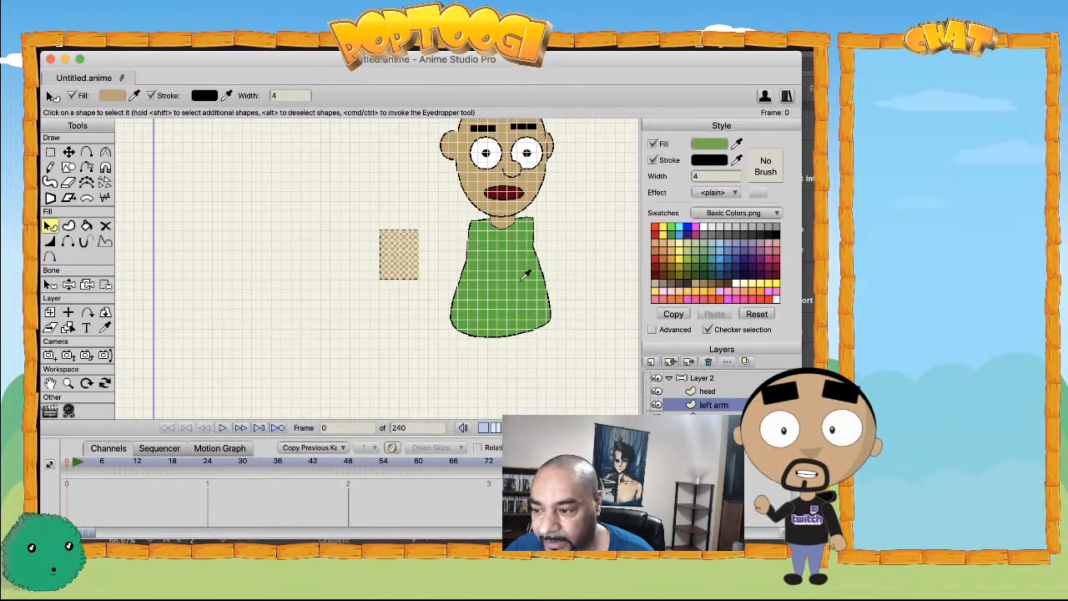
- Add a point midway along the rectangle's top and bottom edges, pulling each outward into a tip to form an elongated hexagon
{"action": "scroll", "coordinate": [392, 275], "scroll_direction": "up", "scroll_amount": 3}
{"action": "scroll", "coordinate": [392, 275], "scroll_direction": "down", "scroll_amount": 2}
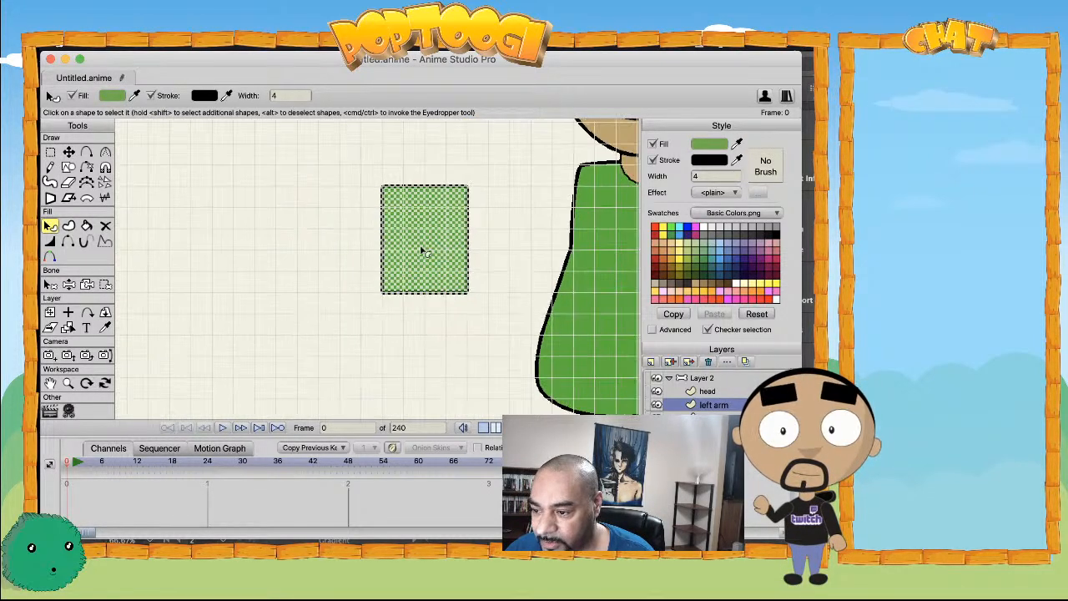
{"action": "left_click_drag", "start_coordinate": [427, 255], "coordinate": [388, 288]}
{"action": "key", "text": "a"}
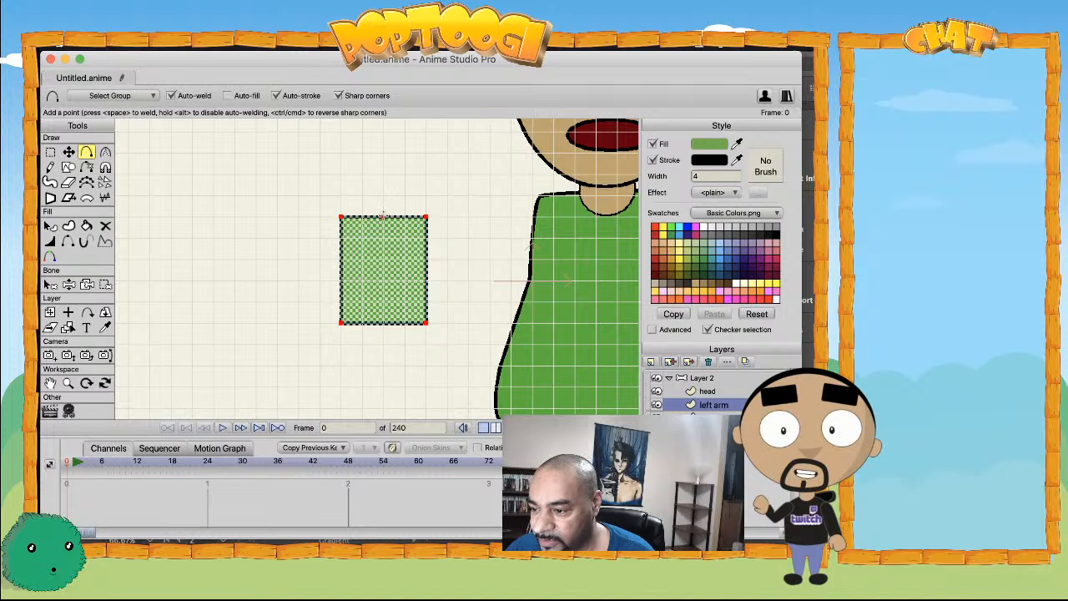
{"action": "left_click_drag", "start_coordinate": [383, 216], "coordinate": [383, 173]}
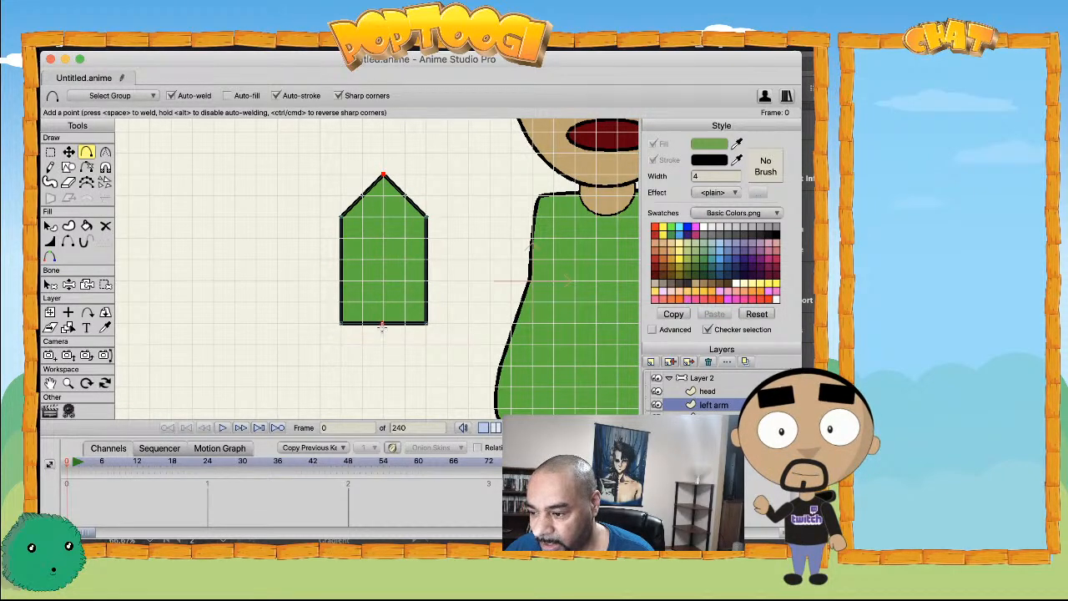
{"action": "scroll", "coordinate": [388, 263], "scroll_direction": "down", "scroll_amount": 2}
{"action": "scroll", "coordinate": [374, 265], "scroll_direction": "down", "scroll_amount": 2}
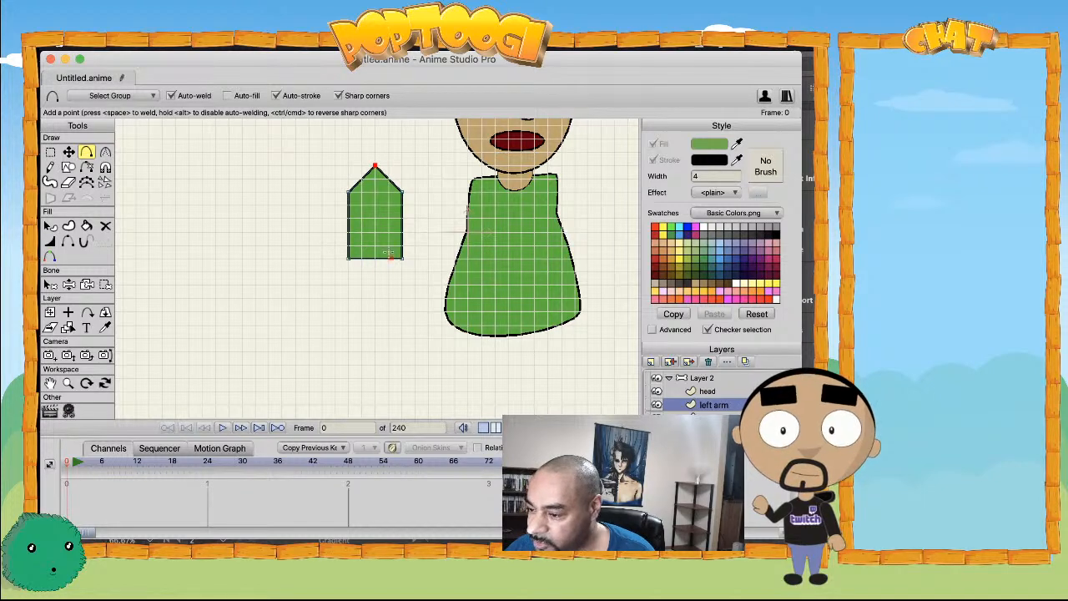
{"action": "left_click_drag", "start_coordinate": [374, 258], "coordinate": [375, 284]}
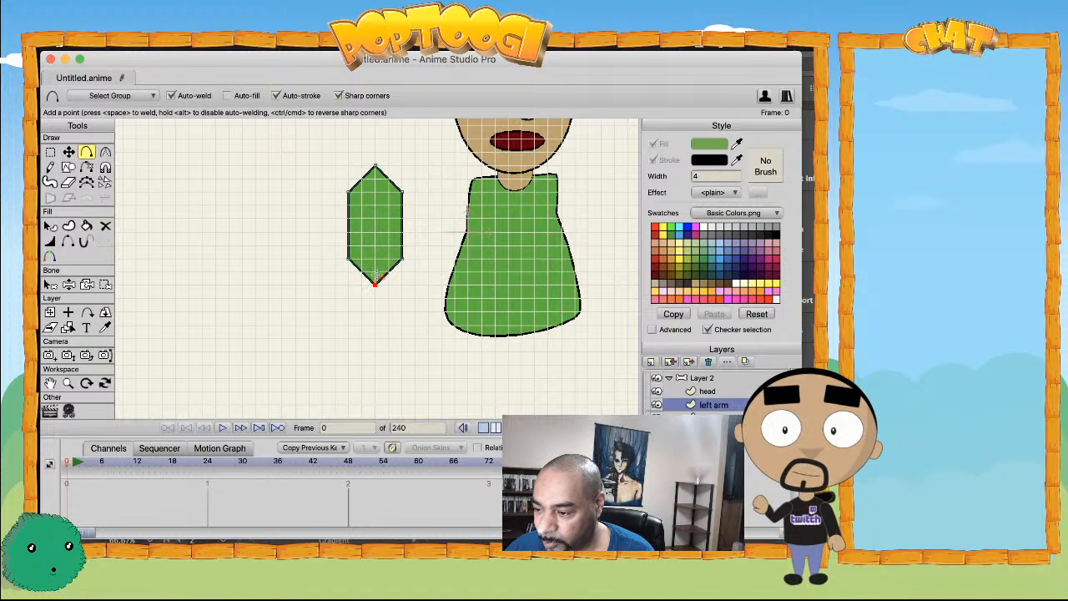
- Smooth the curvature of the arm shape's end points to make a rounded capsule, giving the top point about 0.66, and select all its points
{"action": "key", "text": "c"}
{"action": "left_click_drag", "start_coordinate": [498, 283], "coordinate": [542, 284]}
{"action": "left_click_drag", "start_coordinate": [373, 175], "coordinate": [405, 194]}
{"action": "scroll", "coordinate": [405, 194], "scroll_direction": "down", "scroll_amount": 1}
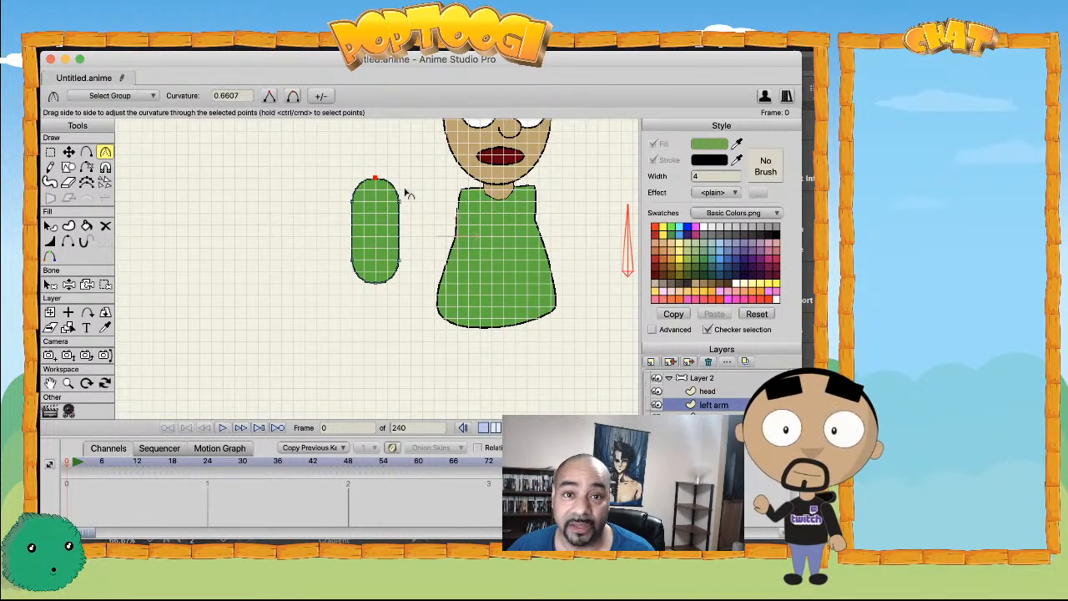
{"action": "scroll", "coordinate": [356, 237], "scroll_direction": "up", "scroll_amount": 1}
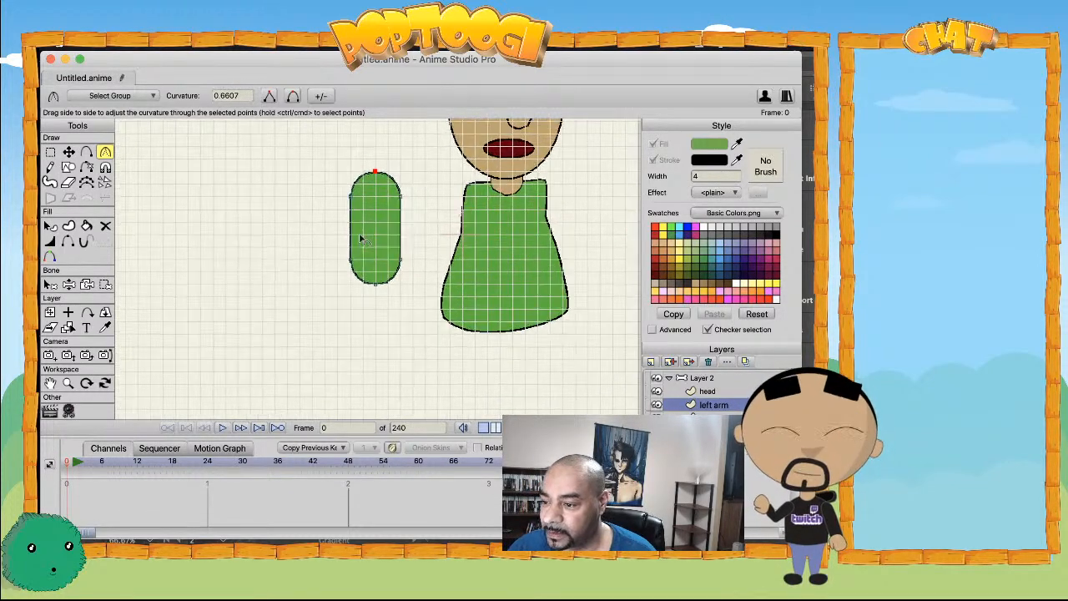
{"action": "key", "text": "t"}
{"action": "key", "text": "ctrl+a"}
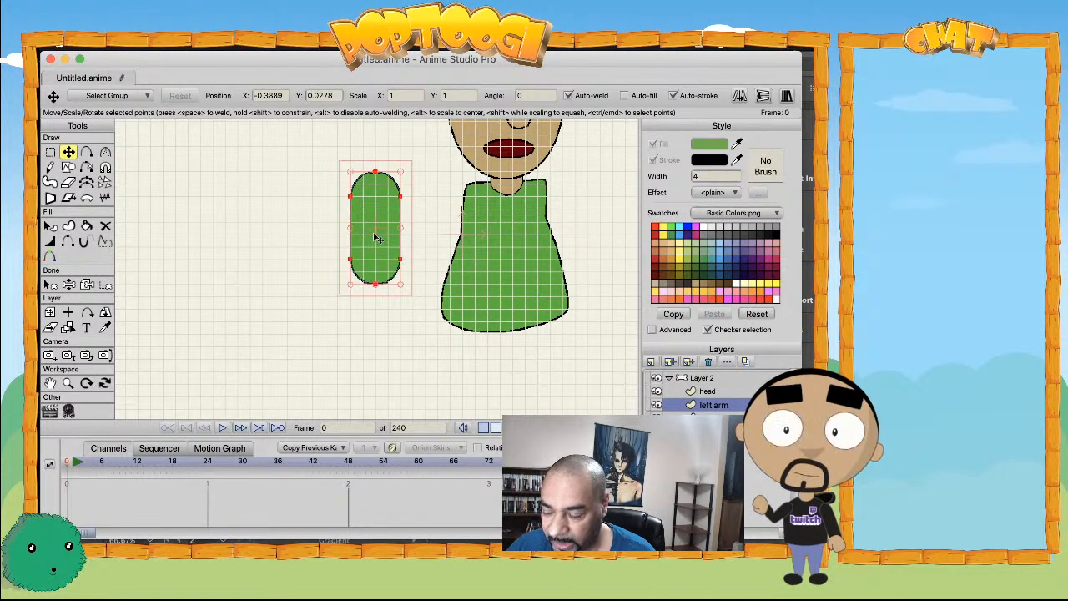
- Rename the left arm layer as left arm upper
{"action": "double_click", "coordinate": [713, 405]}
{"action": "type", "text": "left arm upper"}
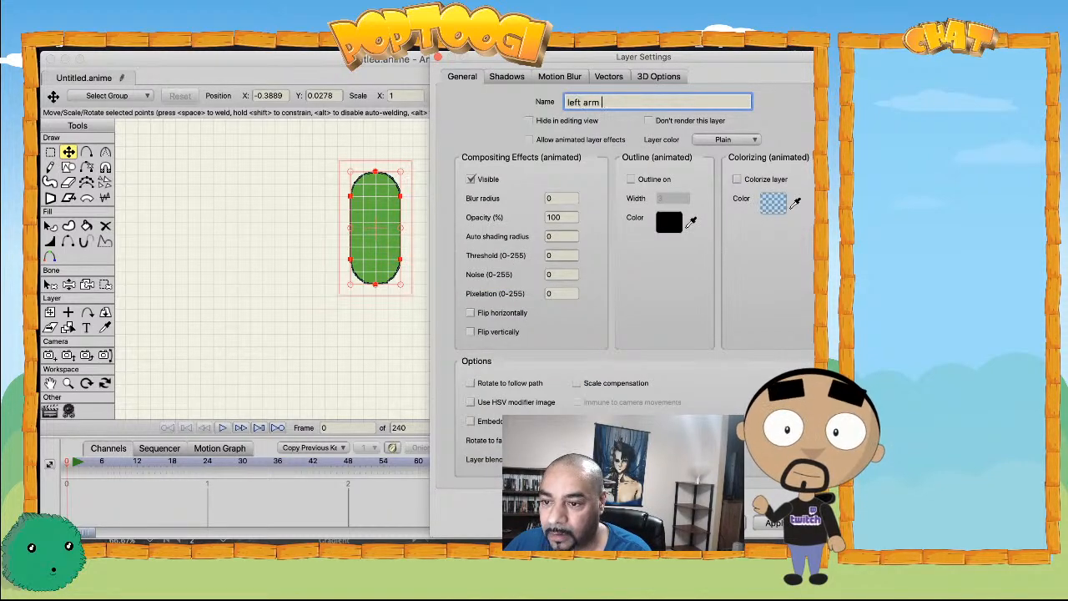
{"action": "key", "text": "Return"}
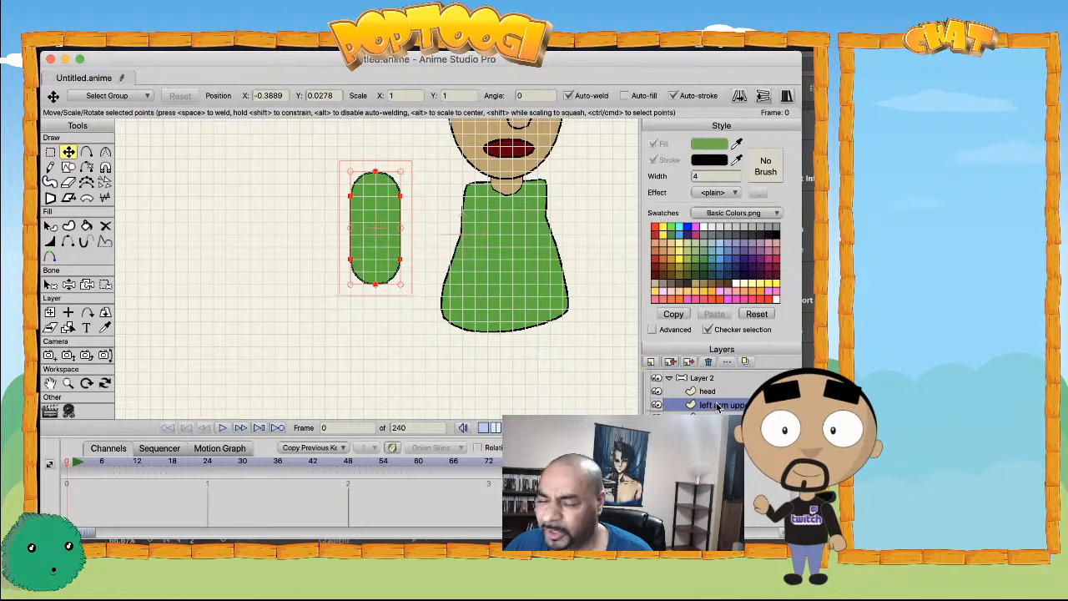
- Rename the arm's layer as upper left arm
{"action": "double_click", "coordinate": [718, 406]}
{"action": "key", "text": "p"}
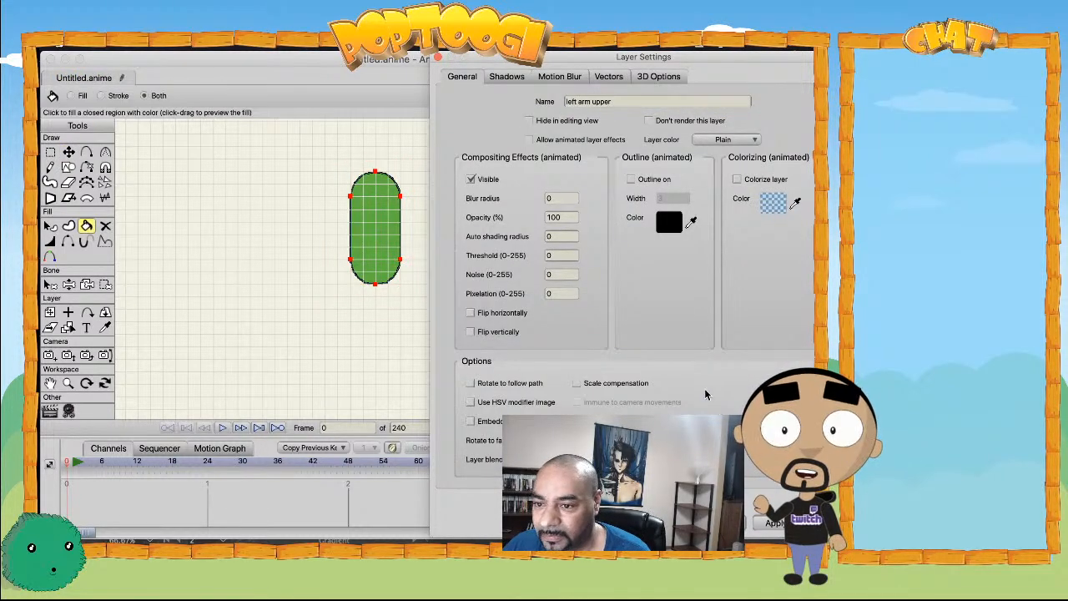
{"action": "key", "text": "Tab"}
{"action": "type", "text": "upper left arm"}
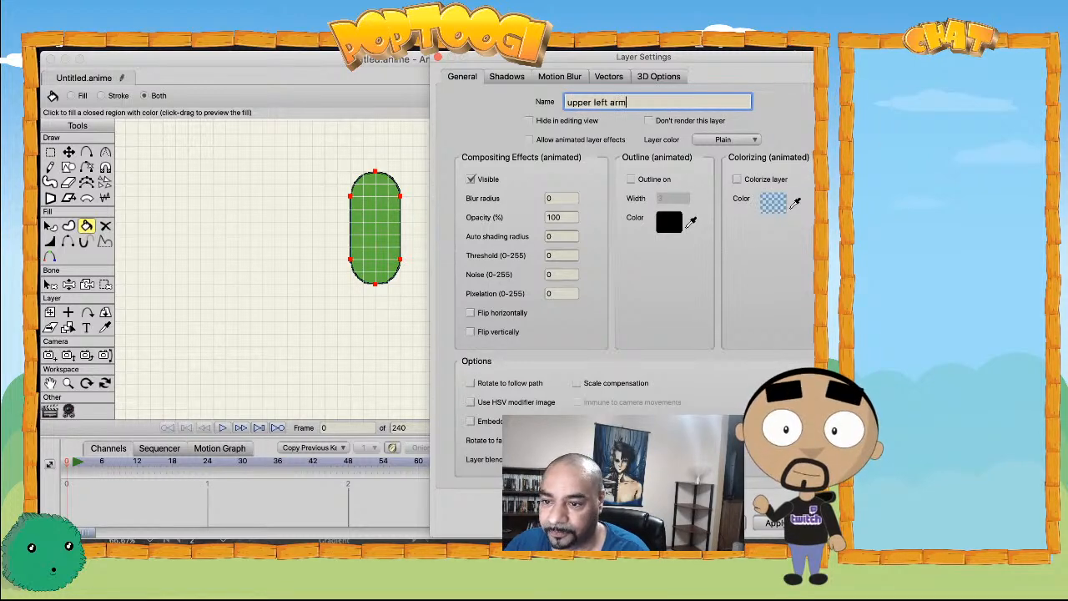
{"action": "key", "text": "Return"}
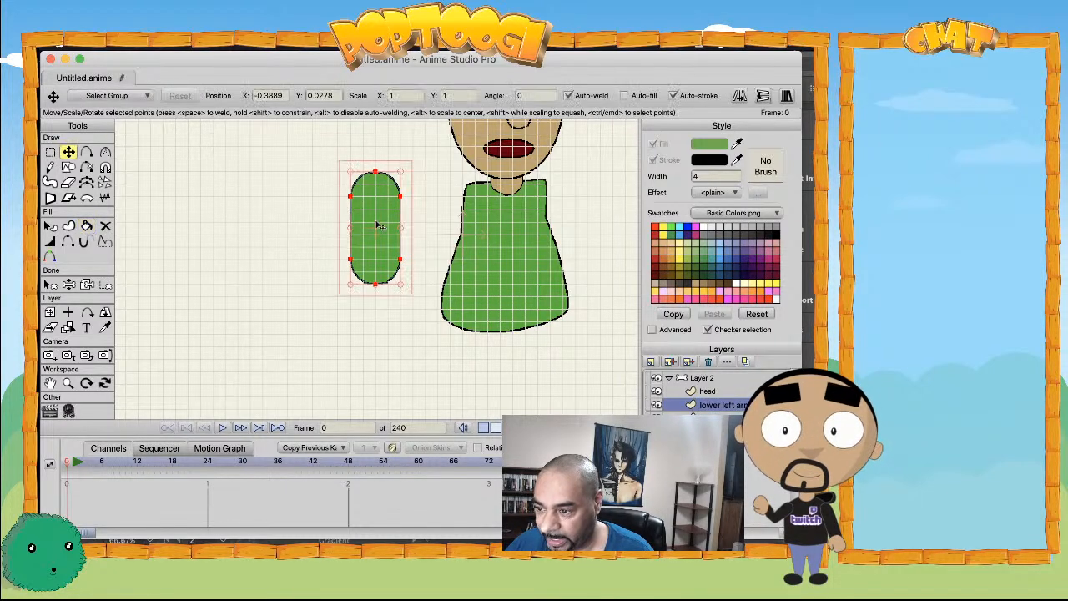
- Move the lower left arm shape straight down to Y -0.25 so its top overlaps the upper arm at the elbow
{"action": "key", "text": "t"}
{"action": "mouse_move", "coordinate": [381, 232]}
{"action": "left_mouse_down"}
{"action": "mouse_move", "coordinate": [378, 324]}
{"action": "mouse_move", "coordinate": [380, 297]}
{"action": "left_mouse_up"}
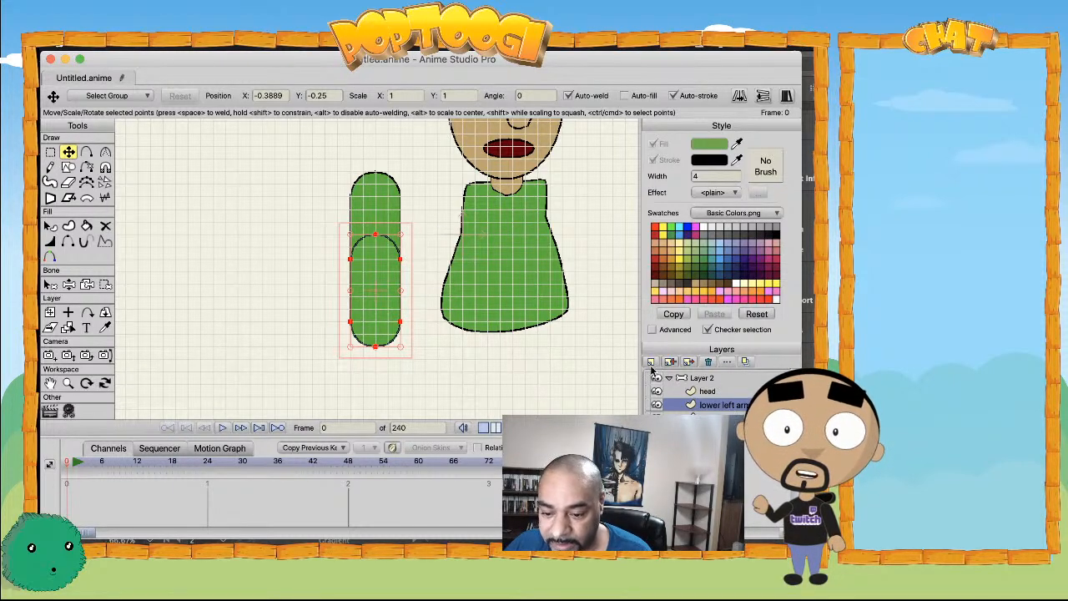
- Add two chained bones on Layer 2, shoulder to elbow and elbow to wrist, and set both bones' strength to 0
{"action": "left_click", "coordinate": [709, 380]}
{"action": "key", "text": "a"}
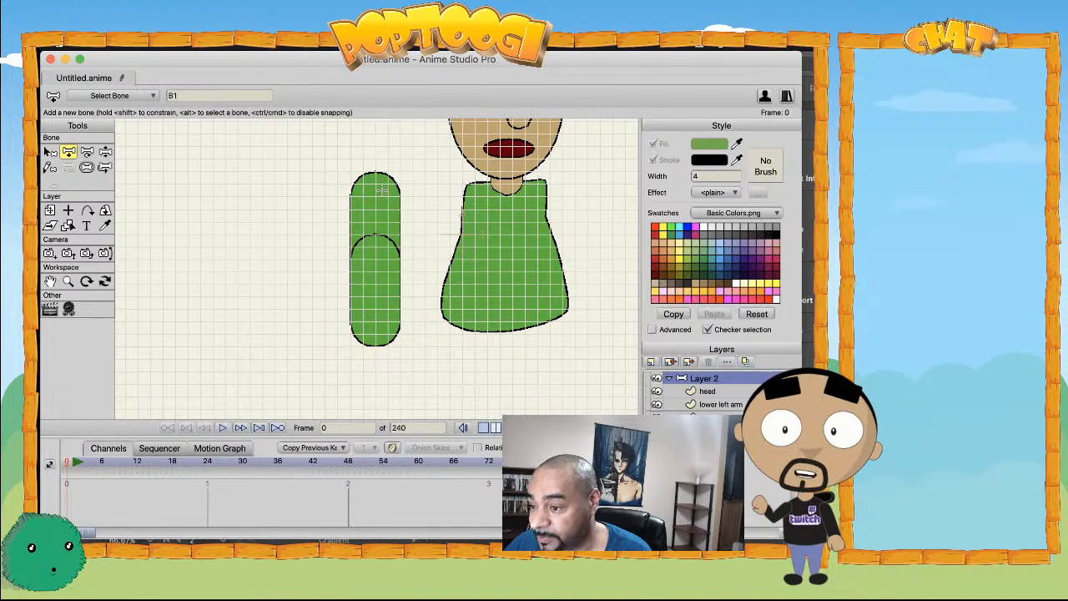
{"action": "left_click_drag", "start_coordinate": [375, 195], "coordinate": [375, 259]}
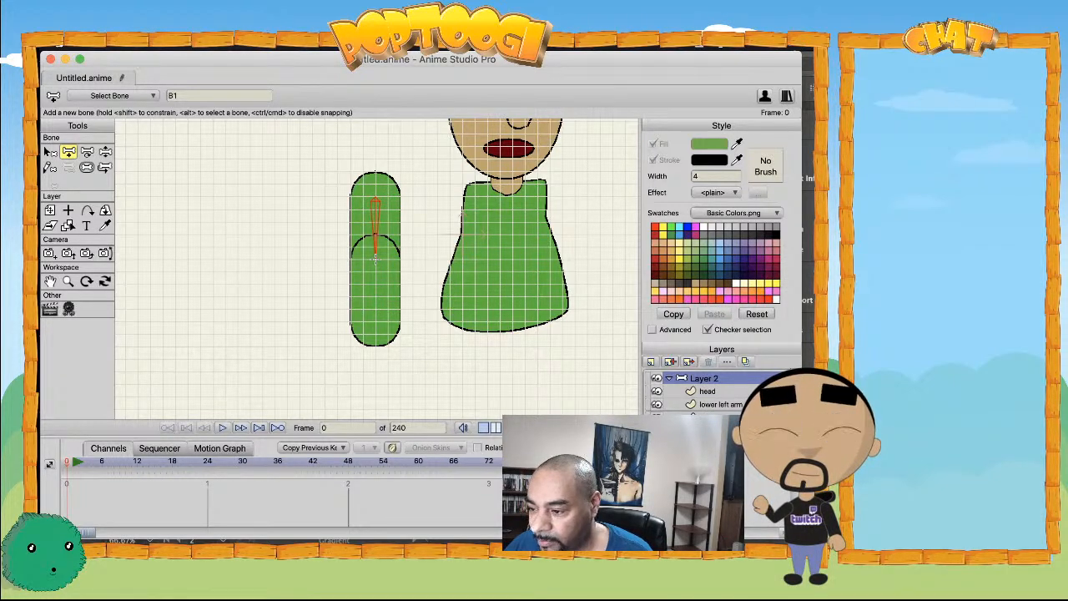
{"action": "left_click_drag", "start_coordinate": [375, 261], "coordinate": [374, 317]}
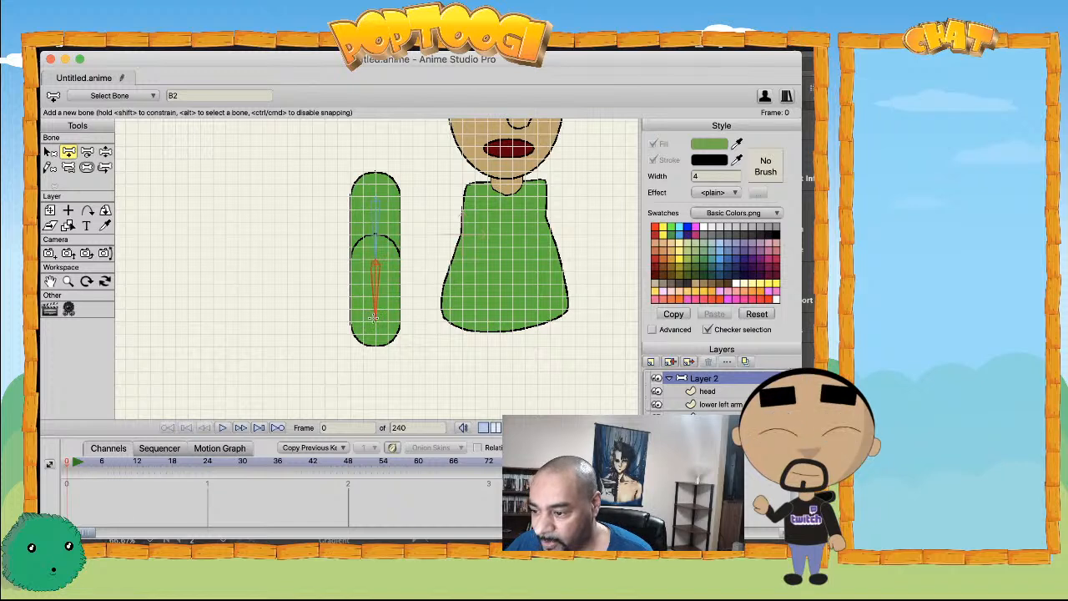
{"action": "left_click", "coordinate": [86, 167]}
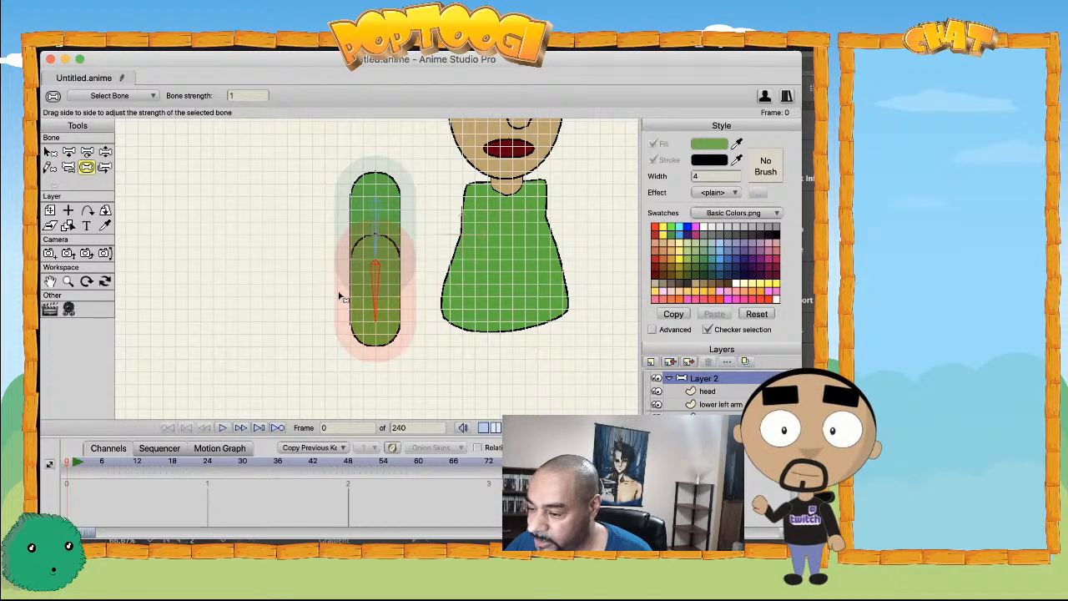
{"action": "left_click_drag", "start_coordinate": [410, 226], "coordinate": [341, 237]}
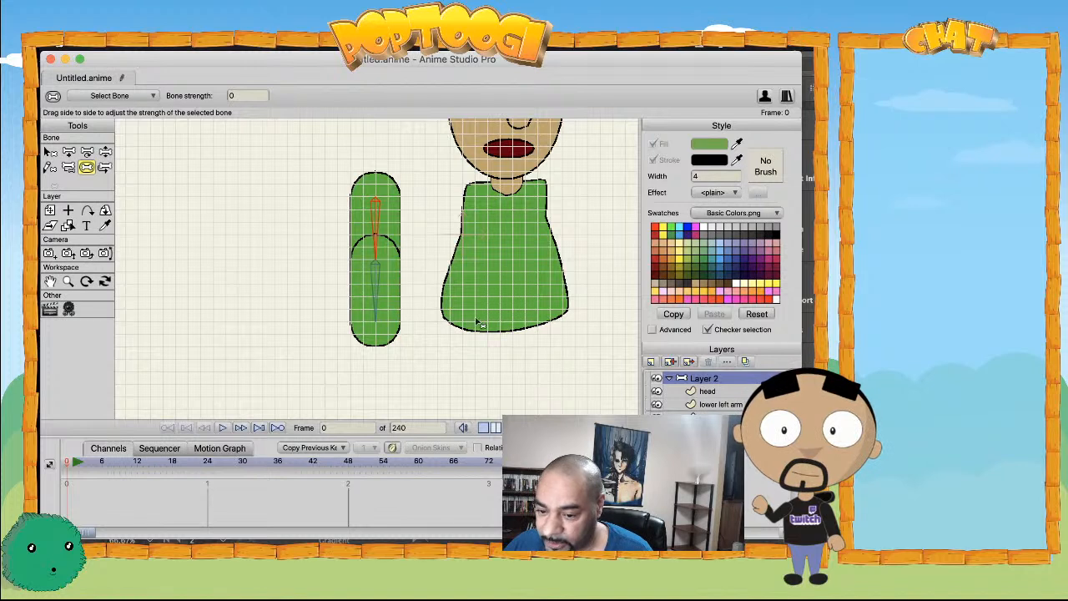
- Bind all points of the lower left arm layer to the forearm bone
{"action": "key", "text": "b"}
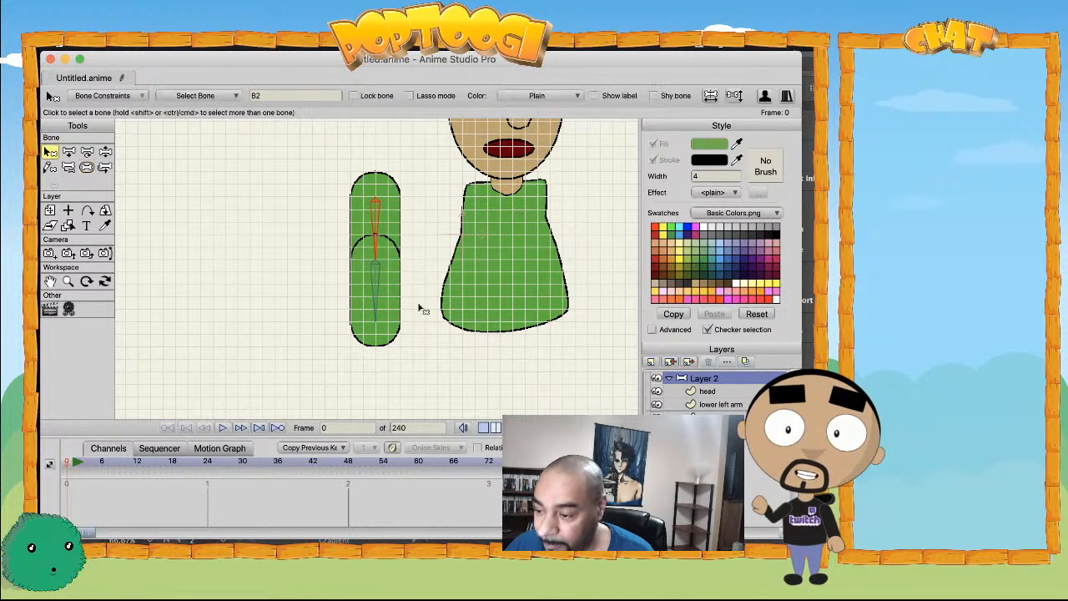
{"action": "left_click", "coordinate": [378, 296]}
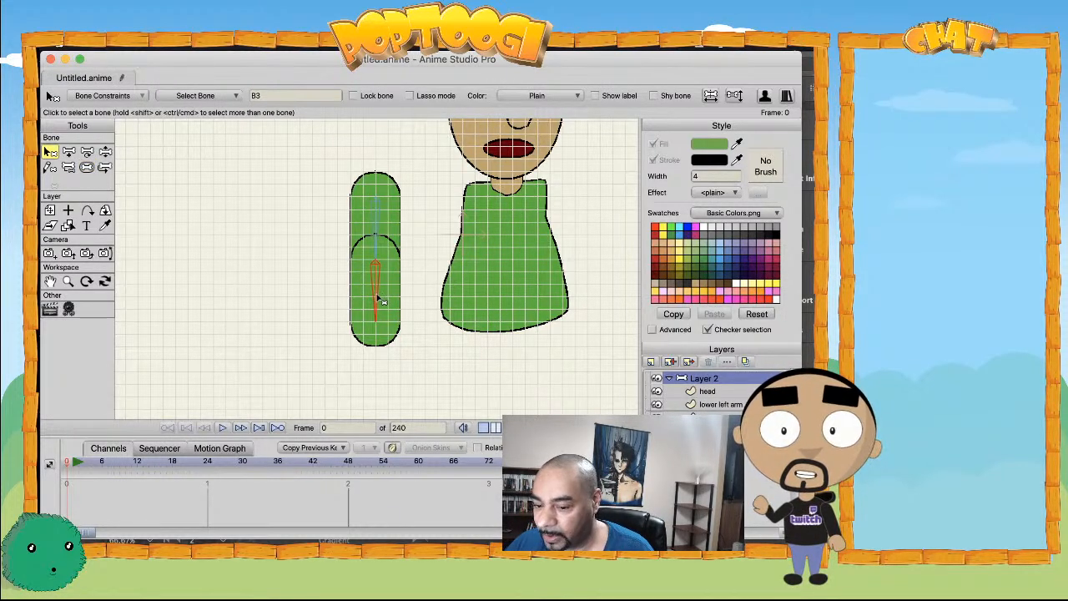
{"action": "left_click", "coordinate": [710, 405]}
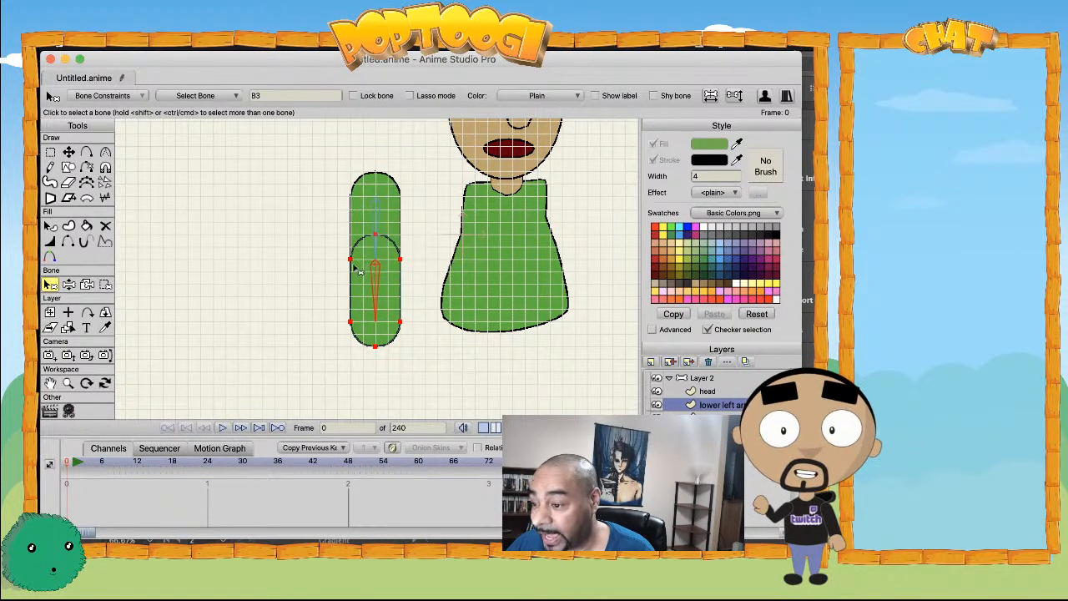
{"action": "left_click", "coordinate": [105, 284]}
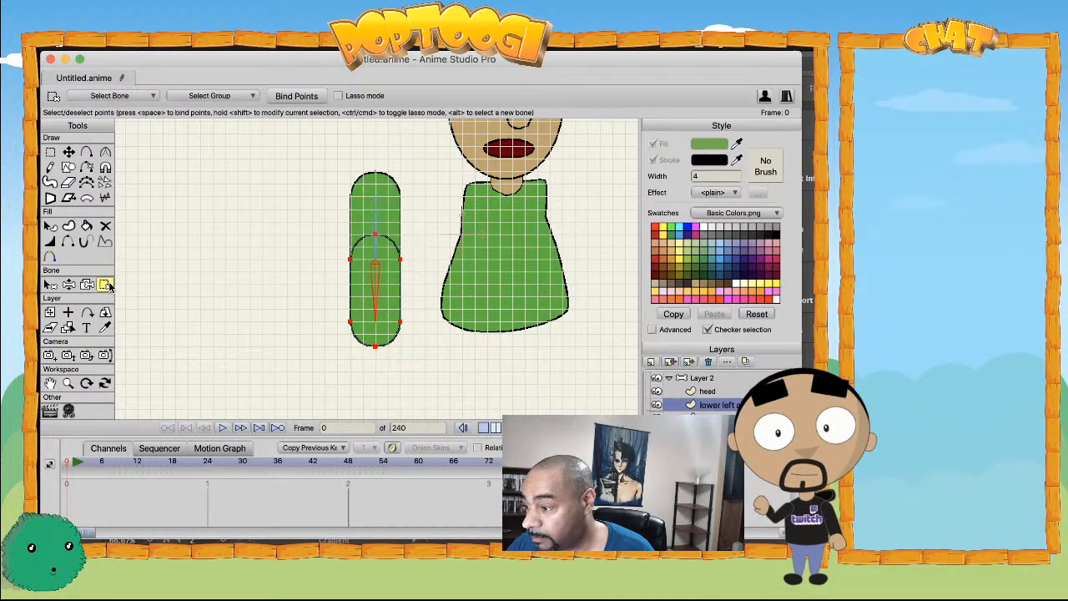
{"action": "left_click", "coordinate": [283, 99]}
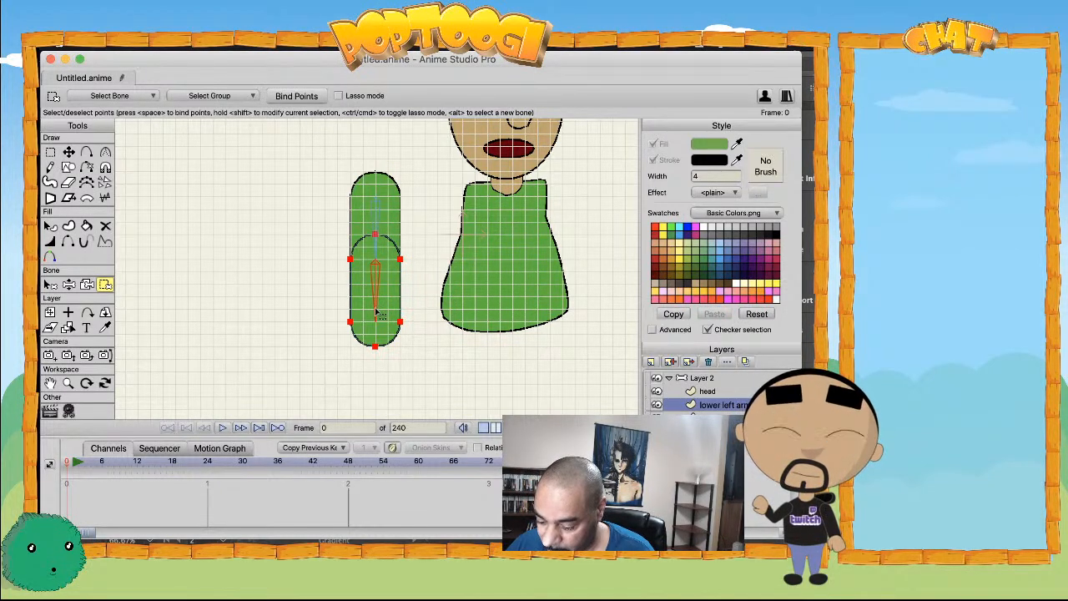
- Test the lower arm's binding by manipulating the arm bones
{"action": "key", "text": "z"}
{"action": "left_click_drag", "start_coordinate": [376, 312], "coordinate": [398, 272]}
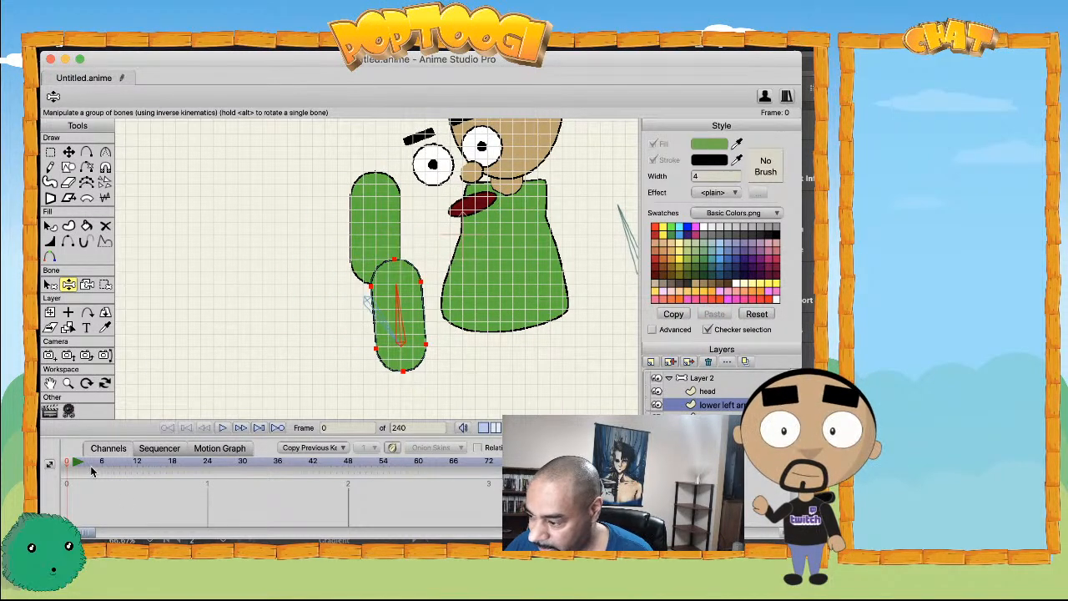
{"action": "key", "text": "g"}
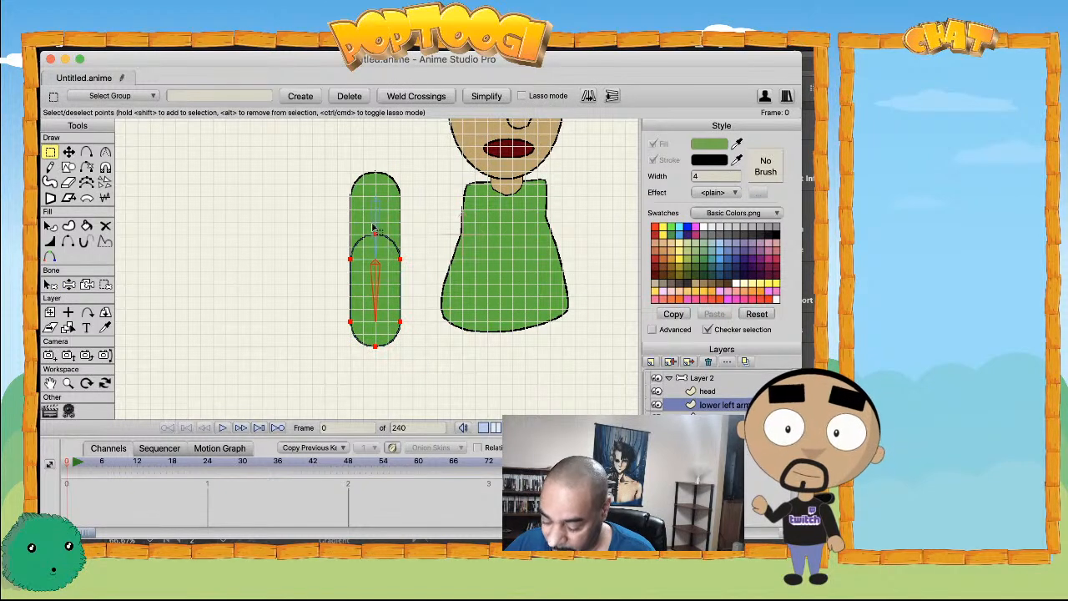
- Bind all points of the upper left arm layer to the shoulder-to-elbow bone
{"action": "key", "text": "z"}
{"action": "left_click", "coordinate": [375, 215]}
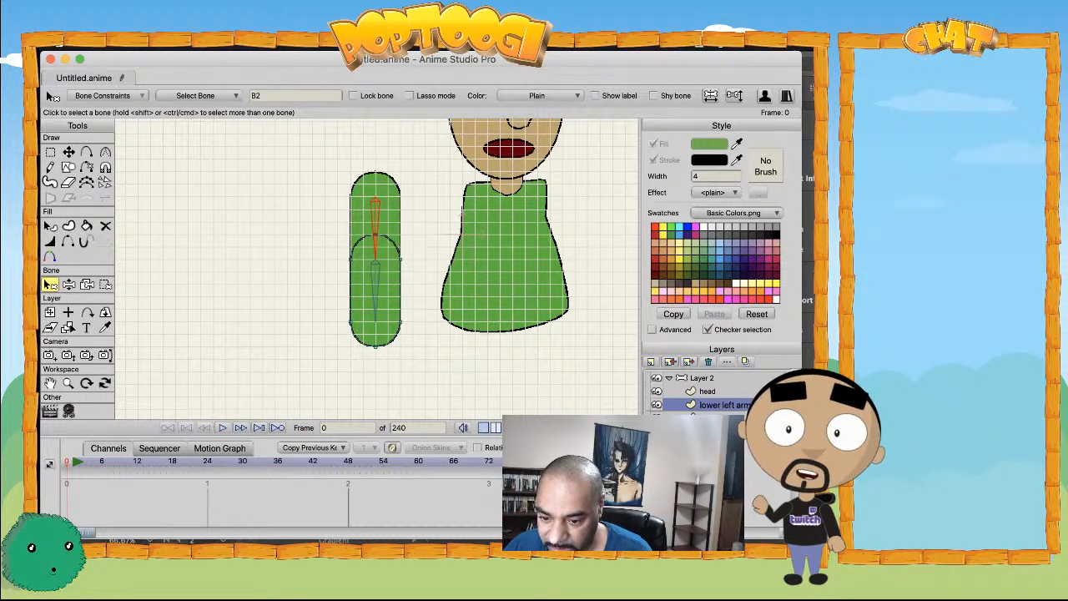
{"action": "left_click", "coordinate": [719, 418]}
{"action": "key", "text": "Return"}
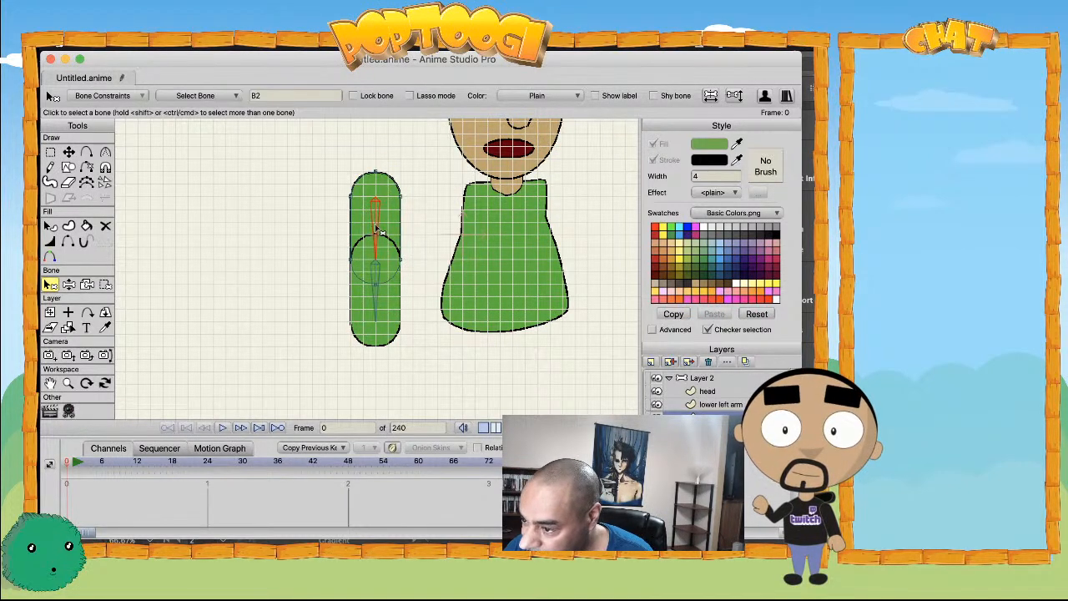
{"action": "key", "text": "g"}
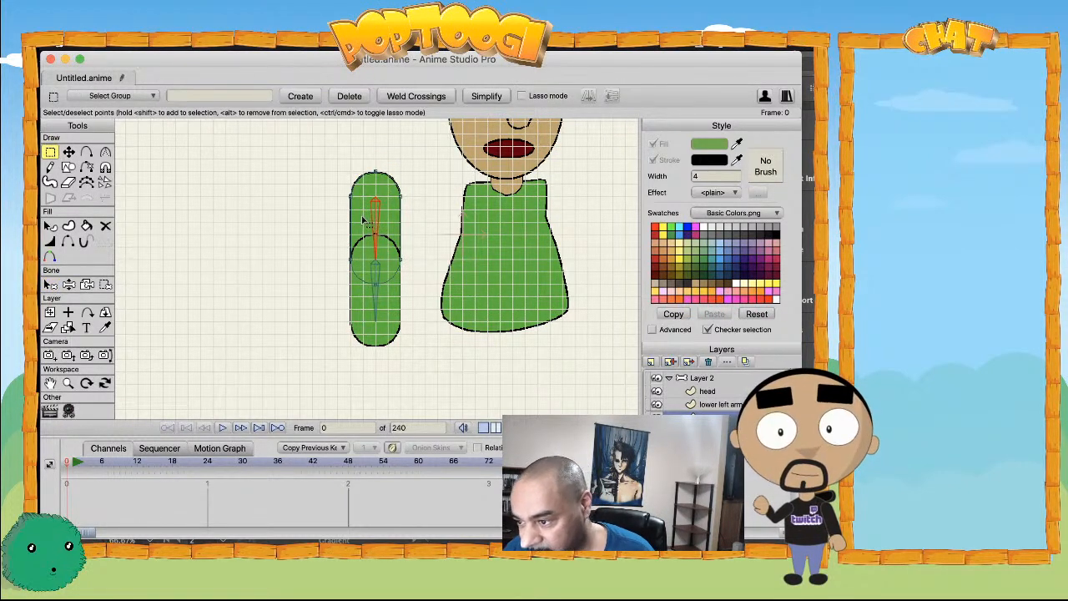
{"action": "key", "text": "super+a"}
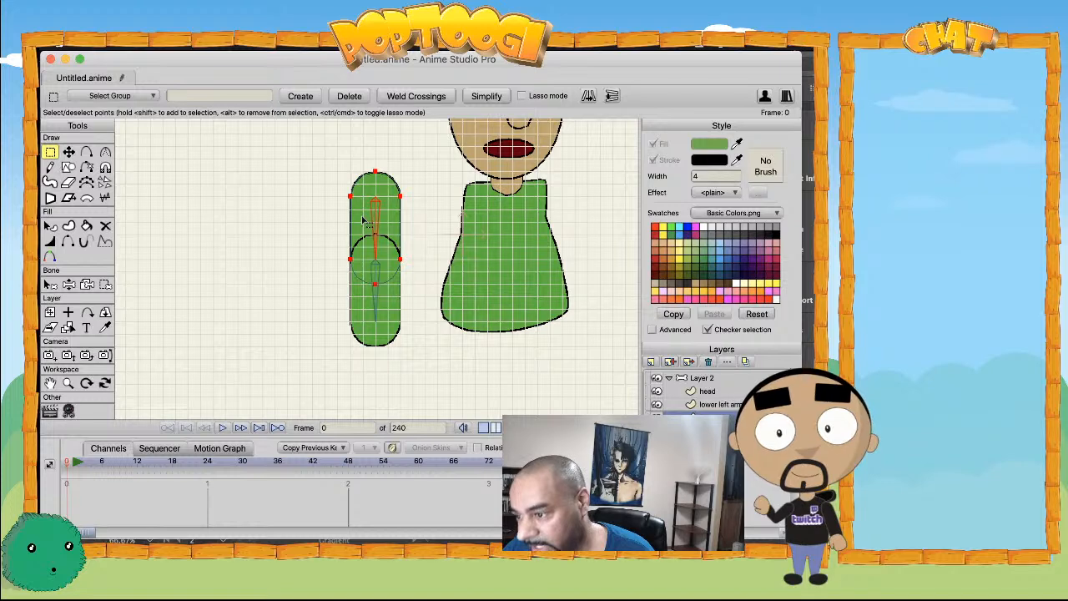
{"action": "left_click", "coordinate": [106, 284]}
{"action": "left_click", "coordinate": [296, 96]}
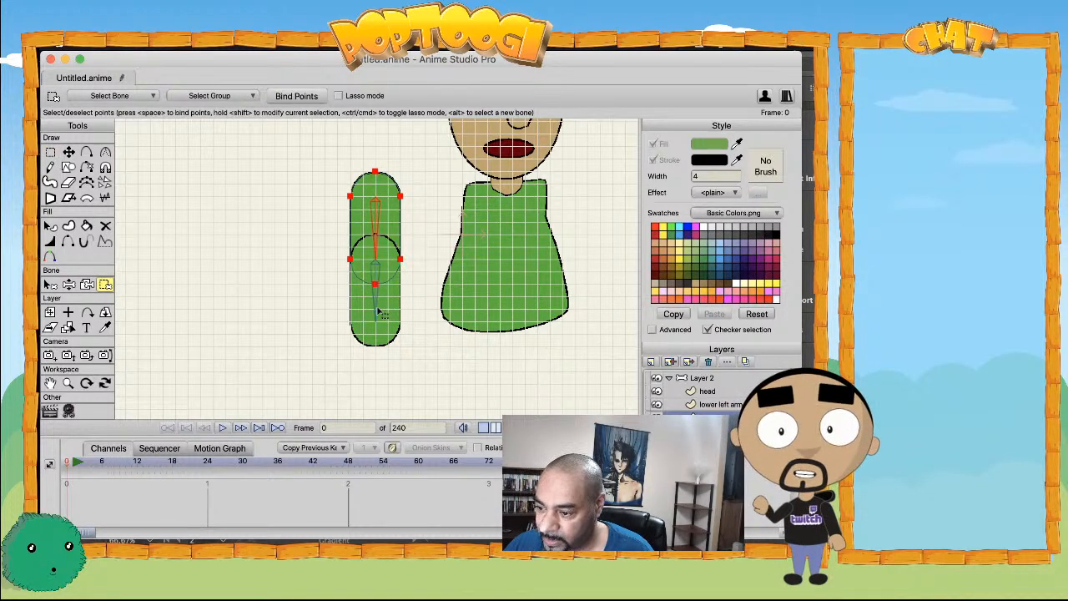
- Test the bending of the bound upper and lower left arm by manipulating the forearm bone
{"action": "key", "text": "z"}
{"action": "left_click_drag", "start_coordinate": [380, 313], "coordinate": [336, 321]}
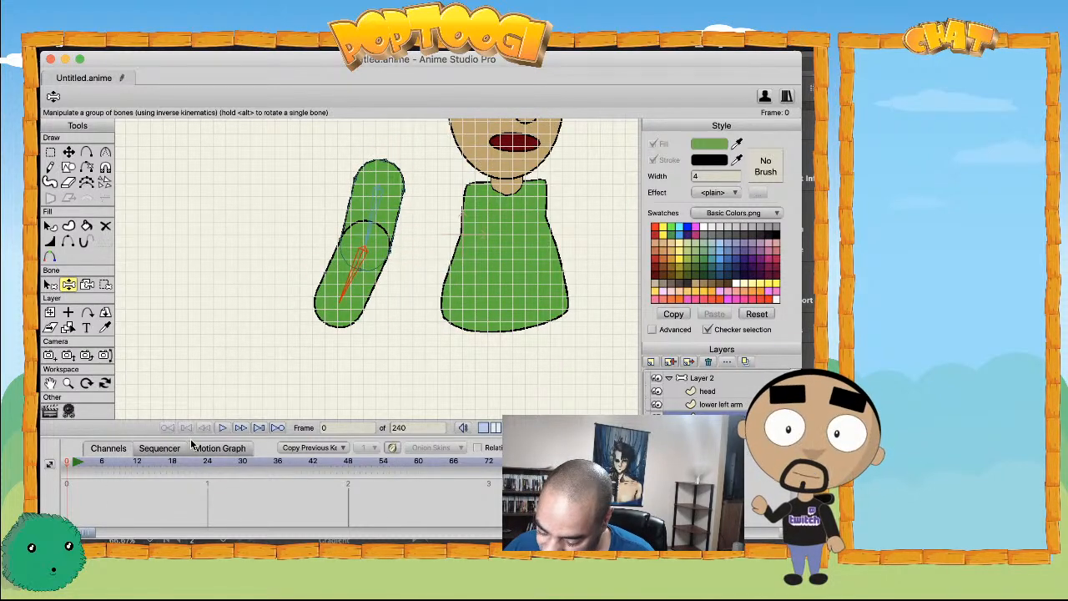
{"action": "key", "text": "super+g"}
{"action": "left_click", "coordinate": [67, 462]}
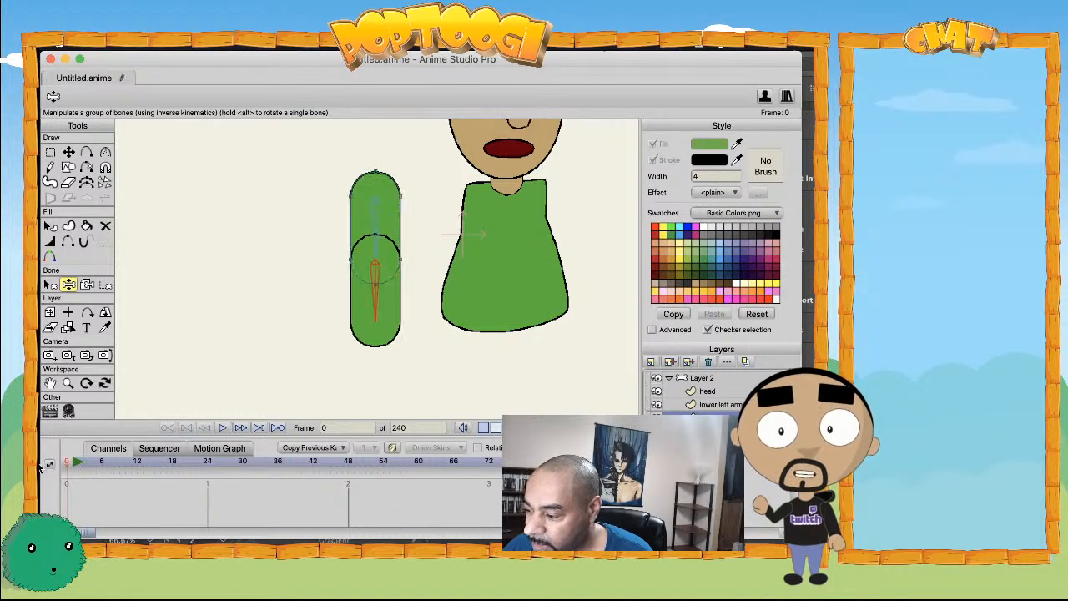
{"action": "key", "text": "g"}
{"action": "scroll", "coordinate": [467, 283], "scroll_direction": "down", "scroll_amount": 5}
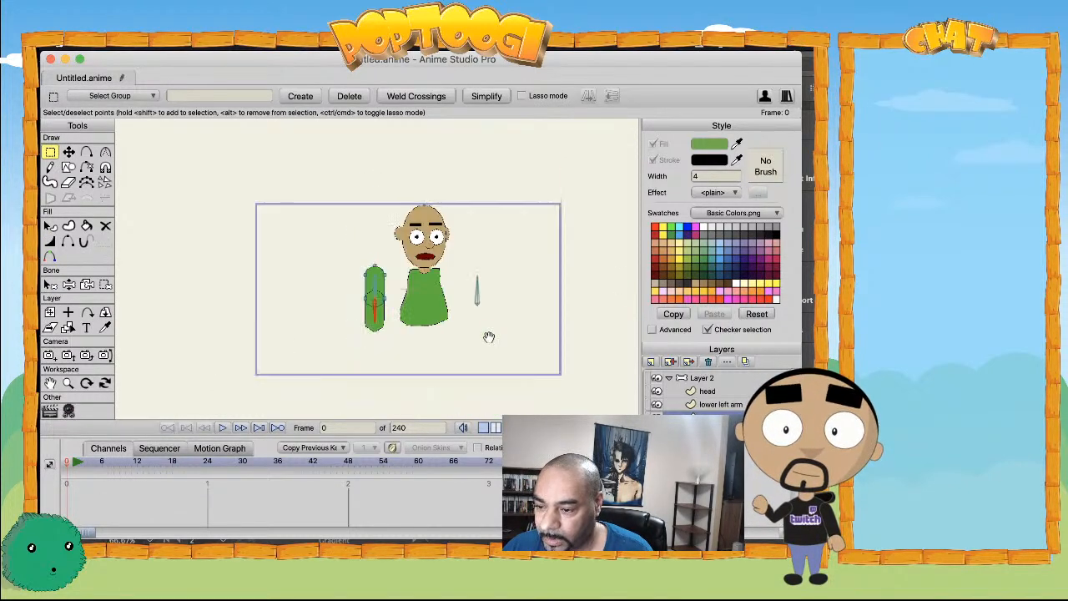
{"action": "scroll", "coordinate": [491, 333], "scroll_direction": "up", "scroll_amount": 4}
{"action": "key", "text": "z"}
{"action": "mouse_move", "coordinate": [373, 361]}
{"action": "left_mouse_down"}
{"action": "mouse_move", "coordinate": [342, 321]}
{"action": "mouse_move", "coordinate": [375, 357]}
{"action": "left_mouse_up"}
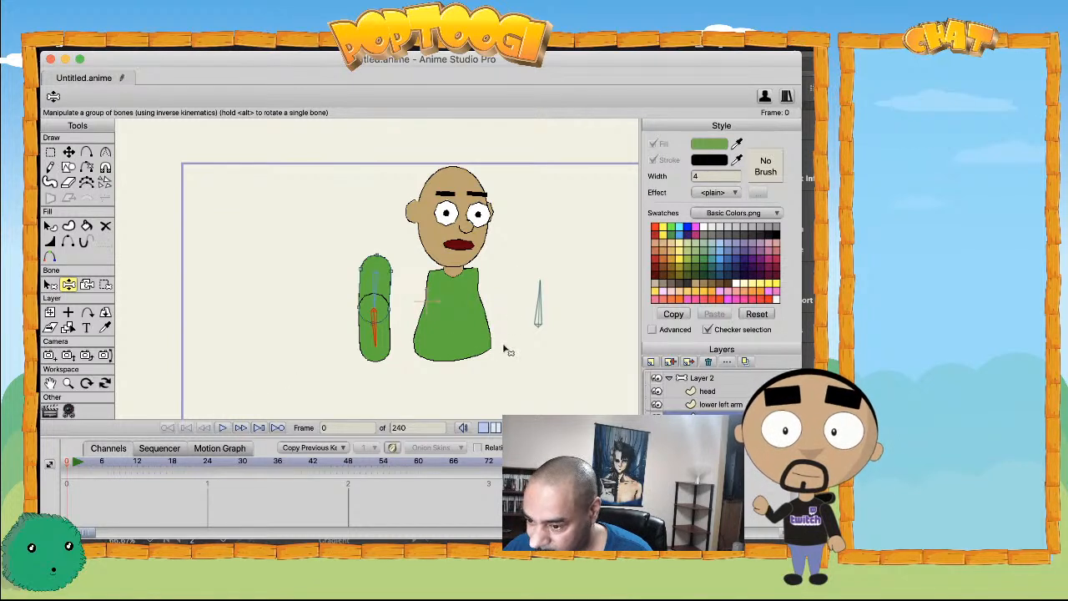
{"action": "key", "text": "b"}
{"action": "left_click", "coordinate": [539, 319]}
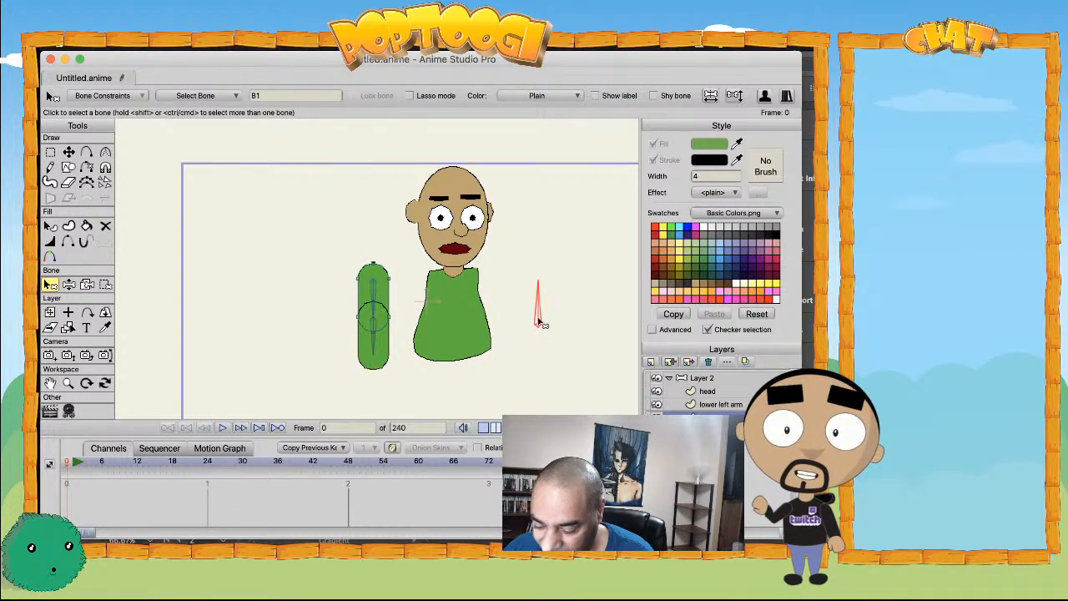
{"action": "key", "text": "f"}
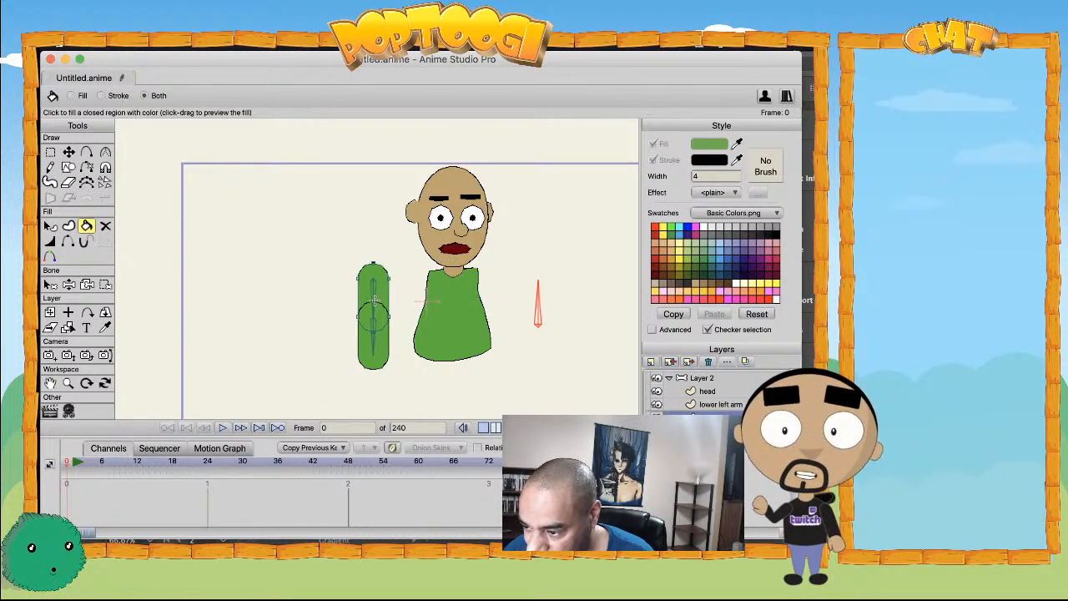
- Hide the curved upper edge of the lower left arm where it overlaps the upper arm
{"action": "scroll", "coordinate": [250, 313], "scroll_direction": "up", "scroll_amount": 3}
{"action": "scroll", "coordinate": [209, 284], "scroll_direction": "down", "scroll_amount": 3}
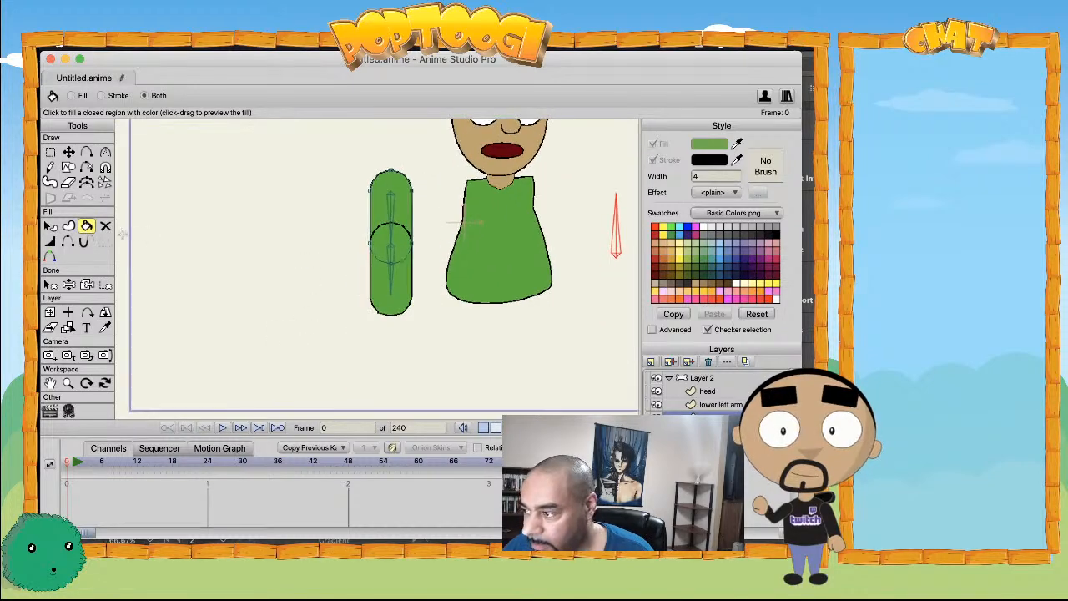
{"action": "left_click", "coordinate": [69, 242]}
{"action": "scroll", "coordinate": [380, 242], "scroll_direction": "up", "scroll_amount": 3}
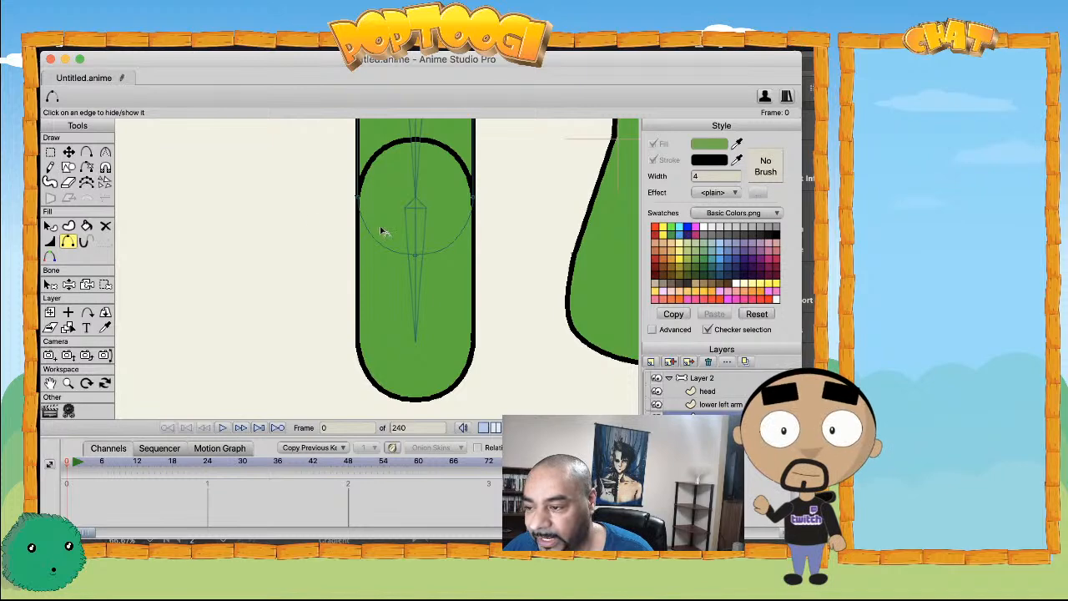
{"action": "scroll", "coordinate": [372, 232], "scroll_direction": "down", "scroll_amount": 4}
{"action": "scroll", "coordinate": [381, 222], "scroll_direction": "up", "scroll_amount": 2}
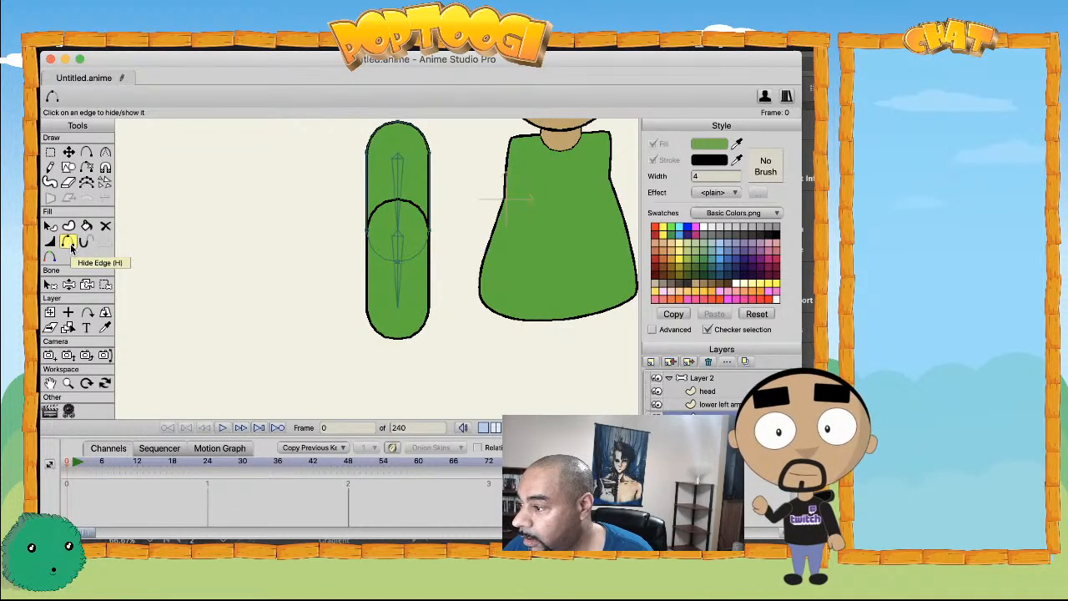
{"action": "left_click", "coordinate": [720, 405]}
{"action": "left_click", "coordinate": [409, 202]}
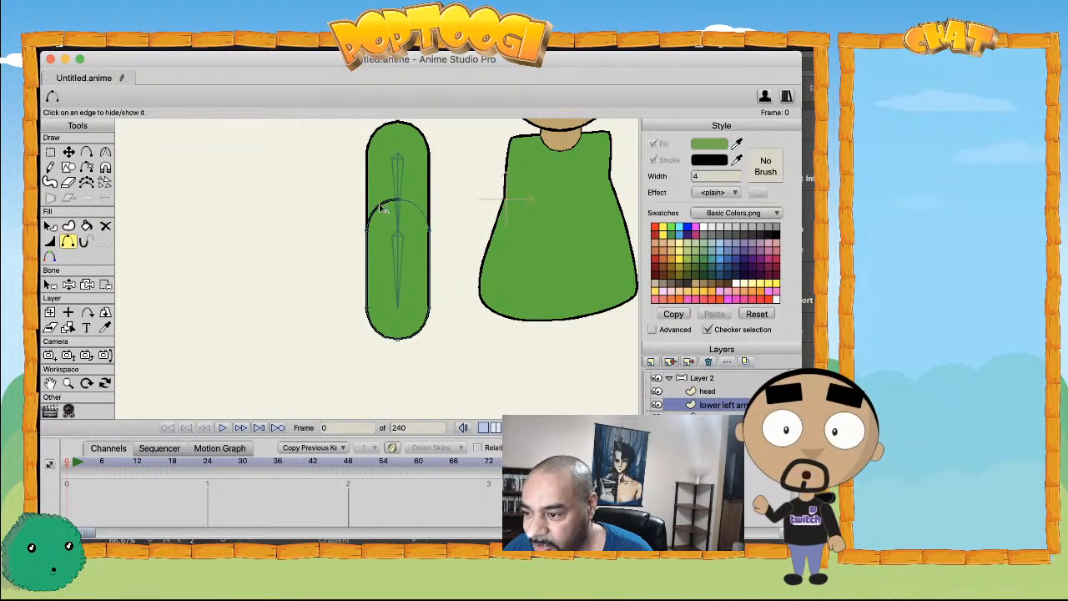
{"action": "scroll", "coordinate": [388, 187], "scroll_direction": "up", "scroll_amount": 3}
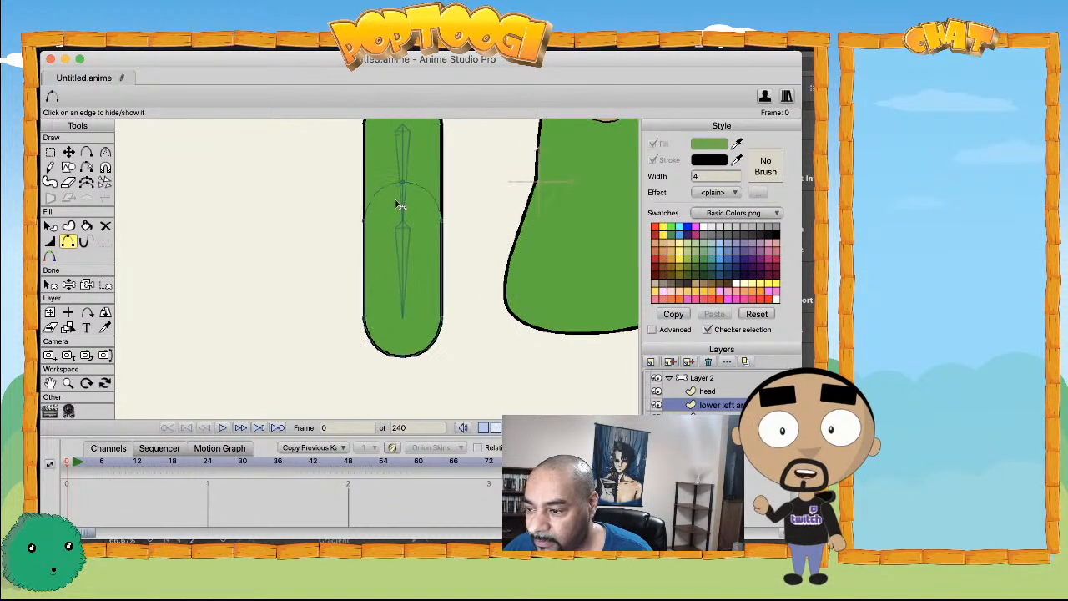
- Flatten the hidden top curve of the lower left arm by moving its middle point down toward the elbow
{"action": "key", "text": "t"}
{"action": "left_click_drag", "start_coordinate": [406, 186], "coordinate": [403, 211]}
{"action": "scroll", "coordinate": [402, 211], "scroll_direction": "down", "scroll_amount": 3}
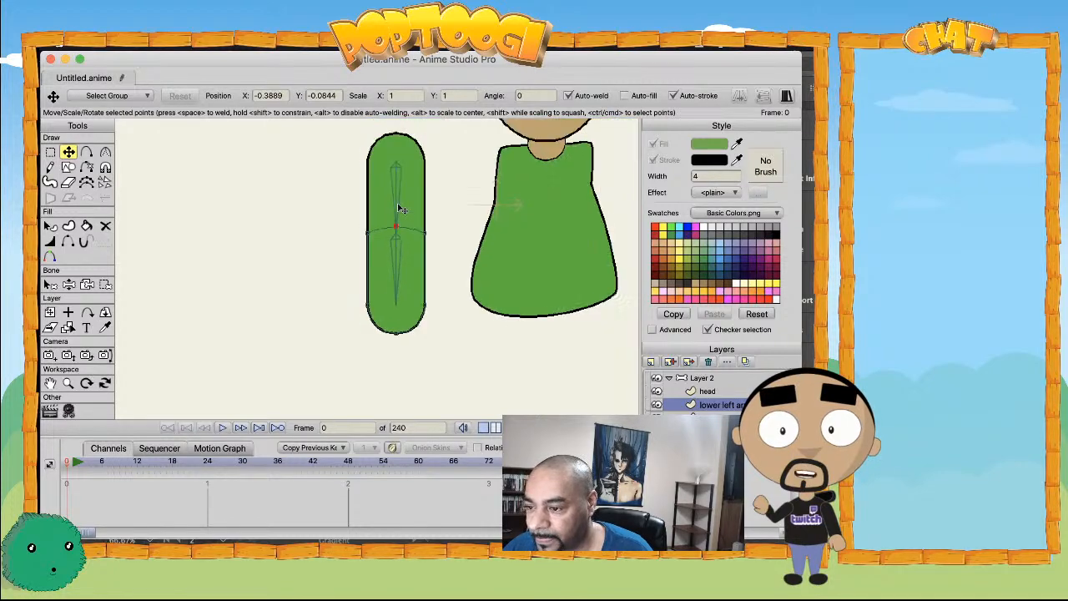
- Test the arm by bending the forearm bone, checking its effect on the rest of the character
{"action": "key", "text": "z"}
{"action": "left_click_drag", "start_coordinate": [393, 292], "coordinate": [429, 274]}
{"action": "scroll", "coordinate": [442, 256], "scroll_direction": "down", "scroll_amount": 3}
{"action": "scroll", "coordinate": [439, 251], "scroll_direction": "up", "scroll_amount": 3}
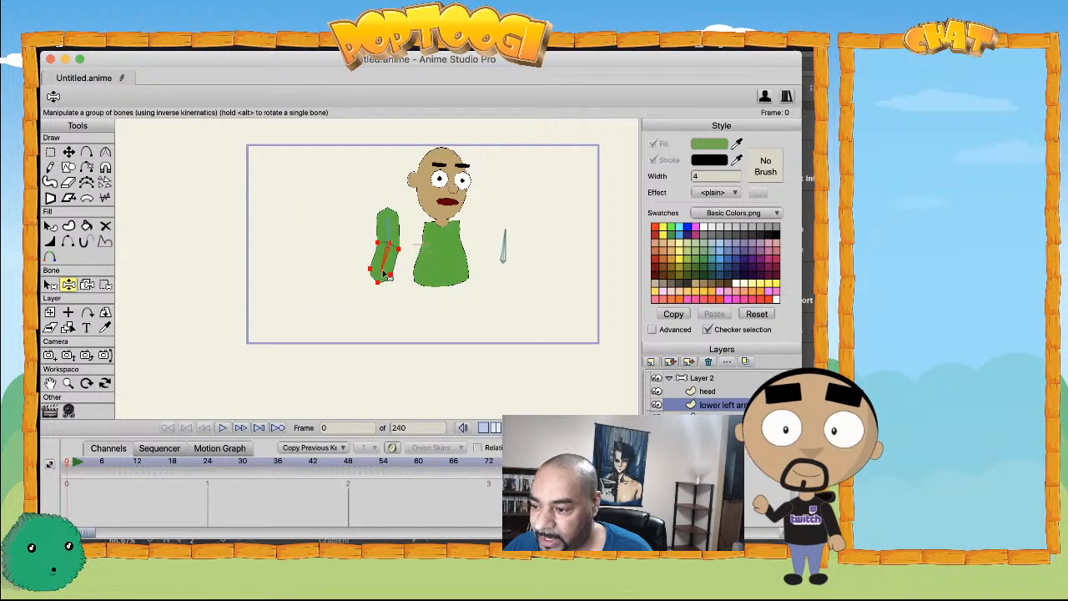
- Release the head layer and its points from the bones
{"action": "left_click", "coordinate": [708, 391]}
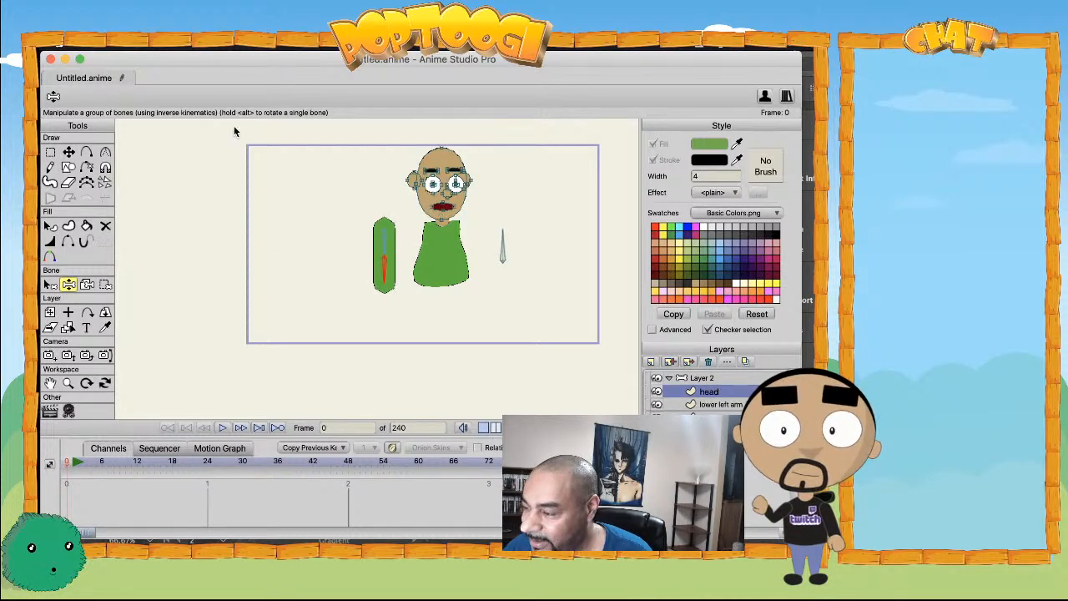
{"action": "left_click", "coordinate": [227, 49]}
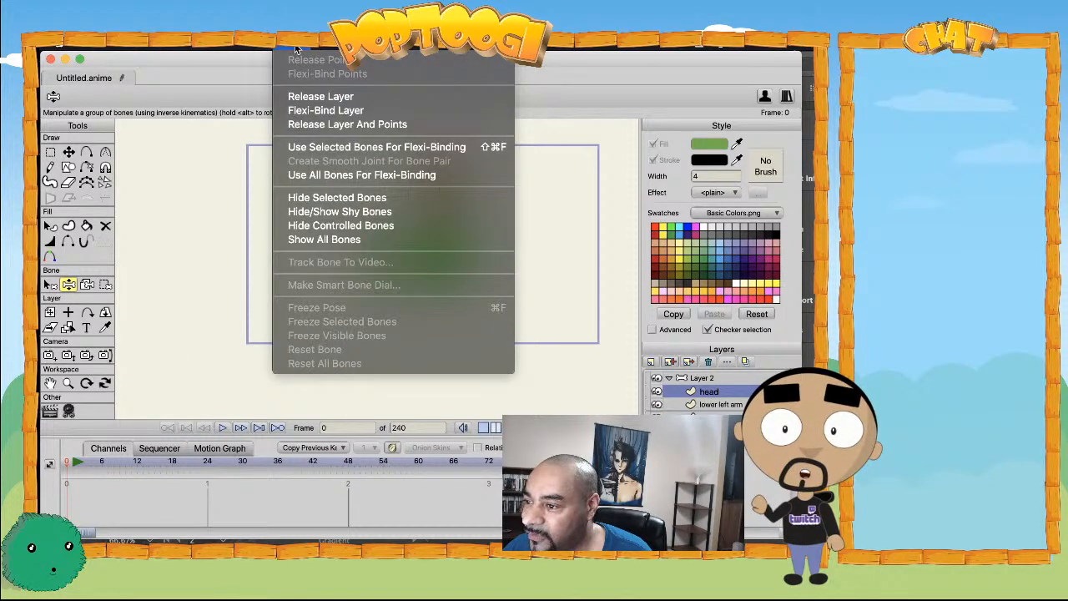
{"action": "left_click", "coordinate": [313, 124]}
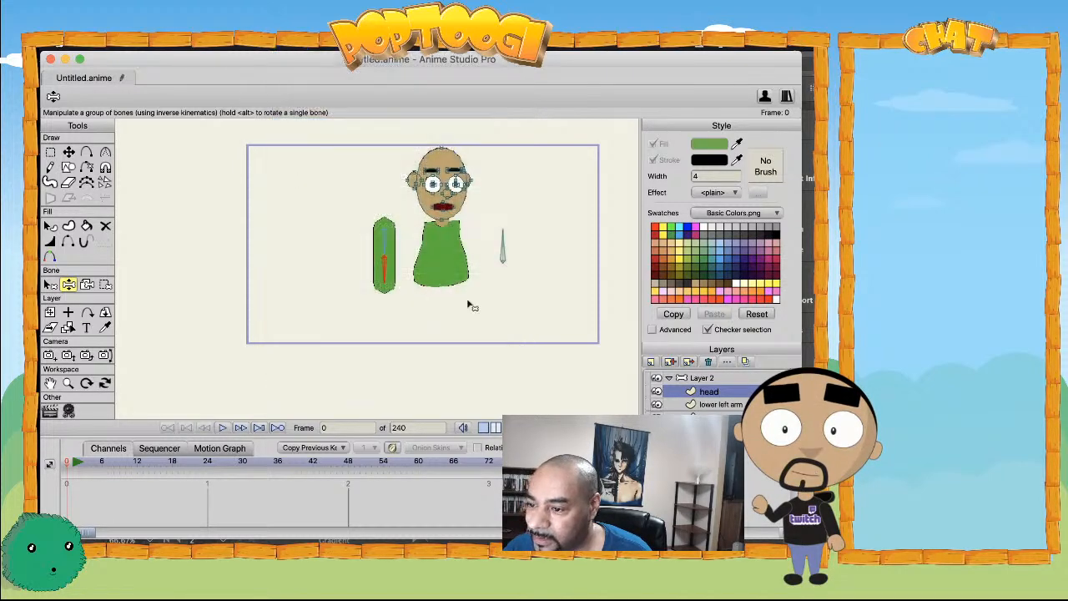
- Test Layer 2's arm bones and the spare bone beside the body, and return to the rest pose
{"action": "left_click", "coordinate": [699, 378]}
{"action": "left_click_drag", "start_coordinate": [384, 263], "coordinate": [352, 238]}
{"action": "mouse_move", "coordinate": [492, 259]}
{"action": "left_mouse_down"}
{"action": "mouse_move", "coordinate": [508, 243]}
{"action": "mouse_move", "coordinate": [490, 245]}
{"action": "left_mouse_up"}
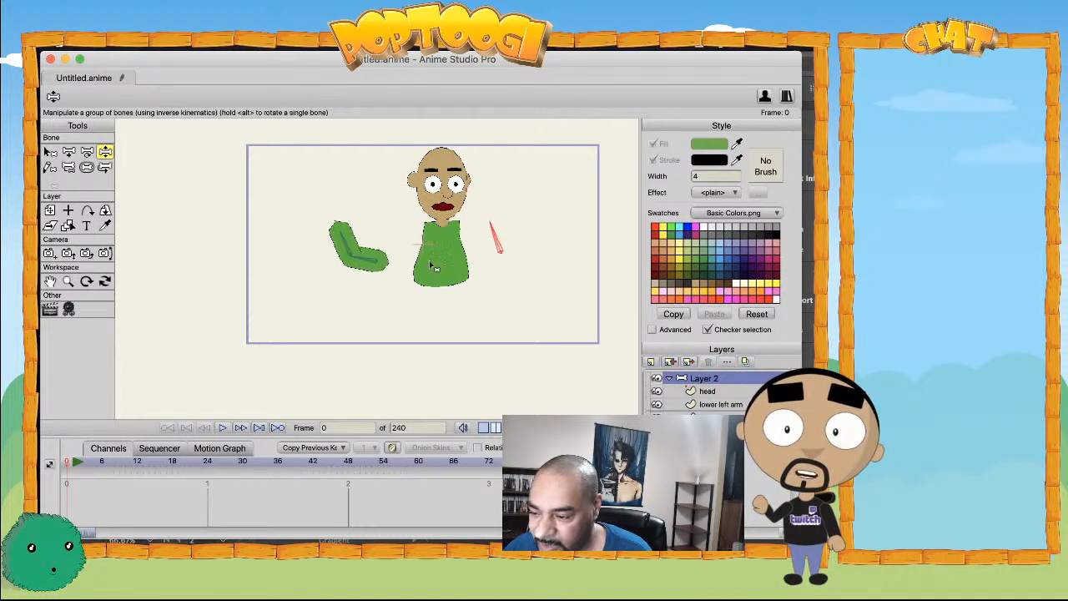
{"action": "left_click", "coordinate": [67, 461]}
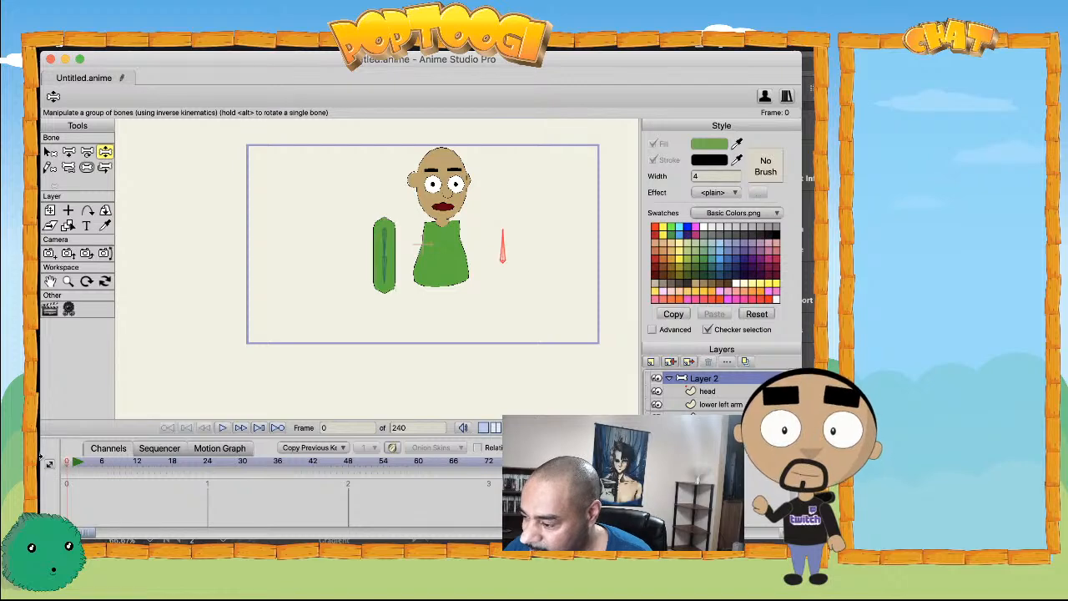
- Delete the spare bone standing beside the body on Layer 2
{"action": "key", "text": "b"}
{"action": "left_click", "coordinate": [502, 261]}
{"action": "key", "text": "Delete"}
{"action": "scroll", "coordinate": [371, 260], "scroll_direction": "up", "scroll_amount": 5}
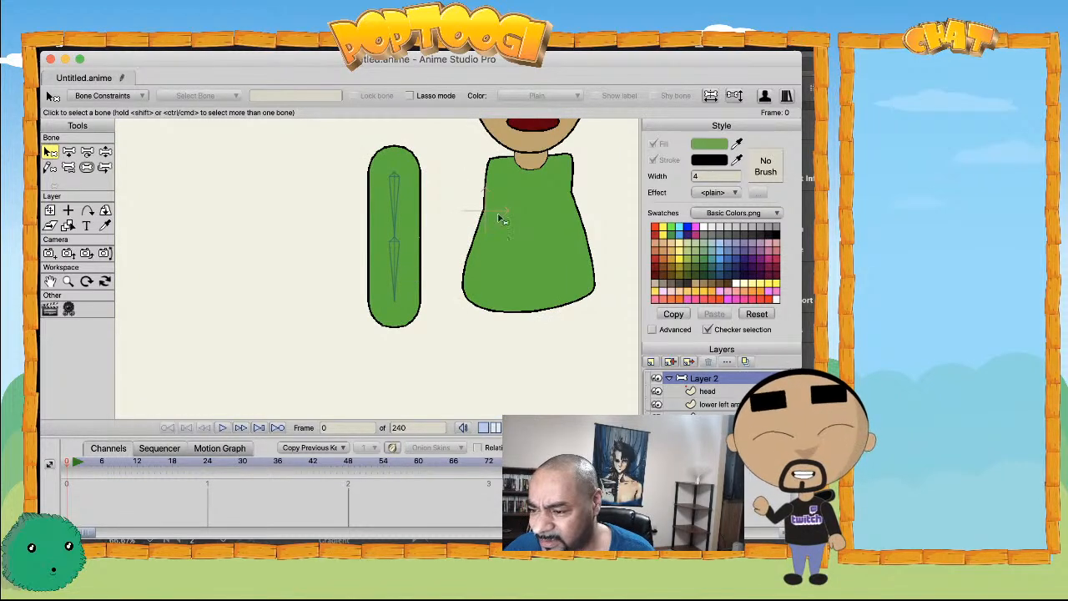
- Bend the forearm bone and toggle the visibility of the lower and upper arm layers to examine how they overlap
{"action": "key", "text": "t"}
{"action": "key", "text": "z"}
{"action": "mouse_move", "coordinate": [398, 285]}
{"action": "left_mouse_down"}
{"action": "mouse_move", "coordinate": [436, 283]}
{"action": "mouse_move", "coordinate": [453, 227]}
{"action": "mouse_move", "coordinate": [435, 282]}
{"action": "mouse_move", "coordinate": [411, 292]}
{"action": "left_mouse_up"}
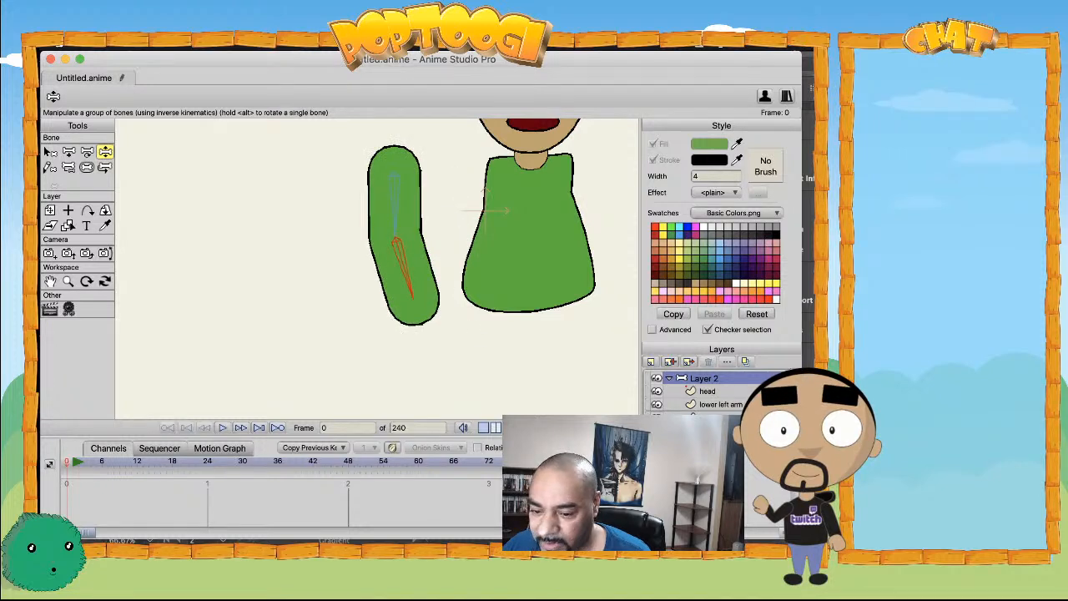
{"action": "right_click", "coordinate": [654, 399]}
{"action": "left_click", "coordinate": [654, 402]}
{"action": "left_click", "coordinate": [656, 404]}
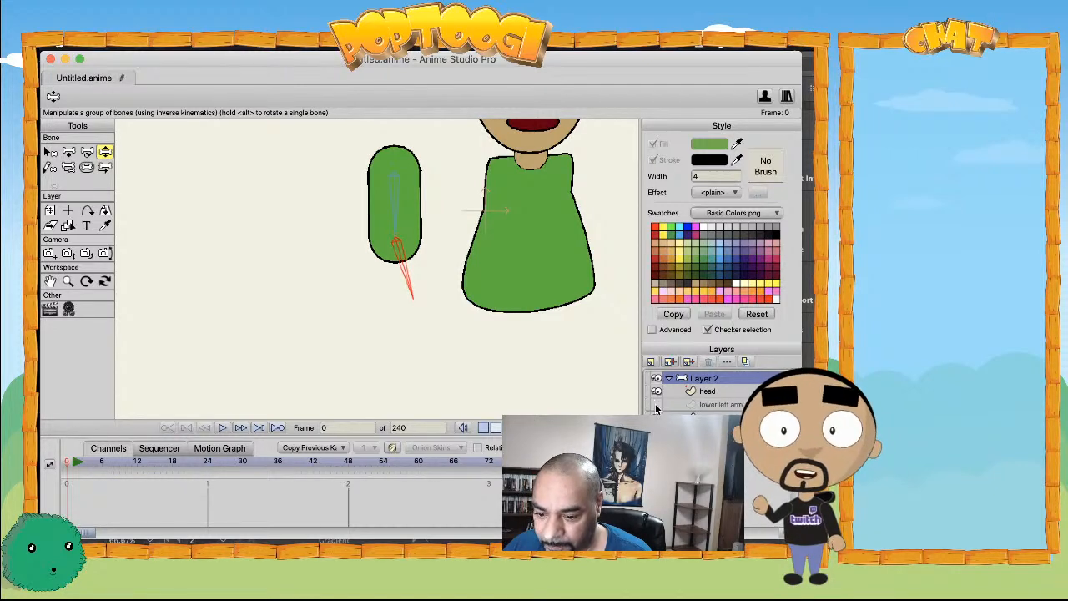
{"action": "left_click", "coordinate": [655, 404]}
{"action": "left_click", "coordinate": [656, 405]}
{"action": "left_click", "coordinate": [655, 405]}
{"action": "left_click", "coordinate": [656, 412]}
{"action": "left_click", "coordinate": [656, 413]}
{"action": "left_click", "coordinate": [656, 412]}
{"action": "left_click", "coordinate": [655, 412]}
- Test swinging the whole left arm outward with its bones, and return to the rest pose
{"action": "left_click_drag", "start_coordinate": [412, 275], "coordinate": [286, 423]}
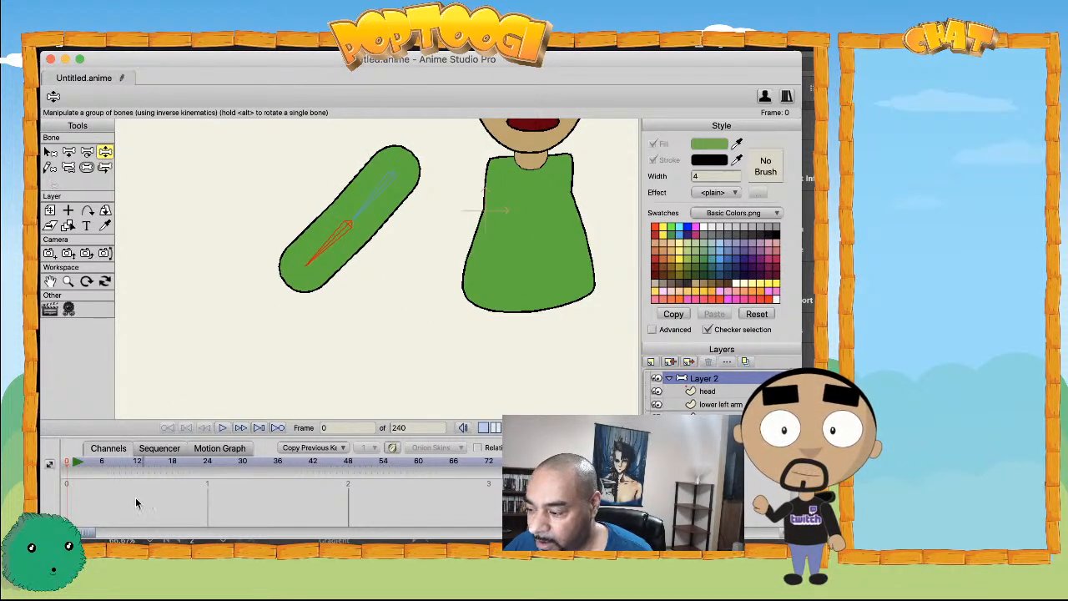
{"action": "left_click", "coordinate": [67, 462]}
{"action": "scroll", "coordinate": [413, 314], "scroll_direction": "up", "scroll_amount": 1}
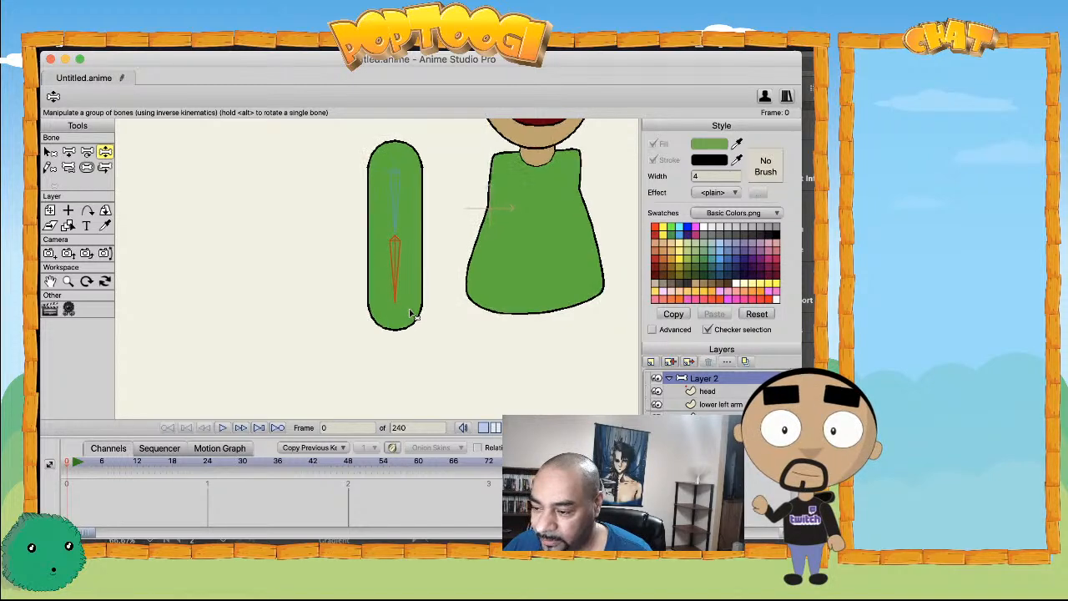
- Recolor the lower left arm's fill with the skin tone sampled from the neck
{"action": "key", "text": "t"}
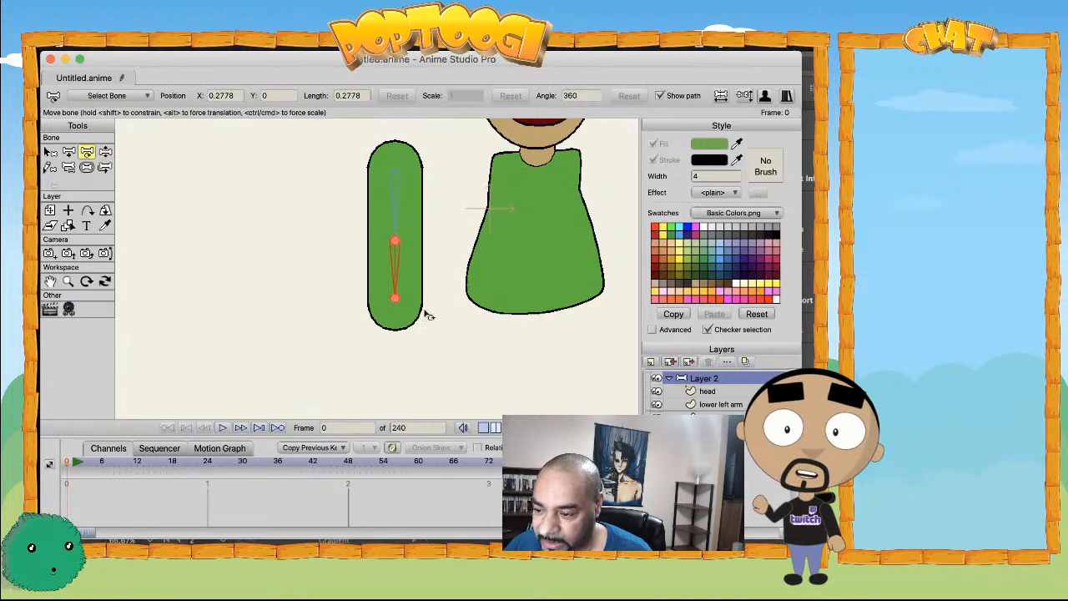
{"action": "left_click", "coordinate": [715, 406]}
{"action": "key", "text": "t"}
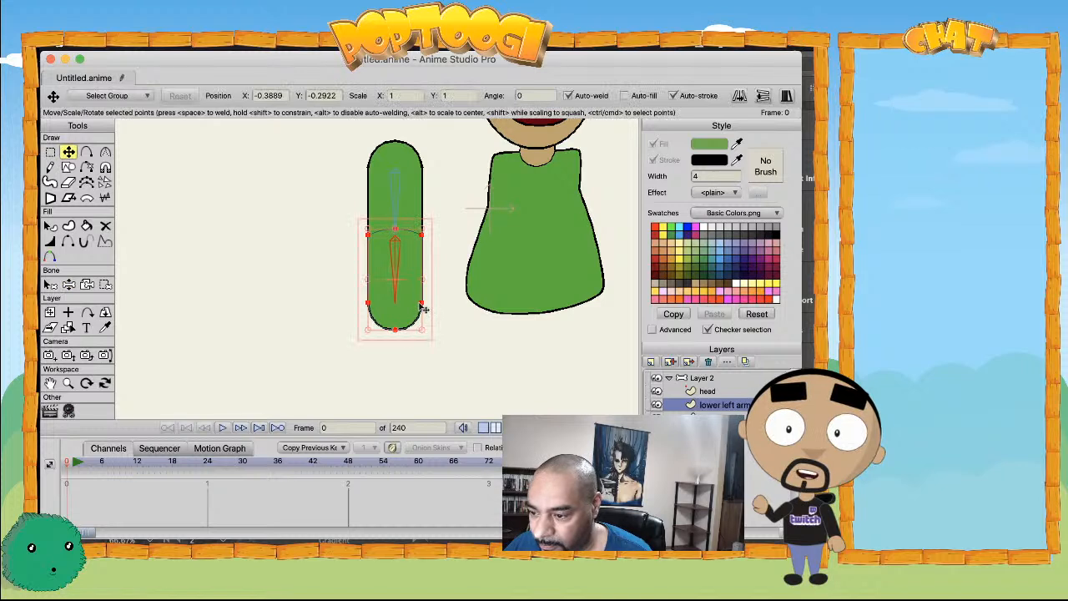
{"action": "left_click", "coordinate": [423, 304]}
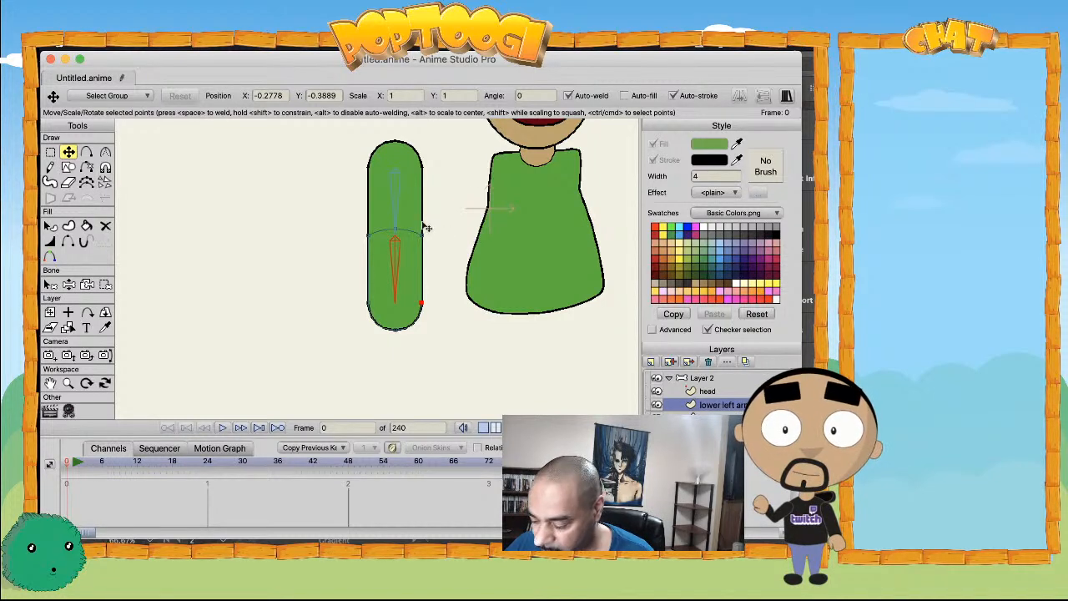
{"action": "key", "text": "q"}
{"action": "left_click", "coordinate": [413, 307]}
{"action": "left_click", "coordinate": [737, 144]}
{"action": "left_click", "coordinate": [547, 154]}
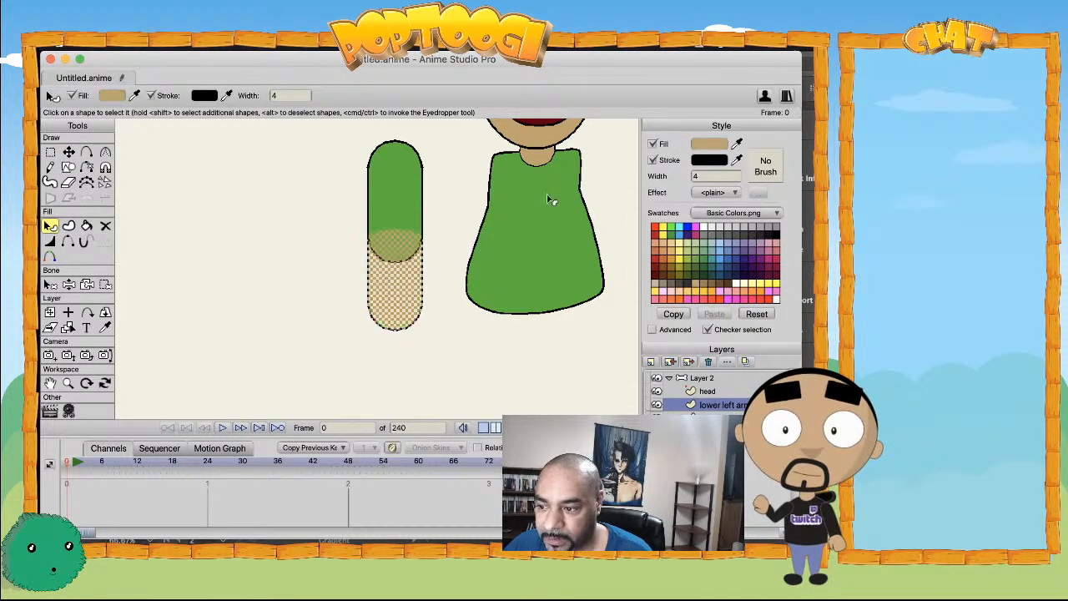
- Recolor the upper left arm's fill with the skin tone sampled from the lower arm
{"action": "left_click", "coordinate": [465, 203]}
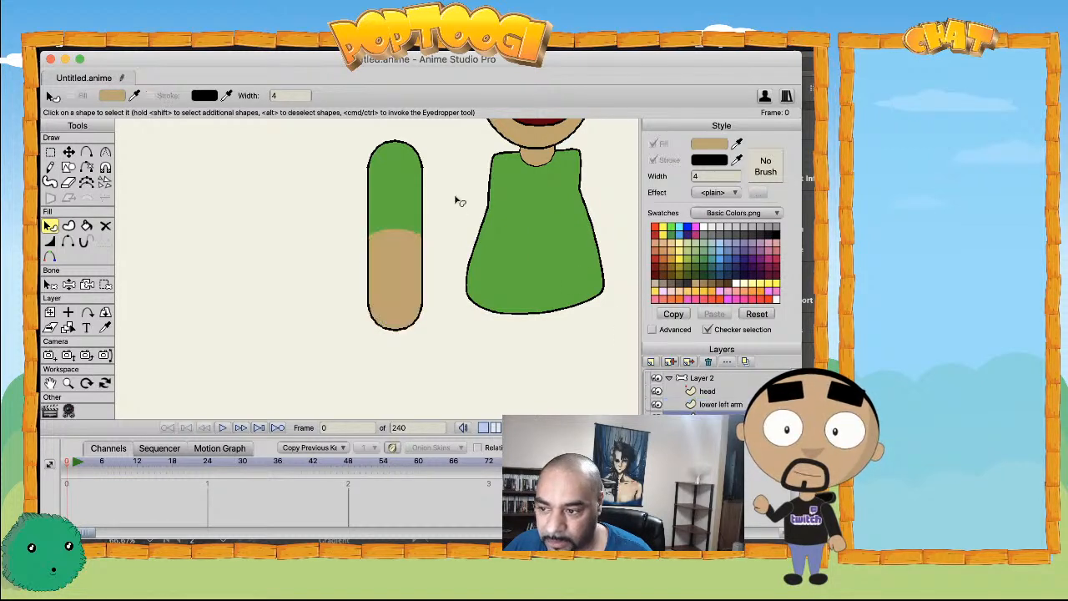
{"action": "left_click", "coordinate": [398, 191]}
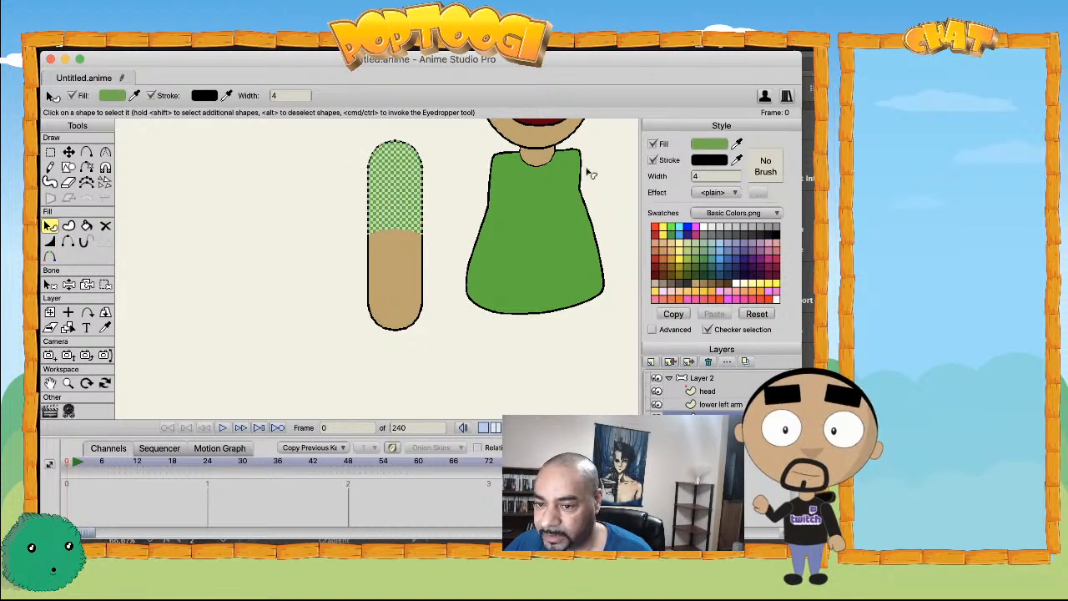
{"action": "left_click", "coordinate": [737, 144]}
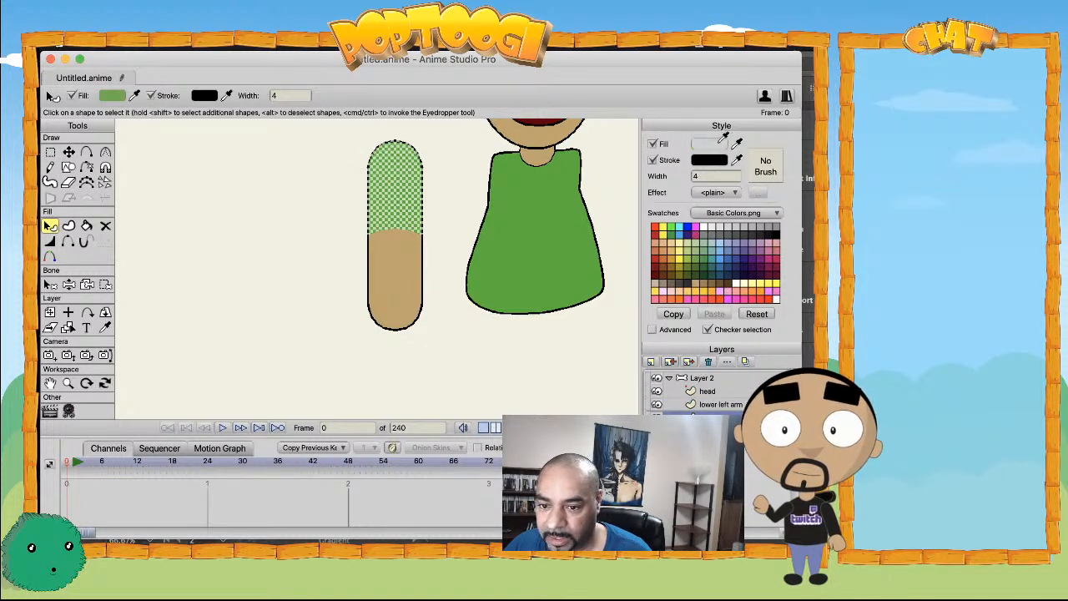
{"action": "left_click", "coordinate": [405, 279]}
{"action": "scroll", "coordinate": [406, 278], "scroll_direction": "down", "scroll_amount": 1}
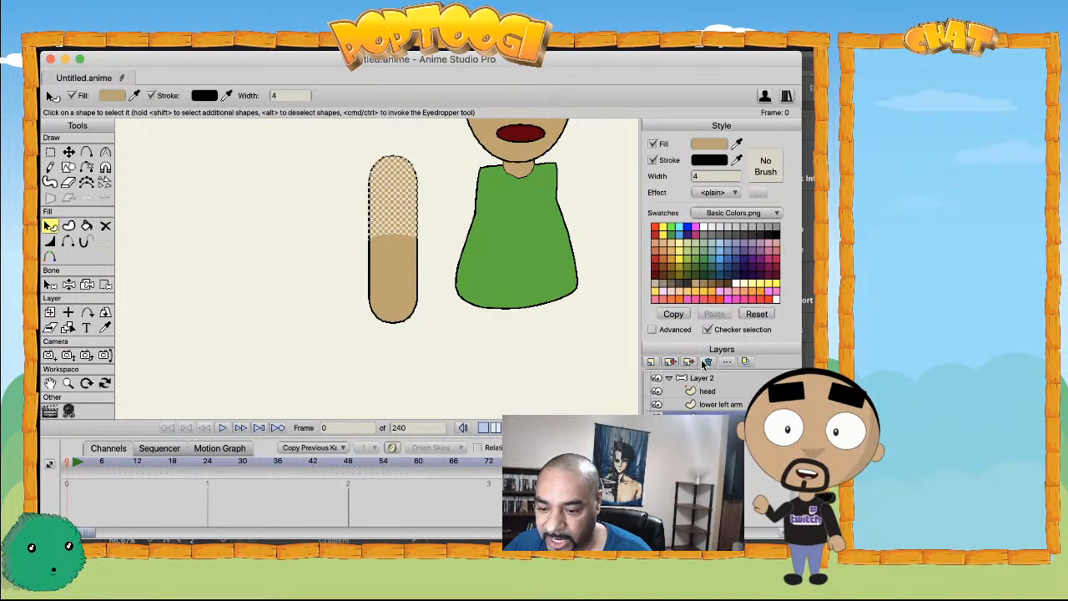
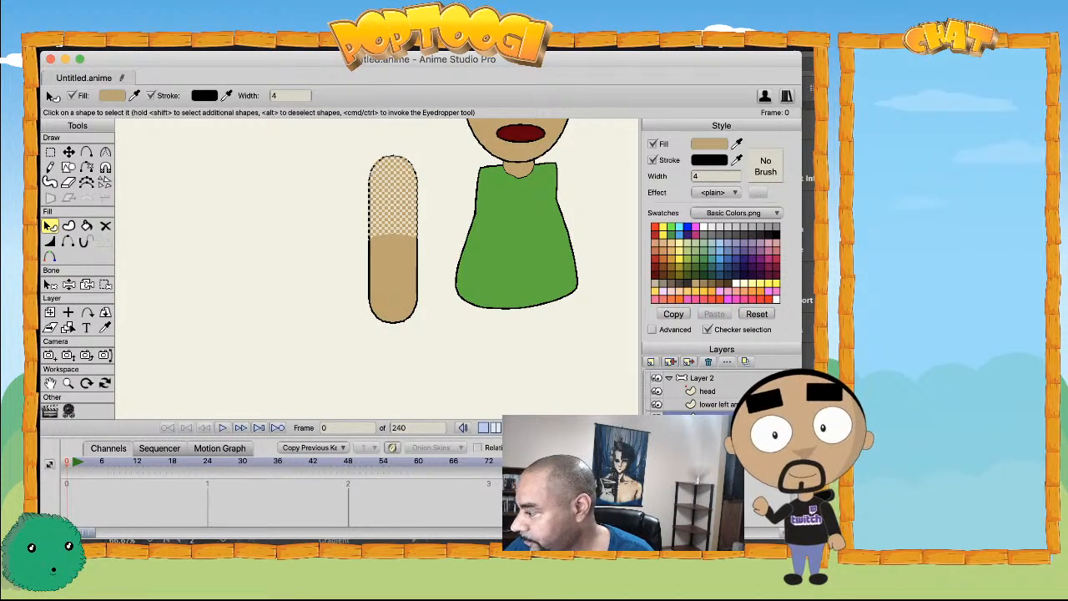
- Pull the lower left arm's inner wrist point inward and add a point that bulges the inner side of the forearm
{"action": "key", "text": "t"}
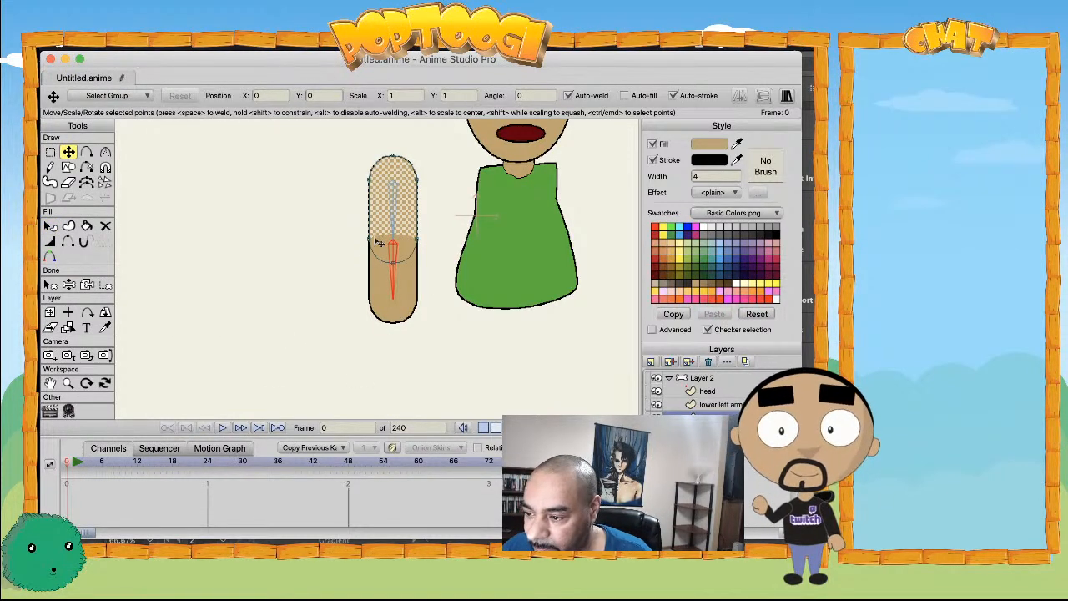
{"action": "scroll", "coordinate": [388, 275], "scroll_direction": "up", "scroll_amount": 5}
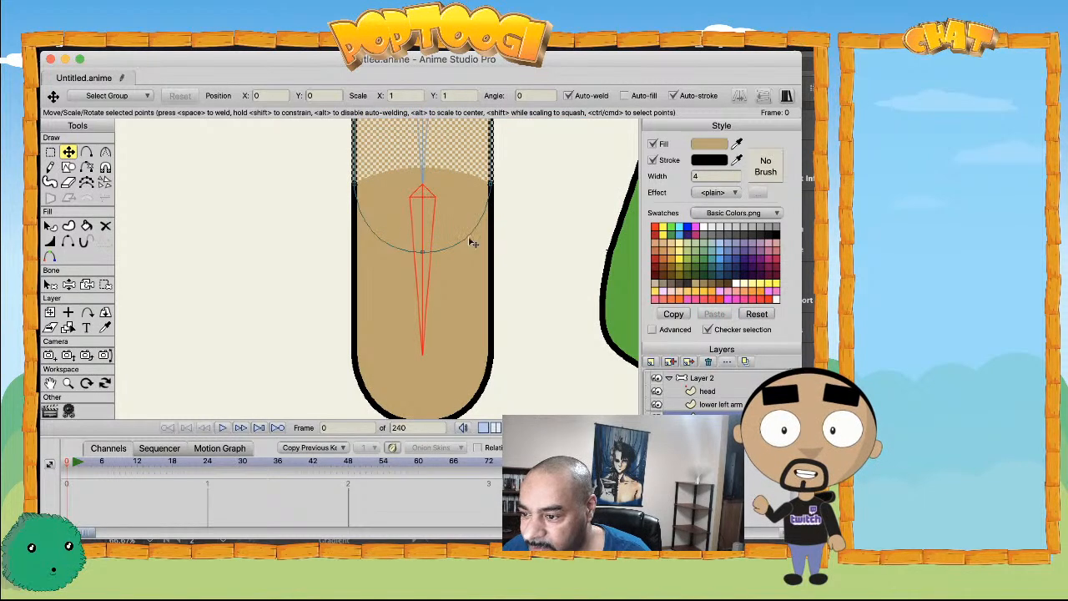
{"action": "scroll", "coordinate": [407, 251], "scroll_direction": "down", "scroll_amount": 4}
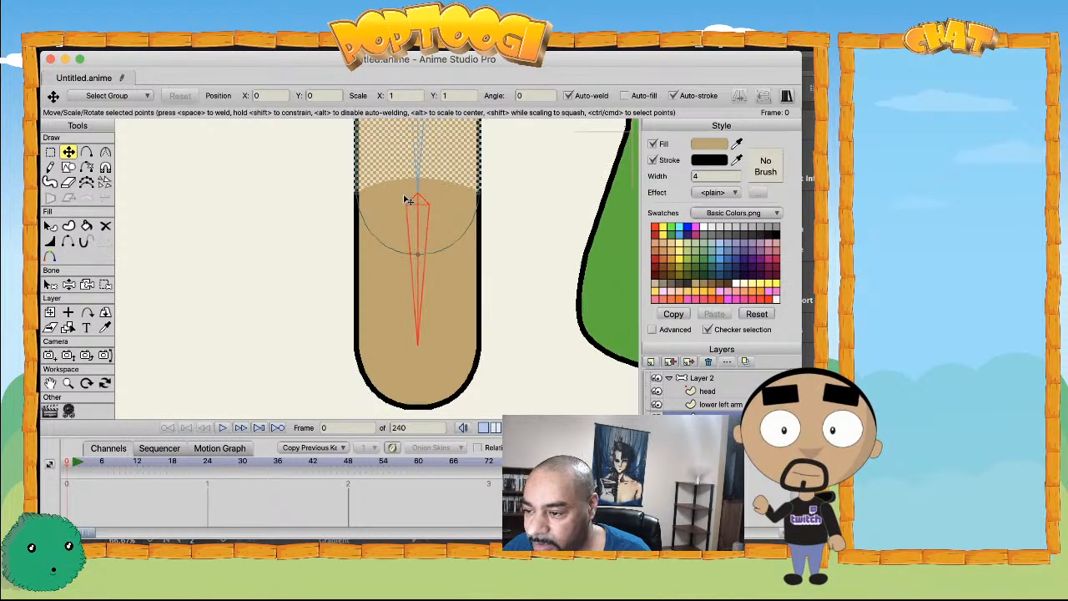
{"action": "scroll", "coordinate": [404, 306], "scroll_direction": "down", "scroll_amount": 1}
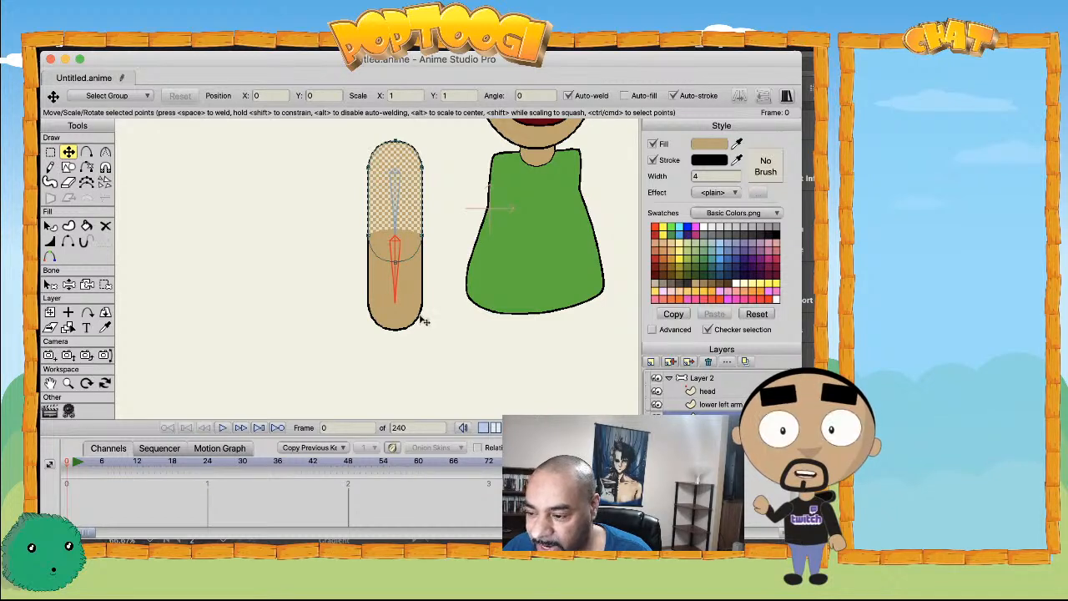
{"action": "left_click", "coordinate": [425, 315]}
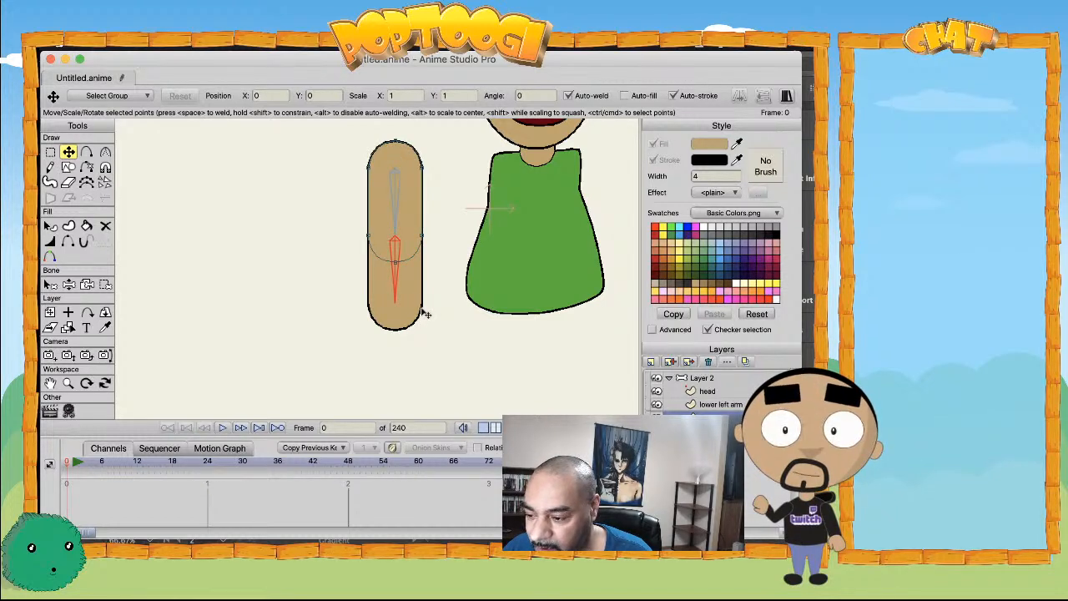
{"action": "left_click", "coordinate": [702, 405]}
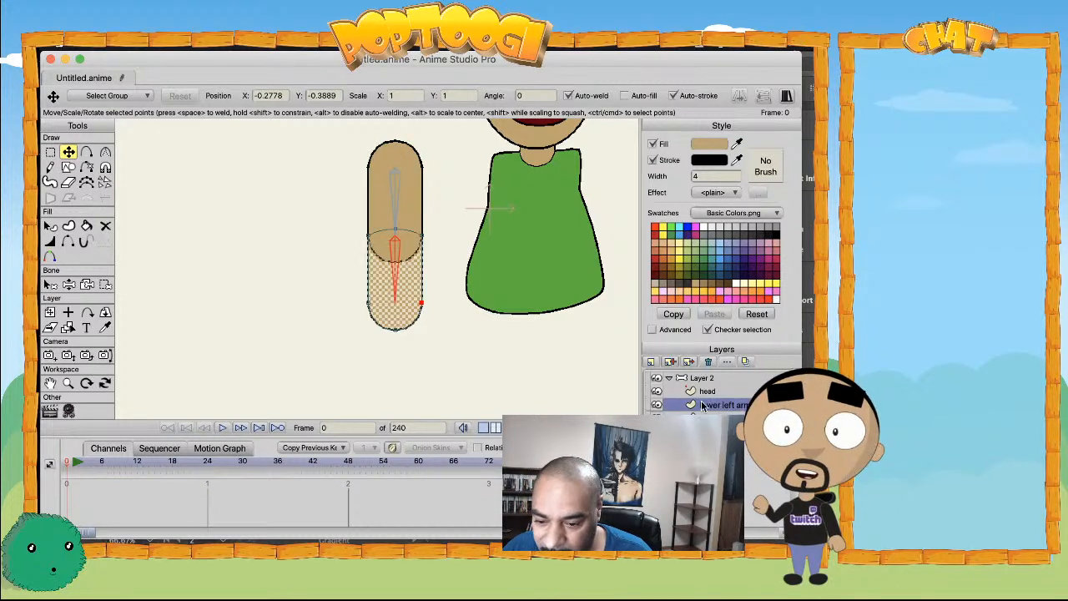
{"action": "left_click", "coordinate": [402, 334]}
{"action": "left_click_drag", "start_coordinate": [424, 303], "coordinate": [418, 322]}
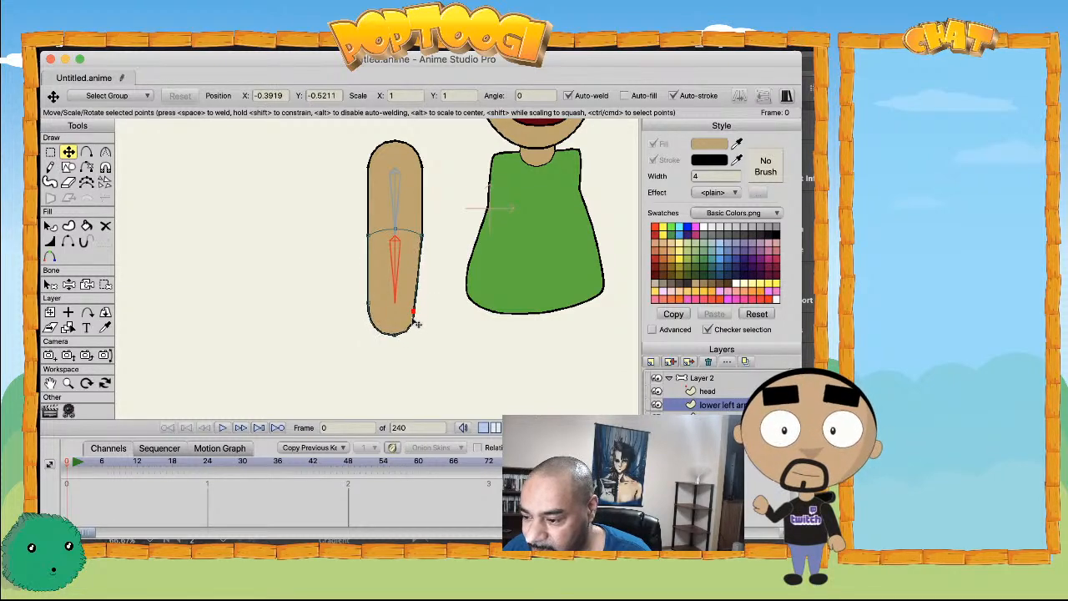
{"action": "key", "text": "a"}
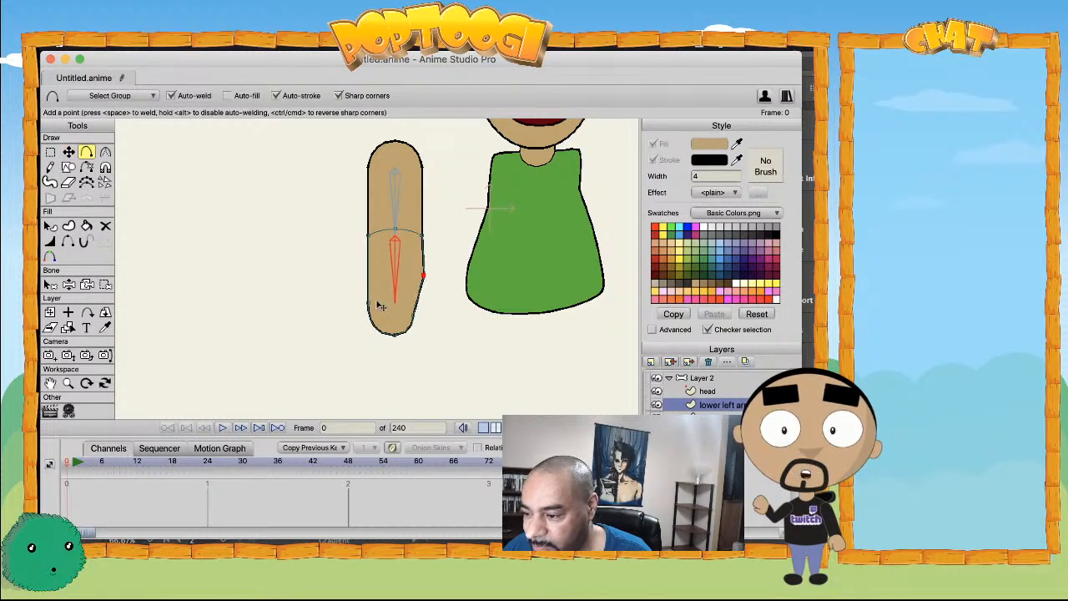
- Pull the lower left arm's outer wrist point inward and add a point that bulges the outer side of the forearm
{"action": "key", "text": "t"}
{"action": "left_click_drag", "start_coordinate": [369, 303], "coordinate": [377, 322]}
{"action": "key", "text": "a"}
{"action": "left_click_drag", "start_coordinate": [368, 271], "coordinate": [363, 267]}
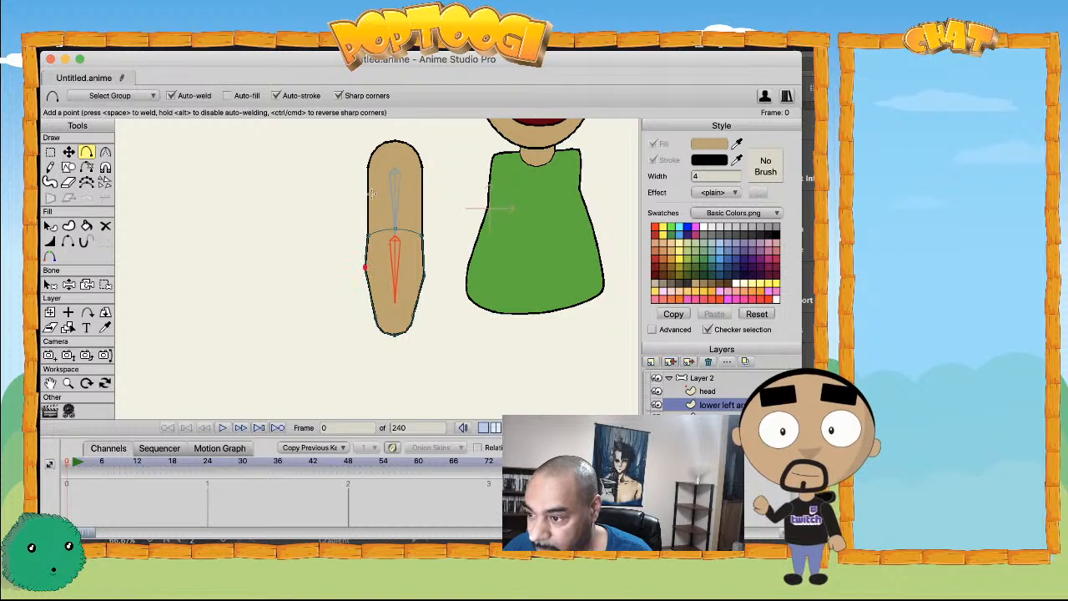
- Reshape the upper left arm by adding bulging points along its sides and adjusting the points around the shoulder
{"action": "left_click", "coordinate": [717, 417]}
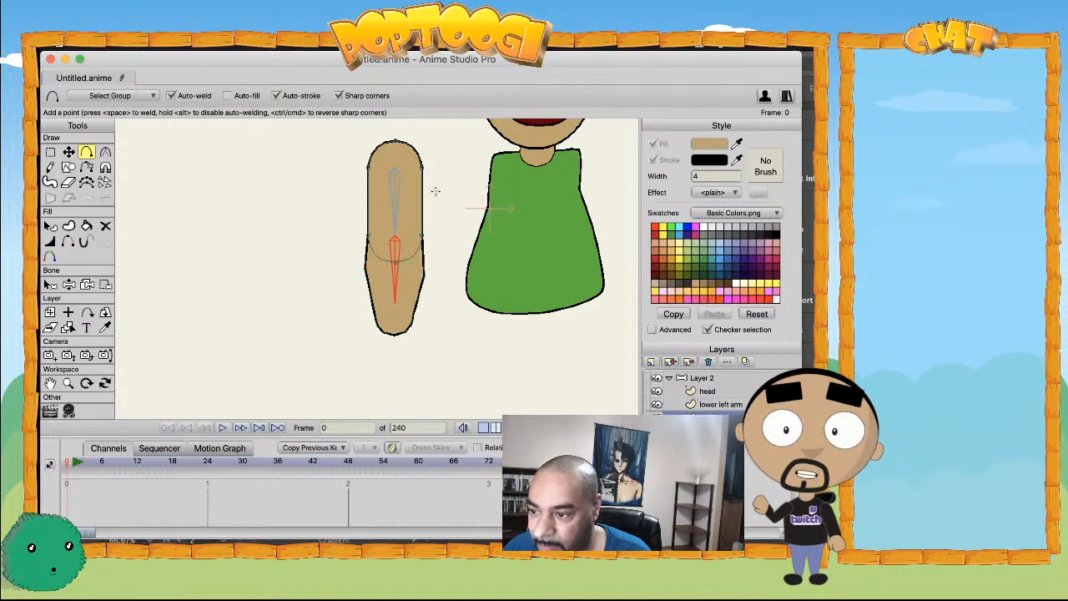
{"action": "left_click_drag", "start_coordinate": [422, 196], "coordinate": [428, 205]}
{"action": "key", "text": "t"}
{"action": "left_click_drag", "start_coordinate": [367, 171], "coordinate": [399, 136]}
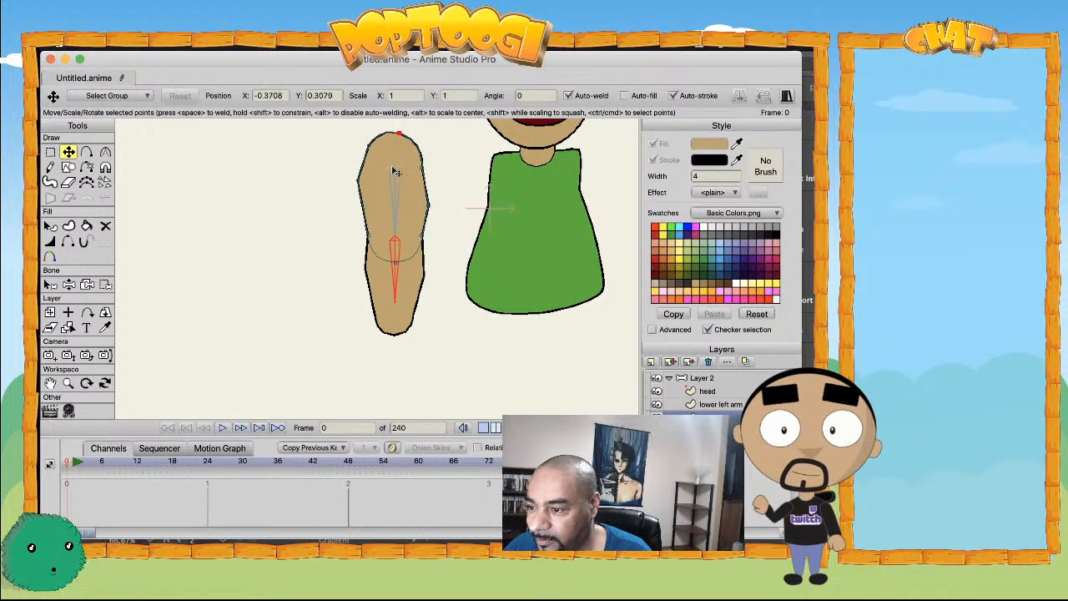
{"action": "left_click_drag", "start_coordinate": [421, 171], "coordinate": [418, 175]}
- Draw a short bent muscle line inside the upper left arm and create a stroke-only shape from it
{"action": "key", "text": "a"}
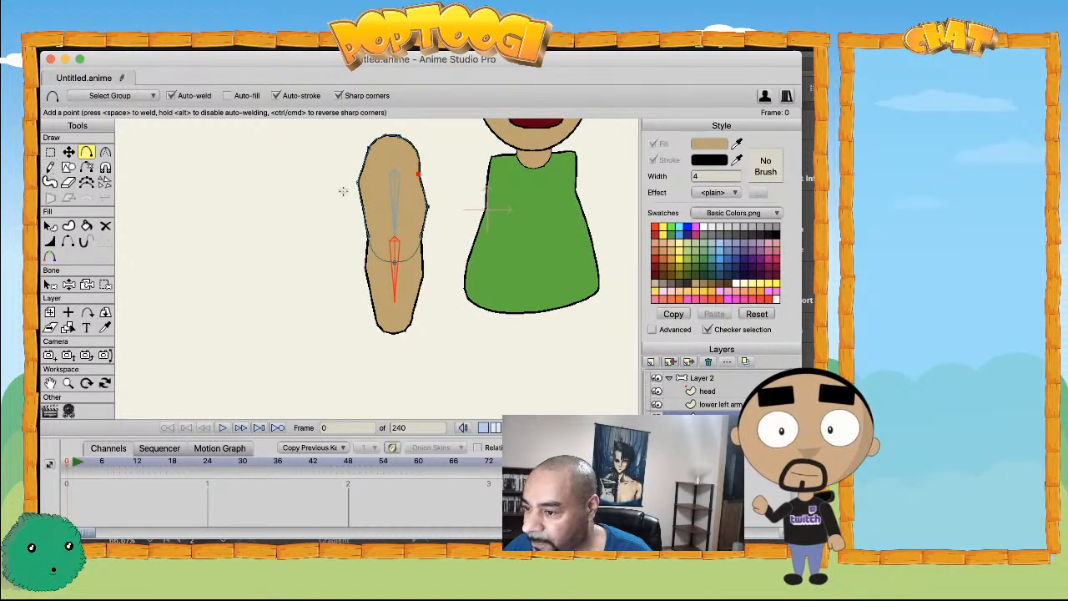
{"action": "left_click_drag", "start_coordinate": [395, 204], "coordinate": [404, 241]}
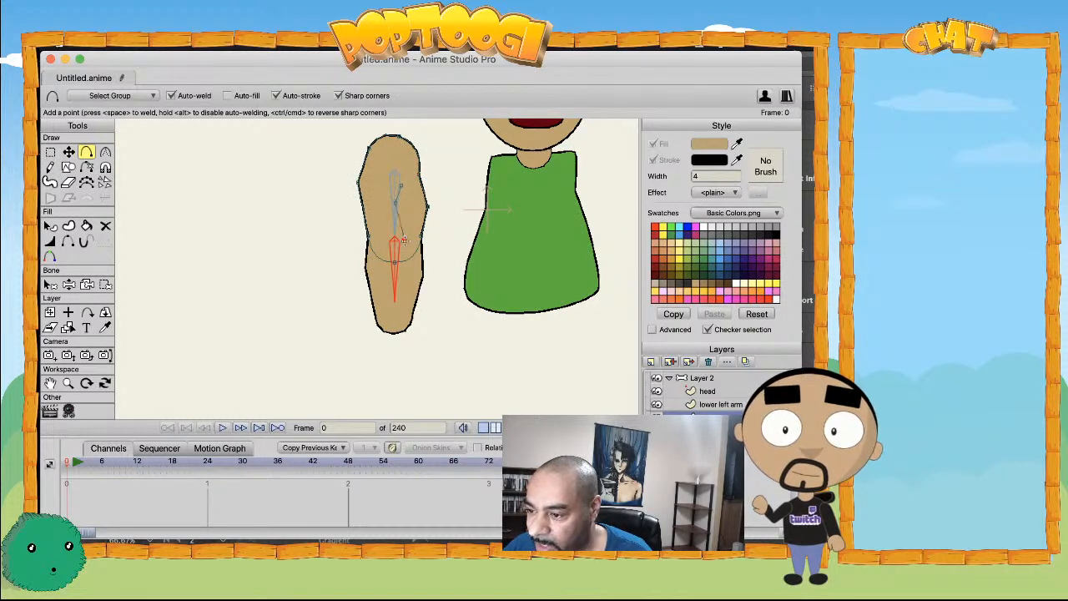
{"action": "key", "text": "u"}
{"action": "left_click", "coordinate": [401, 228]}
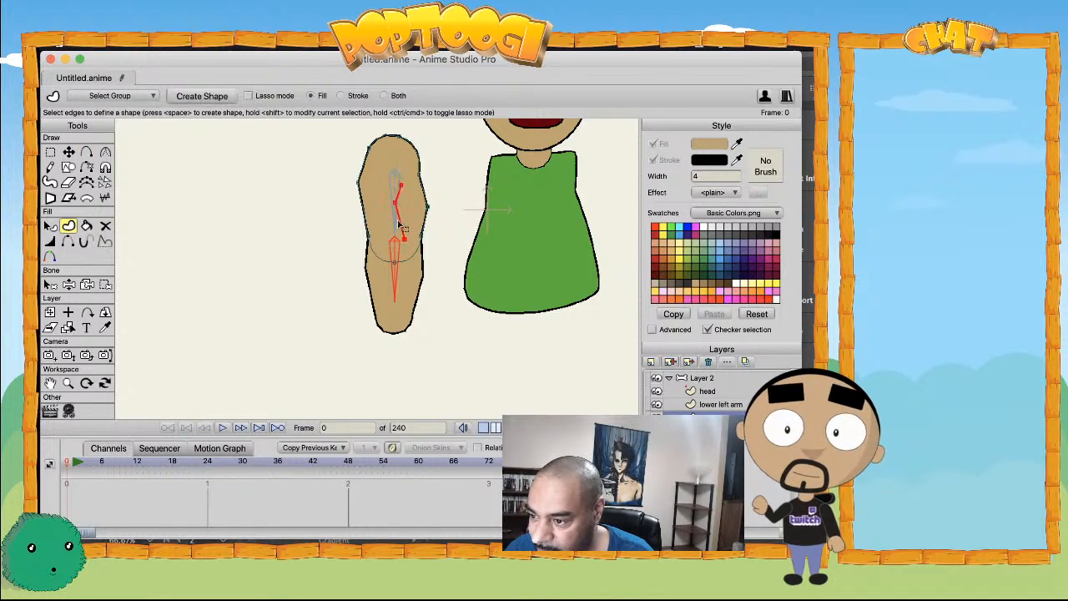
{"action": "scroll", "coordinate": [386, 248], "scroll_direction": "down", "scroll_amount": 2}
{"action": "scroll", "coordinate": [386, 249], "scroll_direction": "up", "scroll_amount": 1}
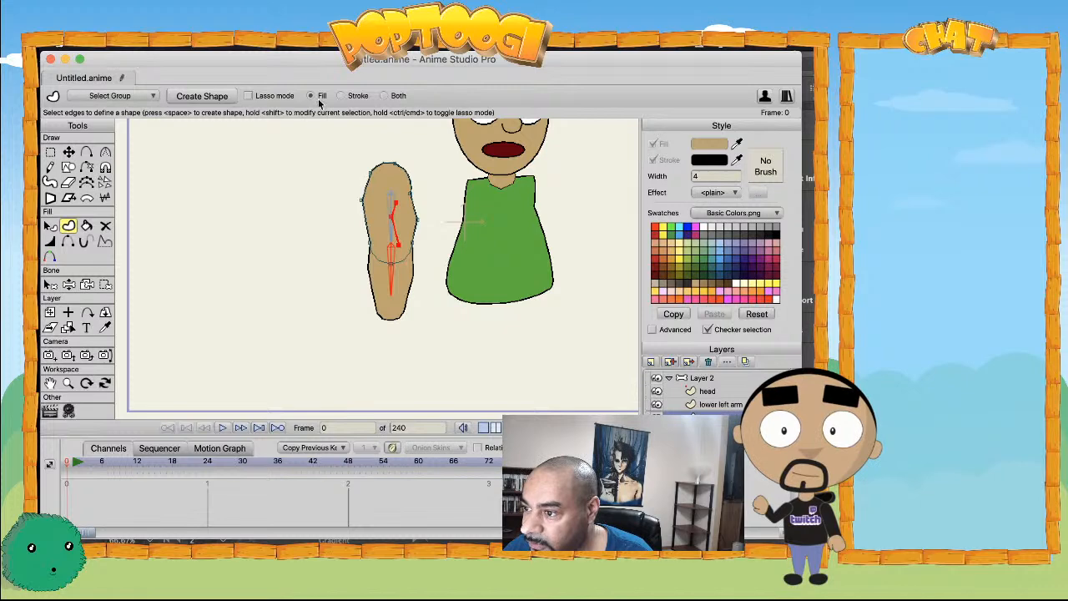
{"action": "left_click", "coordinate": [346, 96]}
{"action": "key", "text": "space"}
{"action": "scroll", "coordinate": [353, 234], "scroll_direction": "up", "scroll_amount": 2}
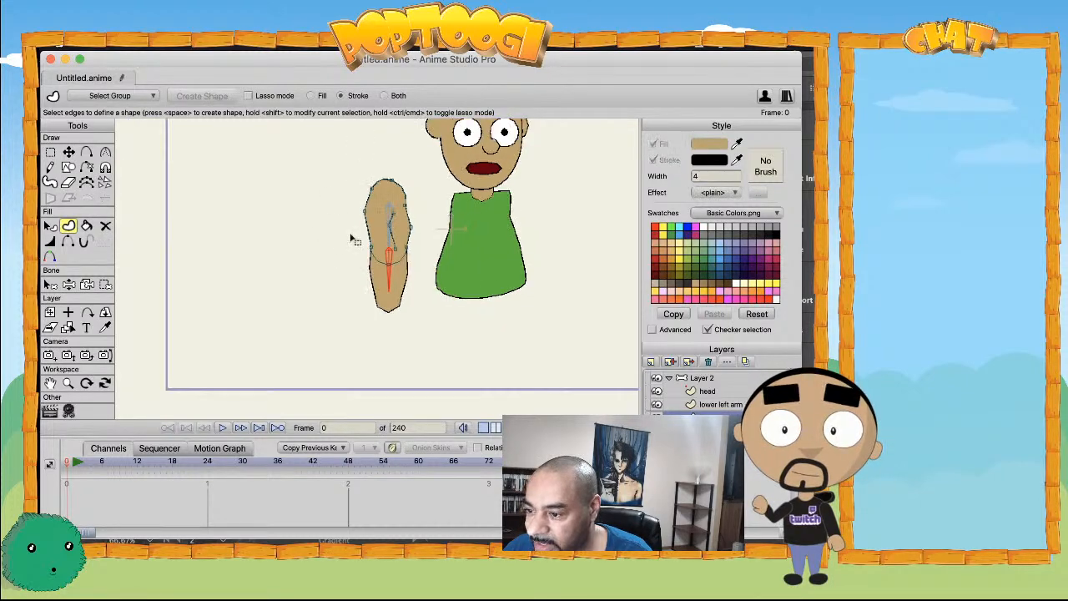
- Refine the upper left arm's points and curvature to smooth the muscle line and the arm's outline
{"action": "key", "text": "t"}
{"action": "key", "text": "c"}
{"action": "left_click", "coordinate": [403, 176]}
{"action": "key", "text": "t"}
{"action": "left_click_drag", "start_coordinate": [414, 213], "coordinate": [417, 214]}
{"action": "key", "text": "c"}
{"action": "scroll", "coordinate": [375, 194], "scroll_direction": "down", "scroll_amount": 2}
{"action": "scroll", "coordinate": [375, 193], "scroll_direction": "up", "scroll_amount": 3}
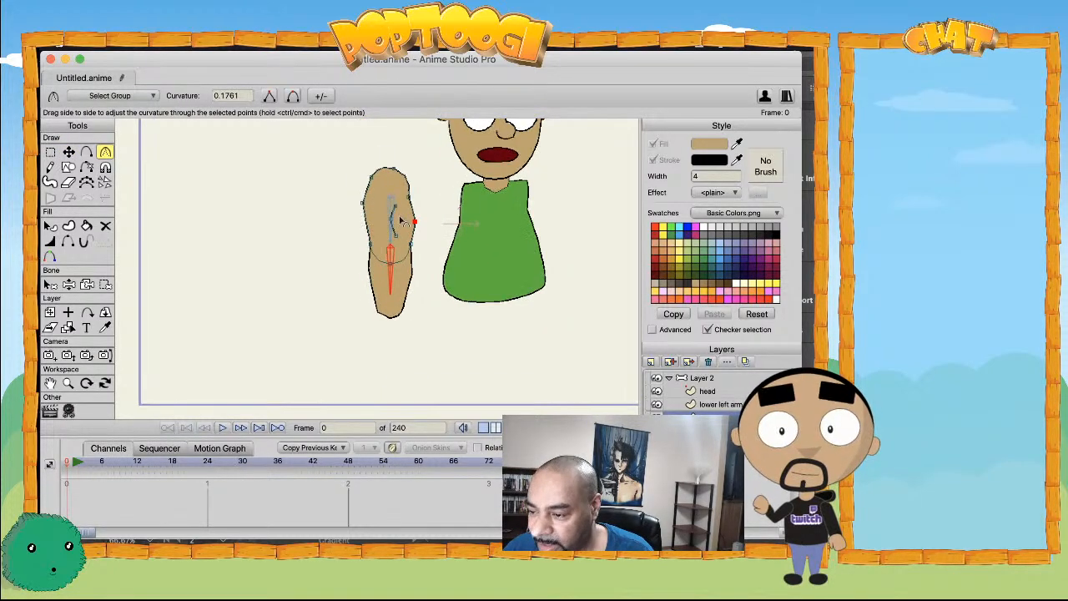
- Test swinging the reshaped left arm with its bones to check how the muscle line follows
{"action": "key", "text": "z"}
{"action": "left_click_drag", "start_coordinate": [392, 256], "coordinate": [368, 300]}
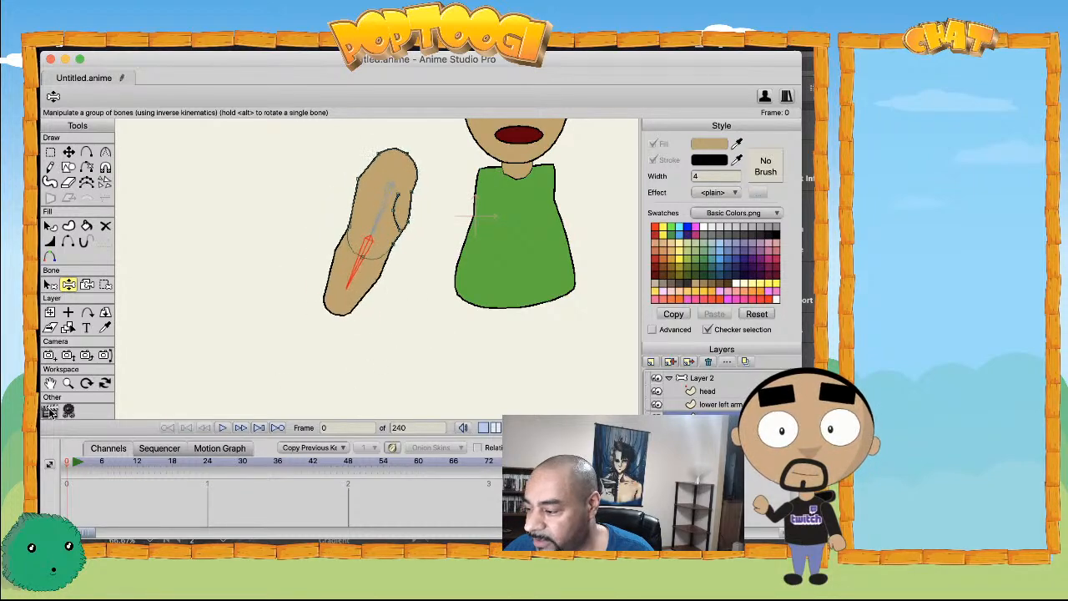
{"action": "key", "text": "e"}
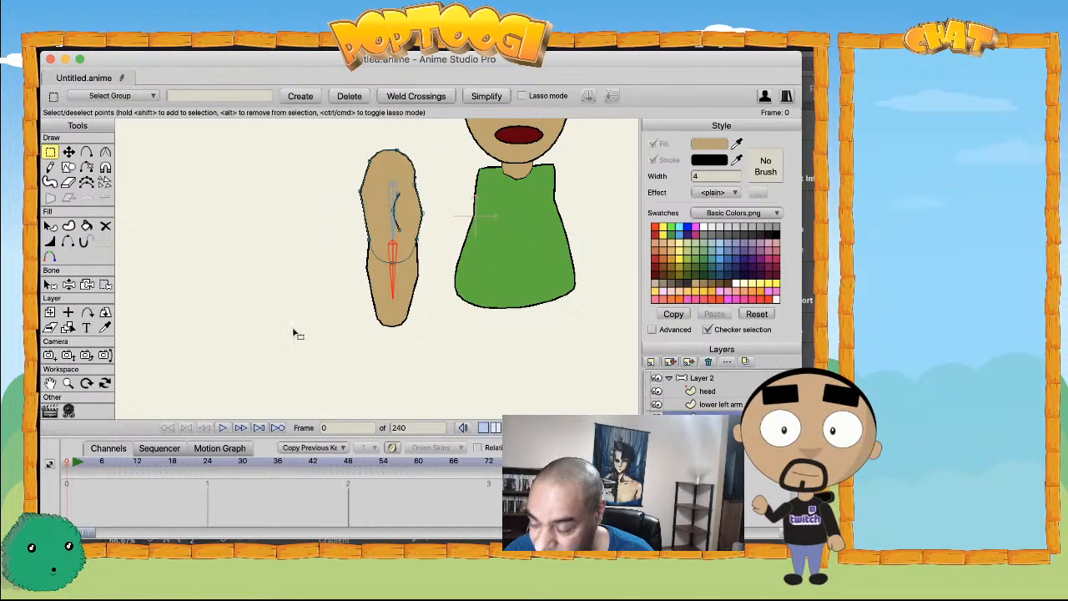
- Bind the upper left arm's points, including the muscle line, to the upper arm bone
{"action": "key", "text": "b"}
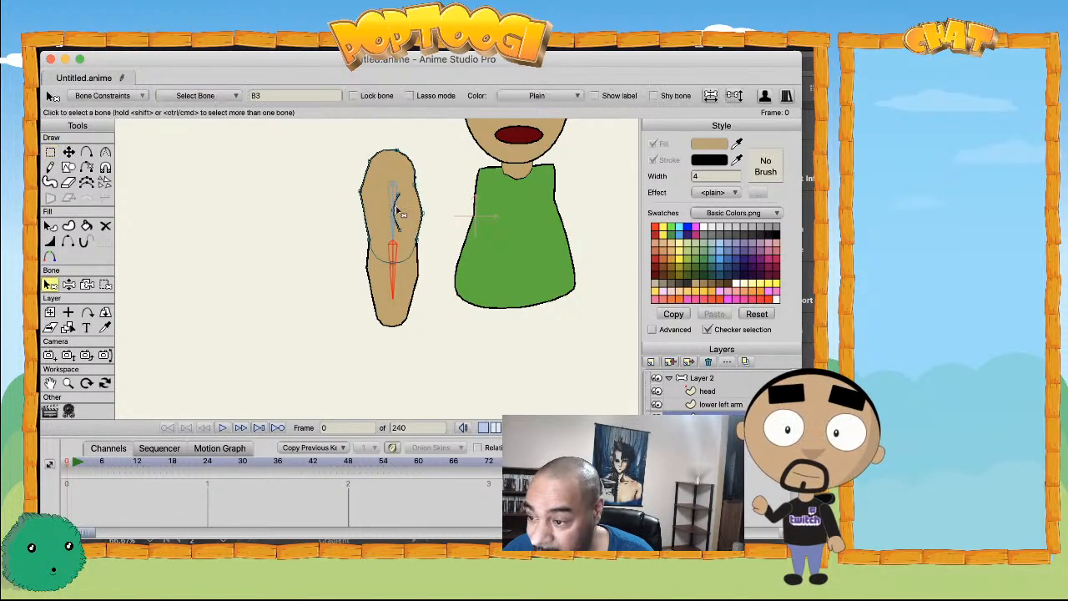
{"action": "left_click", "coordinate": [395, 219]}
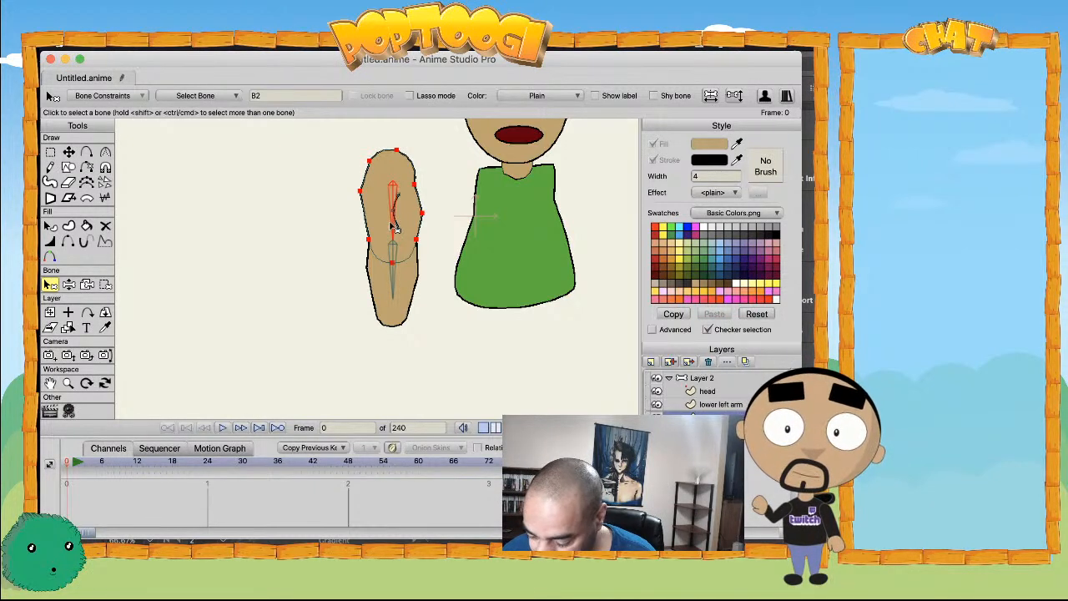
{"action": "key", "text": "g"}
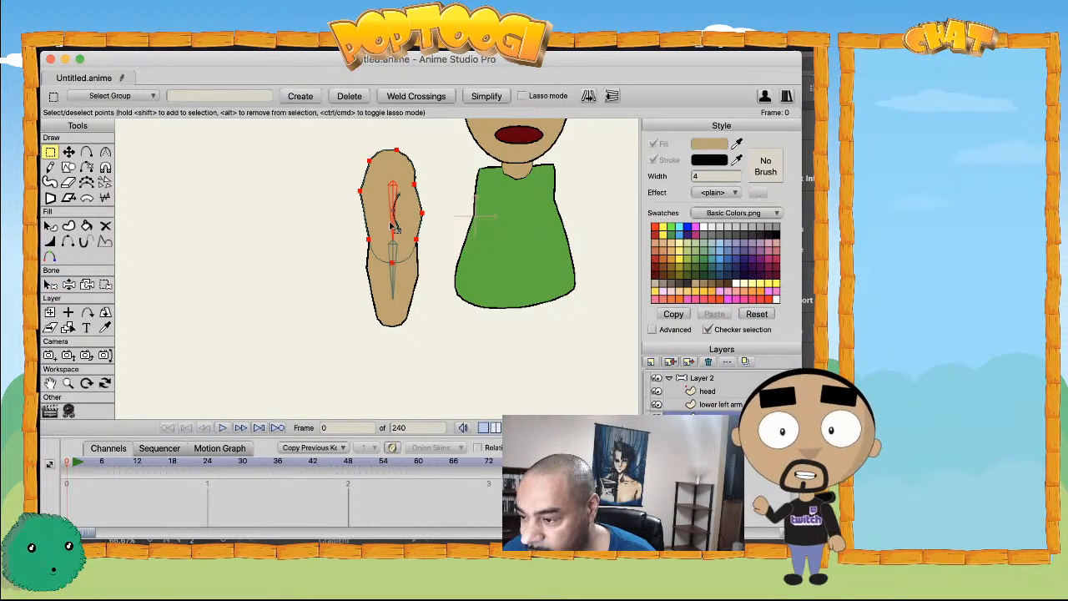
{"action": "left_click", "coordinate": [104, 285]}
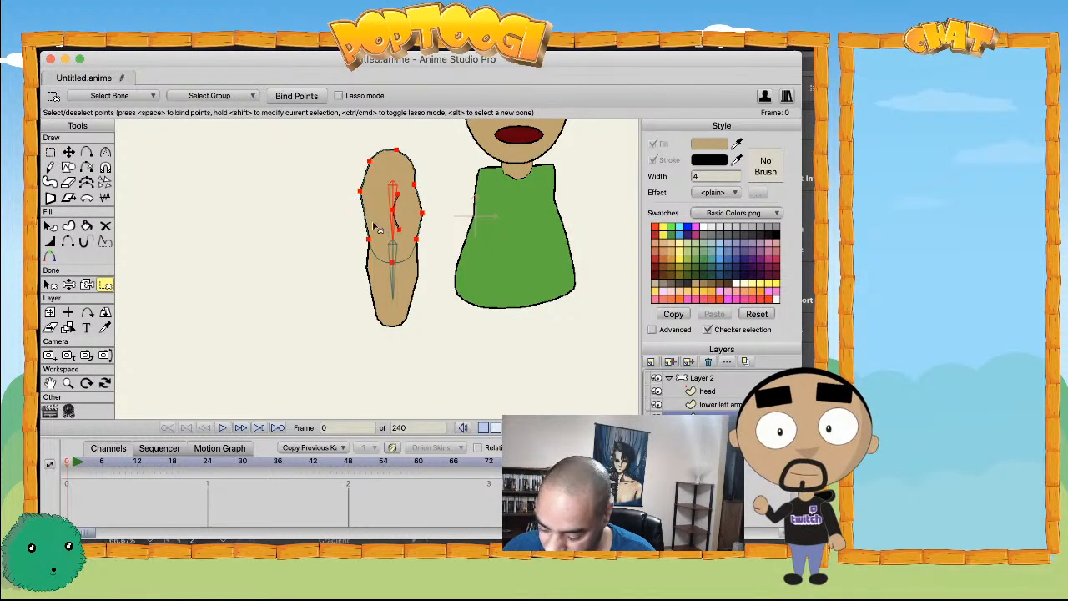
- Test bending and swinging the bound left arm with its bones, and return it to the rest pose
{"action": "key", "text": "z"}
{"action": "left_click_drag", "start_coordinate": [388, 286], "coordinate": [333, 486]}
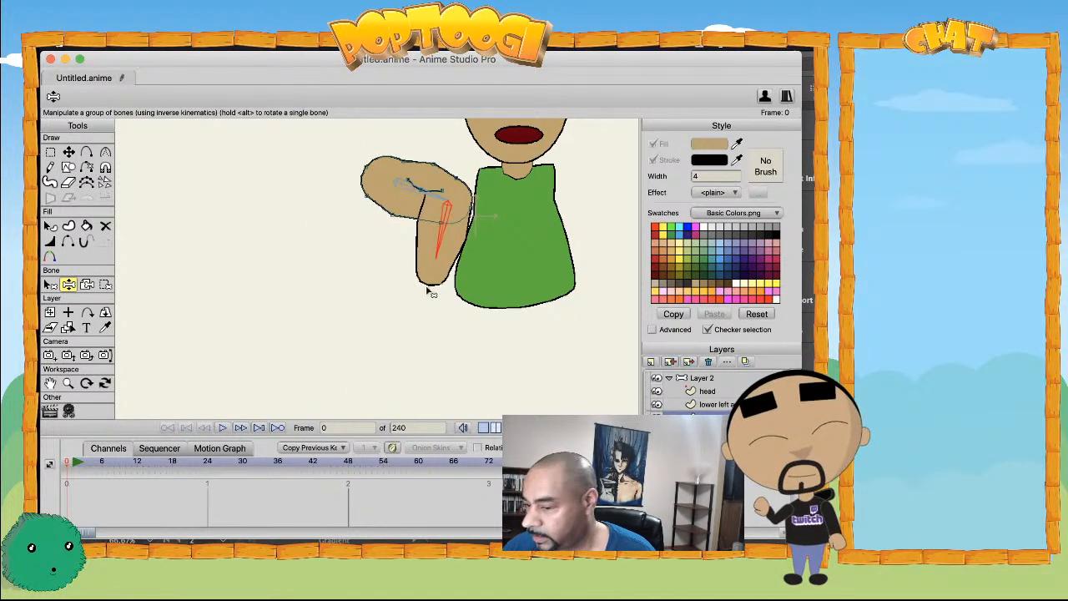
{"action": "left_click_drag", "start_coordinate": [429, 294], "coordinate": [391, 352]}
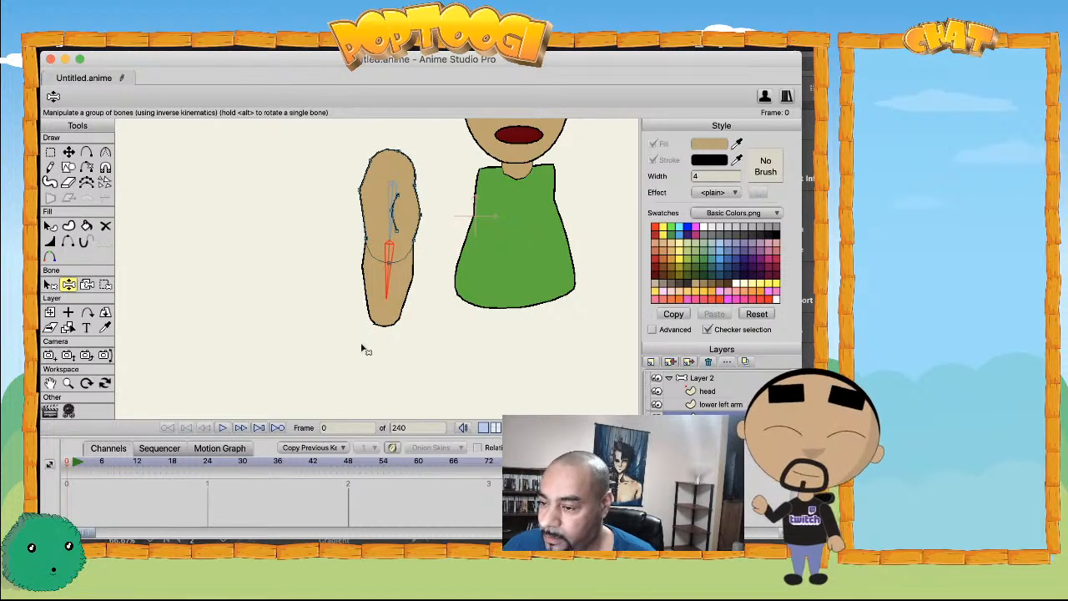
{"action": "key", "text": "super+a"}
{"action": "left_click", "coordinate": [413, 271]}
{"action": "scroll", "coordinate": [370, 346], "scroll_direction": "down", "scroll_amount": 1}
{"action": "scroll", "coordinate": [371, 344], "scroll_direction": "down", "scroll_amount": 2}
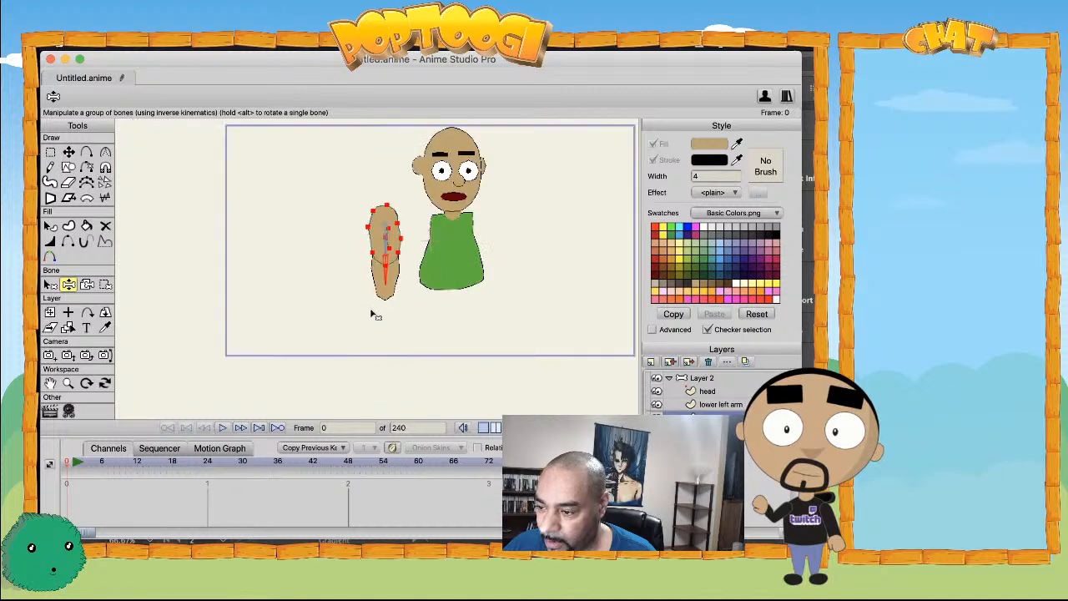
{"action": "scroll", "coordinate": [391, 275], "scroll_direction": "up", "scroll_amount": 1}
{"action": "left_click_drag", "start_coordinate": [414, 275], "coordinate": [382, 292]}
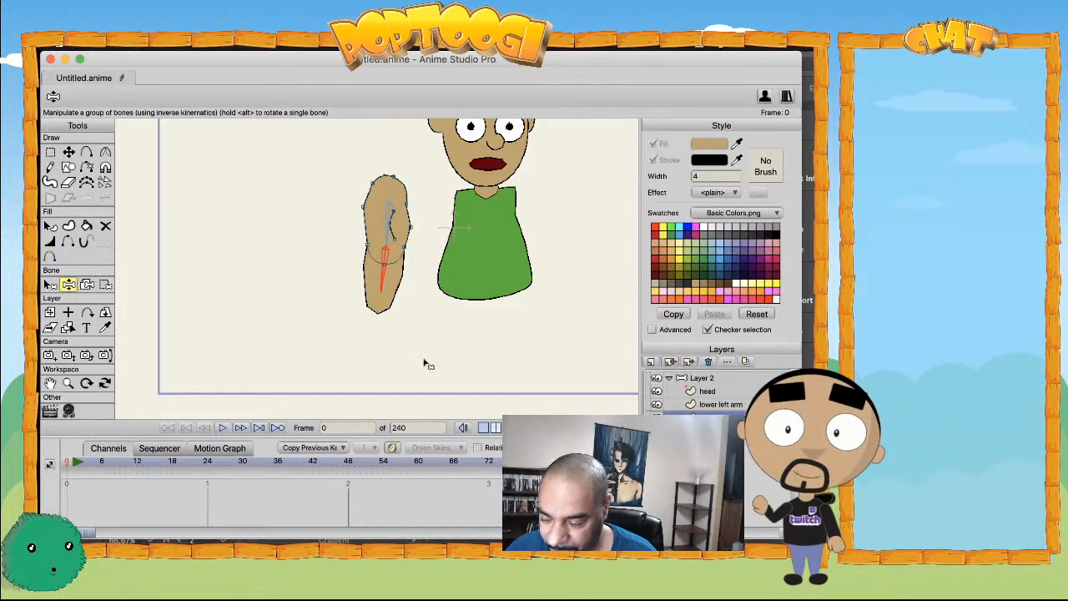
- Delete all points of the upper left arm, including the muscle line
{"action": "key", "text": "g"}
{"action": "left_click_drag", "start_coordinate": [331, 336], "coordinate": [439, 135]}
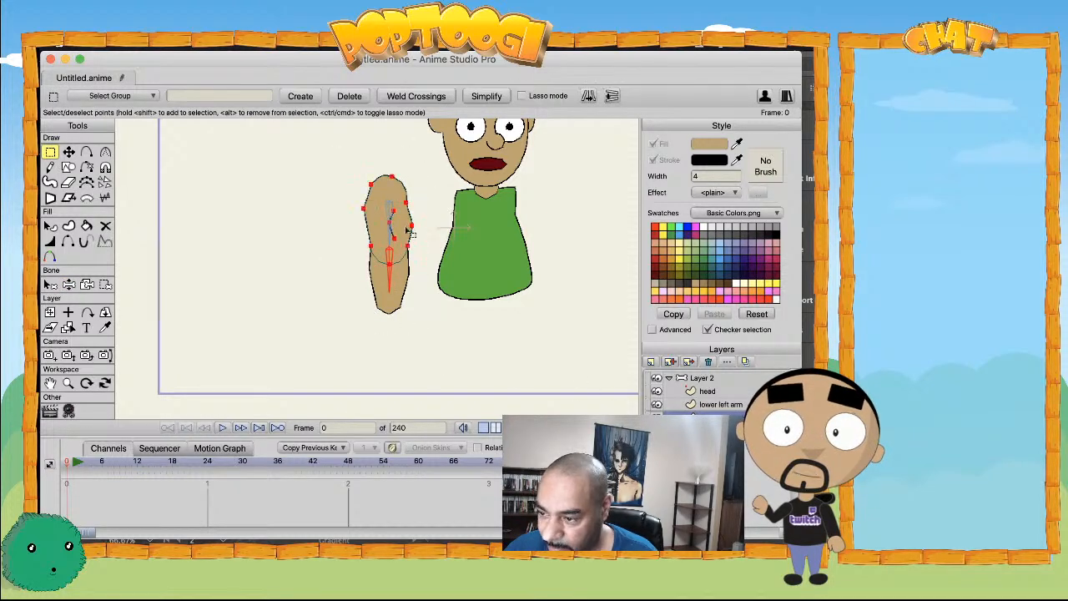
{"action": "key", "text": "Delete"}
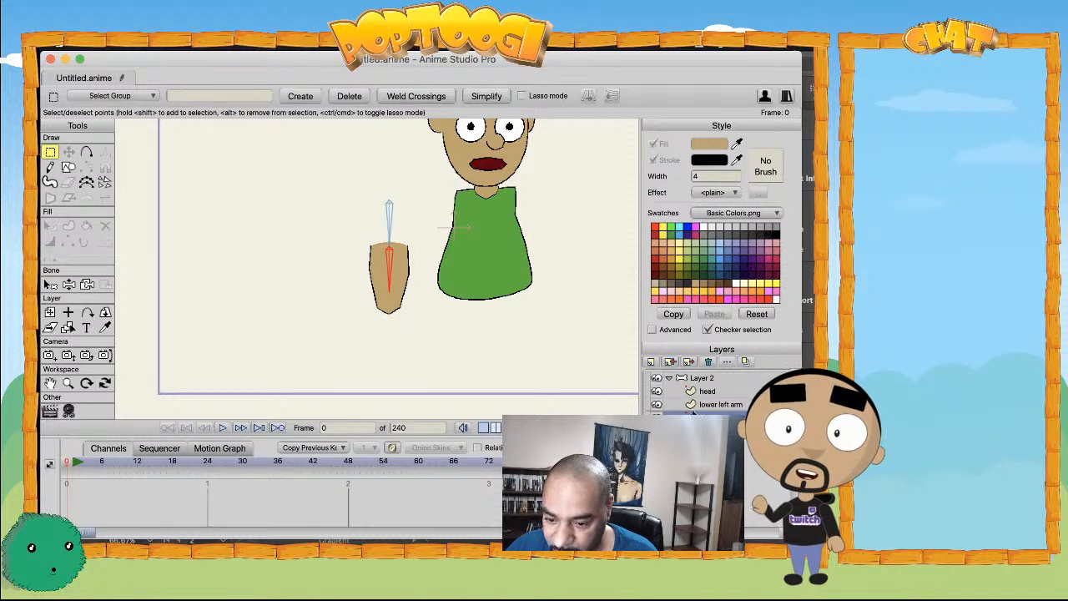
- Delete the upper and lower arm bones from the Layer 2 bone layer
{"action": "left_click", "coordinate": [696, 378]}
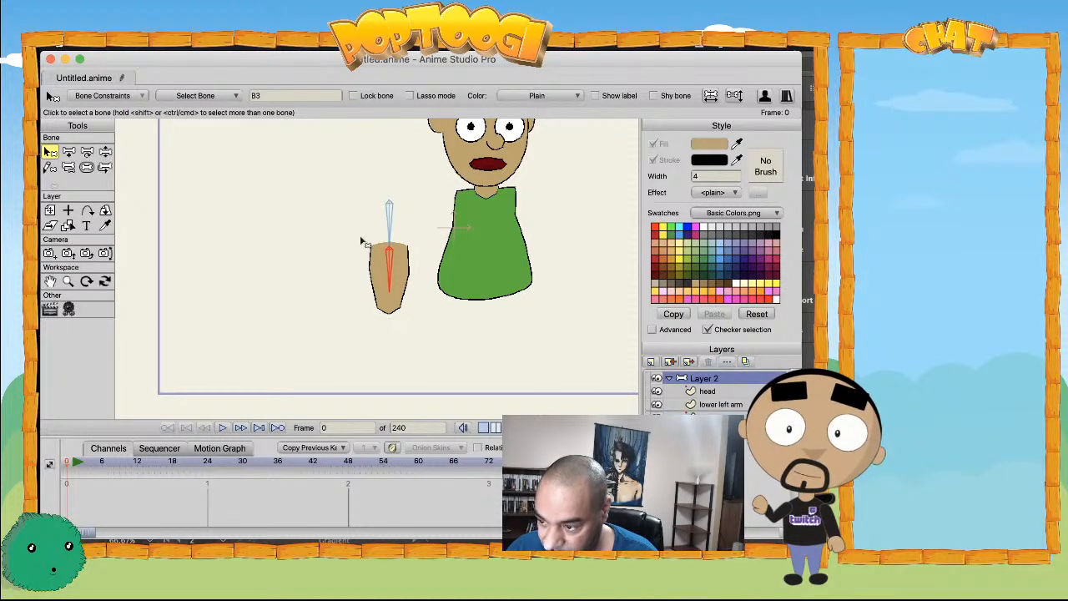
{"action": "left_click", "coordinate": [387, 212]}
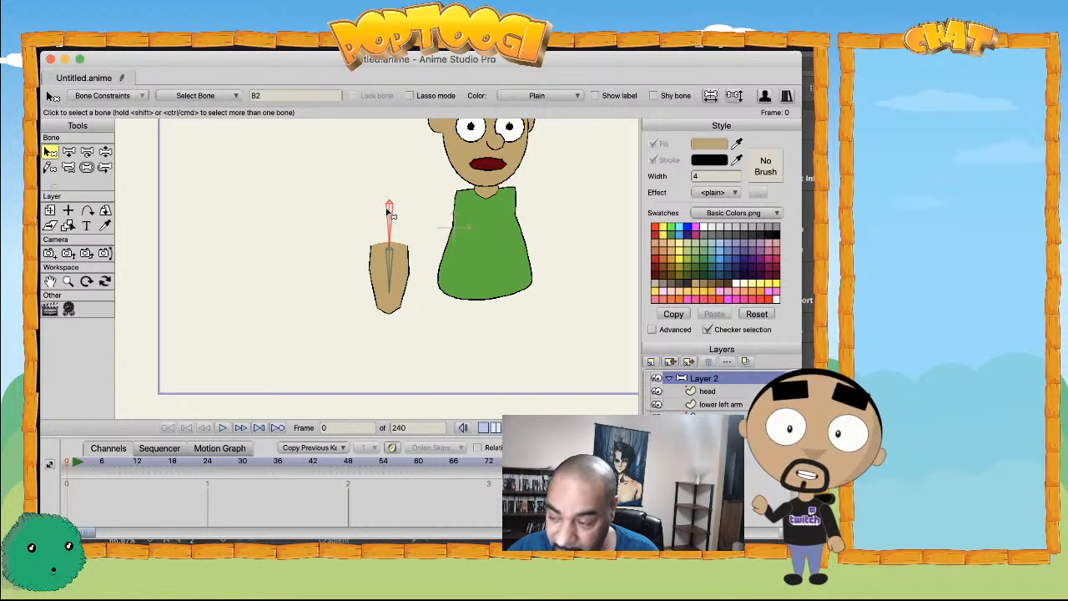
{"action": "key", "text": "Delete"}
{"action": "left_click", "coordinate": [391, 262]}
{"action": "key", "text": "Delete"}
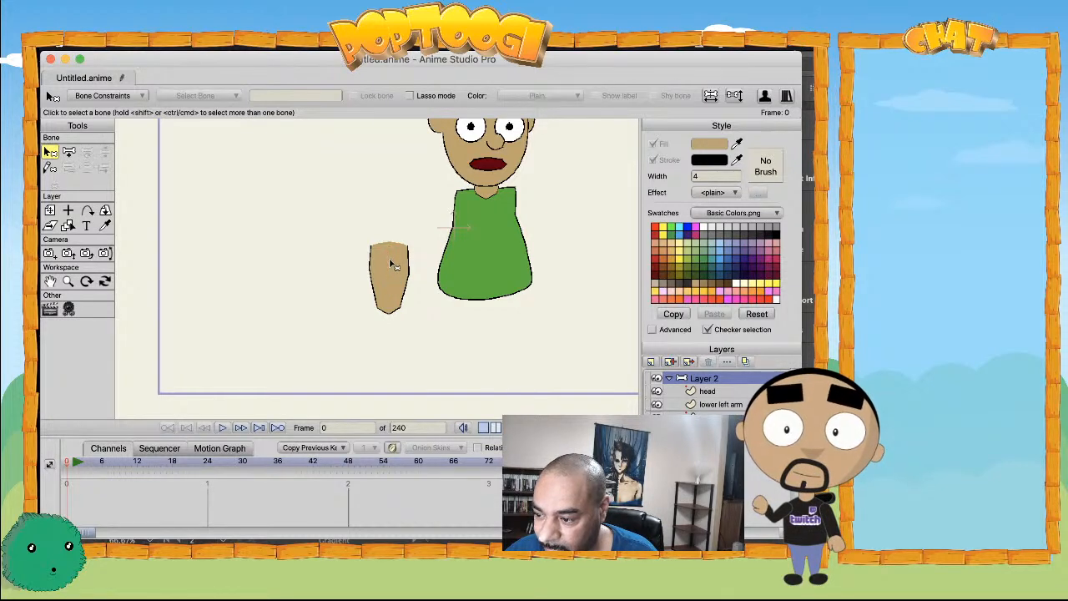
- Delete all artwork on the lower left arm layer and center the head and torso in view
{"action": "left_click", "coordinate": [710, 417]}
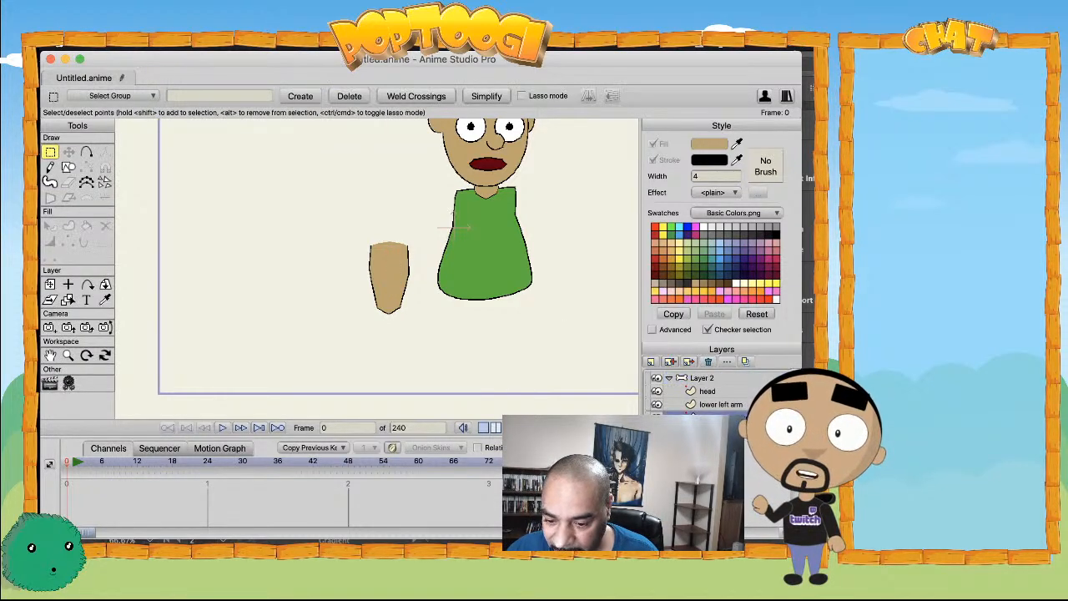
{"action": "left_click", "coordinate": [704, 405]}
{"action": "key", "text": "super+a"}
{"action": "key", "text": "Delete"}
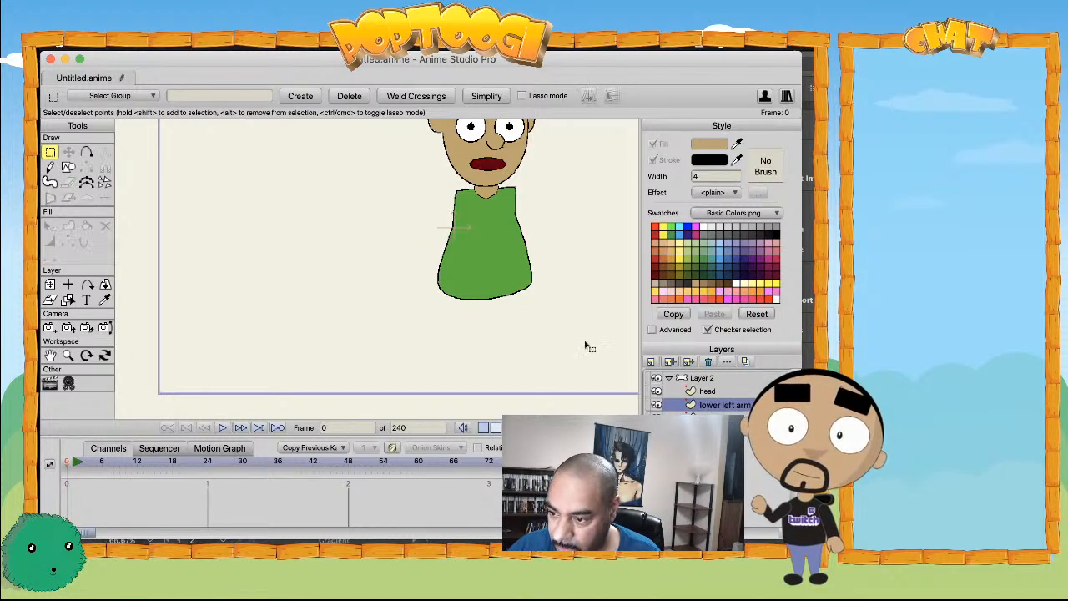
{"action": "scroll", "coordinate": [389, 205], "scroll_direction": "up", "scroll_amount": 2}
{"action": "left_click_drag", "start_coordinate": [390, 205], "coordinate": [297, 297]}
{"action": "scroll", "coordinate": [329, 283], "scroll_direction": "down", "scroll_amount": 1}
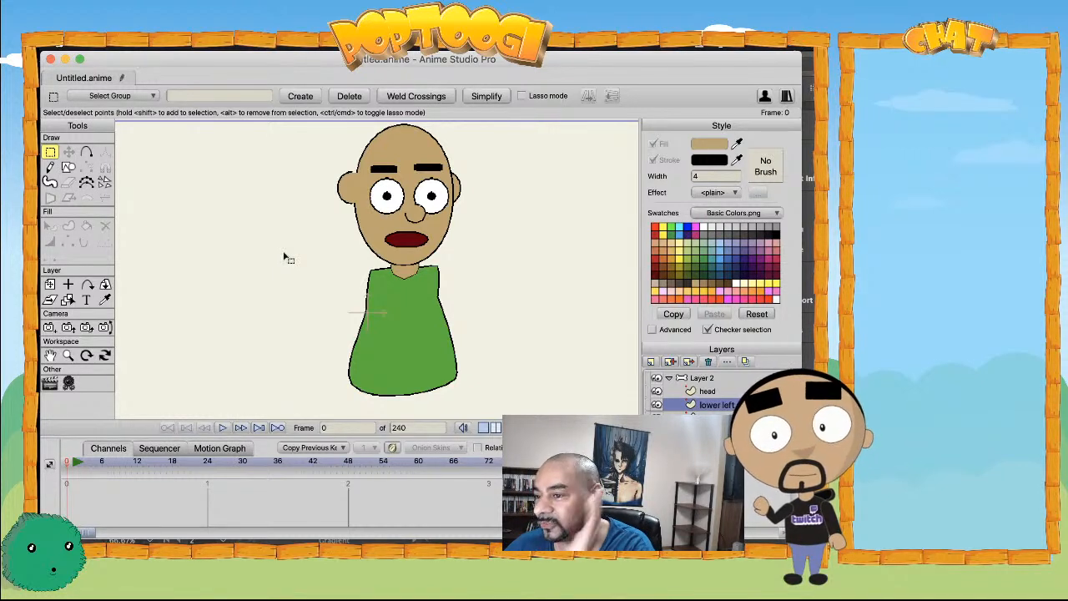
- Draw a small upright rectangle at the character's right shoulder, filled with the green sampled from the shirt
{"action": "left_click_drag", "start_coordinate": [293, 303], "coordinate": [329, 260]}
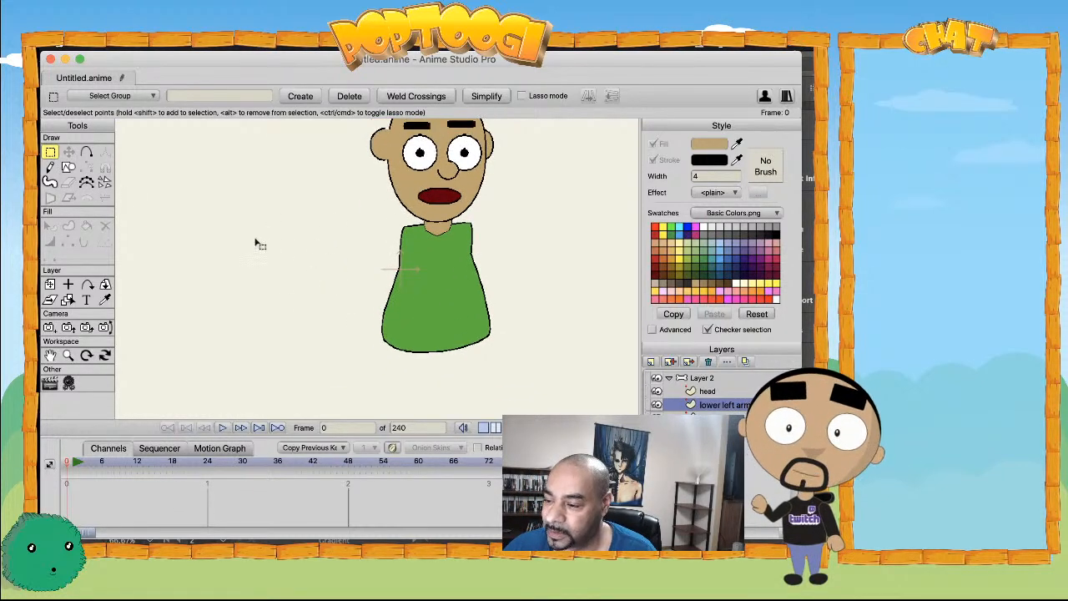
{"action": "key", "text": "e"}
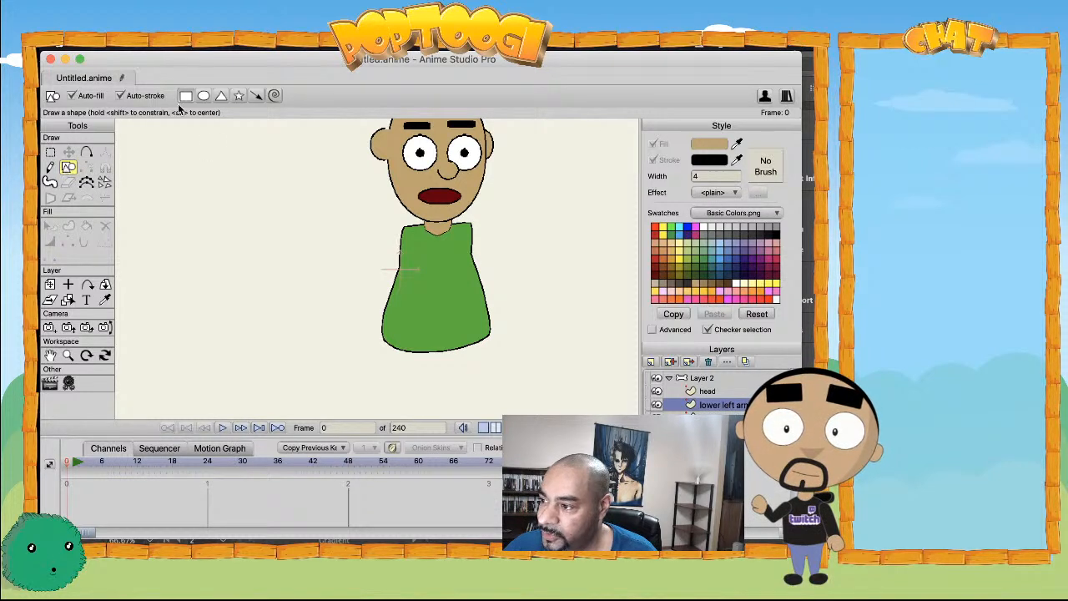
{"action": "left_click_drag", "start_coordinate": [737, 143], "coordinate": [450, 256]}
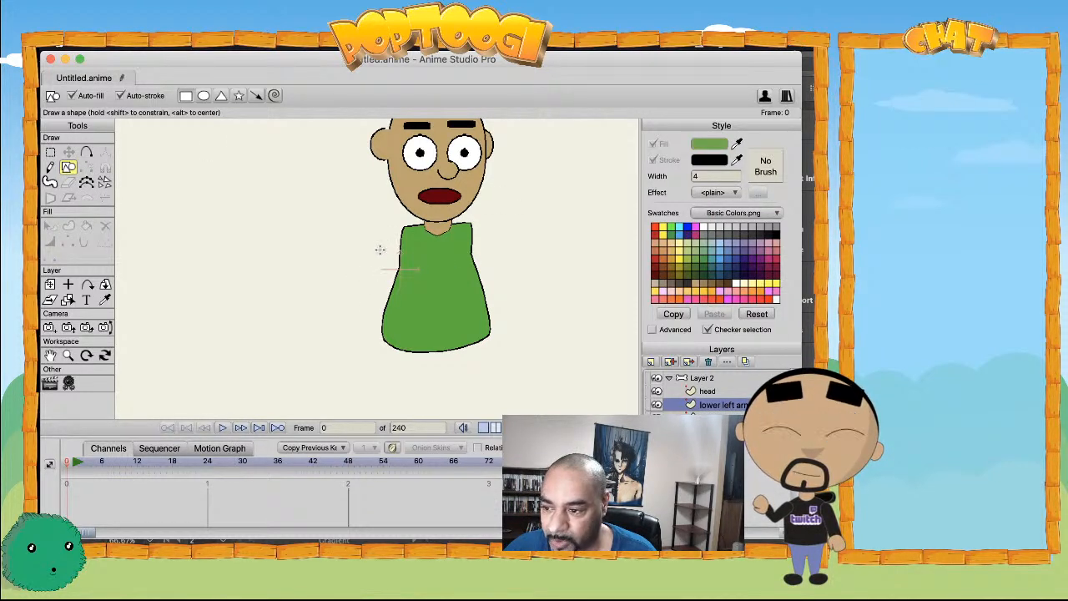
{"action": "mouse_move", "coordinate": [380, 244]}
{"action": "left_mouse_down"}
{"action": "mouse_move", "coordinate": [417, 294]}
{"action": "mouse_move", "coordinate": [404, 287]}
{"action": "left_mouse_up"}
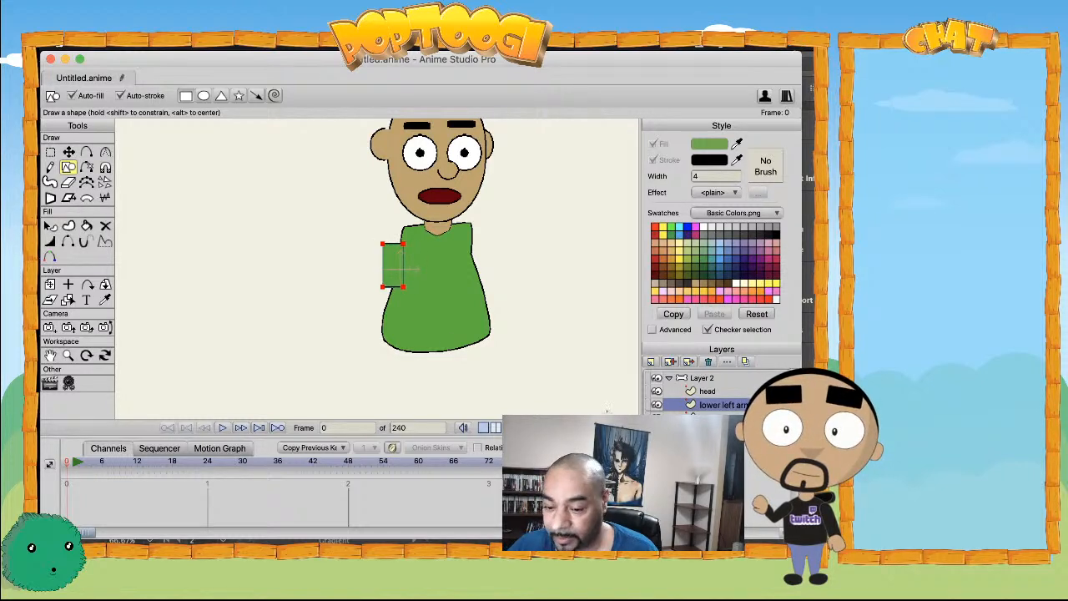
- Place the lower left arm layer above the head layer in Layer 2 and rename it "upper right arm"
{"action": "left_click_drag", "start_coordinate": [722, 406], "coordinate": [719, 386]}
{"action": "left_click", "coordinate": [716, 417]}
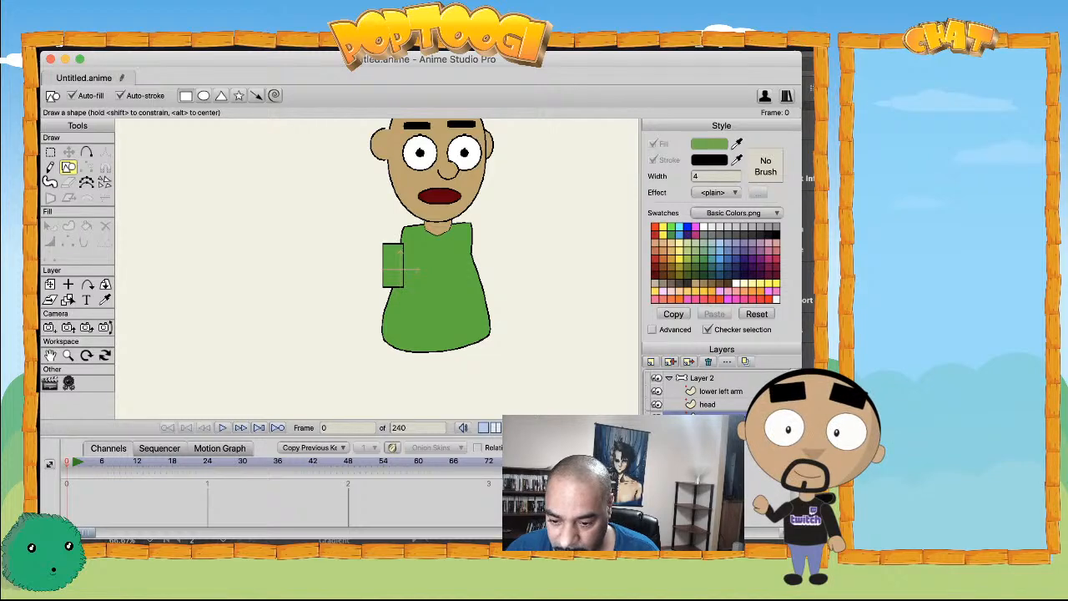
{"action": "double_click", "coordinate": [709, 391]}
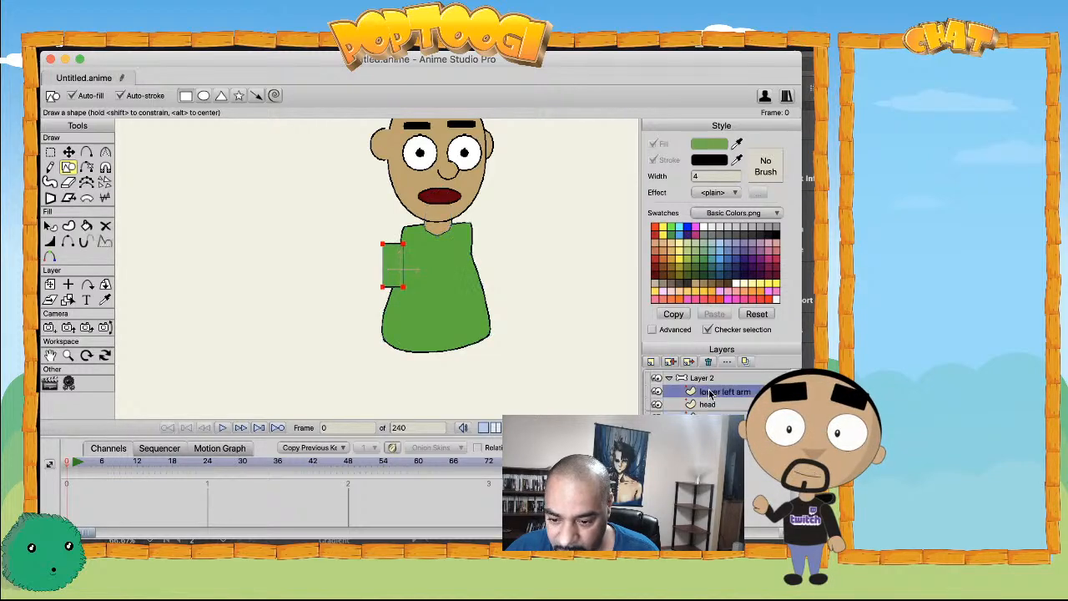
{"action": "type", "text": "upper "}
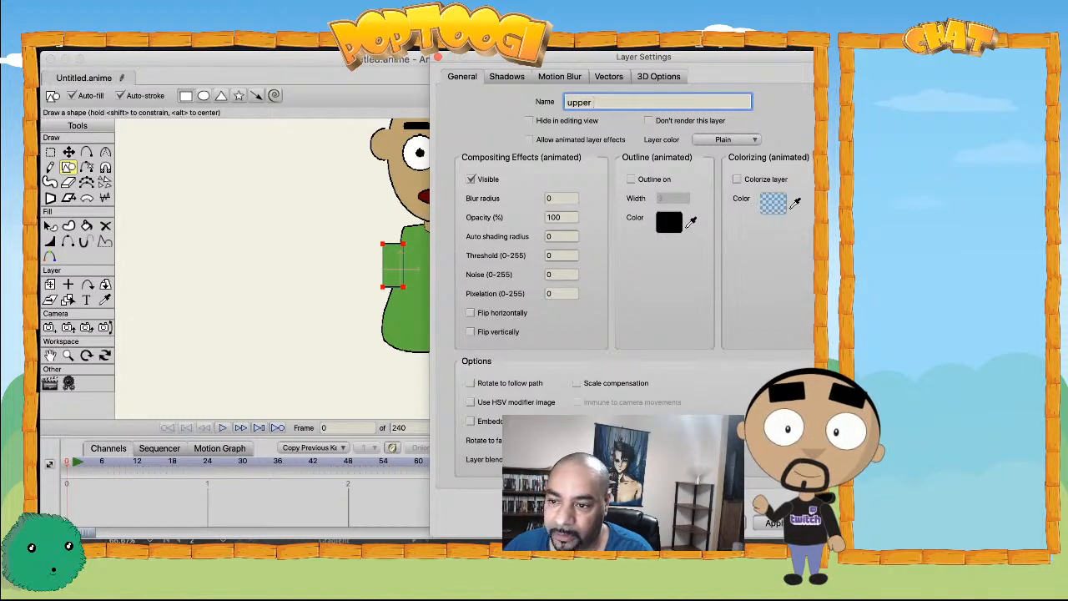
{"action": "type", "text": "right arm"}
{"action": "key", "text": "Return"}
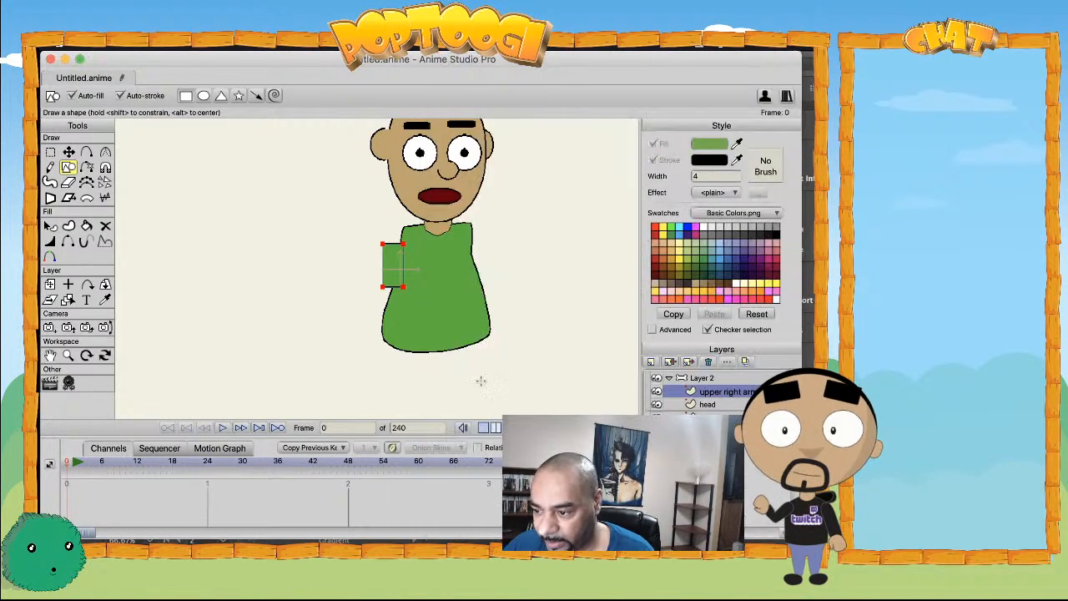
- Reshape the green rectangle into a slanted sleeve, adding a raised point at the shoulder and widening the hem
{"action": "key", "text": "t"}
{"action": "scroll", "coordinate": [388, 281], "scroll_direction": "up", "scroll_amount": 2}
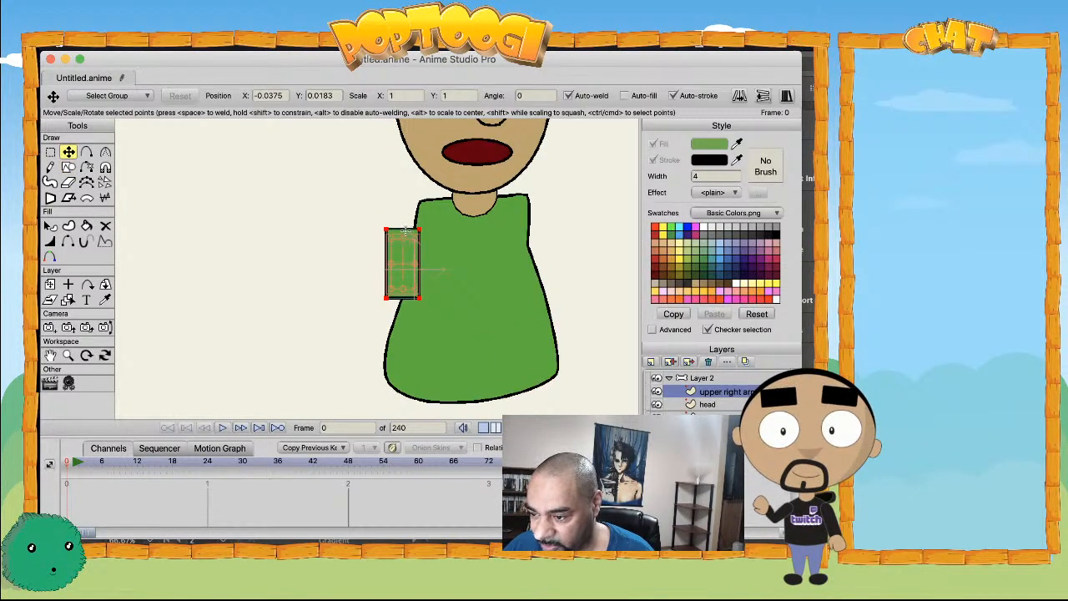
{"action": "key", "text": "a"}
{"action": "key", "text": "t"}
{"action": "mouse_move", "coordinate": [401, 270]}
{"action": "left_mouse_down"}
{"action": "mouse_move", "coordinate": [379, 248]}
{"action": "mouse_move", "coordinate": [398, 260]}
{"action": "left_mouse_up"}
{"action": "key", "text": "a"}
{"action": "left_click_drag", "start_coordinate": [401, 218], "coordinate": [423, 218]}
{"action": "key", "text": "t"}
{"action": "left_click_drag", "start_coordinate": [416, 288], "coordinate": [372, 282]}
{"action": "left_click_drag", "start_coordinate": [411, 207], "coordinate": [423, 207]}
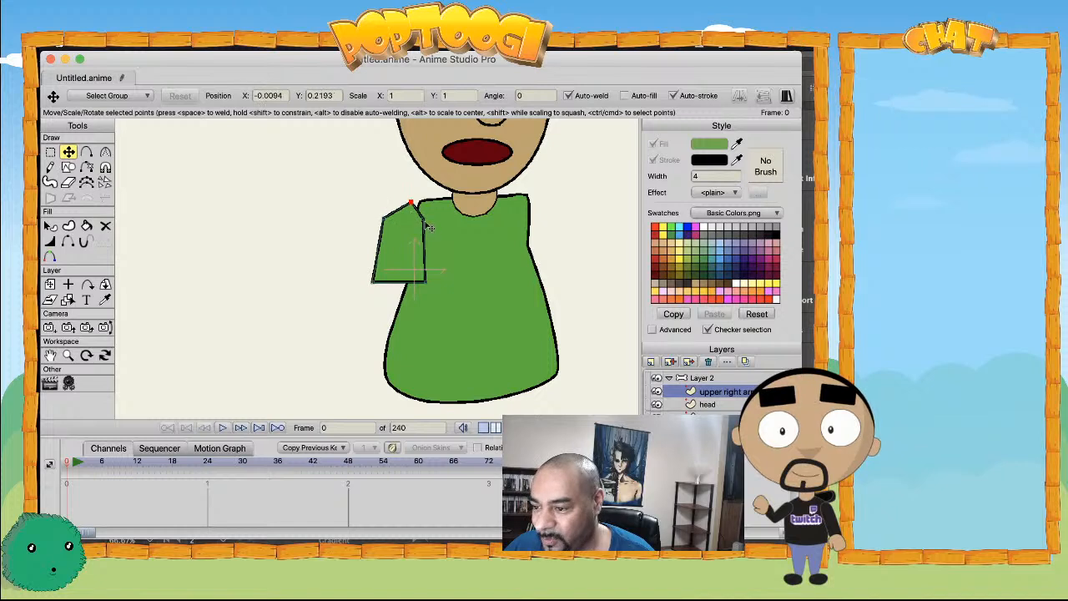
{"action": "left_click_drag", "start_coordinate": [427, 280], "coordinate": [418, 292]}
- Round the sleeve's shoulder peak and fine-tune the outer shoulder and inner hem points
{"action": "left_click", "coordinate": [413, 204]}
{"action": "key", "text": "c"}
{"action": "left_click_drag", "start_coordinate": [415, 207], "coordinate": [627, 234]}
{"action": "key", "text": "t"}
{"action": "left_click_drag", "start_coordinate": [385, 221], "coordinate": [389, 227]}
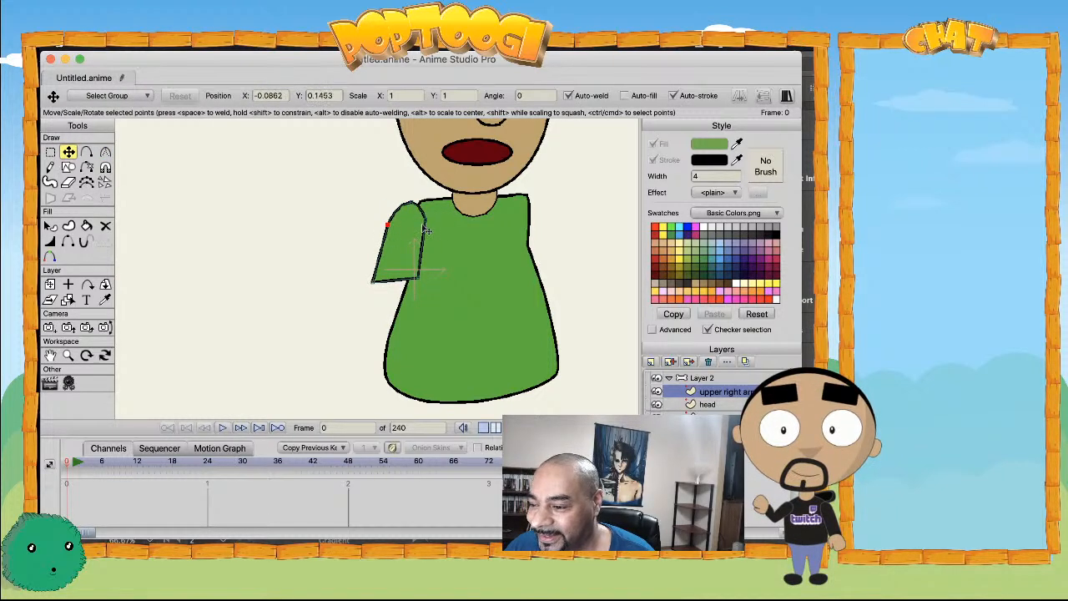
{"action": "left_click_drag", "start_coordinate": [420, 278], "coordinate": [421, 289]}
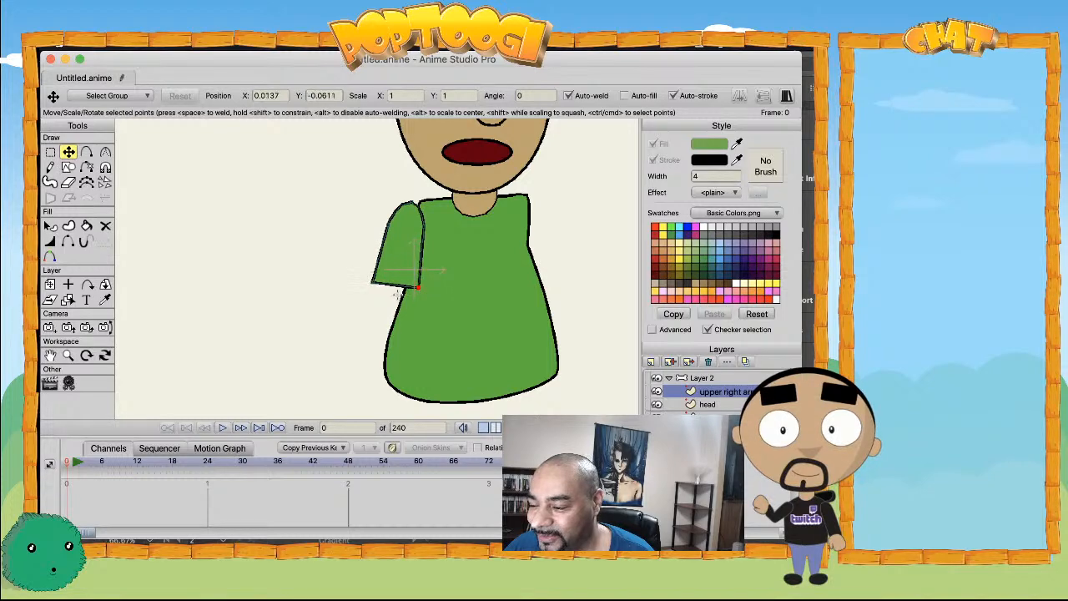
- Add a point to the sleeve hem, smooth the sleeve's outline, and nudge the whole sleeve into place at the shoulder
{"action": "key", "text": "a"}
{"action": "key", "text": "t"}
{"action": "left_click", "coordinate": [411, 203]}
{"action": "key", "text": "c"}
{"action": "key", "text": "t"}
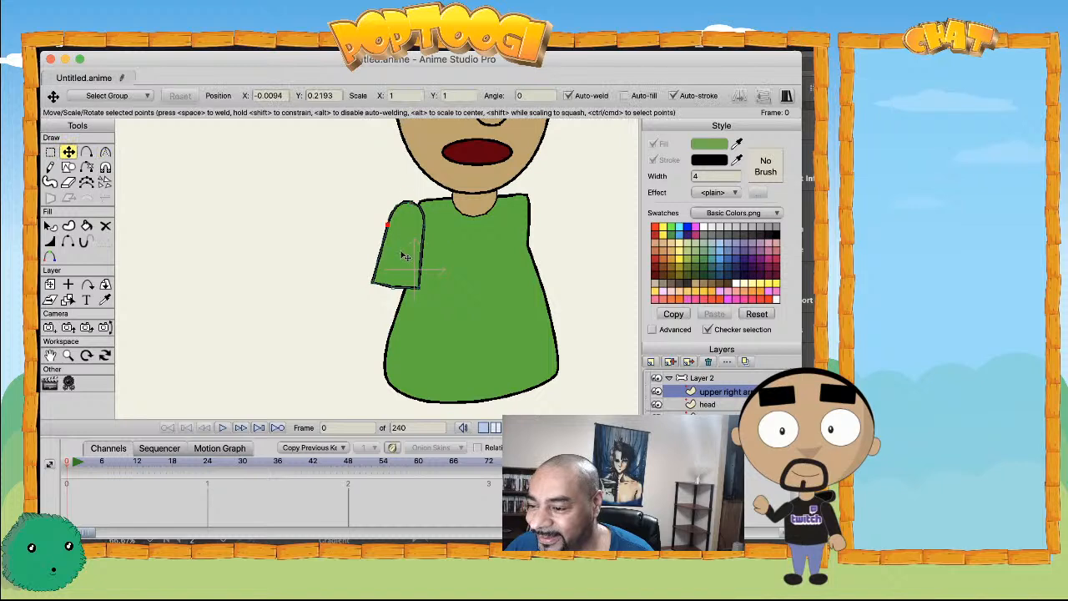
{"action": "key", "text": "ctrl+a"}
{"action": "left_click_drag", "start_coordinate": [387, 265], "coordinate": [383, 269]}
{"action": "scroll", "coordinate": [366, 325], "scroll_direction": "up", "scroll_amount": 3}
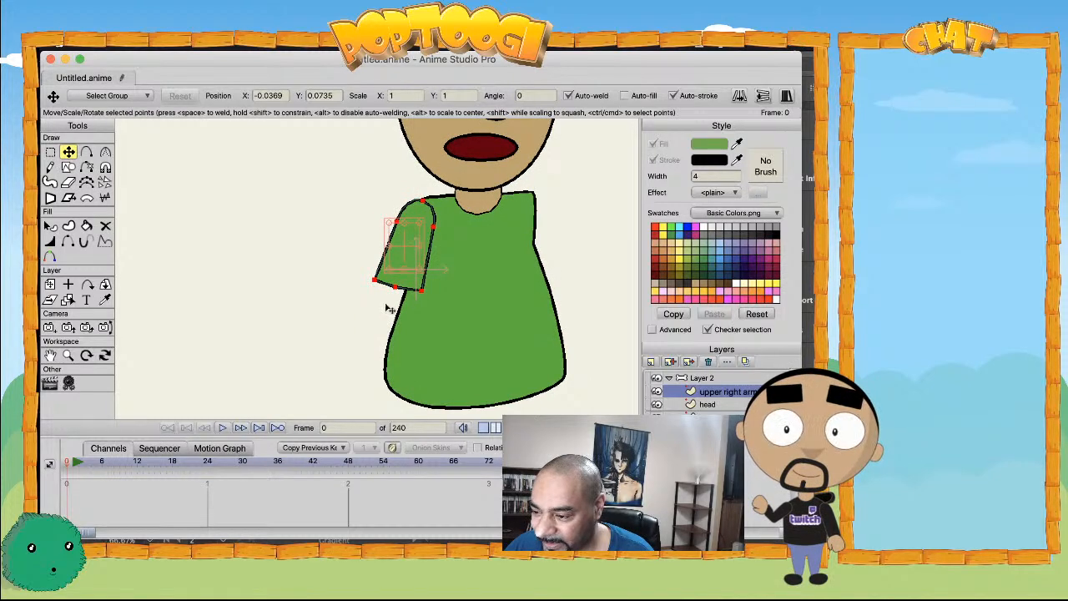
- Draw an upright rectangle under the sleeve, fill it with the face's skin color, and lower it behind the sleeve
{"action": "key", "text": "s"}
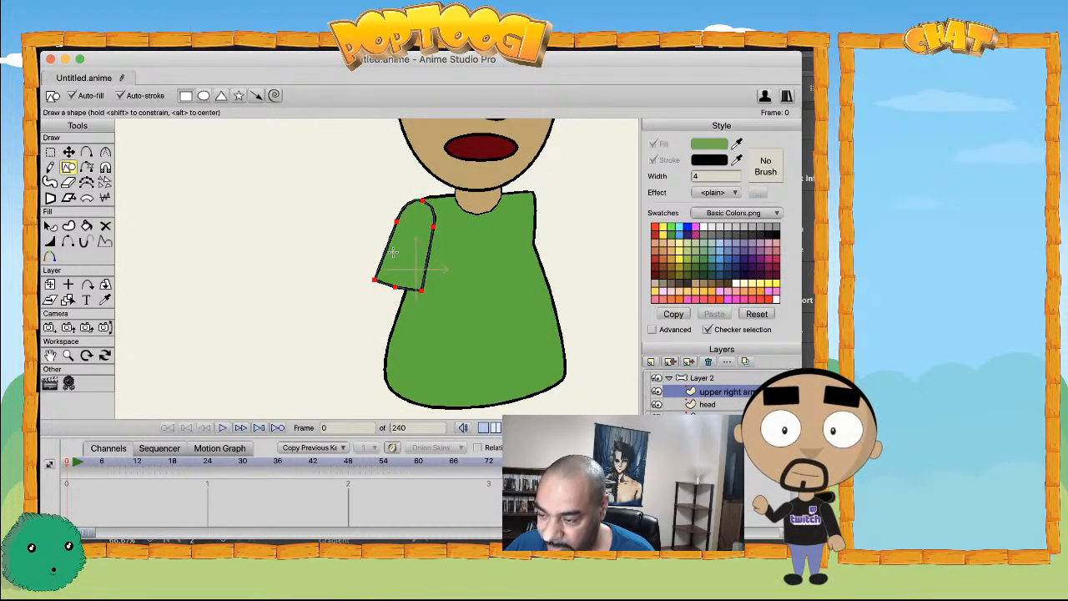
{"action": "left_click_drag", "start_coordinate": [392, 252], "coordinate": [416, 322]}
{"action": "key", "text": "q"}
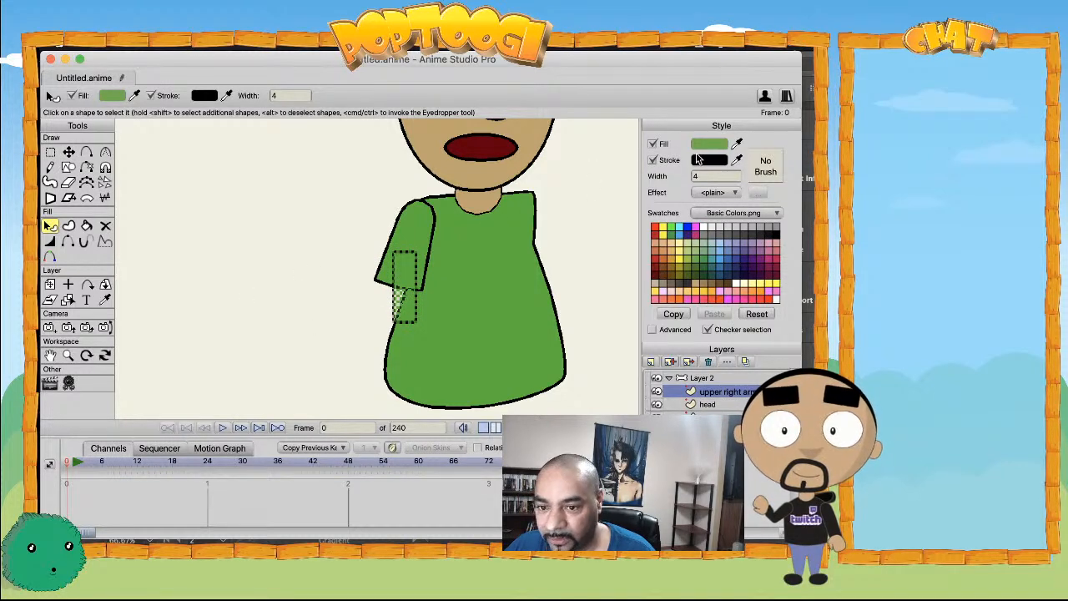
{"action": "left_click", "coordinate": [737, 145]}
{"action": "left_click", "coordinate": [505, 175]}
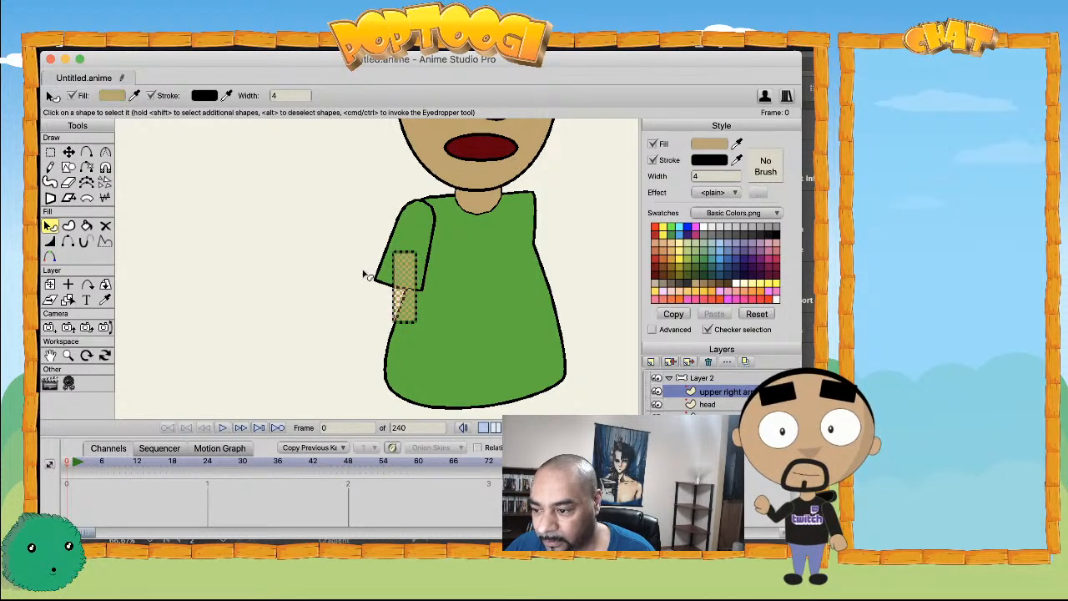
{"action": "key", "text": "Down"}
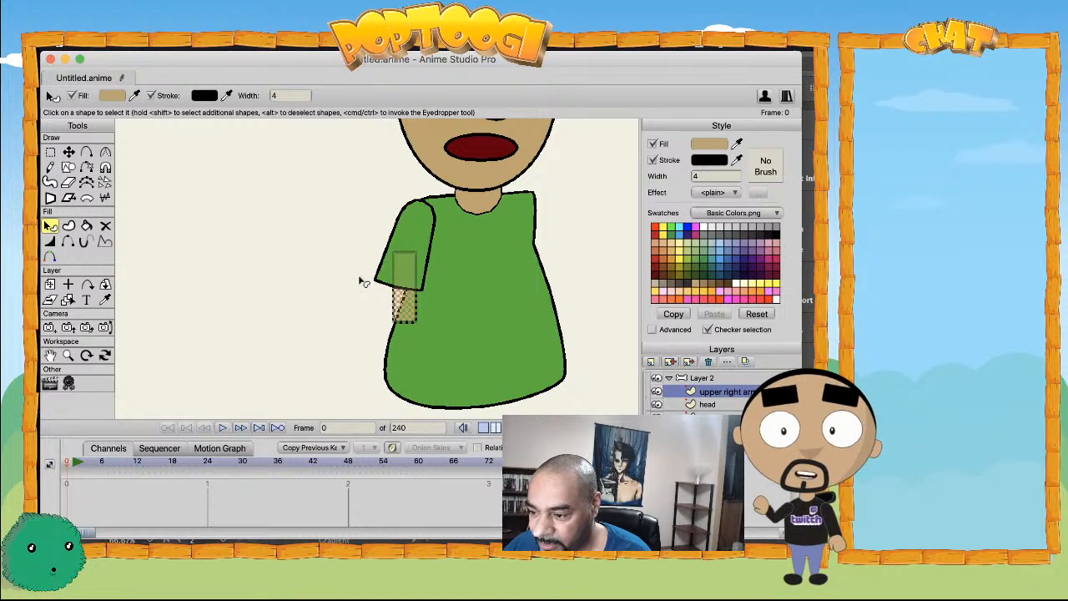
- Center the skin-colored rectangle in the sleeve opening and slant its corners to follow the sleeve's angle
{"action": "key", "text": "t"}
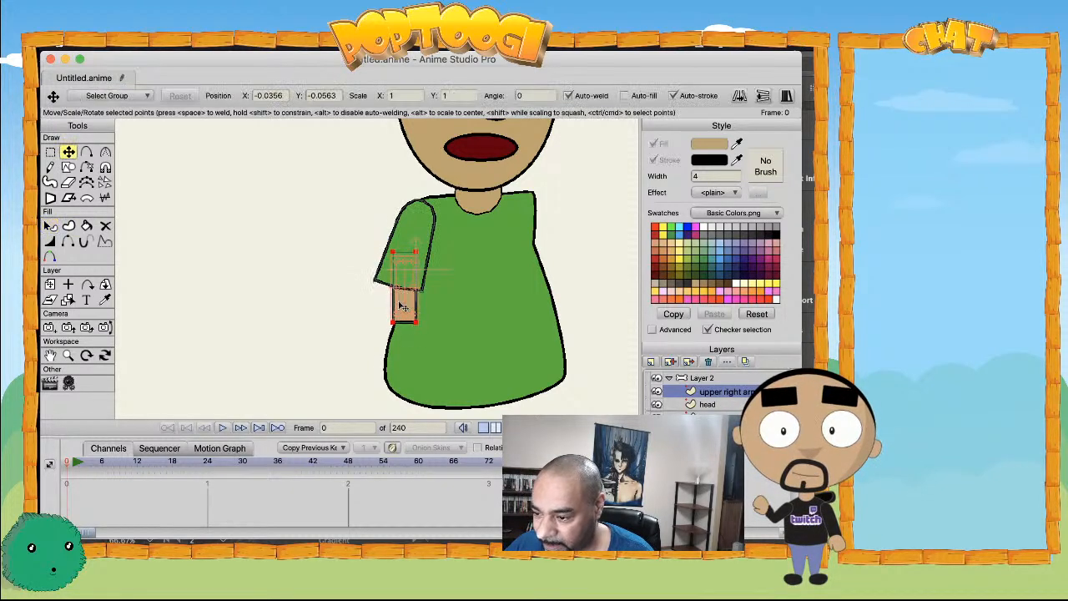
{"action": "left_click_drag", "start_coordinate": [395, 329], "coordinate": [386, 328]}
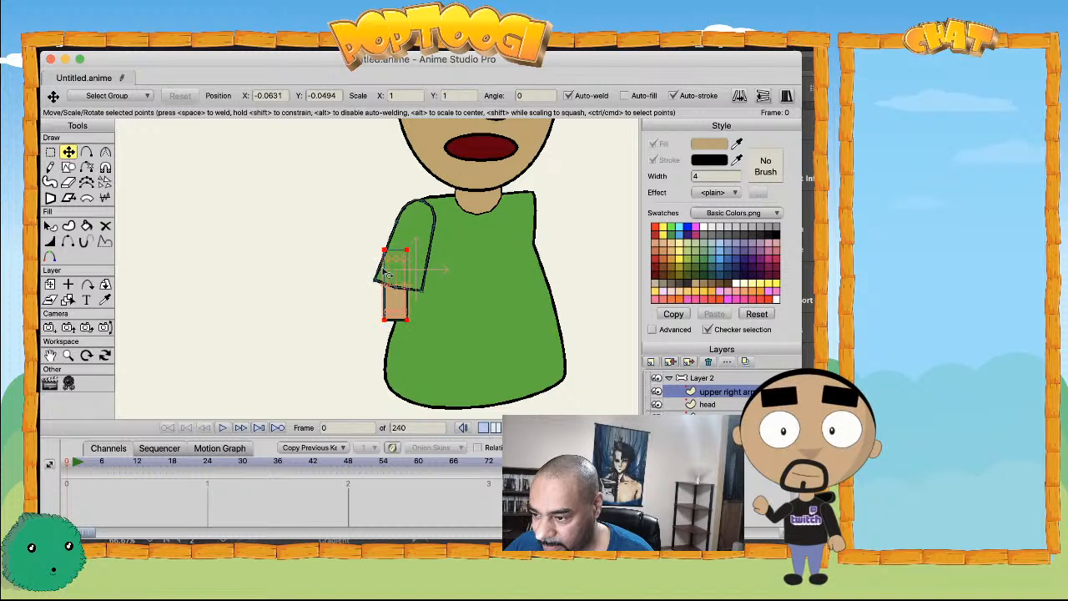
{"action": "left_click_drag", "start_coordinate": [390, 252], "coordinate": [420, 242]}
{"action": "left_click", "coordinate": [419, 242]}
{"action": "left_click_drag", "start_coordinate": [385, 320], "coordinate": [371, 315]}
{"action": "left_click", "coordinate": [421, 241]}
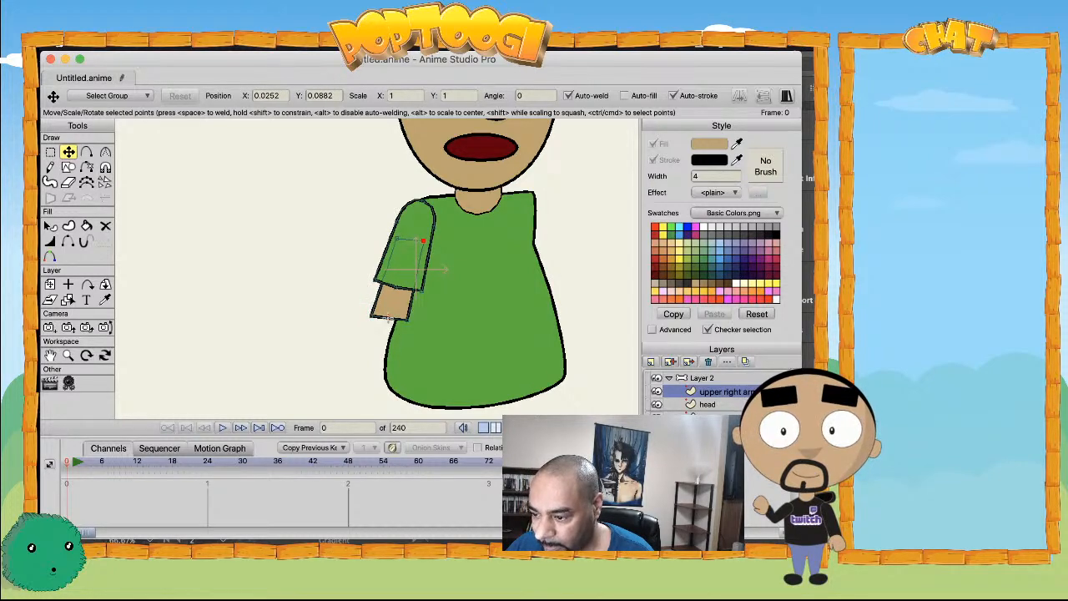
- Add a point to the upper arm's bottom edge, pull it outward, and curve it into a rounded elbow
{"action": "left_click", "coordinate": [401, 322]}
{"action": "key", "text": "a"}
{"action": "left_click_drag", "start_coordinate": [380, 319], "coordinate": [382, 331]}
{"action": "key", "text": "c"}
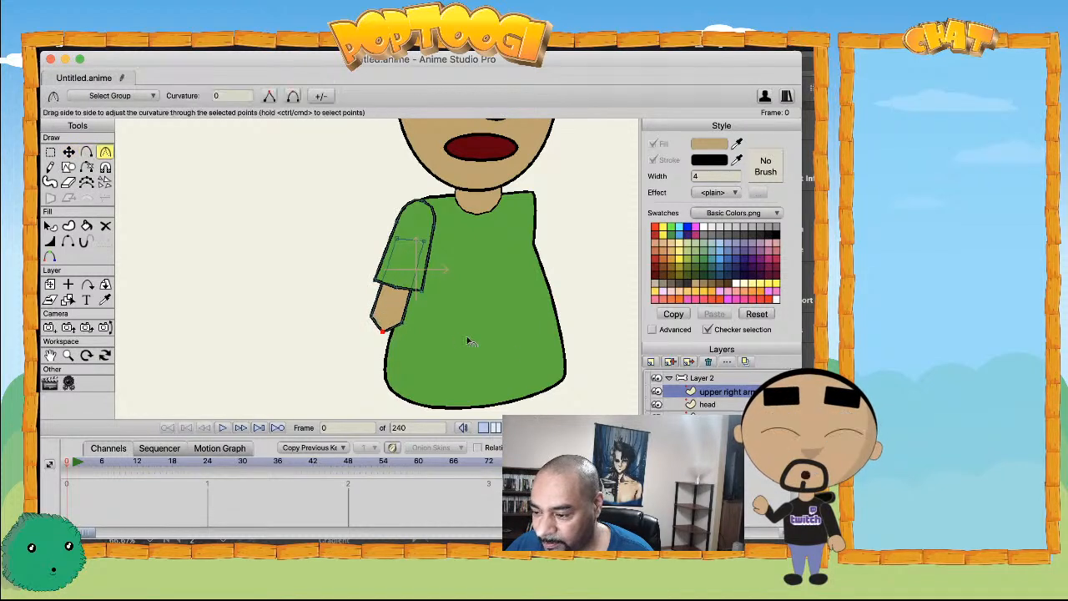
{"action": "scroll", "coordinate": [469, 354], "scroll_direction": "down", "scroll_amount": 2}
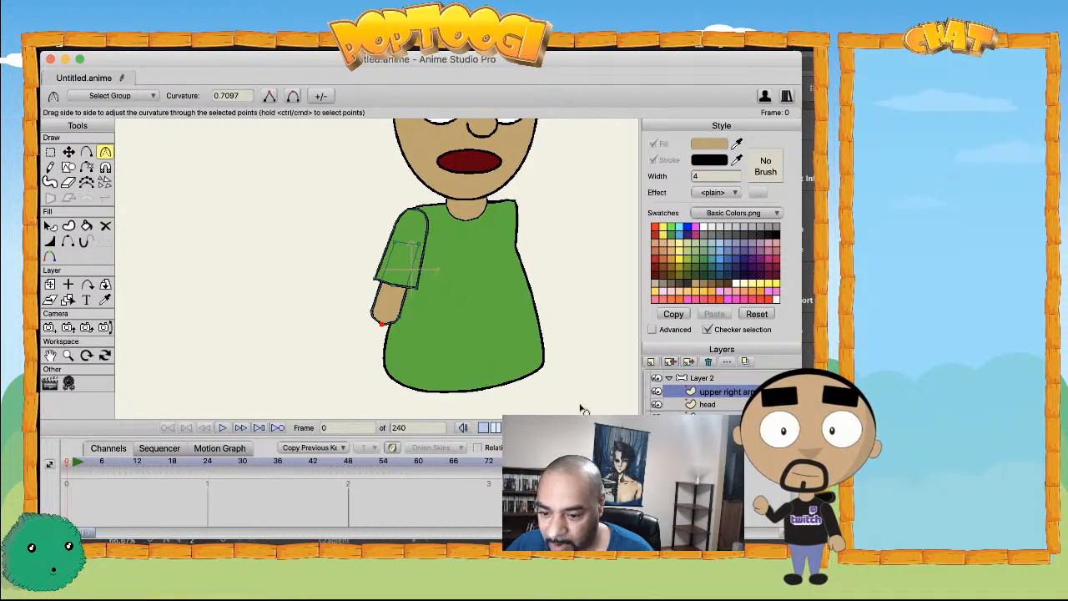
- Add a vector layer named "lower right arm" and draw a slanted skin-colored forearm rectangle extending down from the elbow
{"action": "left_click", "coordinate": [651, 363]}
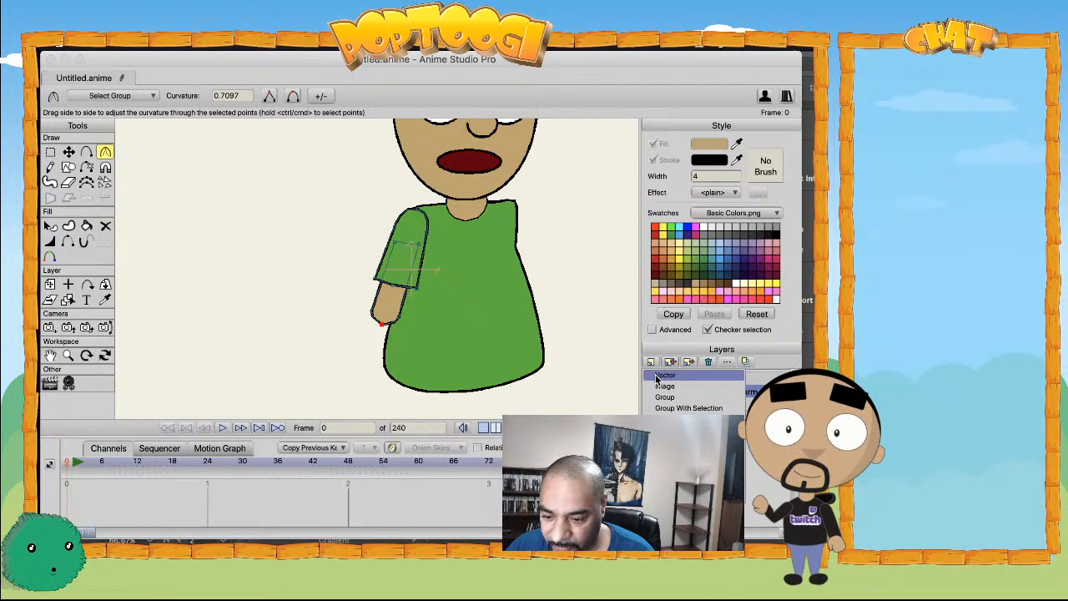
{"action": "left_click", "coordinate": [660, 376]}
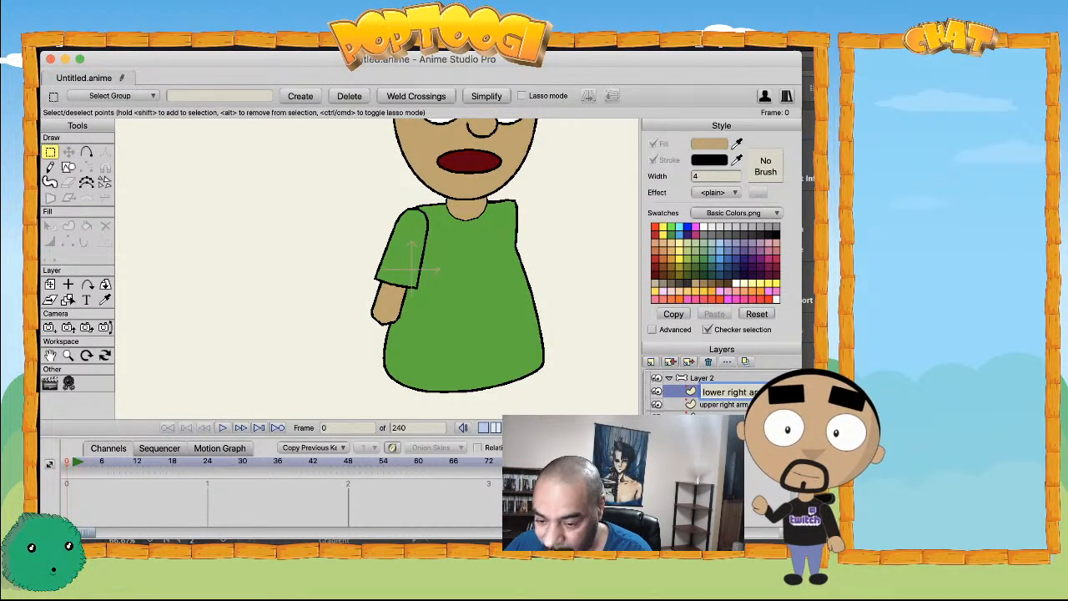
{"action": "key", "text": "r"}
{"action": "mouse_move", "coordinate": [370, 311]}
{"action": "left_mouse_down"}
{"action": "mouse_move", "coordinate": [397, 336]}
{"action": "mouse_move", "coordinate": [397, 391]}
{"action": "mouse_move", "coordinate": [409, 404]}
{"action": "mouse_move", "coordinate": [354, 392]}
{"action": "mouse_move", "coordinate": [377, 393]}
{"action": "mouse_move", "coordinate": [395, 318]}
{"action": "mouse_move", "coordinate": [394, 327]}
{"action": "mouse_move", "coordinate": [371, 314]}
{"action": "left_mouse_up"}
{"action": "key", "text": "t"}
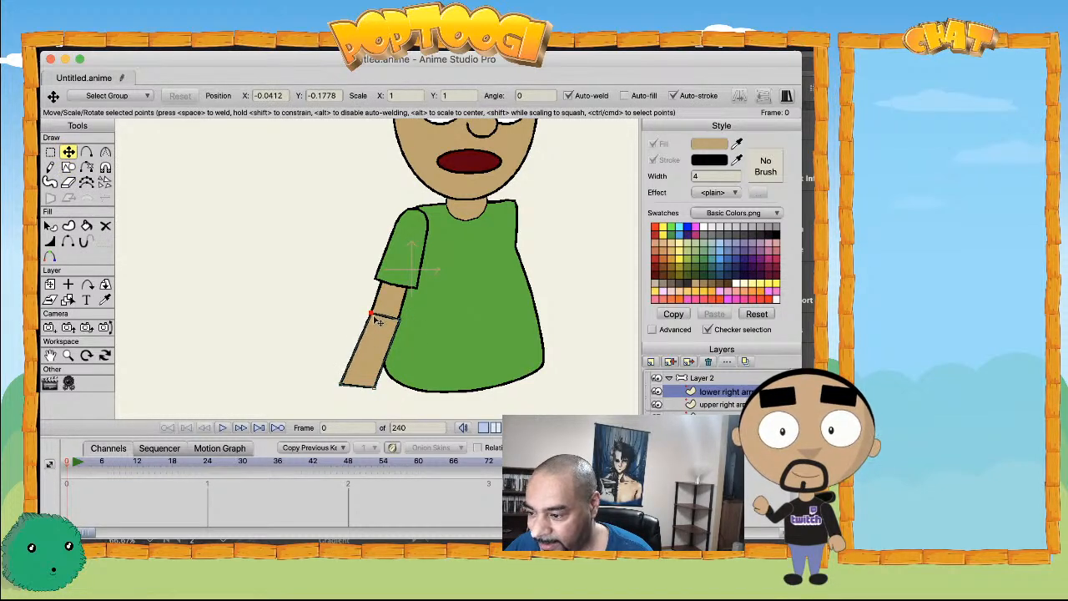
- Add a curved point to the forearm's elbow edge and move the lower corners inward to narrow the wrist
{"action": "key", "text": "a"}
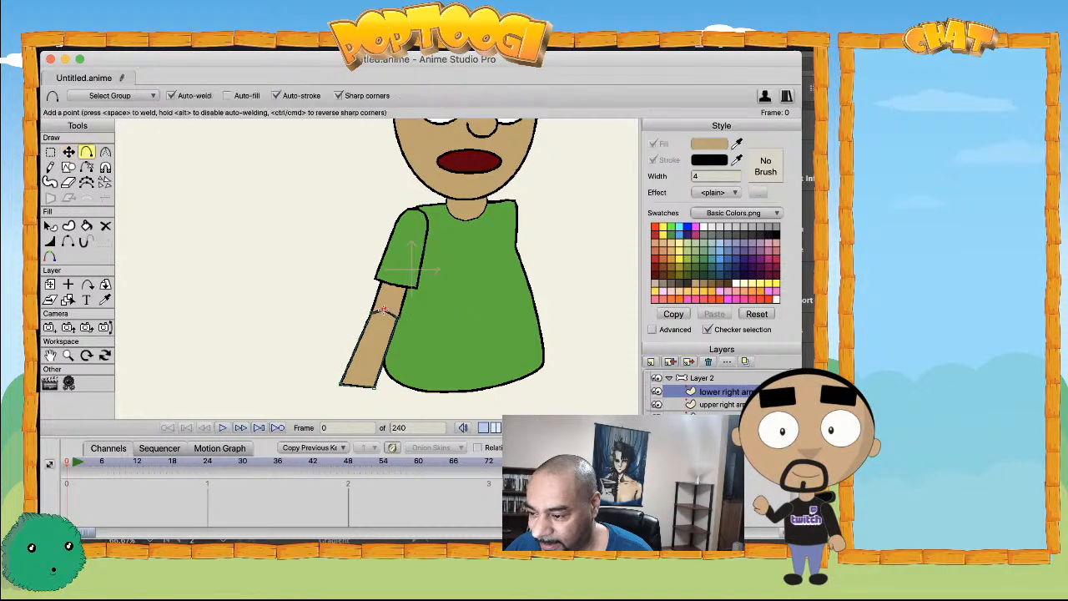
{"action": "key", "text": "c"}
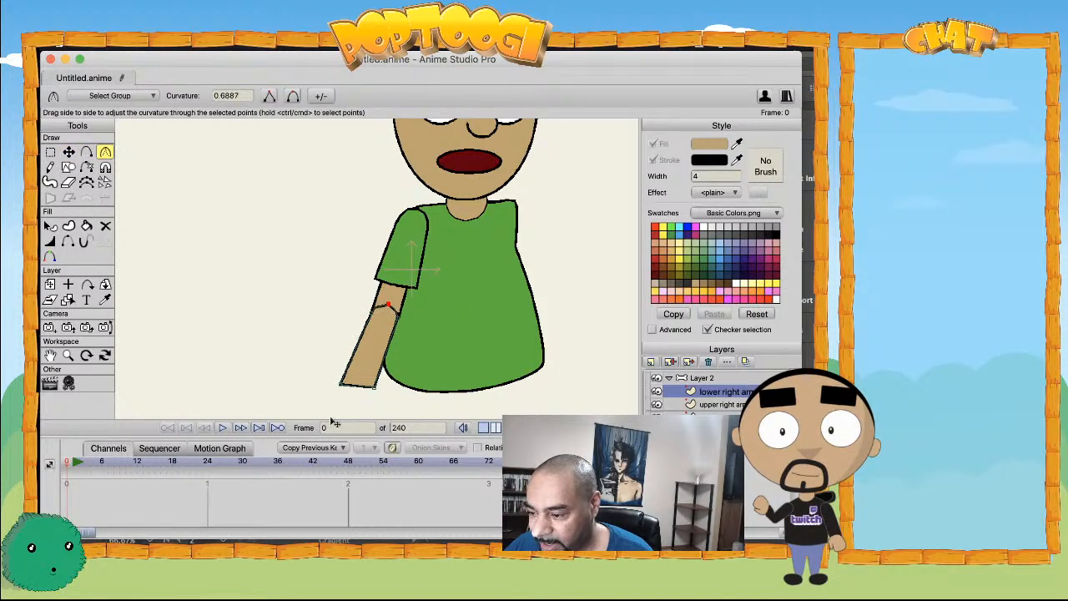
{"action": "key", "text": "t"}
{"action": "left_click_drag", "start_coordinate": [336, 387], "coordinate": [372, 398]}
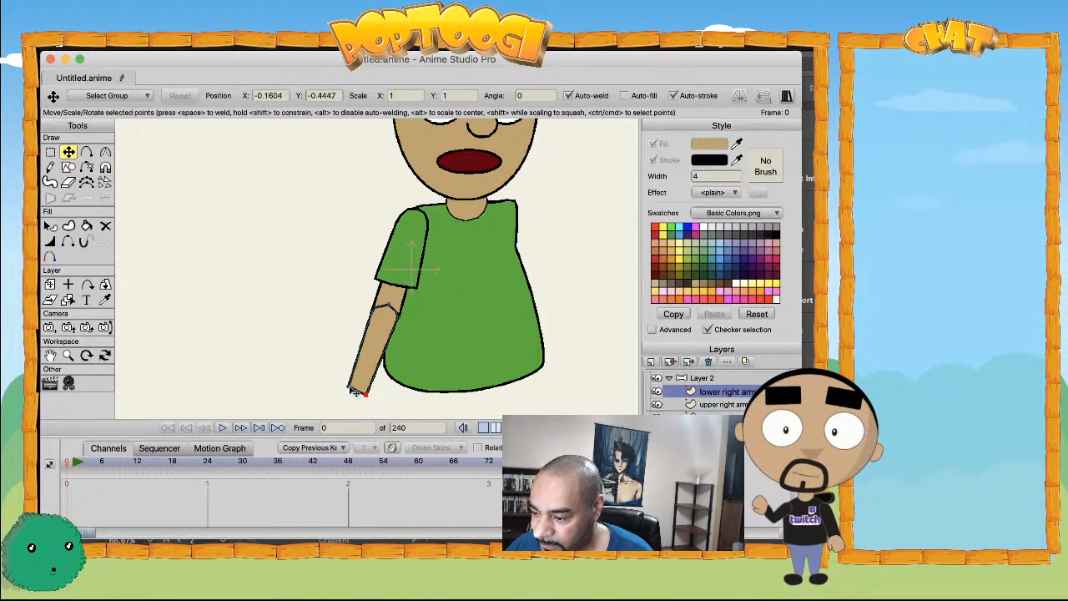
- Add points along both forearm sides to bulge the muscle, and add a rounded point at the wrist end
{"action": "key", "text": "a"}
{"action": "left_click", "coordinate": [359, 338]}
{"action": "left_click", "coordinate": [390, 342]}
{"action": "scroll", "coordinate": [372, 328], "scroll_direction": "down", "scroll_amount": 5}
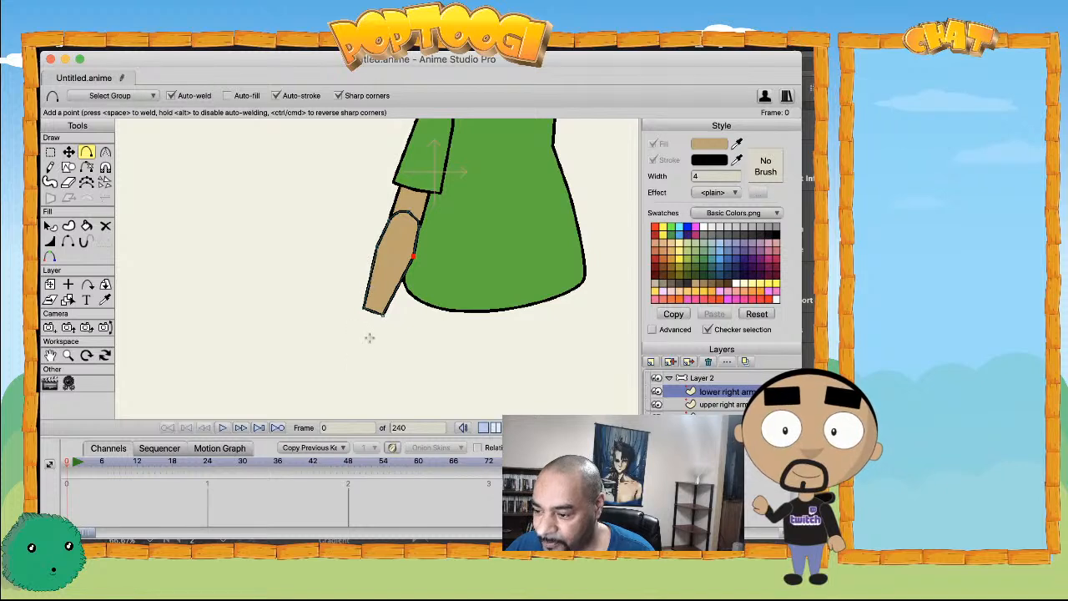
{"action": "left_click_drag", "start_coordinate": [372, 315], "coordinate": [369, 323]}
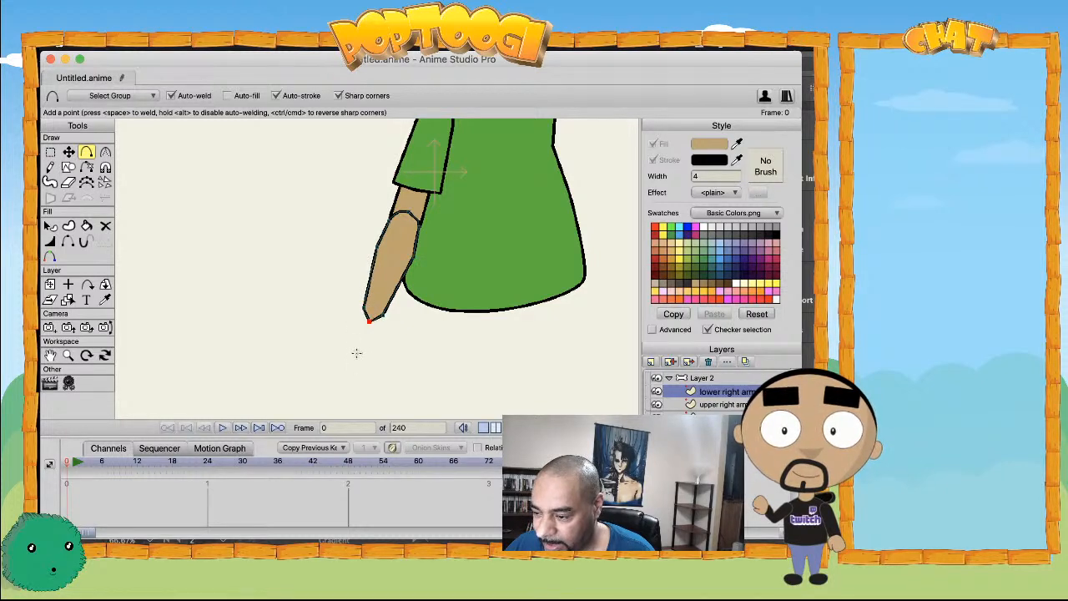
{"action": "key", "text": "c"}
- Draw a skin-colored square below the wrist as the base of the hand
{"action": "key", "text": "r"}
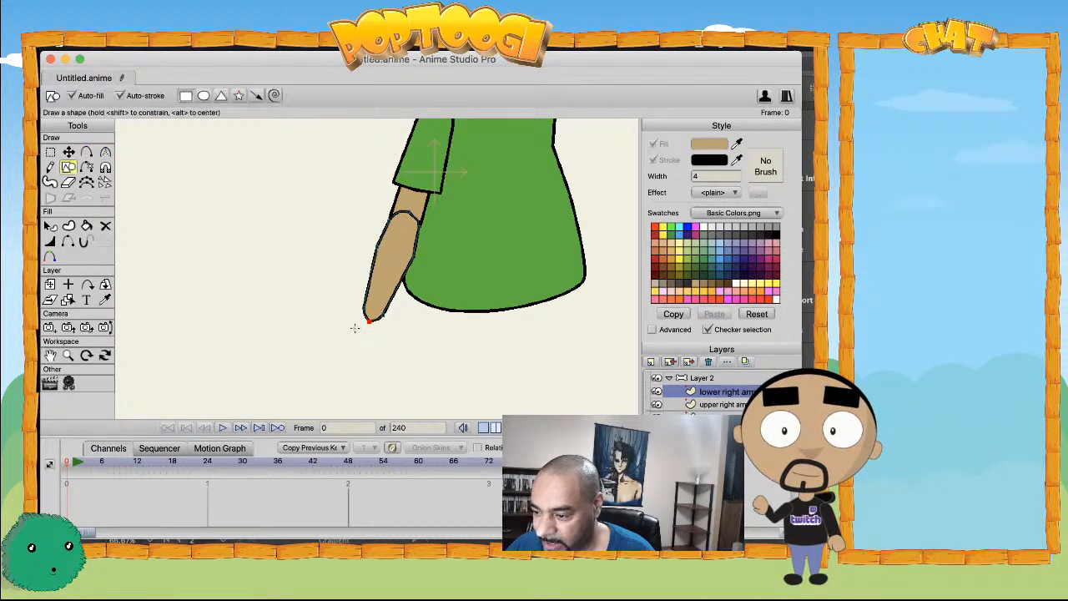
{"action": "left_click_drag", "start_coordinate": [340, 313], "coordinate": [377, 358]}
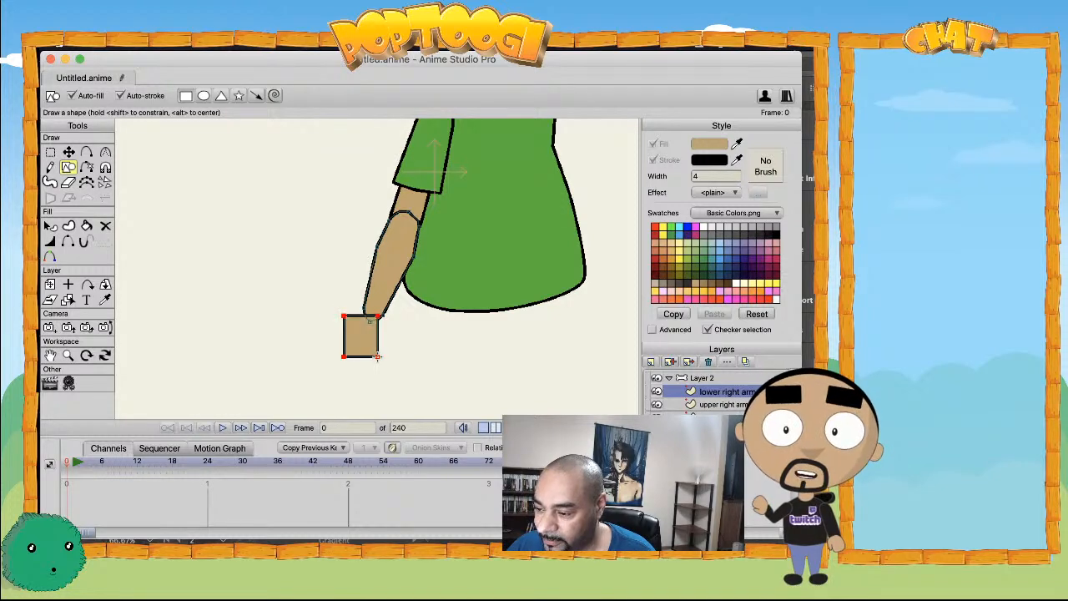
{"action": "scroll", "coordinate": [377, 359], "scroll_direction": "up", "scroll_amount": 2}
{"action": "left_click_drag", "start_coordinate": [375, 320], "coordinate": [381, 178]}
- Add points to the hand square to form a thumb and finger gaps, and round the outermost fingertip
{"action": "key", "text": "a"}
{"action": "mouse_move", "coordinate": [383, 250]}
{"action": "left_mouse_down"}
{"action": "mouse_move", "coordinate": [415, 255]}
{"action": "mouse_move", "coordinate": [385, 249]}
{"action": "left_mouse_up"}
{"action": "left_click_drag", "start_coordinate": [368, 292], "coordinate": [329, 332]}
{"action": "key", "text": "c"}
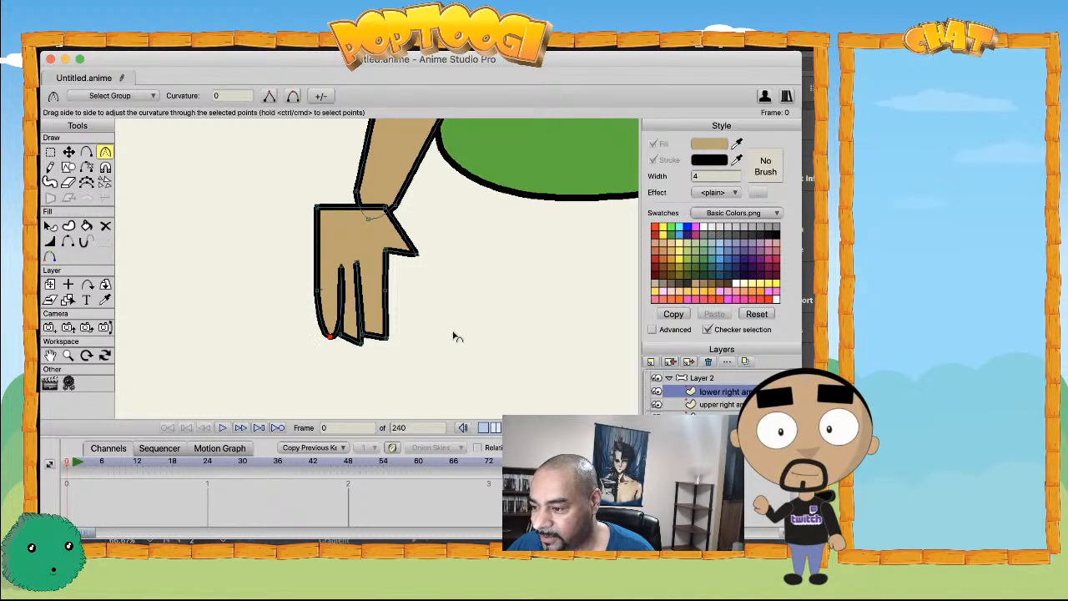
- Move the hand's upper corners into the wrist and round off the thumb and the fingertip nearest it
{"action": "key", "text": "t"}
{"action": "left_click_drag", "start_coordinate": [316, 207], "coordinate": [477, 269]}
{"action": "key", "text": "a"}
{"action": "key", "text": "t"}
{"action": "key", "text": "a"}
{"action": "key", "text": "t"}
{"action": "key", "text": "a"}
{"action": "key", "text": "t"}
{"action": "key", "text": "a"}
{"action": "key", "text": "c"}
{"action": "key", "text": "t"}
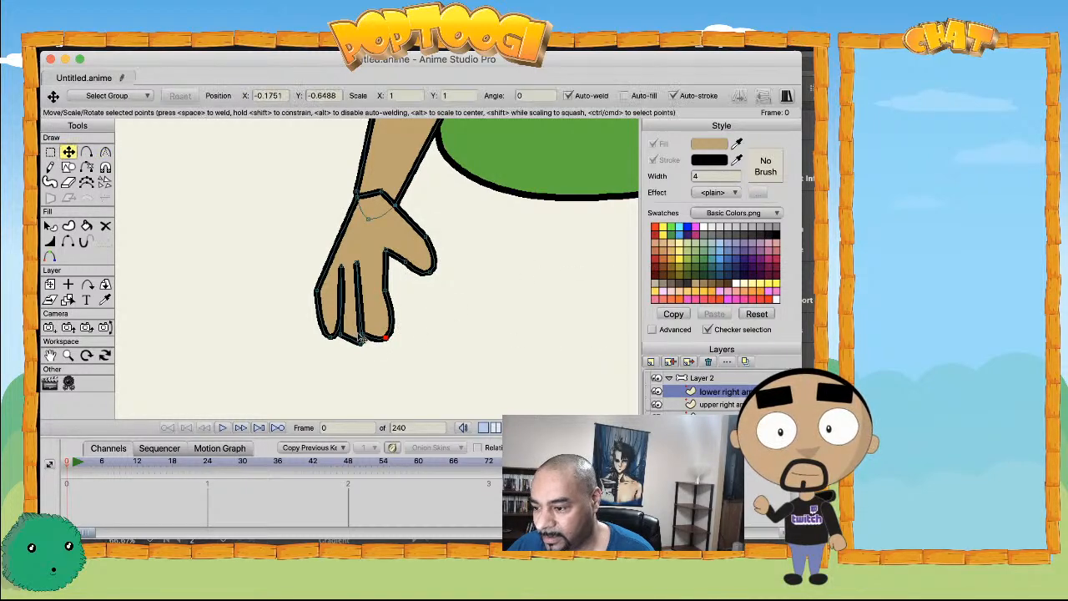
- Spread the middle fingertip outward, add points along the finger edges, and round the tip
{"action": "mouse_move", "coordinate": [375, 343]}
{"action": "left_mouse_down"}
{"action": "mouse_move", "coordinate": [412, 347]}
{"action": "mouse_move", "coordinate": [367, 346]}
{"action": "mouse_move", "coordinate": [377, 357]}
{"action": "left_mouse_up"}
{"action": "key", "text": "a"}
{"action": "key", "text": "t"}
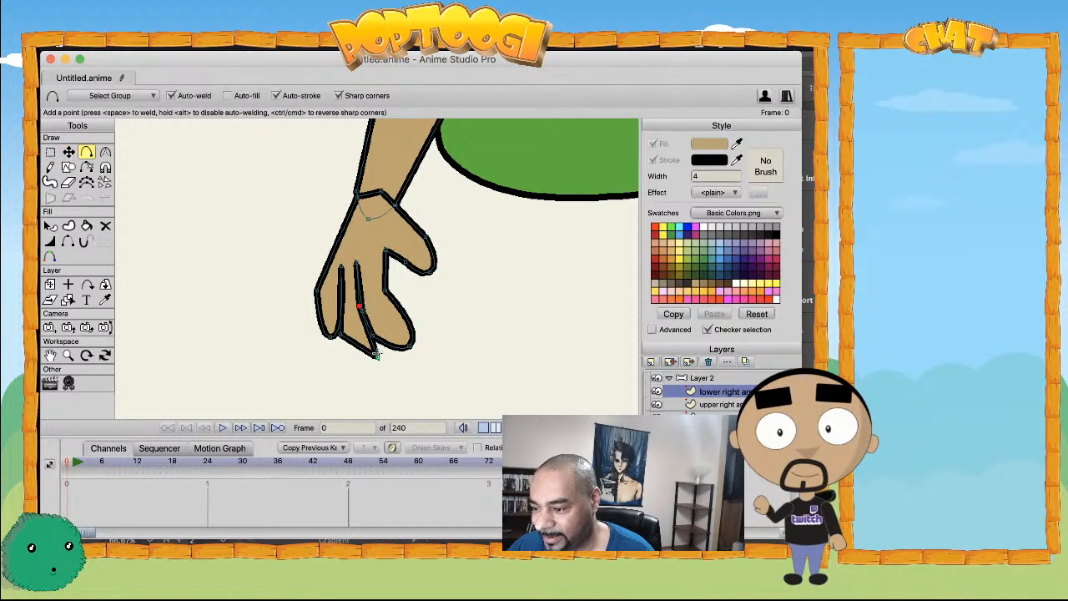
{"action": "key", "text": "c"}
{"action": "key", "text": "t"}
{"action": "left_click_drag", "start_coordinate": [372, 317], "coordinate": [369, 320]}
{"action": "key", "text": "a"}
- Adjust the outer side of the hand with an added point and smooth the curve where it meets the wrist
{"action": "left_click_drag", "start_coordinate": [331, 249], "coordinate": [329, 282]}
{"action": "scroll", "coordinate": [321, 238], "scroll_direction": "down", "scroll_amount": 1}
{"action": "key", "text": "c"}
{"action": "left_click_drag", "start_coordinate": [386, 247], "coordinate": [522, 265]}
{"action": "scroll", "coordinate": [406, 260], "scroll_direction": "down", "scroll_amount": 2}
{"action": "scroll", "coordinate": [406, 260], "scroll_direction": "down", "scroll_amount": 5}
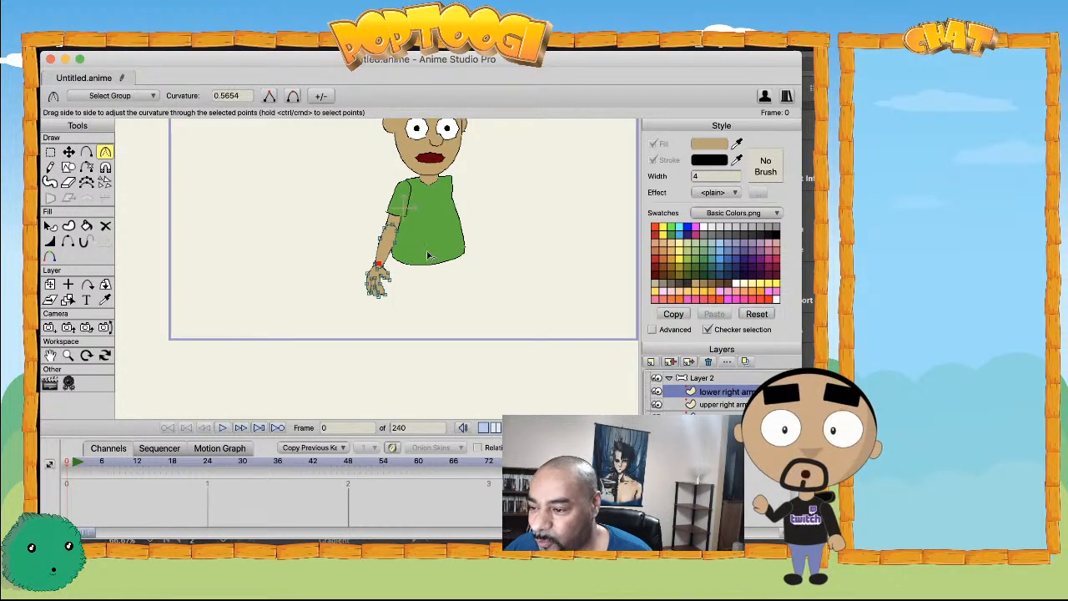
{"action": "scroll", "coordinate": [428, 253], "scroll_direction": "up", "scroll_amount": 5}
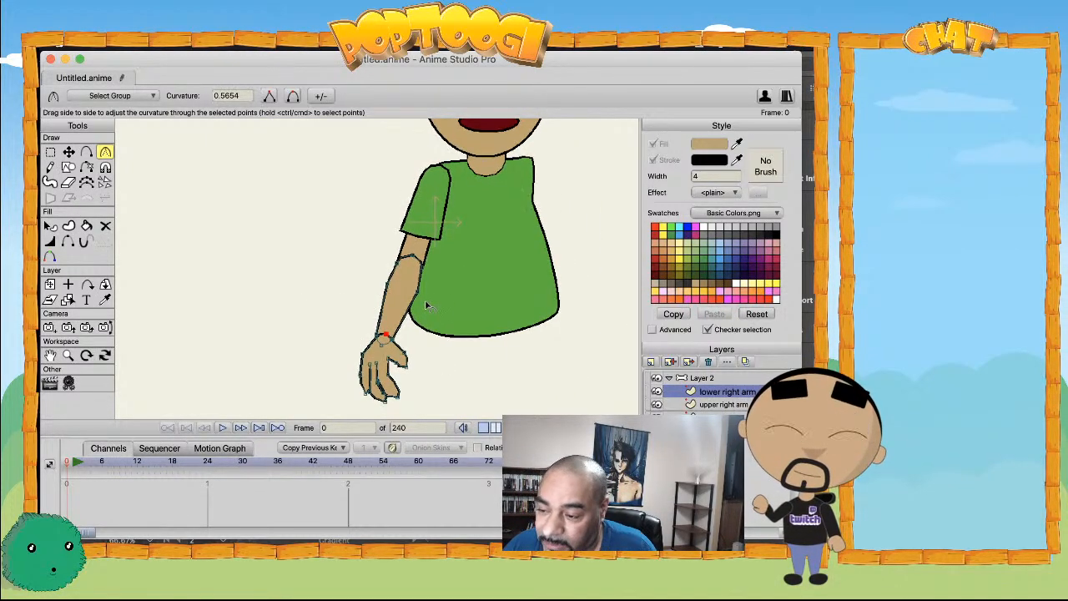
- Add a new vector layer above Layer 2 and name it waist
{"action": "left_click", "coordinate": [689, 379]}
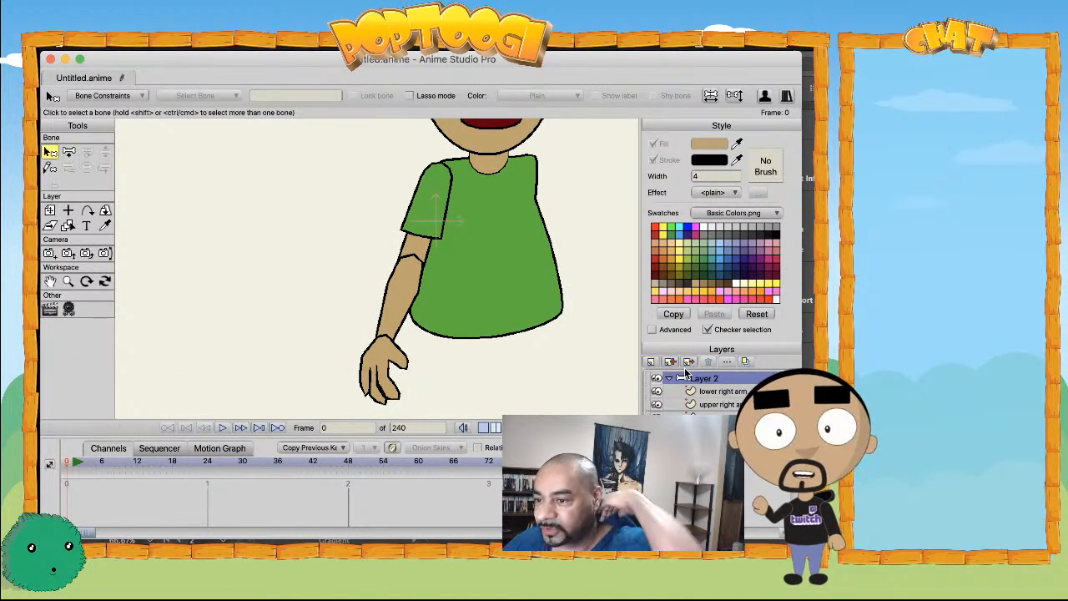
{"action": "scroll", "coordinate": [517, 336], "scroll_direction": "down", "scroll_amount": 3}
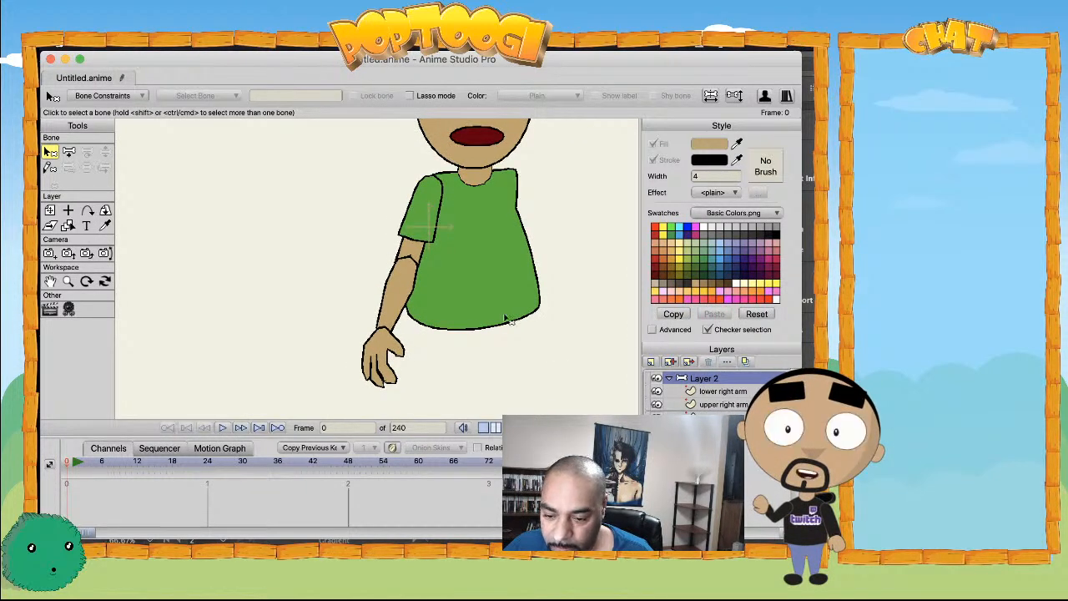
{"action": "left_click_drag", "start_coordinate": [449, 295], "coordinate": [435, 178]}
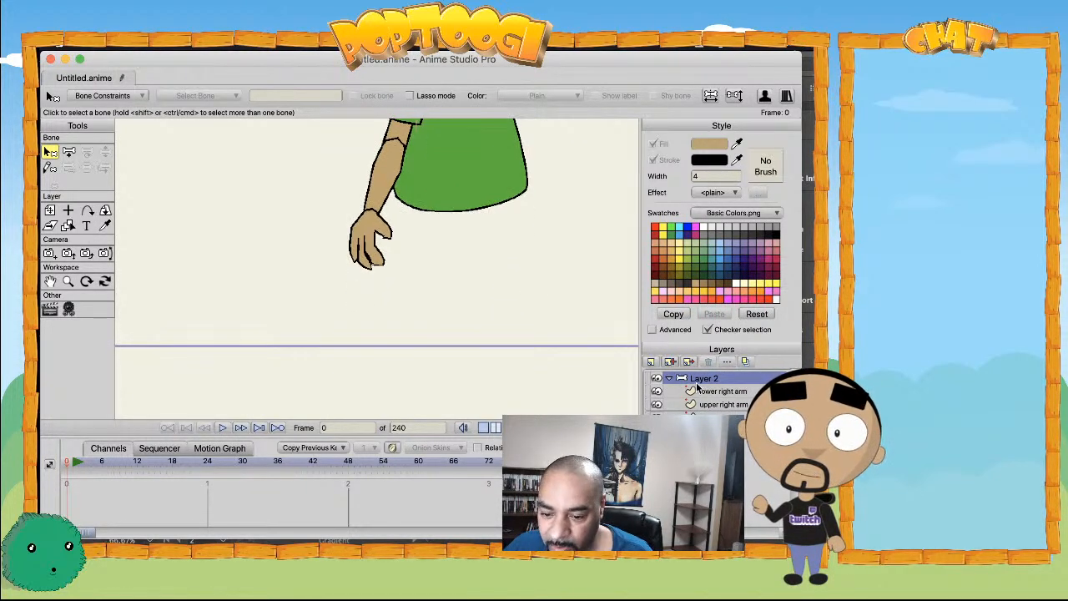
{"action": "left_click", "coordinate": [651, 361]}
{"action": "left_click", "coordinate": [664, 376]}
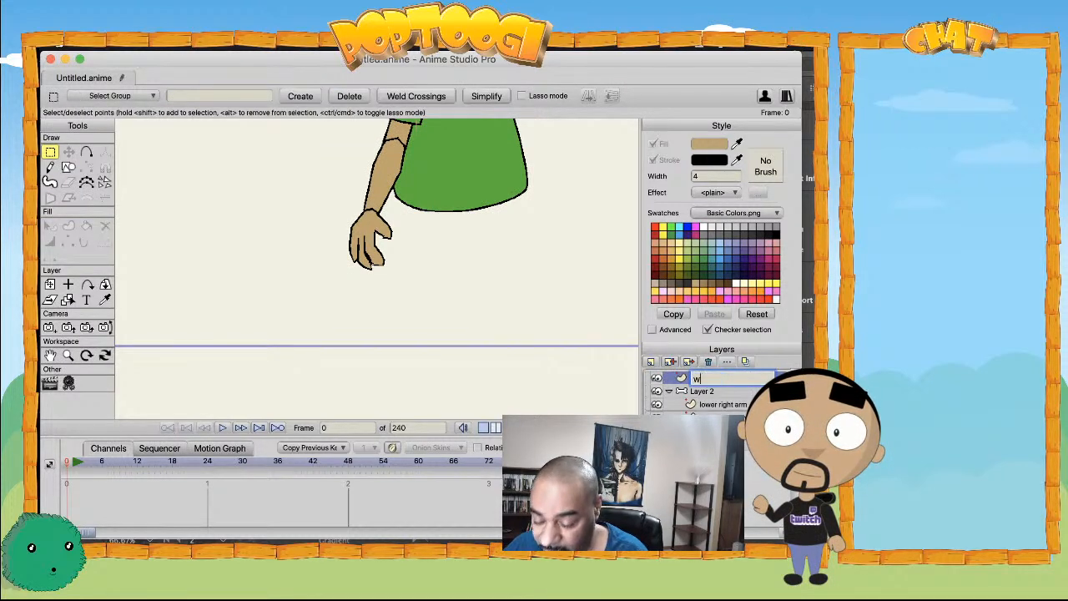
{"action": "key", "text": "Return"}
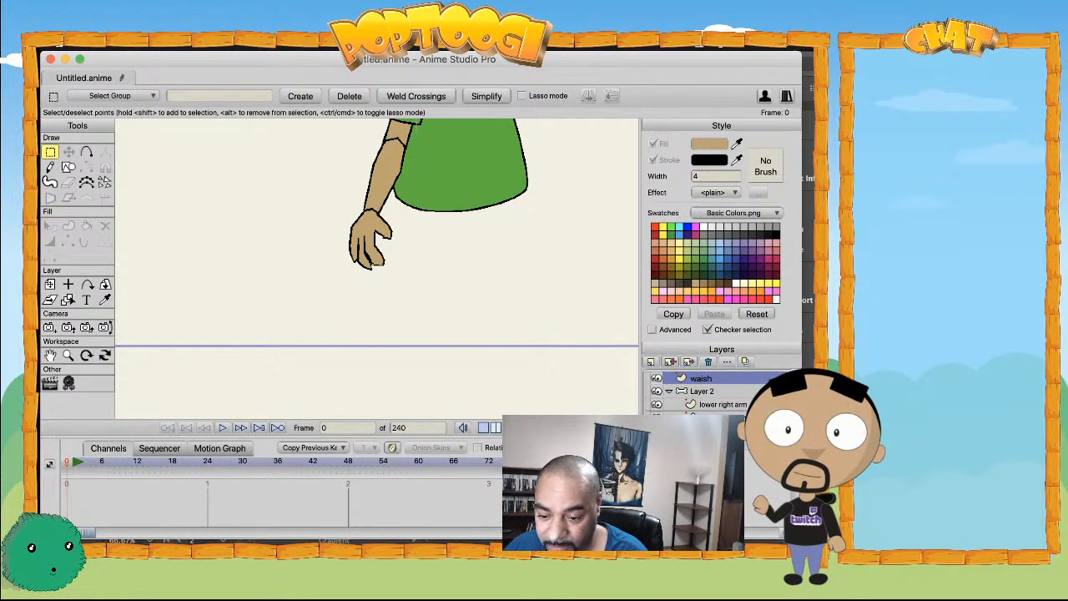
{"action": "double_click", "coordinate": [689, 381]}
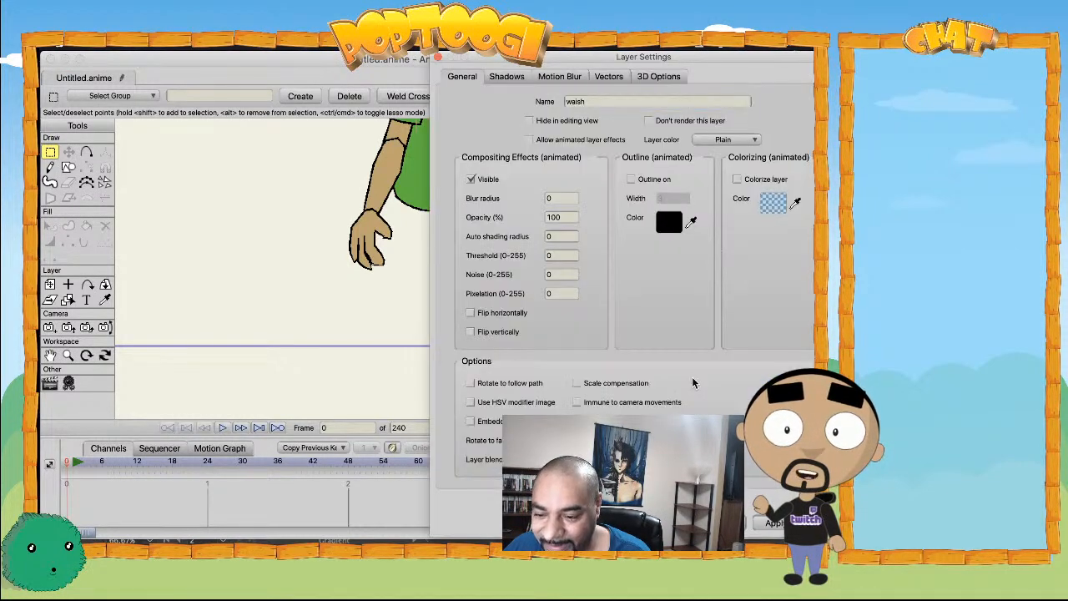
{"action": "key", "text": "Tab"}
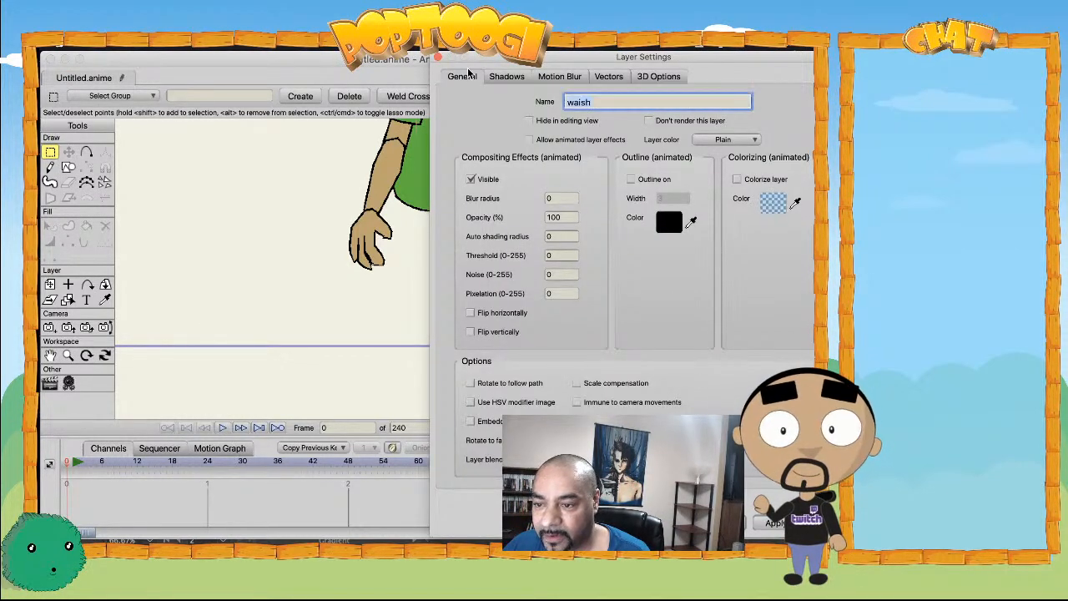
{"action": "type", "text": "waist"}
{"action": "key", "text": "Return"}
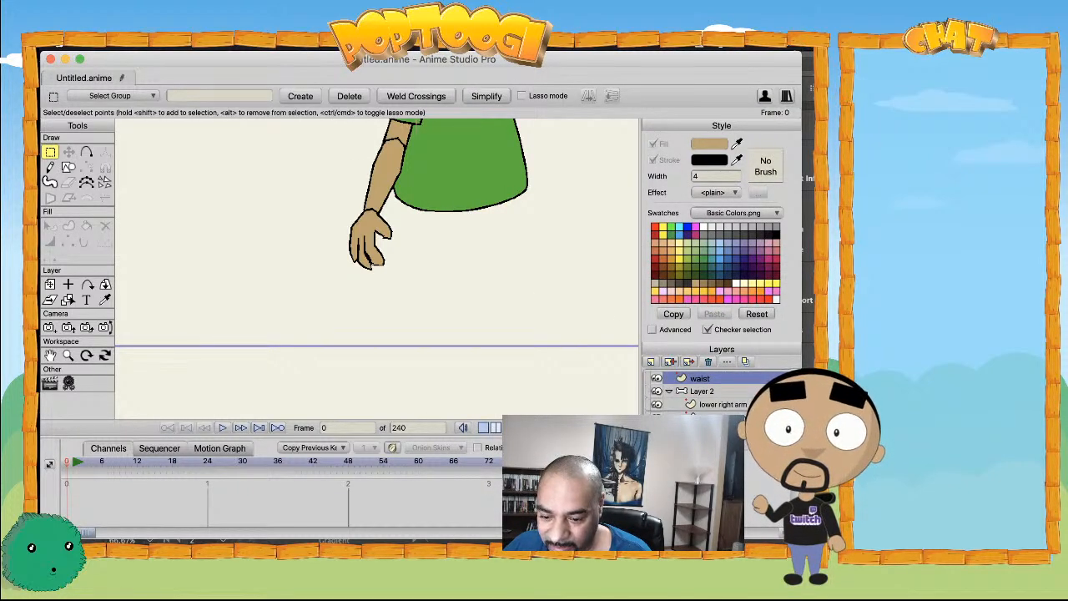
- Draw a blue oval waist behind the shirt's lower edge and adjust its side and bottom points to fit the hem
{"action": "scroll", "coordinate": [701, 392], "scroll_direction": "down", "scroll_amount": 1}
{"action": "left_click", "coordinate": [68, 167]}
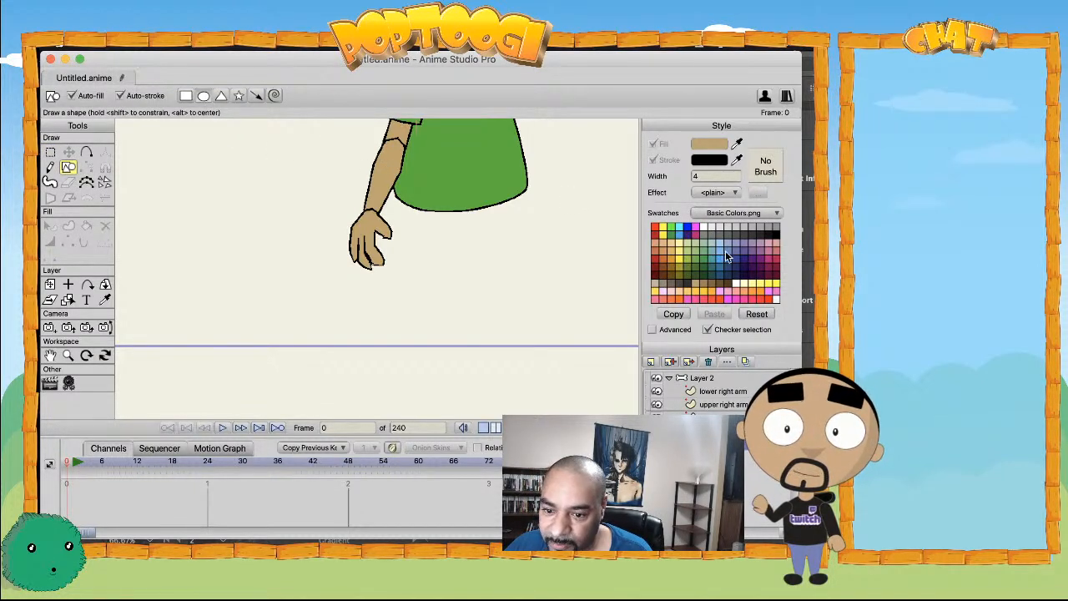
{"action": "left_click", "coordinate": [728, 250]}
{"action": "mouse_move", "coordinate": [403, 178]}
{"action": "left_mouse_down"}
{"action": "mouse_move", "coordinate": [514, 248]}
{"action": "mouse_move", "coordinate": [517, 194]}
{"action": "left_mouse_up"}
{"action": "key", "text": "t"}
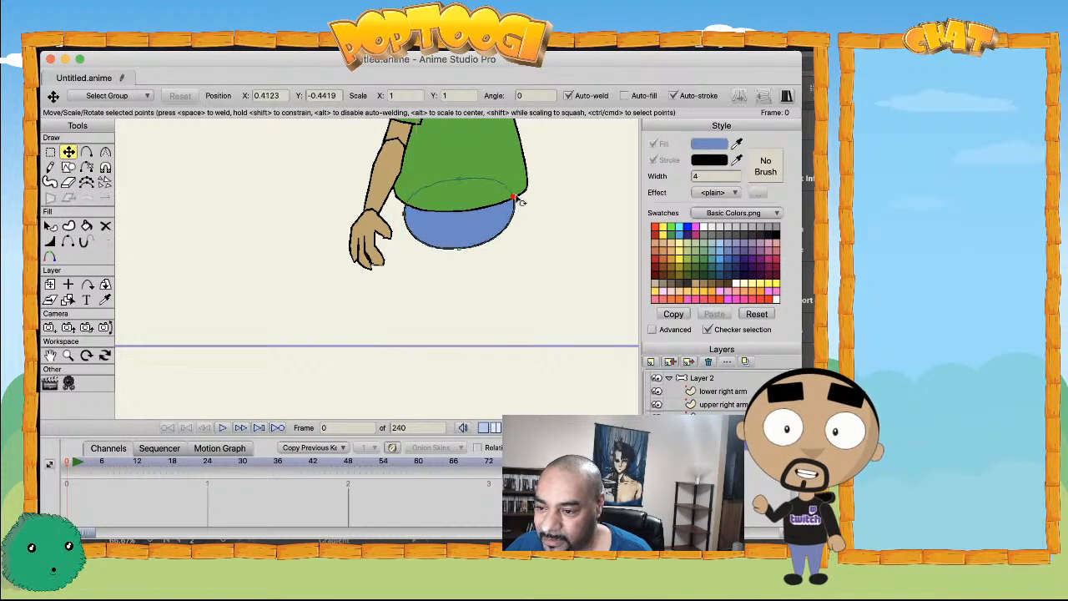
{"action": "left_click_drag", "start_coordinate": [406, 214], "coordinate": [408, 194]}
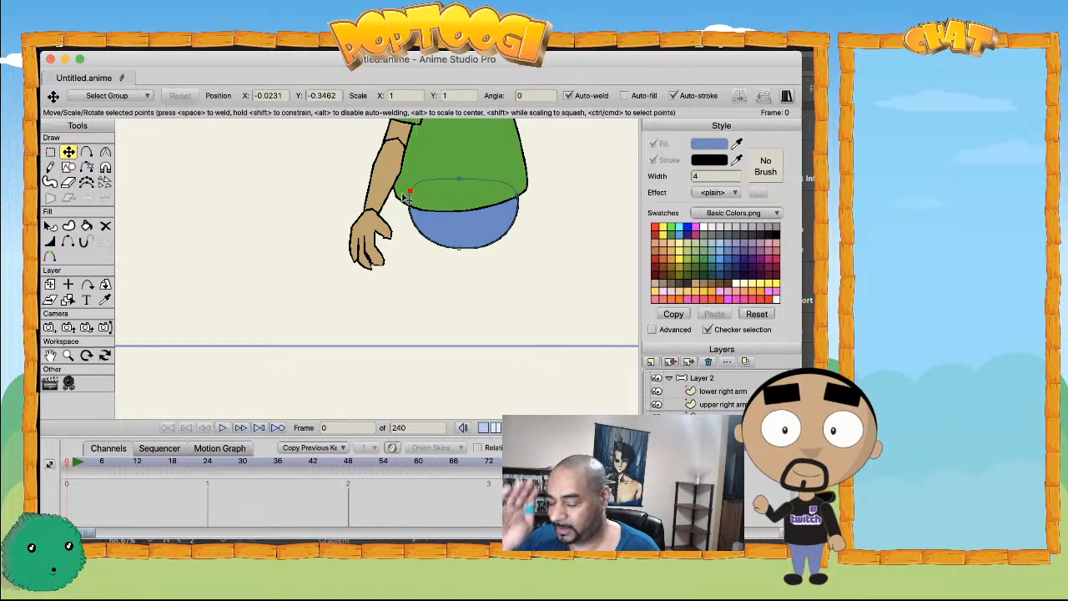
{"action": "left_click_drag", "start_coordinate": [460, 248], "coordinate": [455, 238]}
{"action": "left_click_drag", "start_coordinate": [397, 195], "coordinate": [401, 191]}
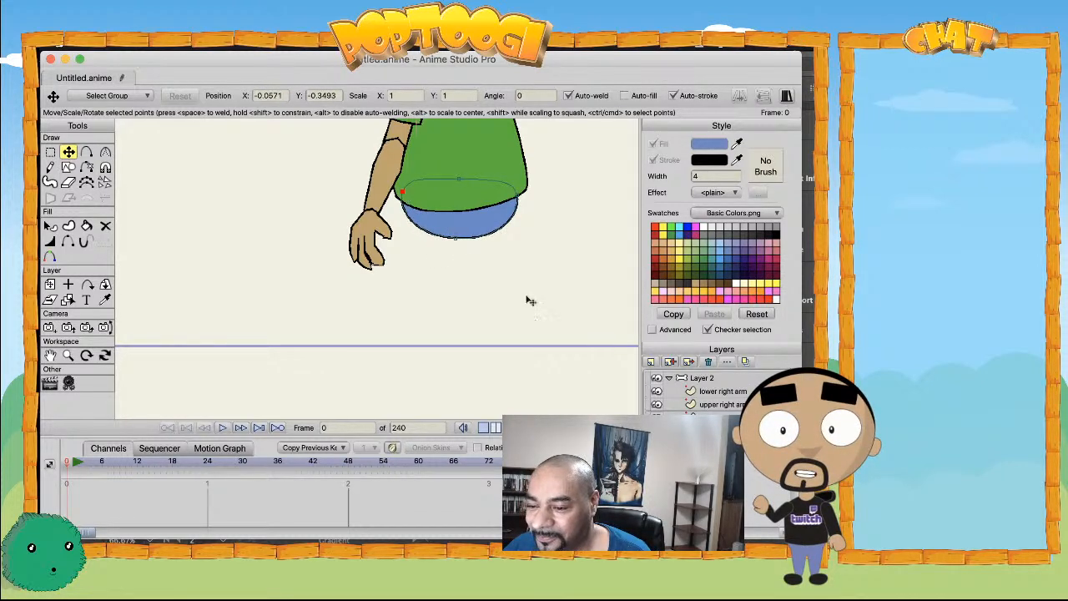
- Add another new vector layer for the leg
{"action": "left_click", "coordinate": [650, 361]}
{"action": "left_click", "coordinate": [688, 408]}
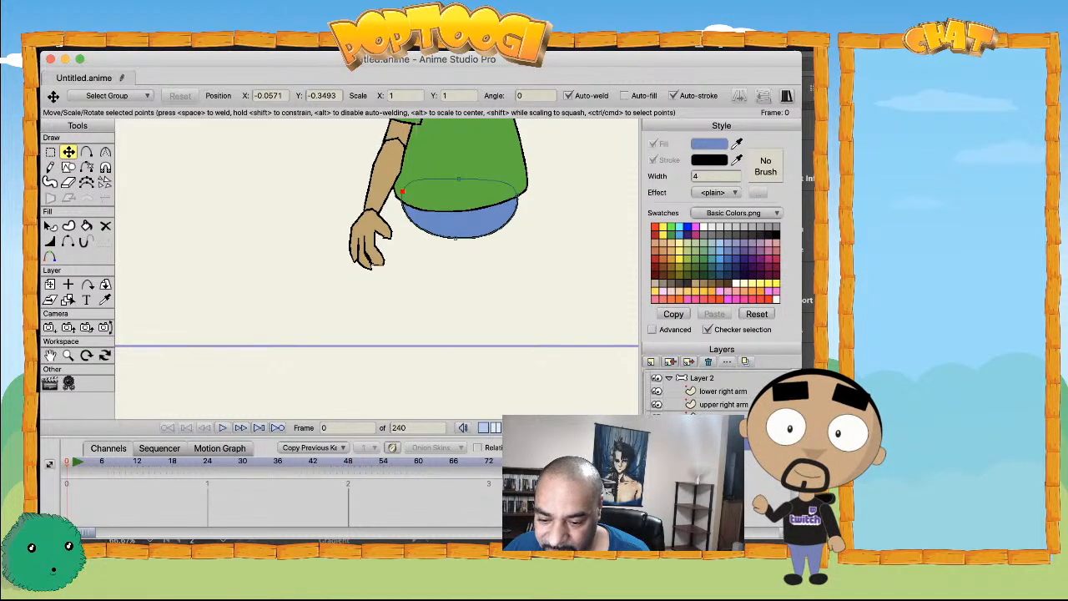
{"action": "left_click", "coordinate": [651, 361]}
{"action": "left_click", "coordinate": [658, 375]}
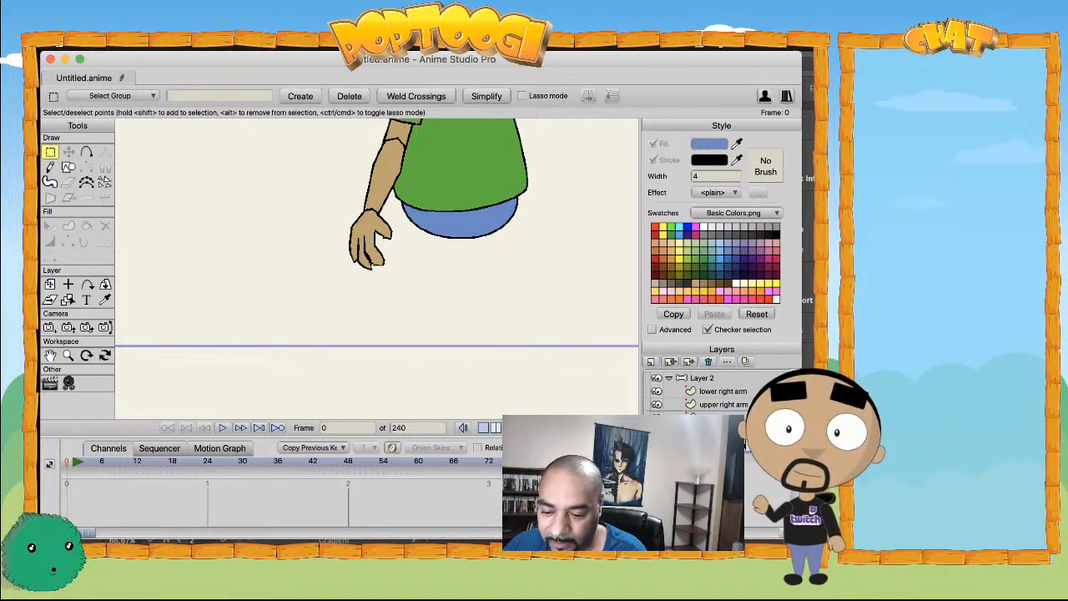
- Draw a tall blue rectangle below the waist as the upper leg and add curved points to round both ends
{"action": "key", "text": "e"}
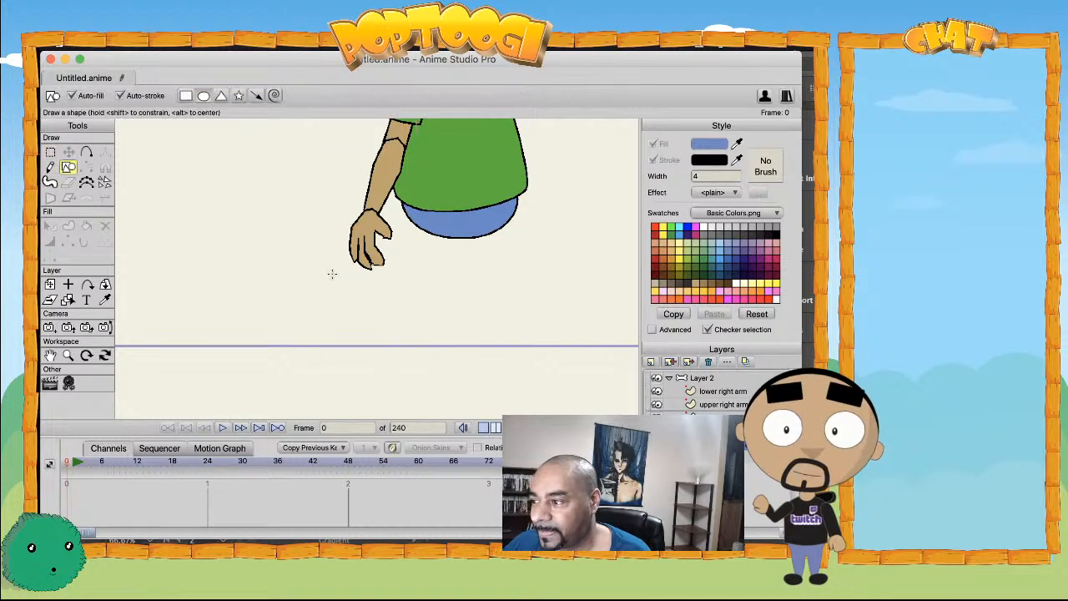
{"action": "left_click_drag", "start_coordinate": [416, 218], "coordinate": [433, 267]}
{"action": "key", "text": "super+z"}
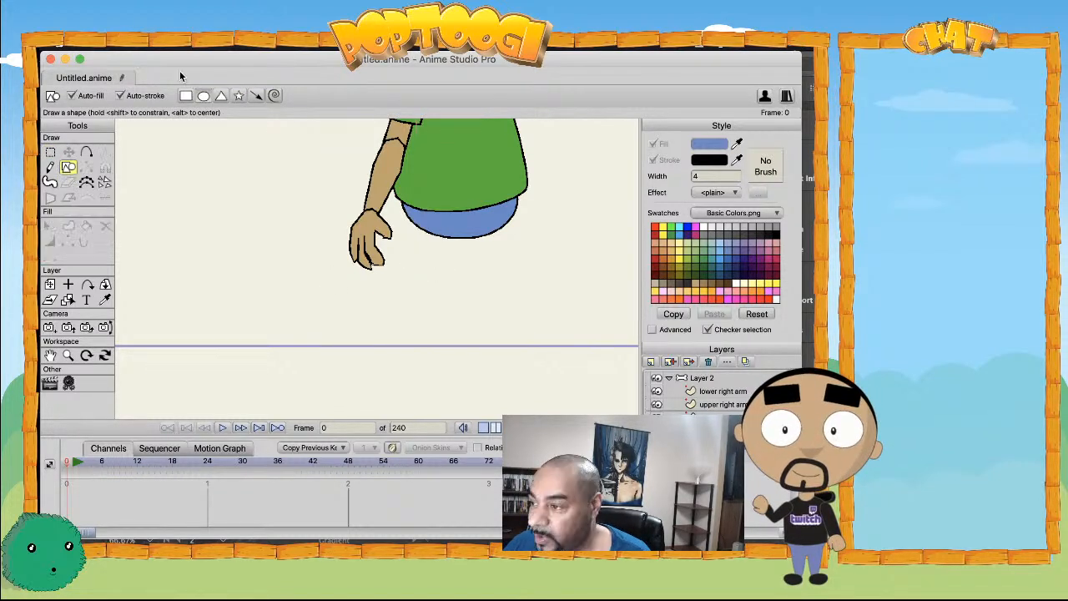
{"action": "left_click_drag", "start_coordinate": [417, 219], "coordinate": [436, 206]}
{"action": "key", "text": "a"}
{"action": "key", "text": "c"}
{"action": "left_click_drag", "start_coordinate": [448, 312], "coordinate": [642, 330]}
{"action": "key", "text": "t"}
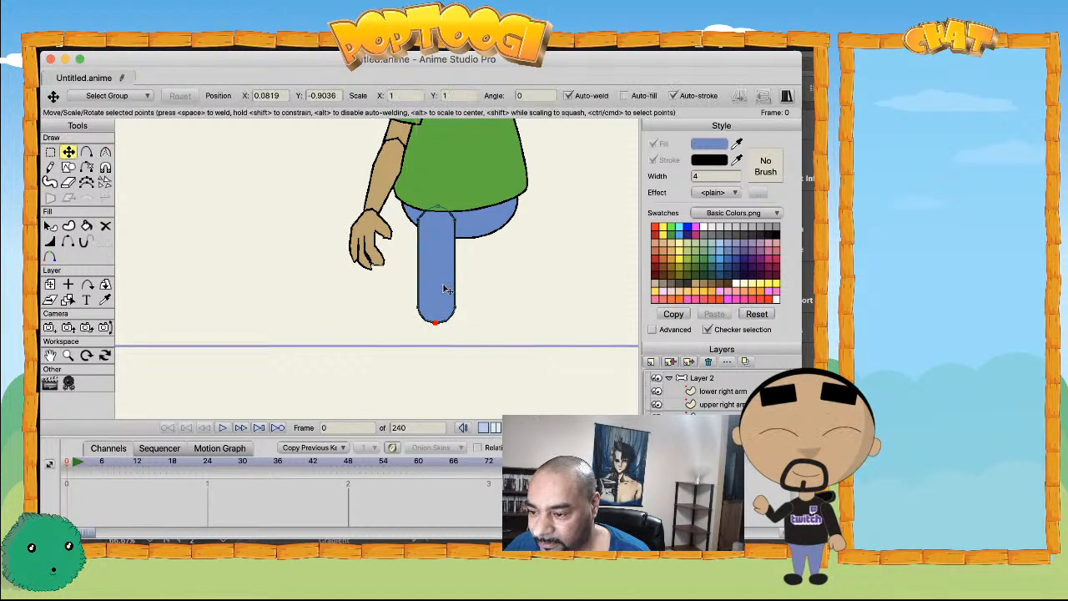
- Place a copy of the upper leg shape directly below it, overlapping at the knee, as the lower leg
{"action": "left_click_drag", "start_coordinate": [429, 332], "coordinate": [424, 287]}
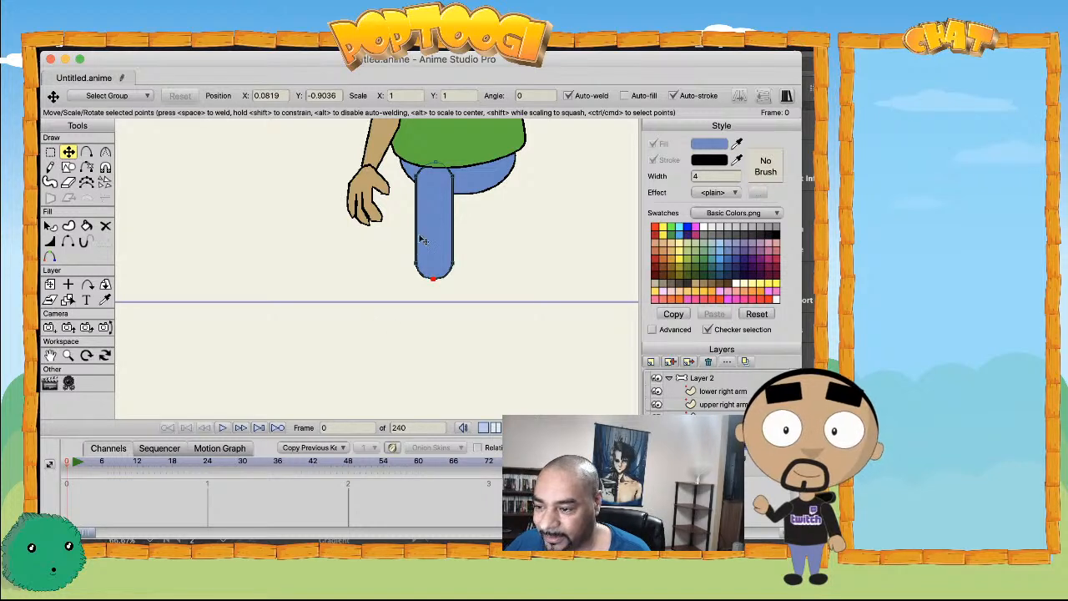
{"action": "left_click_drag", "start_coordinate": [437, 240], "coordinate": [429, 318]}
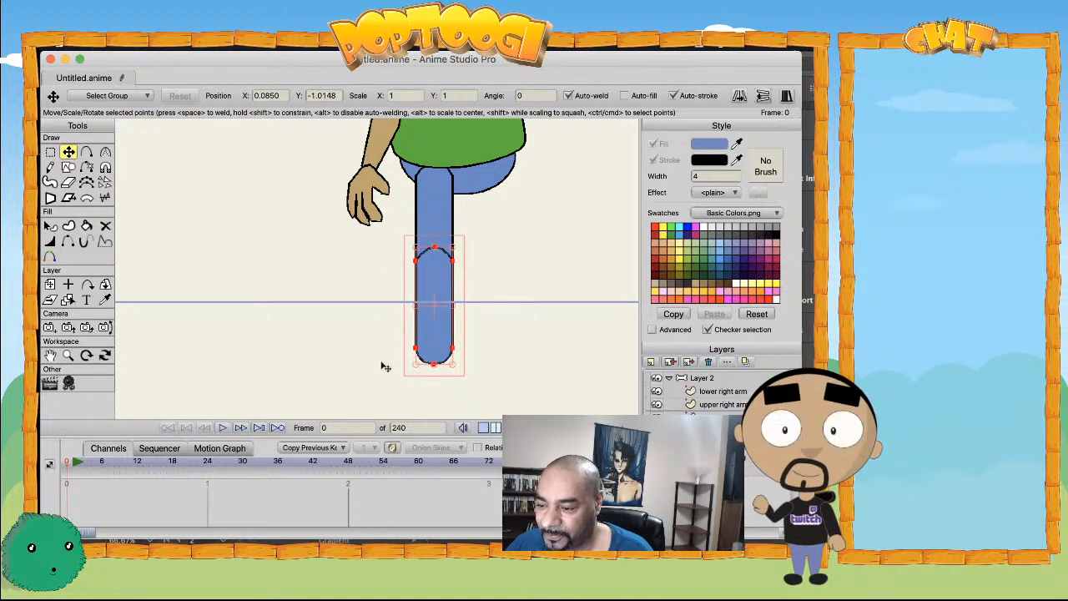
{"action": "key", "text": "g"}
{"action": "left_click_drag", "start_coordinate": [381, 393], "coordinate": [481, 250]}
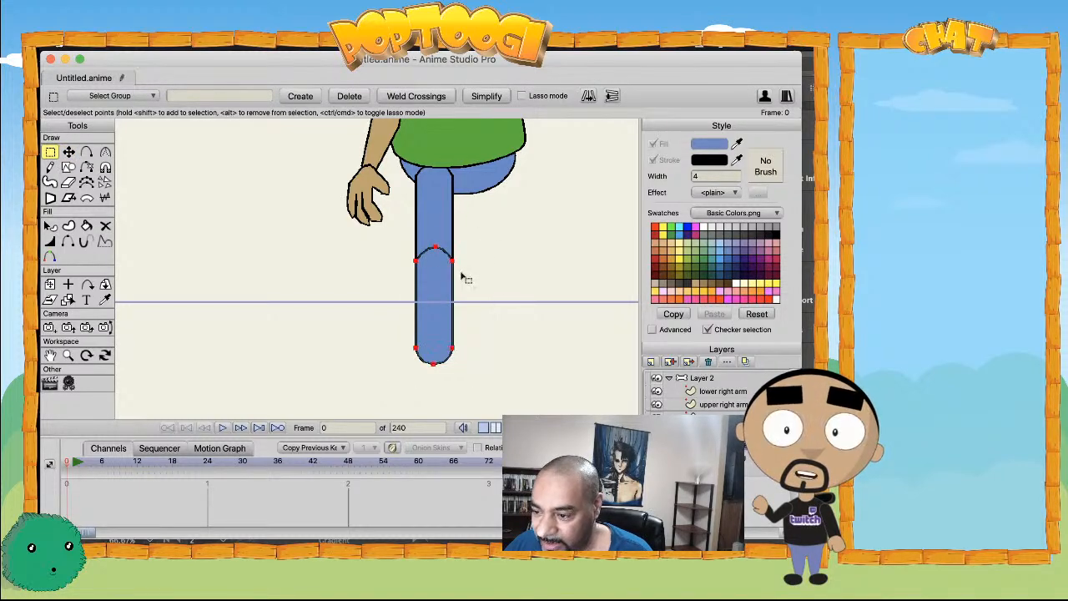
{"action": "key", "text": "t"}
{"action": "left_click_drag", "start_coordinate": [435, 292], "coordinate": [367, 269]}
{"action": "scroll", "coordinate": [367, 269], "scroll_direction": "down", "scroll_amount": 3}
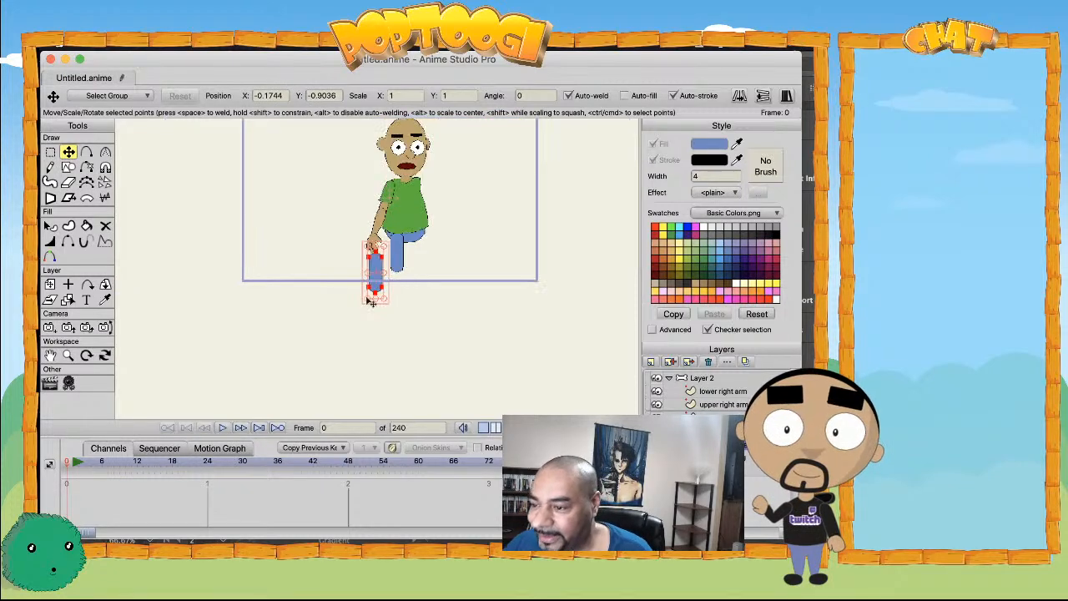
{"action": "key", "text": "ctrl+z"}
- Flatten the lower leg's bottom end by moving its middle point up in line with the corners
{"action": "scroll", "coordinate": [381, 255], "scroll_direction": "up", "scroll_amount": 3}
{"action": "scroll", "coordinate": [380, 256], "scroll_direction": "up", "scroll_amount": 4}
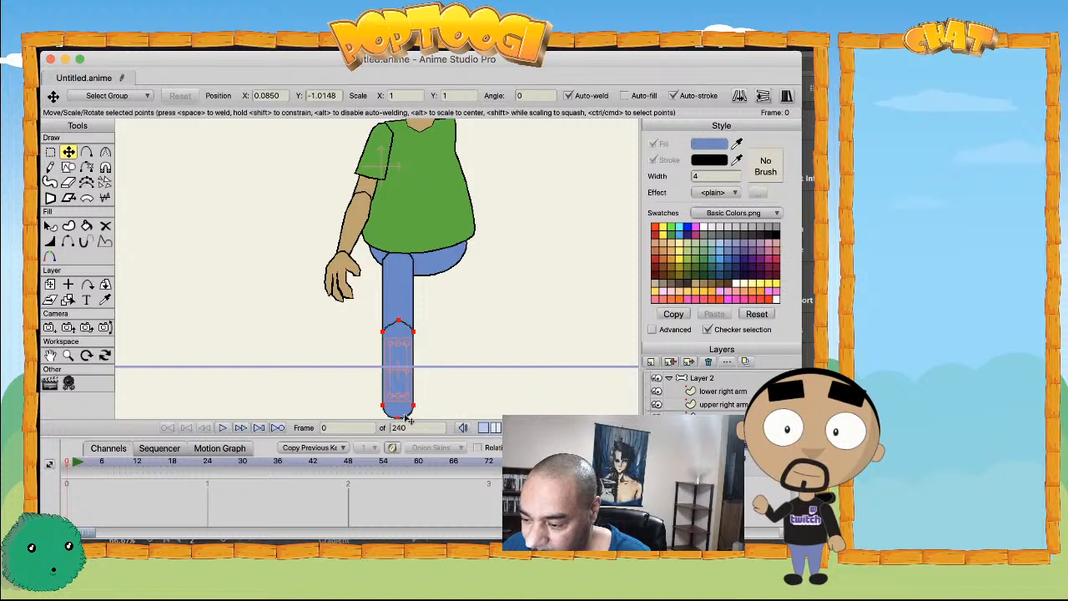
{"action": "left_click", "coordinate": [437, 412]}
{"action": "scroll", "coordinate": [426, 393], "scroll_direction": "down", "scroll_amount": 3}
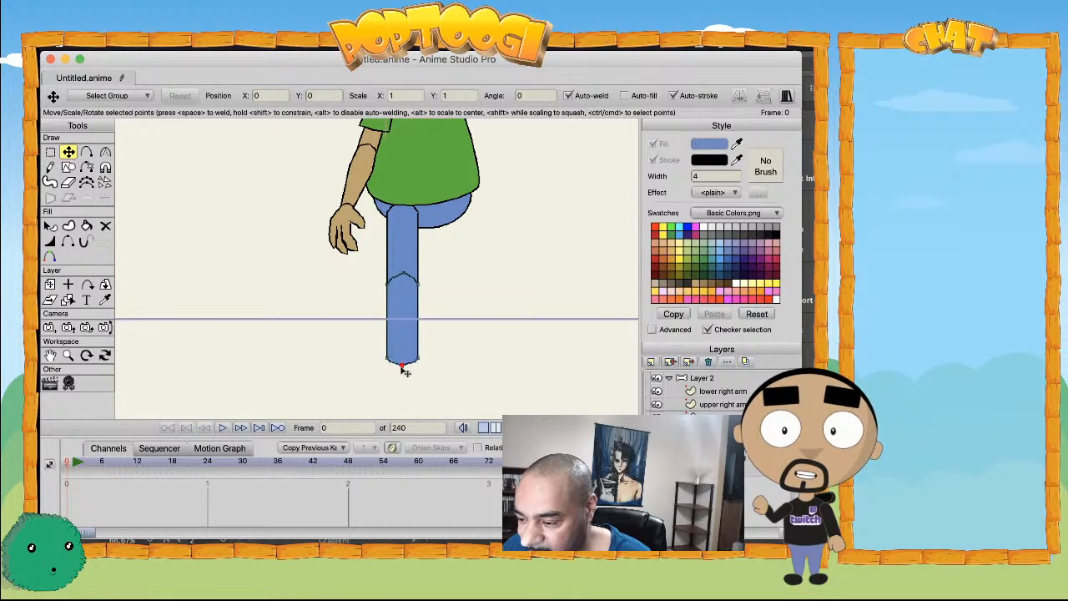
{"action": "left_click", "coordinate": [406, 361]}
{"action": "scroll", "coordinate": [453, 307], "scroll_direction": "left", "scroll_amount": 1}
{"action": "left_click_drag", "start_coordinate": [449, 303], "coordinate": [446, 356]}
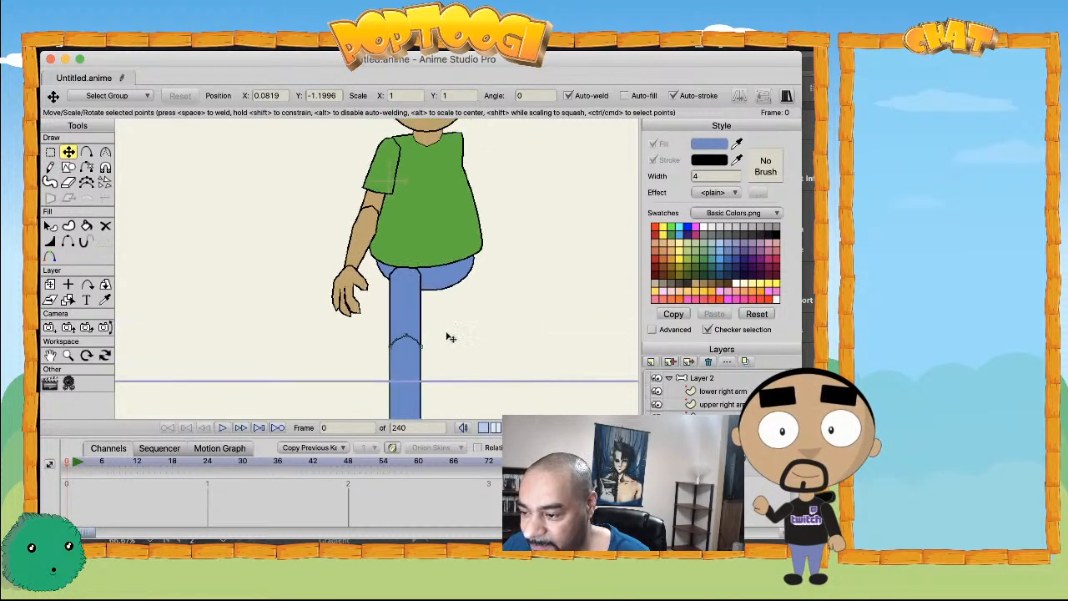
{"action": "scroll", "coordinate": [437, 293], "scroll_direction": "down", "scroll_amount": 2}
{"action": "scroll", "coordinate": [438, 292], "scroll_direction": "down", "scroll_amount": 1}
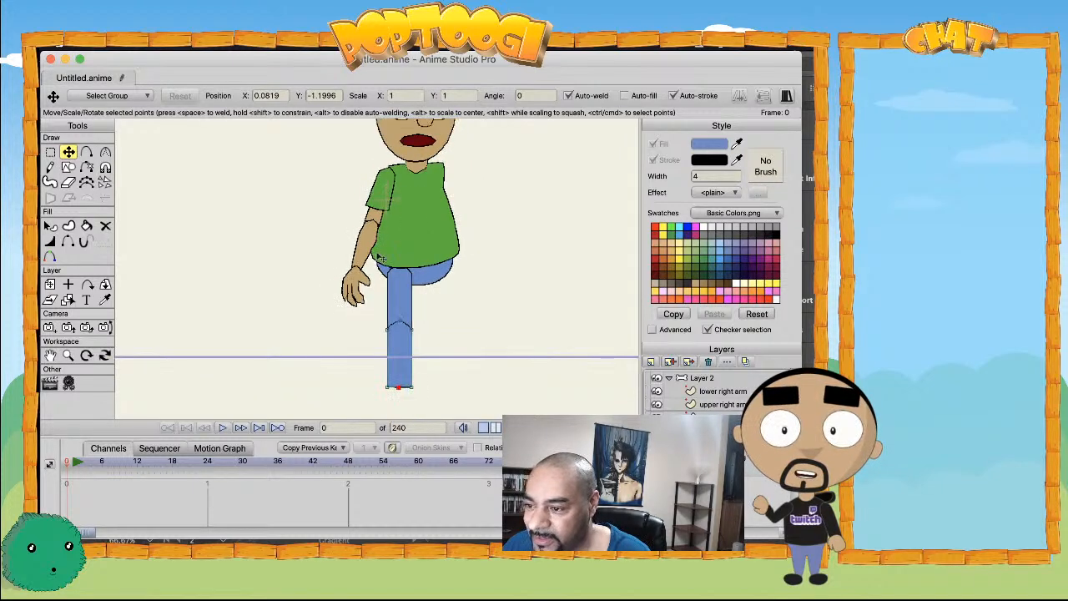
- Draw a dark grey oval shoe at the bottom of the lower leg and pull its outer point outward
{"action": "left_click_drag", "start_coordinate": [374, 390], "coordinate": [380, 290]}
{"action": "key", "text": "s"}
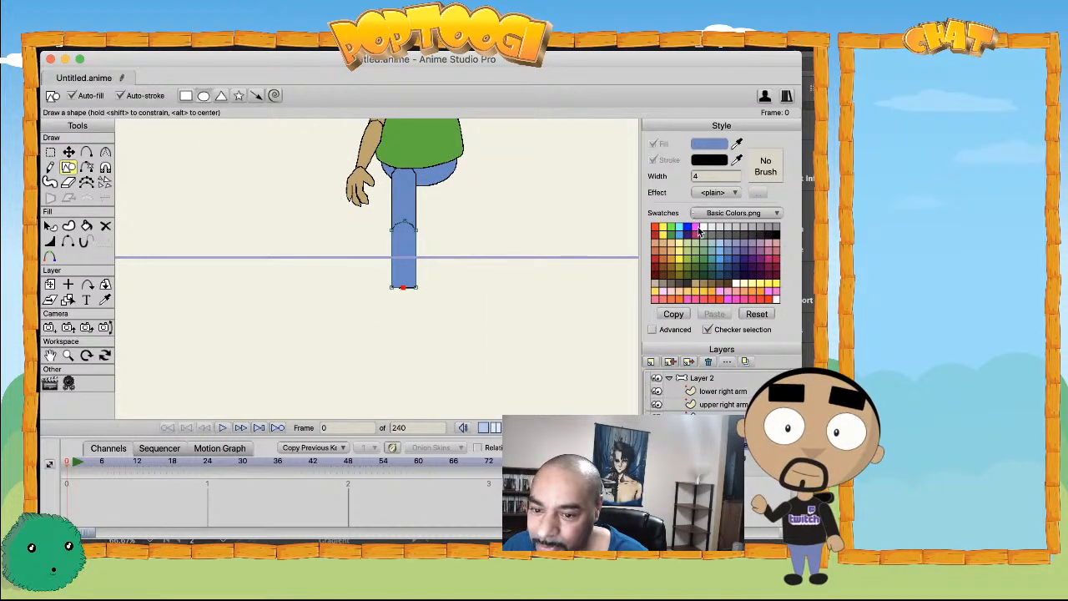
{"action": "left_click", "coordinate": [753, 239]}
{"action": "left_click_drag", "start_coordinate": [379, 285], "coordinate": [417, 313]}
{"action": "key", "text": "t"}
{"action": "left_click", "coordinate": [371, 293]}
{"action": "left_click_drag", "start_coordinate": [371, 293], "coordinate": [366, 290]}
{"action": "left_click_drag", "start_coordinate": [334, 224], "coordinate": [344, 350]}
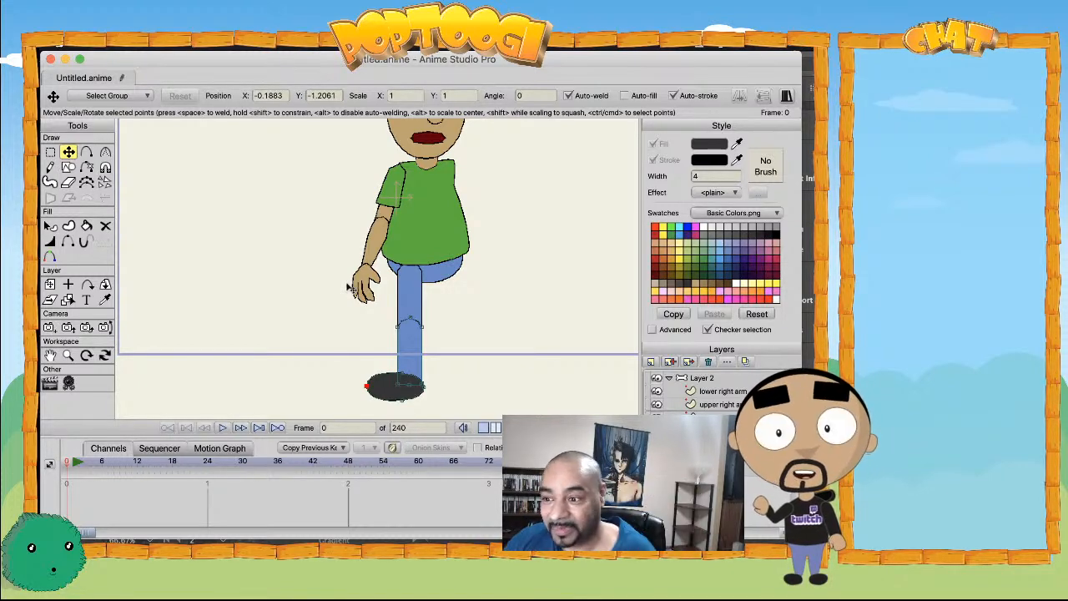
{"action": "left_click_drag", "start_coordinate": [413, 276], "coordinate": [432, 322]}
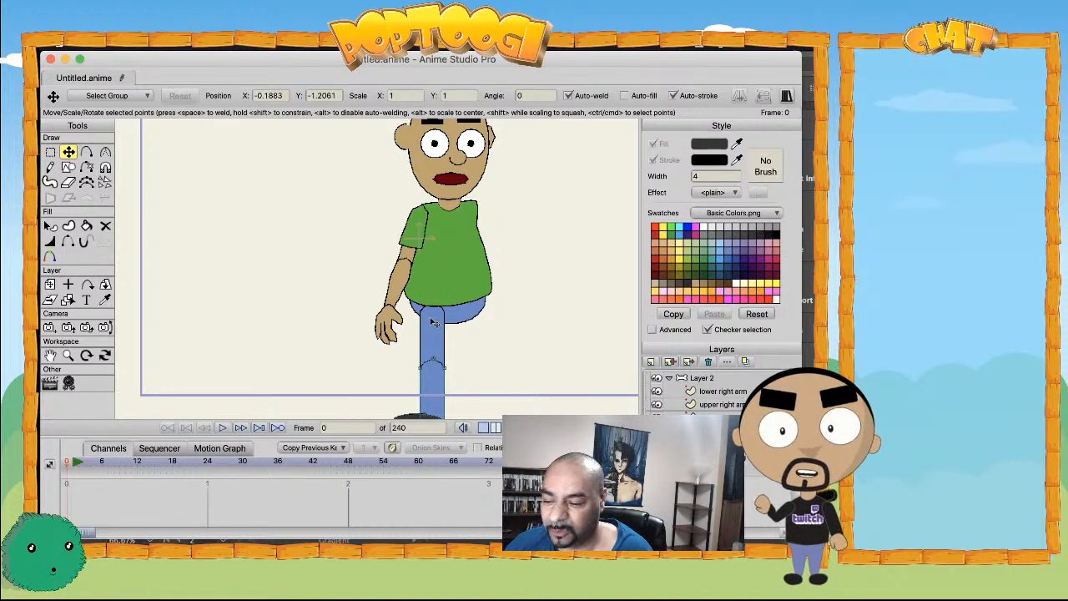
- Add a bone to Layer 2, starting at the center of the waist and extending horizontally past the hip
{"action": "left_click", "coordinate": [705, 379]}
{"action": "scroll", "coordinate": [434, 318], "scroll_direction": "down", "scroll_amount": 1}
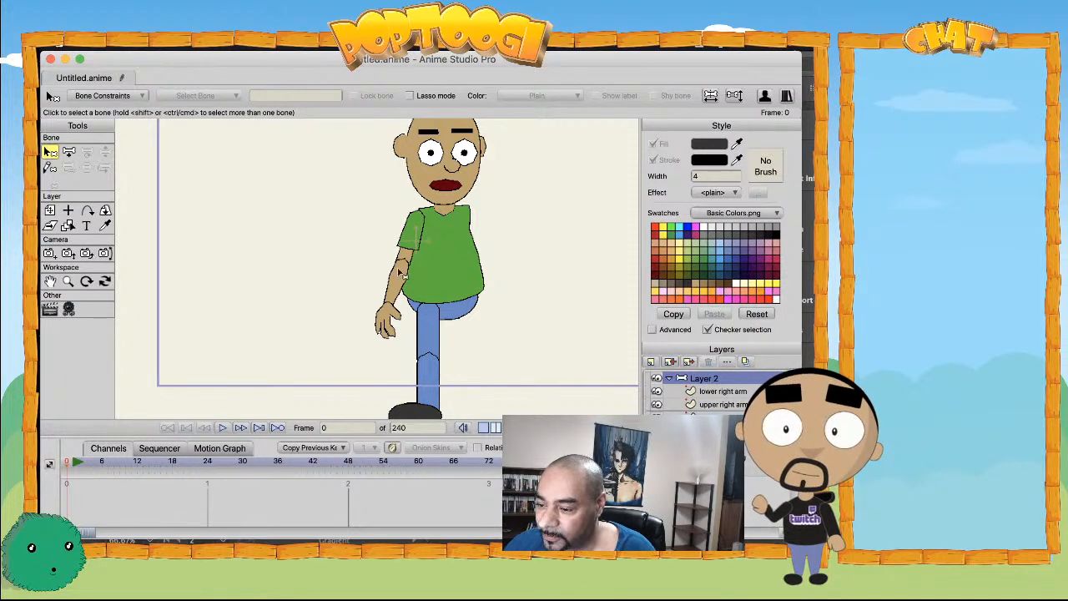
{"action": "left_click", "coordinate": [68, 152]}
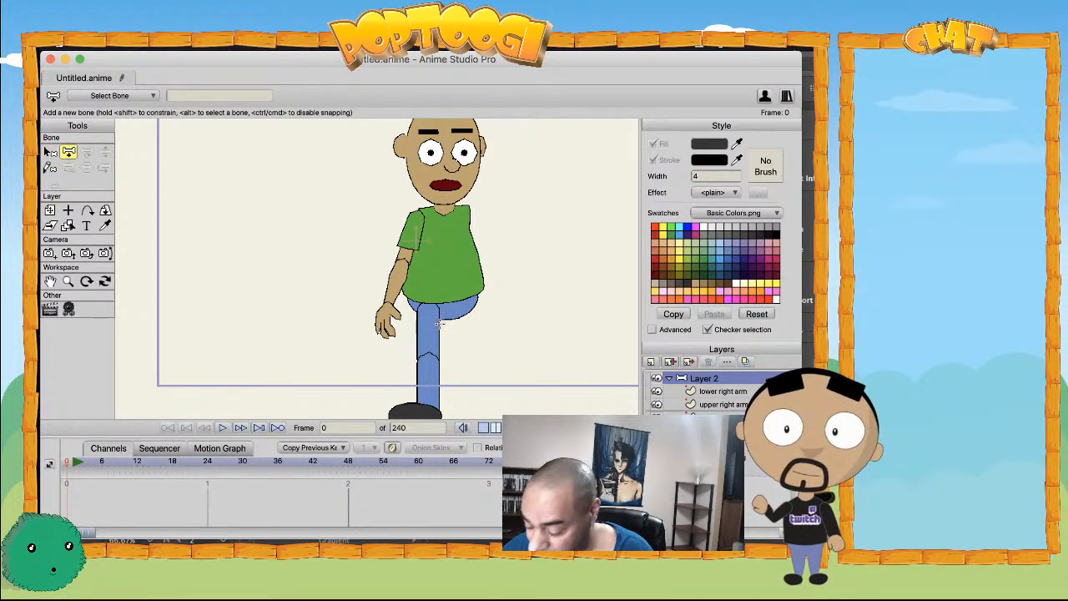
{"action": "left_click_drag", "start_coordinate": [442, 304], "coordinate": [492, 302]}
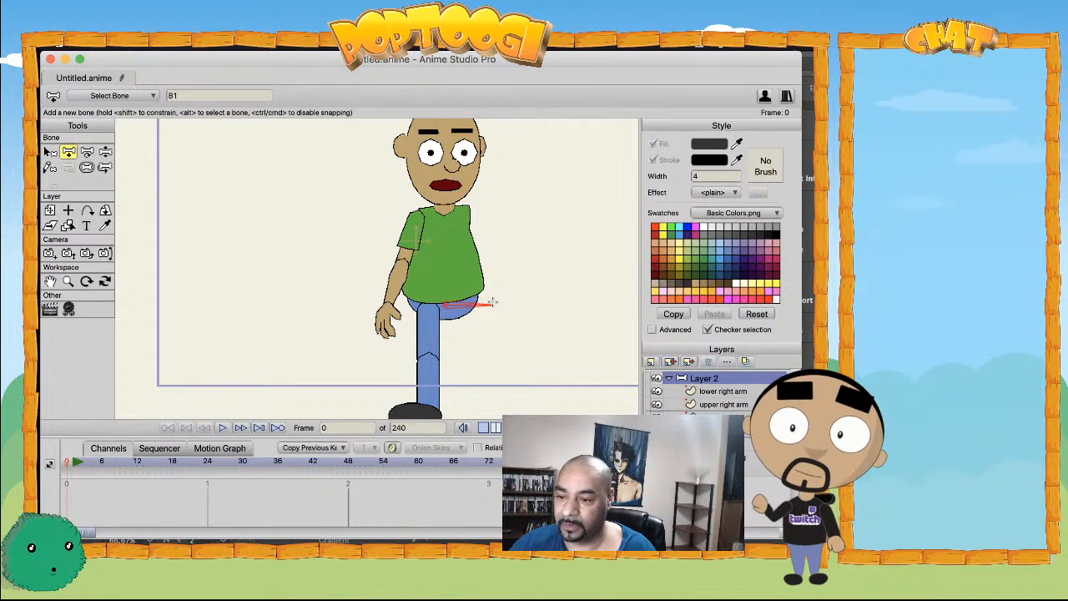
- Chain bones upward from the waist through the lower torso, upper torso, neck and head, plus a short jaw bone angled toward the cheek
{"action": "left_click_drag", "start_coordinate": [444, 301], "coordinate": [441, 247]}
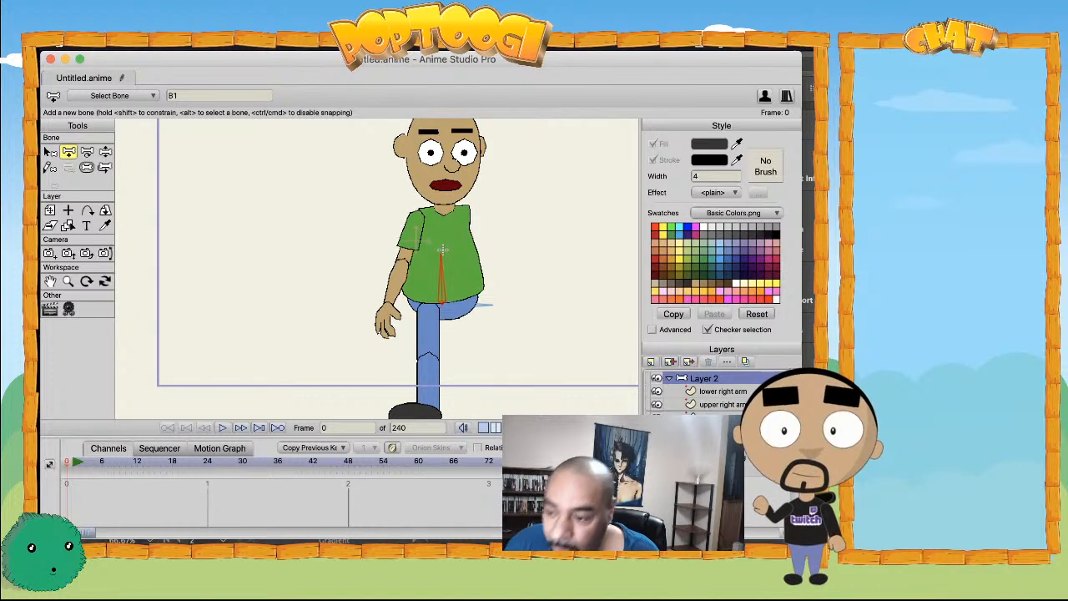
{"action": "left_click_drag", "start_coordinate": [443, 252], "coordinate": [443, 206]}
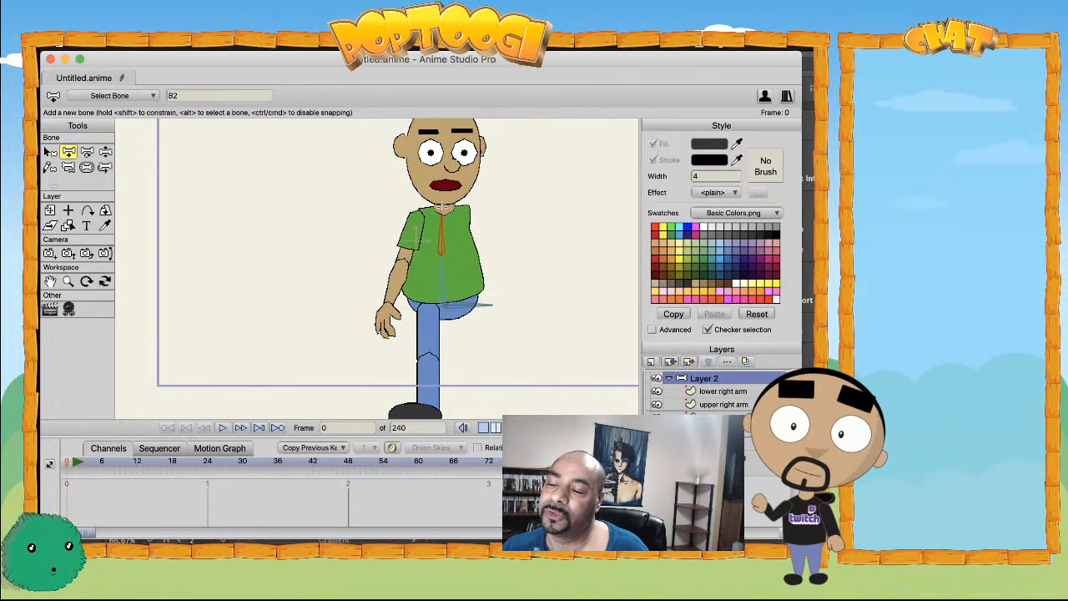
{"action": "left_click_drag", "start_coordinate": [443, 206], "coordinate": [439, 147]}
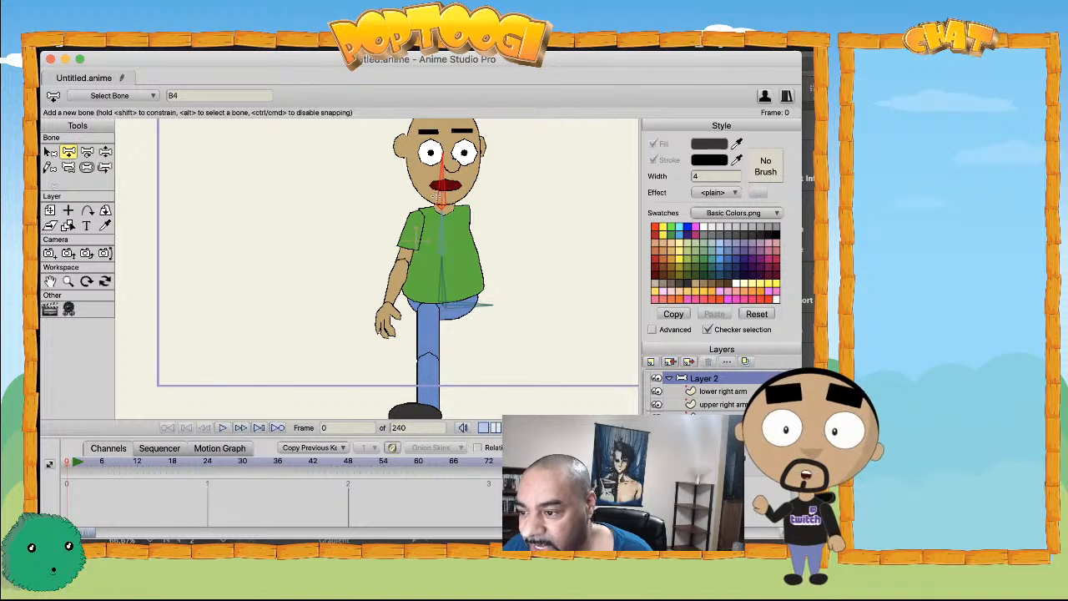
{"action": "left_click_drag", "start_coordinate": [440, 160], "coordinate": [413, 179]}
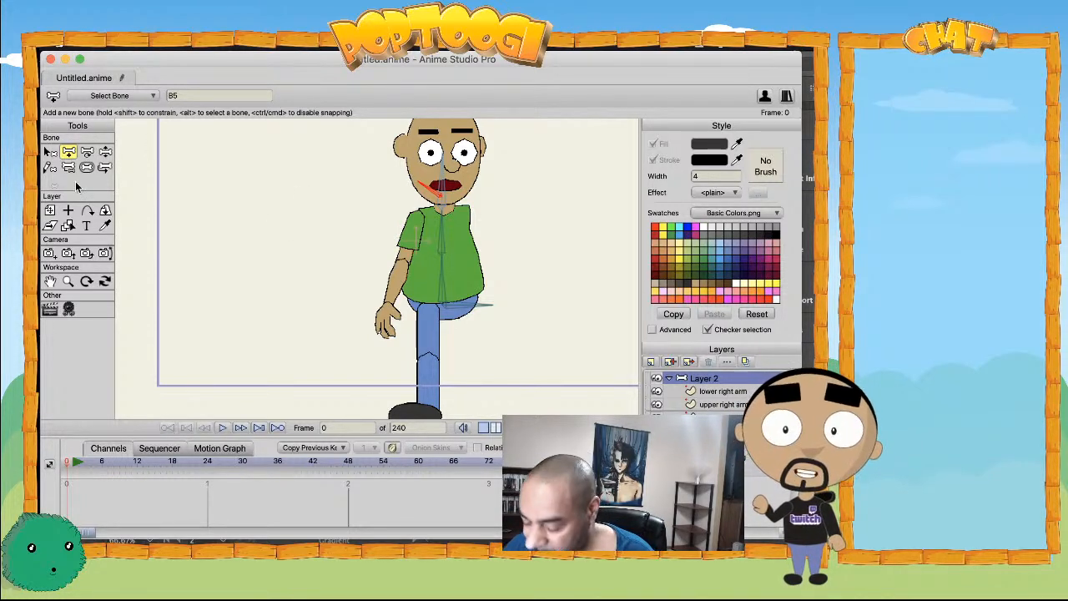
- Examine the parent links between the waist, torso, head and jaw bones with the Reparent Bone tool
{"action": "left_click", "coordinate": [68, 167]}
{"action": "scroll", "coordinate": [457, 338], "scroll_direction": "up", "scroll_amount": 5}
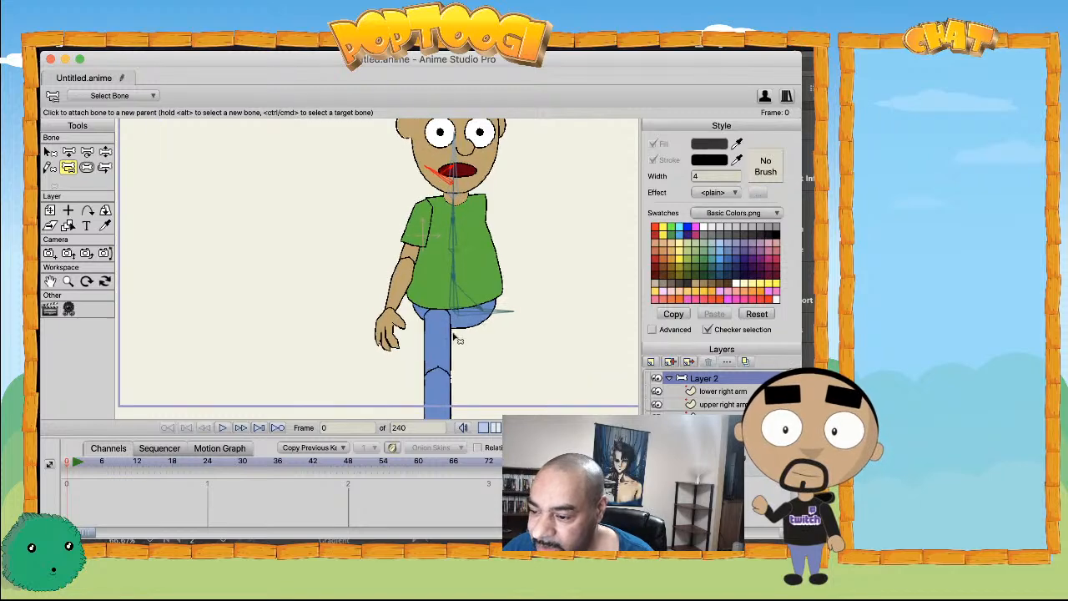
{"action": "left_click_drag", "start_coordinate": [413, 319], "coordinate": [328, 303]}
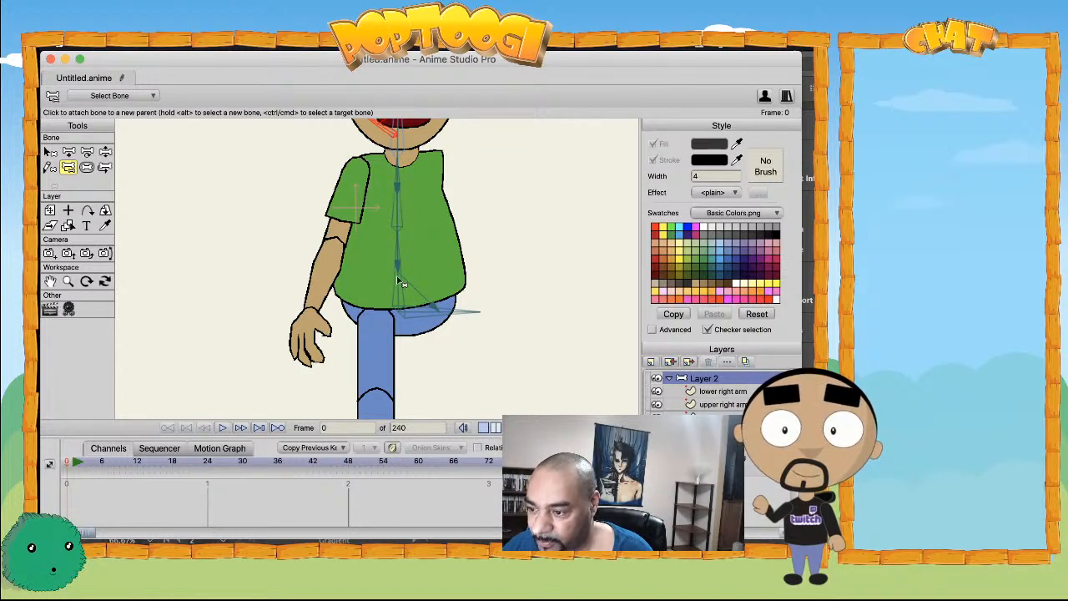
{"action": "scroll", "coordinate": [434, 220], "scroll_direction": "up", "scroll_amount": 3}
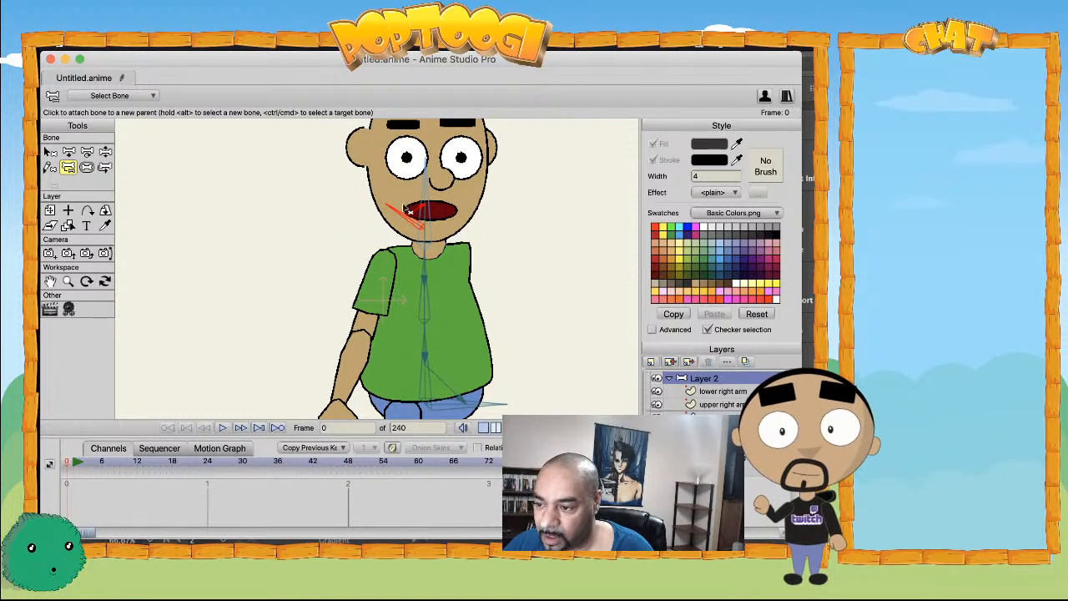
{"action": "scroll", "coordinate": [466, 375], "scroll_direction": "down", "scroll_amount": 2}
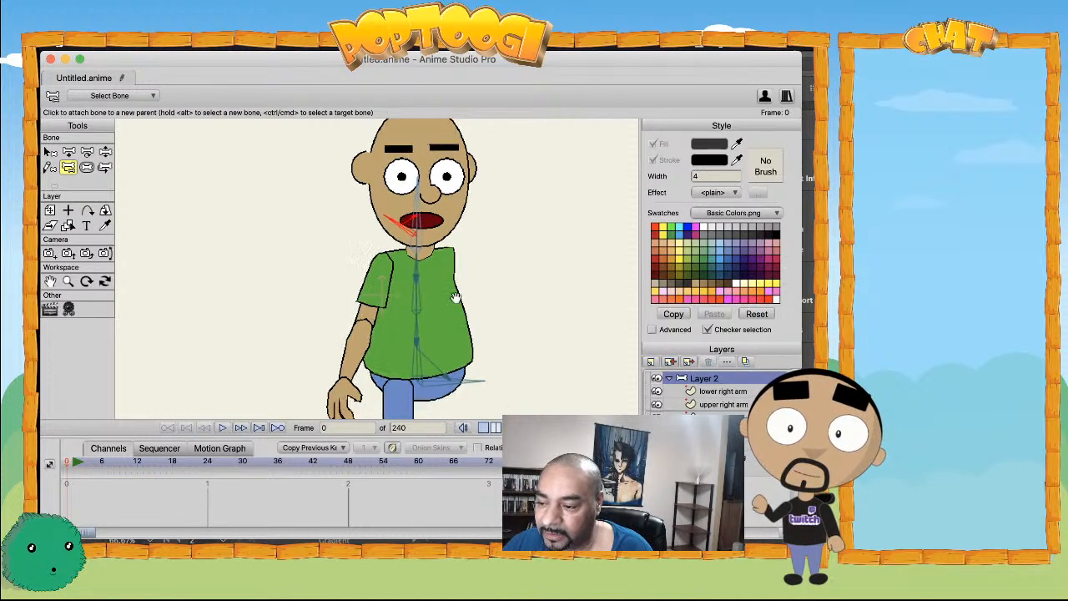
{"action": "left_click_drag", "start_coordinate": [322, 304], "coordinate": [355, 267]}
{"action": "scroll", "coordinate": [357, 264], "scroll_direction": "down", "scroll_amount": 1}
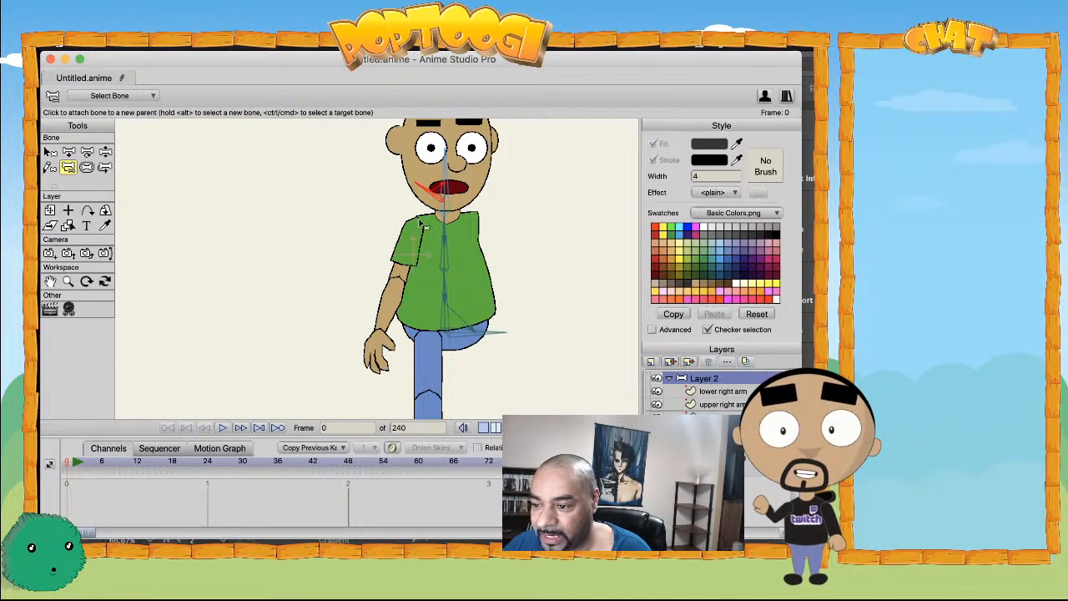
- Parented to the upper torso bone, add a chain of bones for the right upper arm, forearm and hand, starting at the shoulder
{"action": "key", "text": "z"}
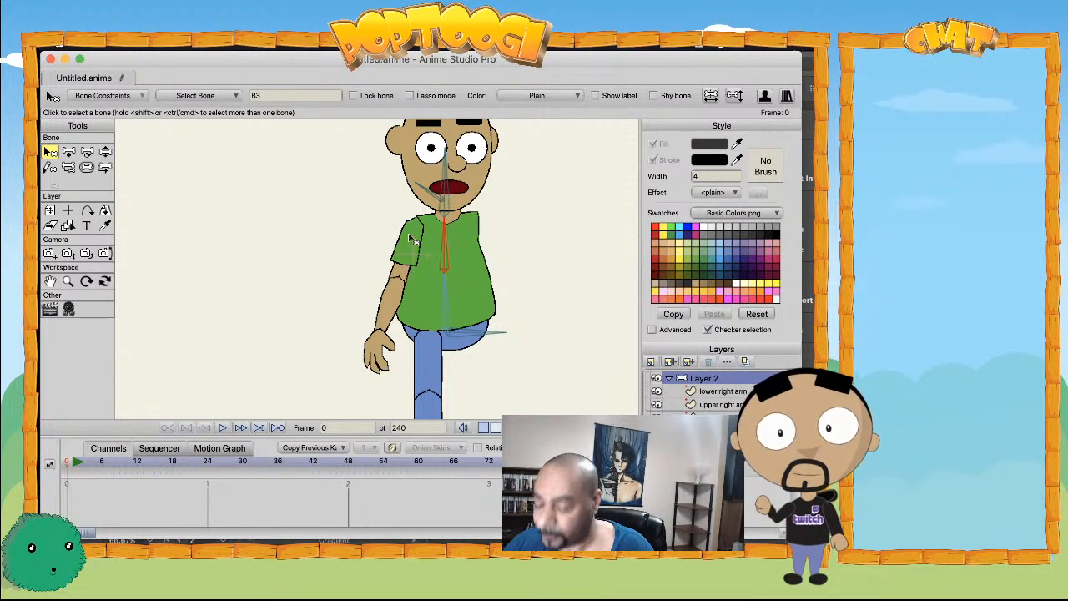
{"action": "key", "text": "a"}
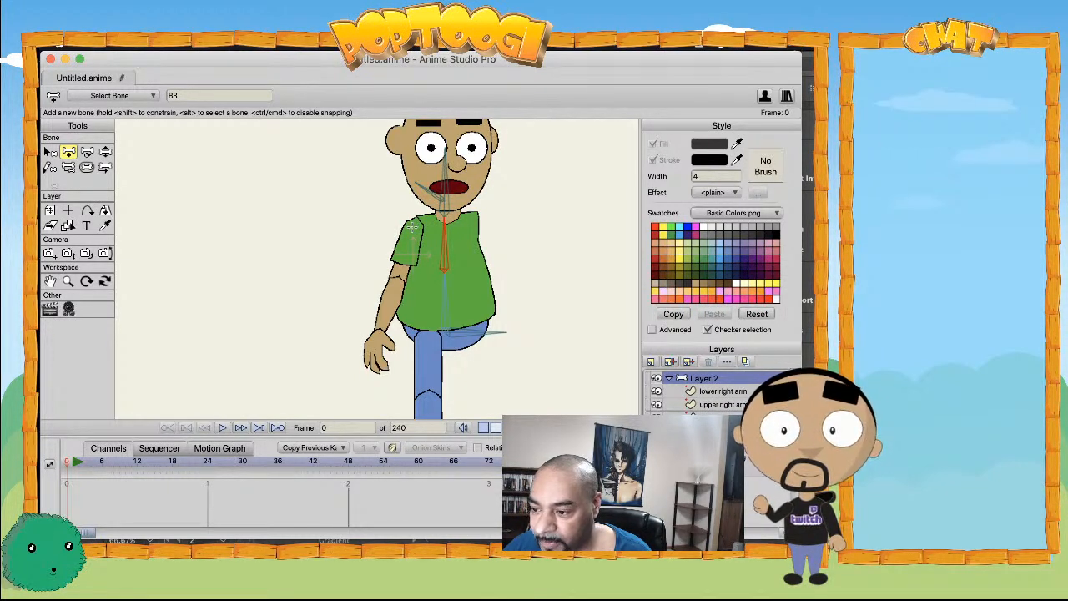
{"action": "left_click_drag", "start_coordinate": [412, 227], "coordinate": [399, 282]}
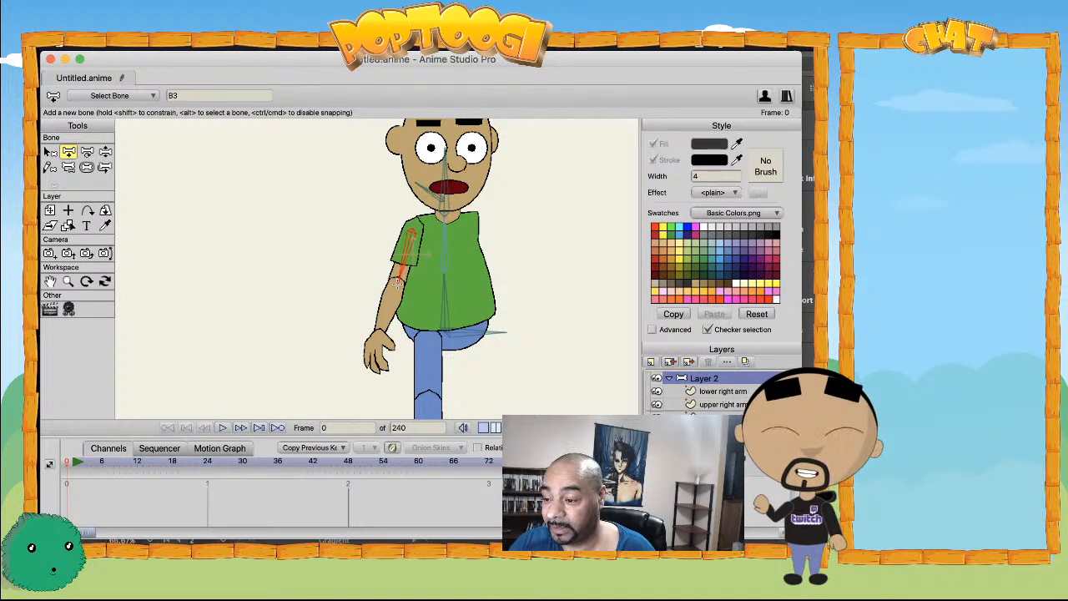
{"action": "left_click_drag", "start_coordinate": [398, 283], "coordinate": [371, 357]}
{"action": "scroll", "coordinate": [341, 284], "scroll_direction": "down", "scroll_amount": 3}
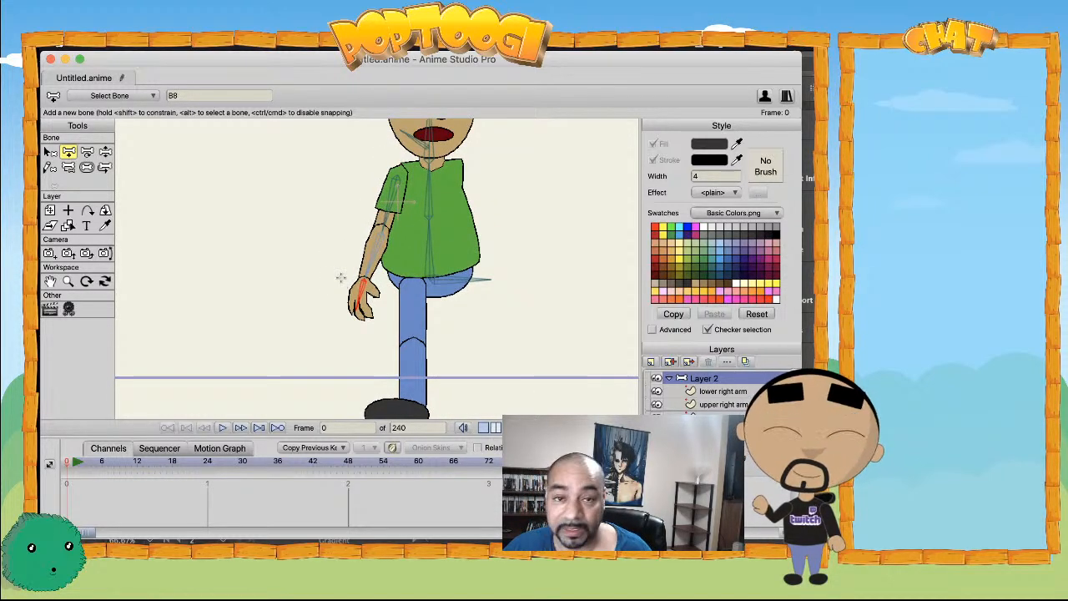
- Select the horizontal waist bone as the parent for leg bones
{"action": "key", "text": "z"}
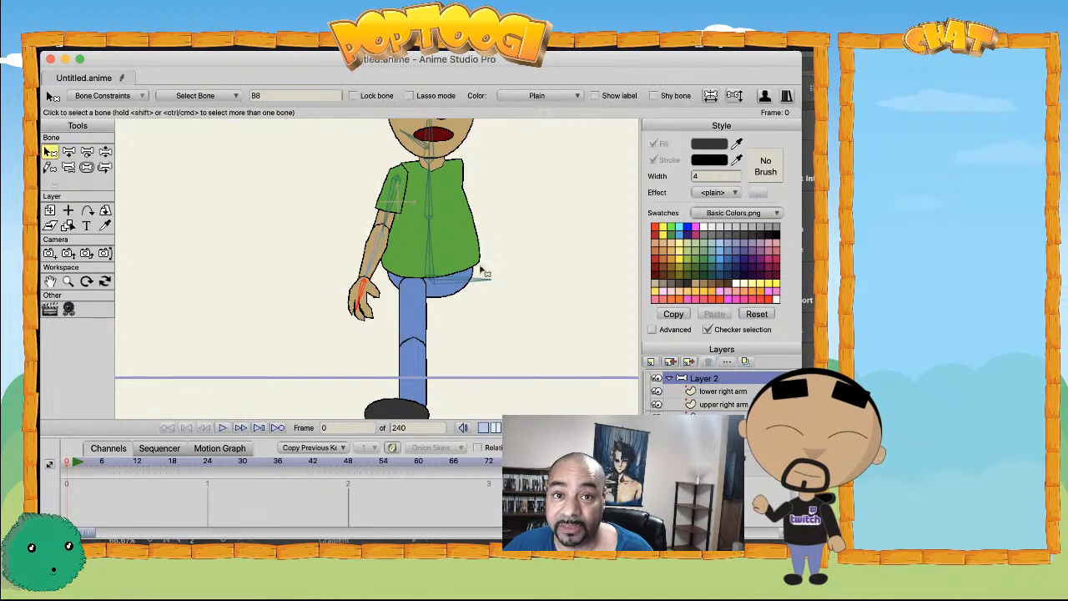
{"action": "left_click", "coordinate": [447, 283]}
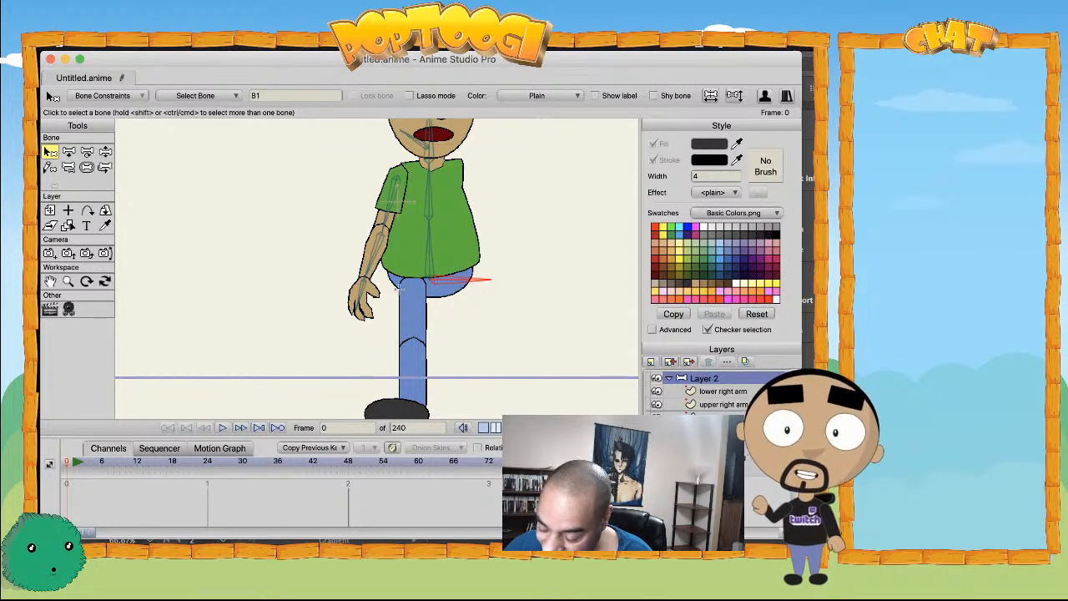
- Add a chain of three bones to the visible leg, along the thigh, the shin and the foot
{"action": "key", "text": "a"}
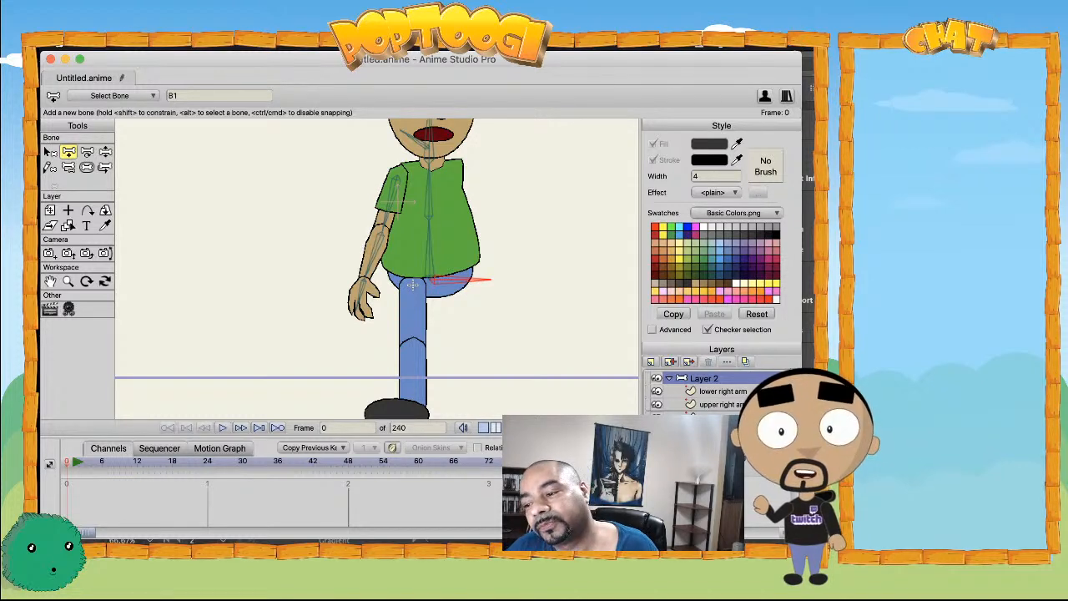
{"action": "left_click_drag", "start_coordinate": [412, 285], "coordinate": [412, 348]}
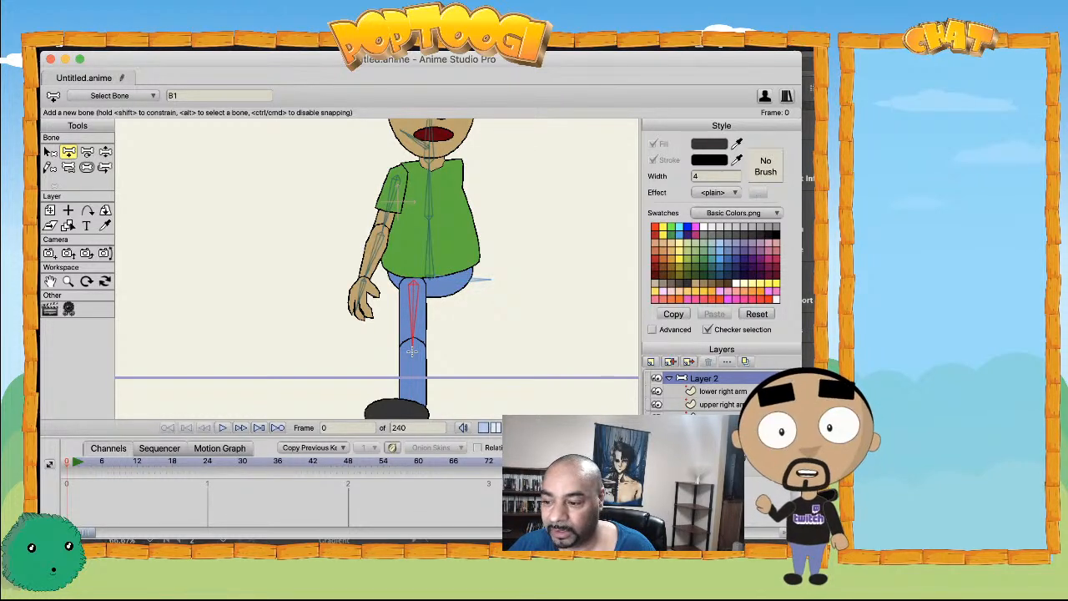
{"action": "left_click_drag", "start_coordinate": [412, 349], "coordinate": [413, 406]}
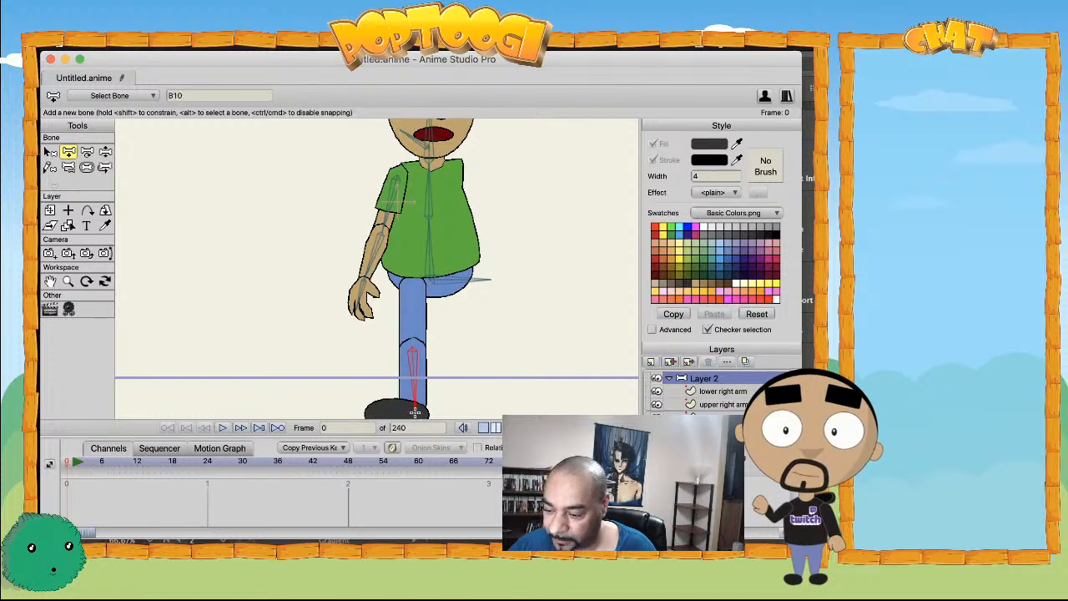
{"action": "scroll", "coordinate": [435, 404], "scroll_direction": "down", "scroll_amount": 5}
{"action": "left_click_drag", "start_coordinate": [441, 298], "coordinate": [415, 258]}
{"action": "scroll", "coordinate": [409, 334], "scroll_direction": "down", "scroll_amount": 3}
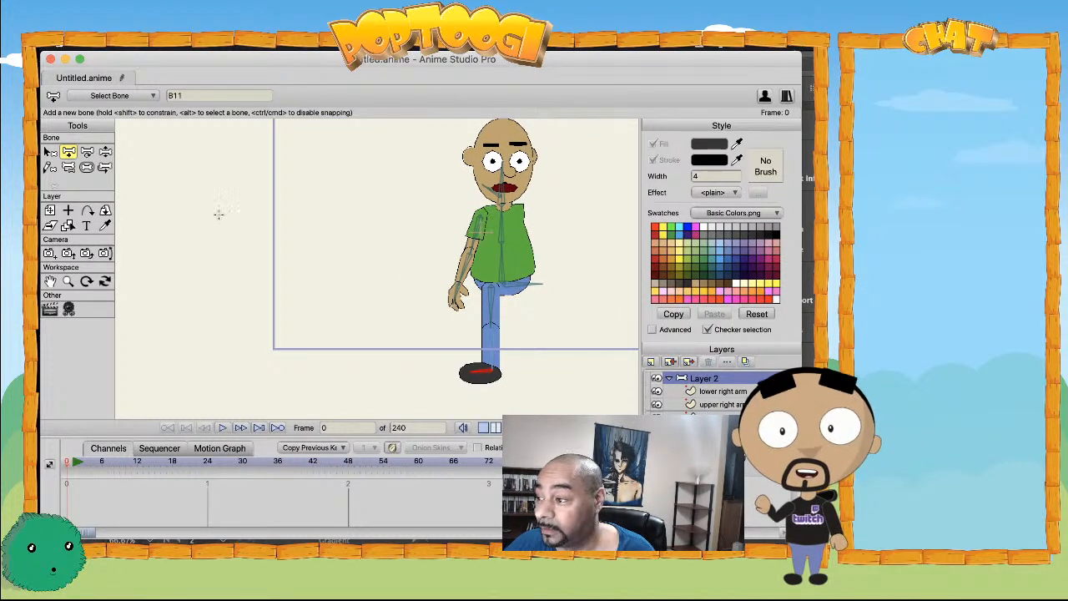
- Display the bone strength regions and test-move the arm bones to check how the artwork deforms
{"action": "left_click", "coordinate": [87, 168]}
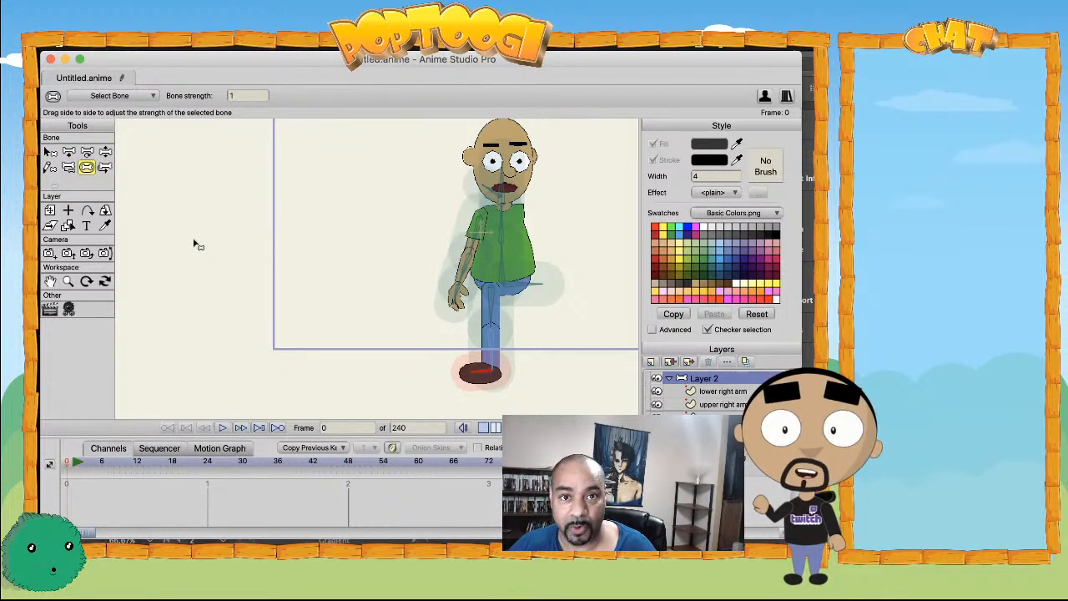
{"action": "key", "text": "z"}
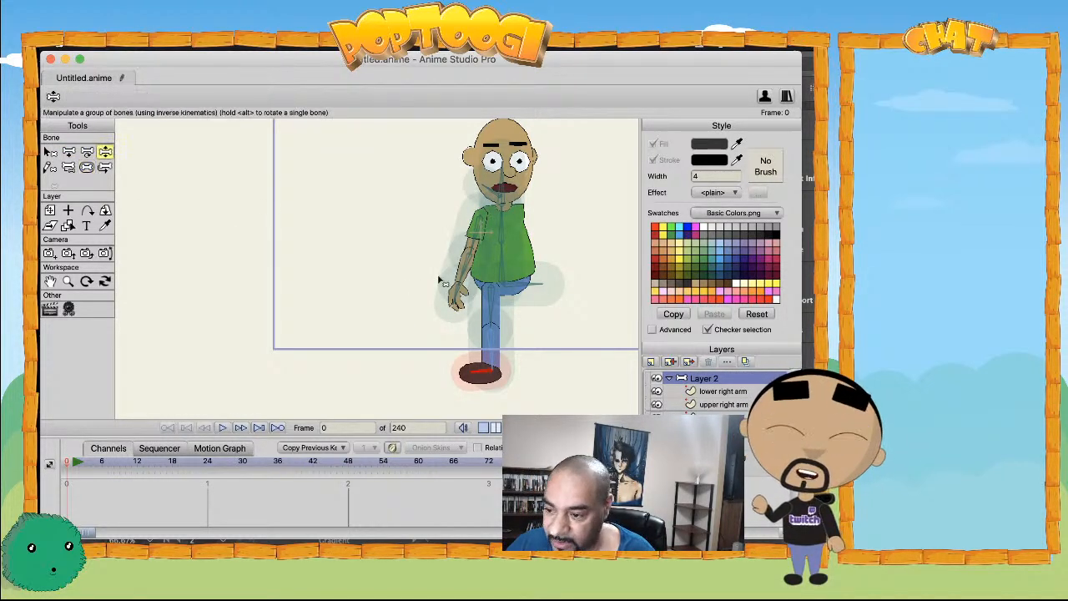
{"action": "left_click_drag", "start_coordinate": [472, 270], "coordinate": [340, 307]}
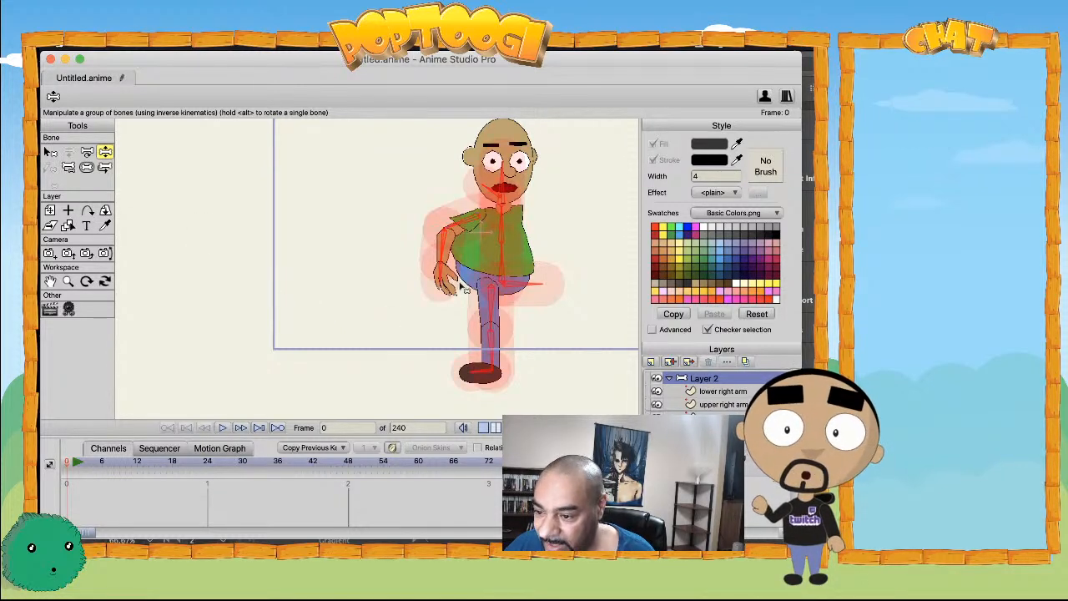
- Set the bone strength of all the skeleton's bones to 0 and deselect them
{"action": "left_click", "coordinate": [87, 167]}
{"action": "left_click_drag", "start_coordinate": [507, 294], "coordinate": [393, 293]}
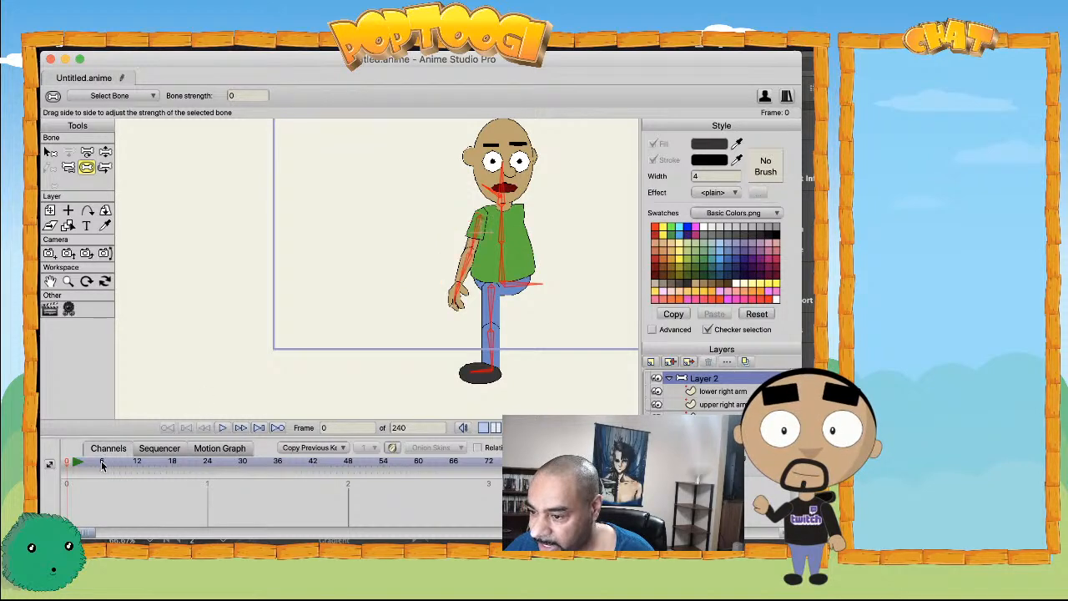
{"action": "key", "text": "z"}
{"action": "left_click", "coordinate": [421, 311]}
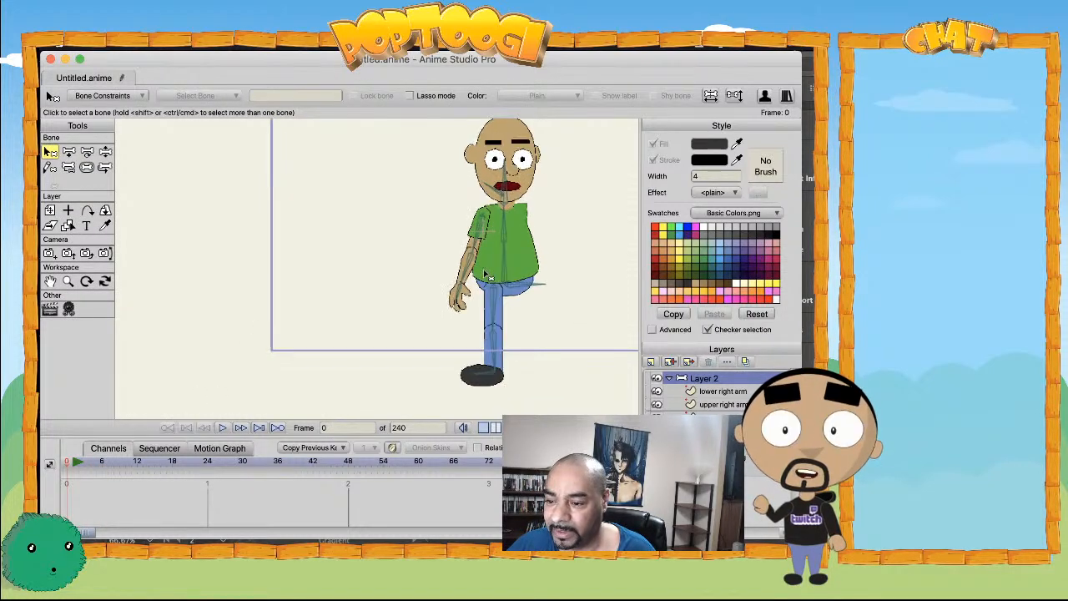
- Select the horizontal hip bone B1 and bind all points of the blue hip shape to it
{"action": "scroll", "coordinate": [491, 284], "scroll_direction": "up", "scroll_amount": 2}
{"action": "scroll", "coordinate": [499, 293], "scroll_direction": "up", "scroll_amount": 1}
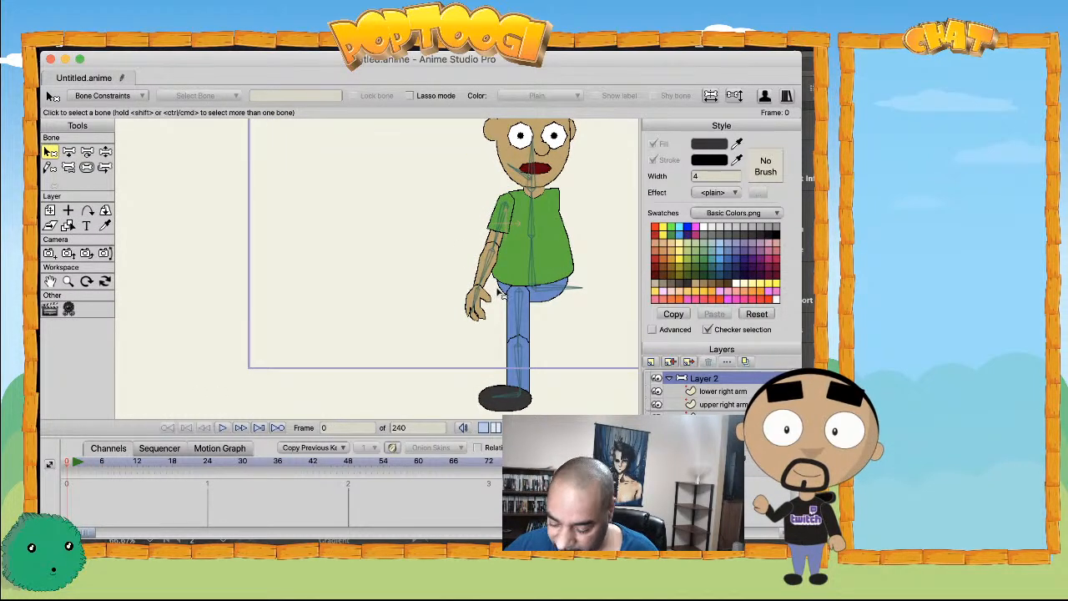
{"action": "left_click", "coordinate": [545, 291]}
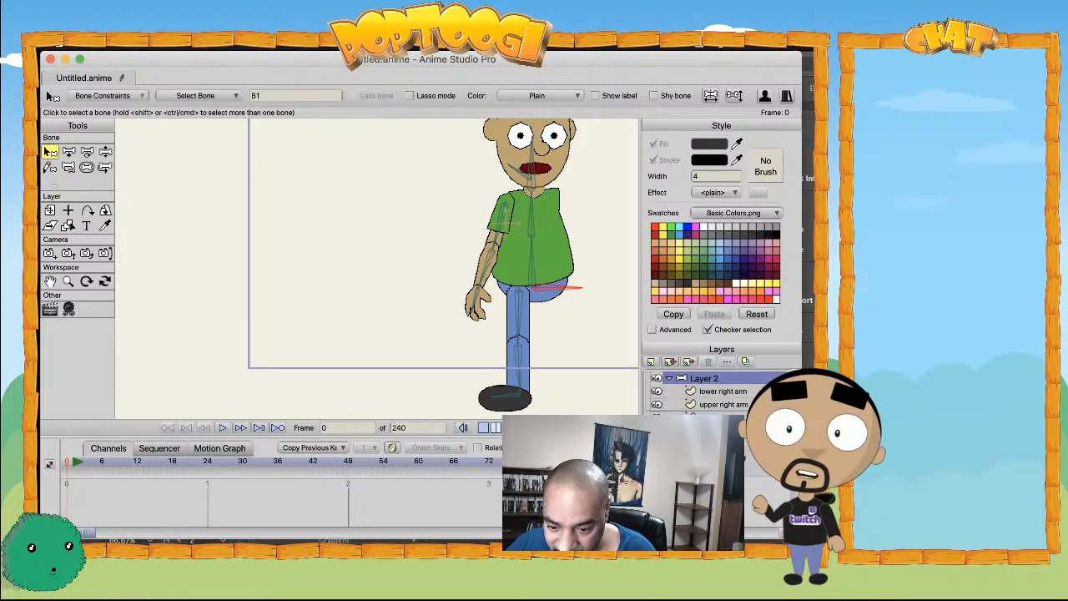
{"action": "left_click", "coordinate": [545, 293], "text": "ctrl+alt"}
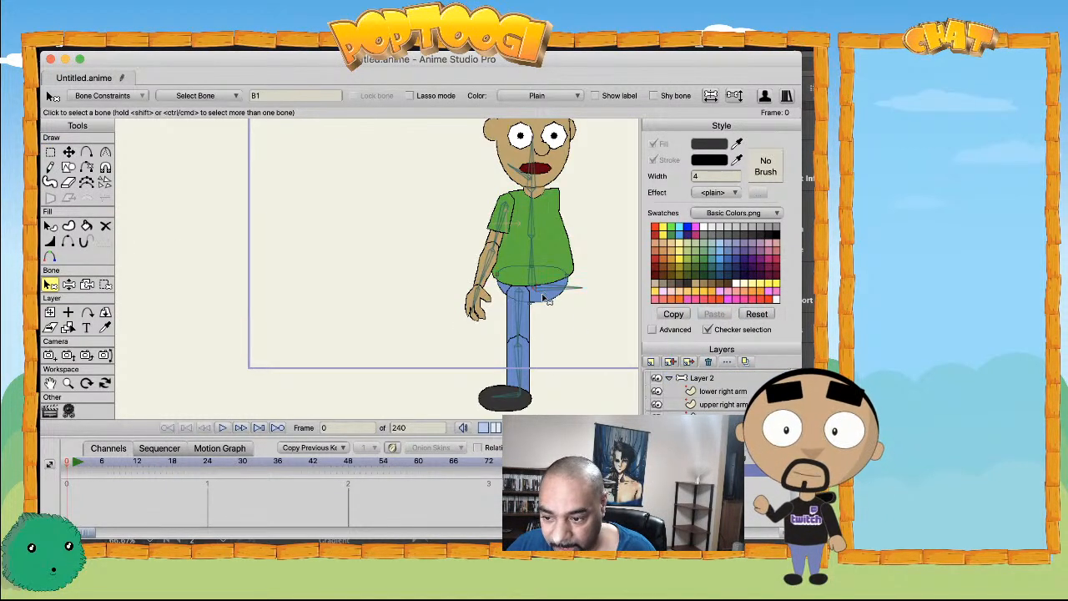
{"action": "left_click", "coordinate": [543, 290]}
{"action": "left_click", "coordinate": [544, 294], "text": "ctrl+alt"}
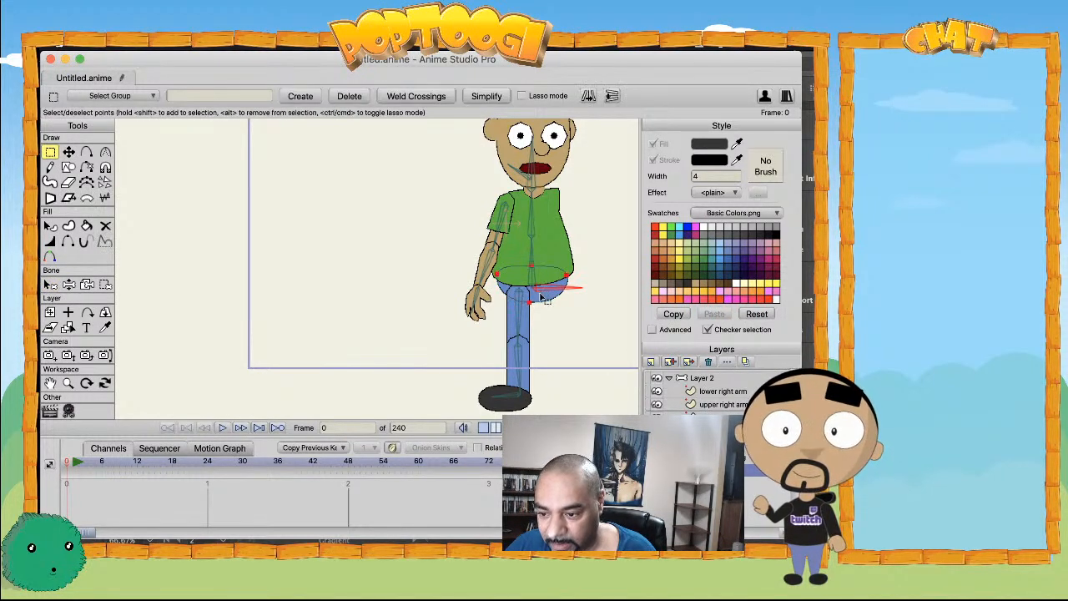
{"action": "scroll", "coordinate": [544, 305], "scroll_direction": "up", "scroll_amount": 5}
{"action": "scroll", "coordinate": [533, 303], "scroll_direction": "down", "scroll_amount": 2}
{"action": "scroll", "coordinate": [345, 274], "scroll_direction": "down", "scroll_amount": 1}
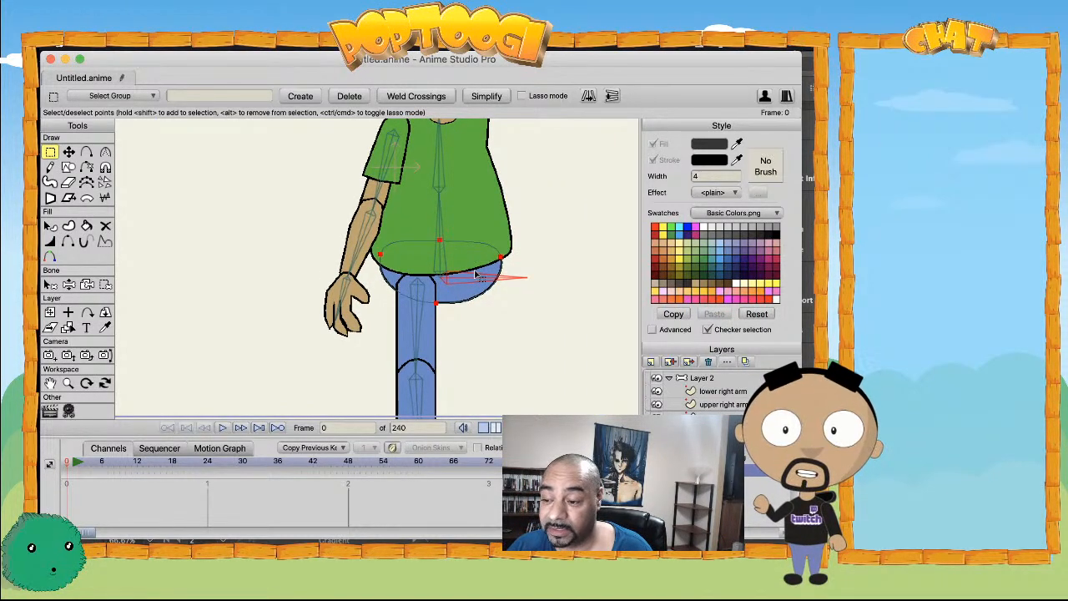
{"action": "left_click", "coordinate": [106, 286]}
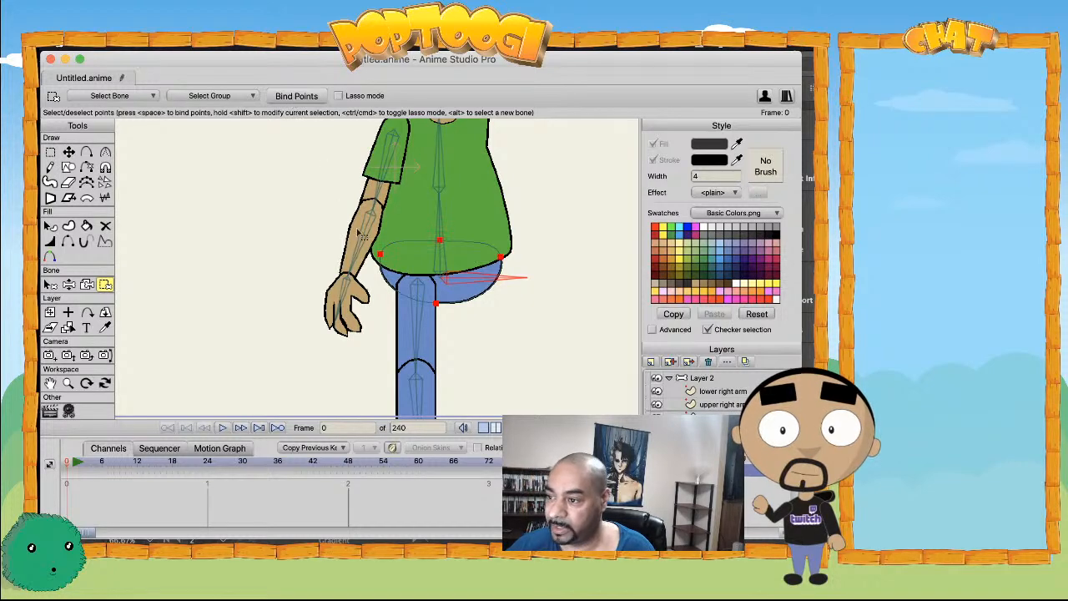
- Select the lower spine bone B2 and bind all points of the green torso shape to it
{"action": "left_click_drag", "start_coordinate": [285, 252], "coordinate": [360, 288]}
{"action": "scroll", "coordinate": [361, 288], "scroll_direction": "down", "scroll_amount": 2}
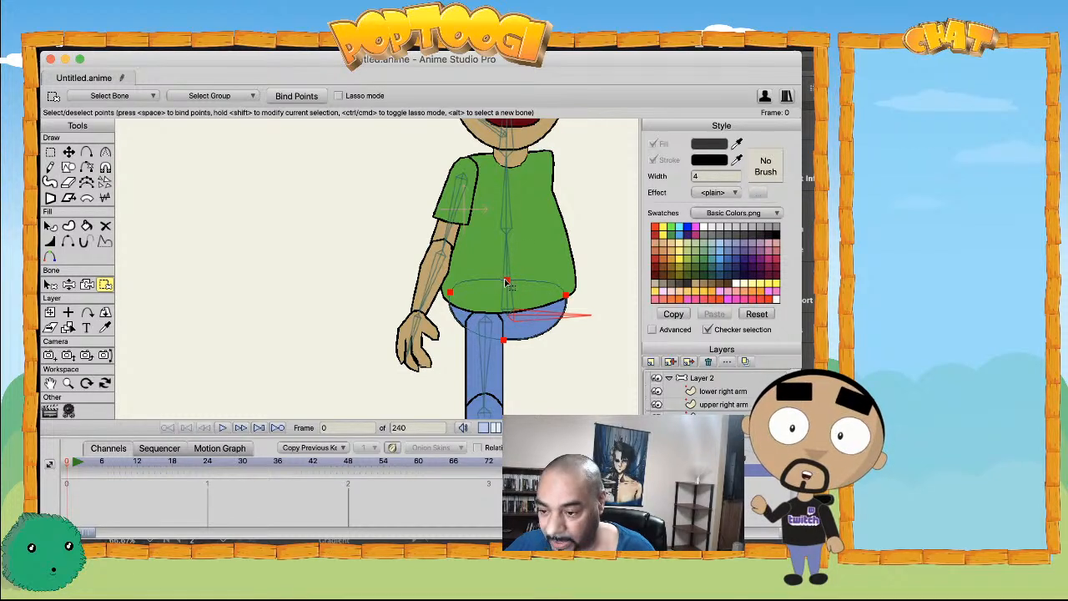
{"action": "key", "text": "z"}
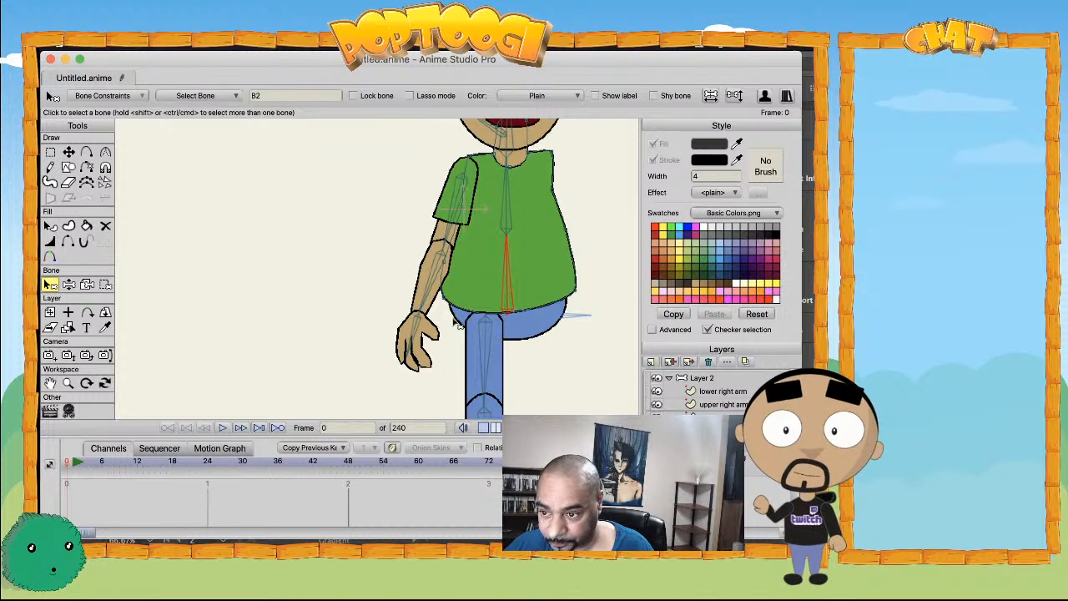
{"action": "scroll", "coordinate": [442, 330], "scroll_direction": "down", "scroll_amount": 2}
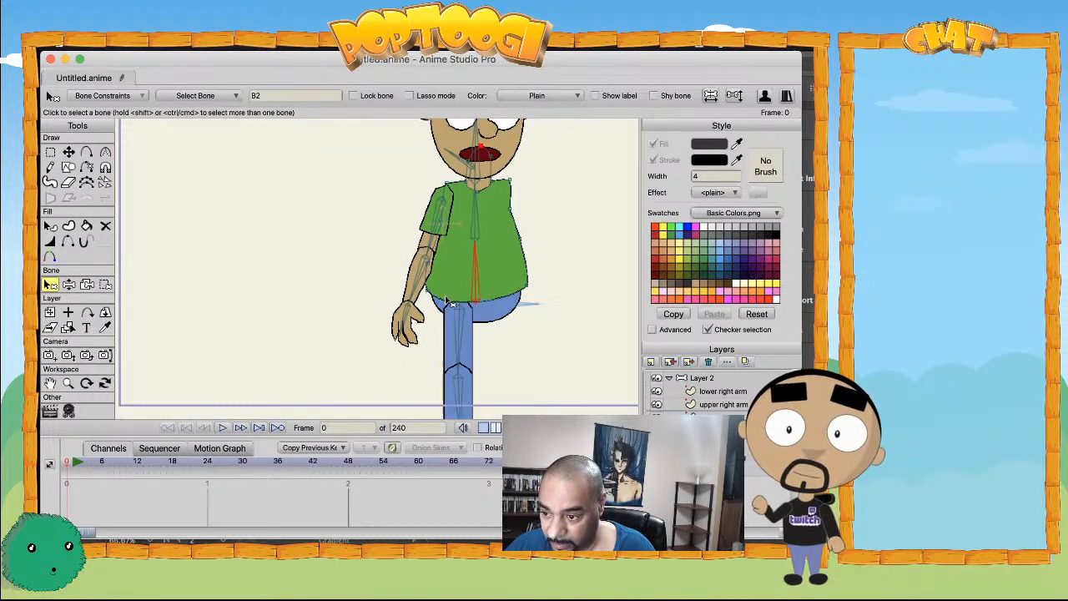
{"action": "key", "text": "g"}
{"action": "left_click_drag", "start_coordinate": [398, 314], "coordinate": [544, 117]}
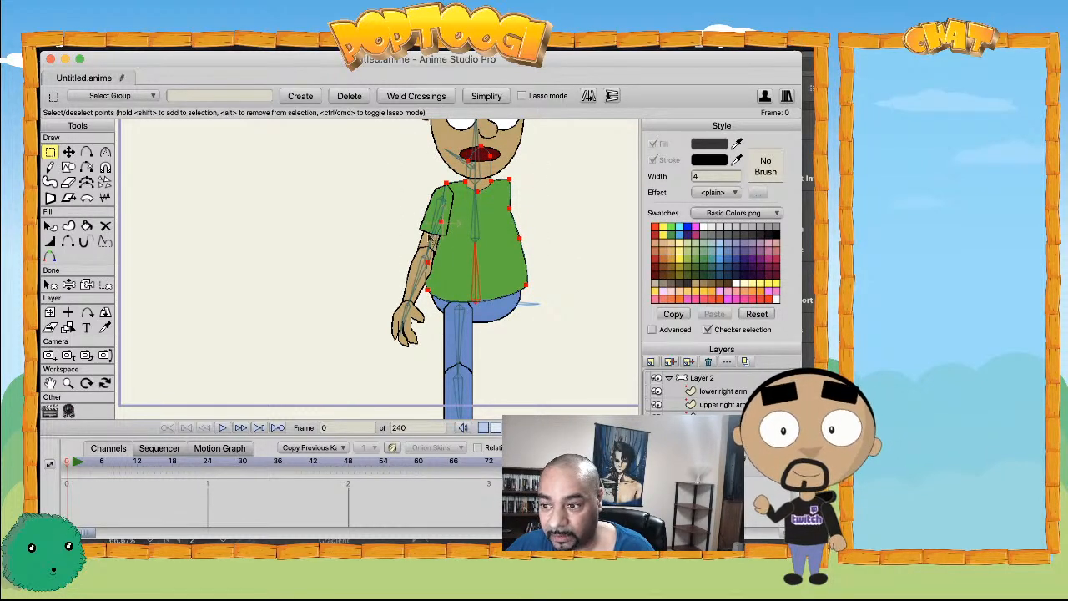
{"action": "left_click", "coordinate": [106, 284]}
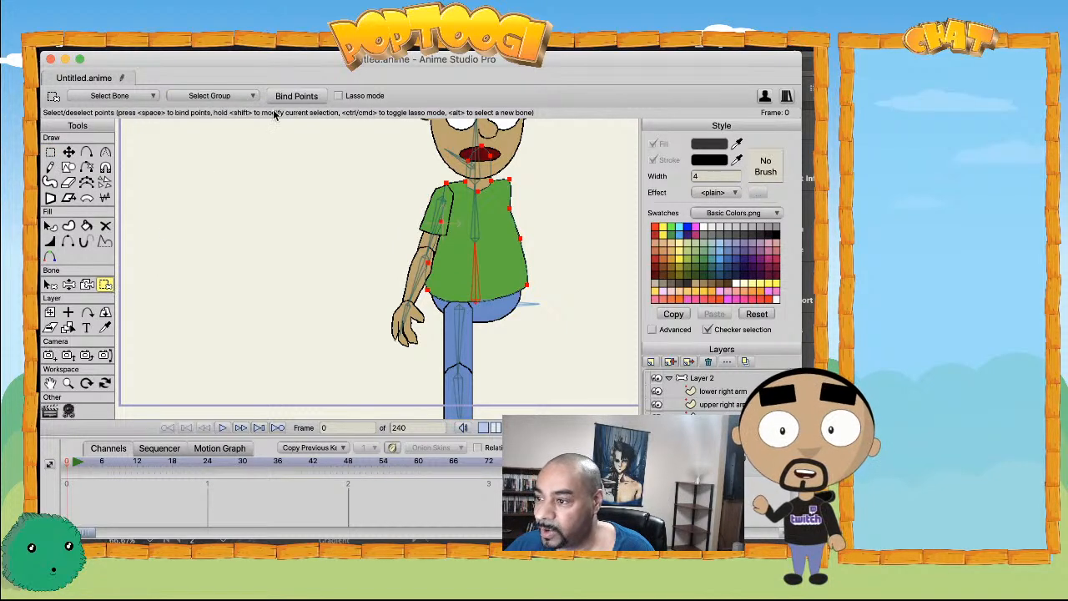
{"action": "left_click", "coordinate": [300, 102]}
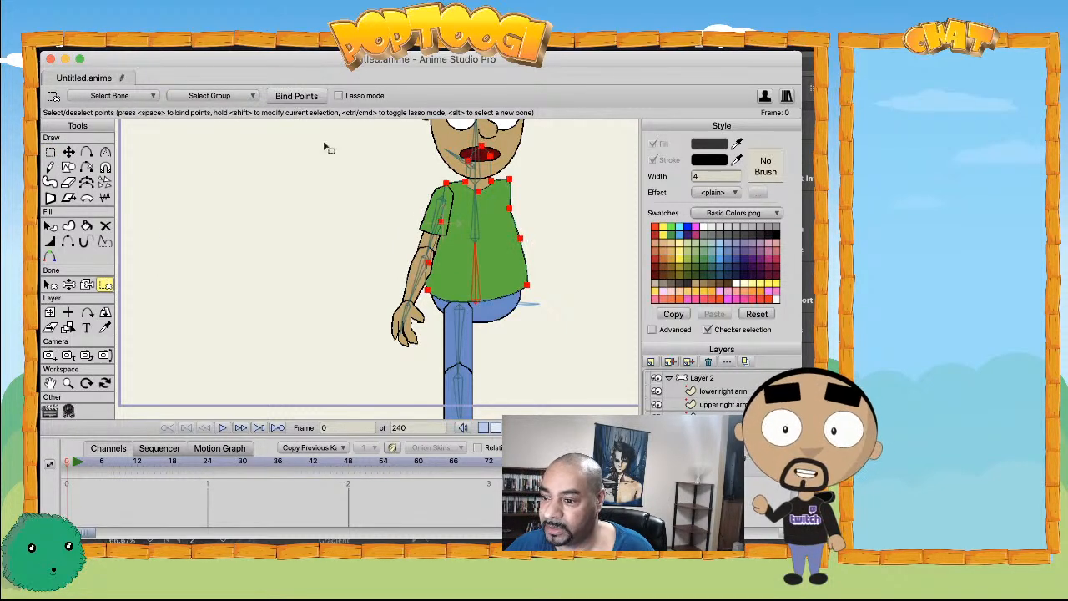
- Select the upper spine bone B3 and bind the torso's chest, shoulder and neck points to it
{"action": "key", "text": "z"}
{"action": "left_click", "coordinate": [479, 231]}
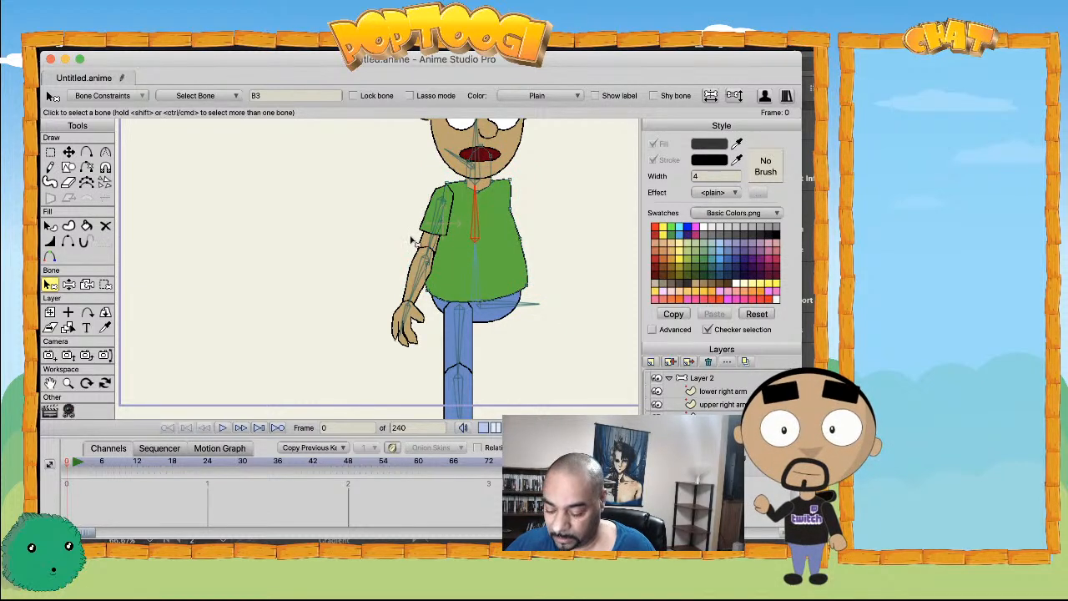
{"action": "key", "text": "g"}
{"action": "left_click_drag", "start_coordinate": [407, 237], "coordinate": [525, 145]}
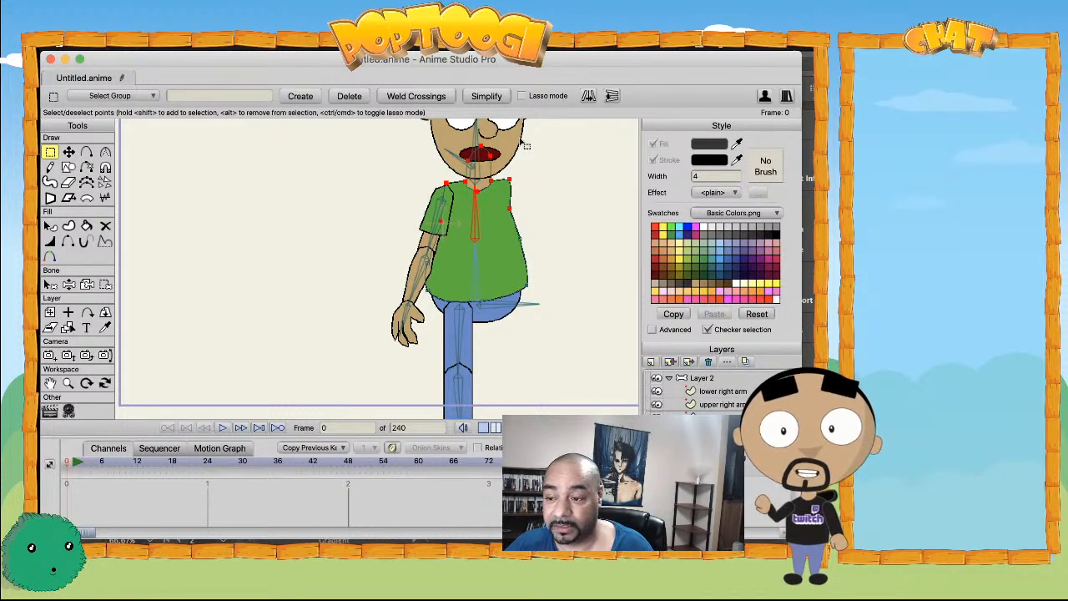
{"action": "left_click", "coordinate": [105, 284]}
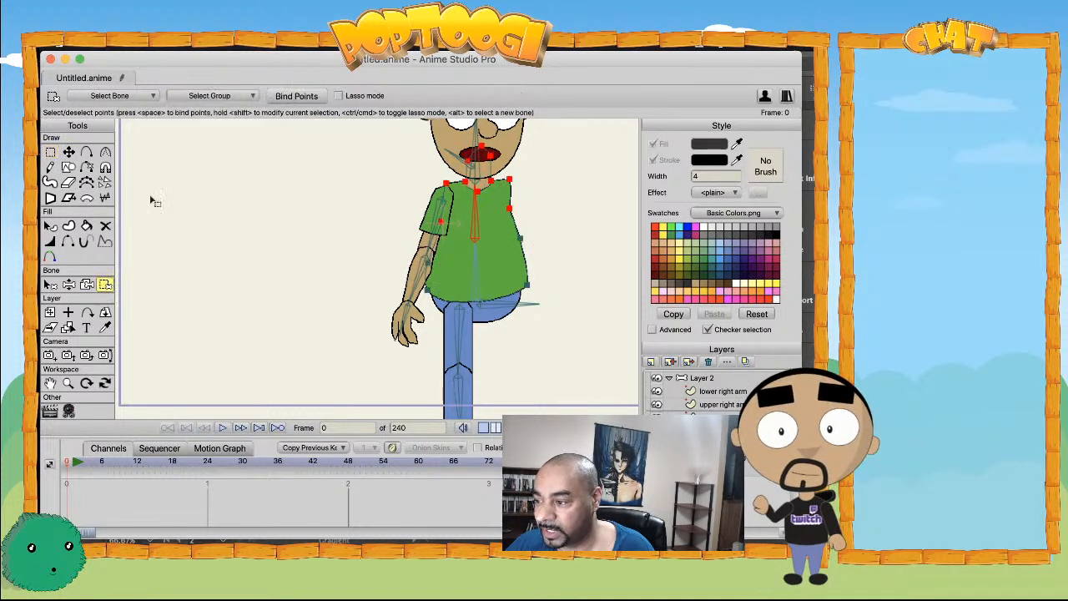
{"action": "left_click", "coordinate": [296, 96]}
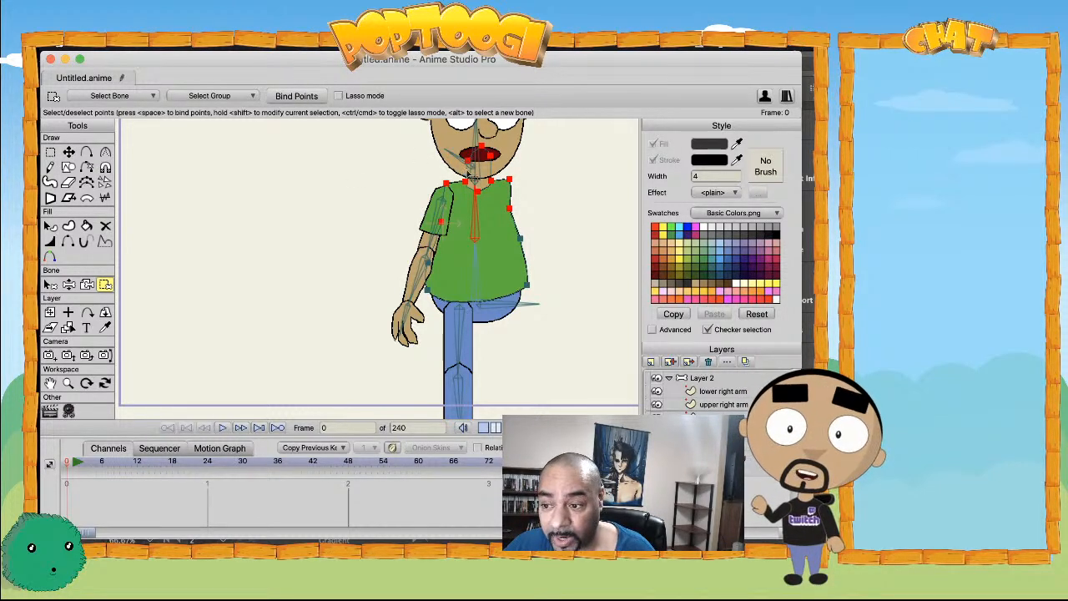
- Select the head bone B4 and bind the torso layer's uppermost neck points, behind the mouth, to it
{"action": "key", "text": "b"}
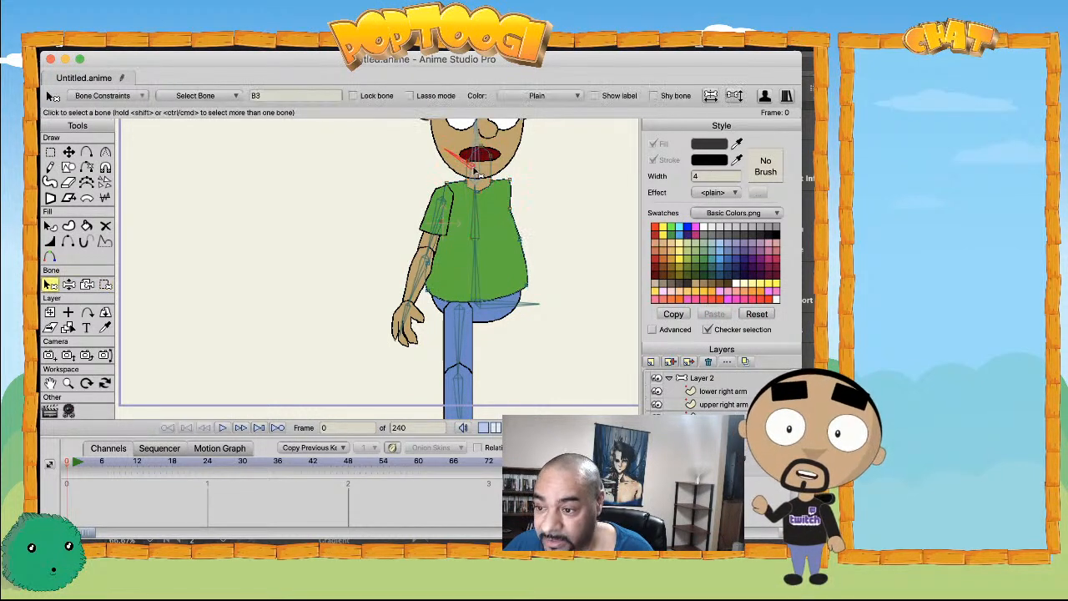
{"action": "left_click", "coordinate": [476, 176]}
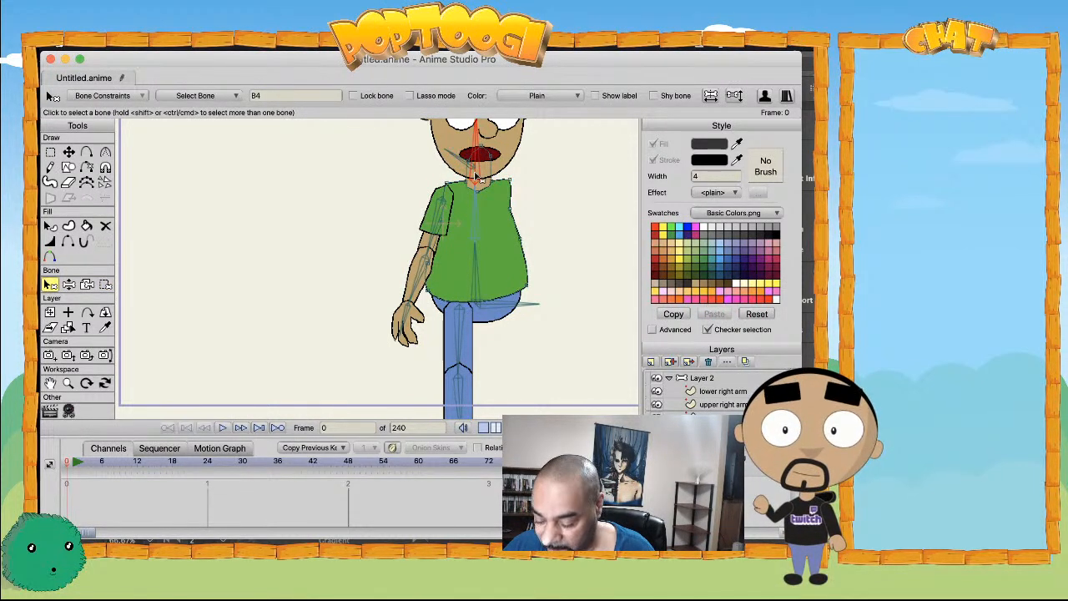
{"action": "key", "text": "g"}
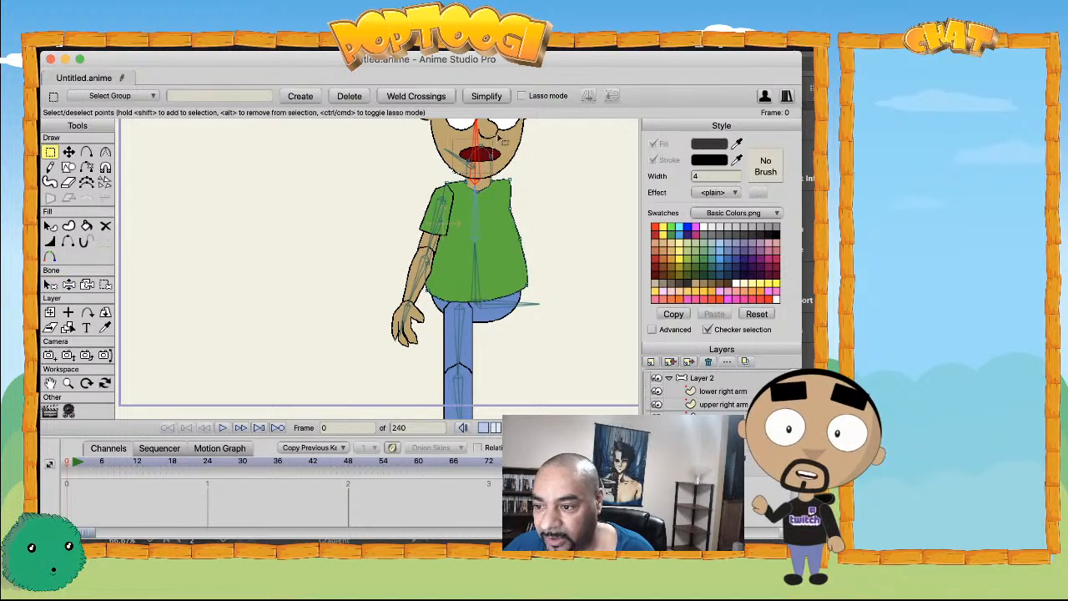
{"action": "left_click_drag", "start_coordinate": [504, 131], "coordinate": [505, 130]}
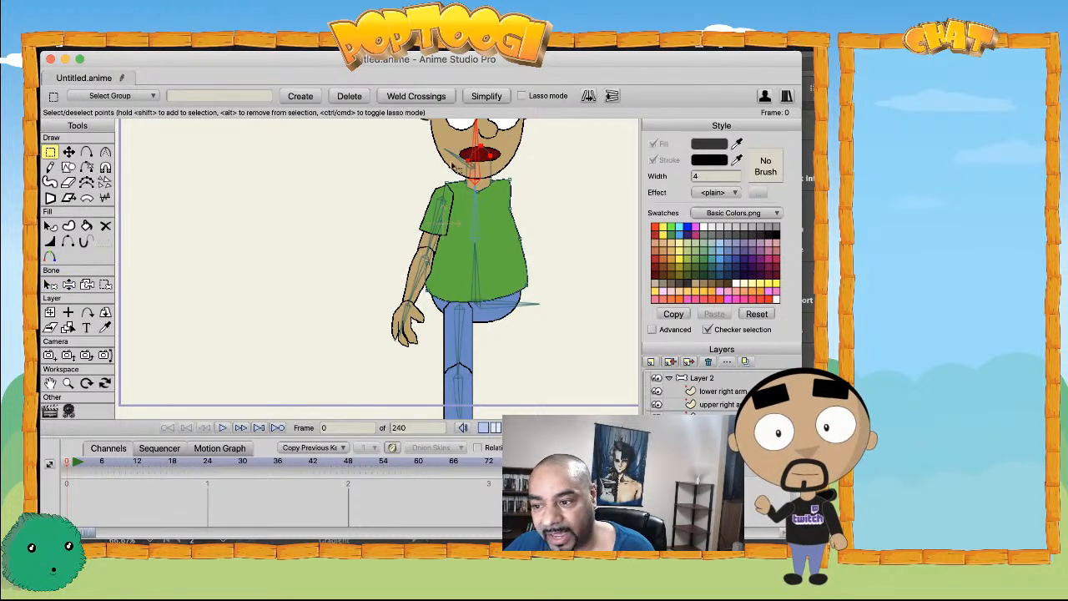
{"action": "scroll", "coordinate": [491, 189], "scroll_direction": "up", "scroll_amount": 4}
{"action": "left_click_drag", "start_coordinate": [491, 190], "coordinate": [394, 351]}
{"action": "scroll", "coordinate": [446, 260], "scroll_direction": "up", "scroll_amount": 1}
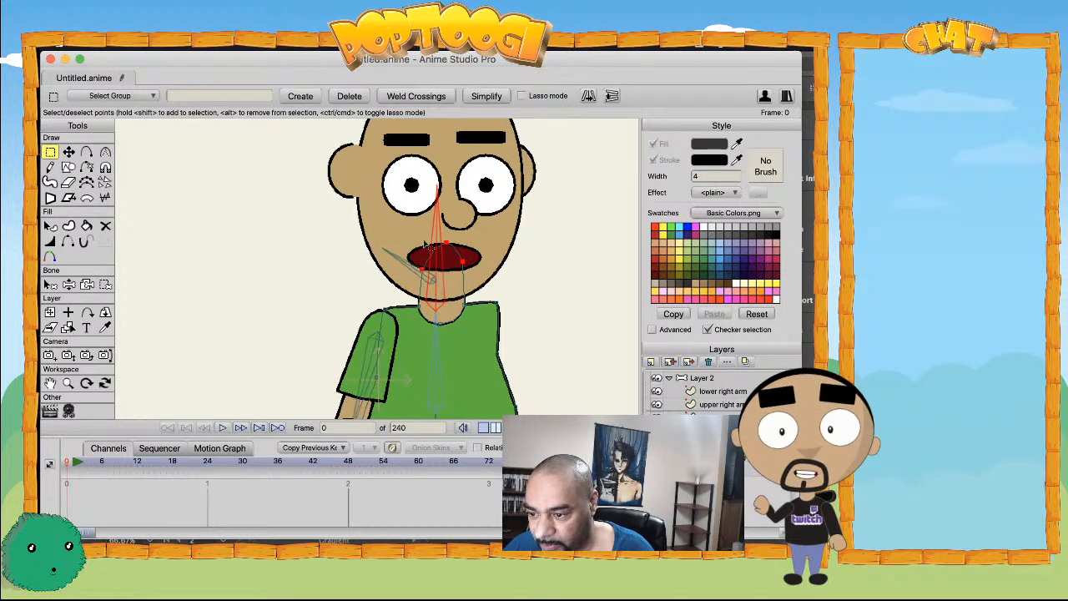
{"action": "scroll", "coordinate": [433, 255], "scroll_direction": "down", "scroll_amount": 1}
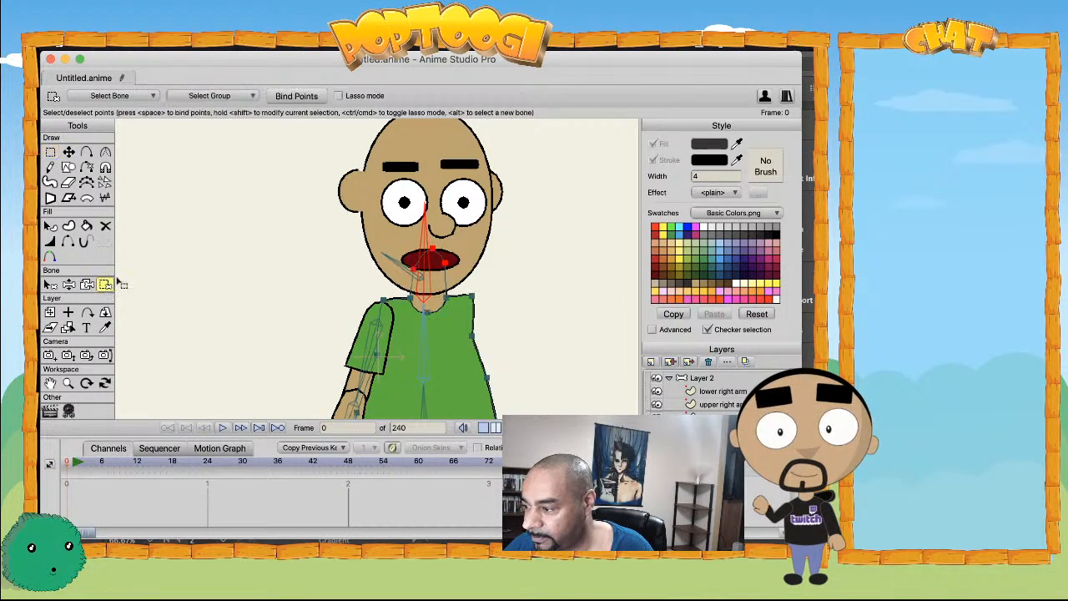
- Select the upper arm bone B6 and bind all points of the upper right arm layer to it
{"action": "scroll", "coordinate": [338, 224], "scroll_direction": "down", "scroll_amount": 3}
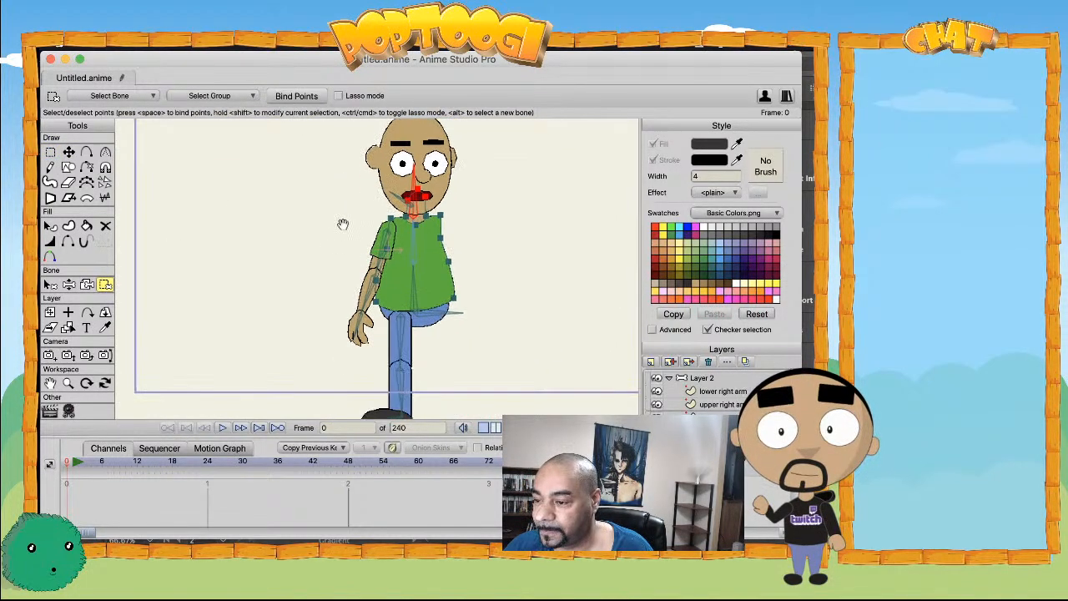
{"action": "scroll", "coordinate": [409, 280], "scroll_direction": "up", "scroll_amount": 3}
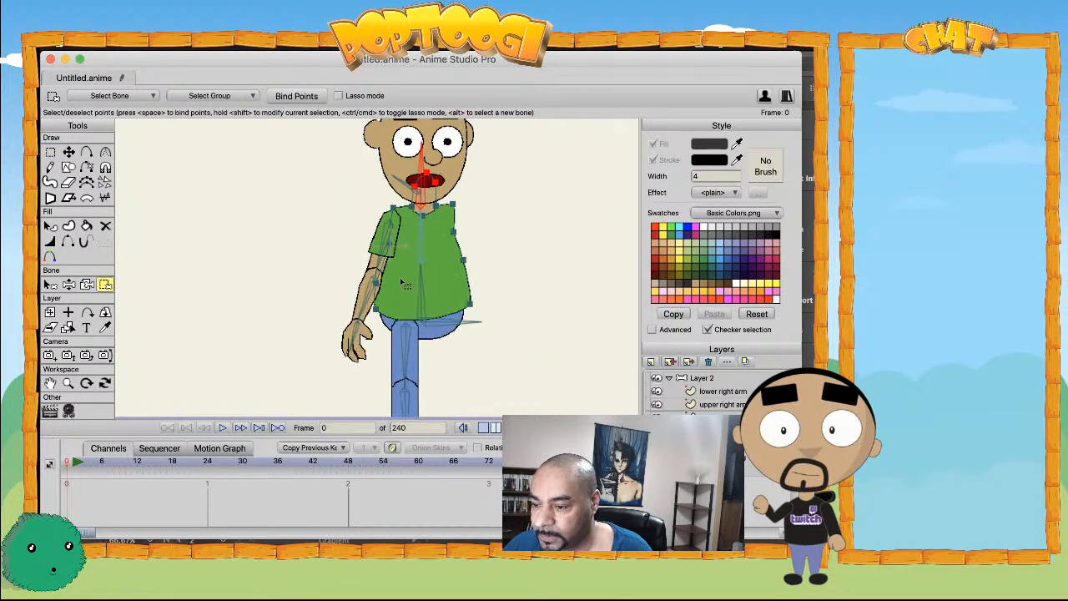
{"action": "key", "text": "z"}
{"action": "left_click", "coordinate": [390, 227]}
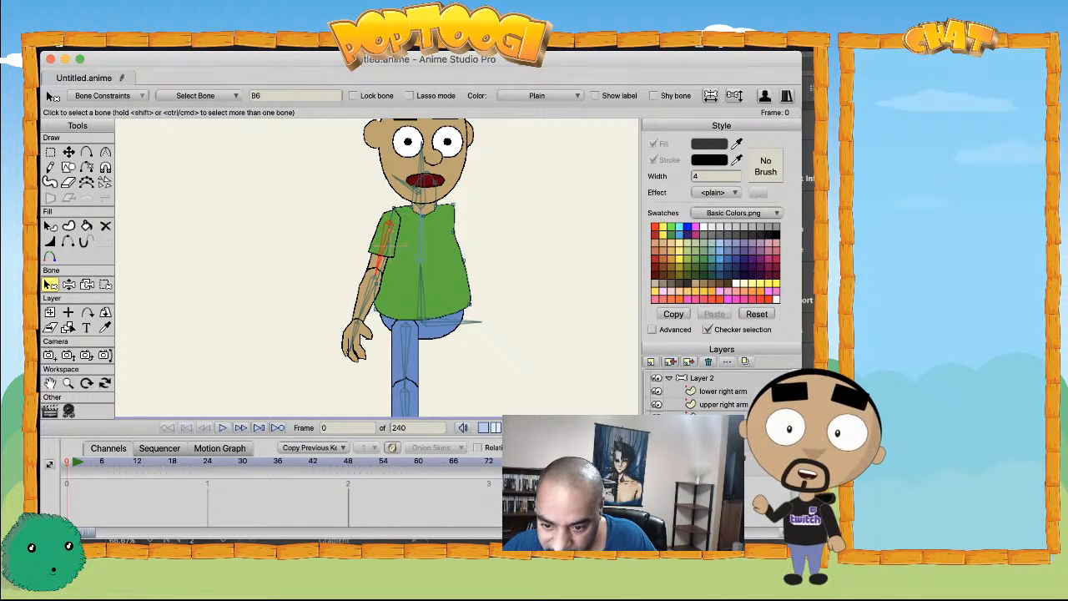
{"action": "left_click", "coordinate": [713, 407]}
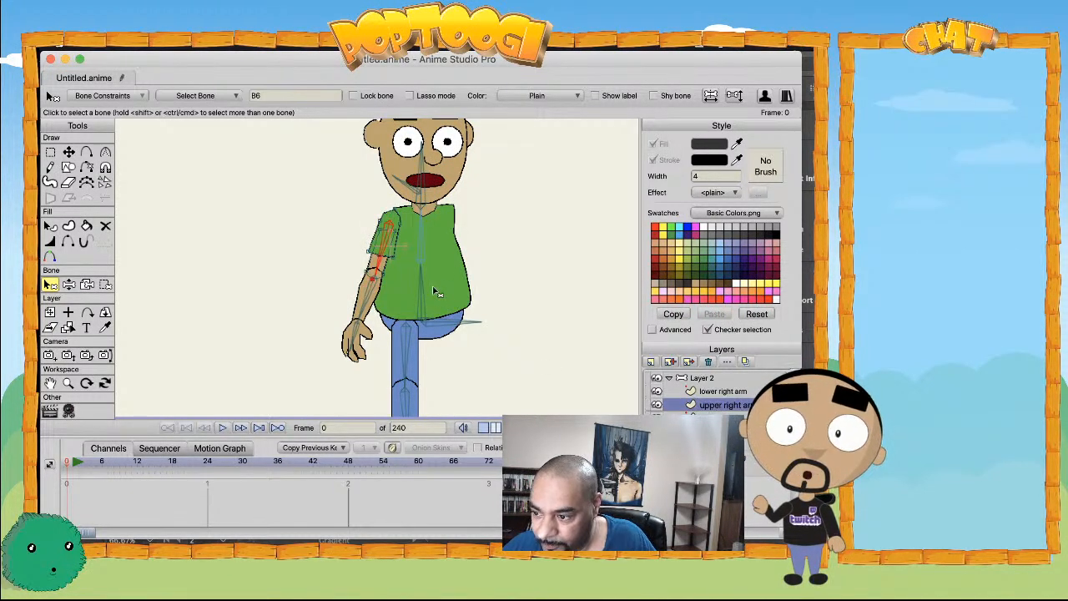
{"action": "key", "text": "g"}
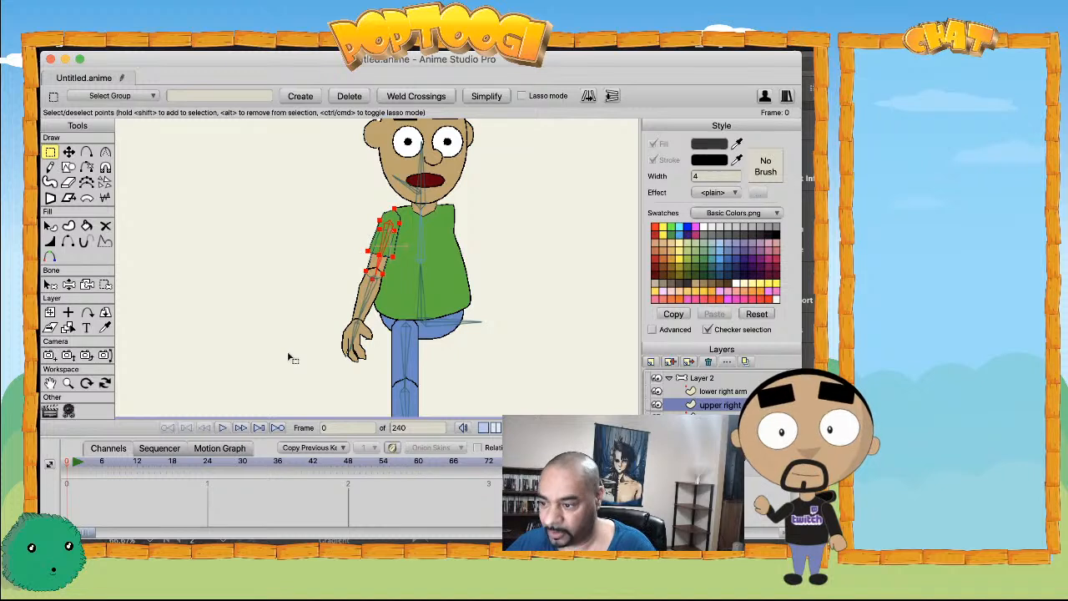
{"action": "left_click", "coordinate": [105, 286]}
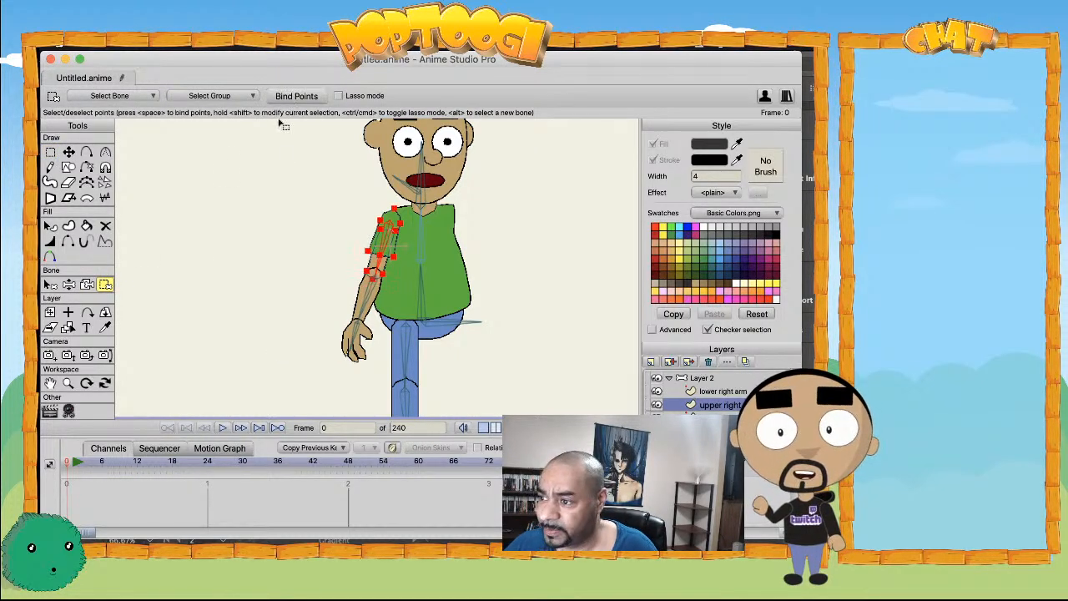
- Select the forearm bone B7 and bind the forearm points of the lower right arm layer, from elbow to wrist, to it
{"action": "left_click", "coordinate": [709, 392]}
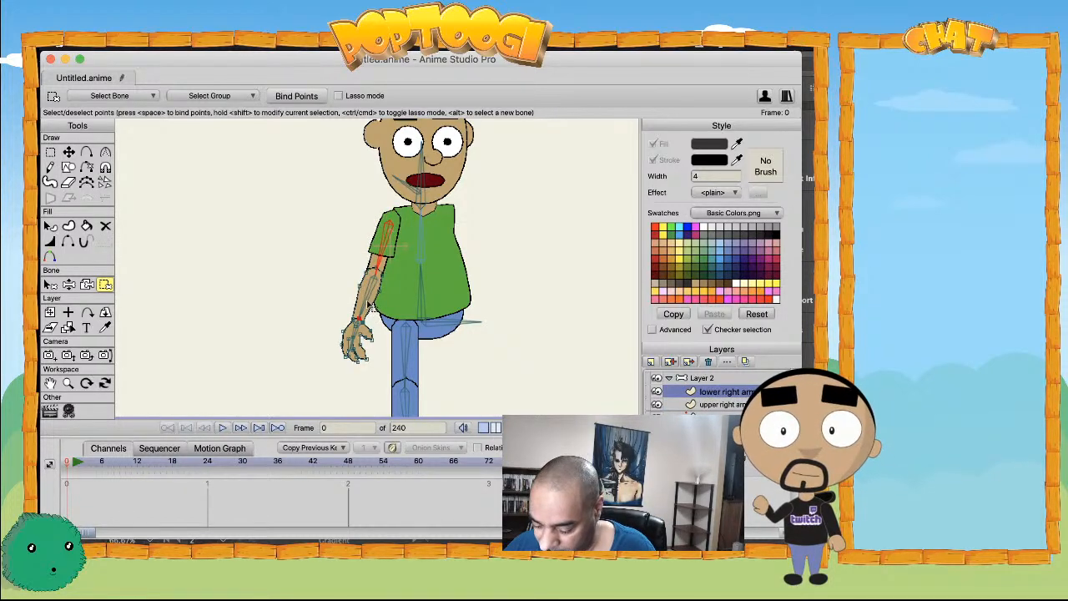
{"action": "key", "text": "b"}
{"action": "scroll", "coordinate": [368, 306], "scroll_direction": "up", "scroll_amount": 3}
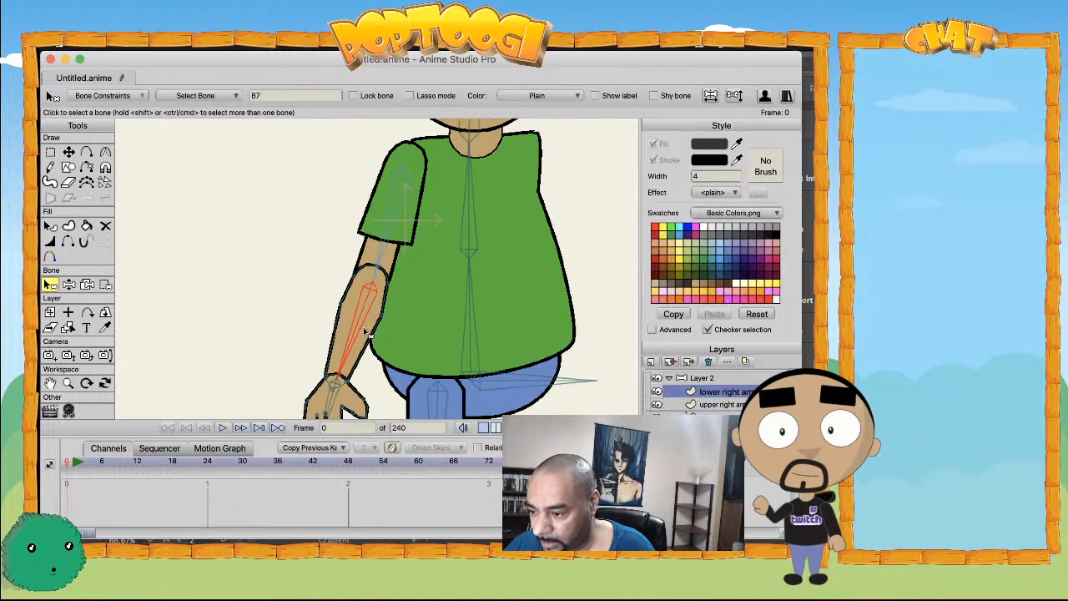
{"action": "key", "text": "g"}
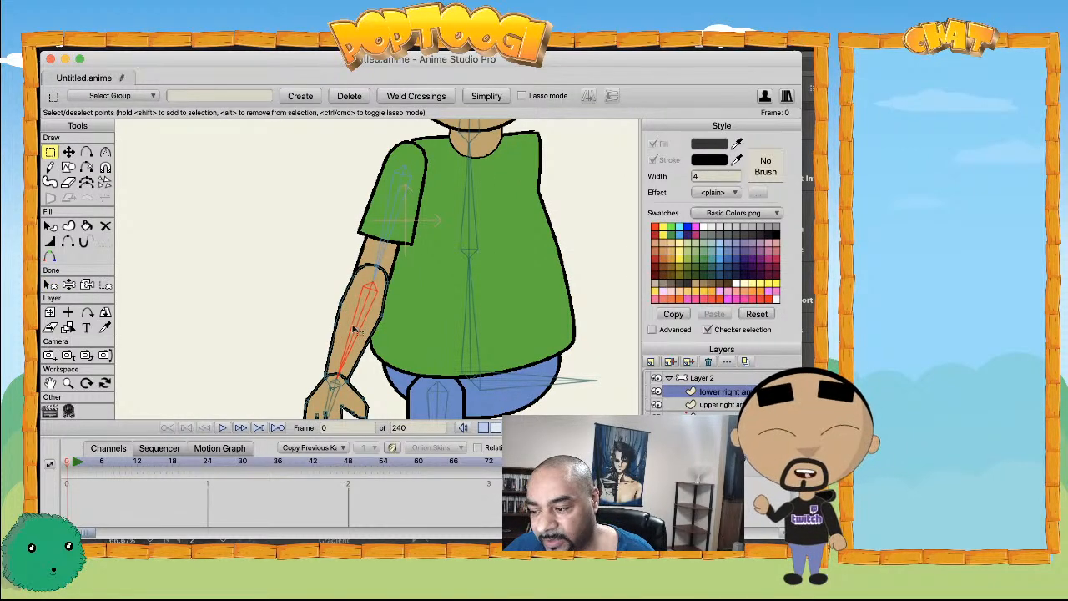
{"action": "key", "text": "super+a"}
{"action": "left_click_drag", "start_coordinate": [319, 370], "coordinate": [330, 272]}
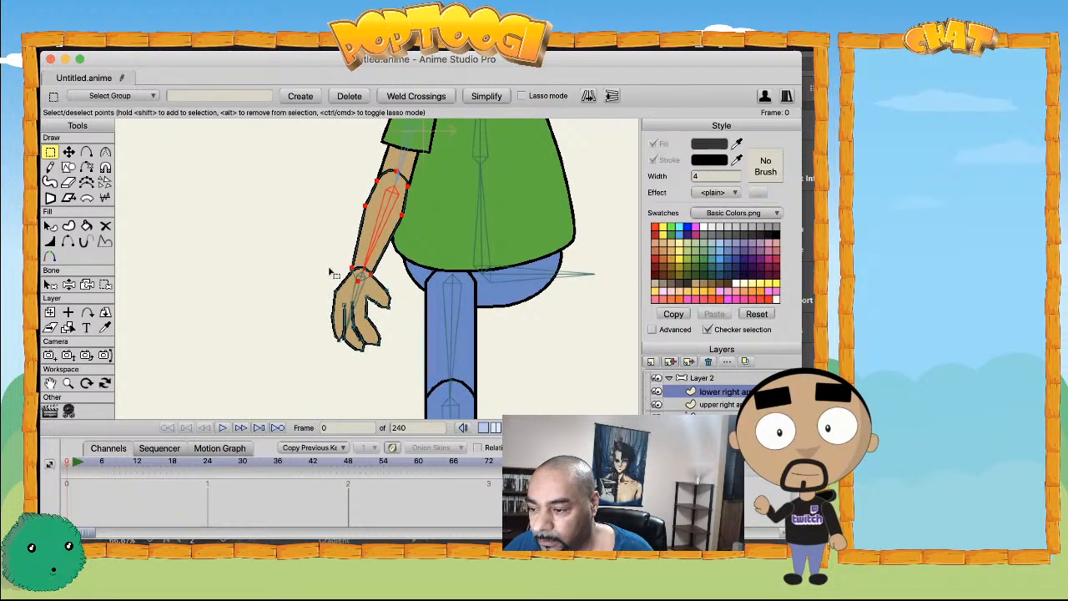
{"action": "left_click", "coordinate": [105, 285]}
{"action": "left_click", "coordinate": [295, 97]}
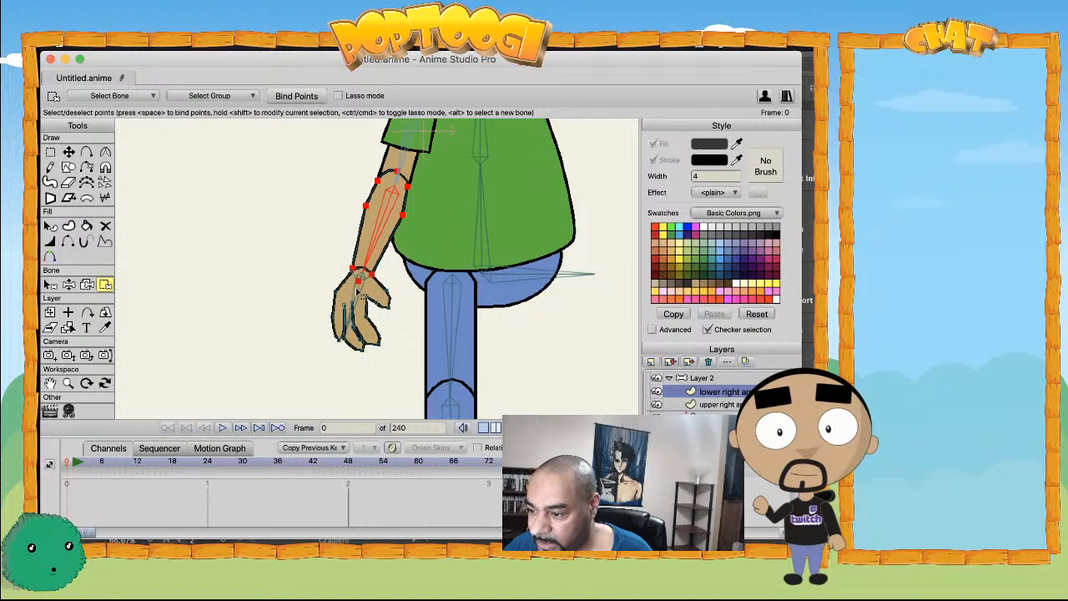
- Select the hand bone B8 and bind all points of the hand shape in the lower right arm layer to it
{"action": "key", "text": "z"}
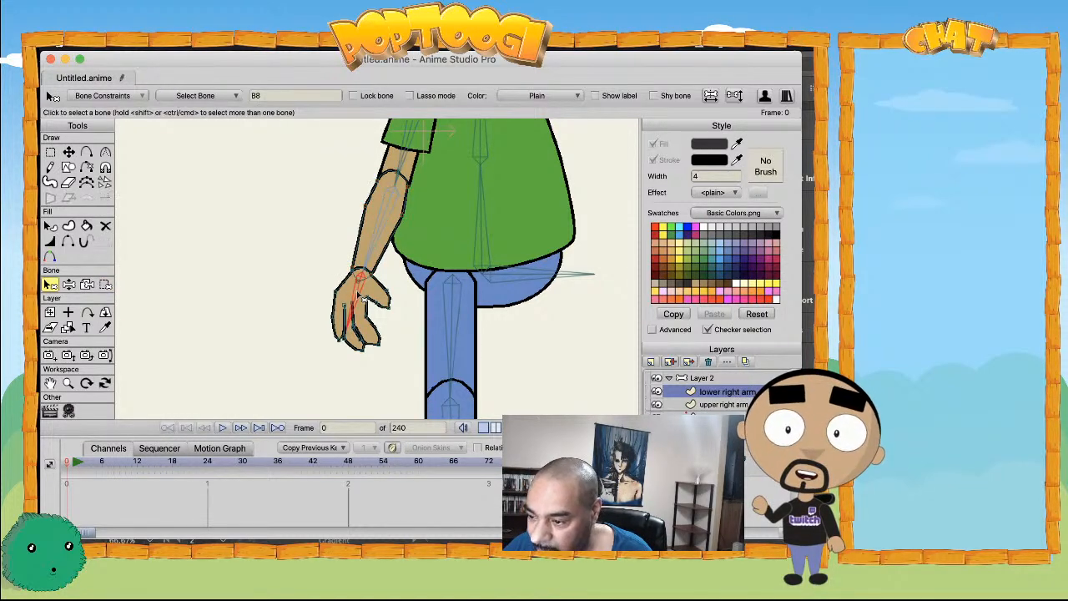
{"action": "key", "text": "g"}
{"action": "scroll", "coordinate": [355, 307], "scroll_direction": "up", "scroll_amount": 1}
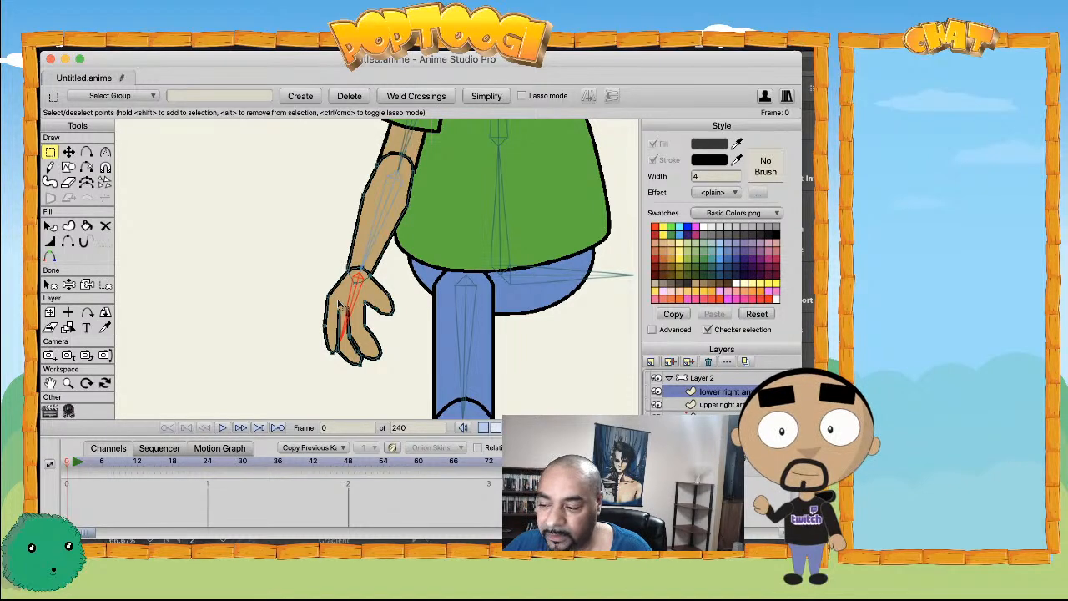
{"action": "double_click", "coordinate": [342, 304]}
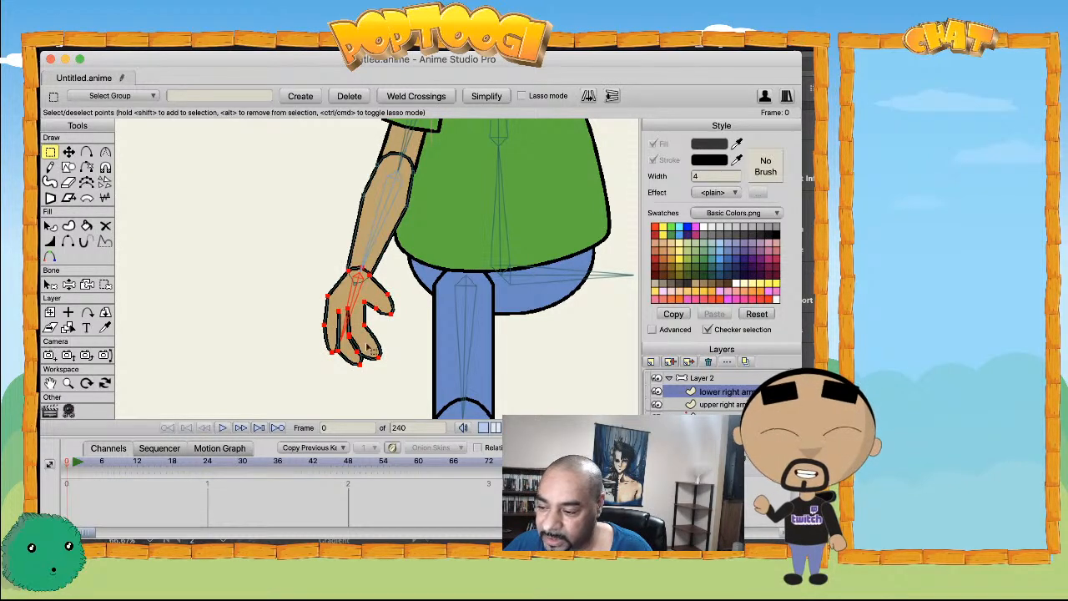
{"action": "left_click", "coordinate": [106, 285]}
- Test the arm rig by swinging the forearm outward with the bones, play the timeline briefly and return to frame 0
{"action": "scroll", "coordinate": [339, 251], "scroll_direction": "down", "scroll_amount": 5}
{"action": "scroll", "coordinate": [351, 299], "scroll_direction": "up", "scroll_amount": 2}
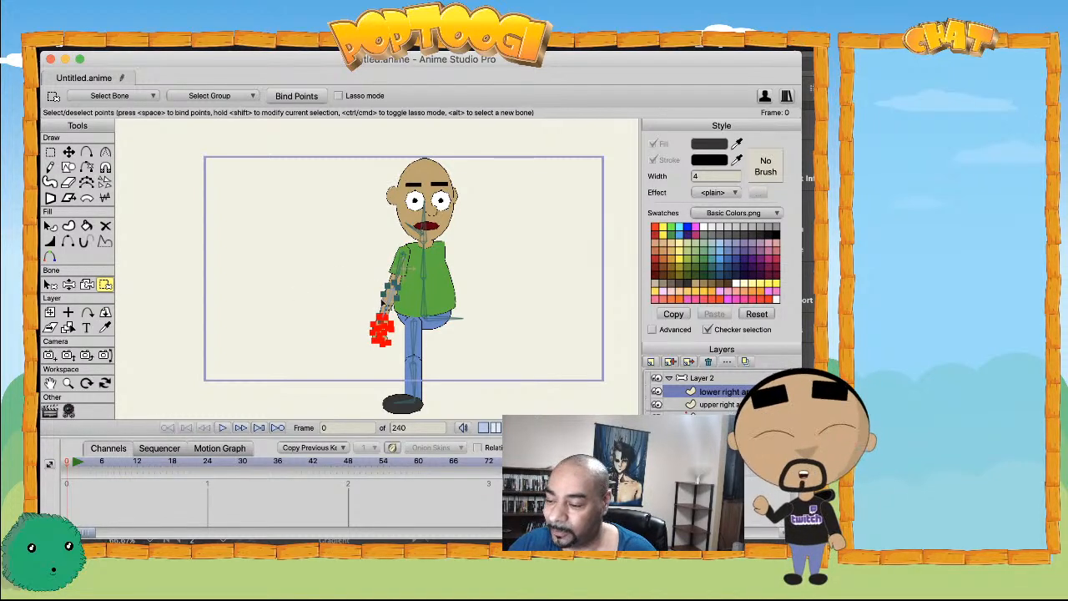
{"action": "key", "text": "z"}
{"action": "left_click_drag", "start_coordinate": [387, 304], "coordinate": [318, 252]}
{"action": "scroll", "coordinate": [423, 287], "scroll_direction": "up", "scroll_amount": 1}
{"action": "left_click_drag", "start_coordinate": [427, 327], "coordinate": [383, 324]}
{"action": "key", "text": "space"}
{"action": "left_click", "coordinate": [78, 463]}
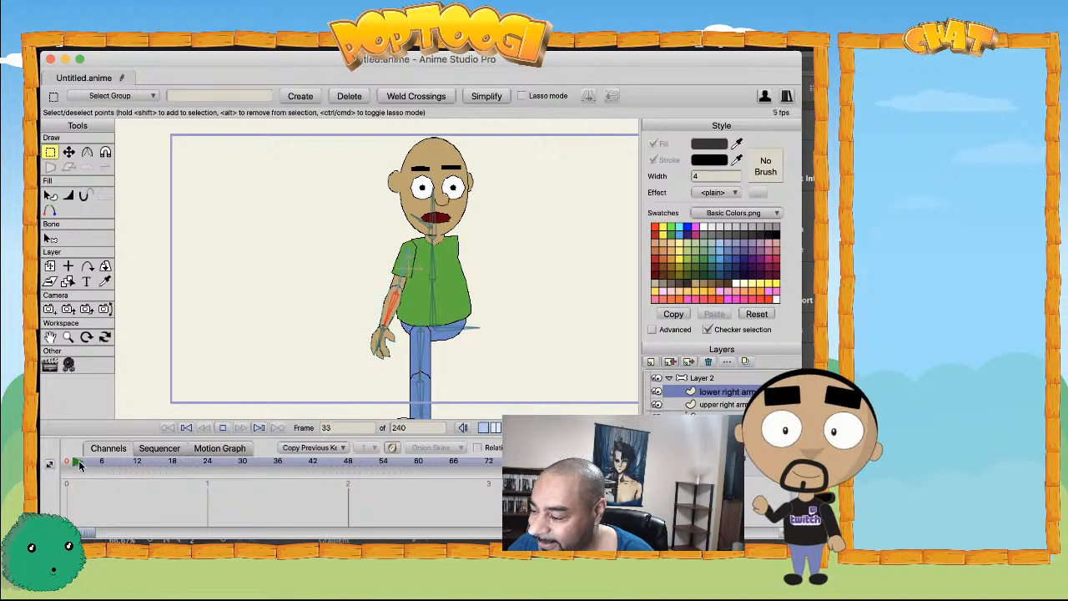
{"action": "left_click", "coordinate": [66, 462]}
- Select the thigh bone B9 and bind all points of the upper leg shape to it
{"action": "scroll", "coordinate": [319, 270], "scroll_direction": "down", "scroll_amount": 5}
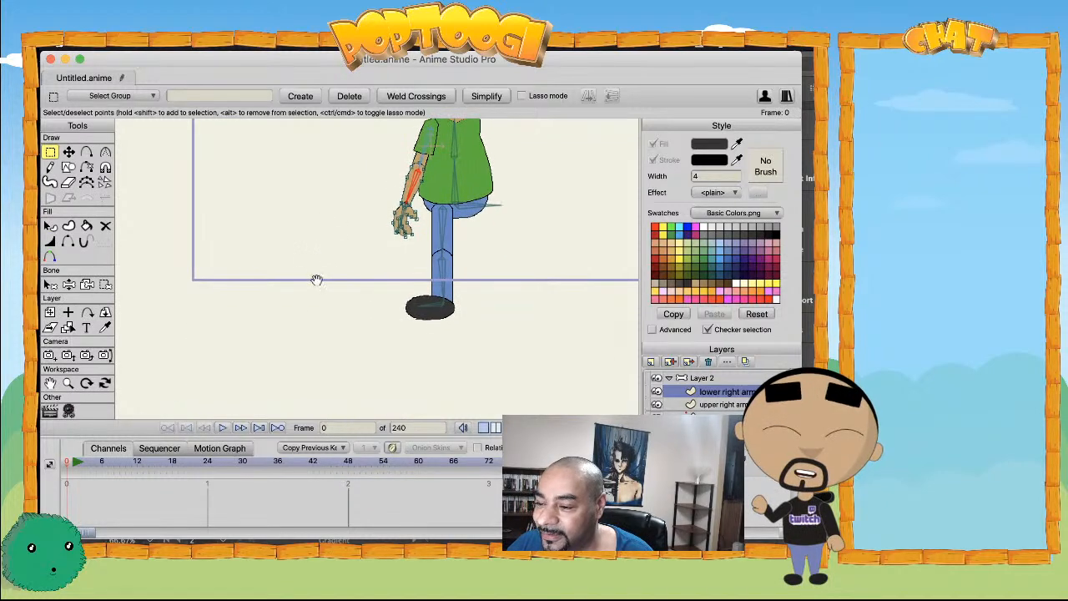
{"action": "left_click_drag", "start_coordinate": [364, 265], "coordinate": [302, 329]}
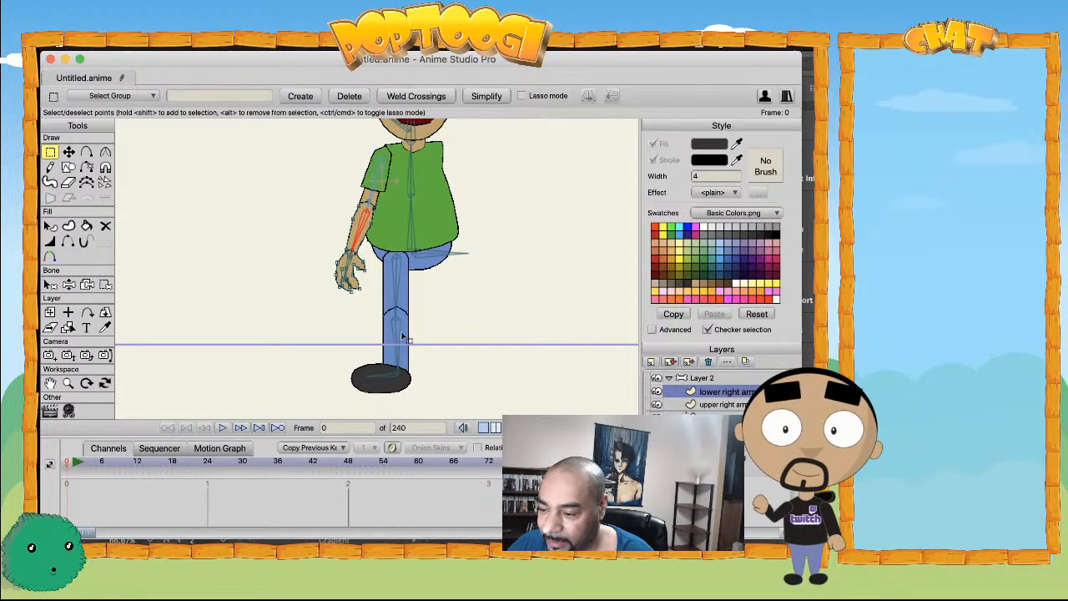
{"action": "key", "text": "b"}
{"action": "left_click", "coordinate": [398, 285]}
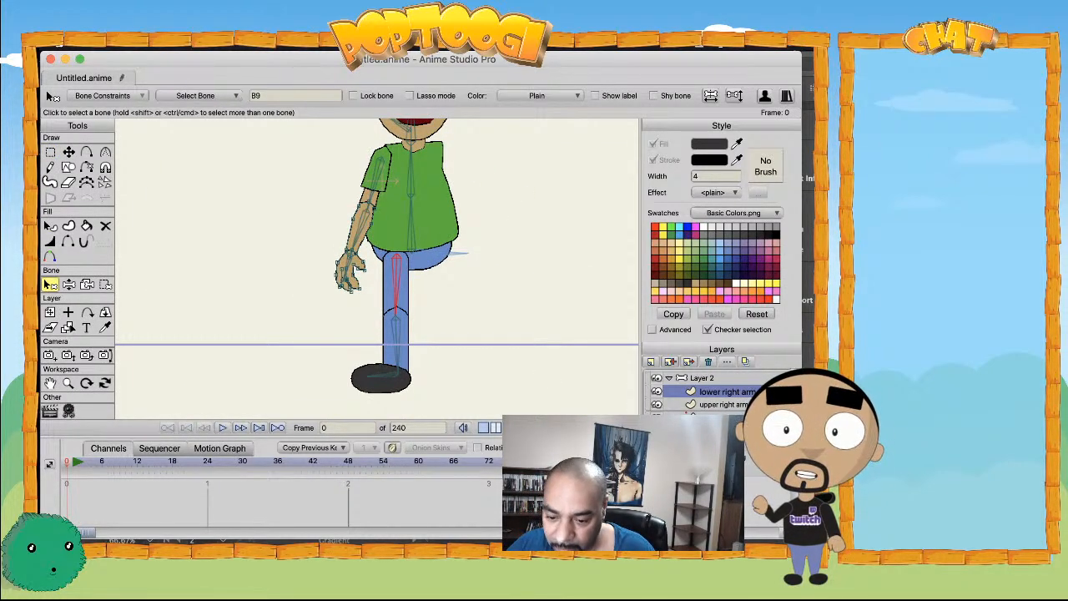
{"action": "left_click", "coordinate": [723, 458]}
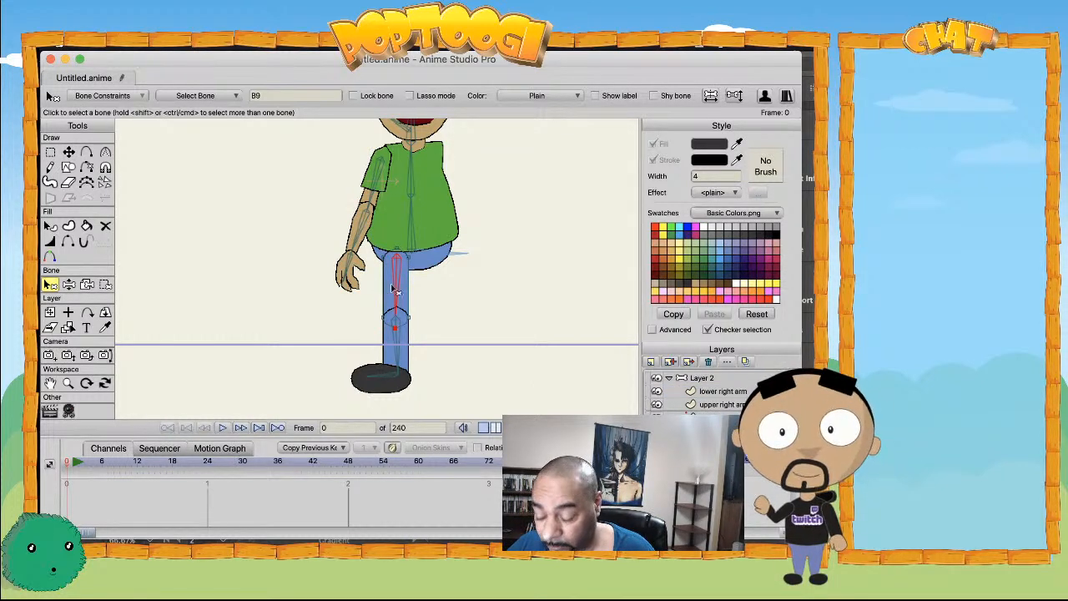
{"action": "key", "text": "g"}
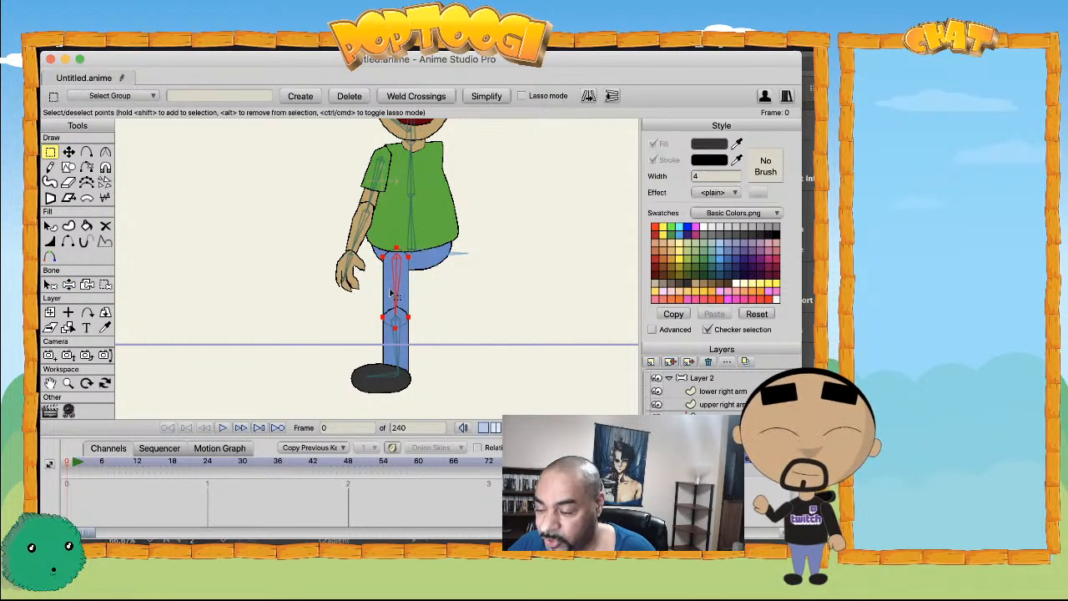
{"action": "scroll", "coordinate": [410, 285], "scroll_direction": "up", "scroll_amount": 2}
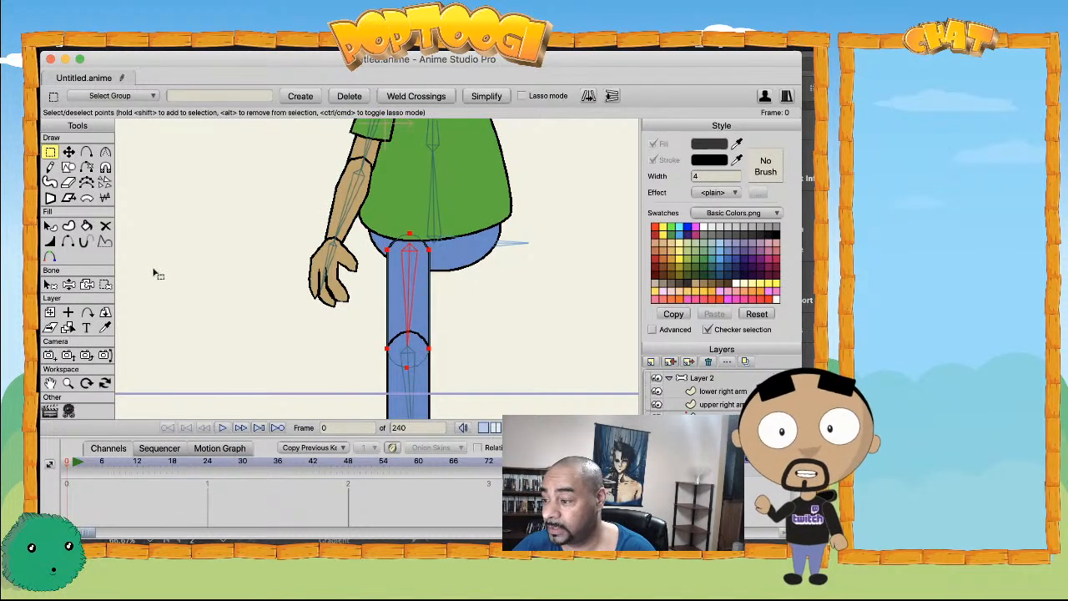
{"action": "left_click", "coordinate": [105, 284]}
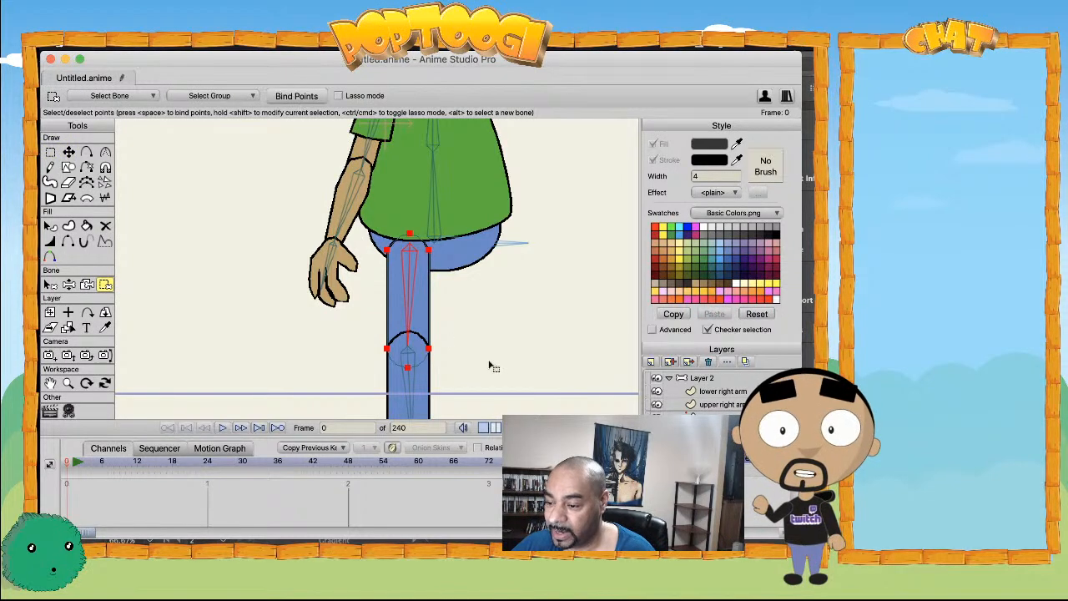
- Select the shin bone B10 and bind the lower leg shape's knee and ankle points to it
{"action": "key", "text": "z"}
{"action": "left_click", "coordinate": [409, 380]}
{"action": "left_click_drag", "start_coordinate": [411, 382], "coordinate": [534, 229]}
{"action": "left_click", "coordinate": [447, 283]}
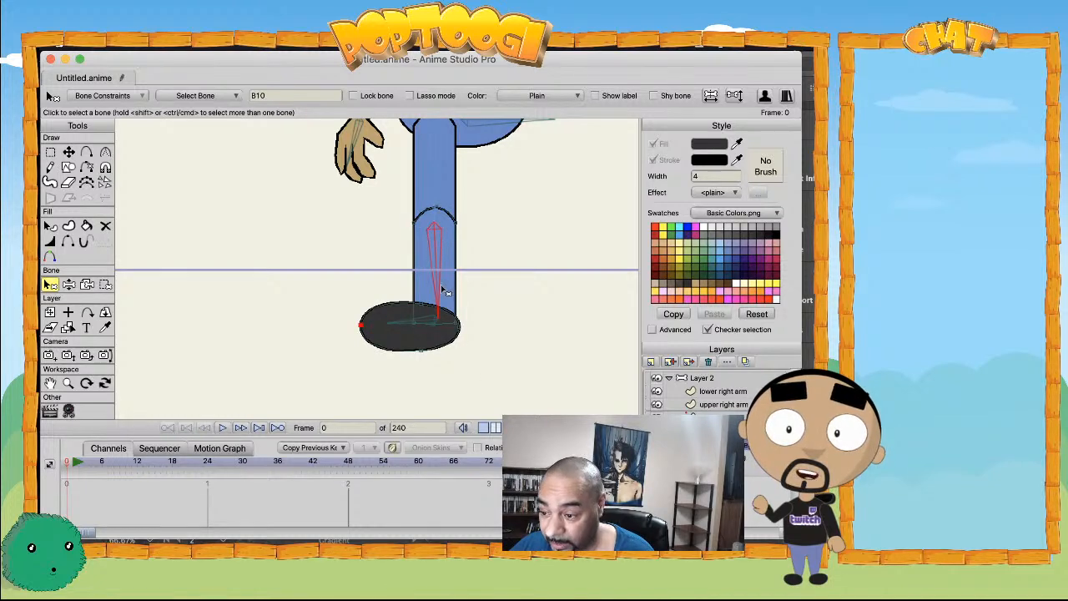
{"action": "key", "text": "g"}
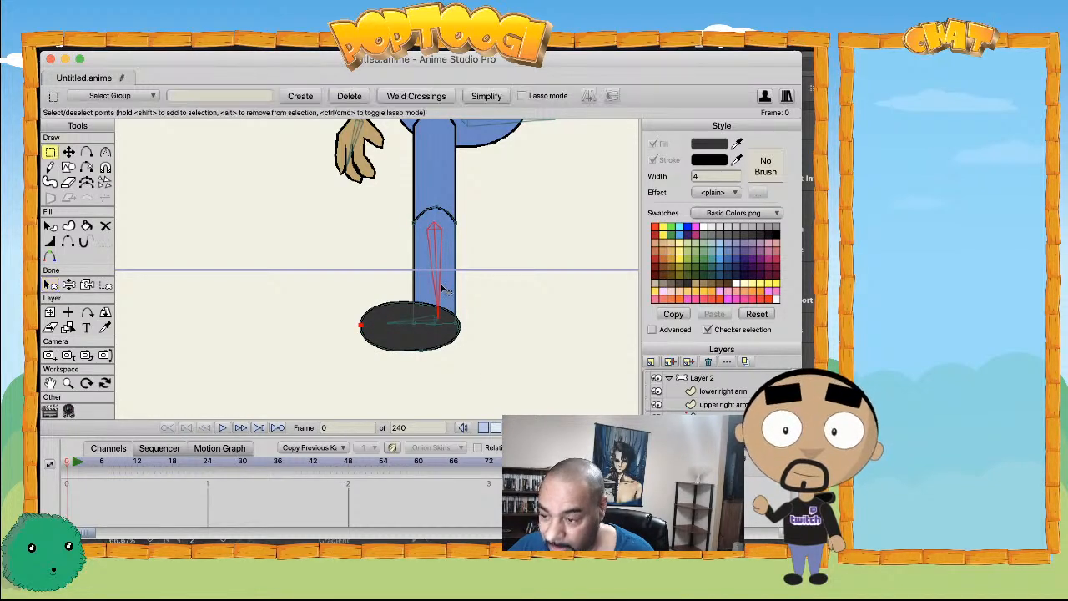
{"action": "left_click", "coordinate": [105, 285]}
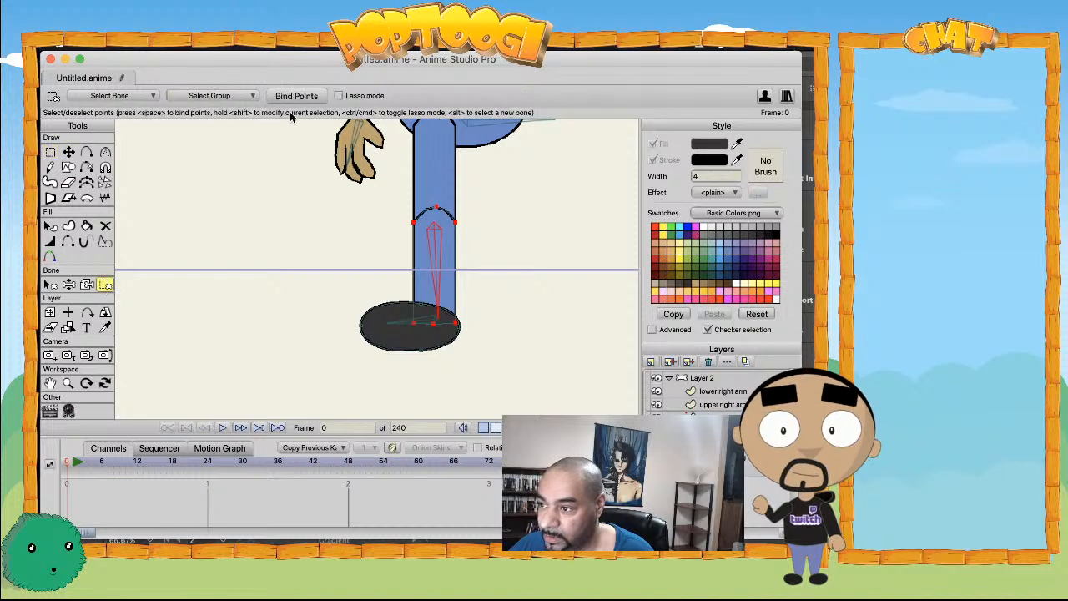
- Select the foot bone B11 and bind the four points of the black shoe ellipse to it
{"action": "key", "text": "b"}
{"action": "left_click", "coordinate": [423, 325]}
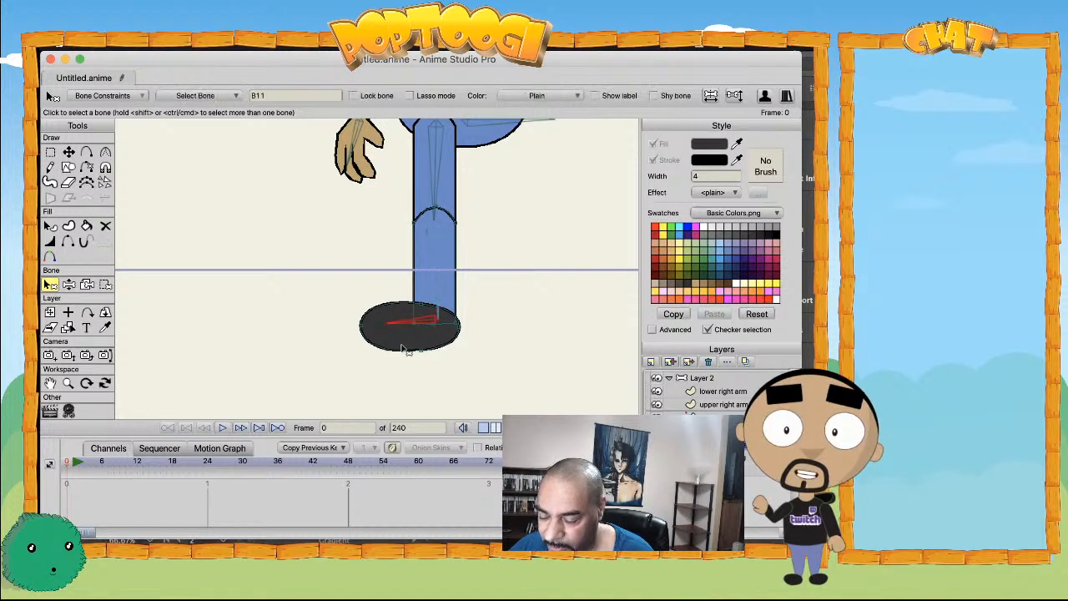
{"action": "key", "text": "g"}
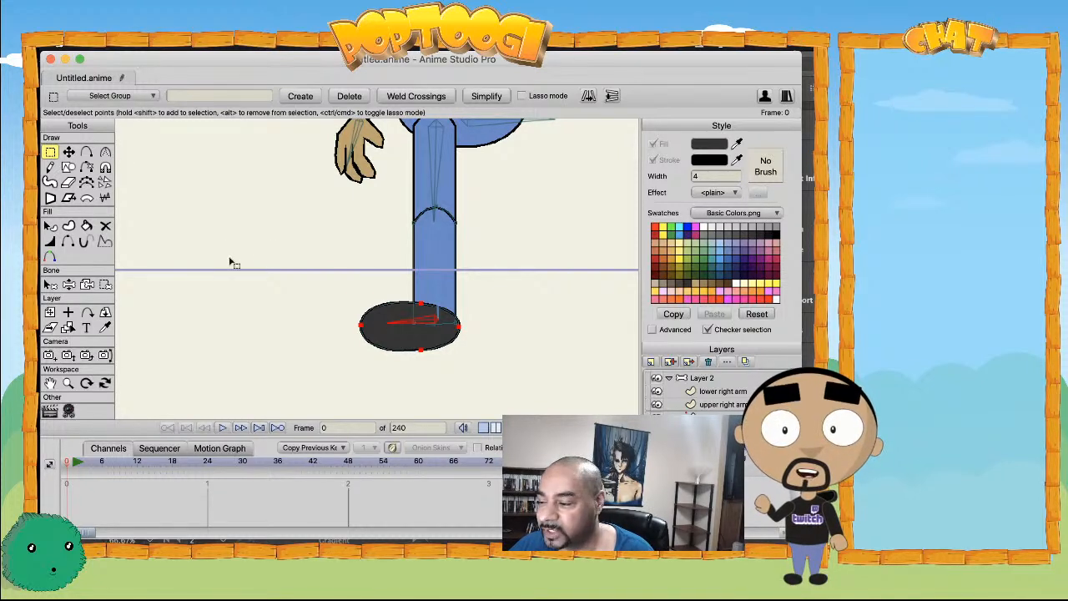
{"action": "left_click", "coordinate": [105, 284]}
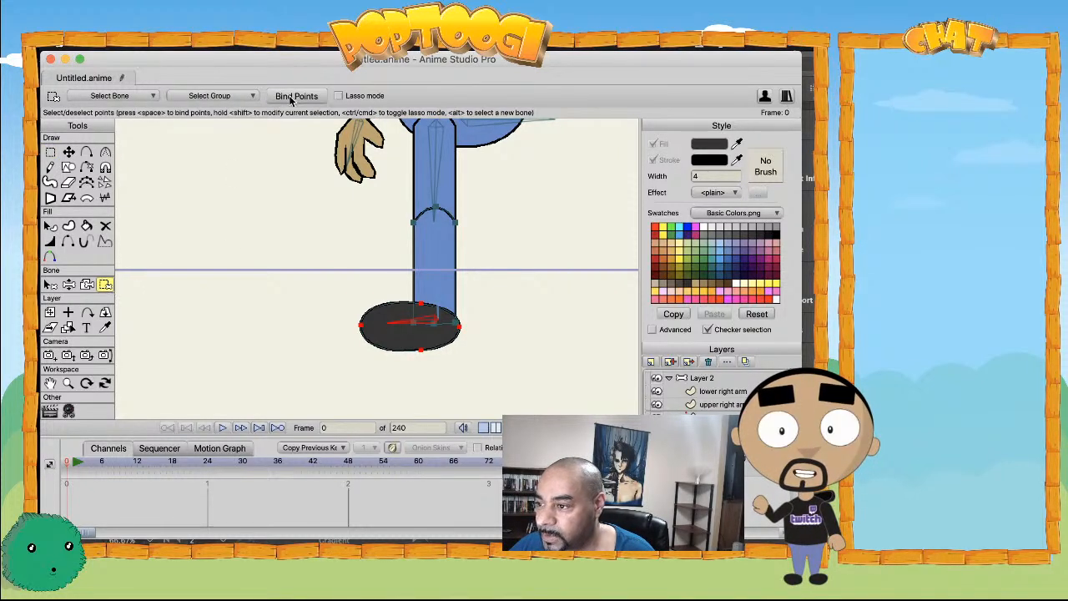
- Test the bindings with Manipulate Bones by raising the arm to shoulder height and moving the upper and lower spine bones
{"action": "scroll", "coordinate": [340, 270], "scroll_direction": "down", "scroll_amount": 5}
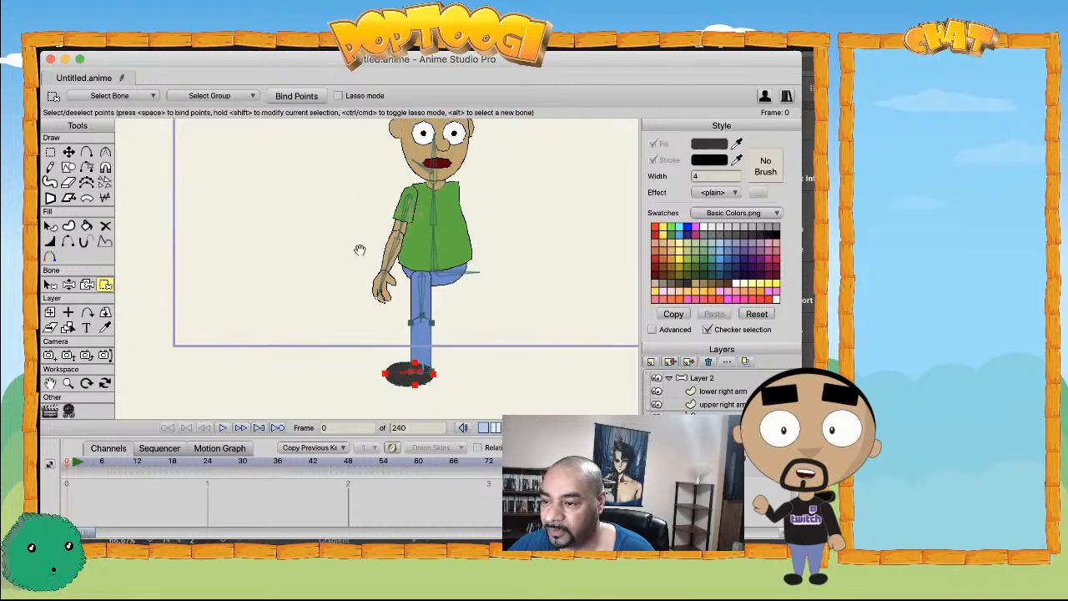
{"action": "left_click_drag", "start_coordinate": [329, 234], "coordinate": [331, 255]}
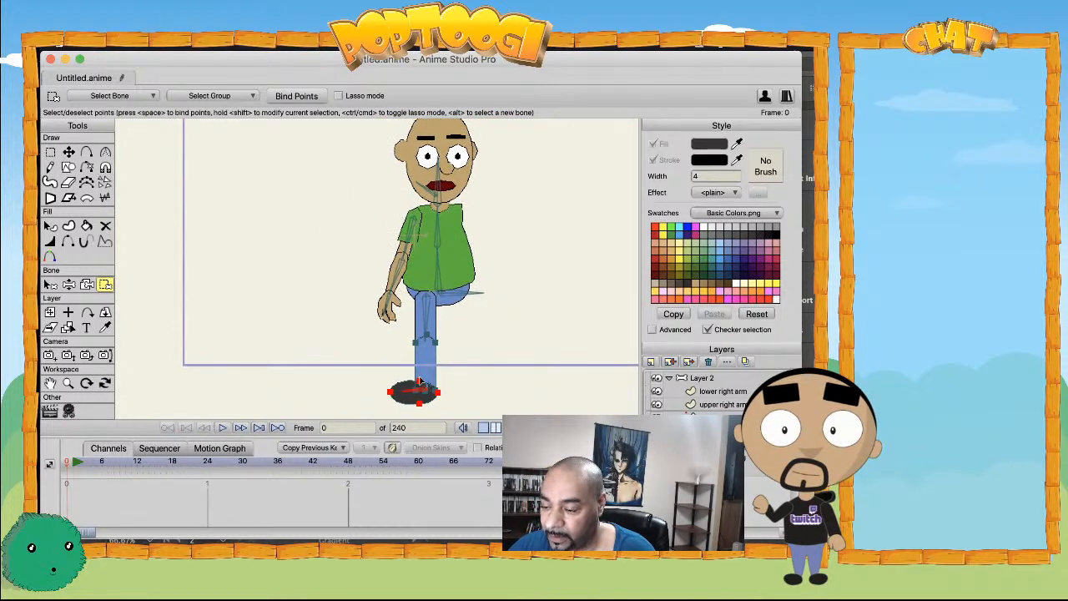
{"action": "scroll", "coordinate": [429, 344], "scroll_direction": "down", "scroll_amount": 1}
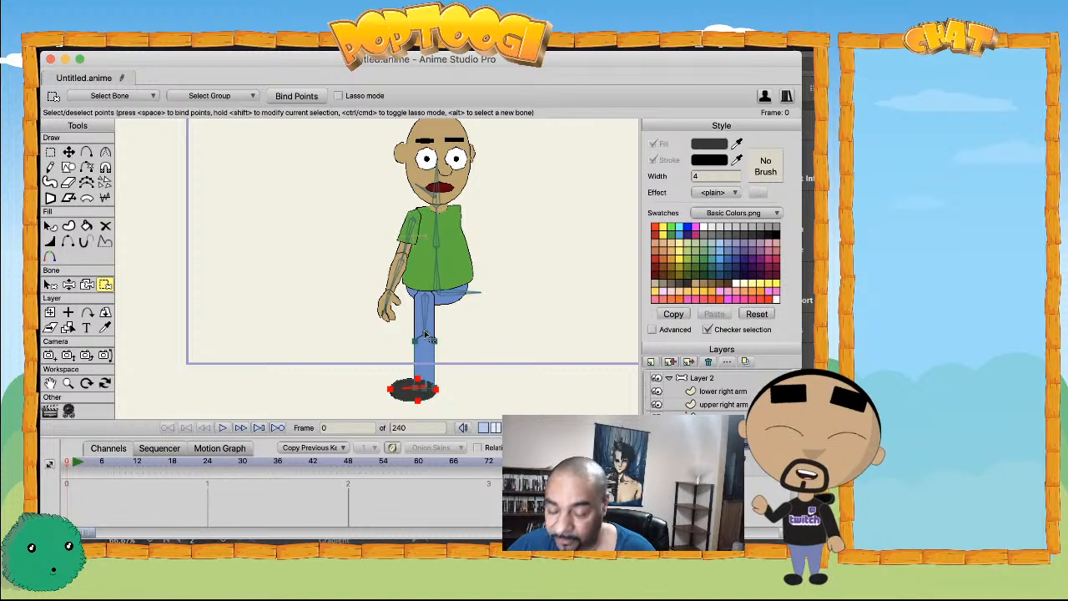
{"action": "key", "text": "z"}
{"action": "left_click_drag", "start_coordinate": [386, 302], "coordinate": [321, 255]}
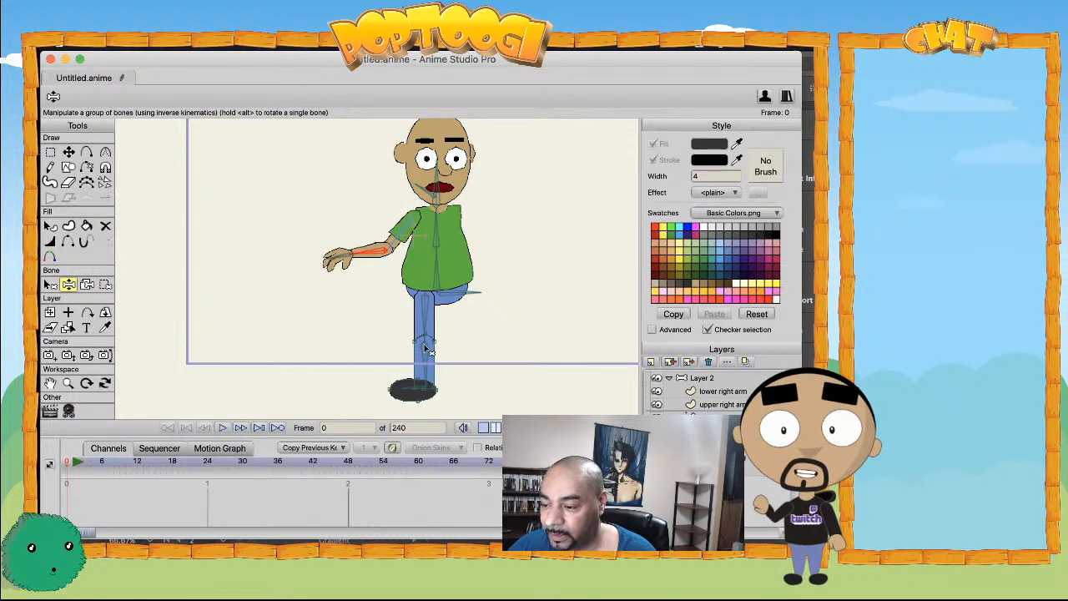
{"action": "left_click_drag", "start_coordinate": [332, 255], "coordinate": [330, 184]}
{"action": "scroll", "coordinate": [446, 223], "scroll_direction": "up", "scroll_amount": 2}
{"action": "left_click_drag", "start_coordinate": [446, 223], "coordinate": [445, 200]}
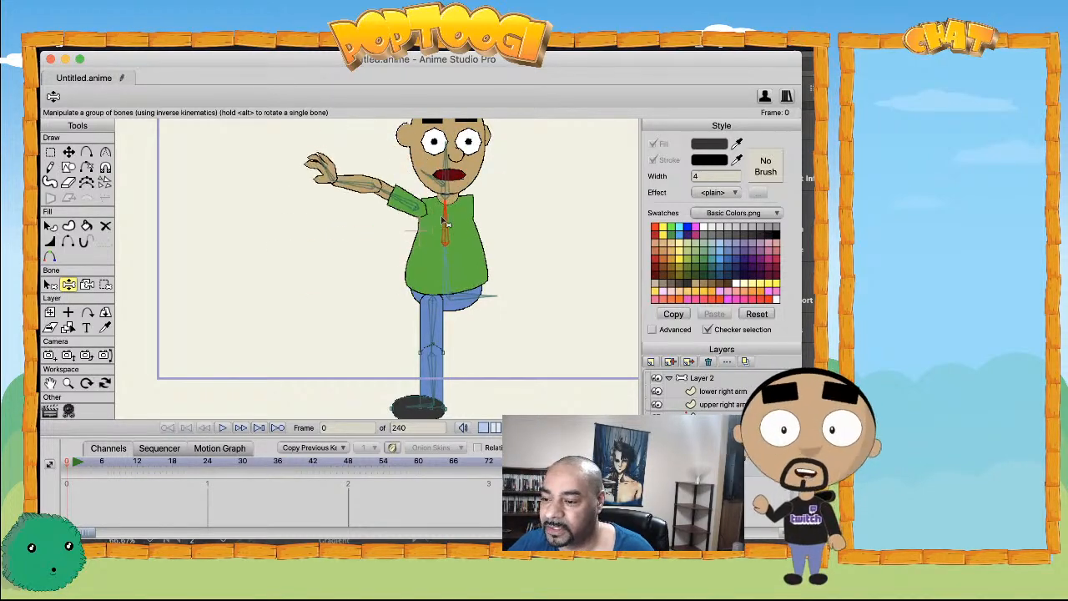
{"action": "mouse_move", "coordinate": [448, 276]}
{"action": "left_mouse_down"}
{"action": "mouse_move", "coordinate": [467, 247]}
{"action": "mouse_move", "coordinate": [451, 260]}
{"action": "mouse_move", "coordinate": [467, 278]}
{"action": "mouse_move", "coordinate": [421, 275]}
{"action": "mouse_move", "coordinate": [455, 263]}
{"action": "mouse_move", "coordinate": [444, 275]}
{"action": "mouse_move", "coordinate": [449, 251]}
{"action": "mouse_move", "coordinate": [447, 262]}
{"action": "left_mouse_up"}
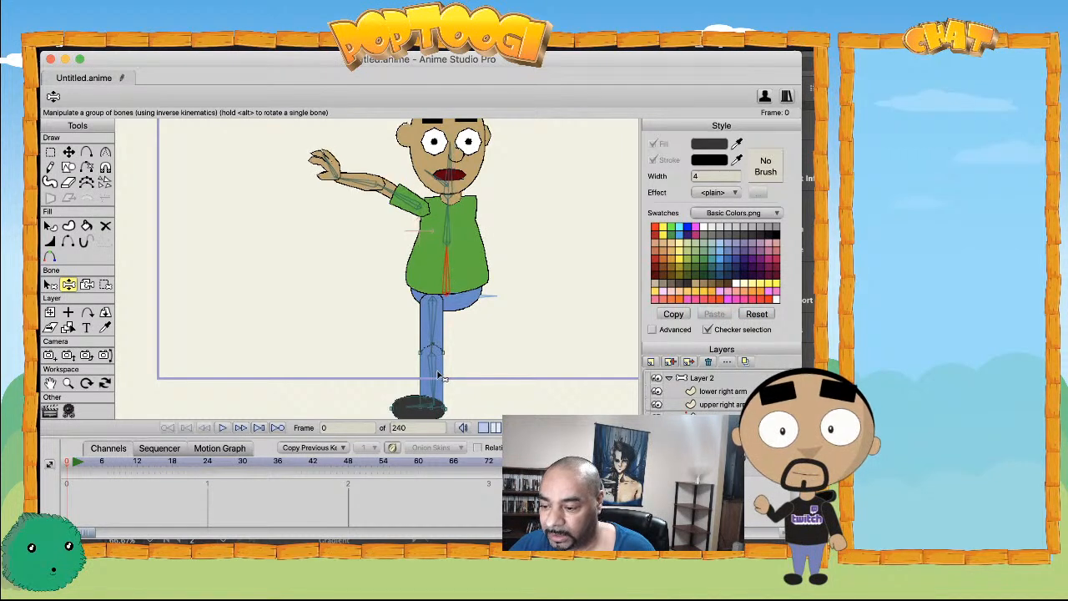
- Test the leg, foot and head bones with Manipulate Bones, and undo the test pose
{"action": "left_click_drag", "start_coordinate": [424, 409], "coordinate": [327, 376]}
{"action": "left_click_drag", "start_coordinate": [397, 364], "coordinate": [414, 341]}
{"action": "left_click_drag", "start_coordinate": [413, 301], "coordinate": [413, 395]}
{"action": "left_click_drag", "start_coordinate": [447, 180], "coordinate": [447, 145]}
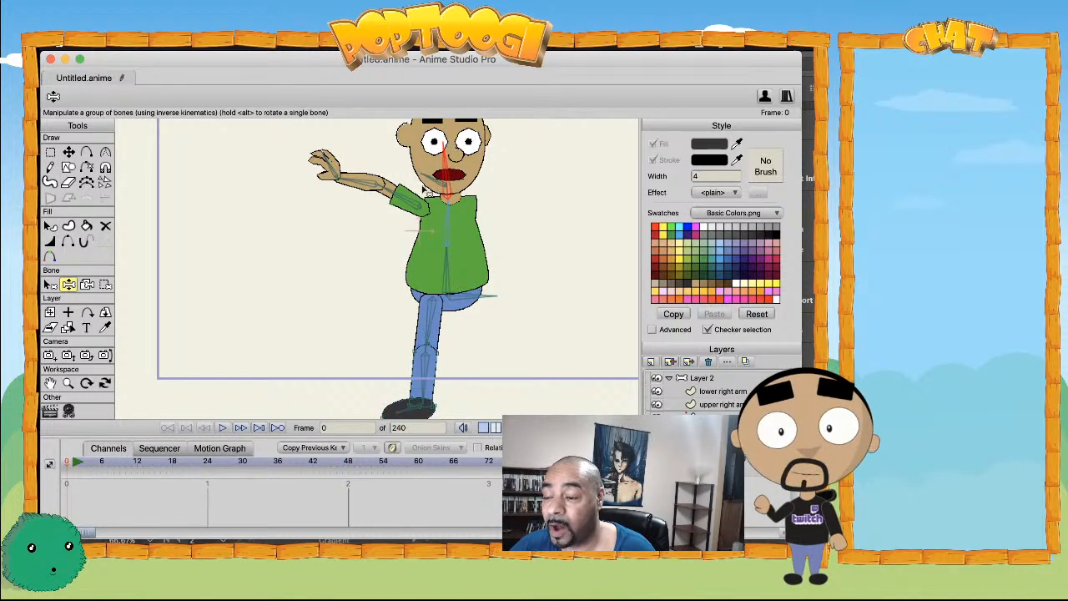
{"action": "left_click_drag", "start_coordinate": [489, 207], "coordinate": [484, 292]}
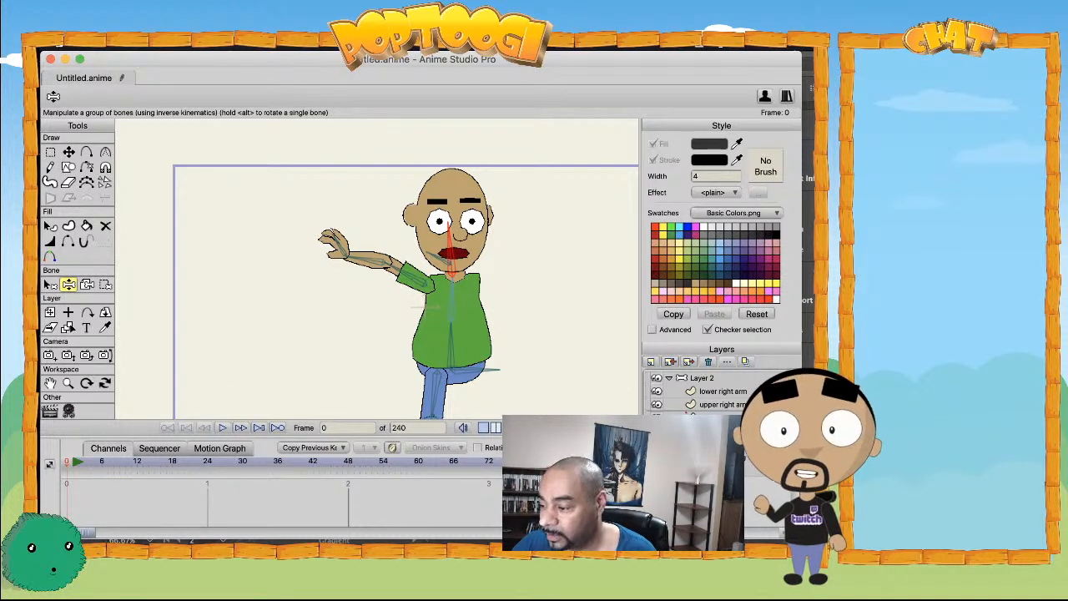
{"action": "key", "text": "super+z"}
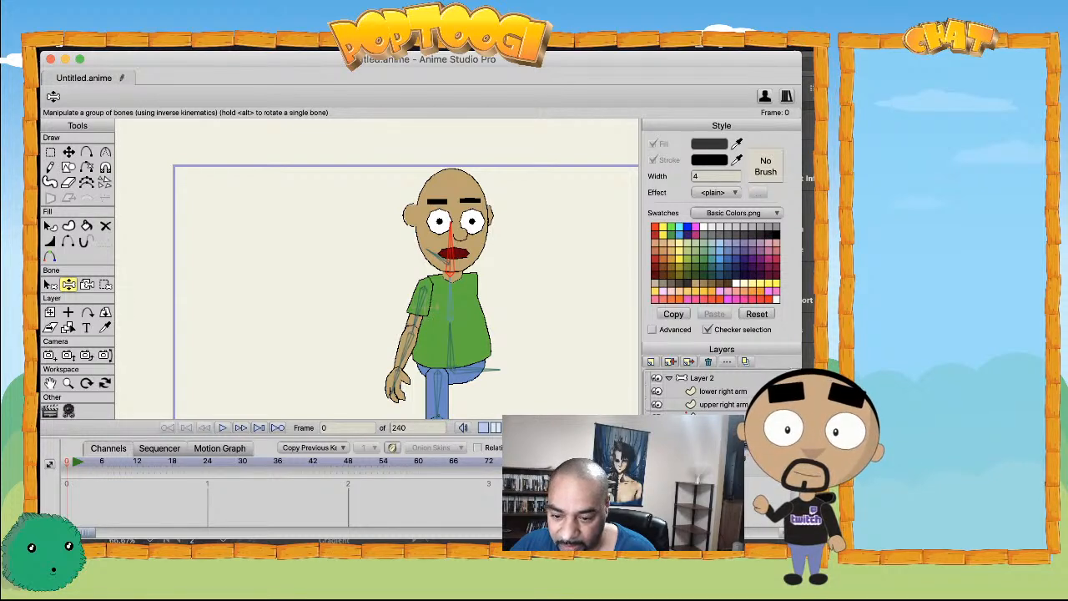
- Bind the head layer as a whole to the short diagonal bone beside the mouth using Bind Layer
{"action": "left_click", "coordinate": [718, 417]}
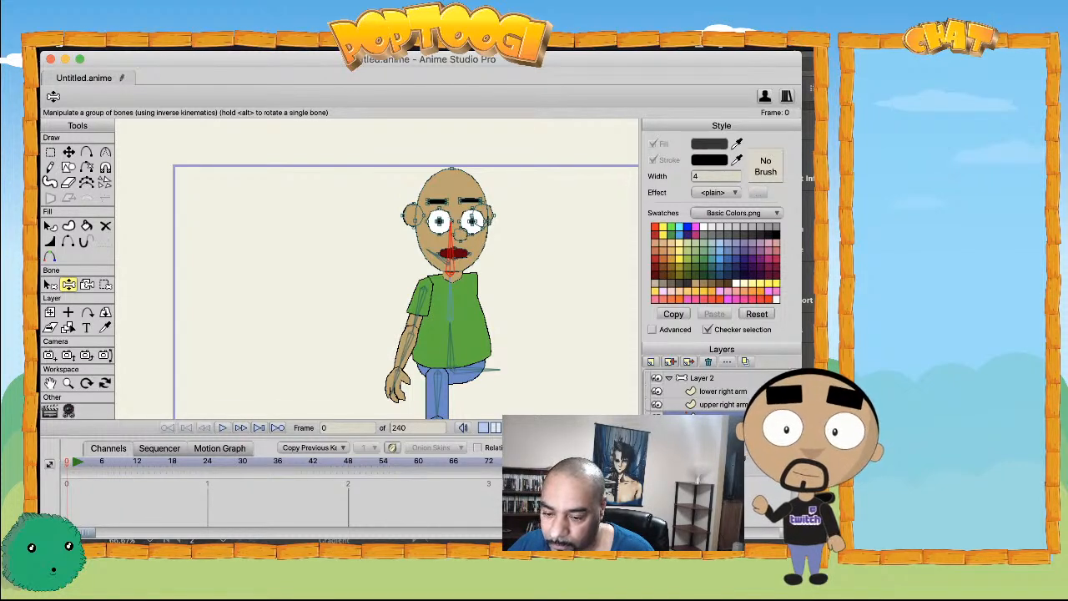
{"action": "left_click", "coordinate": [695, 377]}
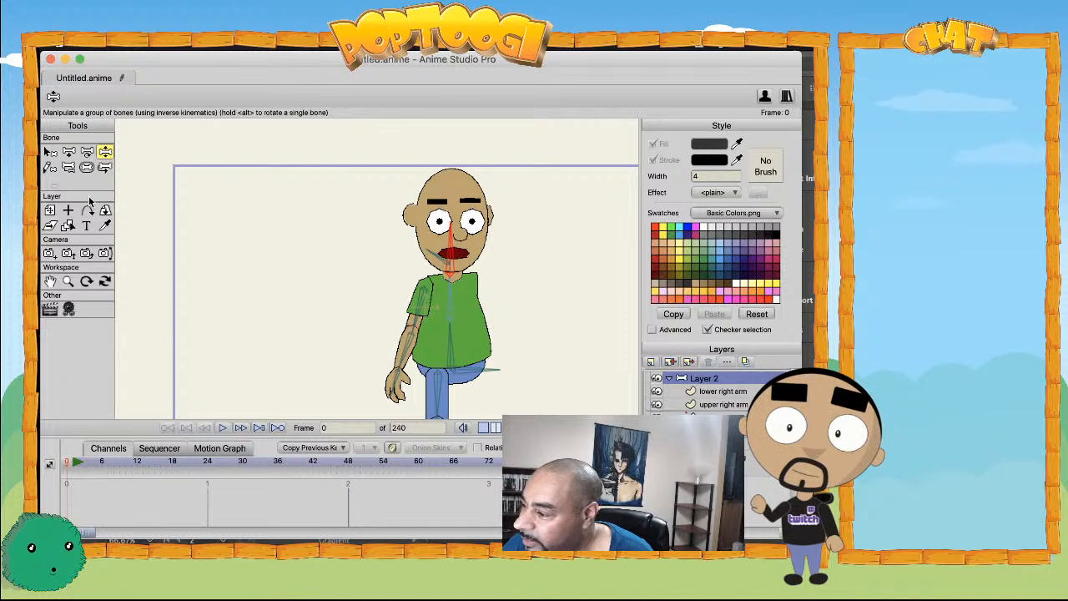
{"action": "left_click", "coordinate": [708, 418]}
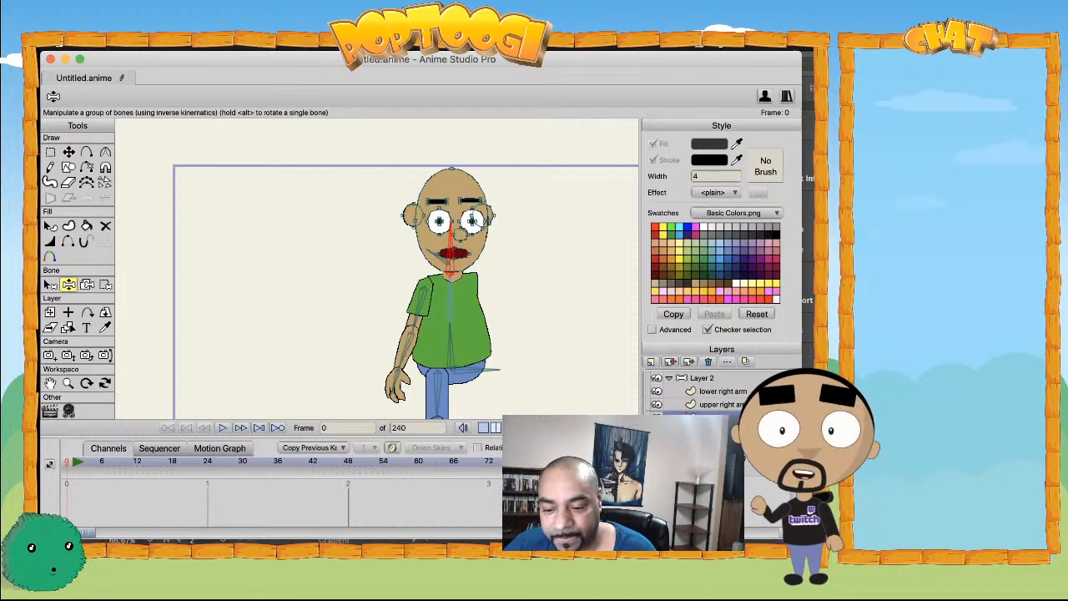
{"action": "left_click", "coordinate": [86, 285]}
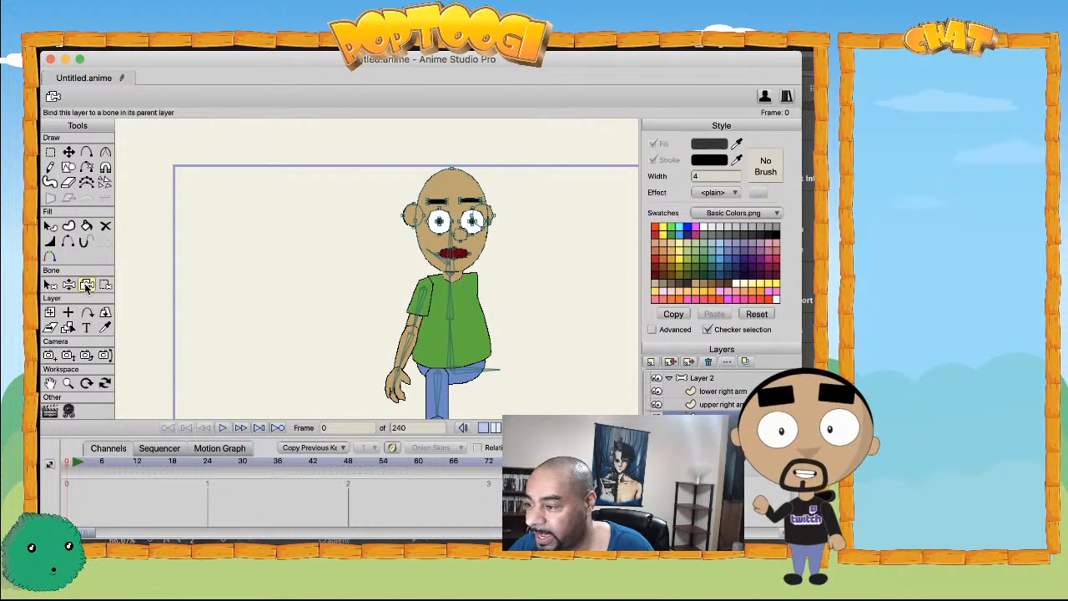
{"action": "scroll", "coordinate": [446, 284], "scroll_direction": "up", "scroll_amount": 2}
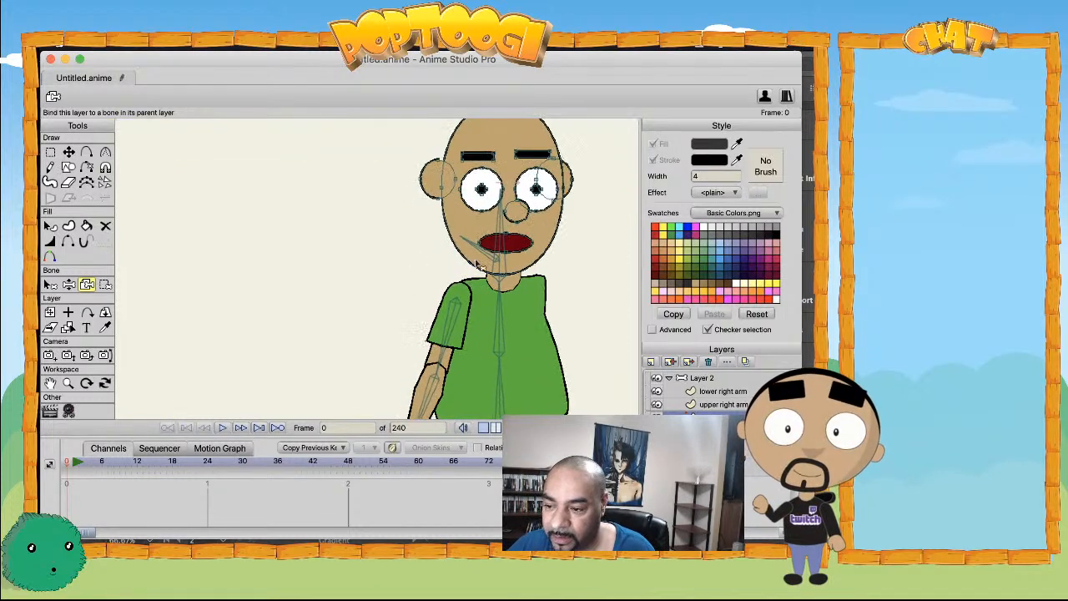
{"action": "scroll", "coordinate": [488, 252], "scroll_direction": "up", "scroll_amount": 1}
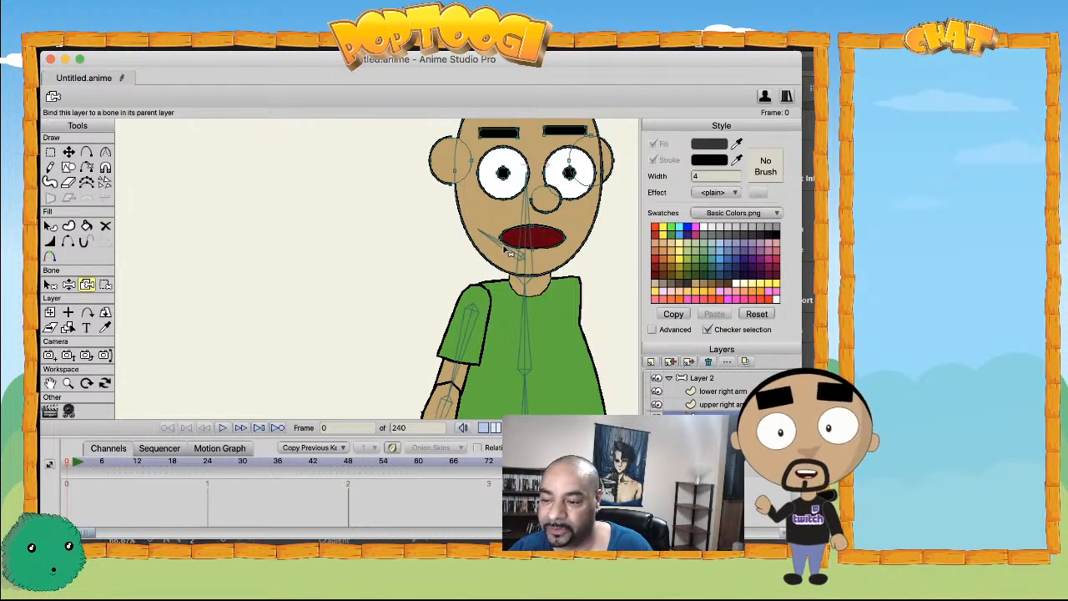
{"action": "left_click", "coordinate": [507, 250]}
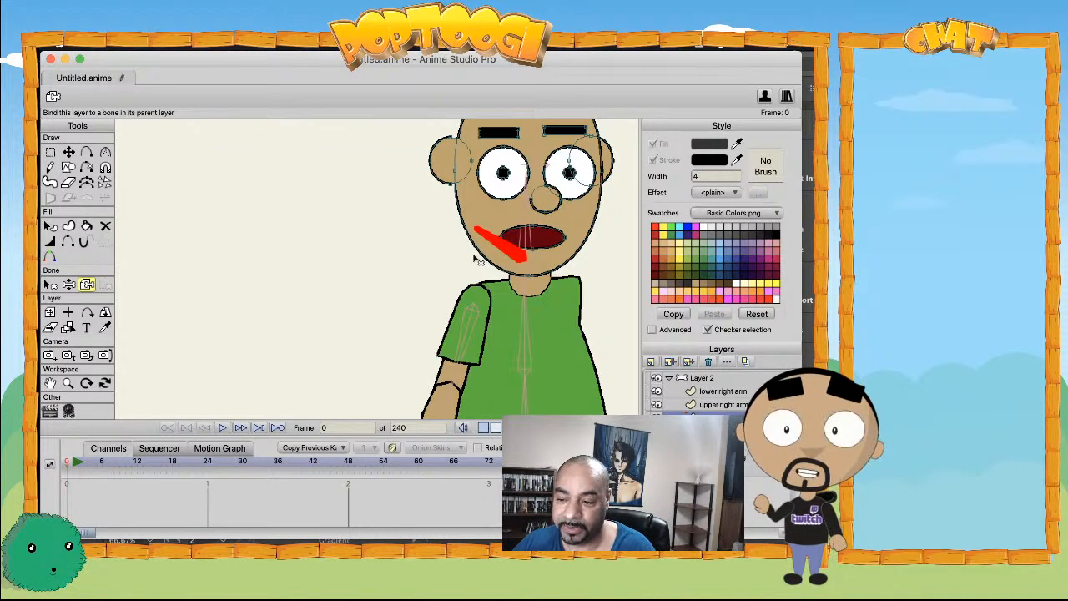
- Test the head layer's binding by moving the short diagonal bone of Layer 2 with Manipulate Bones
{"action": "scroll", "coordinate": [480, 261], "scroll_direction": "down", "scroll_amount": 4}
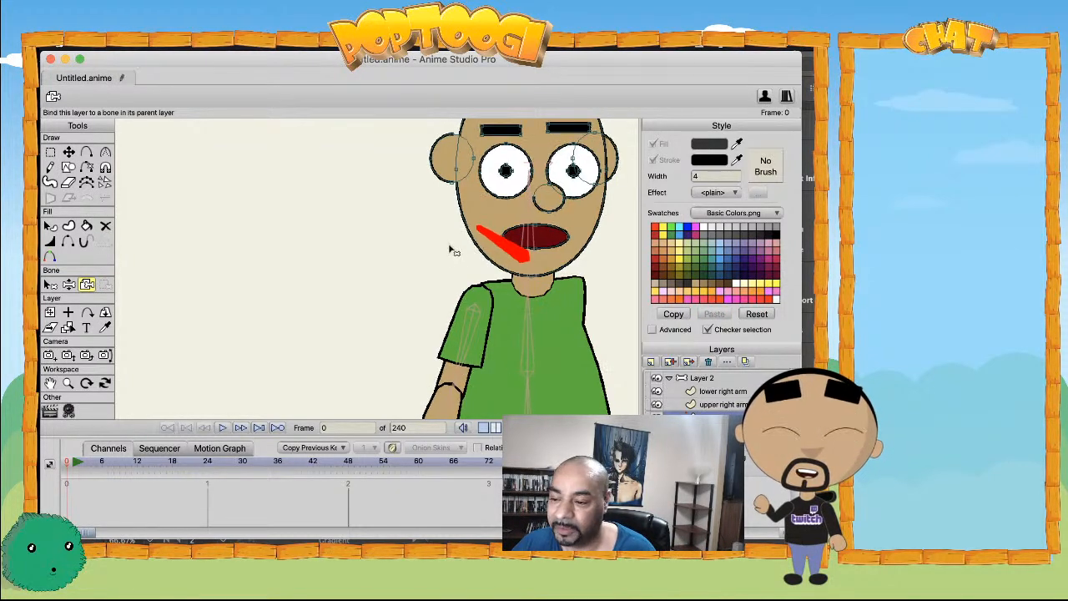
{"action": "key", "text": "z"}
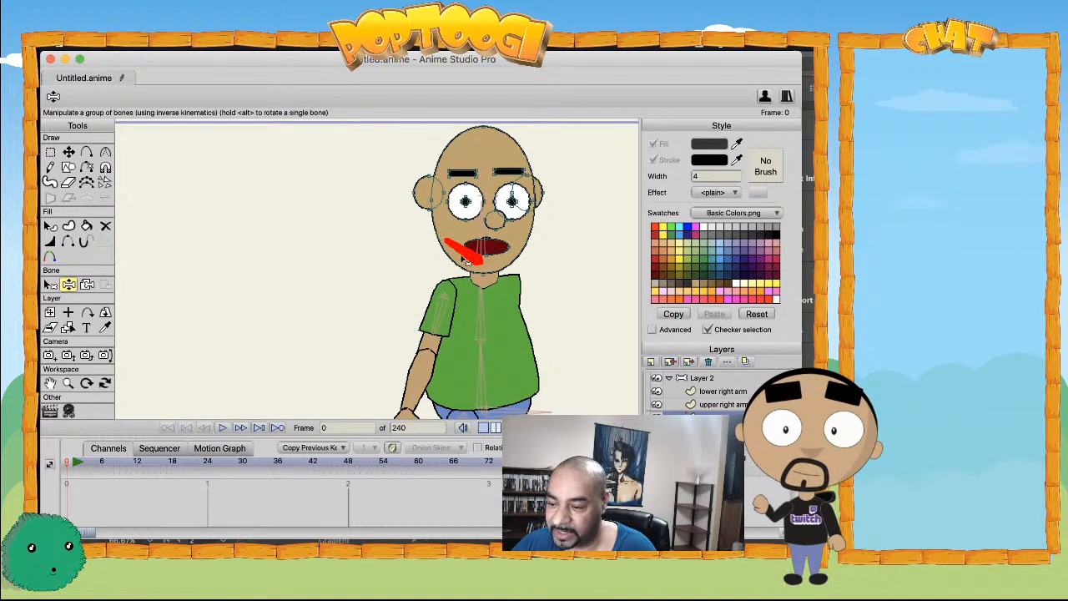
{"action": "left_click", "coordinate": [712, 381]}
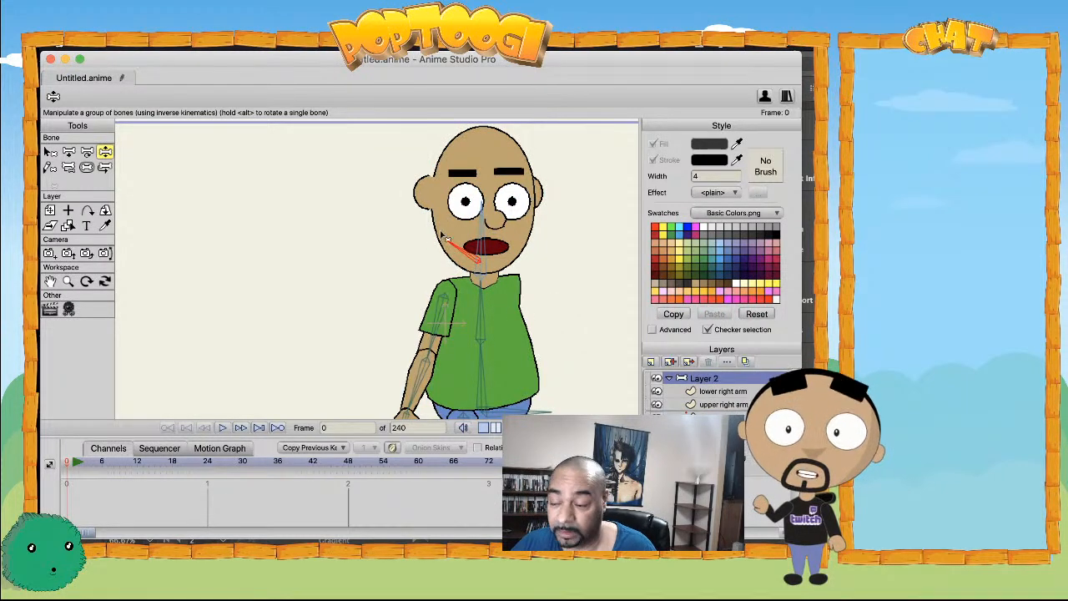
{"action": "mouse_move", "coordinate": [456, 249]}
{"action": "left_mouse_down"}
{"action": "mouse_move", "coordinate": [444, 212]}
{"action": "mouse_move", "coordinate": [443, 238]}
{"action": "mouse_move", "coordinate": [461, 257]}
{"action": "left_mouse_up"}
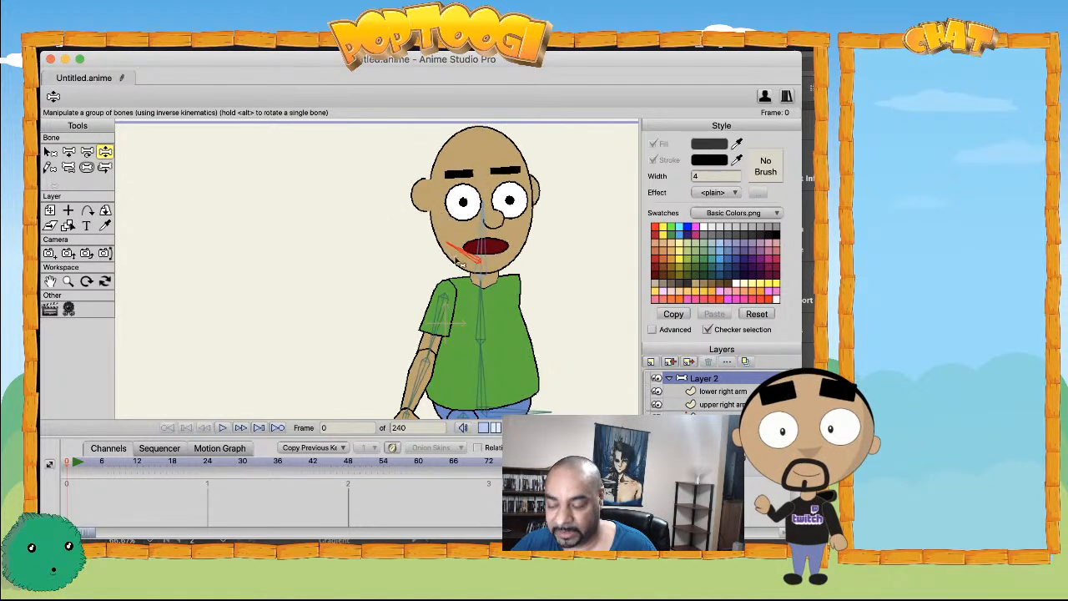
- Go to frame 2 and tilt the head by rotating the head bone with Transform Bone
{"action": "key", "text": "t"}
{"action": "key", "text": "ctrl+Right"}
{"action": "key", "text": "ctrl+Right"}
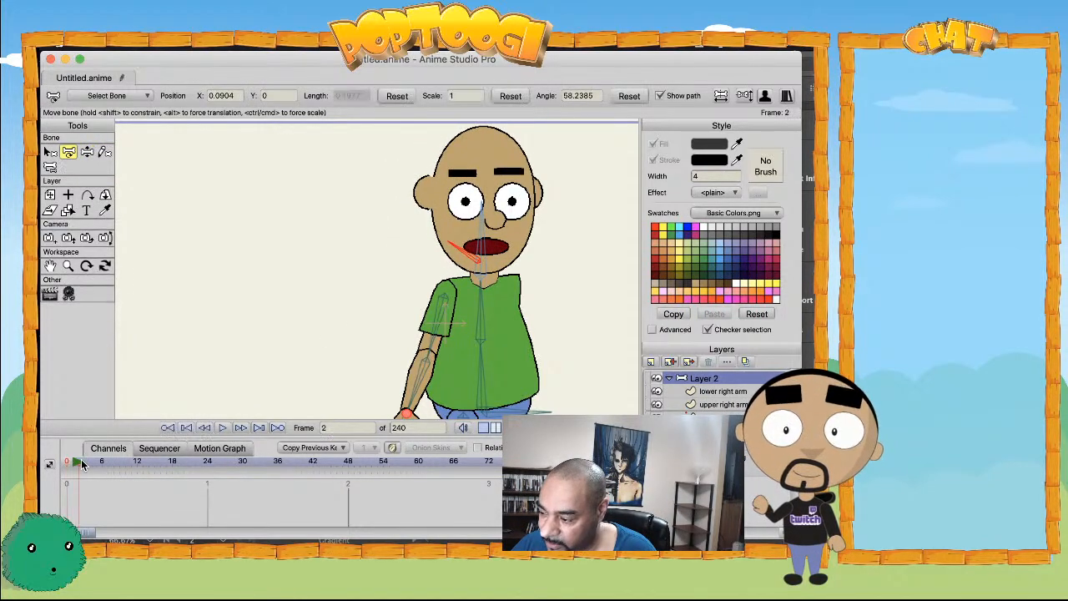
{"action": "left_click_drag", "start_coordinate": [464, 257], "coordinate": [455, 209]}
{"action": "scroll", "coordinate": [419, 323], "scroll_direction": "down", "scroll_amount": 4}
{"action": "scroll", "coordinate": [420, 323], "scroll_direction": "up", "scroll_amount": 8}
{"action": "scroll", "coordinate": [422, 324], "scroll_direction": "down", "scroll_amount": 6}
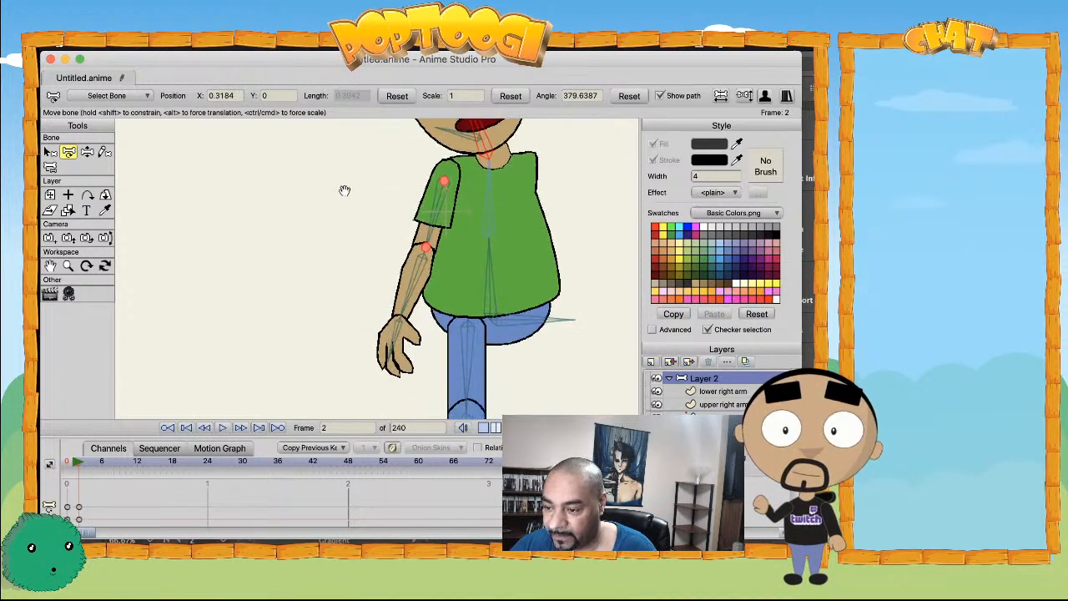
- Try swinging the lower leg up to horizontal by rotating the shin bone at frame 2, and undo it
{"action": "scroll", "coordinate": [402, 299], "scroll_direction": "up", "scroll_amount": 6}
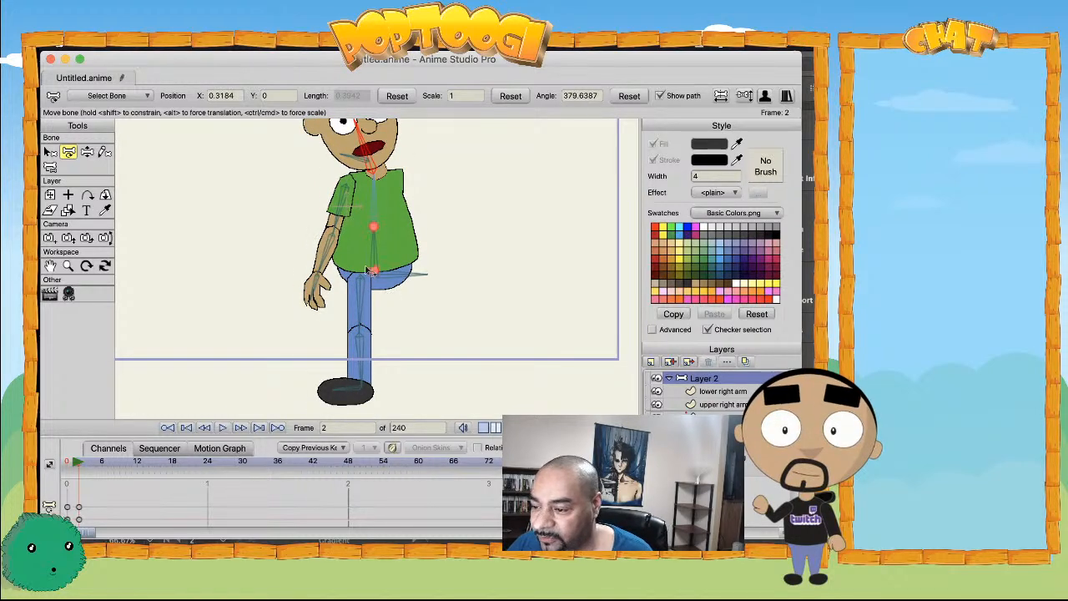
{"action": "mouse_move", "coordinate": [405, 273]}
{"action": "left_mouse_down"}
{"action": "mouse_move", "coordinate": [461, 210]}
{"action": "mouse_move", "coordinate": [420, 172]}
{"action": "mouse_move", "coordinate": [538, 335]}
{"action": "mouse_move", "coordinate": [488, 302]}
{"action": "mouse_move", "coordinate": [547, 267]}
{"action": "mouse_move", "coordinate": [444, 287]}
{"action": "mouse_move", "coordinate": [405, 269]}
{"action": "left_mouse_up"}
{"action": "left_click_drag", "start_coordinate": [356, 345], "coordinate": [292, 311]}
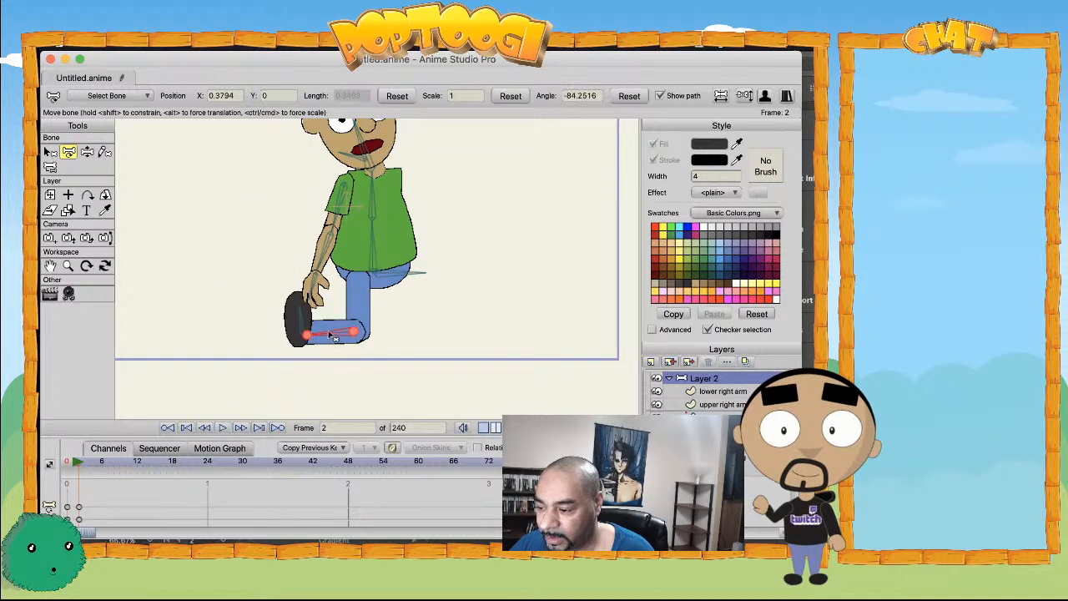
{"action": "key", "text": "z"}
{"action": "key", "text": "super+z"}
- Bend the leg at the knee and swing the arm outward with Manipulate Bones at frame 2
{"action": "left_click_drag", "start_coordinate": [375, 386], "coordinate": [346, 380]}
{"action": "left_click_drag", "start_coordinate": [317, 292], "coordinate": [281, 281]}
{"action": "scroll", "coordinate": [332, 202], "scroll_direction": "down", "scroll_amount": 1}
{"action": "scroll", "coordinate": [382, 301], "scroll_direction": "up", "scroll_amount": 2}
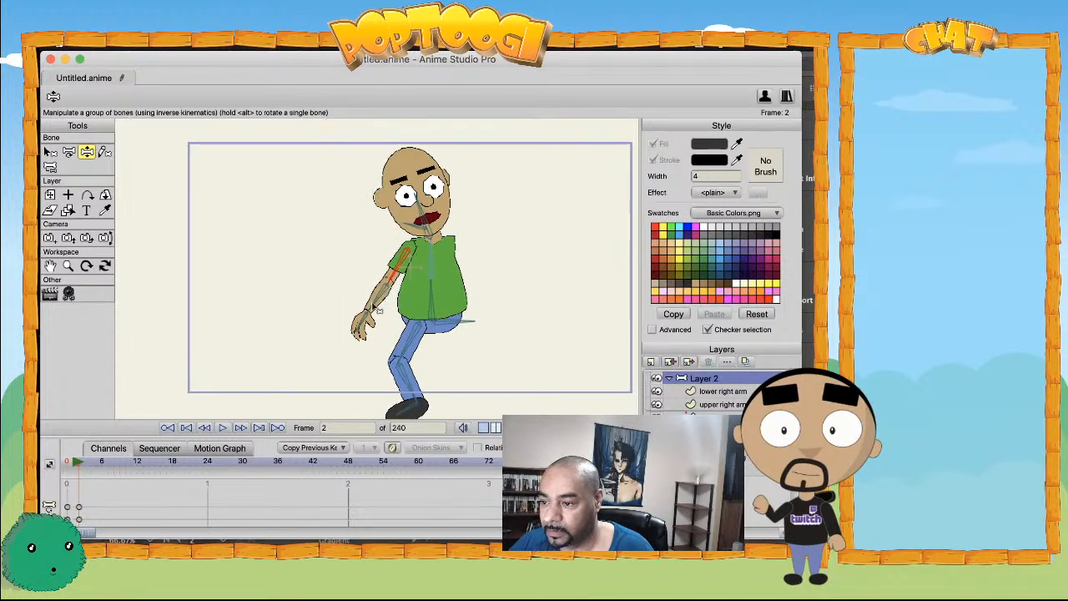
{"action": "scroll", "coordinate": [383, 297], "scroll_direction": "up", "scroll_amount": 1}
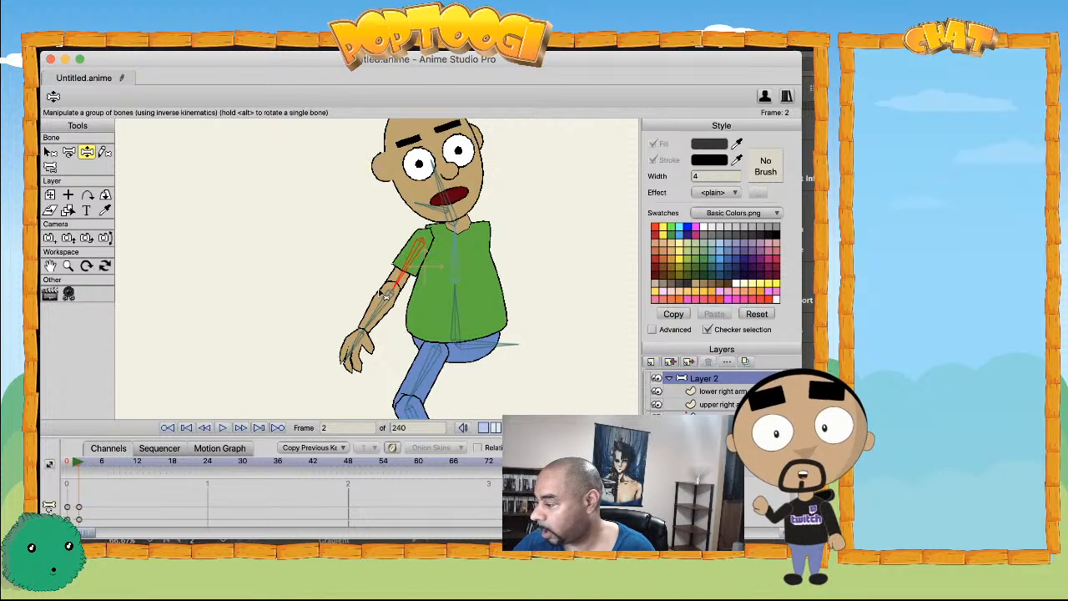
- Clear the test pose from frame 2 to return the character to its original stance
{"action": "key", "text": "super+Tab"}
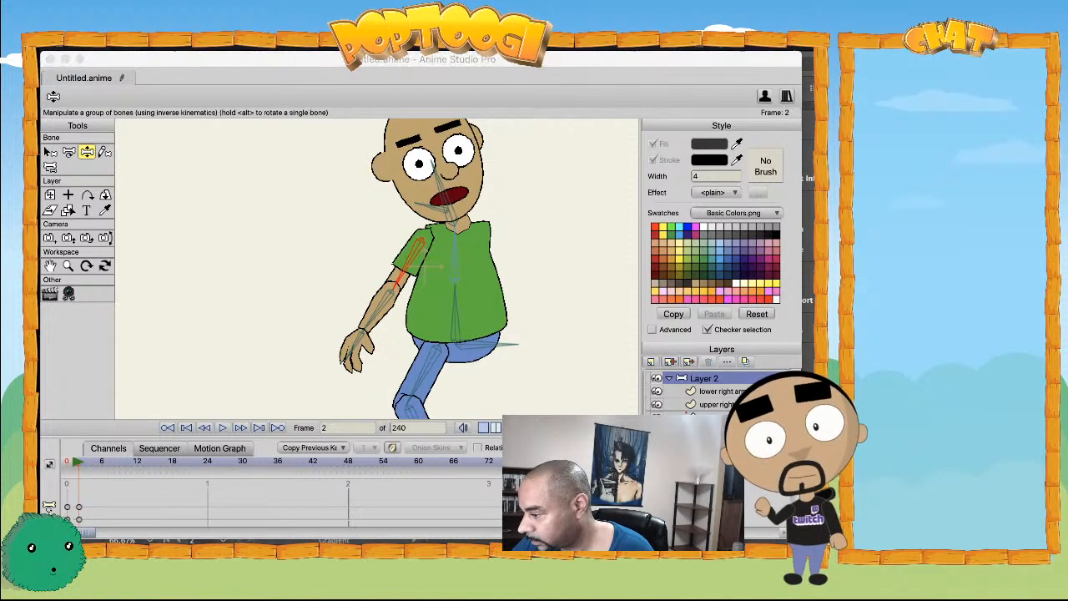
{"action": "scroll", "coordinate": [342, 324], "scroll_direction": "down", "scroll_amount": 2}
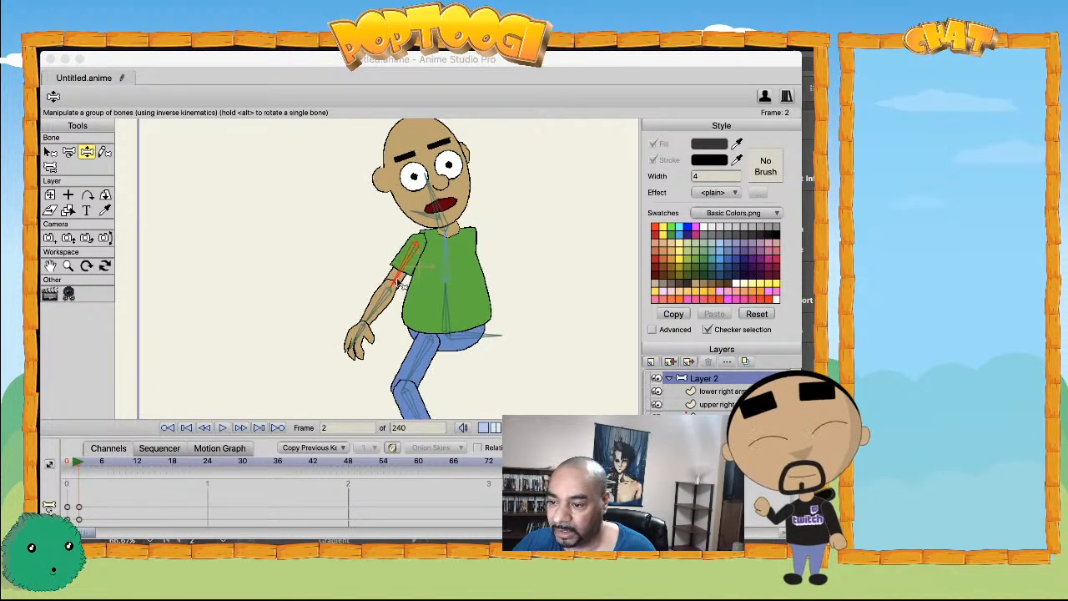
{"action": "left_click", "coordinate": [88, 507]}
{"action": "key", "text": "super+z"}
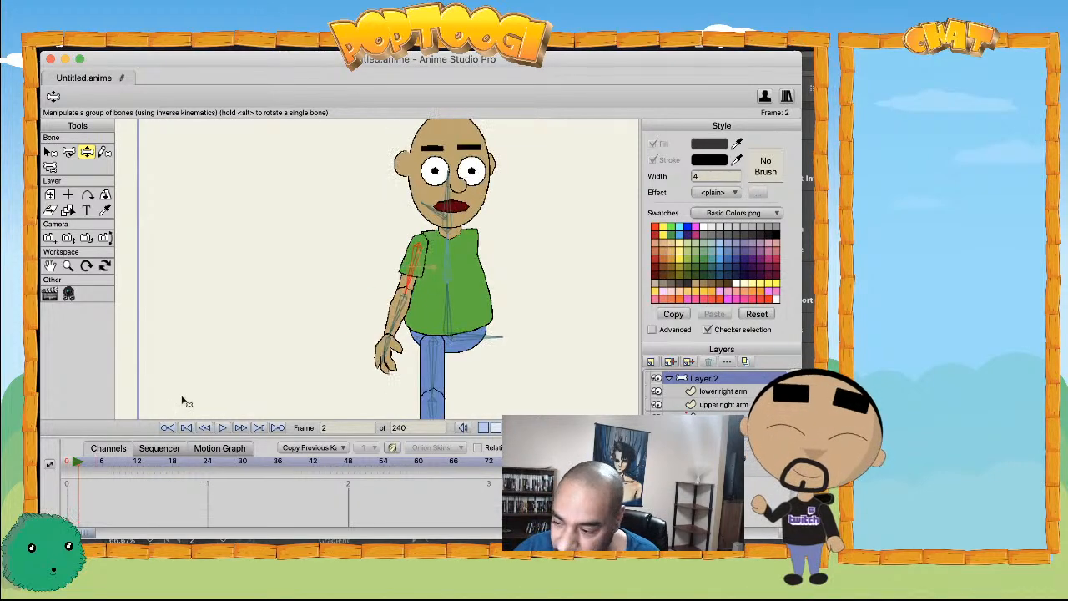
- Try moving the forearm bone at frame 2 to examine the elbow, and delete the resulting keyframes
{"action": "left_click_drag", "start_coordinate": [291, 353], "coordinate": [274, 279]}
{"action": "scroll", "coordinate": [282, 304], "scroll_direction": "up", "scroll_amount": 2}
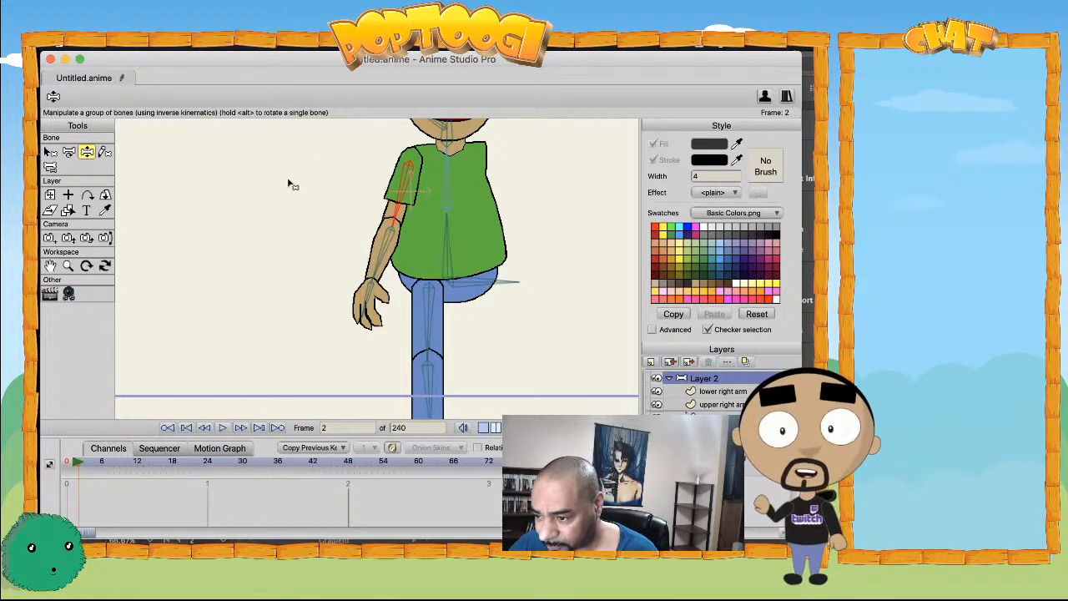
{"action": "scroll", "coordinate": [379, 261], "scroll_direction": "up", "scroll_amount": 2}
{"action": "scroll", "coordinate": [380, 261], "scroll_direction": "up", "scroll_amount": 4}
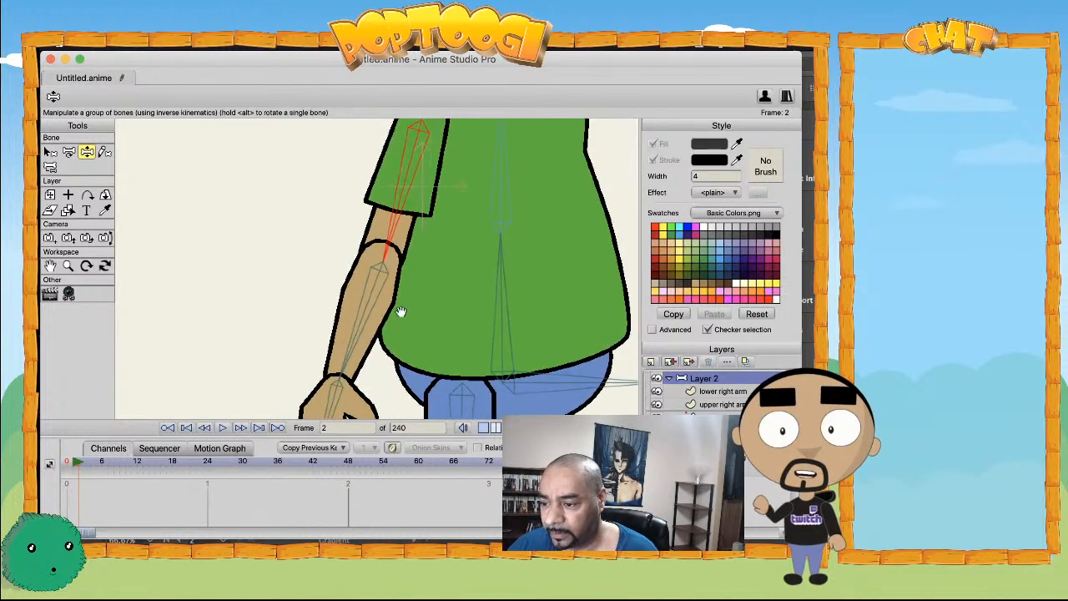
{"action": "left_click_drag", "start_coordinate": [375, 312], "coordinate": [326, 339]}
{"action": "left_click_drag", "start_coordinate": [103, 492], "coordinate": [50, 527]}
{"action": "key", "text": "Delete"}
{"action": "scroll", "coordinate": [317, 217], "scroll_direction": "down", "scroll_amount": 3}
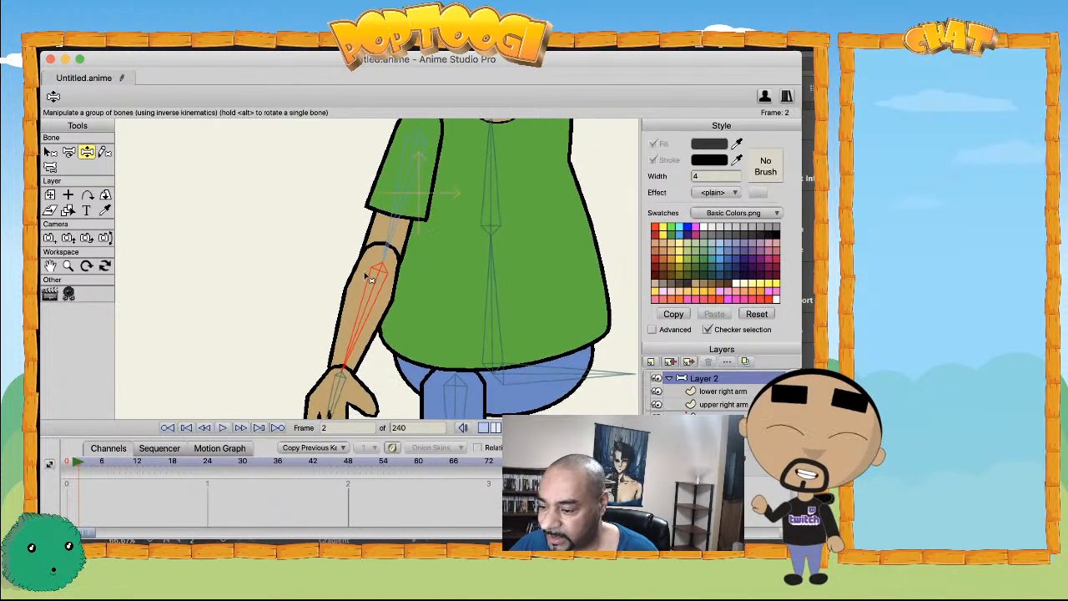
- Hide the elbow edge of the lower right arm shape with the Hide Edge tool
{"action": "left_click", "coordinate": [72, 464]}
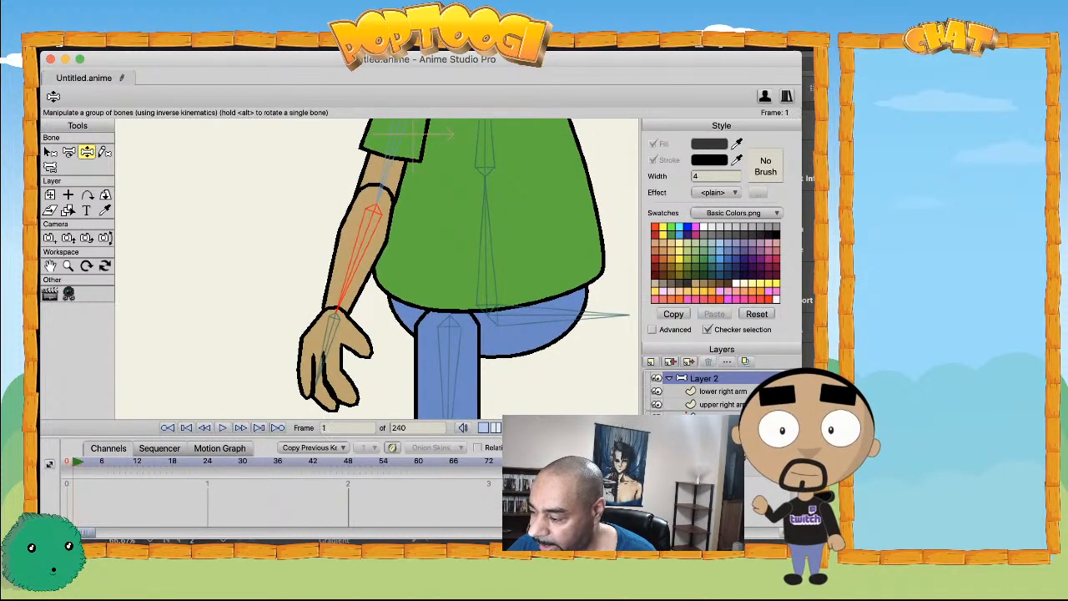
{"action": "left_click", "coordinate": [708, 393]}
{"action": "left_click", "coordinate": [69, 241]}
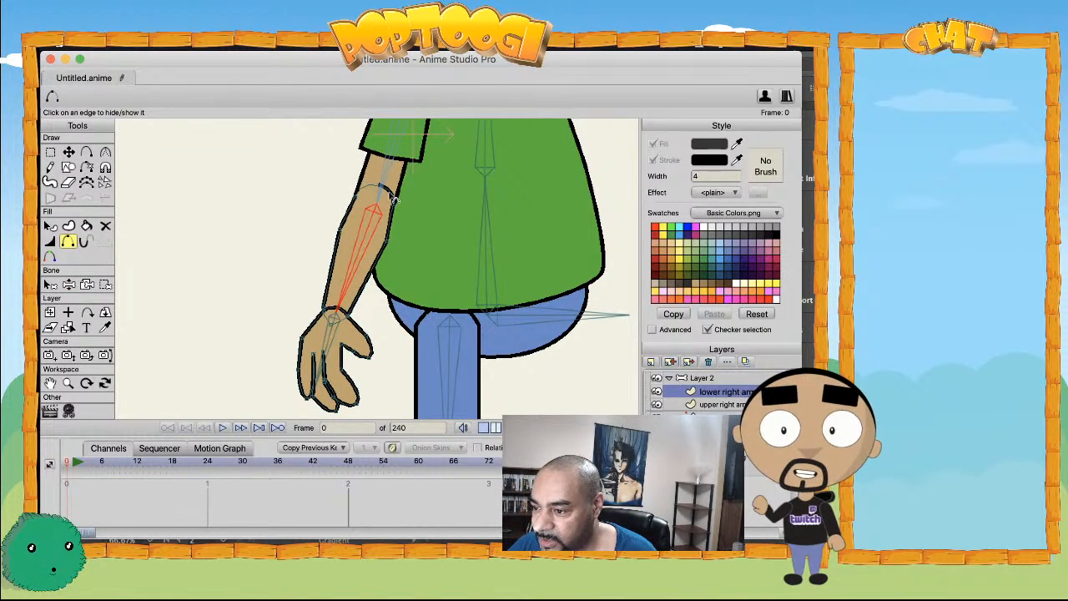
{"action": "scroll", "coordinate": [391, 207], "scroll_direction": "up", "scroll_amount": 1}
{"action": "scroll", "coordinate": [390, 207], "scroll_direction": "down", "scroll_amount": 3}
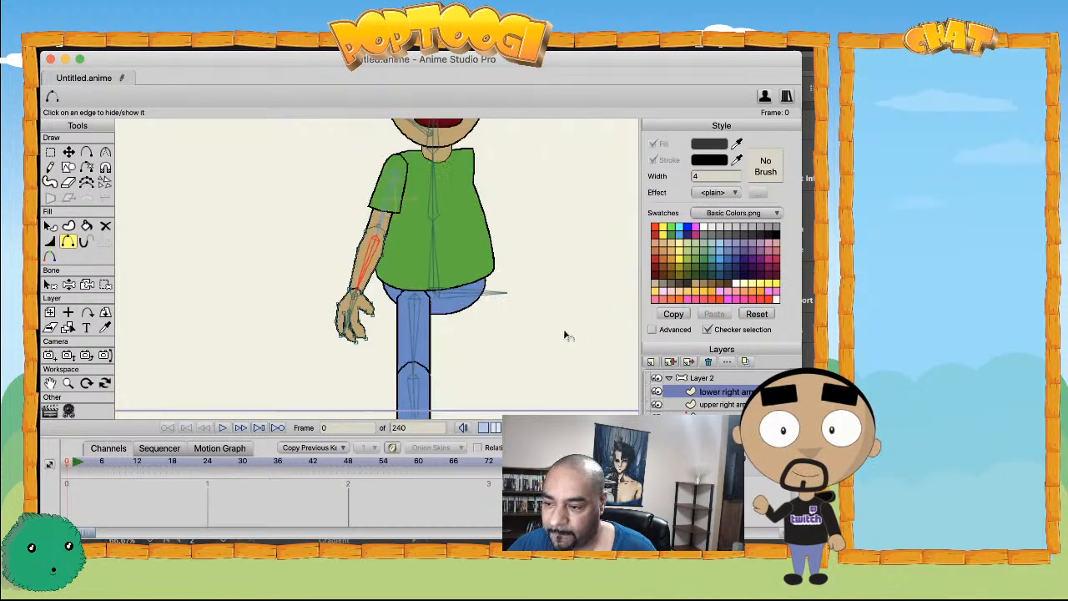
{"action": "left_click_drag", "start_coordinate": [422, 252], "coordinate": [409, 305]}
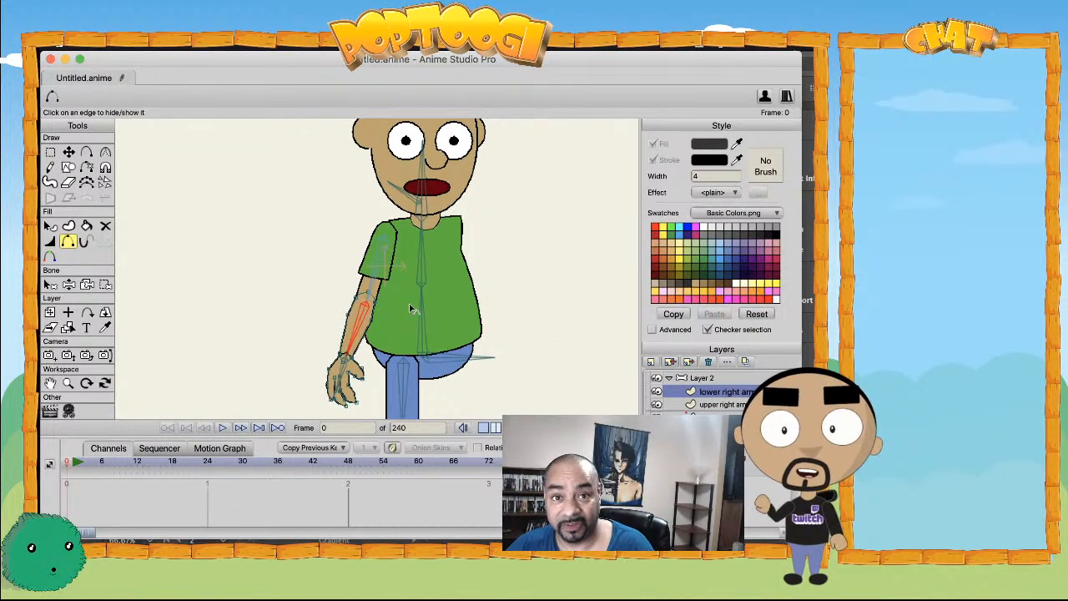
- Add a vector layer named "referance circle" above the lower right arm layer
{"action": "scroll", "coordinate": [383, 305], "scroll_direction": "up", "scroll_amount": 1}
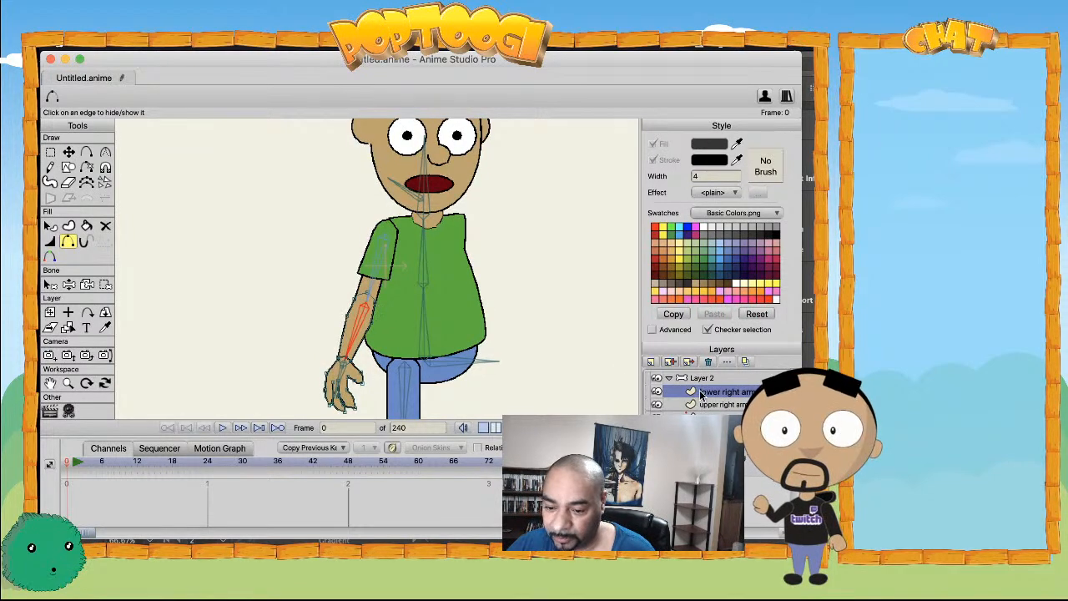
{"action": "left_click", "coordinate": [650, 362]}
{"action": "left_click", "coordinate": [659, 375]}
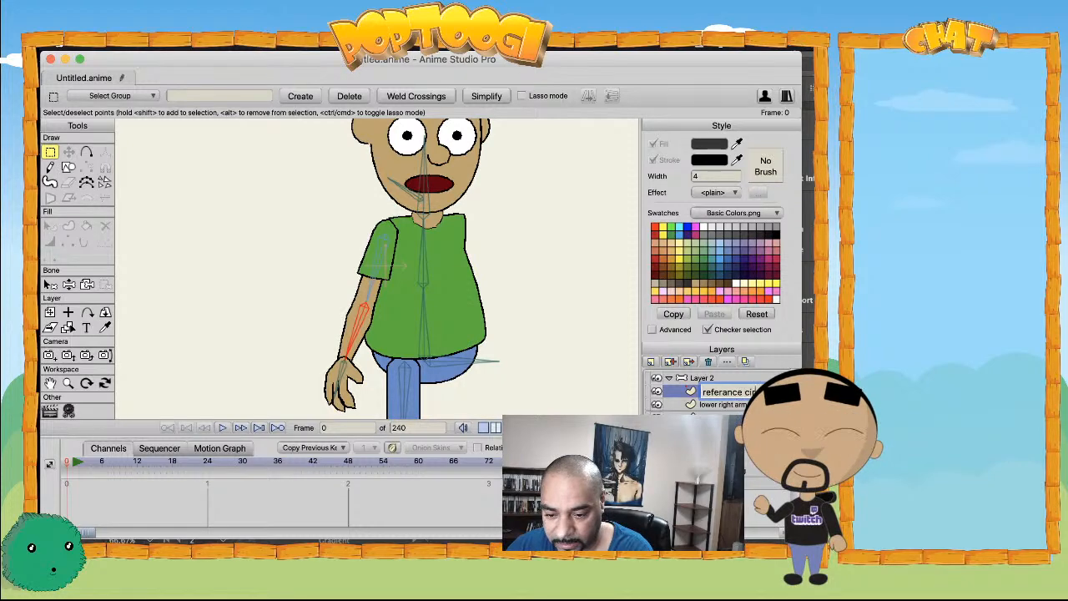
- Prepare the Draw Shape tool with a bright green fill and a dark red stroke
{"action": "left_click", "coordinate": [69, 167]}
{"action": "scroll", "coordinate": [200, 238], "scroll_direction": "up", "scroll_amount": 1}
{"action": "scroll", "coordinate": [208, 255], "scroll_direction": "up", "scroll_amount": 1}
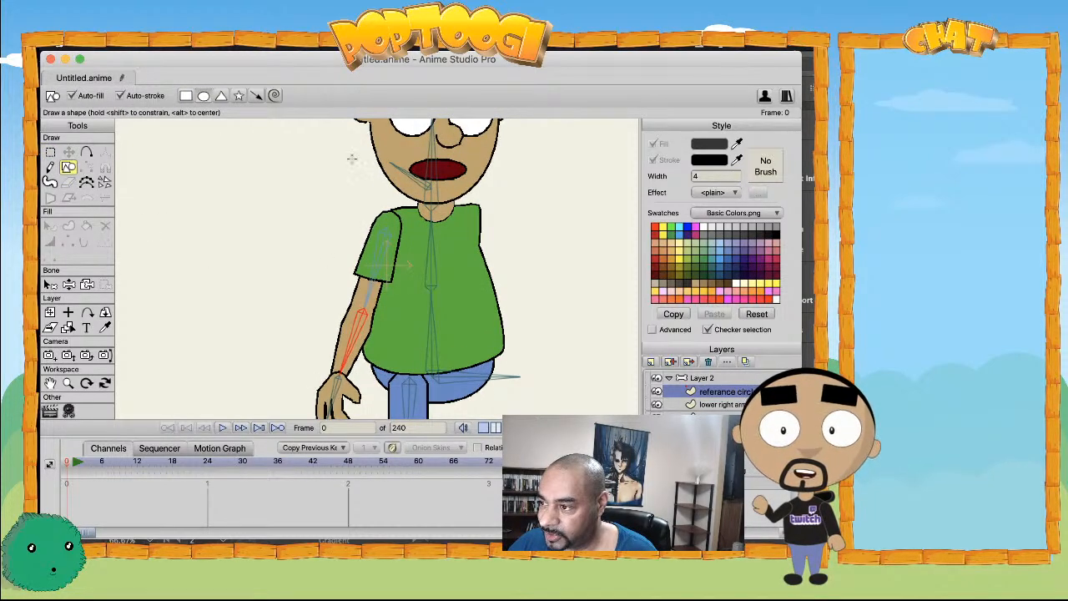
{"action": "left_click", "coordinate": [670, 232]}
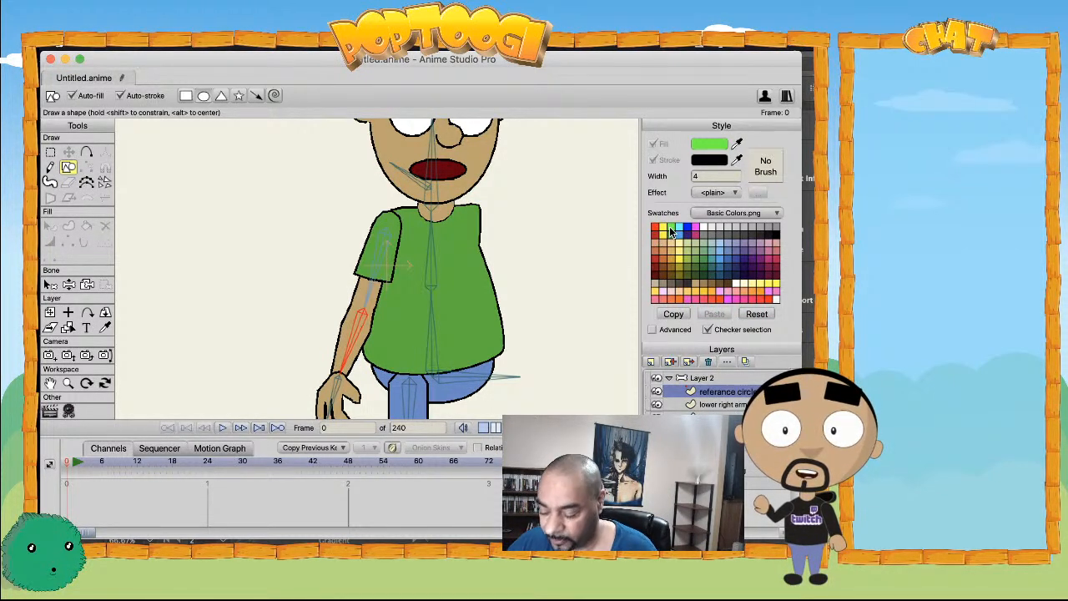
{"action": "right_click", "coordinate": [655, 237]}
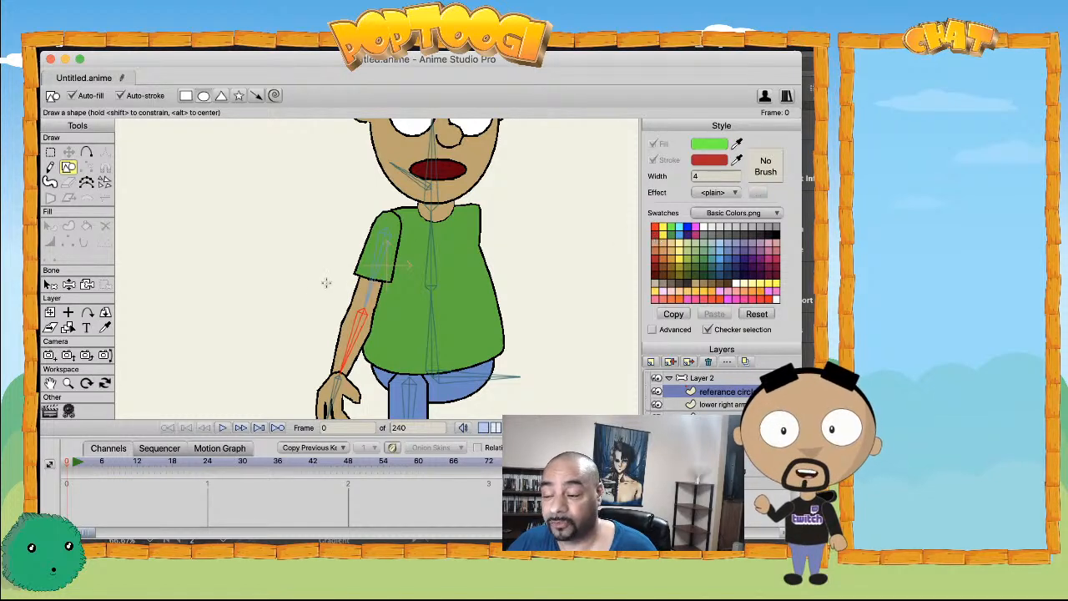
- Draw a green-filled circle with a red outline in the empty area beside the character's right arm
{"action": "left_click_drag", "start_coordinate": [207, 237], "coordinate": [242, 264]}
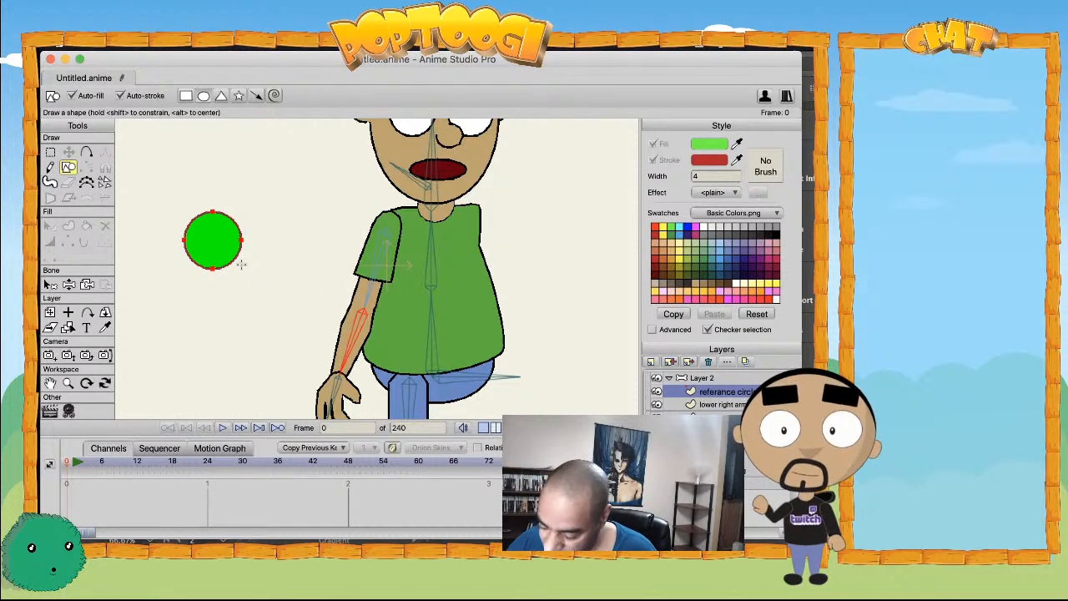
{"action": "key", "text": "super+z"}
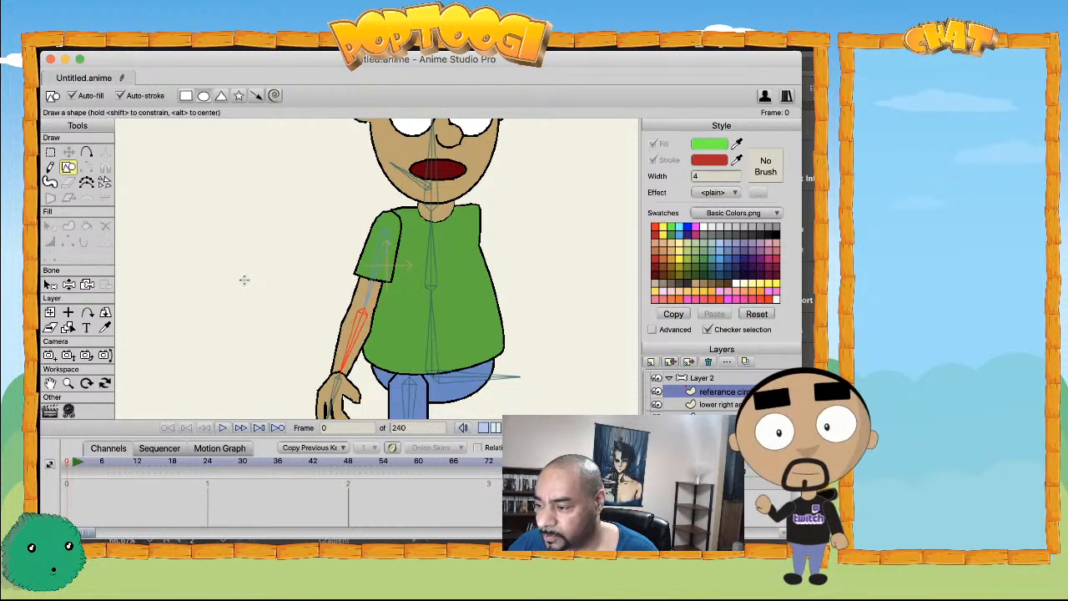
{"action": "left_click_drag", "start_coordinate": [231, 258], "coordinate": [279, 291]}
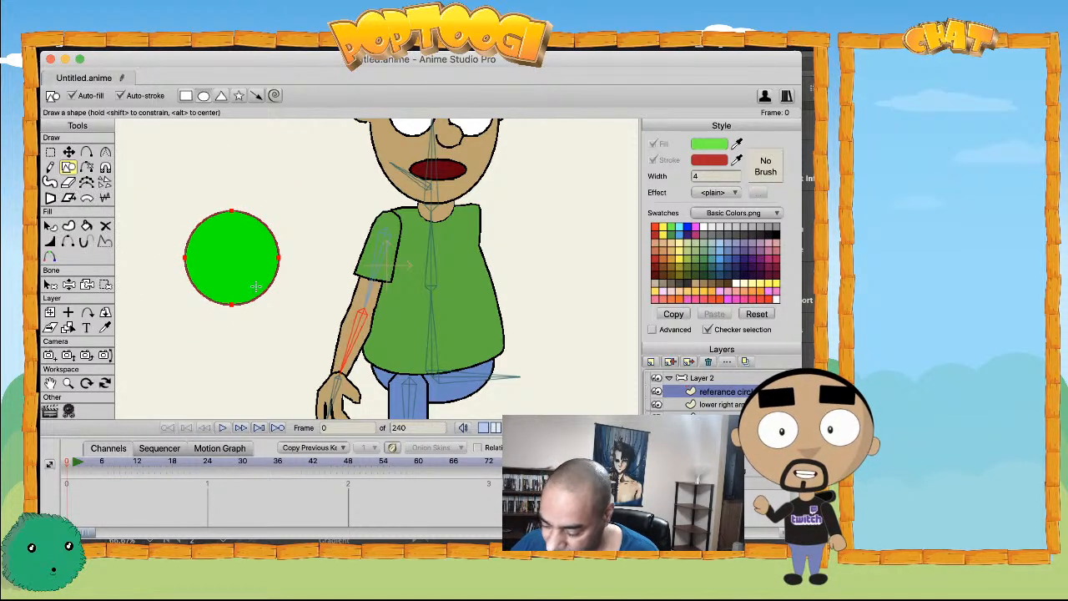
- Make the circle's green fill and its red stroke semi-transparent
{"action": "key", "text": "q"}
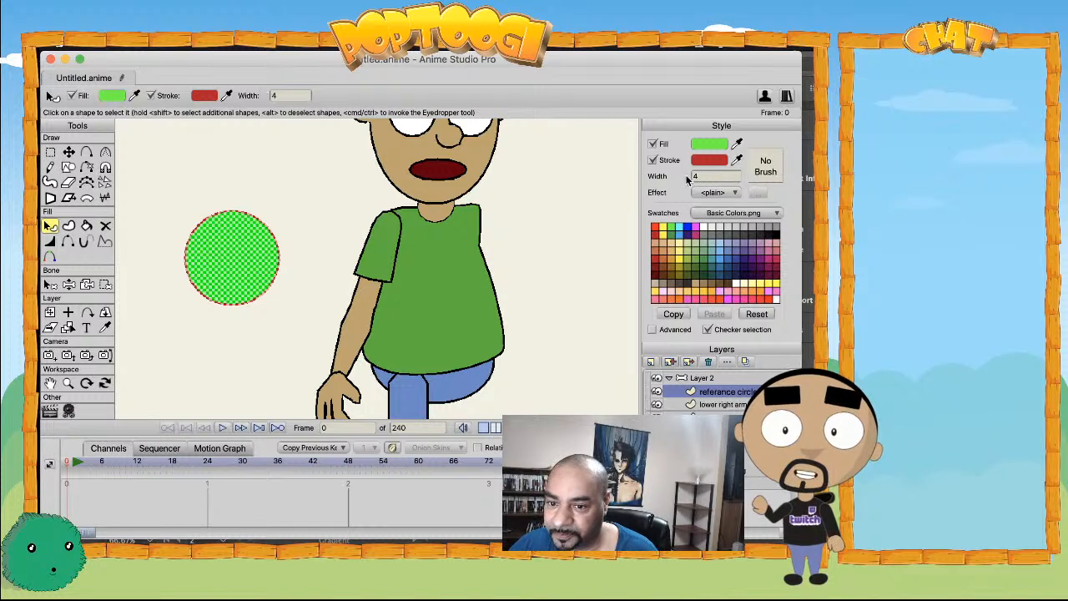
{"action": "left_click", "coordinate": [710, 150]}
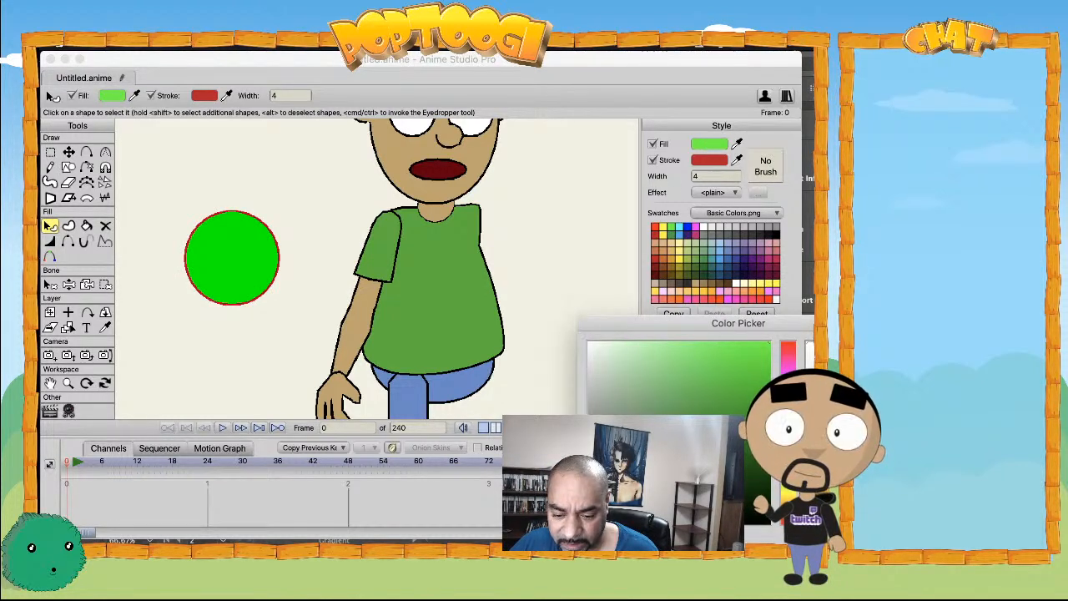
{"action": "left_click", "coordinate": [813, 420]}
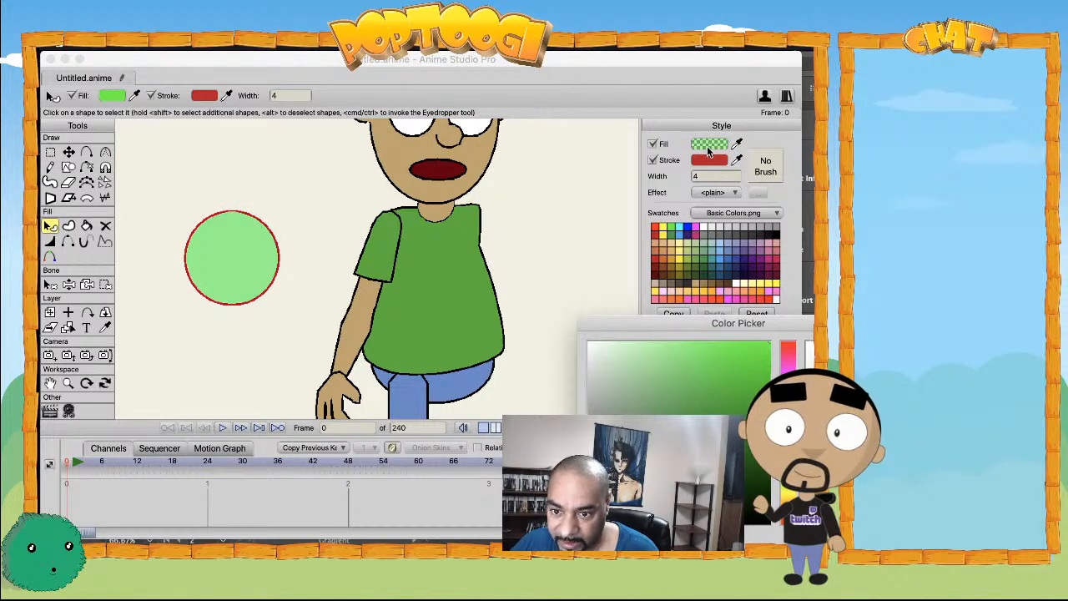
{"action": "left_click", "coordinate": [814, 442]}
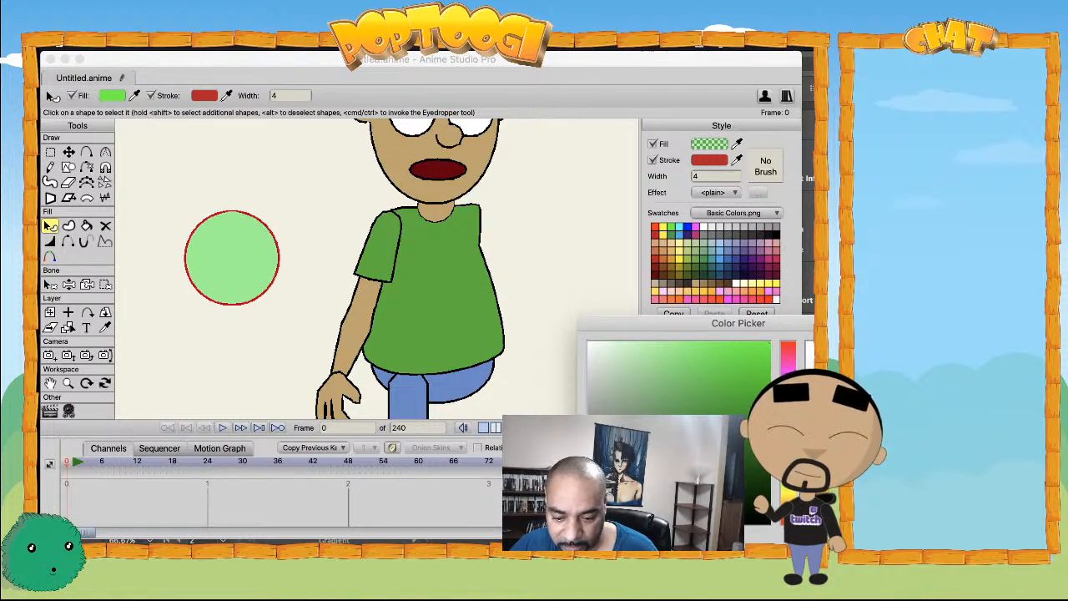
{"action": "left_click", "coordinate": [204, 248]}
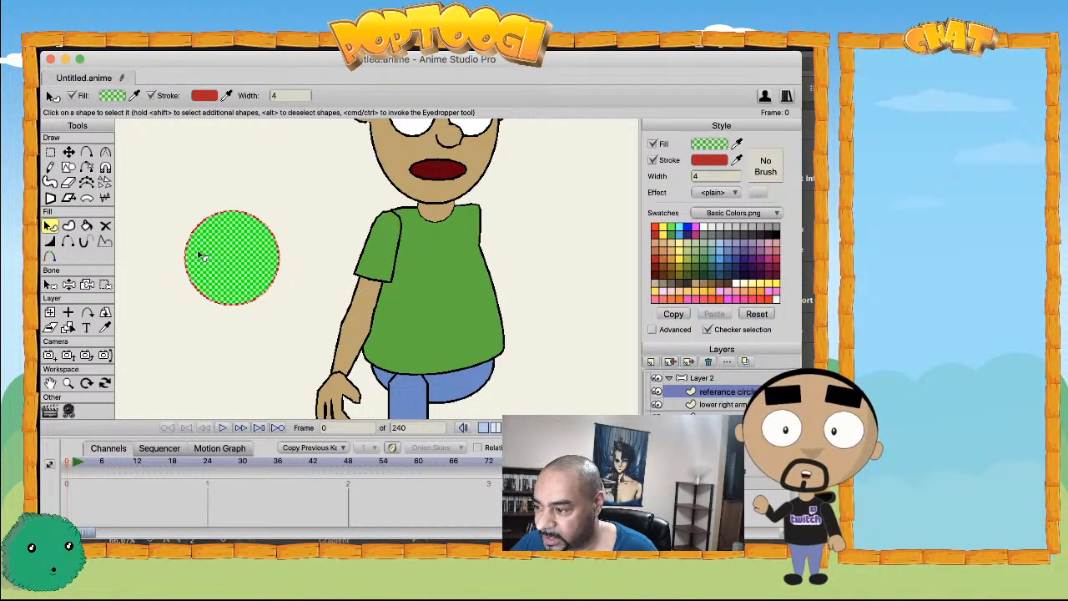
{"action": "left_click", "coordinate": [716, 163]}
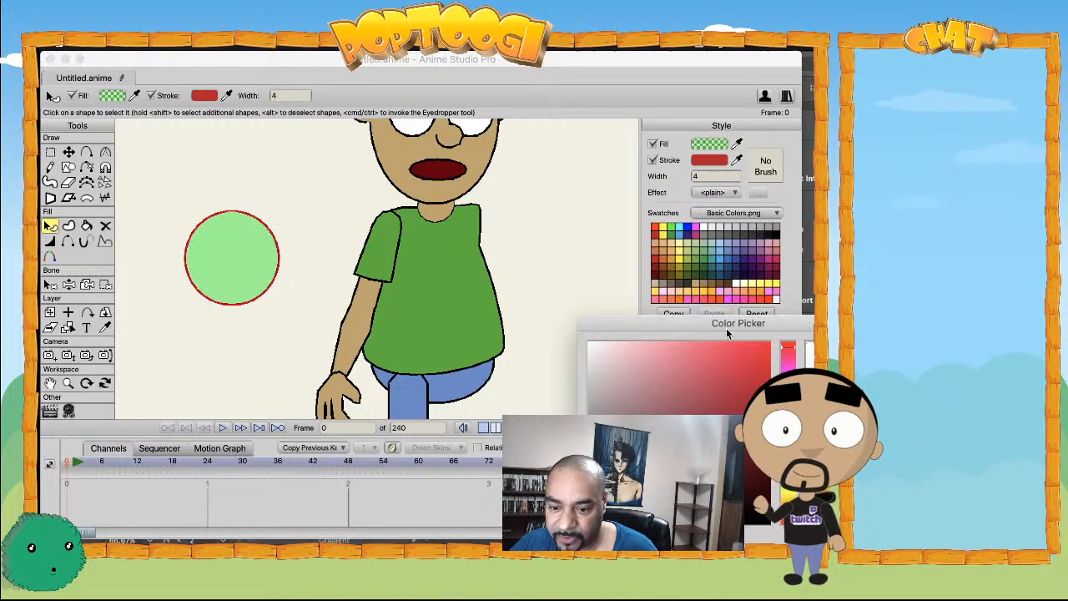
{"action": "left_click", "coordinate": [813, 434]}
{"action": "left_click", "coordinate": [868, 538]}
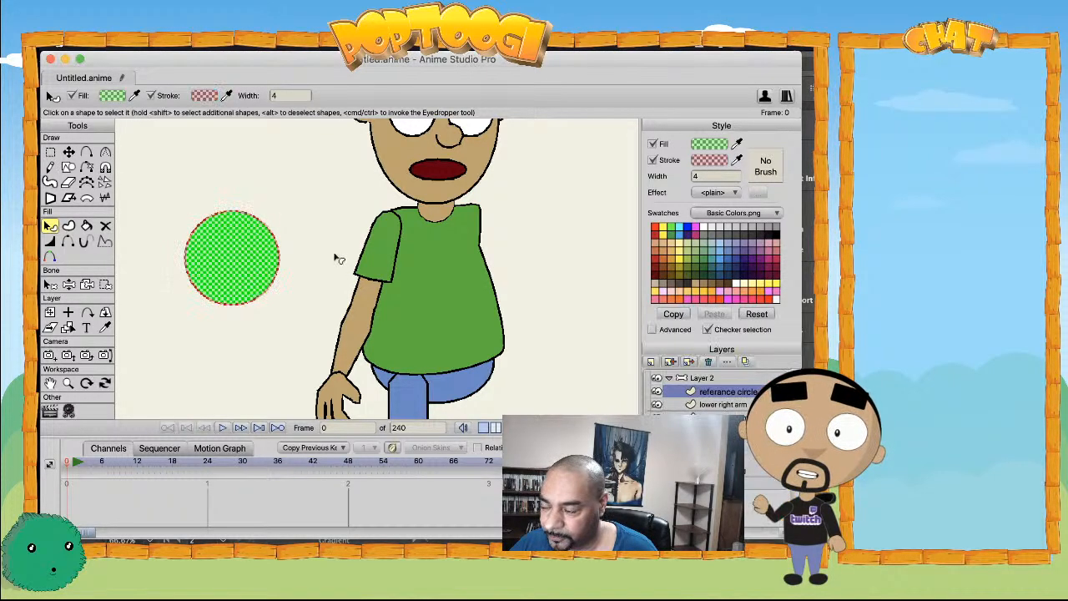
- Add a straight horizontal line through the middle of the circle, extending slightly past both sides
{"action": "scroll", "coordinate": [142, 292], "scroll_direction": "up", "scroll_amount": 2}
{"action": "scroll", "coordinate": [190, 310], "scroll_direction": "right", "scroll_amount": 5}
{"action": "left_click_drag", "start_coordinate": [190, 311], "coordinate": [362, 322]}
{"action": "left_click", "coordinate": [41, 459]}
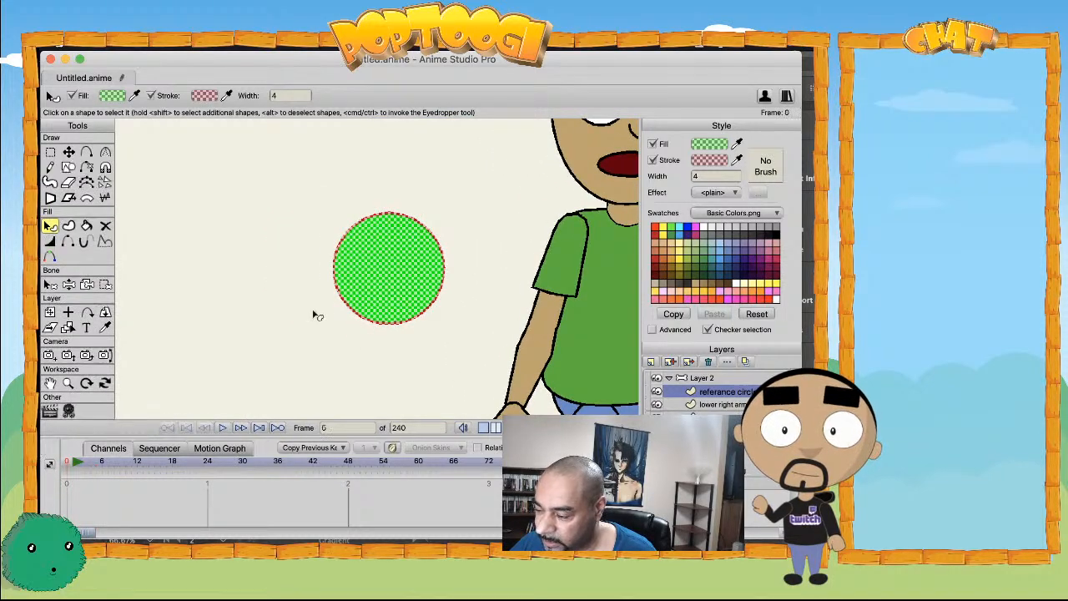
{"action": "scroll", "coordinate": [313, 315], "scroll_direction": "up", "scroll_amount": 3}
{"action": "key", "text": "a"}
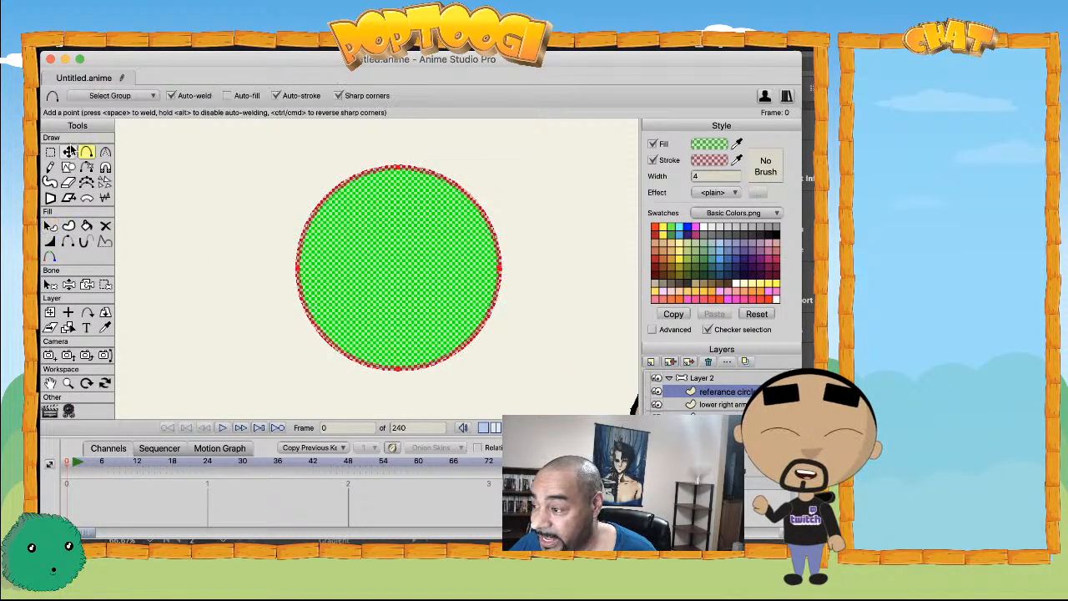
{"action": "left_click_drag", "start_coordinate": [267, 267], "coordinate": [533, 268]}
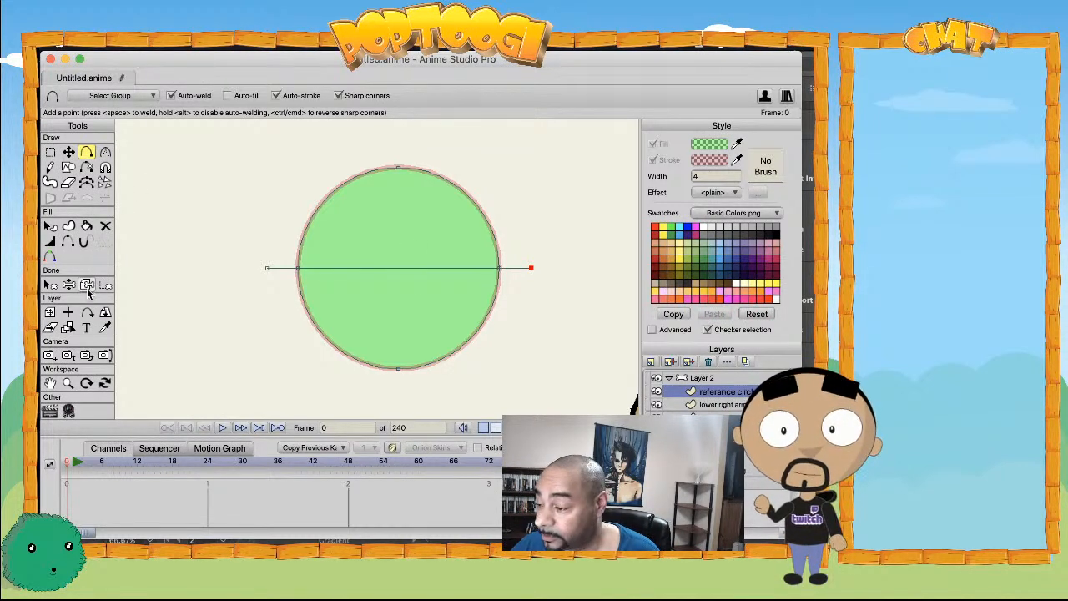
- Create a stroke shape from the horizontal line across the circle
{"action": "key", "text": "u"}
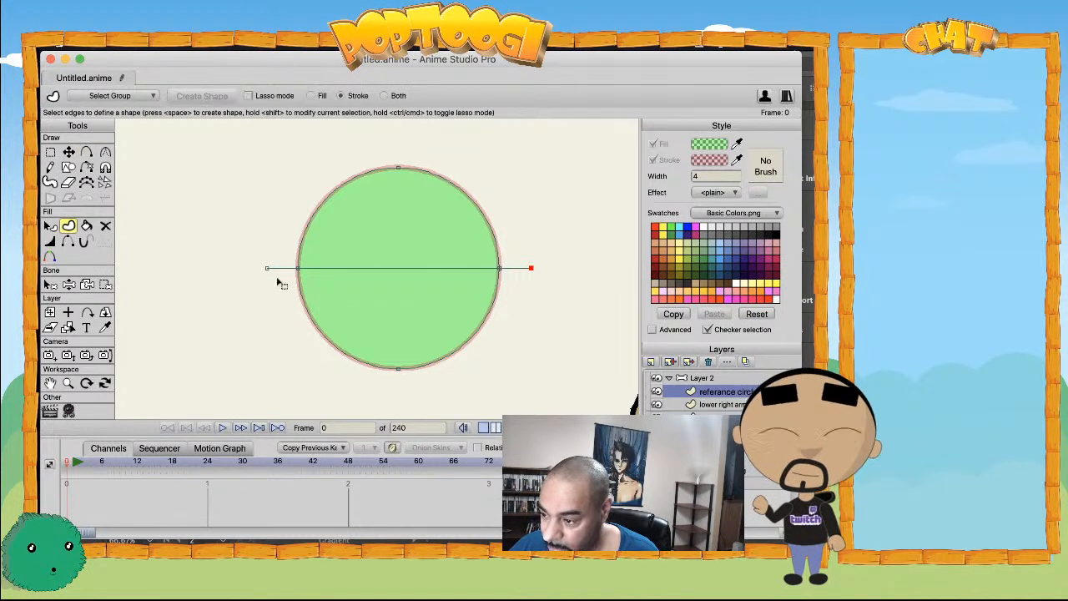
{"action": "left_click", "coordinate": [363, 269]}
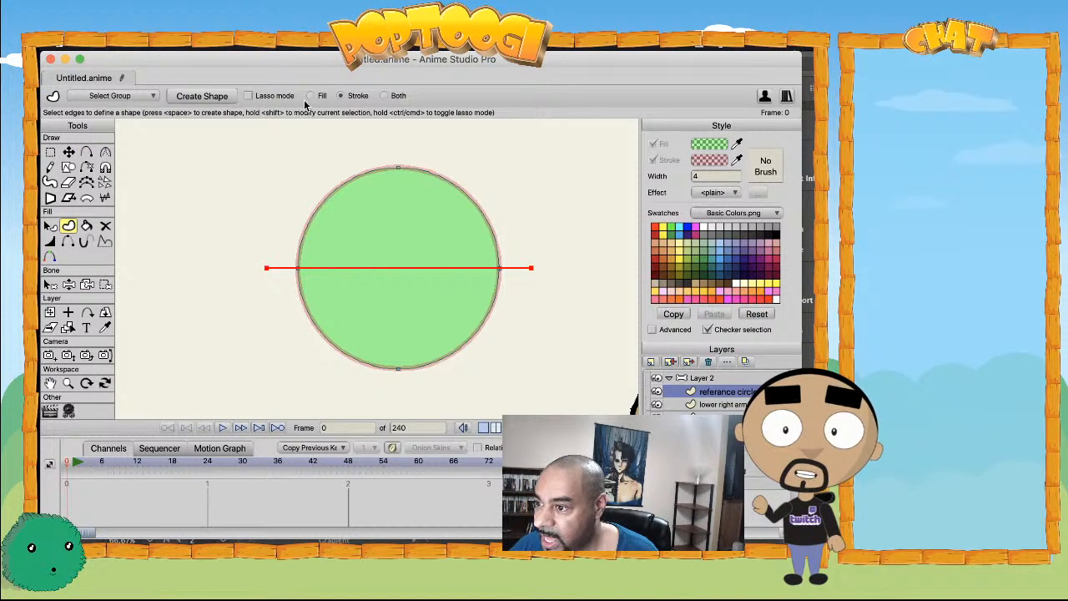
{"action": "key", "text": "space"}
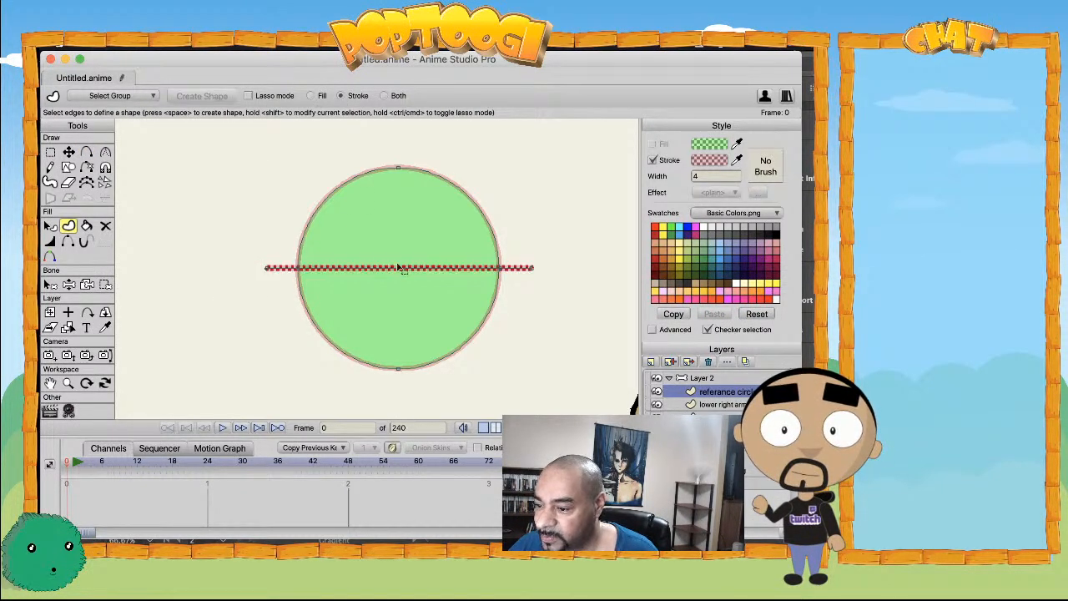
{"action": "left_click", "coordinate": [515, 311]}
{"action": "scroll", "coordinate": [345, 274], "scroll_direction": "up", "scroll_amount": 3}
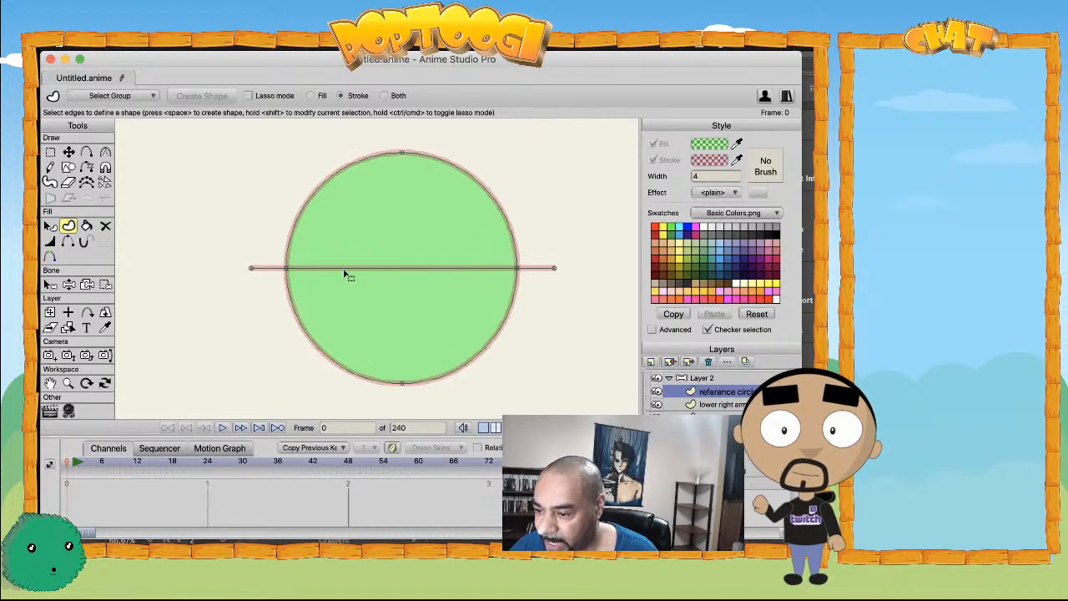
- Select the horizontal line and align it with the circle's side points
{"action": "key", "text": "t"}
{"action": "left_click", "coordinate": [441, 269]}
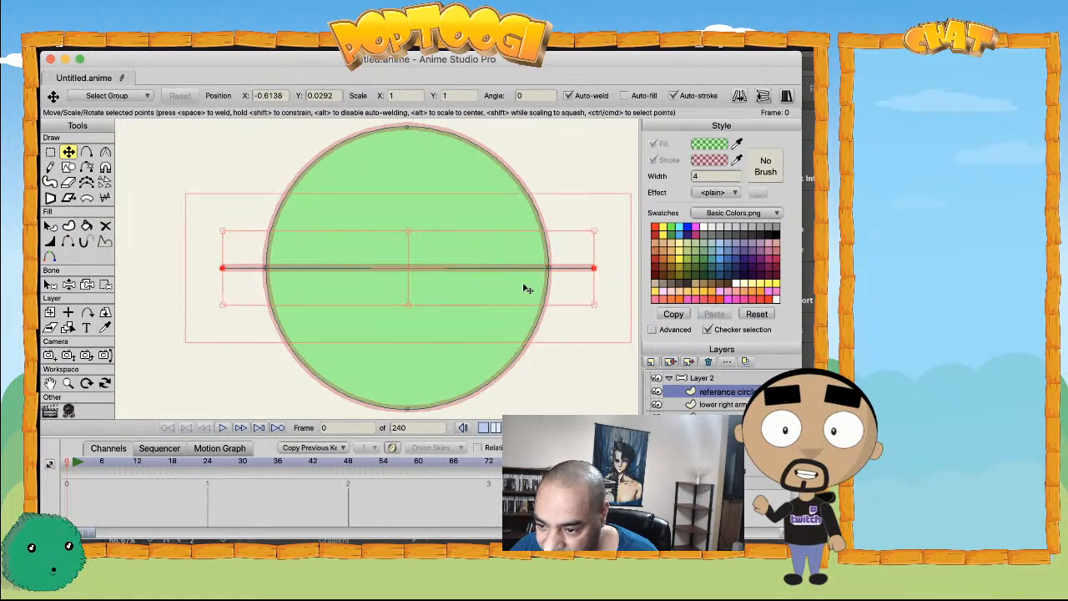
{"action": "scroll", "coordinate": [527, 288], "scroll_direction": "up", "scroll_amount": 5}
{"action": "left_click_drag", "start_coordinate": [590, 311], "coordinate": [209, 294]}
{"action": "left_click_drag", "start_coordinate": [622, 286], "coordinate": [387, 265]}
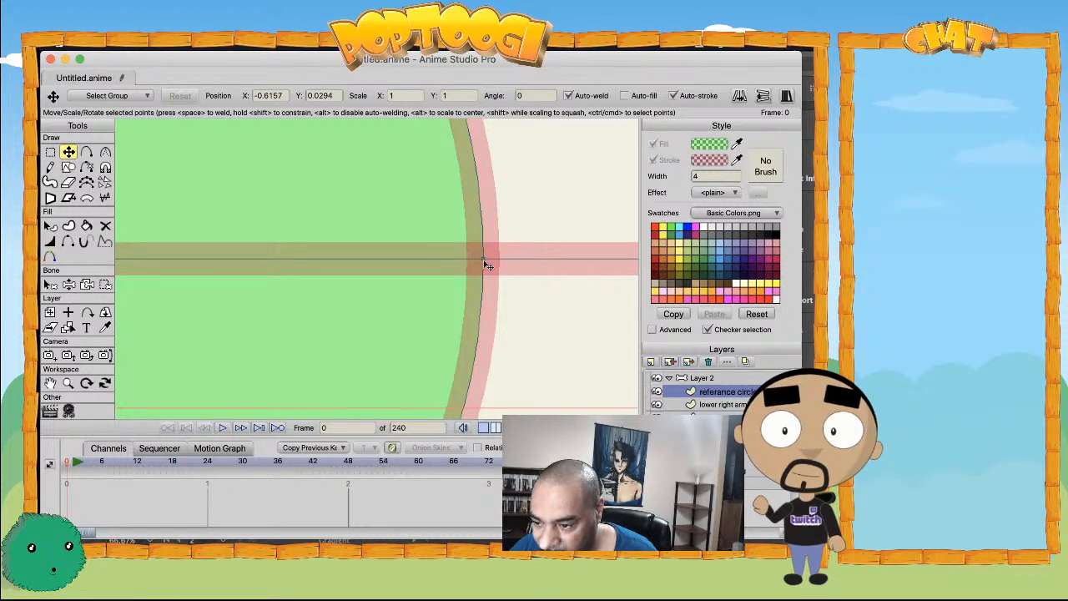
{"action": "scroll", "coordinate": [353, 269], "scroll_direction": "down", "scroll_amount": 6}
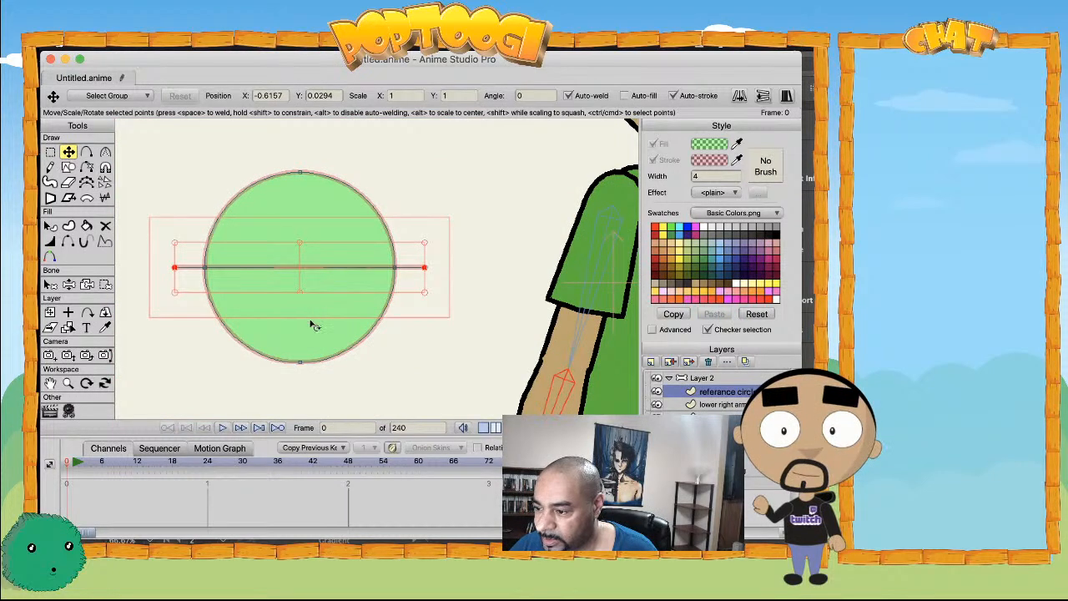
{"action": "scroll", "coordinate": [314, 326], "scroll_direction": "left", "scroll_amount": 5}
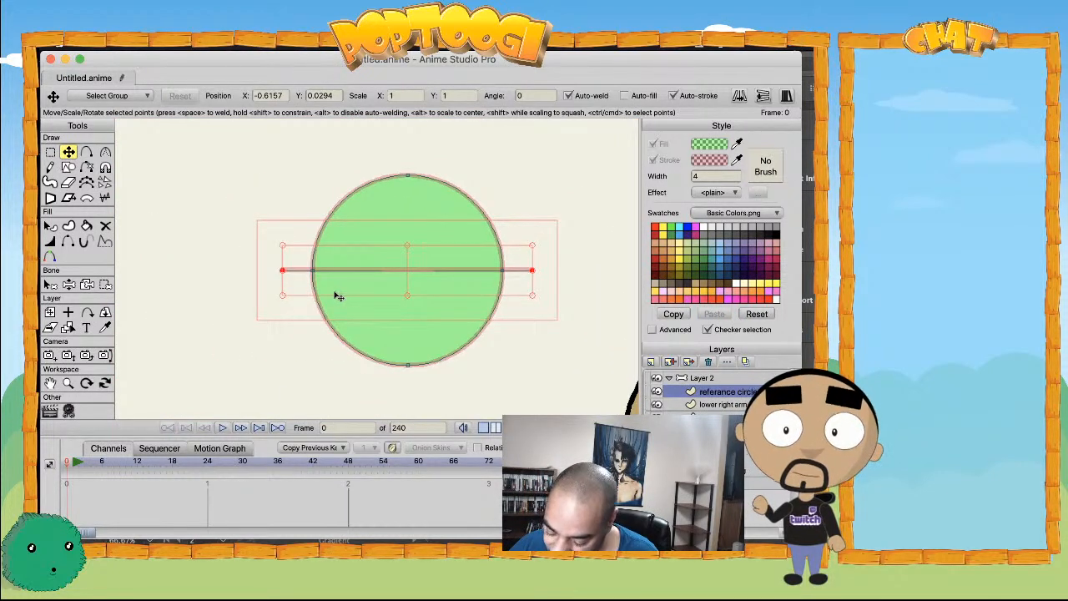
- Duplicate the horizontal line and rotate the copy to vertical to form a crosshair
{"action": "key", "text": "ctrl+c"}
{"action": "key", "text": "ctrl+v"}
{"action": "left_click_drag", "start_coordinate": [282, 228], "coordinate": [388, 168]}
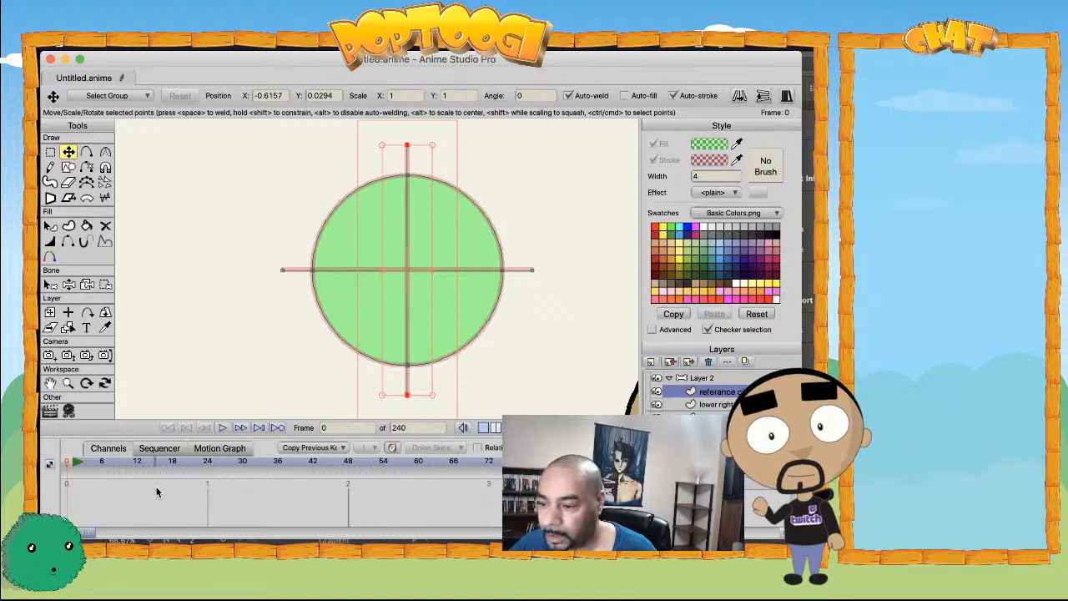
- Nudge the vertical line sideways onto the circle's uppermost point, and deselect it
{"action": "scroll", "coordinate": [406, 326], "scroll_direction": "up", "scroll_amount": 2}
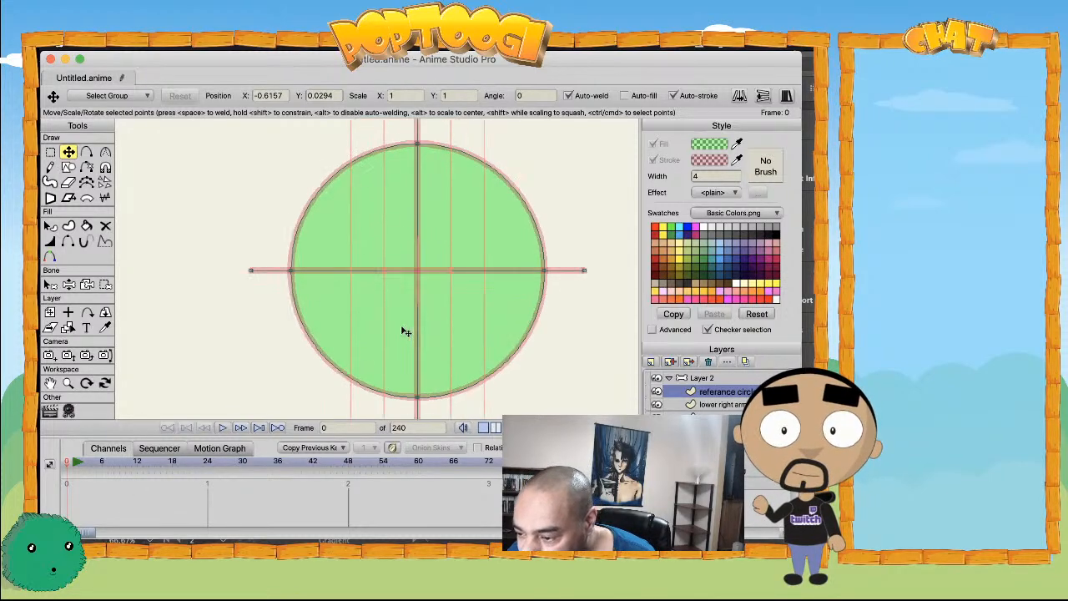
{"action": "scroll", "coordinate": [434, 186], "scroll_direction": "up", "scroll_amount": 5}
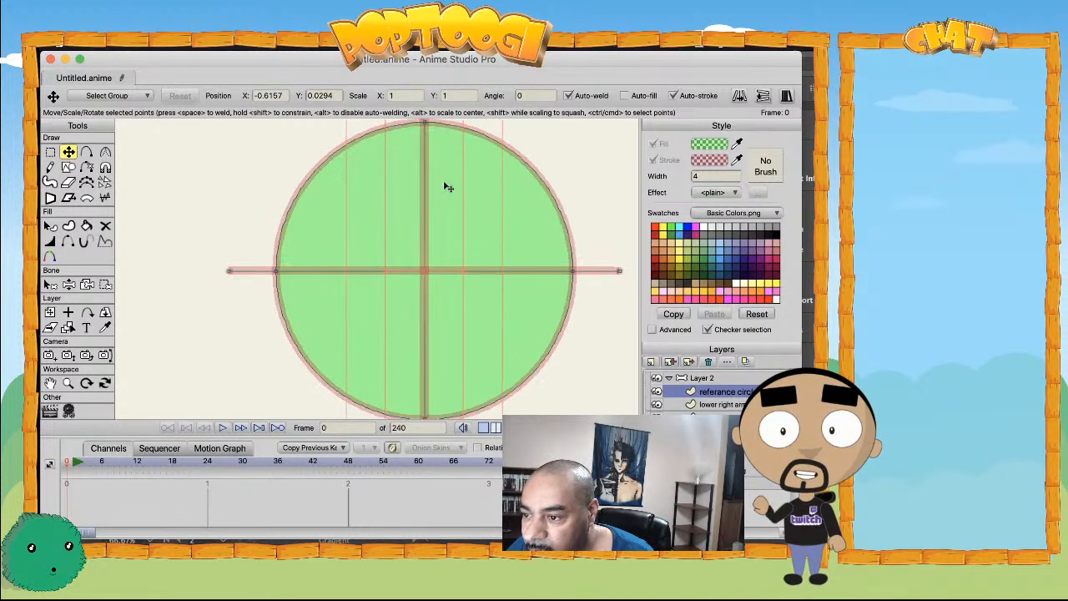
{"action": "scroll", "coordinate": [482, 246], "scroll_direction": "up", "scroll_amount": 2}
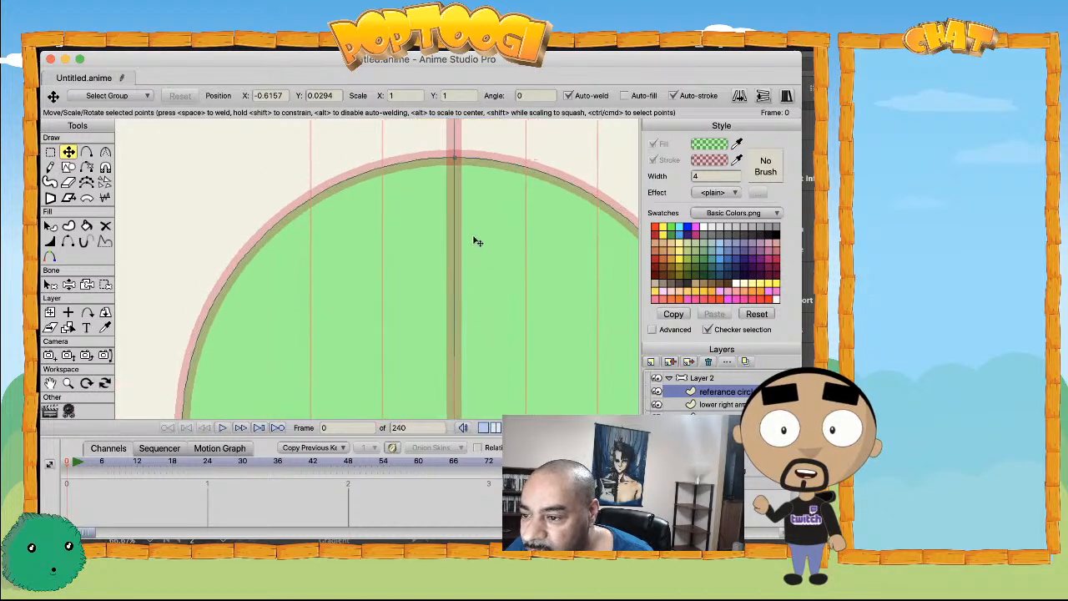
{"action": "scroll", "coordinate": [438, 292], "scroll_direction": "down", "scroll_amount": 3}
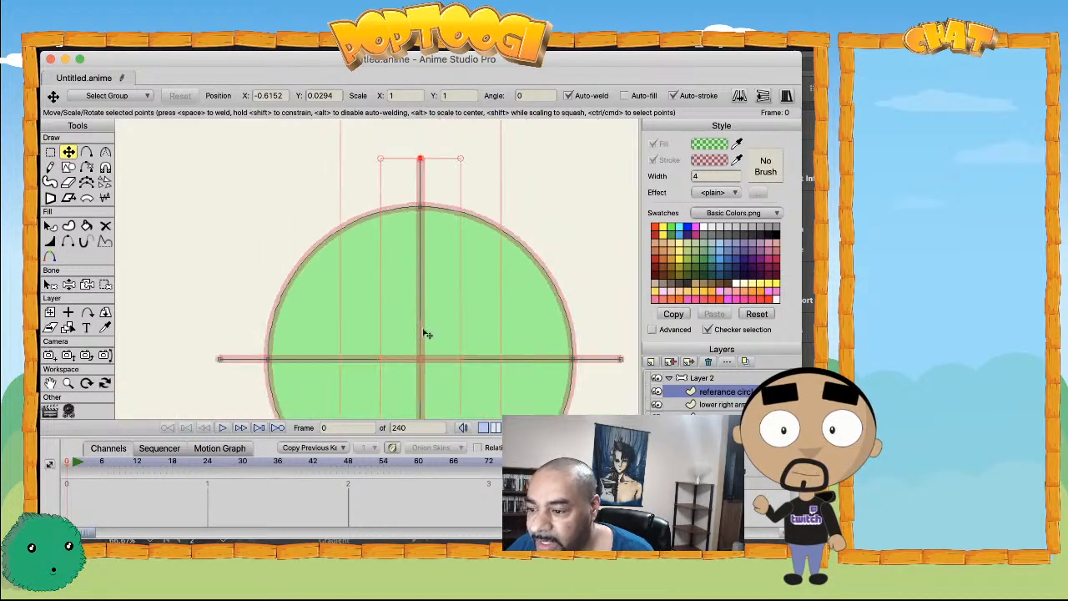
{"action": "scroll", "coordinate": [412, 321], "scroll_direction": "down", "scroll_amount": 3}
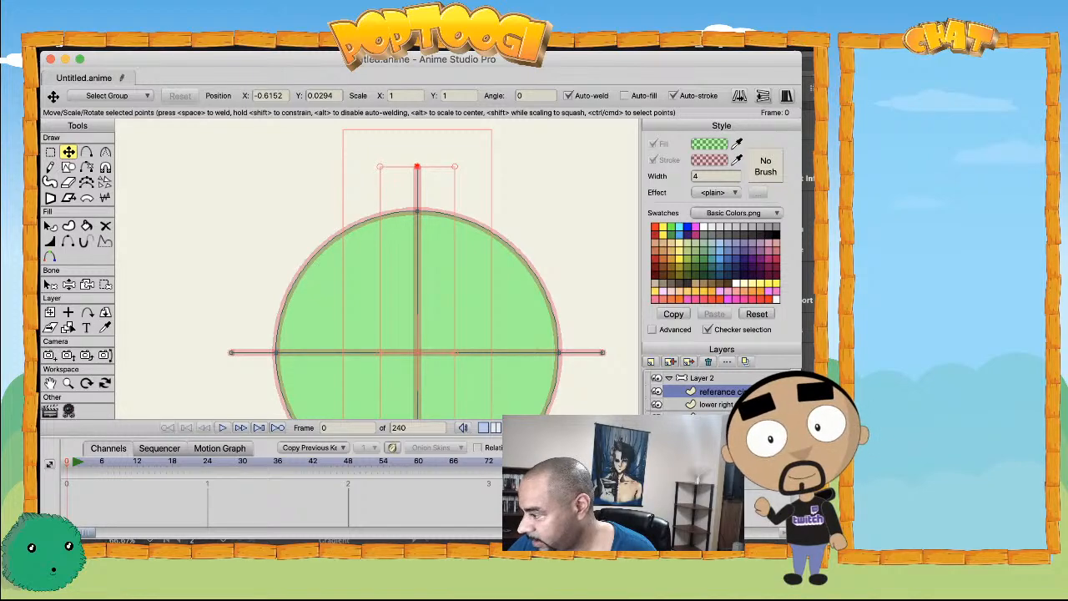
{"action": "left_click", "coordinate": [214, 293]}
{"action": "scroll", "coordinate": [214, 293], "scroll_direction": "down", "scroll_amount": 4}
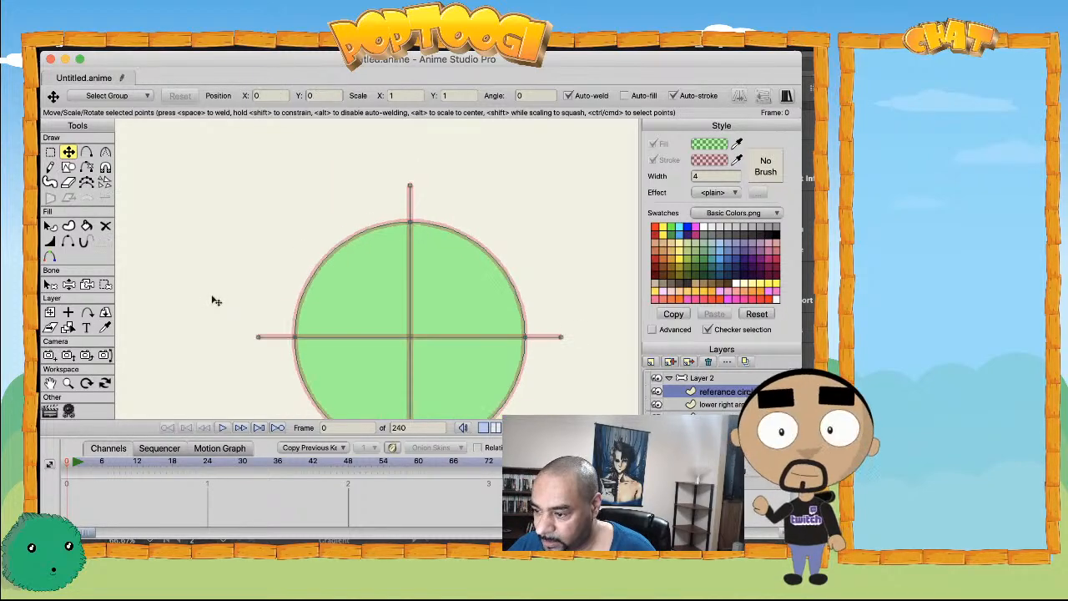
- Select all points of the circle and its crosshair and move them over the character's right arm
{"action": "key", "text": "g"}
{"action": "scroll", "coordinate": [329, 338], "scroll_direction": "down", "scroll_amount": 4}
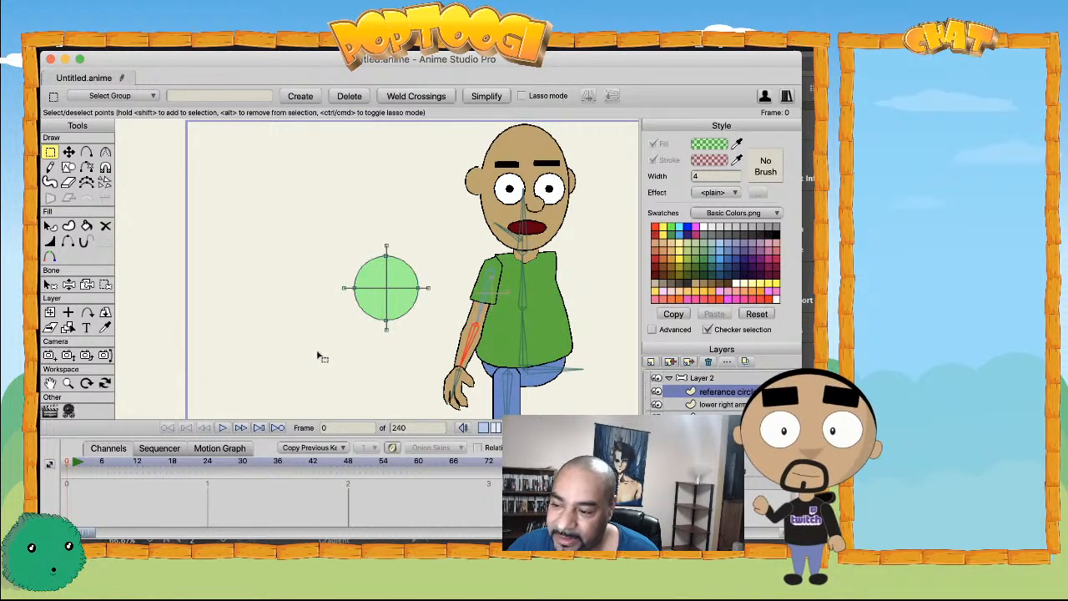
{"action": "left_click_drag", "start_coordinate": [312, 362], "coordinate": [456, 223]}
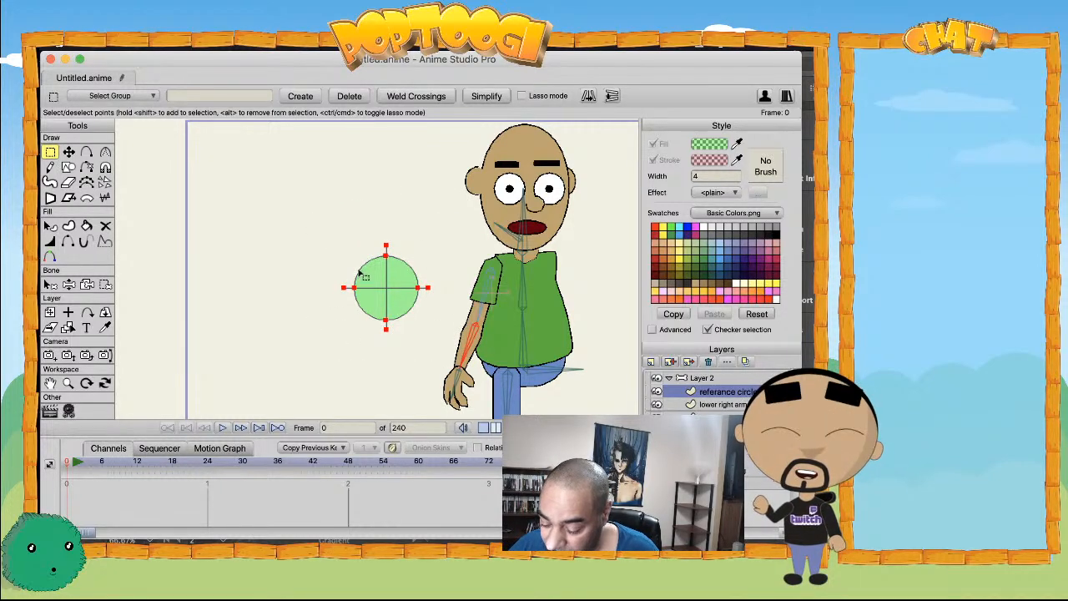
{"action": "key", "text": "t"}
{"action": "scroll", "coordinate": [367, 292], "scroll_direction": "up", "scroll_amount": 5}
{"action": "left_click_drag", "start_coordinate": [373, 300], "coordinate": [516, 340]}
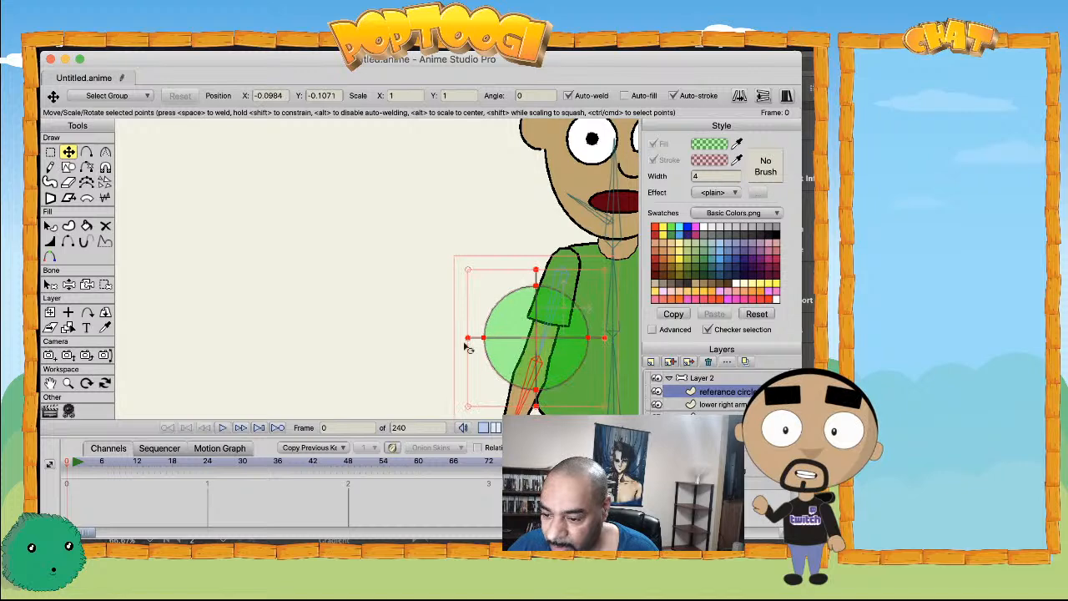
- Scale the reference circle down to about half size and place it over the elbow
{"action": "scroll", "coordinate": [474, 349], "scroll_direction": "down", "scroll_amount": 2}
{"action": "scroll", "coordinate": [274, 279], "scroll_direction": "up", "scroll_amount": 6}
{"action": "scroll", "coordinate": [409, 311], "scroll_direction": "down", "scroll_amount": 2}
{"action": "left_click_drag", "start_coordinate": [234, 157], "coordinate": [380, 344]}
{"action": "left_click_drag", "start_coordinate": [457, 399], "coordinate": [388, 357]}
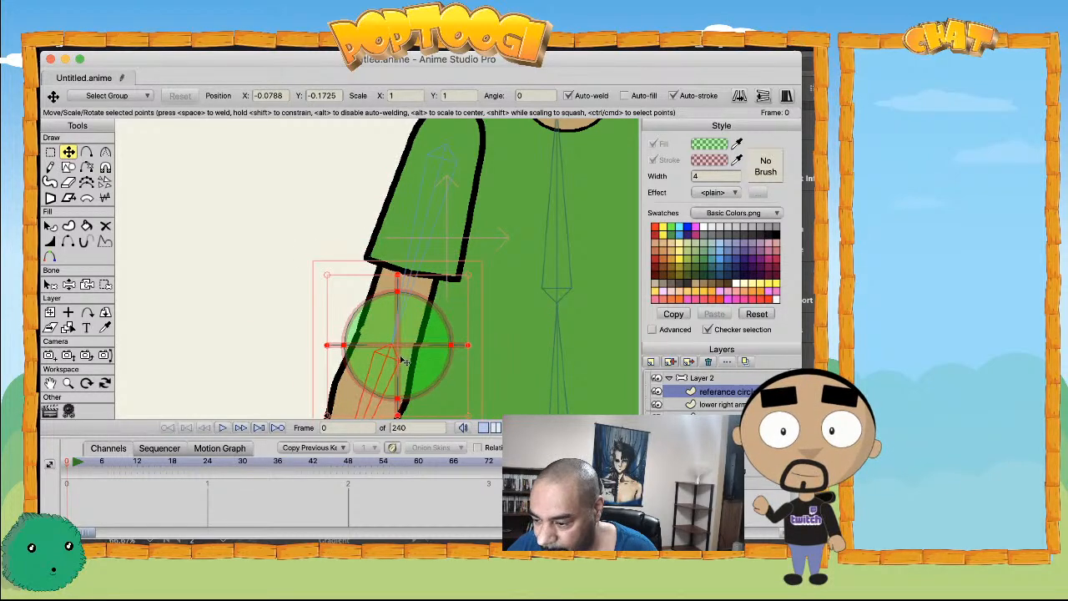
- Align the crosshair's centre with the base of the forearm bone at the elbow
{"action": "scroll", "coordinate": [402, 360], "scroll_direction": "up", "scroll_amount": 5}
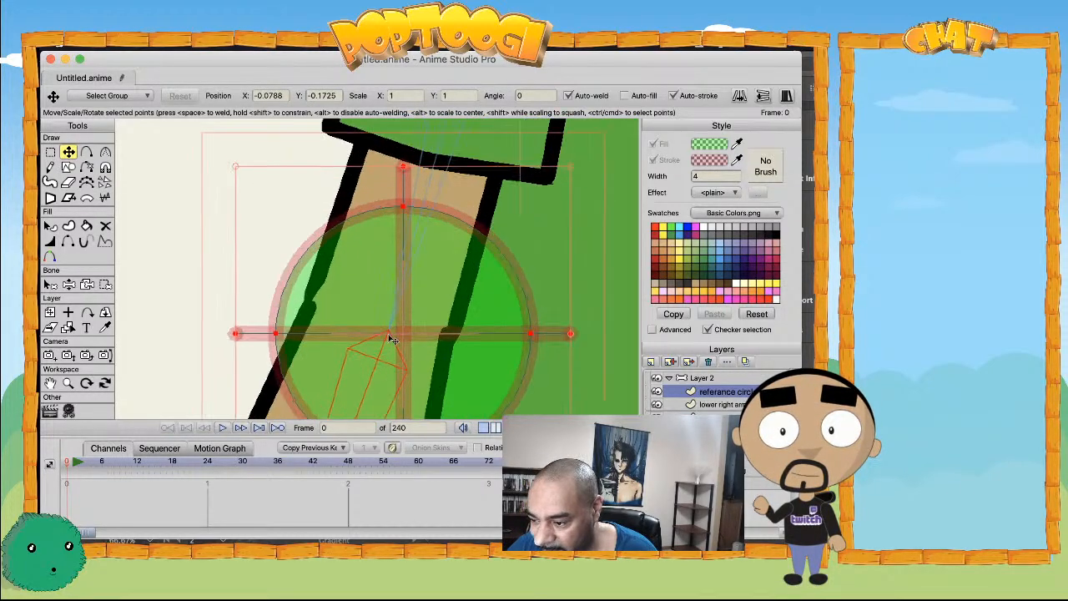
{"action": "scroll", "coordinate": [370, 347], "scroll_direction": "up", "scroll_amount": 2}
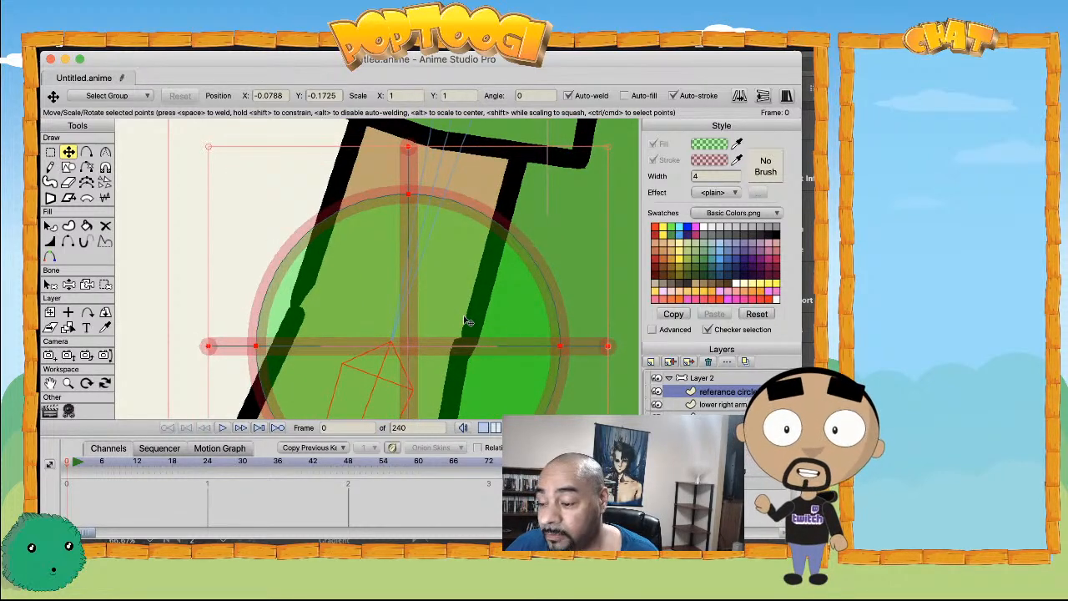
{"action": "left_click_drag", "start_coordinate": [424, 362], "coordinate": [421, 198]}
{"action": "scroll", "coordinate": [407, 358], "scroll_direction": "up", "scroll_amount": 5}
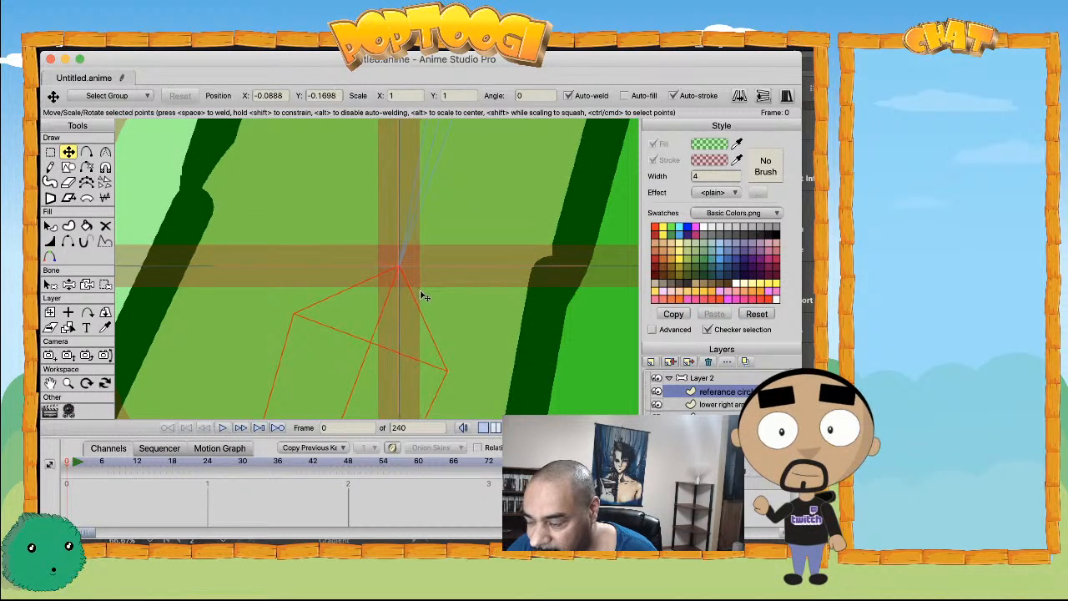
- Scale the reference circle and crosshair down to the arm's width at the elbow and reduce their line width to 46 percent
{"action": "scroll", "coordinate": [423, 296], "scroll_direction": "down", "scroll_amount": 5}
{"action": "scroll", "coordinate": [423, 296], "scroll_direction": "down", "scroll_amount": 3}
{"action": "scroll", "coordinate": [382, 269], "scroll_direction": "up", "scroll_amount": 3}
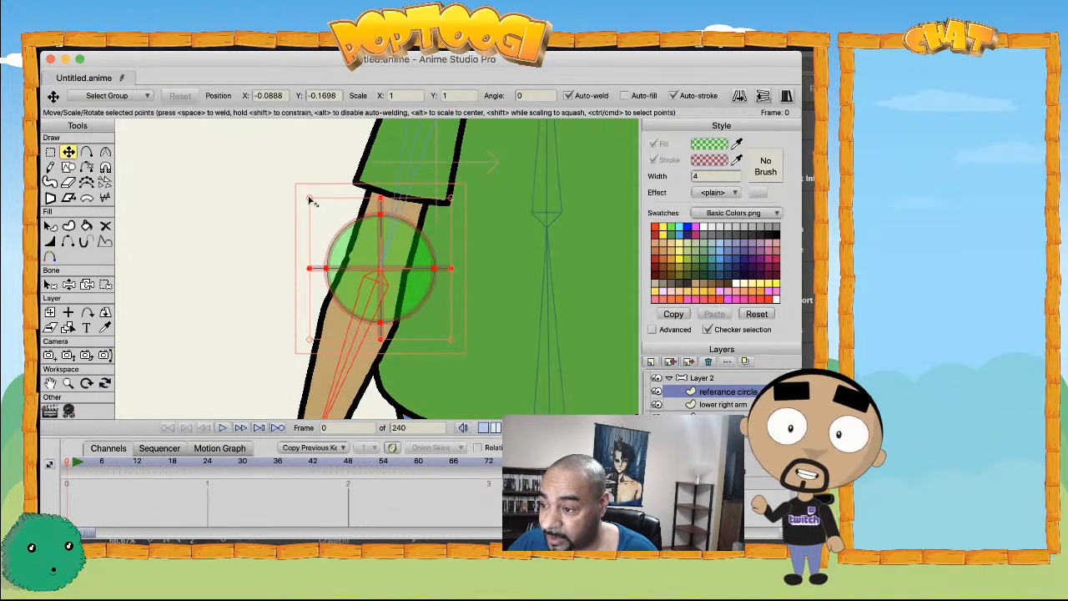
{"action": "left_click_drag", "start_coordinate": [309, 199], "coordinate": [321, 211]}
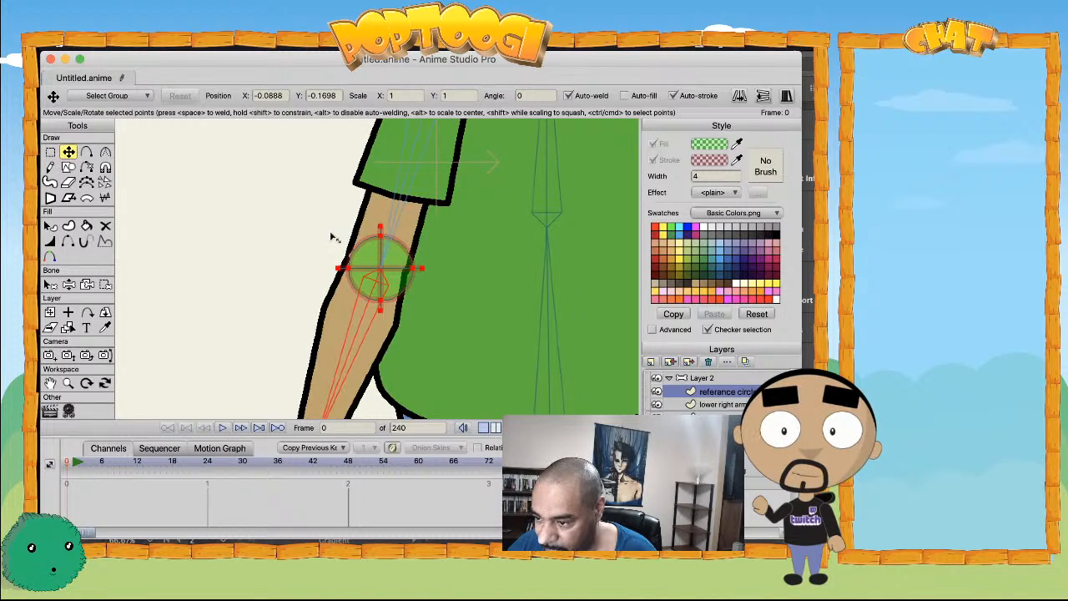
{"action": "key", "text": "w"}
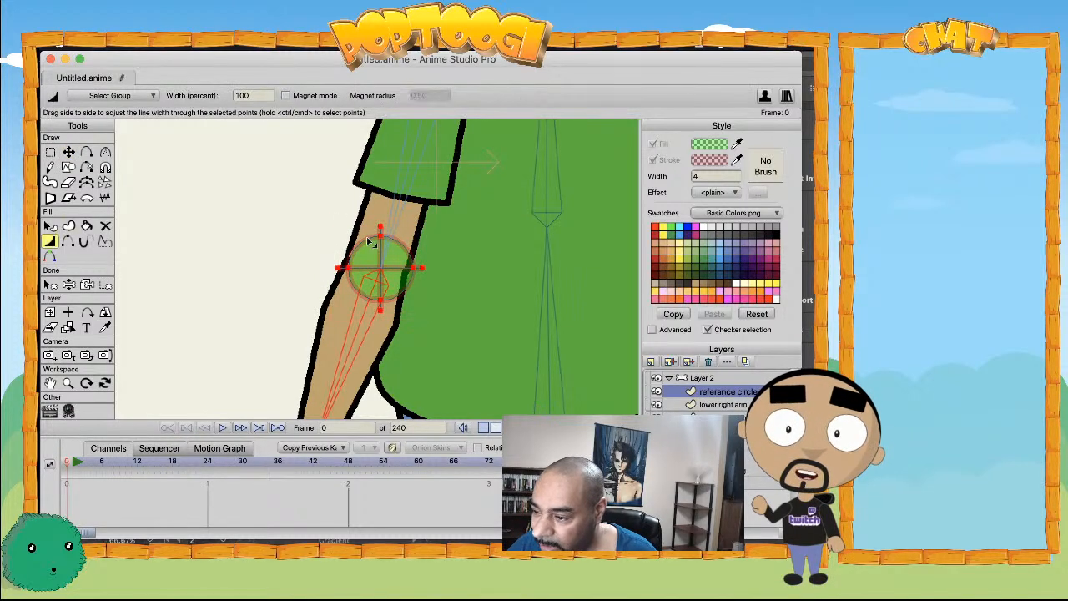
{"action": "left_click_drag", "start_coordinate": [351, 253], "coordinate": [342, 299]}
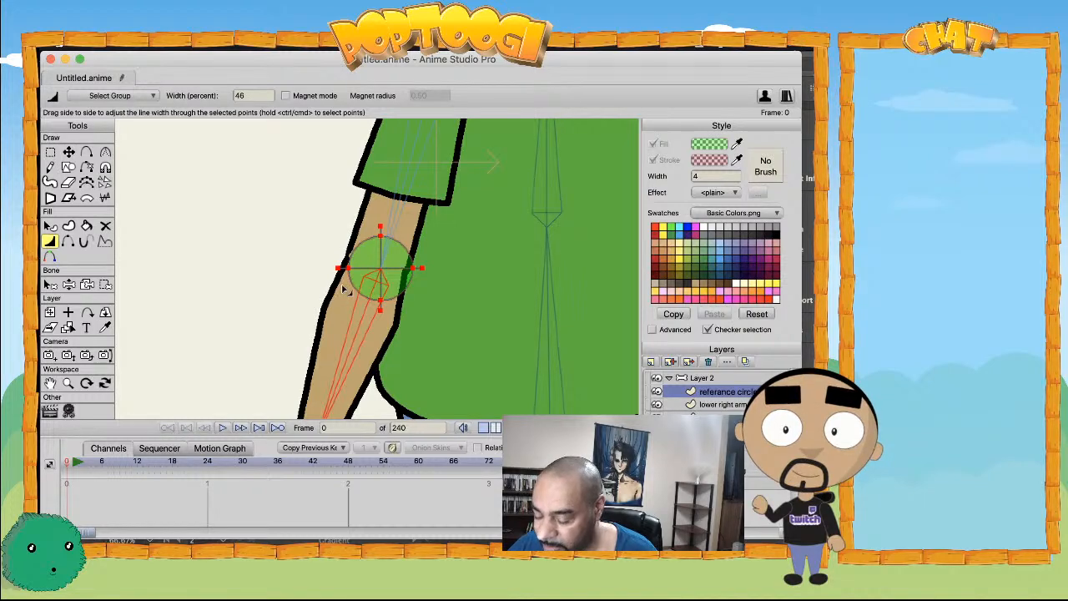
- Rotate the reference circle so its crosshair lines up with the direction of the upper arm bone
{"action": "key", "text": "t"}
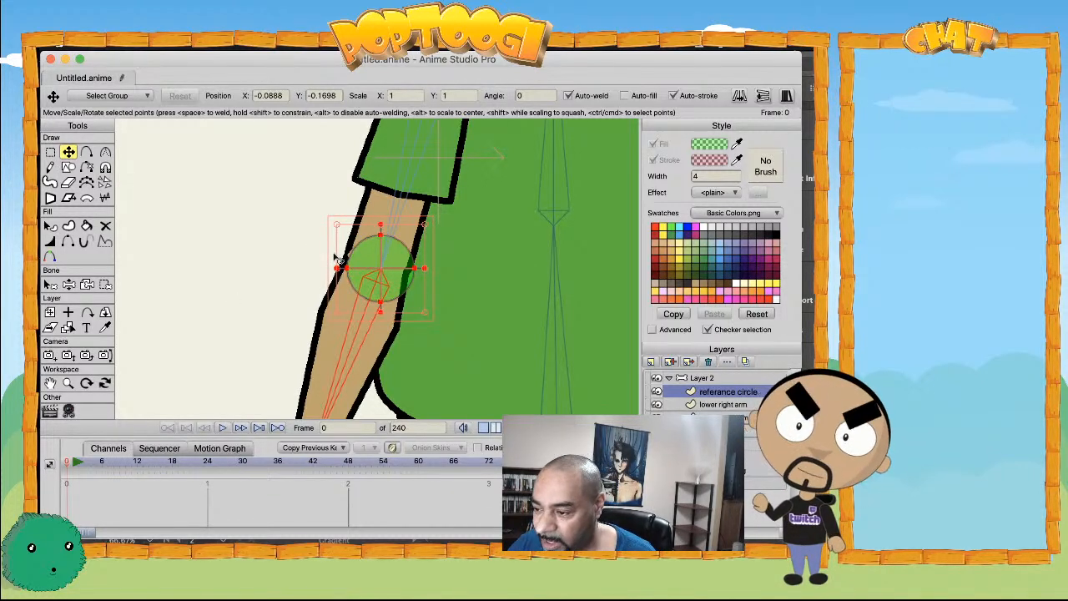
{"action": "left_click_drag", "start_coordinate": [336, 259], "coordinate": [339, 244]}
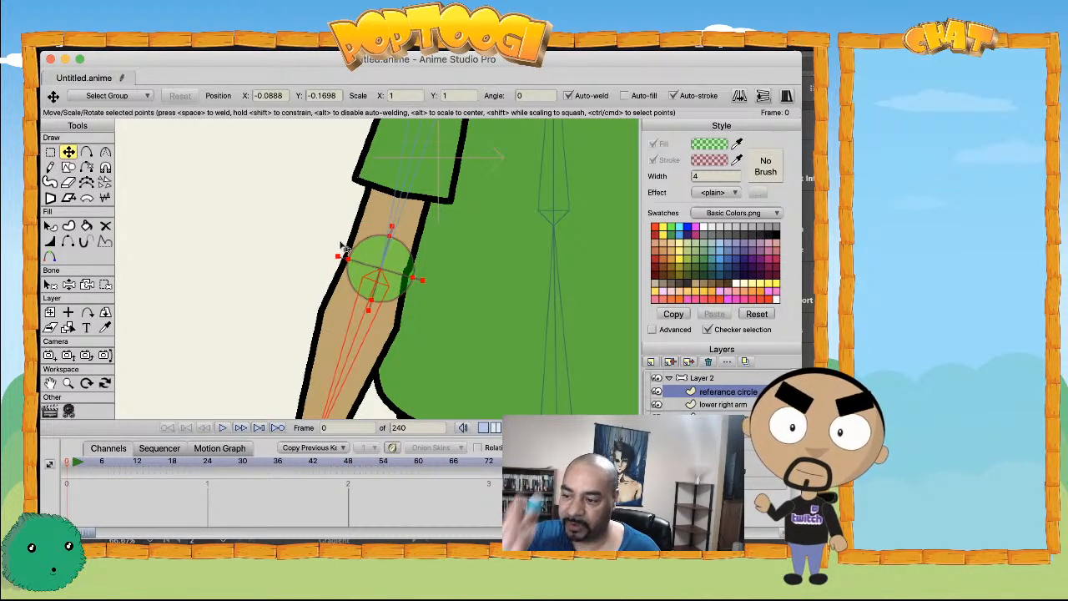
{"action": "left_click_drag", "start_coordinate": [340, 244], "coordinate": [343, 248]}
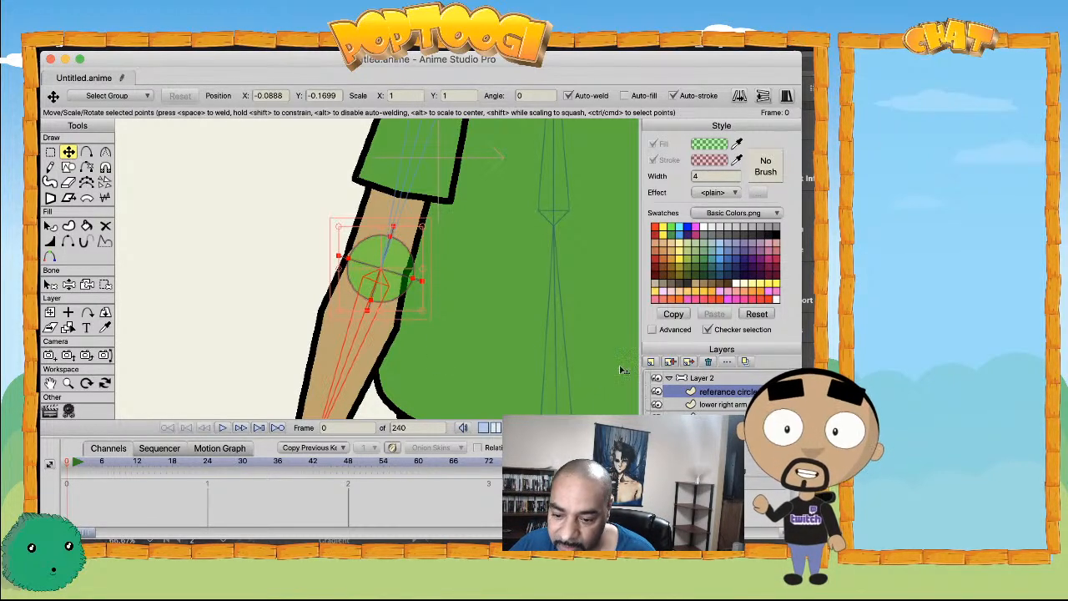
- On the lower right arm layer, move the inner elbow point onto the circle's edge where the crosshair meets it
{"action": "left_click", "coordinate": [707, 407]}
{"action": "scroll", "coordinate": [440, 288], "scroll_direction": "up", "scroll_amount": 5}
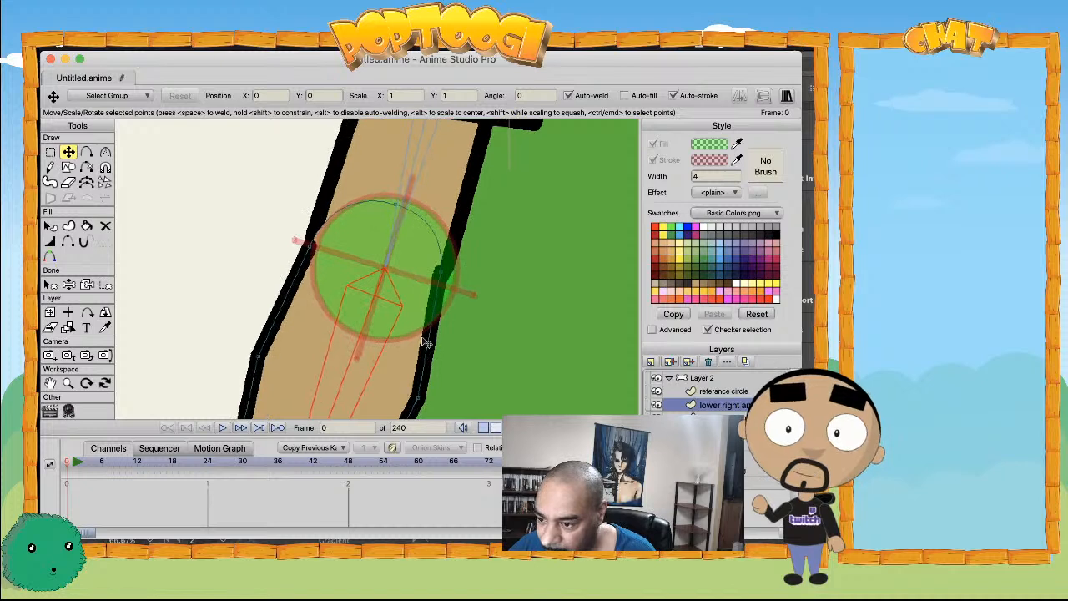
{"action": "left_click", "coordinate": [445, 277]}
{"action": "left_click_drag", "start_coordinate": [451, 273], "coordinate": [464, 310]}
{"action": "scroll", "coordinate": [463, 317], "scroll_direction": "up", "scroll_amount": 3}
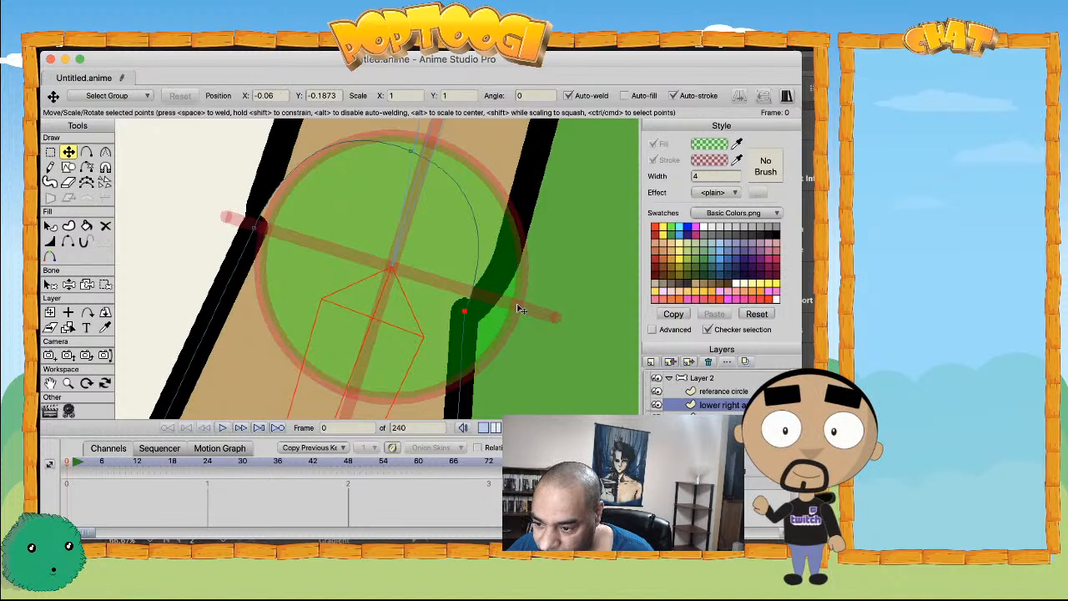
{"action": "left_click_drag", "start_coordinate": [465, 314], "coordinate": [496, 310]}
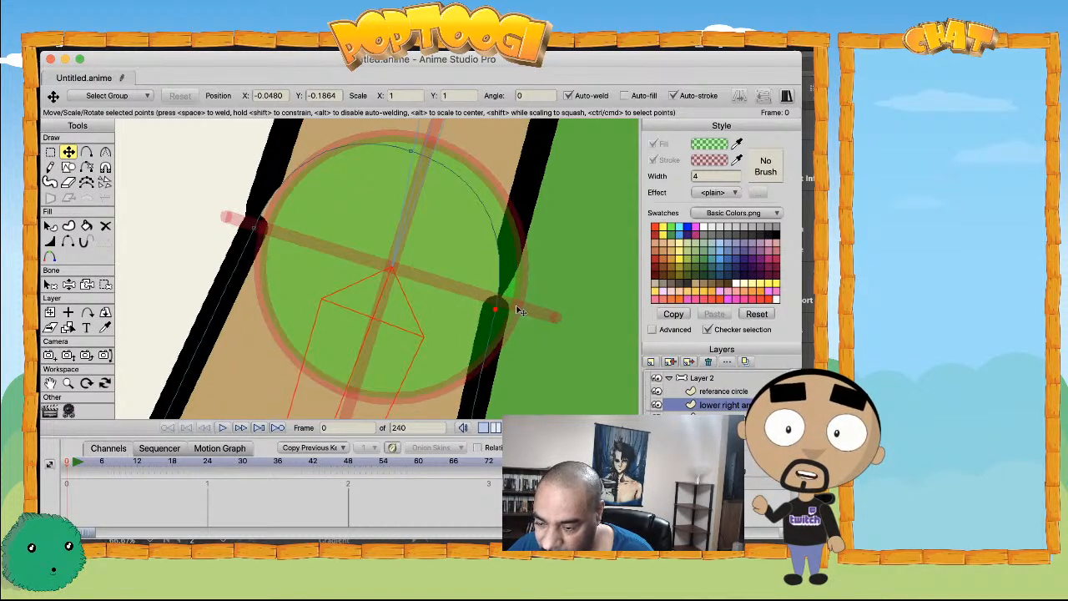
{"action": "left_click_drag", "start_coordinate": [496, 310], "coordinate": [519, 306]}
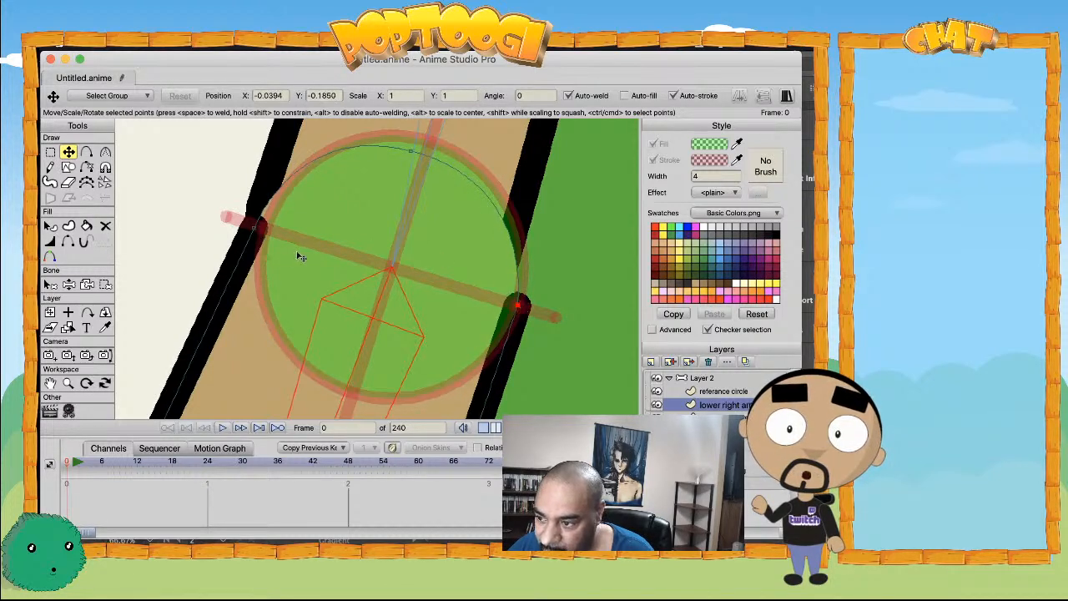
- Move the lower arm's outer elbow point and the upper point of its curved end onto the circle's crosshair intersections
{"action": "left_click_drag", "start_coordinate": [257, 228], "coordinate": [269, 231]}
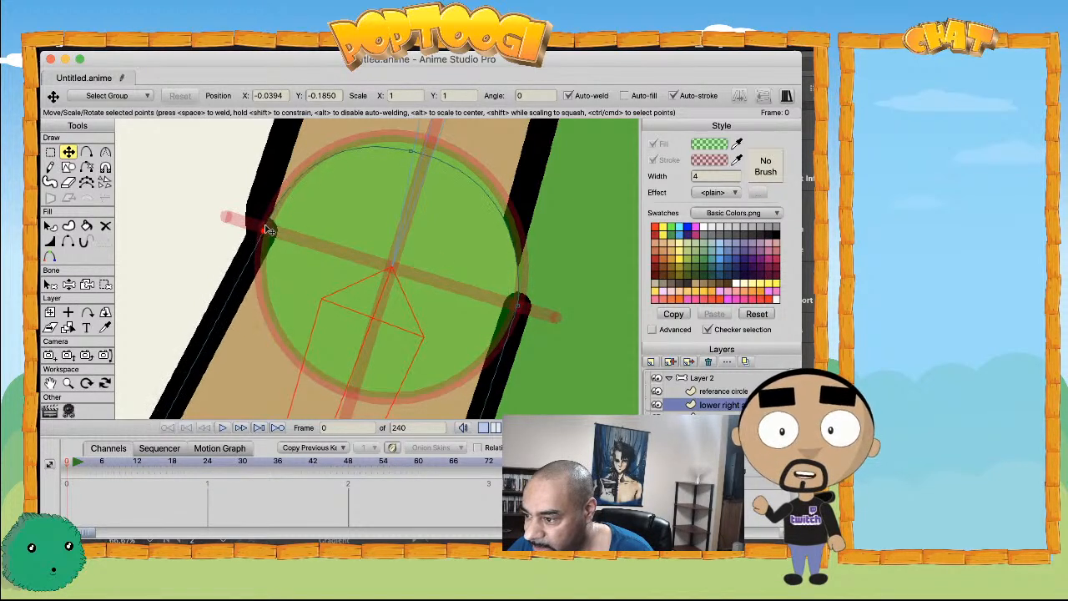
{"action": "left_click_drag", "start_coordinate": [410, 148], "coordinate": [429, 145]}
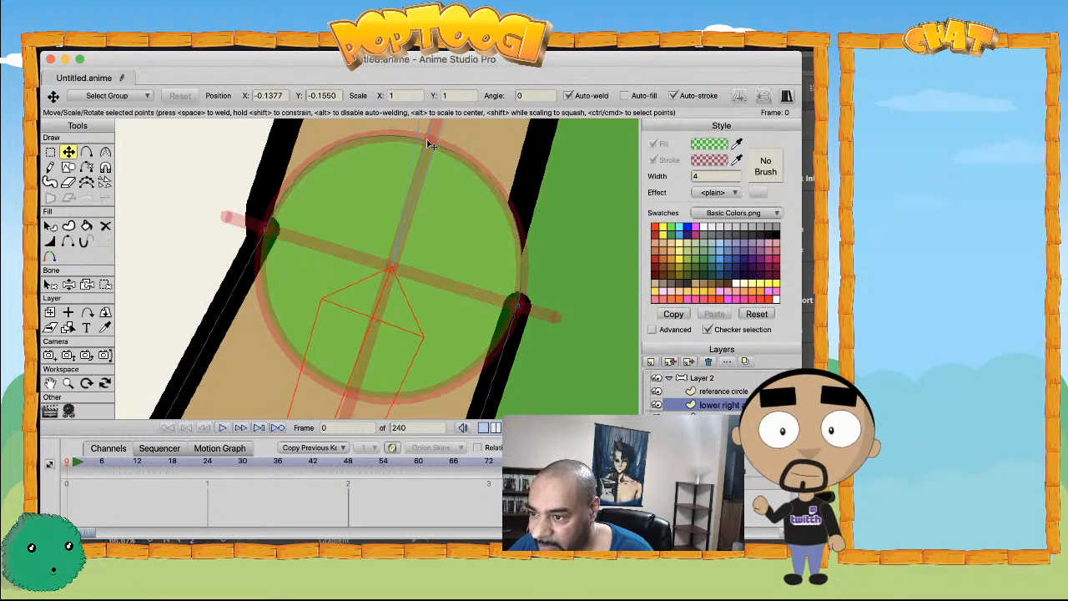
{"action": "left_click", "coordinate": [521, 301]}
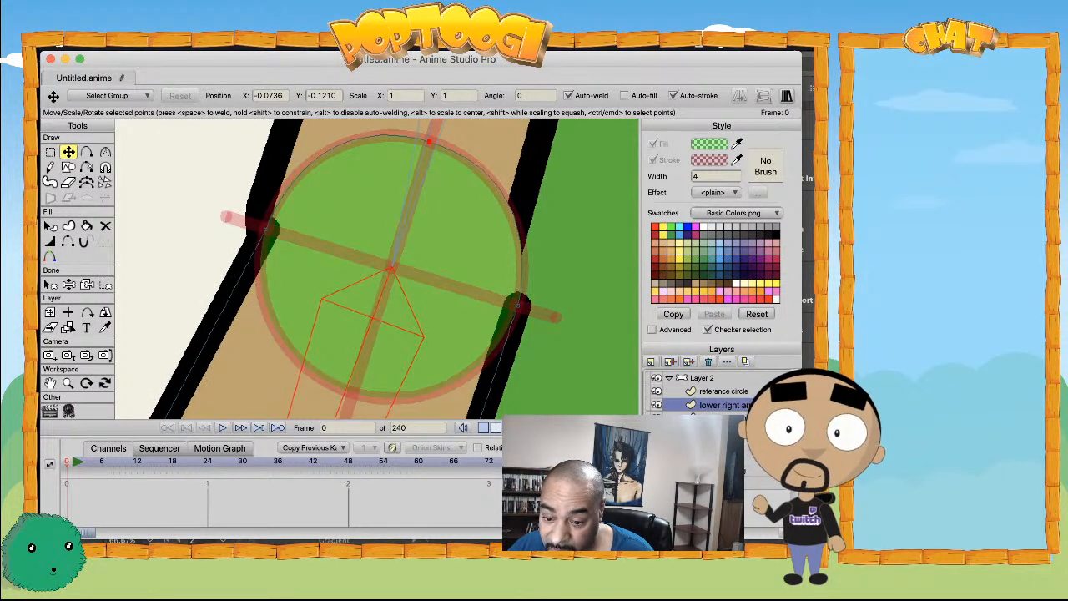
- Move the upper arm's inner, lowest and outer elbow points onto the reference circle's crosshair intersections
{"action": "left_click", "coordinate": [507, 259]}
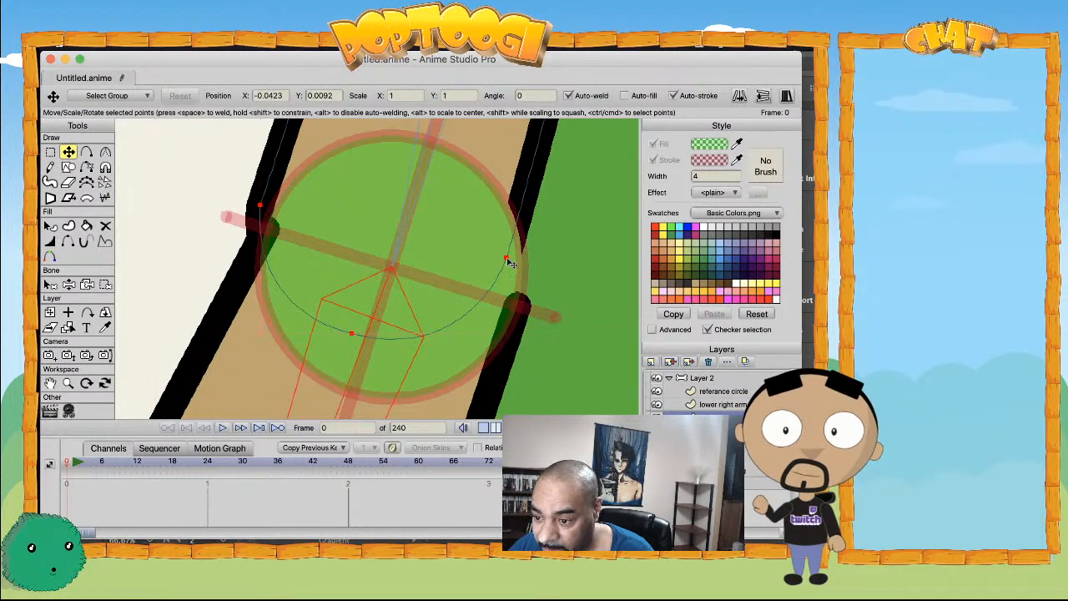
{"action": "left_click_drag", "start_coordinate": [508, 264], "coordinate": [517, 306]}
{"action": "left_click_drag", "start_coordinate": [353, 338], "coordinate": [355, 399]}
{"action": "left_click_drag", "start_coordinate": [262, 215], "coordinate": [268, 232]}
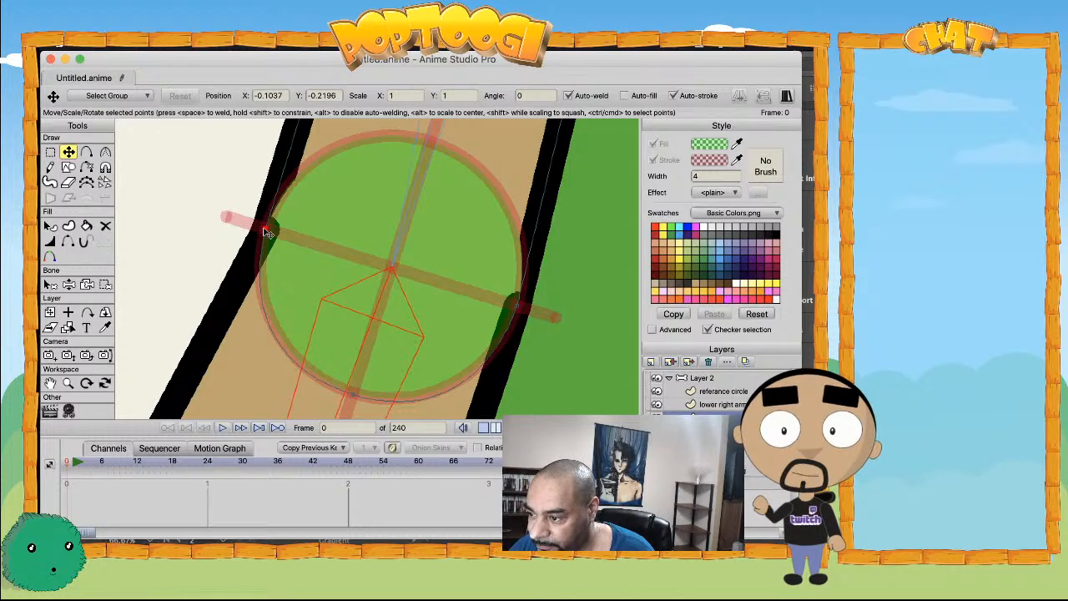
{"action": "scroll", "coordinate": [260, 309], "scroll_direction": "down", "scroll_amount": 2}
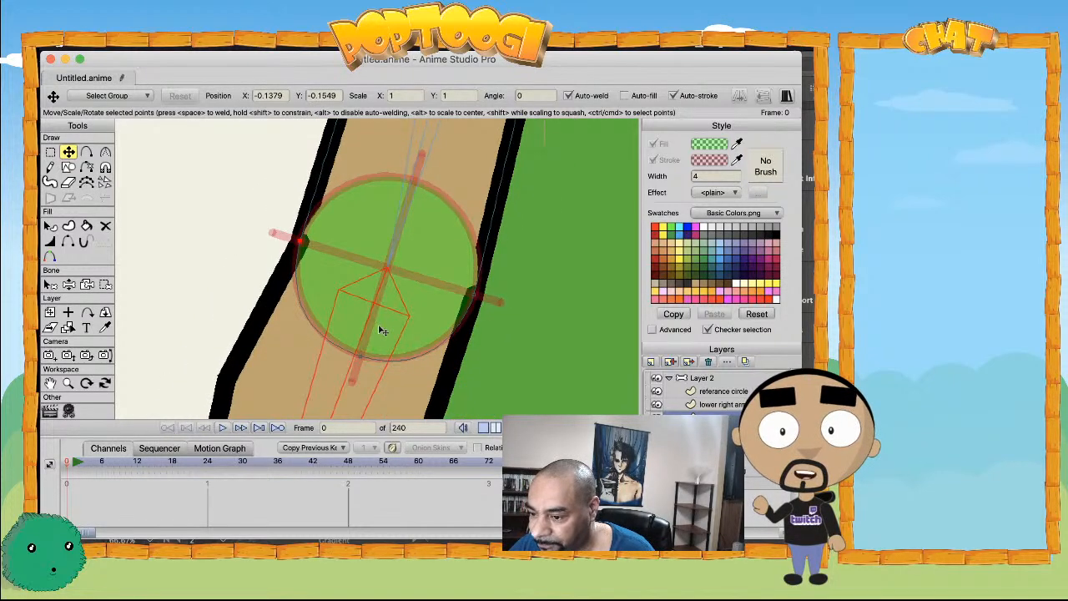
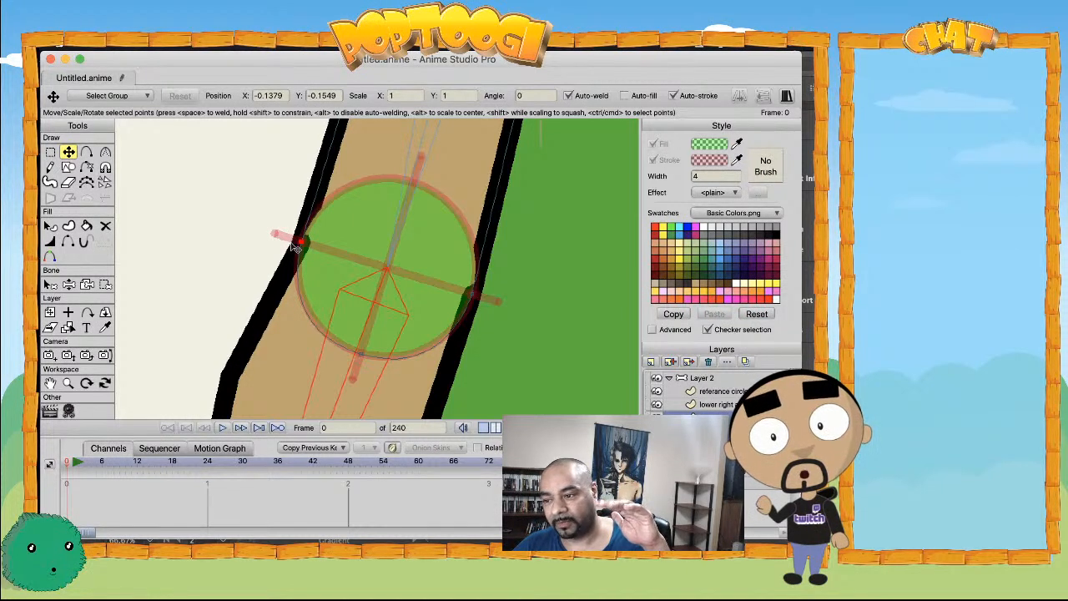
- Hide the reference circle layer and flatten the lower arm's rounded end by moving its upper point down near the forearm bone's base
{"action": "left_click", "coordinate": [657, 391]}
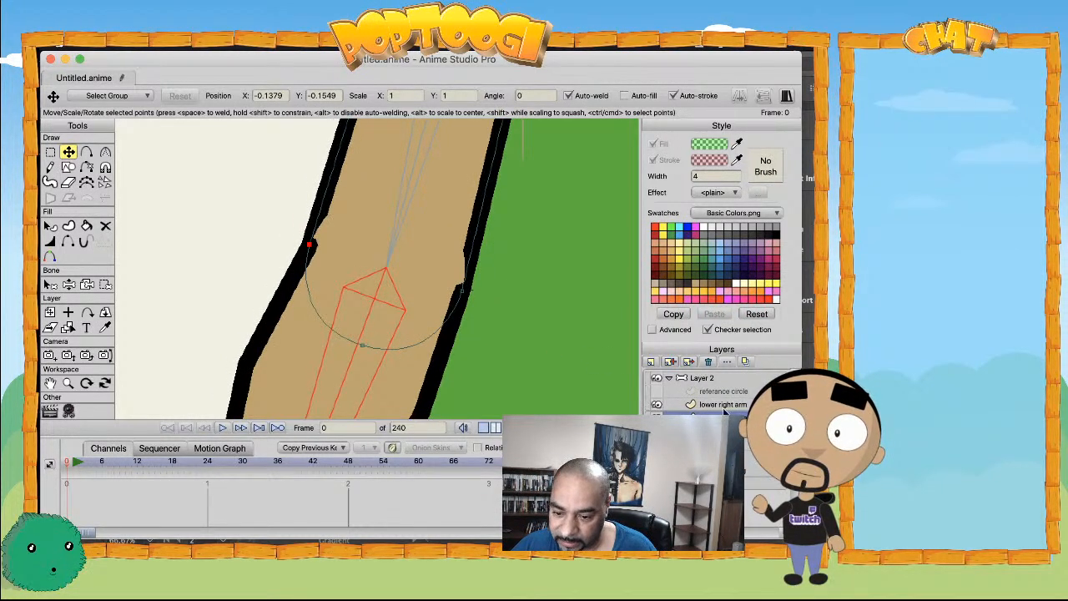
{"action": "left_click", "coordinate": [723, 407]}
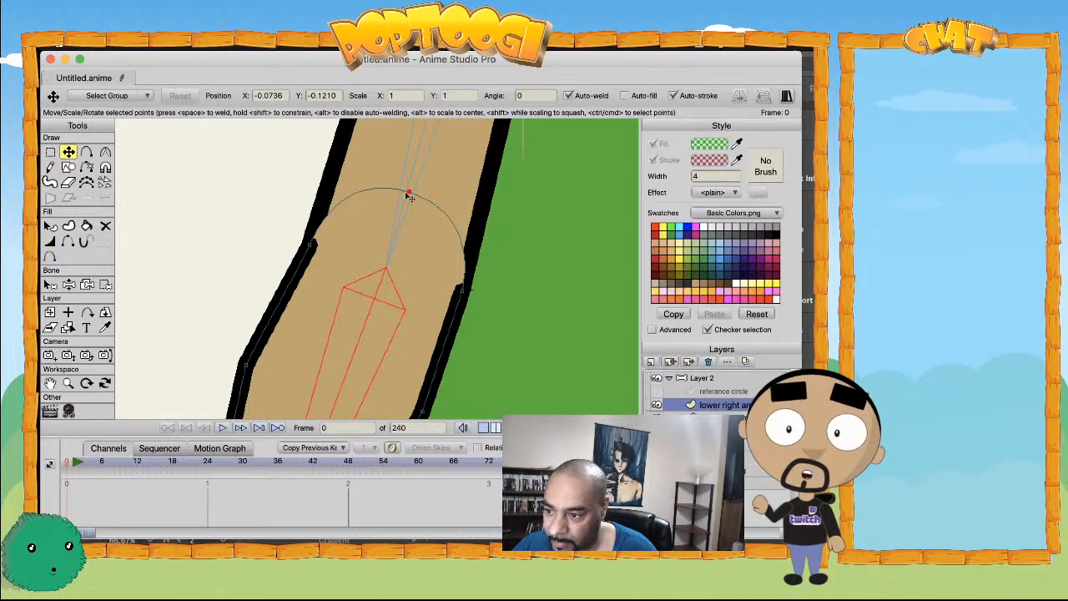
{"action": "left_click_drag", "start_coordinate": [412, 197], "coordinate": [384, 258]}
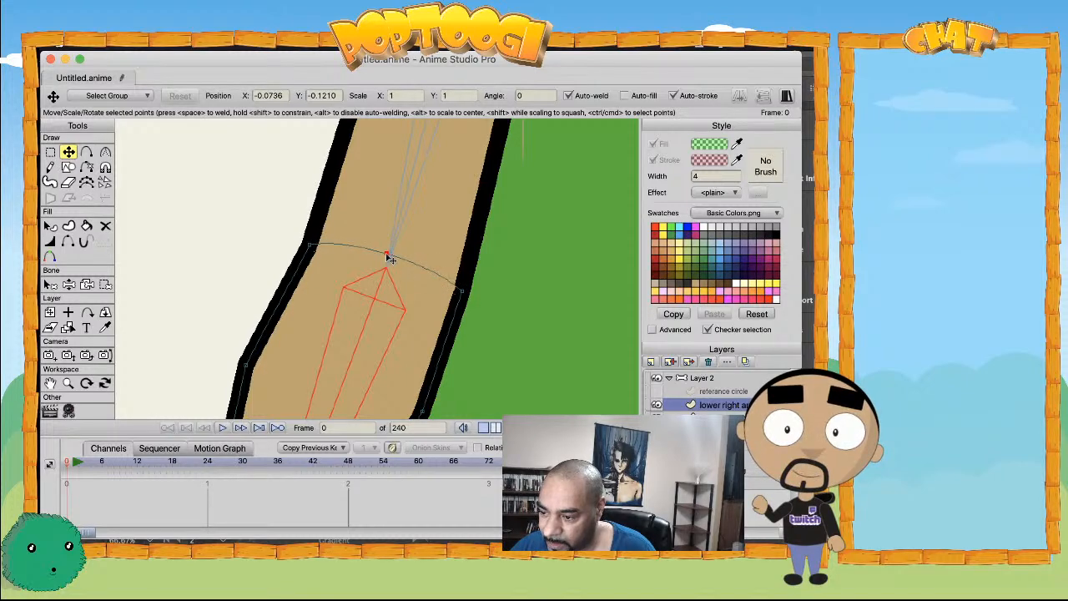
{"action": "scroll", "coordinate": [372, 303], "scroll_direction": "down", "scroll_amount": 10}
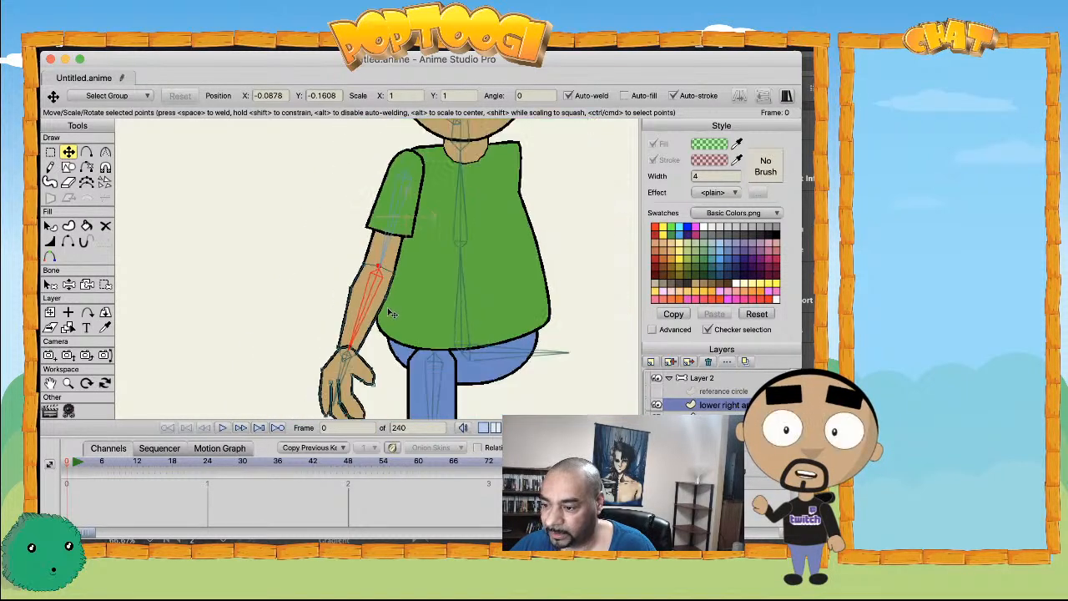
- Test the elbow joint by bending the right forearm in front of the body with Manipulate Bones
{"action": "left_click", "coordinate": [691, 381]}
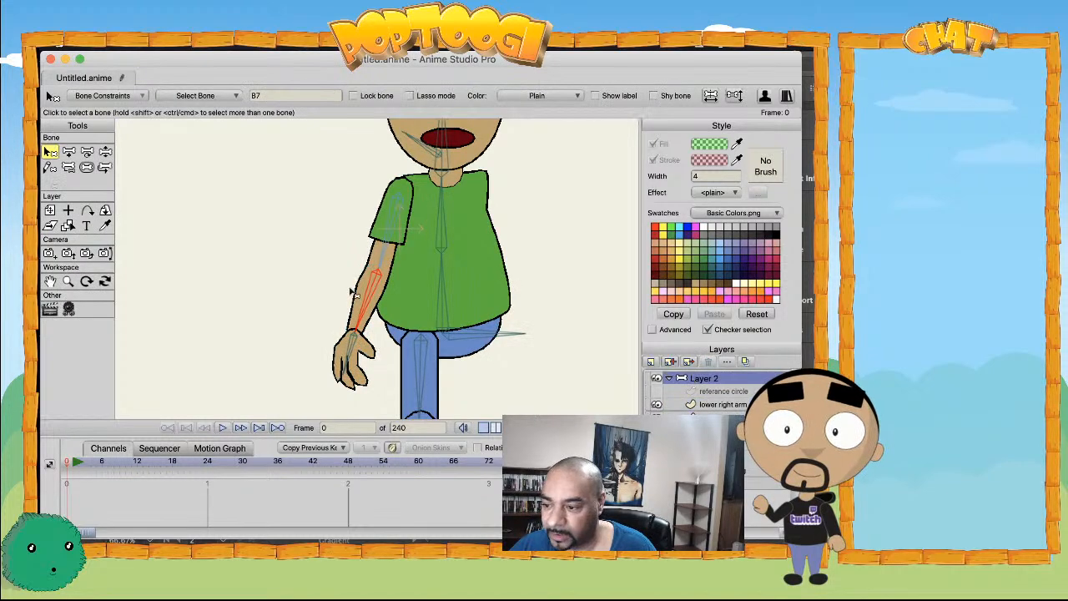
{"action": "left_click_drag", "start_coordinate": [385, 310], "coordinate": [393, 350]}
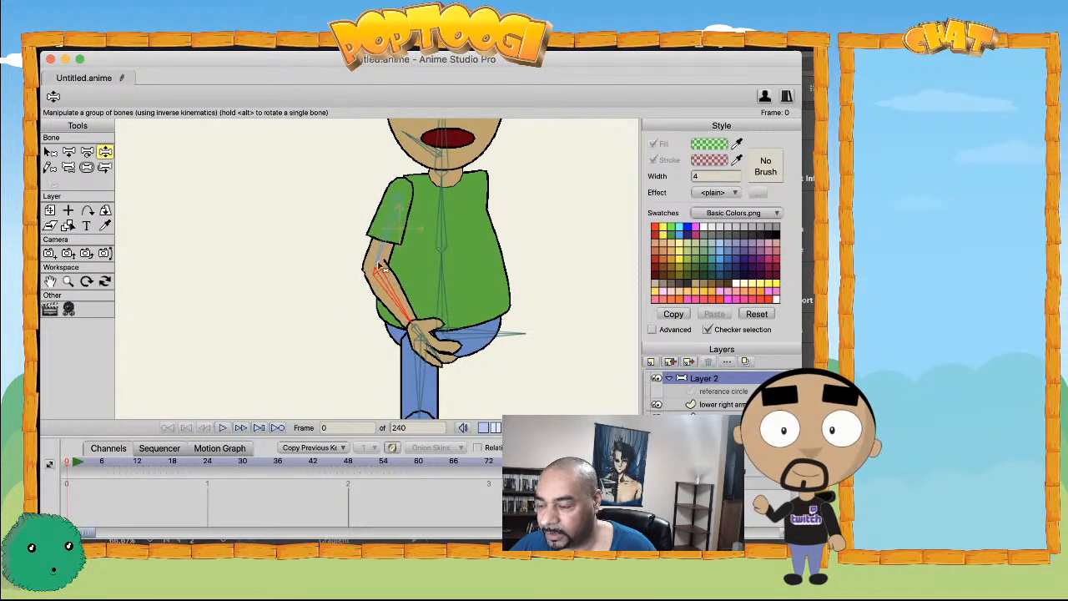
{"action": "scroll", "coordinate": [355, 288], "scroll_direction": "up", "scroll_amount": 6}
{"action": "scroll", "coordinate": [374, 291], "scroll_direction": "down", "scroll_amount": 8}
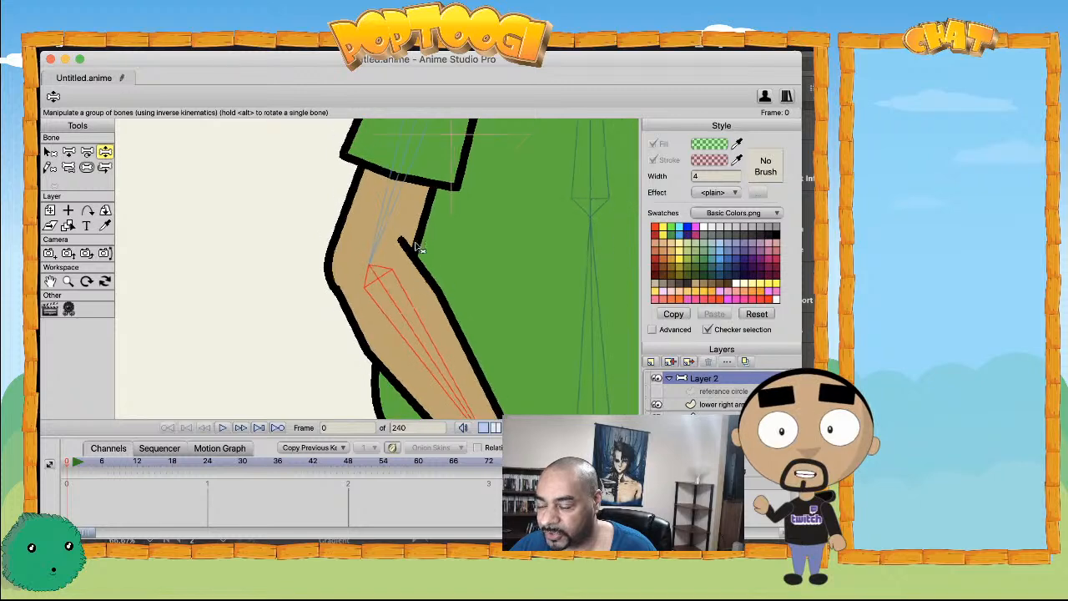
{"action": "left_click_drag", "start_coordinate": [424, 336], "coordinate": [450, 350]}
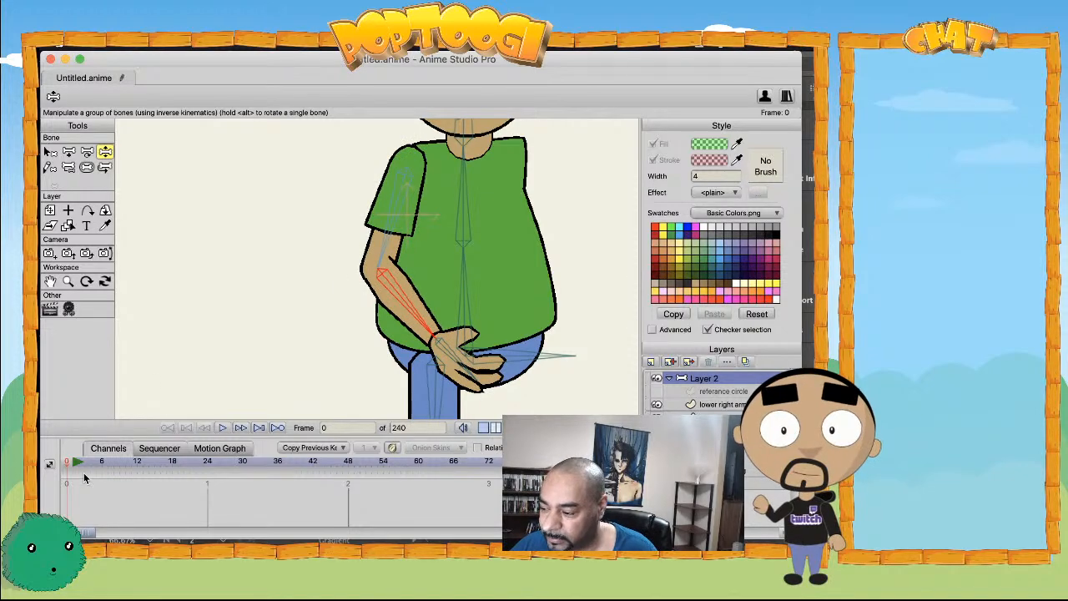
{"action": "left_click", "coordinate": [79, 464]}
{"action": "left_click_drag", "start_coordinate": [332, 377], "coordinate": [457, 363]}
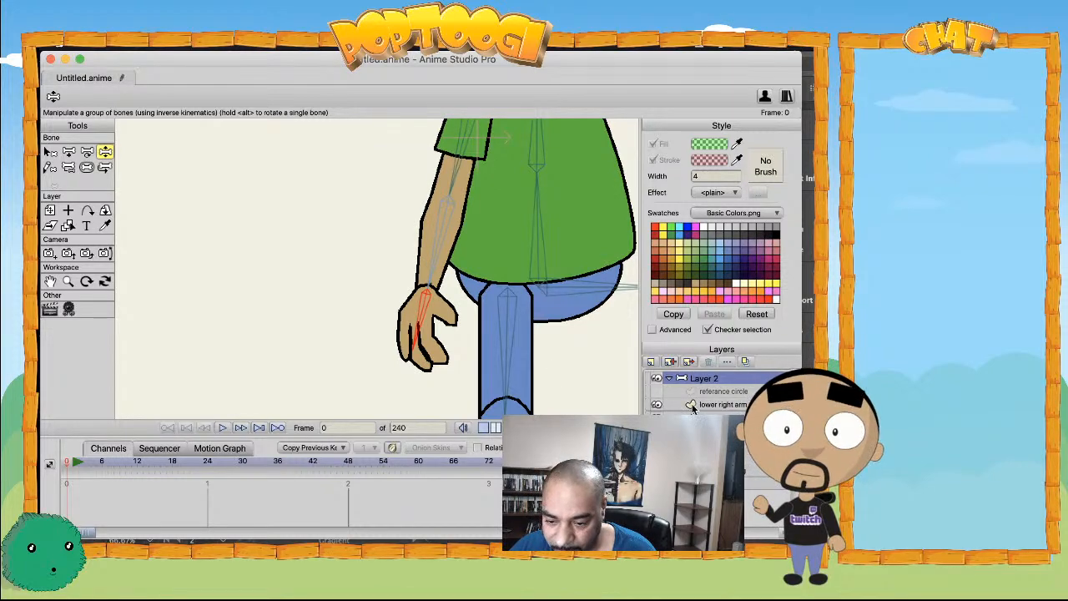
- Show the reference circle layer again and place a copy of the circle with its crosshair over the right wrist
{"action": "scroll", "coordinate": [400, 282], "scroll_direction": "up", "scroll_amount": 3}
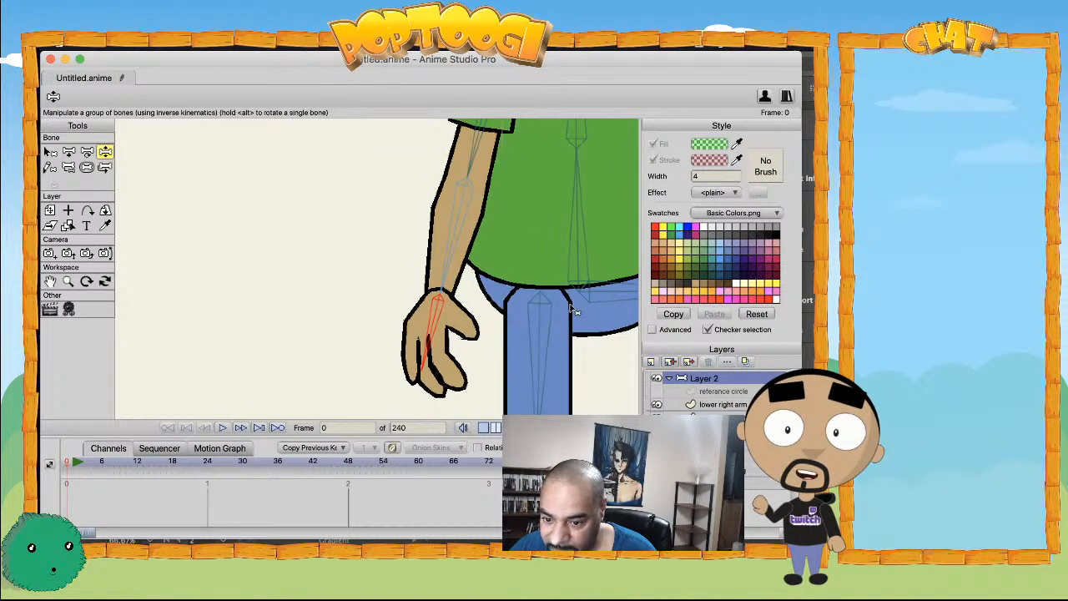
{"action": "left_click", "coordinate": [656, 392]}
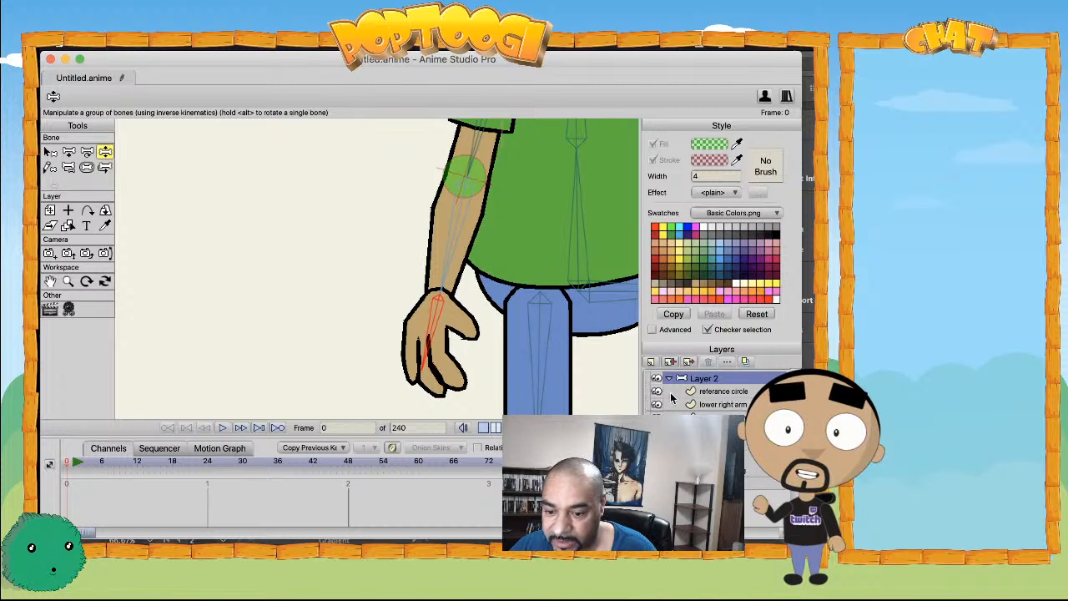
{"action": "left_click", "coordinate": [721, 394]}
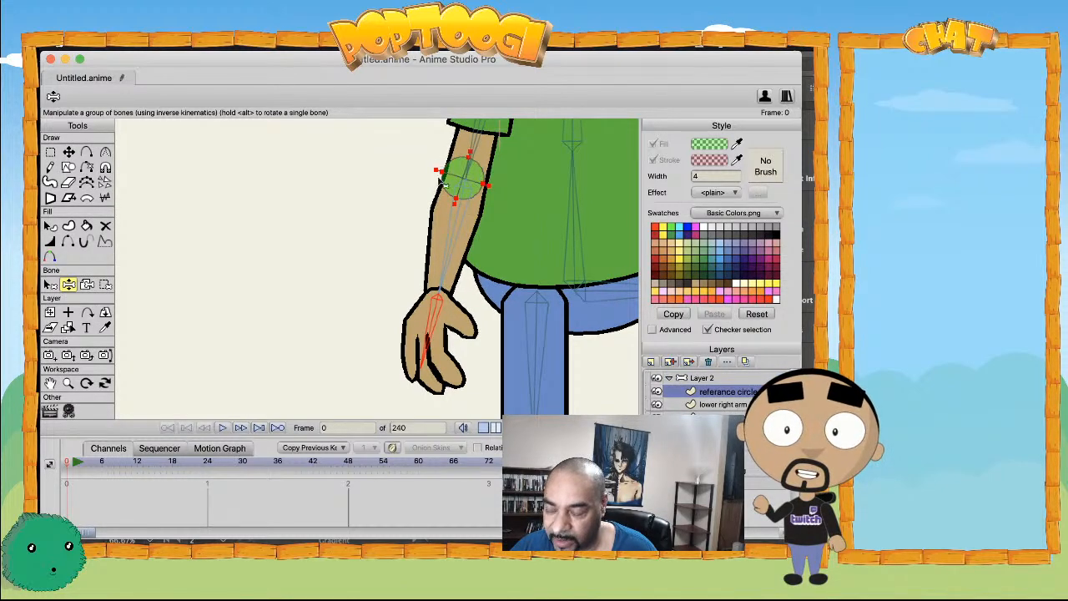
{"action": "key", "text": "g"}
{"action": "left_click_drag", "start_coordinate": [418, 223], "coordinate": [510, 137]}
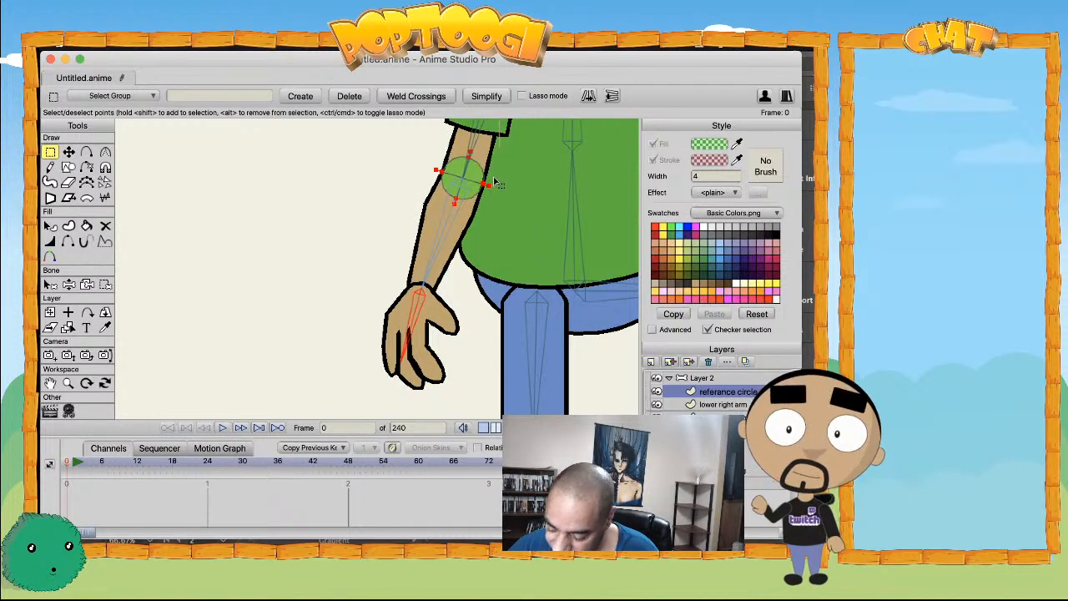
{"action": "key", "text": "t"}
{"action": "left_click_drag", "start_coordinate": [463, 178], "coordinate": [424, 294]}
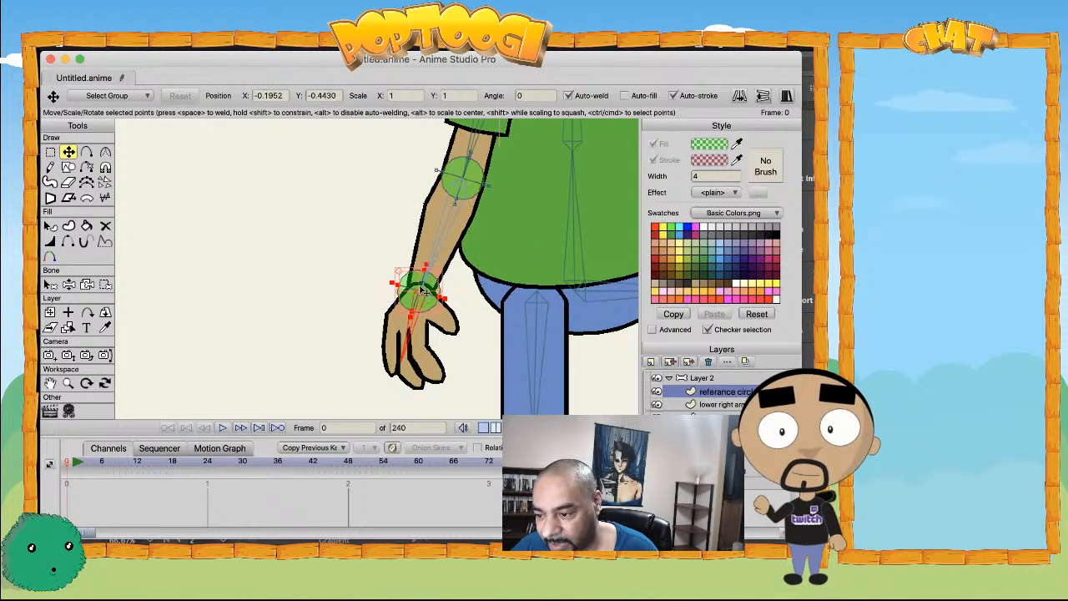
- Scale the copied circle down to about the wrist's width and centre its crosshair on the base of the hand bone
{"action": "scroll", "coordinate": [423, 296], "scroll_direction": "up", "scroll_amount": 4}
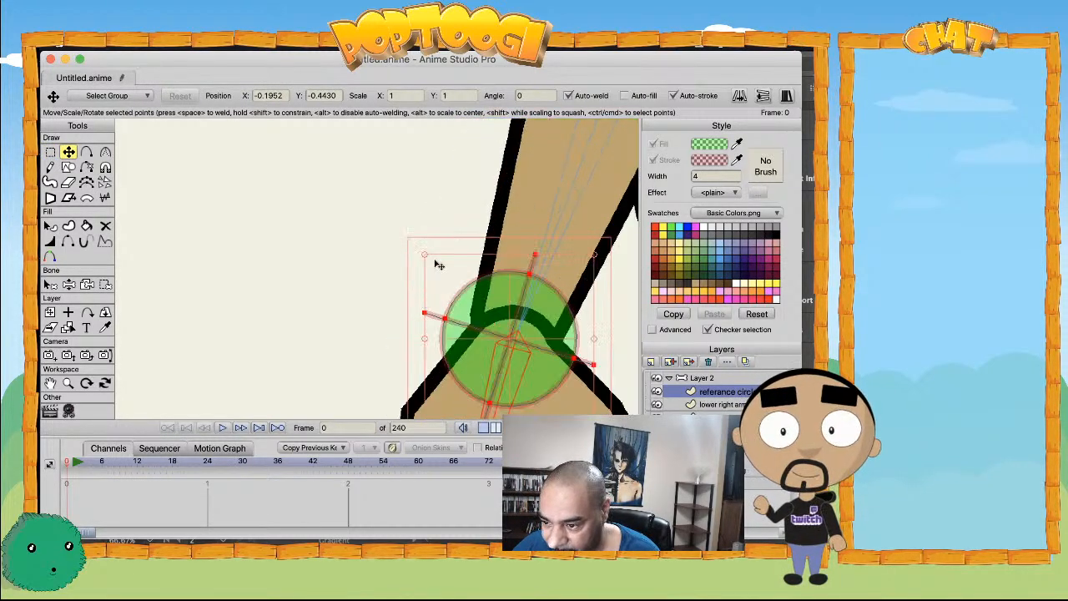
{"action": "left_click_drag", "start_coordinate": [424, 255], "coordinate": [460, 289]}
{"action": "left_click_drag", "start_coordinate": [502, 345], "coordinate": [509, 338]}
{"action": "scroll", "coordinate": [510, 338], "scroll_direction": "down", "scroll_amount": 2}
{"action": "scroll", "coordinate": [510, 338], "scroll_direction": "down", "scroll_amount": 3}
{"action": "scroll", "coordinate": [430, 300], "scroll_direction": "up", "scroll_amount": 5}
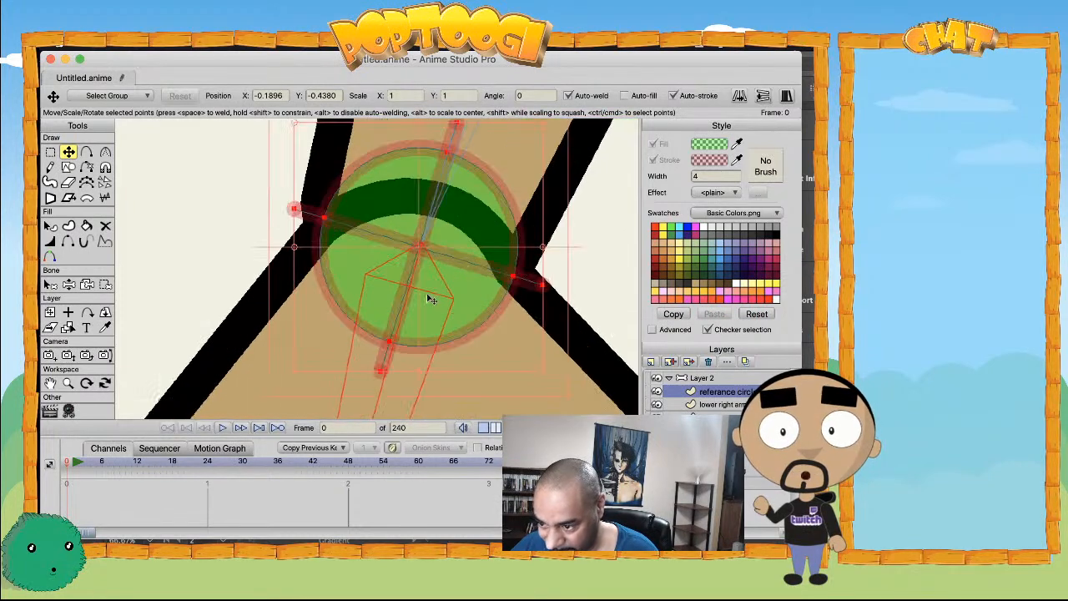
{"action": "scroll", "coordinate": [430, 301], "scroll_direction": "up", "scroll_amount": 2}
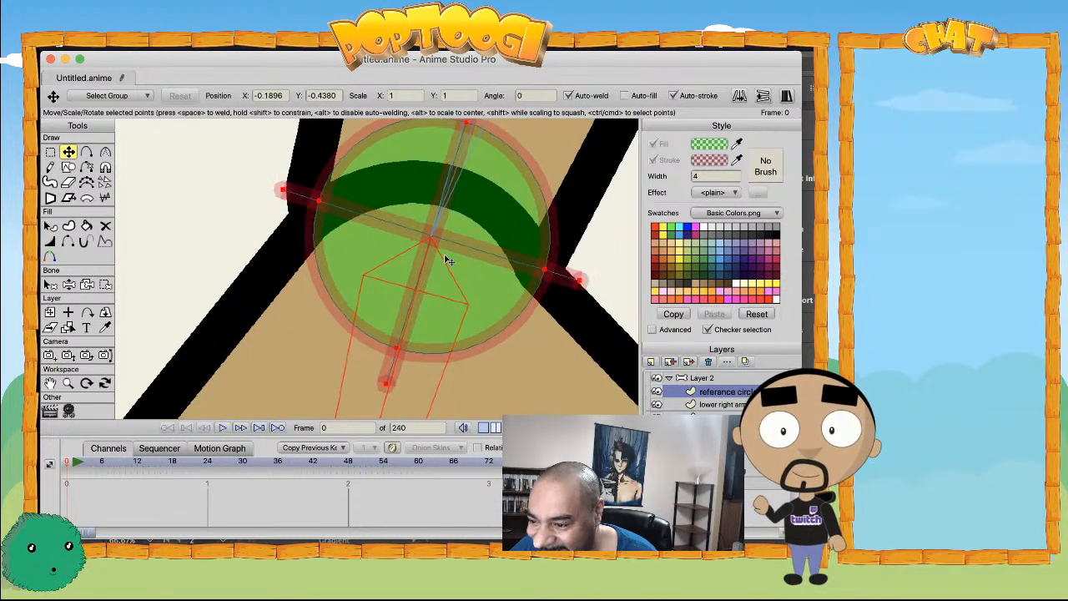
- On the lower right arm layer, move the two side points of the wrist onto the reference circle where its crosshair meets the edge
{"action": "scroll", "coordinate": [432, 282], "scroll_direction": "down", "scroll_amount": 2}
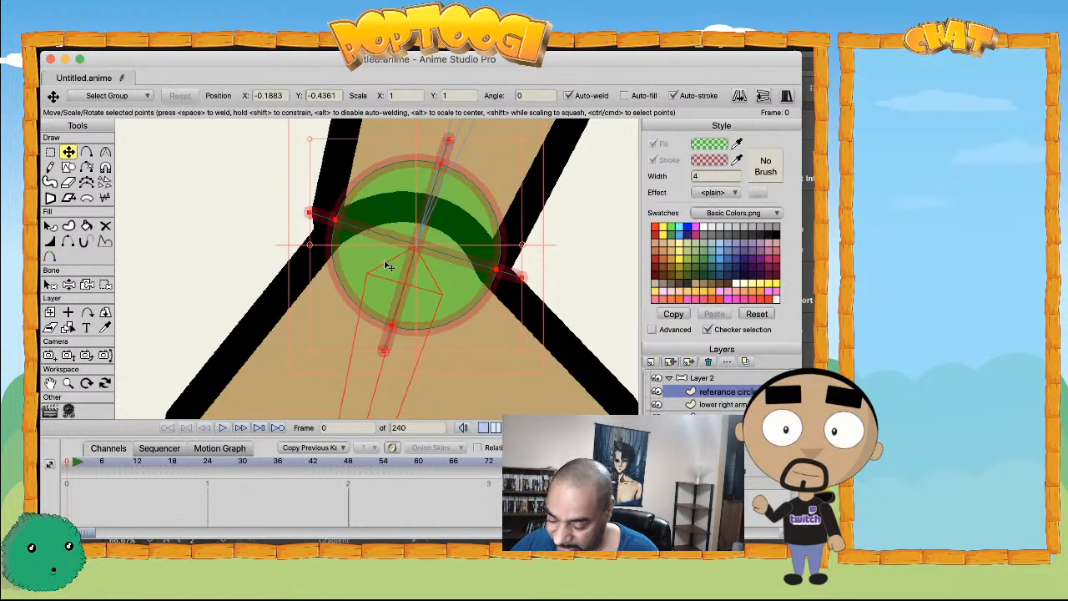
{"action": "left_click", "coordinate": [716, 407]}
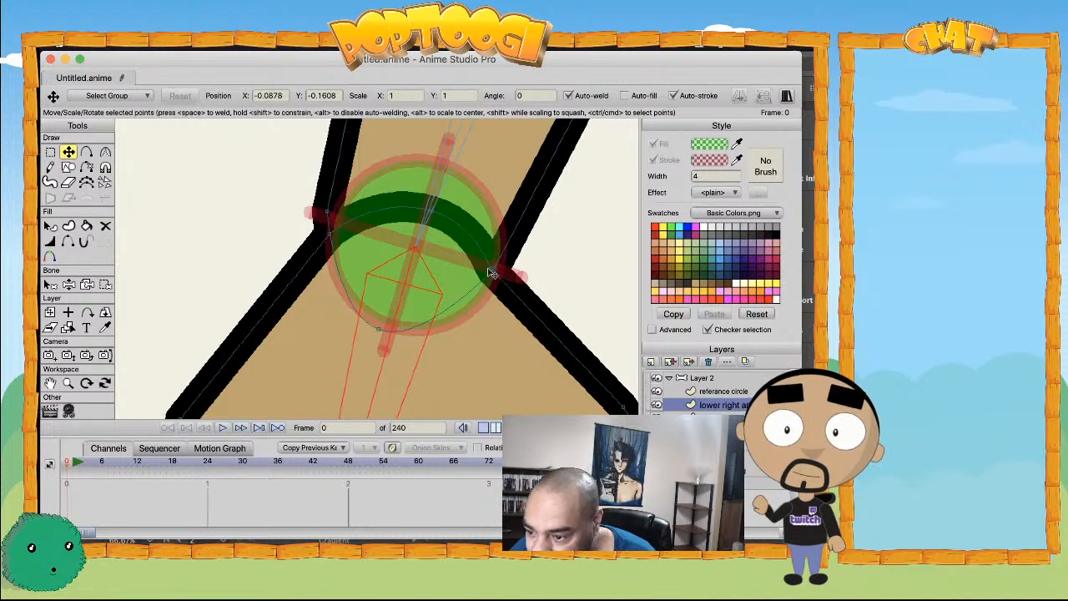
{"action": "mouse_move", "coordinate": [493, 275]}
{"action": "left_mouse_down"}
{"action": "mouse_move", "coordinate": [493, 245]}
{"action": "mouse_move", "coordinate": [506, 267]}
{"action": "left_mouse_up"}
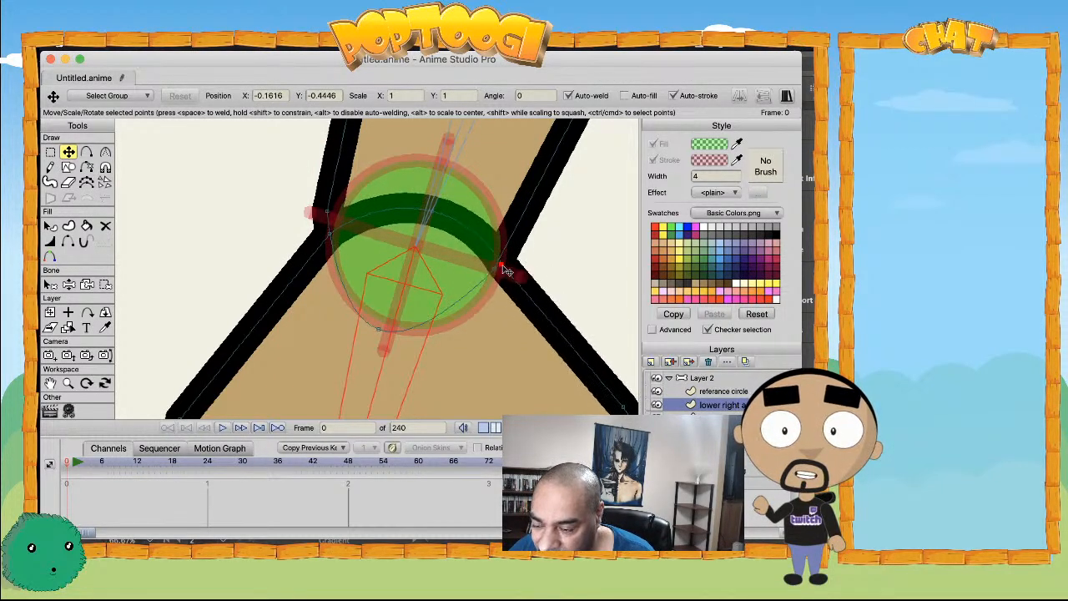
{"action": "scroll", "coordinate": [505, 284], "scroll_direction": "up", "scroll_amount": 1}
{"action": "scroll", "coordinate": [534, 284], "scroll_direction": "up", "scroll_amount": 1}
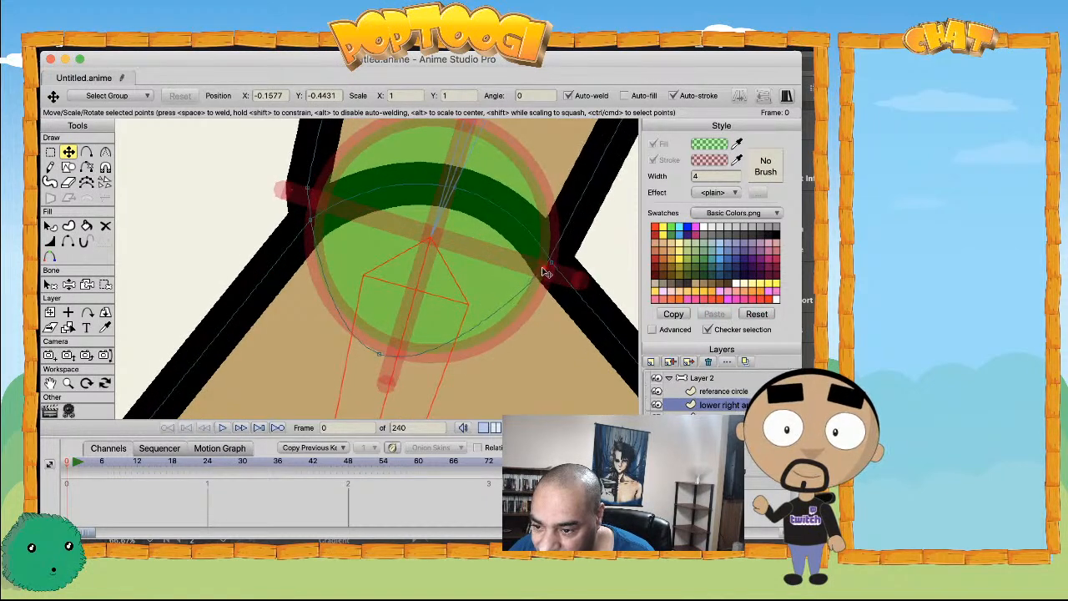
{"action": "left_click_drag", "start_coordinate": [547, 274], "coordinate": [551, 274]}
{"action": "mouse_move", "coordinate": [314, 222]}
{"action": "left_mouse_down"}
{"action": "mouse_move", "coordinate": [318, 204]}
{"action": "mouse_move", "coordinate": [303, 177]}
{"action": "mouse_move", "coordinate": [321, 203]}
{"action": "left_mouse_up"}
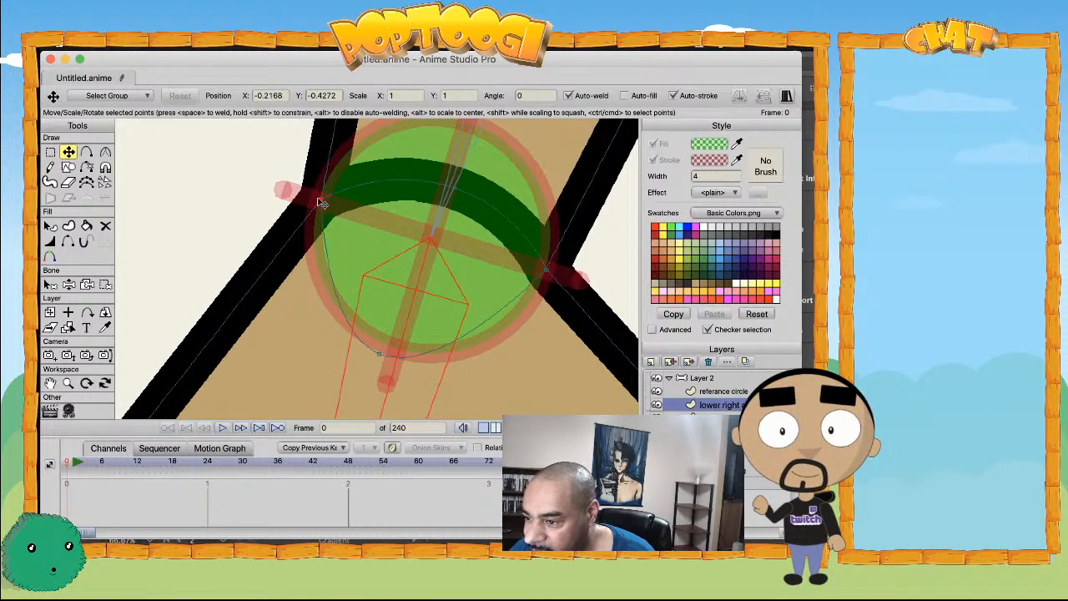
- Move the upper wrist point to the top of the reference circle and hide the two outline edges arching across the wrist
{"action": "left_click_drag", "start_coordinate": [450, 187], "coordinate": [474, 127]}
{"action": "scroll", "coordinate": [429, 210], "scroll_direction": "down", "scroll_amount": 2}
{"action": "left_click", "coordinate": [70, 242]}
{"action": "left_click", "coordinate": [401, 171]}
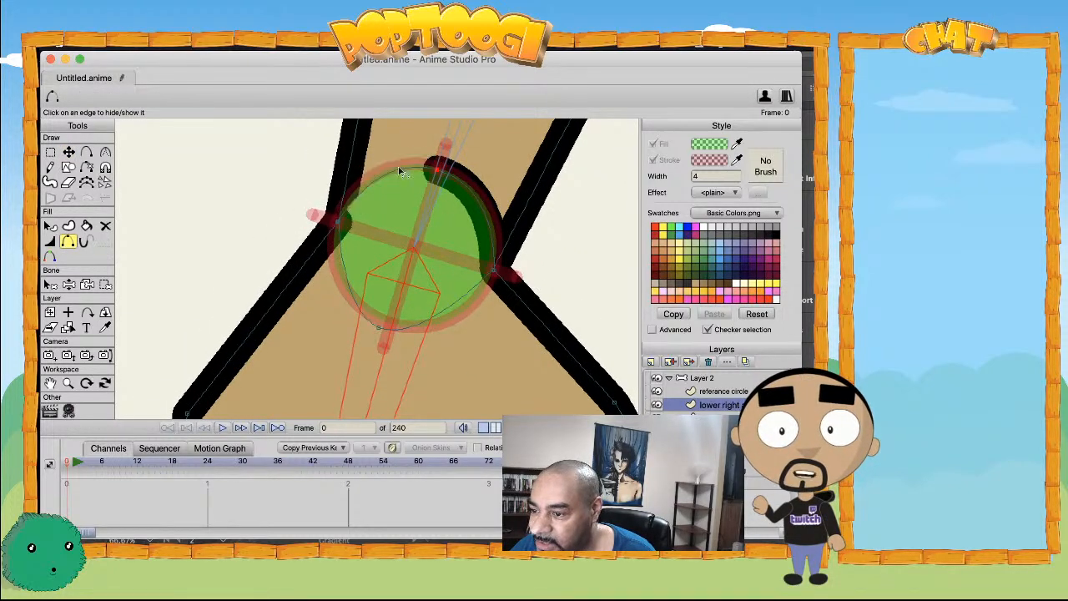
{"action": "left_click", "coordinate": [480, 203]}
{"action": "scroll", "coordinate": [458, 197], "scroll_direction": "down", "scroll_amount": 2}
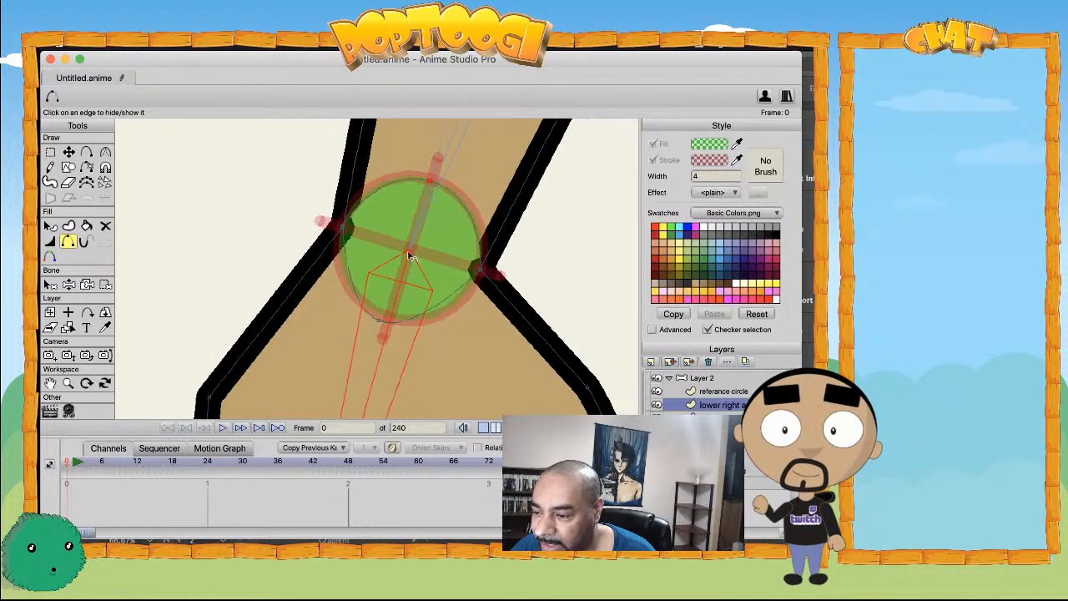
- Flatten the hand's rounded upper end by moving its point down near the hand bone's base, and hide the reference circle layer
{"action": "key", "text": "t"}
{"action": "left_click_drag", "start_coordinate": [430, 190], "coordinate": [421, 223]}
{"action": "scroll", "coordinate": [407, 248], "scroll_direction": "down", "scroll_amount": 6}
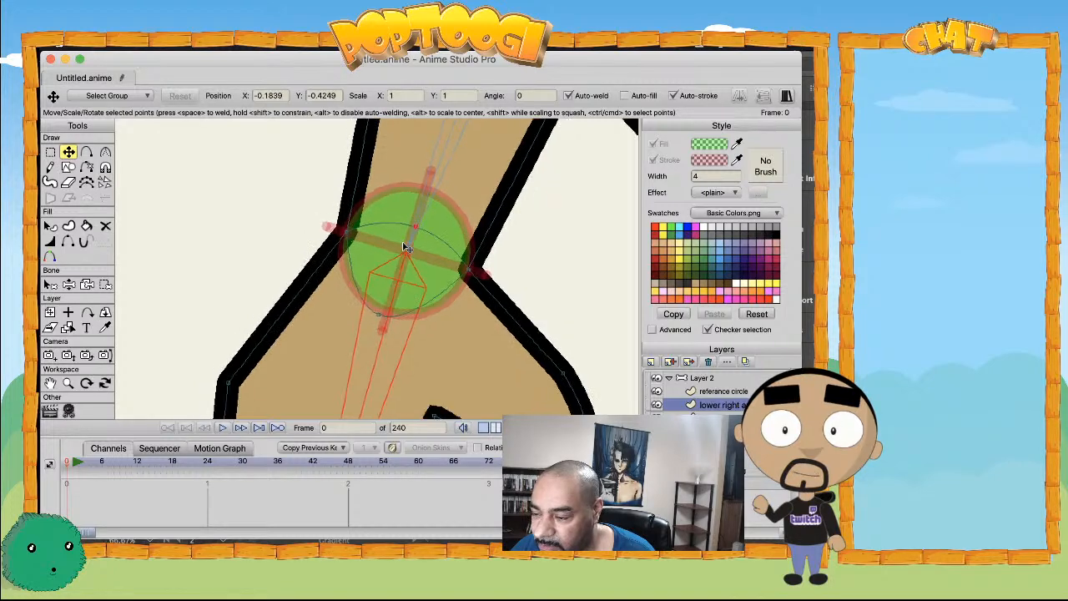
{"action": "left_click", "coordinate": [657, 391]}
{"action": "scroll", "coordinate": [518, 310], "scroll_direction": "down", "scroll_amount": 4}
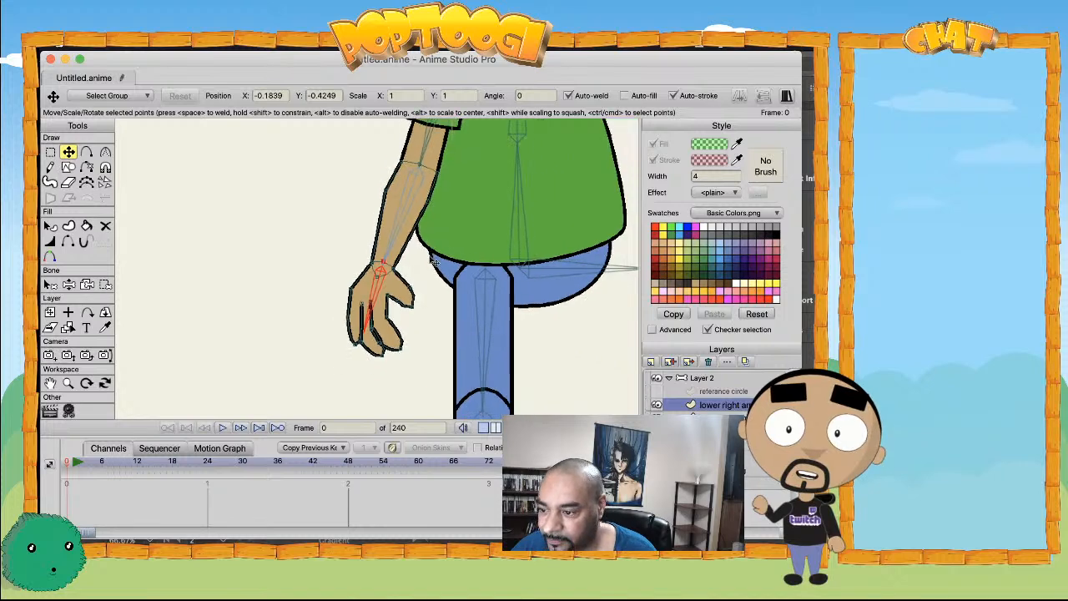
- Test the wrist joint by bending the right forearm across the body with Manipulate Bones and examining the joint up close
{"action": "key", "text": "z"}
{"action": "left_click_drag", "start_coordinate": [411, 292], "coordinate": [631, 179]}
{"action": "scroll", "coordinate": [452, 247], "scroll_direction": "up", "scroll_amount": 5}
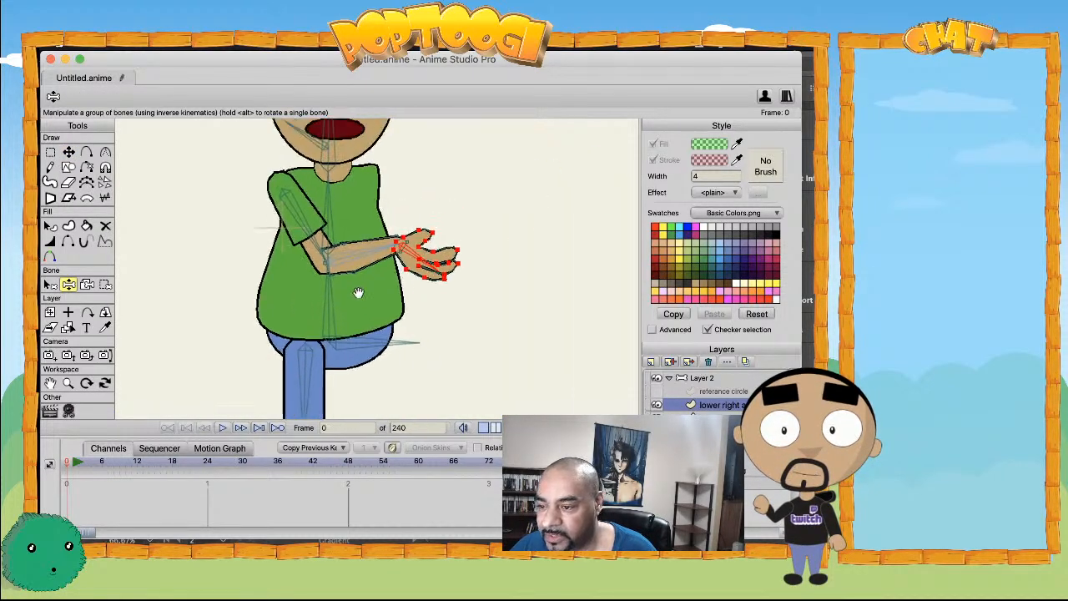
{"action": "scroll", "coordinate": [314, 259], "scroll_direction": "up", "scroll_amount": 5}
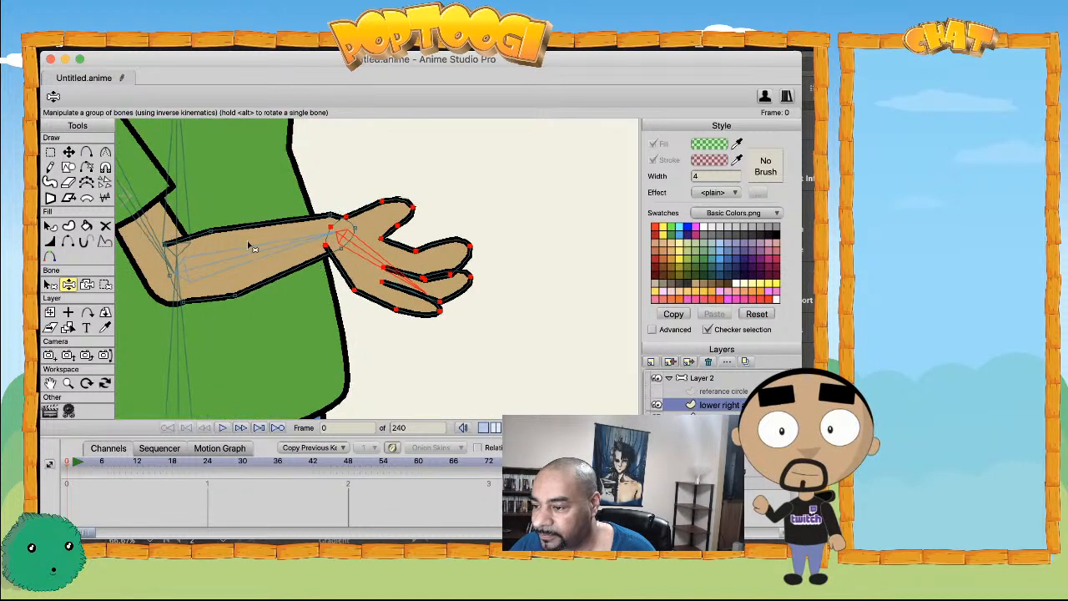
{"action": "left_click_drag", "start_coordinate": [455, 335], "coordinate": [518, 331]}
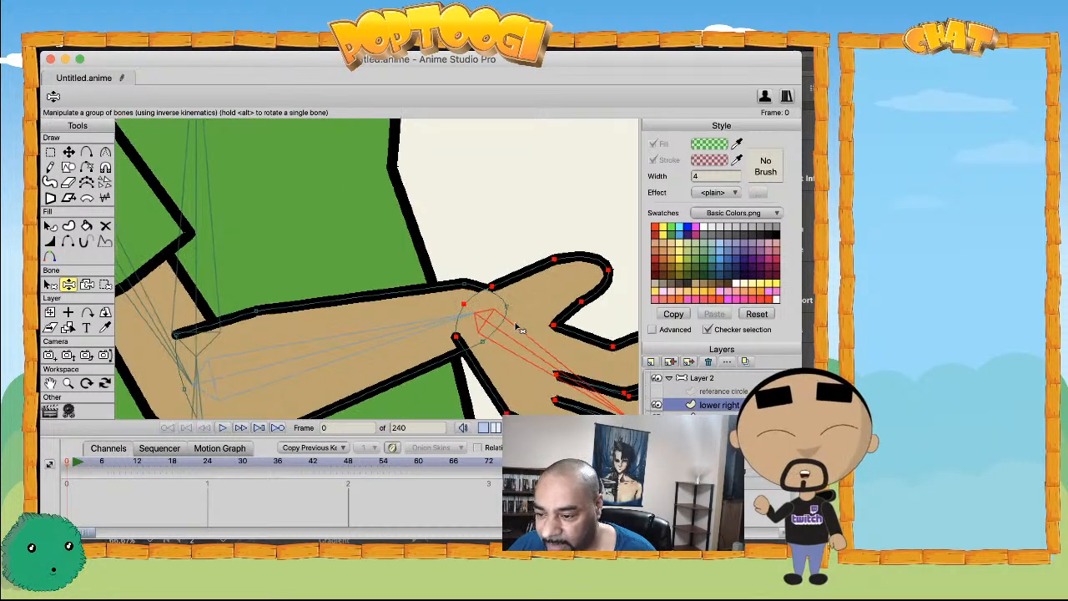
- Raise the curvature of the forearm's lower end point inside the wrist to about 0.68
{"action": "key", "text": "c"}
{"action": "left_click_drag", "start_coordinate": [227, 359], "coordinate": [489, 184]}
{"action": "left_click_drag", "start_coordinate": [345, 332], "coordinate": [396, 126]}
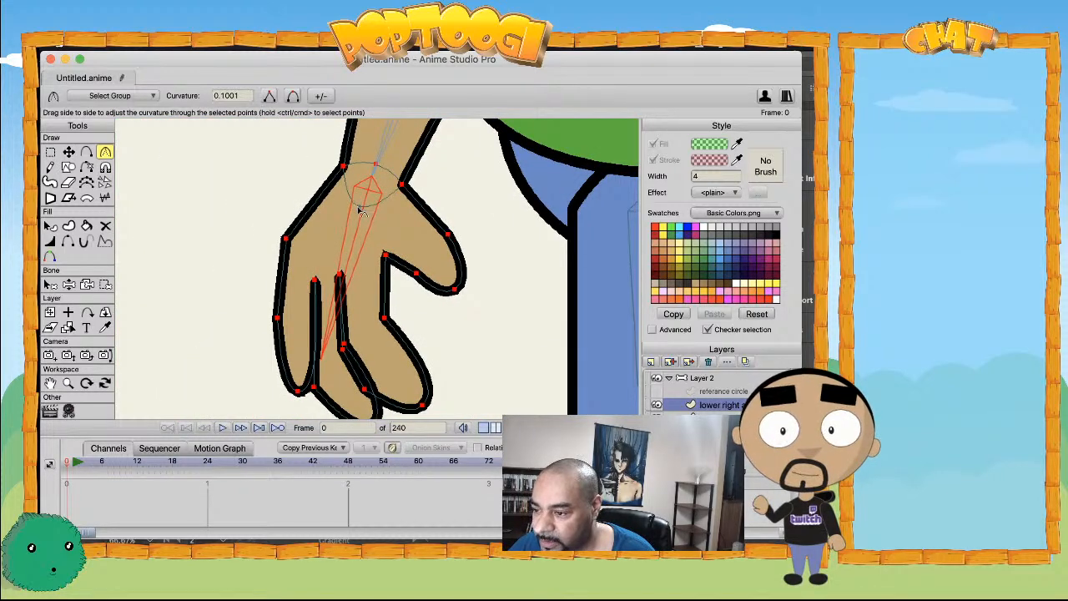
{"action": "left_click", "coordinate": [357, 206], "text": "ctrl"}
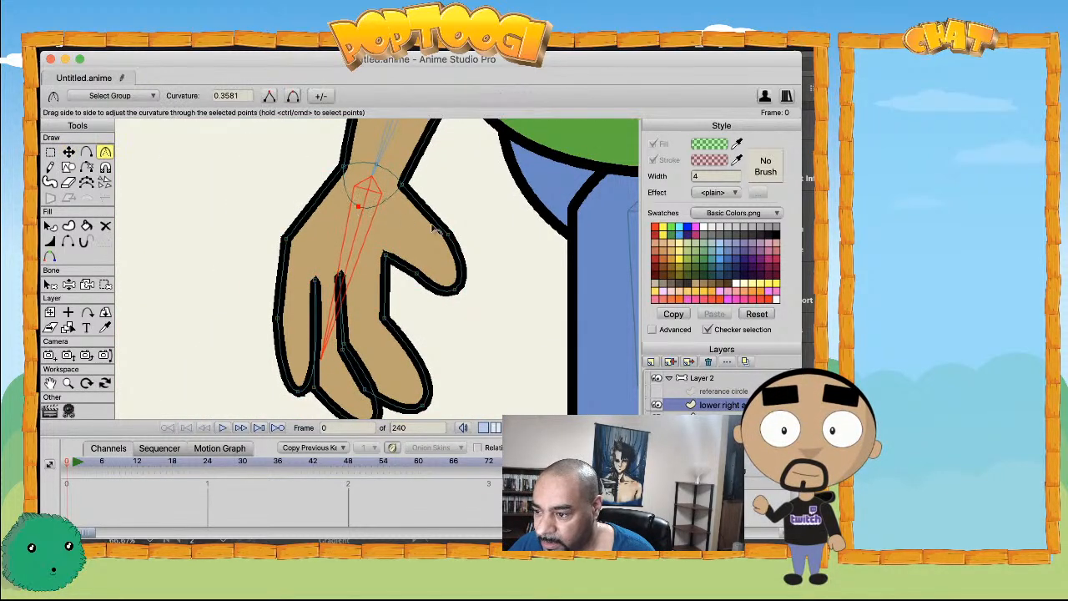
{"action": "scroll", "coordinate": [530, 254], "scroll_direction": "down", "scroll_amount": 3}
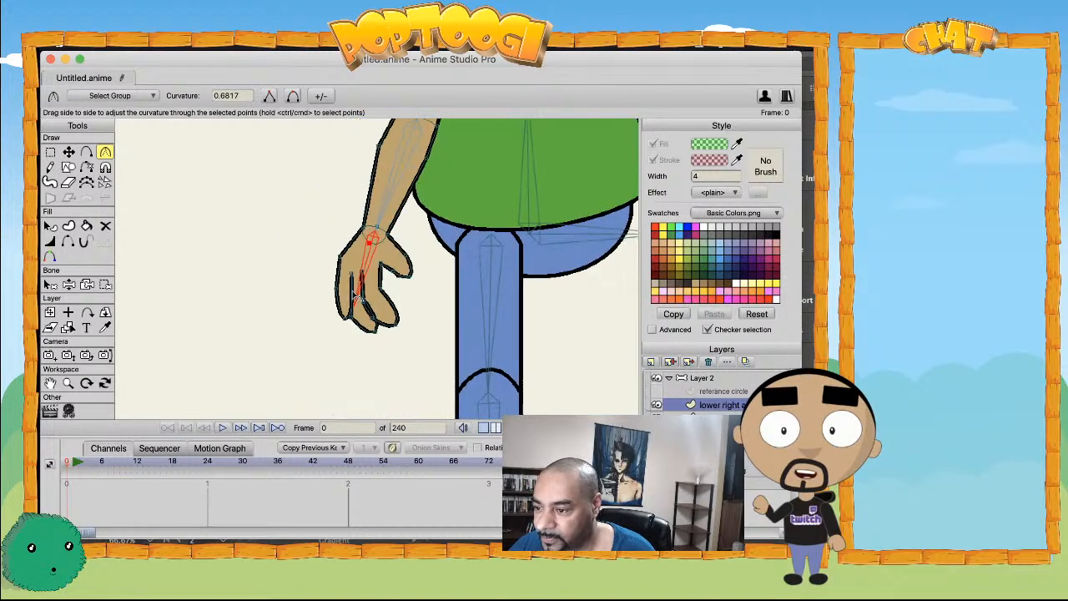
- Test the wrist by swinging the right hand toward the leg with Manipulate Bones, and undo the pose
{"action": "key", "text": "z"}
{"action": "left_click_drag", "start_coordinate": [400, 296], "coordinate": [425, 309]}
{"action": "scroll", "coordinate": [175, 230], "scroll_direction": "down", "scroll_amount": 1}
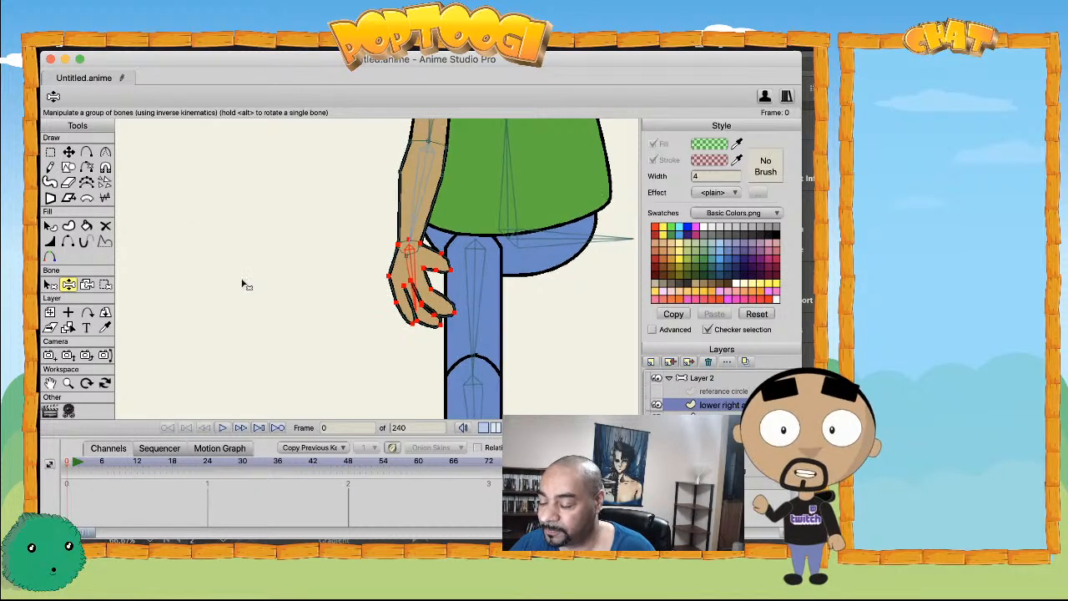
{"action": "key", "text": "super+z"}
{"action": "key", "text": "super+z"}
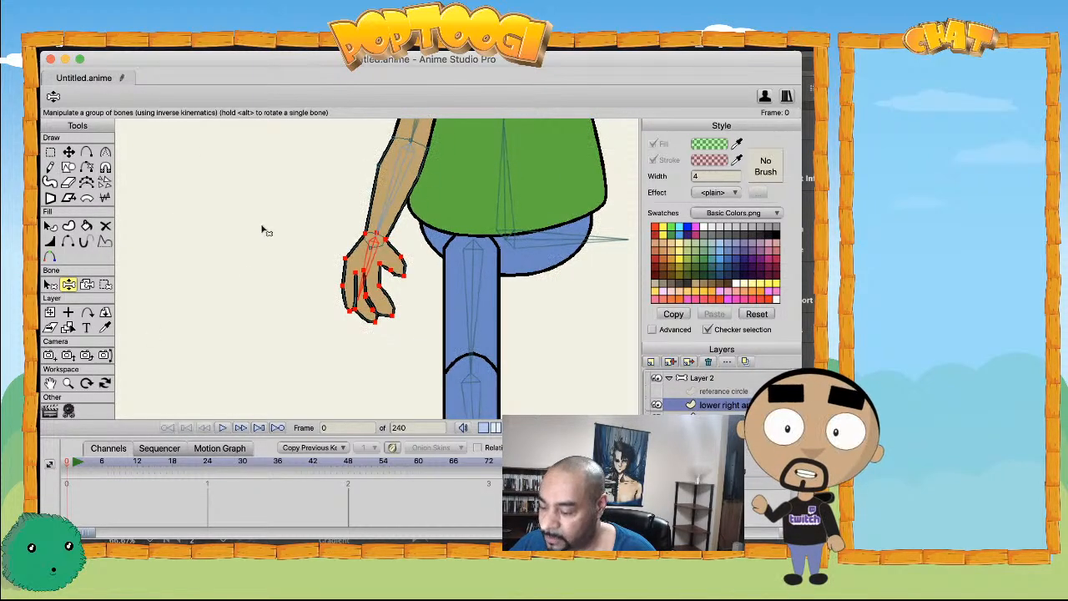
- Enable angle constraints on the right hand bone with a minimum of -38.6903 and a maximum of 42.4542 degrees
{"action": "key", "text": "z"}
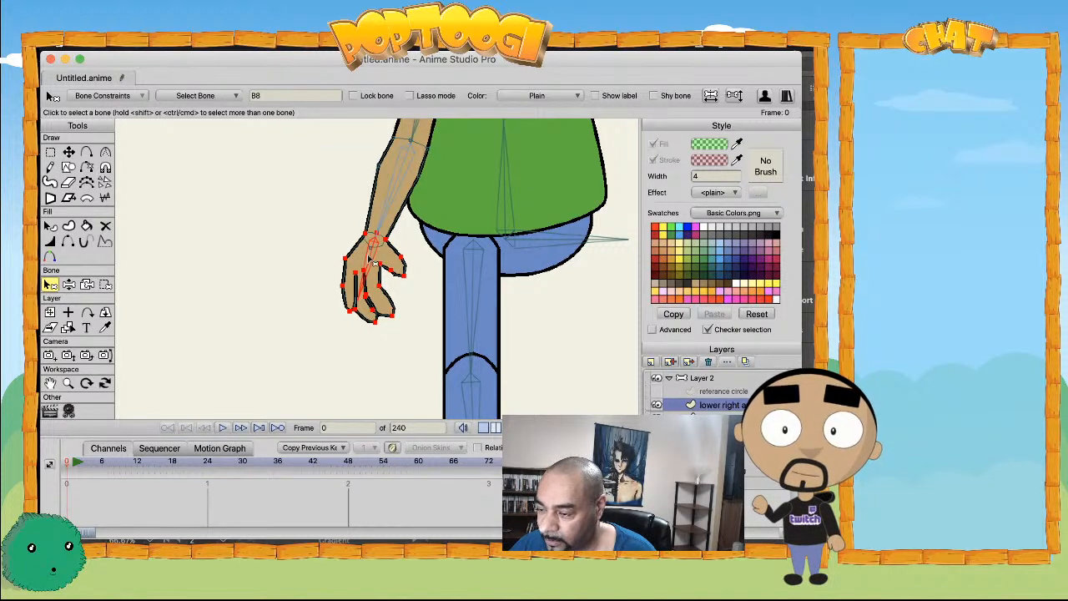
{"action": "left_click", "coordinate": [106, 96]}
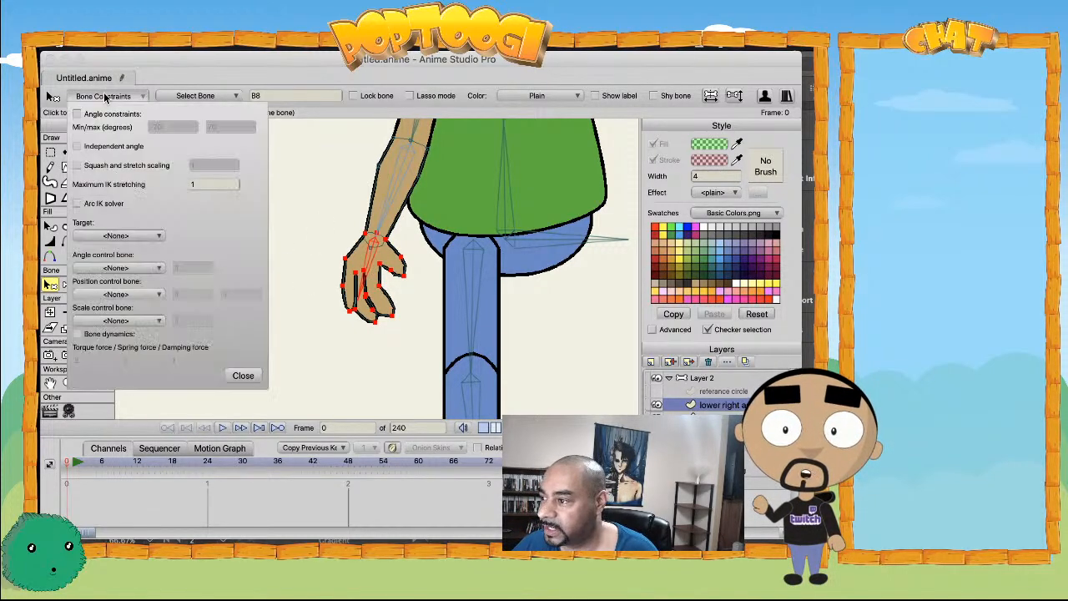
{"action": "left_click", "coordinate": [78, 114]}
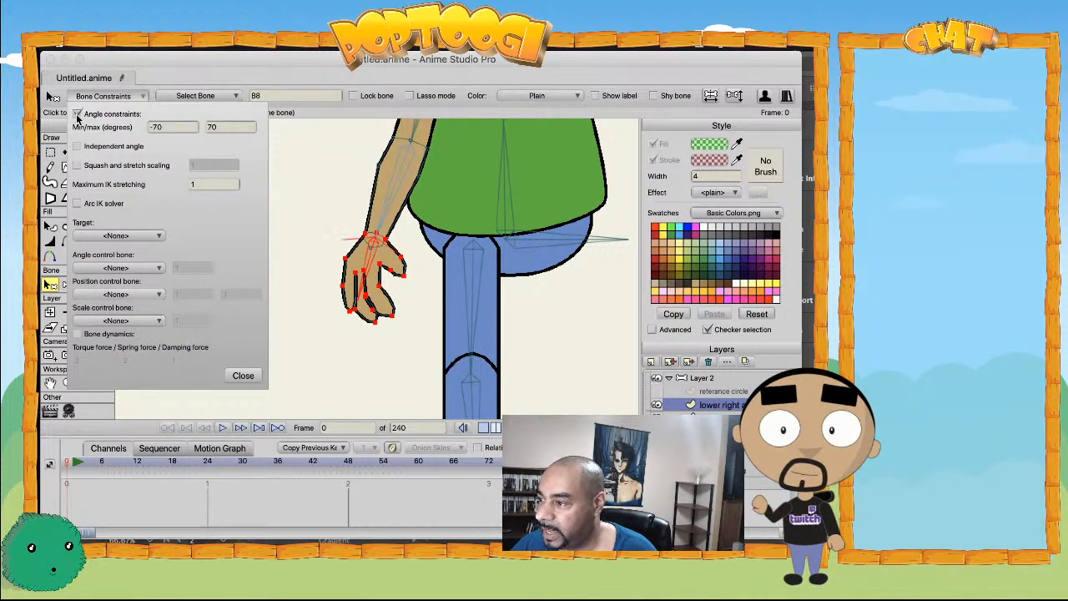
{"action": "left_click", "coordinate": [162, 128]}
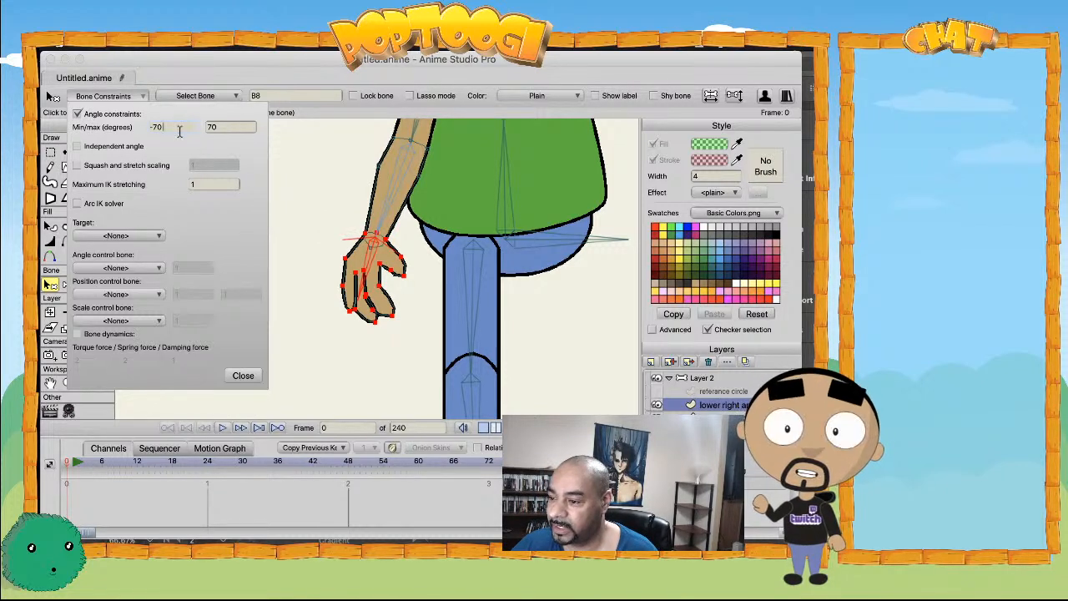
{"action": "scroll", "coordinate": [178, 128], "scroll_direction": "up", "scroll_amount": 5}
{"action": "scroll", "coordinate": [178, 128], "scroll_direction": "up", "scroll_amount": 5}
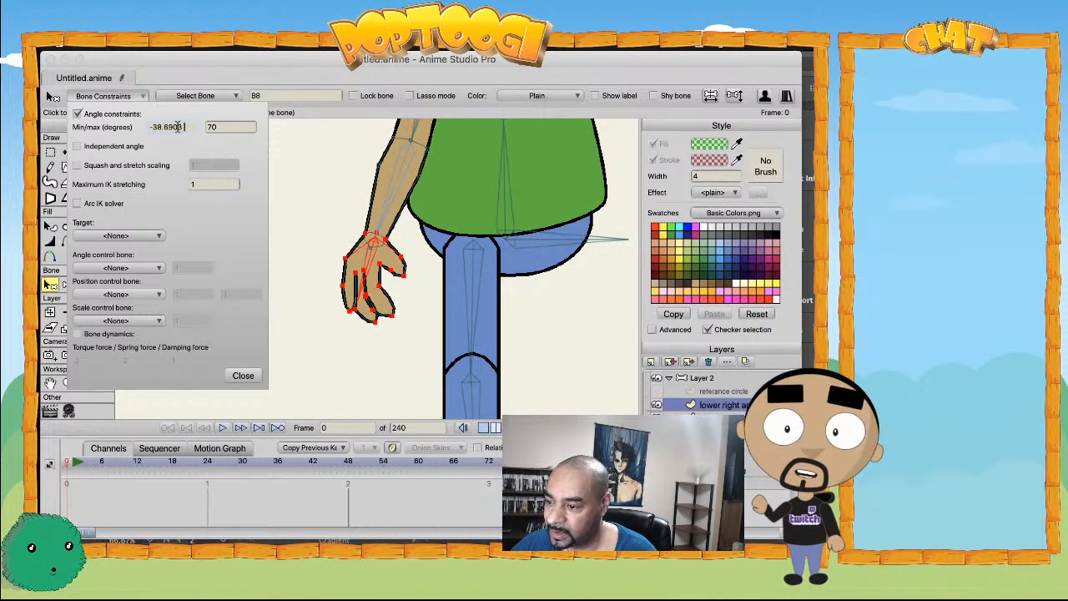
{"action": "scroll", "coordinate": [223, 132], "scroll_direction": "down", "scroll_amount": 3}
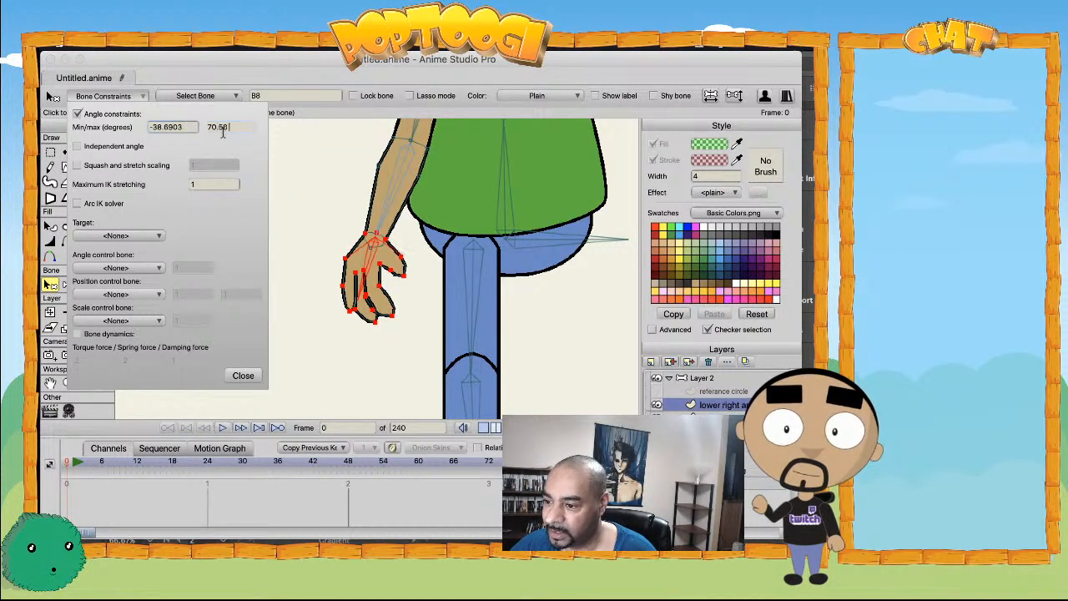
{"action": "scroll", "coordinate": [222, 132], "scroll_direction": "down", "scroll_amount": 5}
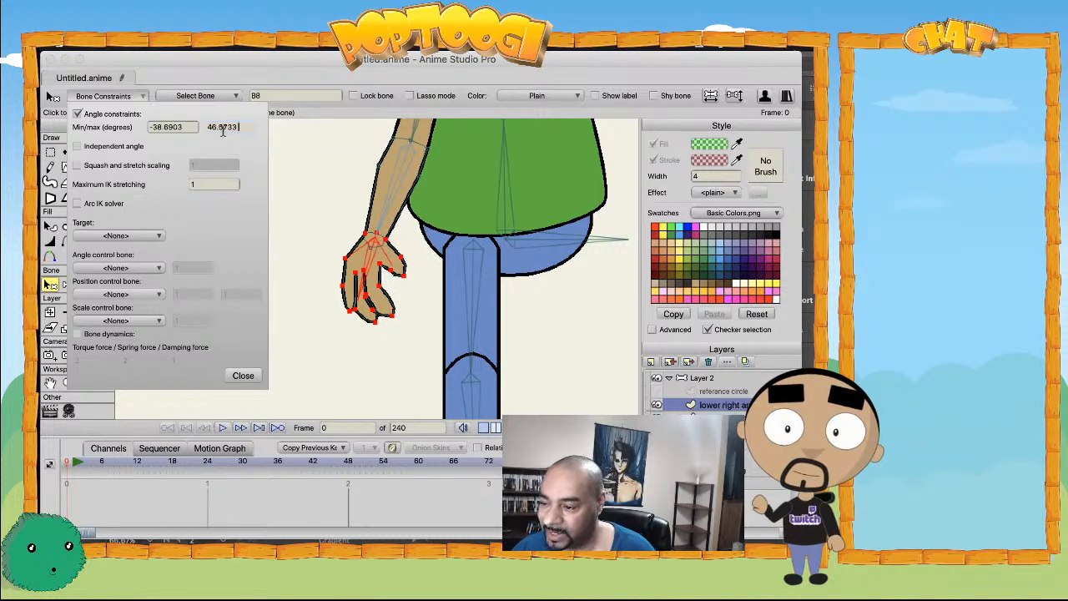
{"action": "scroll", "coordinate": [223, 132], "scroll_direction": "down", "scroll_amount": 1}
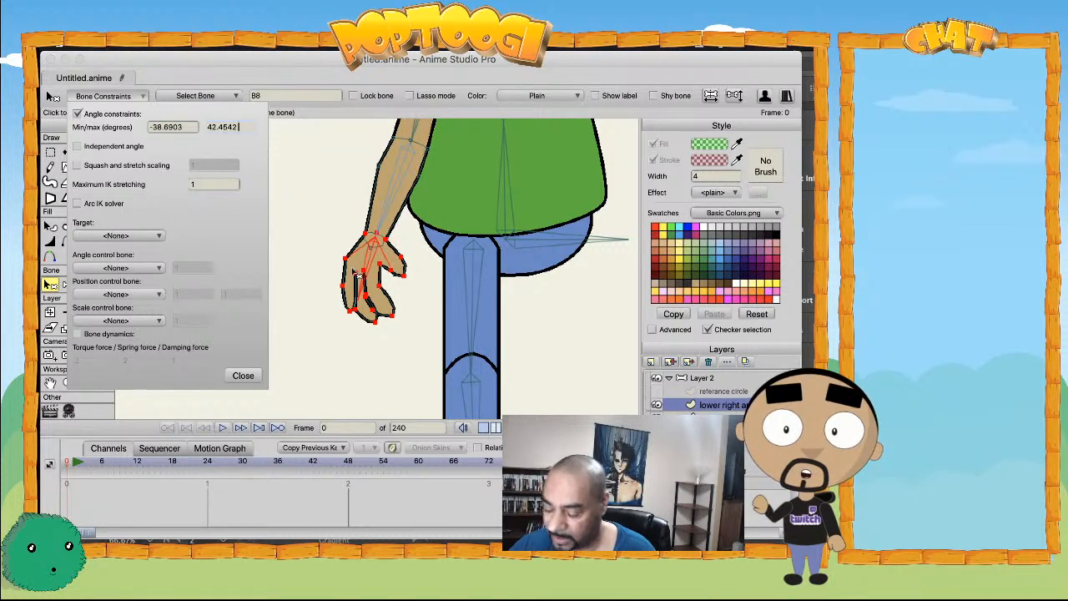
{"action": "left_click", "coordinate": [243, 376]}
- Test the constrained wrist by bending the hand, reaching the right arm across the body and swinging it outward
{"action": "left_click_drag", "start_coordinate": [377, 271], "coordinate": [405, 253]}
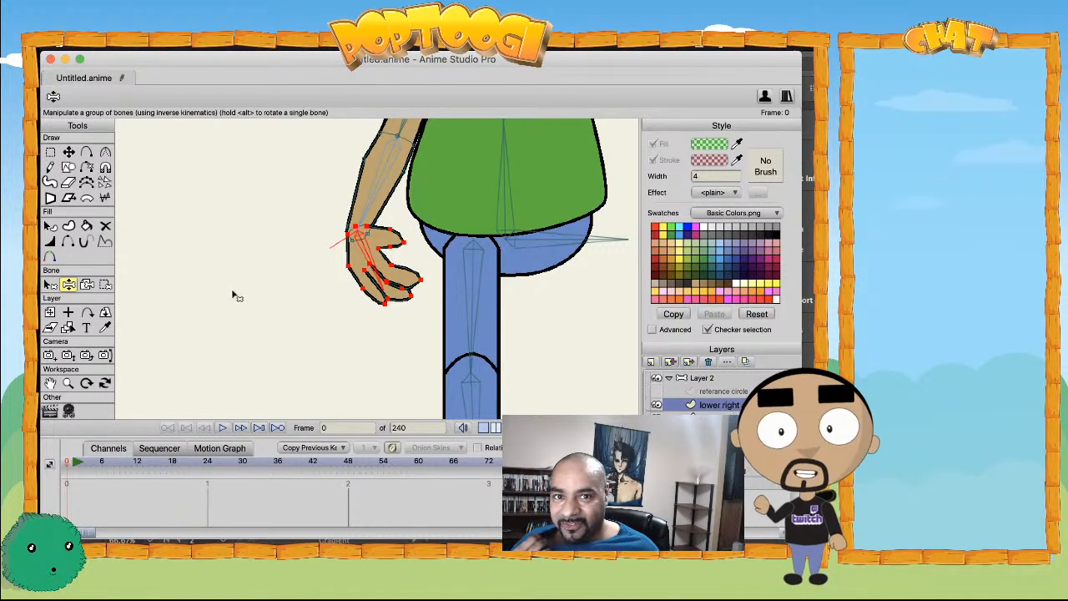
{"action": "scroll", "coordinate": [338, 263], "scroll_direction": "down", "scroll_amount": 2}
{"action": "scroll", "coordinate": [342, 273], "scroll_direction": "down", "scroll_amount": 3}
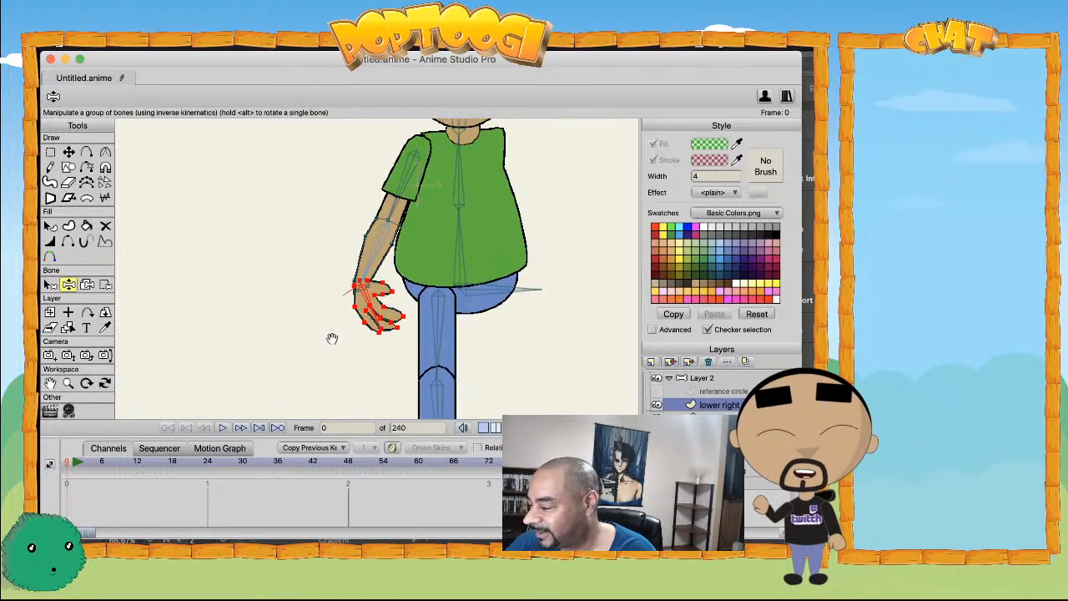
{"action": "left_click_drag", "start_coordinate": [357, 296], "coordinate": [538, 244]}
{"action": "scroll", "coordinate": [425, 244], "scroll_direction": "down", "scroll_amount": 3}
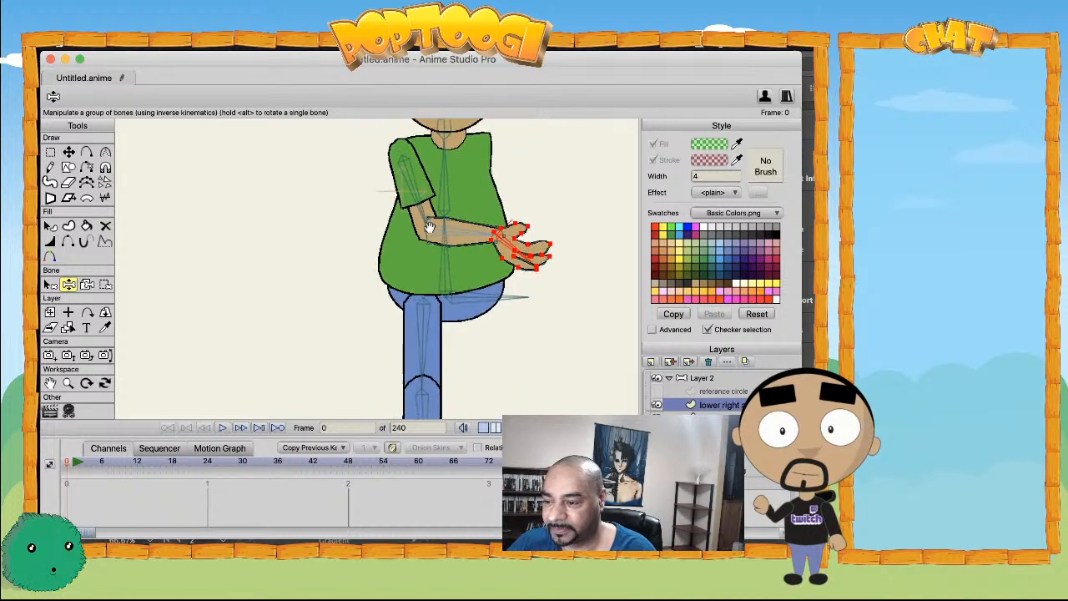
{"action": "left_click_drag", "start_coordinate": [447, 241], "coordinate": [314, 312]}
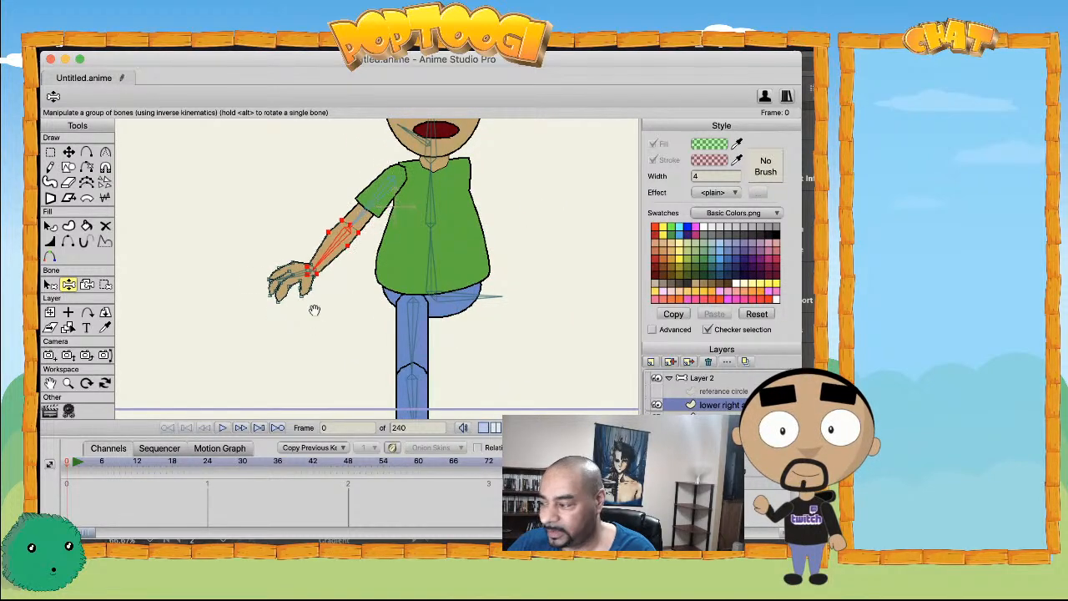
{"action": "scroll", "coordinate": [334, 276], "scroll_direction": "up", "scroll_amount": 2}
- Show the reference circle layer and make it the active layer, ready for selecting its points
{"action": "left_click_drag", "start_coordinate": [381, 332], "coordinate": [372, 203]}
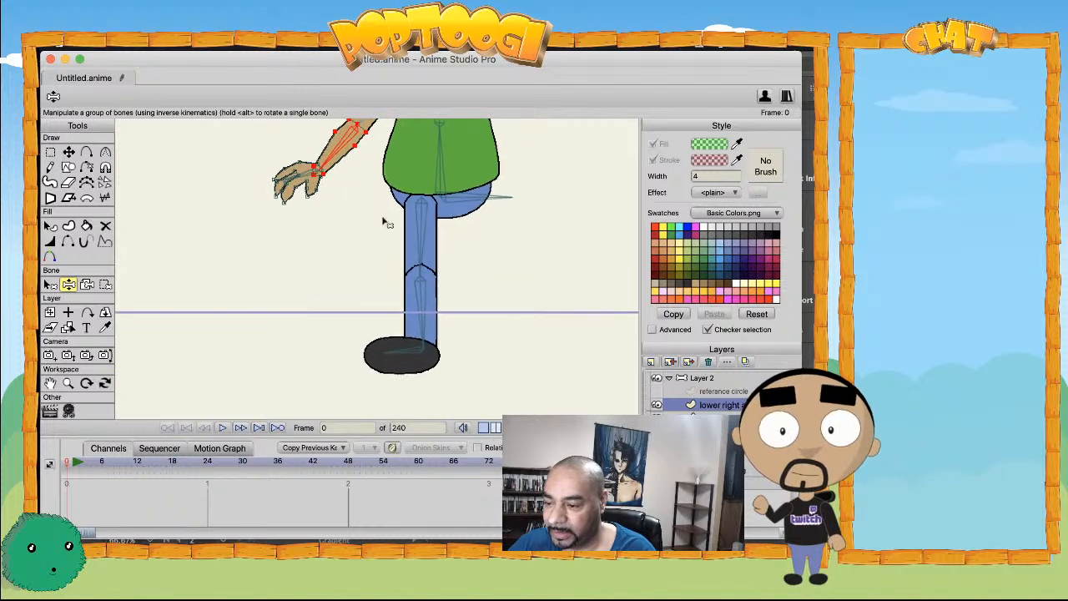
{"action": "scroll", "coordinate": [420, 263], "scroll_direction": "up", "scroll_amount": 1}
{"action": "scroll", "coordinate": [489, 269], "scroll_direction": "up", "scroll_amount": 1}
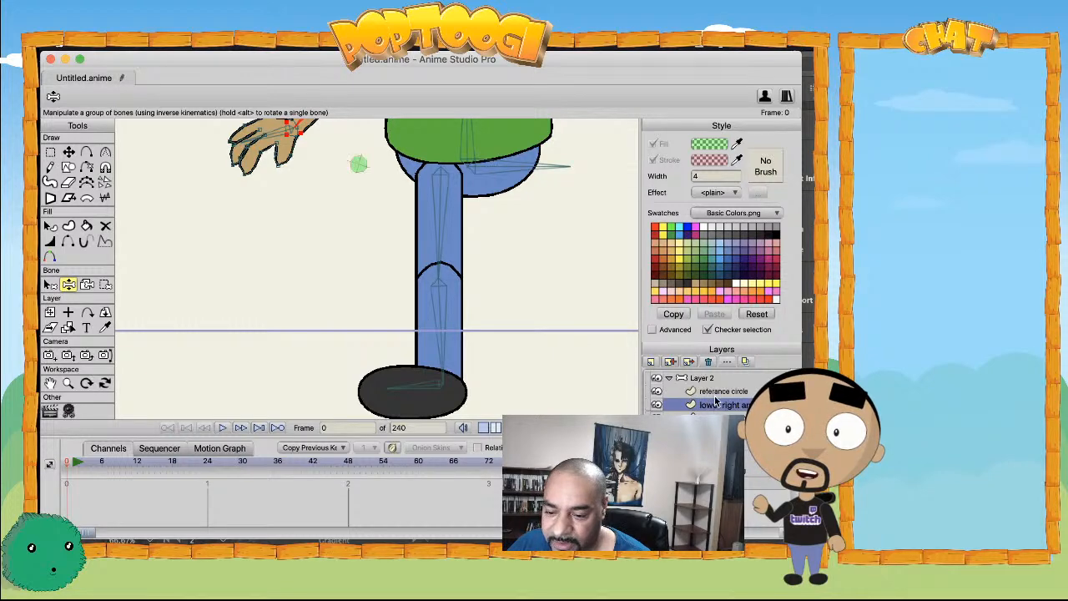
{"action": "scroll", "coordinate": [359, 171], "scroll_direction": "down", "scroll_amount": 3}
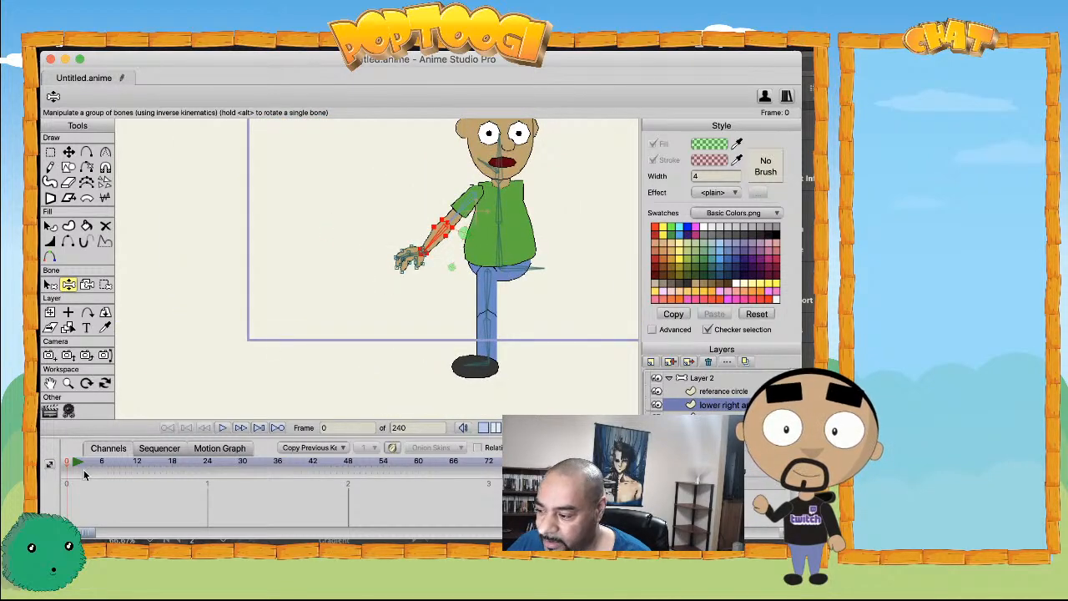
{"action": "key", "text": "g"}
{"action": "scroll", "coordinate": [514, 233], "scroll_direction": "up", "scroll_amount": 2}
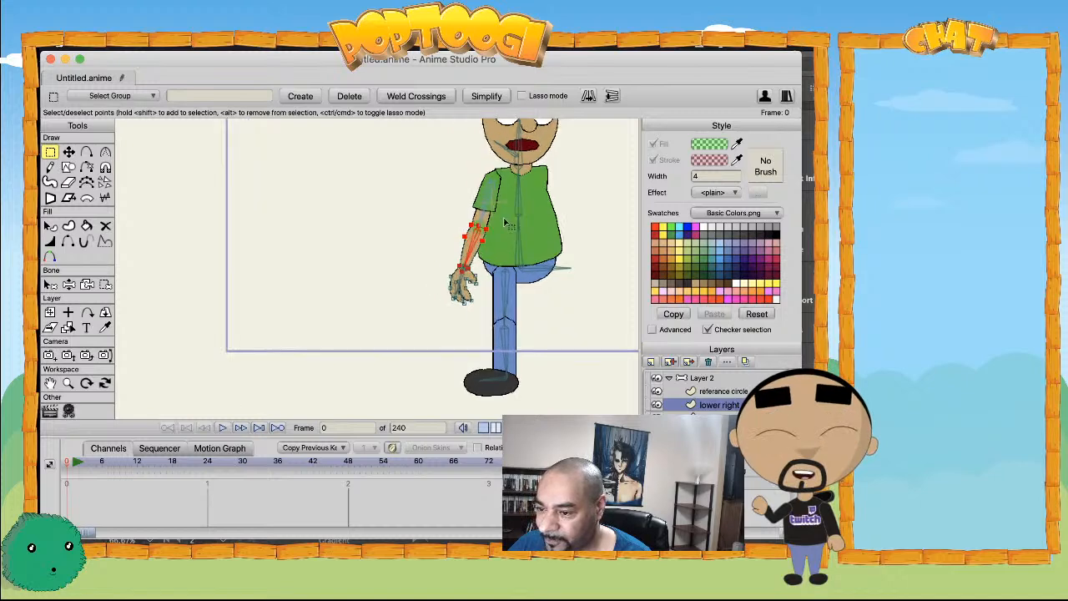
{"action": "scroll", "coordinate": [566, 257], "scroll_direction": "up", "scroll_amount": 3}
{"action": "left_click", "coordinate": [715, 392]}
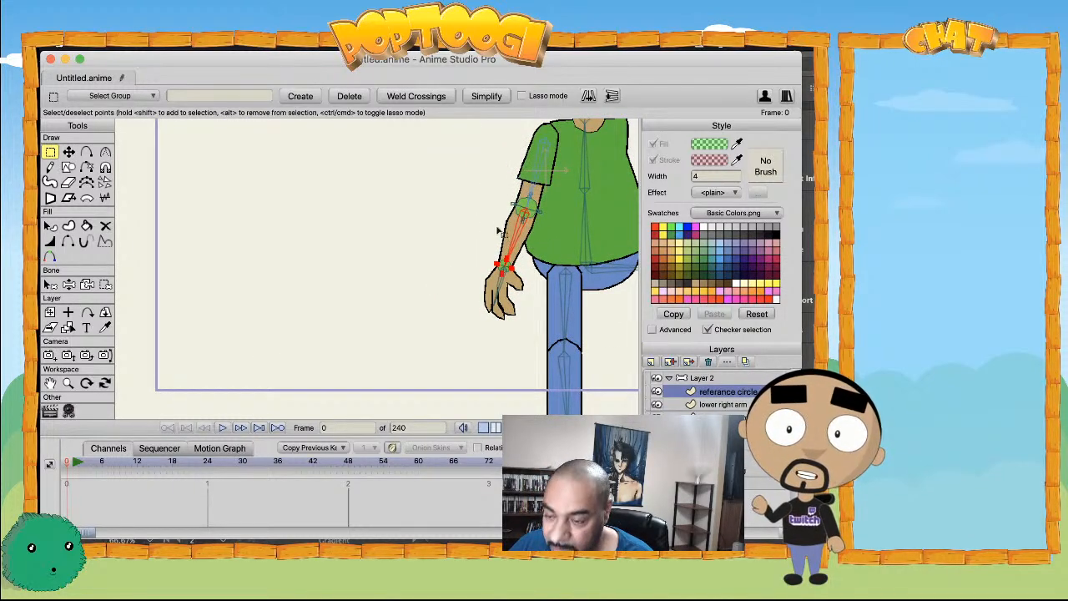
- Duplicate the elbow's reference circle and place the copy over the right knee joint with its cross lines levelled
{"action": "left_click_drag", "start_coordinate": [499, 172], "coordinate": [548, 222]}
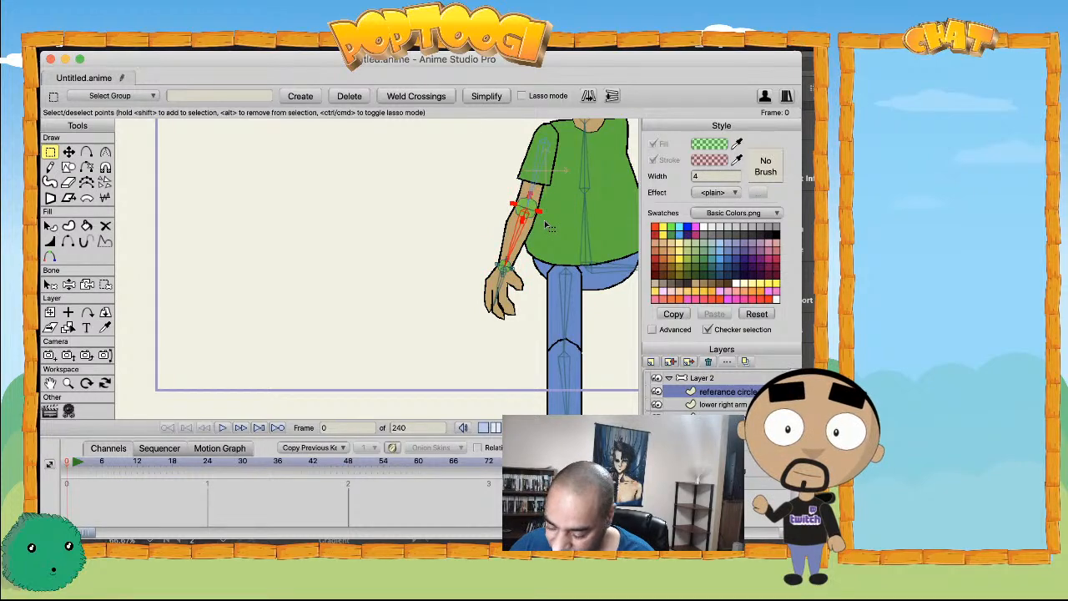
{"action": "key", "text": "t"}
{"action": "left_click_drag", "start_coordinate": [528, 216], "coordinate": [477, 249]}
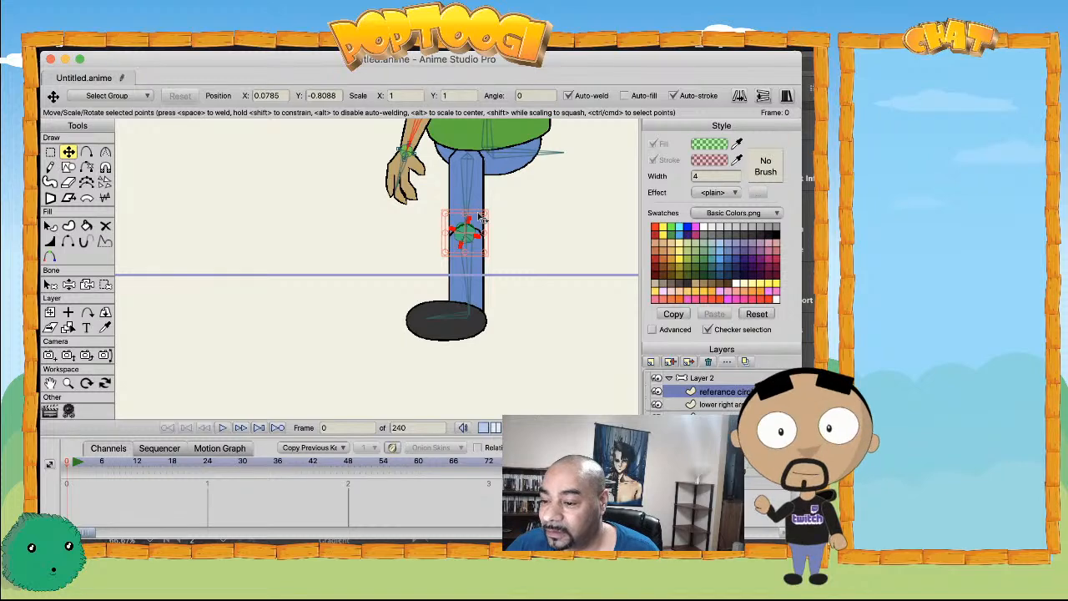
{"action": "scroll", "coordinate": [458, 234], "scroll_direction": "up", "scroll_amount": 5}
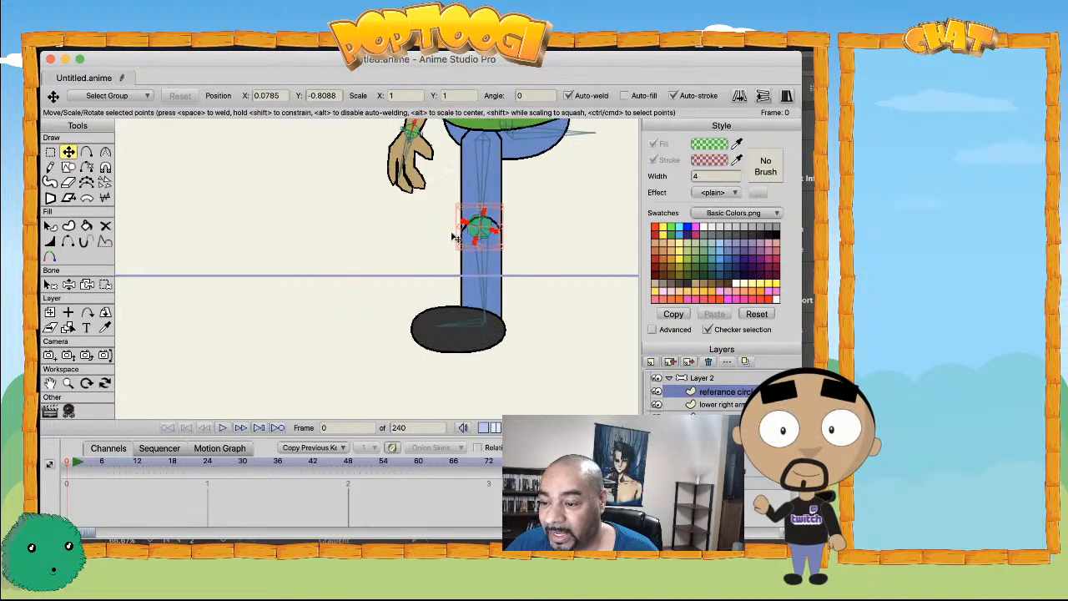
{"action": "left_click_drag", "start_coordinate": [507, 217], "coordinate": [389, 309]}
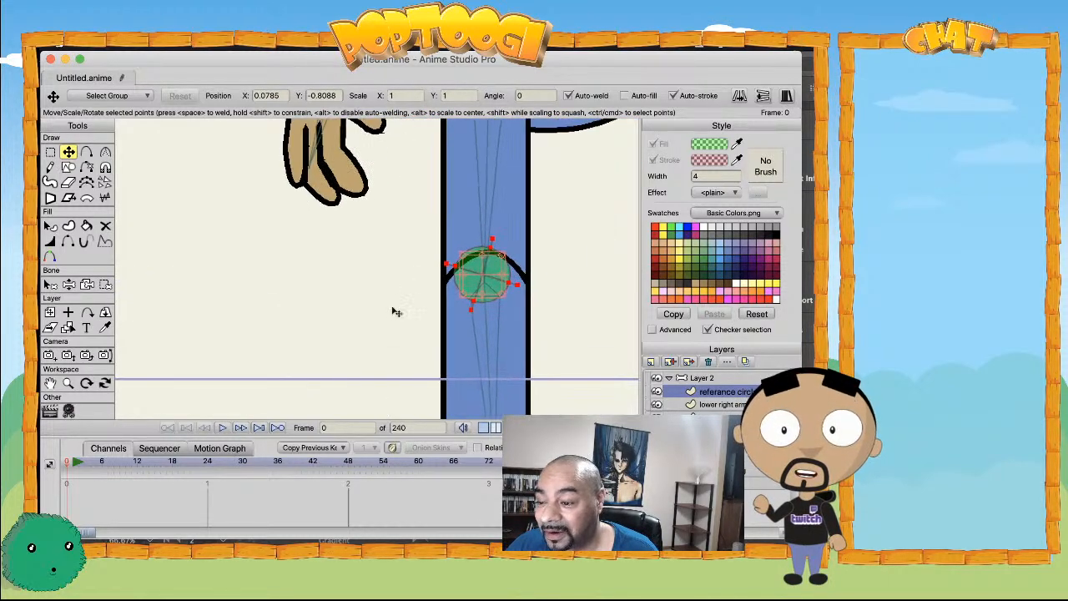
{"action": "scroll", "coordinate": [434, 293], "scroll_direction": "up", "scroll_amount": 2}
{"action": "left_click_drag", "start_coordinate": [472, 251], "coordinate": [521, 296]}
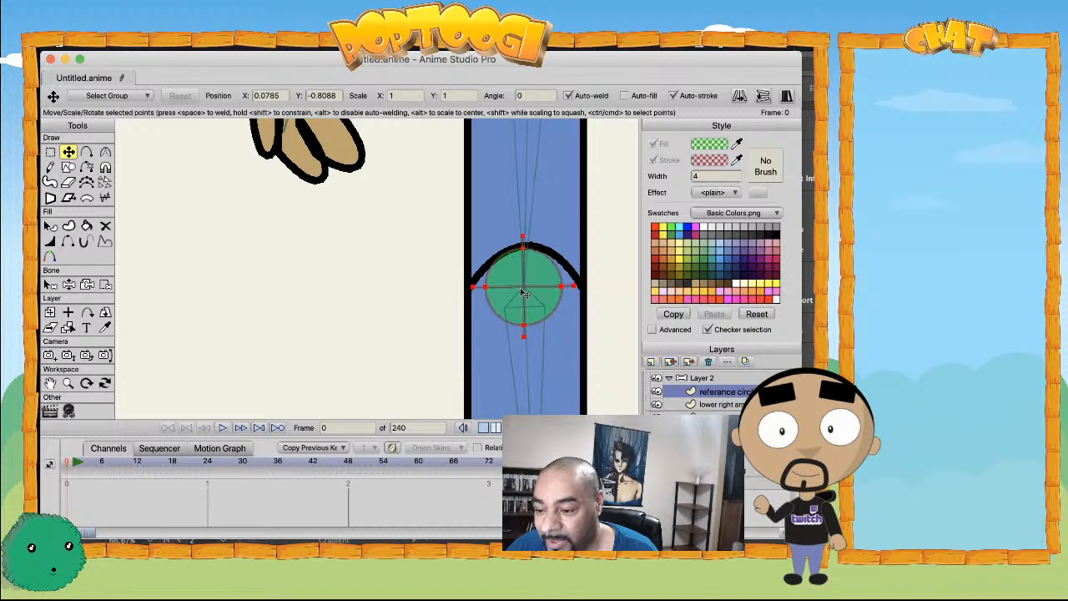
{"action": "double_click", "coordinate": [524, 292]}
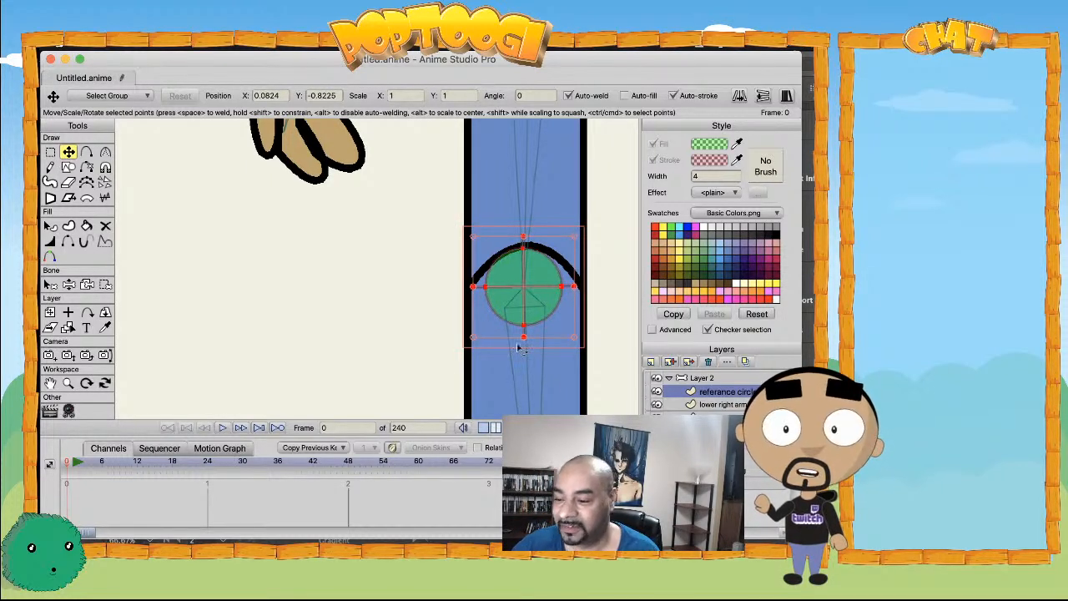
- Enlarge the knee's reference circle to span the inside of the leg outline and centre it on the knee joint
{"action": "left_click_drag", "start_coordinate": [579, 341], "coordinate": [591, 362]}
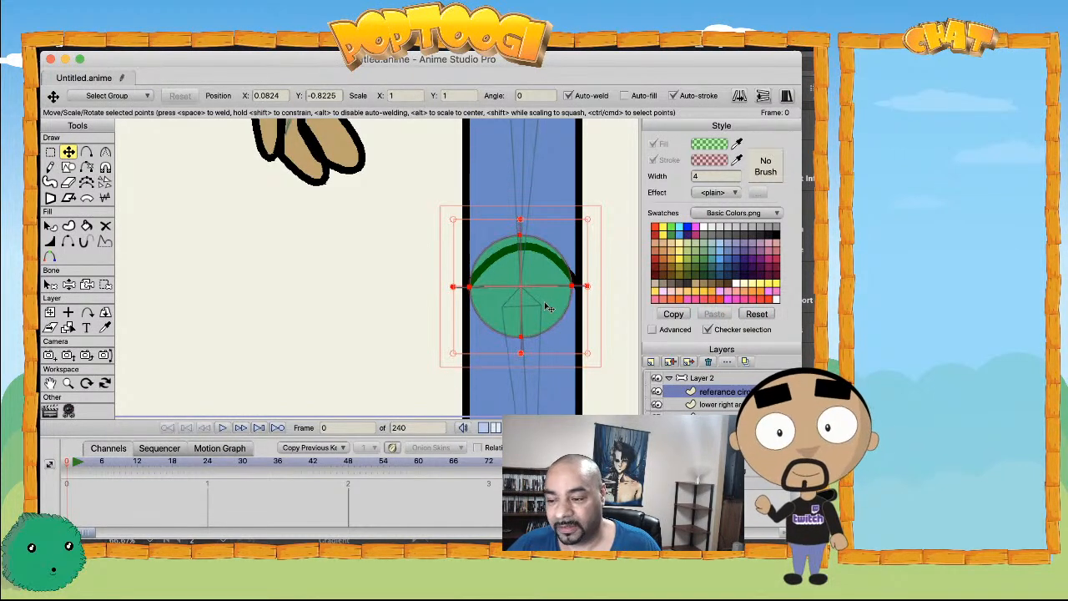
{"action": "scroll", "coordinate": [538, 309], "scroll_direction": "up", "scroll_amount": 5}
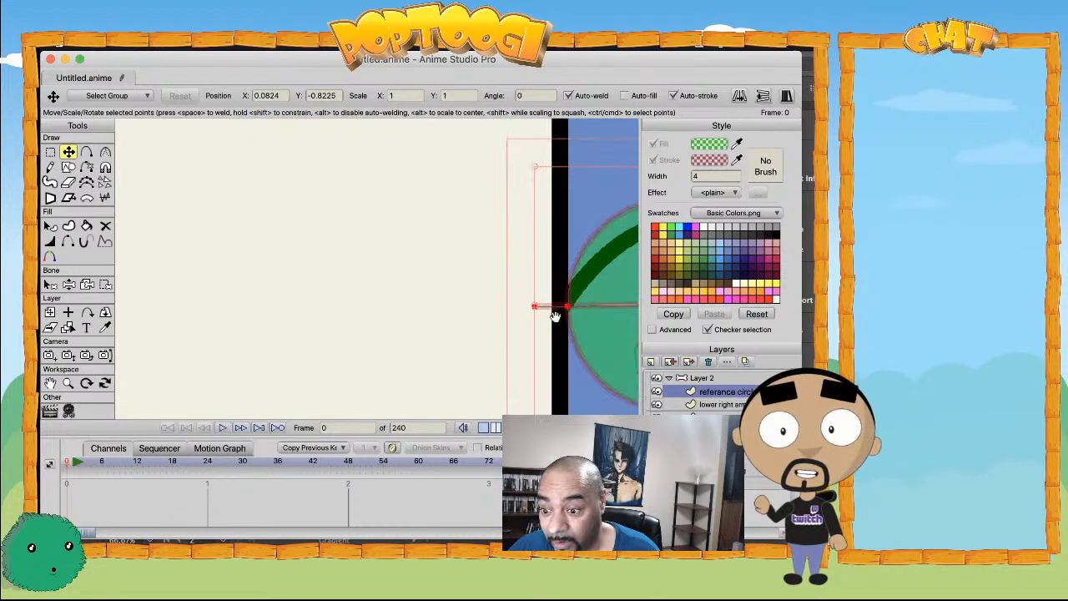
{"action": "left_click_drag", "start_coordinate": [562, 317], "coordinate": [315, 272]}
{"action": "scroll", "coordinate": [400, 283], "scroll_direction": "up", "scroll_amount": 3}
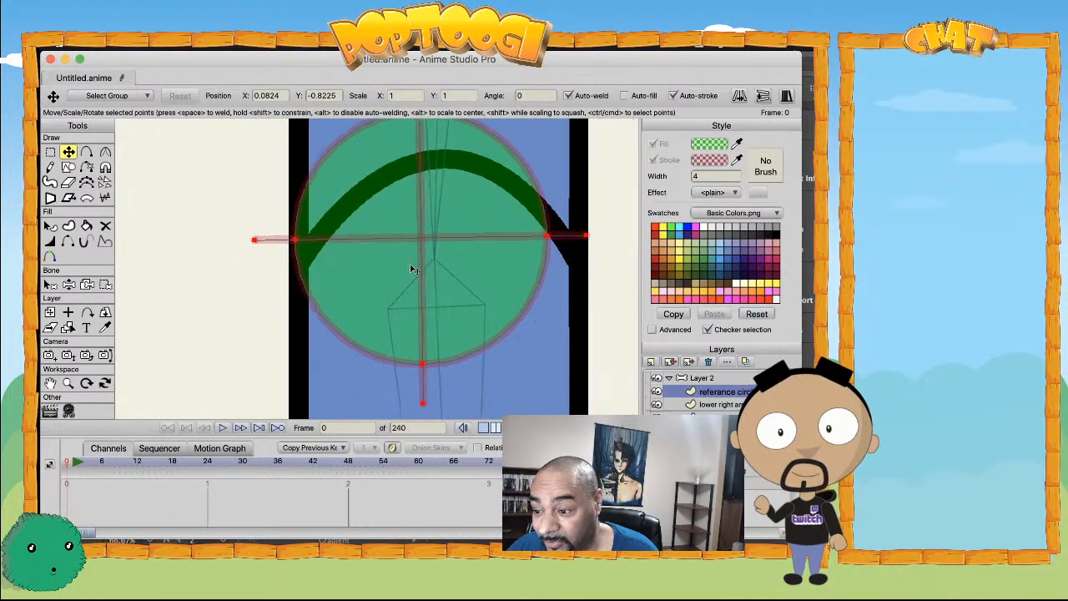
{"action": "left_click_drag", "start_coordinate": [420, 279], "coordinate": [420, 281]}
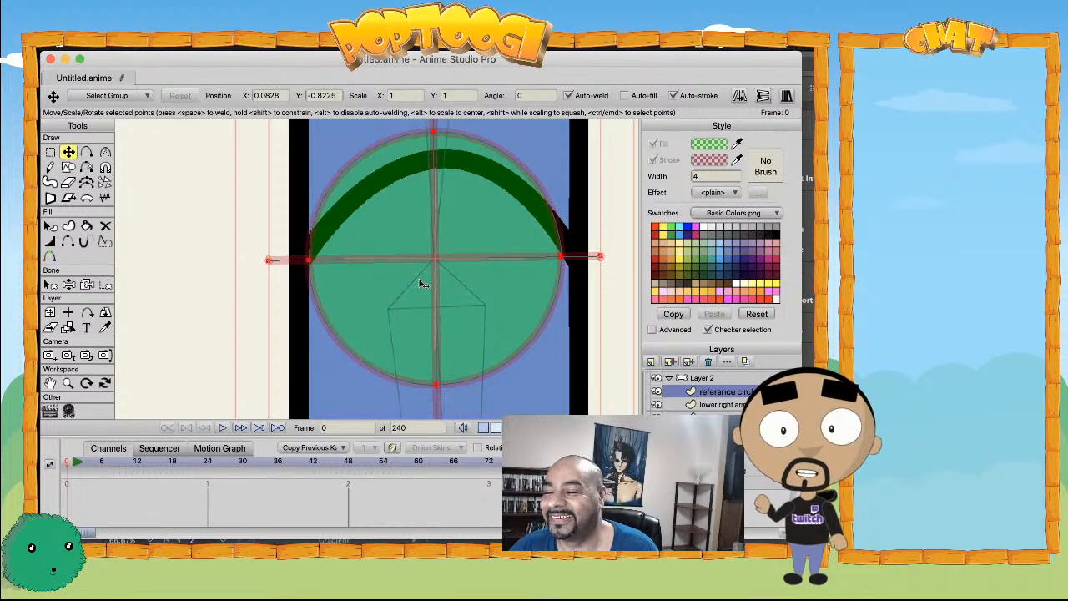
- Shrink the knee's reference circle slightly and recentre it at about X 0.0821, Y -0.8234
{"action": "scroll", "coordinate": [423, 284], "scroll_direction": "down", "scroll_amount": 3}
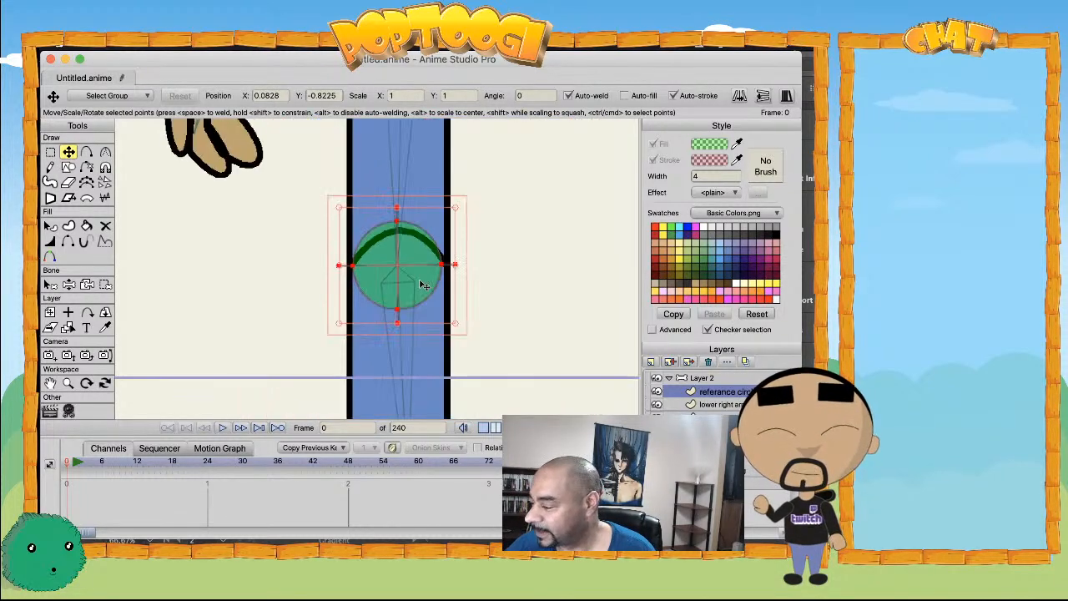
{"action": "scroll", "coordinate": [401, 291], "scroll_direction": "up", "scroll_amount": 1}
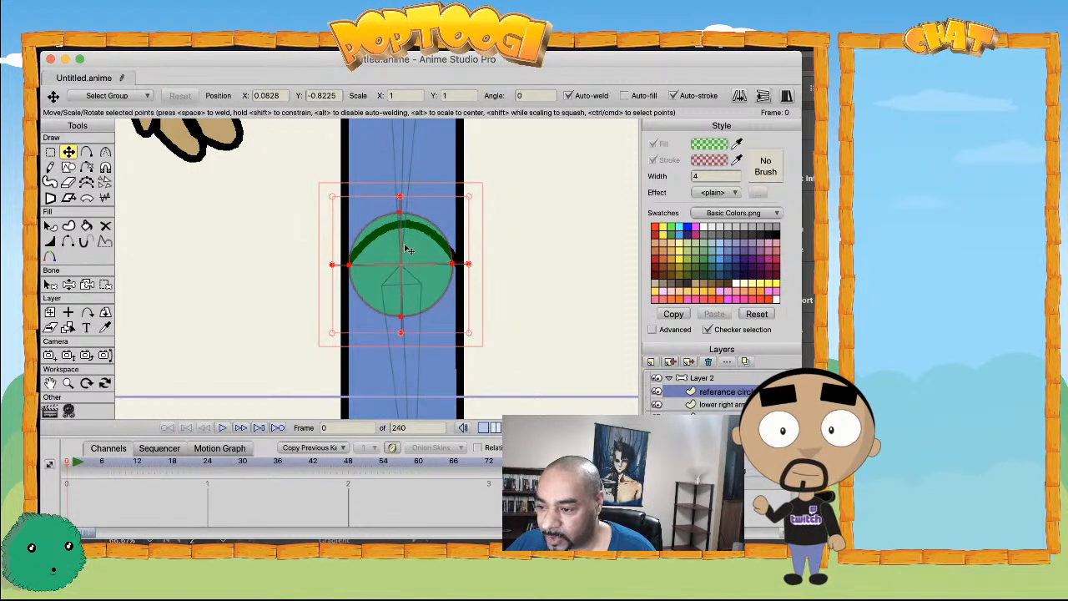
{"action": "scroll", "coordinate": [404, 280], "scroll_direction": "down", "scroll_amount": 3}
{"action": "scroll", "coordinate": [399, 282], "scroll_direction": "up", "scroll_amount": 2}
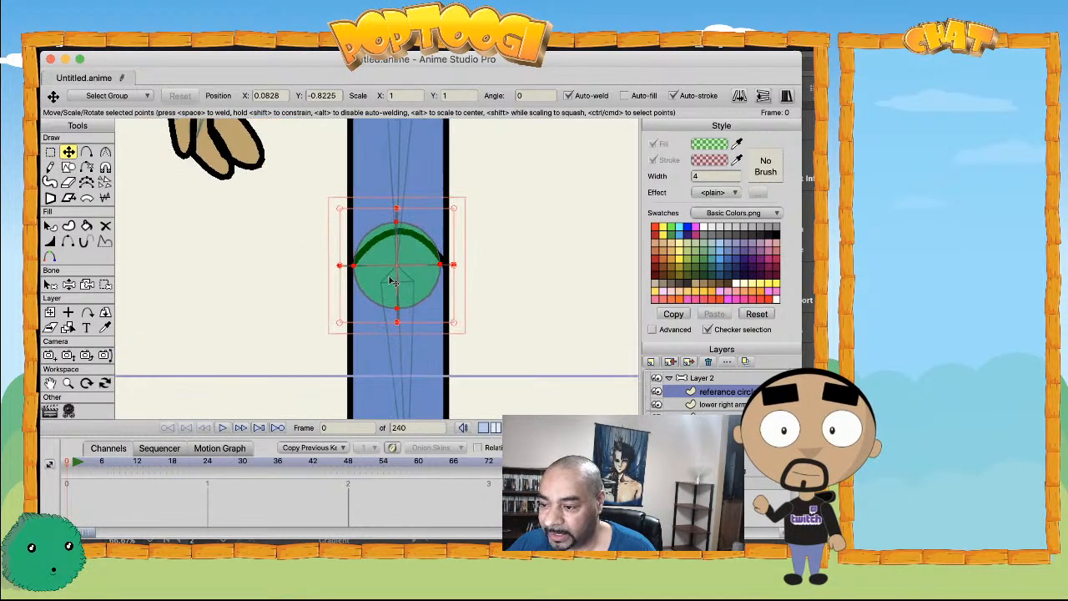
{"action": "mouse_move", "coordinate": [370, 273]}
{"action": "left_mouse_down"}
{"action": "mouse_move", "coordinate": [351, 256]}
{"action": "mouse_move", "coordinate": [370, 276]}
{"action": "left_mouse_up"}
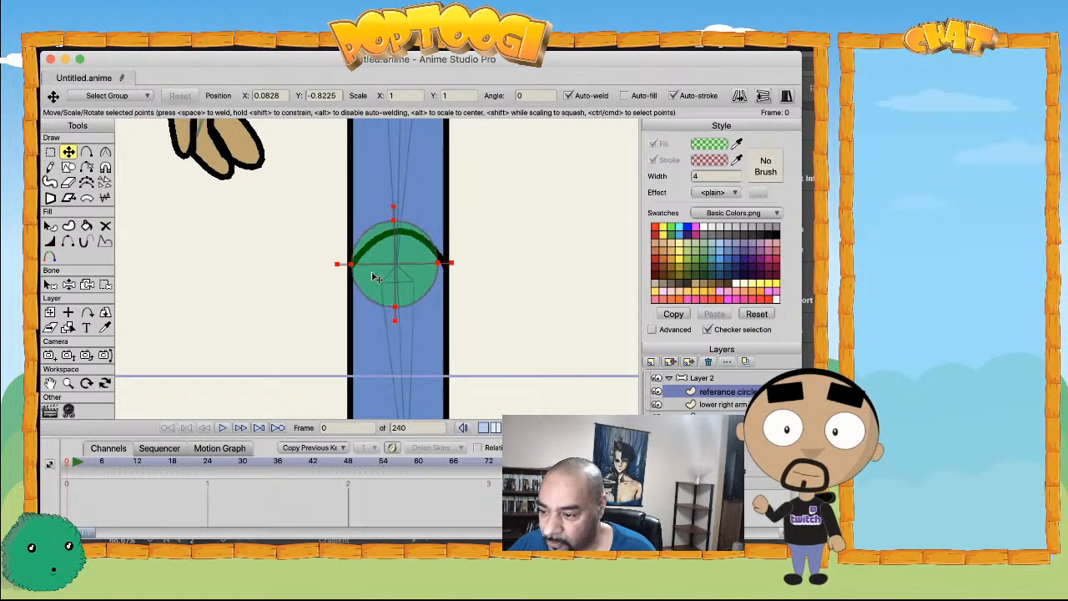
{"action": "scroll", "coordinate": [379, 272], "scroll_direction": "up", "scroll_amount": 3}
{"action": "scroll", "coordinate": [345, 281], "scroll_direction": "down", "scroll_amount": 1}
{"action": "scroll", "coordinate": [406, 274], "scroll_direction": "up", "scroll_amount": 1}
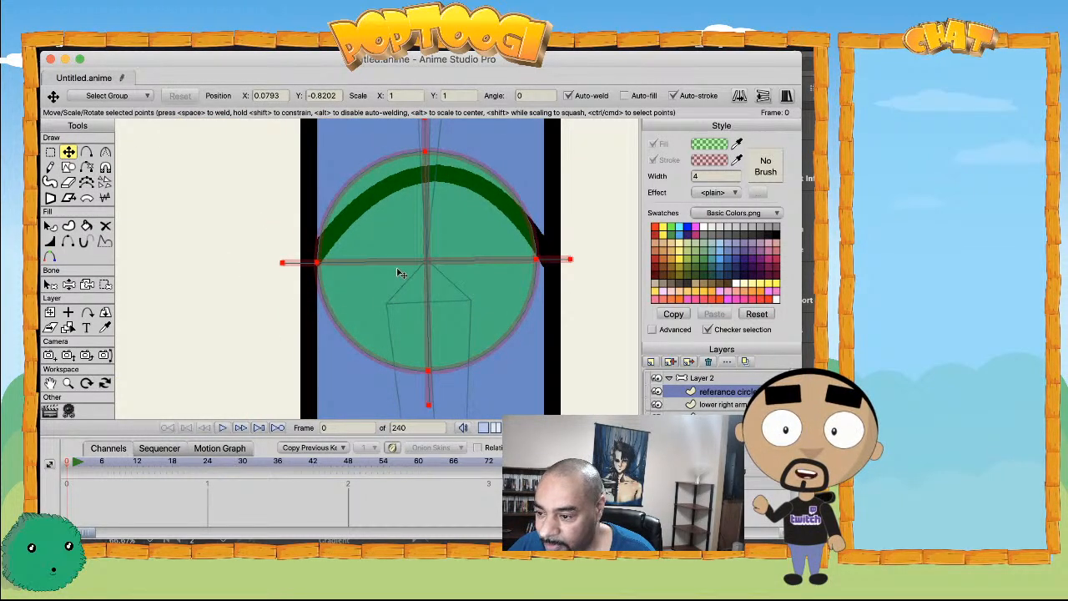
{"action": "mouse_move", "coordinate": [401, 273]}
{"action": "left_mouse_down"}
{"action": "mouse_move", "coordinate": [401, 257]}
{"action": "mouse_move", "coordinate": [400, 276]}
{"action": "left_mouse_up"}
{"action": "scroll", "coordinate": [406, 272], "scroll_direction": "down", "scroll_amount": 2}
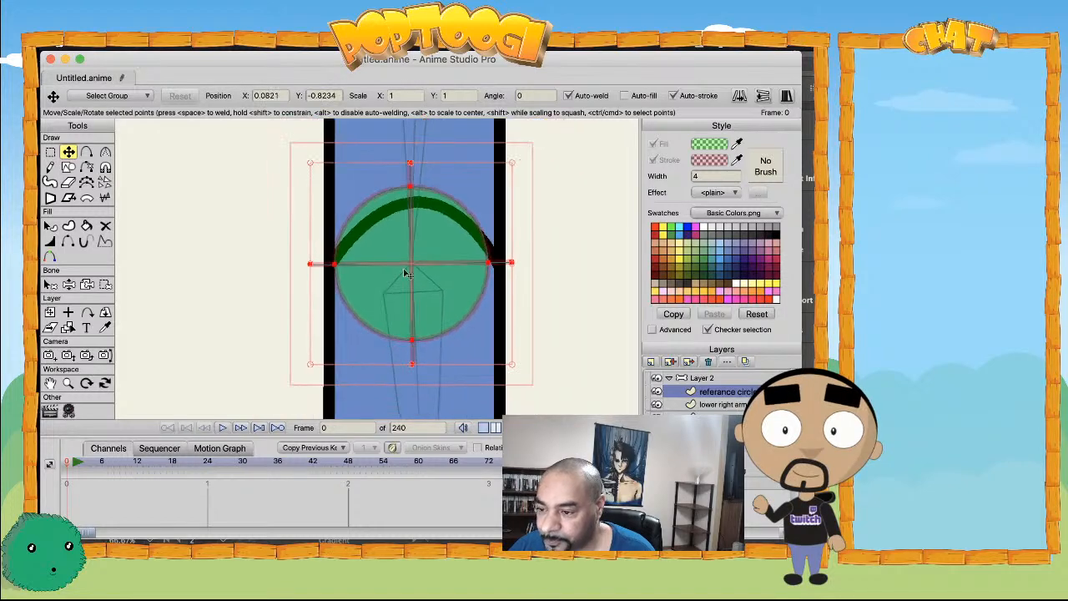
- Fit the lower right leg's side and top points to the knee circle and set the top point's curvature to about 0.6957
{"action": "left_click", "coordinate": [442, 320]}
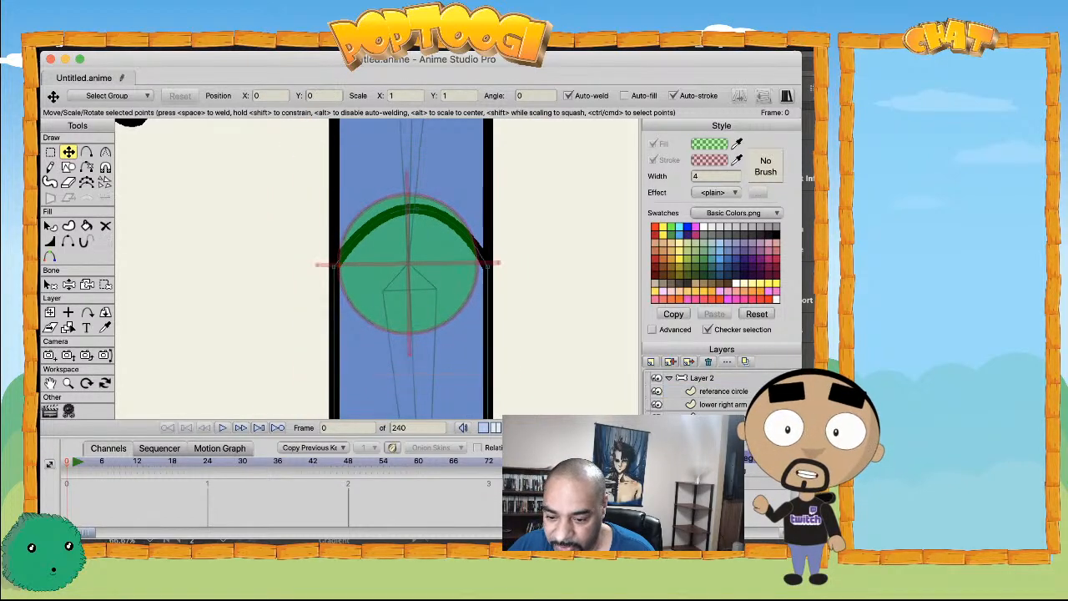
{"action": "scroll", "coordinate": [442, 320], "scroll_direction": "up", "scroll_amount": 2}
{"action": "scroll", "coordinate": [537, 255], "scroll_direction": "up", "scroll_amount": 2}
{"action": "scroll", "coordinate": [489, 257], "scroll_direction": "down", "scroll_amount": 2}
{"action": "left_click", "coordinate": [553, 267]}
{"action": "left_click_drag", "start_coordinate": [553, 267], "coordinate": [536, 261]}
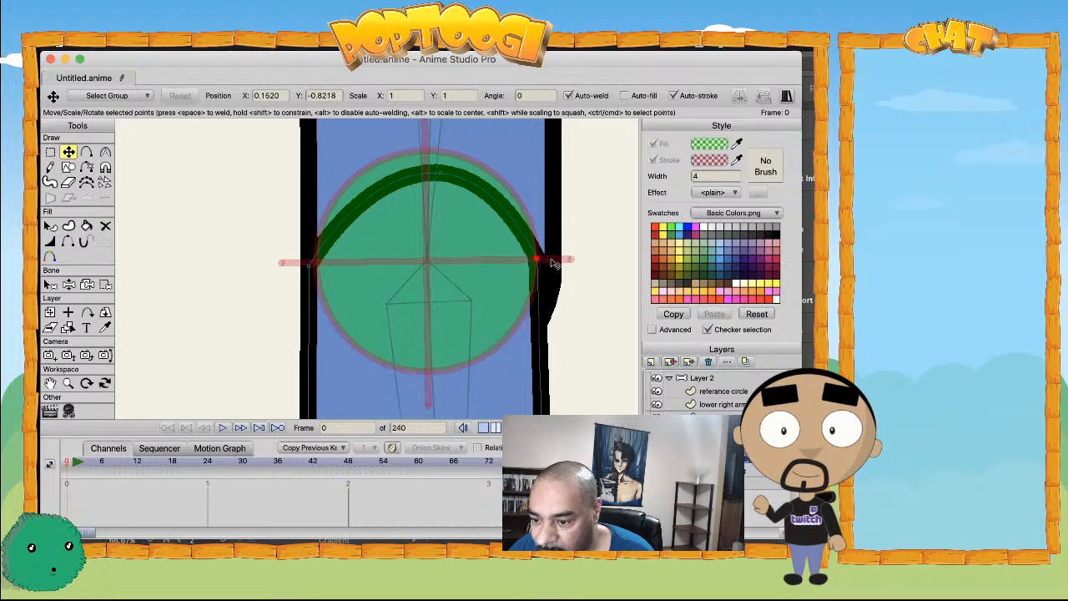
{"action": "left_click_drag", "start_coordinate": [308, 266], "coordinate": [316, 262]}
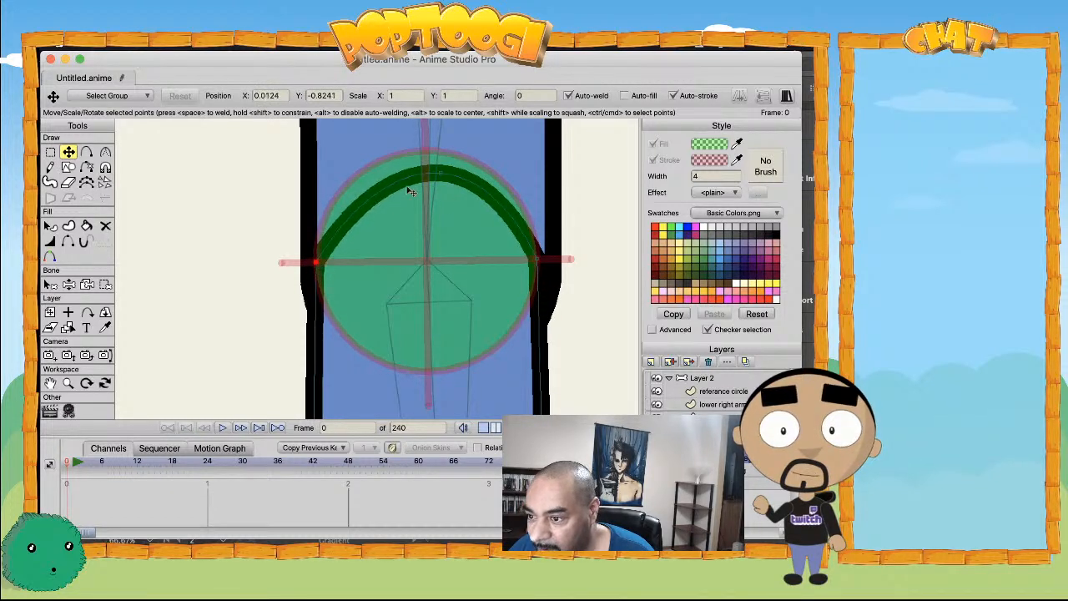
{"action": "left_click_drag", "start_coordinate": [427, 169], "coordinate": [425, 153]}
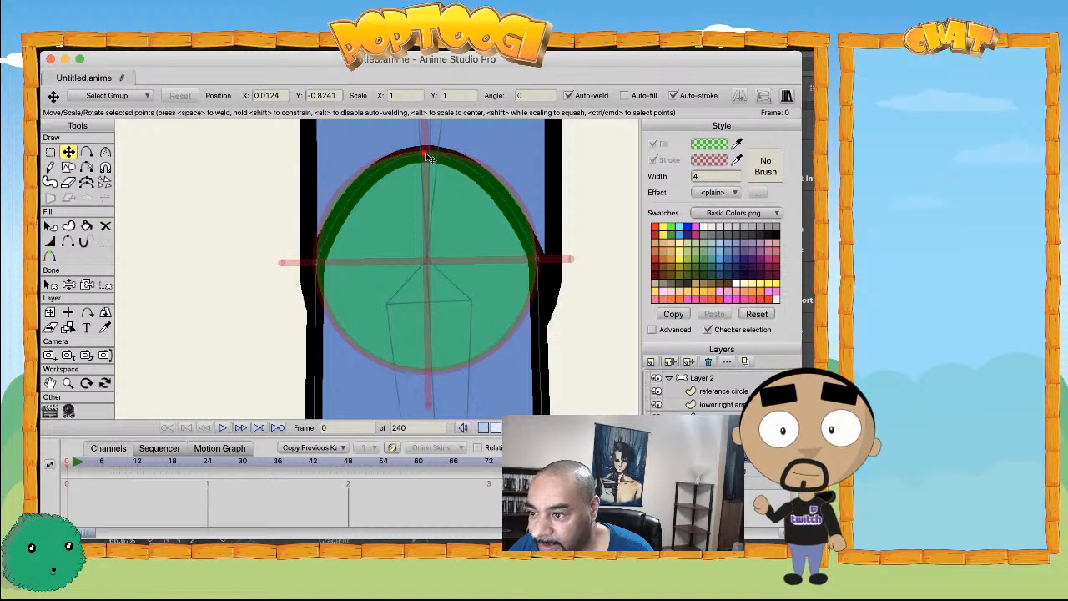
{"action": "key", "text": "c"}
{"action": "left_click_drag", "start_coordinate": [528, 161], "coordinate": [544, 174]}
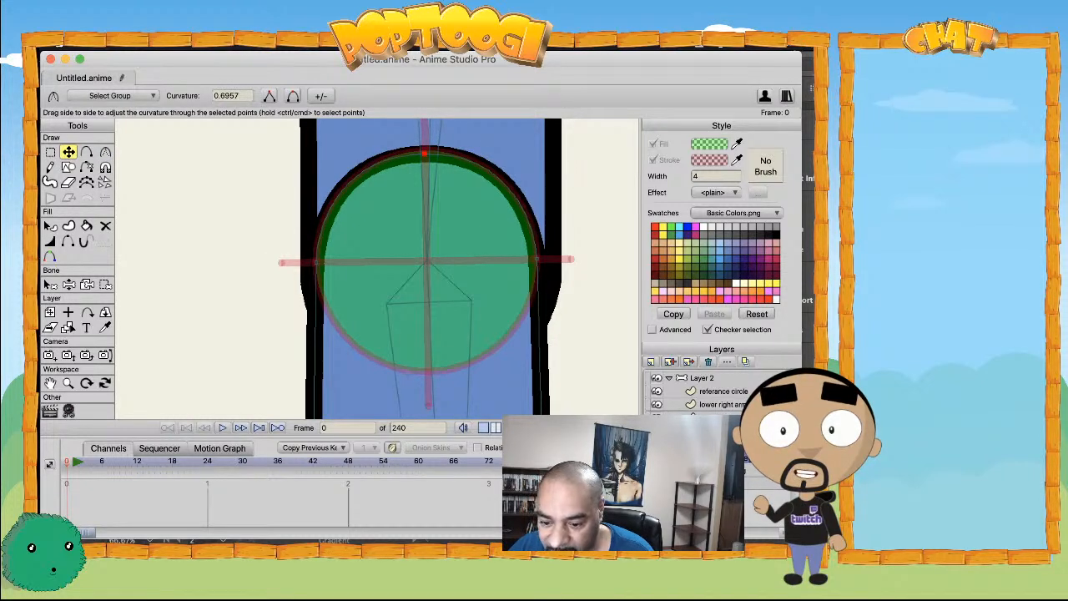
- Fit the upper right leg's two side points and bottom point to the outline of the knee circle
{"action": "key", "text": "t"}
{"action": "left_click_drag", "start_coordinate": [554, 288], "coordinate": [536, 259]}
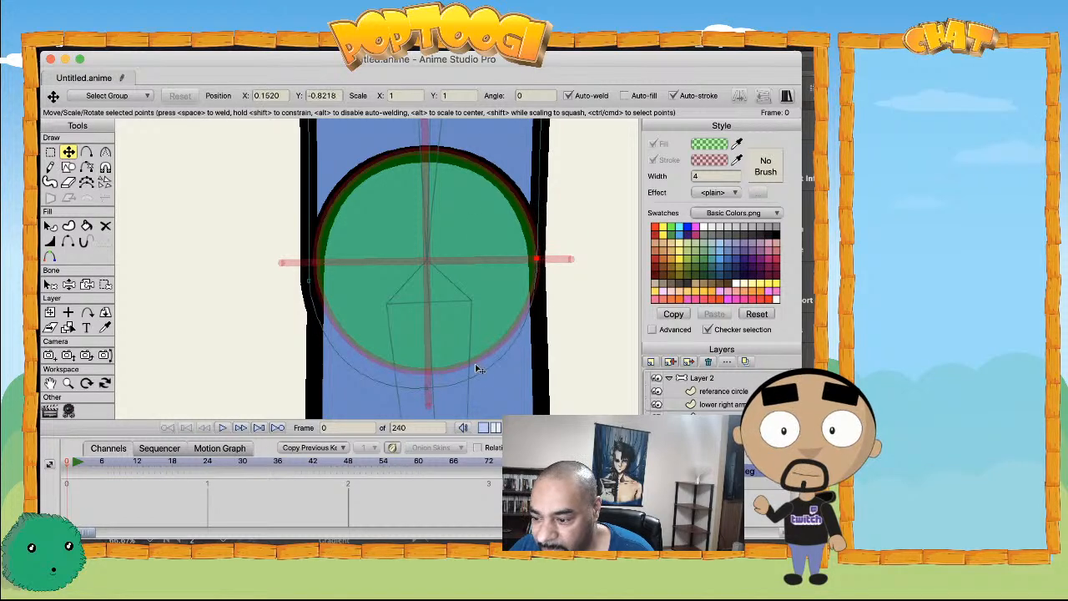
{"action": "left_click_drag", "start_coordinate": [426, 394], "coordinate": [427, 370]}
{"action": "left_click_drag", "start_coordinate": [311, 285], "coordinate": [320, 267]}
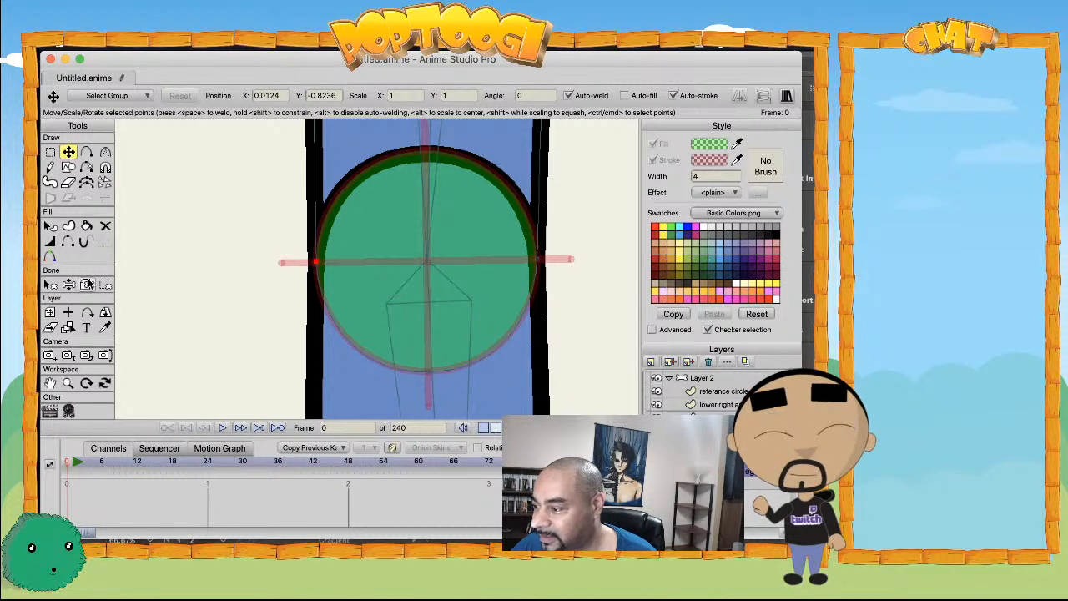
- Hide both edges of the lower leg's top arc at the knee and lower its top point to about Y -0.8020
{"action": "left_click", "coordinate": [68, 241]}
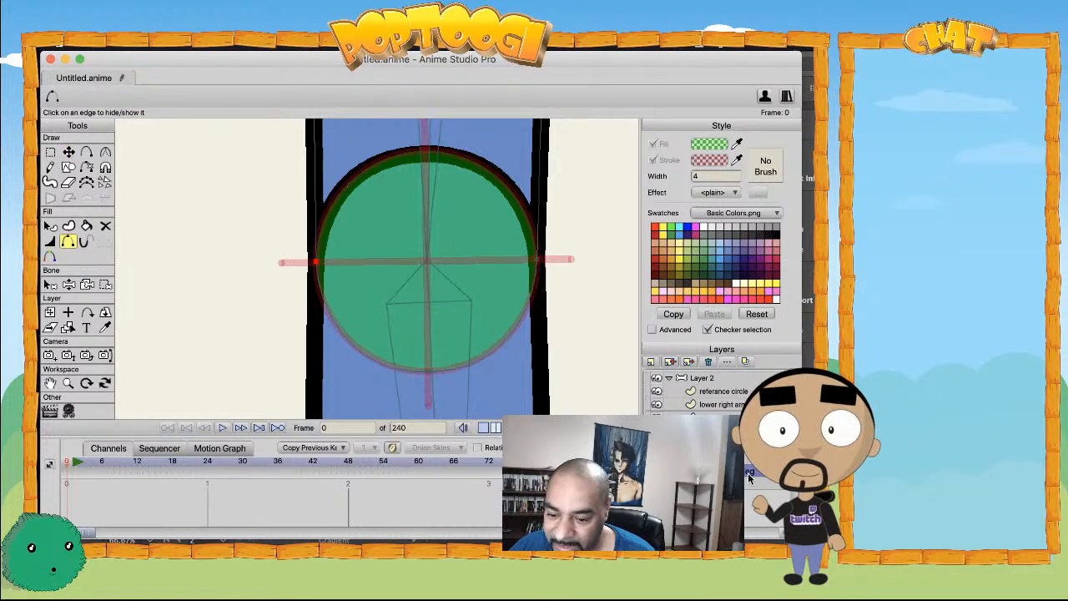
{"action": "left_click", "coordinate": [478, 164]}
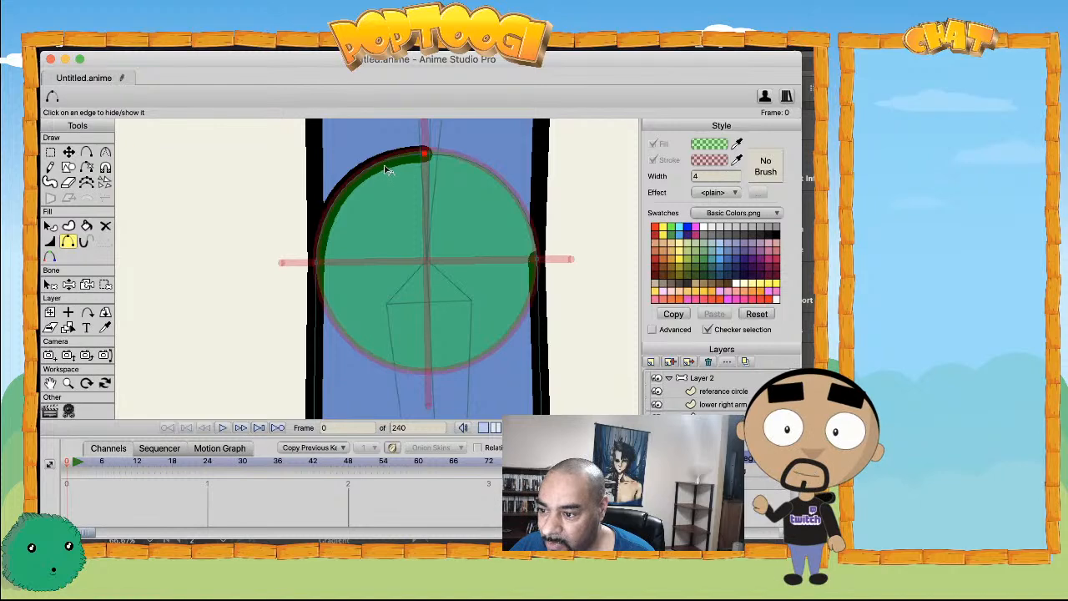
{"action": "left_click", "coordinate": [388, 170]}
{"action": "key", "text": "t"}
{"action": "left_click_drag", "start_coordinate": [428, 172], "coordinate": [430, 226]}
{"action": "scroll", "coordinate": [434, 227], "scroll_direction": "down", "scroll_amount": 3}
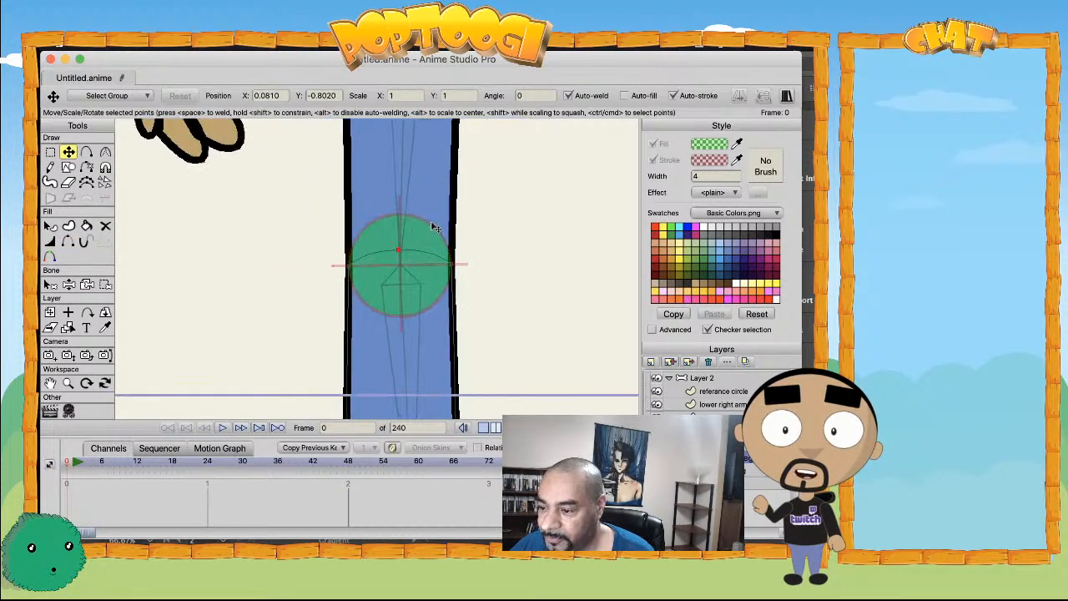
- Hide both edges of the upper right leg's top arc at the hip and adjust its side and top points, lowering the top to about Y -0.4738
{"action": "scroll", "coordinate": [434, 227], "scroll_direction": "down", "scroll_amount": 5}
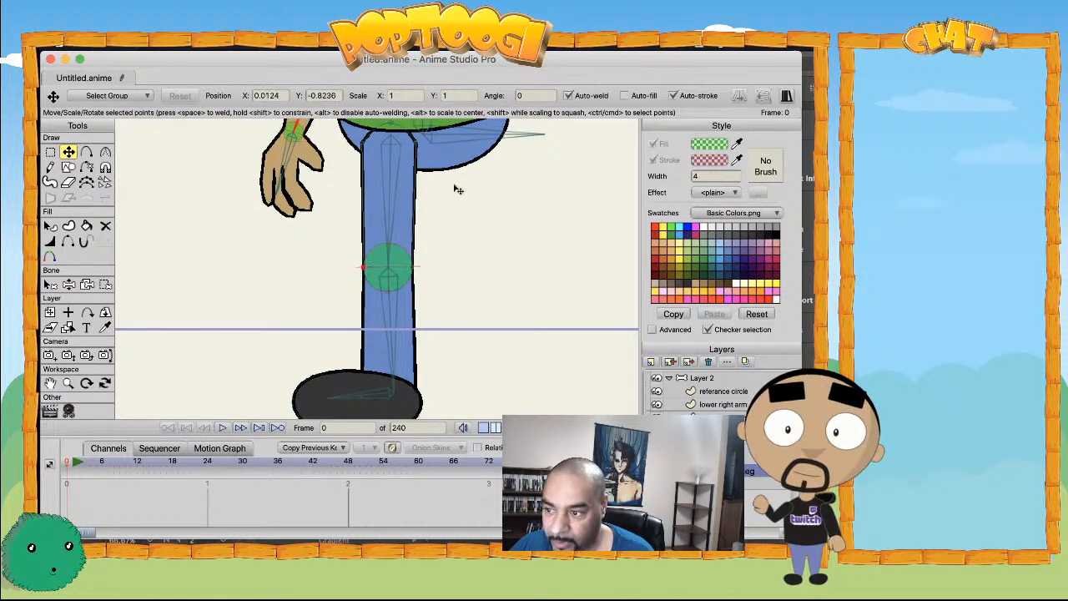
{"action": "left_click", "coordinate": [69, 241]}
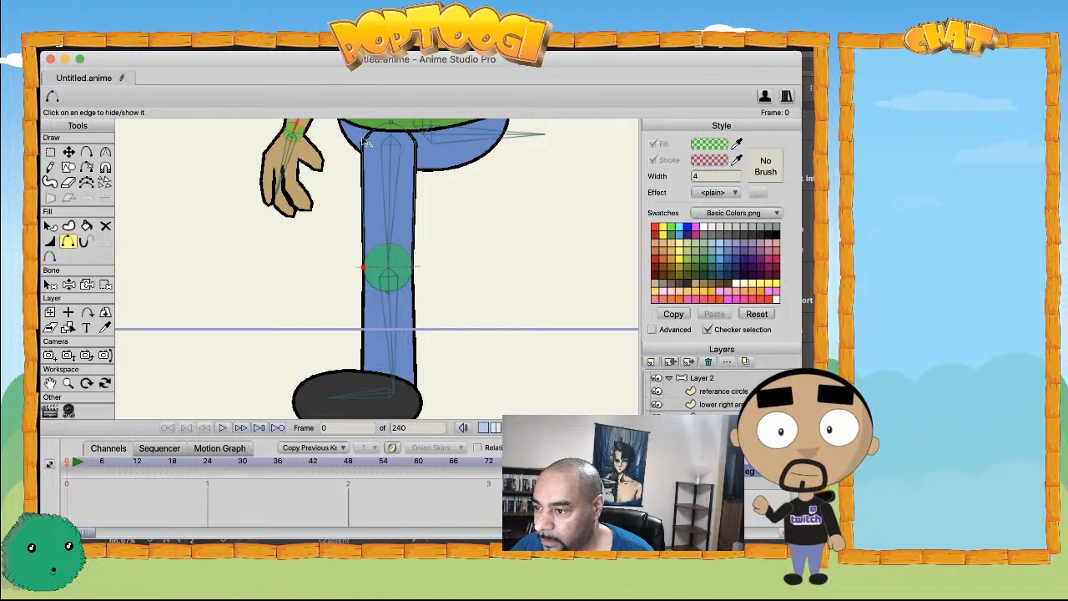
{"action": "scroll", "coordinate": [398, 185], "scroll_direction": "up", "scroll_amount": 1}
{"action": "scroll", "coordinate": [398, 185], "scroll_direction": "down", "scroll_amount": 2}
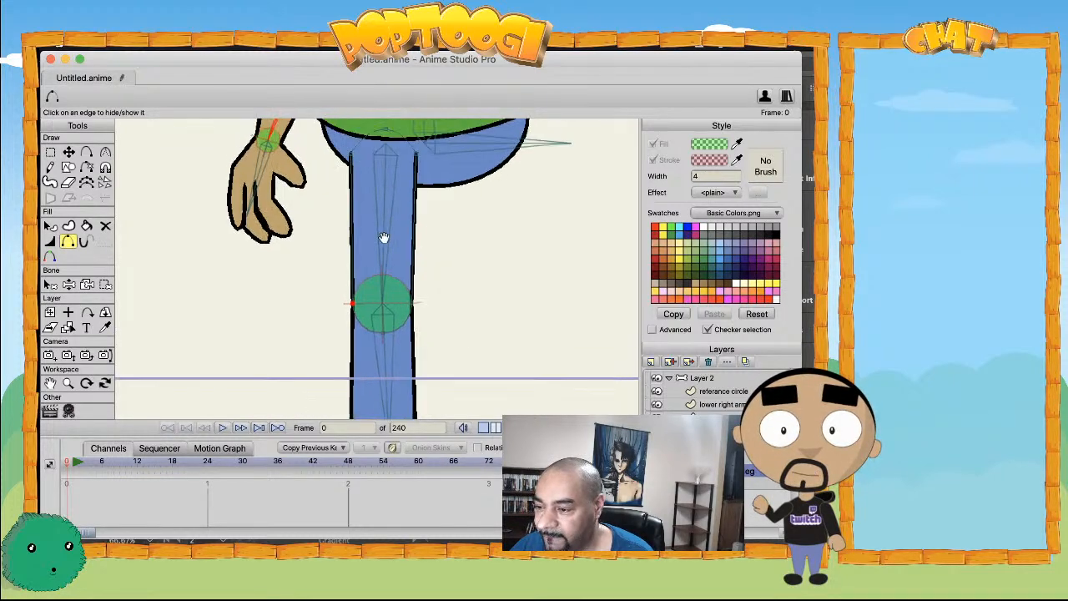
{"action": "key", "text": "t"}
{"action": "left_click", "coordinate": [346, 248]}
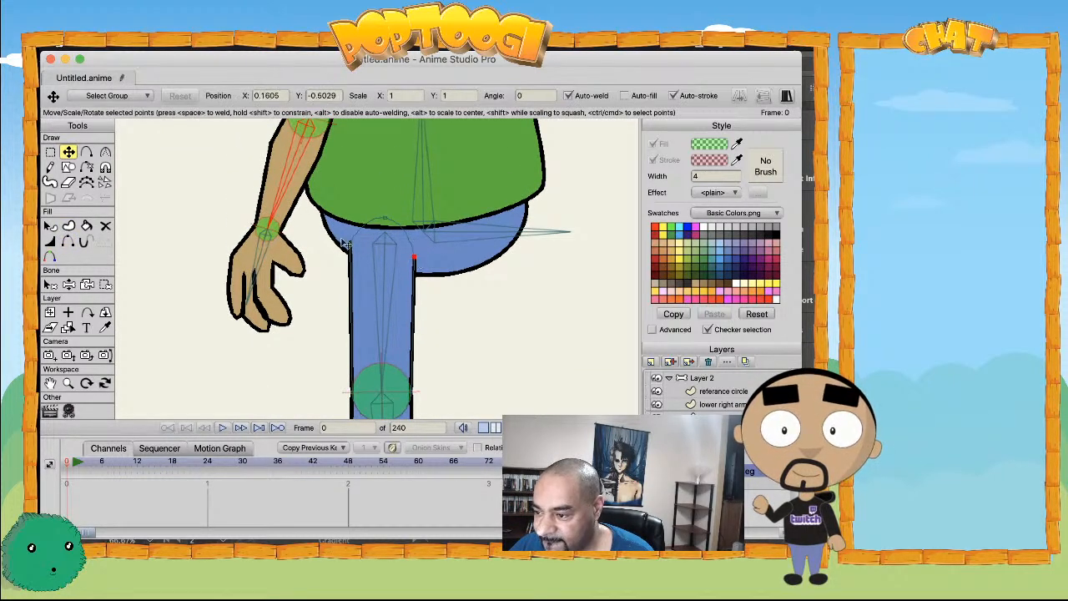
{"action": "left_click", "coordinate": [385, 237]}
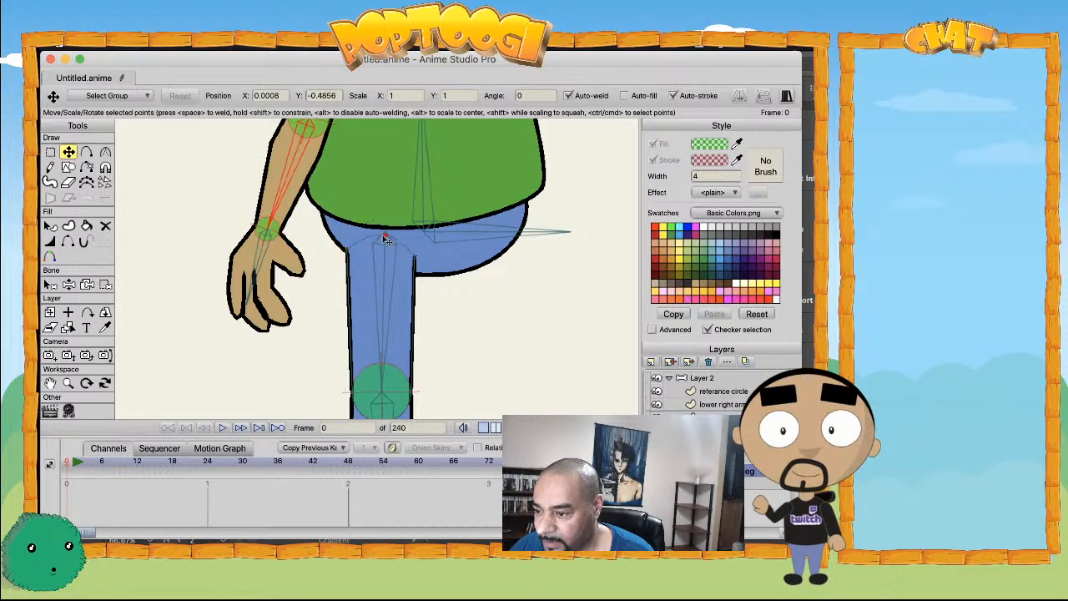
- Hide the reference circle layer so the leg shows without the knee guide
{"action": "scroll", "coordinate": [384, 248], "scroll_direction": "down", "scroll_amount": 3}
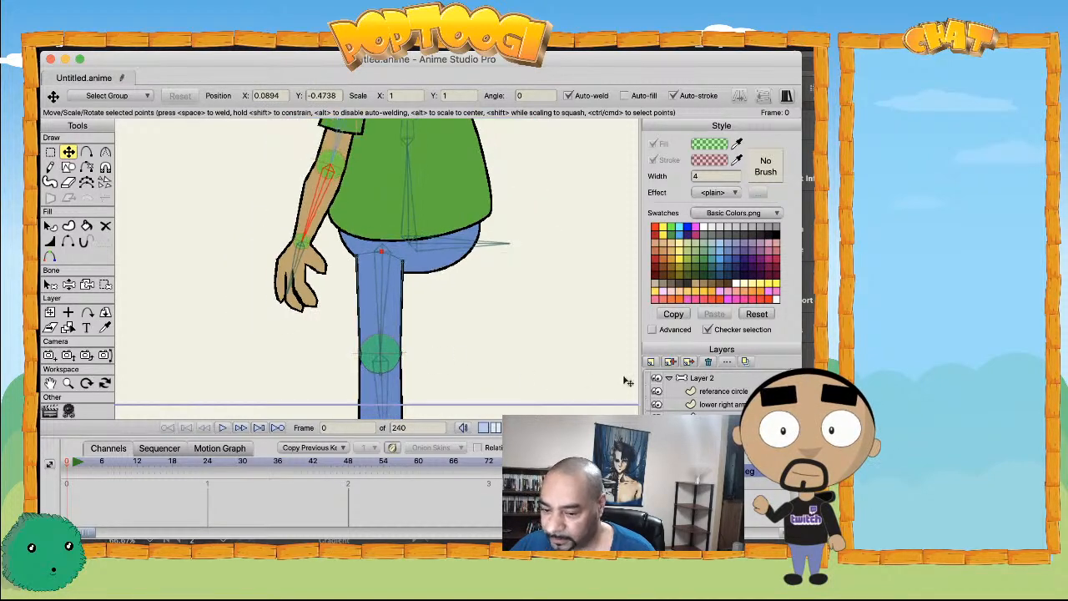
{"action": "left_click_drag", "start_coordinate": [516, 338], "coordinate": [543, 242]}
{"action": "scroll", "coordinate": [508, 265], "scroll_direction": "down", "scroll_amount": 4}
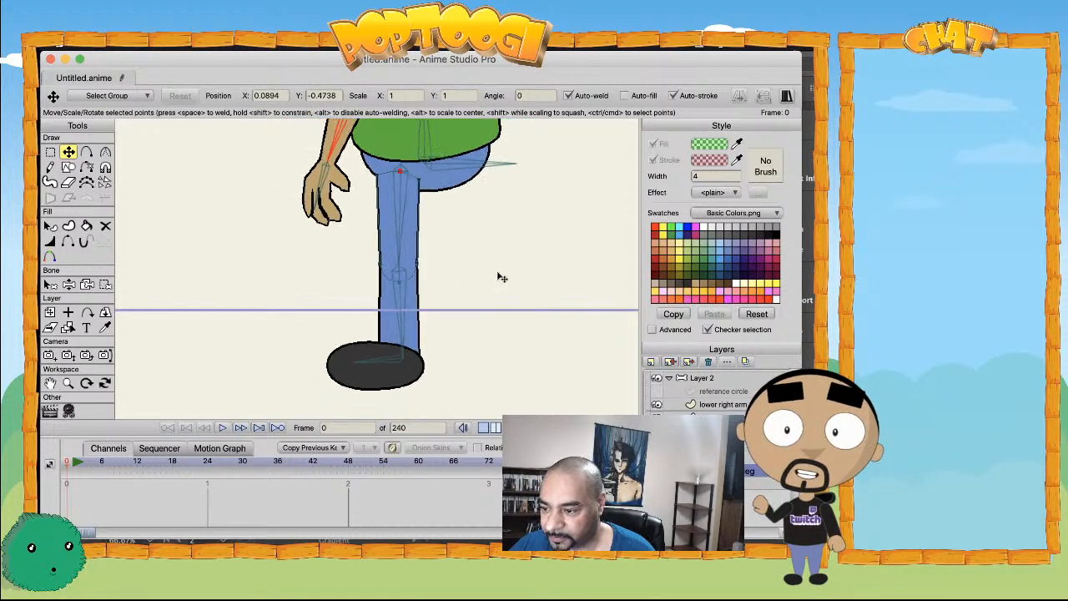
- Test the right knee joint with the Manipulate Bones tool by swinging the lower leg back and forward
{"action": "key", "text": "z"}
{"action": "left_click_drag", "start_coordinate": [402, 314], "coordinate": [471, 259]}
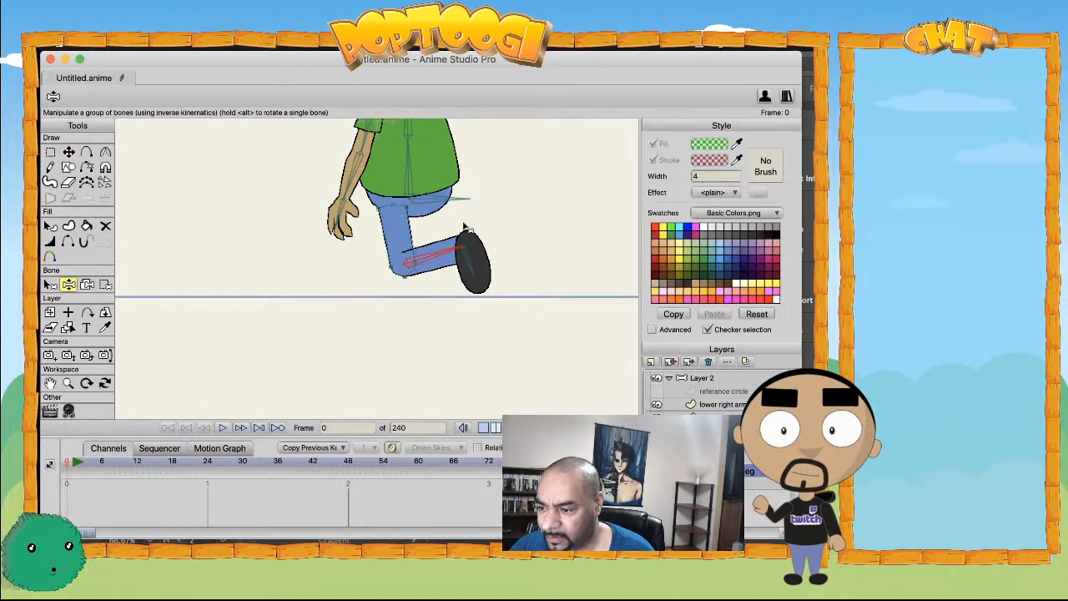
{"action": "scroll", "coordinate": [414, 329], "scroll_direction": "up", "scroll_amount": 4}
{"action": "left_click_drag", "start_coordinate": [531, 228], "coordinate": [396, 315]}
{"action": "scroll", "coordinate": [393, 324], "scroll_direction": "down", "scroll_amount": 5}
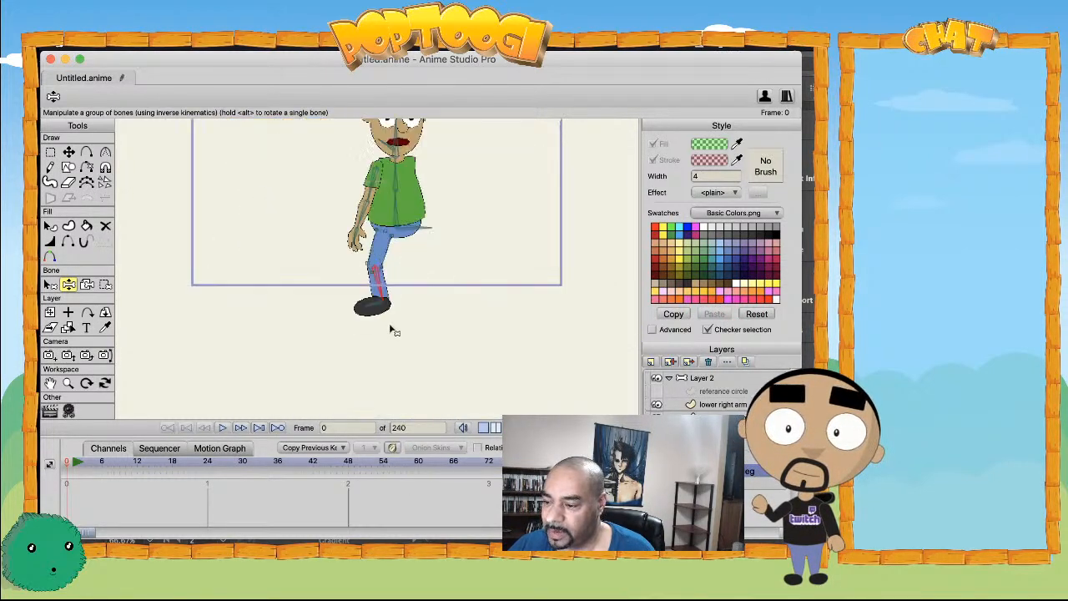
- Test the foot, leg and upper body bones by posing the character, and restore the original pose
{"action": "scroll", "coordinate": [397, 318], "scroll_direction": "up", "scroll_amount": 3}
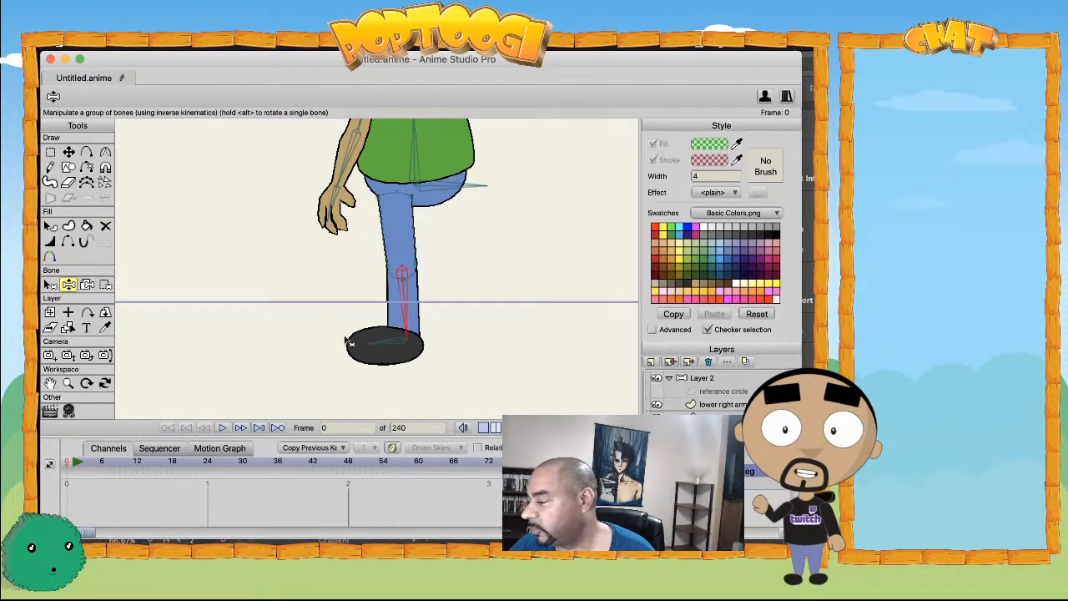
{"action": "mouse_move", "coordinate": [392, 344]}
{"action": "left_mouse_down"}
{"action": "mouse_move", "coordinate": [391, 354]}
{"action": "mouse_move", "coordinate": [384, 345]}
{"action": "left_mouse_up"}
{"action": "left_click_drag", "start_coordinate": [368, 382], "coordinate": [467, 395]}
{"action": "left_click_drag", "start_coordinate": [418, 221], "coordinate": [371, 271]}
{"action": "left_click_drag", "start_coordinate": [460, 219], "coordinate": [456, 359]}
{"action": "scroll", "coordinate": [457, 317], "scroll_direction": "down", "scroll_amount": 5}
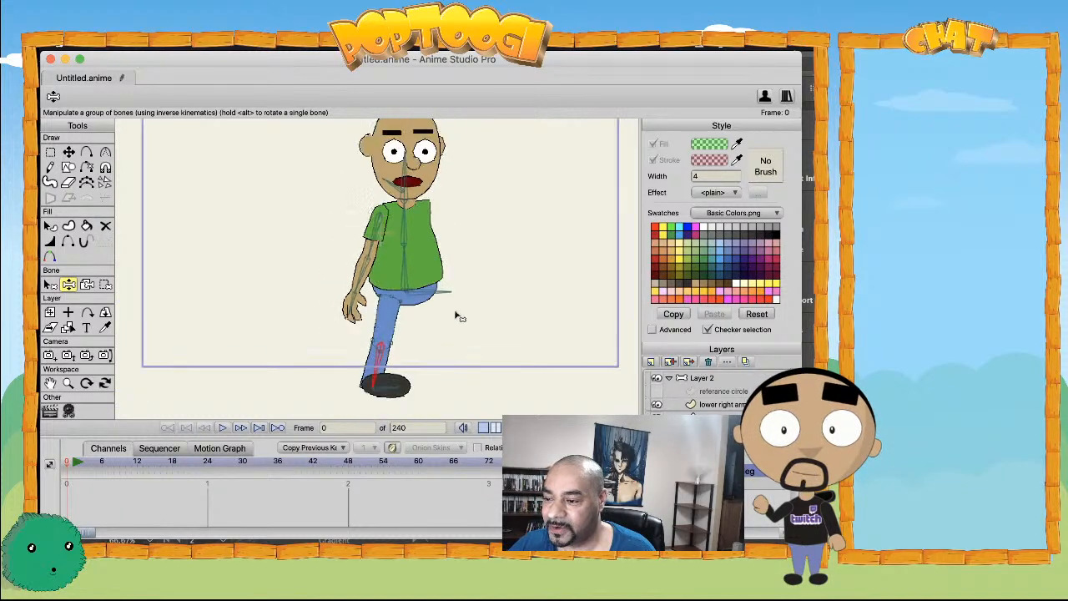
{"action": "left_click_drag", "start_coordinate": [398, 232], "coordinate": [405, 131]}
{"action": "key", "text": "super+z"}
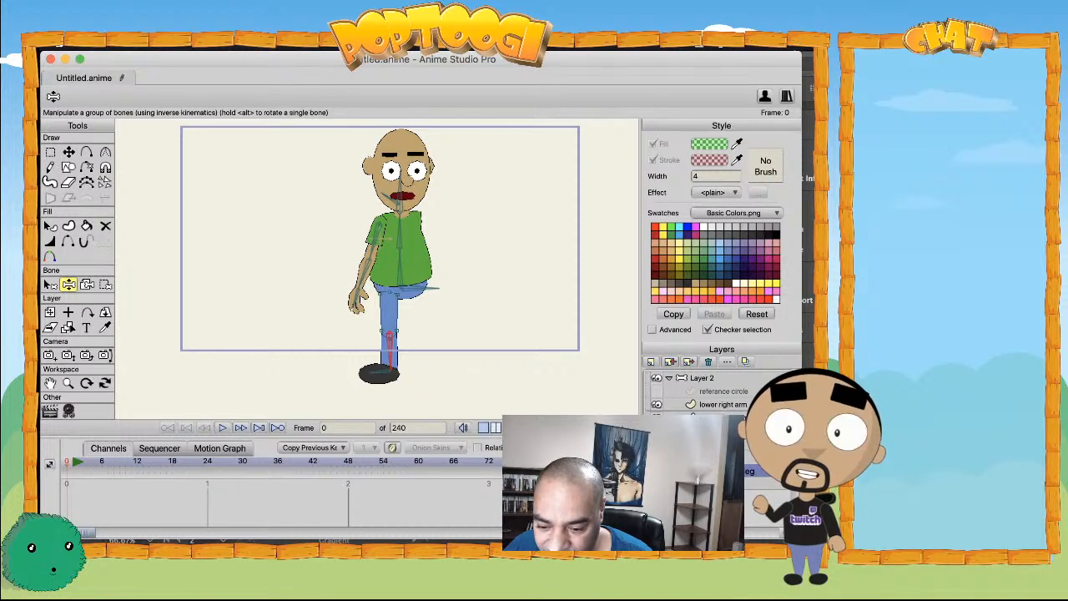
- Duplicate the lower right arm layer, flip its forearm horizontally and move it across the body to X 0.5857, Y -0.3107
{"action": "left_click", "coordinate": [713, 405]}
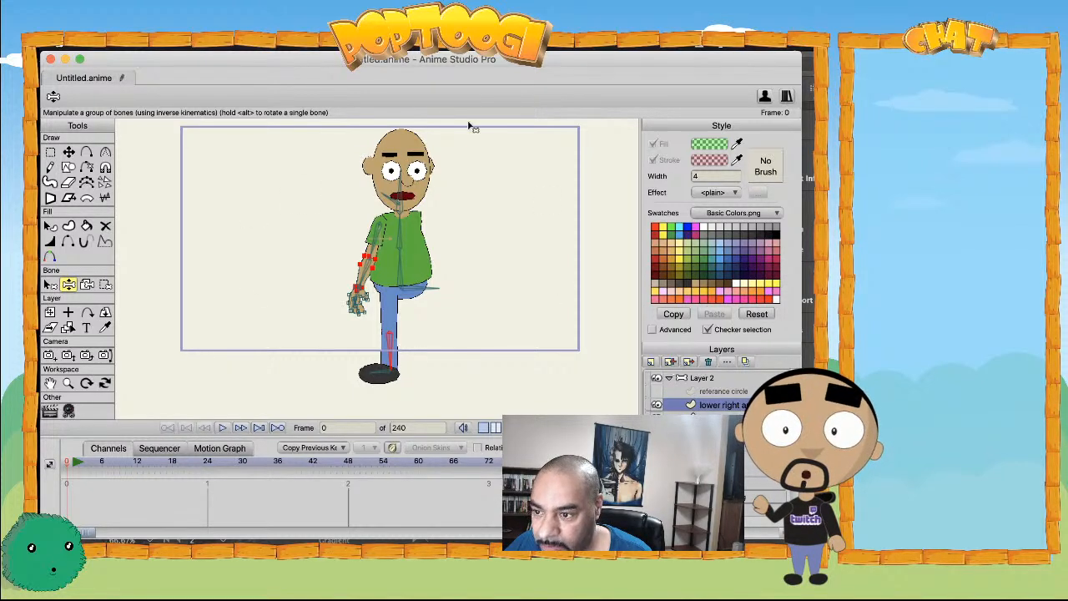
{"action": "key", "text": "t"}
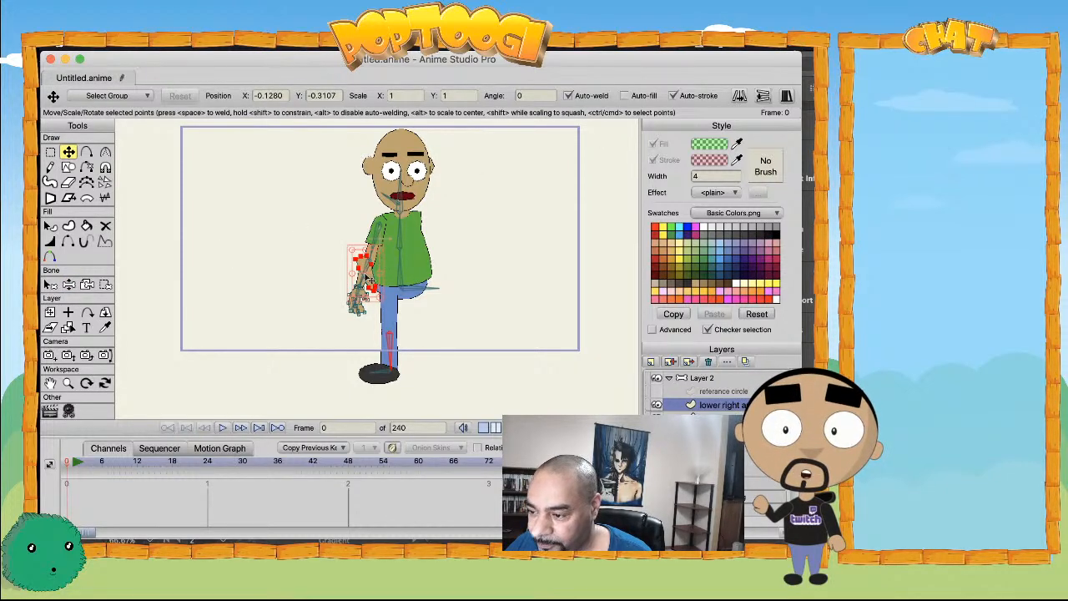
{"action": "scroll", "coordinate": [367, 287], "scroll_direction": "up", "scroll_amount": 5}
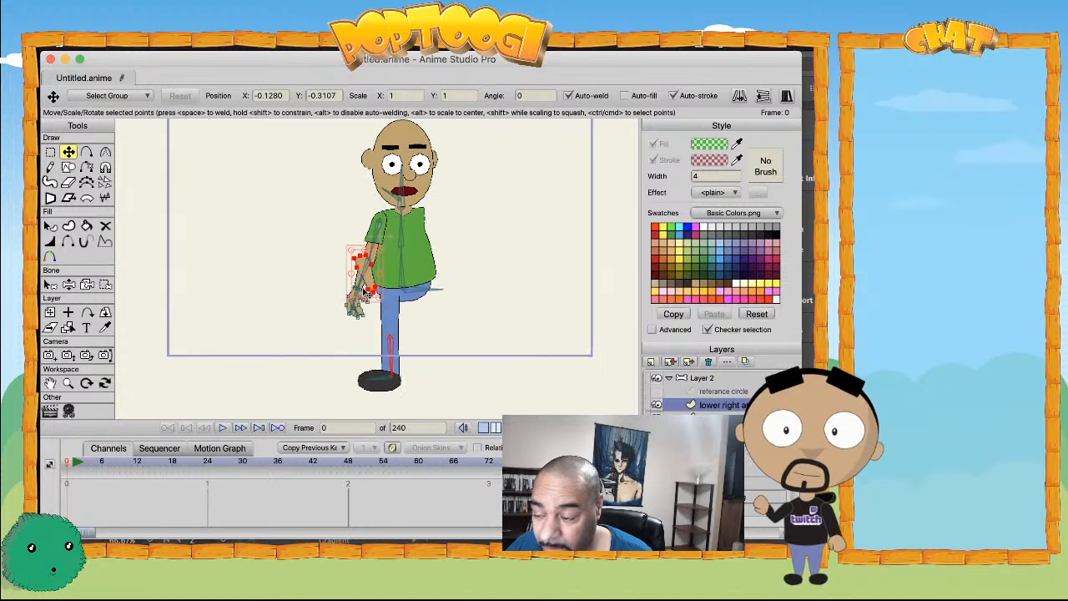
{"action": "left_click_drag", "start_coordinate": [360, 269], "coordinate": [472, 269]}
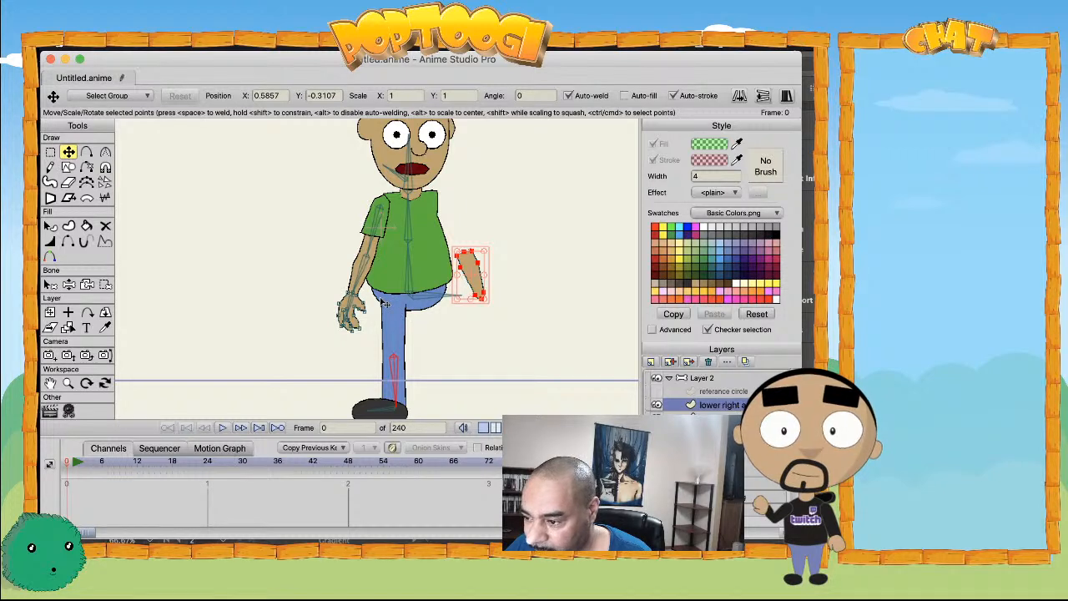
- Mirror the duplicated arm's hand and move it onto the new forearm's wrist at X 0.6513, Y -0.5520
{"action": "scroll", "coordinate": [347, 316], "scroll_direction": "up", "scroll_amount": 1}
{"action": "left_click", "coordinate": [345, 307]}
{"action": "left_click_drag", "start_coordinate": [345, 307], "coordinate": [476, 307]}
{"action": "scroll", "coordinate": [544, 267], "scroll_direction": "up", "scroll_amount": 1}
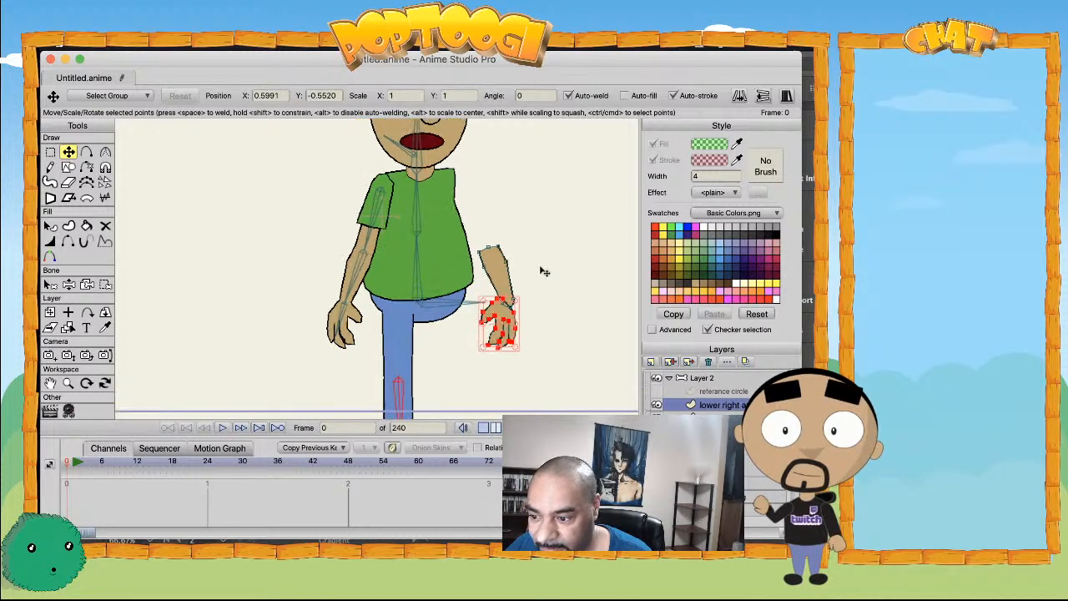
{"action": "scroll", "coordinate": [519, 322], "scroll_direction": "up", "scroll_amount": 2}
{"action": "left_click_drag", "start_coordinate": [555, 312], "coordinate": [439, 253]}
{"action": "left_click_drag", "start_coordinate": [503, 293], "coordinate": [525, 292]}
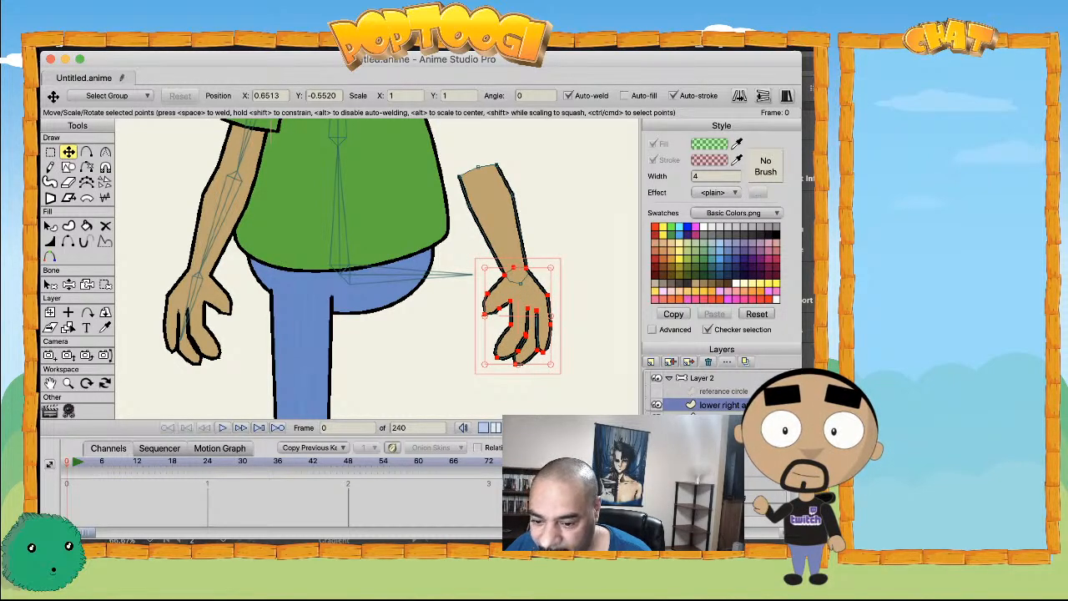
{"action": "scroll", "coordinate": [398, 243], "scroll_direction": "down", "scroll_amount": 2}
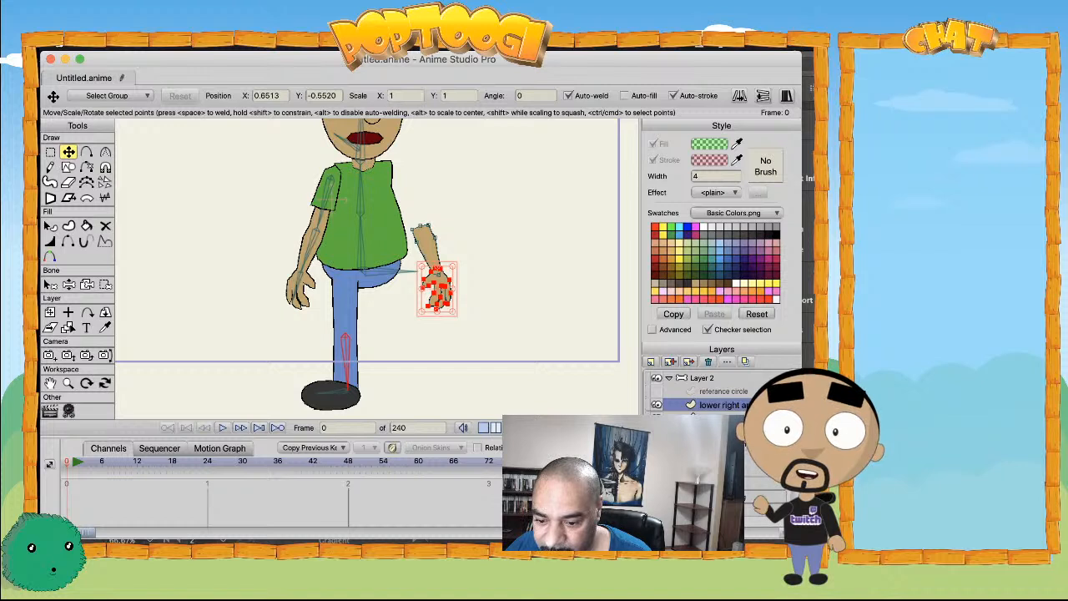
- Mirror a copy of the whole upper right arm and sleeve and place it at the opposite shoulder, at X 0.4255, Y -0.0027
{"action": "left_click", "coordinate": [710, 444]}
{"action": "key", "text": "super+a"}
{"action": "left_click_drag", "start_coordinate": [328, 208], "coordinate": [402, 191]}
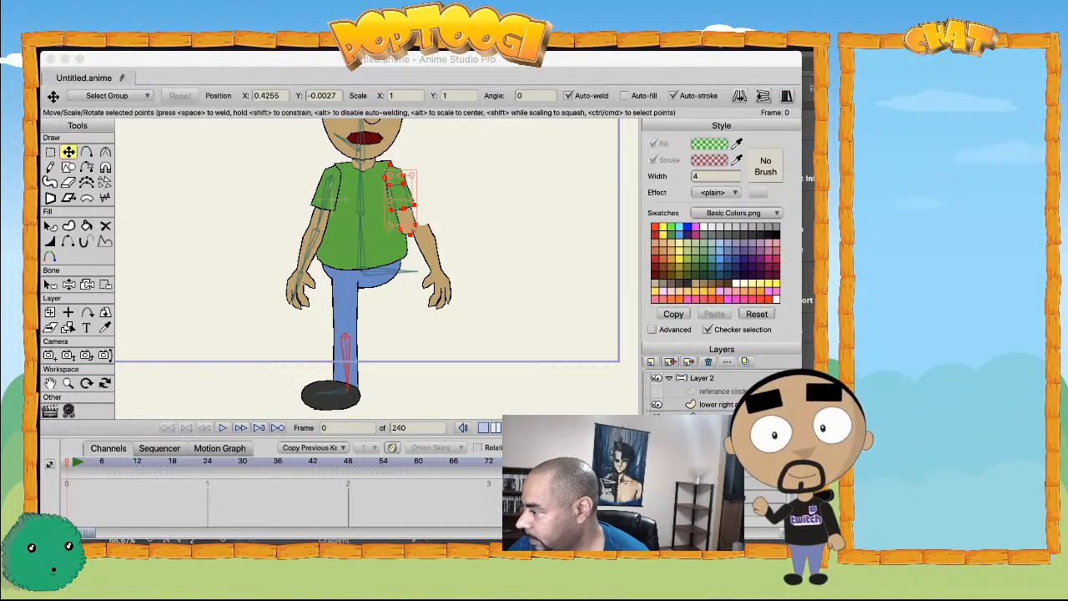
- Preview Poptoogi Characters Walking.mp4, play YeahToasty.mp4 in QuickTime Player, and close the video
{"action": "key", "text": "space"}
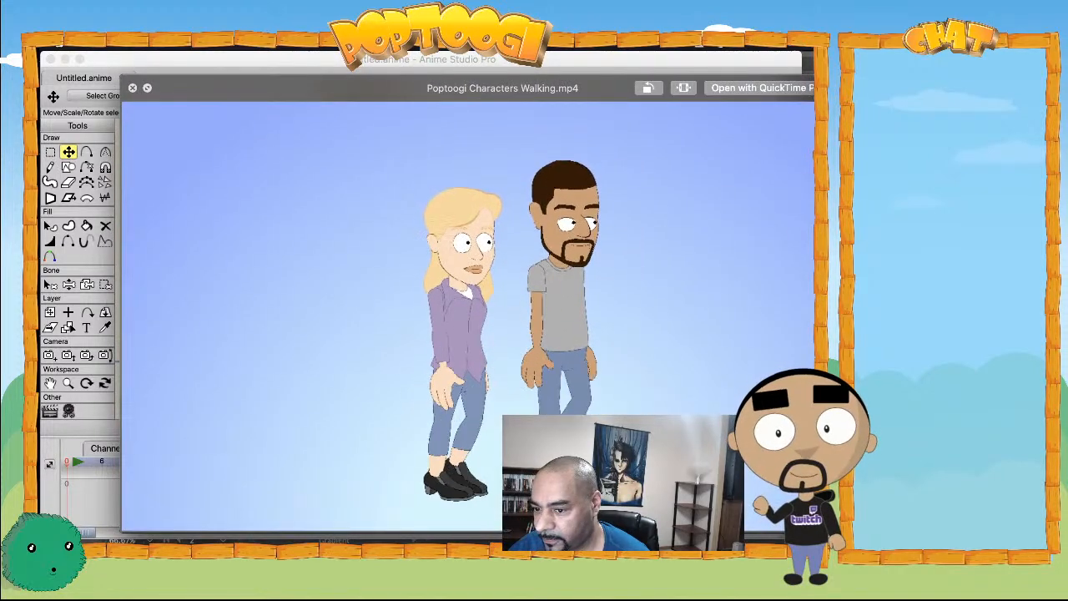
{"action": "key", "text": "space"}
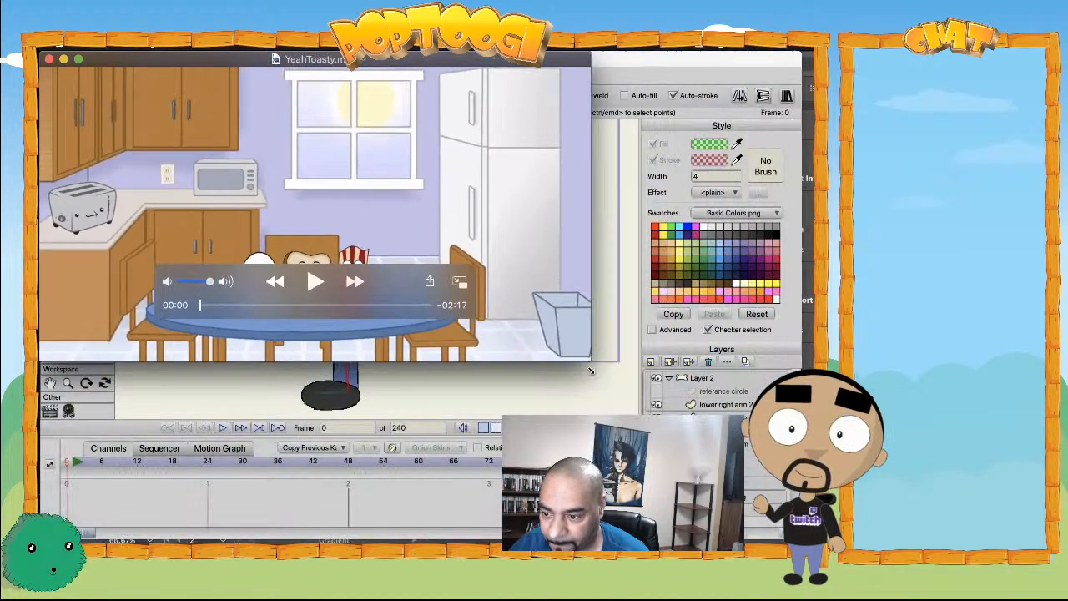
{"action": "key", "text": "space"}
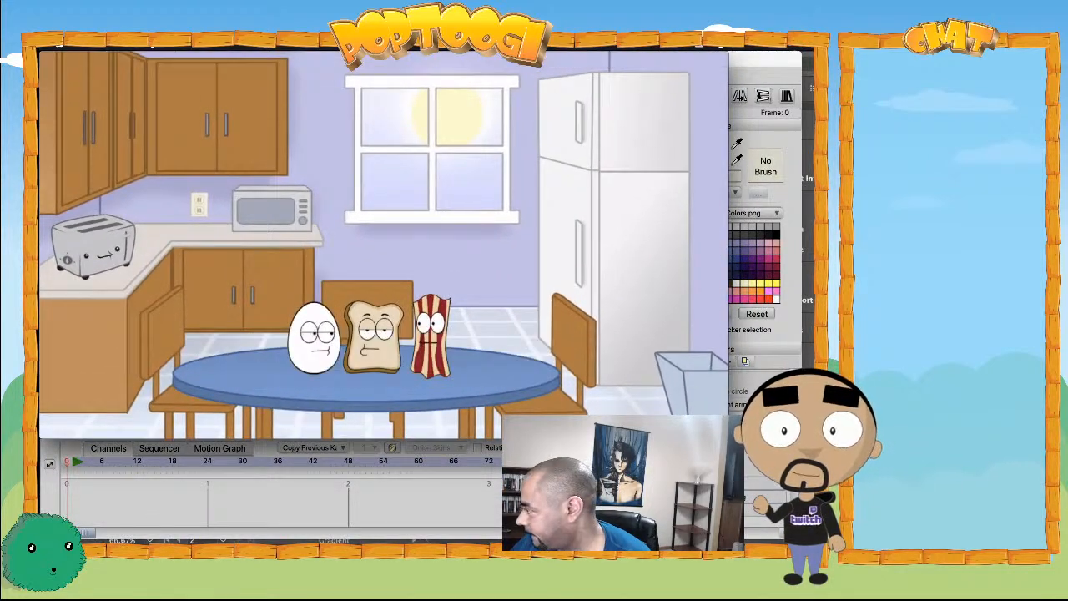
{"action": "mouse_move", "coordinate": [396, 353]}
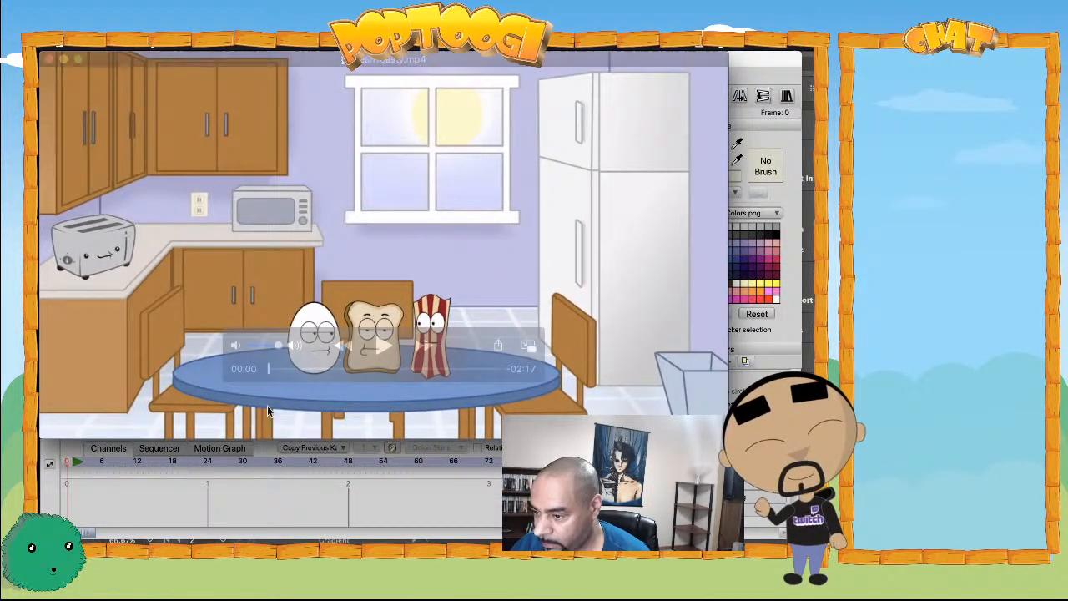
{"action": "left_click", "coordinate": [384, 347]}
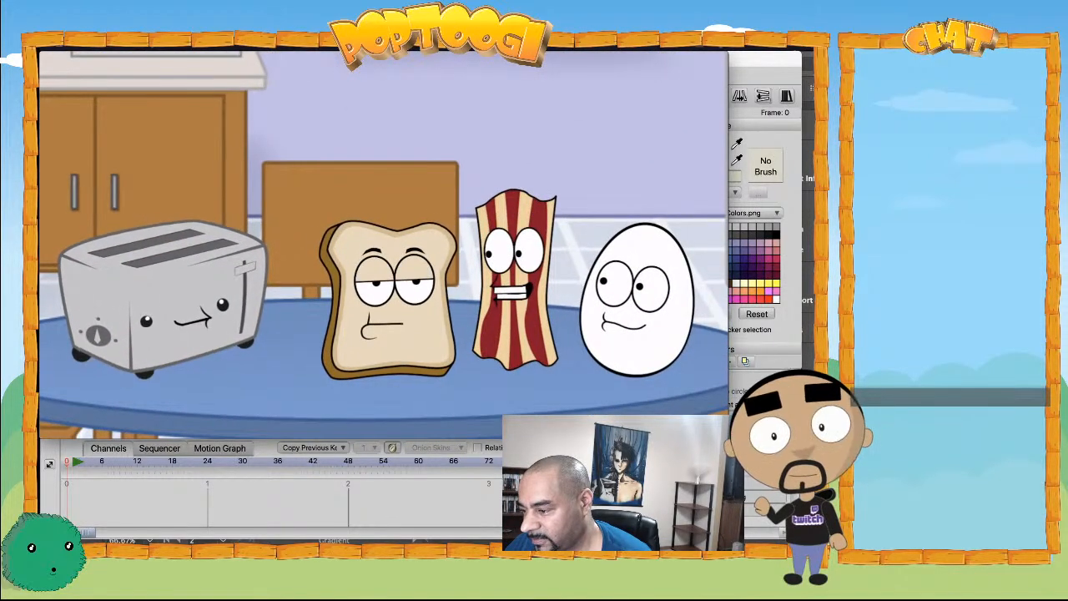
{"action": "mouse_move", "coordinate": [382, 354]}
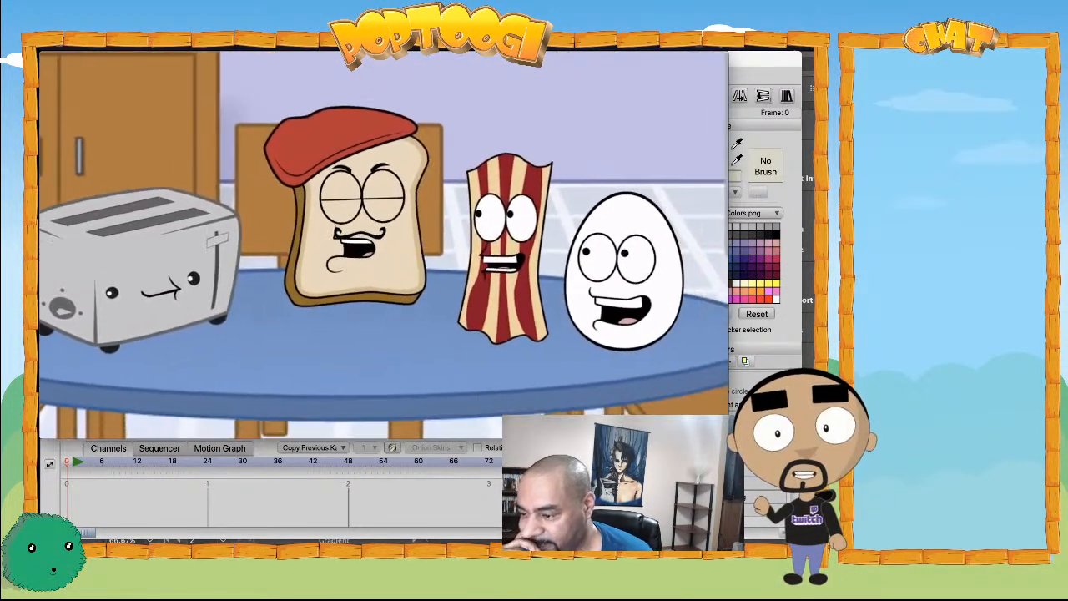
{"action": "mouse_move", "coordinate": [98, 411]}
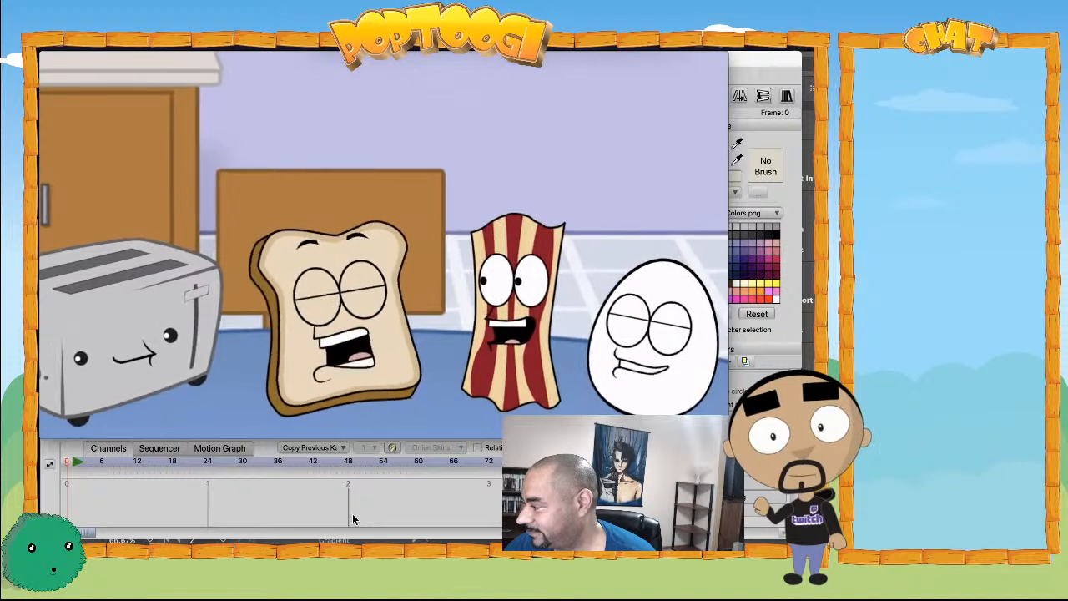
{"action": "mouse_move", "coordinate": [214, 332]}
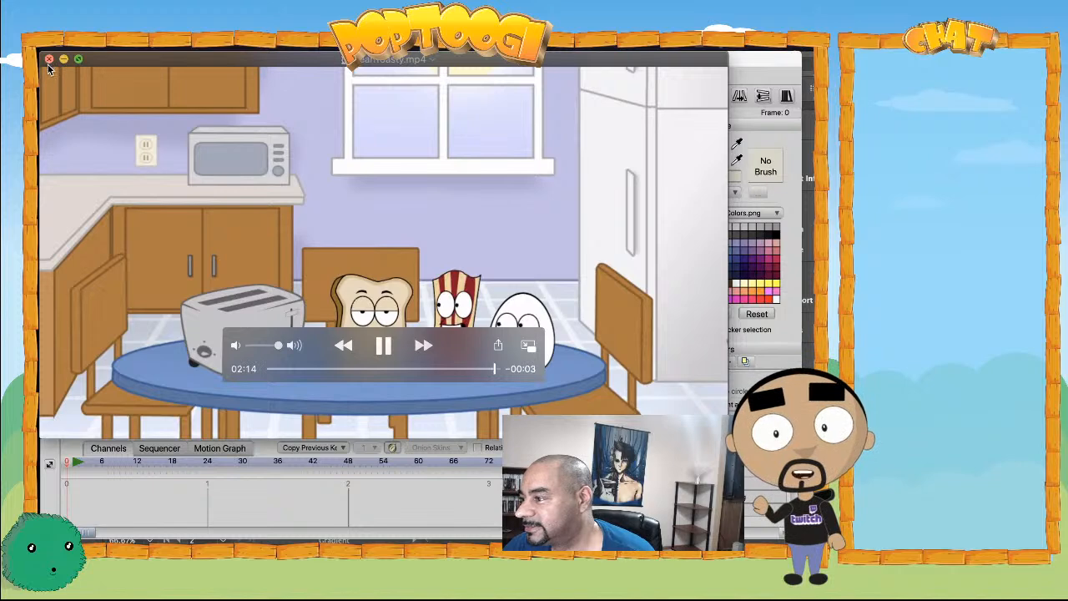
{"action": "left_click", "coordinate": [49, 60]}
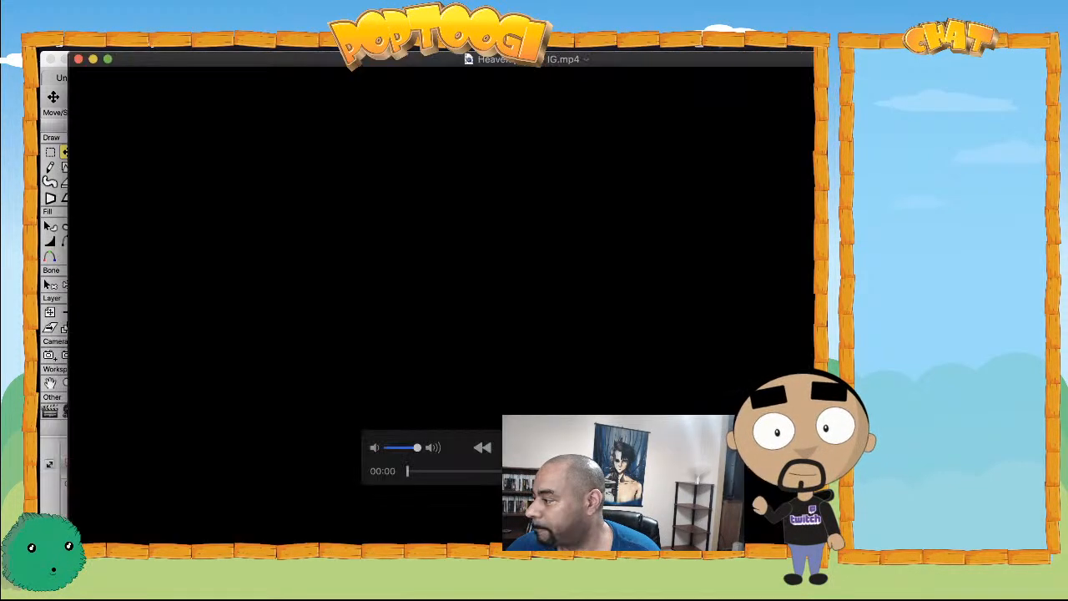
- Shrink the Heavenly Glory IG.mp4 player window to fit the screen, play the video and close it
{"action": "left_click_drag", "start_coordinate": [445, 67], "coordinate": [425, 67]}
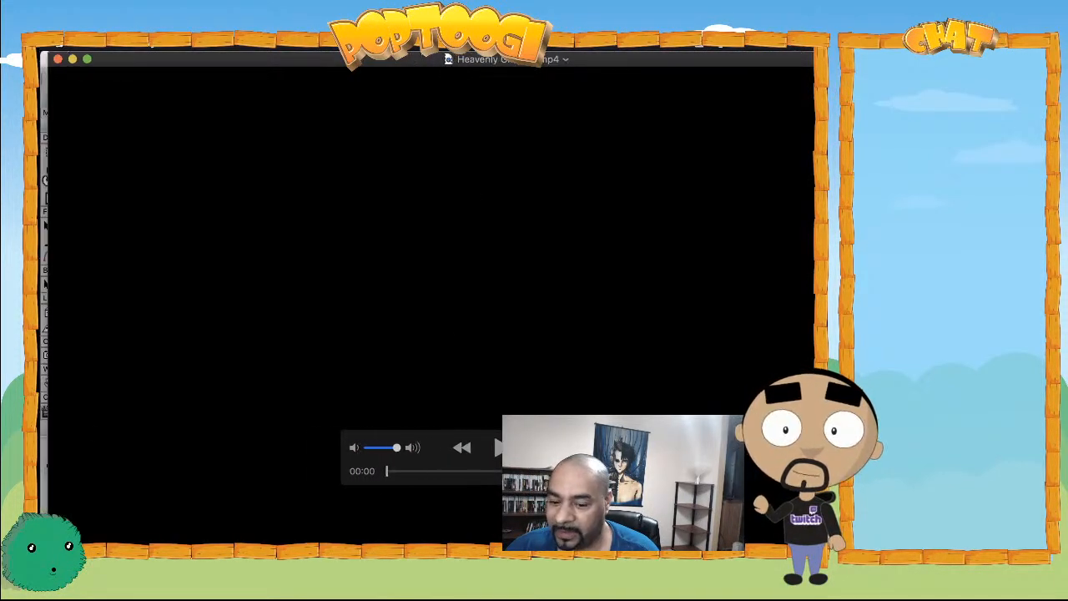
{"action": "left_click_drag", "start_coordinate": [814, 546], "coordinate": [745, 448]}
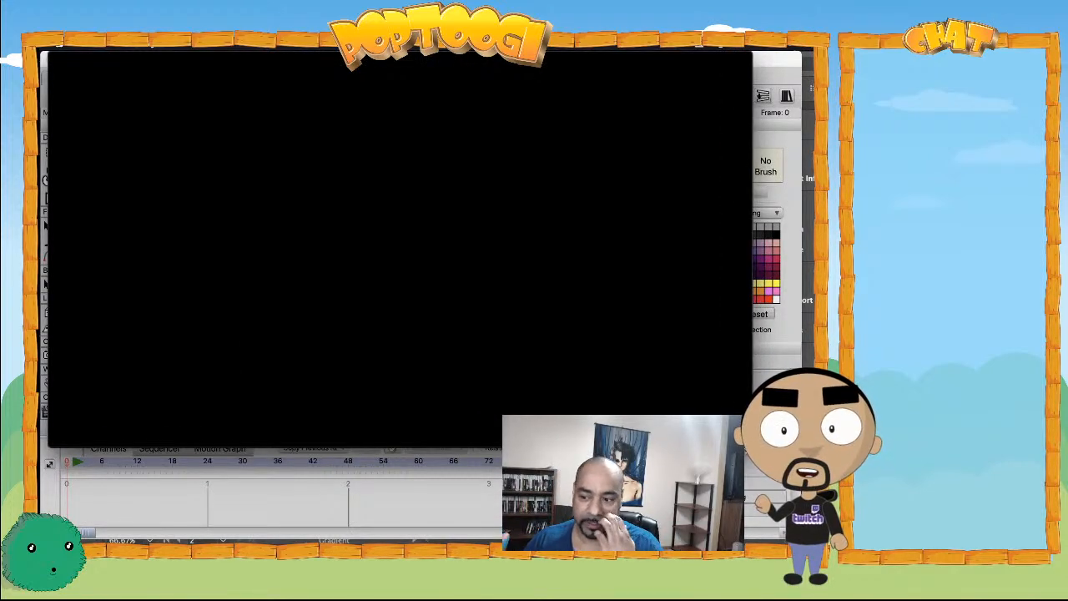
{"action": "mouse_move", "coordinate": [384, 390]}
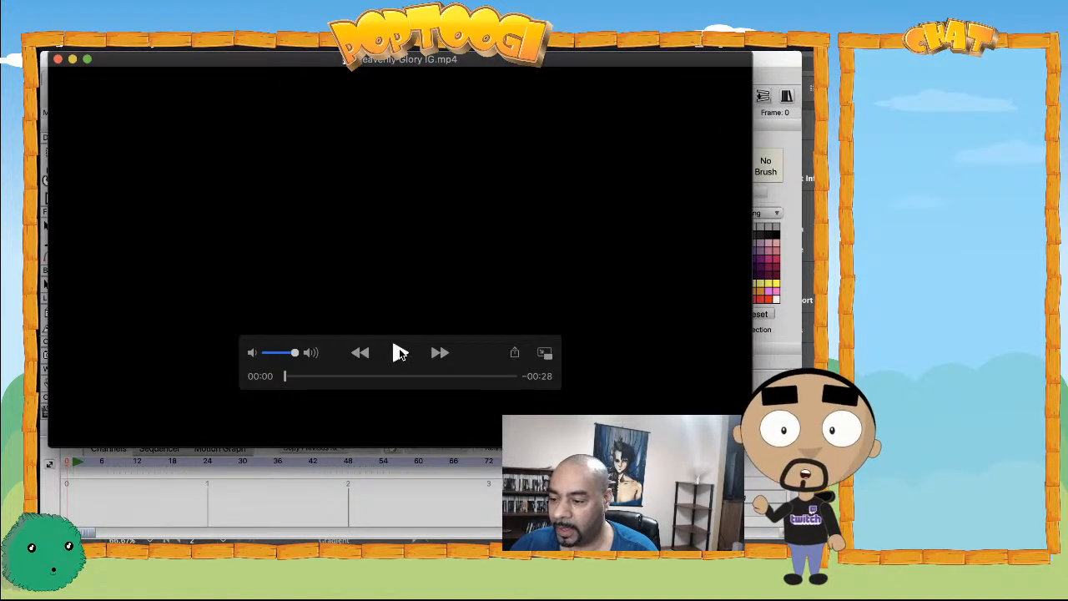
{"action": "left_click", "coordinate": [399, 352]}
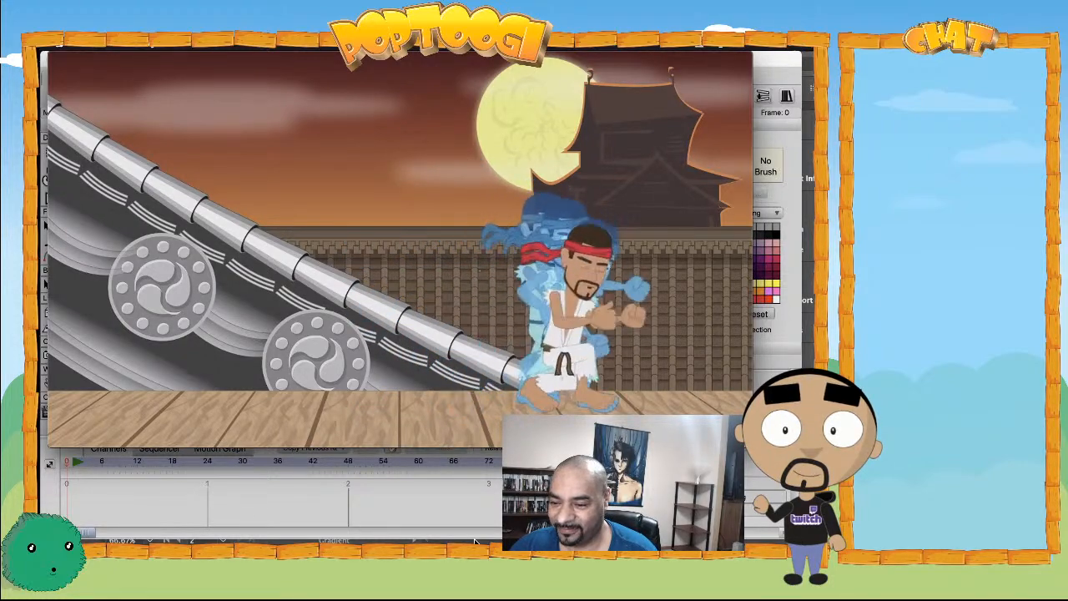
{"action": "mouse_move", "coordinate": [265, 374]}
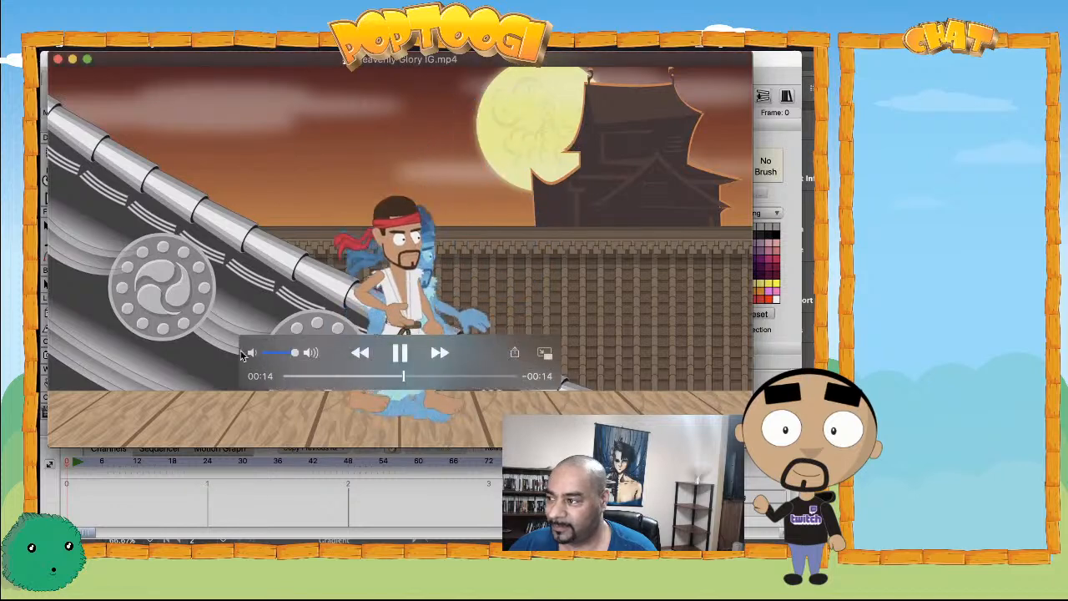
{"action": "left_click", "coordinate": [59, 60]}
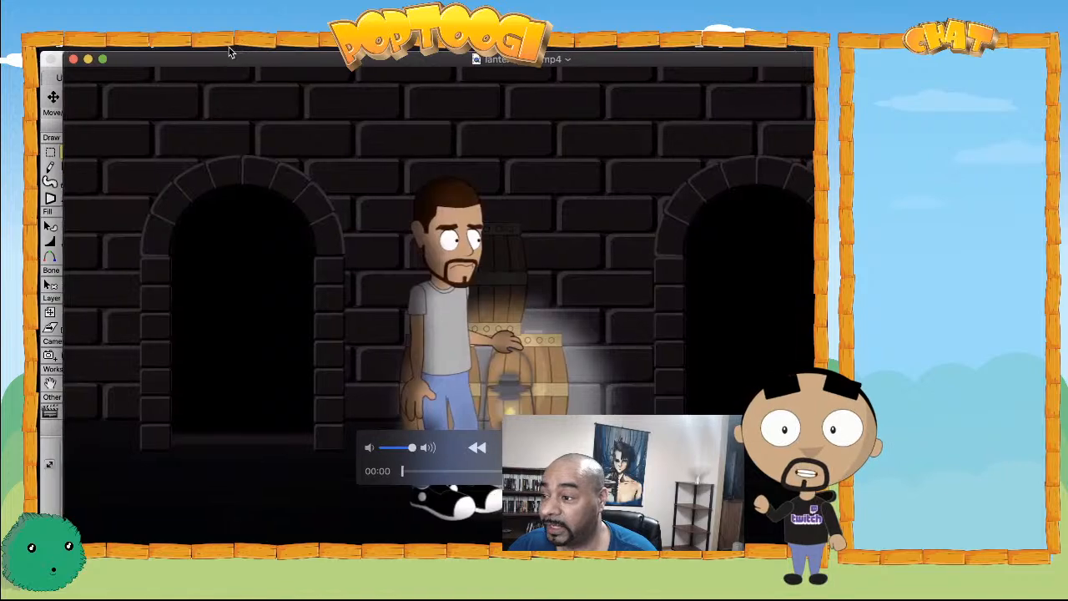
- Shrink the lantern intro.mp4 player window to fit the screen, play the video with the volume raised, and close it
{"action": "left_click_drag", "start_coordinate": [231, 49], "coordinate": [211, 48]}
{"action": "left_click_drag", "start_coordinate": [954, 559], "coordinate": [756, 449]}
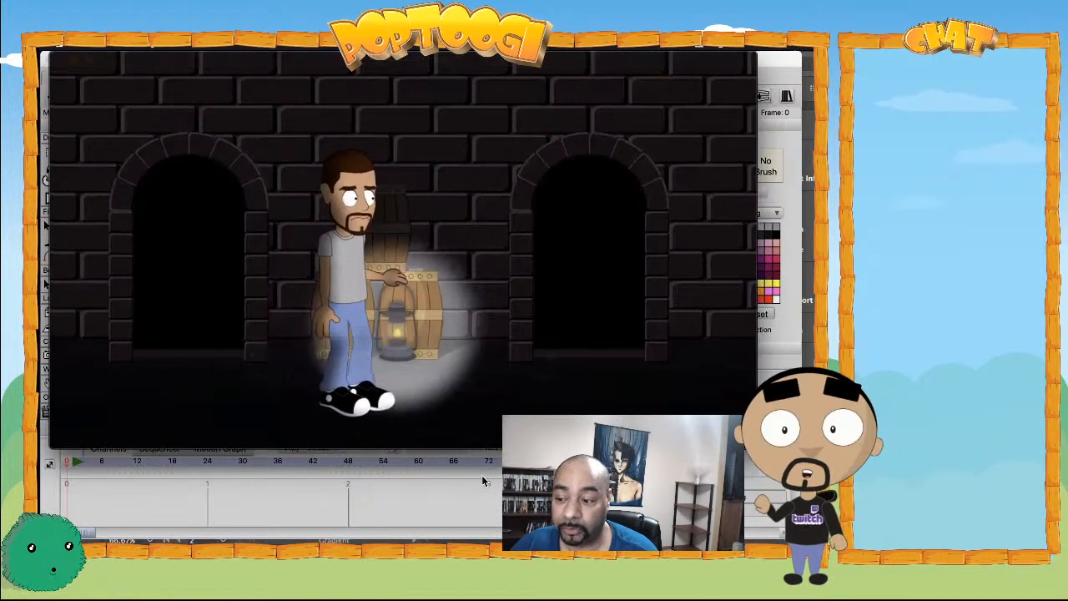
{"action": "mouse_move", "coordinate": [402, 359]}
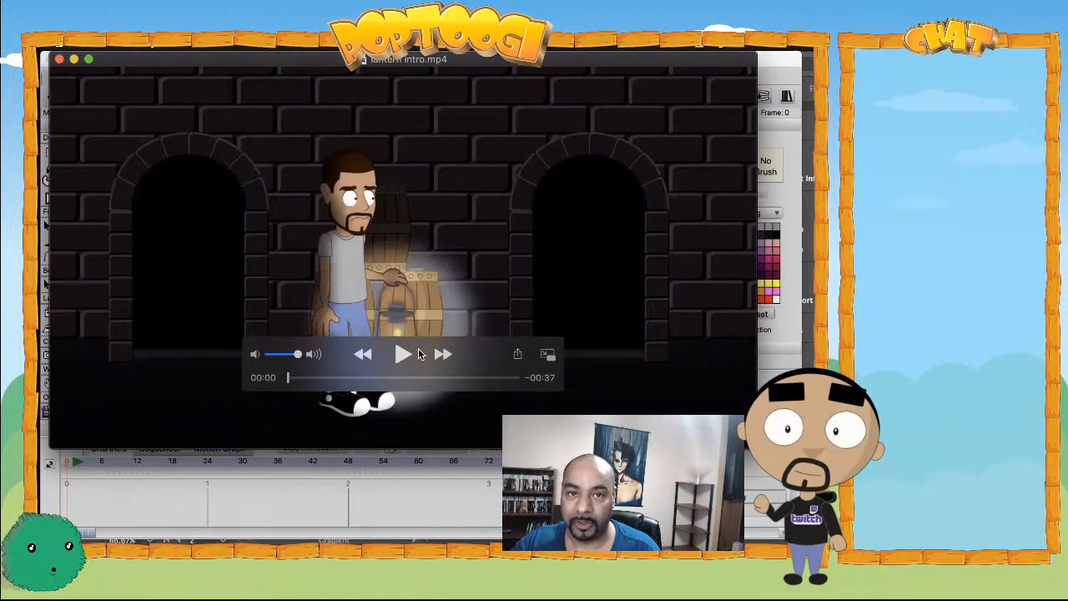
{"action": "left_click", "coordinate": [398, 354]}
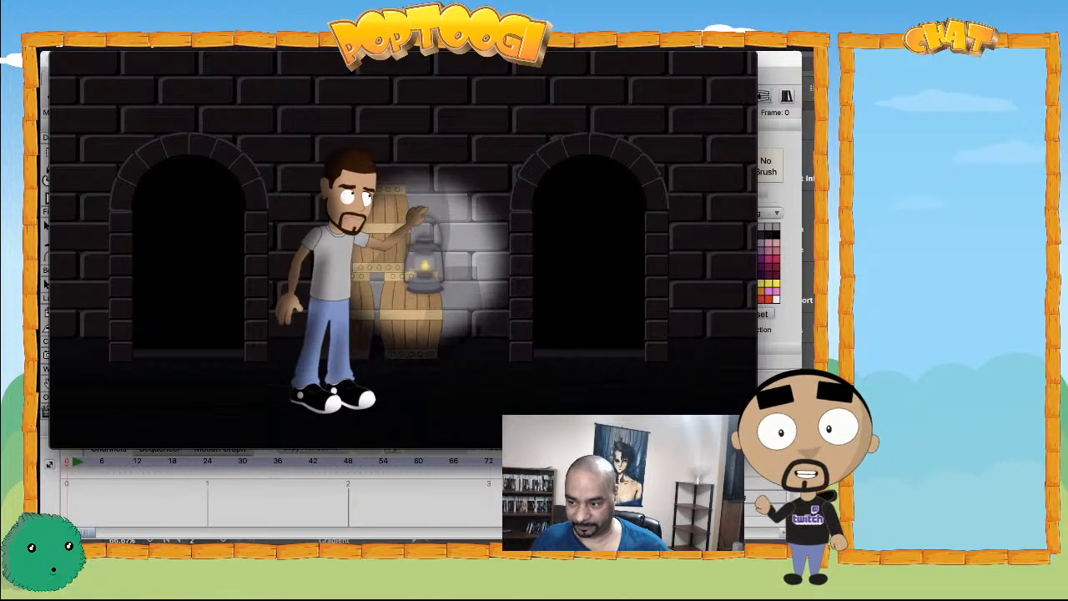
{"action": "key", "text": "XF86AudioRaiseVolume"}
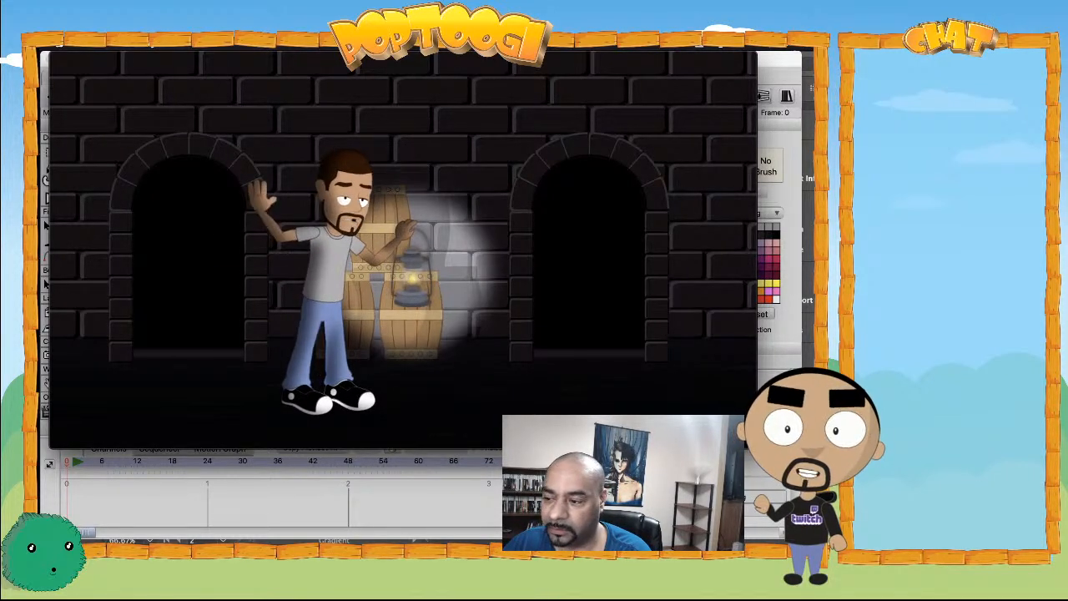
{"action": "mouse_move", "coordinate": [192, 247]}
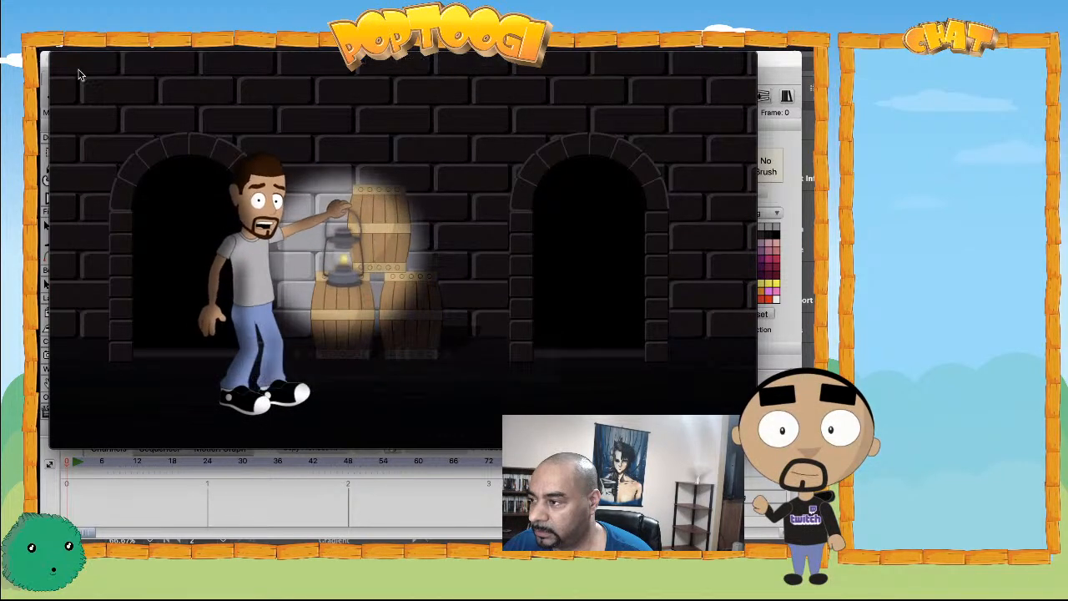
{"action": "left_click", "coordinate": [59, 60]}
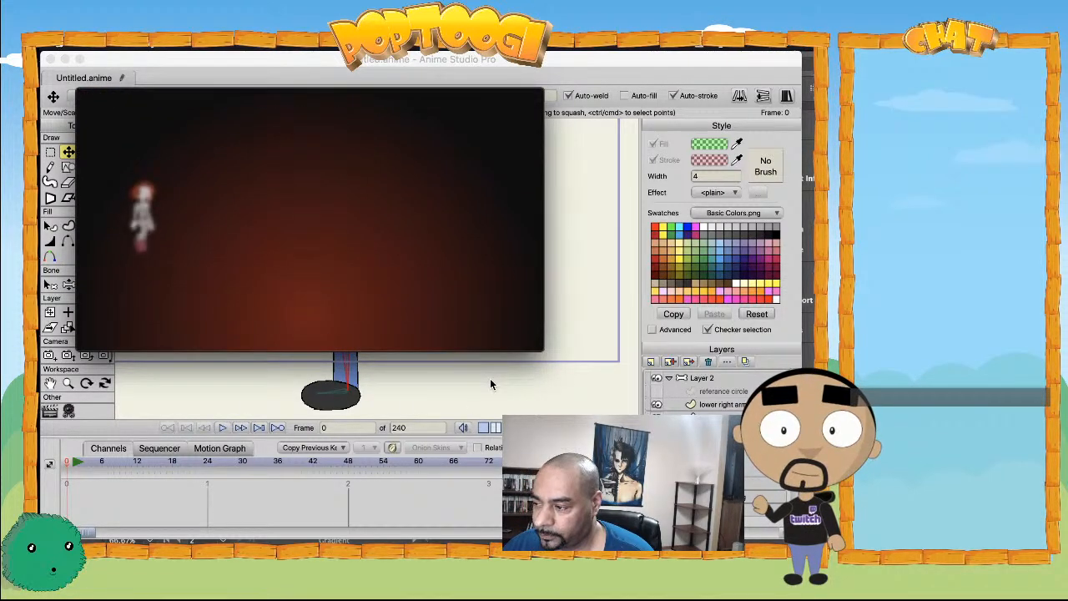
- Watch Pennywise IG.mp4 in an enlarged player window with the volume raised, and close the video
{"action": "key", "text": "XF86AudioRaiseVolume"}
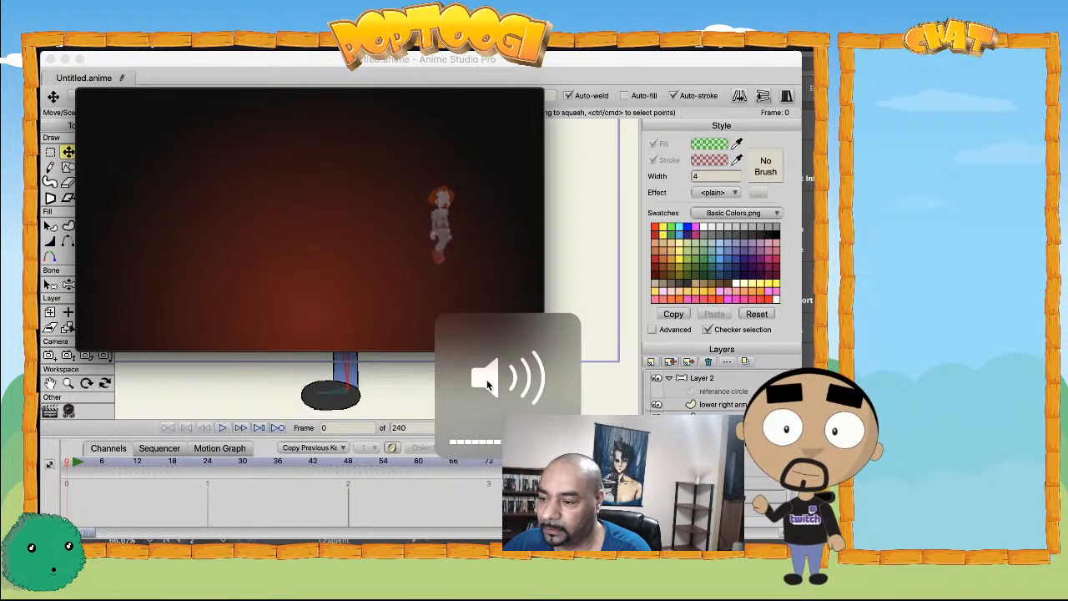
{"action": "mouse_move", "coordinate": [540, 351]}
{"action": "left_click_drag", "start_coordinate": [540, 351], "coordinate": [714, 447]}
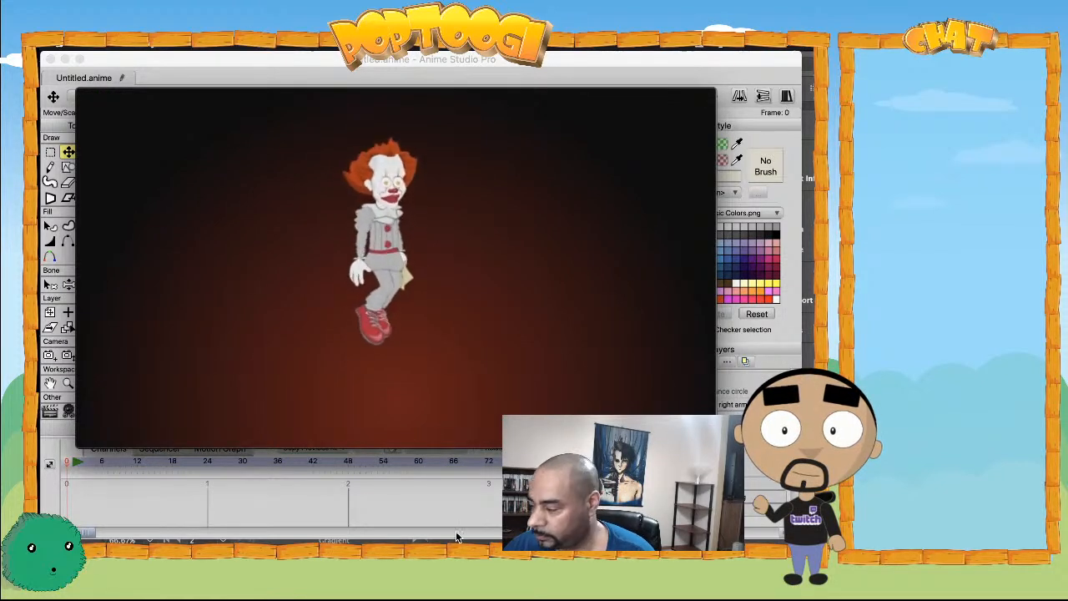
{"action": "key", "text": "XF86AudioRaiseVolume"}
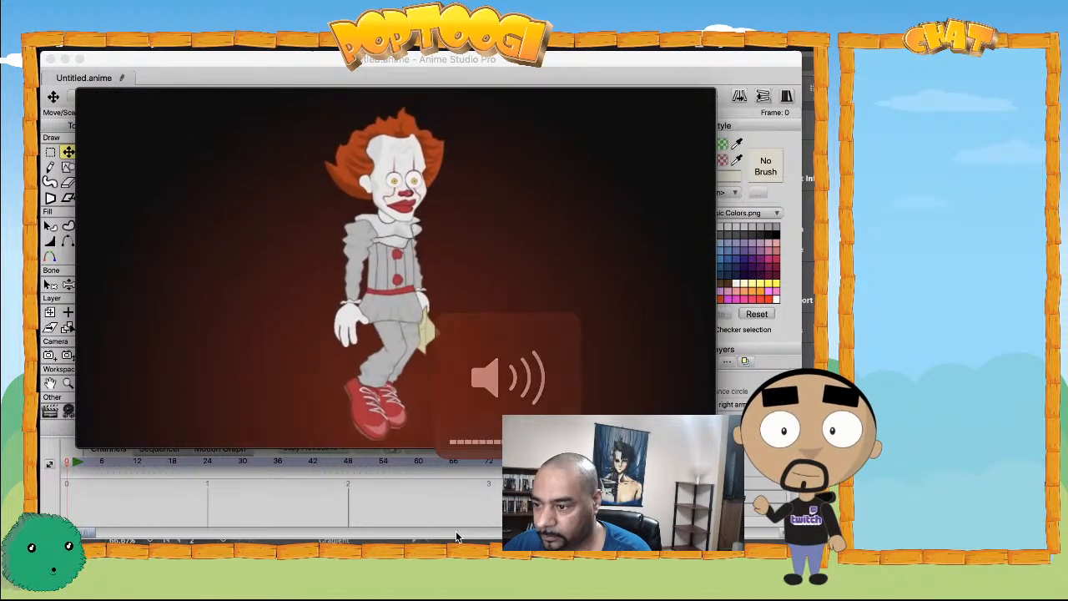
{"action": "key", "text": "XF86AudioRaiseVolume"}
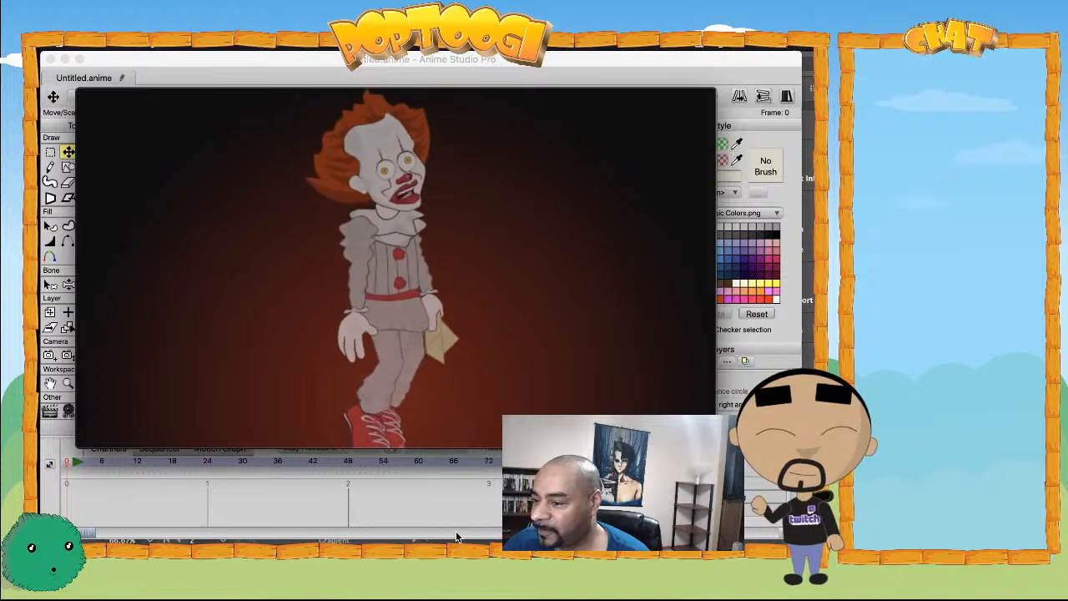
{"action": "mouse_move", "coordinate": [255, 272]}
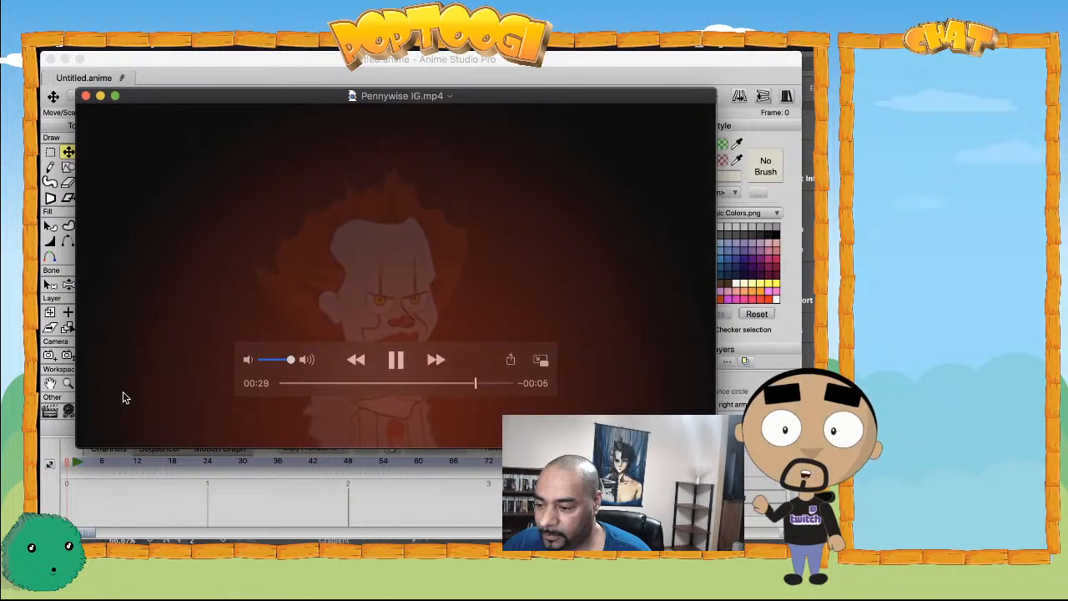
{"action": "left_click", "coordinate": [86, 96]}
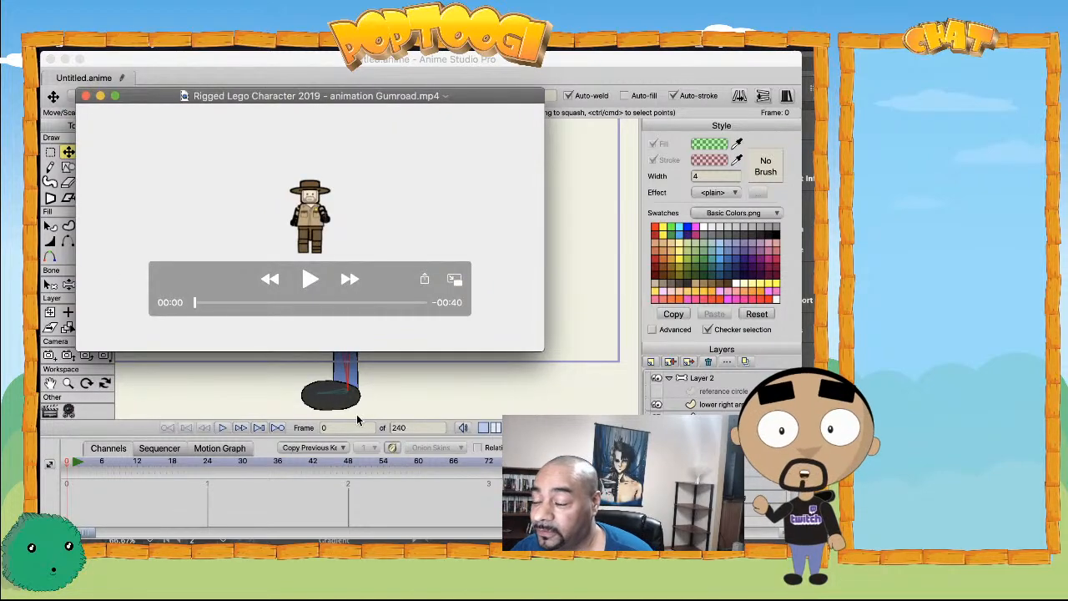
- Play Rigged Lego Character 2019 - animation Gumroad.mp4, enlarge its player window, and close the video
{"action": "left_click", "coordinate": [309, 281]}
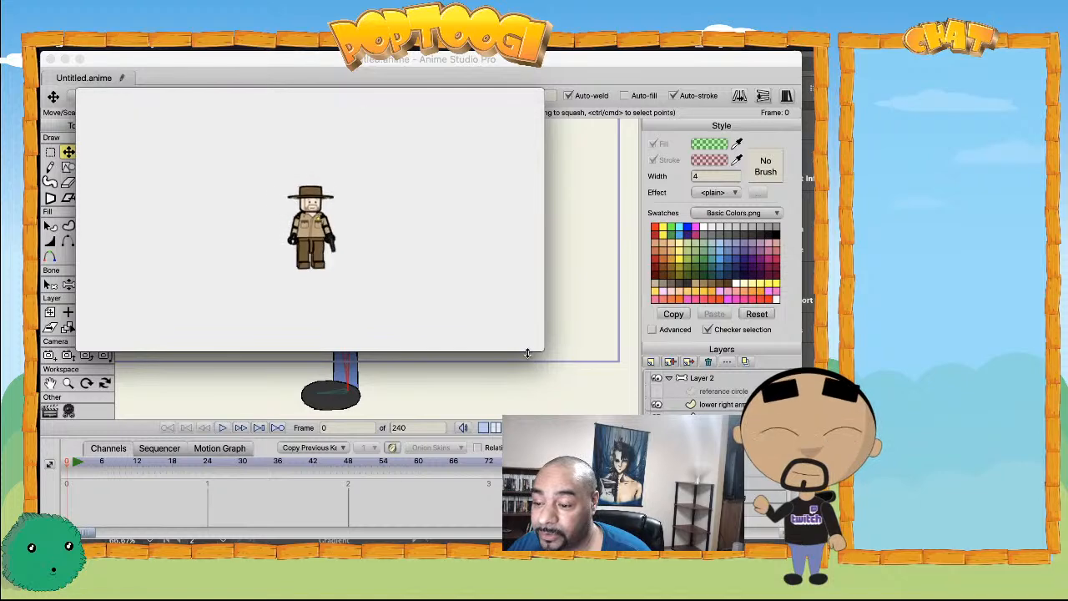
{"action": "left_click_drag", "start_coordinate": [542, 348], "coordinate": [705, 442]}
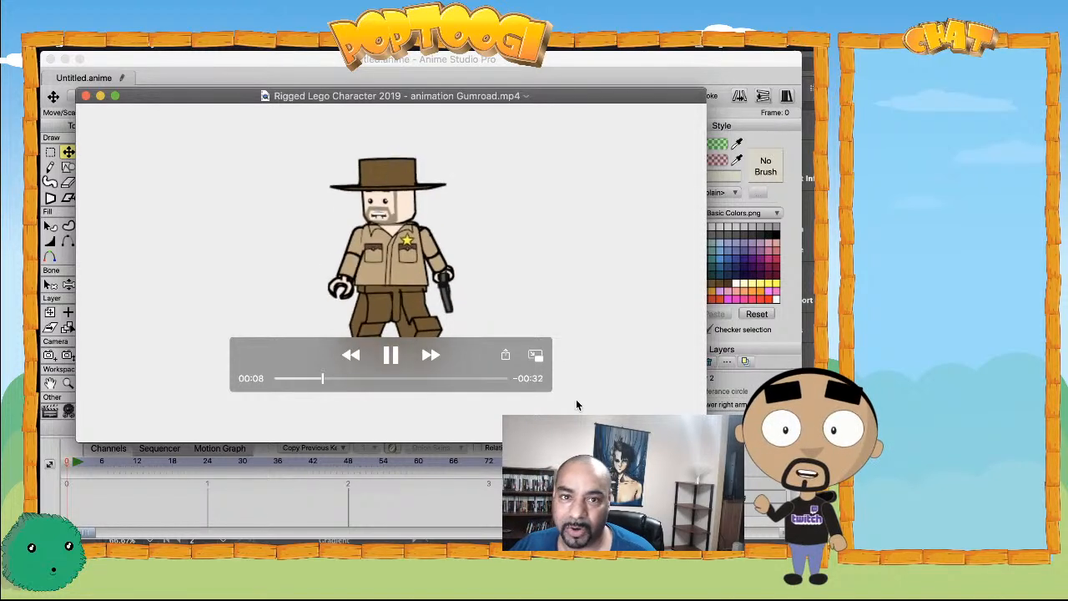
{"action": "left_click", "coordinate": [86, 96]}
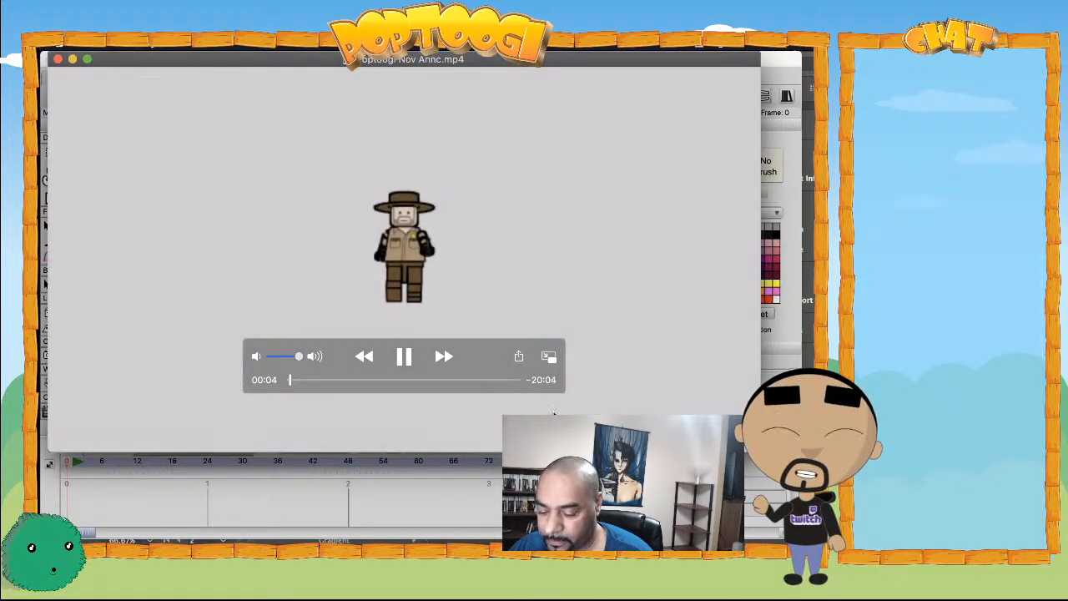
- Watch the opening of Poptoogi Nov Annc.mp4, adjusting the sound volume during playback, and close the video
{"action": "key", "text": "XF86AudioRaiseVolume"}
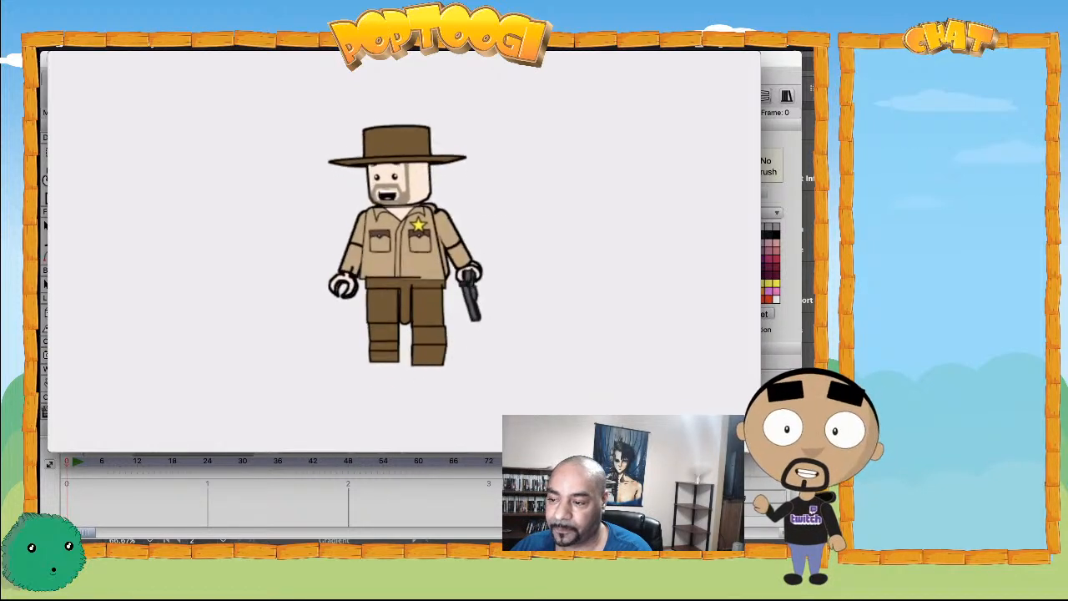
{"action": "key", "text": "XF86AudioLowerVolume"}
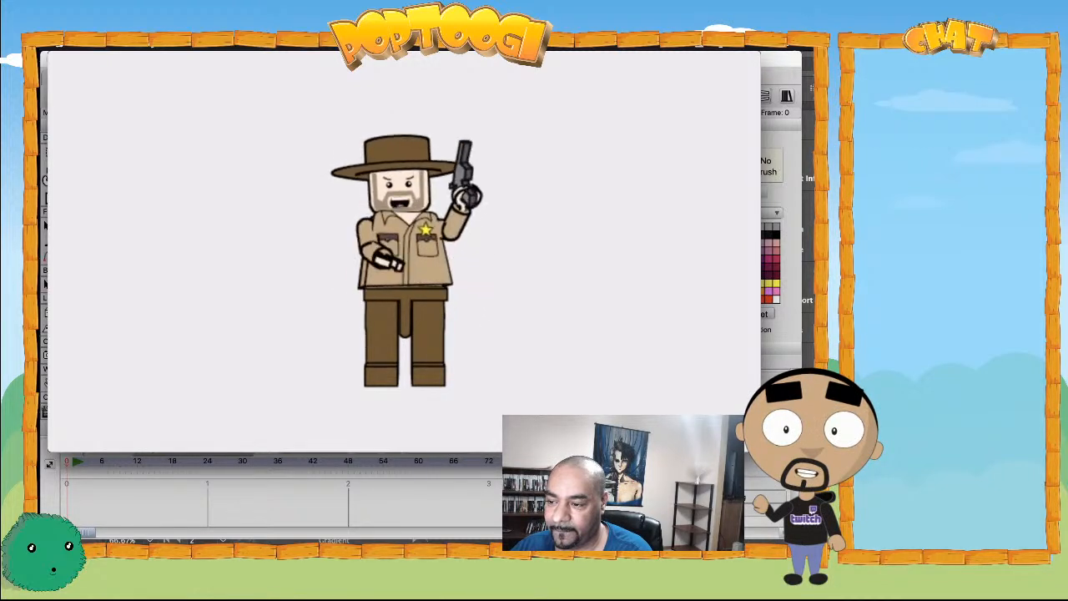
{"action": "key", "text": "XF86AudioLowerVolume"}
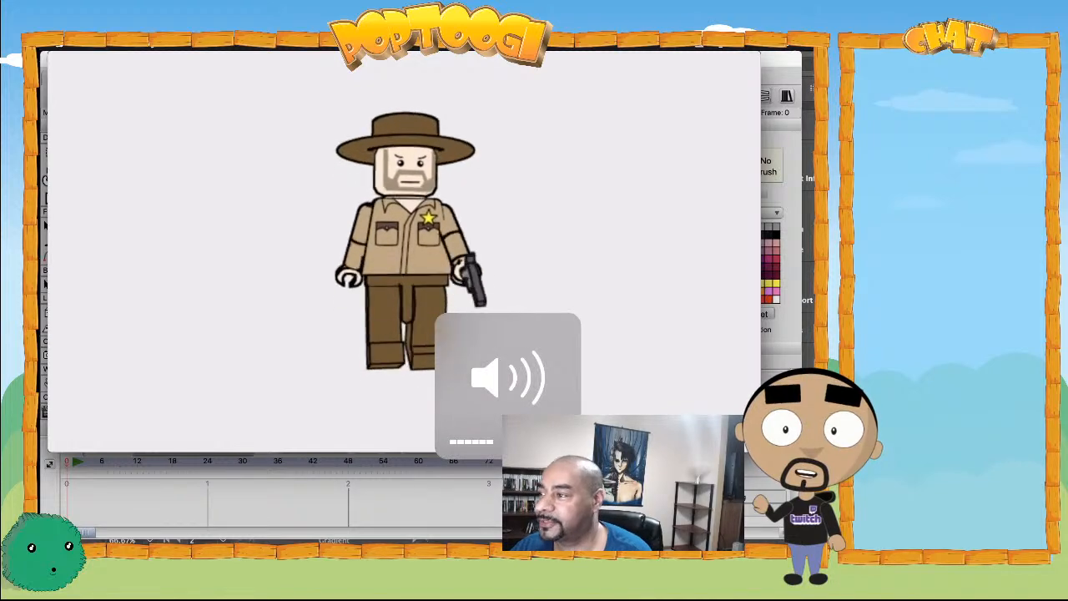
{"action": "mouse_move", "coordinate": [289, 193]}
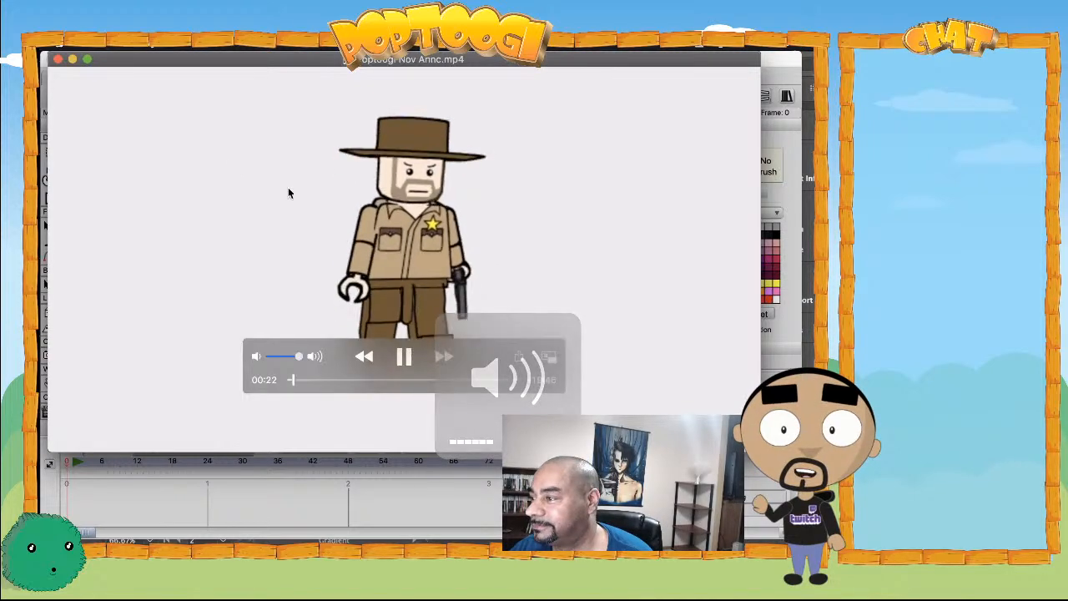
{"action": "left_click", "coordinate": [57, 59]}
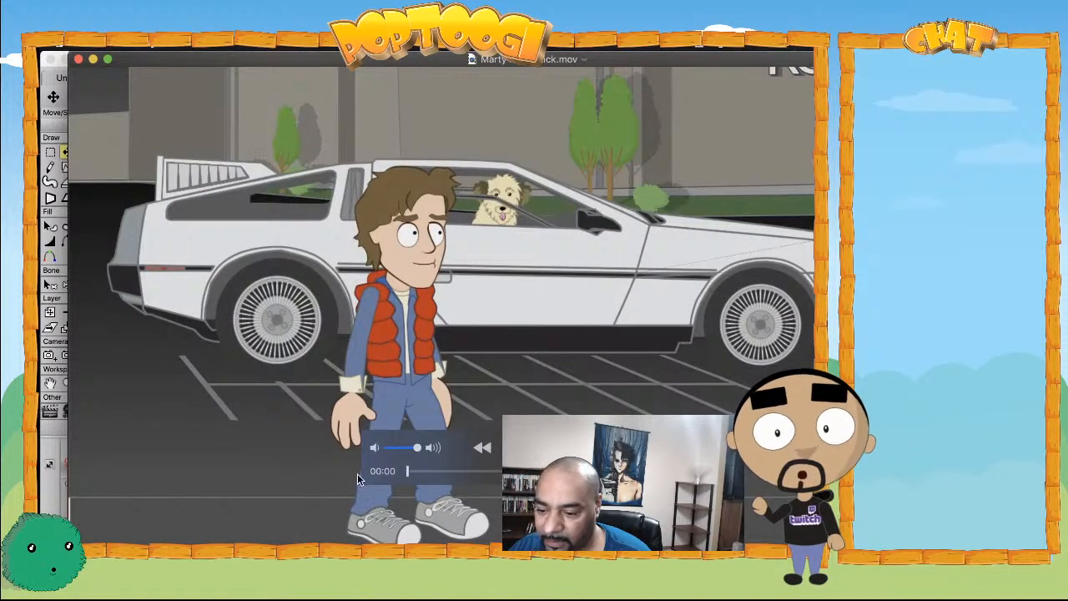
- Play Marty McFly kick.mov through to the end and close the video
{"action": "key", "text": "space"}
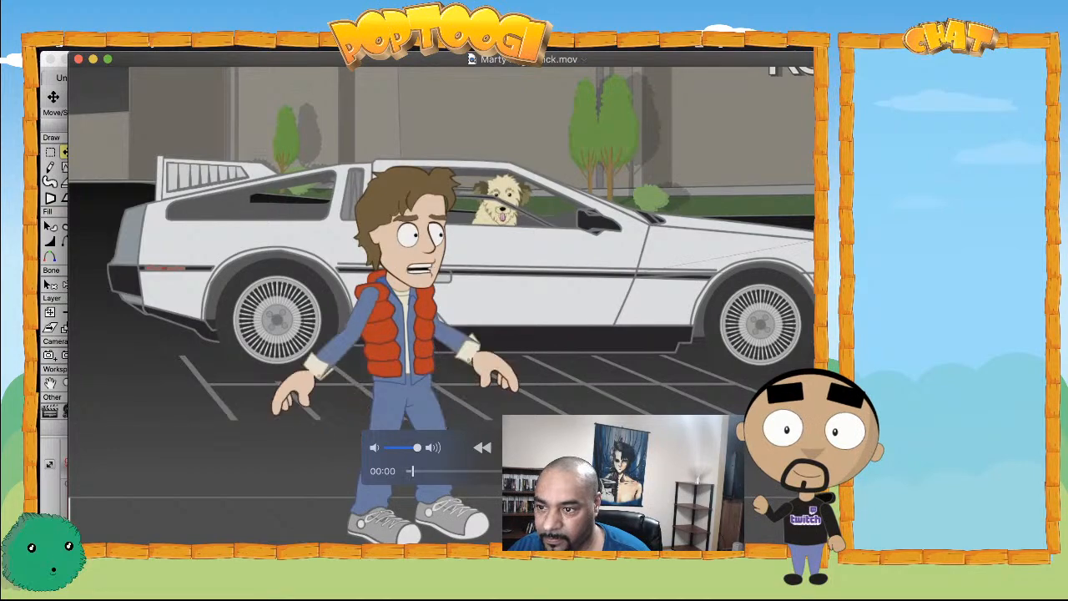
{"action": "key", "text": "super+w"}
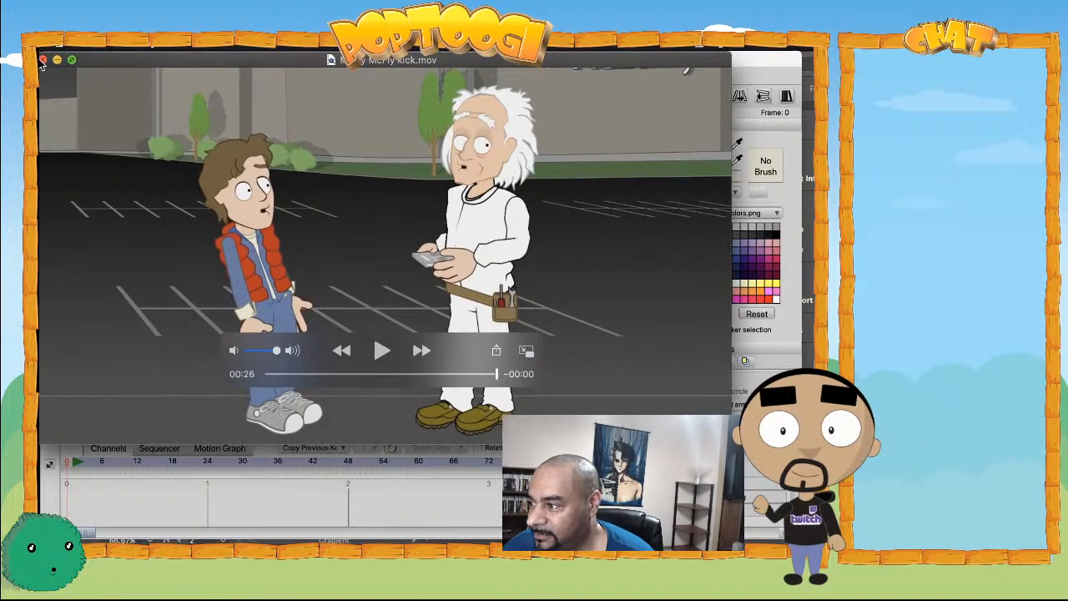
{"action": "left_click", "coordinate": [47, 59]}
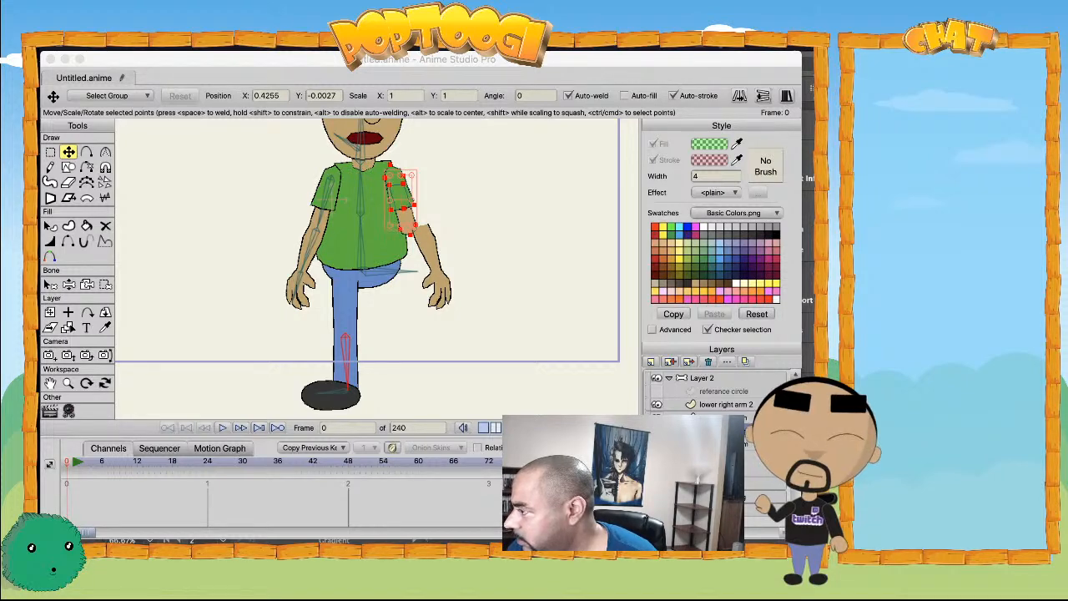
- Play the scene video with the two women in an enlarged player window, raise the volume, and close it
{"action": "left_click", "coordinate": [309, 279]}
{"action": "left_click_drag", "start_coordinate": [540, 350], "coordinate": [659, 415]}
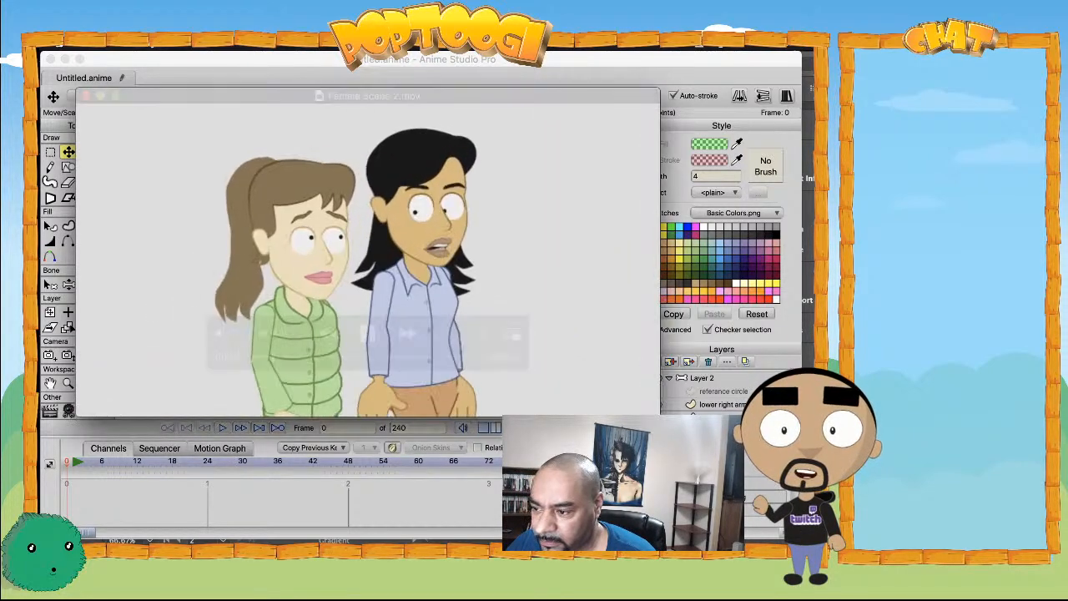
{"action": "key", "text": "XF86AudioRaiseVolume"}
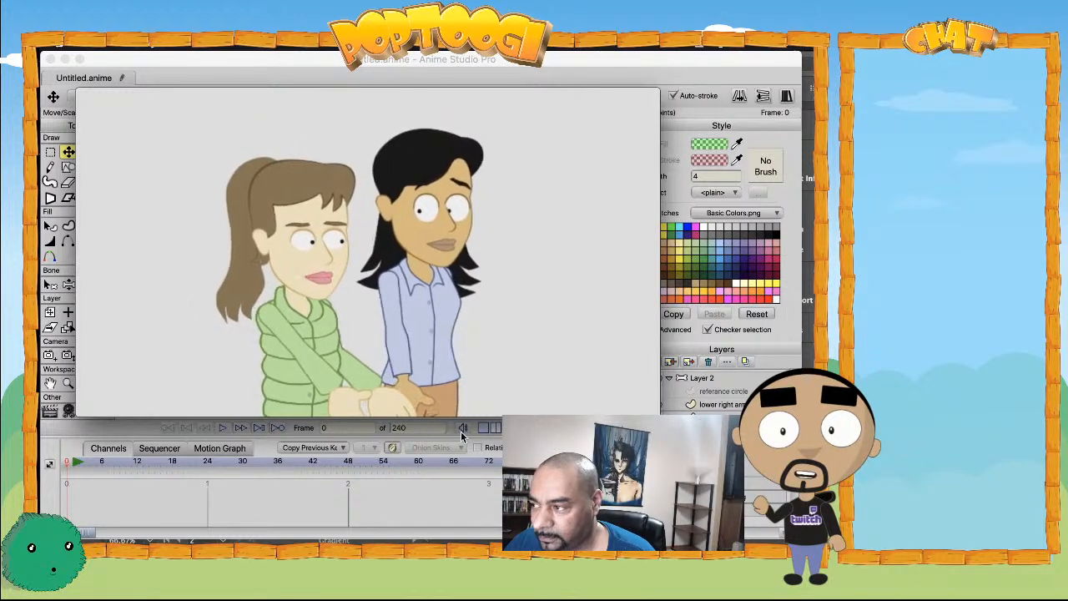
{"action": "mouse_move", "coordinate": [264, 241]}
{"action": "left_click", "coordinate": [85, 96]}
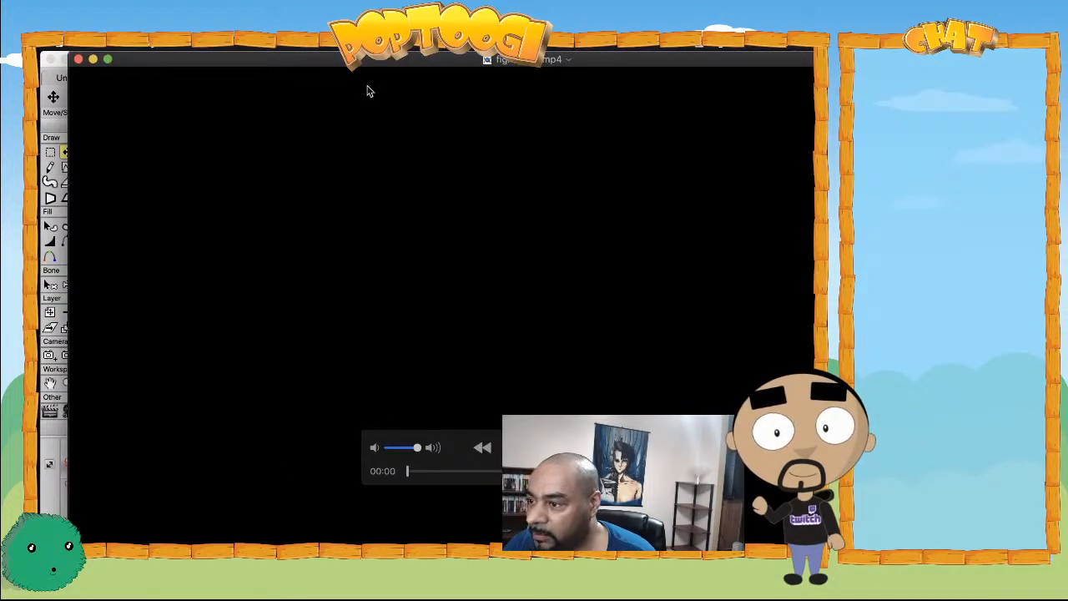
- Shrink the fight intro.mp4 player window to fit the screen, play the boxing video, skip ahead in it, and close it
{"action": "left_click_drag", "start_coordinate": [359, 65], "coordinate": [329, 64]}
{"action": "left_click_drag", "start_coordinate": [946, 560], "coordinate": [713, 430]}
{"action": "left_click_drag", "start_coordinate": [289, 66], "coordinate": [311, 63]}
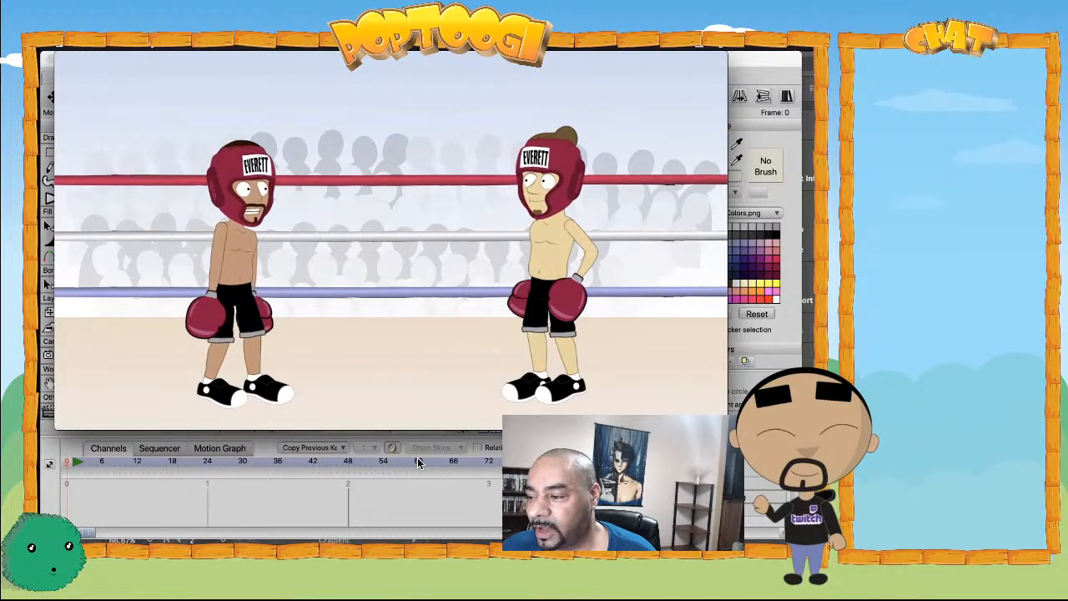
{"action": "mouse_move", "coordinate": [455, 362]}
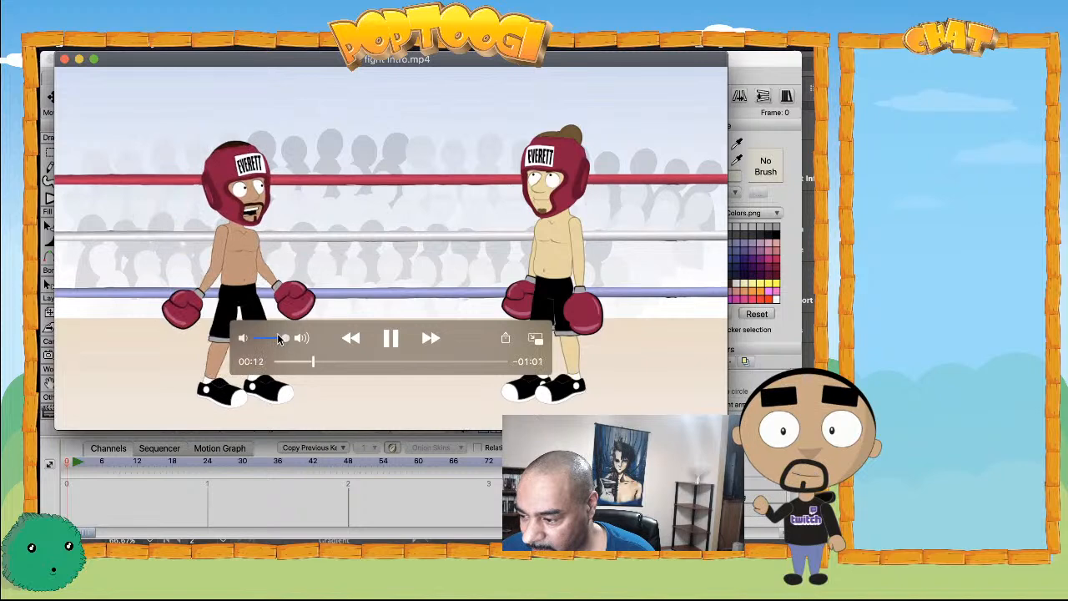
{"action": "left_click", "coordinate": [360, 361]}
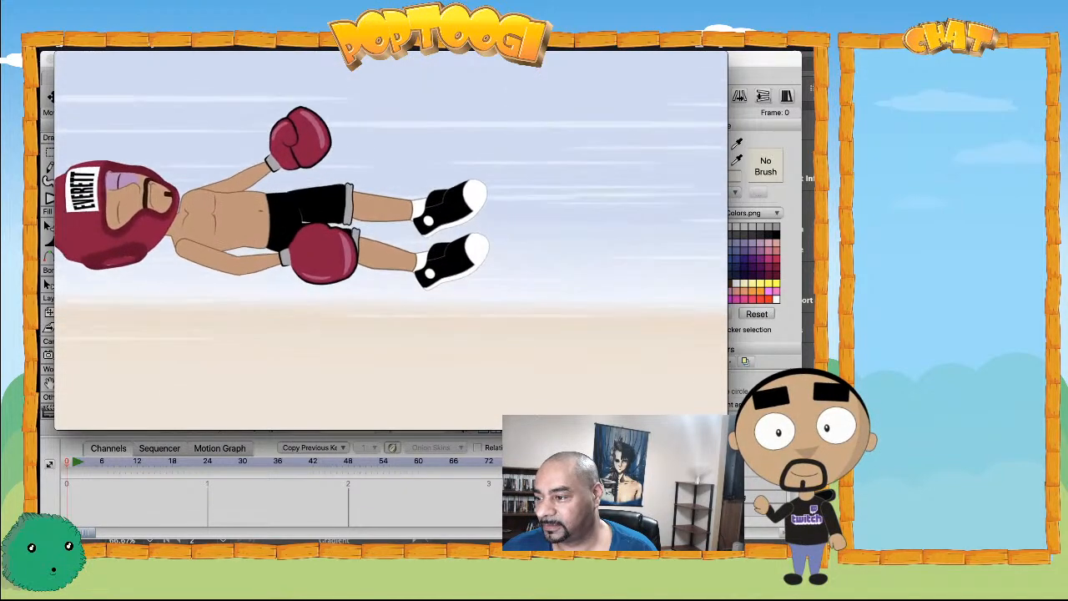
{"action": "mouse_move", "coordinate": [66, 63]}
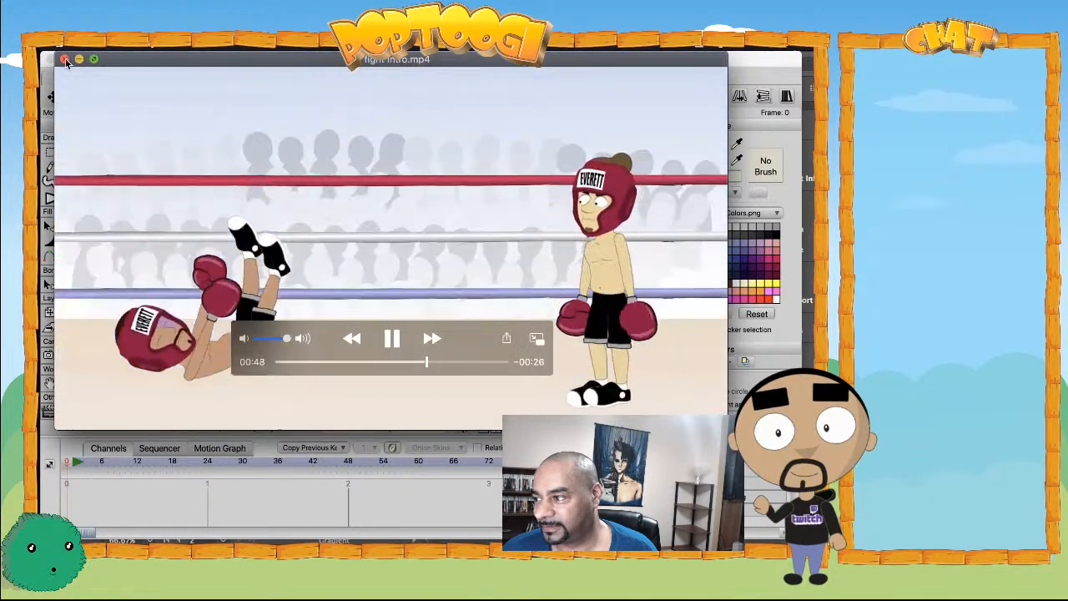
{"action": "left_click", "coordinate": [65, 60]}
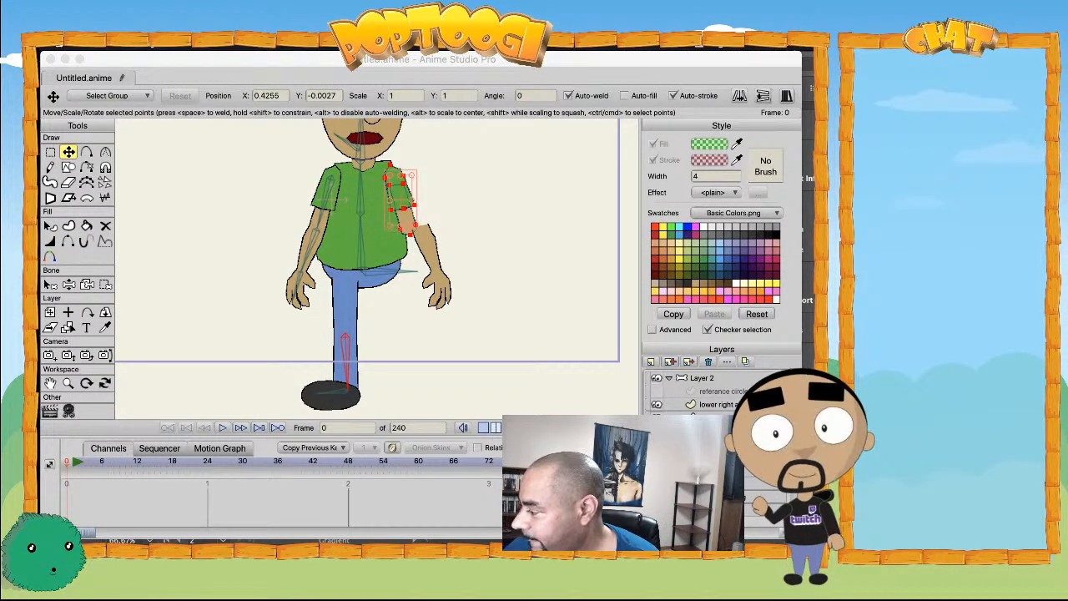
- Open GirlsGeneration7.mov in the video player and play it, skipping ahead through the animation and lowering the sound volume
{"action": "key", "text": "space"}
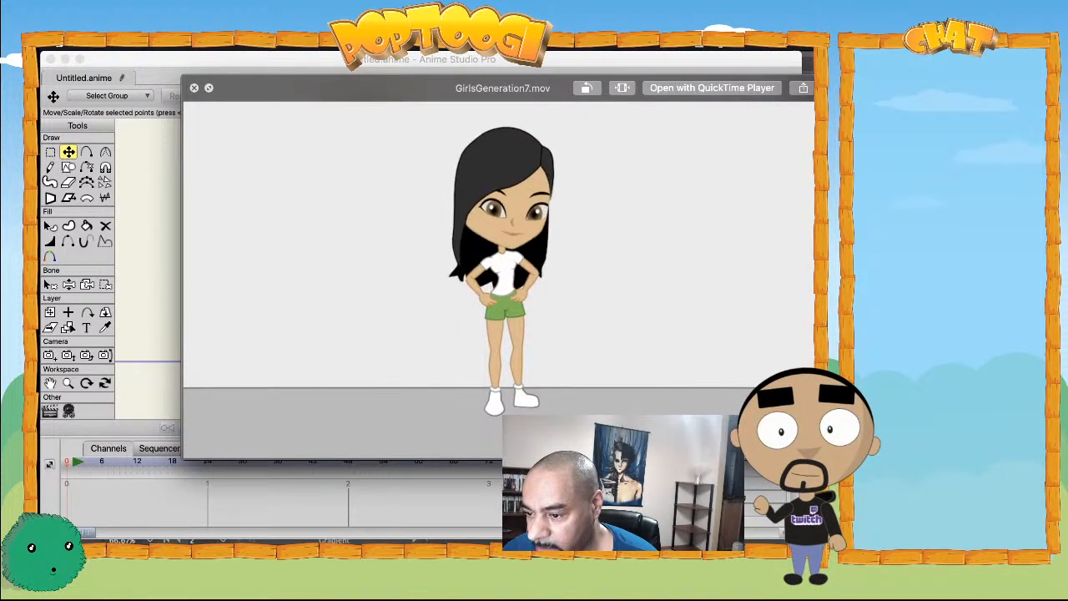
{"action": "key", "text": "space"}
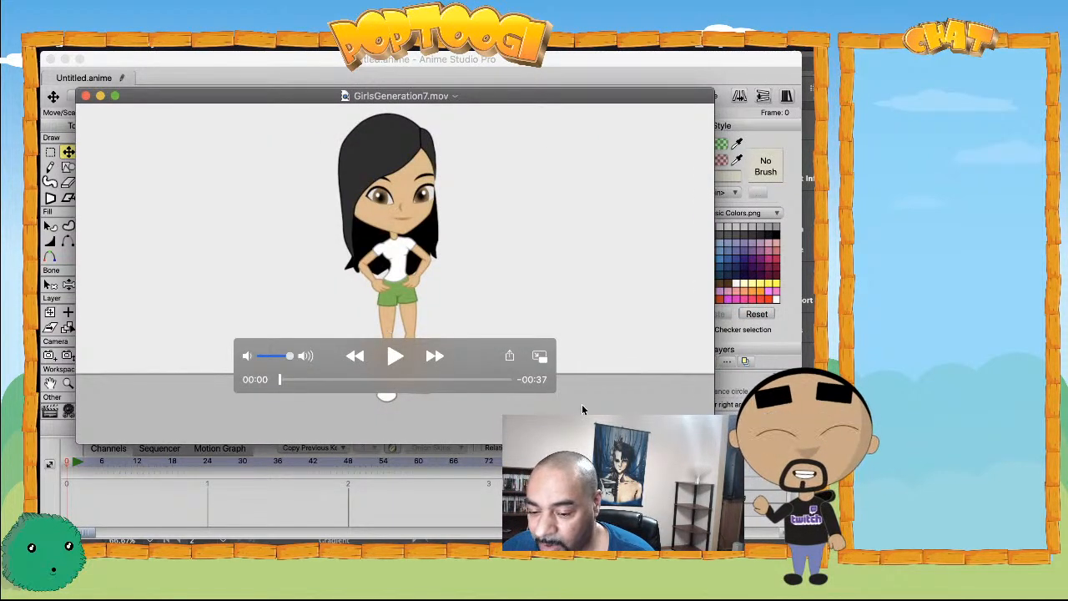
{"action": "key", "text": "super+w"}
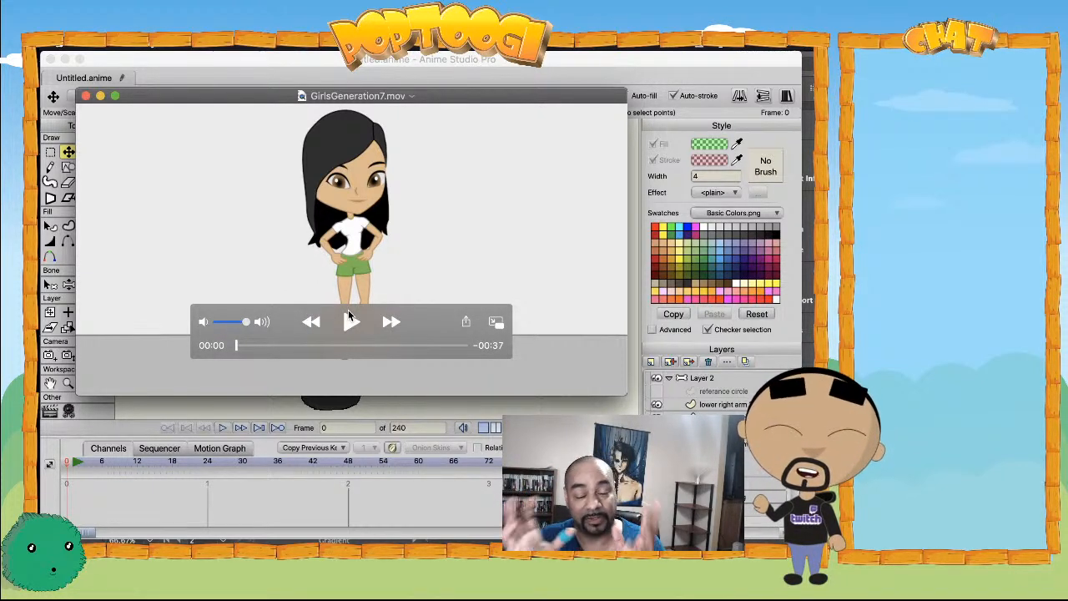
{"action": "left_click", "coordinate": [350, 320]}
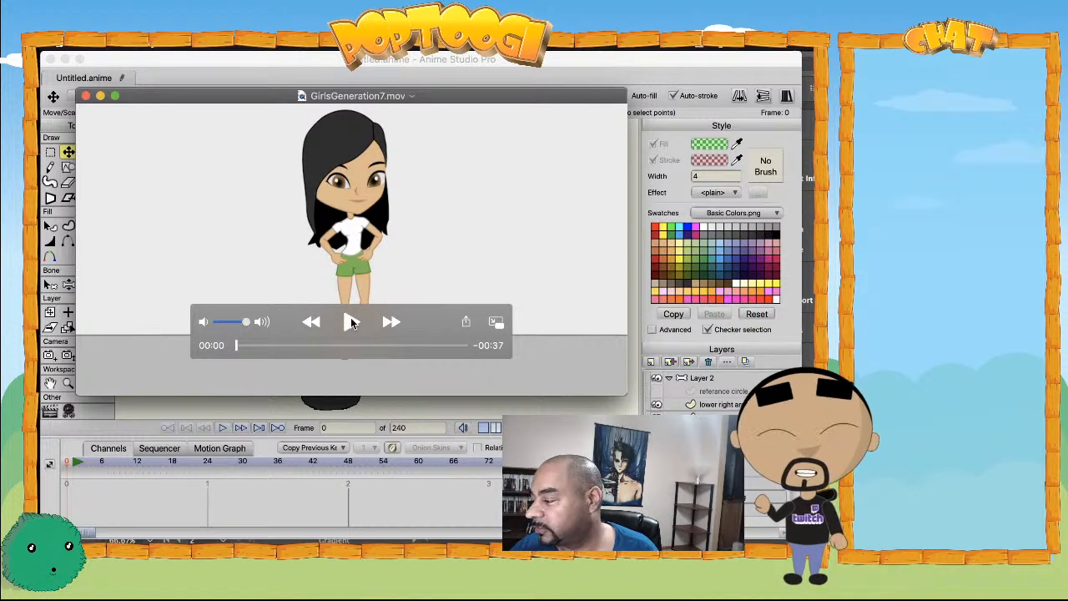
{"action": "left_click_drag", "start_coordinate": [259, 345], "coordinate": [297, 344]}
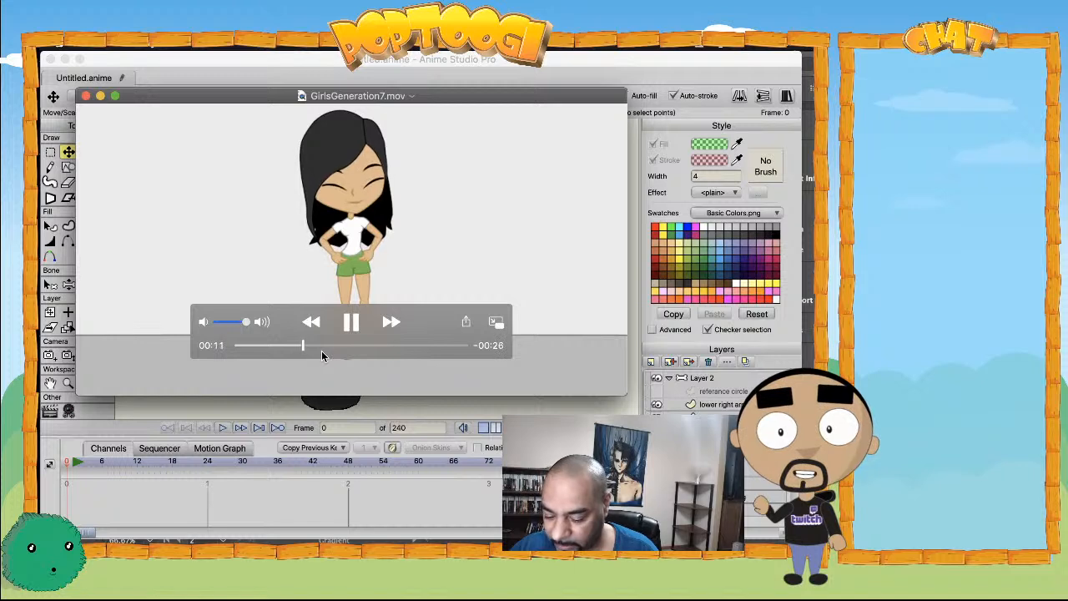
{"action": "key", "text": "XF86AudioLowerVolume"}
{"action": "left_click", "coordinate": [348, 345]}
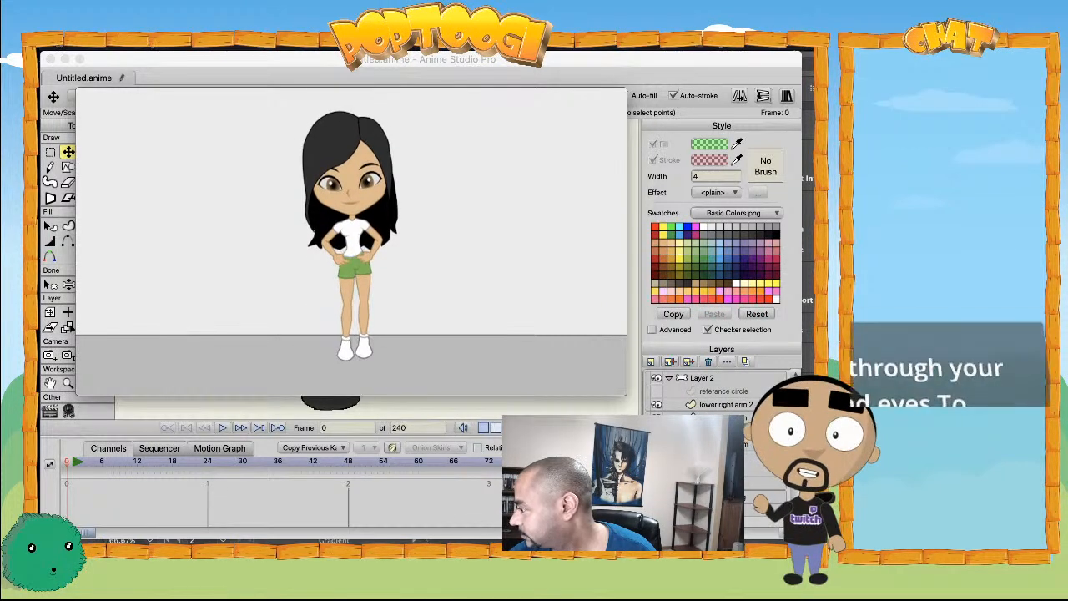
- Replay GirlsGeneration7.mov from the beginning and close the video
{"action": "mouse_move", "coordinate": [266, 314]}
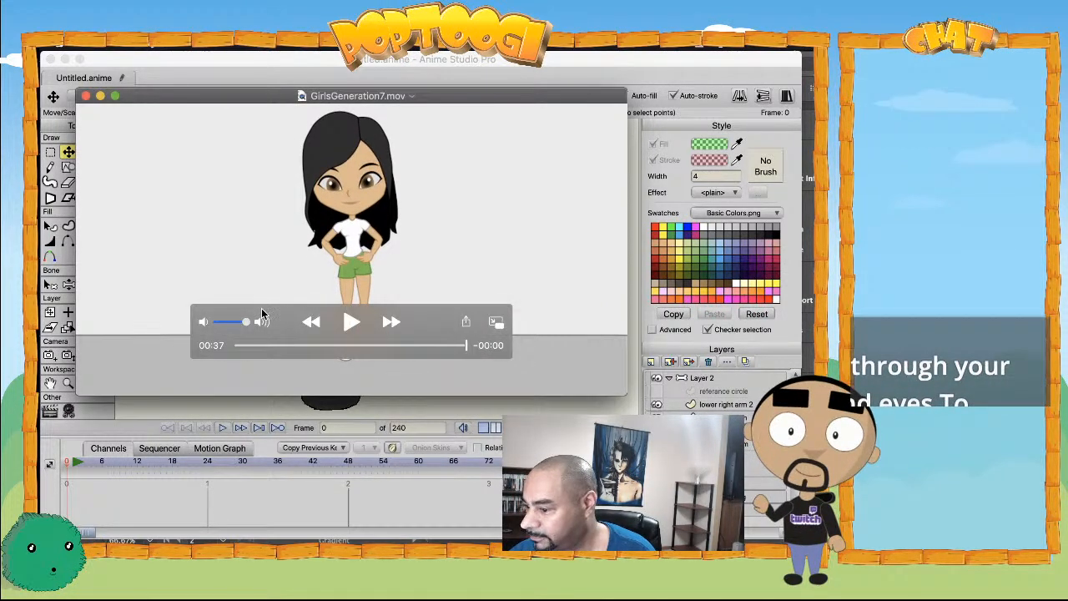
{"action": "left_click", "coordinate": [349, 324]}
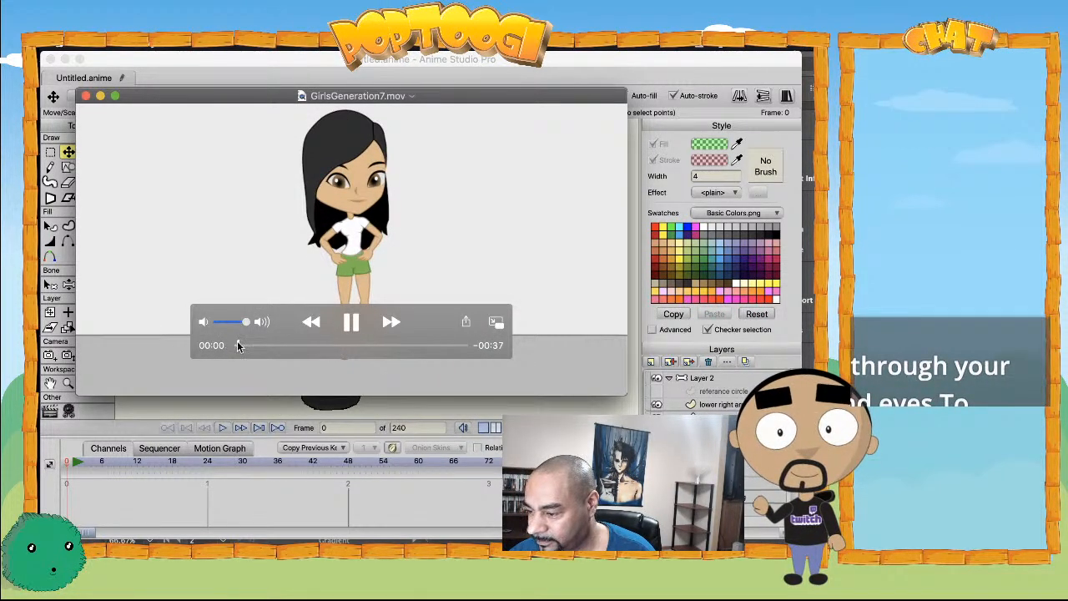
{"action": "left_click", "coordinate": [86, 95]}
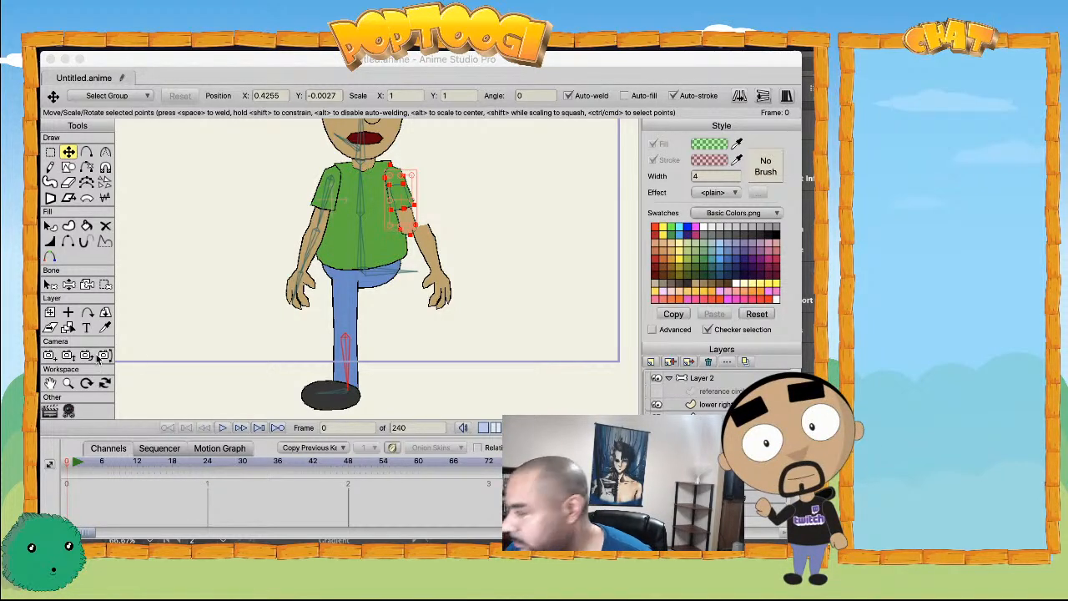
- Move all points of the lower right arm 2 layer horizontally to X 0.5451, joining the forearm to the upper arm's elbow
{"action": "scroll", "coordinate": [275, 312], "scroll_direction": "up", "scroll_amount": 2}
{"action": "scroll", "coordinate": [284, 305], "scroll_direction": "down", "scroll_amount": 3}
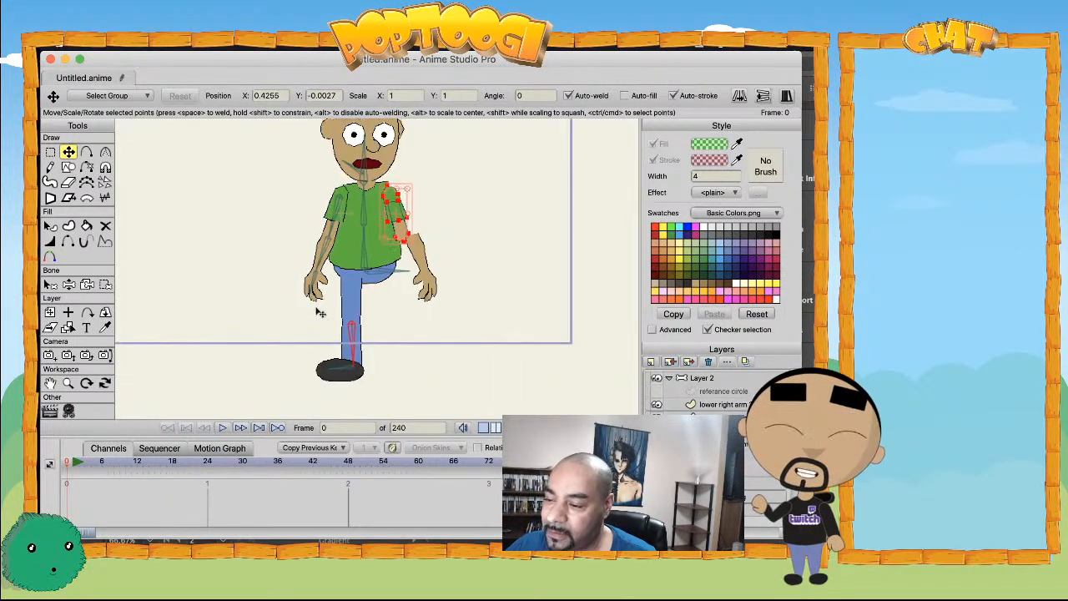
{"action": "scroll", "coordinate": [346, 300], "scroll_direction": "up", "scroll_amount": 1}
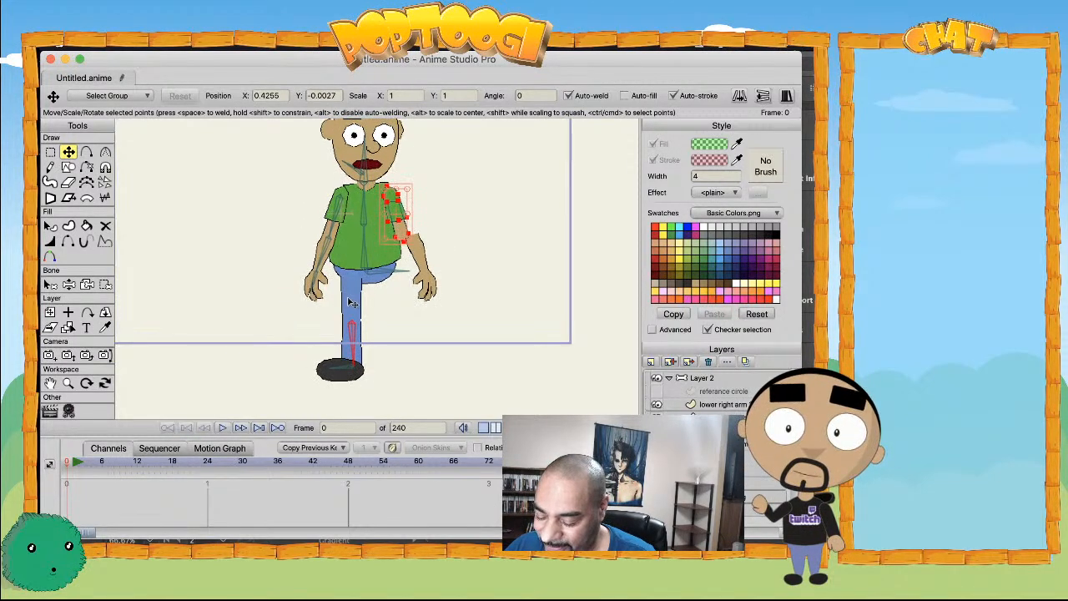
{"action": "scroll", "coordinate": [351, 302], "scroll_direction": "up", "scroll_amount": 2}
{"action": "scroll", "coordinate": [352, 302], "scroll_direction": "up", "scroll_amount": 4}
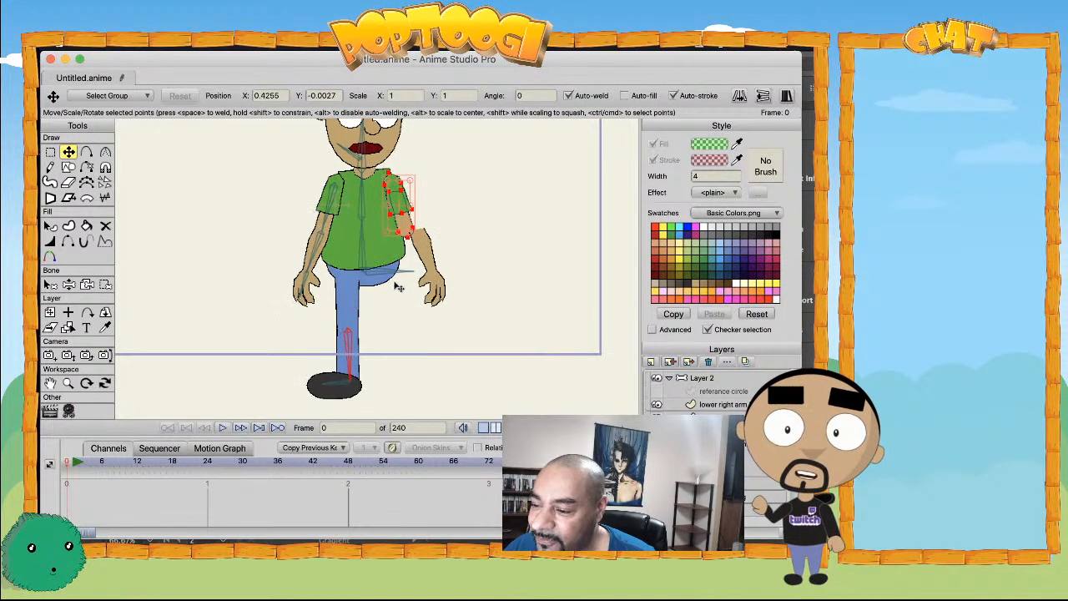
{"action": "scroll", "coordinate": [427, 333], "scroll_direction": "up", "scroll_amount": 2}
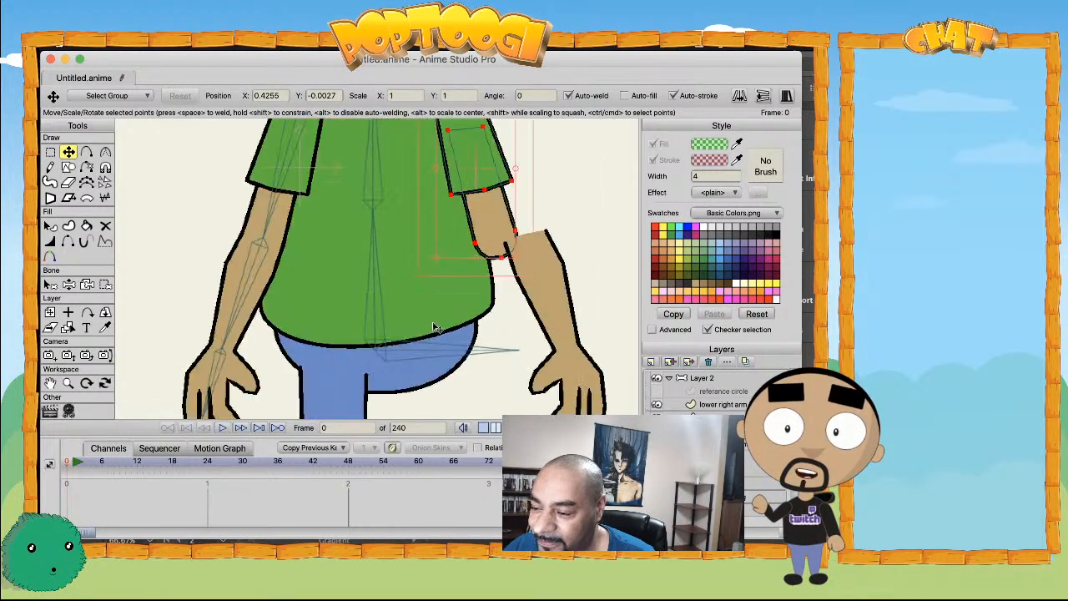
{"action": "scroll", "coordinate": [434, 328], "scroll_direction": "down", "scroll_amount": 1}
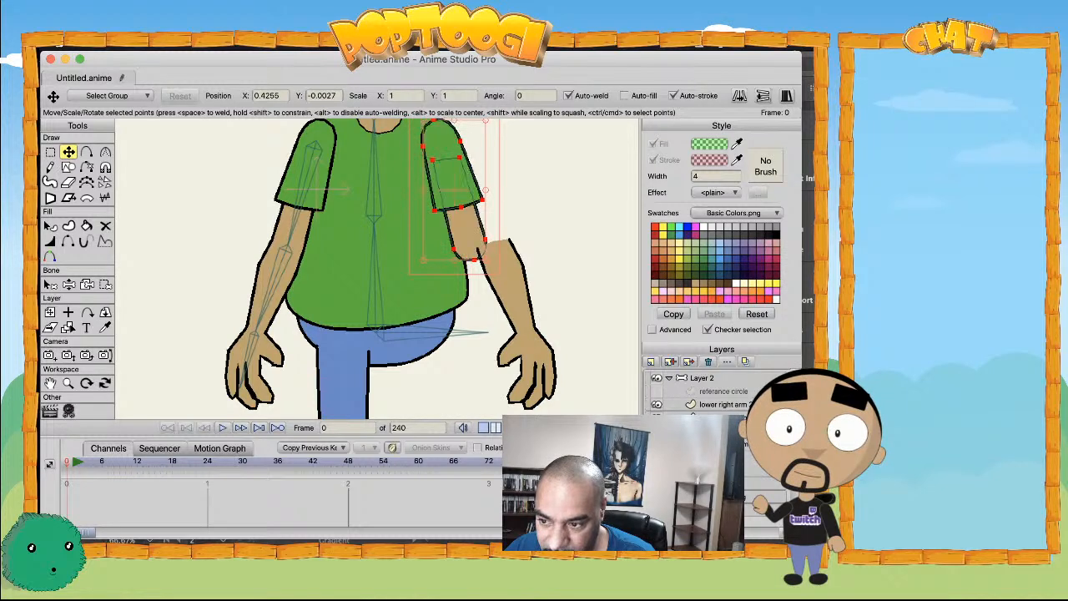
{"action": "left_click", "coordinate": [702, 377]}
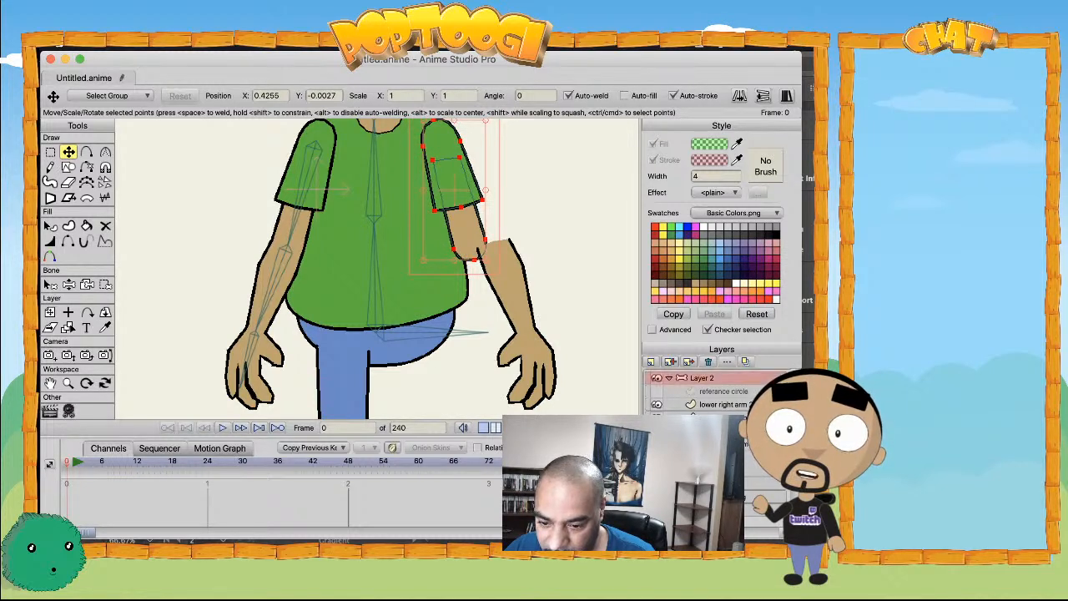
{"action": "left_click", "coordinate": [709, 412]}
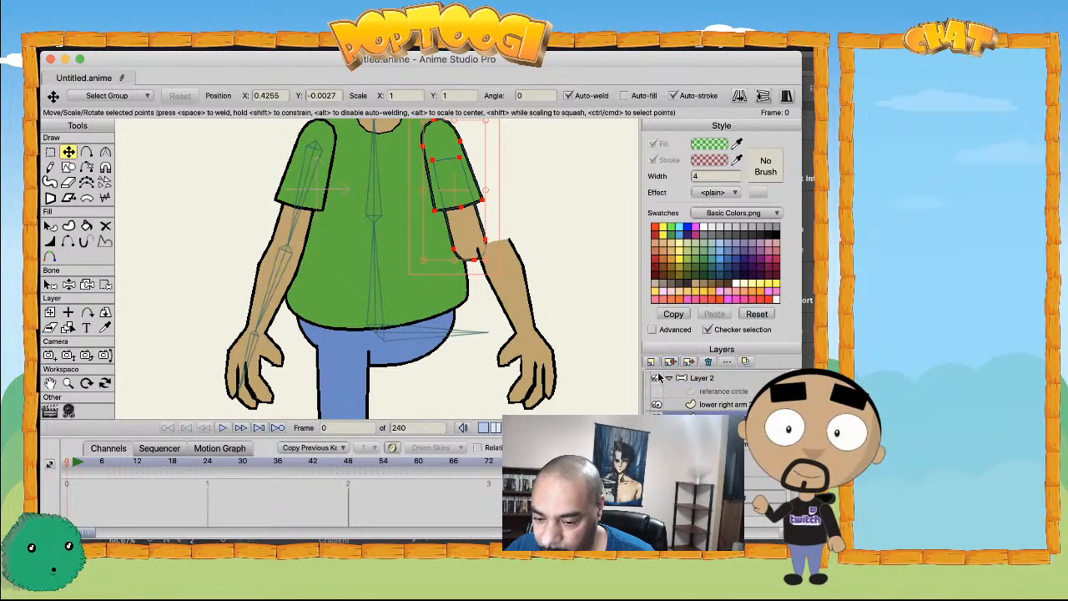
{"action": "left_click", "coordinate": [713, 406]}
{"action": "key", "text": "ctrl+a"}
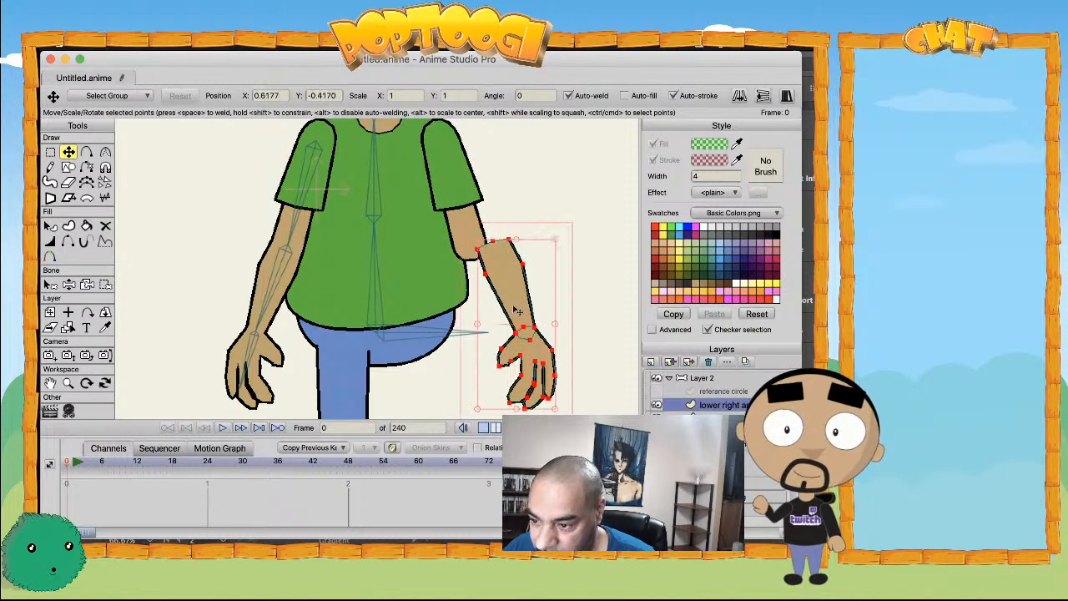
{"action": "left_click_drag", "start_coordinate": [502, 308], "coordinate": [494, 310]}
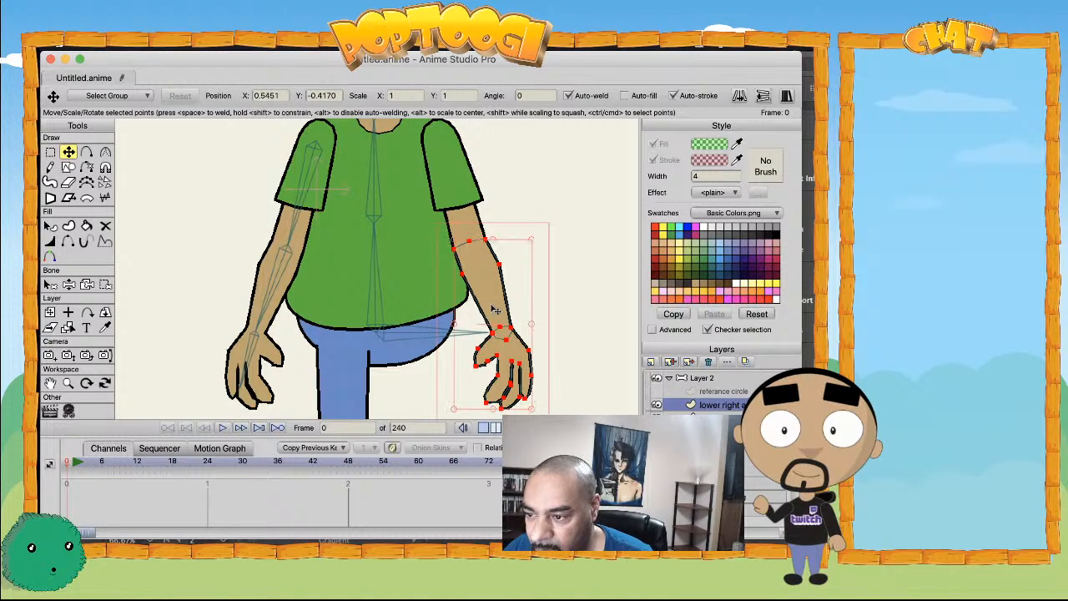
- Select both mirrored arm layers and move them below the shirt layer so the arm sits behind the torso
{"action": "left_click", "coordinate": [721, 414]}
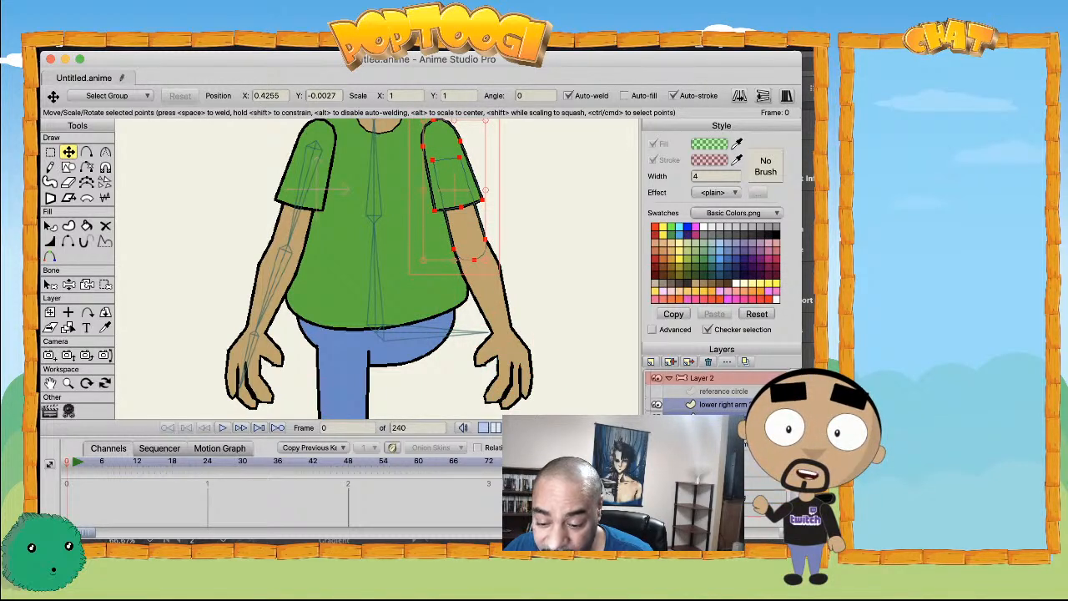
{"action": "scroll", "coordinate": [701, 392], "scroll_direction": "down", "scroll_amount": 1}
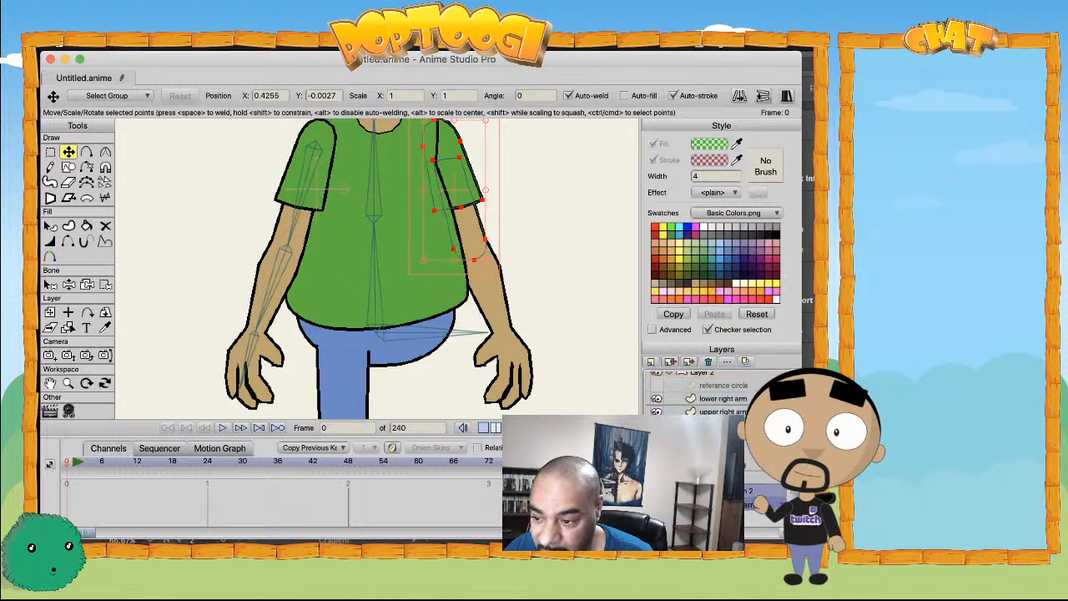
{"action": "scroll", "coordinate": [551, 395], "scroll_direction": "down", "scroll_amount": 5}
{"action": "scroll", "coordinate": [392, 279], "scroll_direction": "up", "scroll_amount": 1}
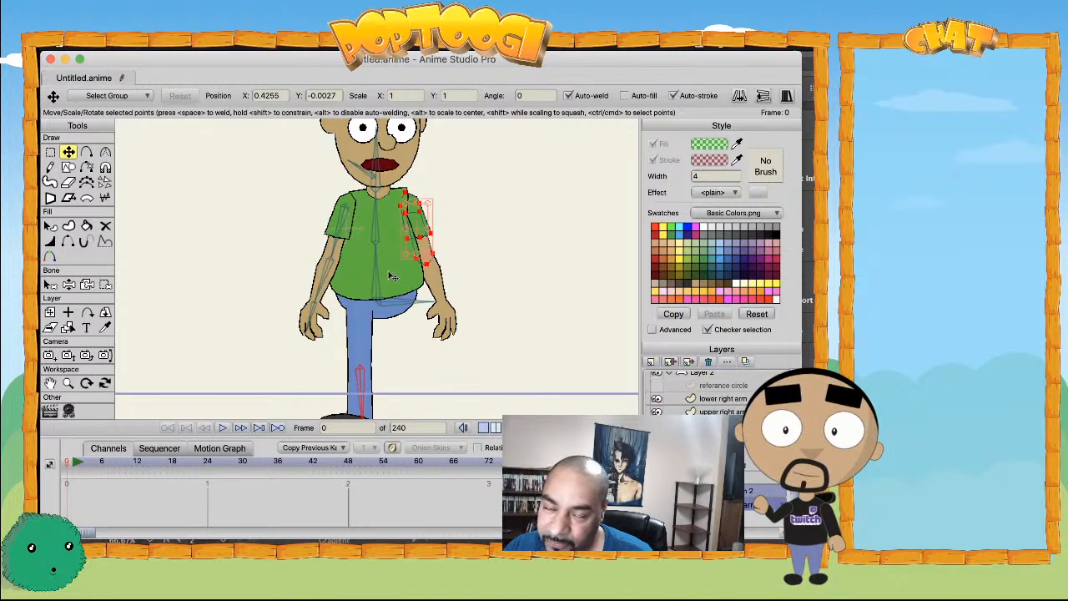
{"action": "scroll", "coordinate": [383, 207], "scroll_direction": "up", "scroll_amount": 1}
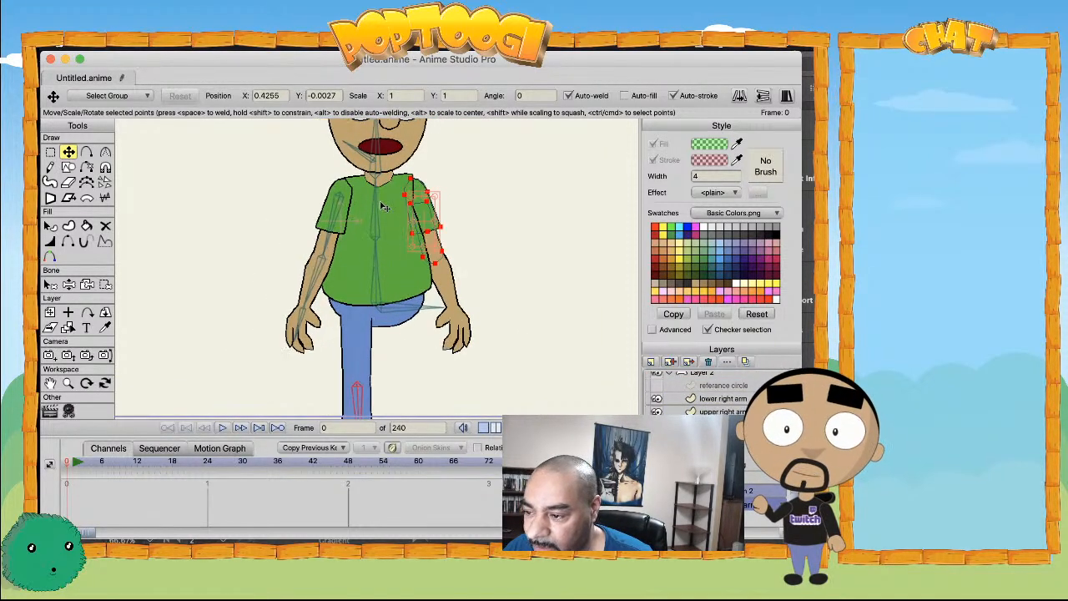
{"action": "scroll", "coordinate": [701, 392], "scroll_direction": "up", "scroll_amount": 1}
{"action": "left_click", "coordinate": [417, 214]}
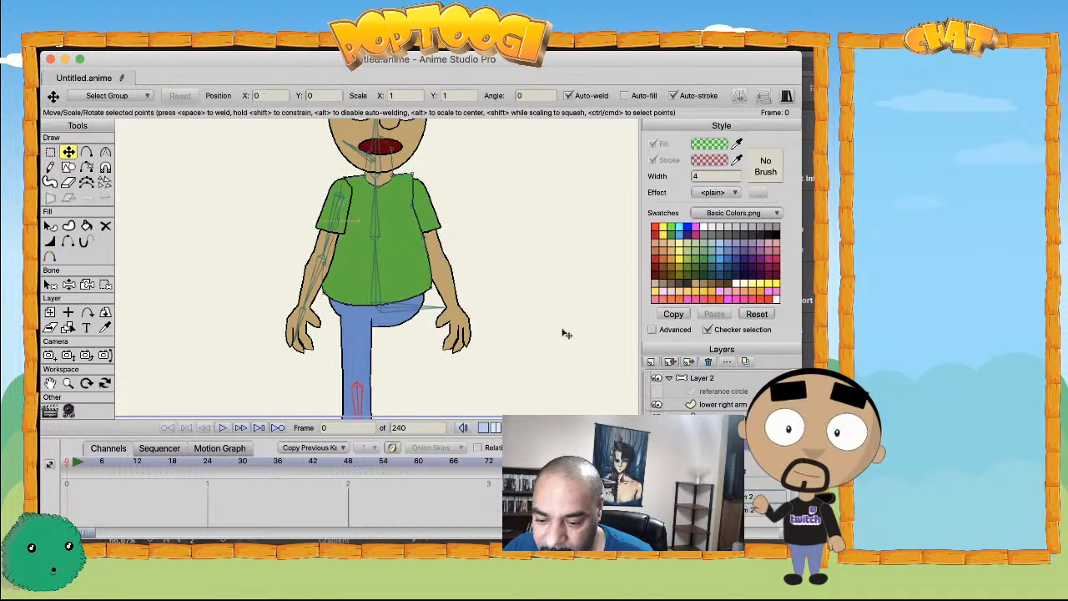
{"action": "left_click", "coordinate": [412, 180]}
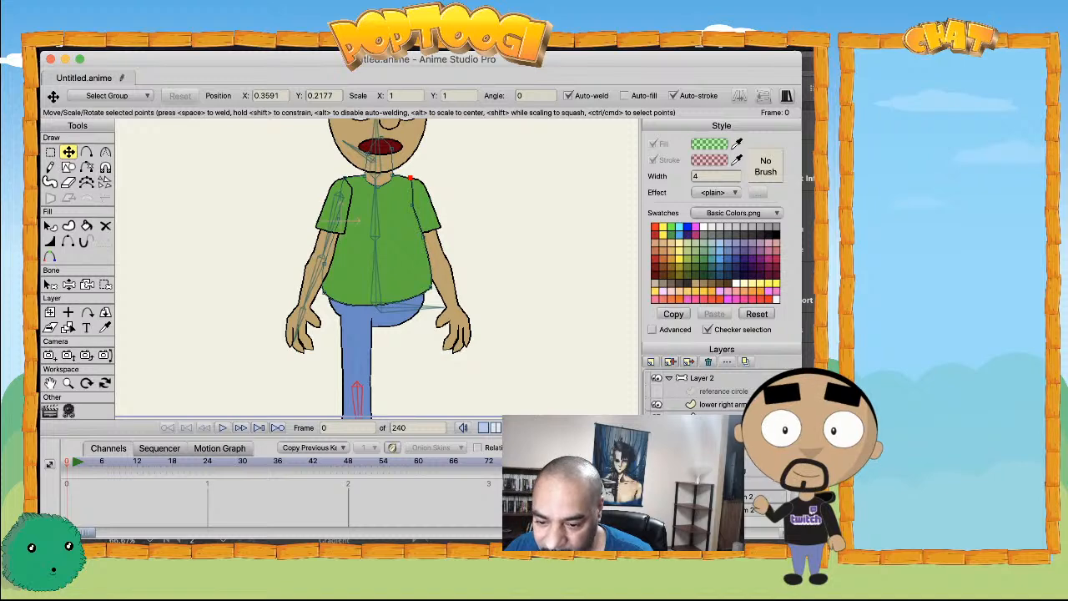
- Open the layer settings of lower right arm 2 and start replacing its name with one beginning "lowe"
{"action": "left_click", "coordinate": [749, 498]}
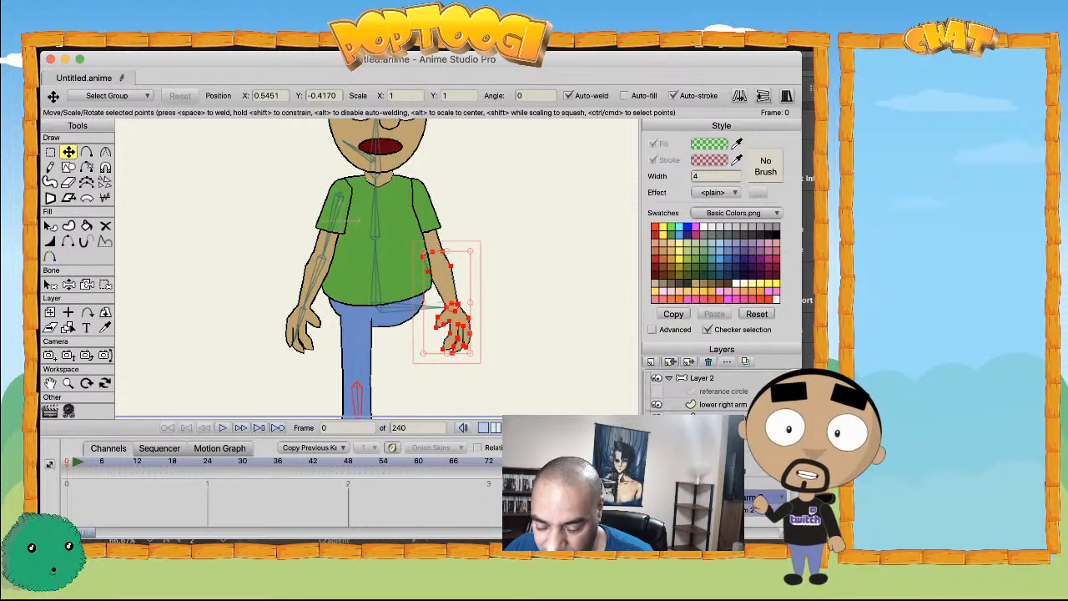
{"action": "double_click", "coordinate": [749, 498]}
{"action": "key", "text": "Return"}
{"action": "key", "text": "i"}
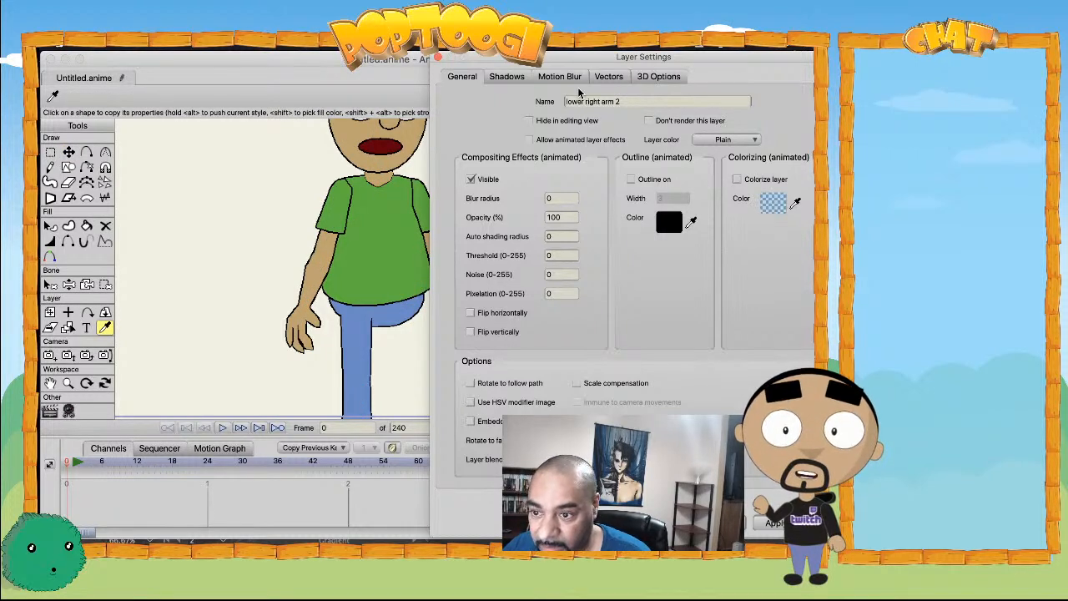
{"action": "left_click", "coordinate": [580, 100]}
{"action": "key", "text": "super+a"}
{"action": "type", "text": "lowe"}
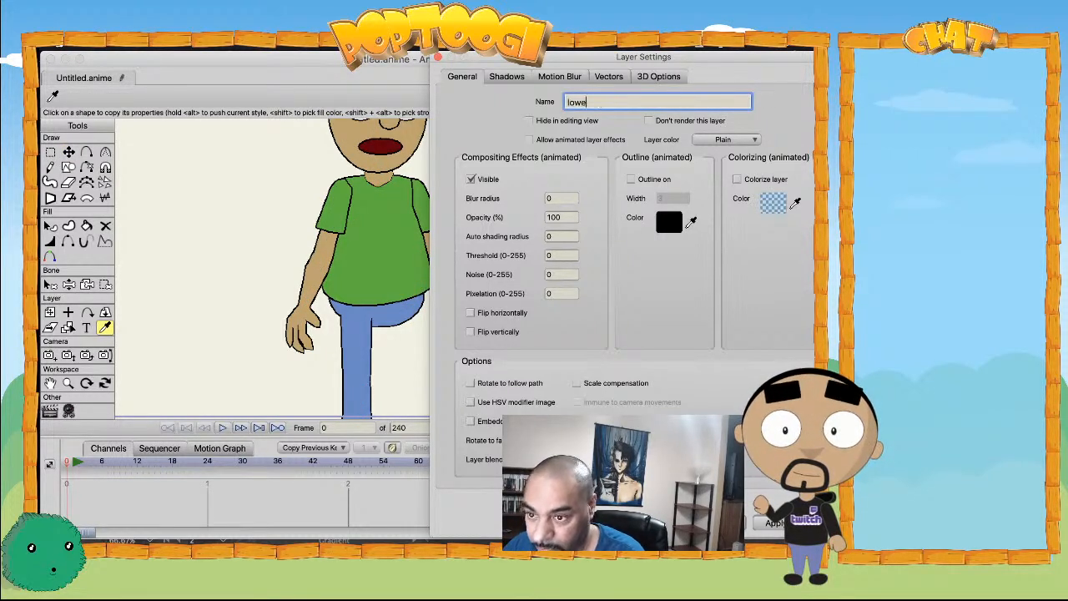
- Name the lower arm layer "lower left arm" and apply the new name
{"action": "type", "text": "r left arm"}
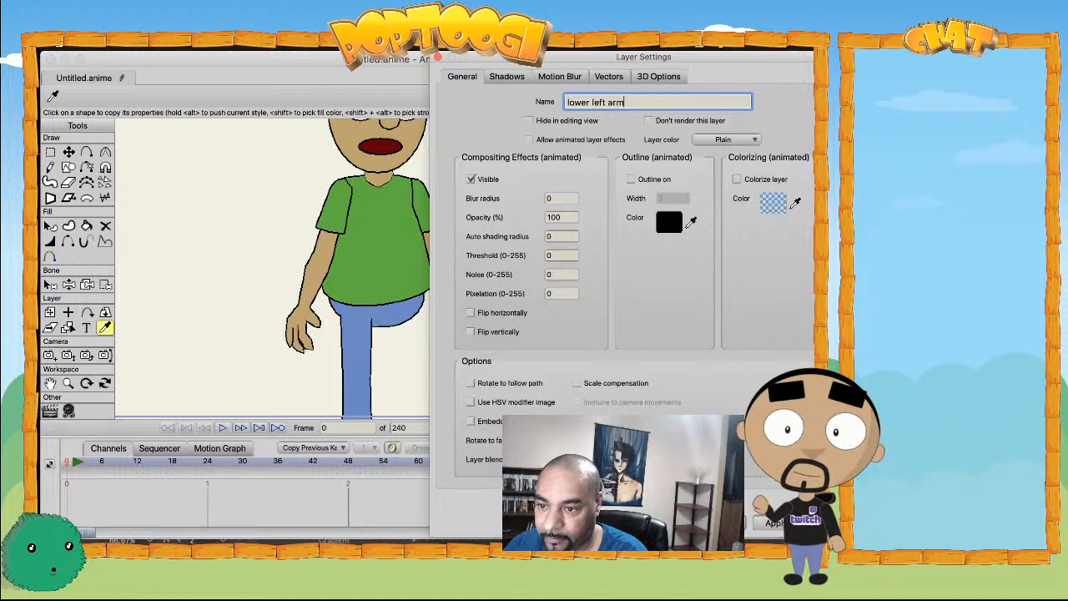
{"action": "key", "text": "Return"}
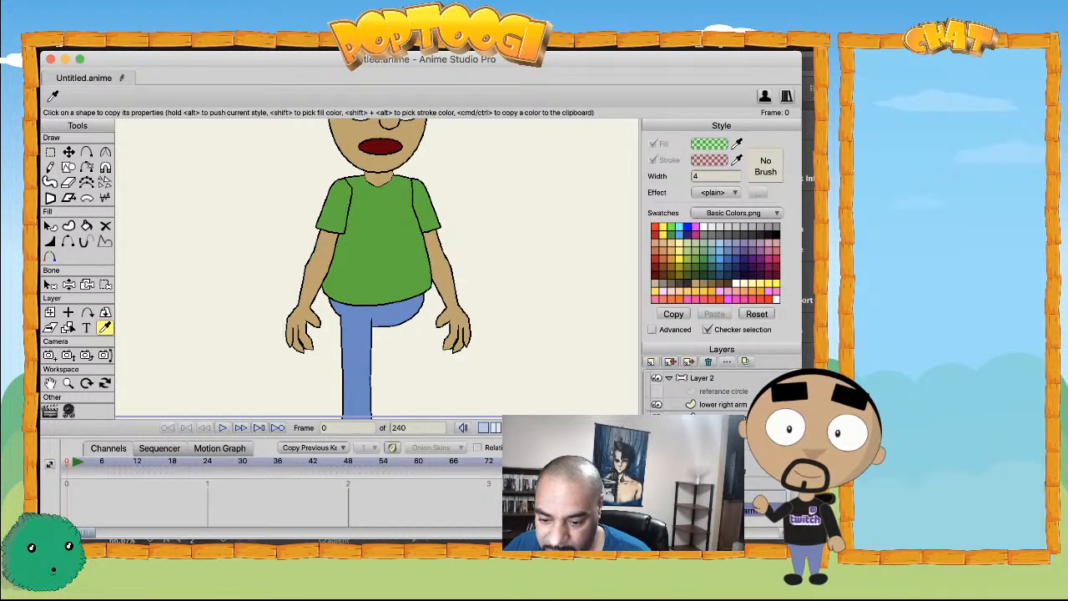
{"action": "double_click", "coordinate": [724, 510]}
{"action": "key", "text": "u"}
{"action": "key", "text": "p"}
{"action": "key", "text": "p"}
{"action": "key", "text": "e"}
{"action": "key", "text": "r"}
{"action": "key", "text": "space"}
{"action": "key", "text": "Return"}
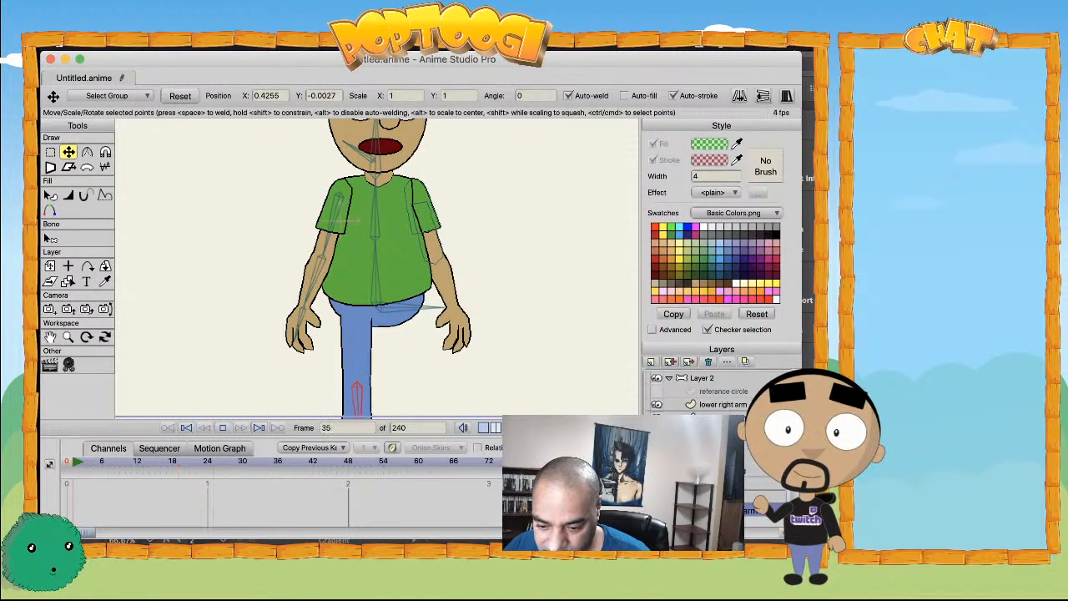
- Rename the layer of the character's upper left arm as "upper left arm"
{"action": "double_click", "coordinate": [724, 510]}
{"action": "type", "text": "upper"}
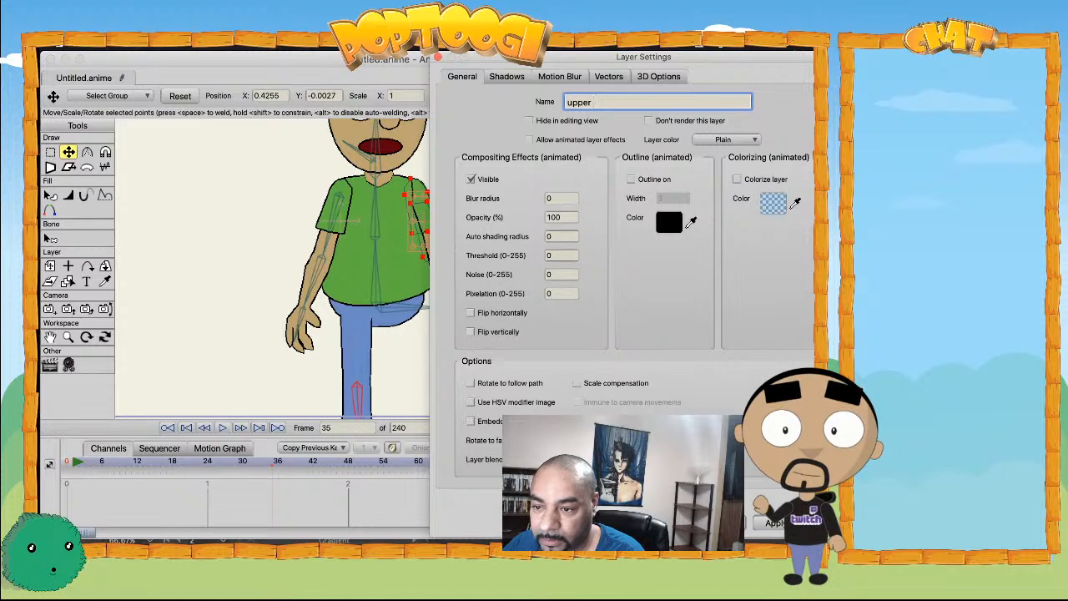
{"action": "type", "text": " le"}
{"action": "type", "text": "arm"}
{"action": "key", "text": "Return"}
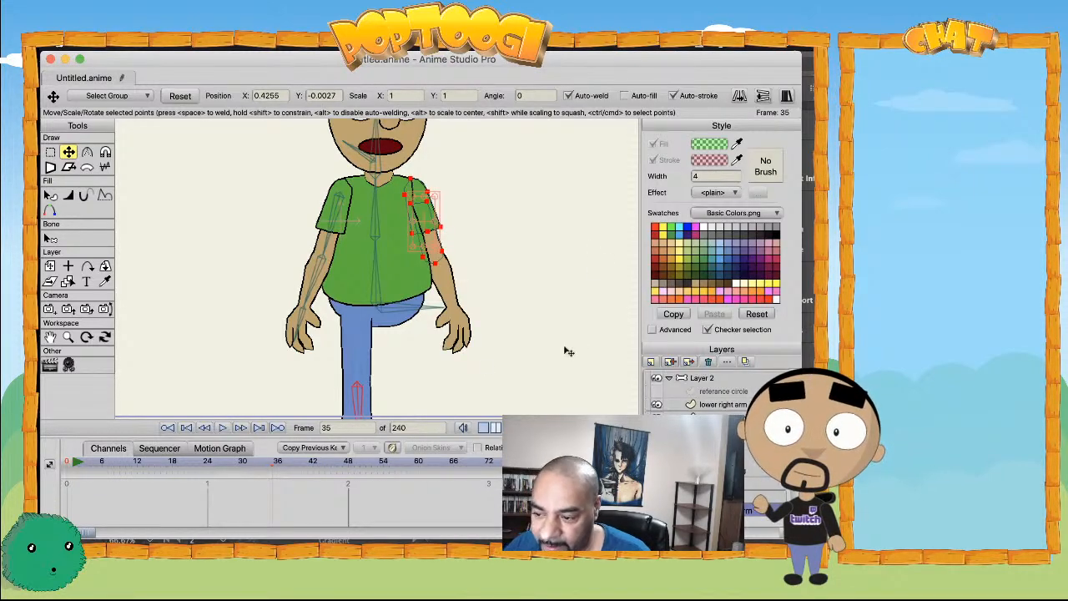
- Hide the shirt layer and move the upper left arm inward toward the body, to about X 0.3842
{"action": "scroll", "coordinate": [470, 309], "scroll_direction": "down", "scroll_amount": 3}
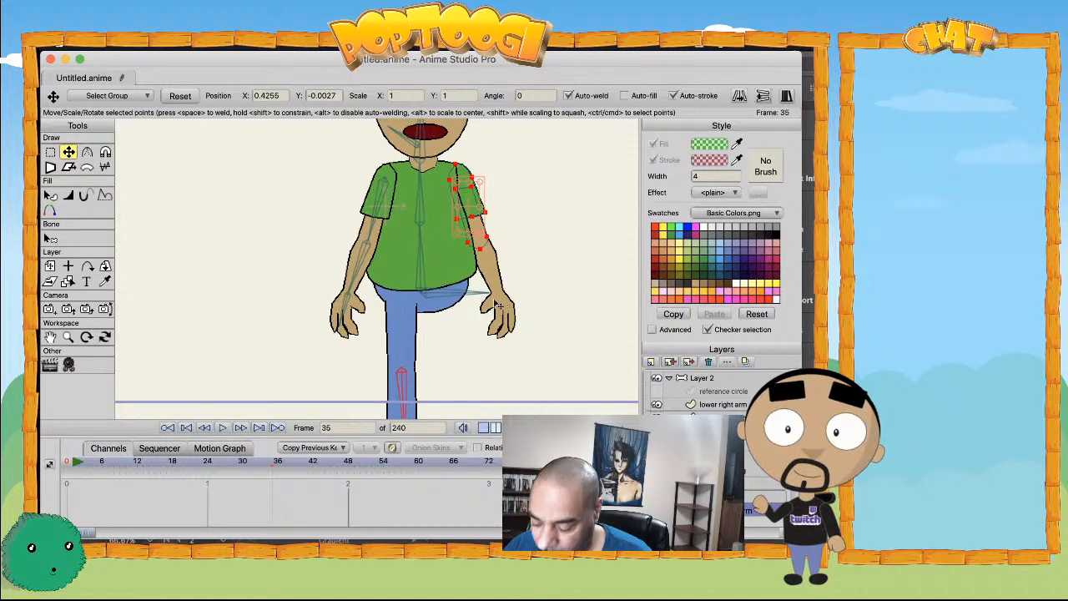
{"action": "left_click", "coordinate": [656, 431]}
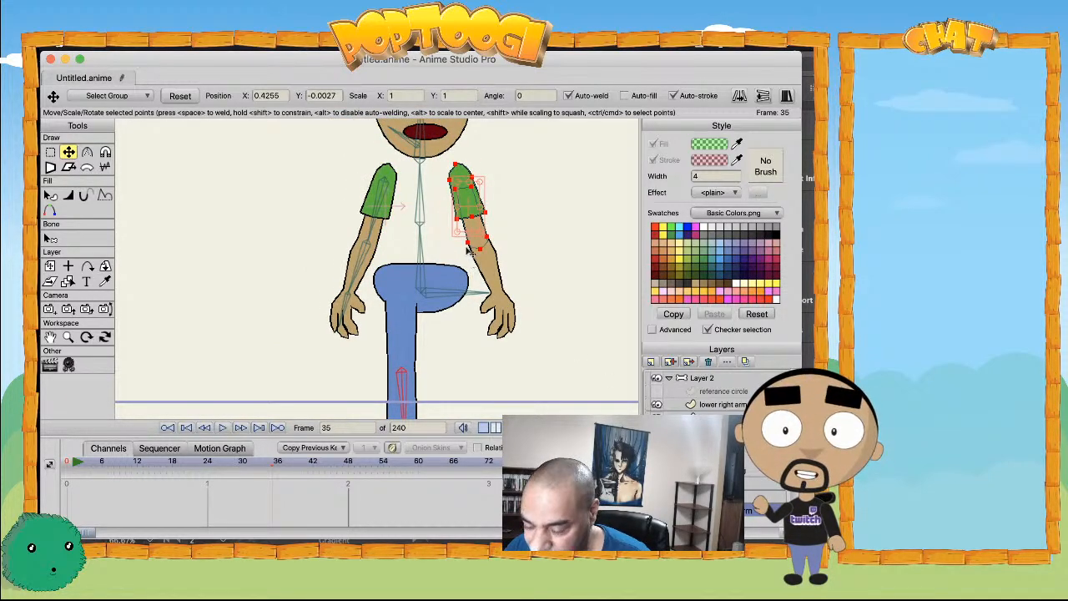
{"action": "left_click_drag", "start_coordinate": [471, 235], "coordinate": [461, 221]}
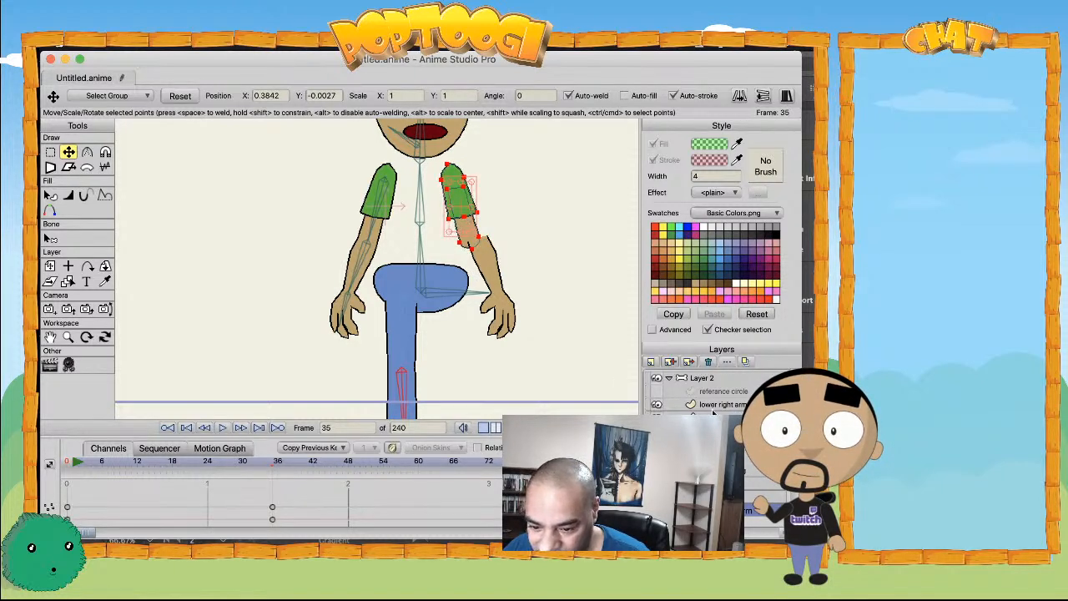
- Move the lower left arm inward to about X 0.50 to meet the upper arm, checking the fit with the shirt briefly shown
{"action": "left_click", "coordinate": [800, 509]}
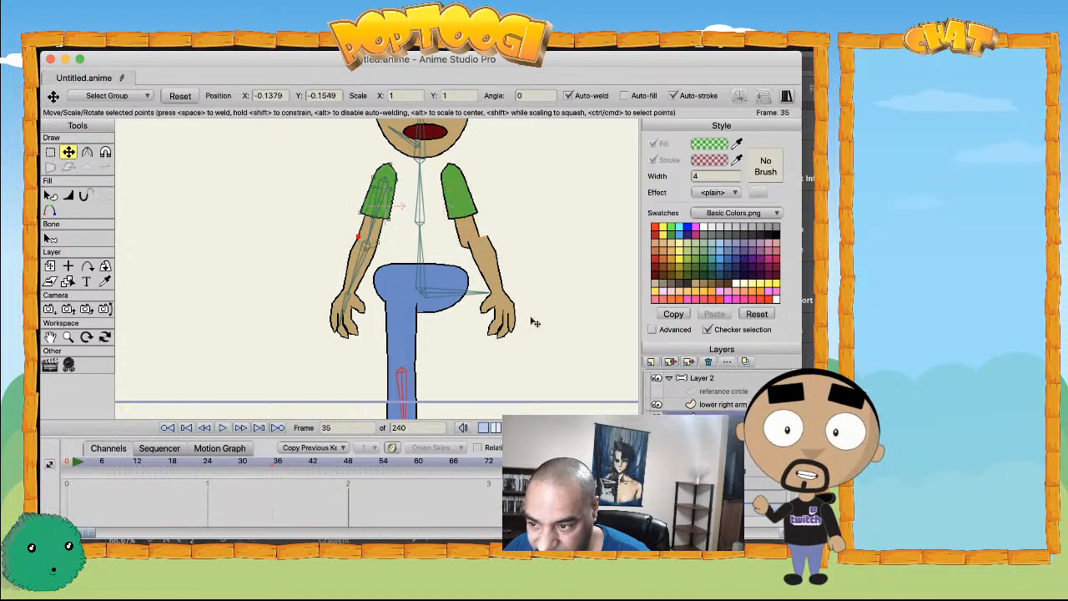
{"action": "left_click", "coordinate": [723, 407]}
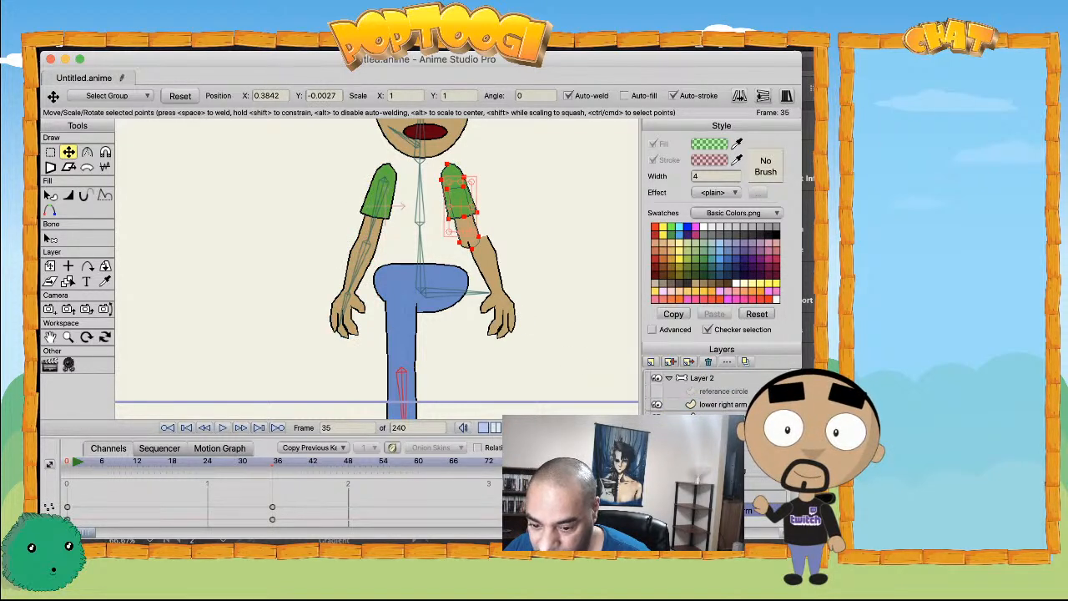
{"action": "left_click", "coordinate": [479, 271]}
{"action": "left_click_drag", "start_coordinate": [488, 280], "coordinate": [479, 271]}
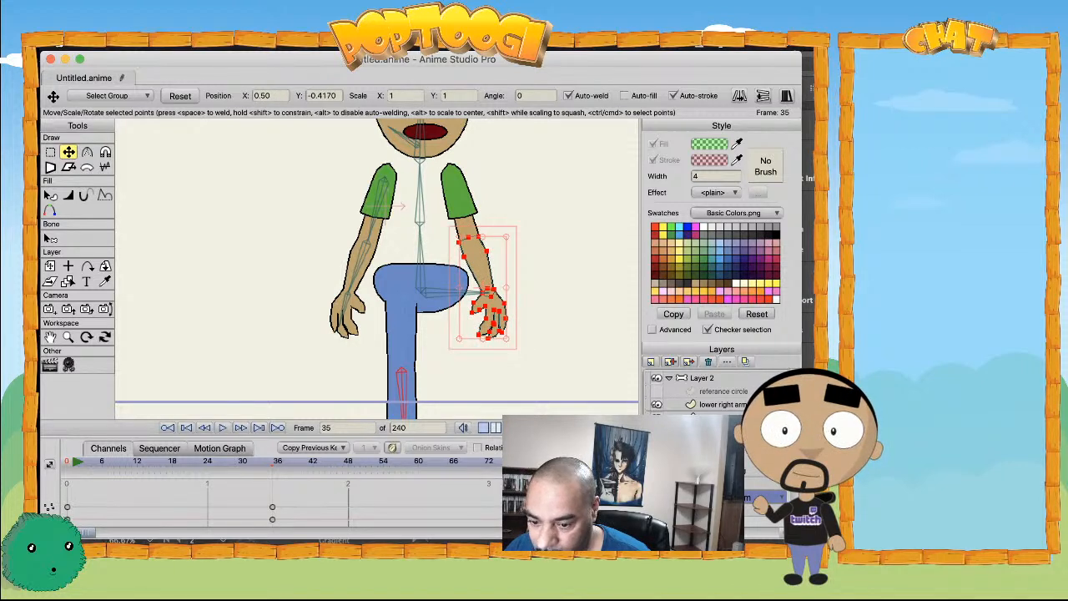
{"action": "left_click", "coordinate": [657, 444]}
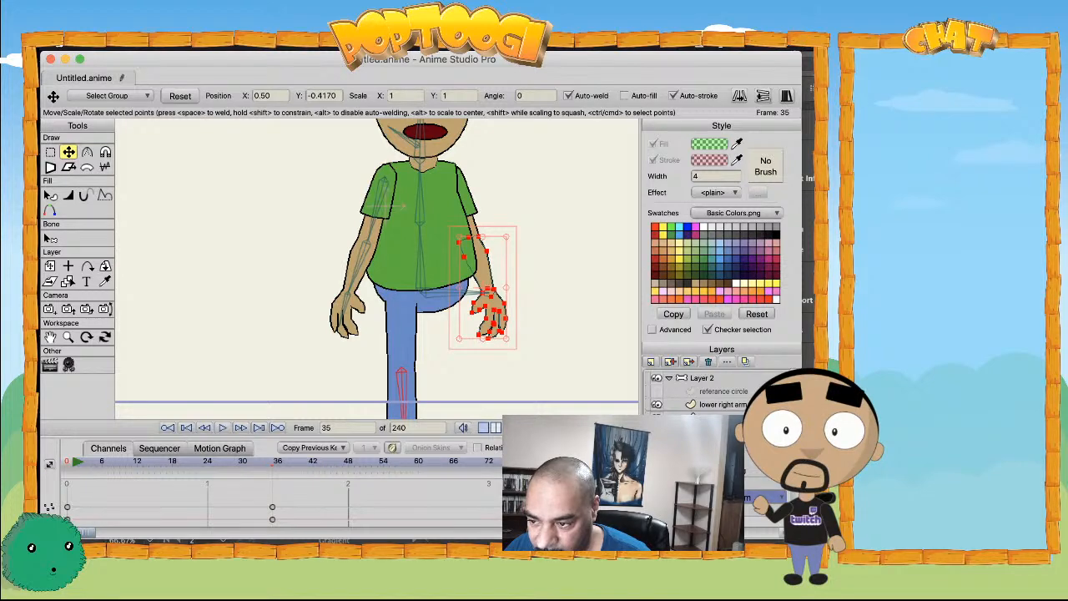
{"action": "left_click", "coordinate": [657, 444]}
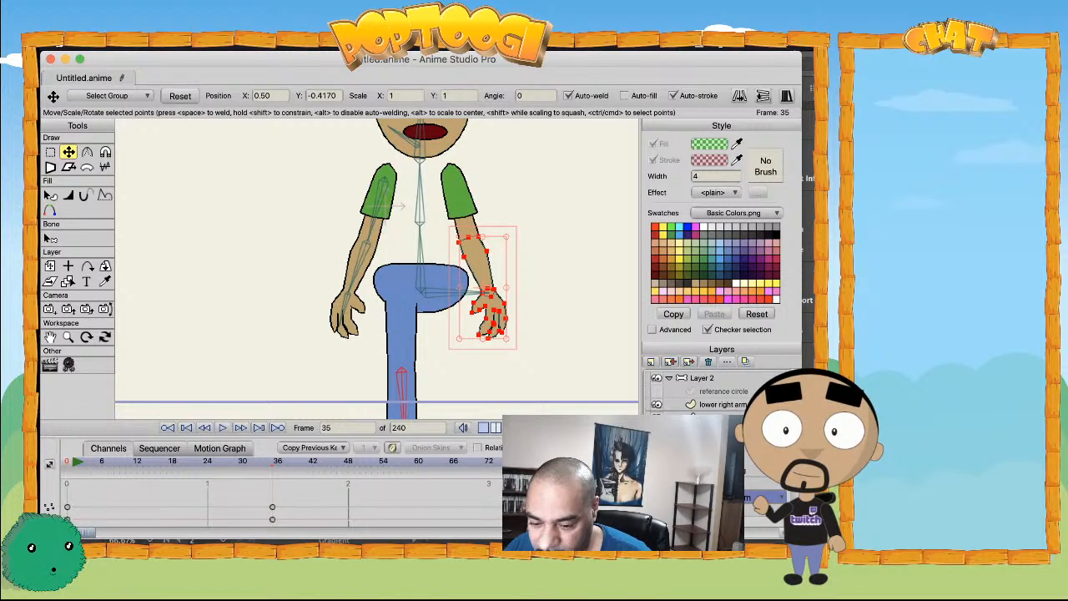
{"action": "left_click_drag", "start_coordinate": [480, 259], "coordinate": [482, 258]}
- Select the upper spine bone on Layer 2 and return to frame 0
{"action": "left_click", "coordinate": [697, 384]}
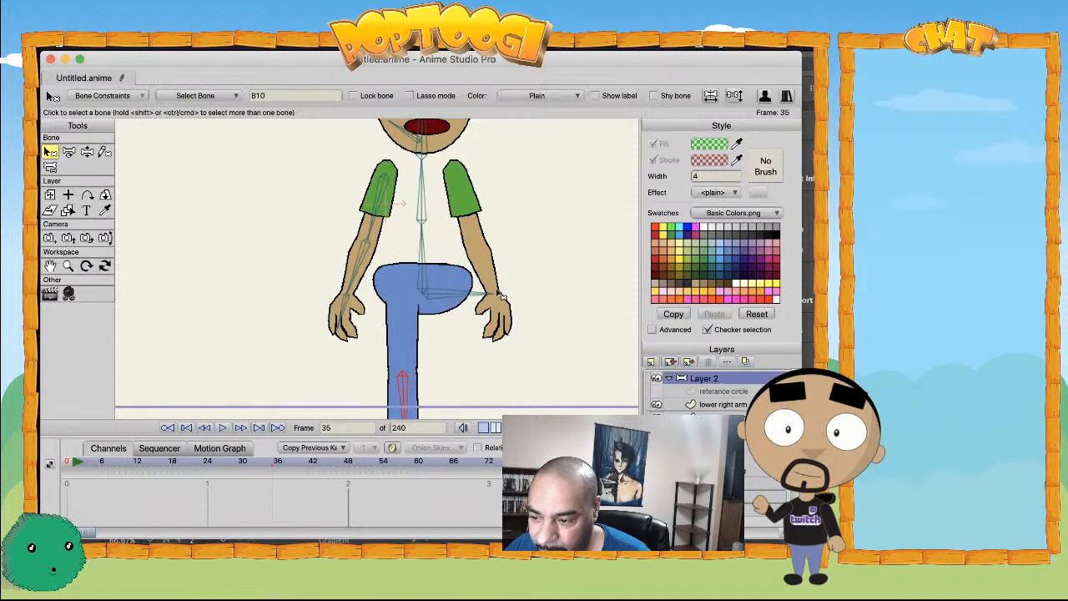
{"action": "scroll", "coordinate": [429, 233], "scroll_direction": "up", "scroll_amount": 2}
{"action": "left_click_drag", "start_coordinate": [426, 233], "coordinate": [389, 300]}
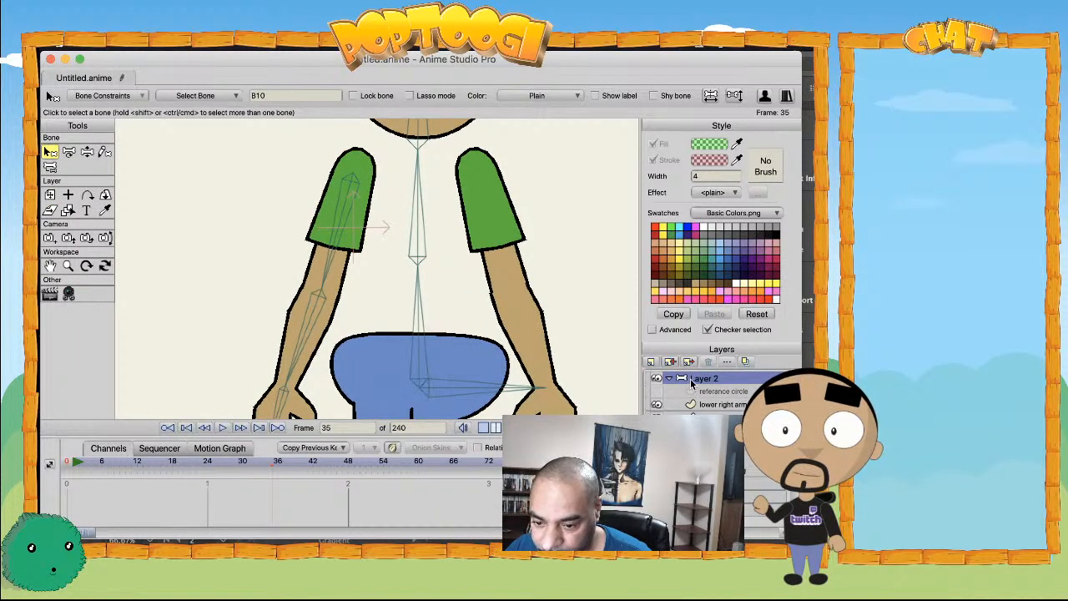
{"action": "left_click", "coordinate": [419, 203]}
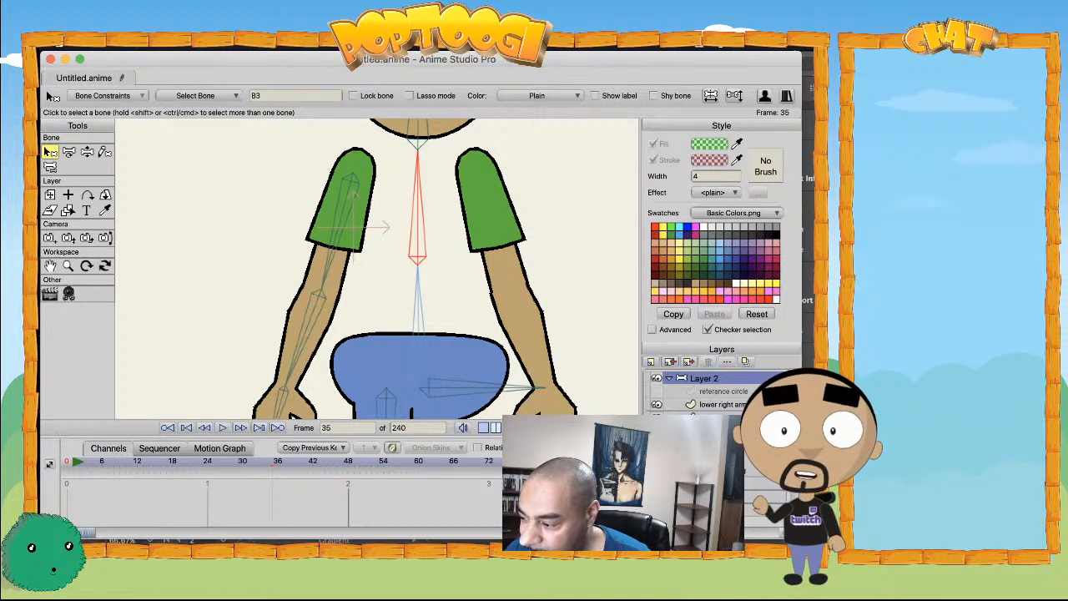
{"action": "left_click", "coordinate": [52, 466]}
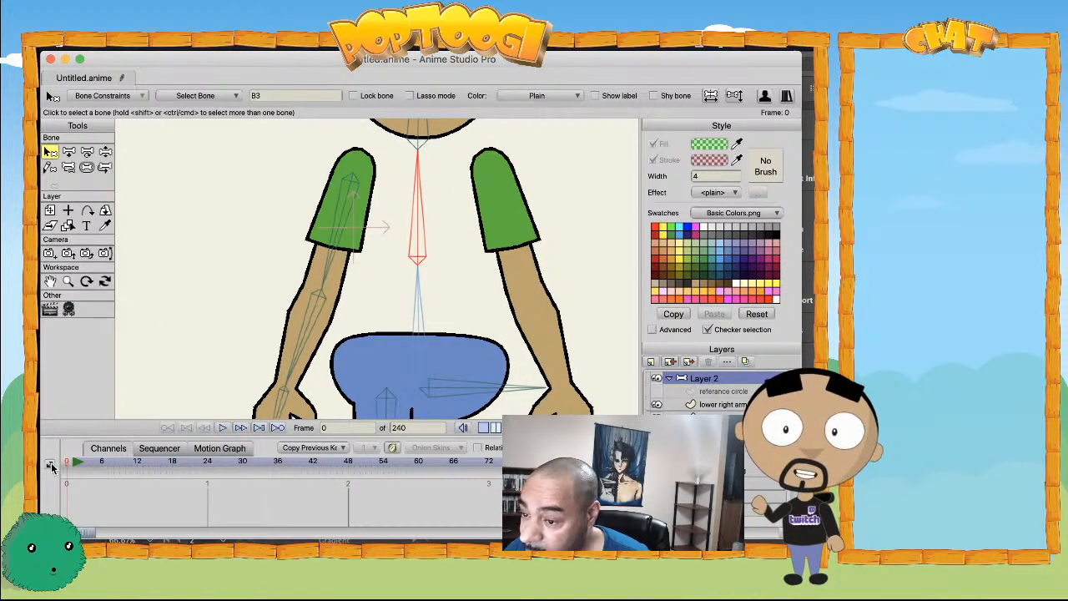
{"action": "left_click_drag", "start_coordinate": [52, 466], "coordinate": [534, 483]}
{"action": "key", "text": "shift+Left"}
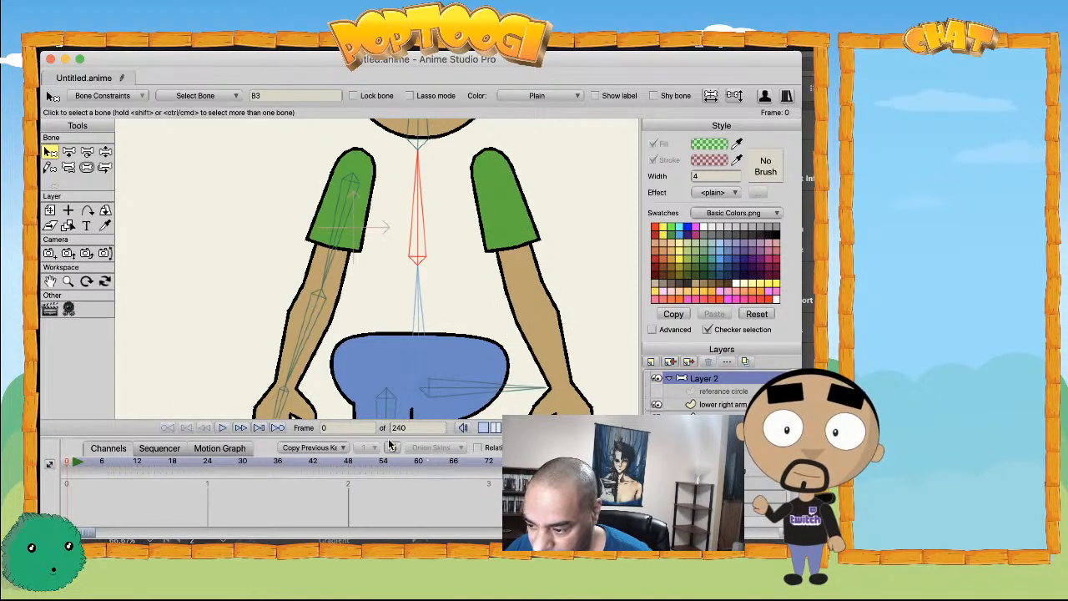
{"action": "left_click_drag", "start_coordinate": [388, 435], "coordinate": [389, 348]}
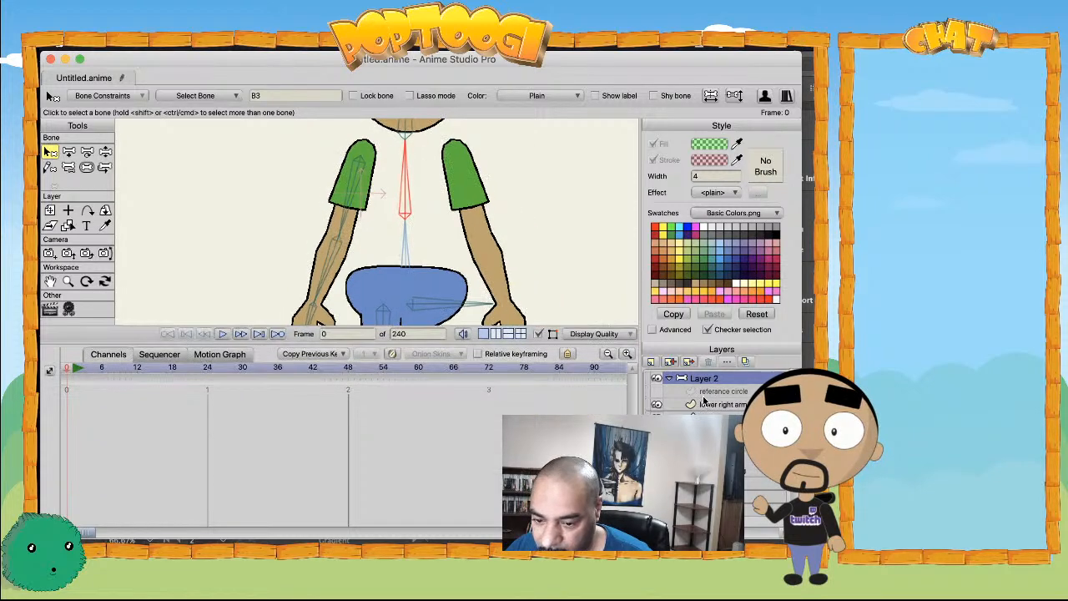
- Transfer the lower left arm's shifted position to frame 0 and remove its keyframes at frame 35
{"action": "left_click", "coordinate": [764, 497]}
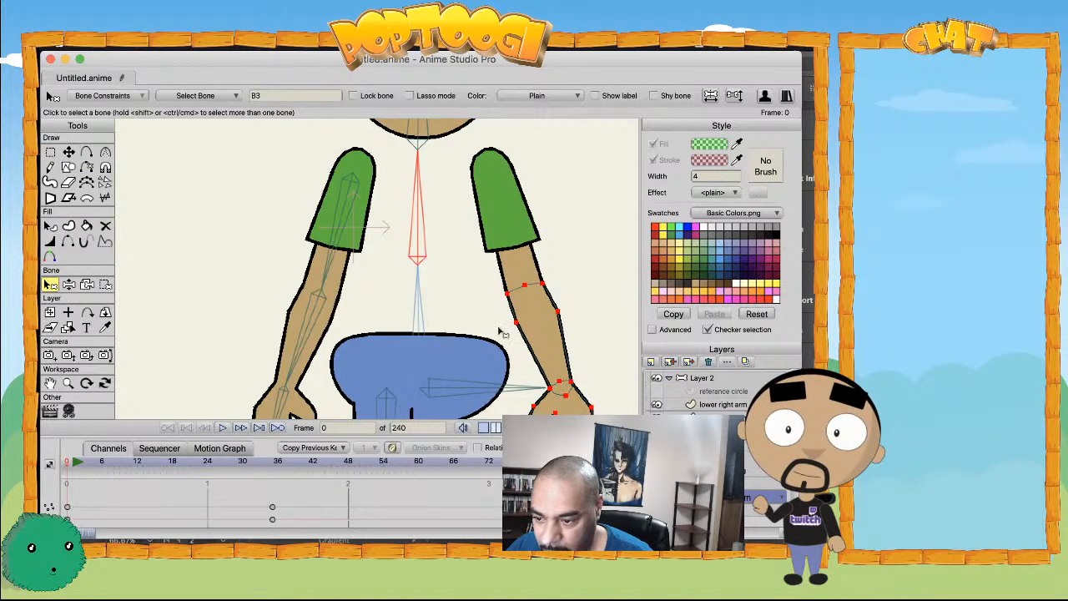
{"action": "left_click_drag", "start_coordinate": [304, 499], "coordinate": [261, 533]}
{"action": "key", "text": "Delete"}
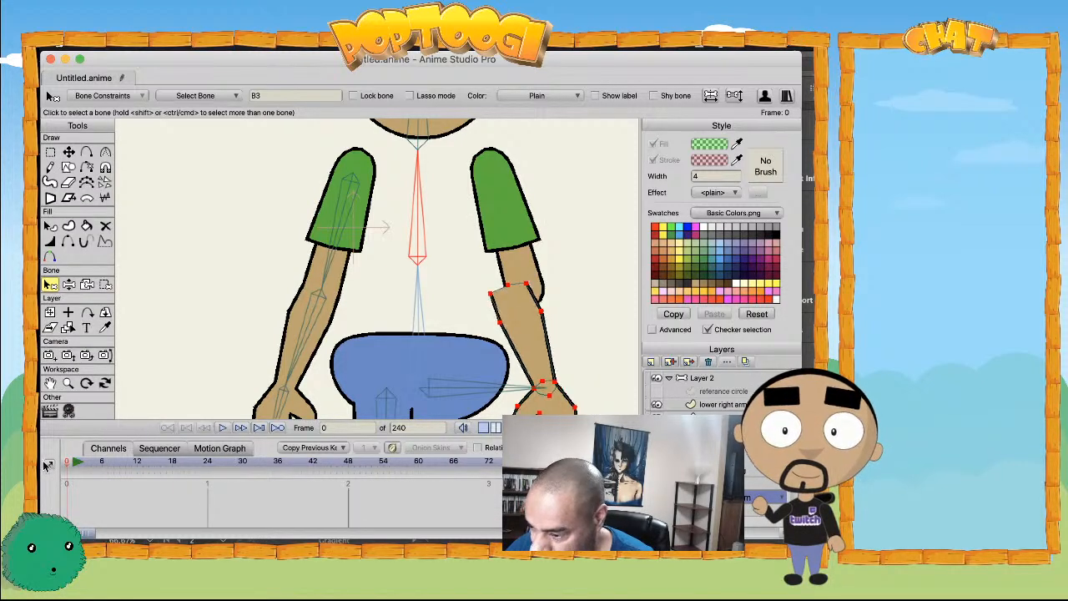
- Transfer the upper left arm's shifted position to frame 0 and remove its keyframes at frame 35
{"action": "key", "text": "ctrl+z"}
{"action": "left_click_drag", "start_coordinate": [329, 482], "coordinate": [261, 538]}
{"action": "key", "text": "Delete"}
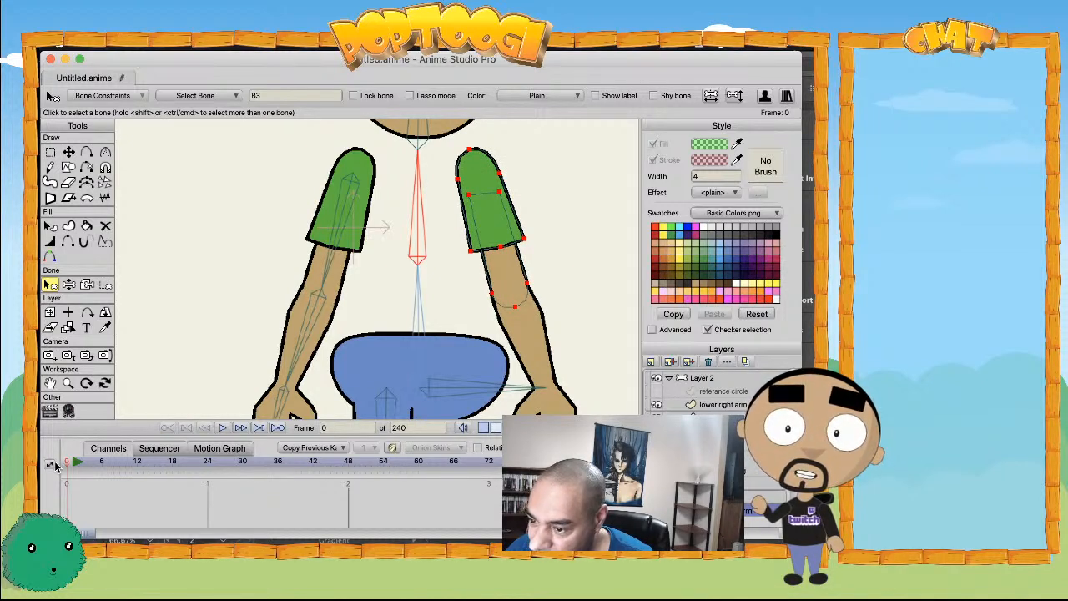
- Add a chain of three bones on Layer 2 along the left arm: upper arm, forearm and hand
{"action": "left_click", "coordinate": [672, 376]}
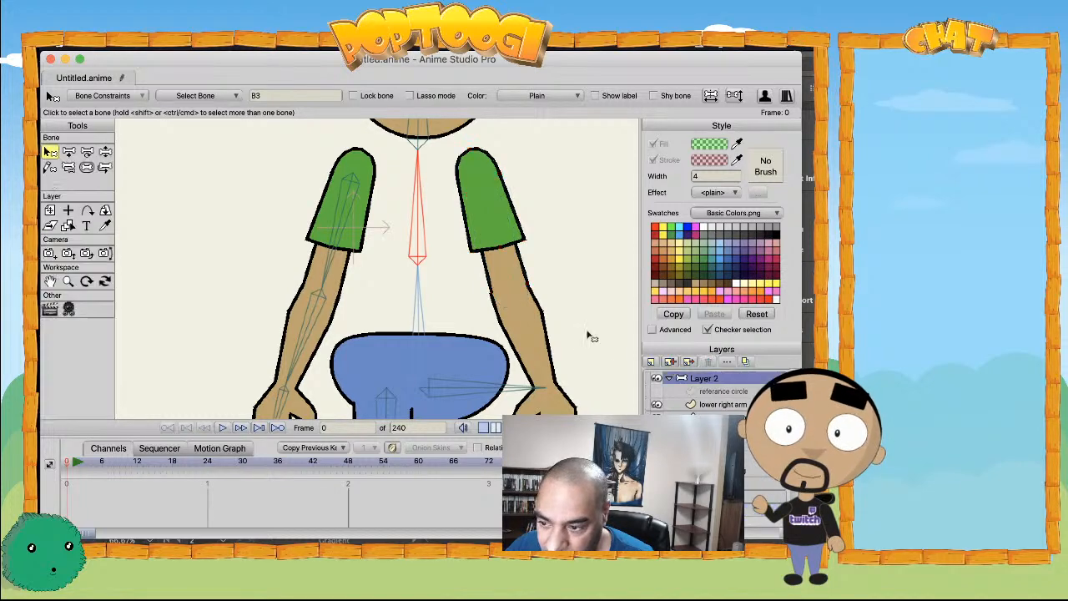
{"action": "key", "text": "a"}
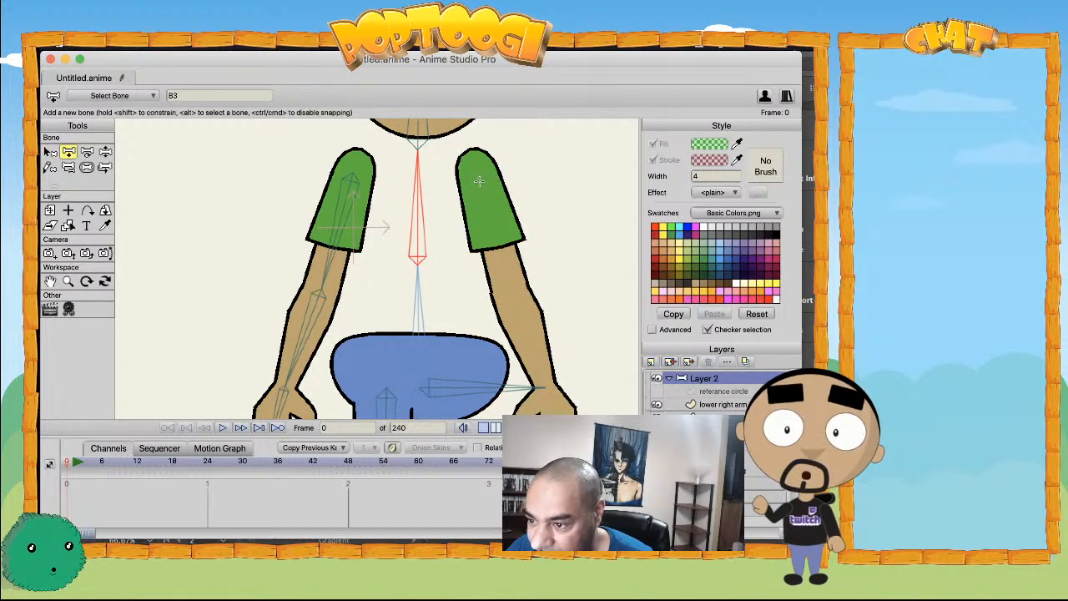
{"action": "left_click_drag", "start_coordinate": [476, 171], "coordinate": [542, 399]}
{"action": "scroll", "coordinate": [552, 356], "scroll_direction": "down", "scroll_amount": 5}
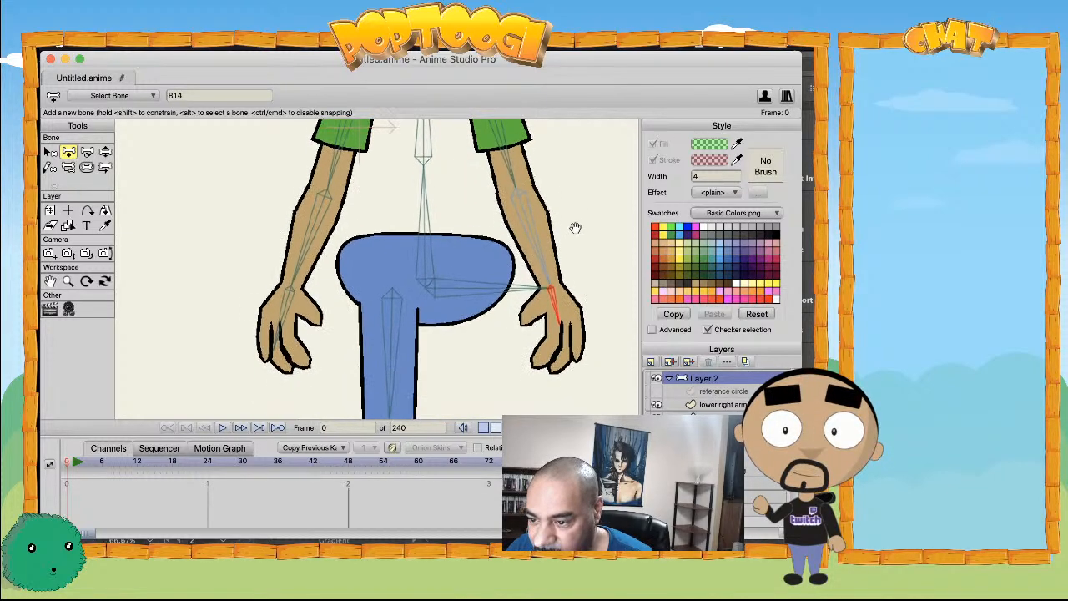
- Set the bone strength of the left arm's upper arm, forearm and hand bones to 0
{"action": "left_click", "coordinate": [87, 166]}
{"action": "left_click_drag", "start_coordinate": [531, 290], "coordinate": [421, 305]}
{"action": "left_click_drag", "start_coordinate": [504, 230], "coordinate": [556, 233]}
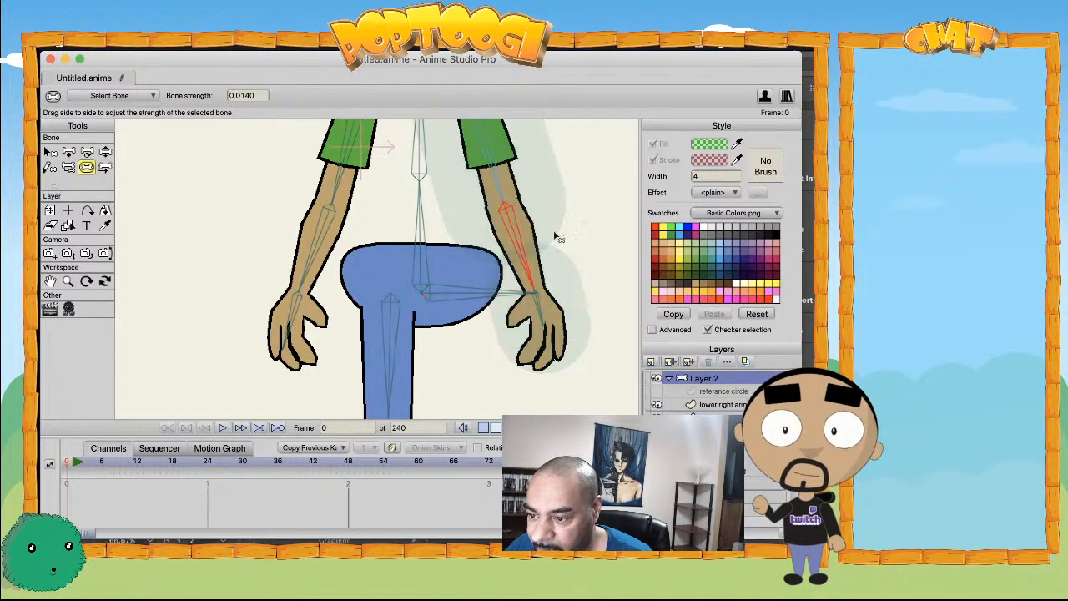
{"action": "scroll", "coordinate": [509, 348], "scroll_direction": "up", "scroll_amount": 4}
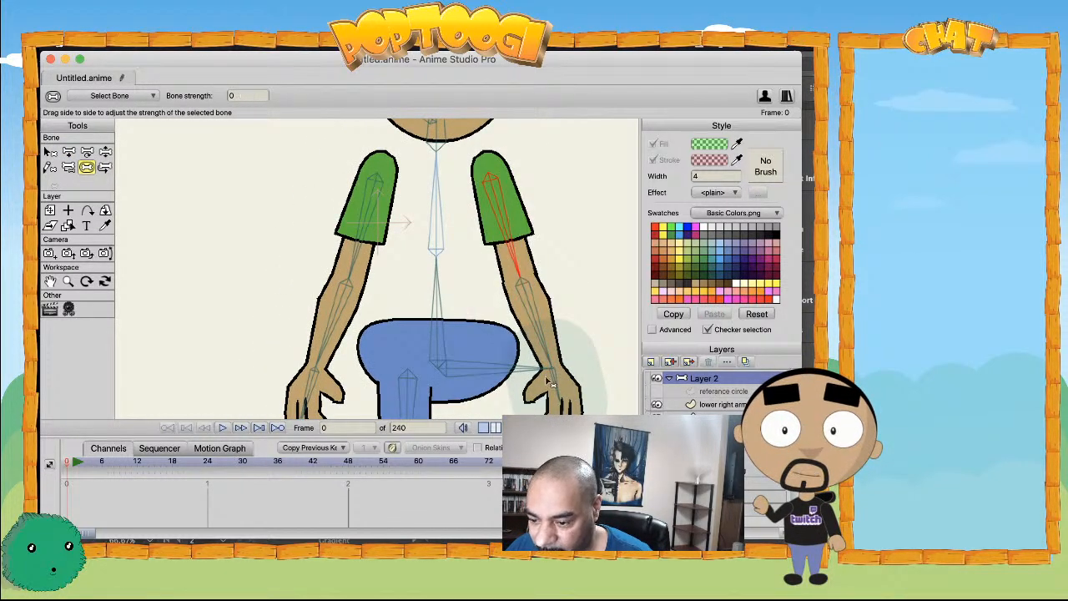
{"action": "left_click_drag", "start_coordinate": [551, 381], "coordinate": [528, 351]}
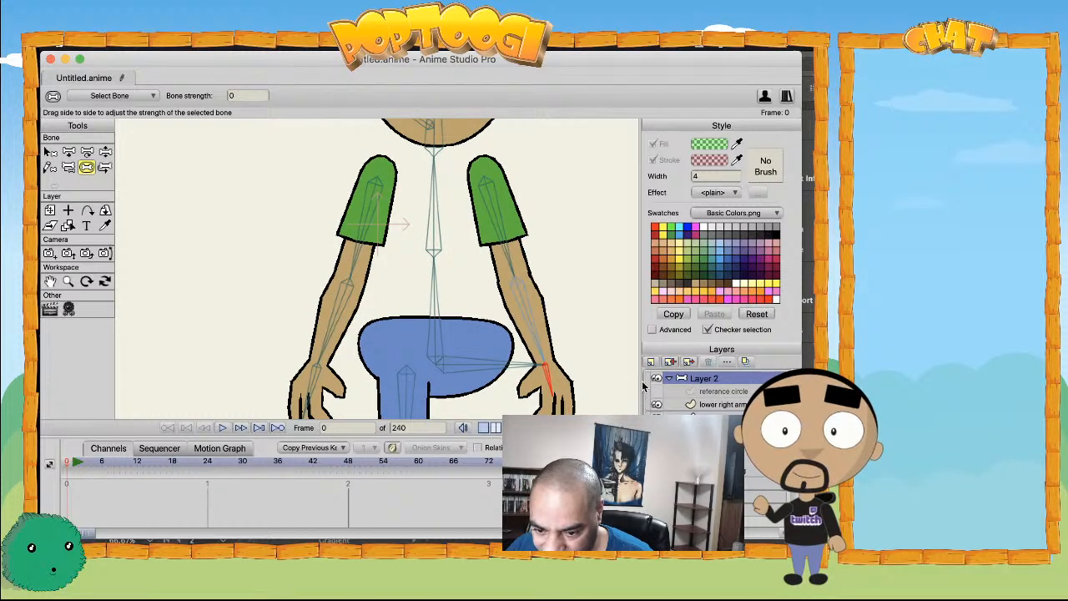
- Show the reference circle layer, duplicate the right arm's elbow and wrist circles, flip the copies horizontally and place them over the left arm
{"action": "scroll", "coordinate": [351, 314], "scroll_direction": "up", "scroll_amount": 2}
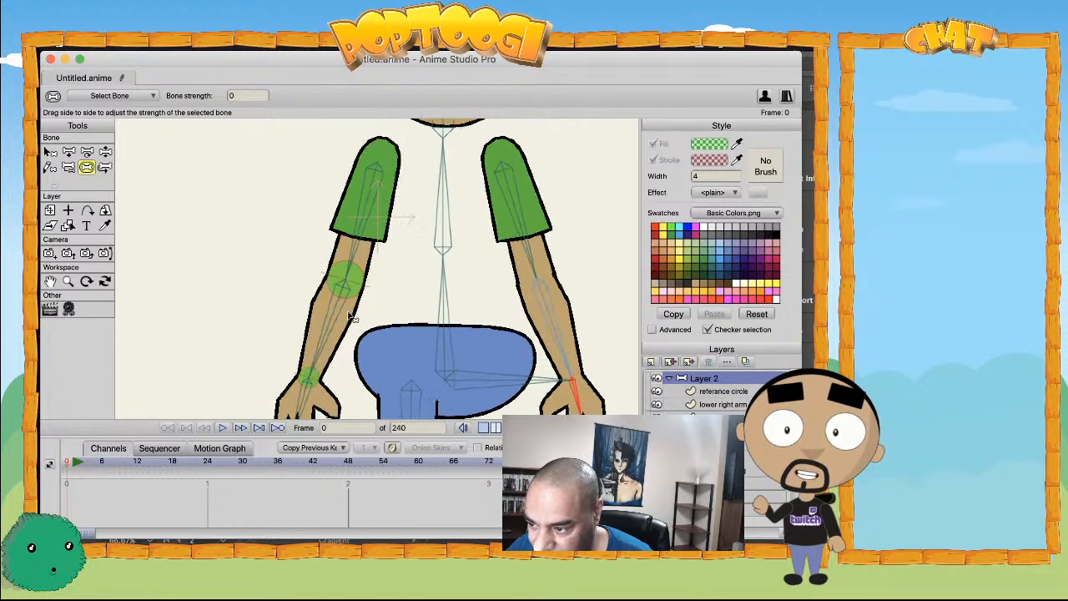
{"action": "left_click", "coordinate": [706, 395]}
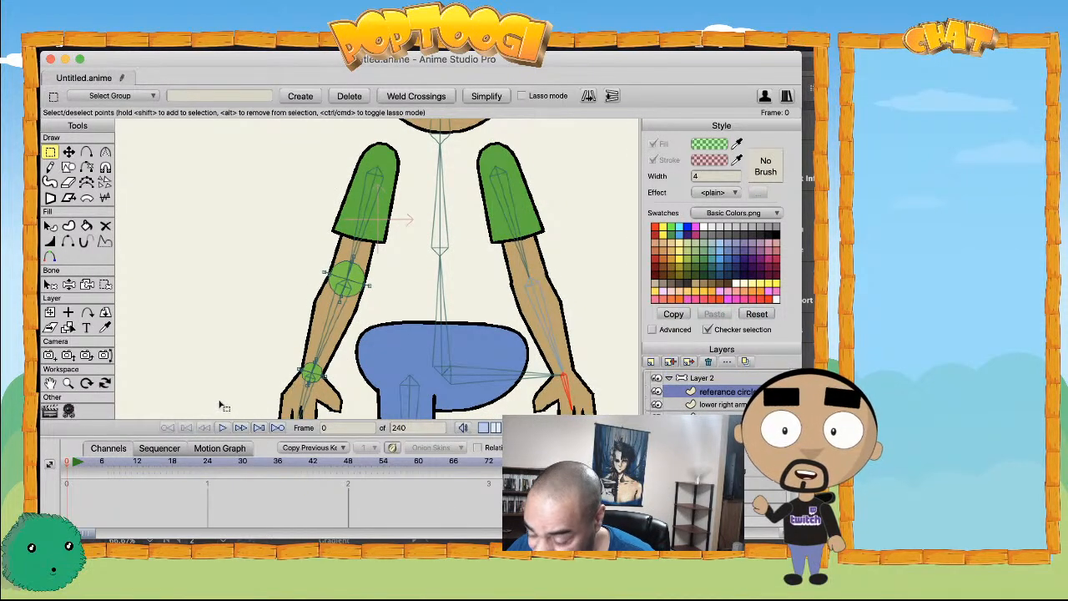
{"action": "left_click_drag", "start_coordinate": [250, 400], "coordinate": [401, 246]}
{"action": "key", "text": "t"}
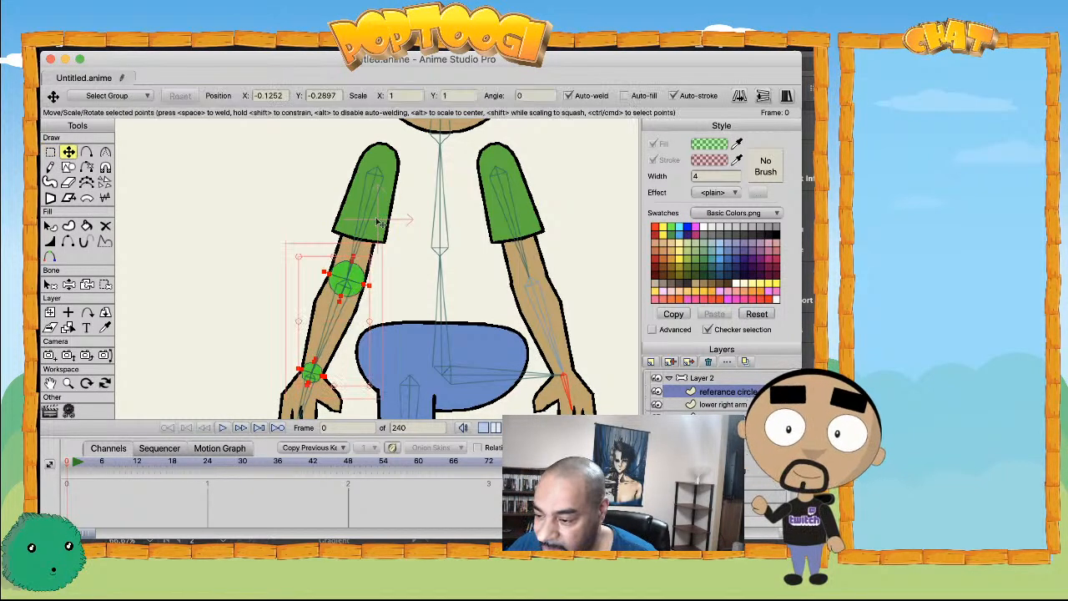
{"action": "left_click", "coordinate": [739, 95]}
{"action": "left_click_drag", "start_coordinate": [371, 290], "coordinate": [538, 300]}
- Nudge the copied reference circles to about X 0.4706, lining up the elbow circle with the left arm's outline
{"action": "scroll", "coordinate": [534, 303], "scroll_direction": "up", "scroll_amount": 5}
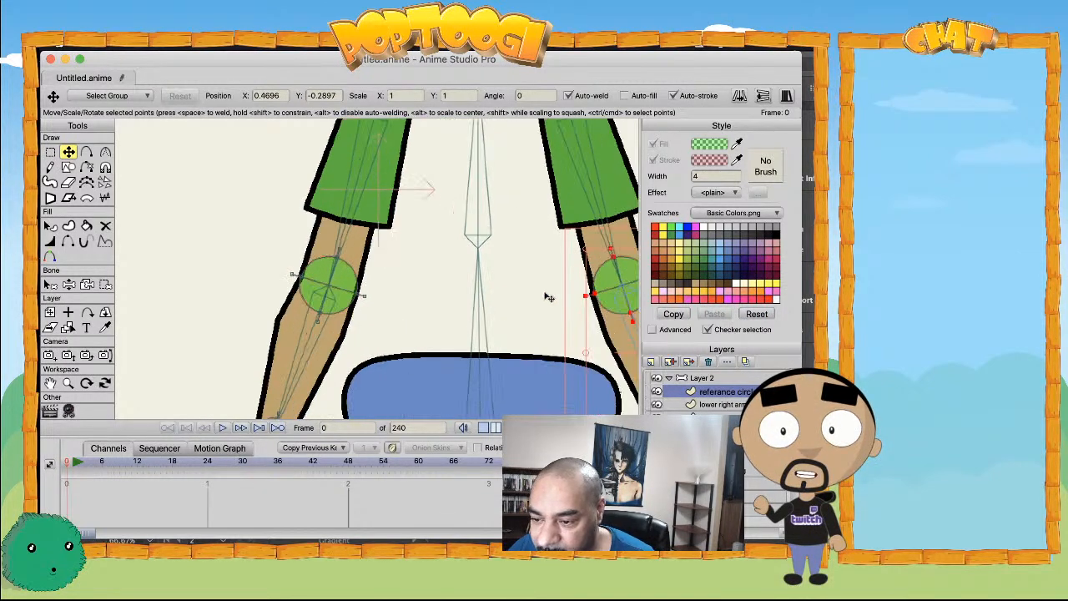
{"action": "scroll", "coordinate": [464, 328], "scroll_direction": "up", "scroll_amount": 5}
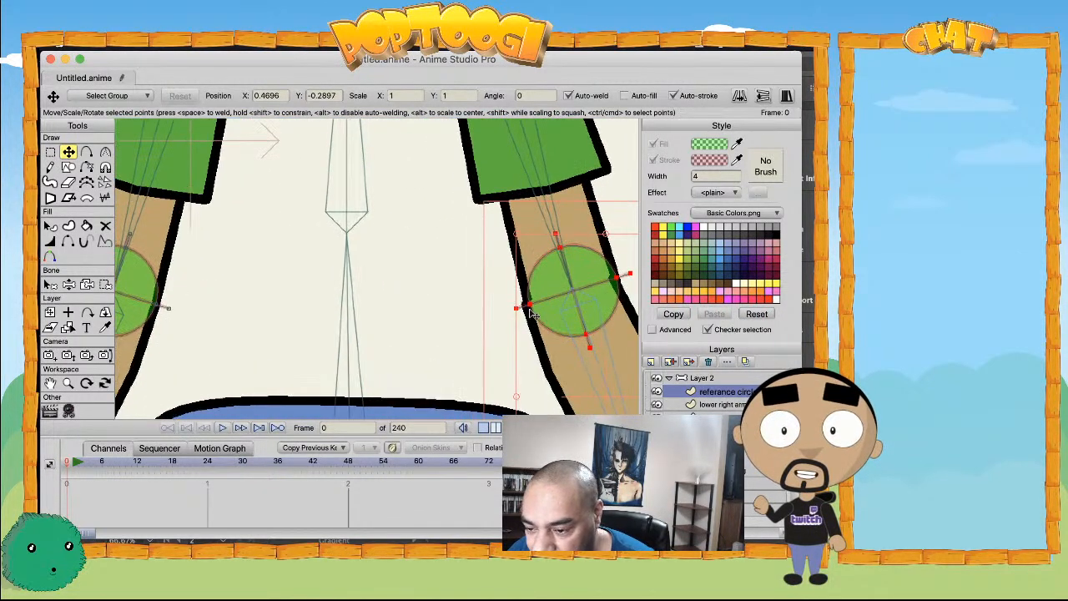
{"action": "scroll", "coordinate": [527, 308], "scroll_direction": "up", "scroll_amount": 3}
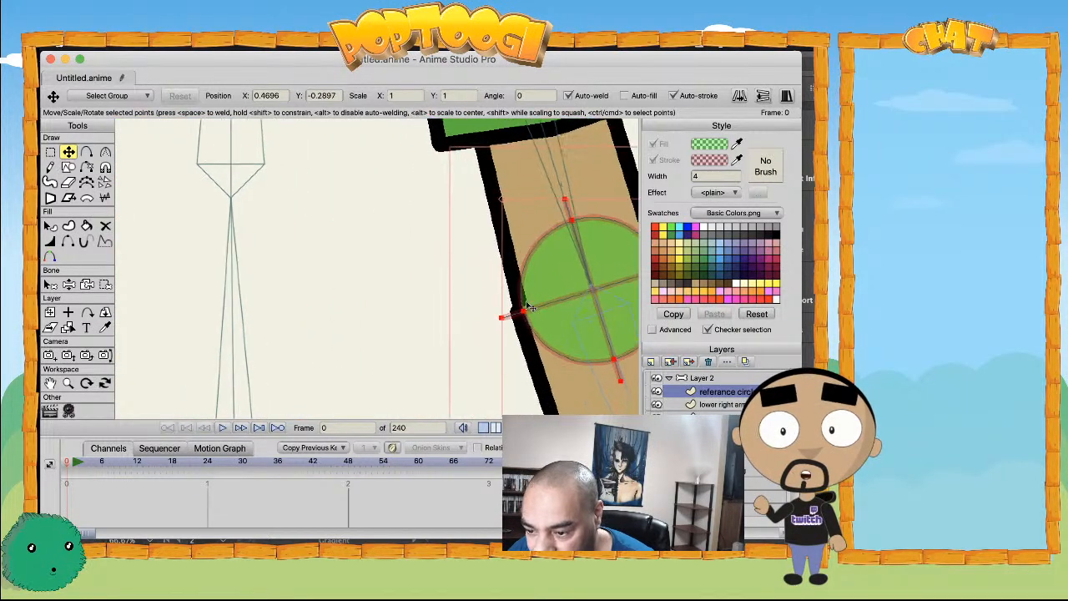
{"action": "left_click_drag", "start_coordinate": [558, 312], "coordinate": [560, 311]}
{"action": "left_click_drag", "start_coordinate": [484, 312], "coordinate": [298, 266]}
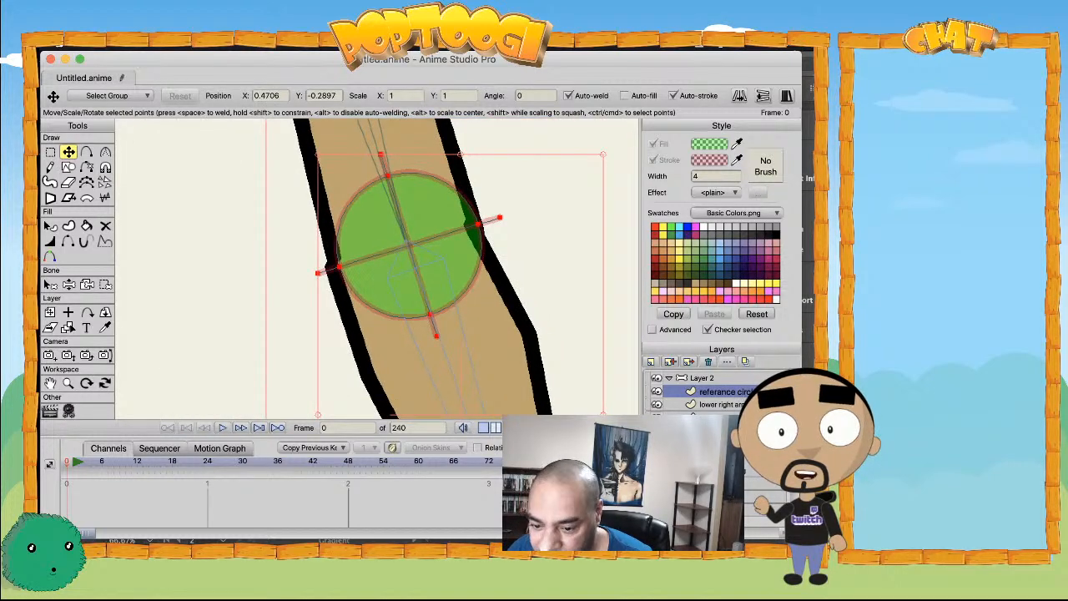
- Line up the lower left arm's elbow points with the edges of the elbow reference circle
{"action": "left_click", "coordinate": [727, 497]}
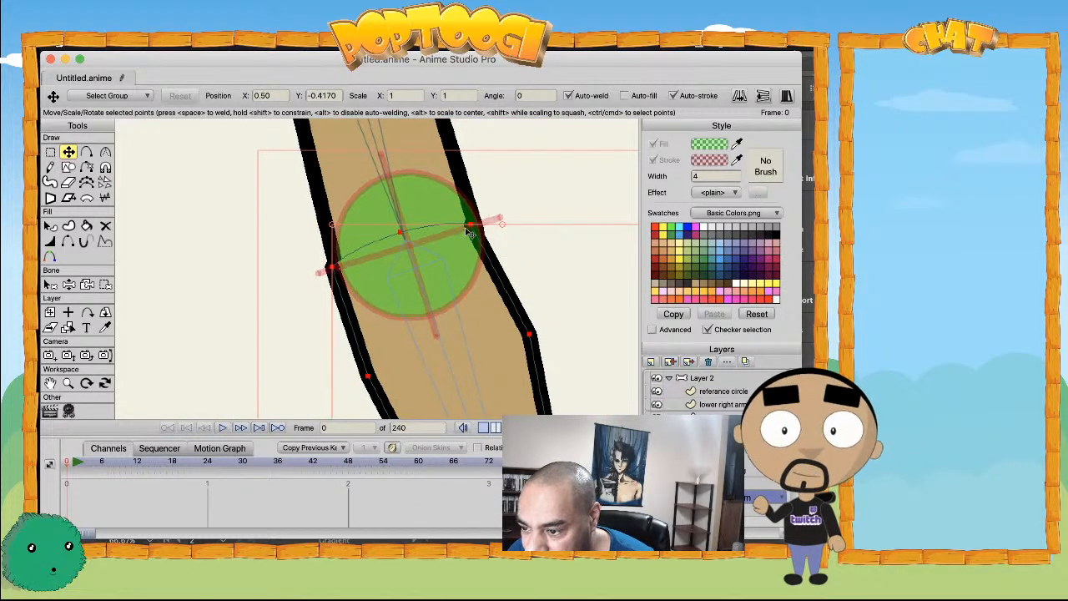
{"action": "left_click", "coordinate": [472, 233]}
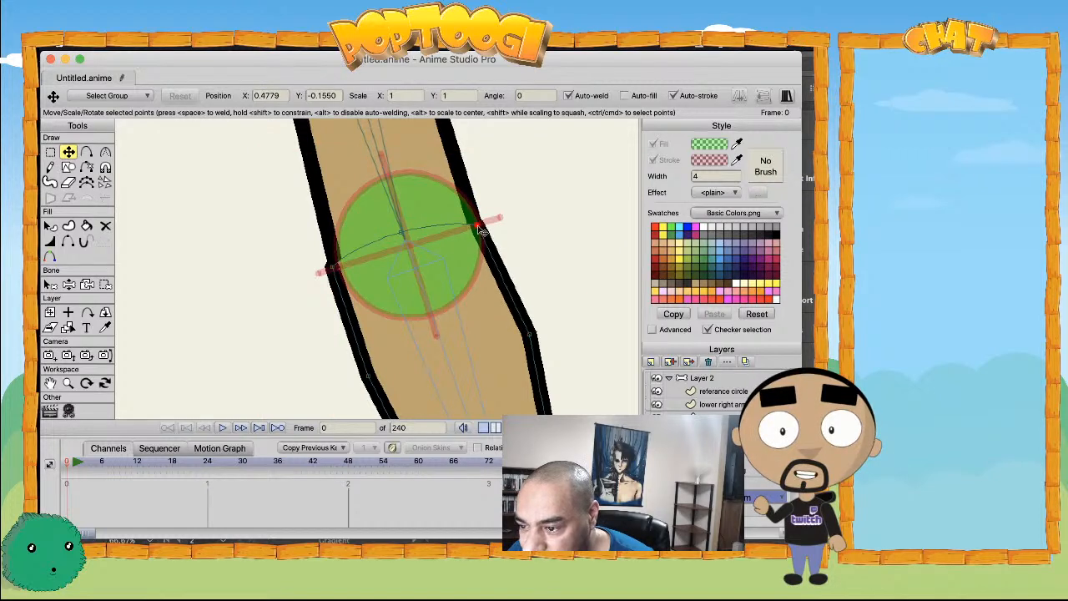
{"action": "left_click", "coordinate": [335, 270]}
{"action": "left_click", "coordinate": [403, 234]}
{"action": "scroll", "coordinate": [450, 217], "scroll_direction": "down", "scroll_amount": 3}
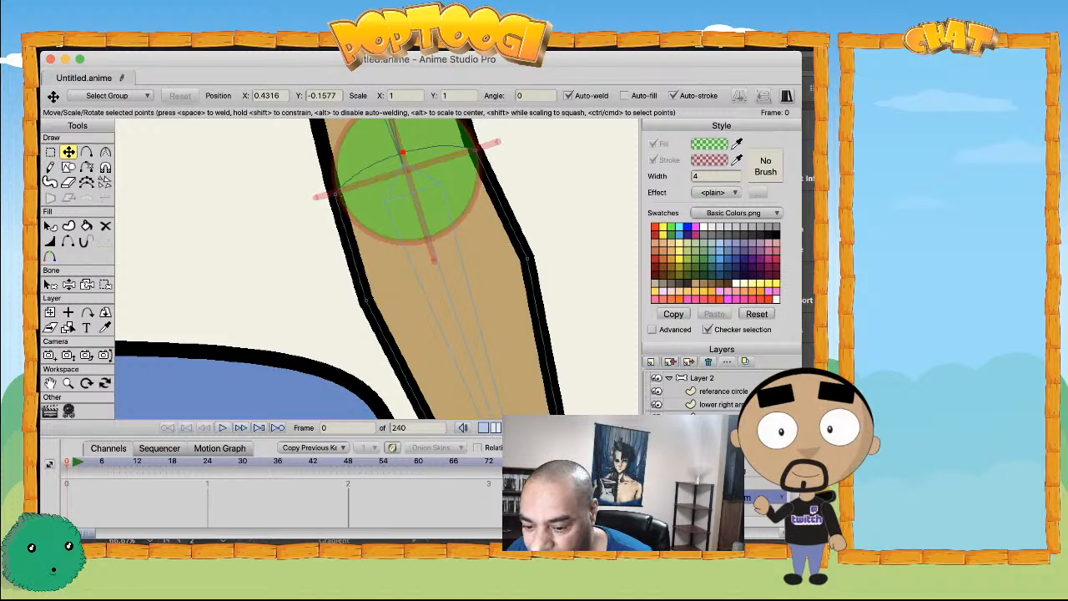
- Line up the upper left arm's lower-end and side points with the outline of the elbow reference circle
{"action": "key", "text": "ctrl+a"}
{"action": "scroll", "coordinate": [488, 292], "scroll_direction": "up", "scroll_amount": 2}
{"action": "scroll", "coordinate": [488, 292], "scroll_direction": "up", "scroll_amount": 2}
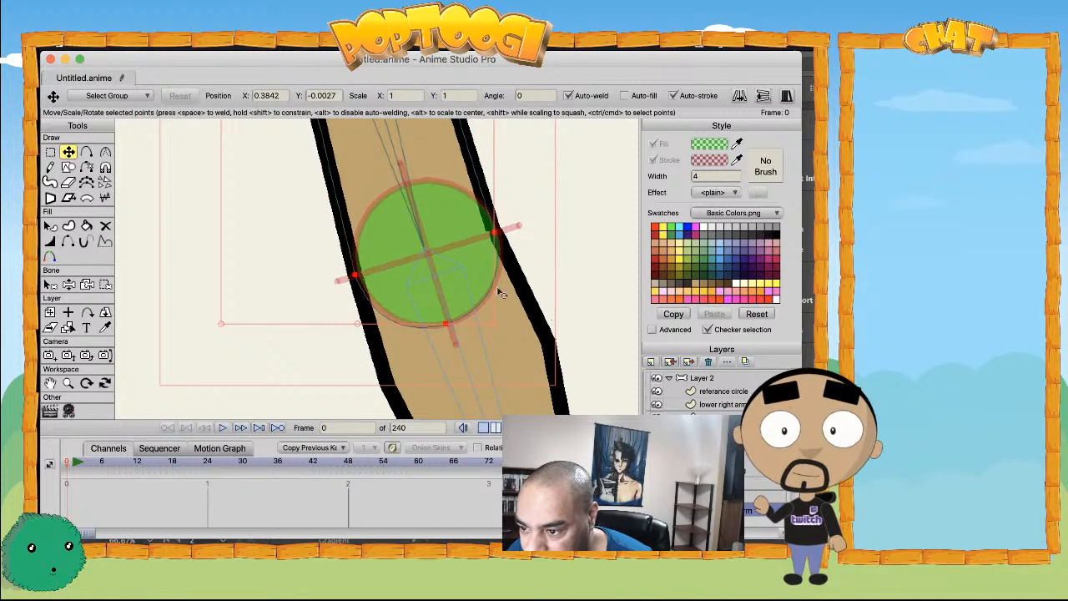
{"action": "left_click", "coordinate": [450, 326]}
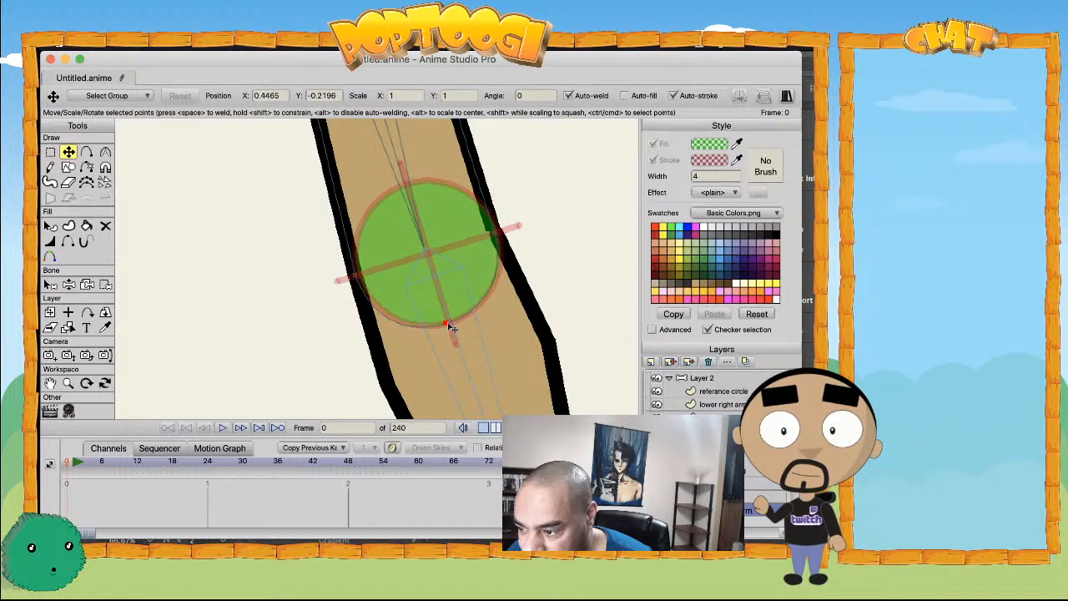
{"action": "left_click", "coordinate": [357, 279]}
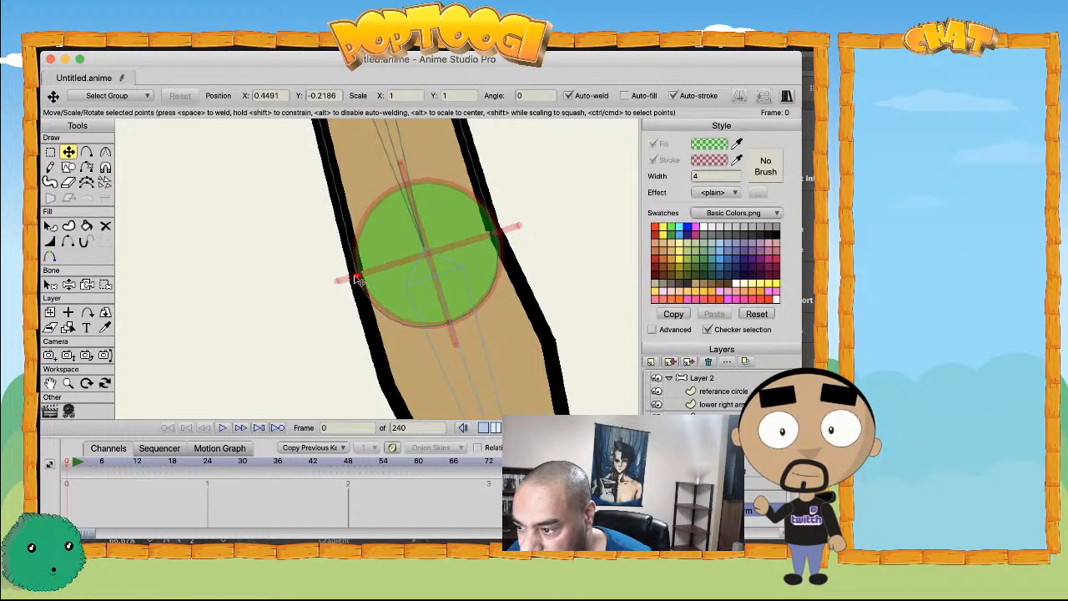
{"action": "left_click", "coordinate": [495, 233]}
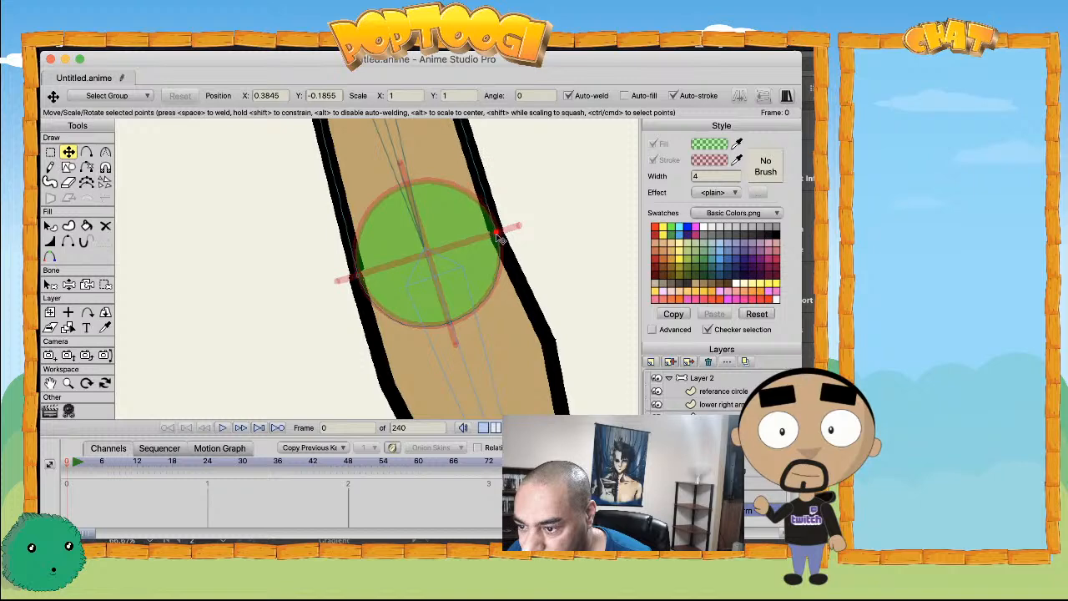
- Shift the left hand slightly outward and line up the lower left arm's wrist points with the wrist reference circle's edges
{"action": "left_click", "coordinate": [724, 498]}
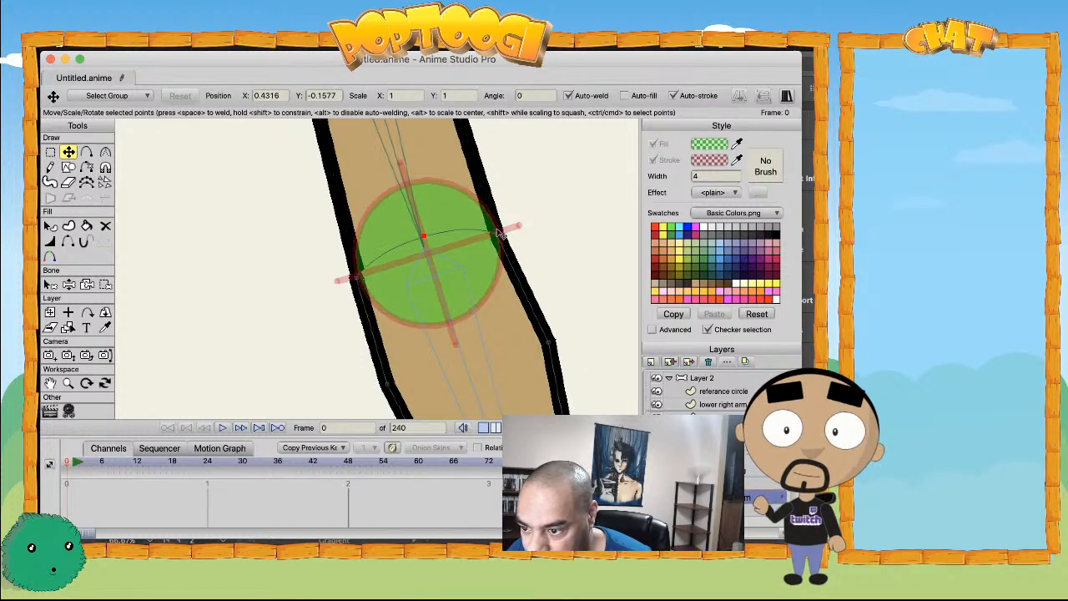
{"action": "scroll", "coordinate": [463, 237], "scroll_direction": "down", "scroll_amount": 2}
{"action": "left_click_drag", "start_coordinate": [423, 395], "coordinate": [432, 239]}
{"action": "key", "text": "c"}
{"action": "left_click_drag", "start_coordinate": [498, 373], "coordinate": [400, 258]}
{"action": "scroll", "coordinate": [454, 305], "scroll_direction": "up", "scroll_amount": 3}
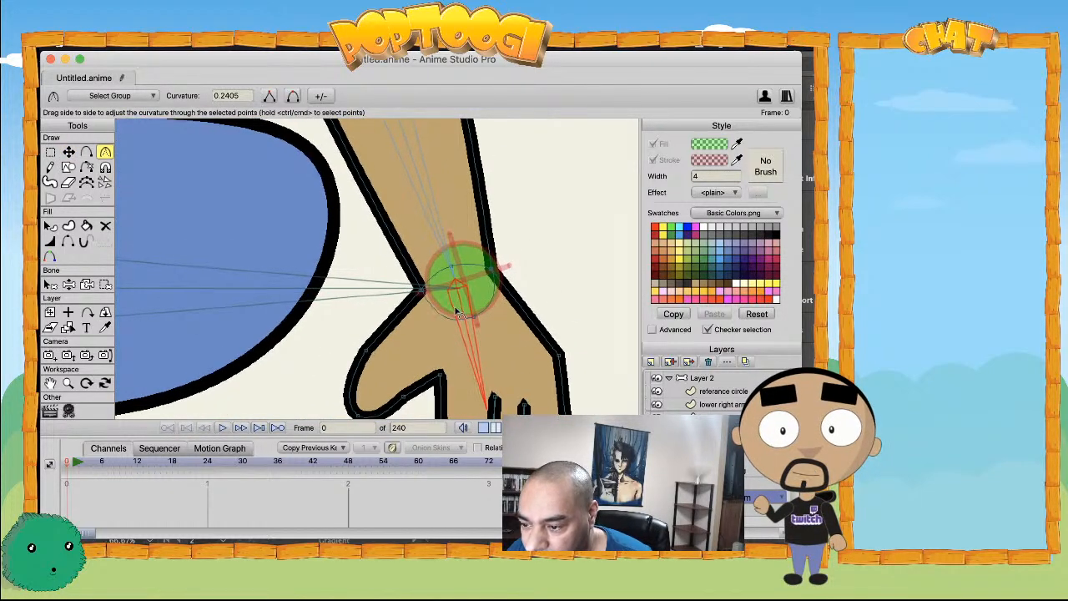
{"action": "key", "text": "t"}
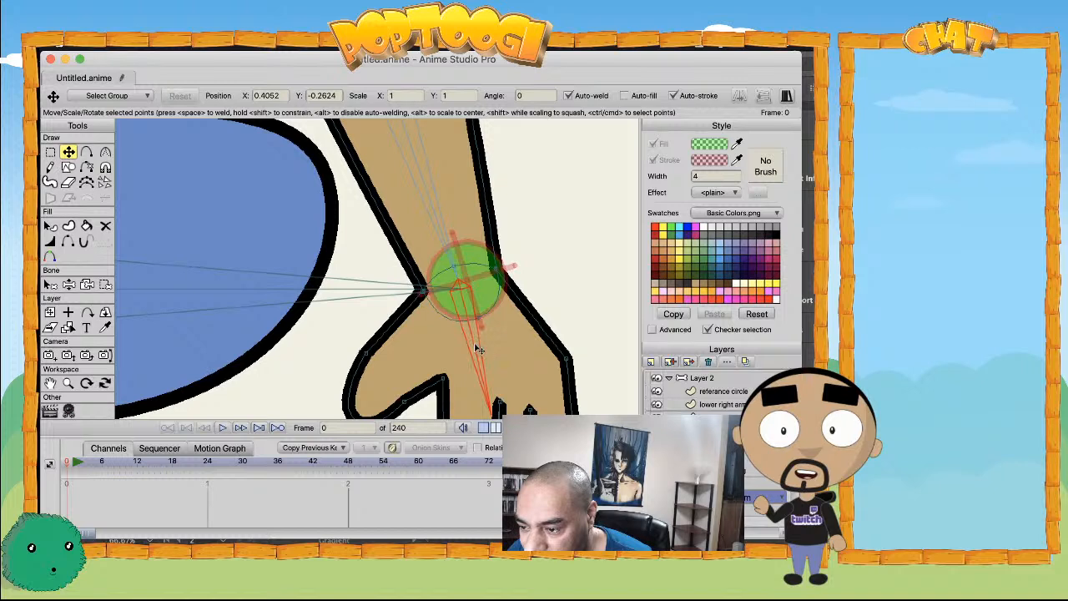
{"action": "key", "text": "super+a"}
{"action": "left_click_drag", "start_coordinate": [495, 329], "coordinate": [505, 333]}
{"action": "left_click", "coordinate": [501, 271]}
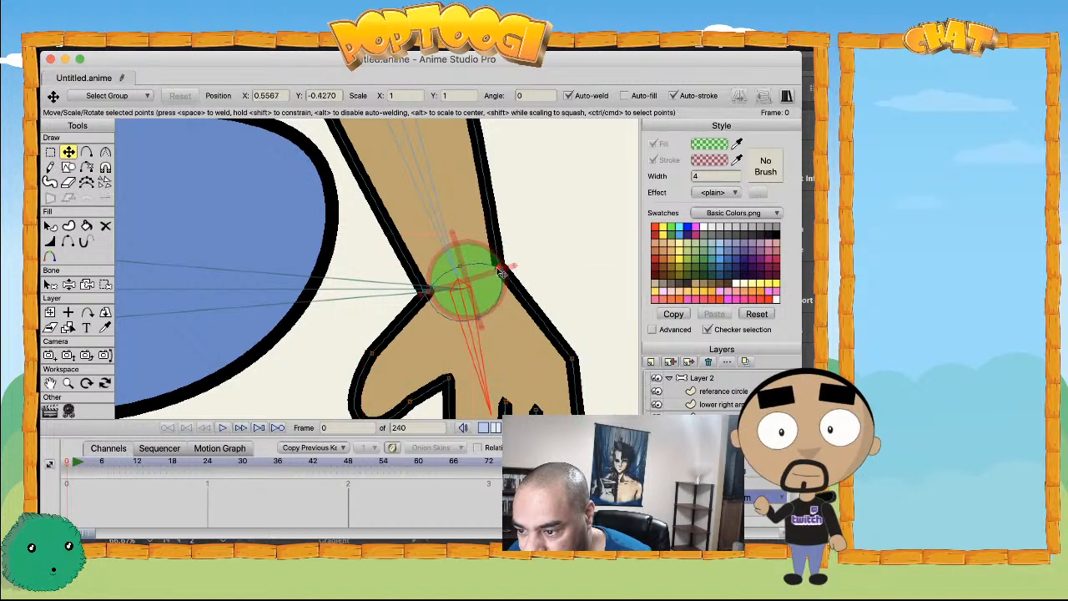
{"action": "left_click_drag", "start_coordinate": [428, 293], "coordinate": [430, 296]}
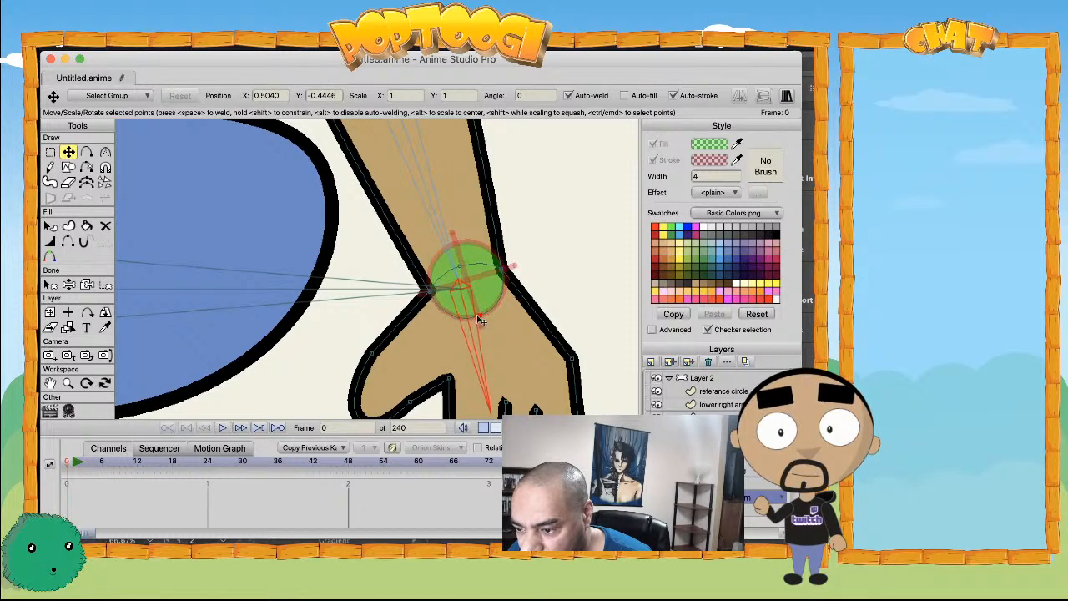
- Hide the reference circle layer, then bind the upper left arm's points to the left upper arm bone
{"action": "scroll", "coordinate": [482, 317], "scroll_direction": "down", "scroll_amount": 3}
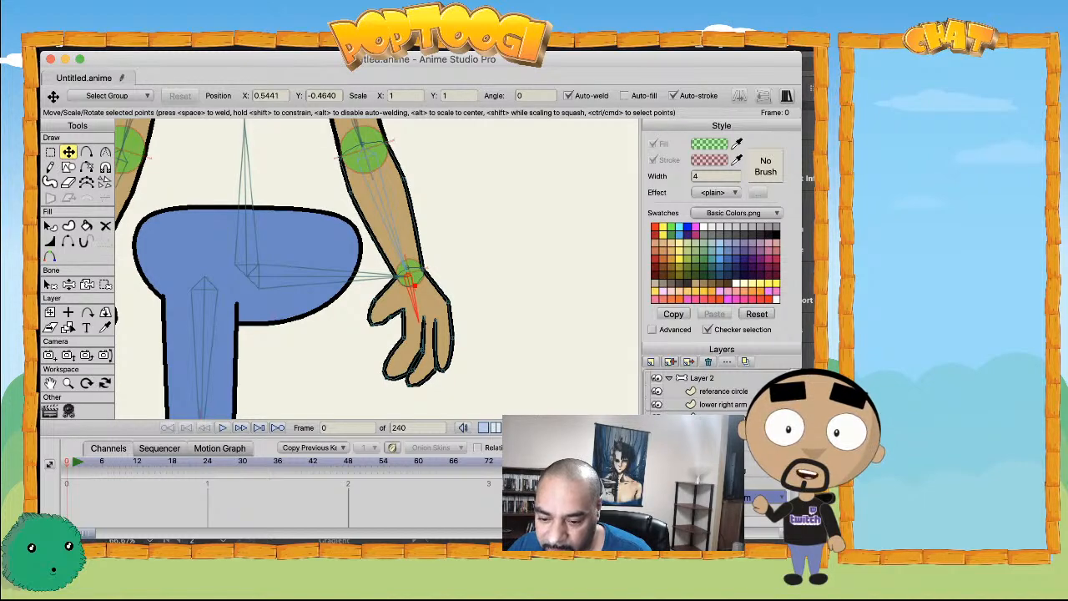
{"action": "scroll", "coordinate": [463, 332], "scroll_direction": "down", "scroll_amount": 5}
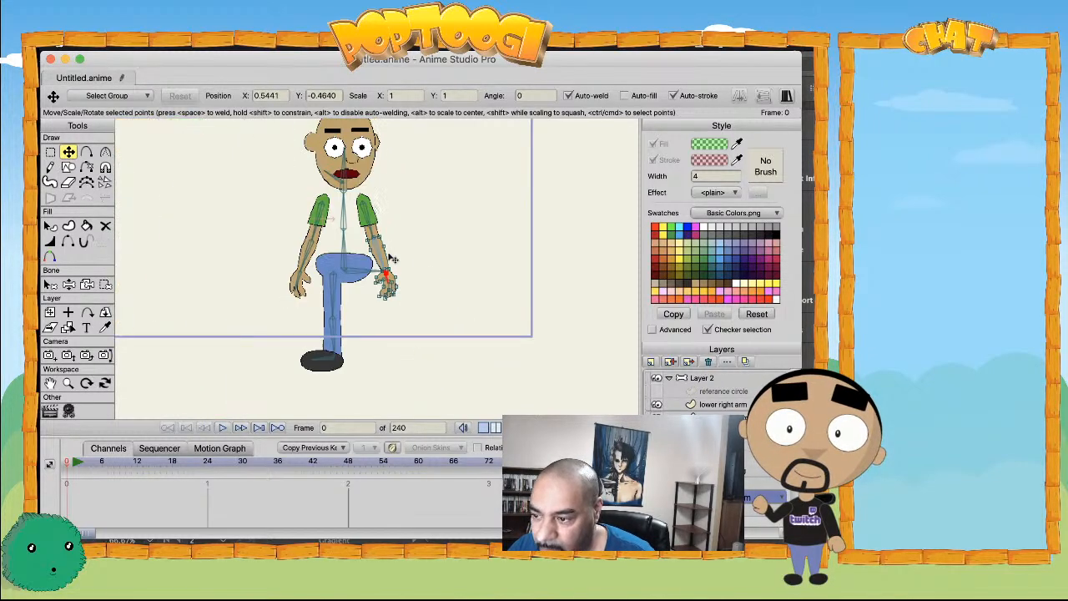
{"action": "scroll", "coordinate": [461, 332], "scroll_direction": "up", "scroll_amount": 5}
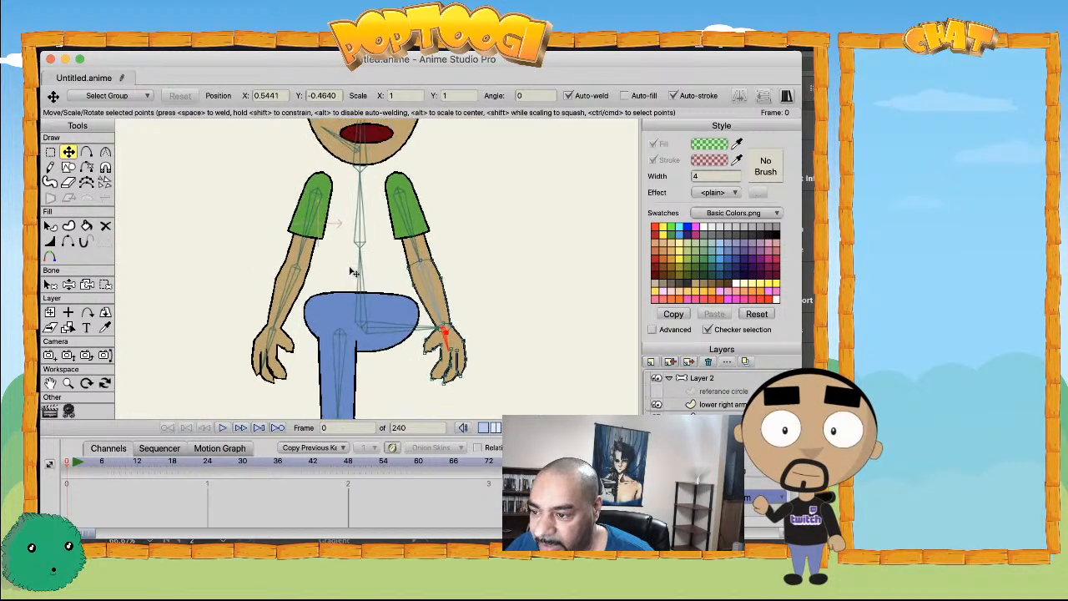
{"action": "key", "text": "b"}
{"action": "left_click", "coordinate": [403, 214]}
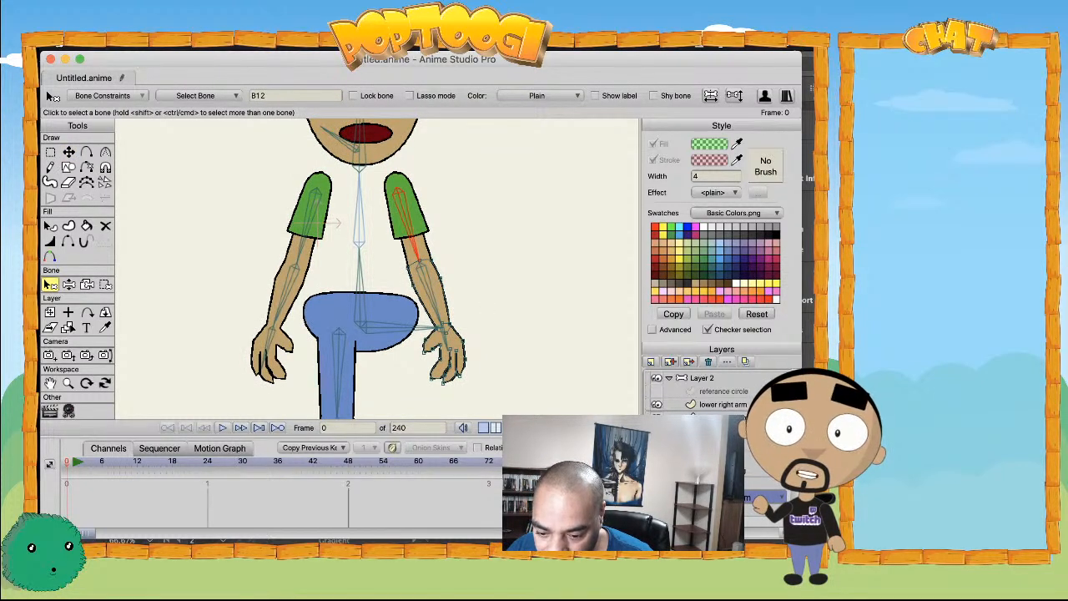
{"action": "left_click", "coordinate": [724, 510]}
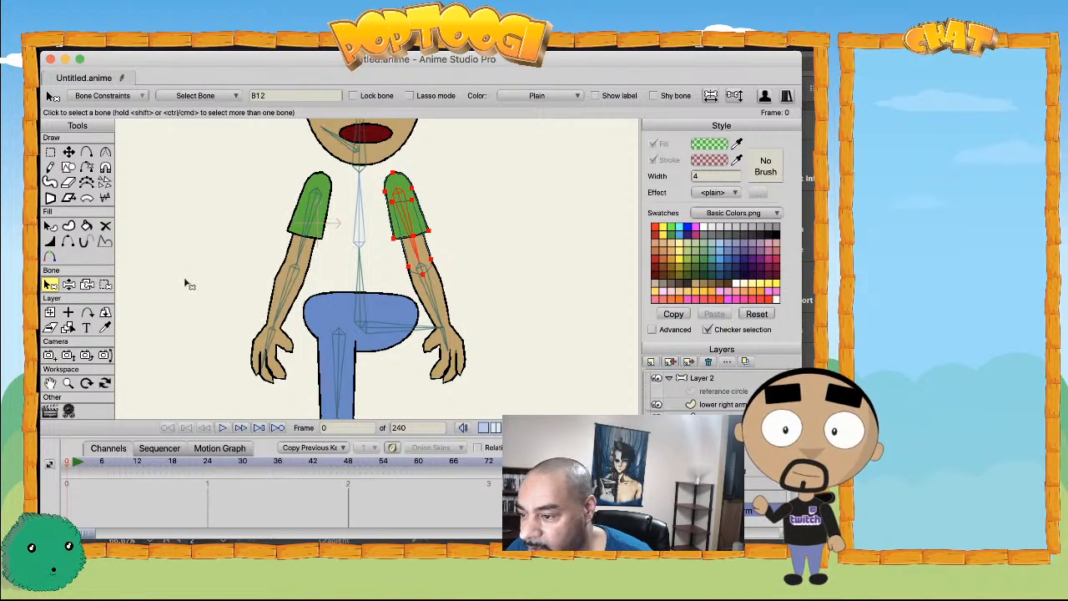
{"action": "left_click", "coordinate": [105, 284]}
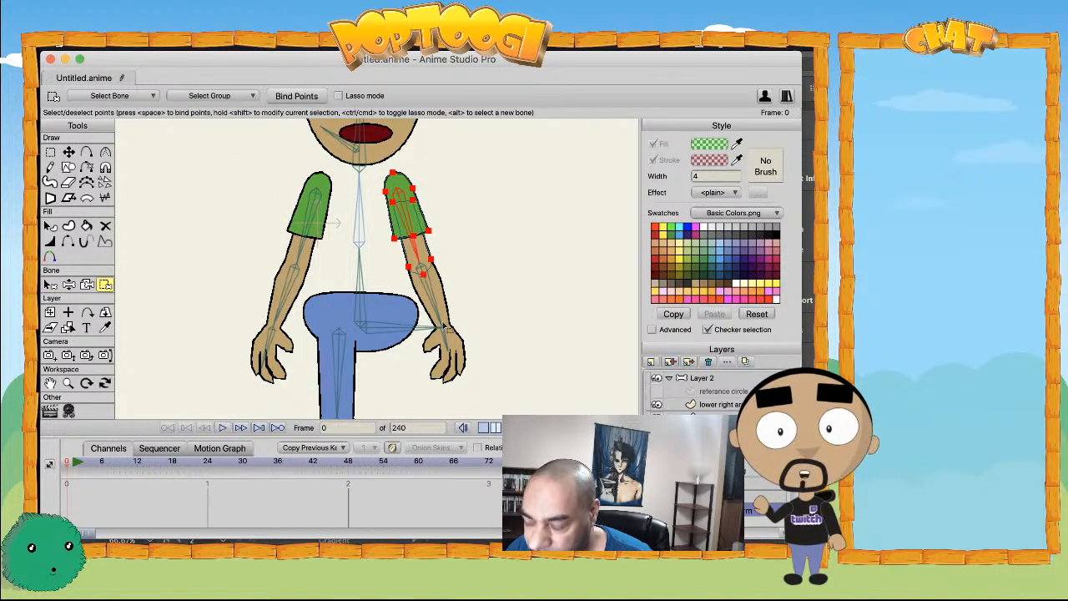
- Bind the lower left arm's elbow and forearm points to the left forearm bone
{"action": "key", "text": "z"}
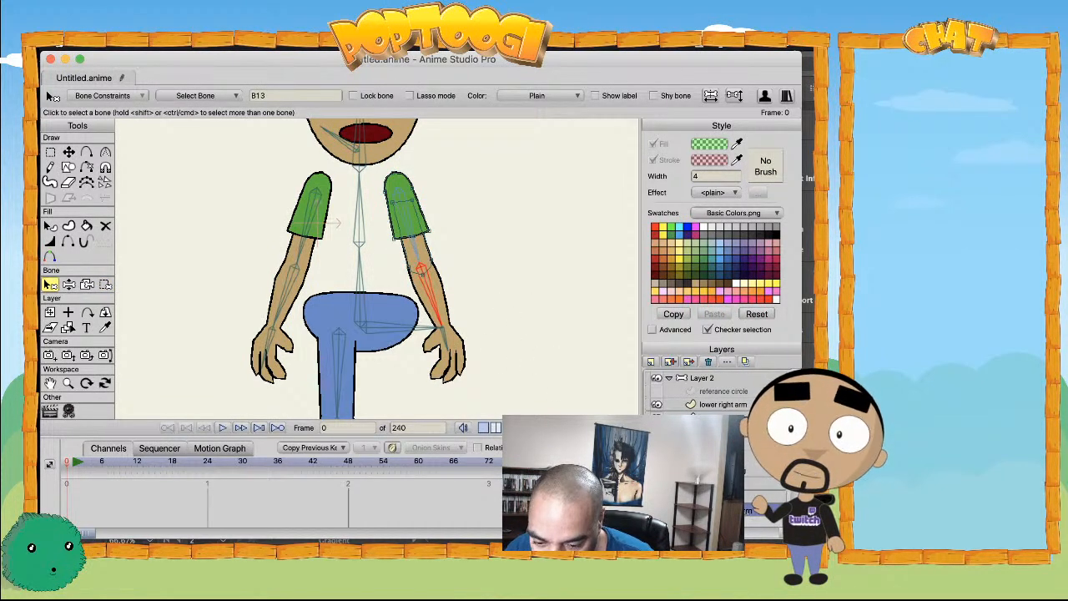
{"action": "left_click", "coordinate": [722, 497]}
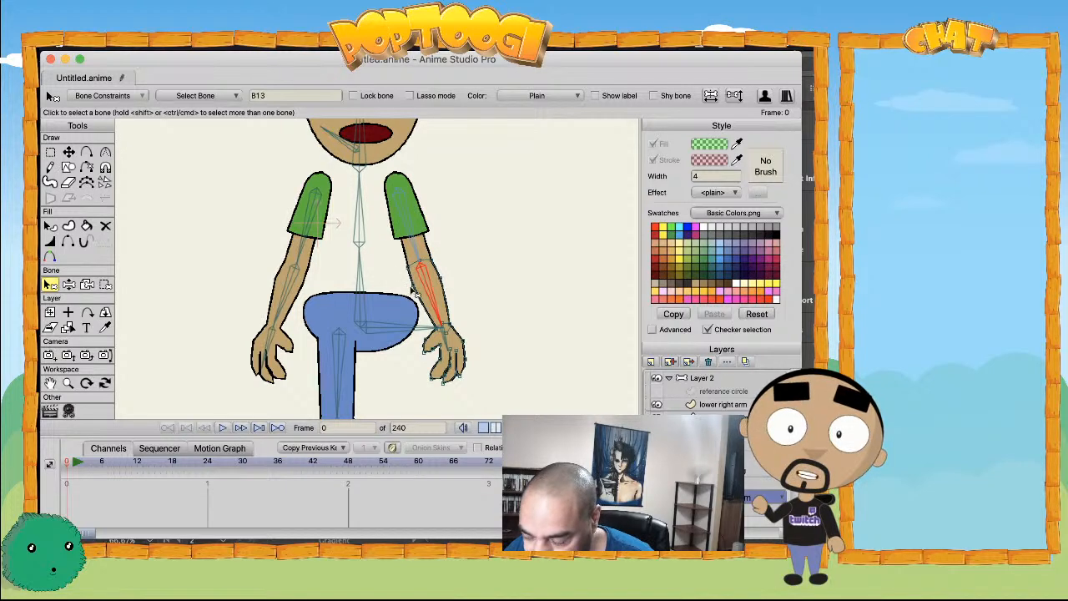
{"action": "key", "text": "g"}
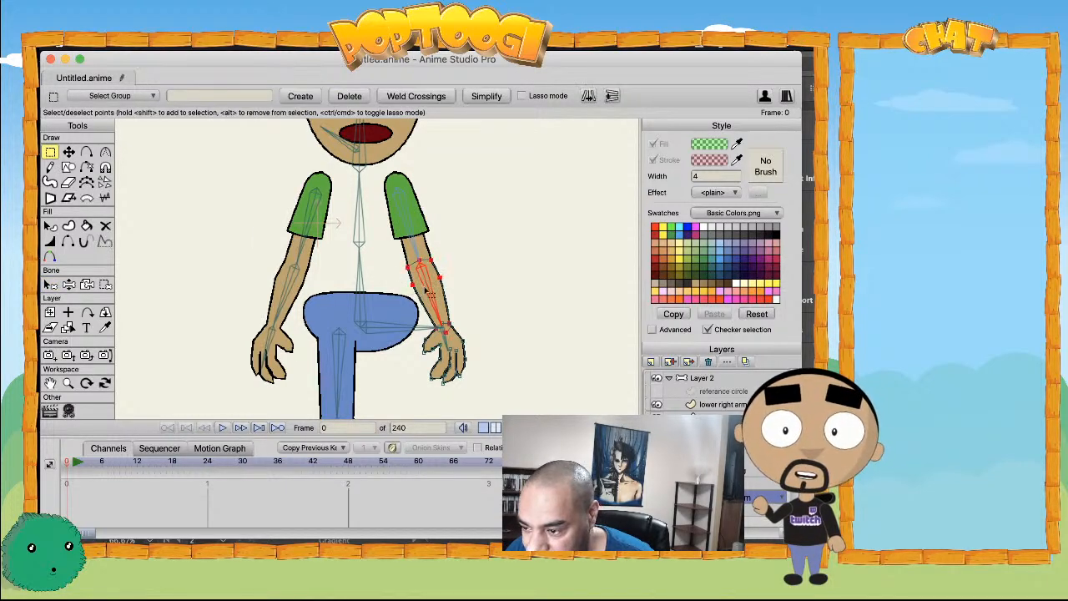
{"action": "left_click", "coordinate": [105, 285]}
{"action": "left_click", "coordinate": [292, 96]}
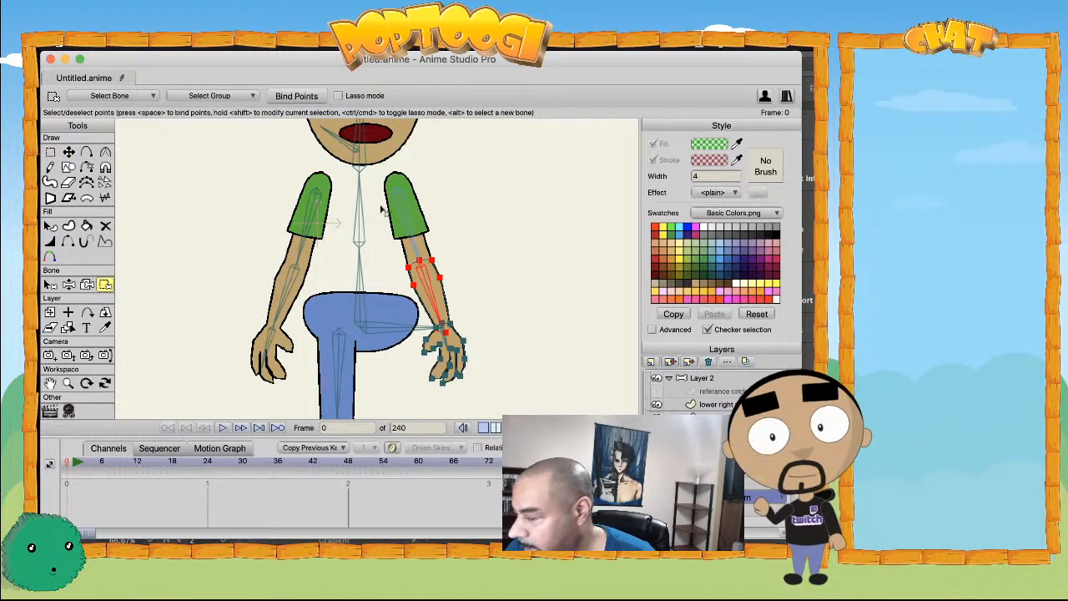
- Bind all of the left hand's points to the left hand bone
{"action": "key", "text": "b"}
{"action": "left_click", "coordinate": [448, 341]}
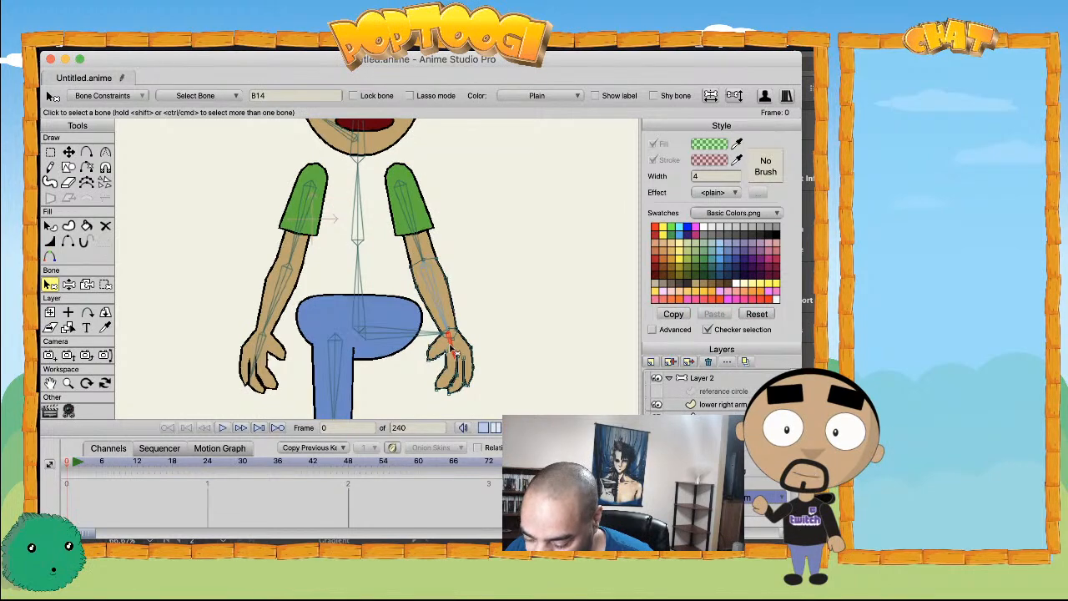
{"action": "key", "text": "g"}
{"action": "double_click", "coordinate": [451, 350]}
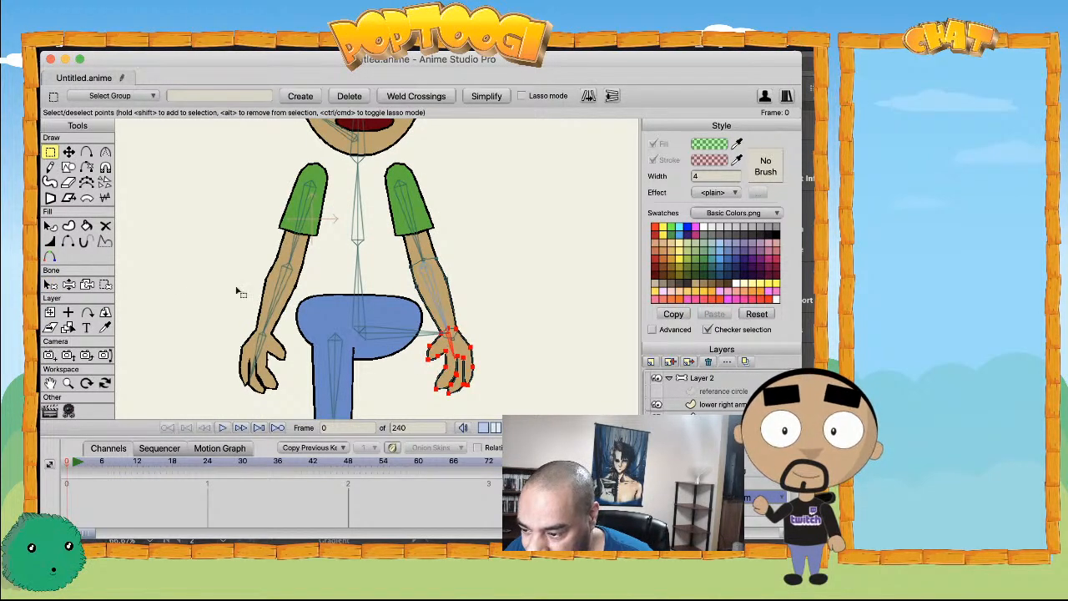
{"action": "left_click", "coordinate": [105, 284]}
{"action": "left_click", "coordinate": [279, 99]}
- Test the left arm rig by bending and swinging the arm bones, with the body layer shown as well
{"action": "scroll", "coordinate": [350, 156], "scroll_direction": "down", "scroll_amount": 8}
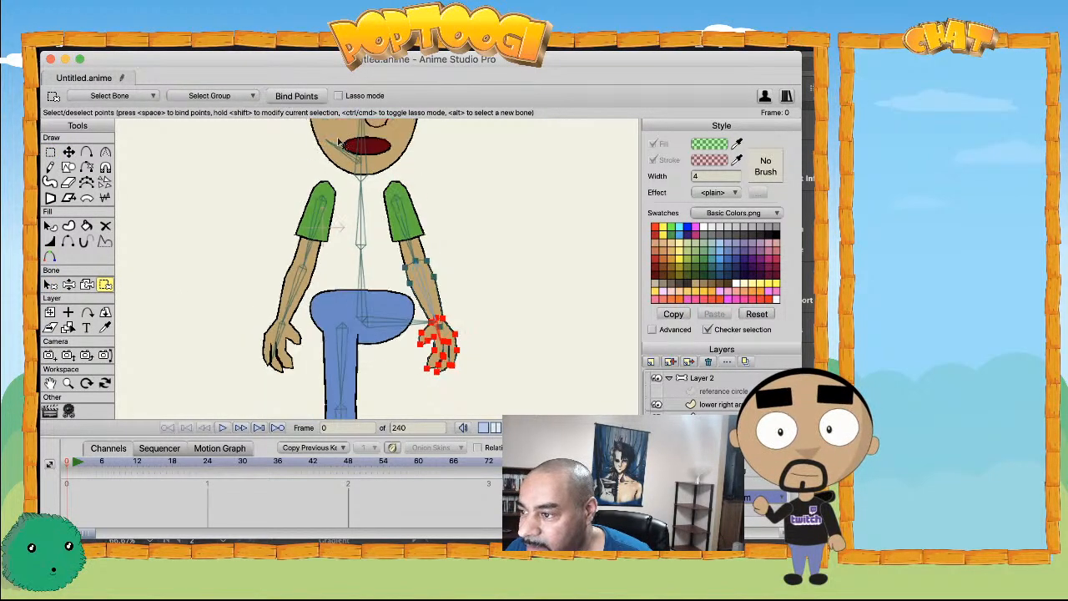
{"action": "key", "text": "z"}
{"action": "left_click_drag", "start_coordinate": [415, 278], "coordinate": [479, 241]}
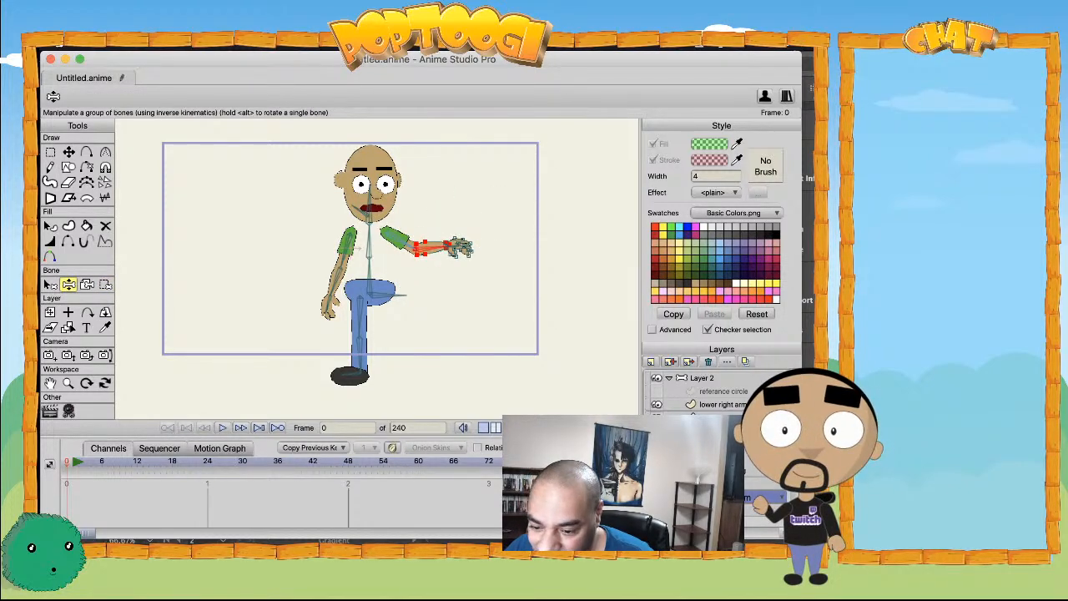
{"action": "left_click_drag", "start_coordinate": [378, 259], "coordinate": [302, 276]}
{"action": "left_click_drag", "start_coordinate": [432, 252], "coordinate": [461, 264]}
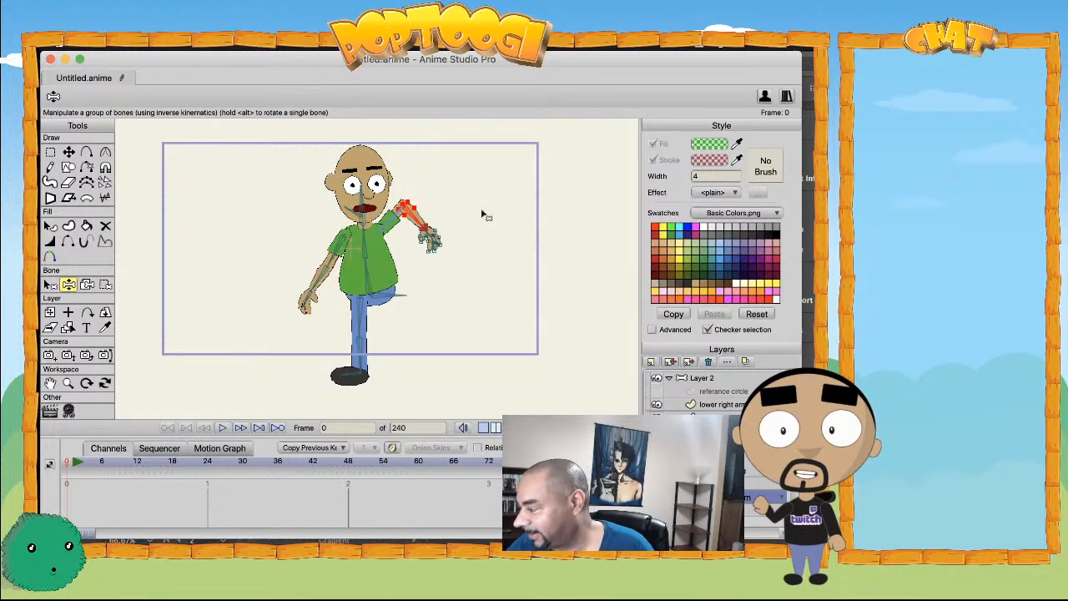
{"action": "left_click_drag", "start_coordinate": [417, 235], "coordinate": [434, 324]}
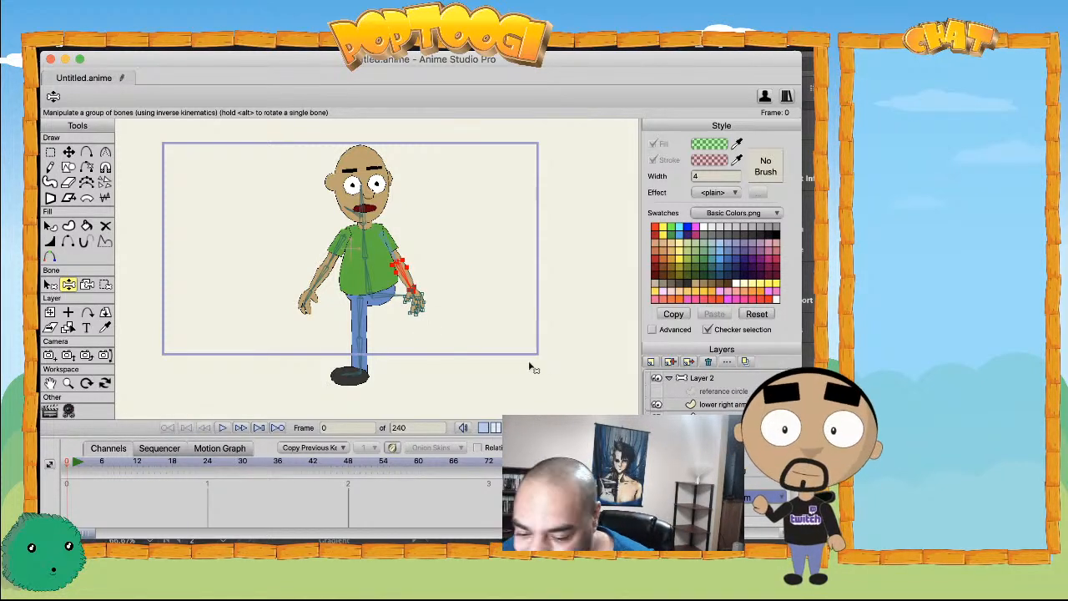
- Rename the lower right leg 2 layer as "lower left leg"
{"action": "scroll", "coordinate": [312, 309], "scroll_direction": "up", "scroll_amount": 1}
{"action": "scroll", "coordinate": [392, 334], "scroll_direction": "up", "scroll_amount": 1}
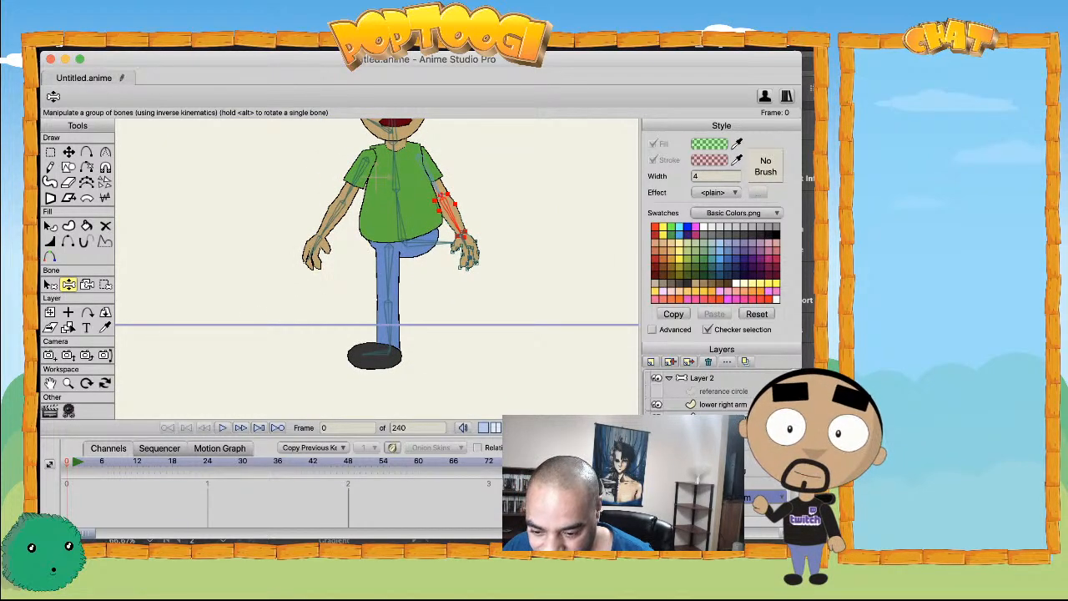
{"action": "left_click", "coordinate": [387, 296]}
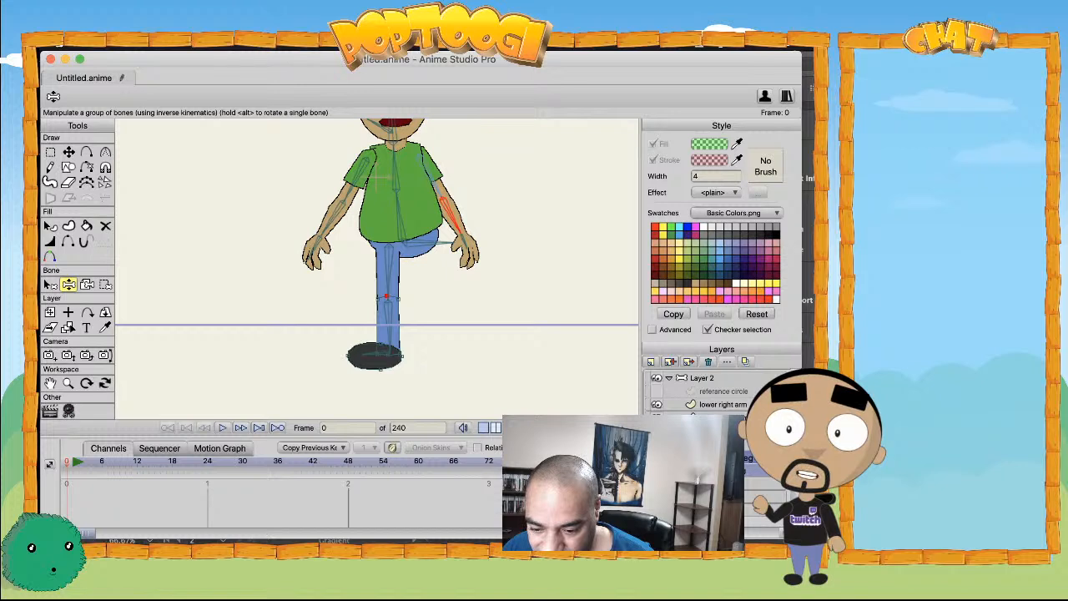
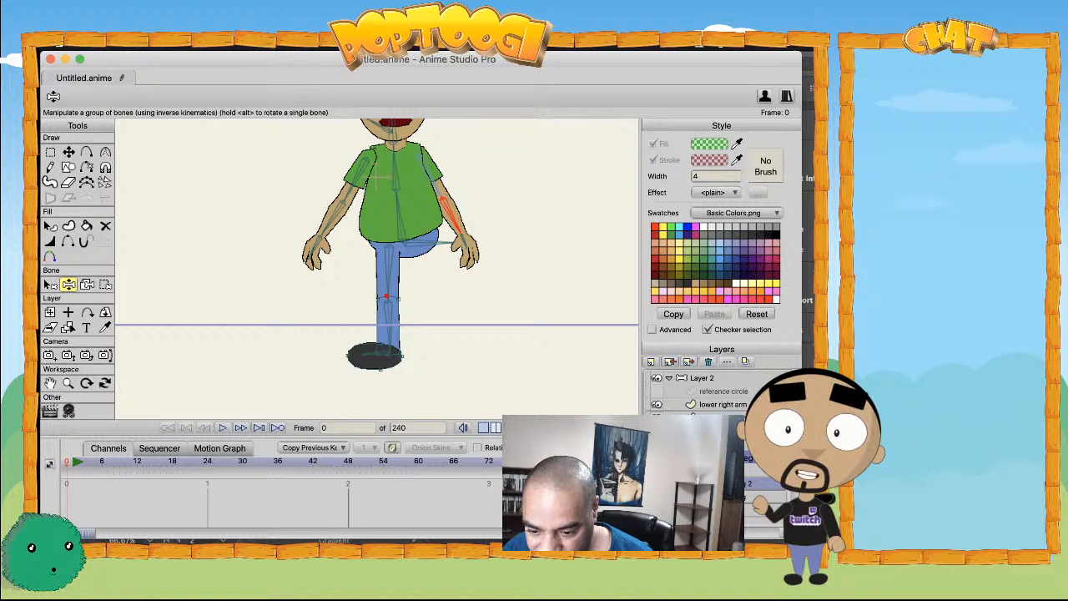
{"action": "scroll", "coordinate": [692, 392], "scroll_direction": "down", "scroll_amount": 2}
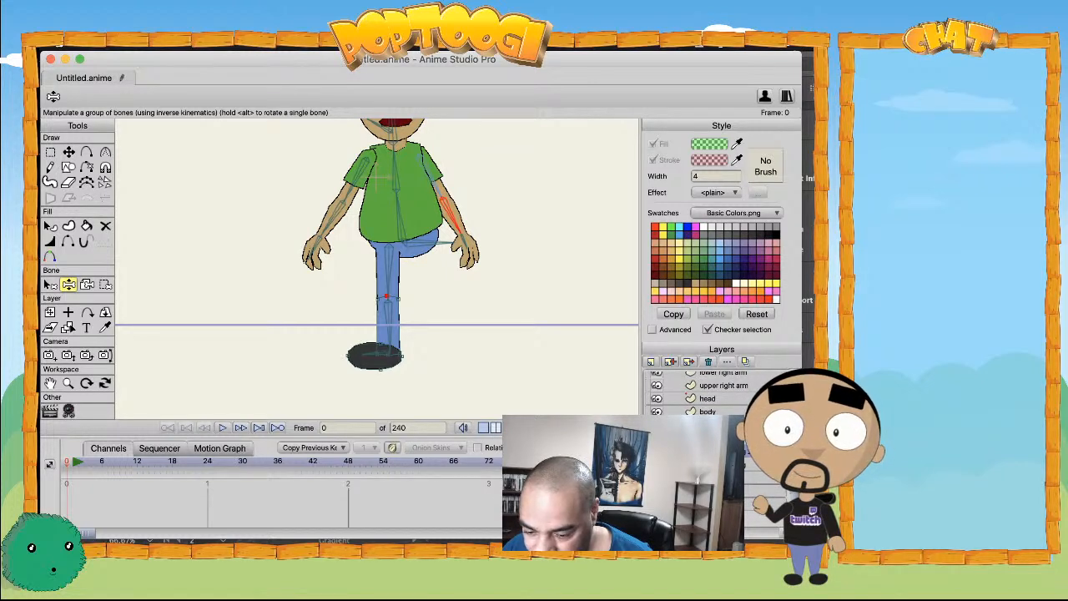
{"action": "left_click", "coordinate": [719, 452]}
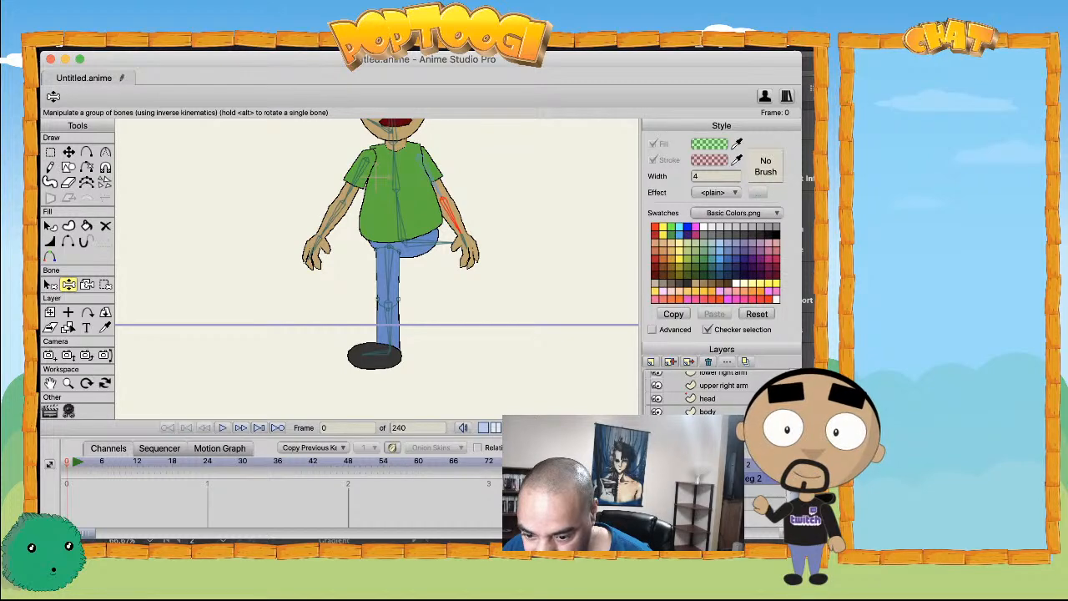
{"action": "double_click", "coordinate": [721, 464]}
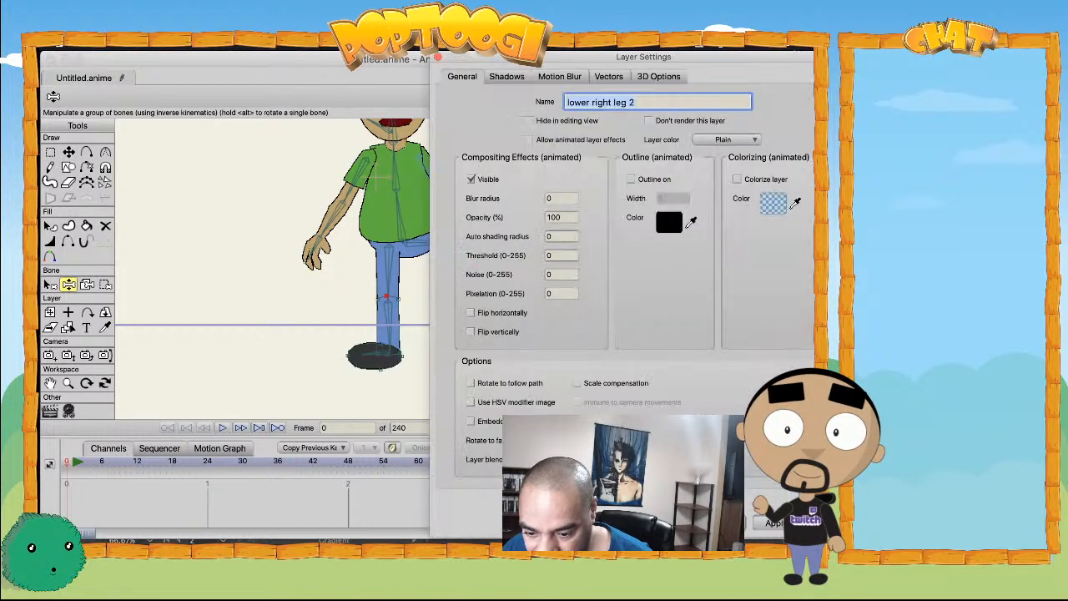
{"action": "type", "text": "lower left leg"}
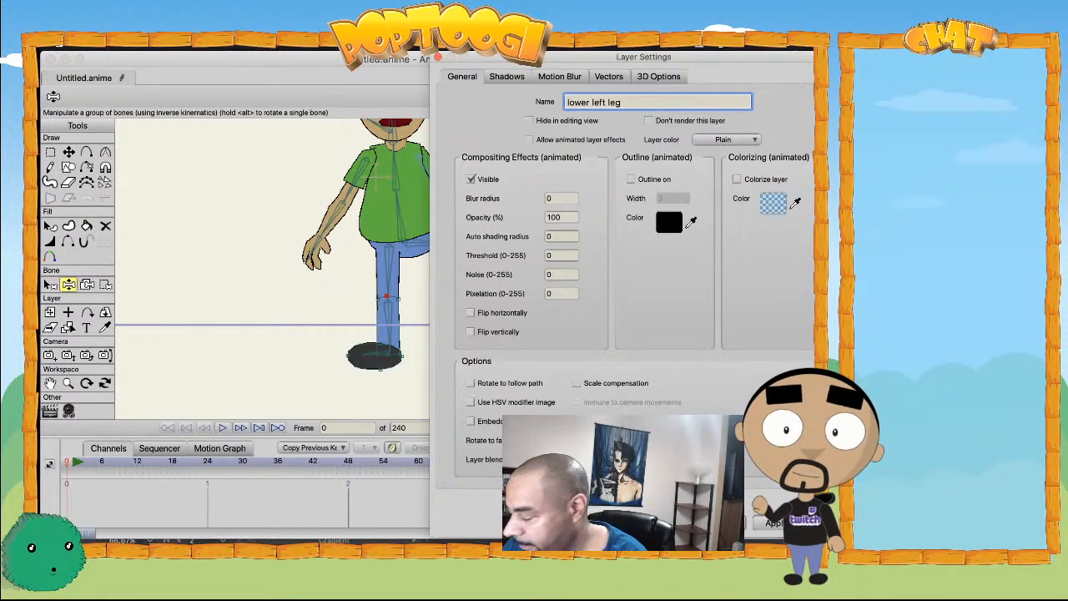
{"action": "key", "text": "Return"}
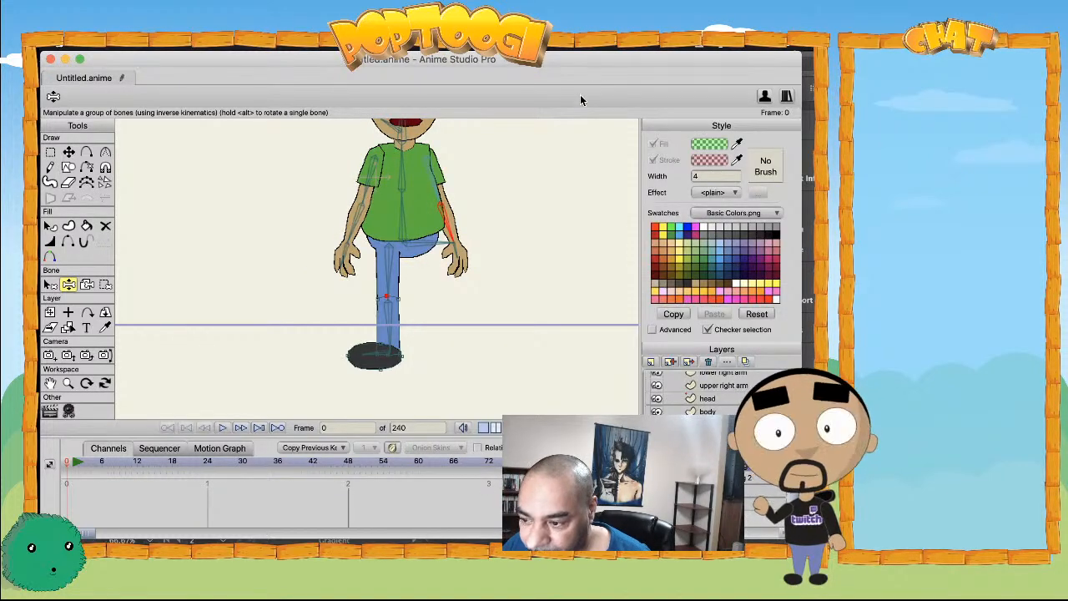
- Rename the upper right leg 2 layer as "upper left leg"
{"action": "double_click", "coordinate": [725, 478]}
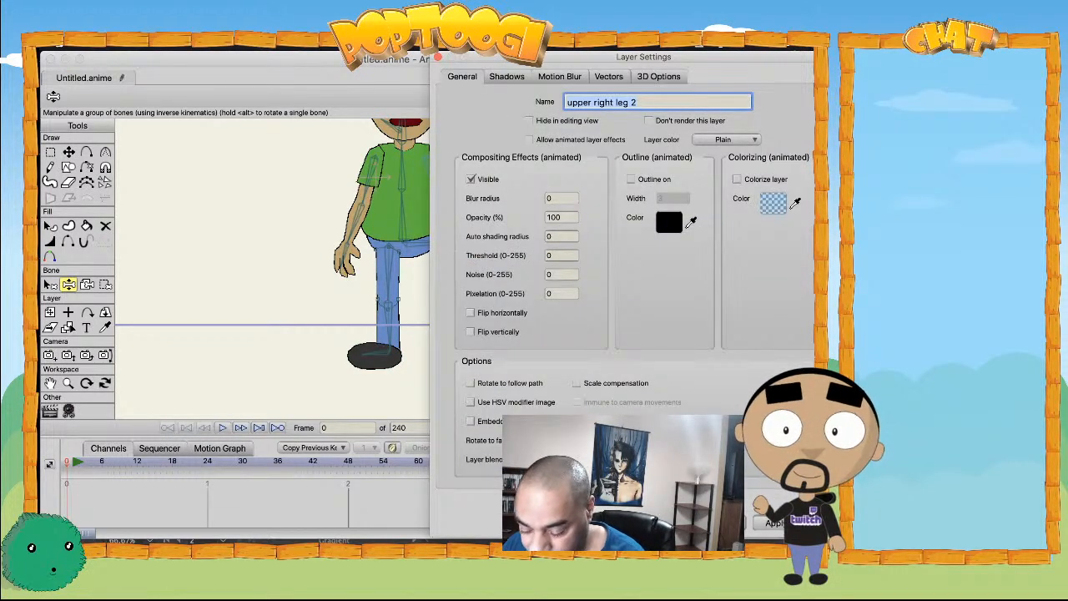
{"action": "type", "text": "u"}
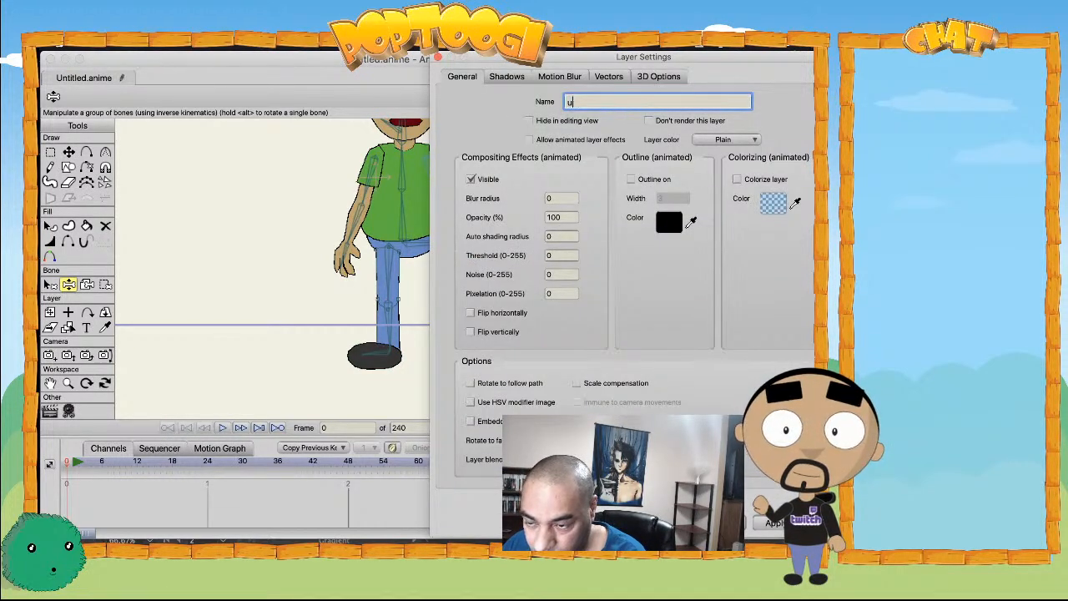
{"action": "type", "text": "pper left "}
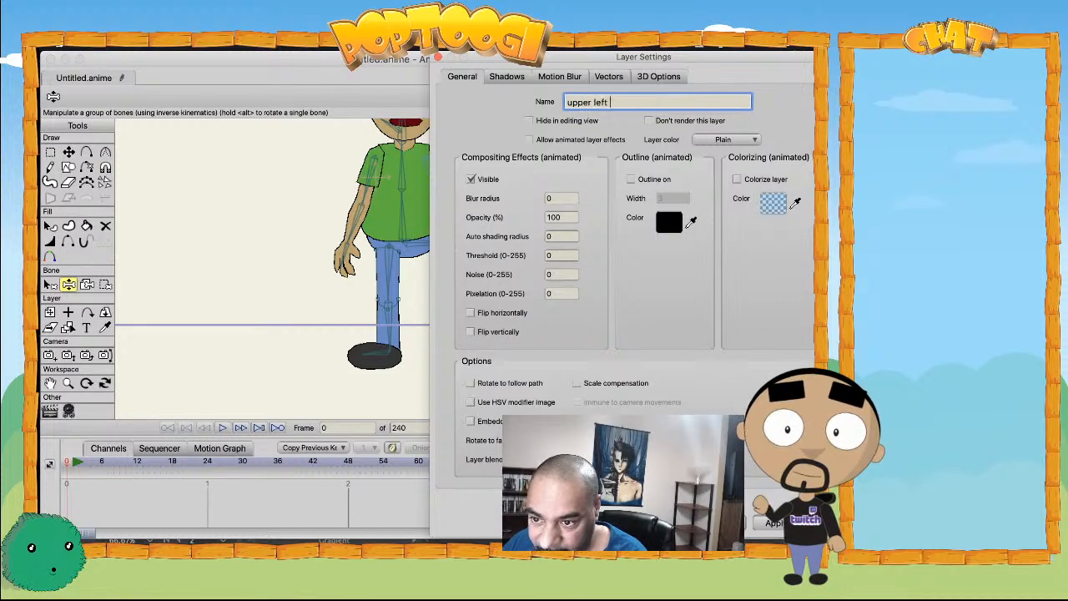
{"action": "type", "text": "leg"}
{"action": "key", "text": "Return"}
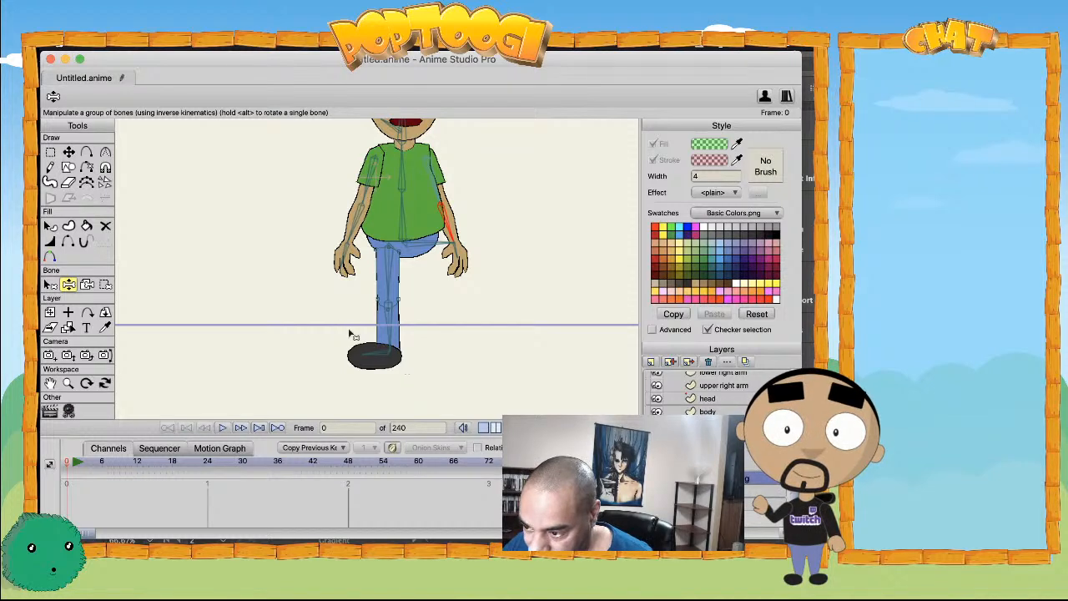
- Move the upper left leg's points horizontally under the left side of the hips, to X about 0.30
{"action": "scroll", "coordinate": [358, 315], "scroll_direction": "up", "scroll_amount": 1}
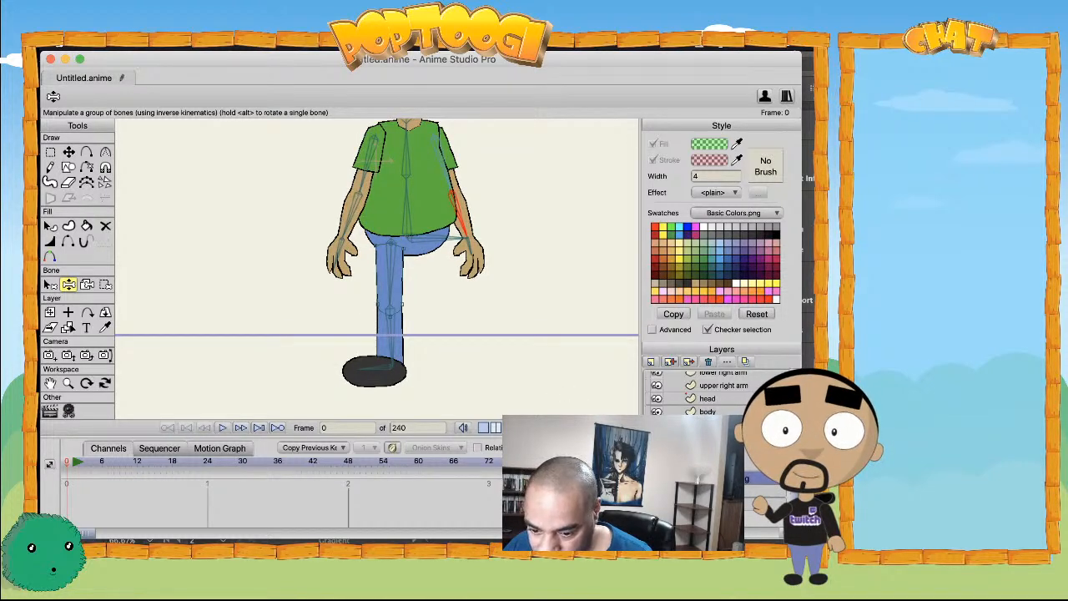
{"action": "left_click", "coordinate": [420, 303]}
{"action": "key", "text": "t"}
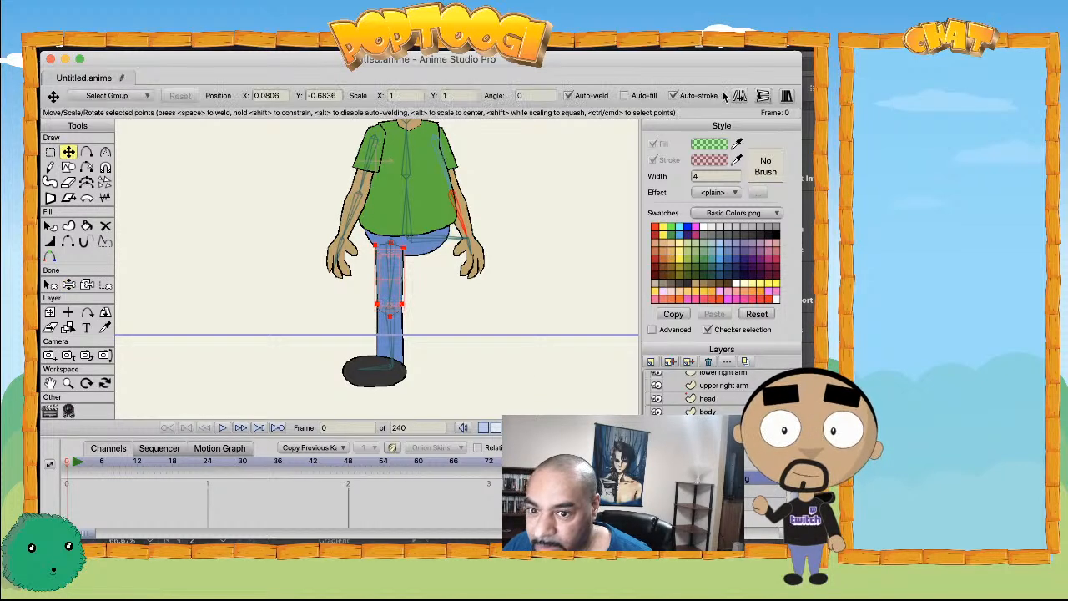
{"action": "left_click_drag", "start_coordinate": [394, 286], "coordinate": [442, 284]}
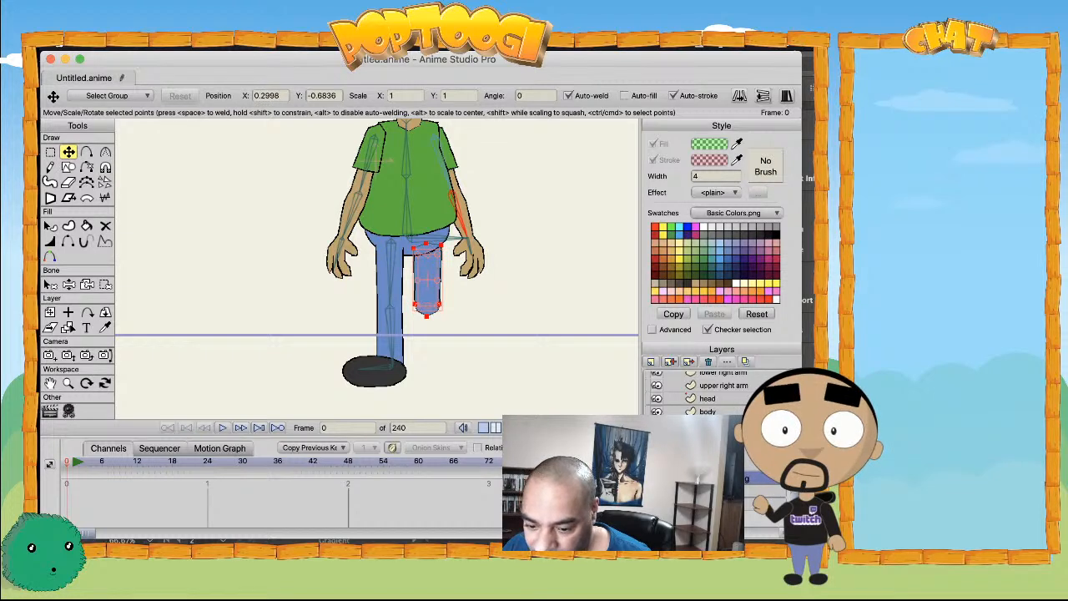
- Flip the lower left leg and foot horizontally and align them beneath the upper left leg, at X about 0.39
{"action": "left_click", "coordinate": [719, 491]}
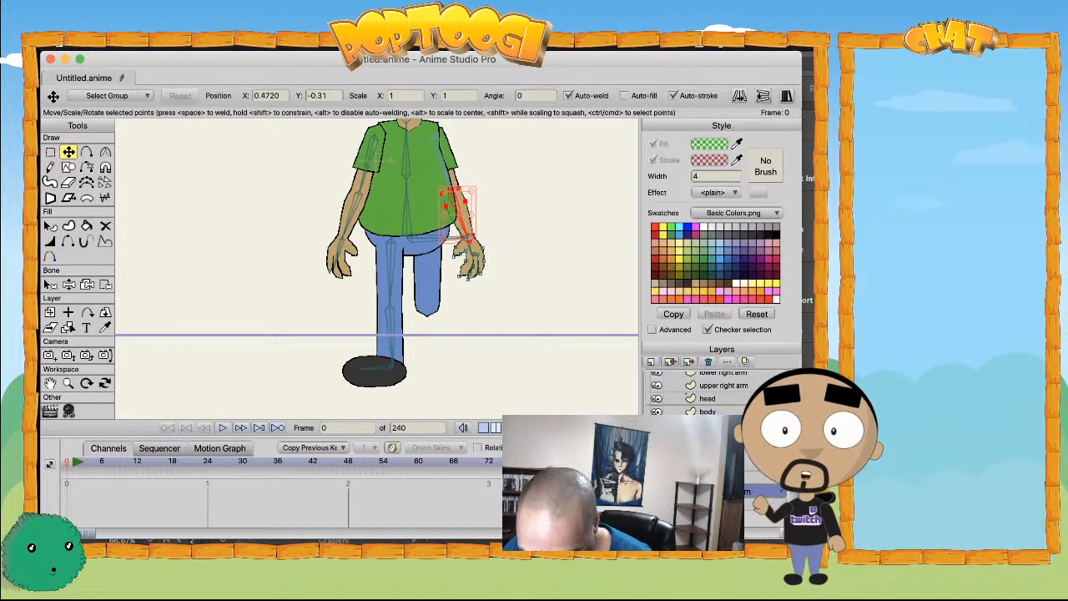
{"action": "left_click", "coordinate": [721, 466]}
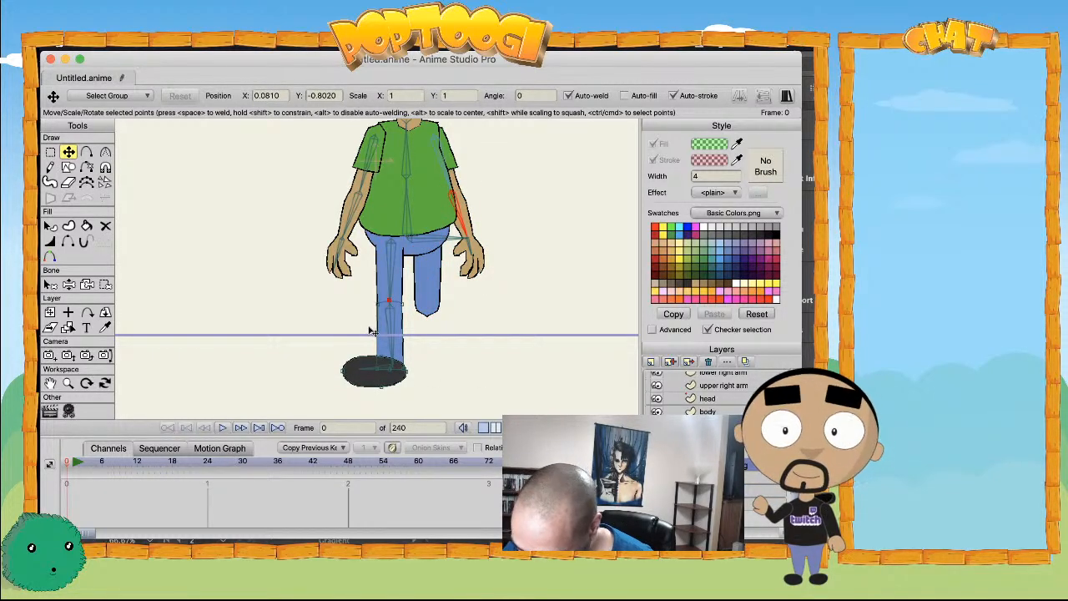
{"action": "key", "text": "super+a"}
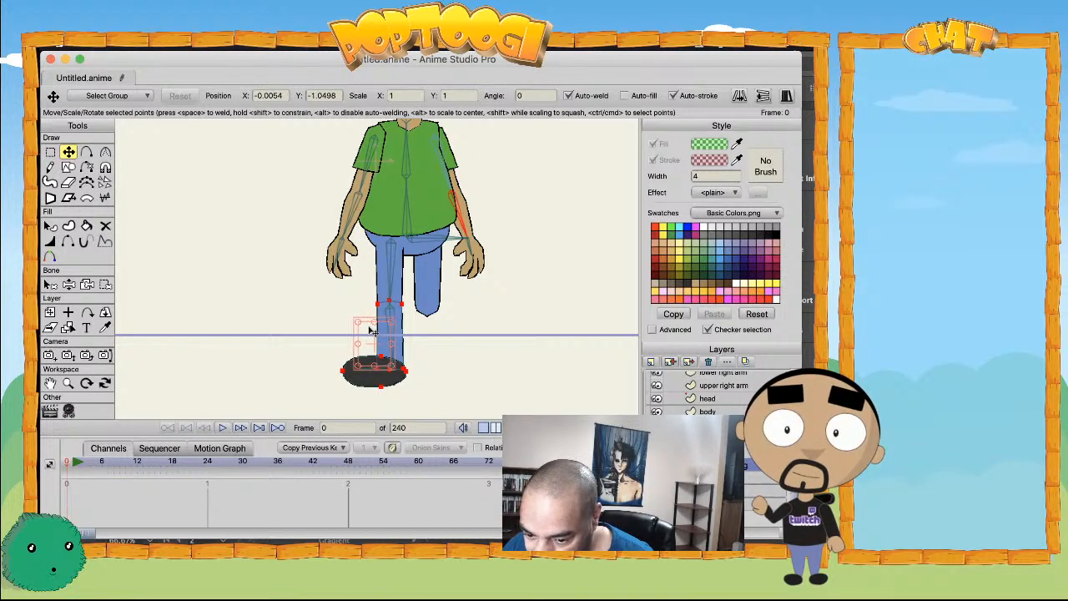
{"action": "left_click_drag", "start_coordinate": [372, 329], "coordinate": [434, 347]}
{"action": "key", "text": "super+z"}
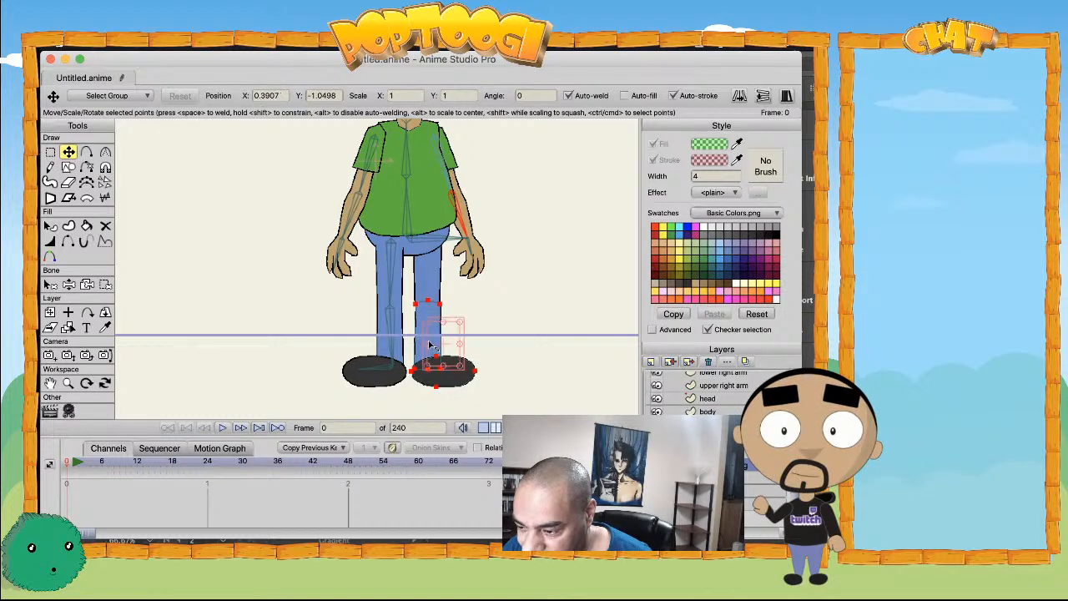
{"action": "scroll", "coordinate": [401, 325], "scroll_direction": "up", "scroll_amount": 5}
{"action": "scroll", "coordinate": [398, 317], "scroll_direction": "up", "scroll_amount": 3}
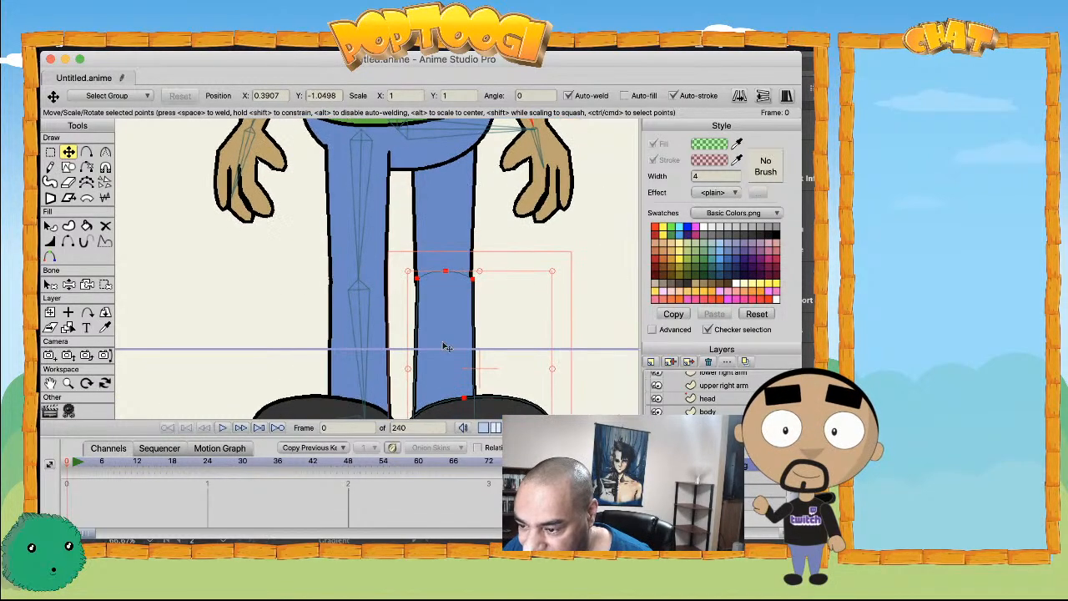
{"action": "scroll", "coordinate": [565, 382], "scroll_direction": "down", "scroll_amount": 6}
{"action": "scroll", "coordinate": [400, 276], "scroll_direction": "down", "scroll_amount": 2}
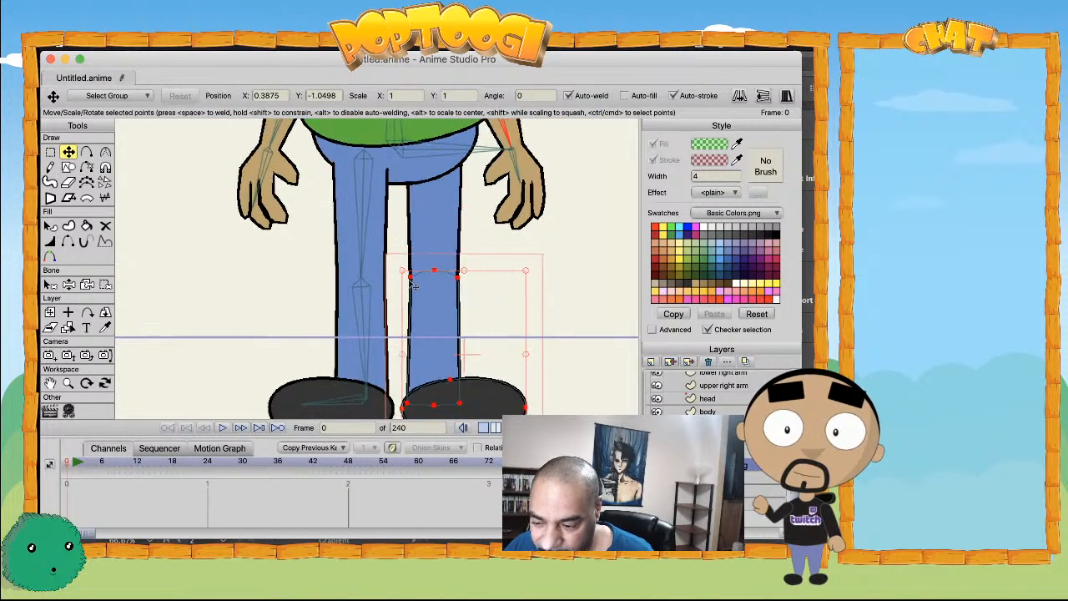
{"action": "left_click", "coordinate": [514, 261]}
{"action": "scroll", "coordinate": [514, 262], "scroll_direction": "down", "scroll_amount": 3}
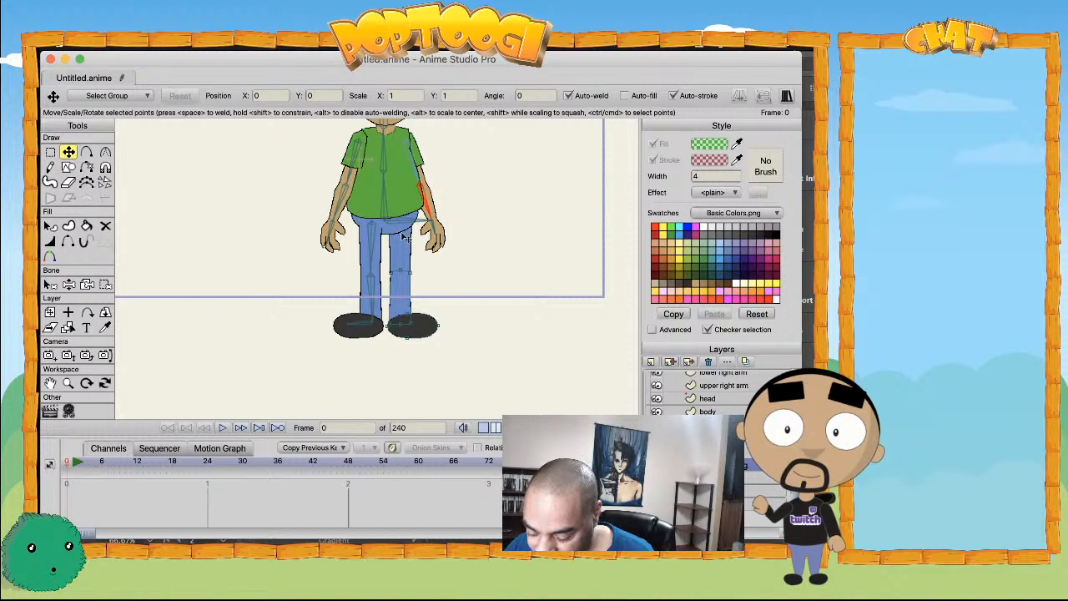
- Select the left hip bone as the parent for the left leg bones
{"action": "key", "text": "b"}
{"action": "scroll", "coordinate": [403, 237], "scroll_direction": "up", "scroll_amount": 3}
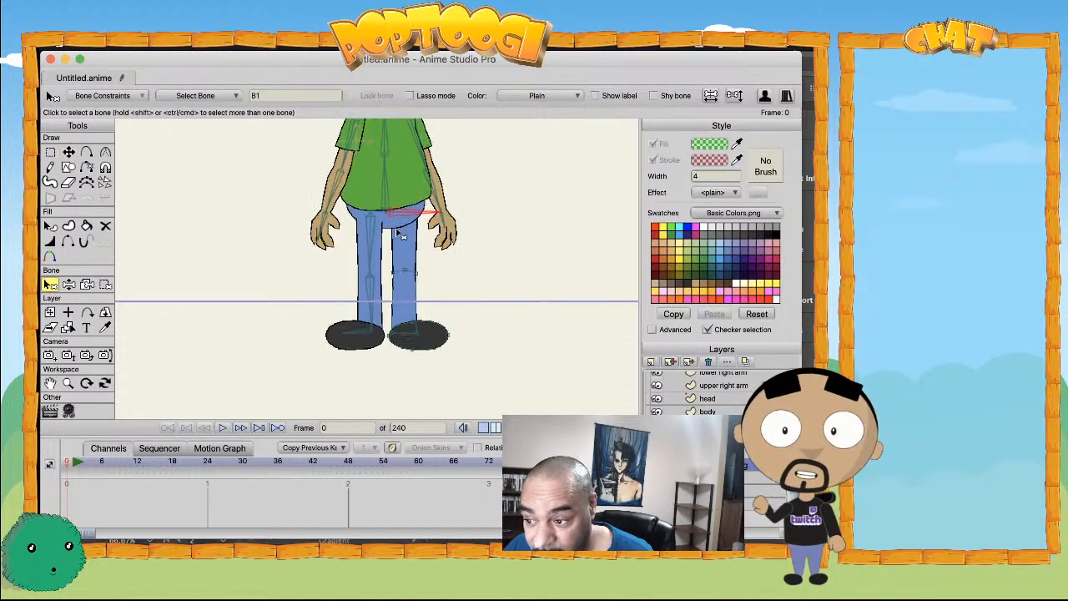
{"action": "scroll", "coordinate": [402, 236], "scroll_direction": "up", "scroll_amount": 5}
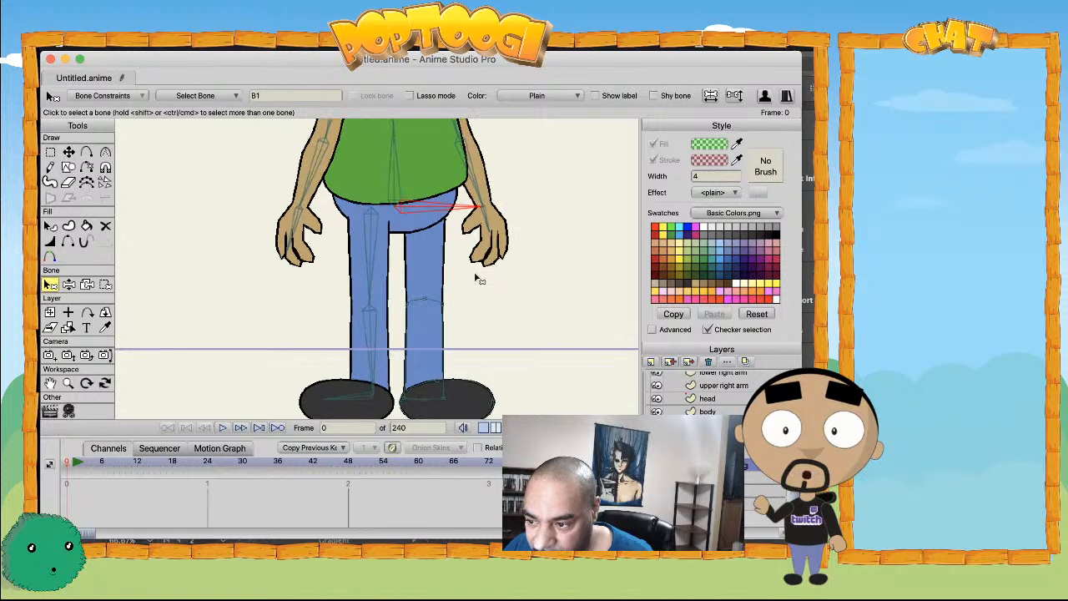
{"action": "key", "text": "a"}
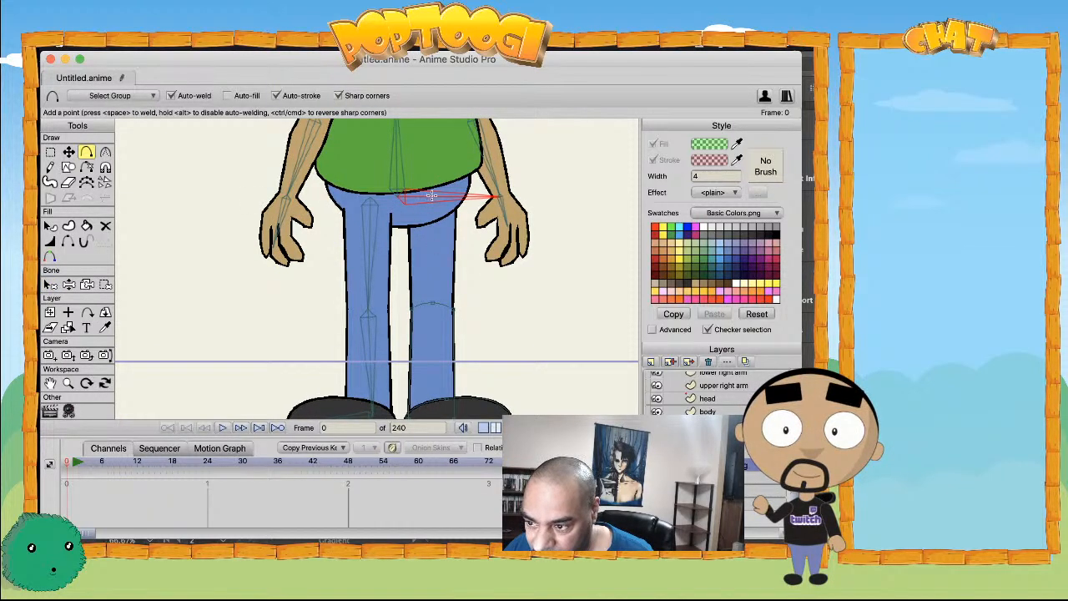
{"action": "scroll", "coordinate": [546, 342], "scroll_direction": "down", "scroll_amount": 3}
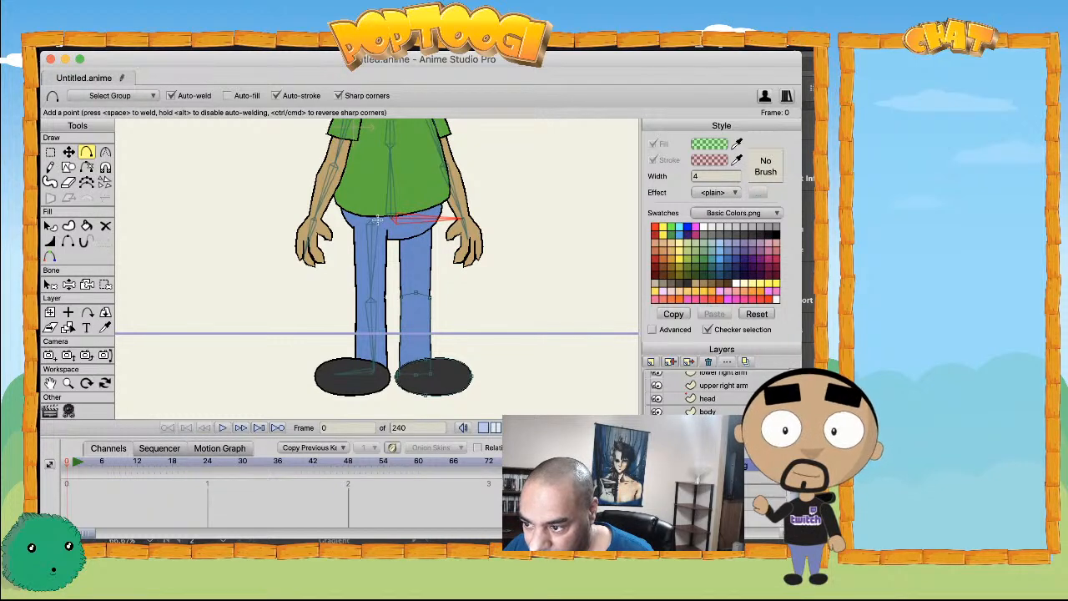
{"action": "left_click", "coordinate": [413, 273]}
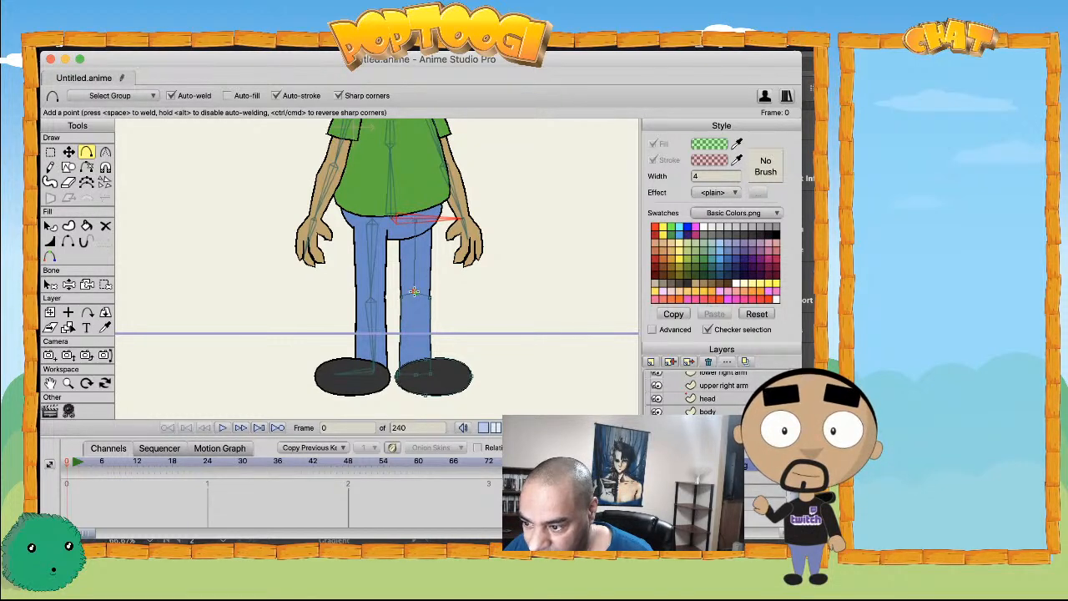
- Add a chain of three bones on Layer 2 for the left thigh, shin and foot, starting at the left hip
{"action": "scroll", "coordinate": [711, 388], "scroll_direction": "up", "scroll_amount": 2}
{"action": "left_click", "coordinate": [697, 379]}
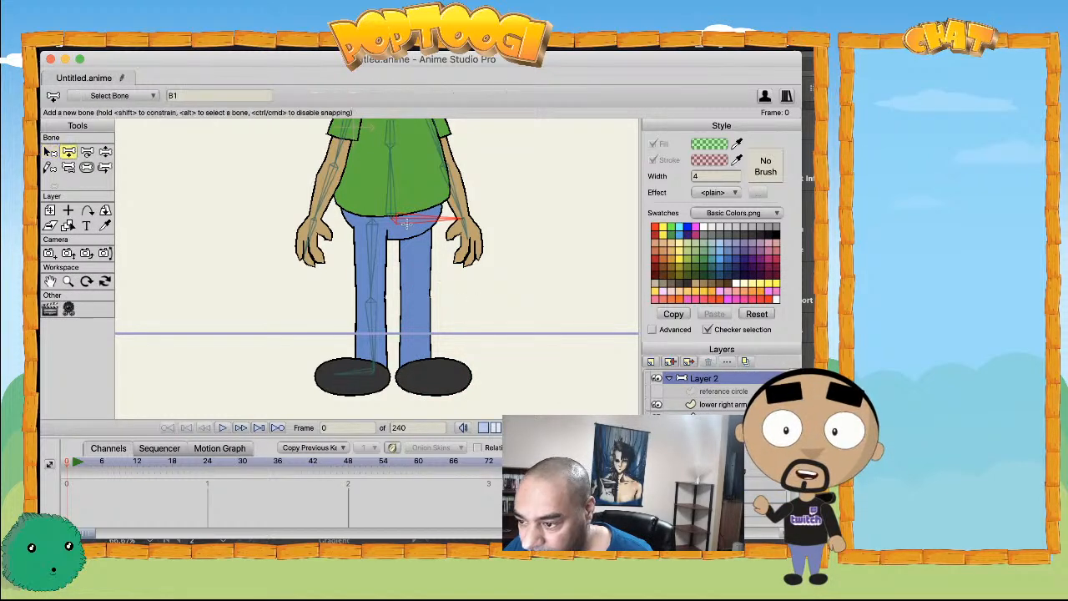
{"action": "mouse_move", "coordinate": [416, 222]}
{"action": "left_mouse_down"}
{"action": "mouse_move", "coordinate": [415, 372]}
{"action": "mouse_move", "coordinate": [468, 370]}
{"action": "left_mouse_up"}
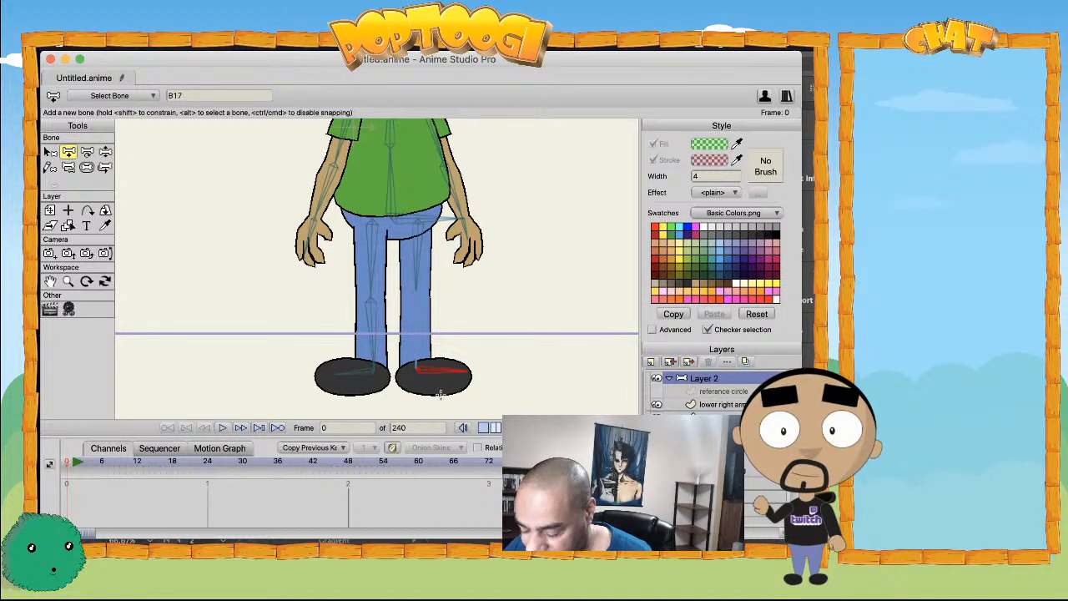
- Set the bone strength of the left foot, shin and thigh bones to 0
{"action": "key", "text": "z"}
{"action": "left_click", "coordinate": [87, 167]}
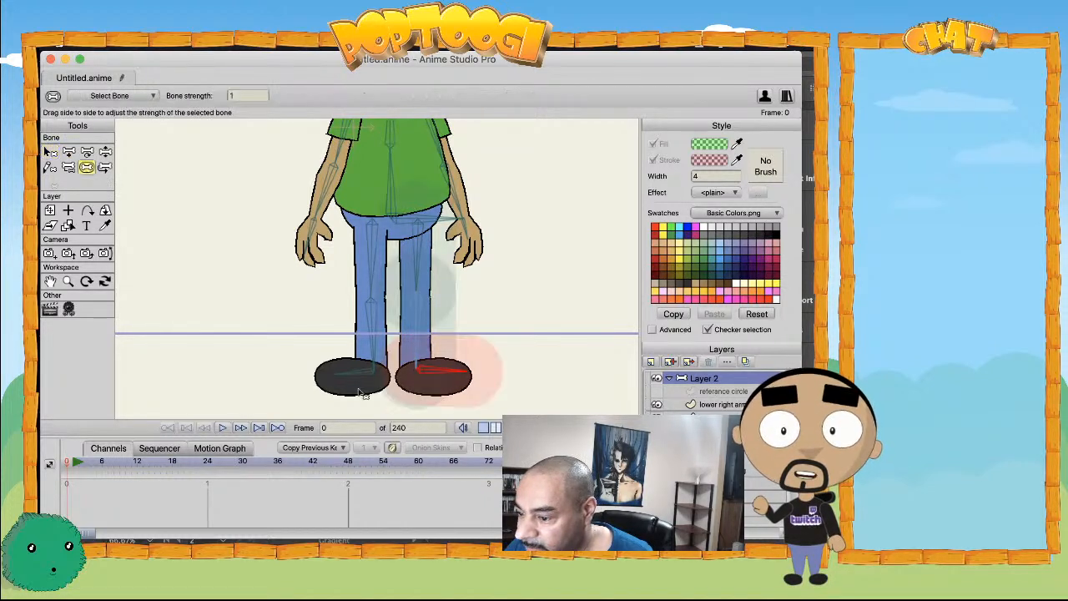
{"action": "left_click", "coordinate": [417, 321]}
{"action": "left_click", "coordinate": [420, 288]}
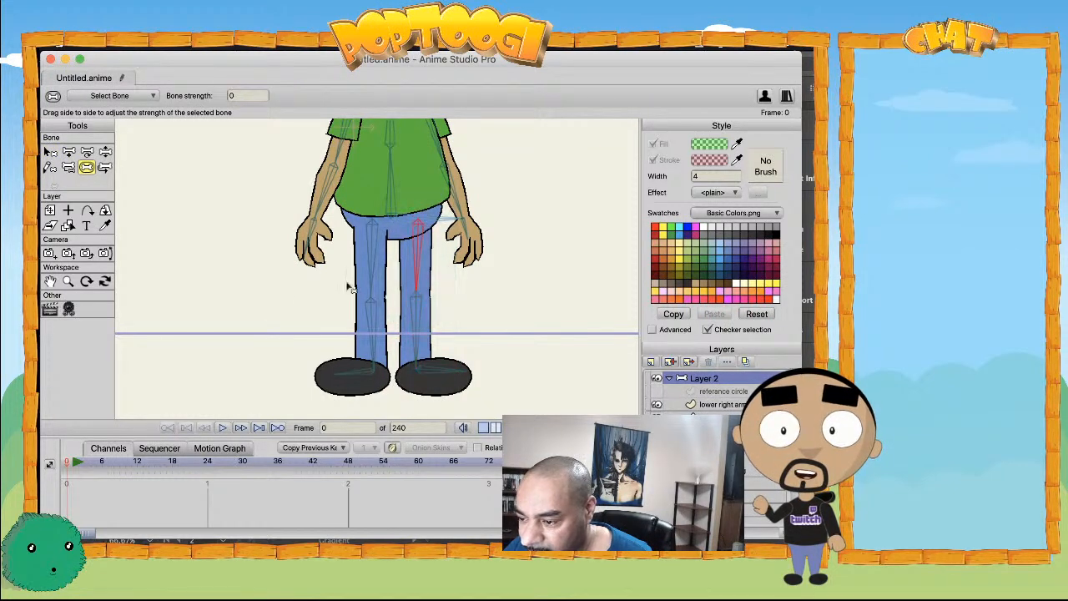
- Bind the points of the lower left leg shape to the left shin bone
{"action": "scroll", "coordinate": [390, 329], "scroll_direction": "up", "scroll_amount": 2}
{"action": "scroll", "coordinate": [392, 332], "scroll_direction": "up", "scroll_amount": 2}
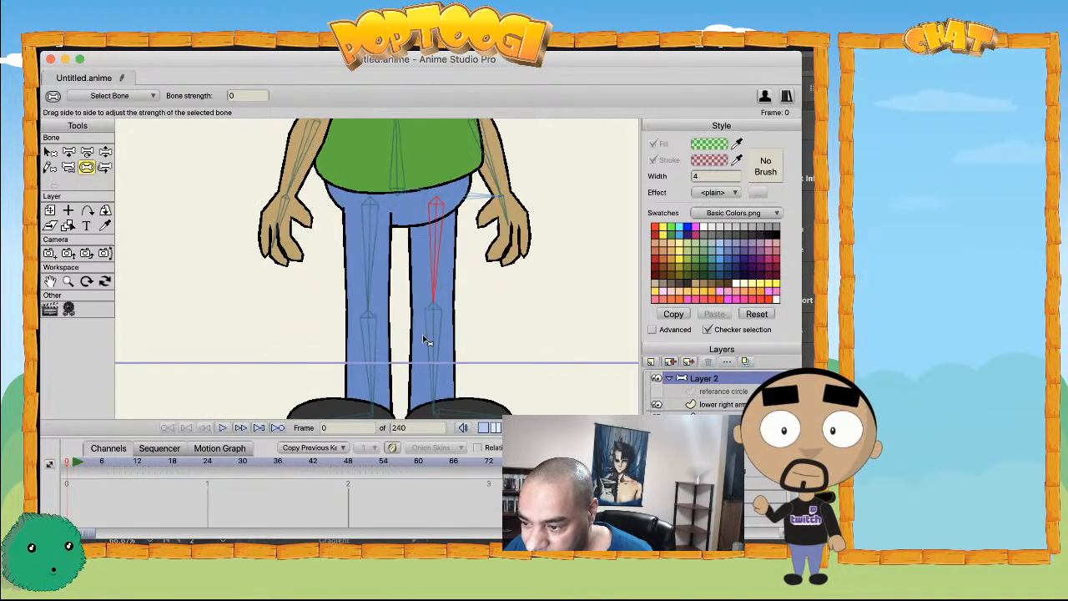
{"action": "left_click_drag", "start_coordinate": [516, 351], "coordinate": [512, 276]}
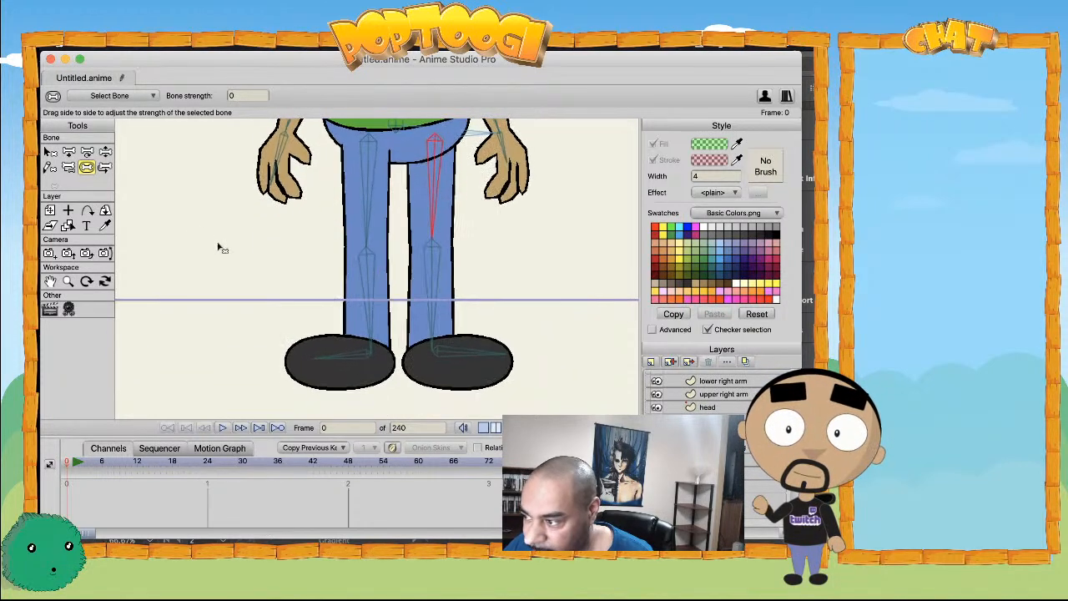
{"action": "left_click", "coordinate": [50, 151]}
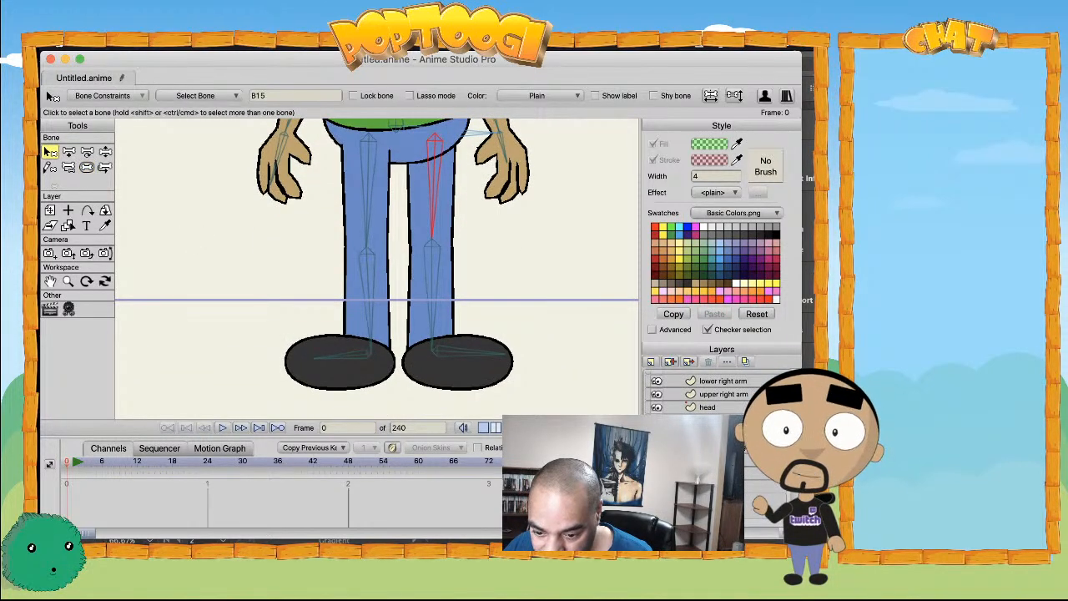
{"action": "left_click", "coordinate": [443, 306]}
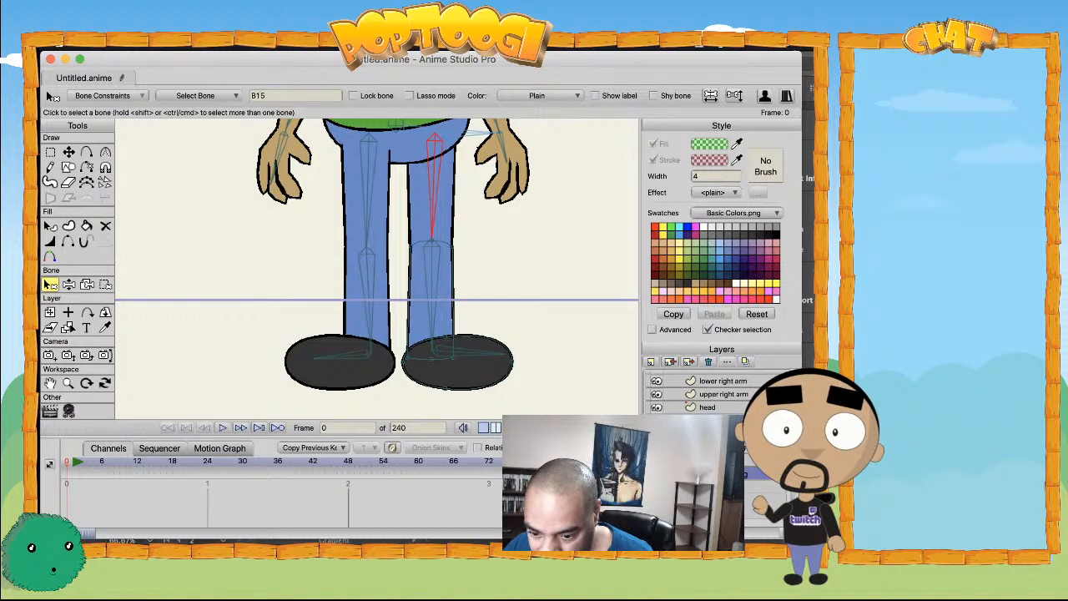
{"action": "left_click", "coordinate": [432, 300]}
{"action": "key", "text": "g"}
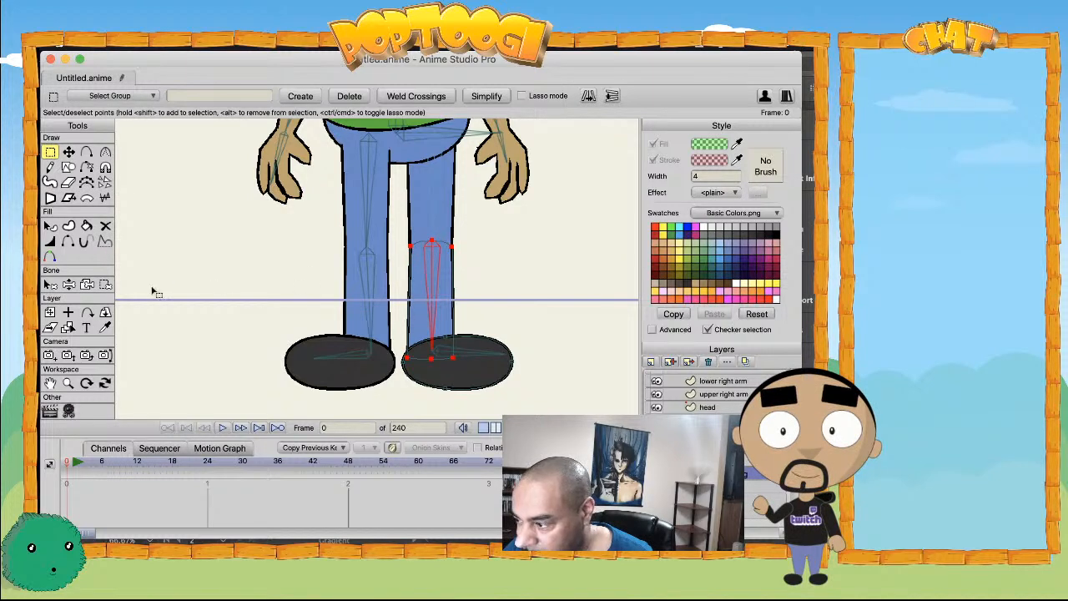
{"action": "left_click", "coordinate": [106, 284]}
{"action": "left_click", "coordinate": [297, 97]}
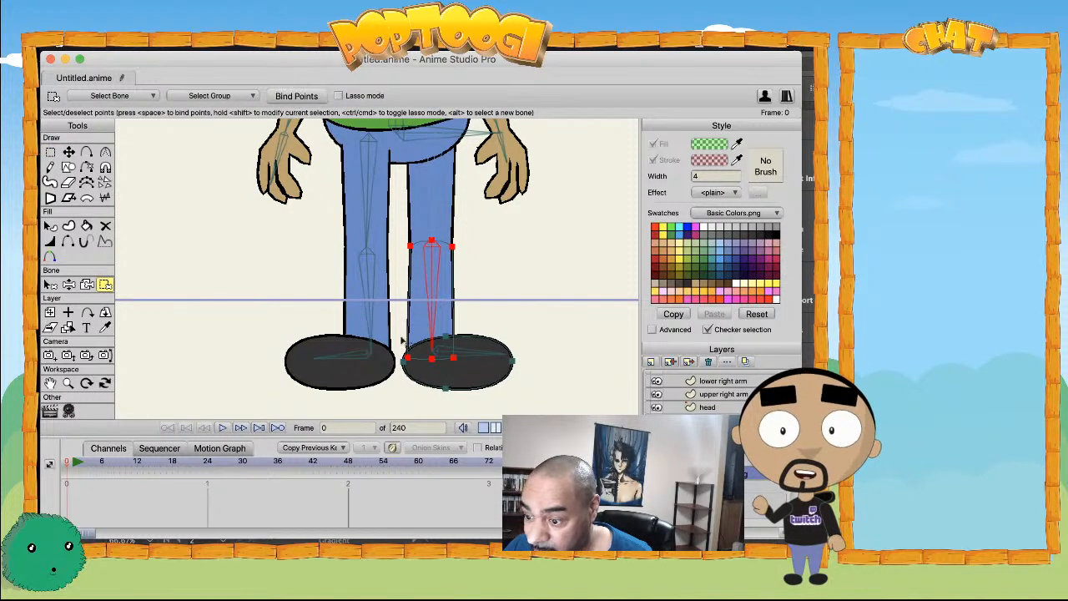
- Bind the points of the left foot shape to the left foot bone
{"action": "key", "text": "b"}
{"action": "left_click", "coordinate": [473, 356]}
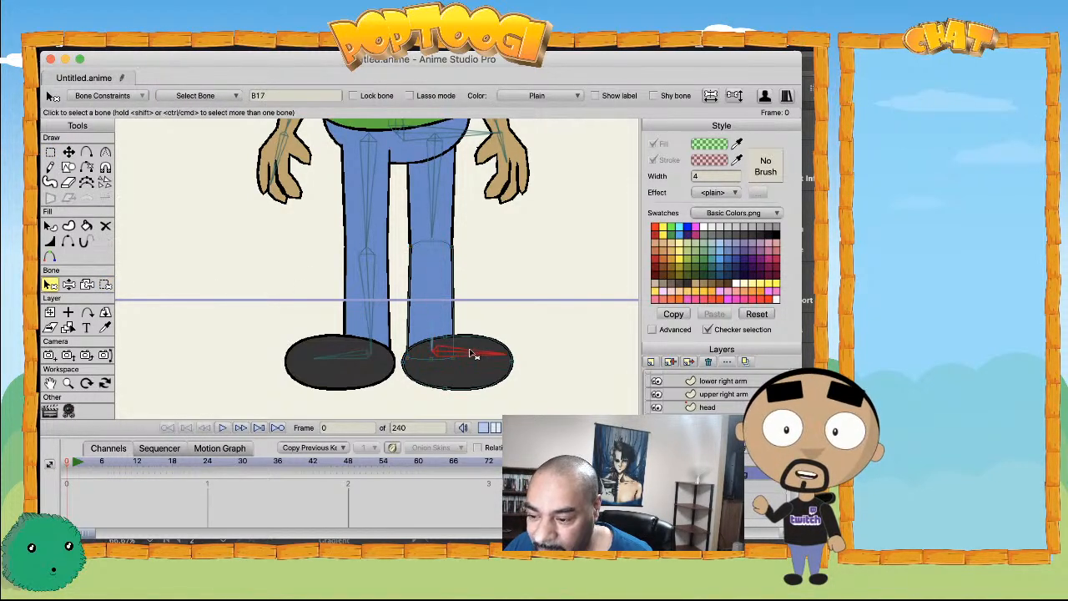
{"action": "key", "text": "g"}
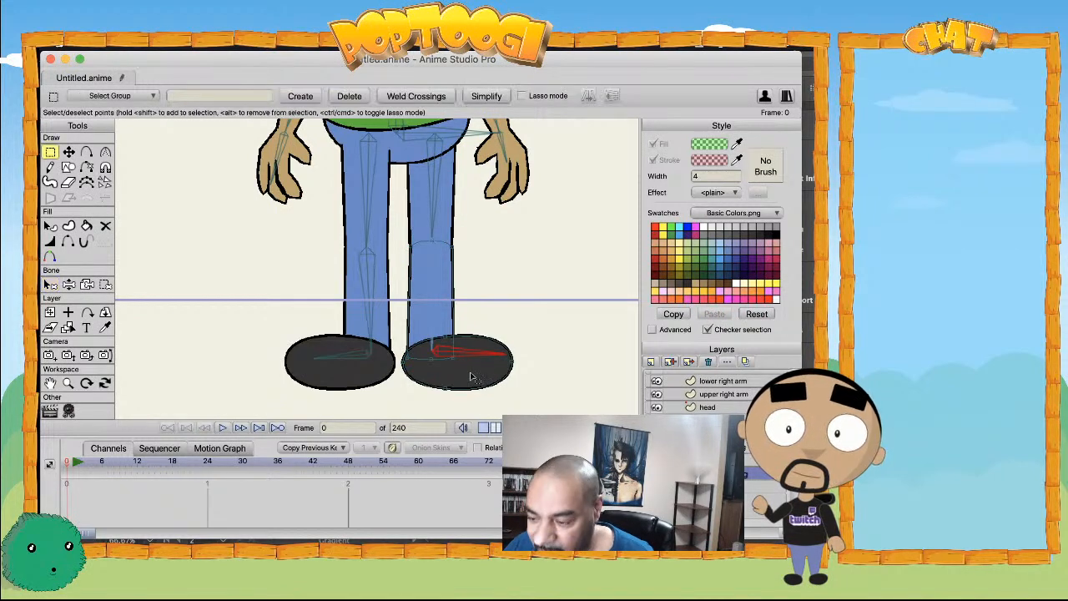
{"action": "left_click", "coordinate": [471, 379]}
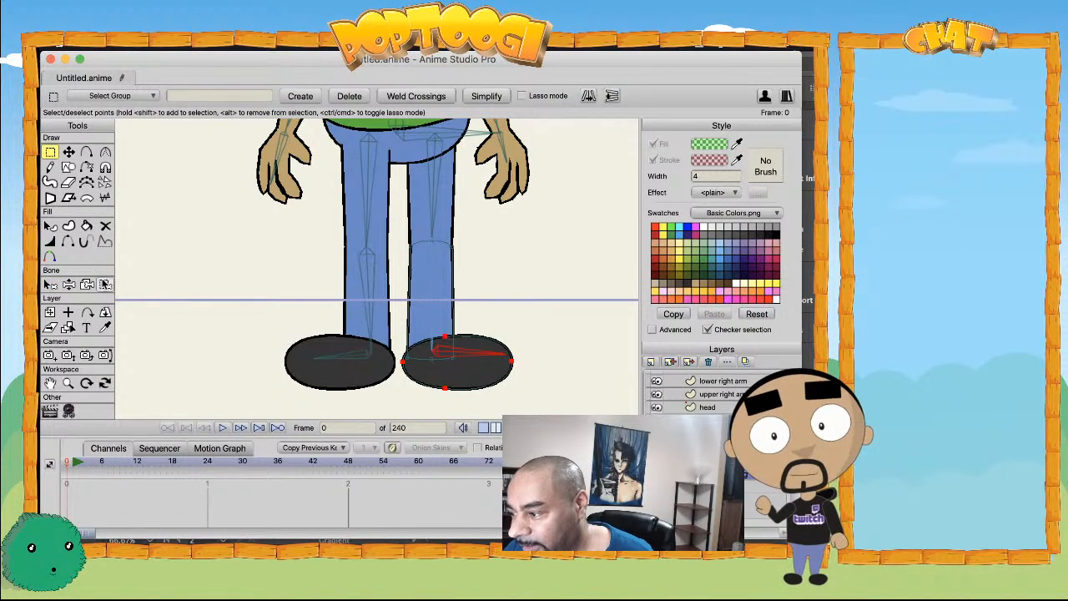
{"action": "left_click", "coordinate": [105, 285]}
{"action": "left_click", "coordinate": [291, 99]}
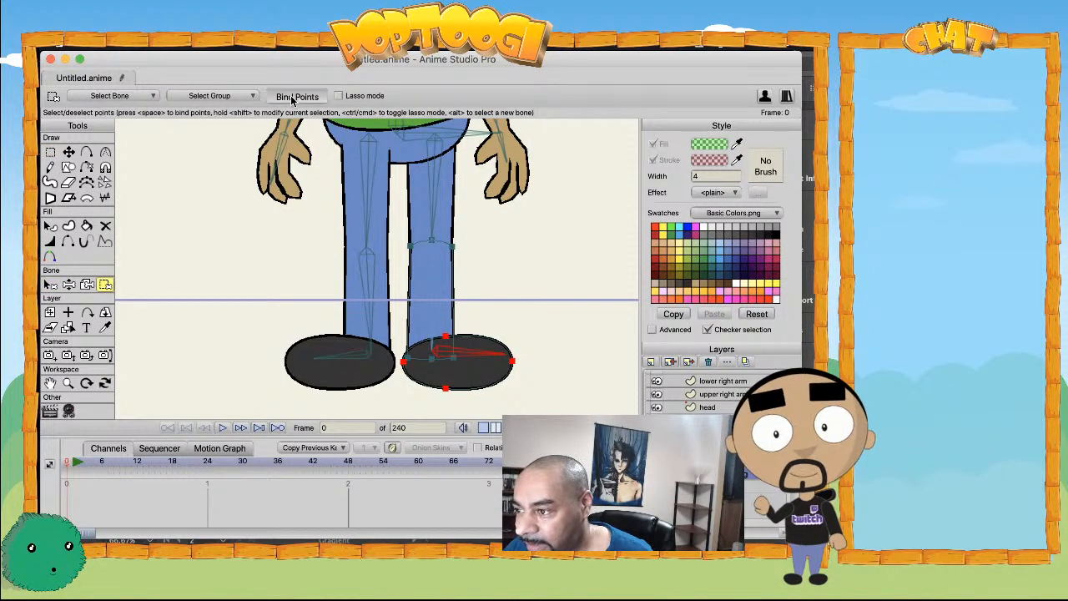
- Bind the points of the upper left leg shape to the left thigh bone
{"action": "key", "text": "b"}
{"action": "left_click", "coordinate": [440, 212]}
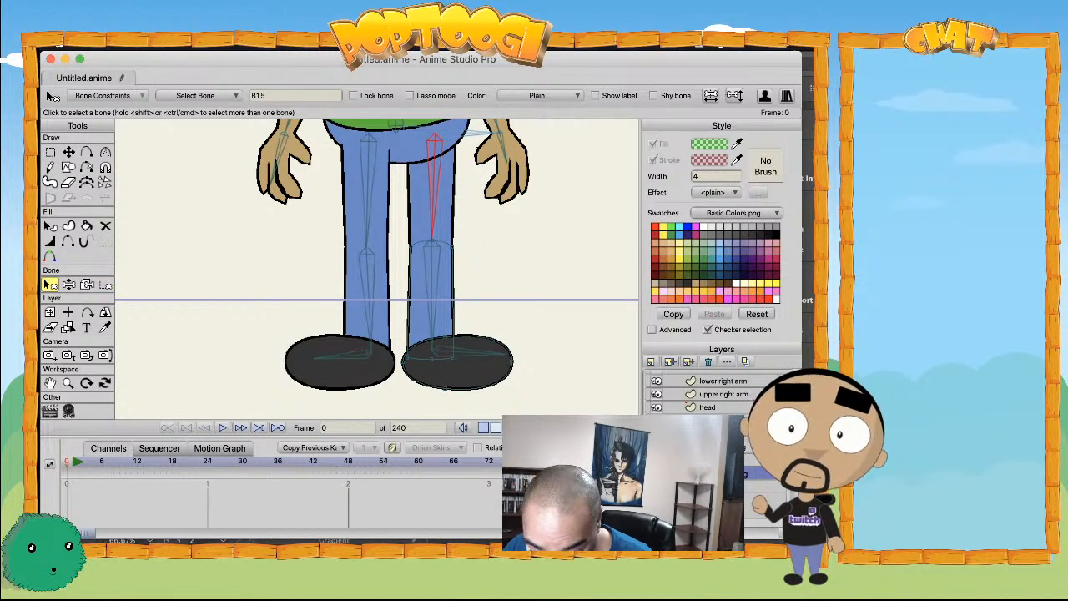
{"action": "left_click", "coordinate": [731, 488]}
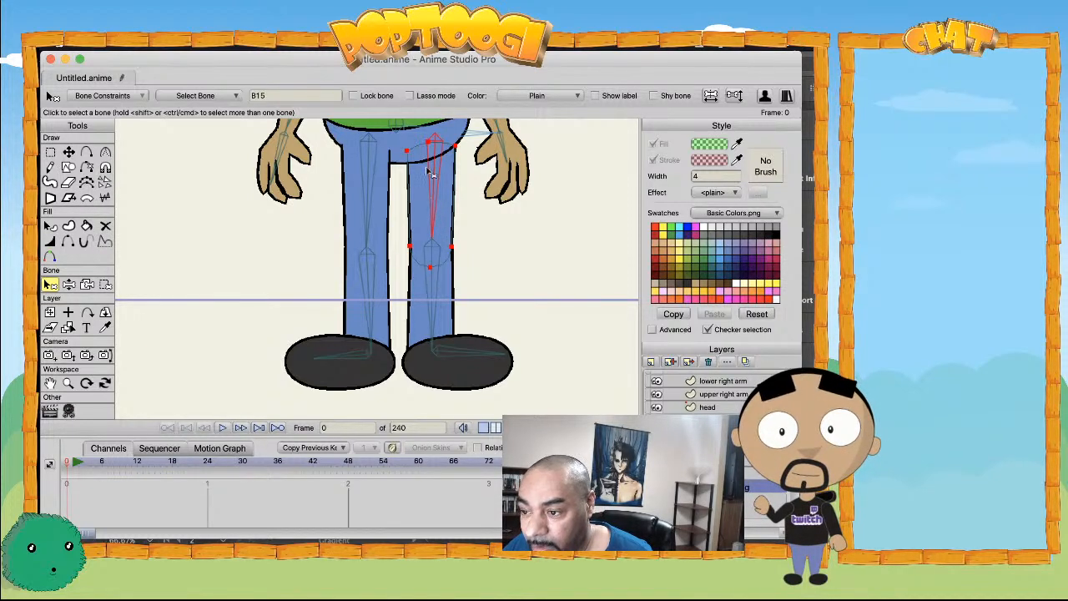
{"action": "left_click", "coordinate": [105, 284]}
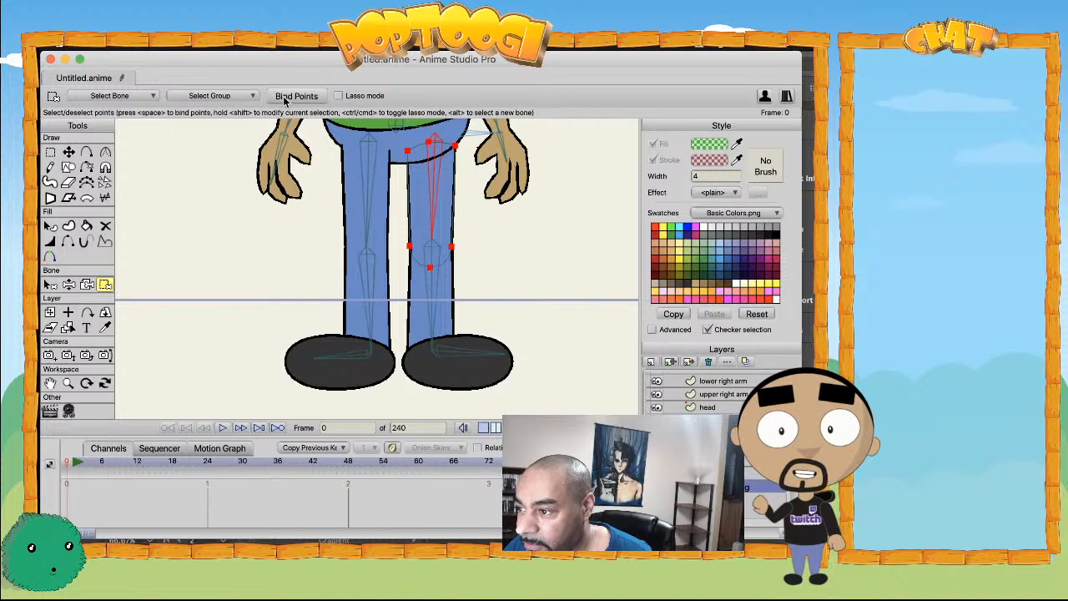
- Flip the right foot shape horizontally and move it under the right leg to X 0.1850
{"action": "scroll", "coordinate": [326, 243], "scroll_direction": "down", "scroll_amount": 2}
{"action": "scroll", "coordinate": [714, 442], "scroll_direction": "up", "scroll_amount": 2}
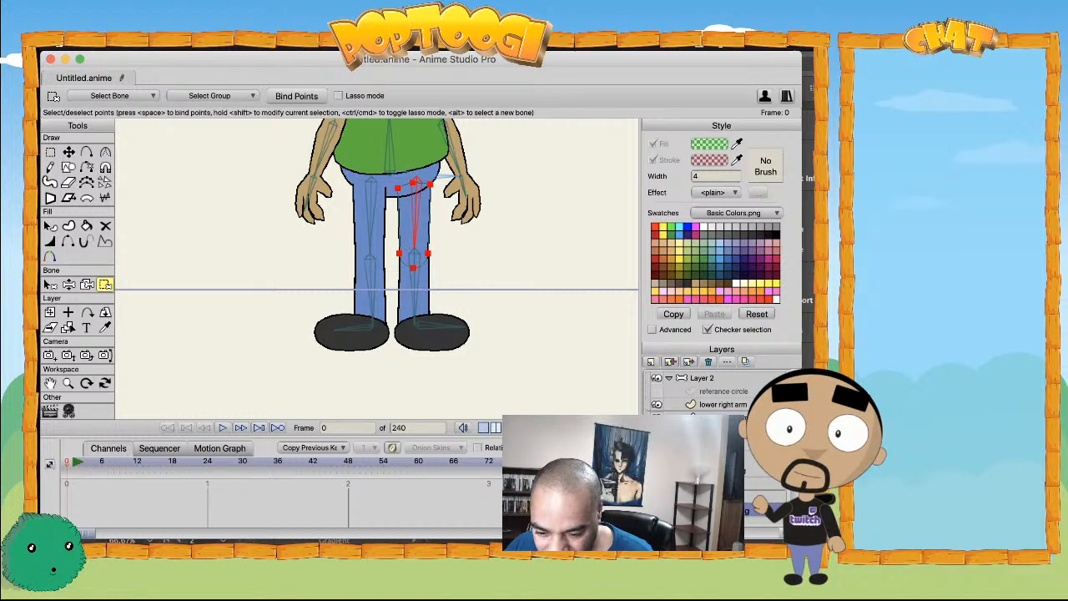
{"action": "left_click_drag", "start_coordinate": [313, 292], "coordinate": [391, 367]}
{"action": "key", "text": "t"}
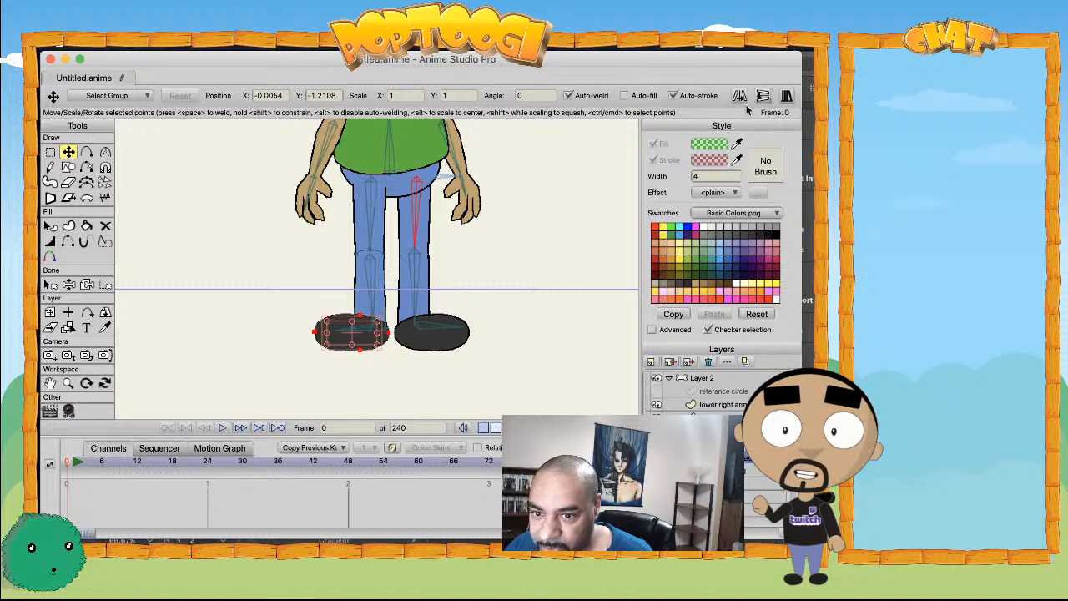
{"action": "left_click_drag", "start_coordinate": [352, 332], "coordinate": [391, 332]}
{"action": "scroll", "coordinate": [338, 354], "scroll_direction": "up", "scroll_amount": 1}
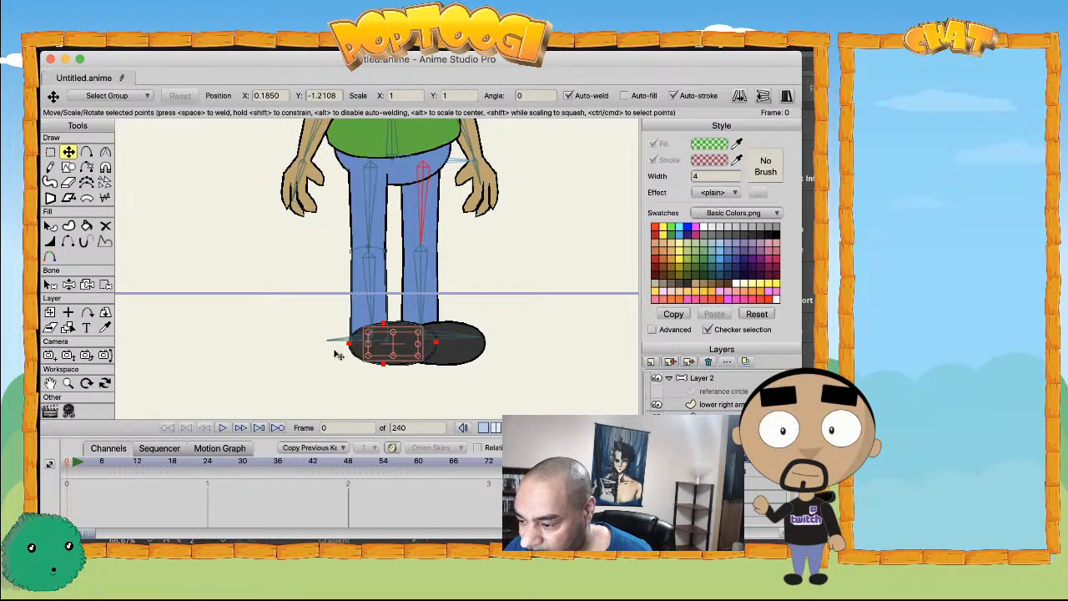
- Re-aim the right foot bone on Layer 2 along the flipped foot so it points toward the left foot
{"action": "left_click", "coordinate": [701, 379]}
{"action": "left_click", "coordinate": [401, 346]}
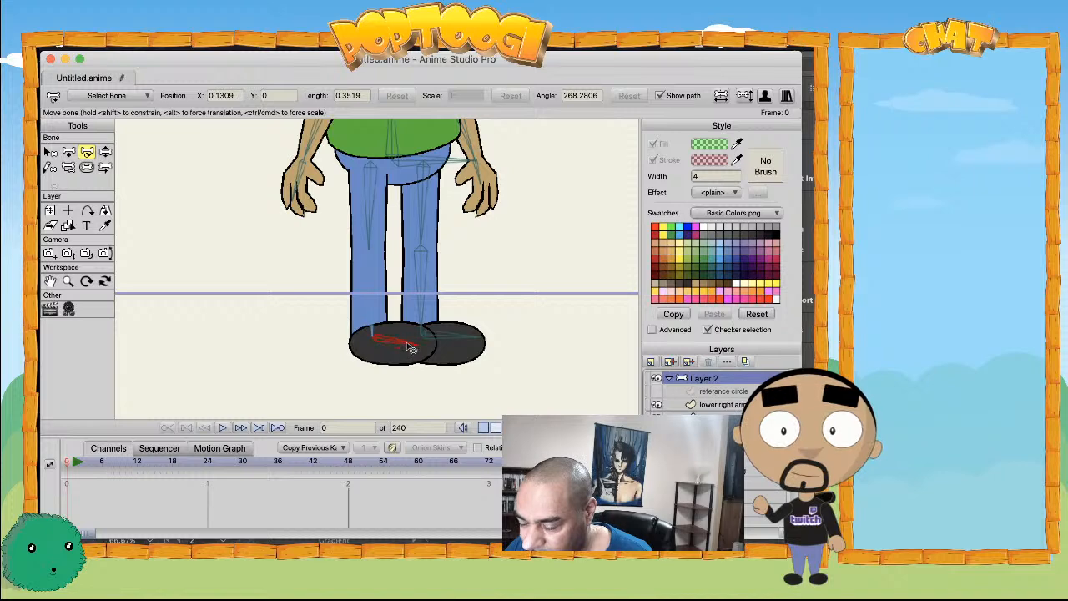
{"action": "left_click", "coordinate": [409, 349]}
- Test how both legs bend with Manipulate Bones and restore the rest pose at frame 0
{"action": "scroll", "coordinate": [417, 355], "scroll_direction": "down", "scroll_amount": 5}
{"action": "key", "text": "z"}
{"action": "left_click_drag", "start_coordinate": [445, 365], "coordinate": [488, 400]}
{"action": "mouse_move", "coordinate": [68, 462]}
{"action": "left_mouse_down"}
{"action": "mouse_move", "coordinate": [78, 463]}
{"action": "mouse_move", "coordinate": [67, 463]}
{"action": "left_mouse_up"}
{"action": "left_click_drag", "start_coordinate": [481, 354], "coordinate": [472, 284]}
{"action": "scroll", "coordinate": [474, 306], "scroll_direction": "up", "scroll_amount": 2}
{"action": "scroll", "coordinate": [474, 306], "scroll_direction": "up", "scroll_amount": 3}
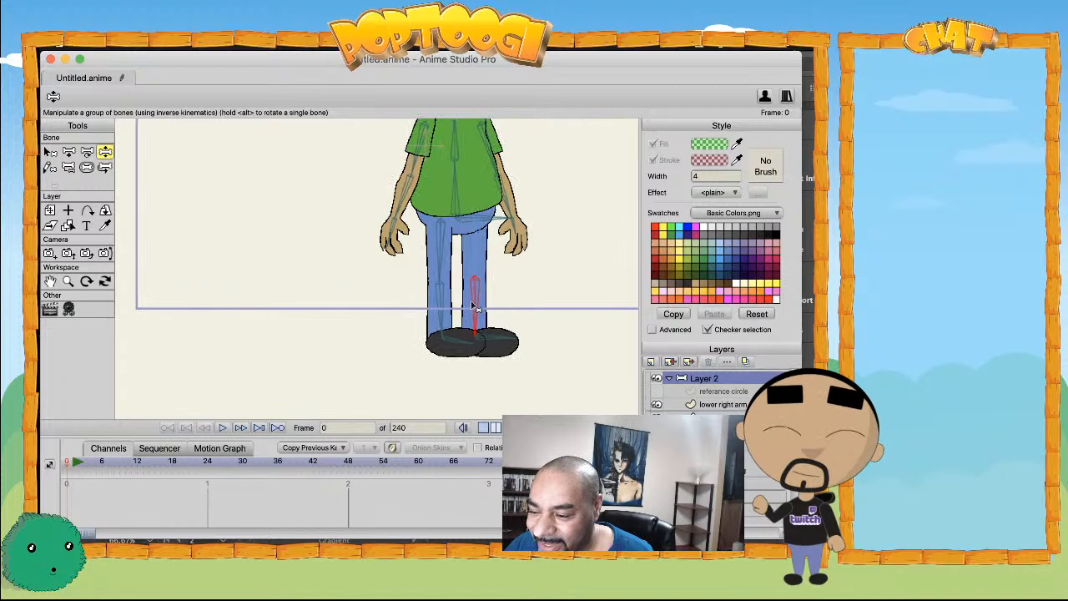
{"action": "mouse_move", "coordinate": [347, 342]}
{"action": "left_mouse_down"}
{"action": "mouse_move", "coordinate": [294, 290]}
{"action": "mouse_move", "coordinate": [357, 268]}
{"action": "mouse_move", "coordinate": [303, 263]}
{"action": "mouse_move", "coordinate": [311, 321]}
{"action": "mouse_move", "coordinate": [298, 298]}
{"action": "mouse_move", "coordinate": [339, 274]}
{"action": "mouse_move", "coordinate": [309, 302]}
{"action": "mouse_move", "coordinate": [321, 330]}
{"action": "mouse_move", "coordinate": [338, 333]}
{"action": "left_mouse_up"}
{"action": "left_click_drag", "start_coordinate": [434, 344], "coordinate": [501, 296]}
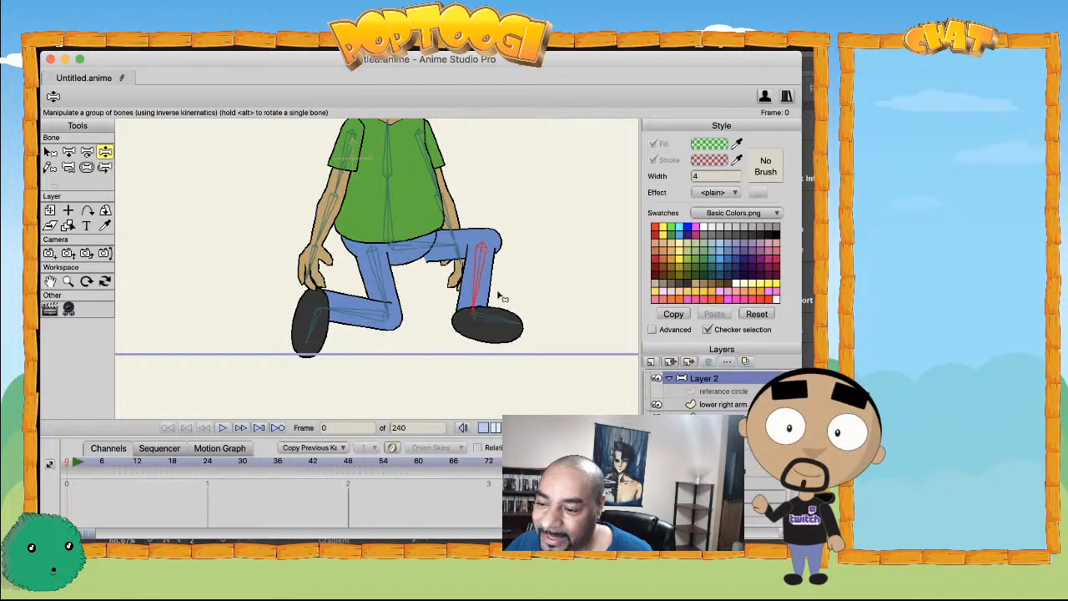
{"action": "left_click_drag", "start_coordinate": [500, 240], "coordinate": [421, 375]}
{"action": "left_click", "coordinate": [66, 463]}
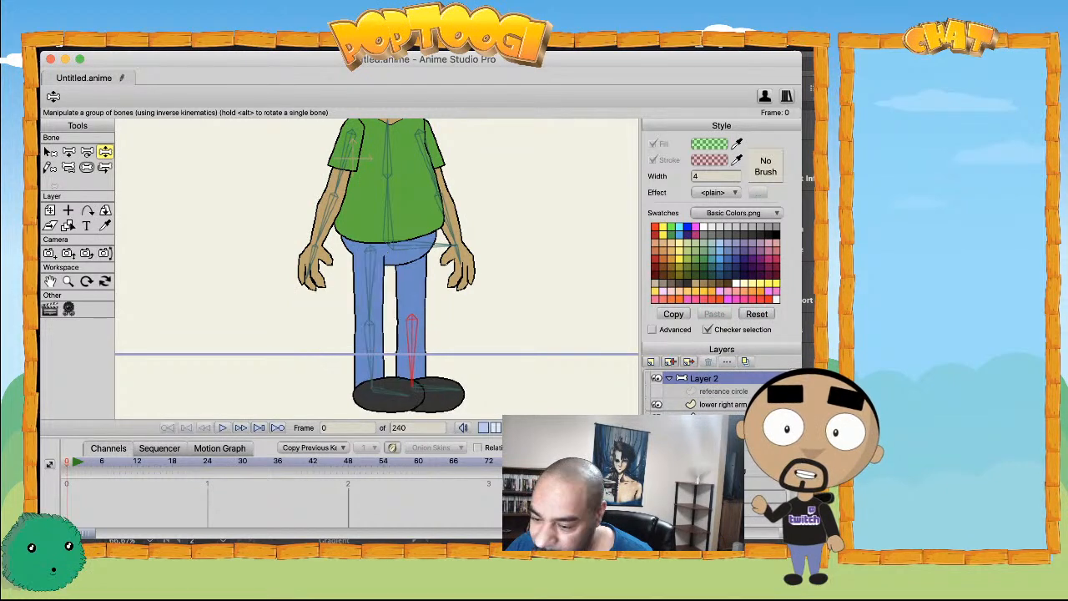
- Show the reference circle layer, duplicate the right knee's circle and place the copy over the left knee at X about 0.30
{"action": "scroll", "coordinate": [701, 392], "scroll_direction": "down", "scroll_amount": 2}
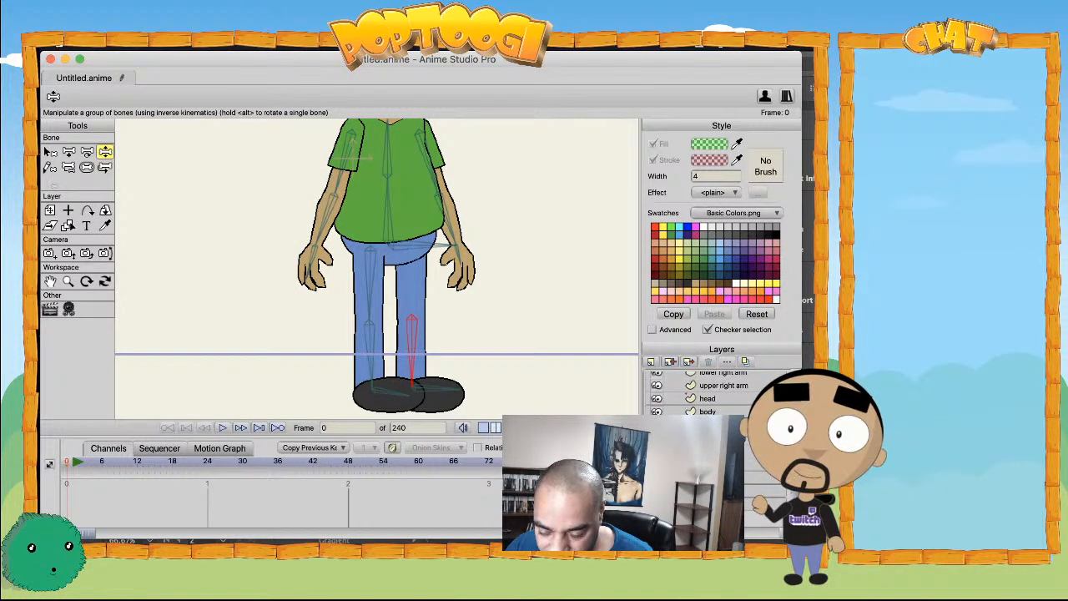
{"action": "scroll", "coordinate": [701, 397], "scroll_direction": "up", "scroll_amount": 2}
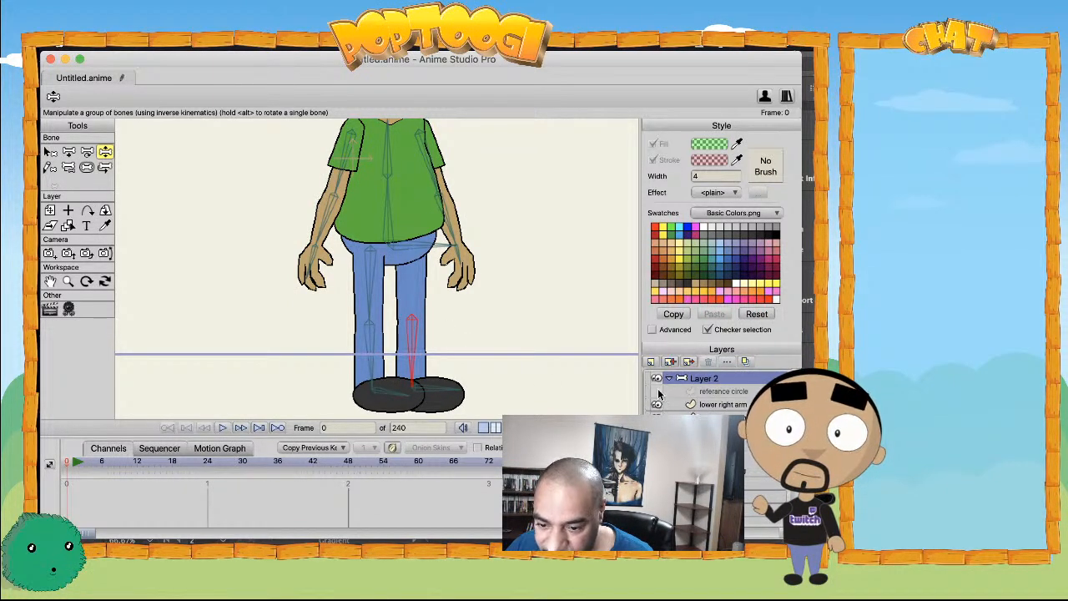
{"action": "left_click_drag", "start_coordinate": [367, 361], "coordinate": [406, 282]}
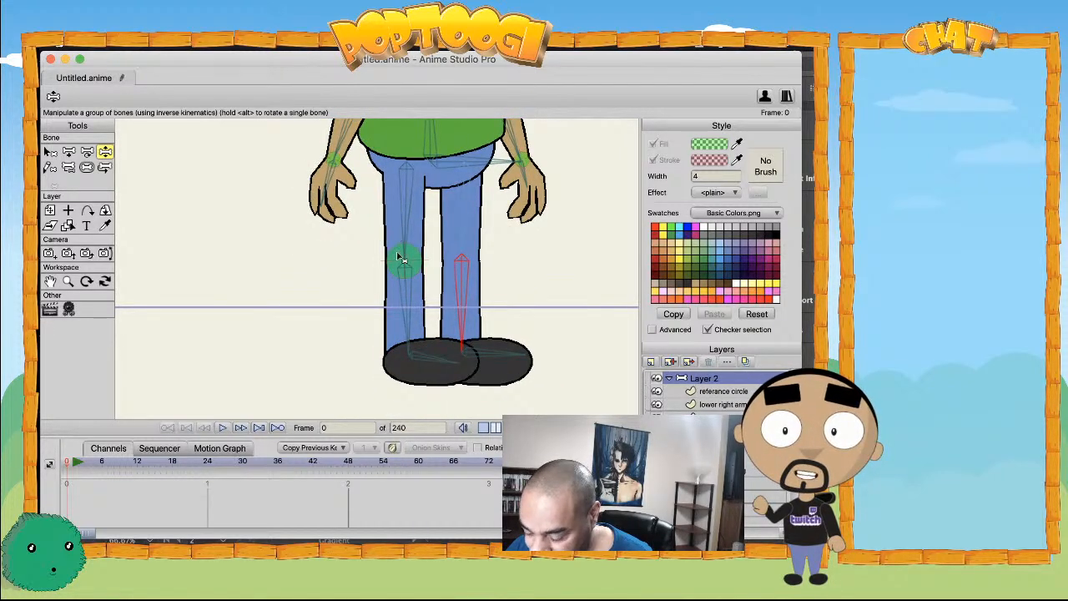
{"action": "left_click", "coordinate": [691, 394]}
{"action": "key", "text": "g"}
{"action": "left_click_drag", "start_coordinate": [358, 307], "coordinate": [465, 208]}
{"action": "key", "text": "t"}
{"action": "scroll", "coordinate": [392, 300], "scroll_direction": "up", "scroll_amount": 3}
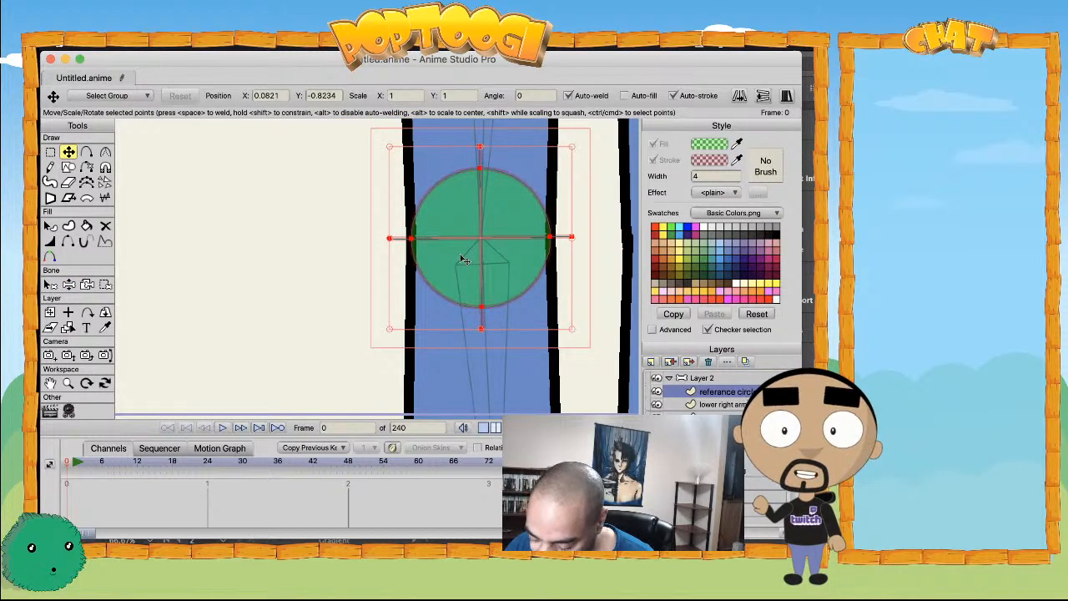
{"action": "key", "text": "super+c"}
{"action": "key", "text": "super+v"}
{"action": "left_click_drag", "start_coordinate": [489, 250], "coordinate": [566, 245]}
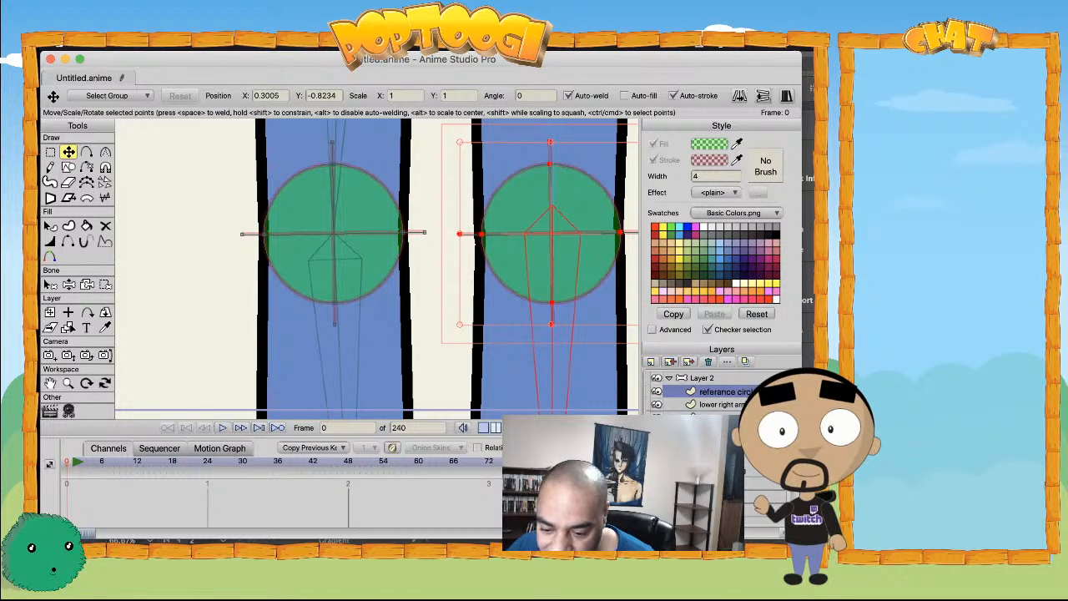
- Align the knee-end points of the upper left leg shape with the edge of the left reference circle
{"action": "scroll", "coordinate": [683, 393], "scroll_direction": "down", "scroll_amount": 2}
{"action": "left_click", "coordinate": [723, 478]}
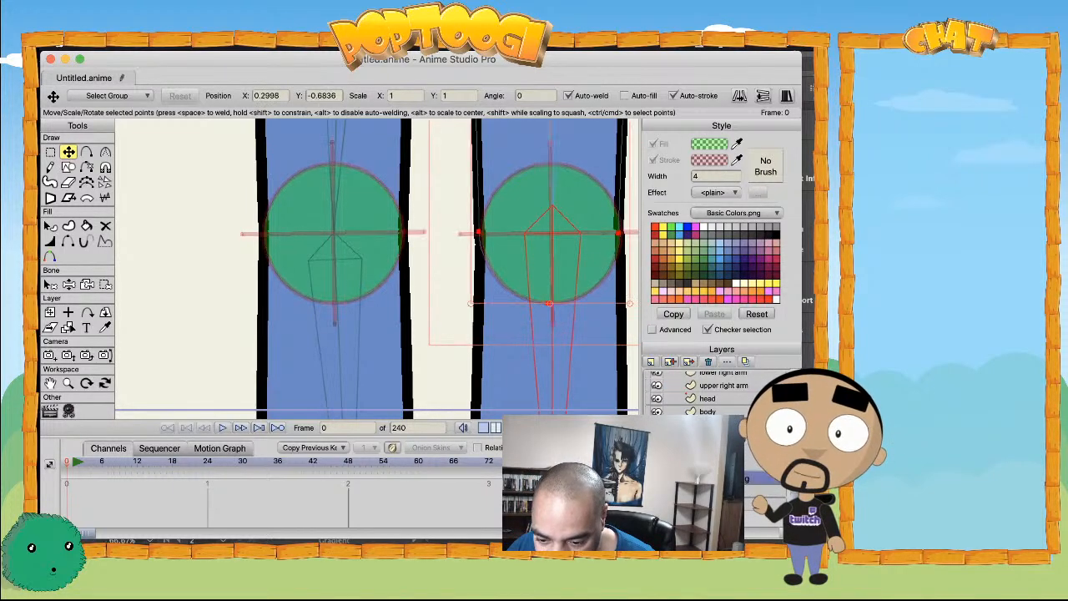
{"action": "scroll", "coordinate": [345, 275], "scroll_direction": "up", "scroll_amount": 3}
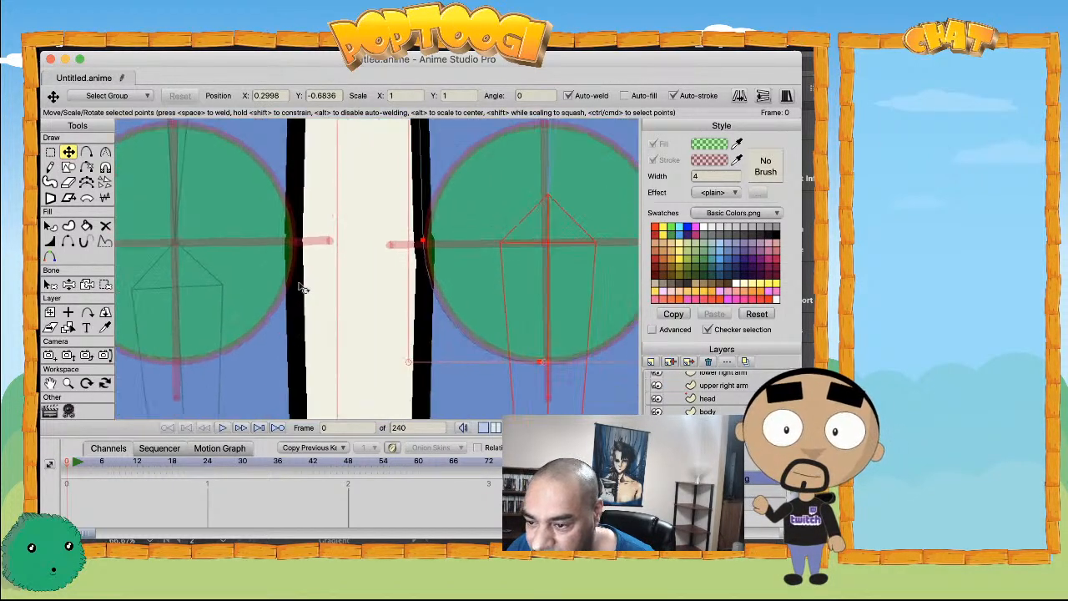
{"action": "left_click", "coordinate": [345, 262]}
{"action": "left_click_drag", "start_coordinate": [348, 266], "coordinate": [352, 268]}
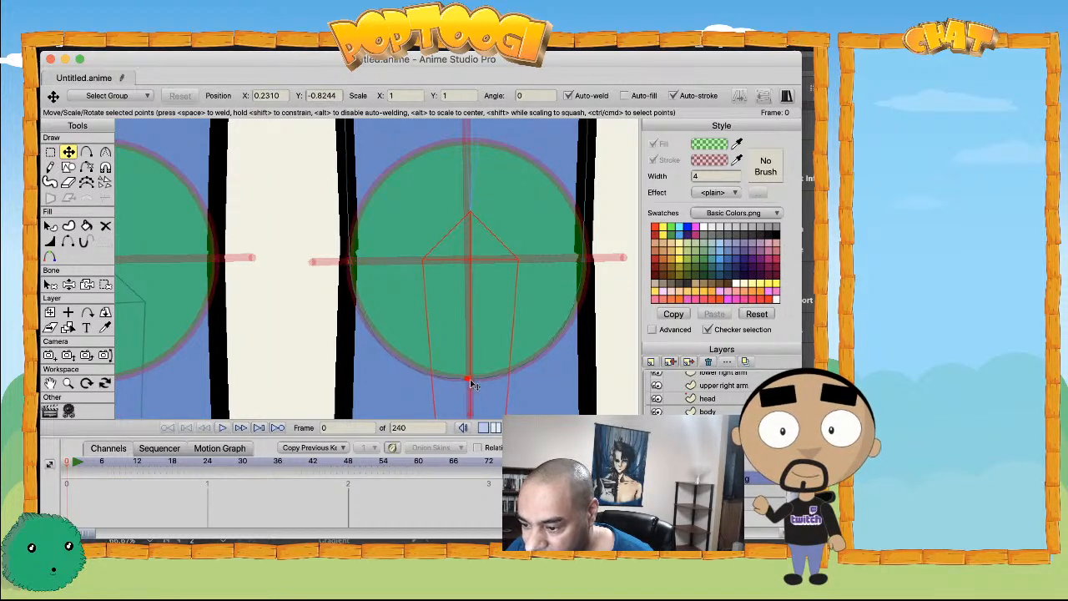
{"action": "left_click", "coordinate": [587, 258]}
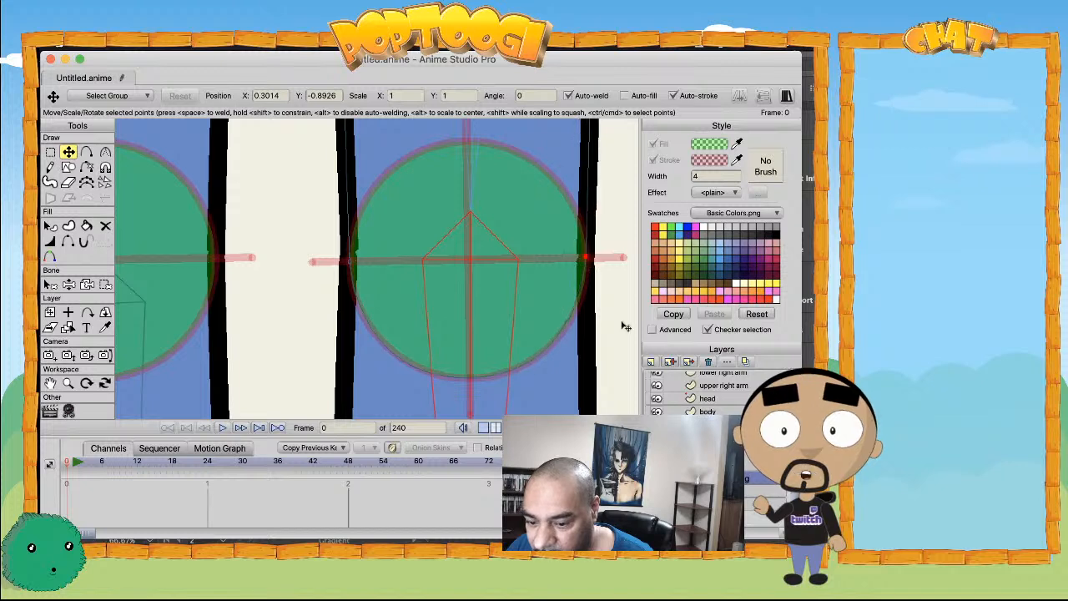
- Align the side knee points of the lower left leg with the reference circle and adjust its top point to about X 0.3011, Y -0.8037
{"action": "left_click", "coordinate": [710, 466]}
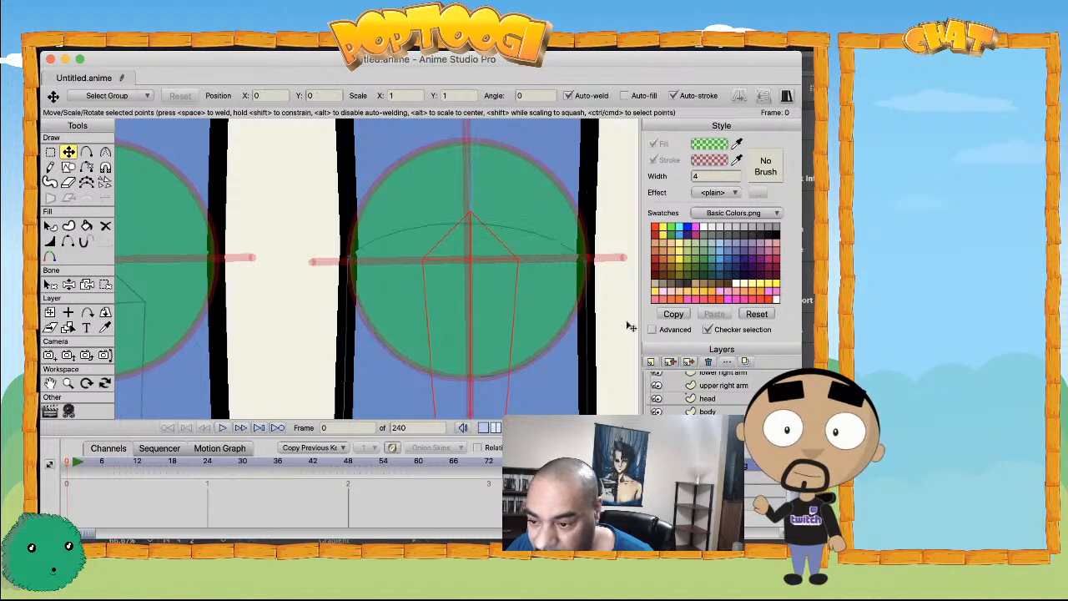
{"action": "left_click", "coordinate": [587, 260]}
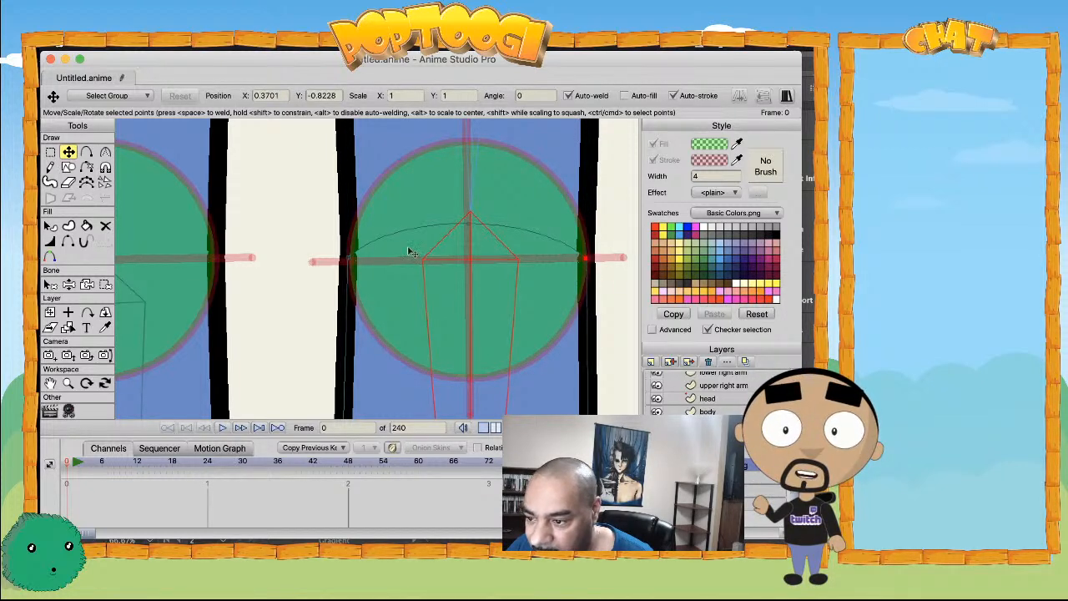
{"action": "left_click", "coordinate": [350, 262]}
{"action": "left_click_drag", "start_coordinate": [470, 226], "coordinate": [469, 227]}
- Test the adjusted left leg with Manipulate Bones and hide the reference circle layer
{"action": "scroll", "coordinate": [449, 290], "scroll_direction": "down", "scroll_amount": 10}
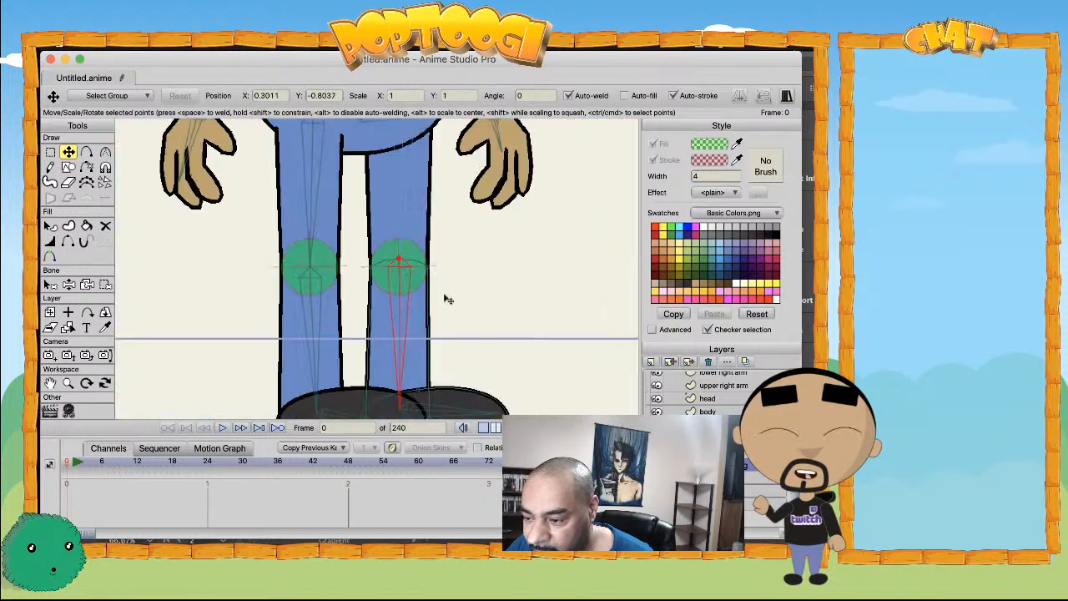
{"action": "left_click_drag", "start_coordinate": [391, 331], "coordinate": [412, 247]}
{"action": "scroll", "coordinate": [415, 262], "scroll_direction": "up", "scroll_amount": 2}
{"action": "scroll", "coordinate": [418, 265], "scroll_direction": "down", "scroll_amount": 1}
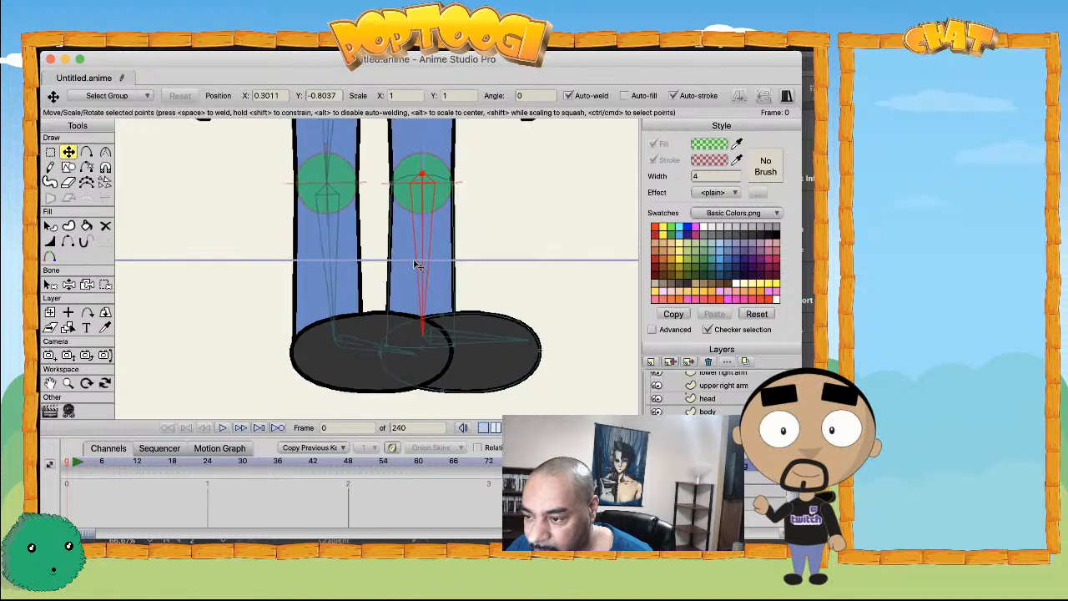
{"action": "scroll", "coordinate": [693, 393], "scroll_direction": "up", "scroll_amount": 2}
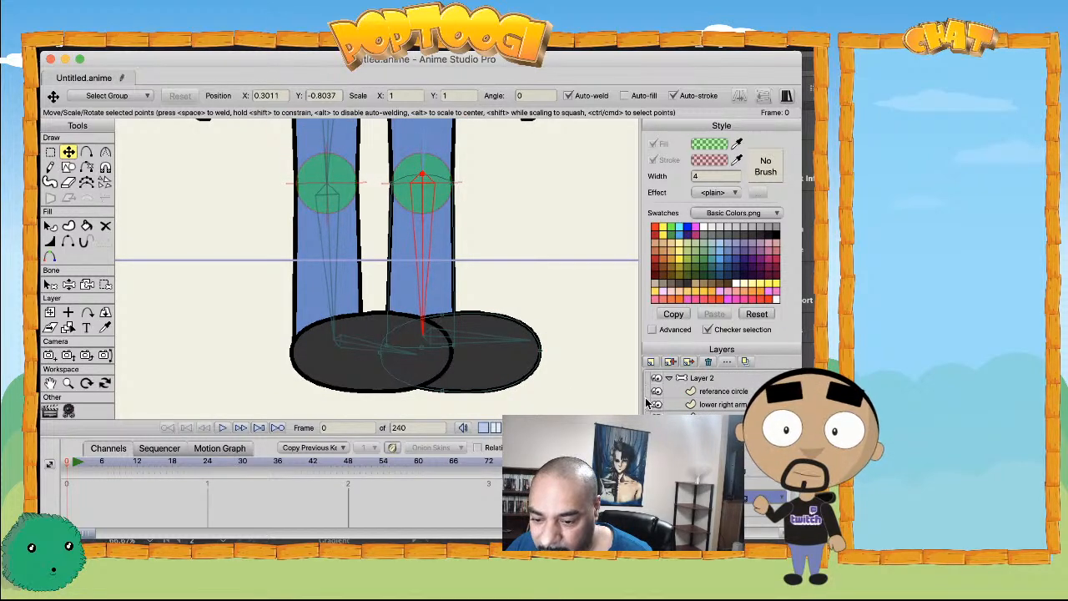
{"action": "left_click", "coordinate": [657, 392]}
{"action": "scroll", "coordinate": [470, 293], "scroll_direction": "down", "scroll_amount": 2}
{"action": "key", "text": "z"}
{"action": "left_click_drag", "start_coordinate": [417, 317], "coordinate": [434, 348]}
{"action": "left_click", "coordinate": [657, 392]}
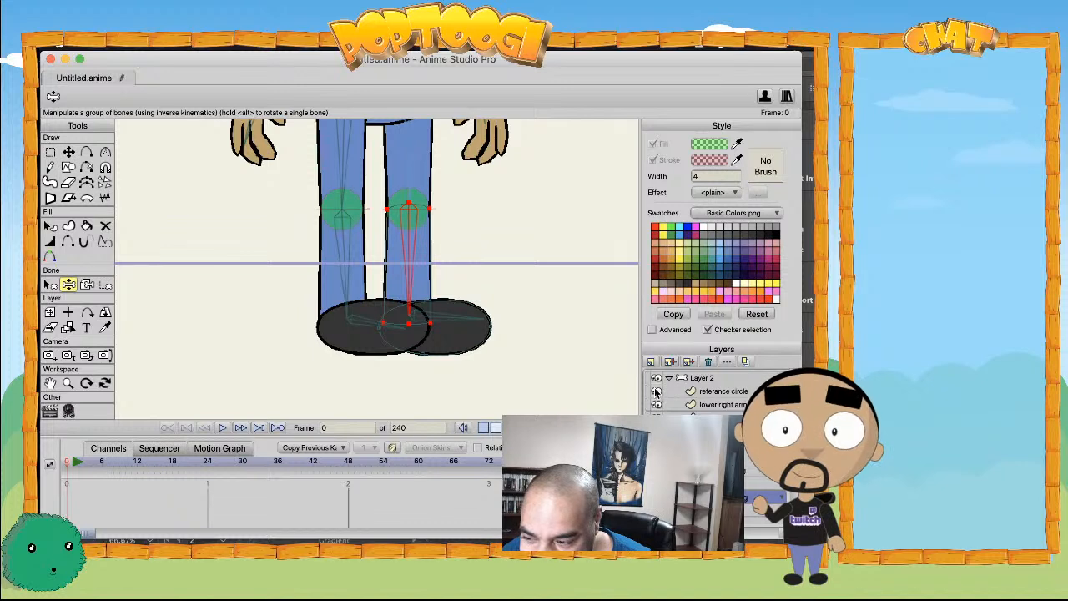
- Make the reference circle layer in Layer 2 active for editing the left knee's circle
{"action": "scroll", "coordinate": [402, 229], "scroll_direction": "up", "scroll_amount": 1}
{"action": "scroll", "coordinate": [701, 392], "scroll_direction": "down", "scroll_amount": 2}
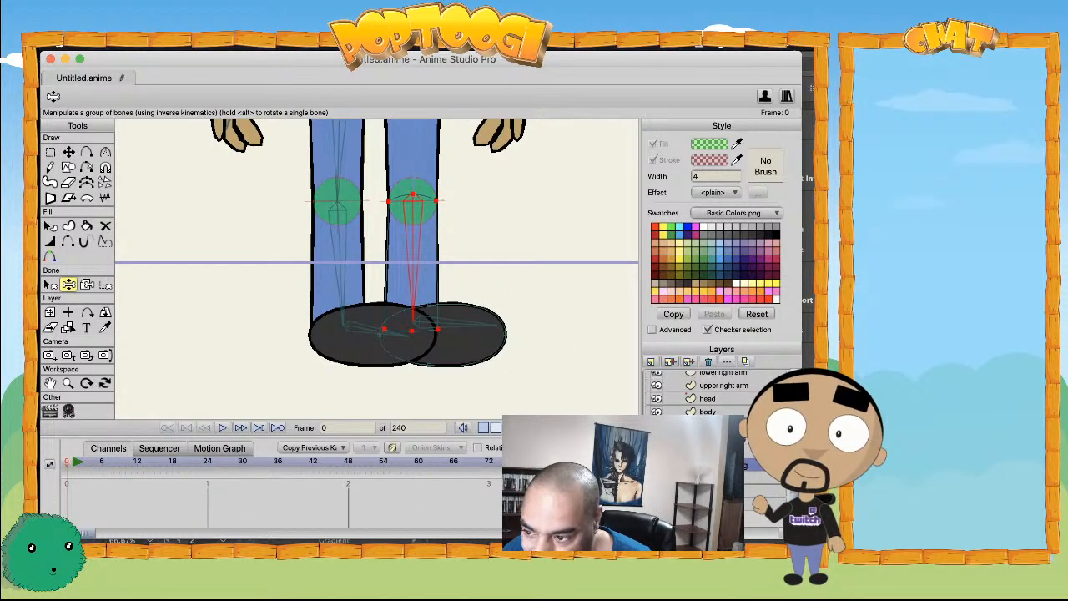
{"action": "left_click", "coordinate": [720, 479]}
{"action": "scroll", "coordinate": [446, 255], "scroll_direction": "up", "scroll_amount": 5}
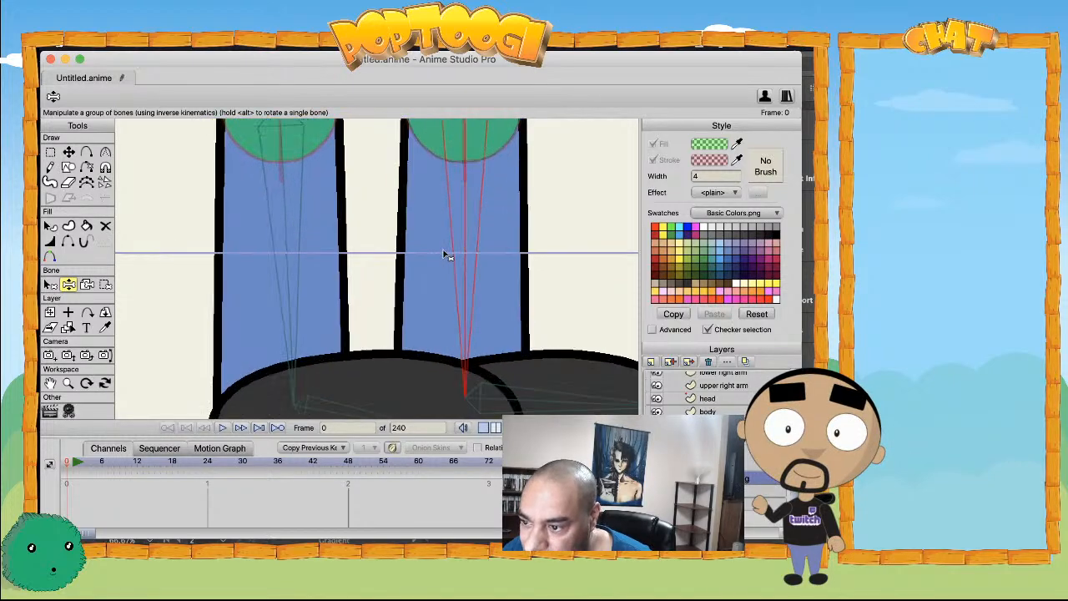
{"action": "scroll", "coordinate": [439, 289], "scroll_direction": "down", "scroll_amount": 1}
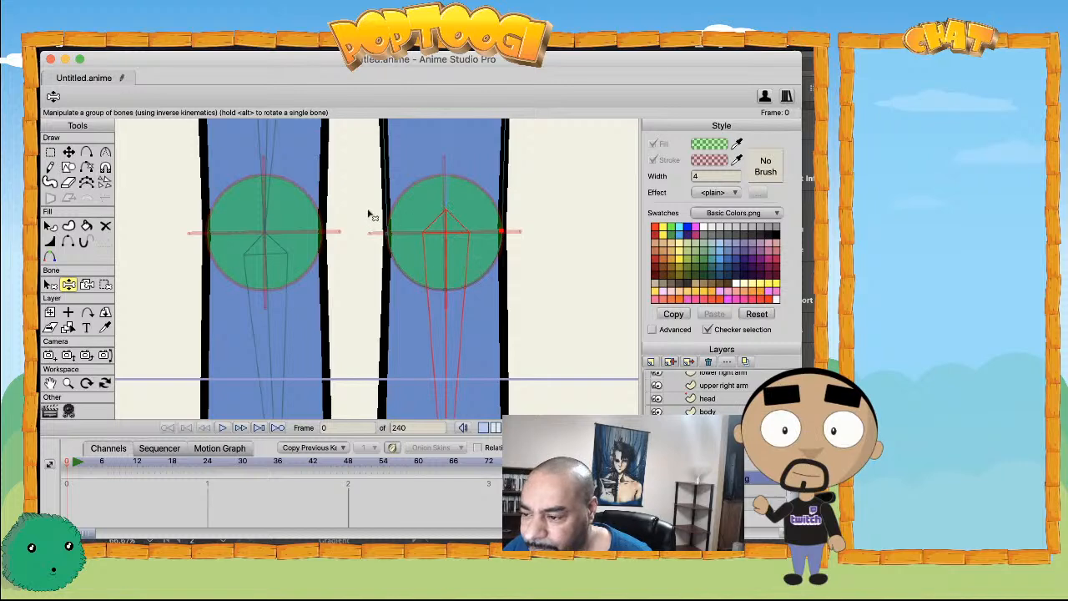
{"action": "scroll", "coordinate": [701, 389], "scroll_direction": "up", "scroll_amount": 2}
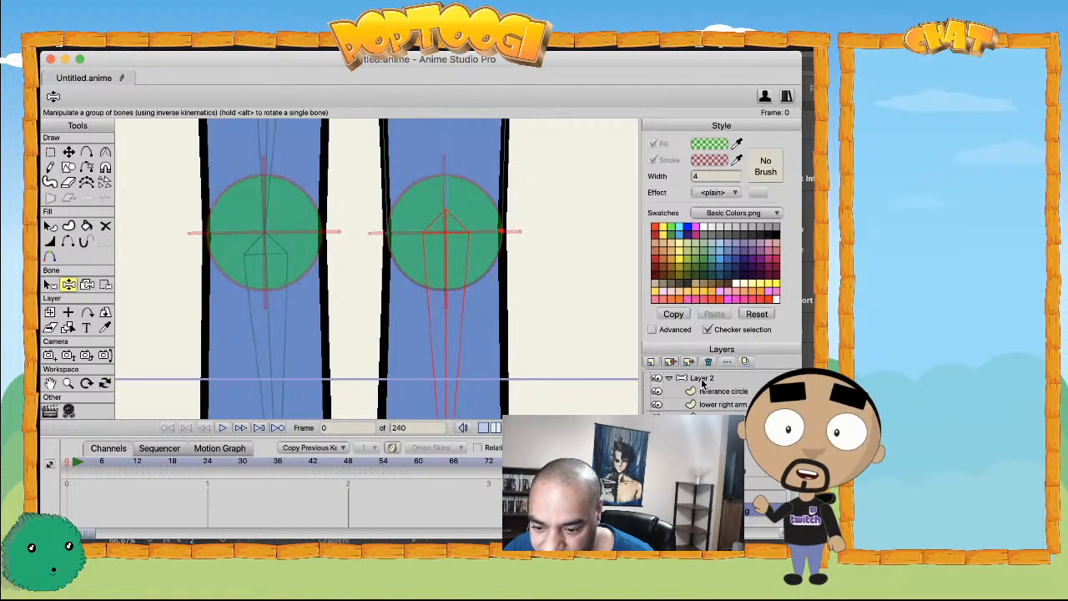
{"action": "left_click", "coordinate": [702, 380]}
{"action": "left_click", "coordinate": [711, 392]}
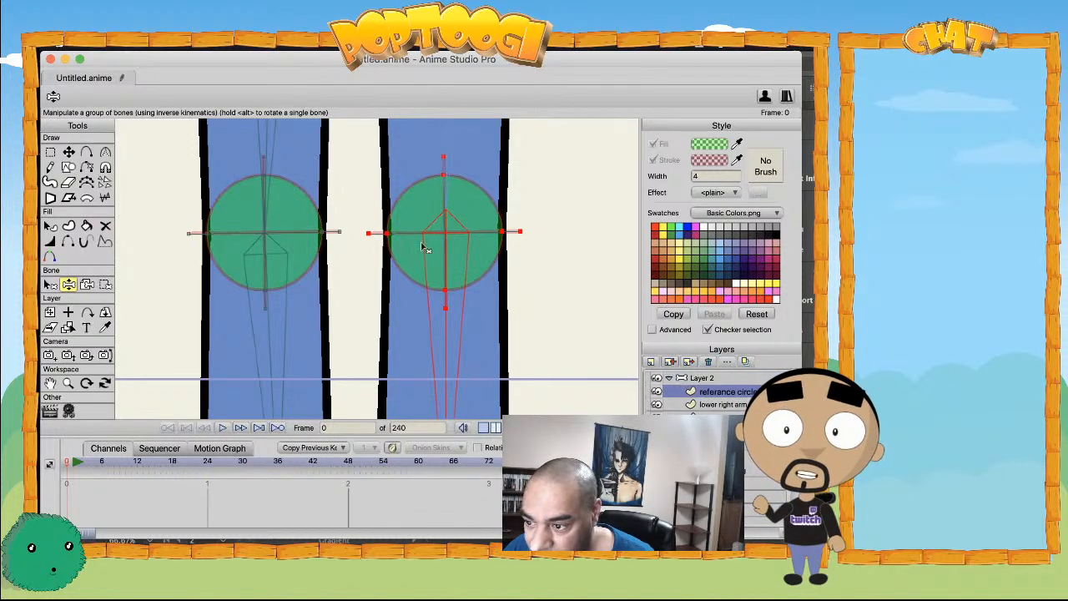
{"action": "key", "text": "g"}
{"action": "left_click_drag", "start_coordinate": [349, 311], "coordinate": [573, 146]}
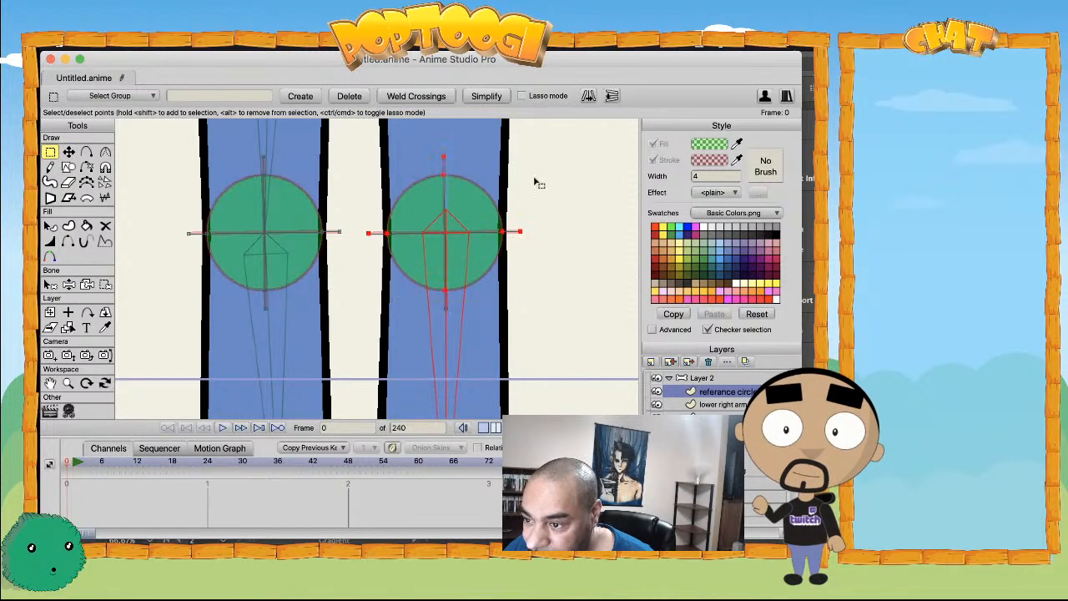
{"action": "key", "text": "t"}
{"action": "left_click_drag", "start_coordinate": [450, 249], "coordinate": [434, 226]}
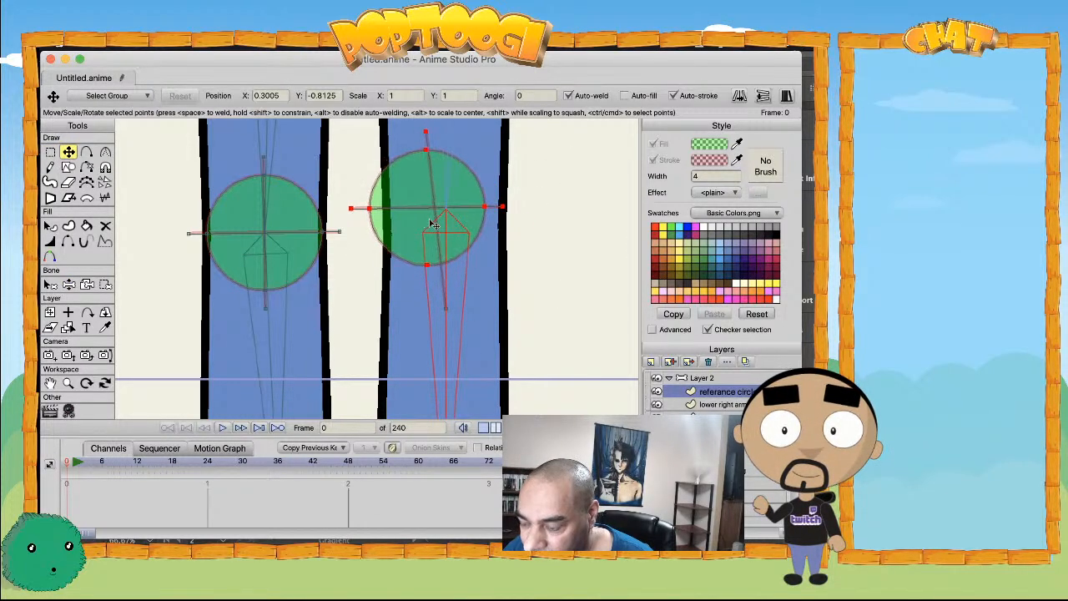
{"action": "key", "text": "super+z"}
- Select all points of the left knee's reference circle and its cross lines and raise them to X 0.3022, Y -0.7965
{"action": "key", "text": "g"}
{"action": "left_click_drag", "start_coordinate": [370, 345], "coordinate": [567, 124]}
{"action": "key", "text": "t"}
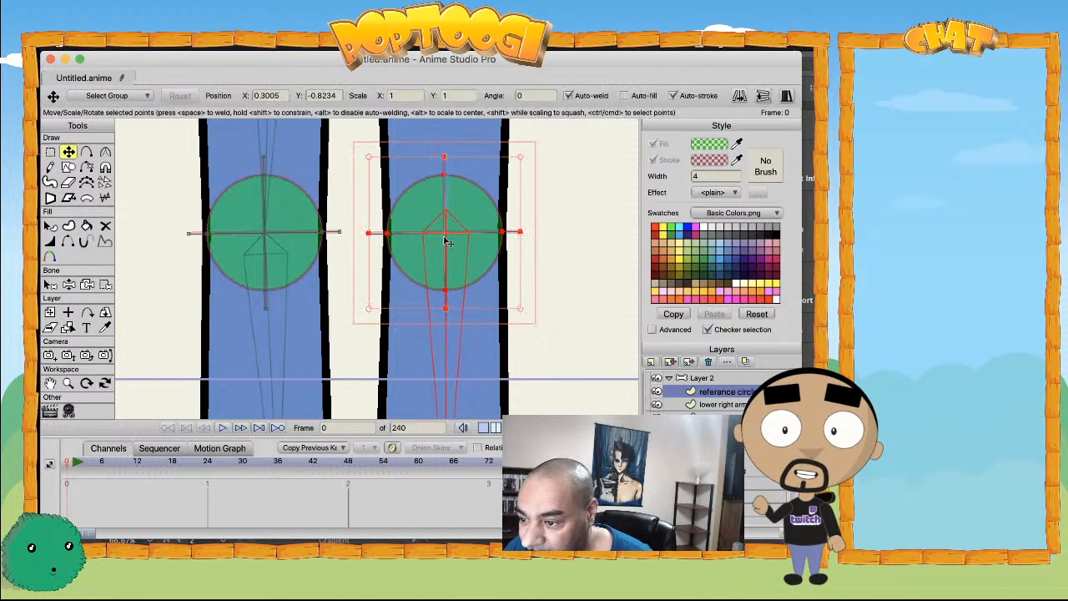
{"action": "left_click_drag", "start_coordinate": [445, 251], "coordinate": [452, 197]}
{"action": "scroll", "coordinate": [460, 202], "scroll_direction": "down", "scroll_amount": 5}
{"action": "scroll", "coordinate": [460, 203], "scroll_direction": "up", "scroll_amount": 6}
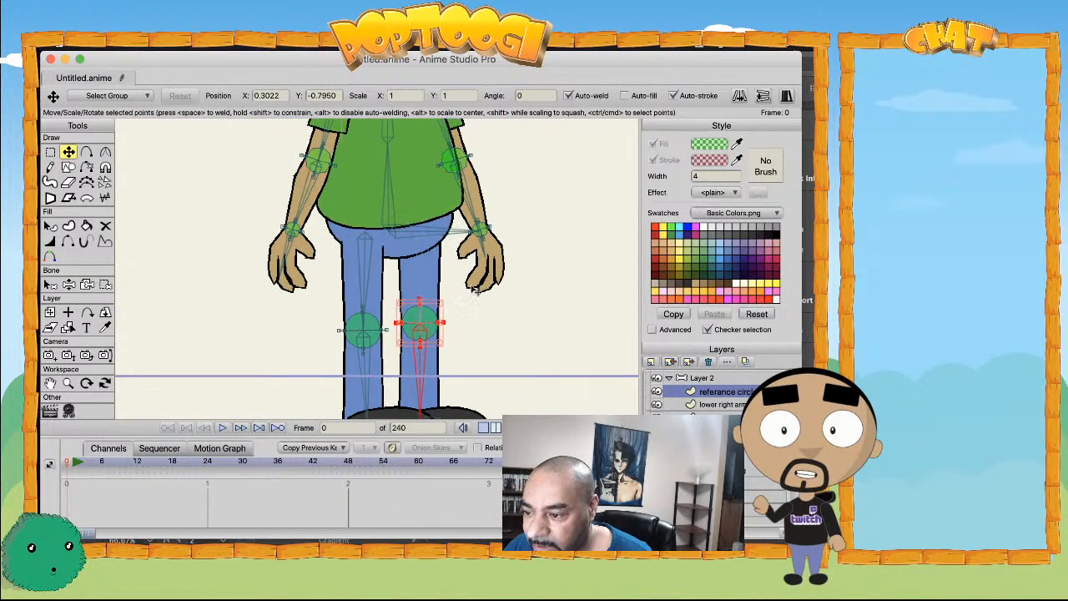
{"action": "scroll", "coordinate": [520, 305], "scroll_direction": "up", "scroll_amount": 4}
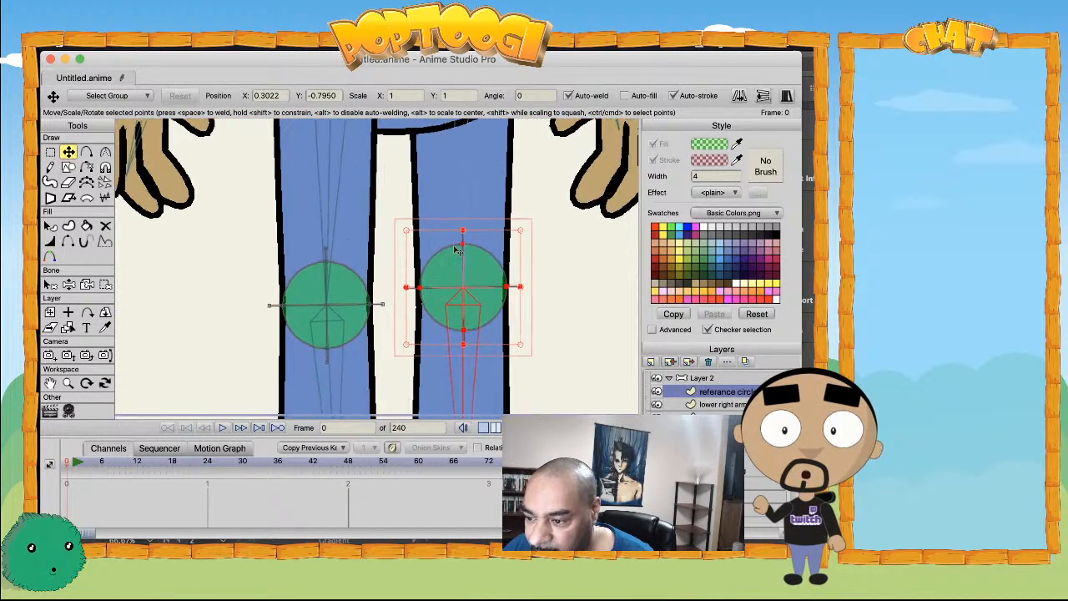
{"action": "left_click_drag", "start_coordinate": [449, 273], "coordinate": [451, 276]}
{"action": "scroll", "coordinate": [475, 308], "scroll_direction": "down", "scroll_amount": 3}
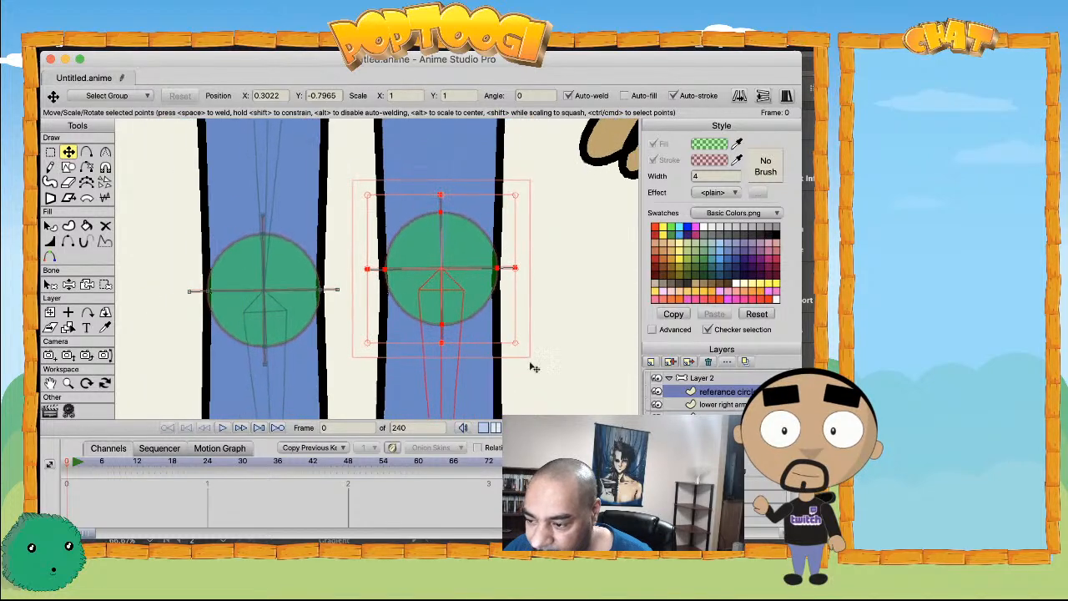
- Raise the knee-end points of the upper left leg shape to the edge of the left reference circle
{"action": "scroll", "coordinate": [692, 392], "scroll_direction": "down", "scroll_amount": 2}
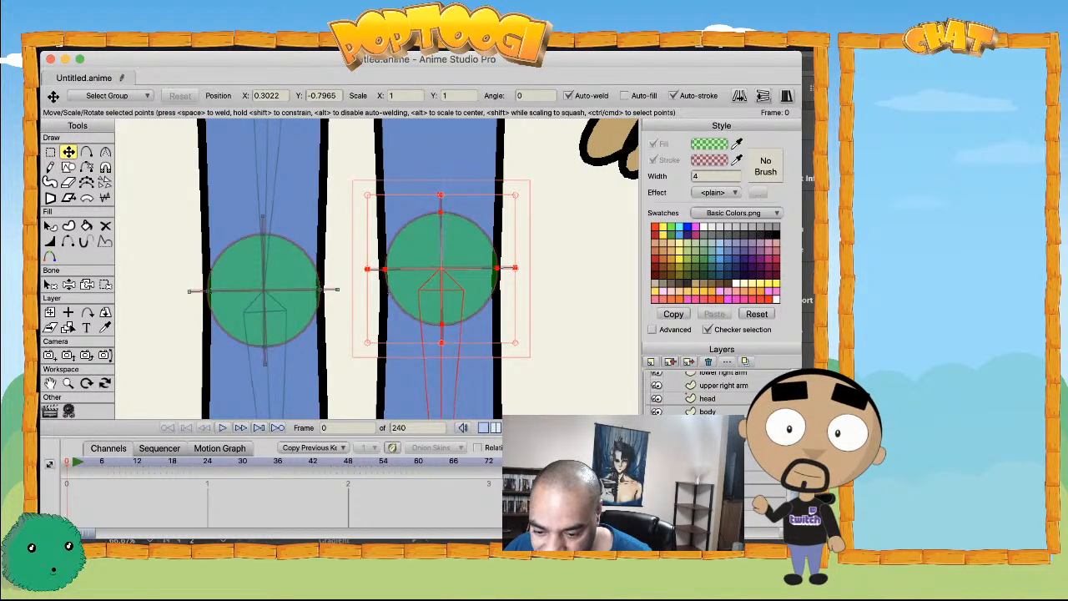
{"action": "left_click", "coordinate": [719, 478]}
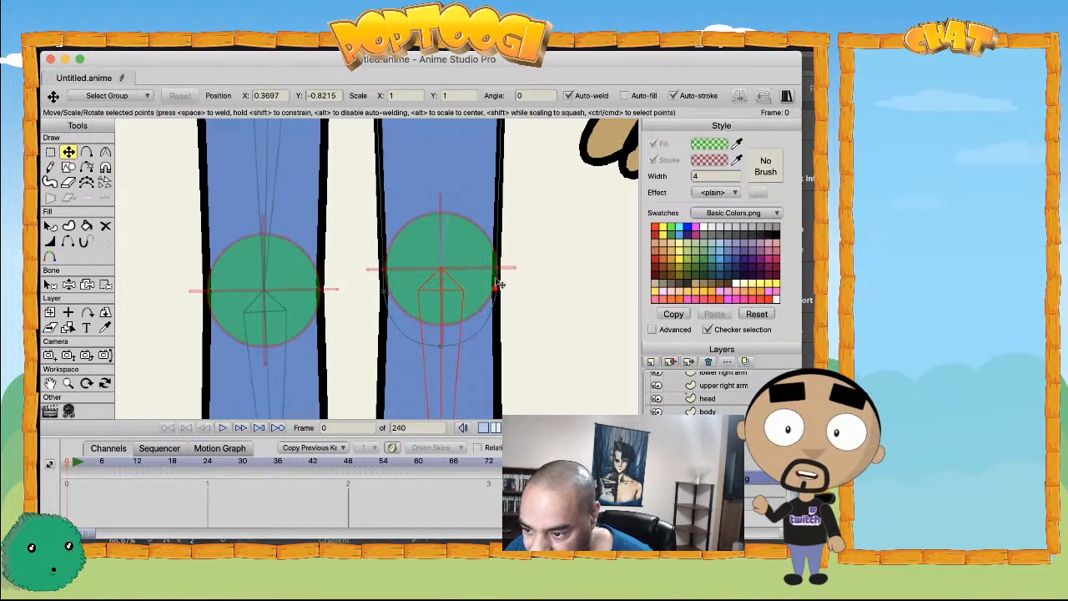
{"action": "left_click_drag", "start_coordinate": [432, 345], "coordinate": [441, 328]}
{"action": "mouse_move", "coordinate": [386, 292]}
{"action": "left_mouse_down"}
{"action": "mouse_move", "coordinate": [381, 266]}
{"action": "mouse_move", "coordinate": [389, 284]}
{"action": "mouse_move", "coordinate": [397, 274]}
{"action": "left_mouse_up"}
{"action": "scroll", "coordinate": [390, 283], "scroll_direction": "up", "scroll_amount": 3}
{"action": "left_click_drag", "start_coordinate": [502, 319], "coordinate": [433, 210]}
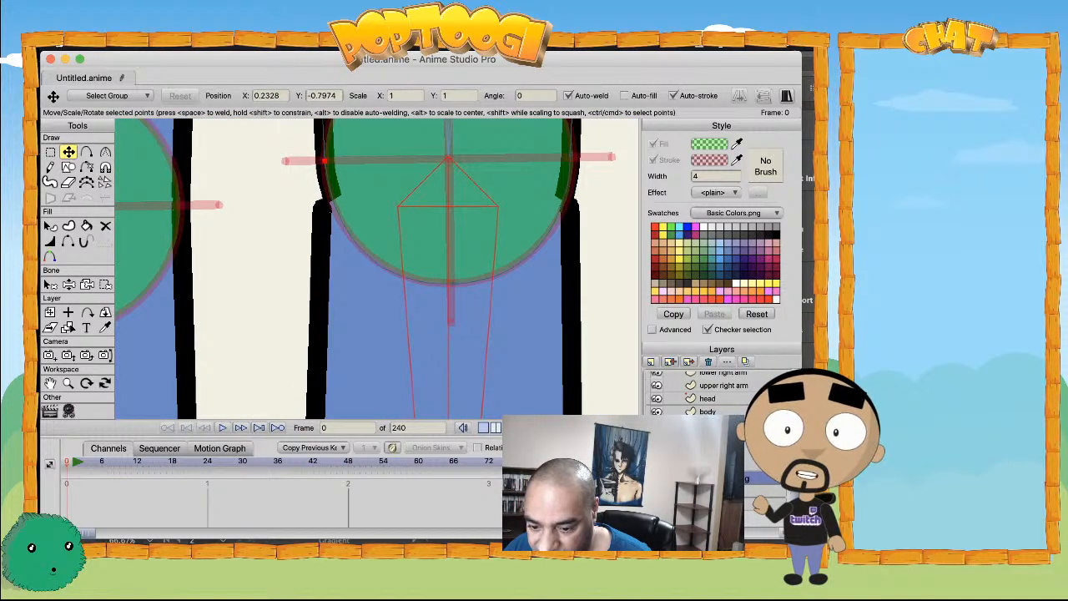
- Raise the lower left leg's side knee points to the reference circle's horizontal line and its top point to about X 0.3011, Y -0.7865
{"action": "right_click", "coordinate": [393, 285], "text": "alt"}
{"action": "left_click_drag", "start_coordinate": [322, 206], "coordinate": [319, 165]}
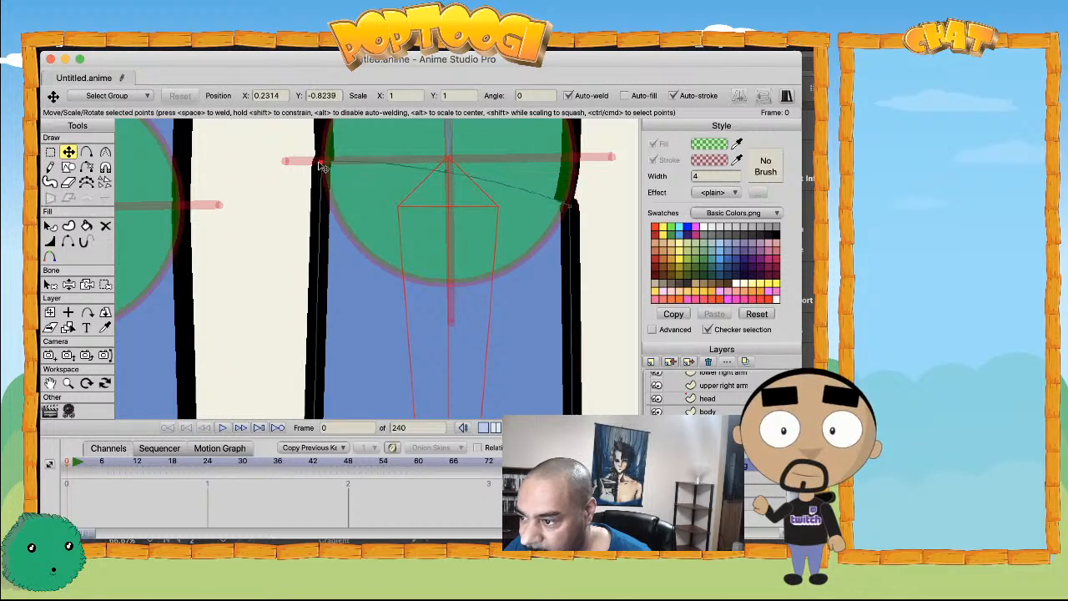
{"action": "left_click_drag", "start_coordinate": [570, 207], "coordinate": [572, 158]}
{"action": "left_click_drag", "start_coordinate": [450, 170], "coordinate": [450, 140]}
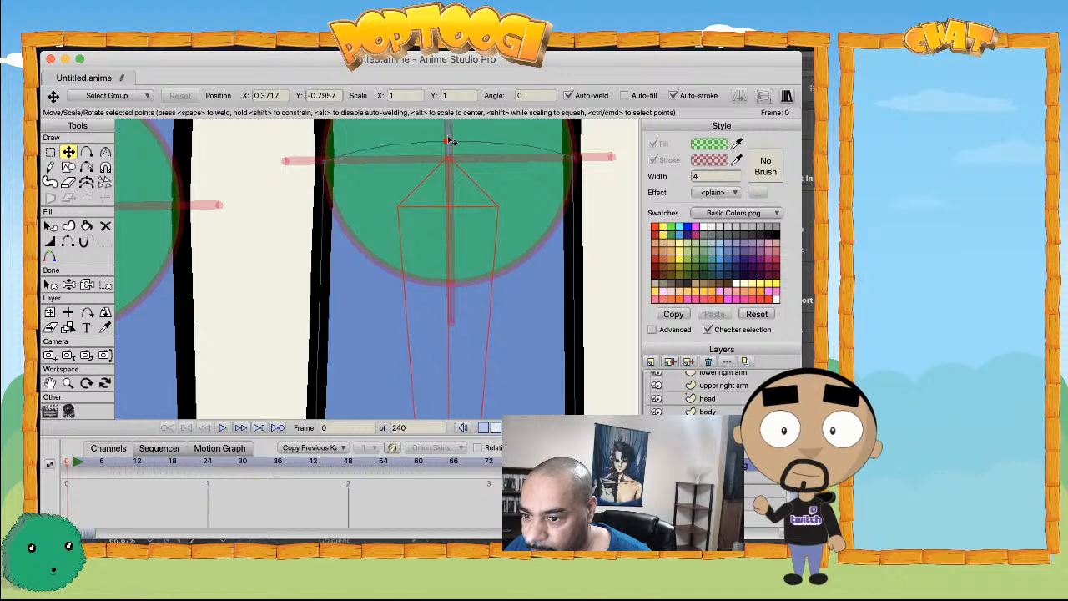
- Bend the left leg with Manipulate Bones to test the knee and hide the reference circle layer
{"action": "scroll", "coordinate": [333, 174], "scroll_direction": "down", "scroll_amount": 5}
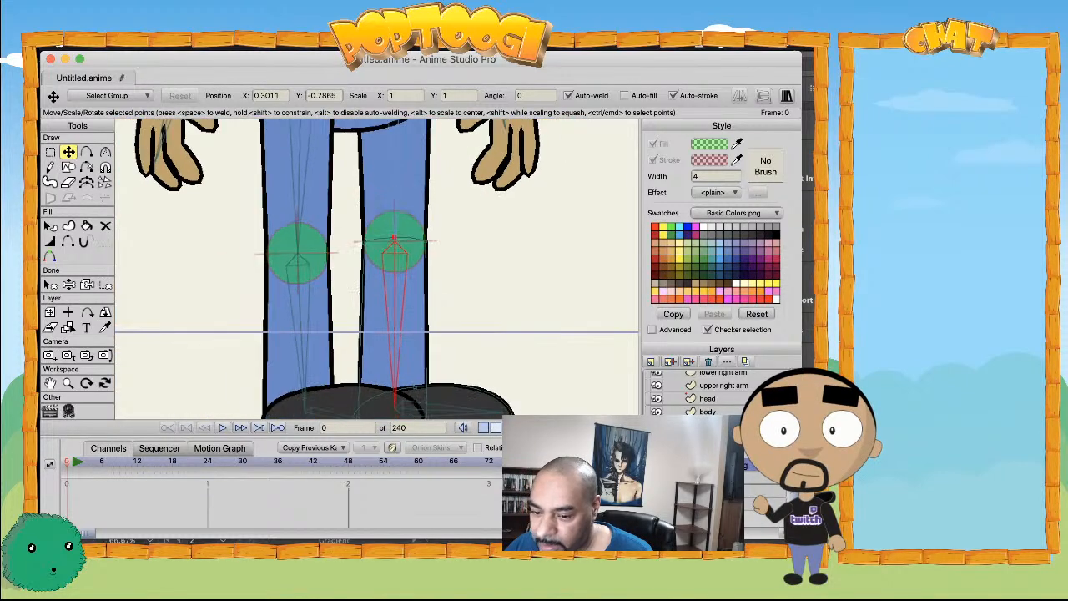
{"action": "key", "text": "z"}
{"action": "left_click_drag", "start_coordinate": [377, 324], "coordinate": [415, 240]}
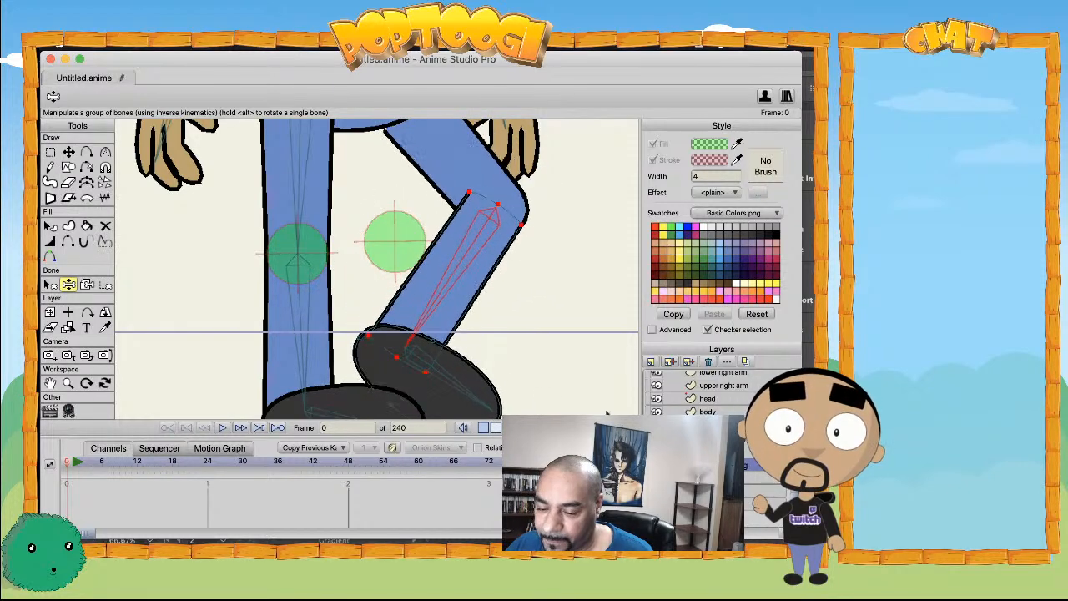
{"action": "scroll", "coordinate": [509, 355], "scroll_direction": "down", "scroll_amount": 2}
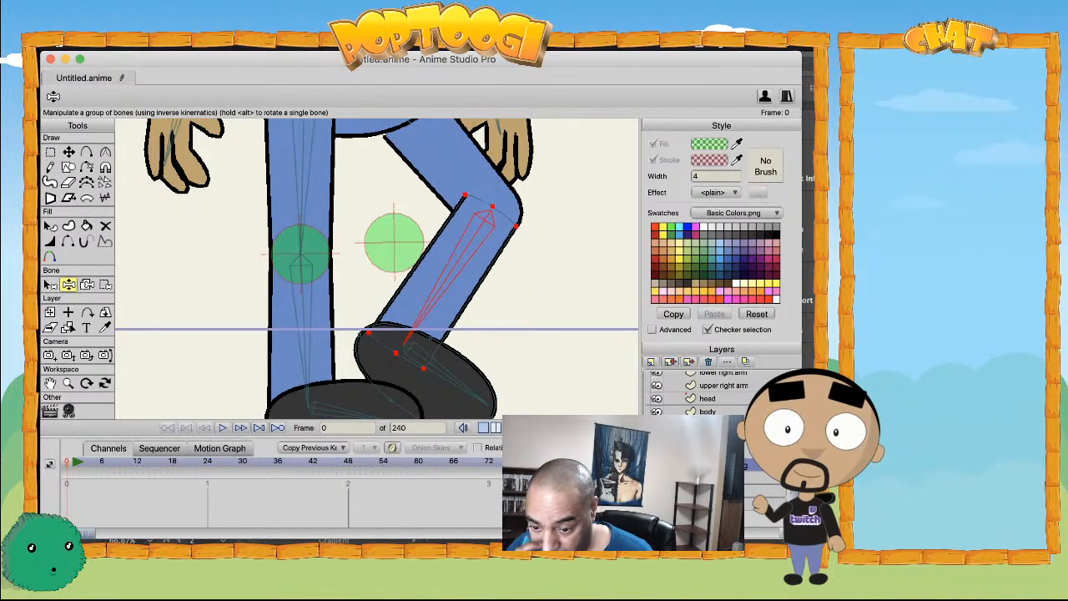
{"action": "scroll", "coordinate": [691, 400], "scroll_direction": "up", "scroll_amount": 3}
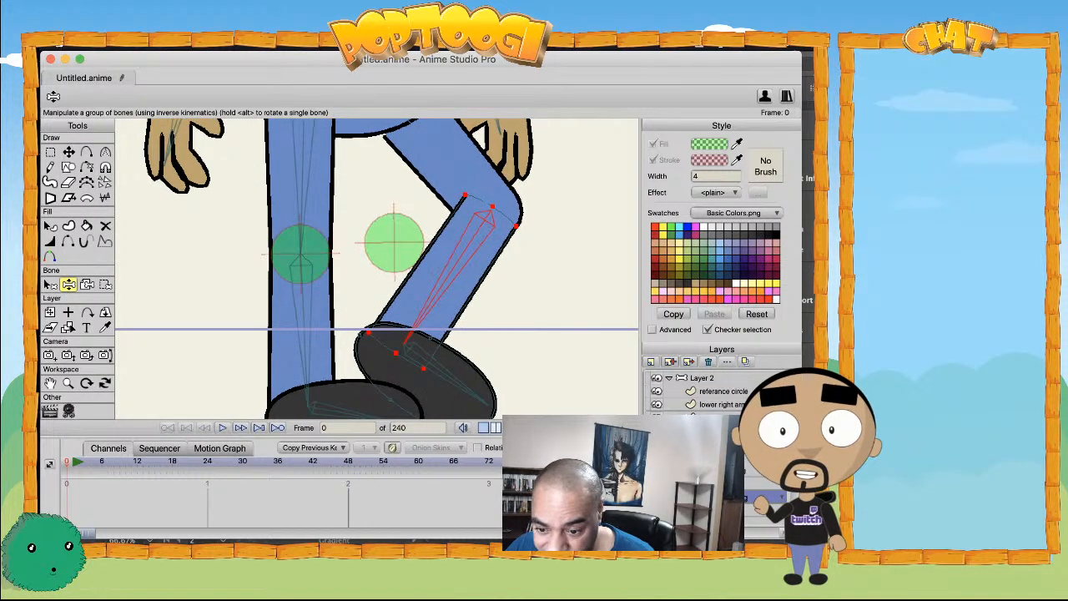
{"action": "left_click", "coordinate": [656, 395]}
- Raise the left thigh and swing the right thigh with Manipulate Bones to examine the knee and hip joints
{"action": "scroll", "coordinate": [421, 321], "scroll_direction": "down", "scroll_amount": 3}
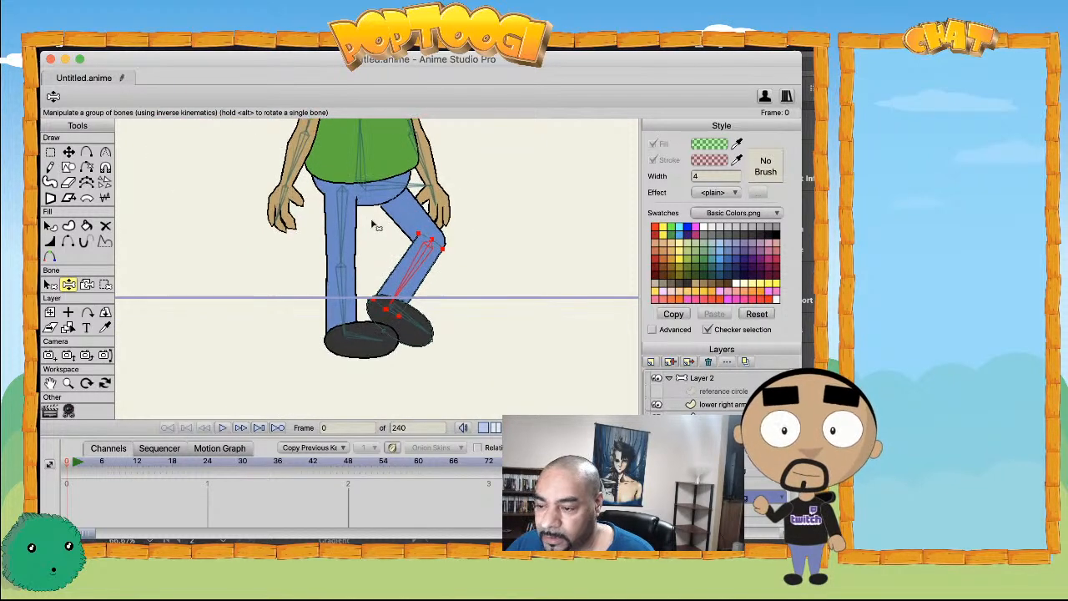
{"action": "scroll", "coordinate": [691, 392], "scroll_direction": "down", "scroll_amount": 2}
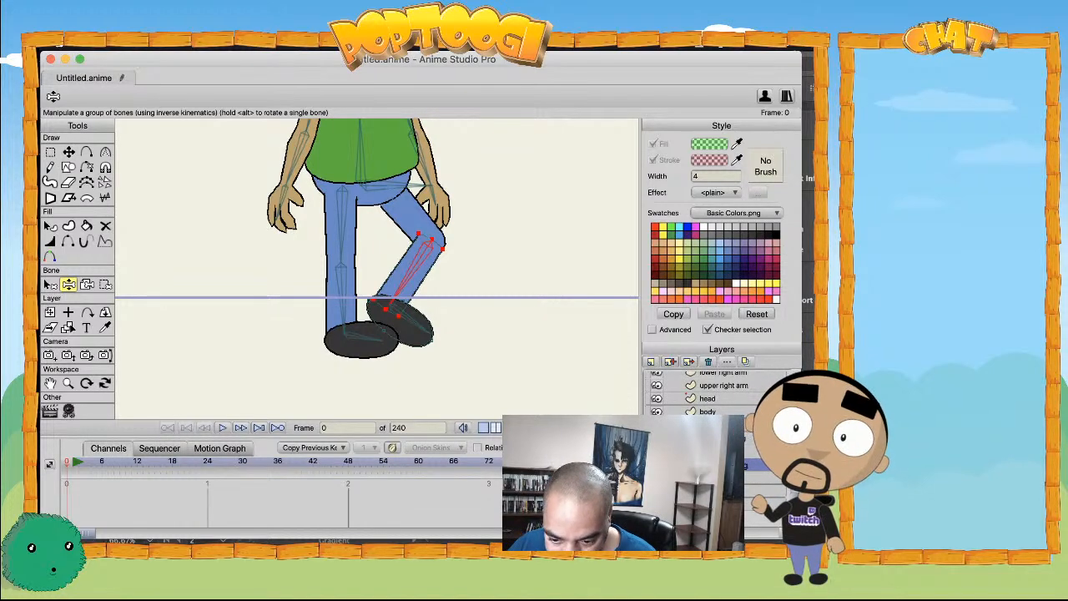
{"action": "scroll", "coordinate": [384, 254], "scroll_direction": "up", "scroll_amount": 3}
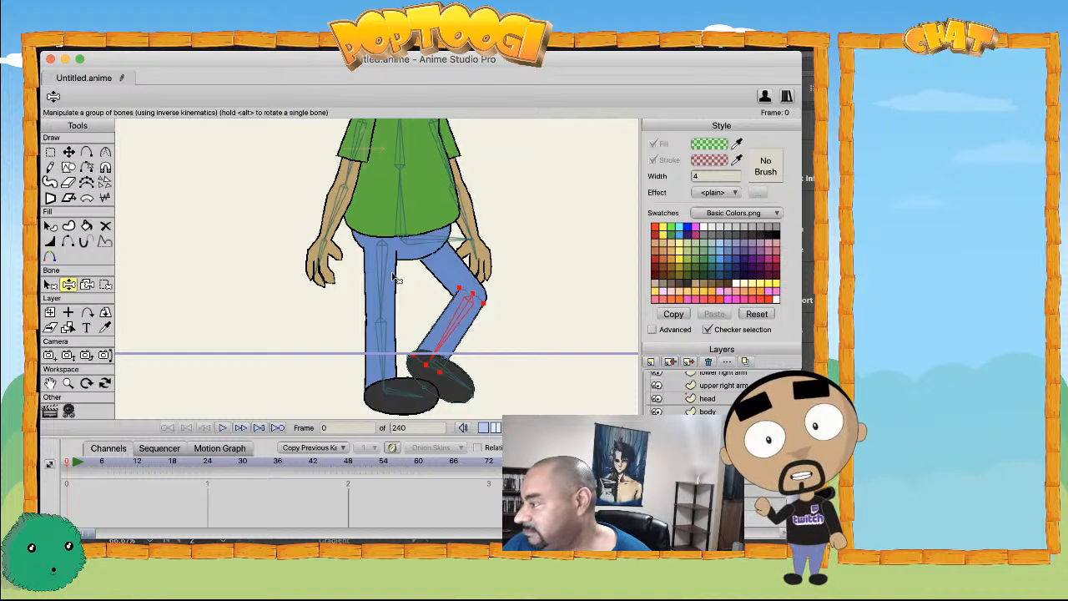
{"action": "left_click_drag", "start_coordinate": [454, 287], "coordinate": [524, 238]}
{"action": "scroll", "coordinate": [440, 278], "scroll_direction": "up", "scroll_amount": 2}
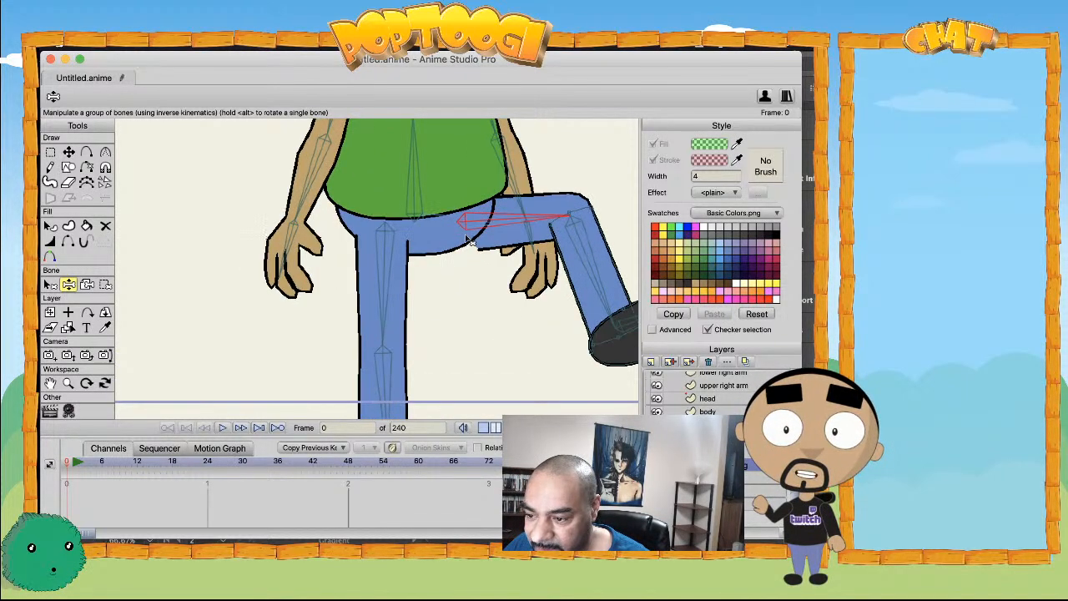
{"action": "left_click_drag", "start_coordinate": [380, 328], "coordinate": [463, 302]}
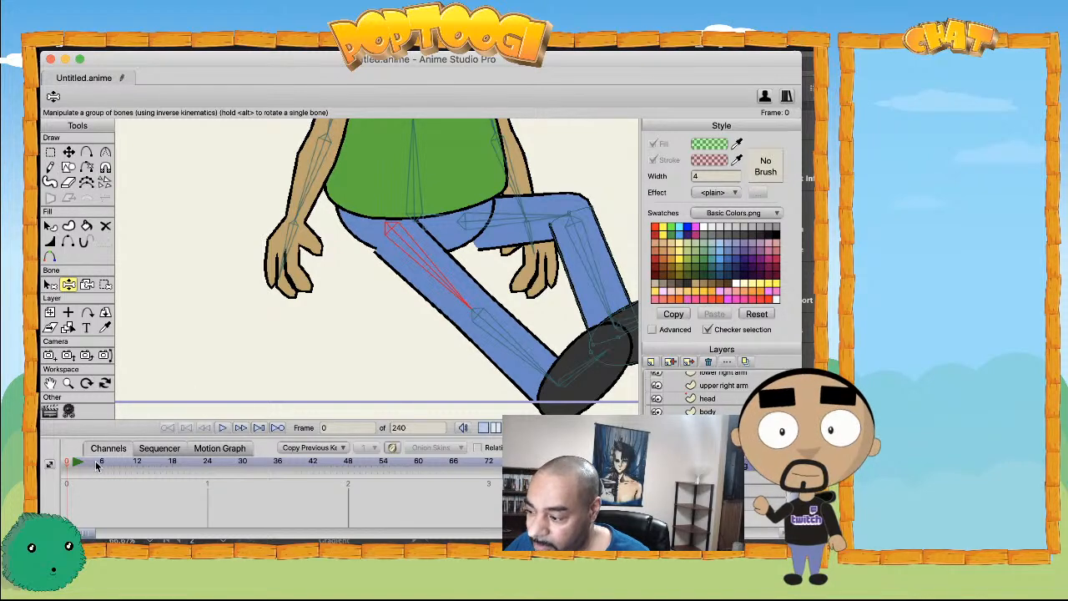
{"action": "key", "text": "g"}
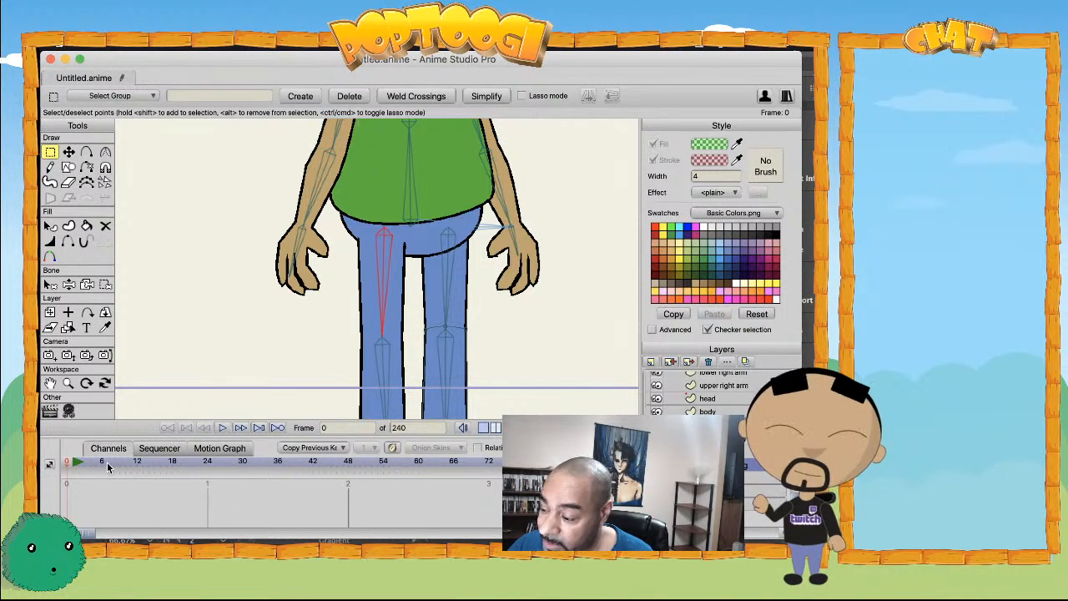
- At frame 6, swing the right upper leg bone in Layer 2 across the left leg
{"action": "left_click", "coordinate": [102, 465]}
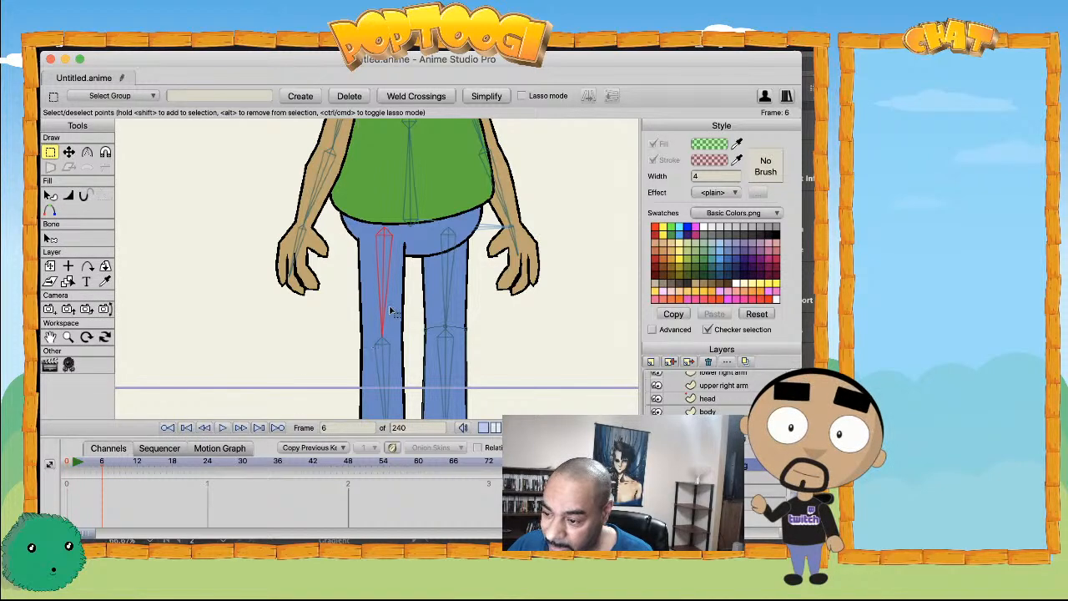
{"action": "scroll", "coordinate": [710, 401], "scroll_direction": "up", "scroll_amount": 3}
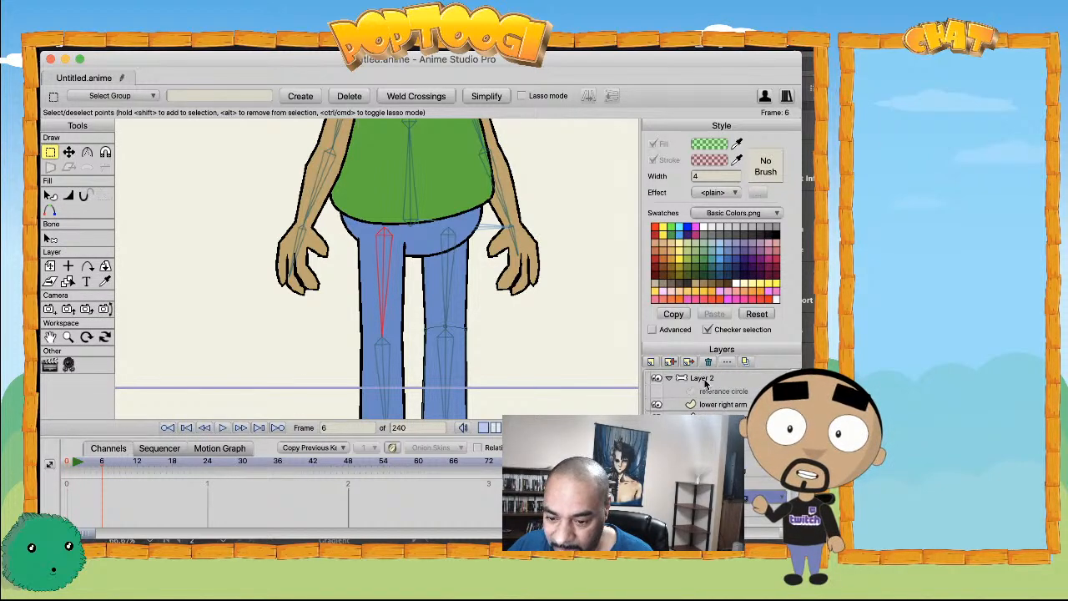
{"action": "left_click", "coordinate": [705, 381]}
{"action": "left_click_drag", "start_coordinate": [389, 318], "coordinate": [461, 291]}
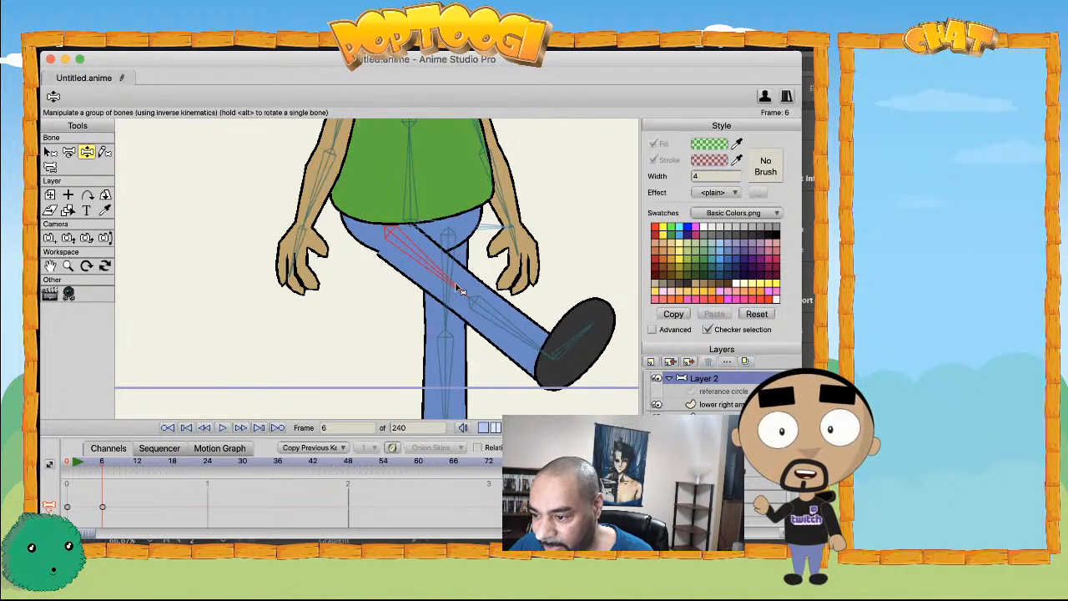
- At frame 6, move the pants shape's lower middle point to X 0.1191, Y -0.5527 beside the raised right thigh
{"action": "scroll", "coordinate": [709, 392], "scroll_direction": "down", "scroll_amount": 3}
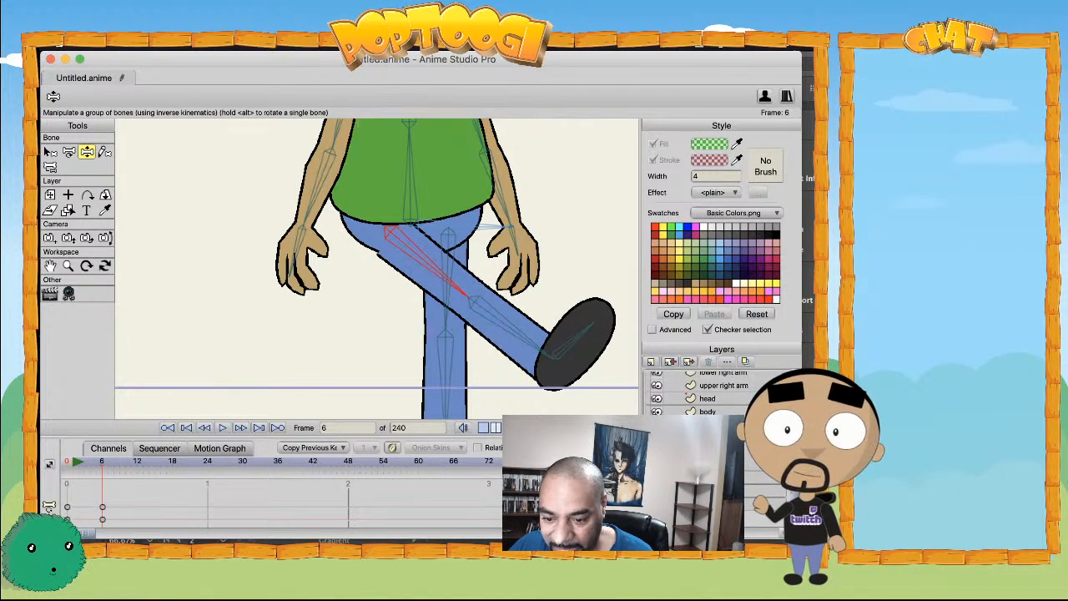
{"action": "scroll", "coordinate": [710, 392], "scroll_direction": "up", "scroll_amount": 3}
{"action": "left_click", "coordinate": [709, 484]}
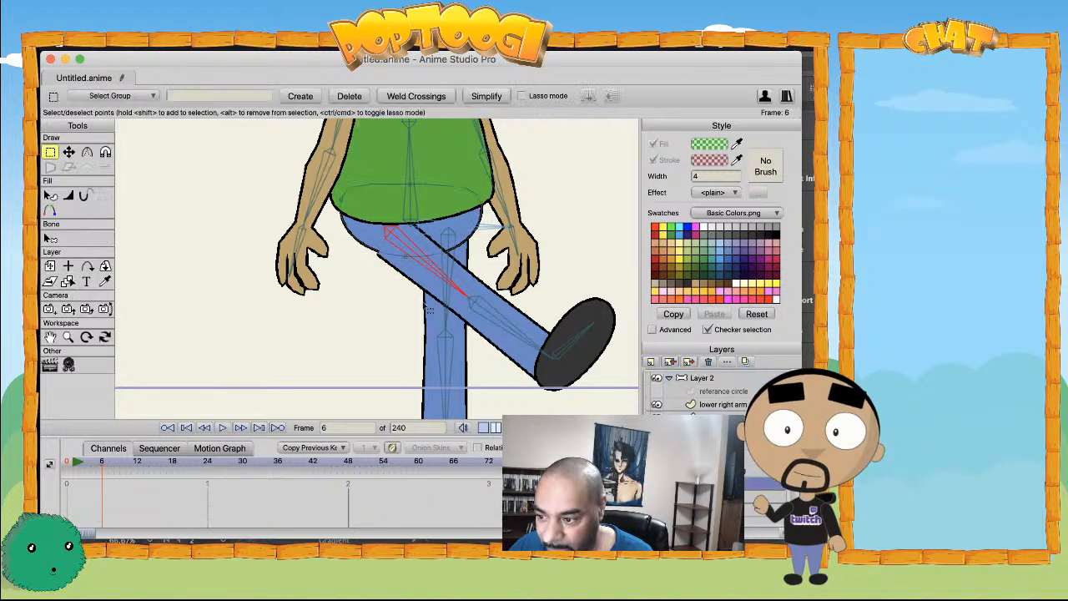
{"action": "key", "text": "t"}
{"action": "scroll", "coordinate": [402, 259], "scroll_direction": "up", "scroll_amount": 1}
{"action": "left_click_drag", "start_coordinate": [408, 255], "coordinate": [393, 259]}
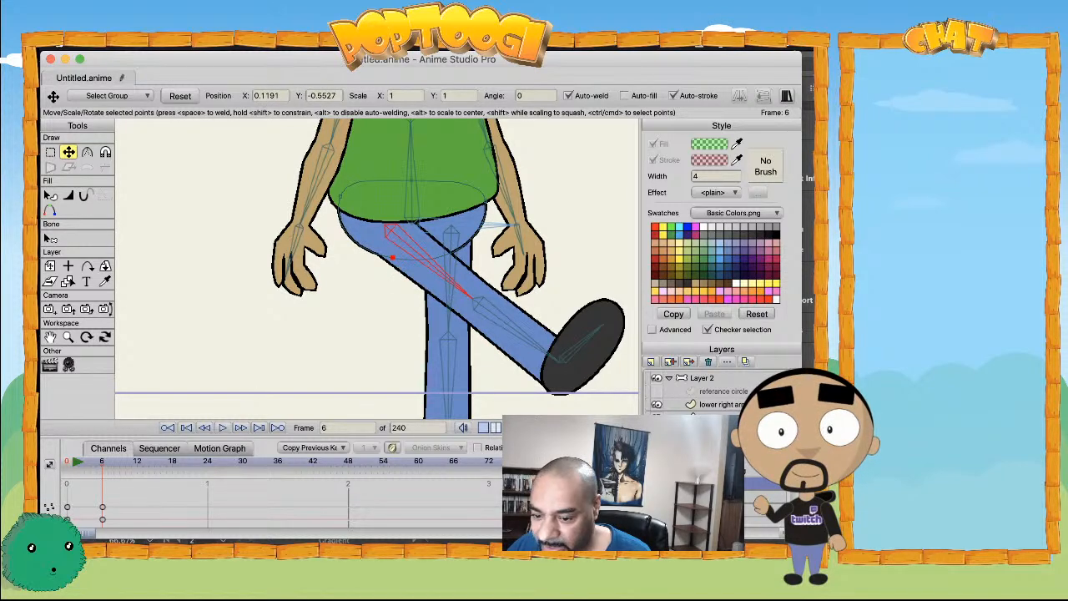
- Lower the right upper leg bone in Layer 2 and delete the bone keyframes at frame 6
{"action": "left_click", "coordinate": [712, 380]}
{"action": "left_click_drag", "start_coordinate": [492, 298], "coordinate": [377, 300]}
{"action": "scroll", "coordinate": [228, 299], "scroll_direction": "down", "scroll_amount": 1}
{"action": "left_click_drag", "start_coordinate": [128, 507], "coordinate": [134, 466]}
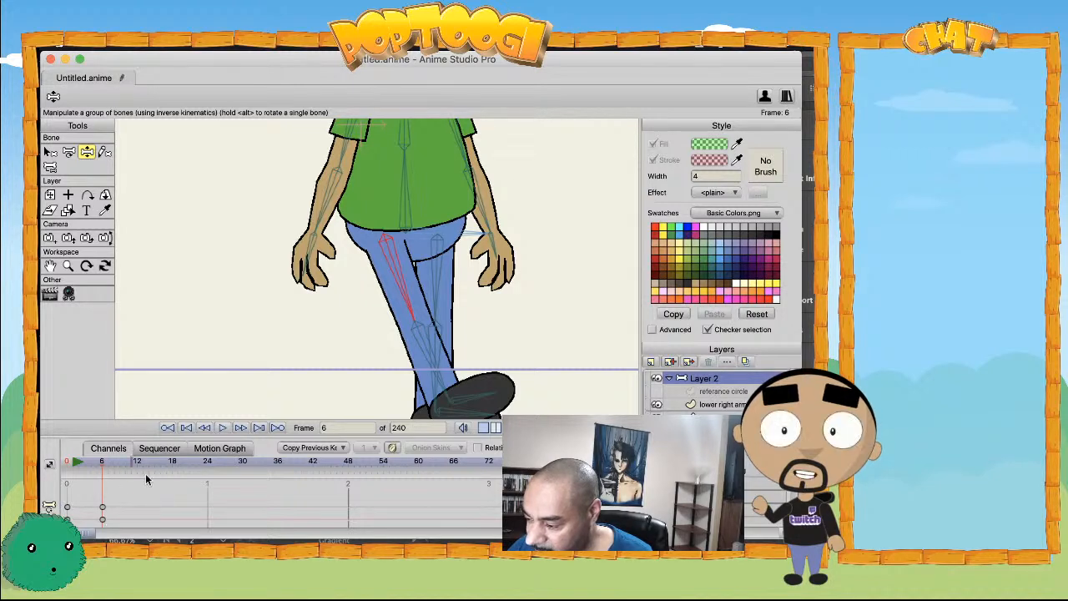
{"action": "left_click_drag", "start_coordinate": [104, 461], "coordinate": [100, 532]}
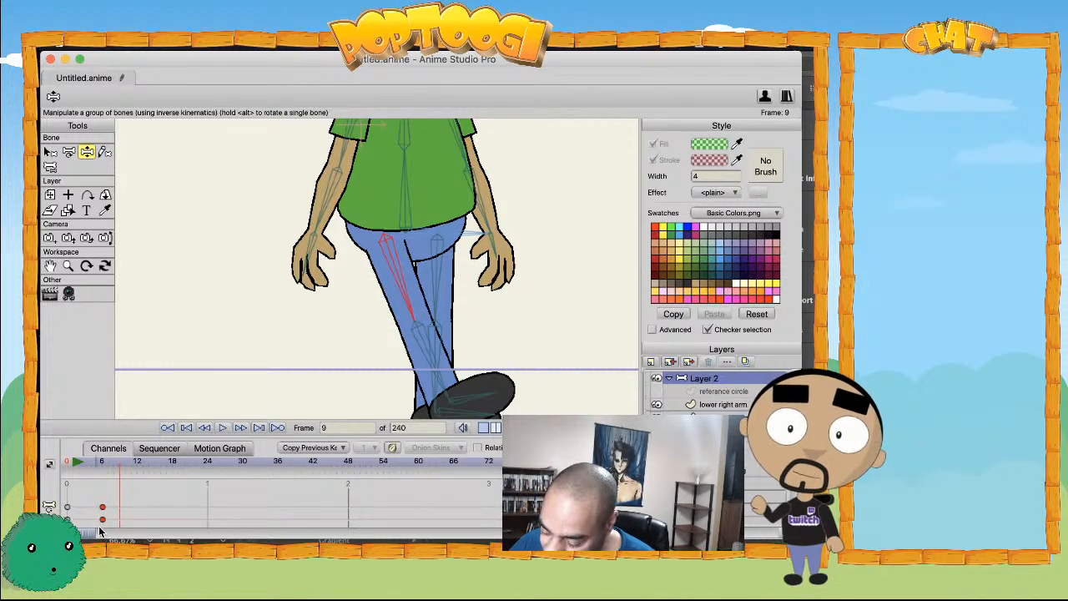
{"action": "key", "text": "Delete"}
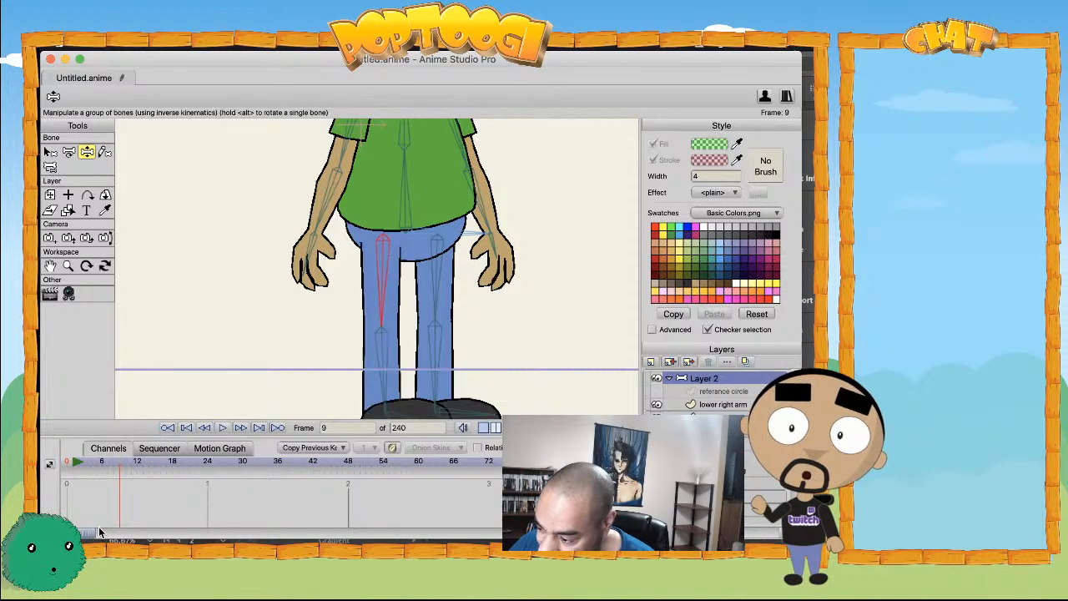
- Return to frame 0 and undo the last two bone changes
{"action": "left_click", "coordinate": [70, 463]}
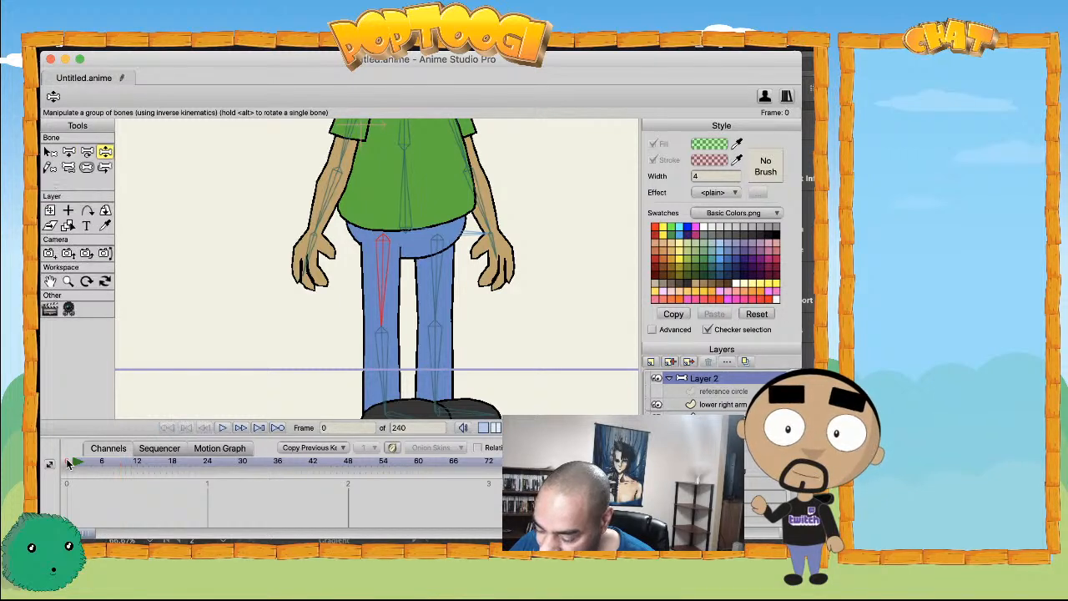
{"action": "key", "text": "super+z"}
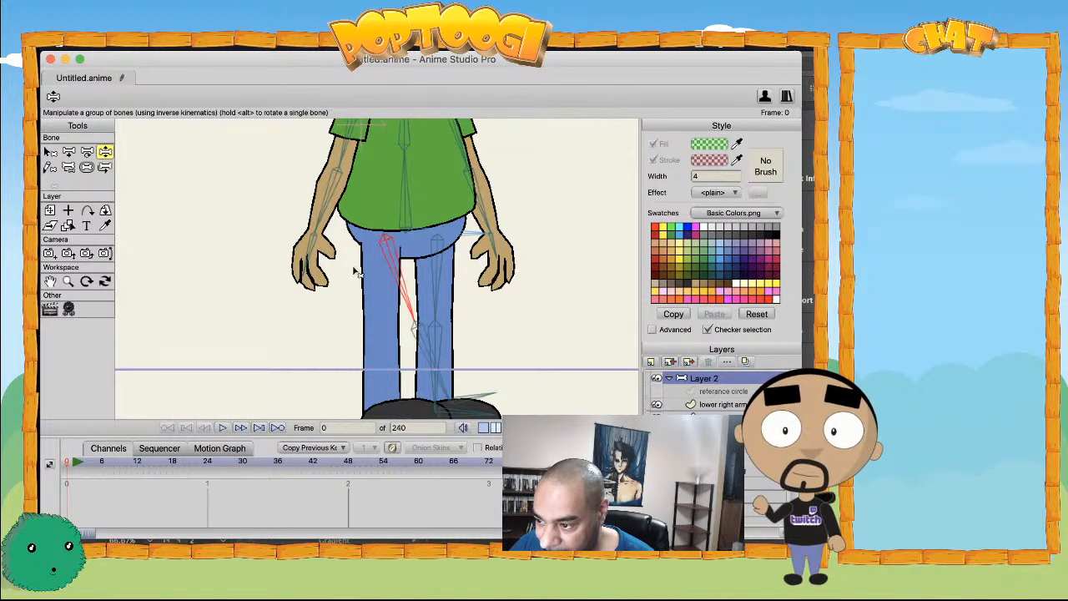
{"action": "key", "text": "super+z"}
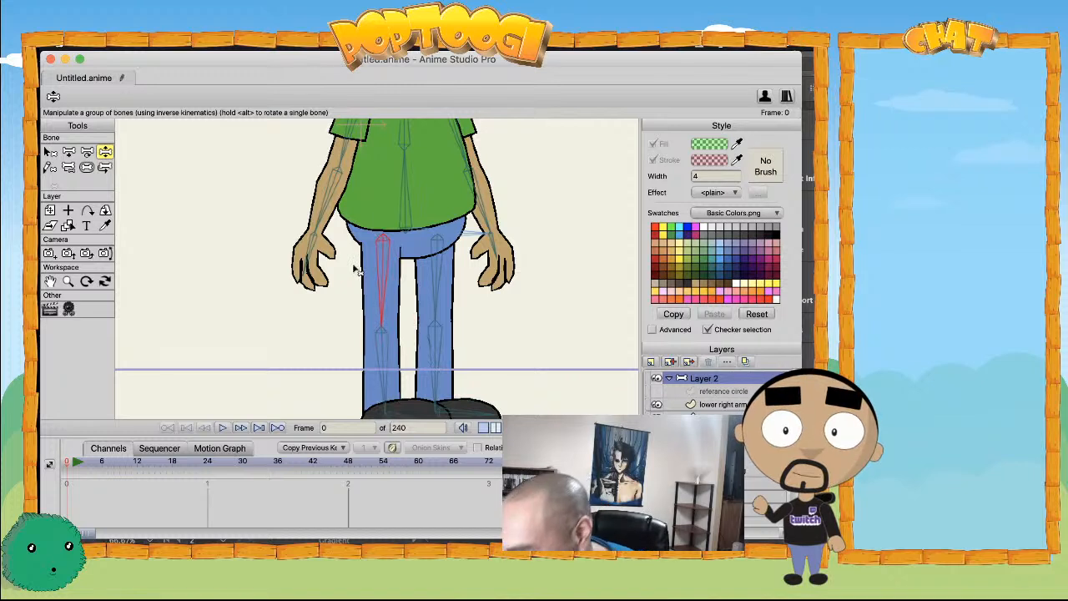
- Select the pants layer and delete its point keyframes at frame 6
{"action": "scroll", "coordinate": [692, 392], "scroll_direction": "down", "scroll_amount": 3}
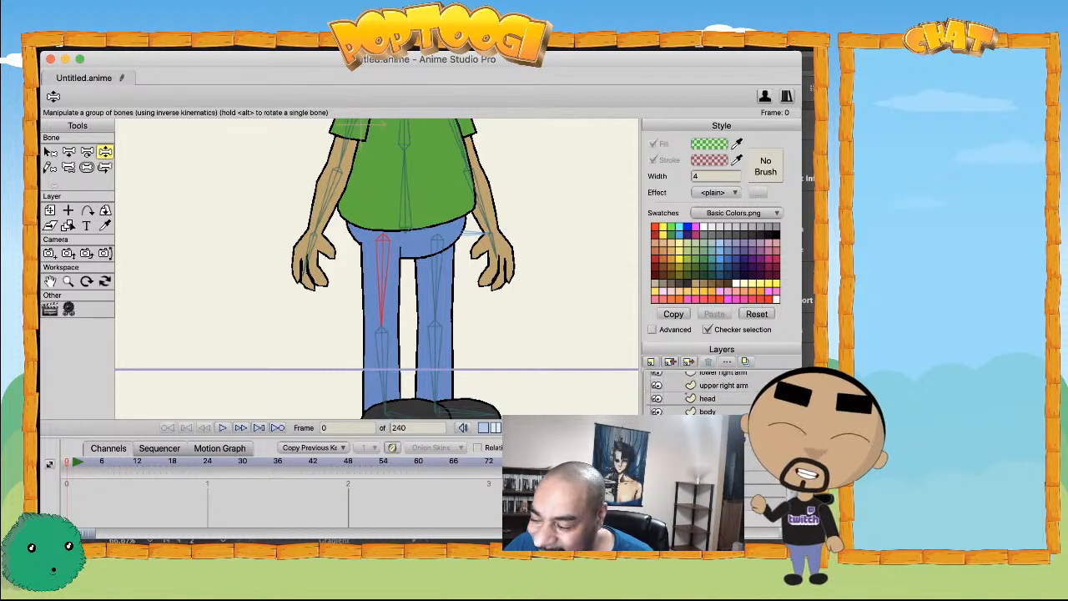
{"action": "left_click", "coordinate": [710, 425]}
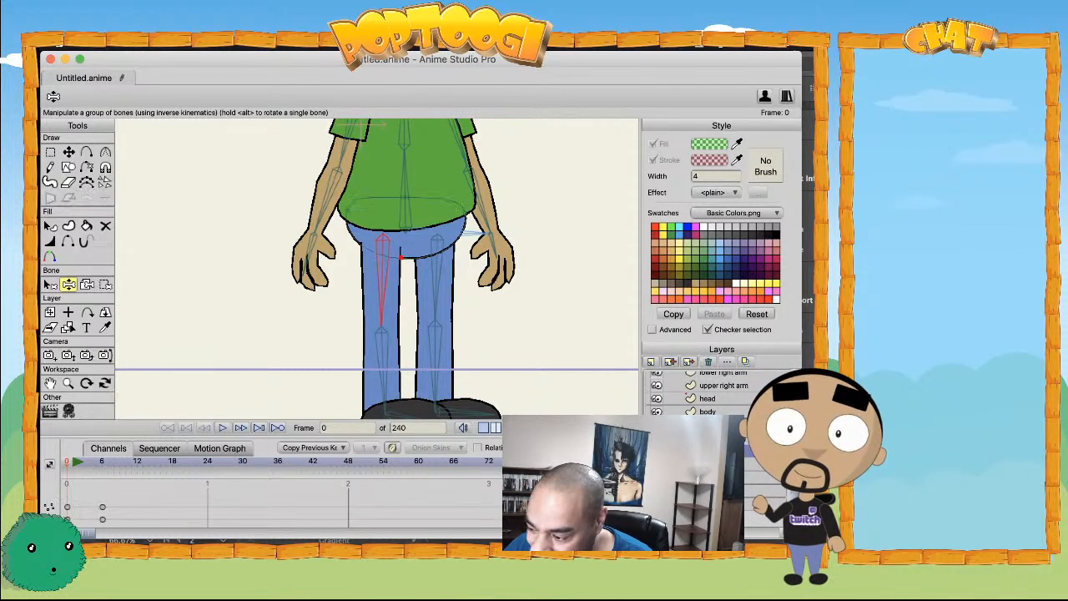
{"action": "left_click_drag", "start_coordinate": [111, 496], "coordinate": [98, 526]}
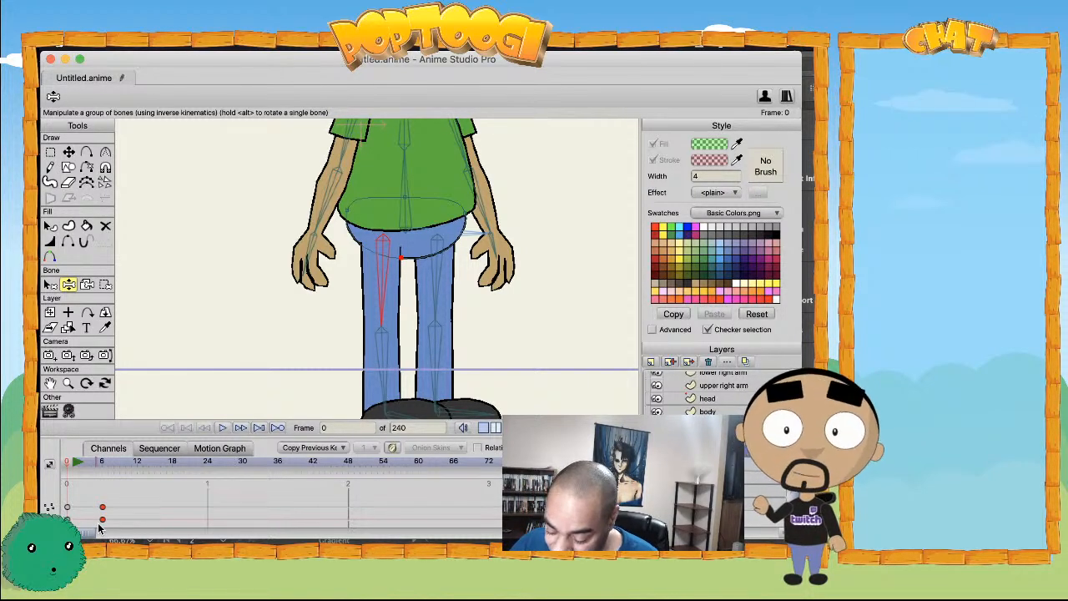
{"action": "key", "text": "Delete"}
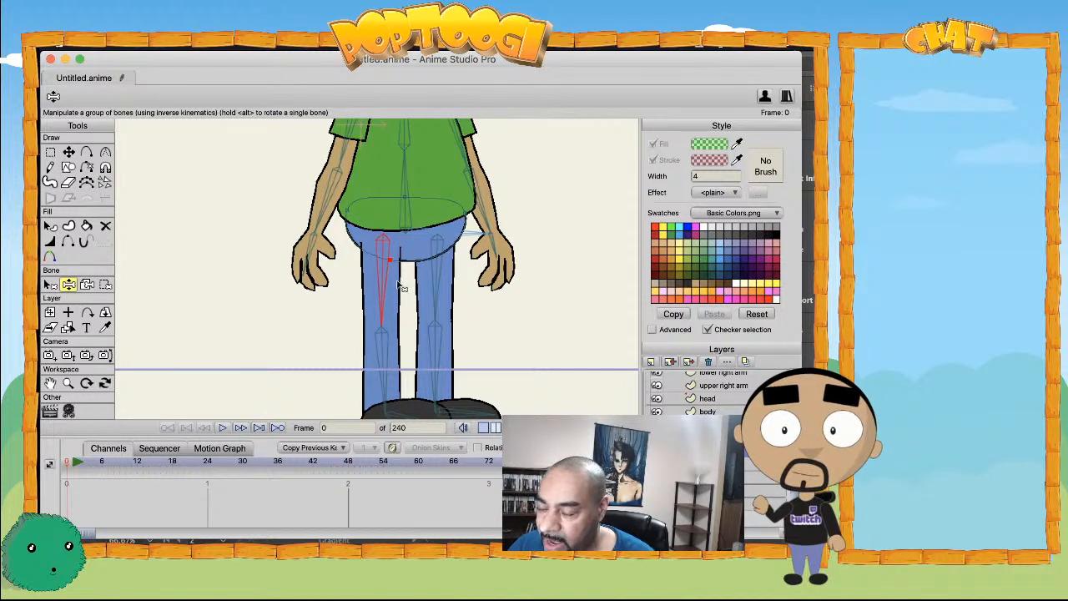
- At frame 6, raise the left upper leg bone in Layer 2 sideways until the leg is roughly horizontal
{"action": "scroll", "coordinate": [295, 365], "scroll_direction": "up", "scroll_amount": 1}
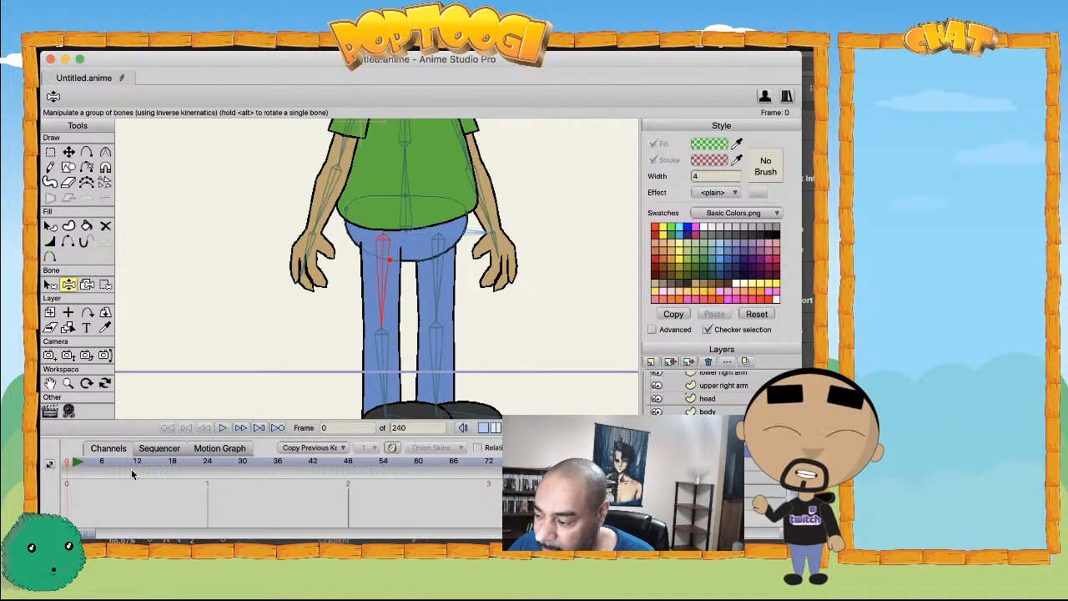
{"action": "left_click", "coordinate": [103, 465]}
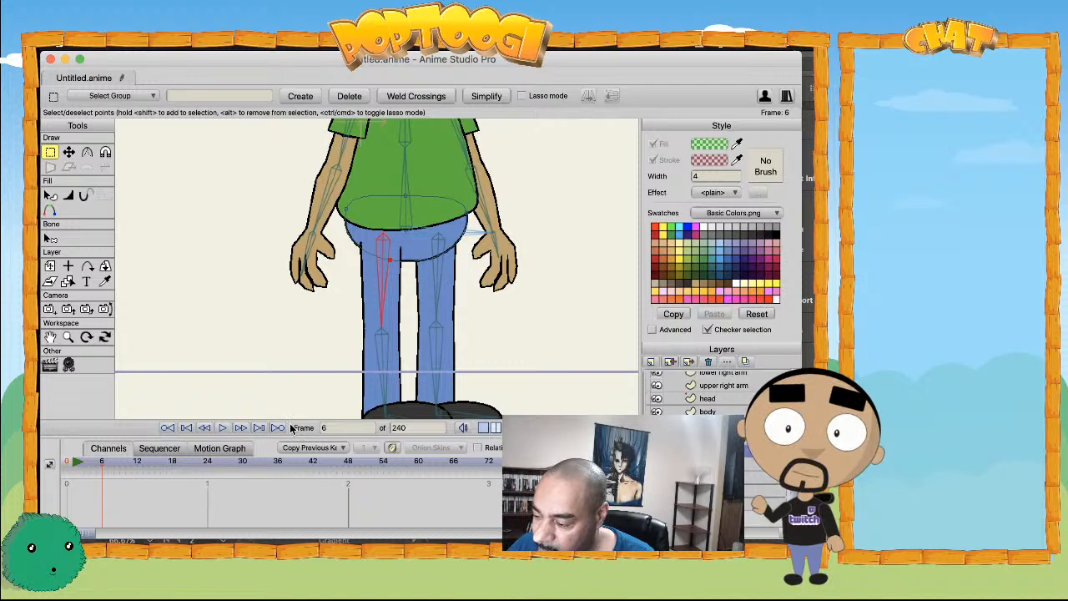
{"action": "scroll", "coordinate": [724, 399], "scroll_direction": "up", "scroll_amount": 1}
{"action": "left_click", "coordinate": [708, 378]}
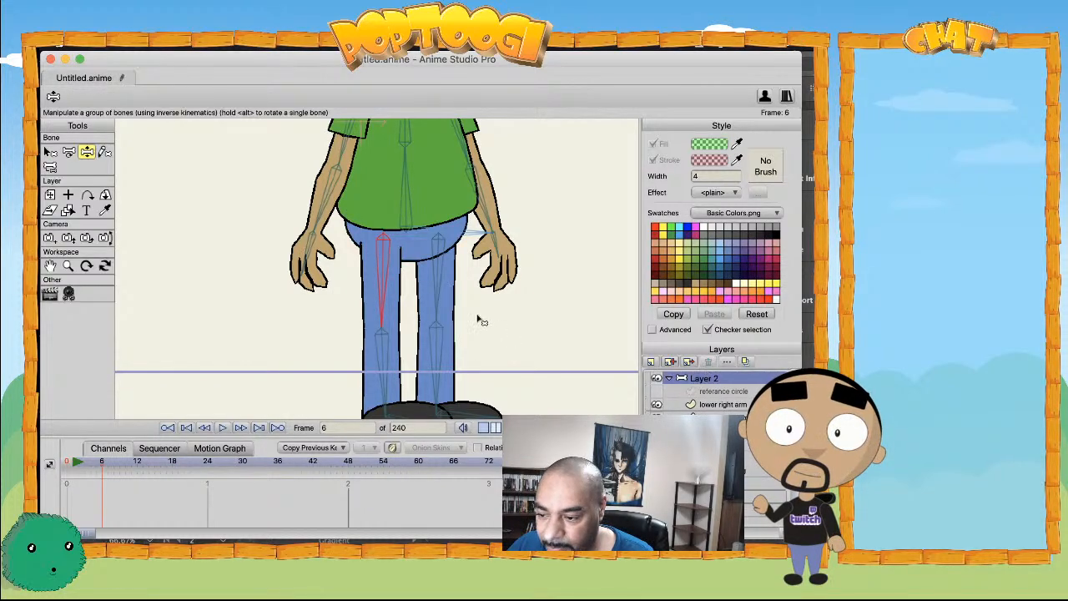
{"action": "left_click_drag", "start_coordinate": [435, 302], "coordinate": [517, 237]}
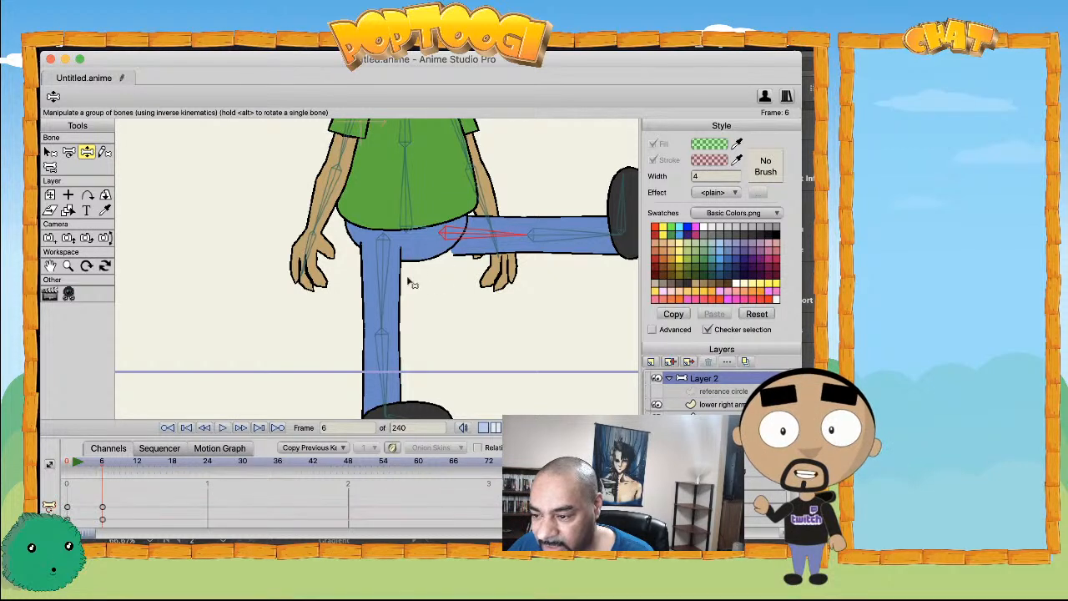
{"action": "mouse_move", "coordinate": [458, 253]}
{"action": "left_mouse_down"}
{"action": "mouse_move", "coordinate": [467, 266]}
{"action": "mouse_move", "coordinate": [465, 244]}
{"action": "mouse_move", "coordinate": [473, 265]}
{"action": "left_mouse_up"}
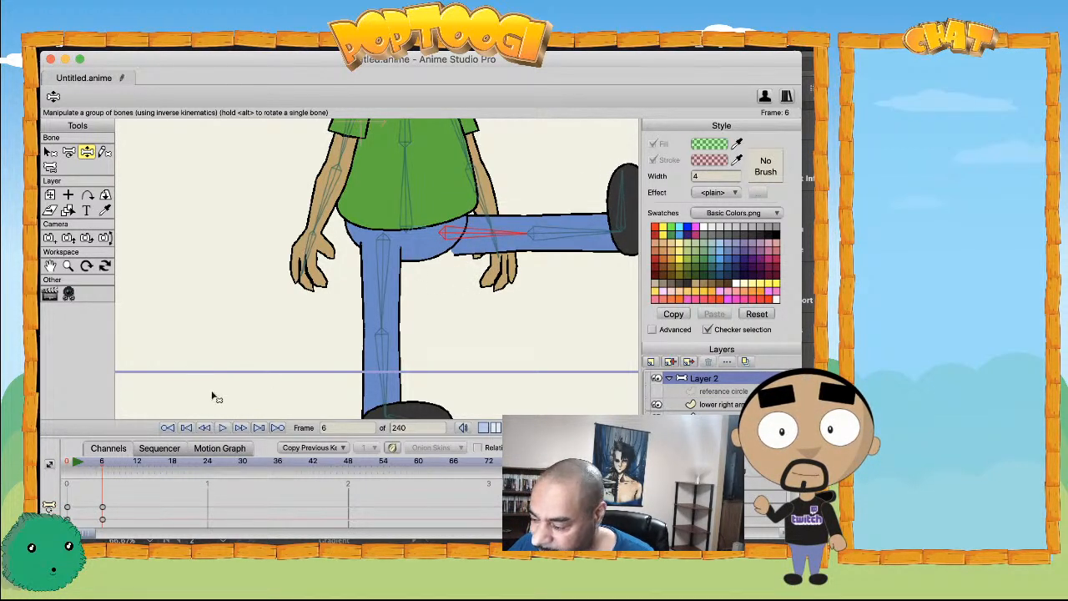
- On the pants layer at frame 0, add a point to the lower curve over the left thigh
{"action": "scroll", "coordinate": [693, 392], "scroll_direction": "down", "scroll_amount": 2}
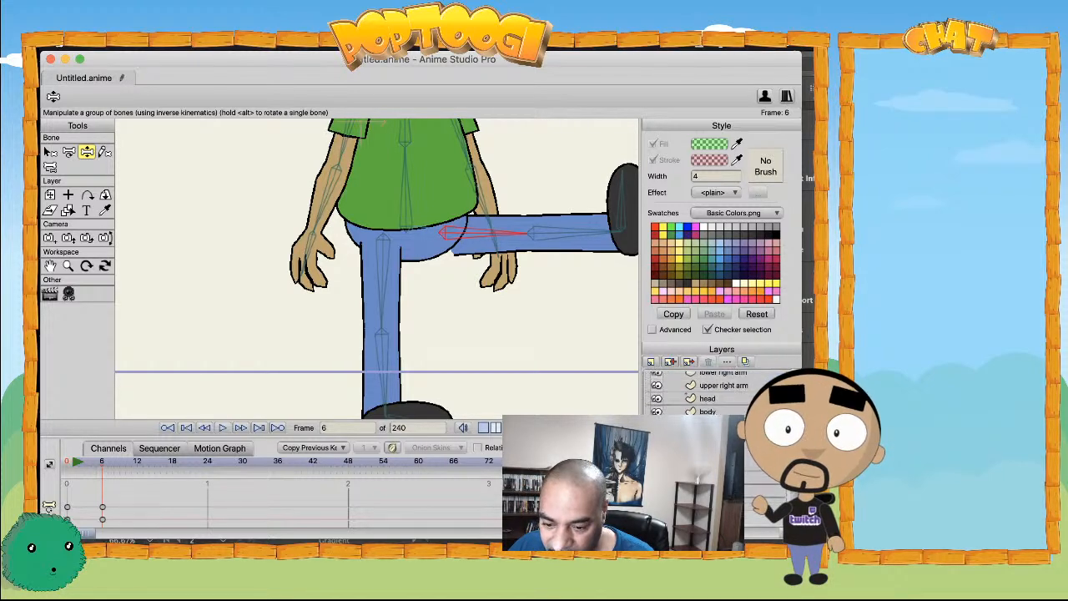
{"action": "left_click", "coordinate": [709, 451]}
{"action": "scroll", "coordinate": [456, 294], "scroll_direction": "up", "scroll_amount": 2}
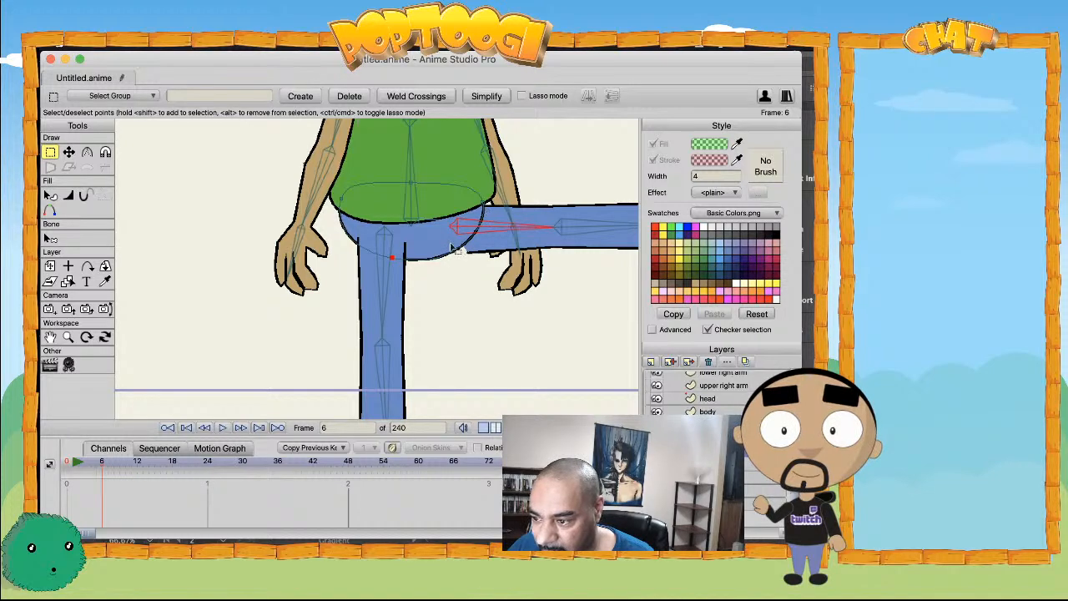
{"action": "left_click", "coordinate": [74, 461]}
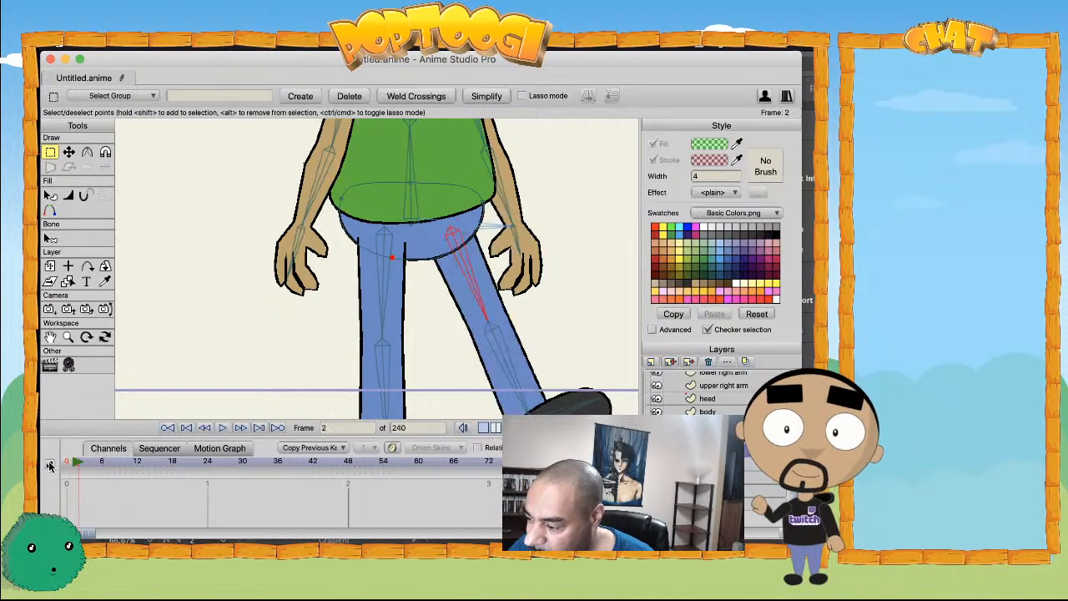
{"action": "key", "text": "a"}
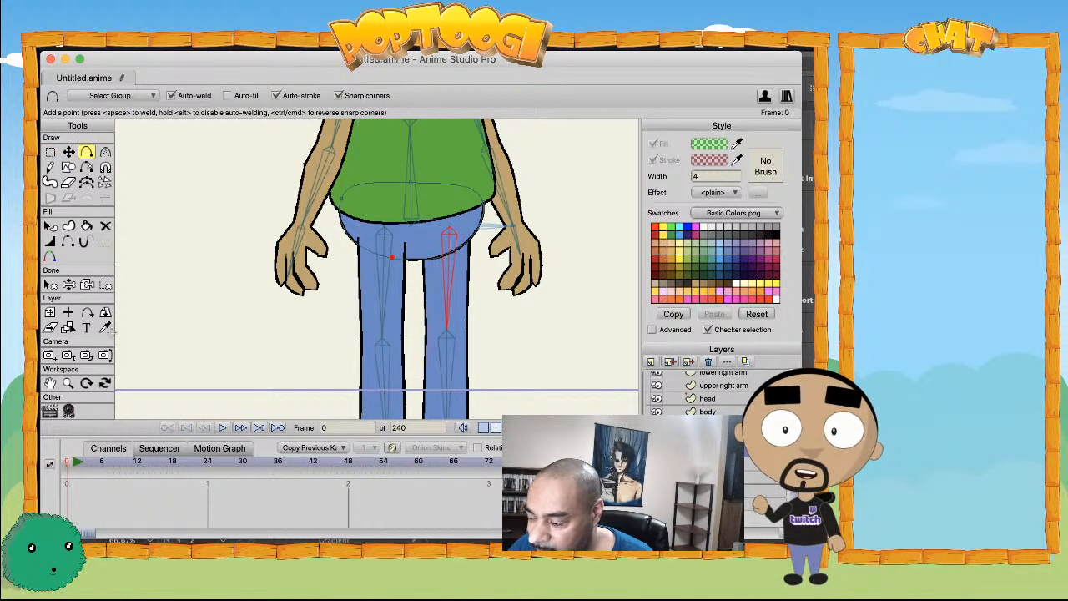
{"action": "left_click", "coordinate": [436, 254]}
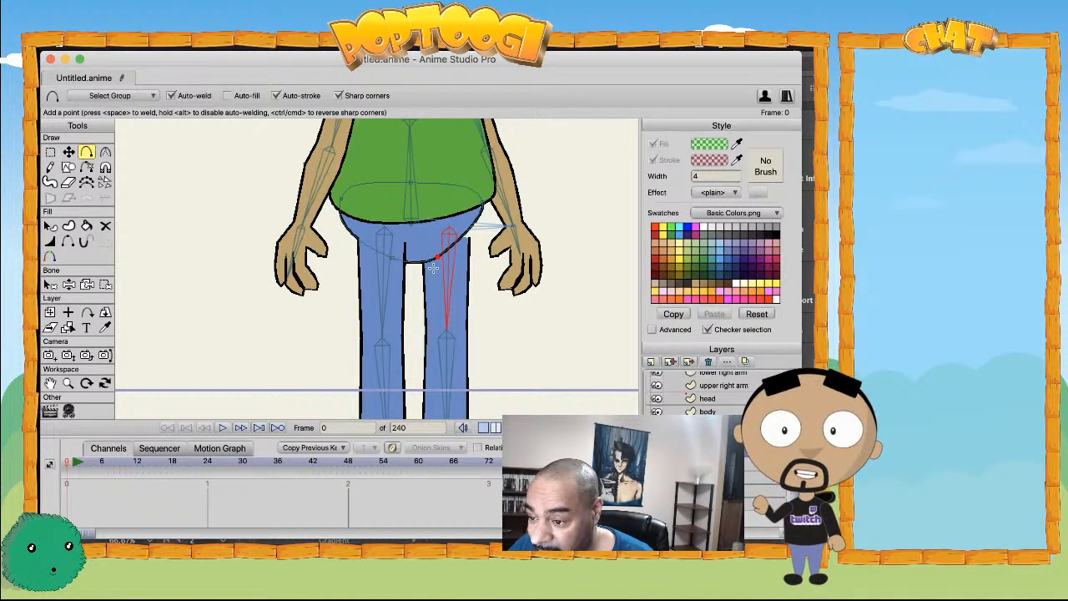
- Reshape the pants around the added point, placing the left side point at about X 0.4022, Y -0.3542
{"action": "left_click_drag", "start_coordinate": [440, 265], "coordinate": [483, 200]}
{"action": "key", "text": "t"}
{"action": "key", "text": "c"}
{"action": "key", "text": "t"}
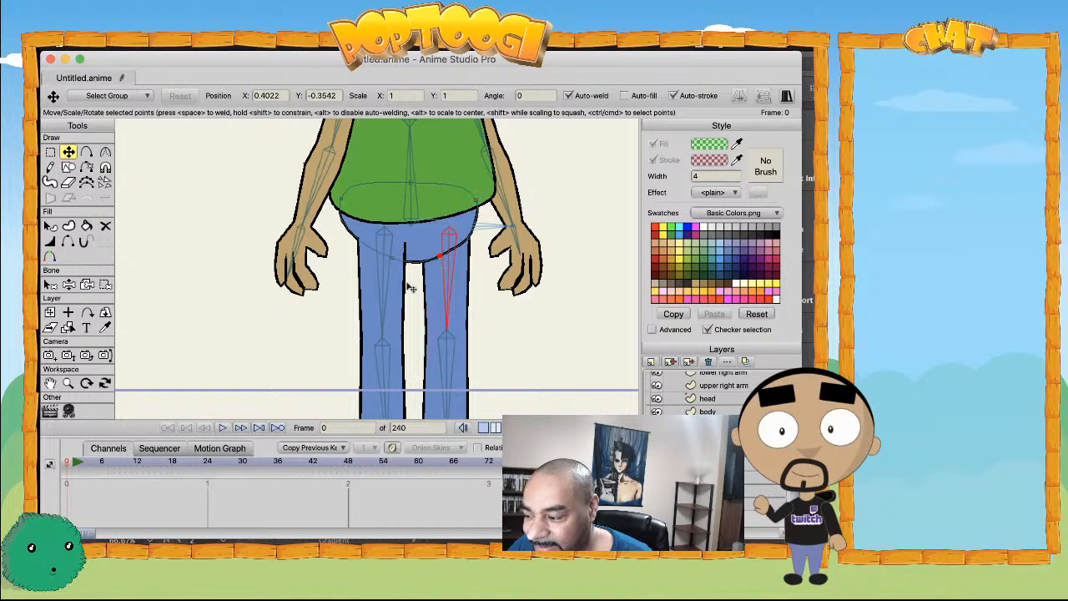
- At frame 6, move the pants' left side point to X 0.4097, Y -0.3392 and the lower left point to X 0.3724, Y -0.5281
{"action": "left_click", "coordinate": [101, 464]}
{"action": "left_click_drag", "start_coordinate": [453, 255], "coordinate": [477, 195]}
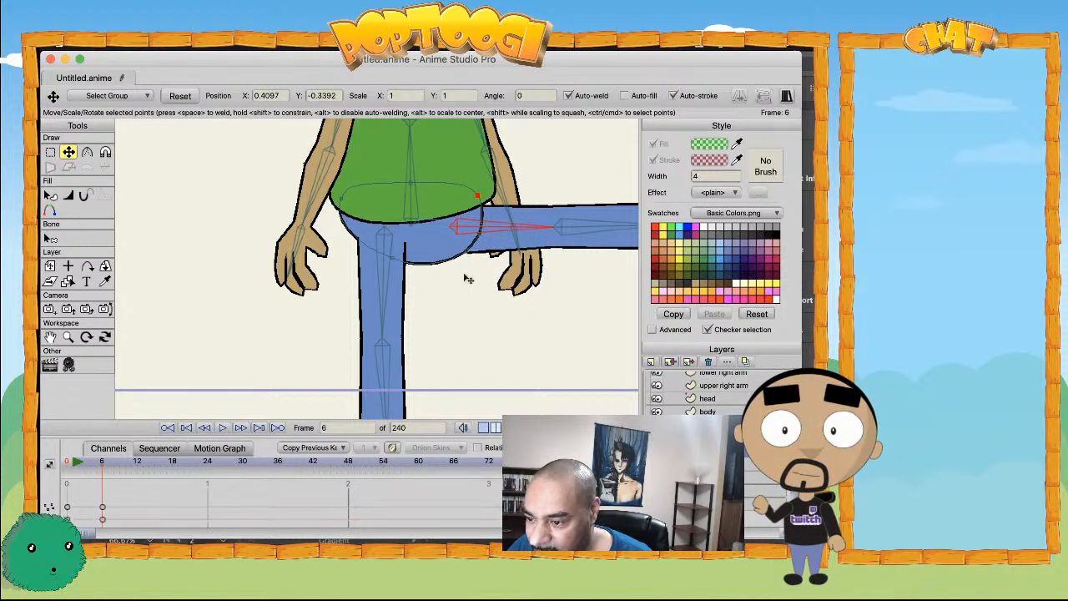
{"action": "left_click_drag", "start_coordinate": [471, 257], "coordinate": [467, 250]}
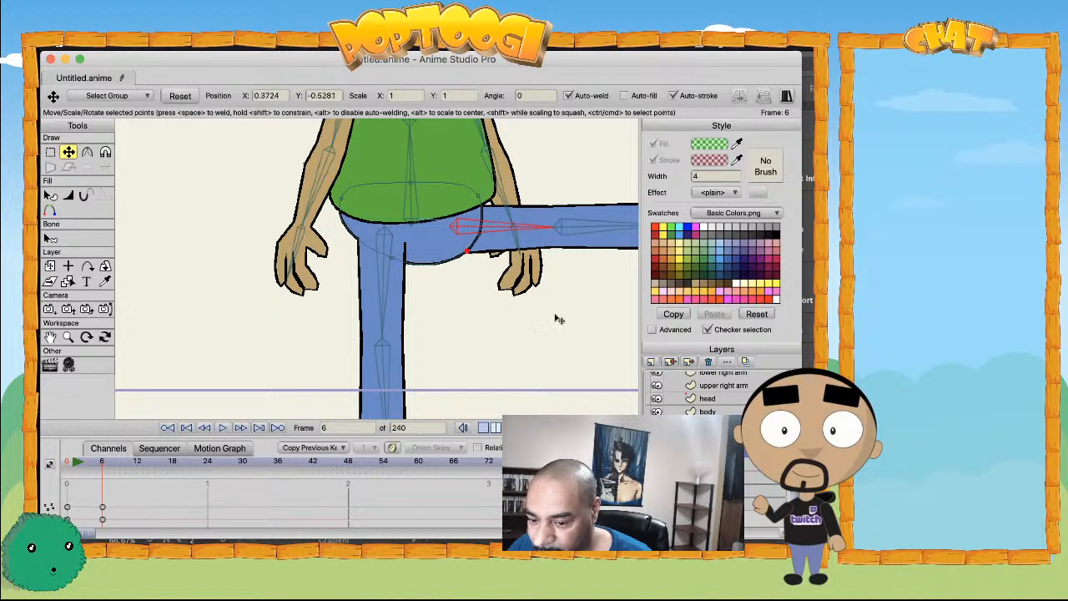
- In Layer 2, lower the left upper leg bone until the leg hangs straight down at frame 6
{"action": "scroll", "coordinate": [726, 385], "scroll_direction": "up", "scroll_amount": 2}
{"action": "left_click", "coordinate": [705, 378]}
{"action": "key", "text": "z"}
{"action": "left_click_drag", "start_coordinate": [542, 238], "coordinate": [451, 301]}
- Delete the pants layer's point keyframes at frame 6 and return to frame 0
{"action": "scroll", "coordinate": [692, 392], "scroll_direction": "down", "scroll_amount": 2}
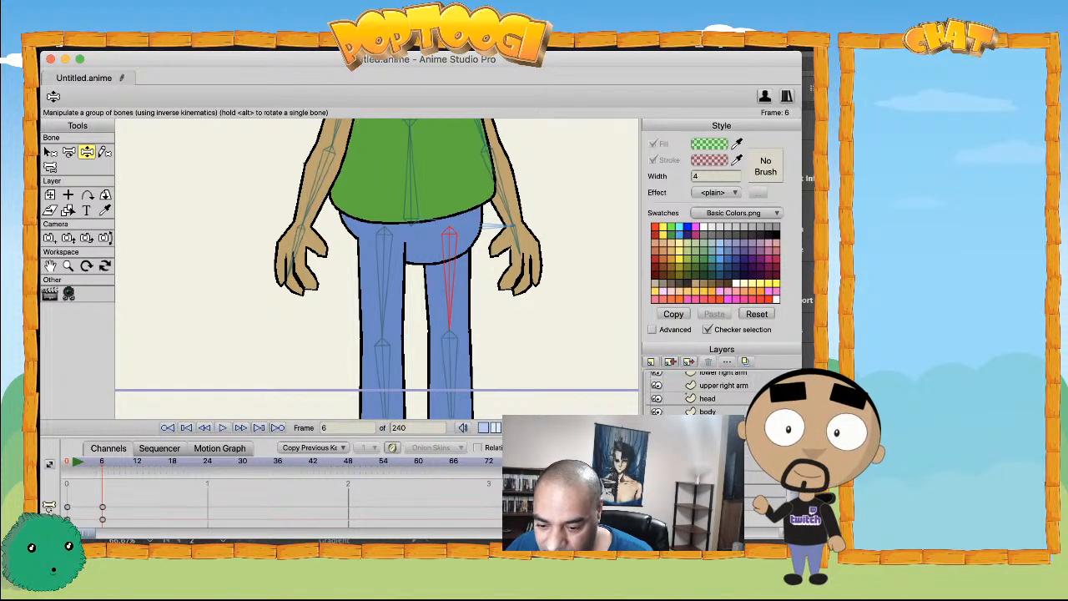
{"action": "left_click", "coordinate": [710, 450]}
{"action": "left_click_drag", "start_coordinate": [115, 503], "coordinate": [82, 534]}
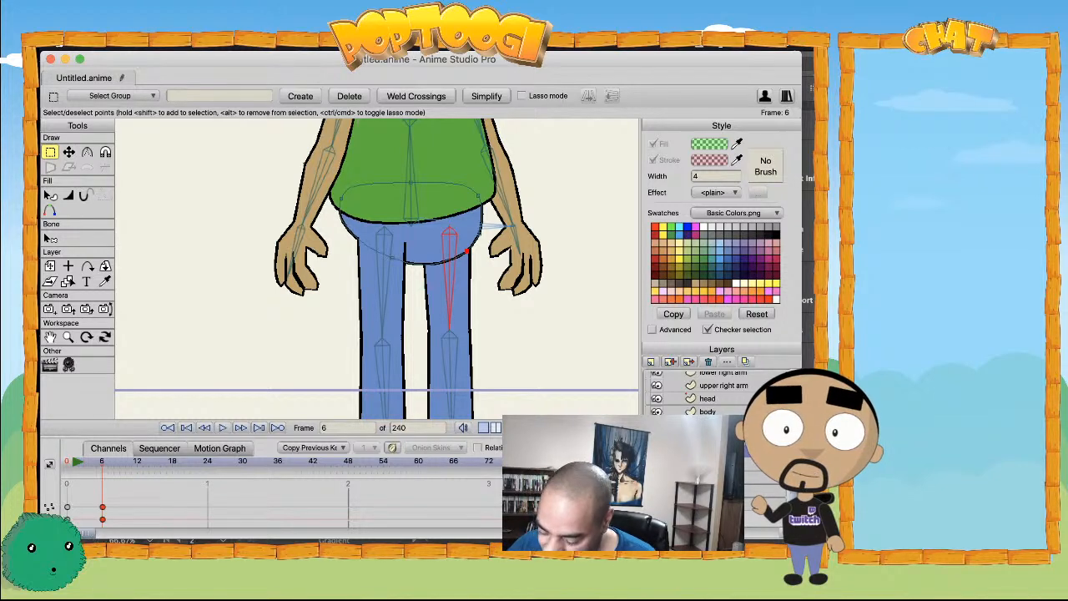
{"action": "key", "text": "Delete"}
{"action": "left_click", "coordinate": [61, 464]}
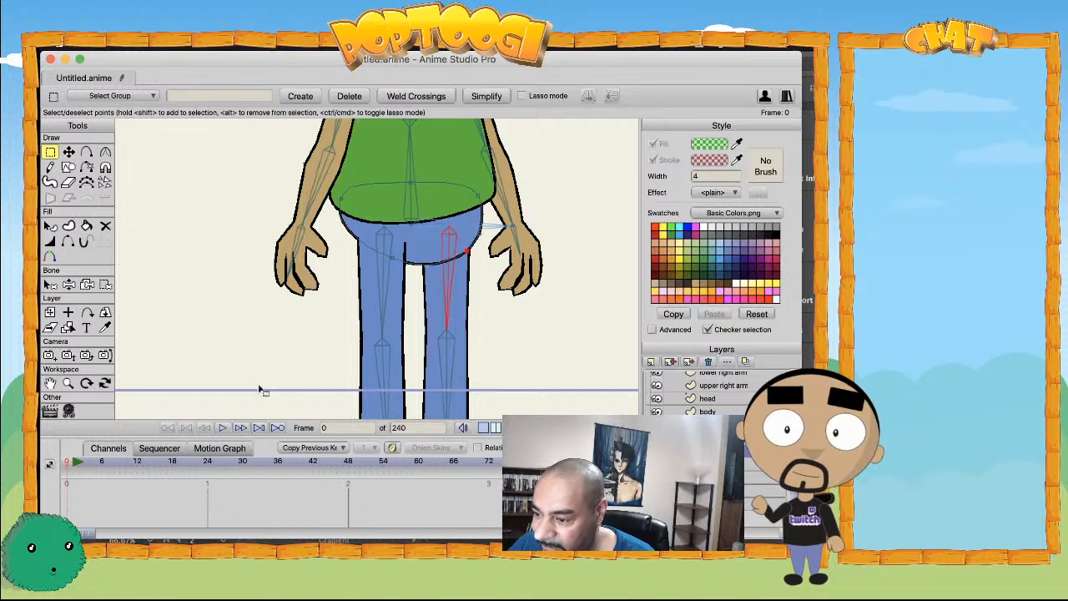
- Test the hip deformation at frame 0 by swinging the left and right legs with Manipulate Bones, and undo the poses
{"action": "scroll", "coordinate": [438, 214], "scroll_direction": "down", "scroll_amount": 1}
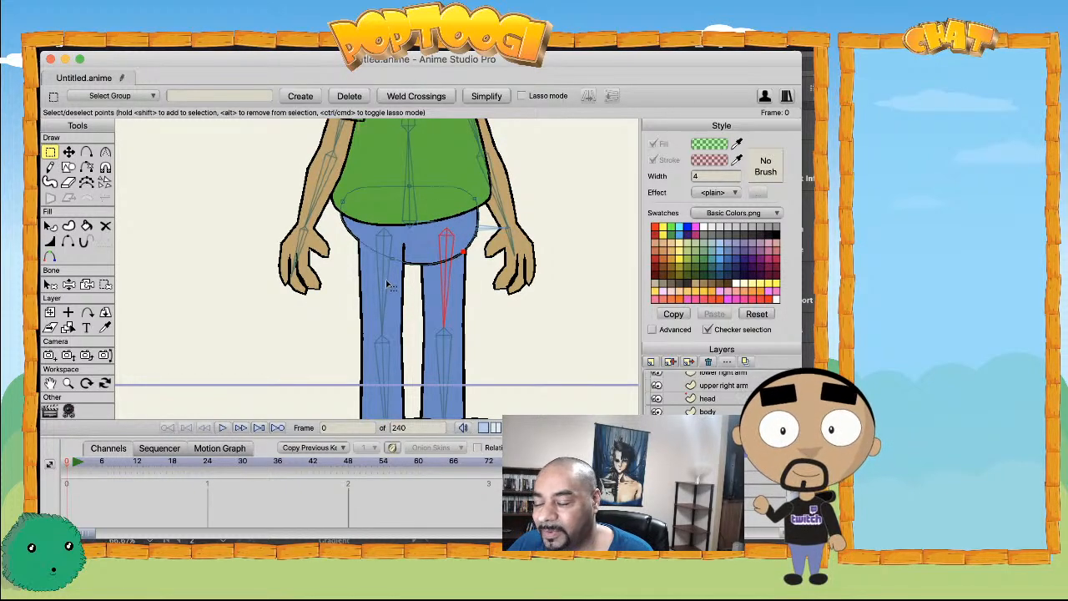
{"action": "scroll", "coordinate": [490, 207], "scroll_direction": "up", "scroll_amount": 1}
{"action": "scroll", "coordinate": [472, 197], "scroll_direction": "down", "scroll_amount": 2}
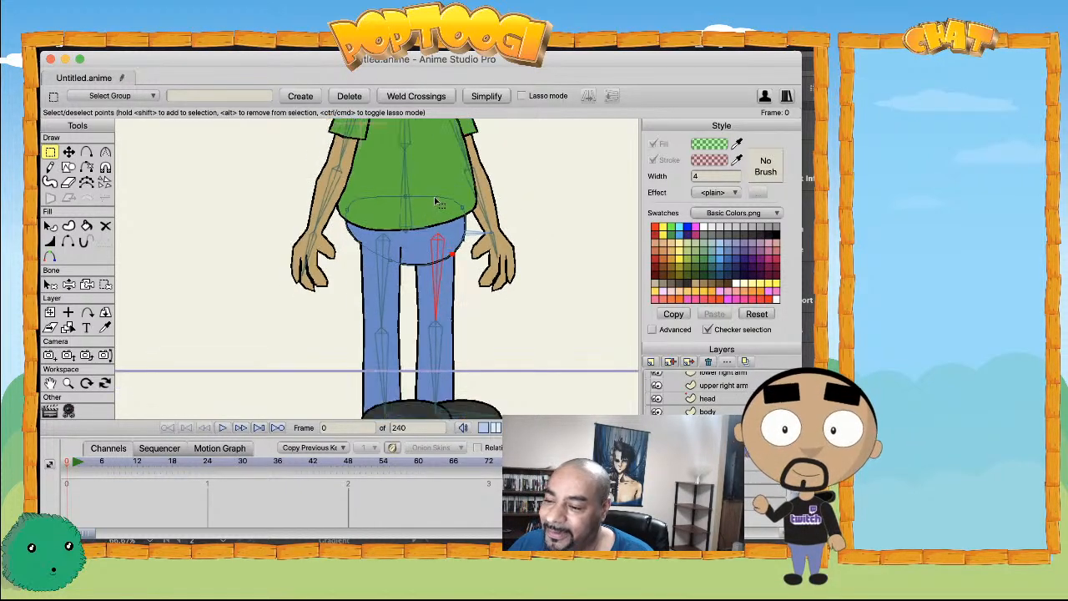
{"action": "scroll", "coordinate": [412, 219], "scroll_direction": "down", "scroll_amount": 5}
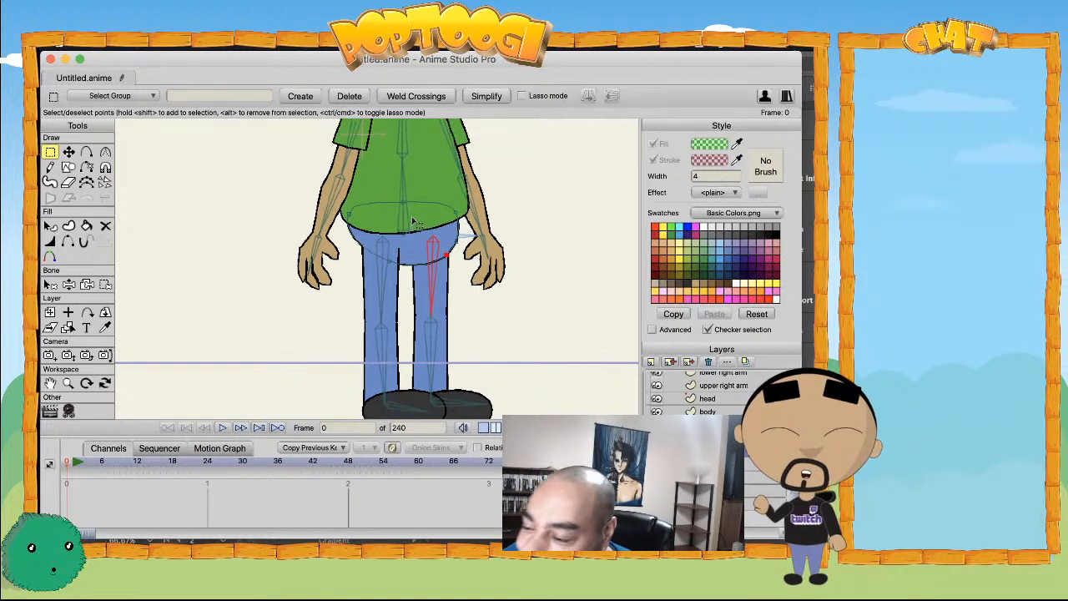
{"action": "left_click_drag", "start_coordinate": [418, 261], "coordinate": [423, 196]}
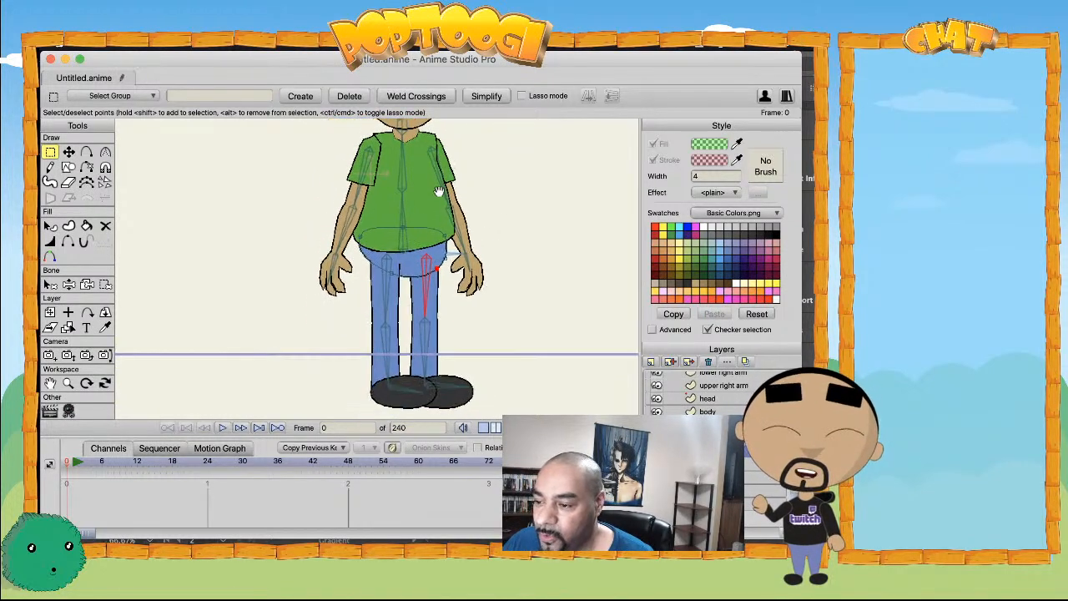
{"action": "scroll", "coordinate": [423, 250], "scroll_direction": "down", "scroll_amount": 3}
{"action": "key", "text": "z"}
{"action": "left_click_drag", "start_coordinate": [417, 304], "coordinate": [526, 393]}
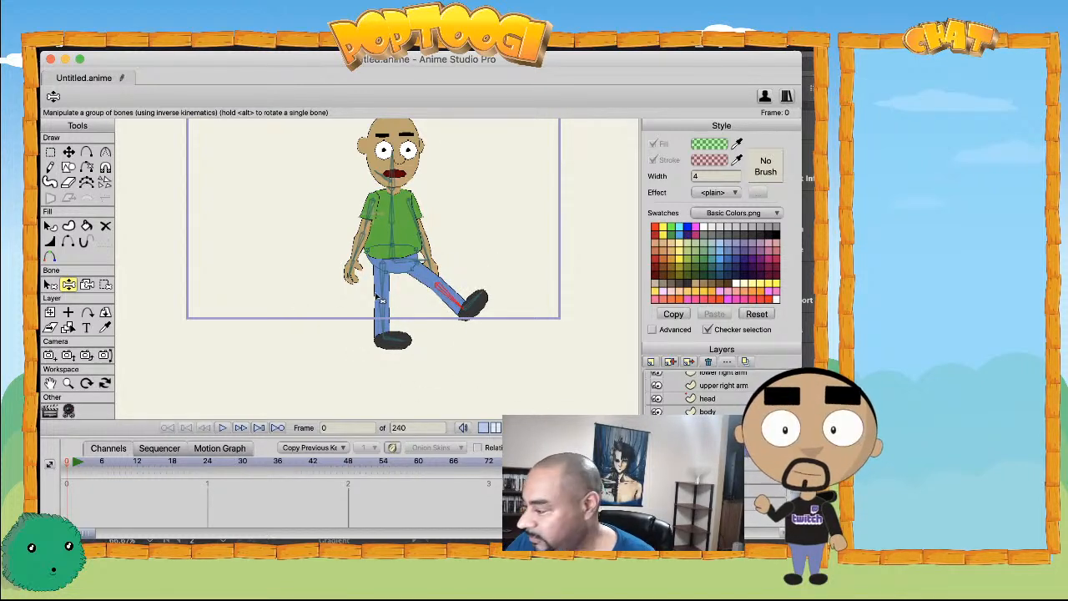
{"action": "left_click_drag", "start_coordinate": [386, 315], "coordinate": [484, 317]}
{"action": "key", "text": "super+z"}
{"action": "key", "text": "super+z"}
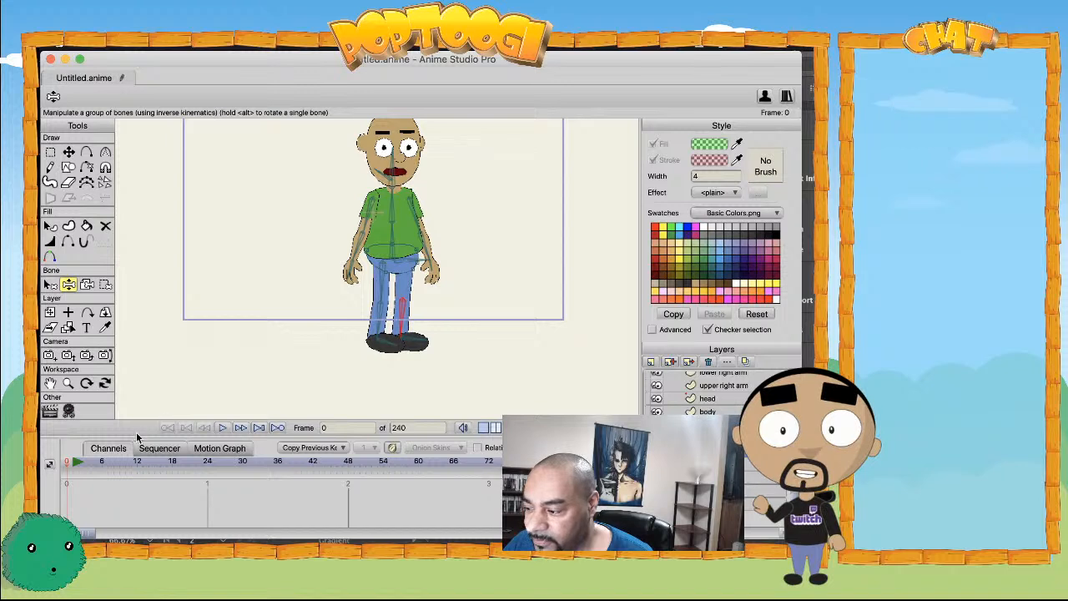
{"action": "key", "text": "super+z"}
- Scale Layer 2 to 0.7619 and position it at X -0.1786, Y 0.10 so the whole character fits the canvas frame
{"action": "scroll", "coordinate": [718, 383], "scroll_direction": "up", "scroll_amount": 3}
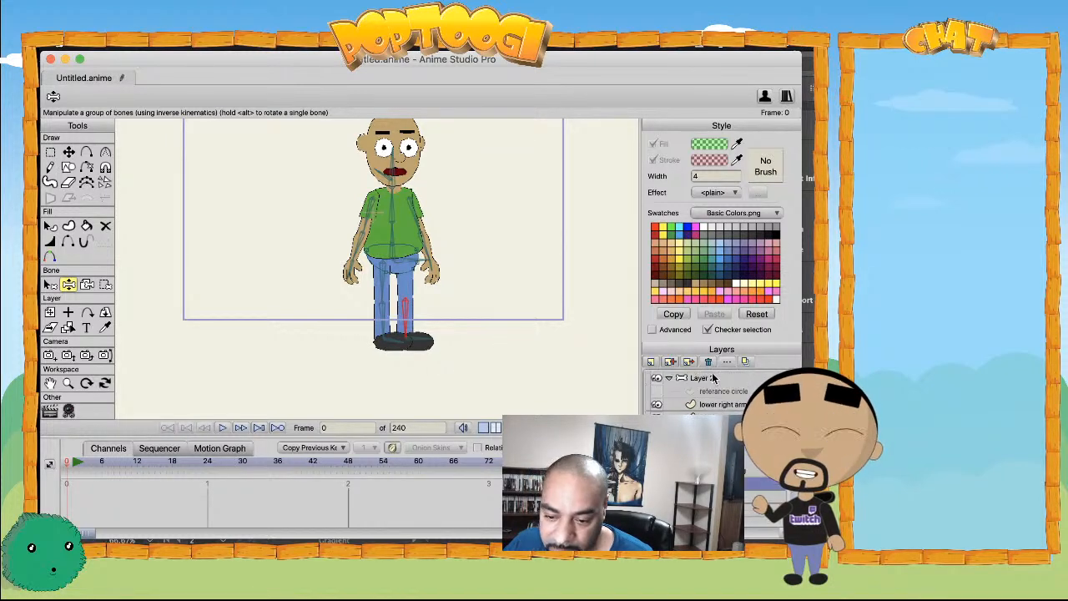
{"action": "left_click", "coordinate": [708, 382]}
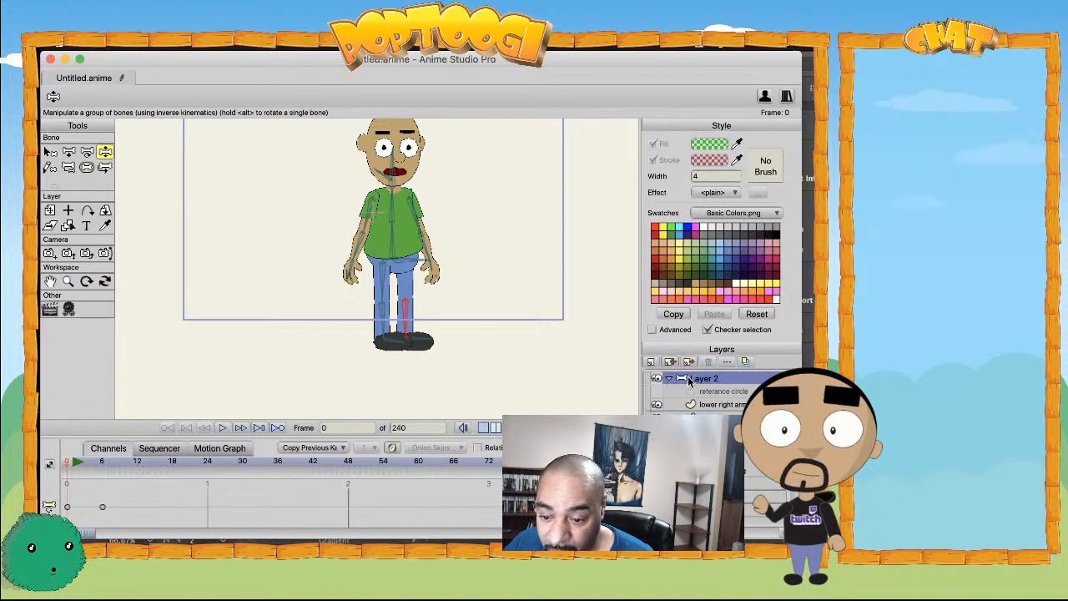
{"action": "left_click", "coordinate": [49, 211]}
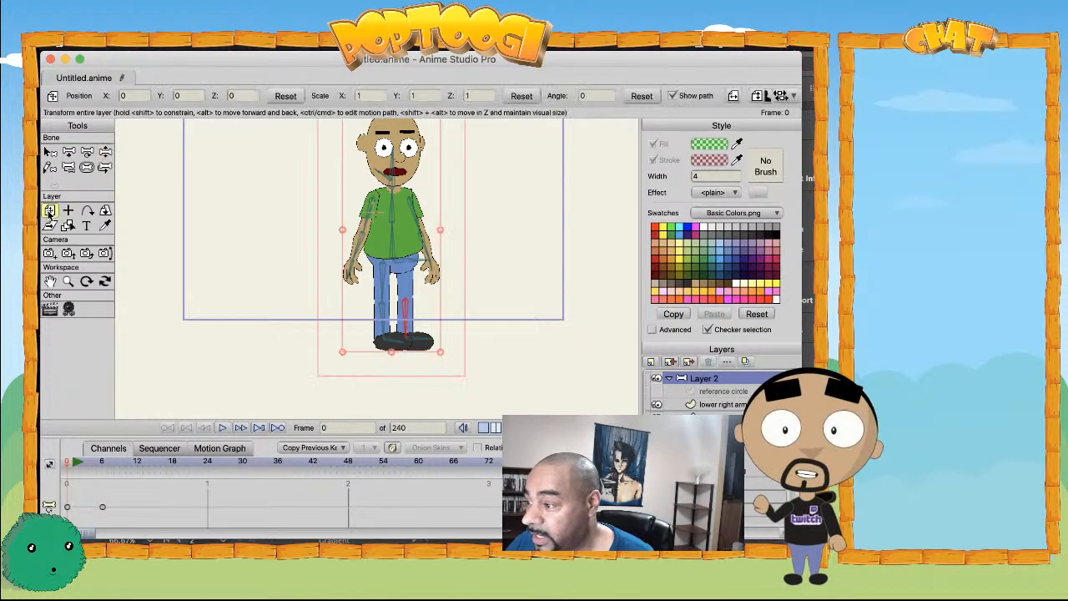
{"action": "scroll", "coordinate": [254, 208], "scroll_direction": "down", "scroll_amount": 1}
{"action": "left_click_drag", "start_coordinate": [262, 249], "coordinate": [277, 296]}
{"action": "left_click_drag", "start_coordinate": [358, 161], "coordinate": [364, 188]}
{"action": "left_click_drag", "start_coordinate": [409, 275], "coordinate": [393, 264]}
{"action": "scroll", "coordinate": [392, 264], "scroll_direction": "down", "scroll_amount": 1}
{"action": "scroll", "coordinate": [392, 265], "scroll_direction": "up", "scroll_amount": 2}
- Delete Layer 2's keyframe at frame 6 and move to frame 1
{"action": "left_click", "coordinate": [102, 506]}
{"action": "key", "text": "Delete"}
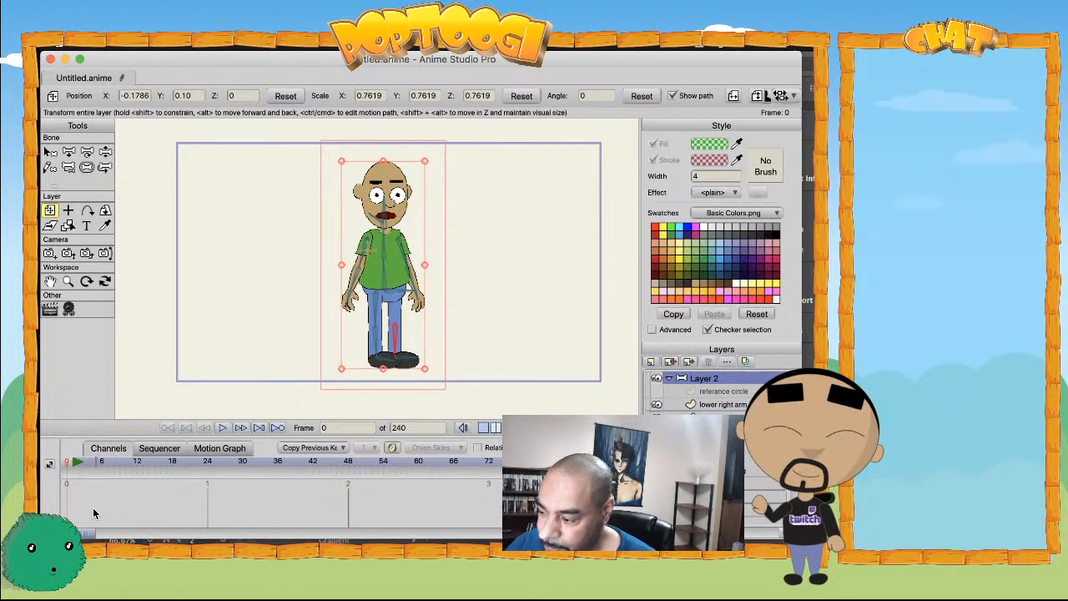
{"action": "left_click", "coordinate": [74, 466]}
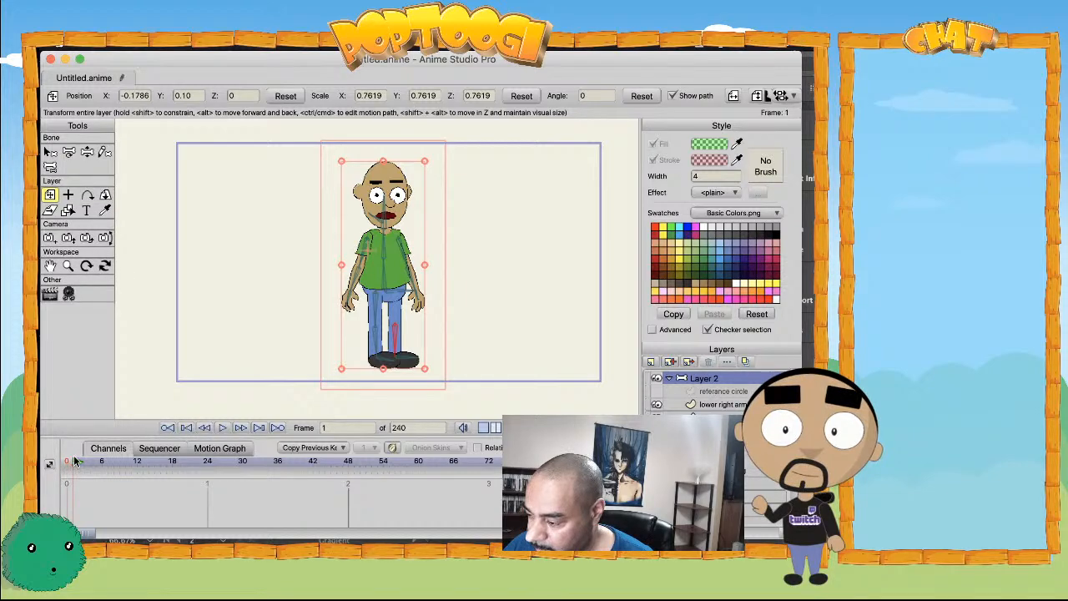
{"action": "scroll", "coordinate": [359, 300], "scroll_direction": "up", "scroll_amount": 5}
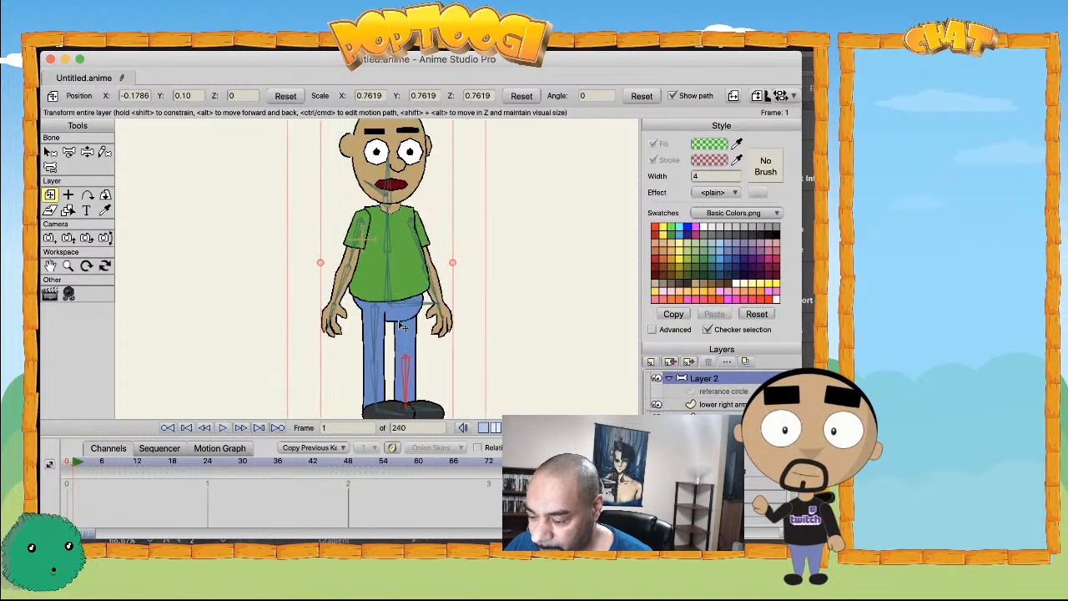
- Try moving the lower torso bone, both upper arms and one thigh away from the body at frame 1, and undo the moves
{"action": "scroll", "coordinate": [403, 326], "scroll_direction": "up", "scroll_amount": 3}
{"action": "key", "text": "t"}
{"action": "scroll", "coordinate": [434, 351], "scroll_direction": "down", "scroll_amount": 3}
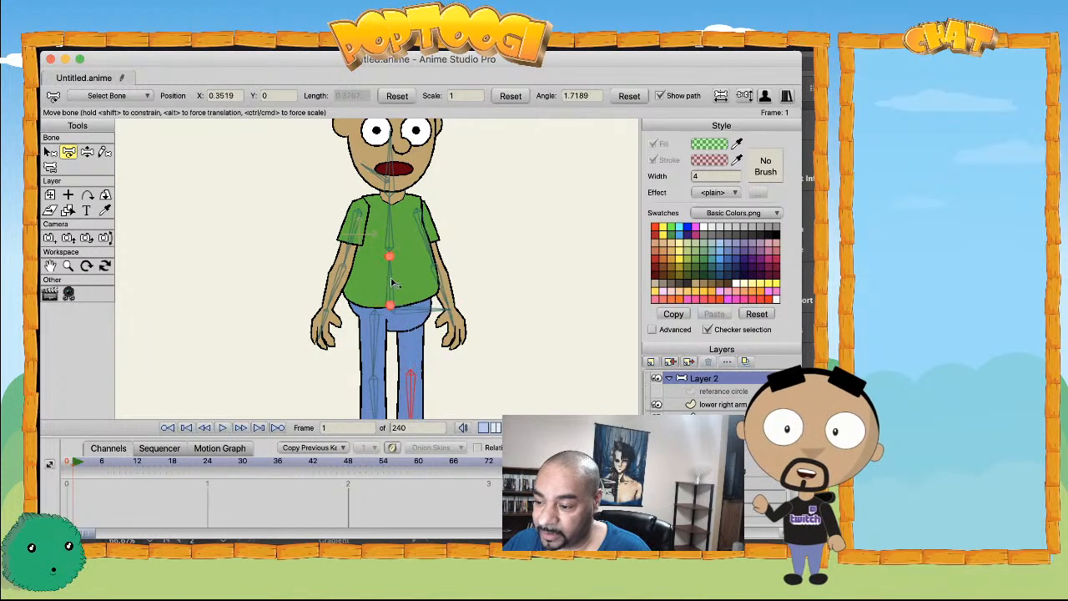
{"action": "mouse_move", "coordinate": [390, 259]}
{"action": "left_mouse_down"}
{"action": "mouse_move", "coordinate": [430, 250]}
{"action": "mouse_move", "coordinate": [392, 261]}
{"action": "left_mouse_up"}
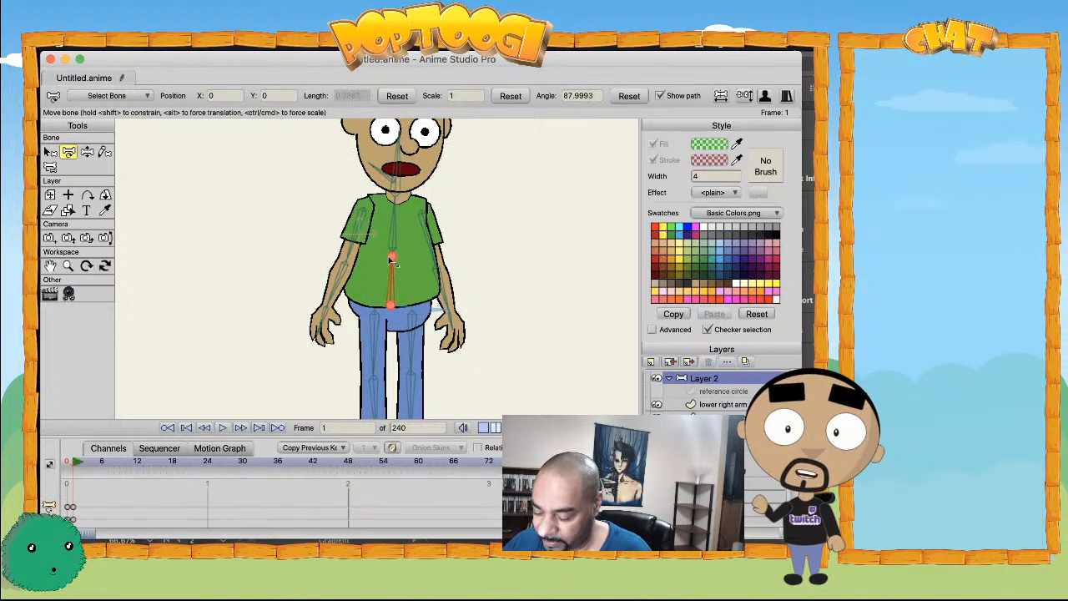
{"action": "key", "text": "super+z"}
{"action": "left_click_drag", "start_coordinate": [422, 215], "coordinate": [552, 200]}
{"action": "left_click_drag", "start_coordinate": [360, 213], "coordinate": [284, 213]}
{"action": "left_click_drag", "start_coordinate": [411, 310], "coordinate": [507, 234]}
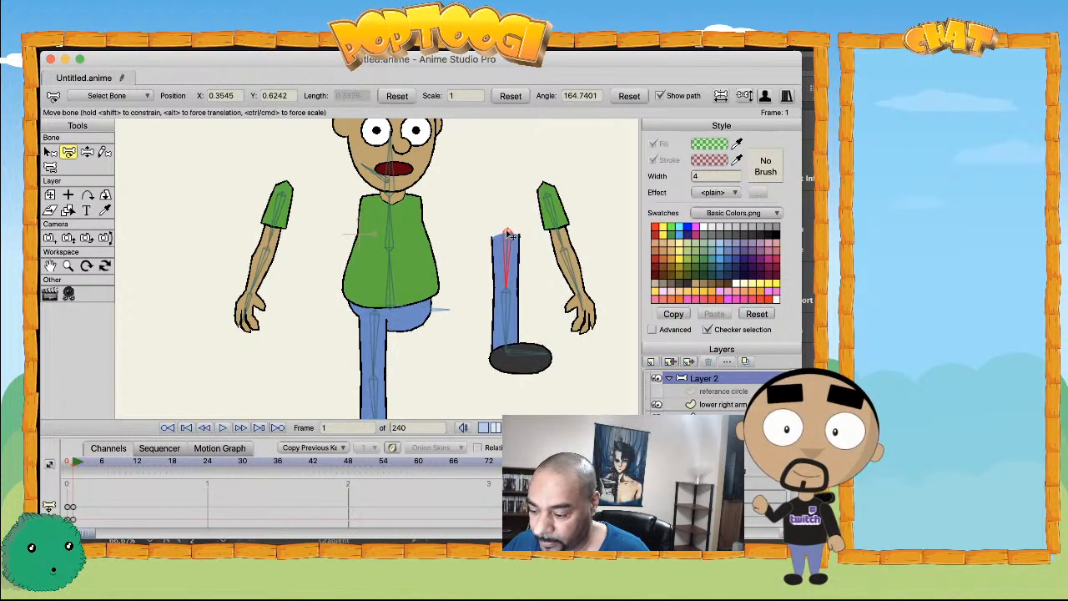
{"action": "key", "text": "super+z"}
{"action": "key", "text": "super+z"}
{"action": "key", "text": "super+z"}
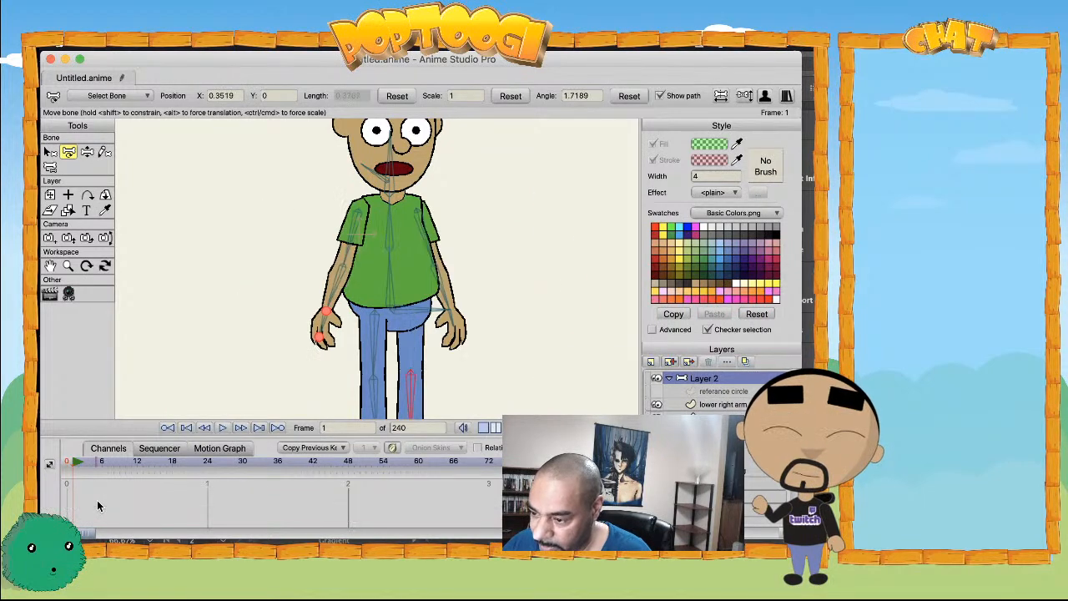
- Pose both legs in a wide walking stride at frame 1, adjusting the thigh bones' positions at the hips
{"action": "scroll", "coordinate": [209, 226], "scroll_direction": "down", "scroll_amount": 3}
{"action": "scroll", "coordinate": [207, 251], "scroll_direction": "up", "scroll_amount": 1}
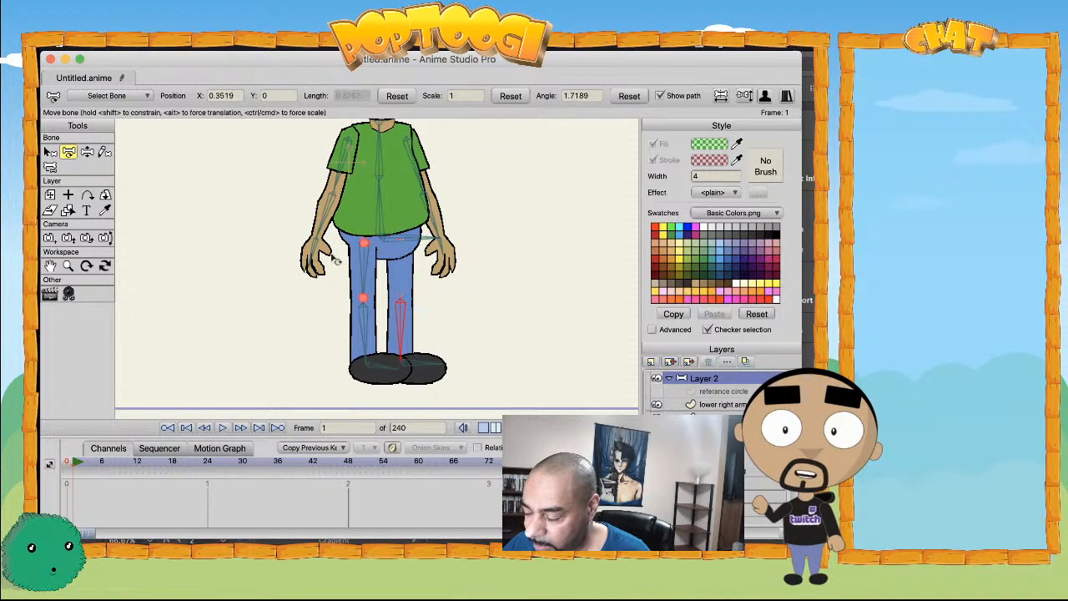
{"action": "left_click", "coordinate": [367, 250]}
{"action": "left_click_drag", "start_coordinate": [369, 251], "coordinate": [412, 248]}
{"action": "key", "text": "z"}
{"action": "left_click_drag", "start_coordinate": [311, 256], "coordinate": [483, 411]}
{"action": "key", "text": "t"}
{"action": "left_click_drag", "start_coordinate": [404, 247], "coordinate": [403, 242]}
- Swing both arms inward across the front of the body at frame 1 and adjust the upper arm bone at the shoulder
{"action": "key", "text": "z"}
{"action": "left_click_drag", "start_coordinate": [317, 235], "coordinate": [334, 320]}
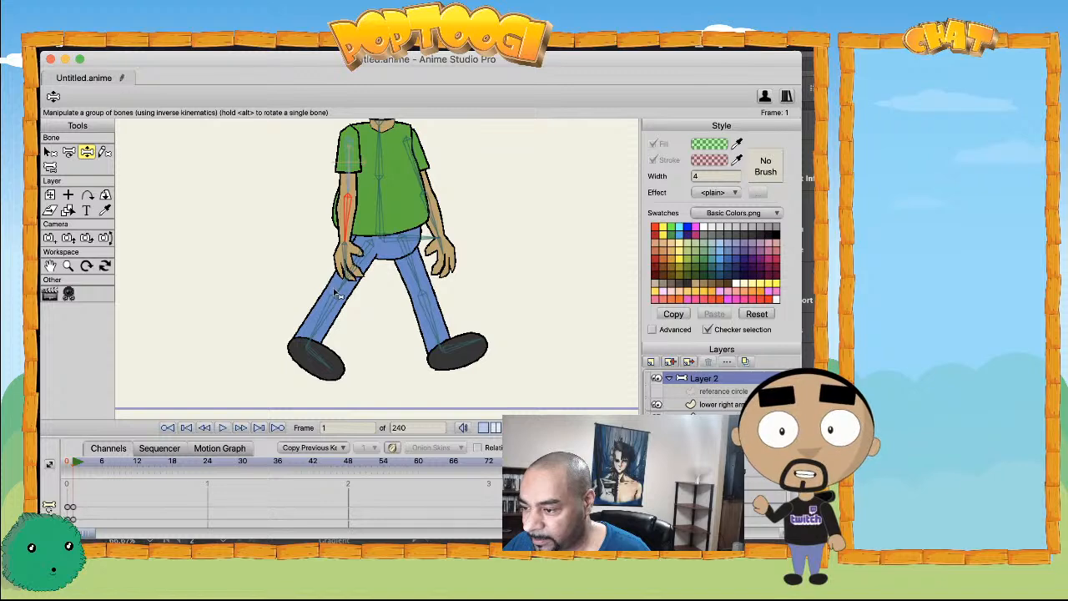
{"action": "left_click_drag", "start_coordinate": [348, 218], "coordinate": [394, 238]}
{"action": "left_click_drag", "start_coordinate": [440, 198], "coordinate": [381, 275]}
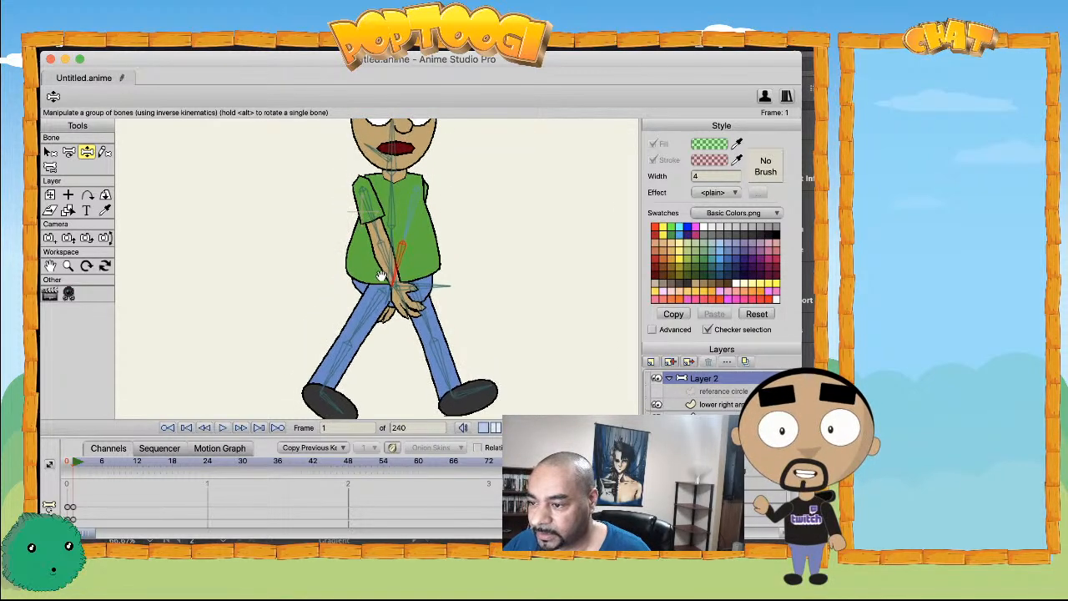
{"action": "key", "text": "t"}
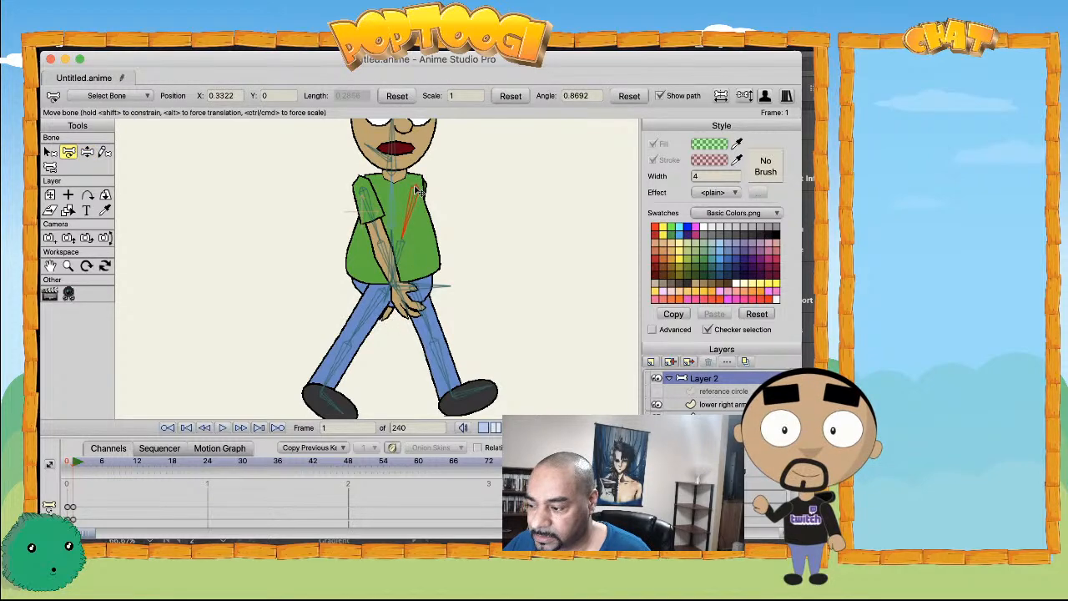
{"action": "left_click", "coordinate": [415, 190]}
- Enlarge the timeline, select all bones, and copy the frame 1 stride pose to frame 24
{"action": "scroll", "coordinate": [319, 216], "scroll_direction": "down", "scroll_amount": 5}
{"action": "left_click_drag", "start_coordinate": [306, 269], "coordinate": [307, 257]}
{"action": "scroll", "coordinate": [307, 261], "scroll_direction": "down", "scroll_amount": 2}
{"action": "scroll", "coordinate": [316, 243], "scroll_direction": "up", "scroll_amount": 1}
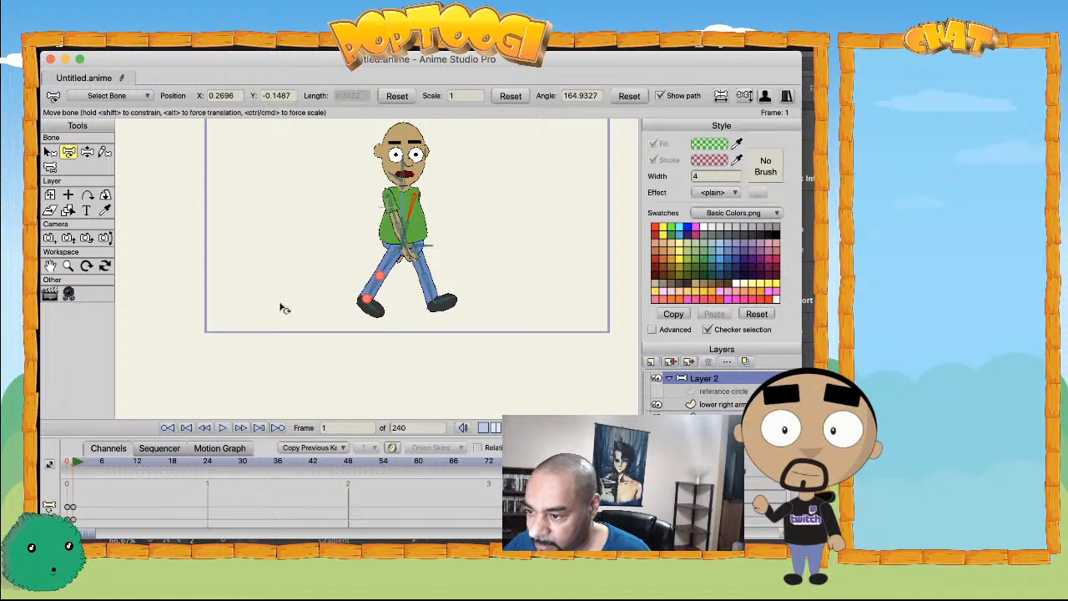
{"action": "left_click_drag", "start_coordinate": [187, 437], "coordinate": [205, 368]}
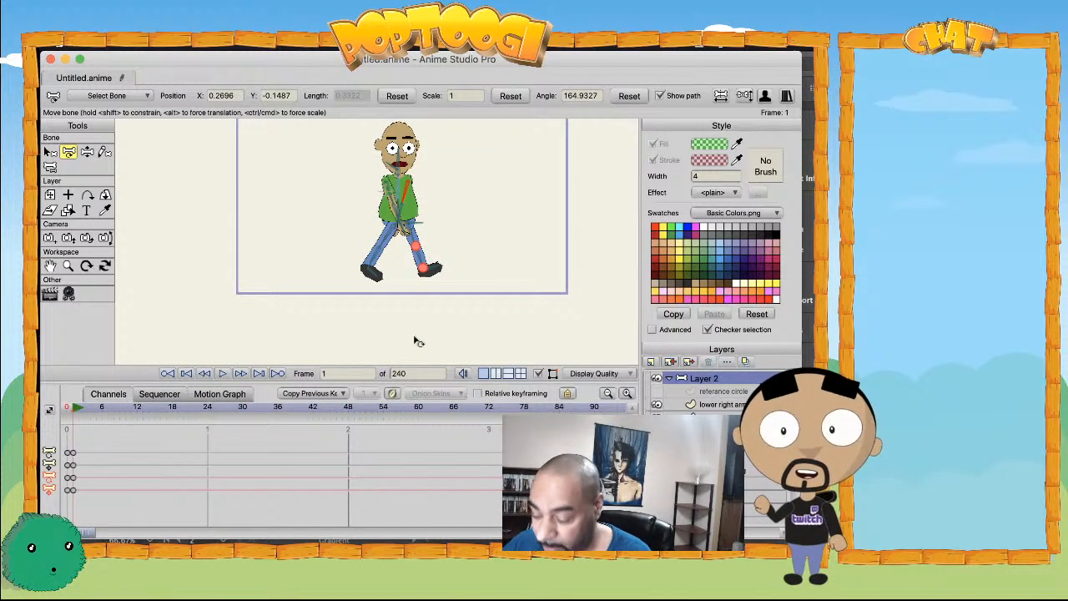
{"action": "key", "text": "super+a"}
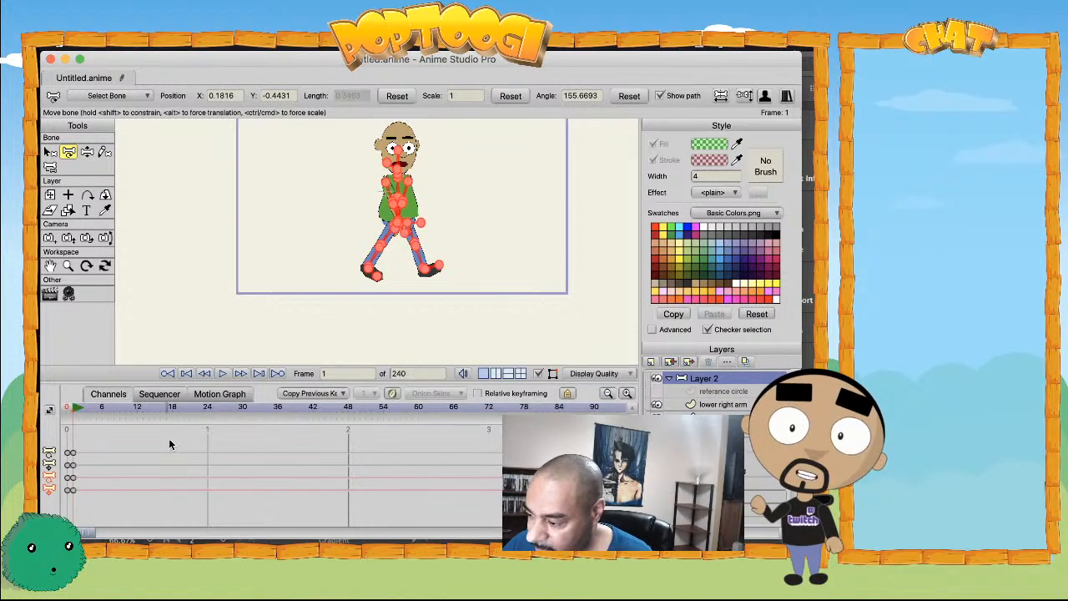
{"action": "left_click", "coordinate": [207, 407]}
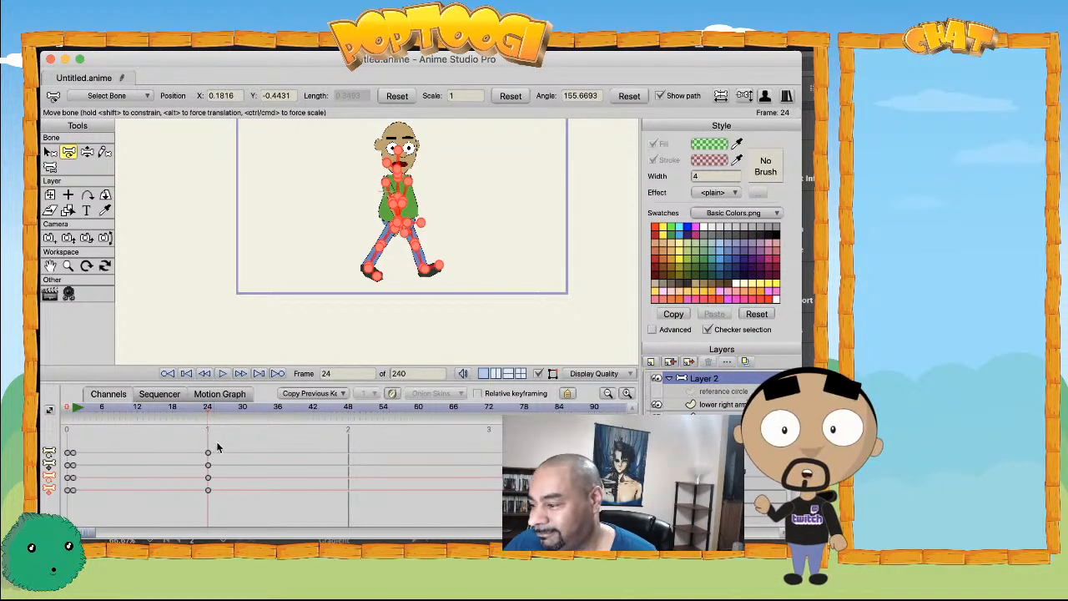
- At frame 12, swing the legs past each other into the opposite crossed stride and lower both arms to the body's sides
{"action": "left_click", "coordinate": [138, 407]}
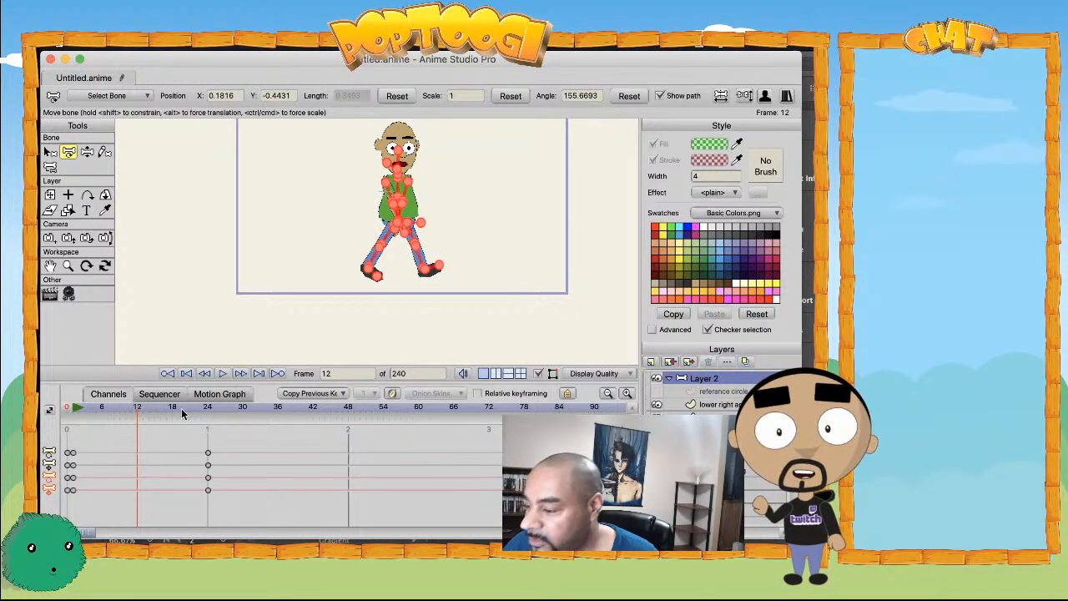
{"action": "key", "text": "z"}
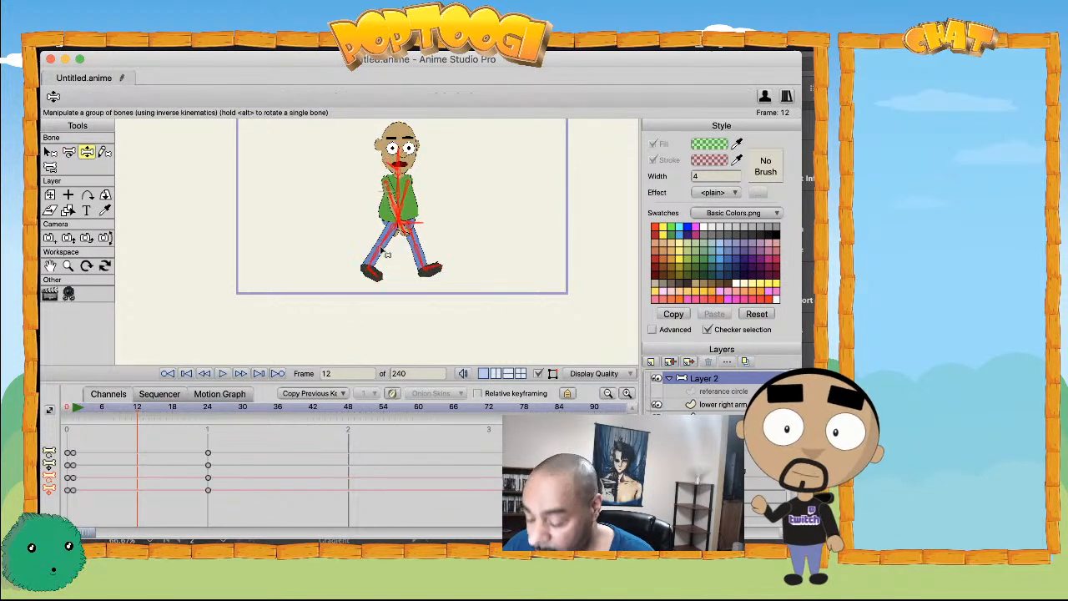
{"action": "scroll", "coordinate": [383, 247], "scroll_direction": "up", "scroll_amount": 1}
{"action": "left_click_drag", "start_coordinate": [381, 259], "coordinate": [350, 283]}
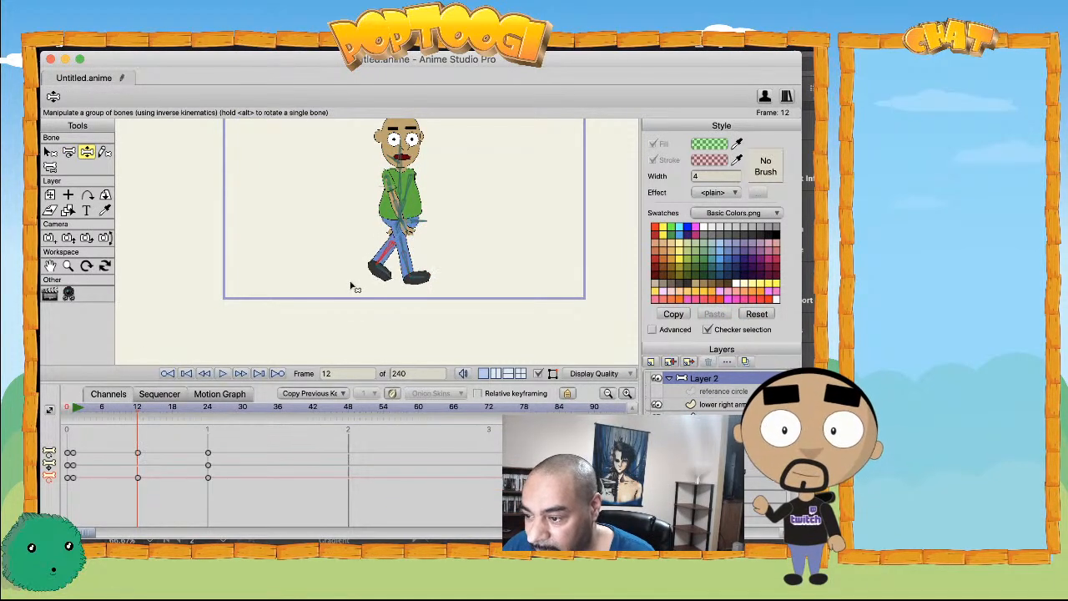
{"action": "left_click_drag", "start_coordinate": [413, 273], "coordinate": [422, 271]}
{"action": "scroll", "coordinate": [397, 242], "scroll_direction": "up", "scroll_amount": 1}
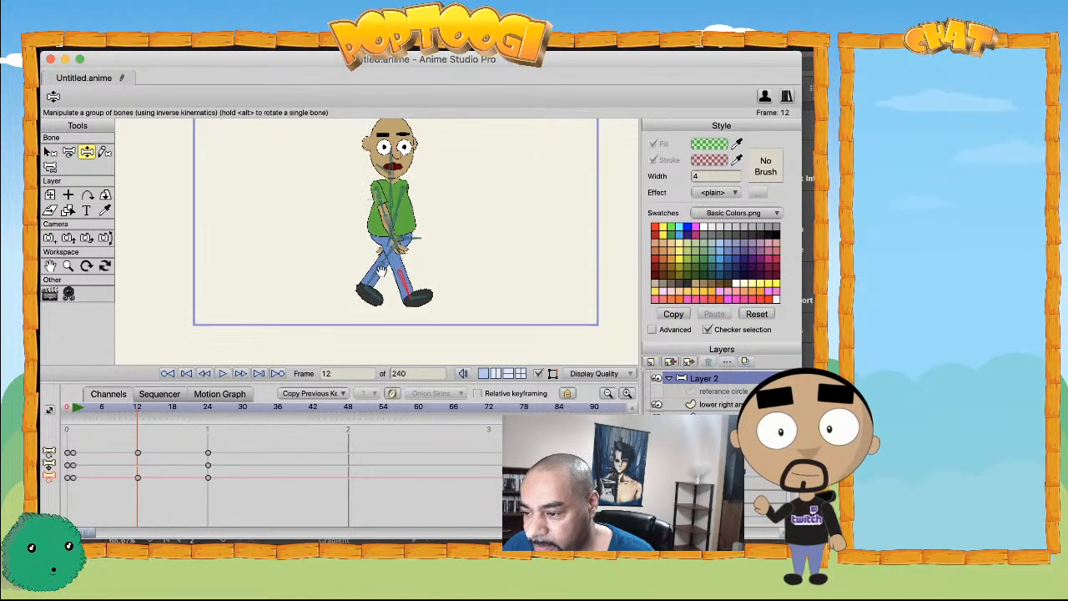
{"action": "left_click_drag", "start_coordinate": [386, 237], "coordinate": [426, 252]}
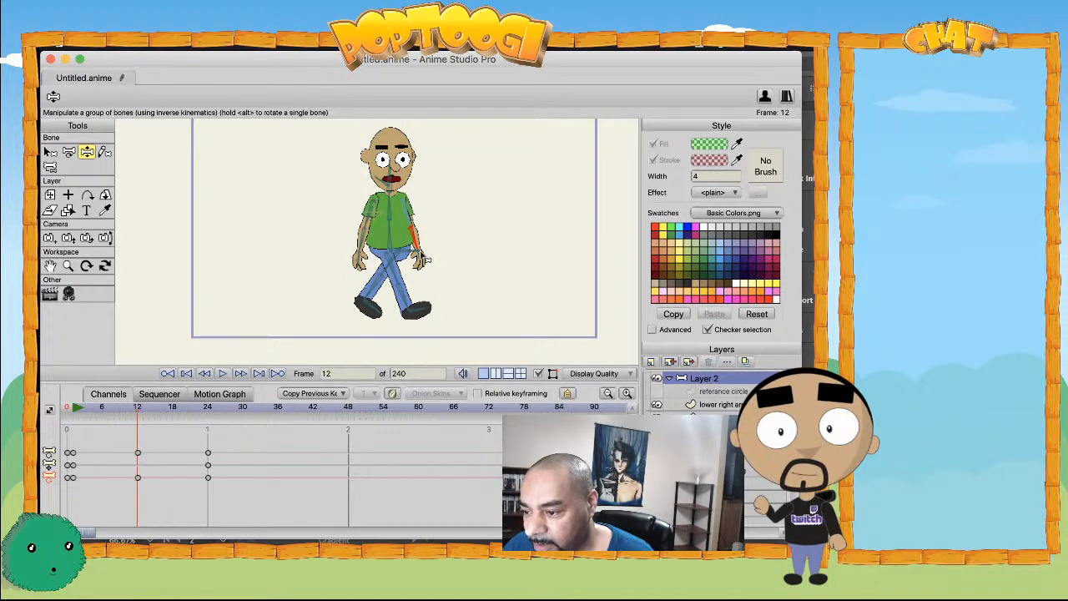
- Adjust the crossing thigh bone at the hip at frame 12, and select all bones to keyframe the whole pose
{"action": "scroll", "coordinate": [426, 275], "scroll_direction": "up", "scroll_amount": 2}
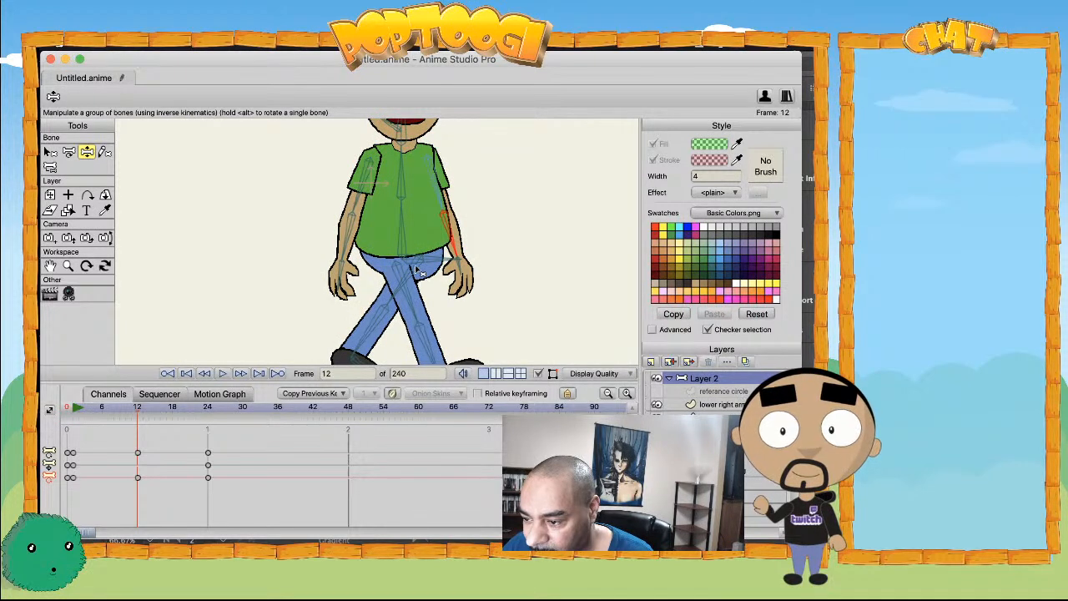
{"action": "key", "text": "t"}
{"action": "left_click", "coordinate": [424, 267]}
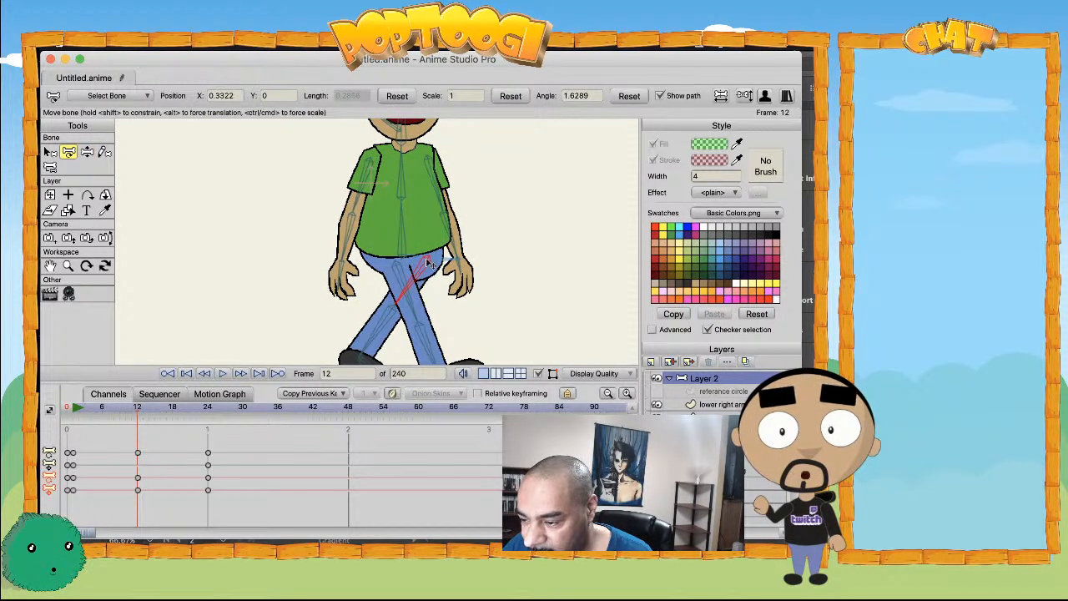
{"action": "left_click", "coordinate": [428, 266]}
{"action": "scroll", "coordinate": [401, 251], "scroll_direction": "down", "scroll_amount": 5}
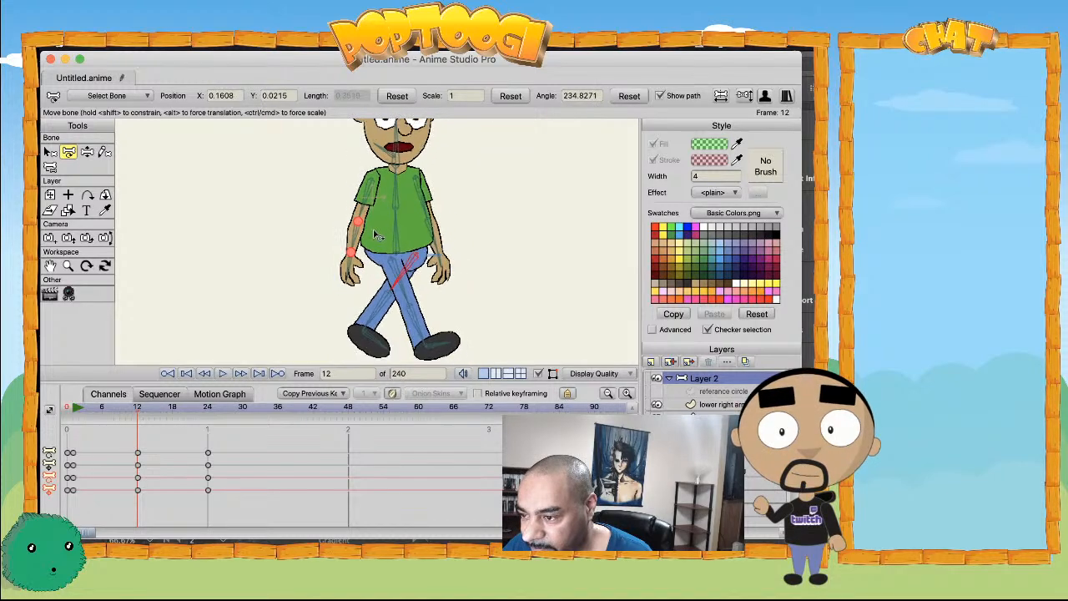
{"action": "scroll", "coordinate": [376, 236], "scroll_direction": "down", "scroll_amount": 2}
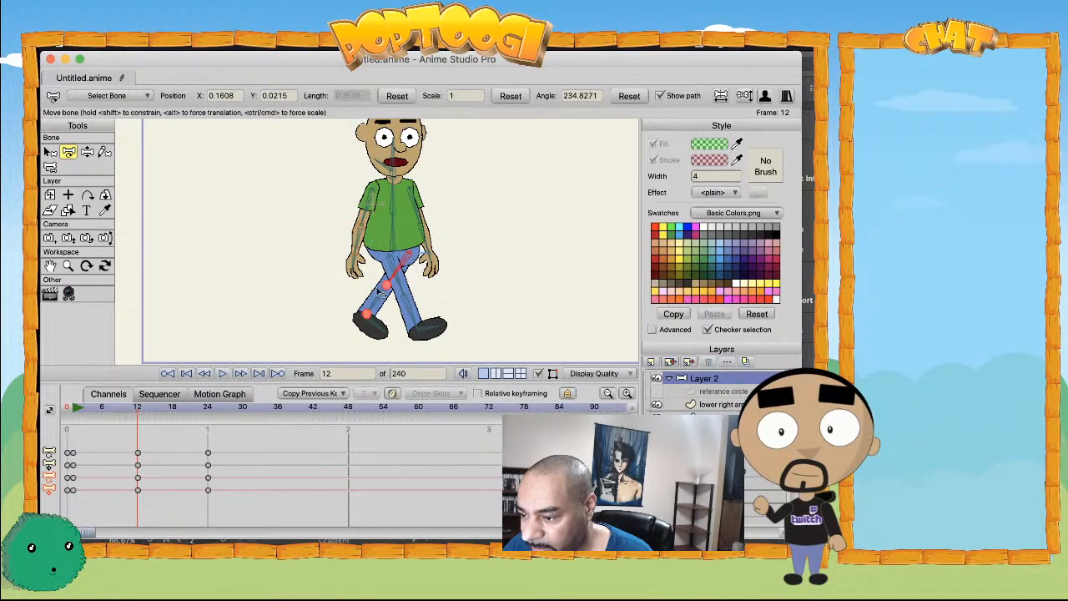
{"action": "scroll", "coordinate": [377, 264], "scroll_direction": "up", "scroll_amount": 5}
{"action": "scroll", "coordinate": [377, 265], "scroll_direction": "down", "scroll_amount": 3}
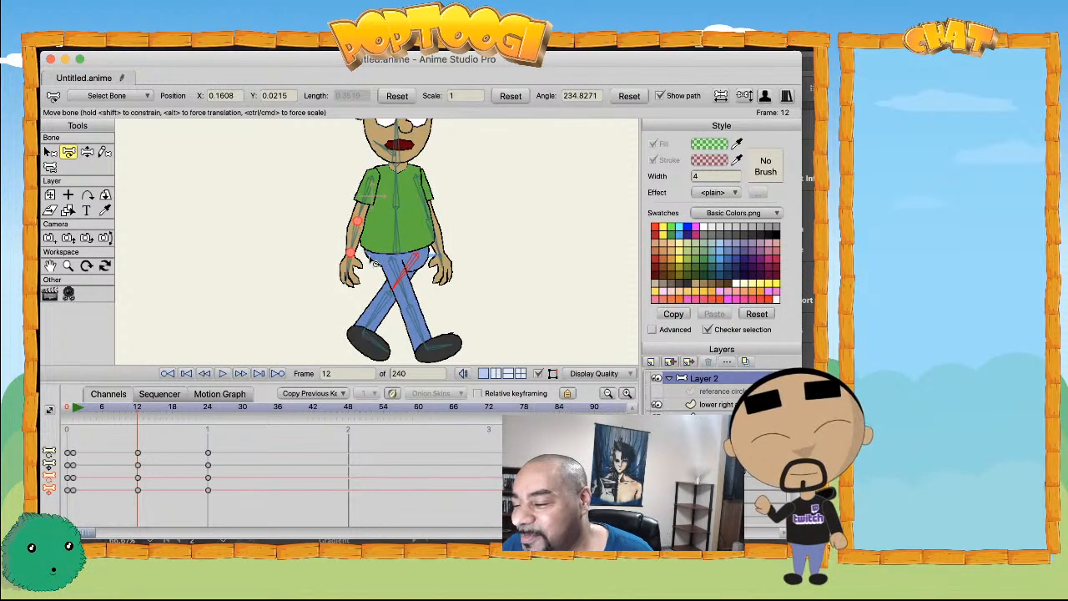
{"action": "left_click", "coordinate": [344, 201]}
{"action": "left_click_drag", "start_coordinate": [344, 201], "coordinate": [320, 235]}
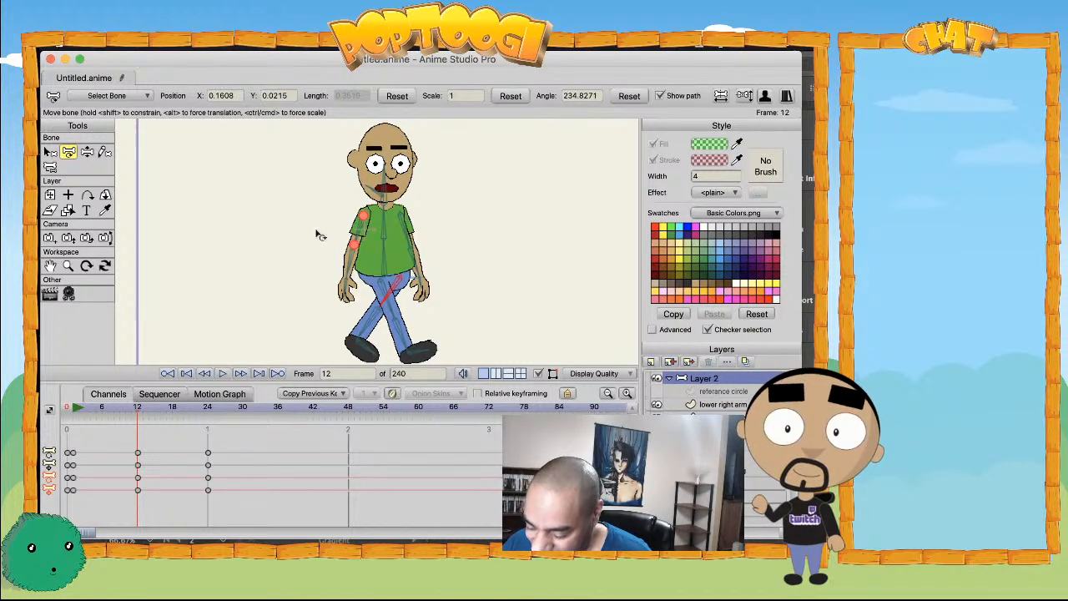
{"action": "left_click", "coordinate": [317, 234]}
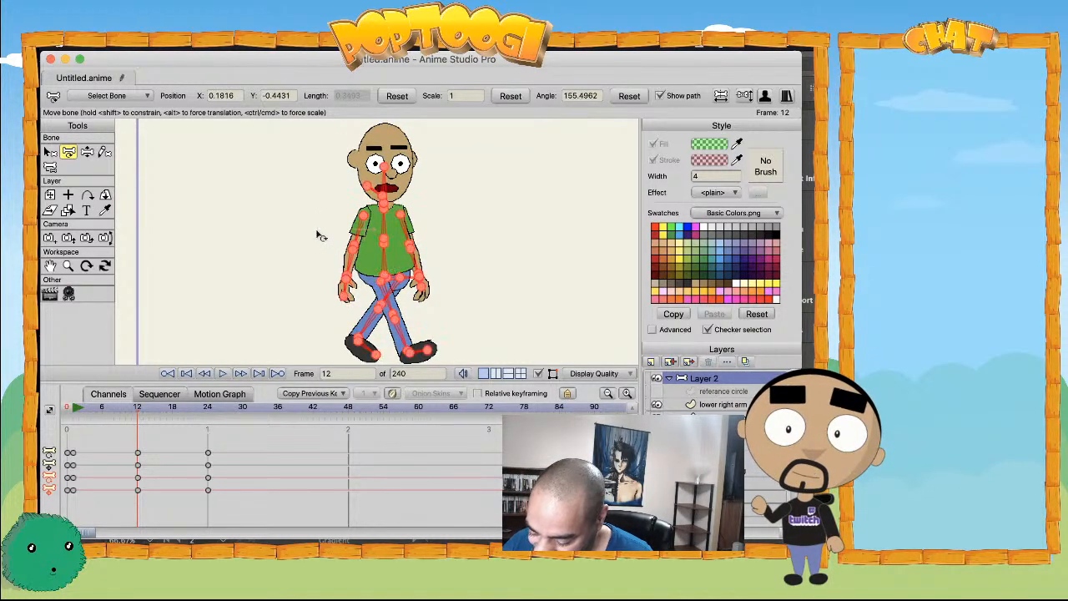
- Play the walk from frame 1 to check the leg motion and return to frame 0
{"action": "left_click", "coordinate": [72, 408]}
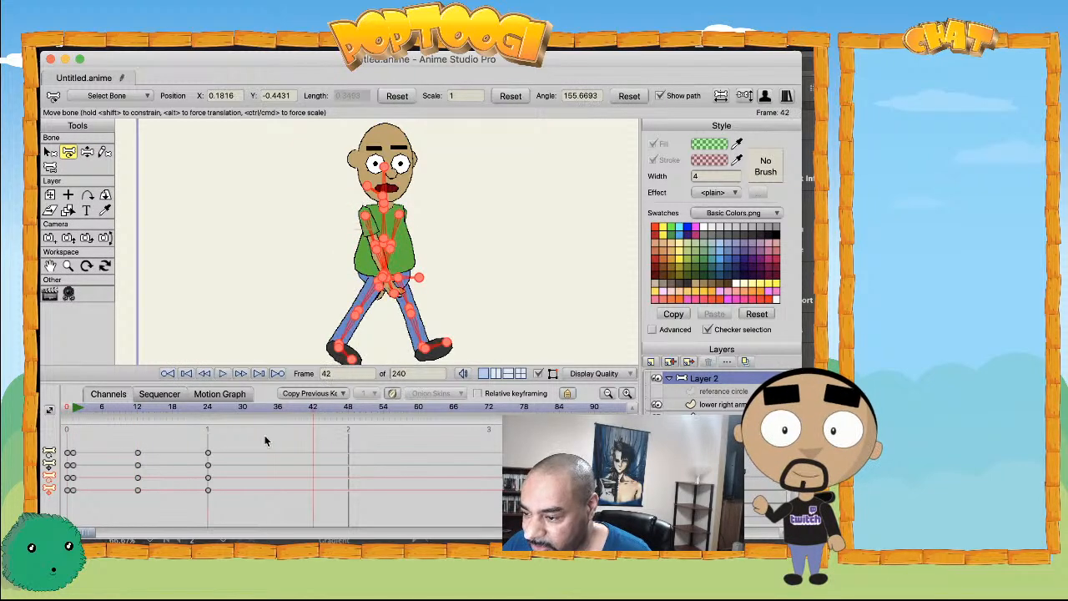
{"action": "left_click", "coordinate": [75, 407]}
{"action": "left_click_drag", "start_coordinate": [228, 351], "coordinate": [276, 306]}
{"action": "scroll", "coordinate": [276, 306], "scroll_direction": "down", "scroll_amount": 2}
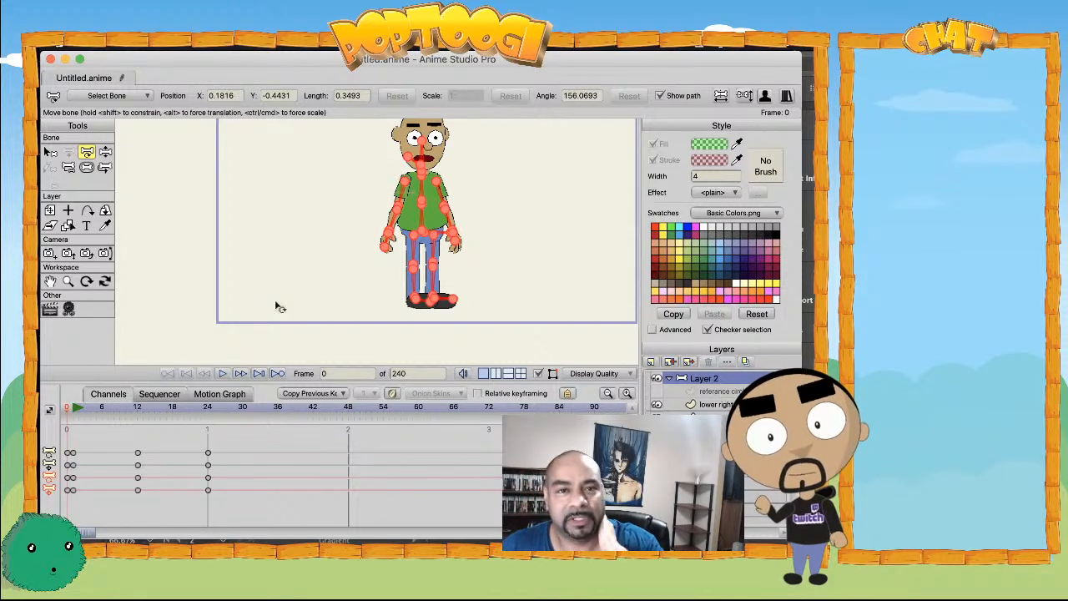
- At frame 6, lift one leg with a bent knee, bend the front arm, and select all bones to keyframe the passing pose
{"action": "left_click", "coordinate": [76, 407]}
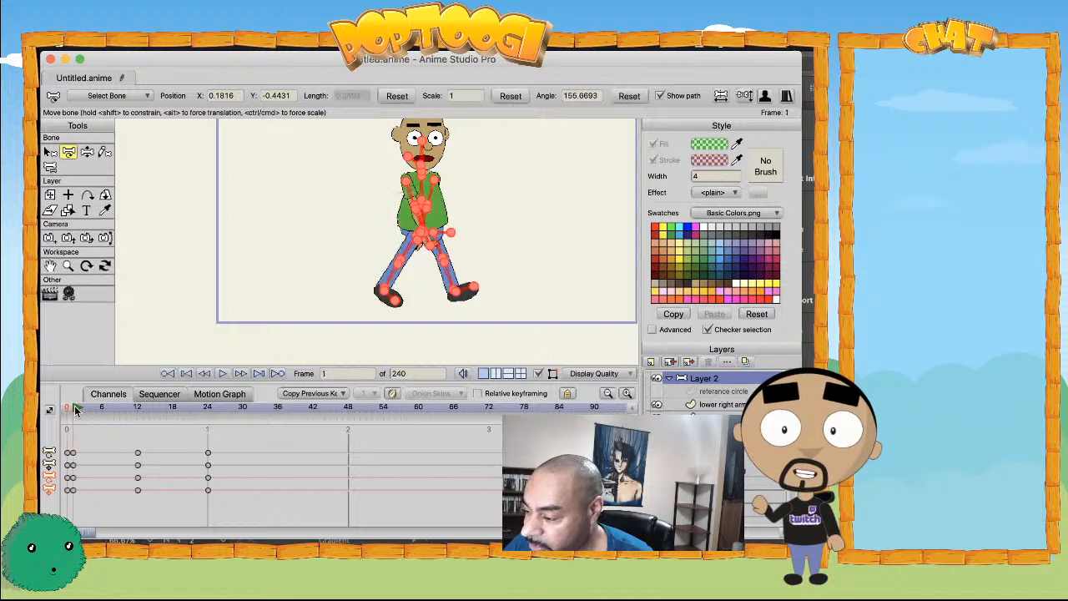
{"action": "left_click_drag", "start_coordinate": [76, 409], "coordinate": [103, 420]}
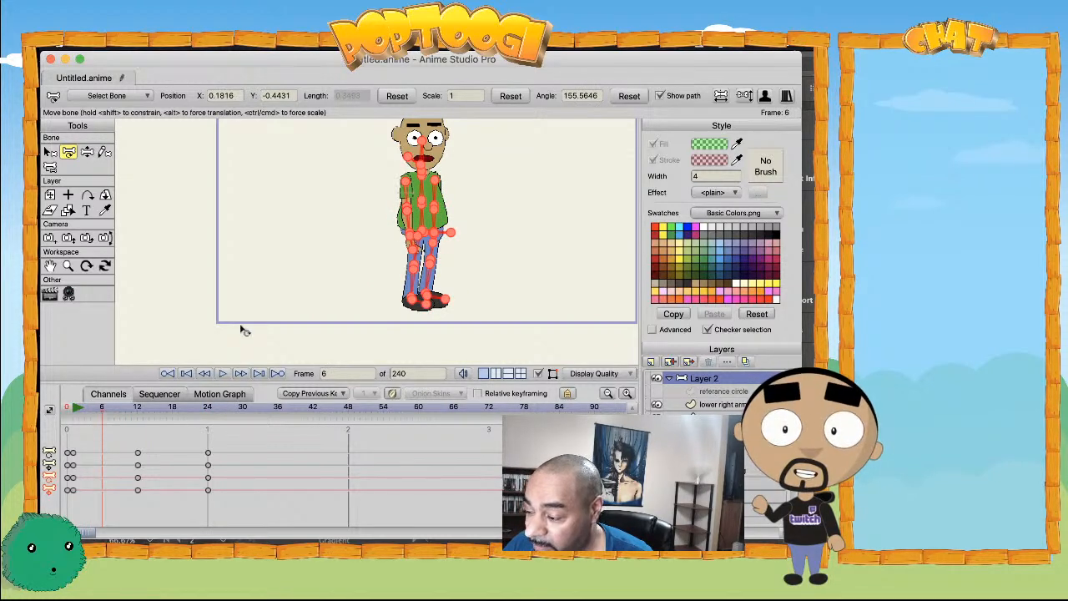
{"action": "mouse_move", "coordinate": [86, 410]}
{"action": "left_mouse_down"}
{"action": "mouse_move", "coordinate": [77, 414]}
{"action": "mouse_move", "coordinate": [102, 421]}
{"action": "left_mouse_up"}
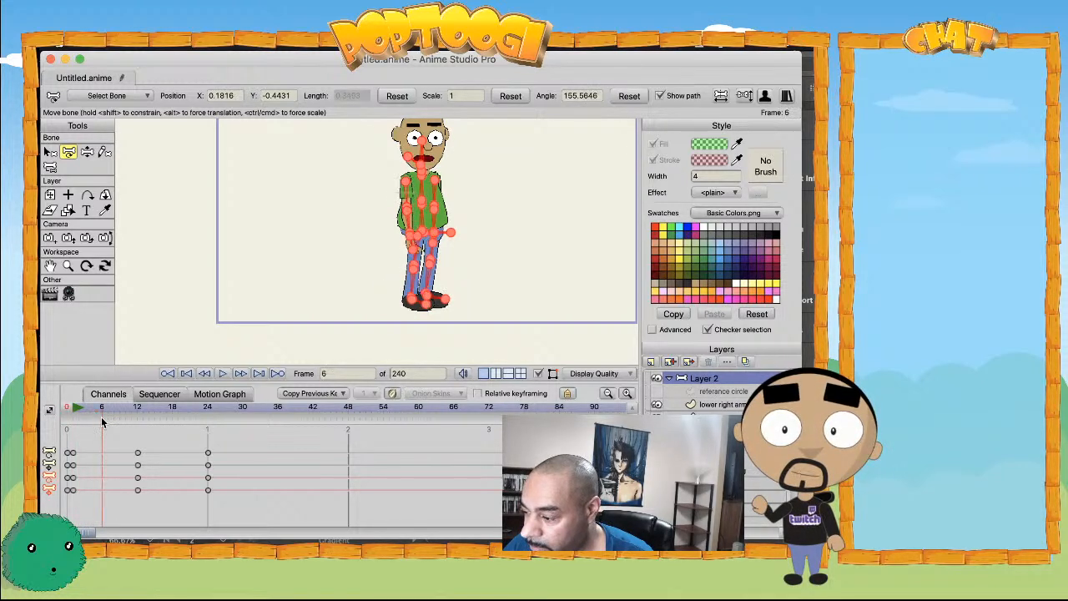
{"action": "key", "text": "z"}
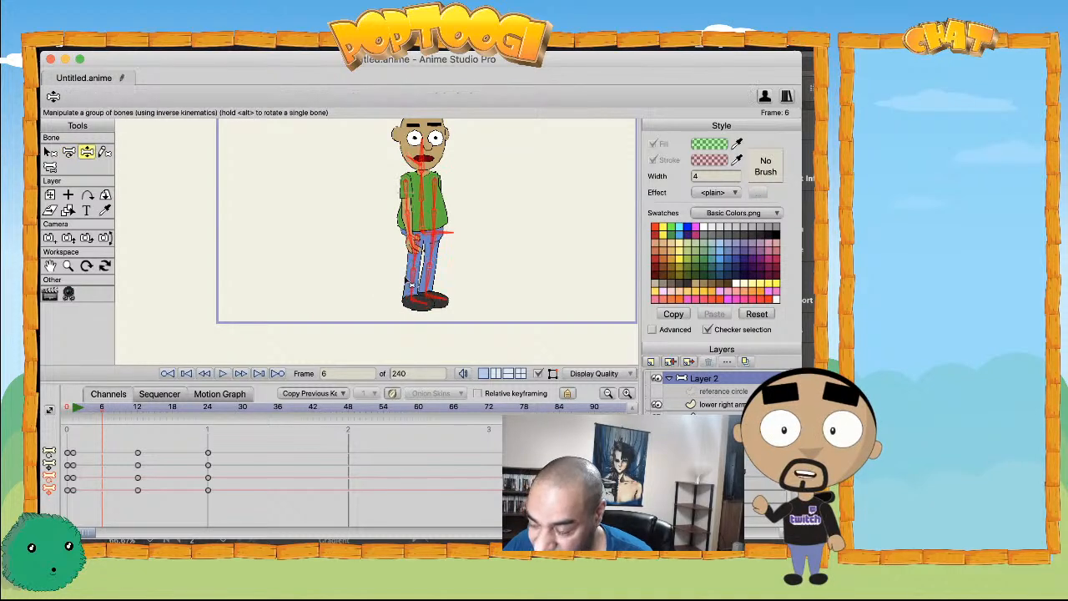
{"action": "left_click_drag", "start_coordinate": [415, 283], "coordinate": [423, 260]}
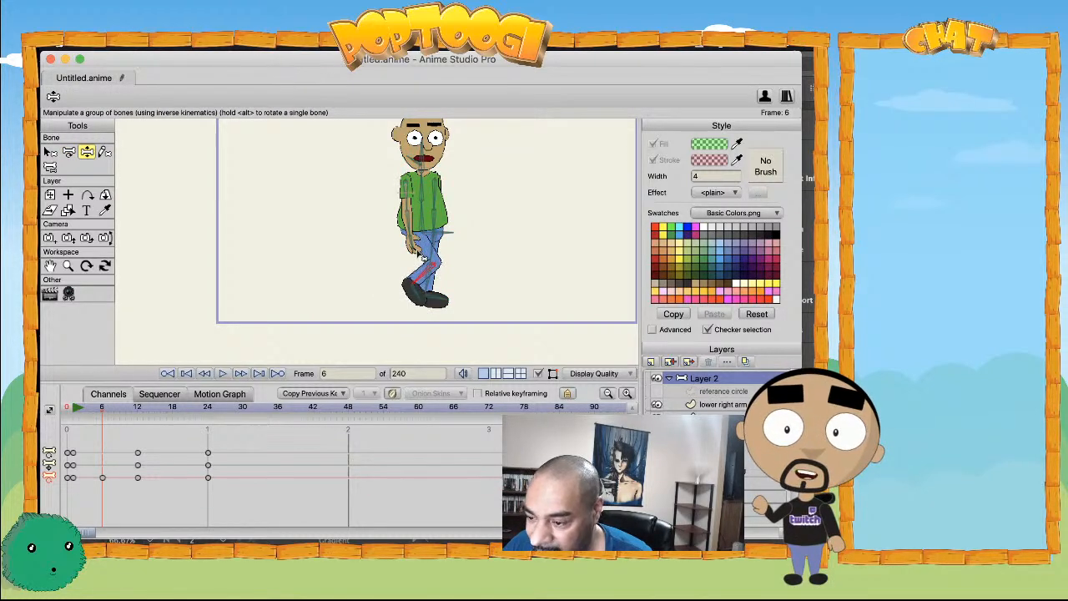
{"action": "mouse_move", "coordinate": [414, 238]}
{"action": "left_mouse_down"}
{"action": "mouse_move", "coordinate": [415, 219]}
{"action": "mouse_move", "coordinate": [409, 243]}
{"action": "left_mouse_up"}
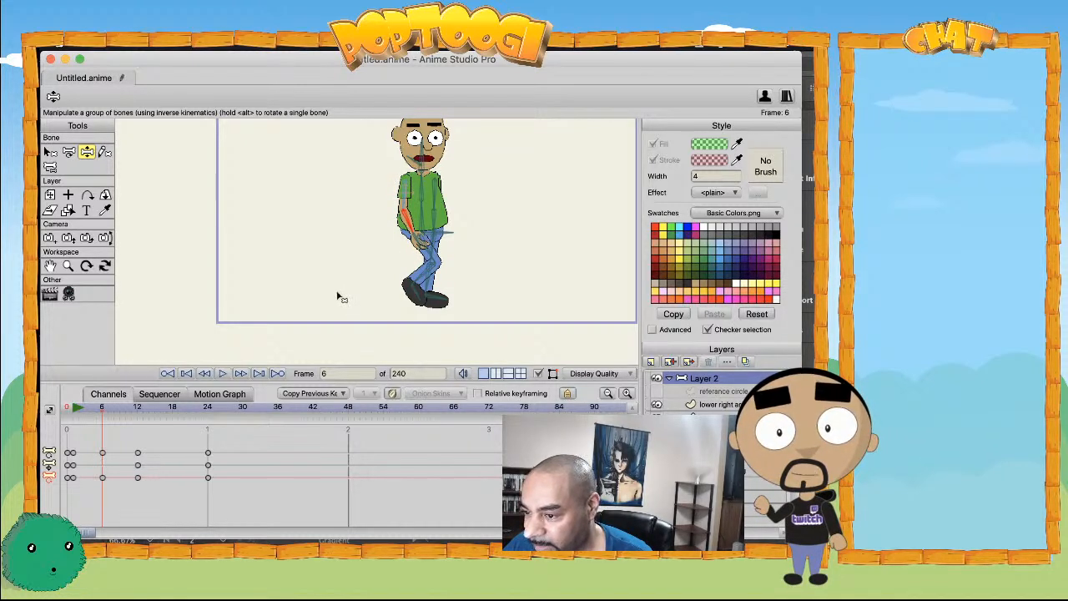
{"action": "key", "text": "super+a"}
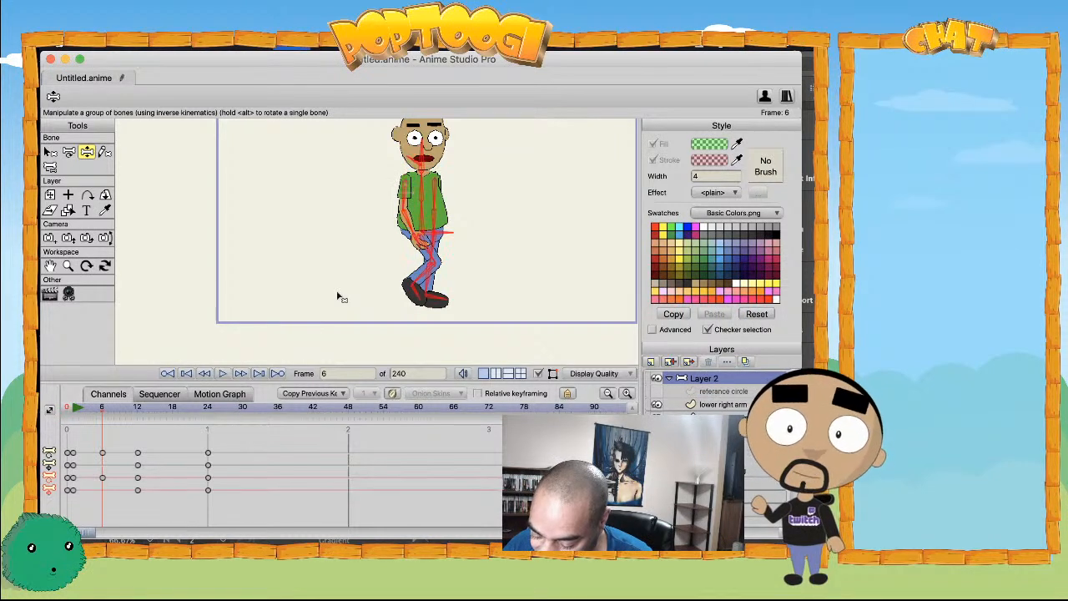
- At frame 18, lift the other leg with a bent knee and select all bones to keyframe the passing pose
{"action": "left_click", "coordinate": [172, 408]}
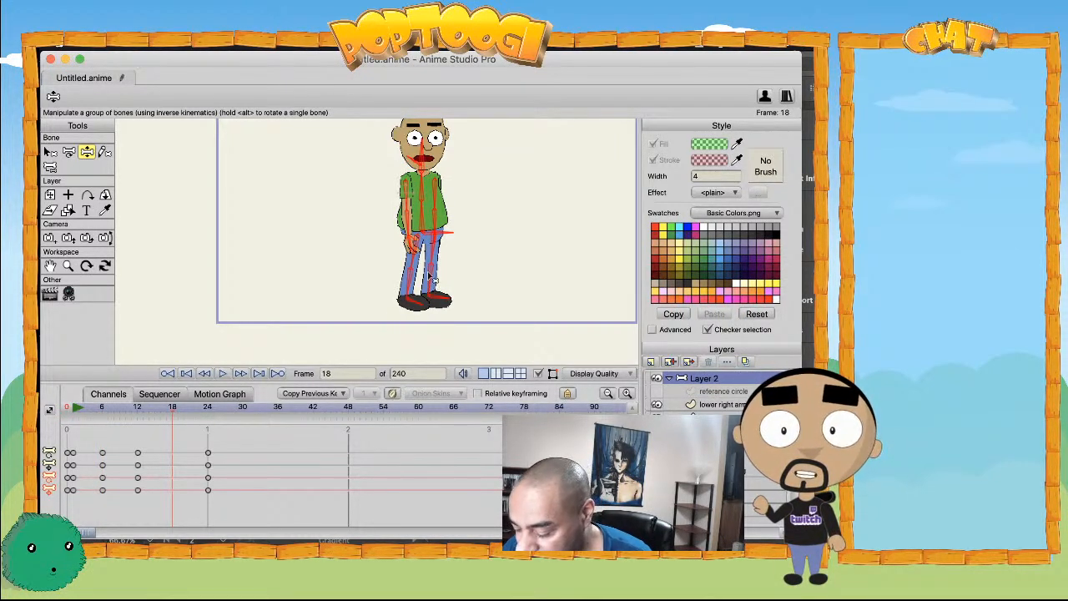
{"action": "left_click_drag", "start_coordinate": [432, 277], "coordinate": [445, 216]}
{"action": "key", "text": "ctrl+a"}
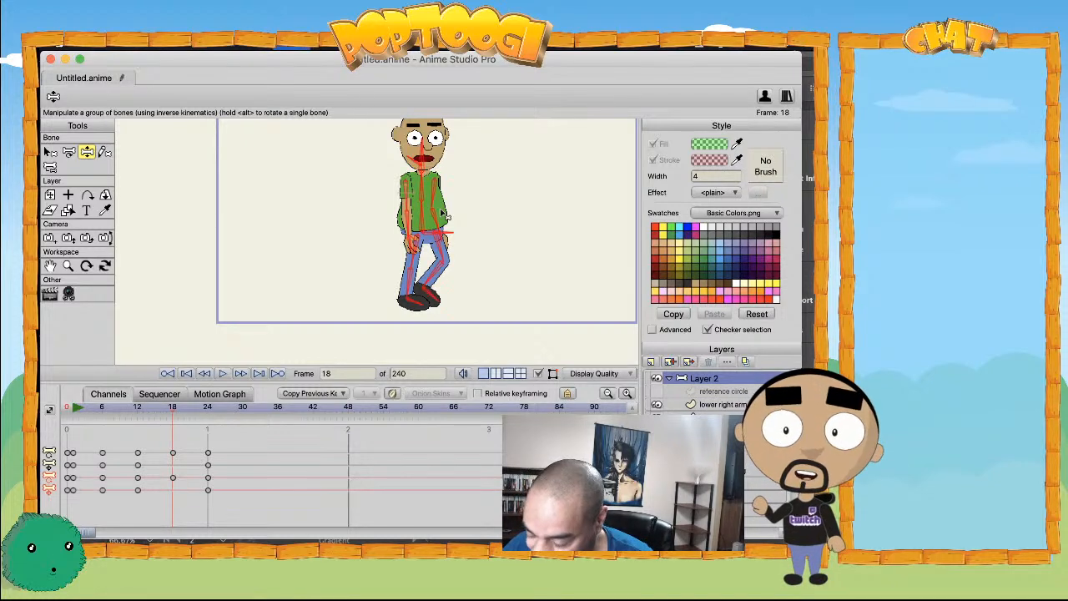
- Scrub through the walk poses between frames 1 and 18 to check the motion
{"action": "left_click_drag", "start_coordinate": [75, 419], "coordinate": [138, 426]}
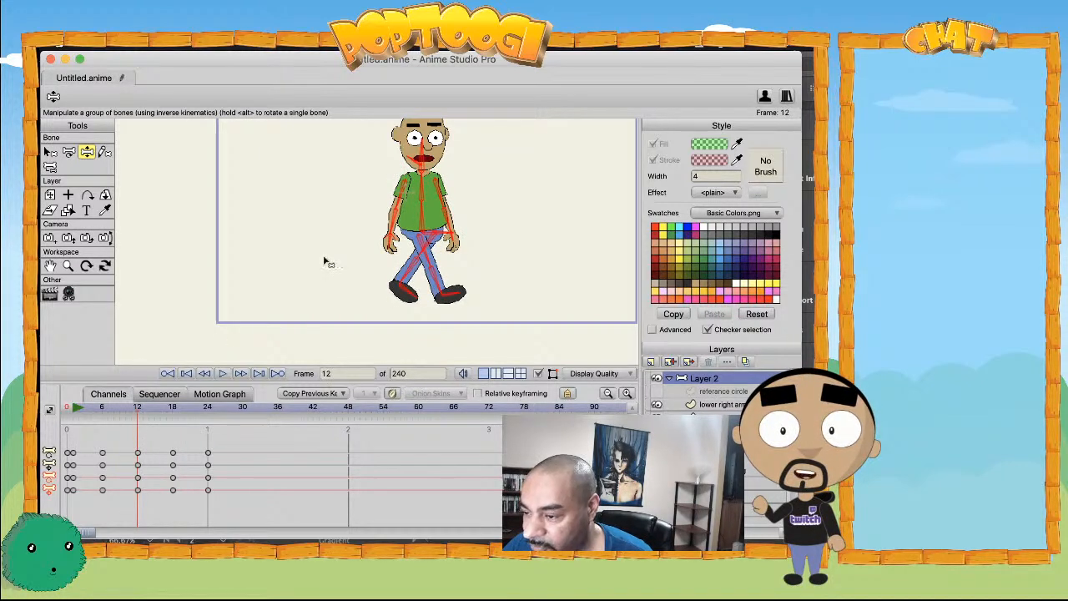
{"action": "left_click", "coordinate": [426, 186]}
{"action": "left_click_drag", "start_coordinate": [425, 176], "coordinate": [427, 177]}
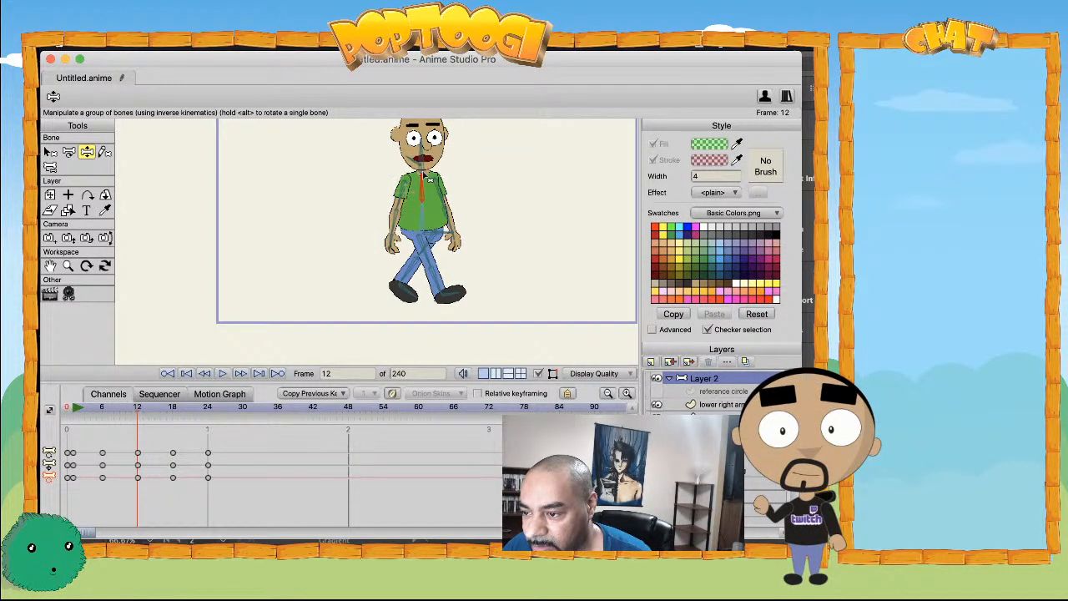
{"action": "left_click", "coordinate": [77, 406]}
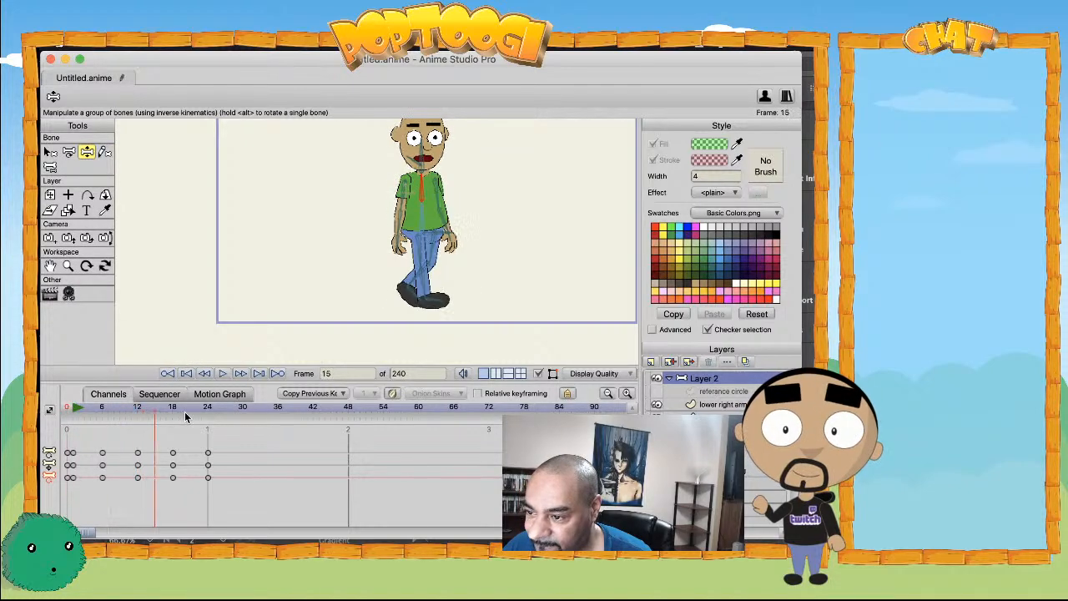
{"action": "left_click", "coordinate": [123, 429]}
- Set the bone keyframes at frame 24 to Cycle interpolation with the Relative option
{"action": "left_click_drag", "start_coordinate": [196, 437], "coordinate": [223, 502]}
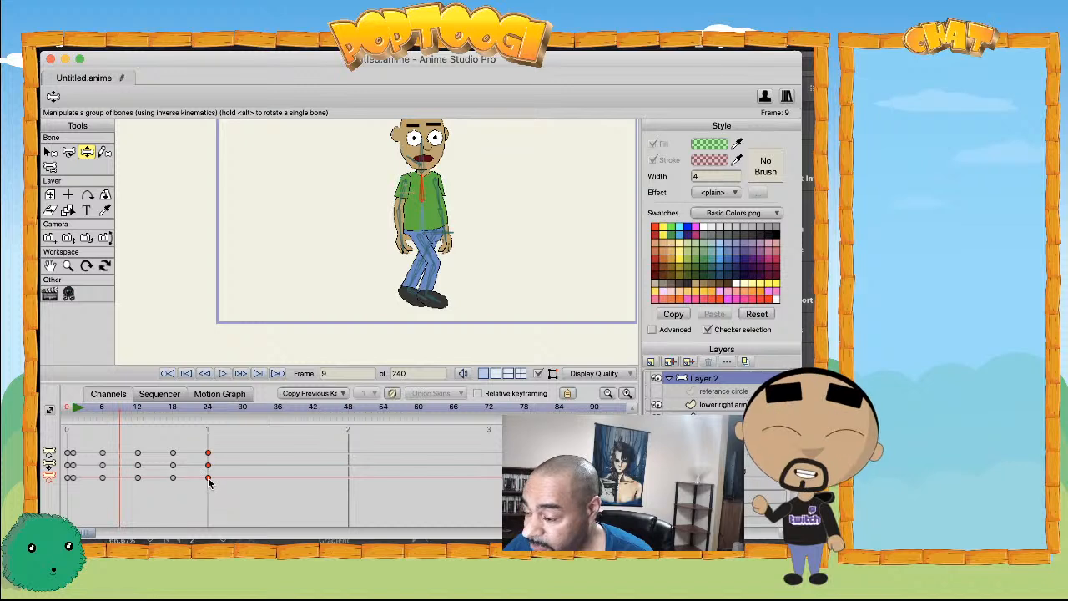
{"action": "right_click", "coordinate": [208, 477]}
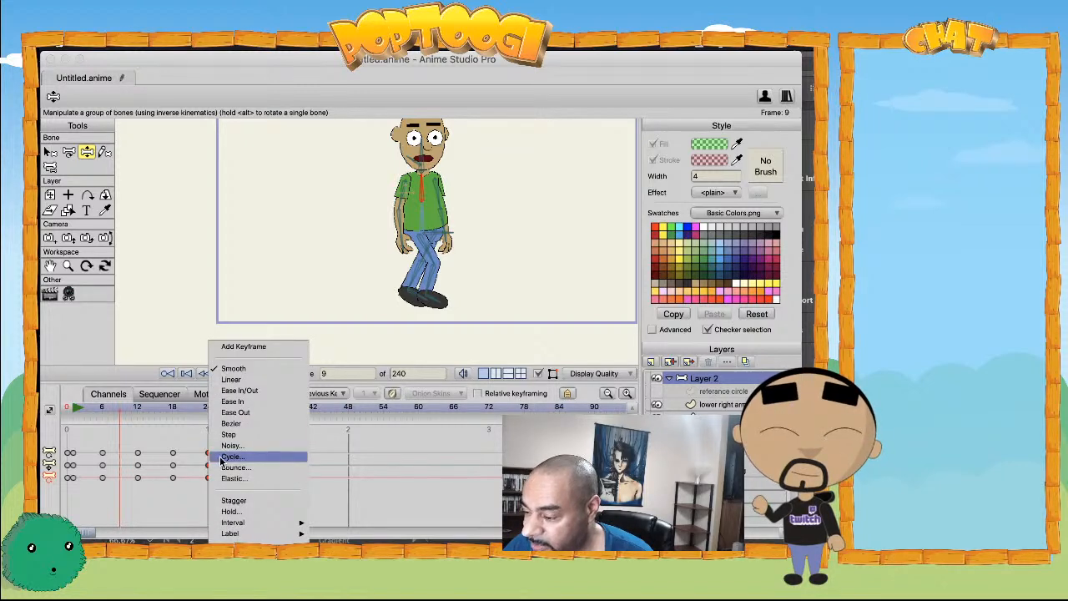
{"action": "left_click", "coordinate": [229, 456]}
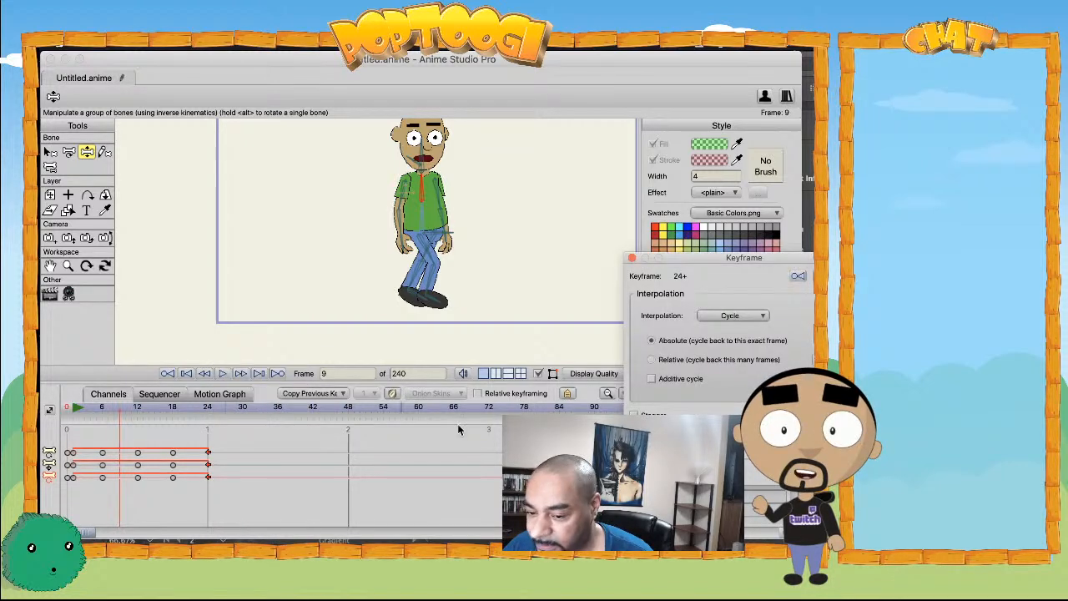
{"action": "left_click", "coordinate": [651, 360]}
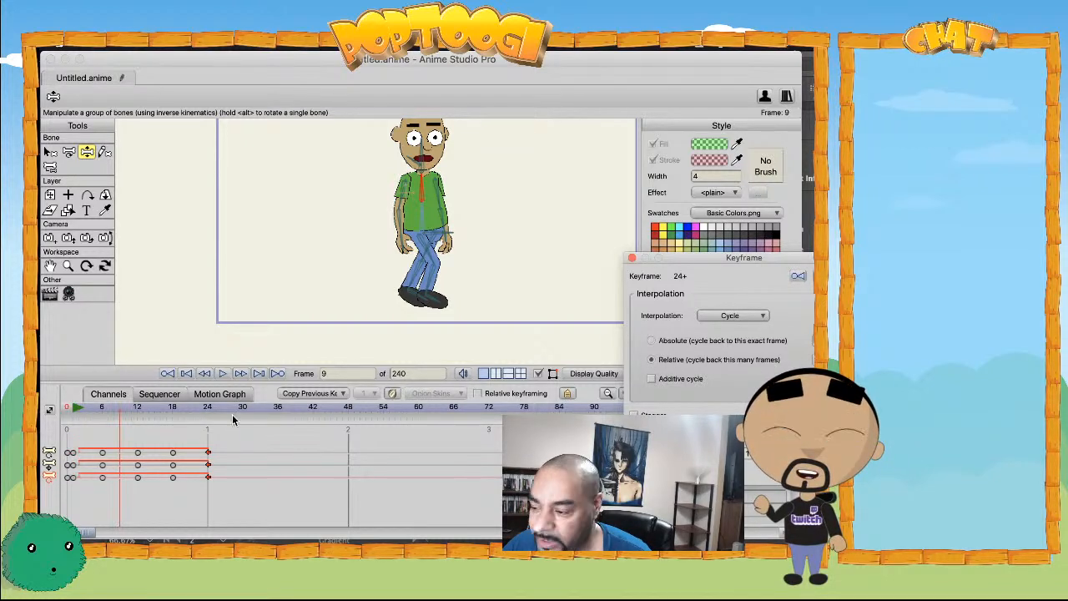
- Play the looping walk past frame 24, close the keyframe settings, and return to frame 1
{"action": "left_click", "coordinate": [84, 412]}
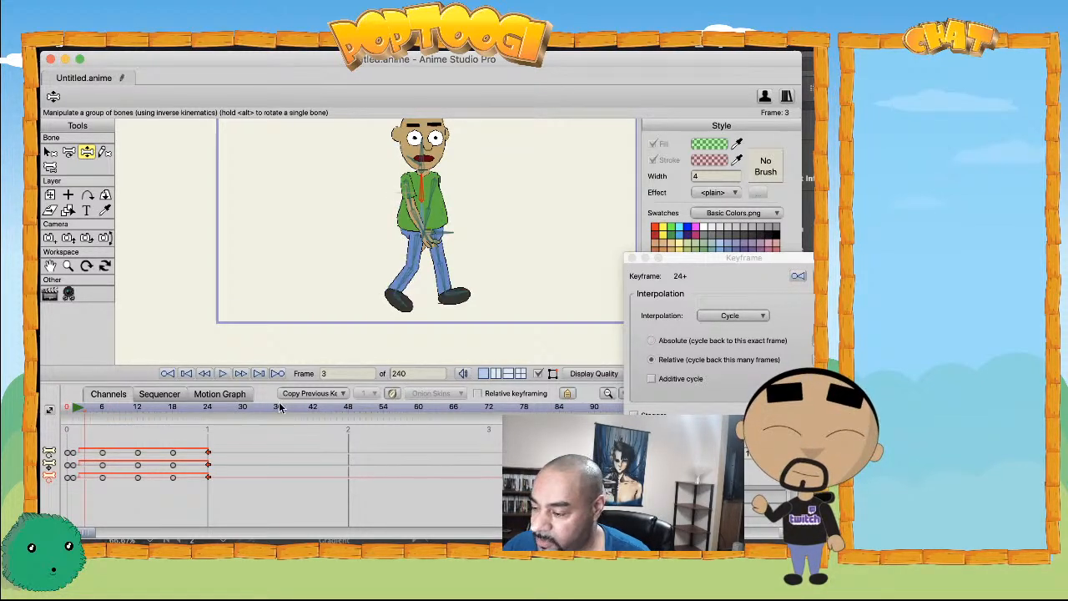
{"action": "left_click", "coordinate": [223, 373]}
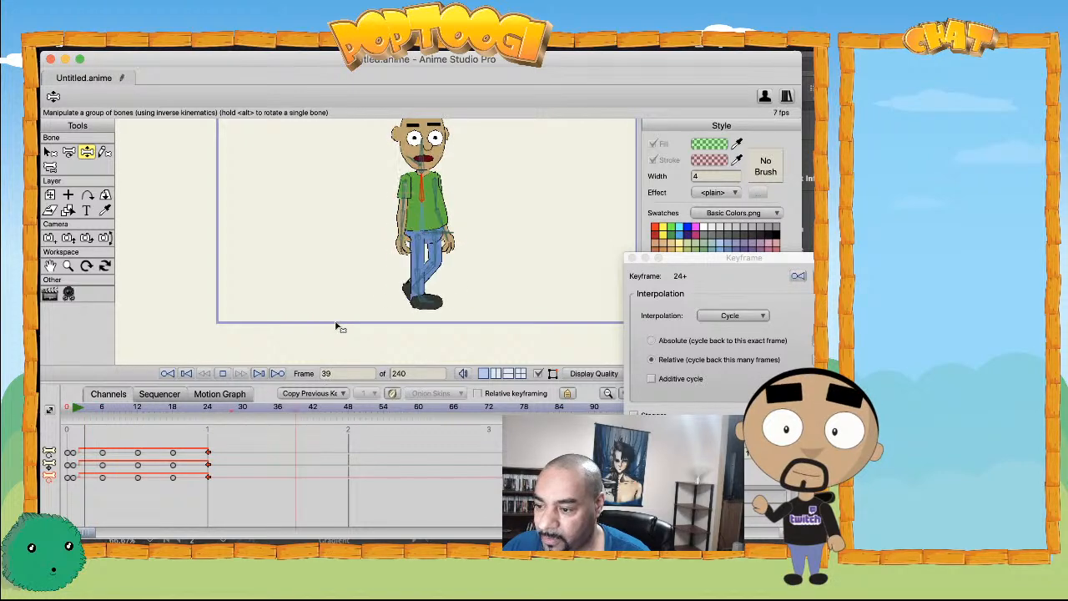
{"action": "left_click_drag", "start_coordinate": [680, 260], "coordinate": [560, 202]}
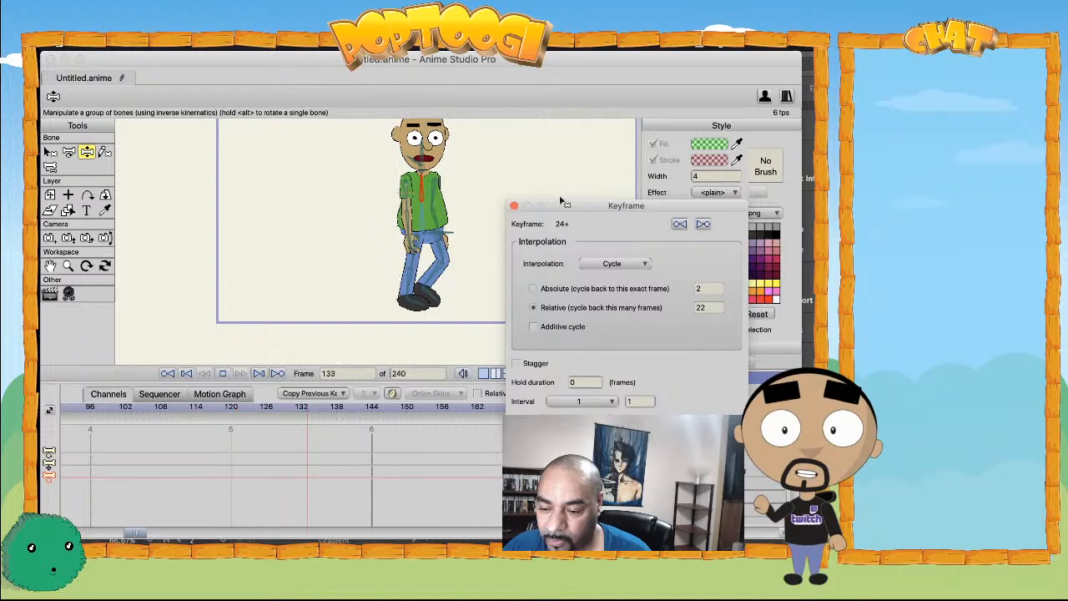
{"action": "key", "text": "space"}
{"action": "left_click", "coordinate": [514, 205]}
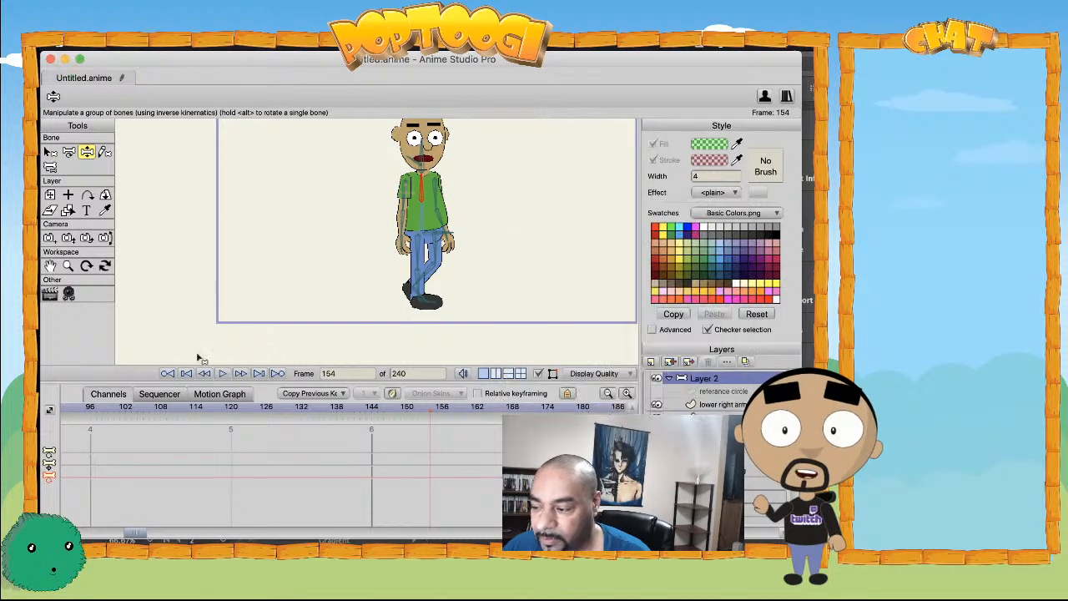
{"action": "left_click_drag", "start_coordinate": [133, 533], "coordinate": [83, 532]}
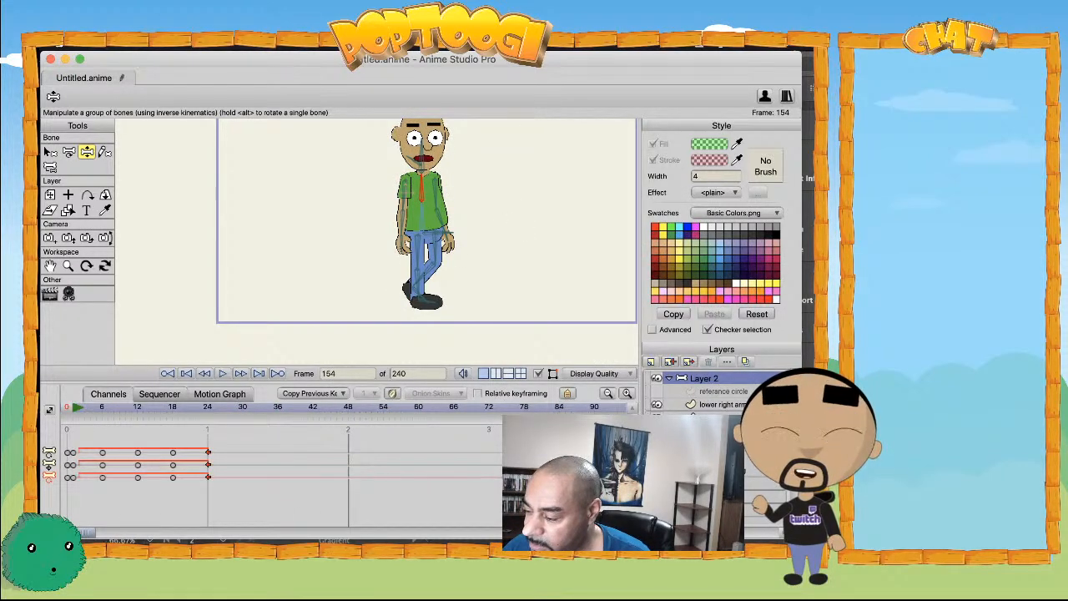
{"action": "left_click", "coordinate": [72, 408]}
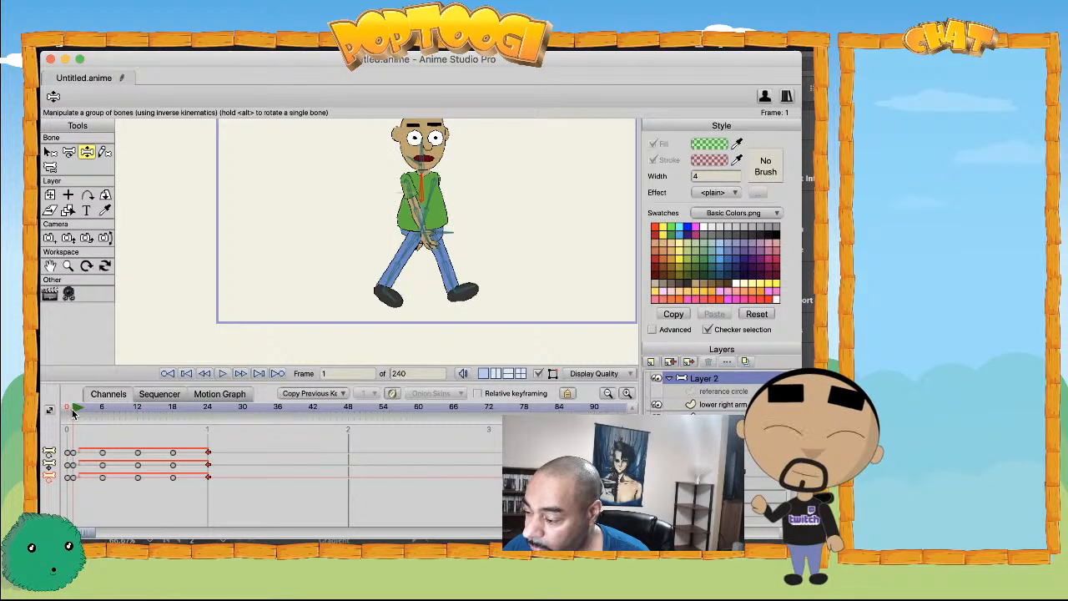
- At frame 6, lower the whole character layer slightly to a Y position of 0.0690 with the Transform Layer tool
{"action": "left_click", "coordinate": [50, 195]}
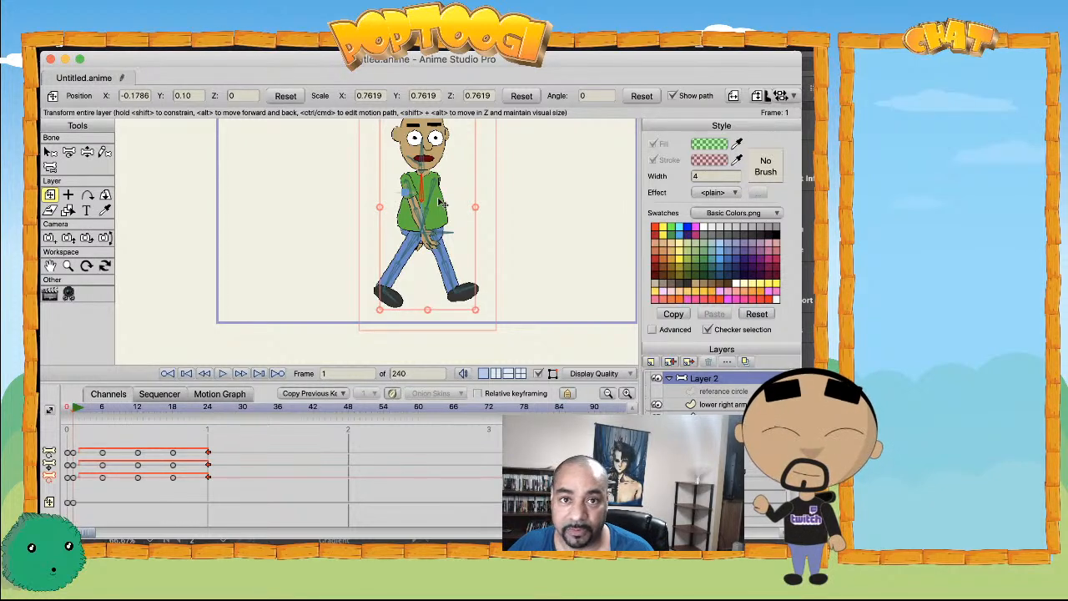
{"action": "left_click", "coordinate": [102, 409]}
{"action": "left_click_drag", "start_coordinate": [413, 227], "coordinate": [412, 230]}
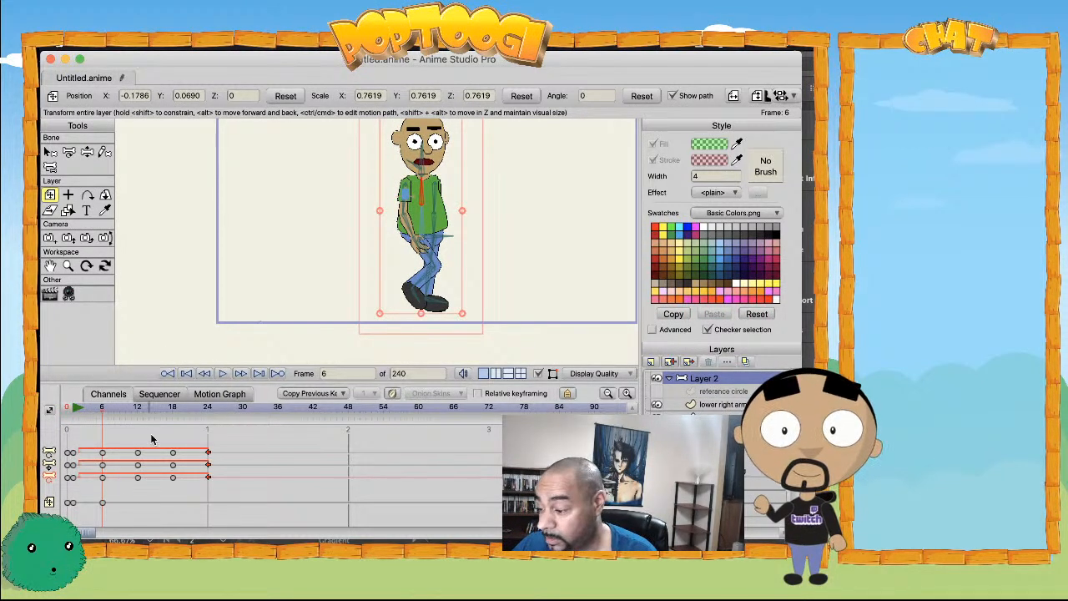
- Copy the layer transform keyframes of frames 1 and 6 to frame 12, and shift the second pasted keyframe to frame 18
{"action": "left_click_drag", "start_coordinate": [115, 496], "coordinate": [73, 517]}
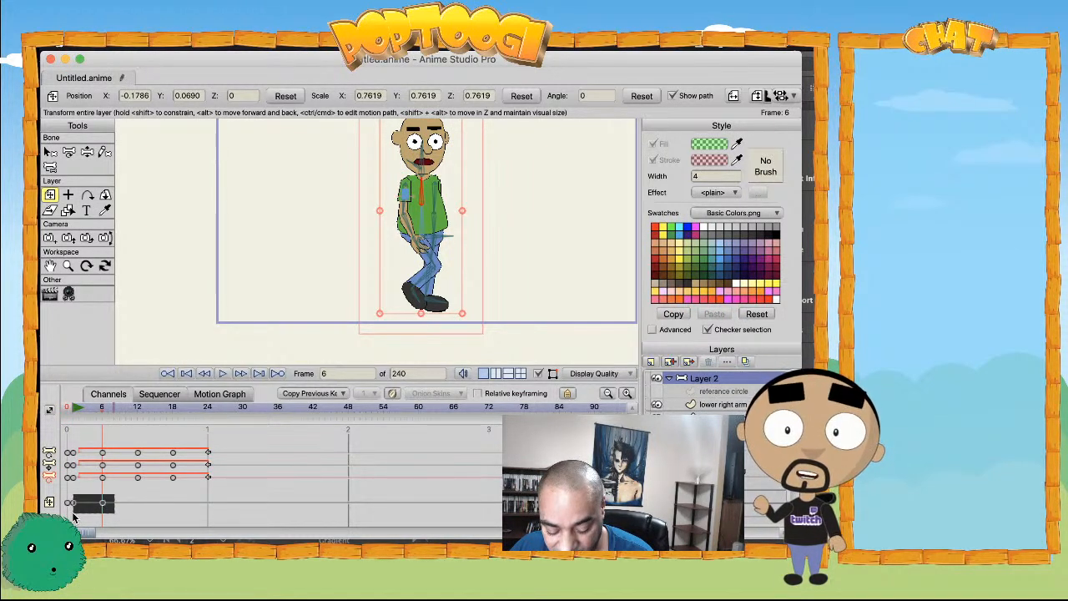
{"action": "left_click_drag", "start_coordinate": [73, 516], "coordinate": [72, 516]}
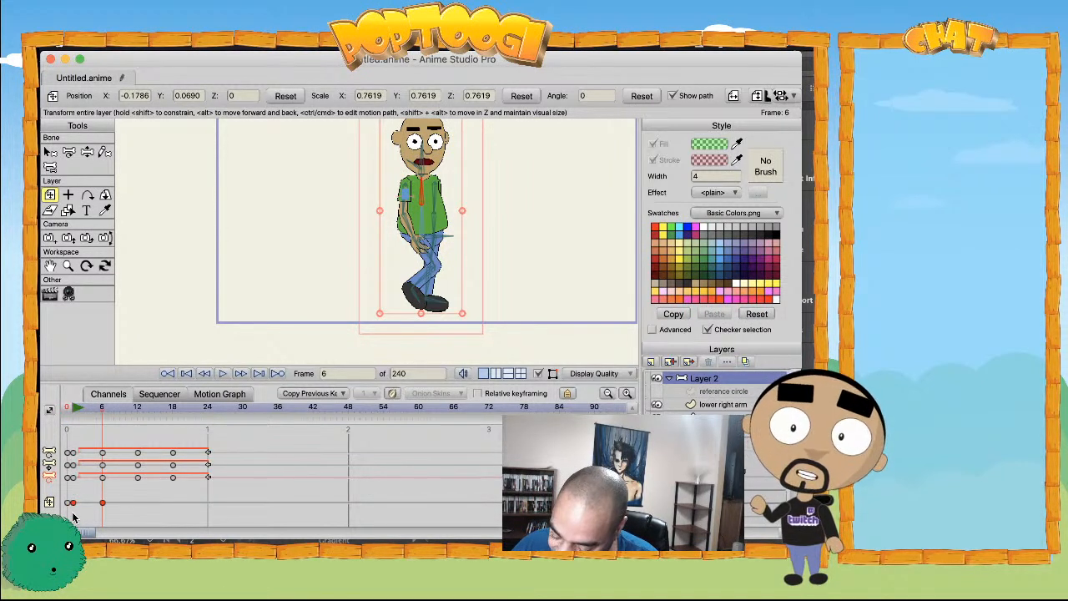
{"action": "left_click", "coordinate": [138, 408]}
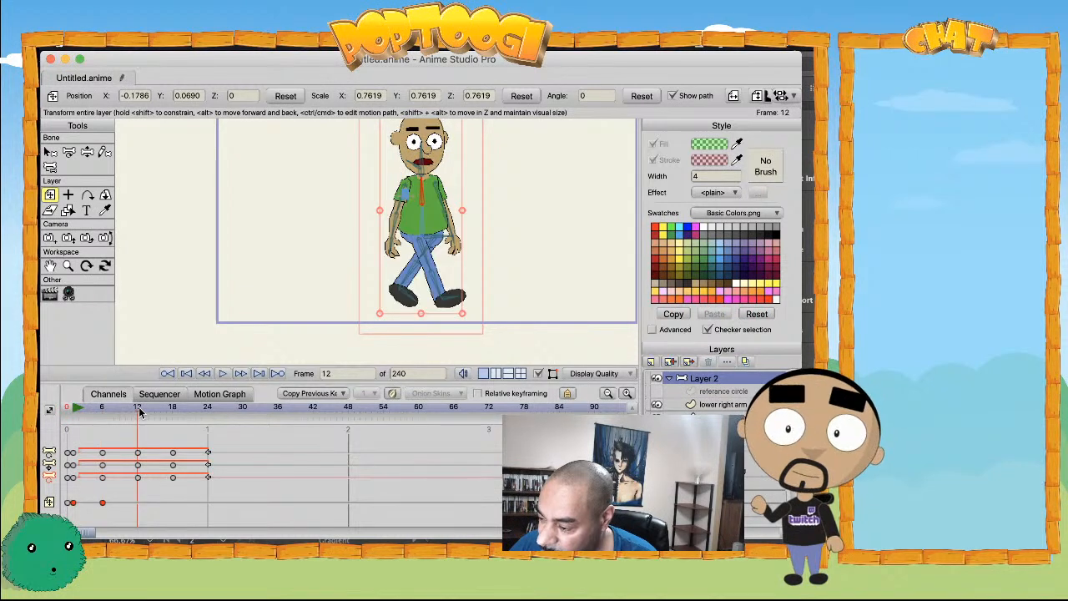
{"action": "key", "text": "super+v"}
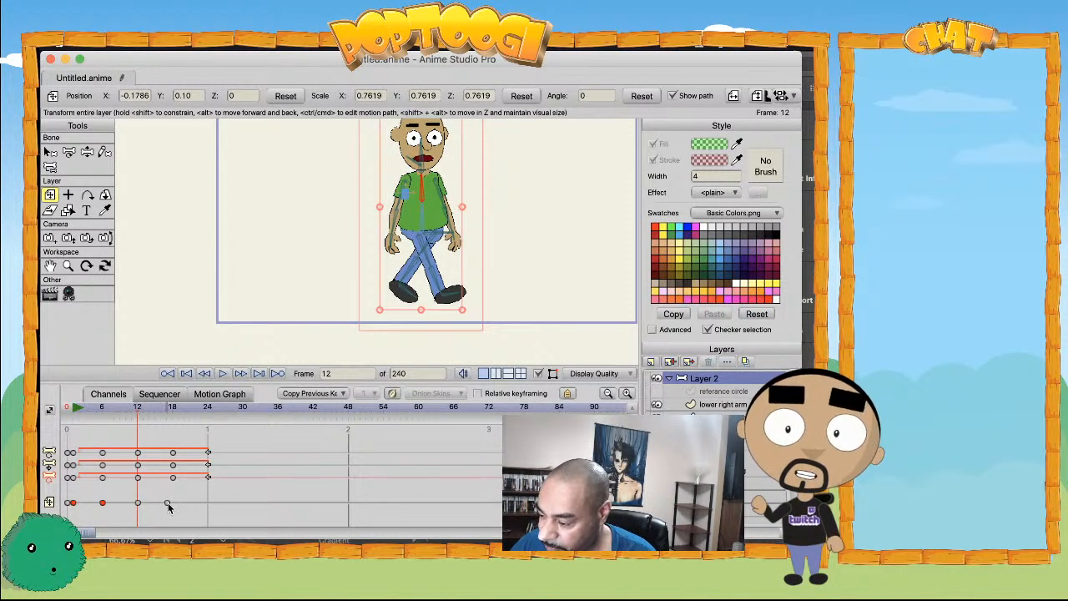
{"action": "left_click_drag", "start_coordinate": [167, 504], "coordinate": [173, 502]}
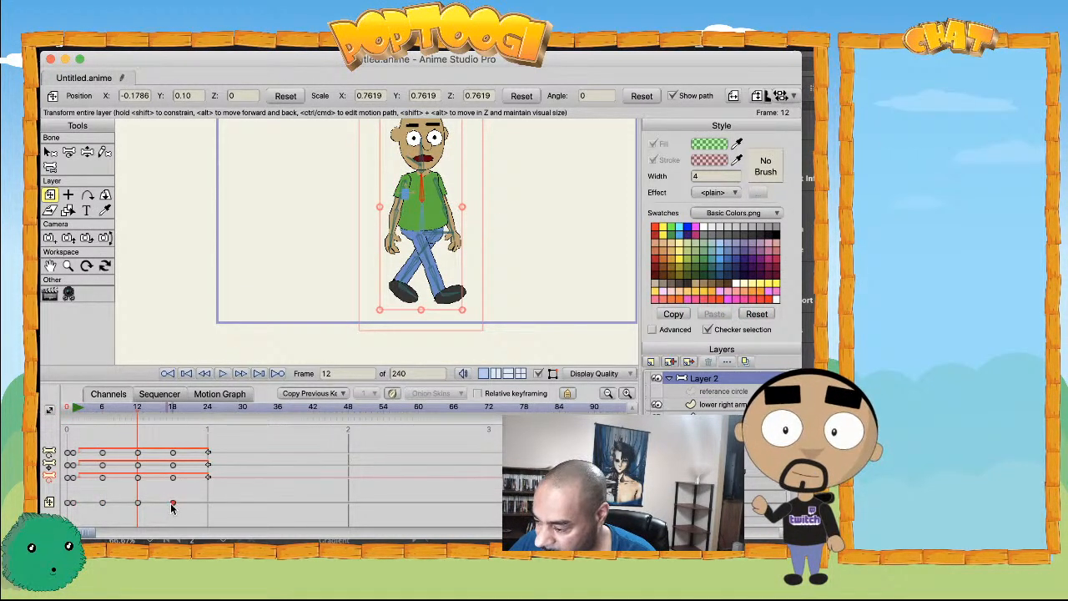
- Paste the layer transform keyframe at frame 24, remove the extra pasted one, and set frame 24 to a relative Cycle of 22 frames
{"action": "left_click", "coordinate": [207, 409]}
{"action": "key", "text": "super+v"}
{"action": "left_click_drag", "start_coordinate": [230, 470], "coordinate": [207, 502]}
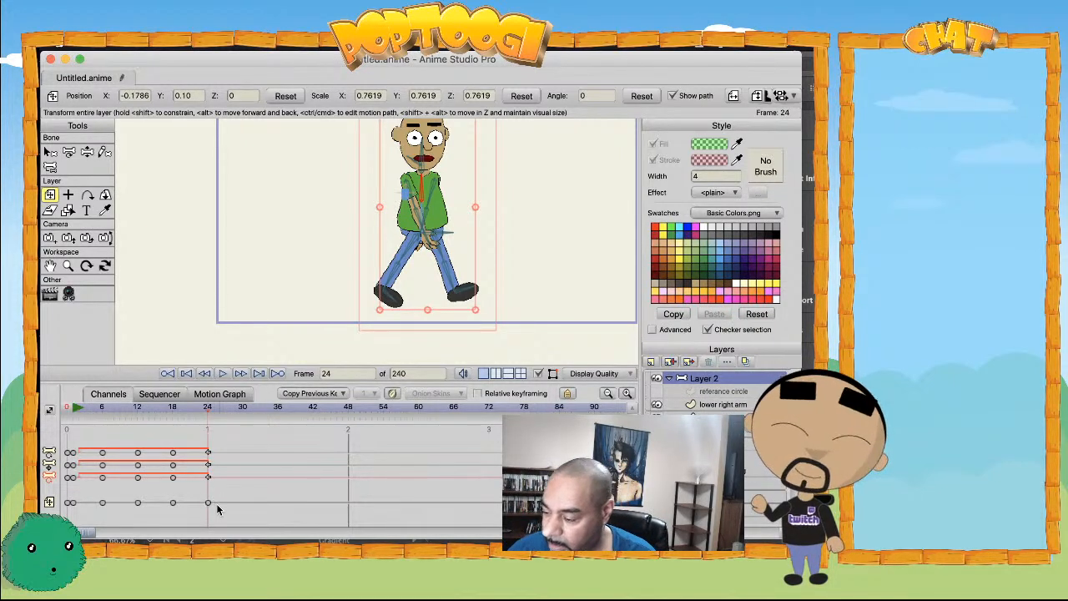
{"action": "right_click", "coordinate": [208, 506]}
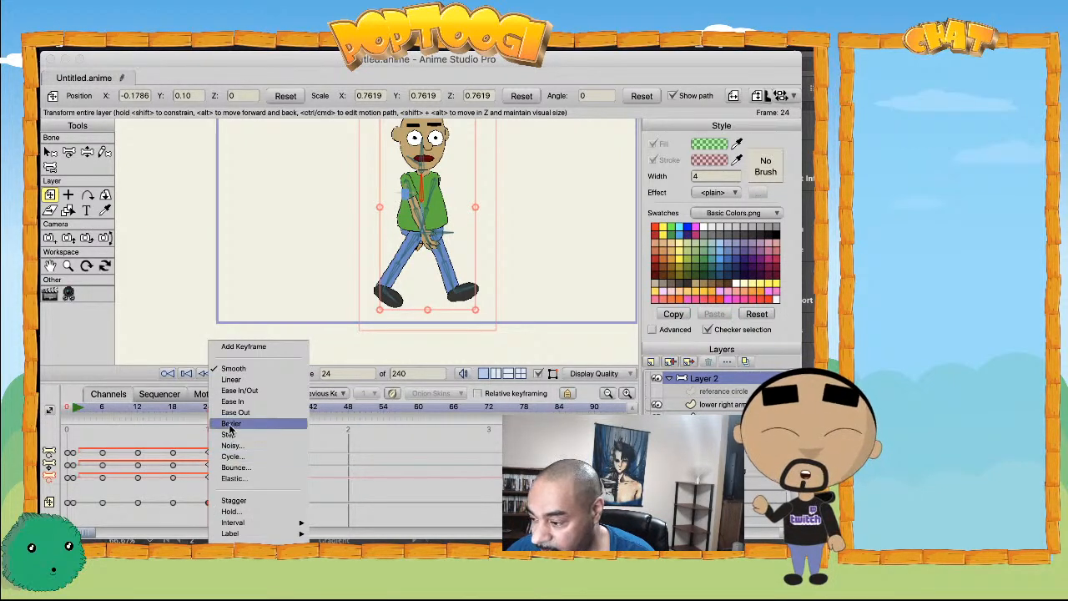
{"action": "left_click", "coordinate": [232, 459]}
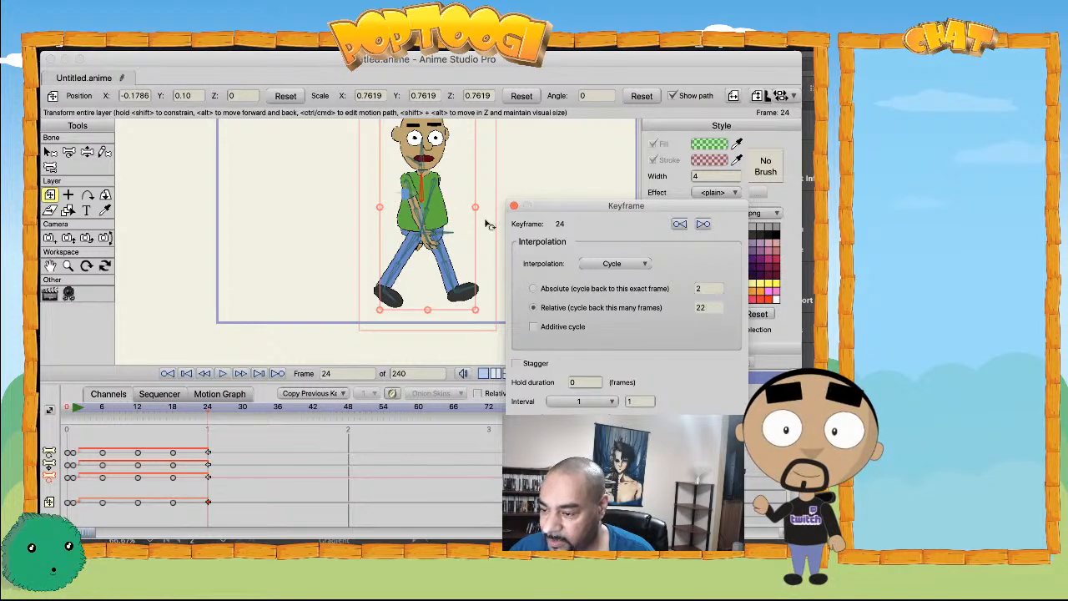
- Play the walk cycle with the body bob, close the keyframe settings, and replay it from the start
{"action": "left_click", "coordinate": [222, 373]}
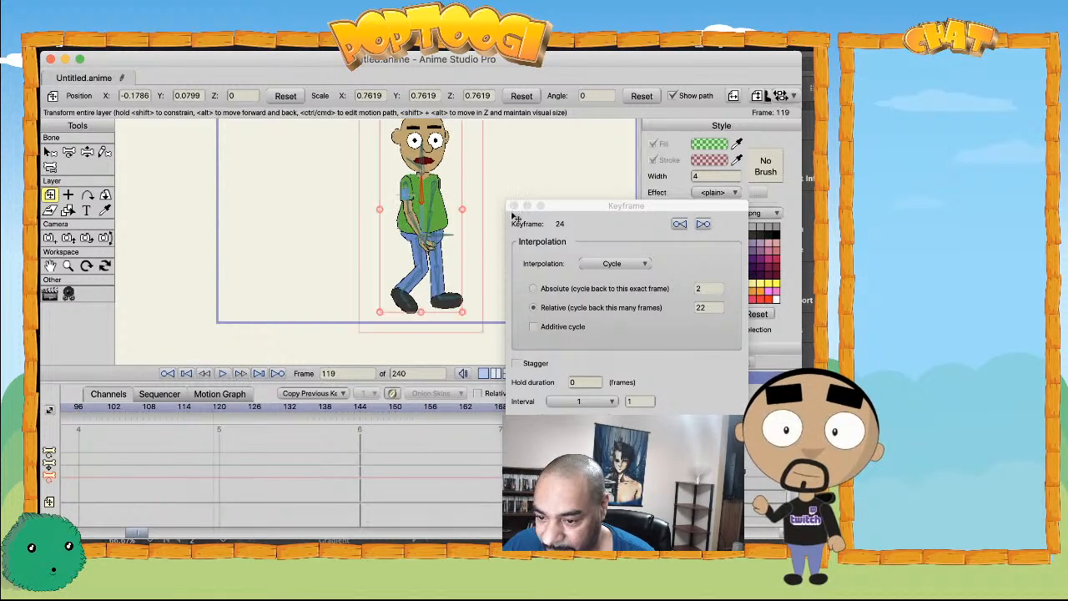
{"action": "left_click_drag", "start_coordinate": [567, 211], "coordinate": [542, 162]}
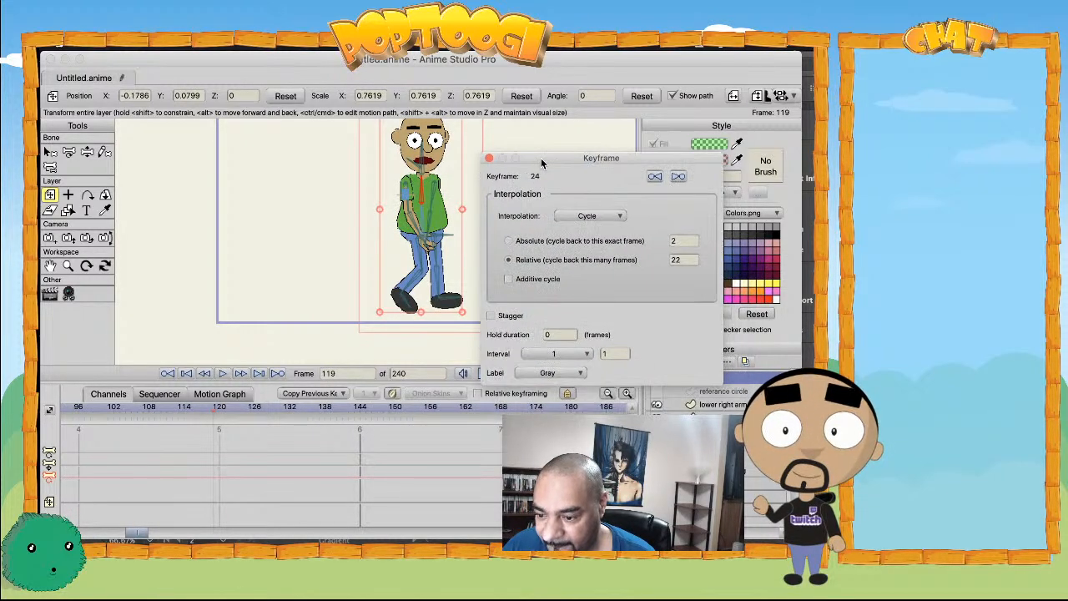
{"action": "left_click", "coordinate": [489, 159]}
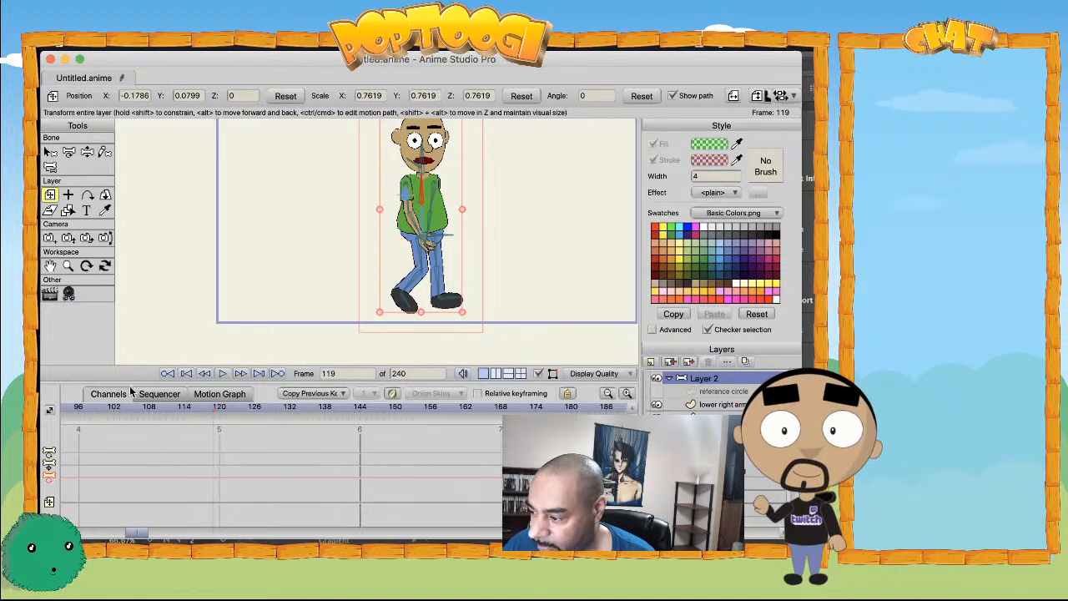
{"action": "left_click_drag", "start_coordinate": [153, 534], "coordinate": [87, 534]}
{"action": "left_click", "coordinate": [79, 409]}
{"action": "key", "text": "space"}
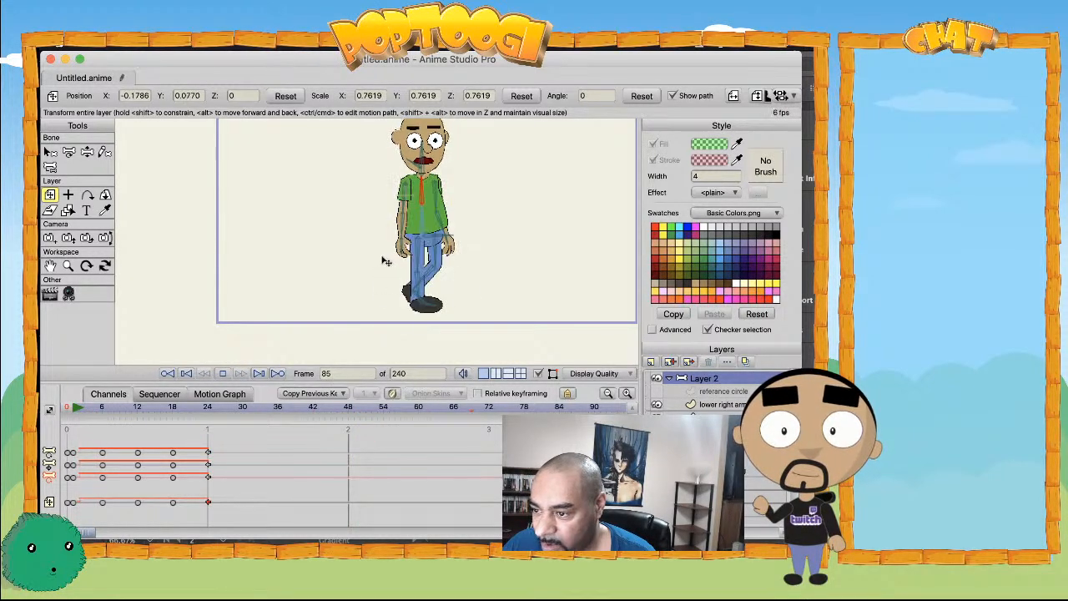
{"action": "key", "text": "space"}
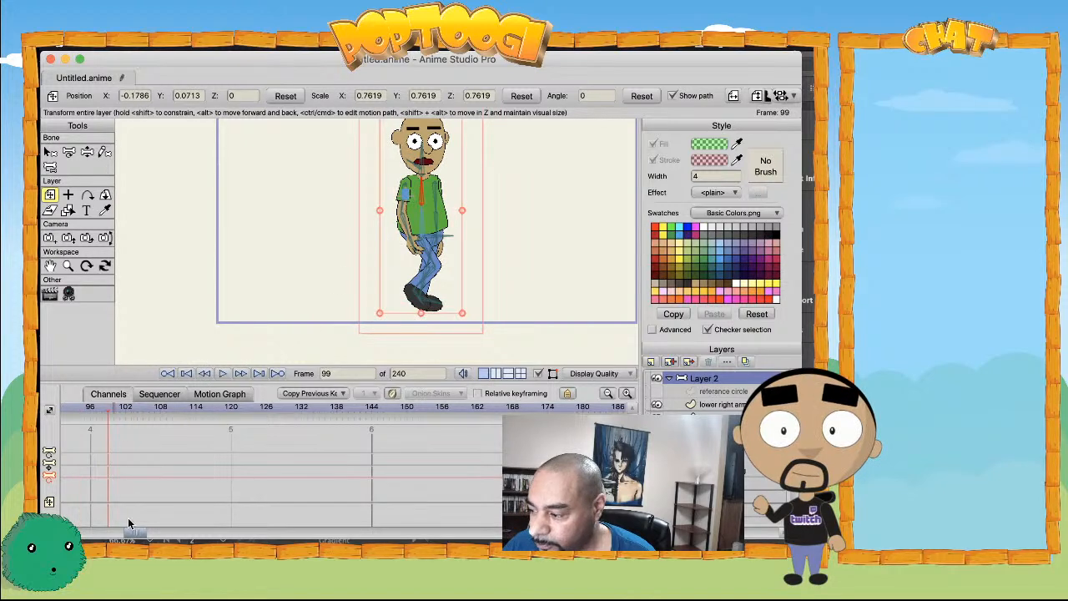
{"action": "left_click_drag", "start_coordinate": [134, 532], "coordinate": [80, 532]}
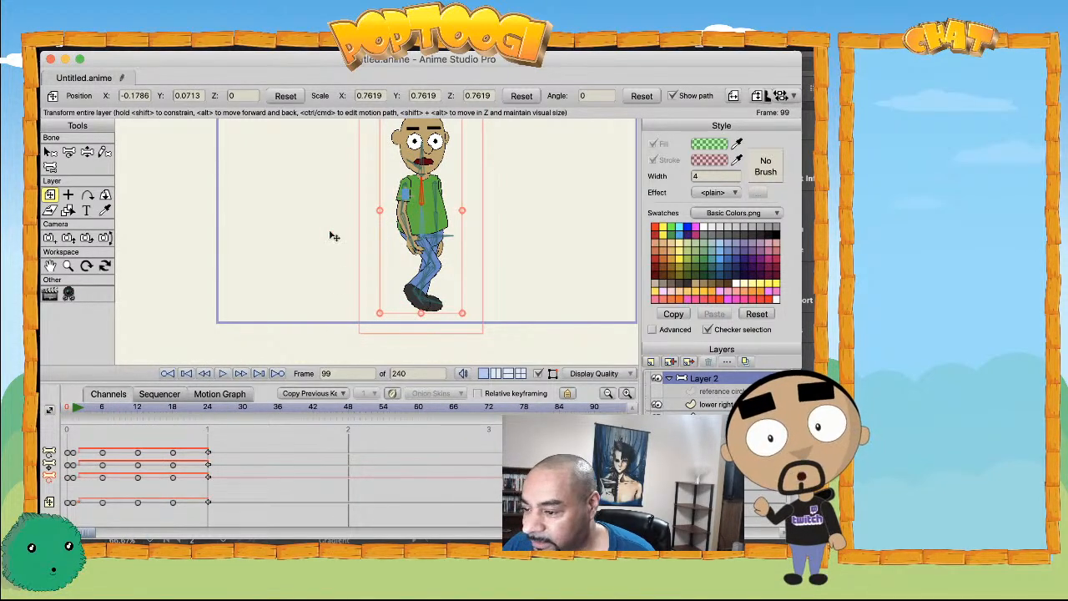
- At frame 1, select the points of both pupils on the head layer and move them to X 0.1188, Y -0.0660
{"action": "scroll", "coordinate": [332, 219], "scroll_direction": "up", "scroll_amount": 5}
{"action": "scroll", "coordinate": [383, 212], "scroll_direction": "up", "scroll_amount": 2}
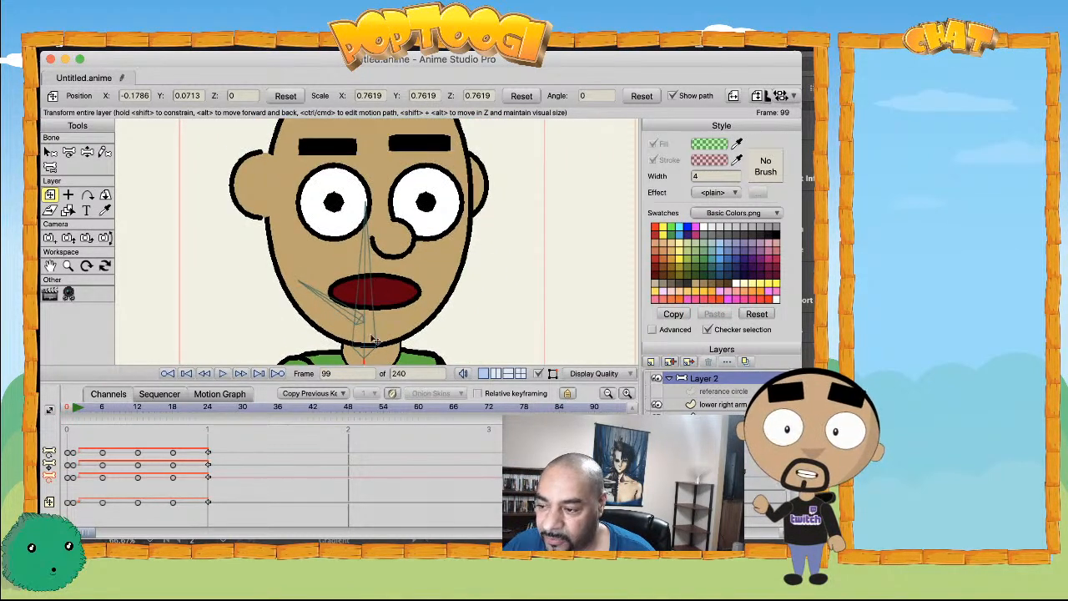
{"action": "mouse_move", "coordinate": [86, 411]}
{"action": "left_mouse_down"}
{"action": "mouse_move", "coordinate": [168, 412]}
{"action": "mouse_move", "coordinate": [76, 420]}
{"action": "left_mouse_up"}
{"action": "left_click", "coordinate": [711, 444]}
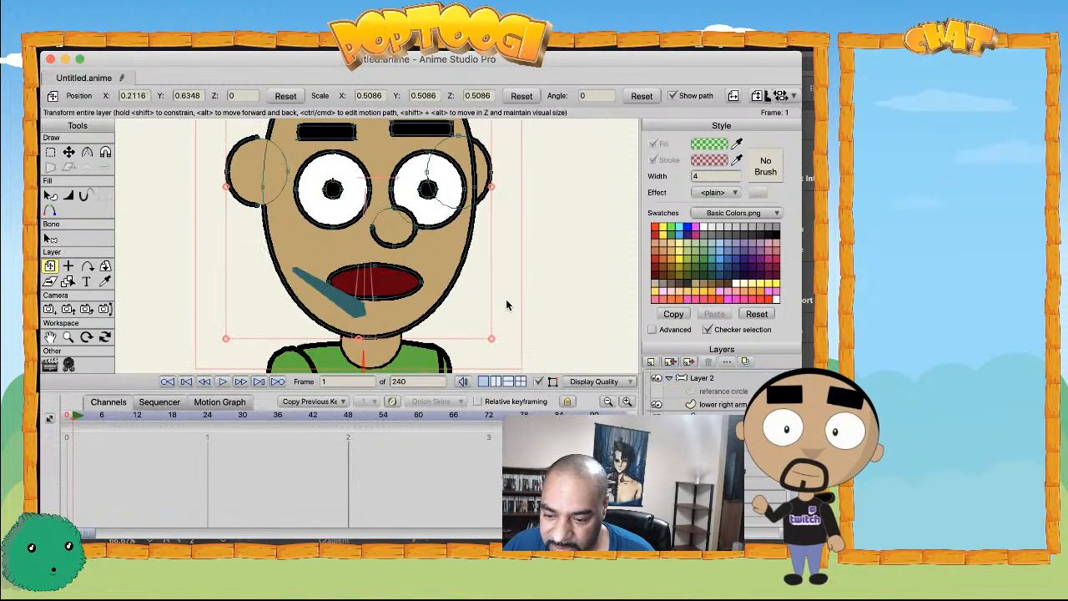
{"action": "scroll", "coordinate": [343, 184], "scroll_direction": "up", "scroll_amount": 1}
{"action": "key", "text": "g"}
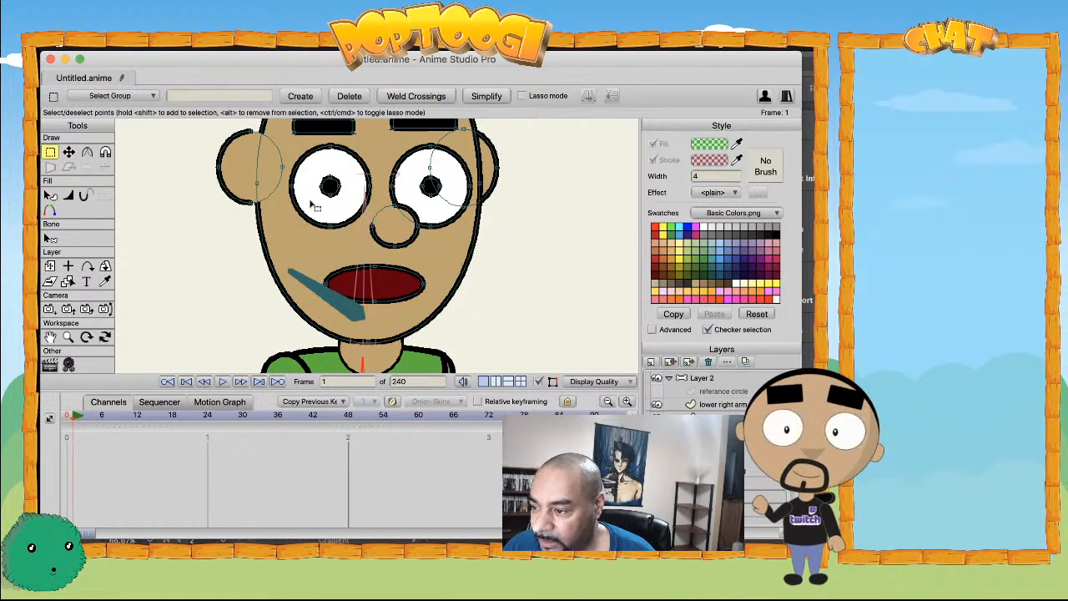
{"action": "left_click_drag", "start_coordinate": [311, 202], "coordinate": [352, 171]}
{"action": "left_click_drag", "start_coordinate": [421, 196], "coordinate": [460, 175]}
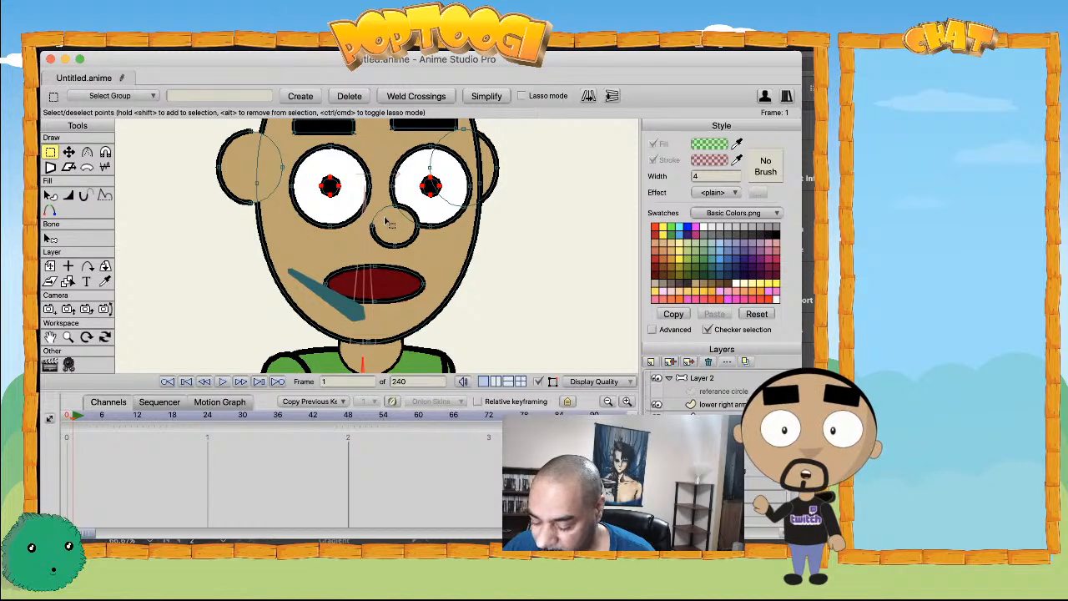
{"action": "key", "text": "t"}
{"action": "left_click_drag", "start_coordinate": [418, 194], "coordinate": [440, 195]}
- At frame 48, keyframe the pupils almost in place, at a position of X 0.1137, Y -0.0660
{"action": "scroll", "coordinate": [440, 196], "scroll_direction": "down", "scroll_amount": 3}
{"action": "scroll", "coordinate": [202, 365], "scroll_direction": "down", "scroll_amount": 3}
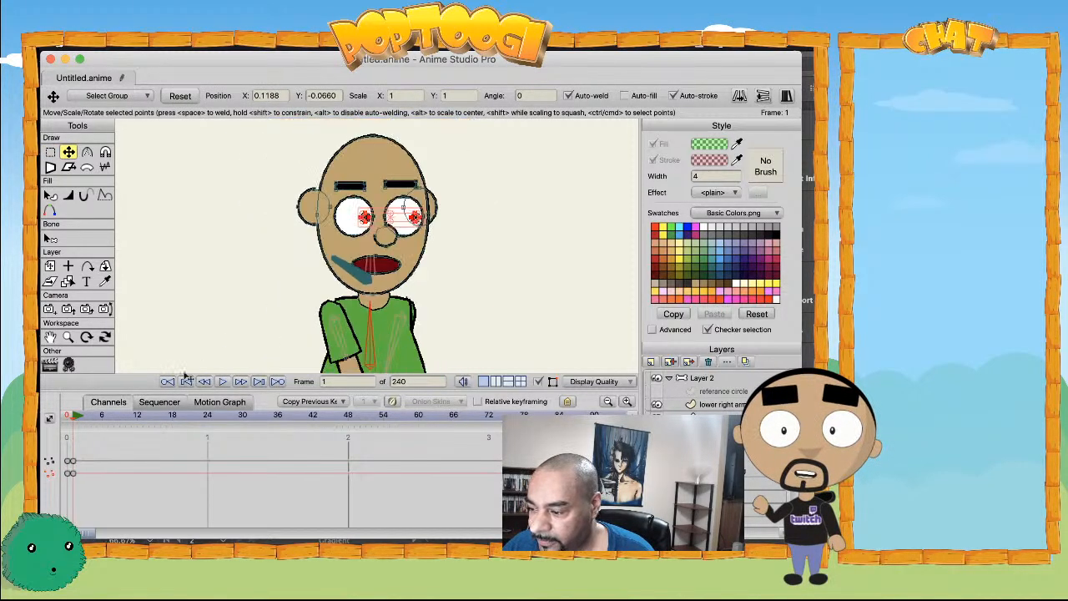
{"action": "left_click_drag", "start_coordinate": [75, 416], "coordinate": [350, 436]}
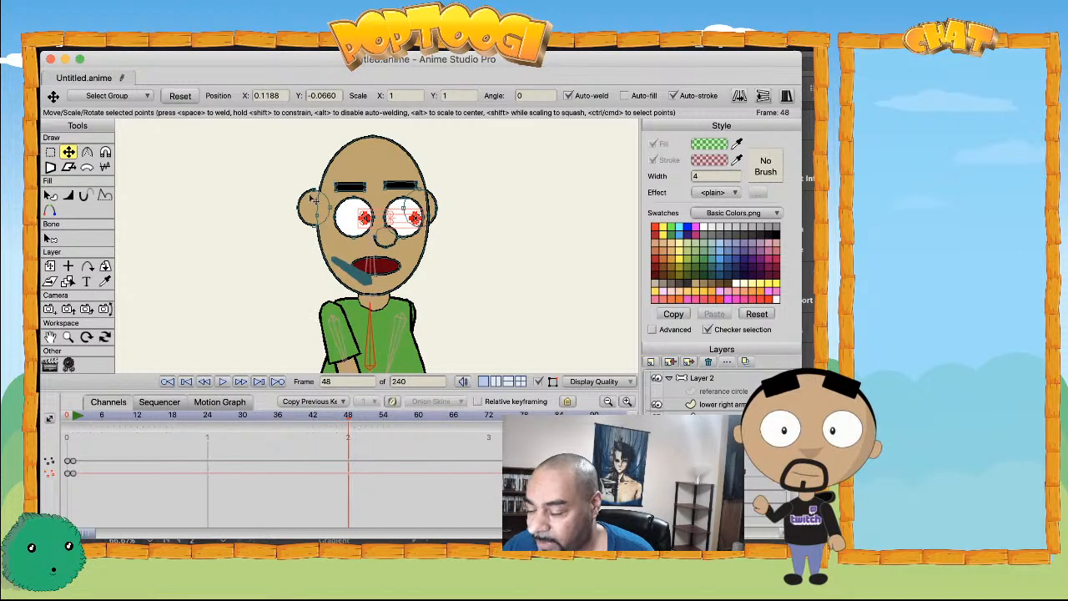
{"action": "scroll", "coordinate": [320, 190], "scroll_direction": "up", "scroll_amount": 4}
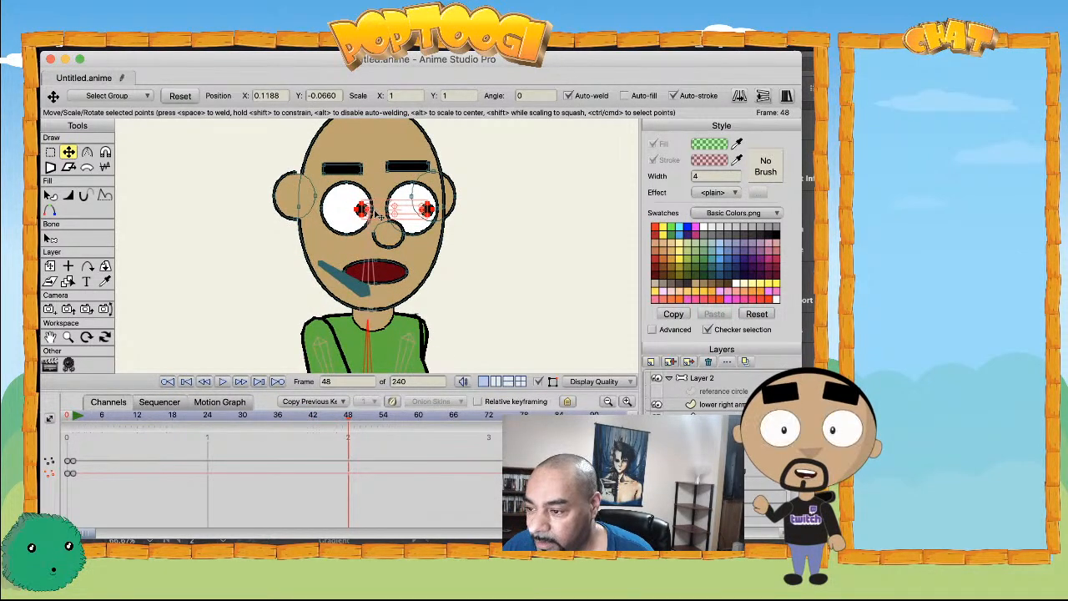
{"action": "left_click_drag", "start_coordinate": [378, 216], "coordinate": [375, 215]}
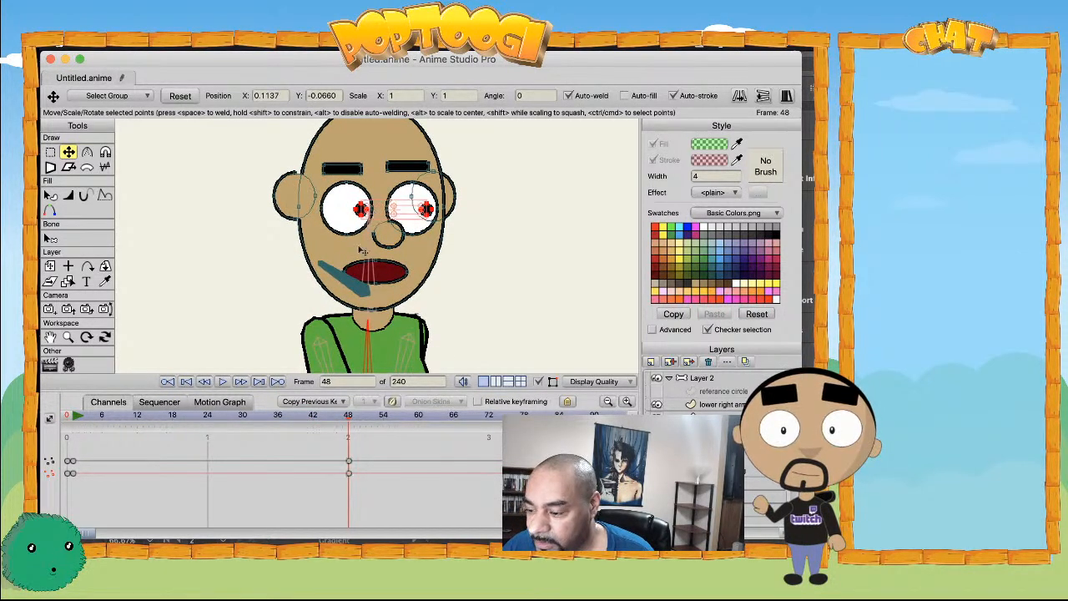
- Move the pupils to X -0.0127, Y 0.0324 at frame 61, and keyframe them at X -0.0076, Y 0.0324 at frame 91
{"action": "left_click", "coordinate": [425, 422]}
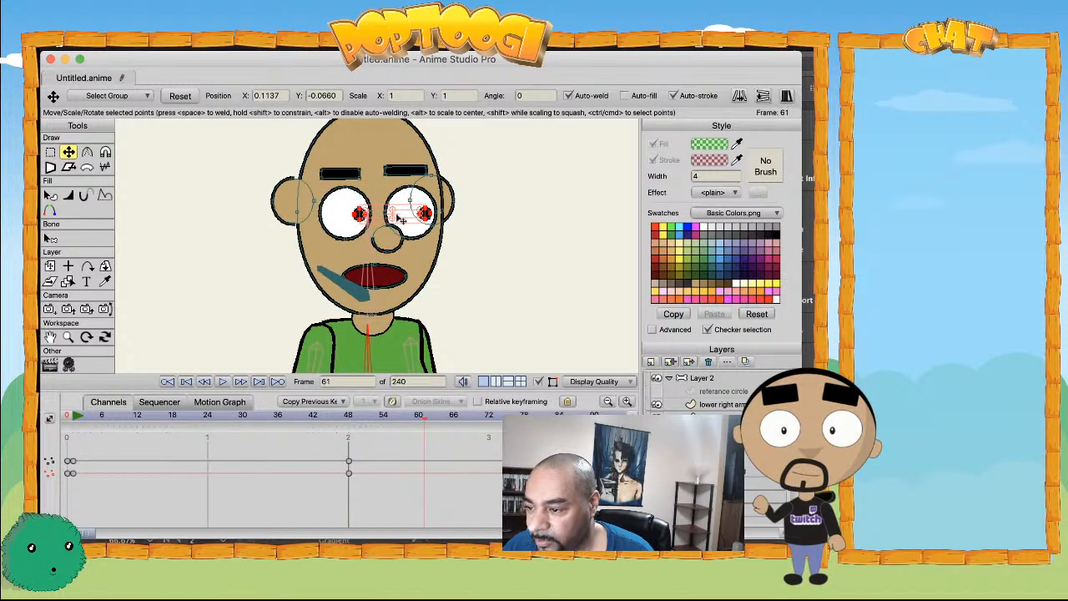
{"action": "left_click_drag", "start_coordinate": [399, 217], "coordinate": [382, 205]}
{"action": "left_click_drag", "start_coordinate": [340, 425], "coordinate": [599, 428]}
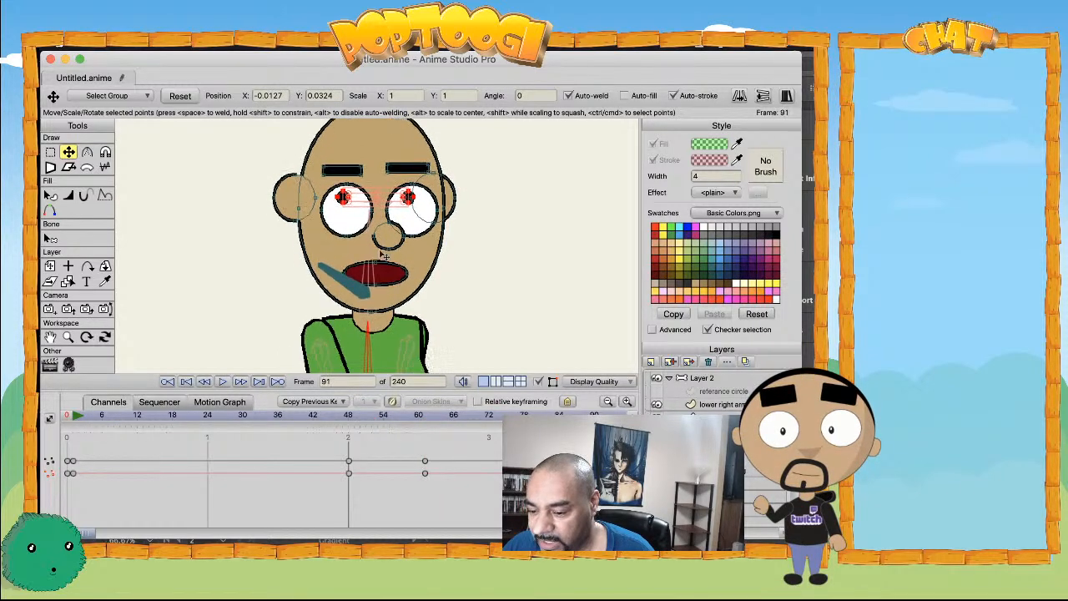
{"action": "left_click_drag", "start_coordinate": [399, 218], "coordinate": [405, 237]}
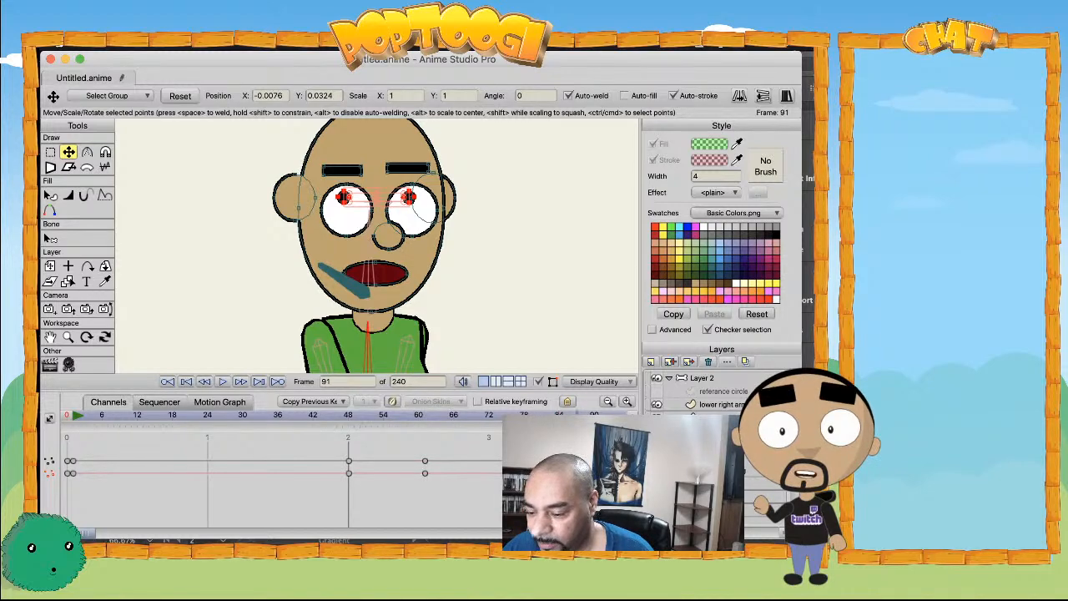
- At frame 102, move the pupils down and to the side, to X -0.0861, Y -0.0785
{"action": "left_click_drag", "start_coordinate": [83, 535], "coordinate": [125, 536]}
{"action": "left_click", "coordinate": [241, 415]}
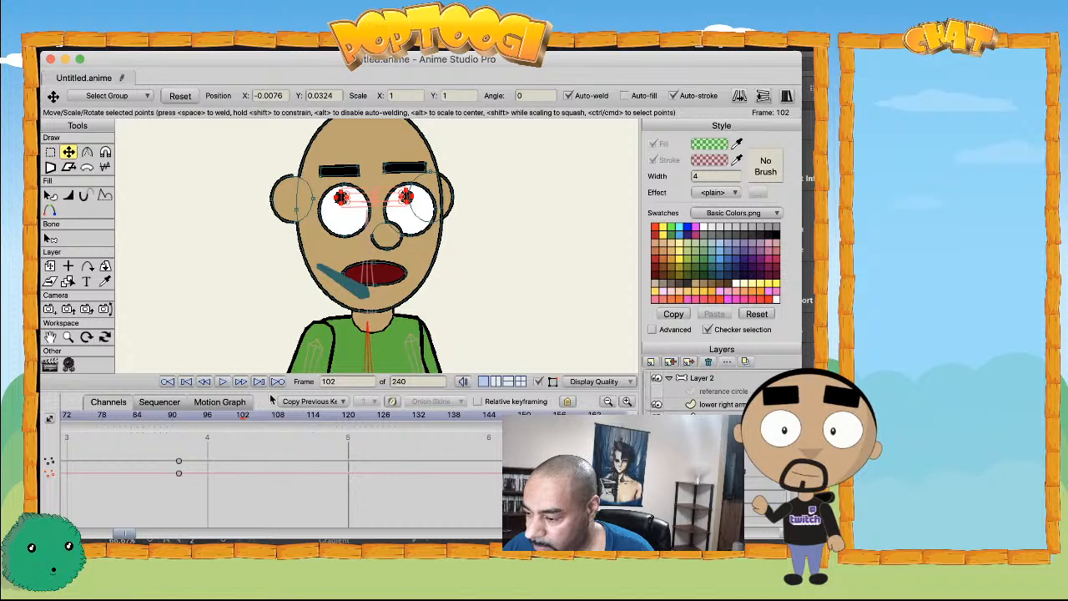
{"action": "left_click_drag", "start_coordinate": [364, 207], "coordinate": [357, 217]}
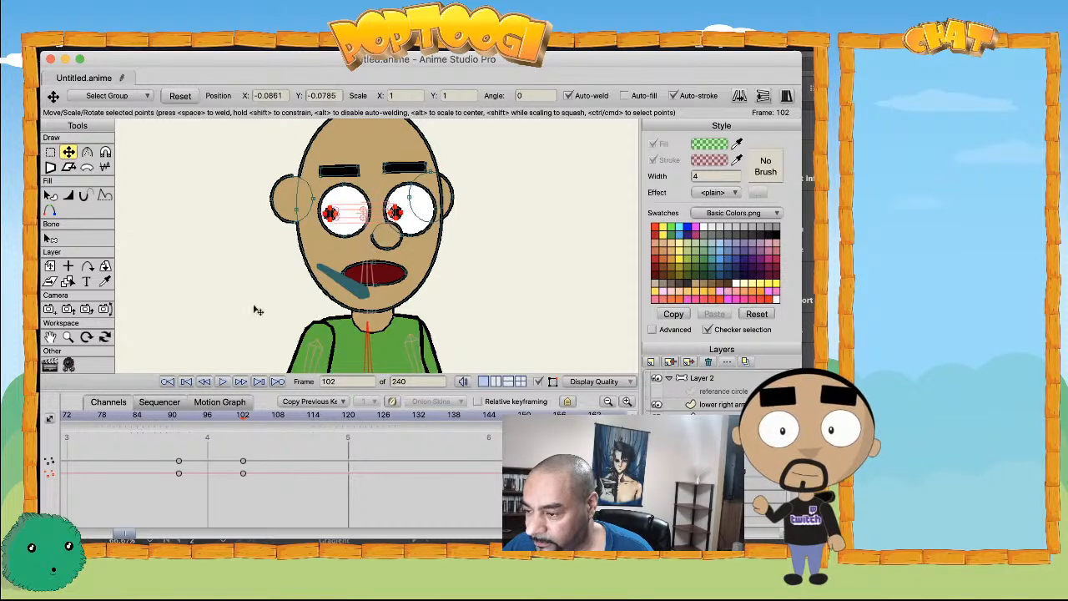
- Return to frame 91 and keyframe the eyebrows in their straight, neutral pose
{"action": "mouse_move", "coordinate": [125, 534]}
{"action": "left_mouse_down"}
{"action": "mouse_move", "coordinate": [113, 534]}
{"action": "mouse_move", "coordinate": [134, 531]}
{"action": "mouse_move", "coordinate": [119, 534]}
{"action": "left_mouse_up"}
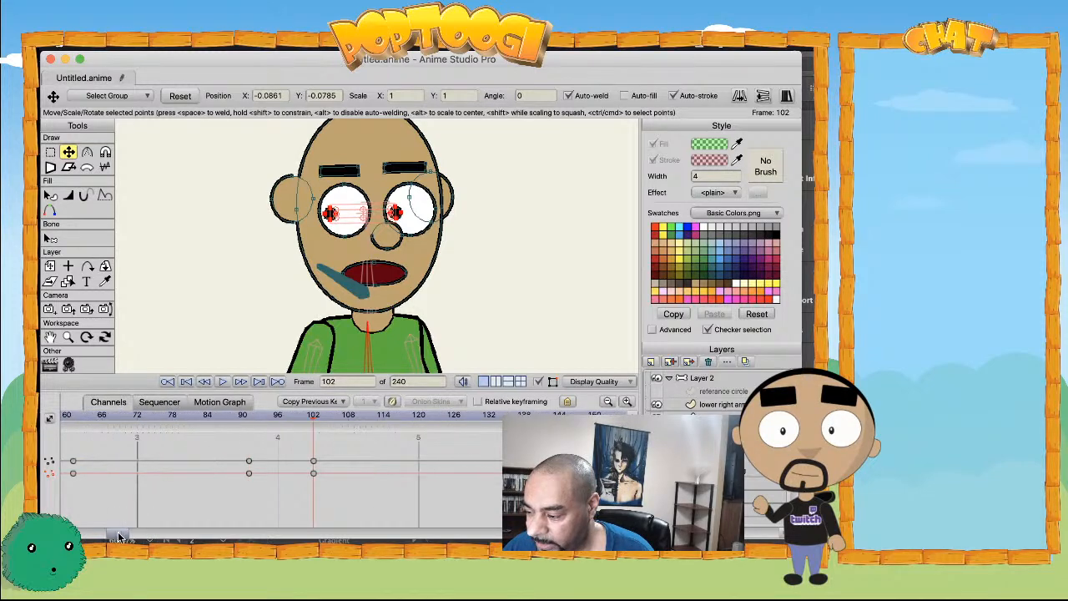
{"action": "left_click", "coordinate": [247, 418]}
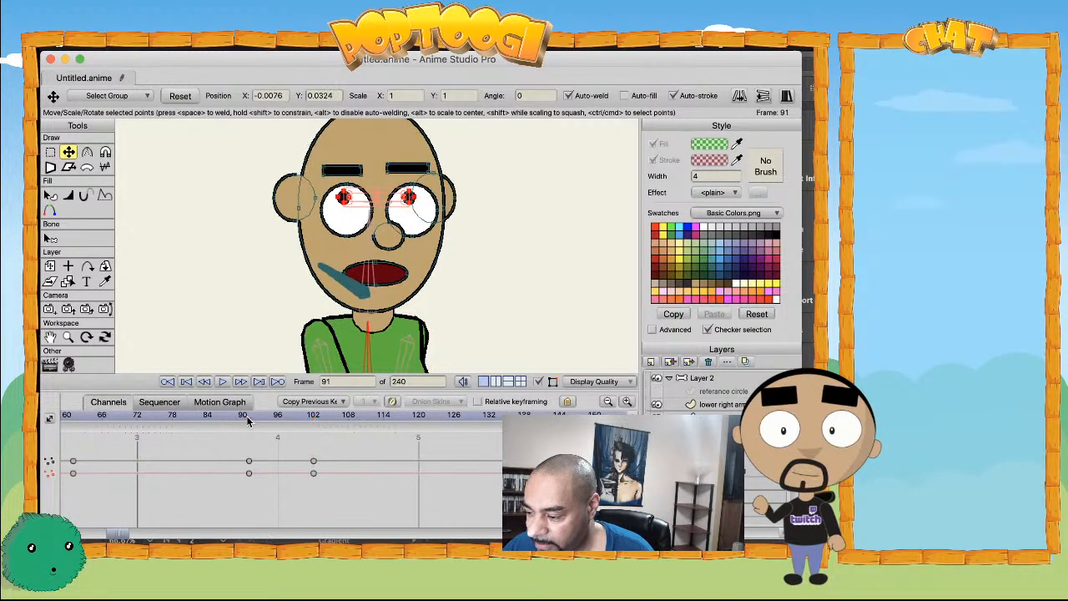
{"action": "left_click", "coordinate": [348, 170]}
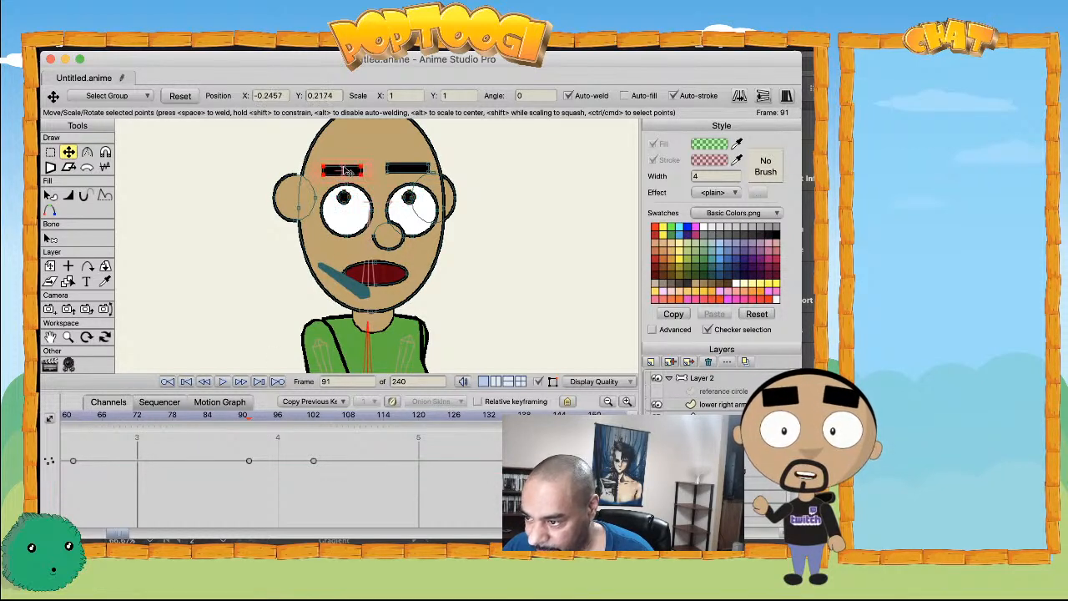
{"action": "left_click", "coordinate": [409, 172]}
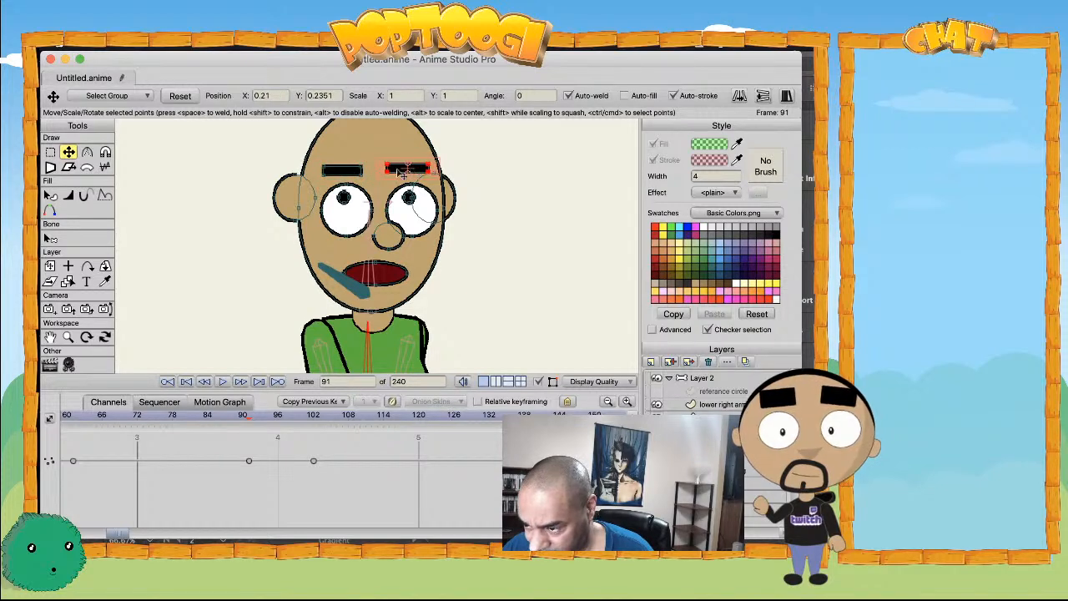
{"action": "left_click", "coordinate": [358, 177]}
{"action": "left_click", "coordinate": [417, 175]}
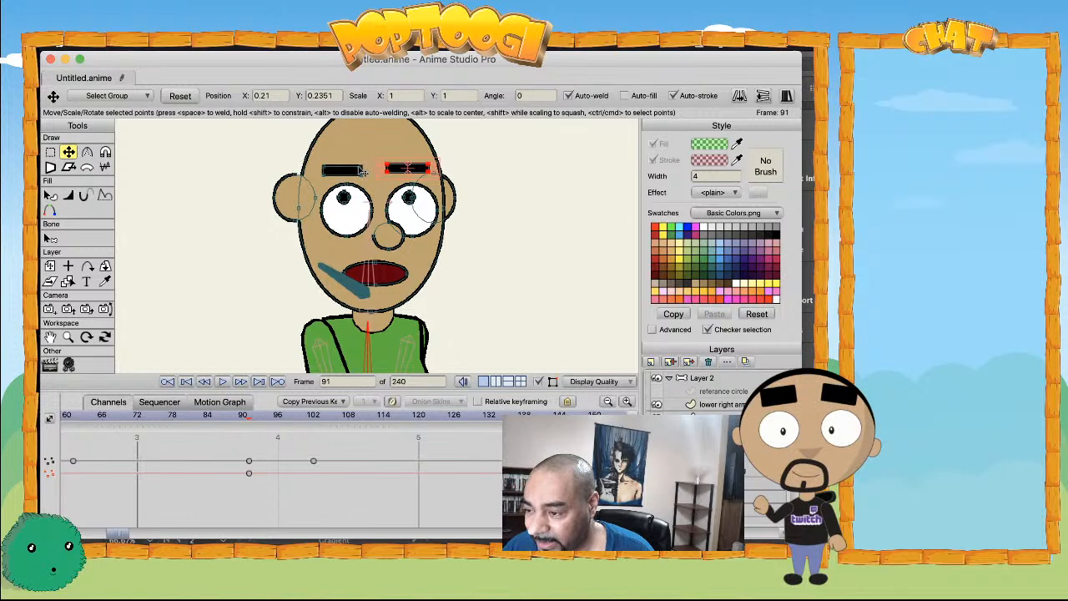
- Try tilting the left eyebrow inward at frame 91 with the Transform Points tool
{"action": "scroll", "coordinate": [369, 169], "scroll_direction": "up", "scroll_amount": 1}
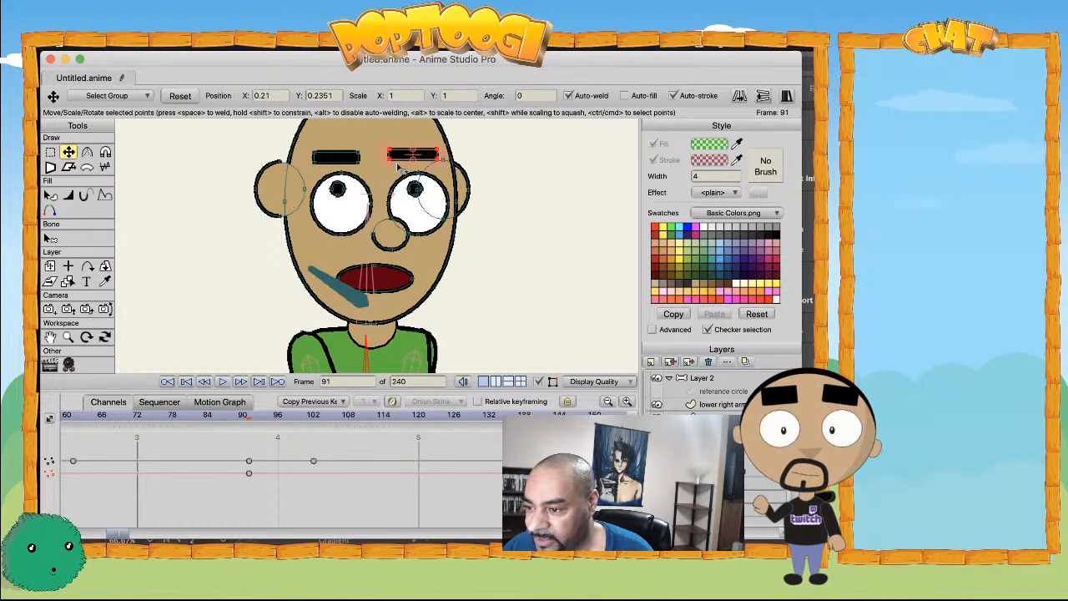
{"action": "left_click", "coordinate": [399, 167]}
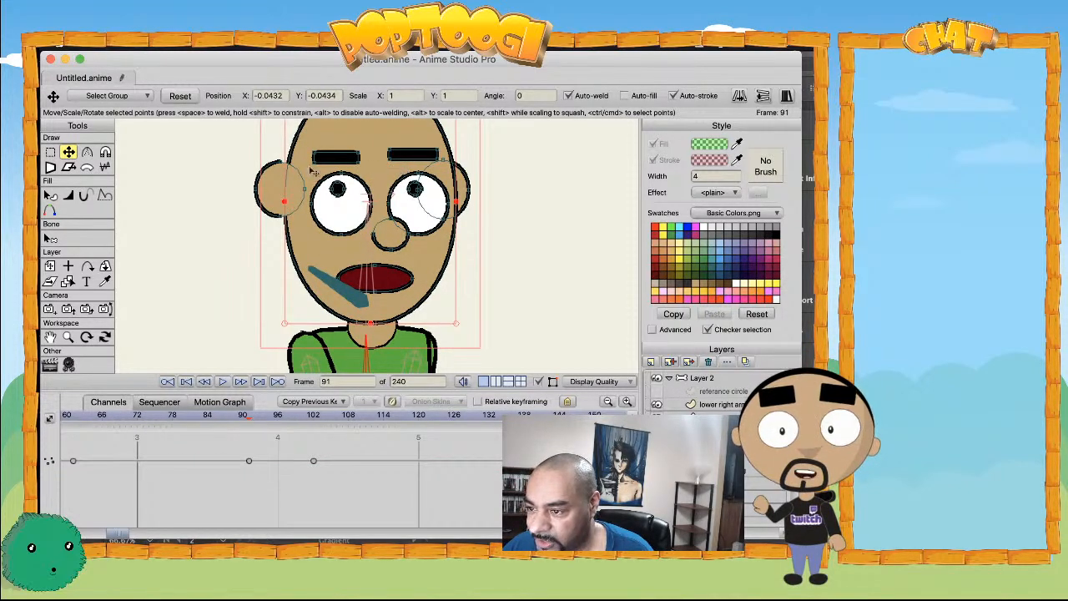
{"action": "left_click", "coordinate": [341, 163]}
{"action": "left_click", "coordinate": [347, 173]}
{"action": "left_click", "coordinate": [333, 159]}
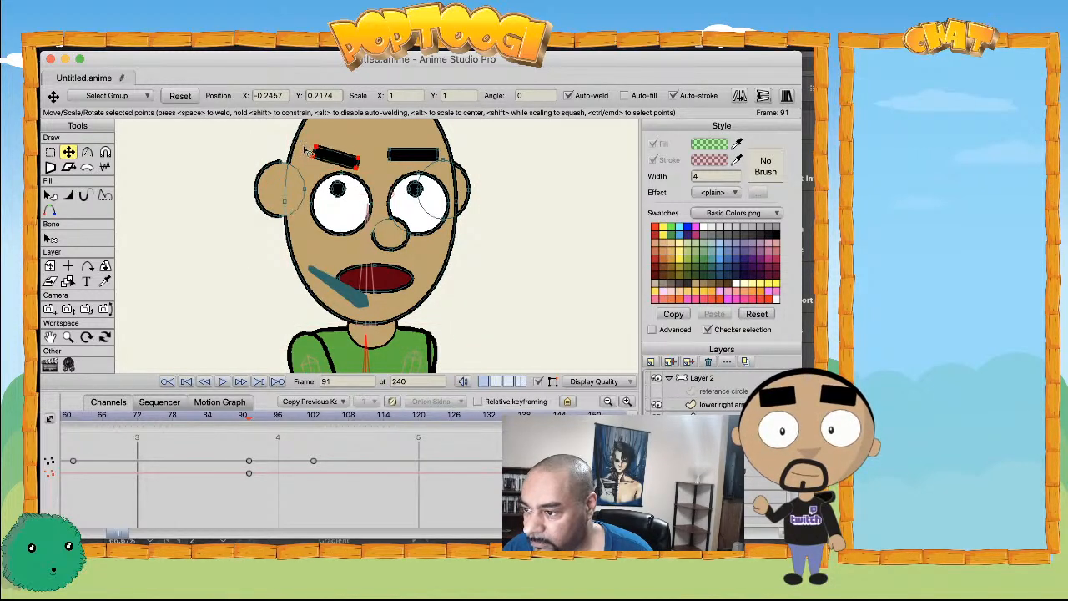
- At frame 102, rotate the right and left eyebrows in turn to tilt them into a new expression
{"action": "left_click", "coordinate": [399, 156]}
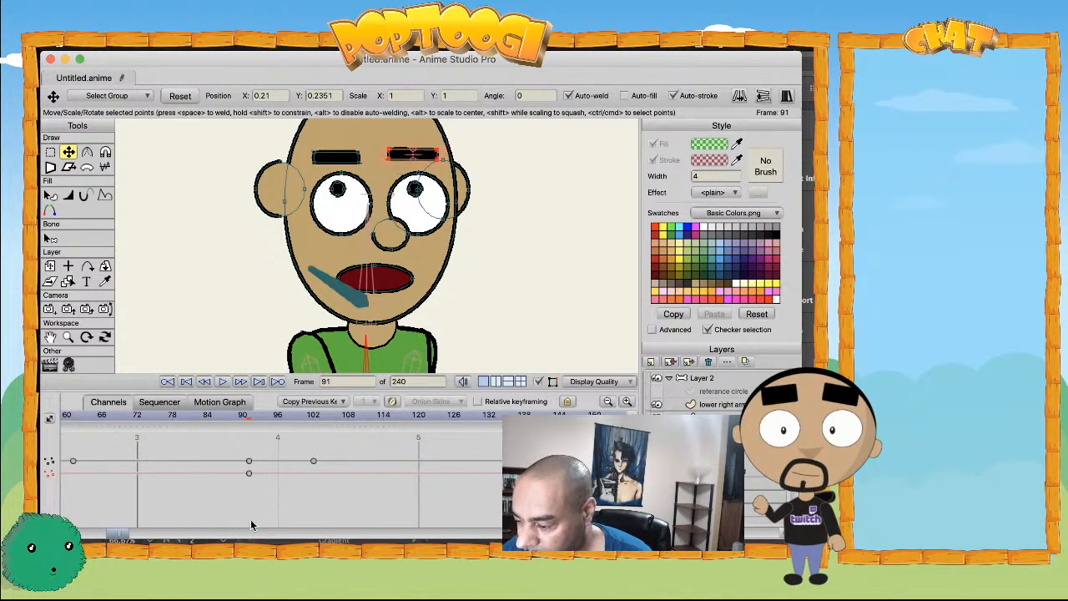
{"action": "left_click", "coordinate": [314, 417]}
{"action": "left_click_drag", "start_coordinate": [400, 164], "coordinate": [392, 161]}
{"action": "left_click", "coordinate": [321, 166]}
{"action": "left_click_drag", "start_coordinate": [319, 167], "coordinate": [329, 169]}
- Scrub through the eyebrow change, select the Layer 2 bone layer, and play the whole animation from the start
{"action": "left_click_drag", "start_coordinate": [222, 413], "coordinate": [272, 380]}
{"action": "scroll", "coordinate": [294, 232], "scroll_direction": "down", "scroll_amount": 15}
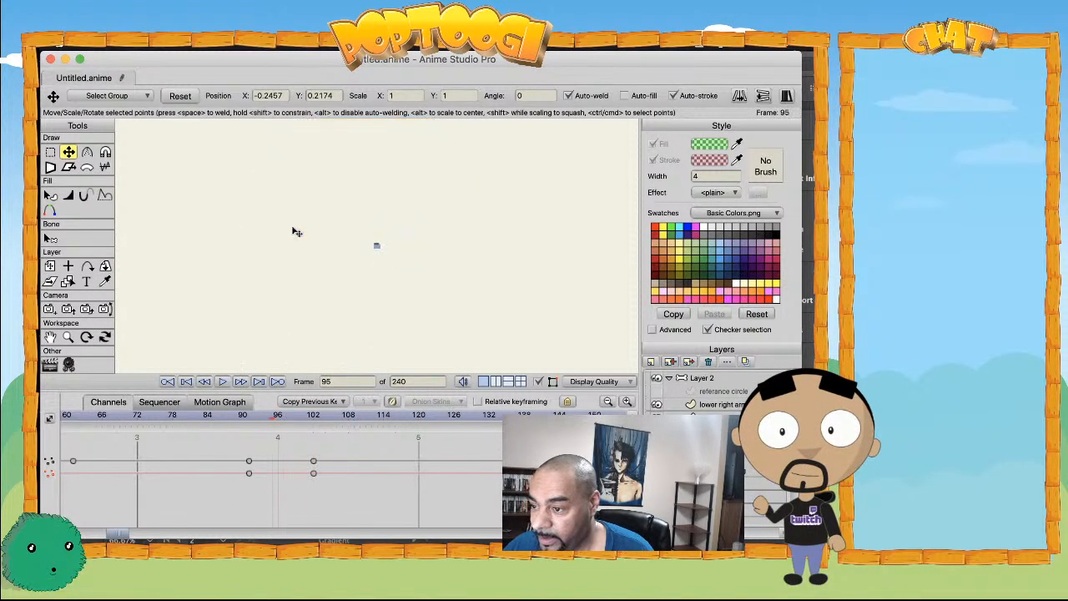
{"action": "scroll", "coordinate": [298, 290], "scroll_direction": "up", "scroll_amount": 10}
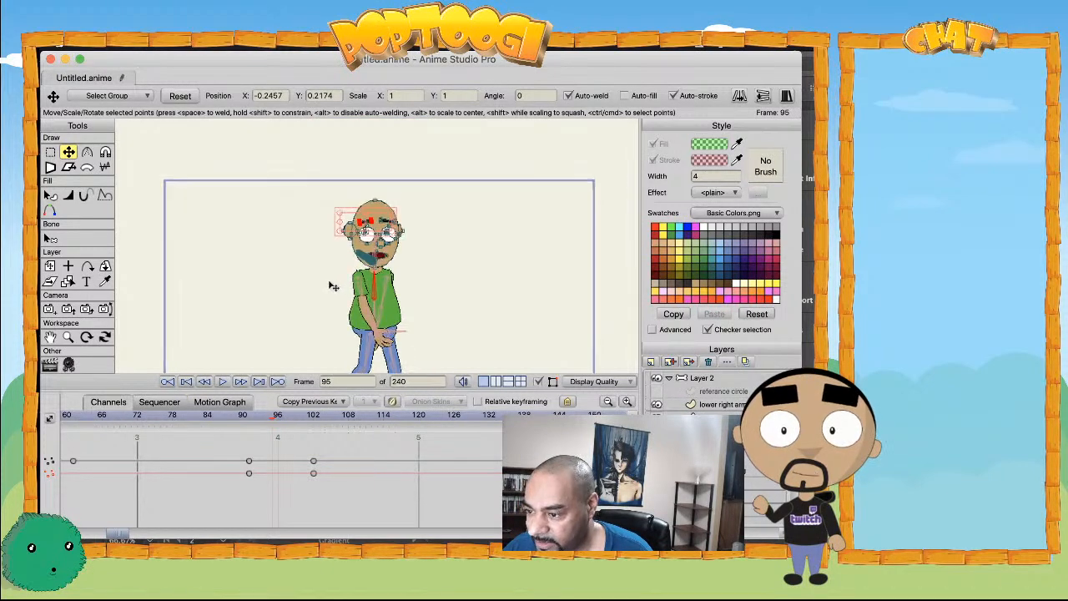
{"action": "left_click_drag", "start_coordinate": [303, 328], "coordinate": [276, 278]}
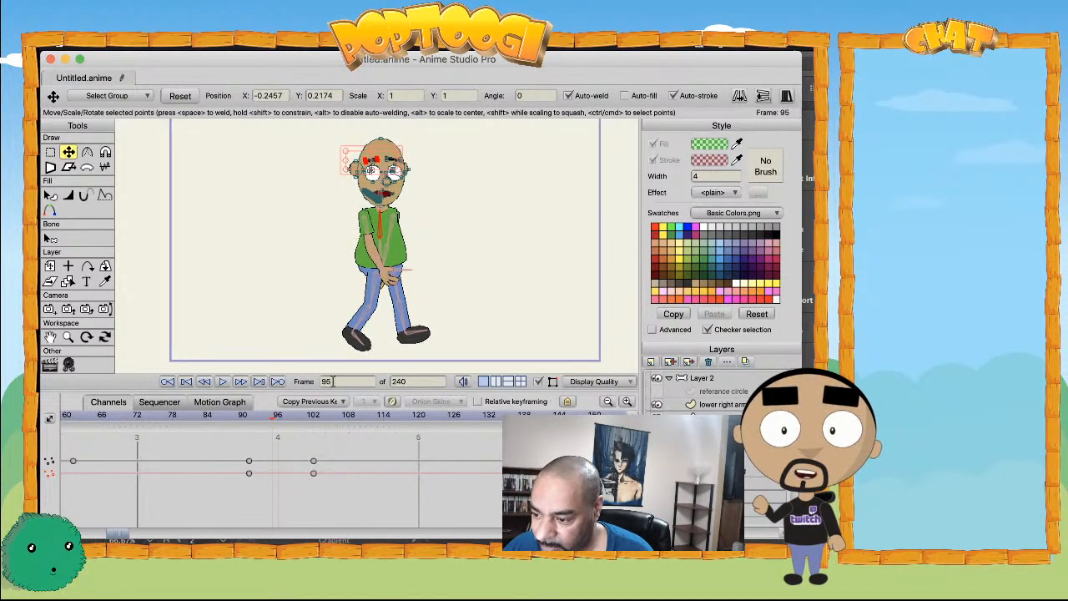
{"action": "left_click", "coordinate": [667, 380]}
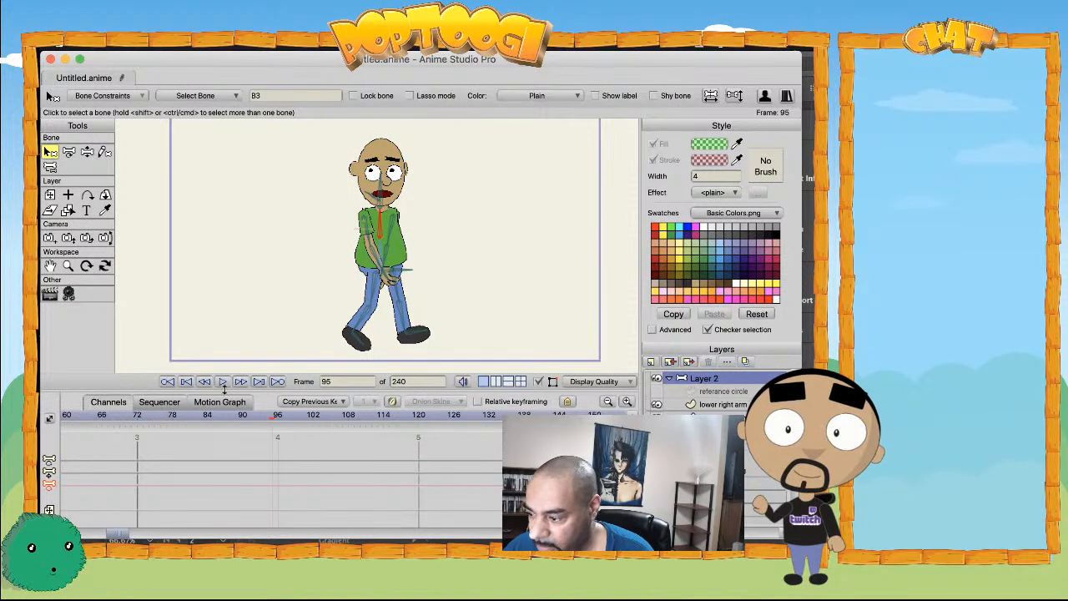
{"action": "left_click", "coordinate": [186, 382]}
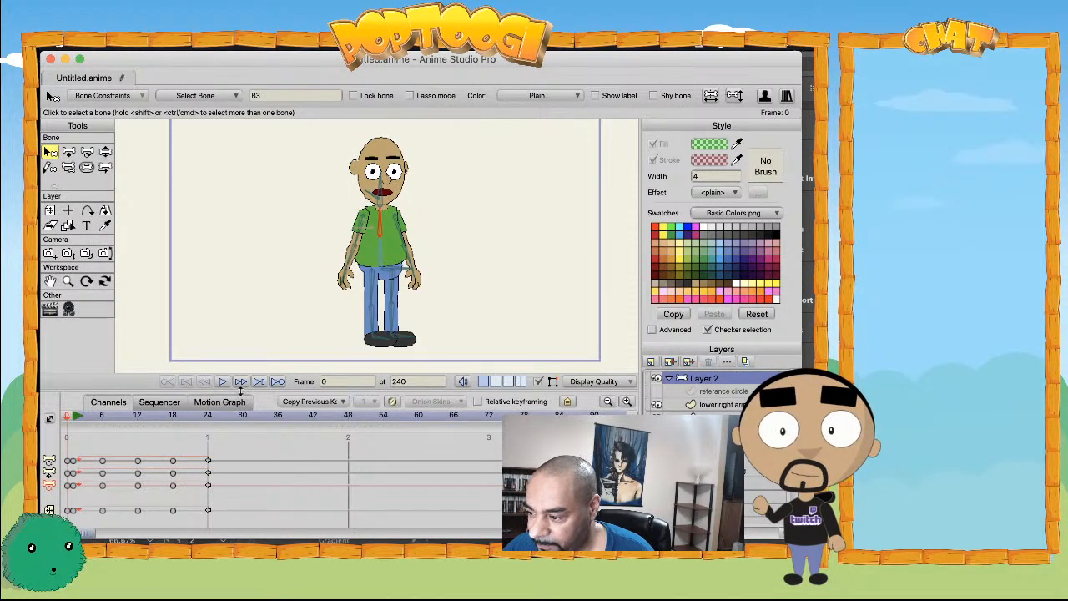
{"action": "left_click", "coordinate": [222, 381]}
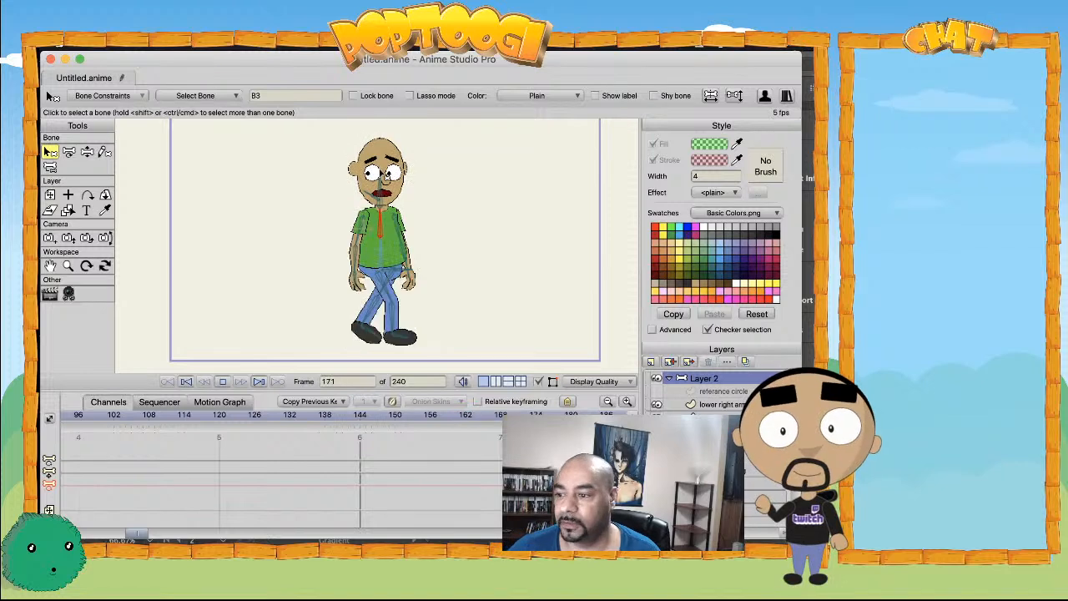
{"action": "key", "text": "space"}
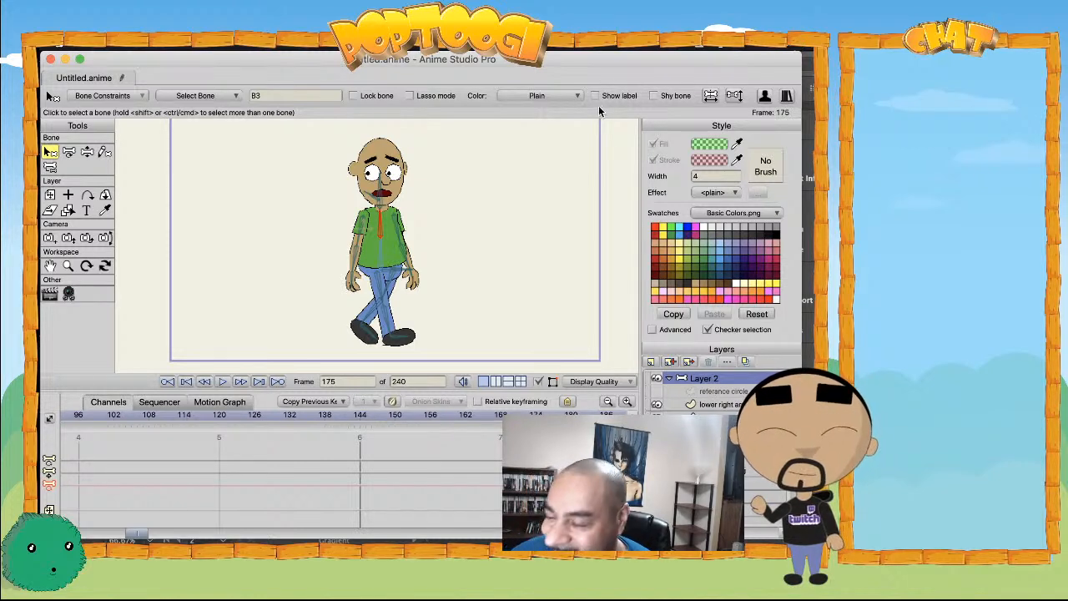
- Delete all walk cycle keyframes of the Layer 2 bone layer and scrub from frame 1 to frame 10
{"action": "left_click_drag", "start_coordinate": [142, 540], "coordinate": [79, 534]}
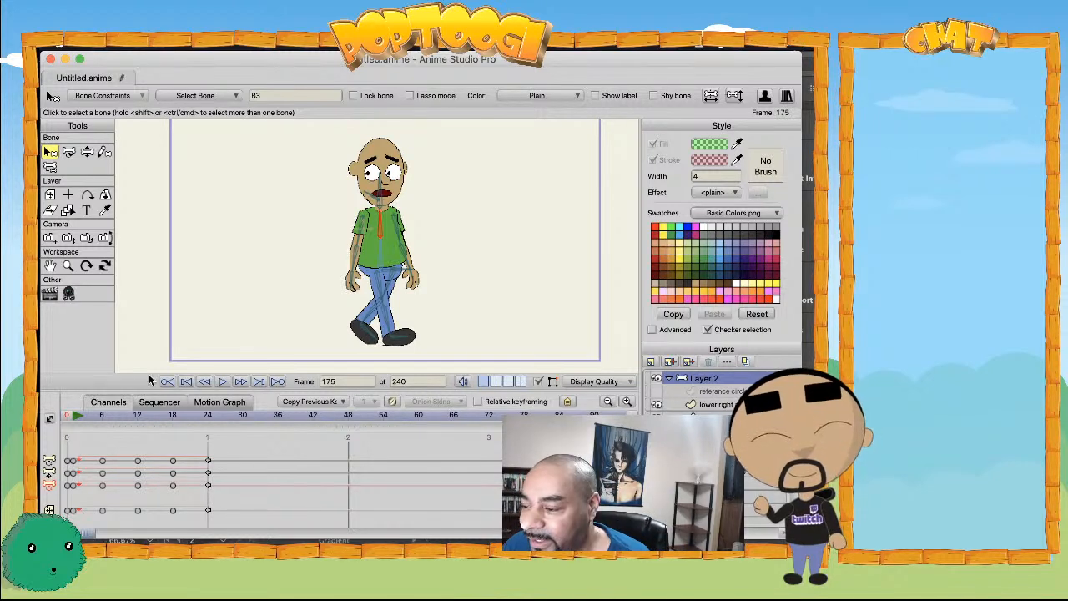
{"action": "left_click_drag", "start_coordinate": [249, 455], "coordinate": [55, 531]}
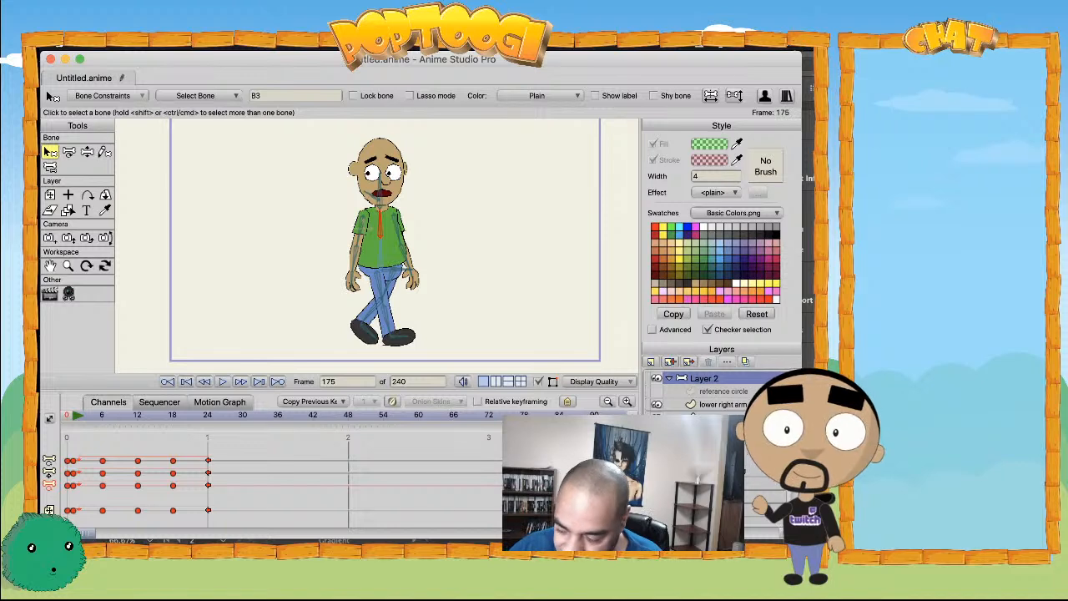
{"action": "key", "text": "Delete"}
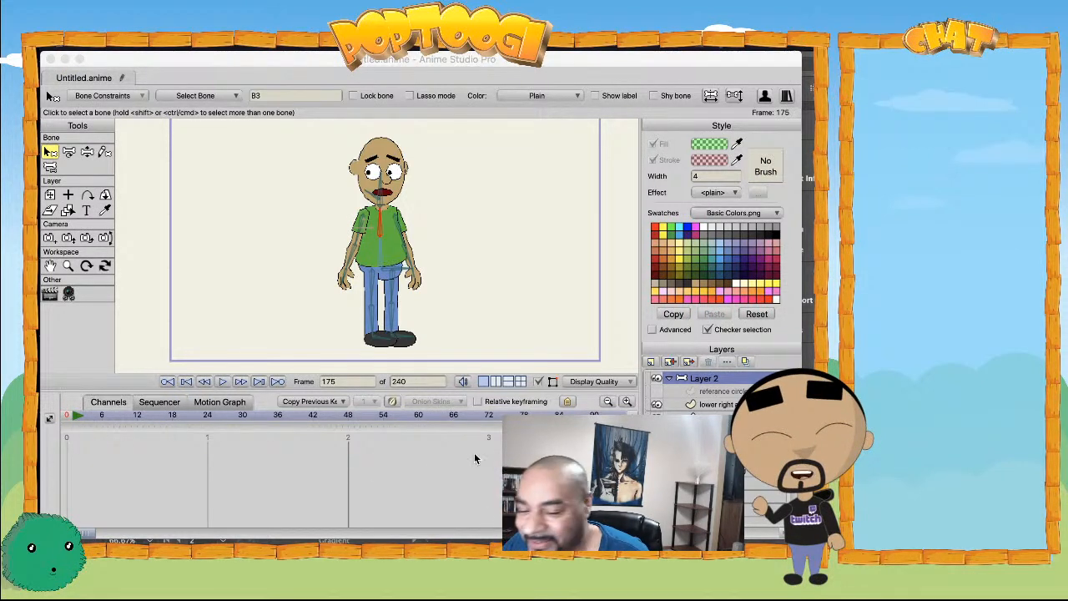
{"action": "left_click", "coordinate": [73, 416]}
{"action": "left_click_drag", "start_coordinate": [74, 416], "coordinate": [125, 417]}
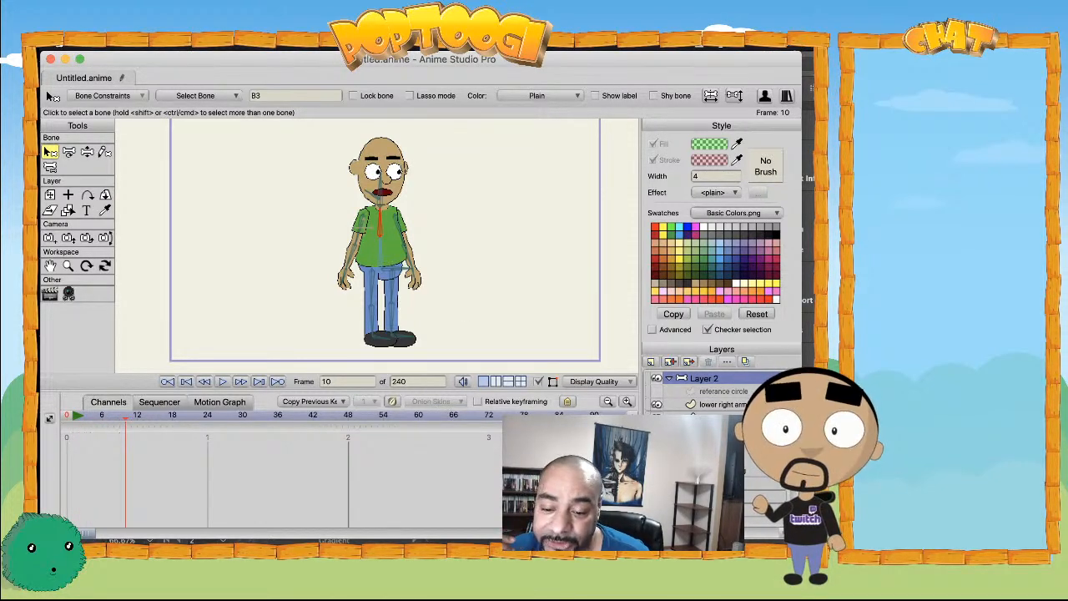
- Switch to Adobe Illustrator and bring up the Twitch Screens.ai document
{"action": "left_click", "coordinate": [809, 356]}
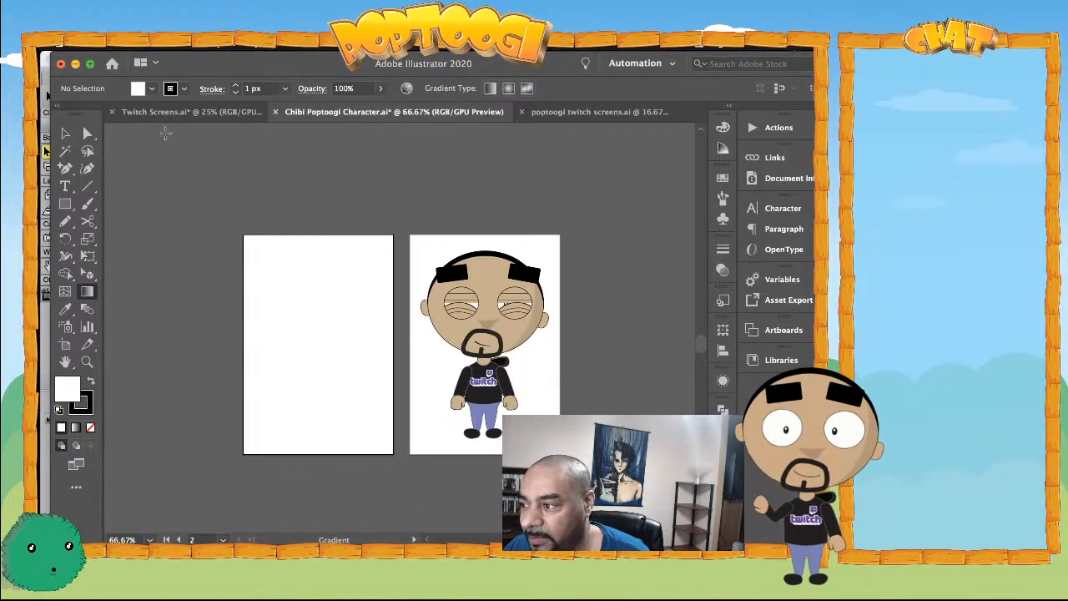
{"action": "left_click", "coordinate": [171, 114]}
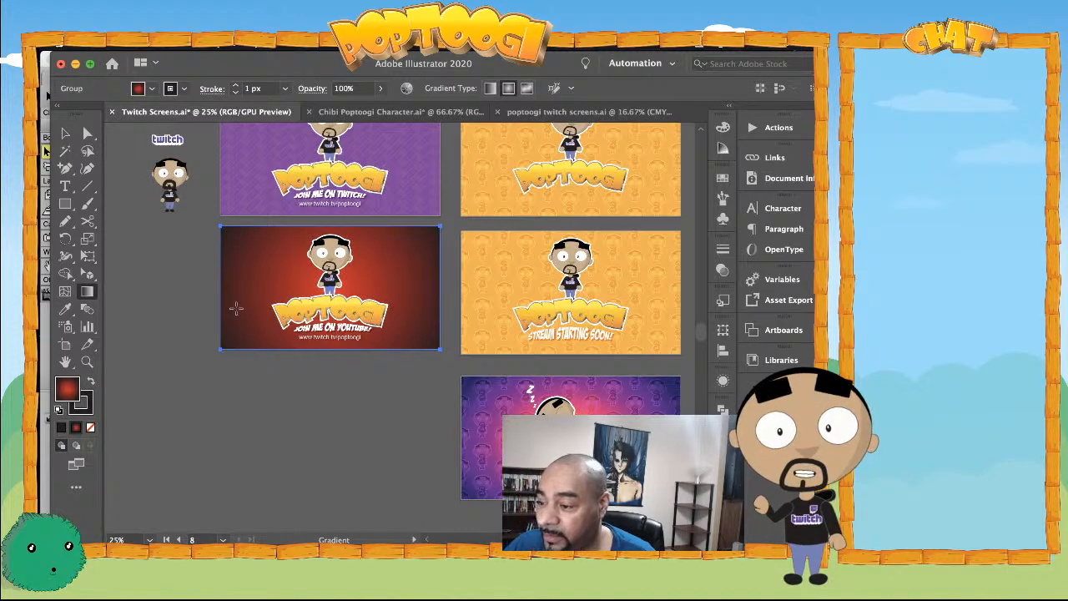
- Examine the Twitch and YouTube promo artboards in the Twitch Screens document up close and as an overview
{"action": "scroll", "coordinate": [409, 314], "scroll_direction": "up", "scroll_amount": 1}
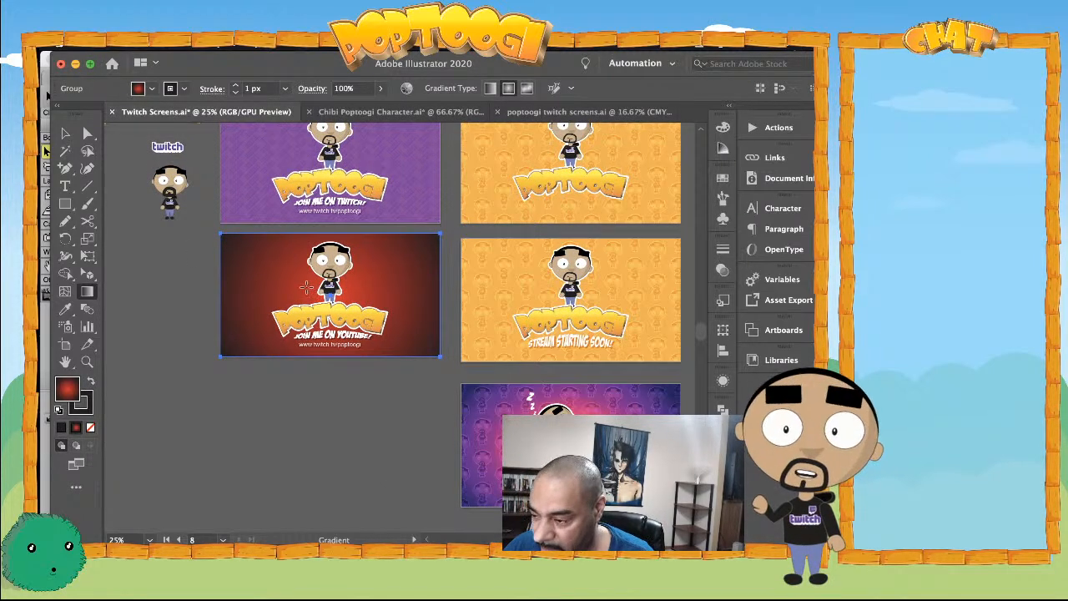
{"action": "key", "text": "super+equal"}
{"action": "left_click_drag", "start_coordinate": [306, 287], "coordinate": [579, 545]}
{"action": "left_click_drag", "start_coordinate": [576, 400], "coordinate": [365, 371]}
{"action": "key", "text": "super+equal"}
{"action": "key", "text": "super+equal"}
{"action": "key", "text": "super+minus"}
{"action": "key", "text": "super+minus"}
{"action": "key", "text": "super+minus"}
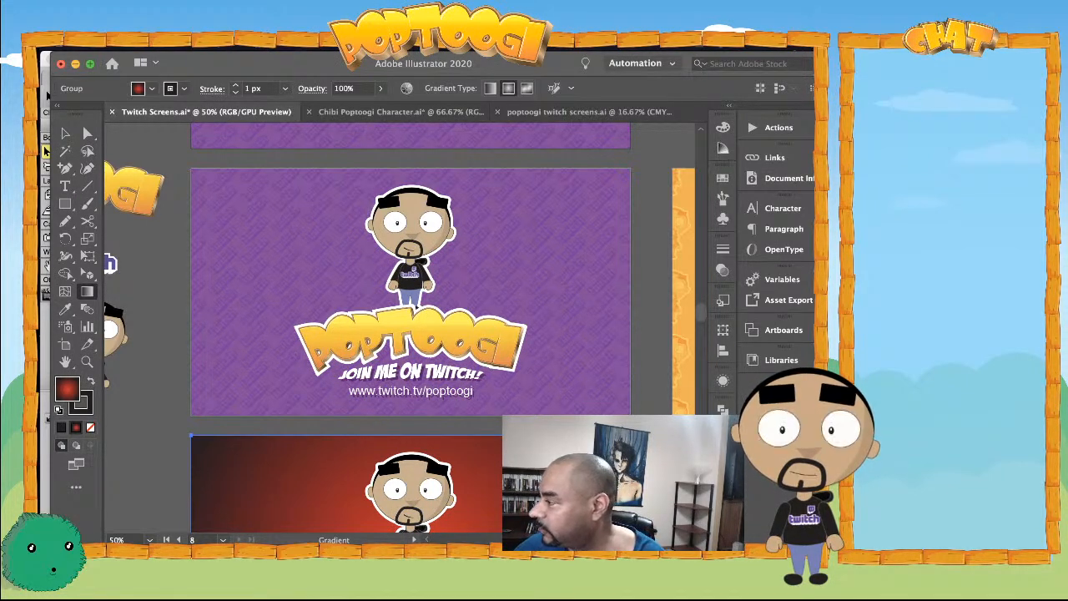
- Switch to Adobe Character Animator, reposition and resize its window, and enlarge the Camera & Microphone panel to show the webcam preview
{"action": "left_click_drag", "start_coordinate": [284, 539], "coordinate": [180, 81]}
{"action": "left_click_drag", "start_coordinate": [502, 386], "coordinate": [730, 489]}
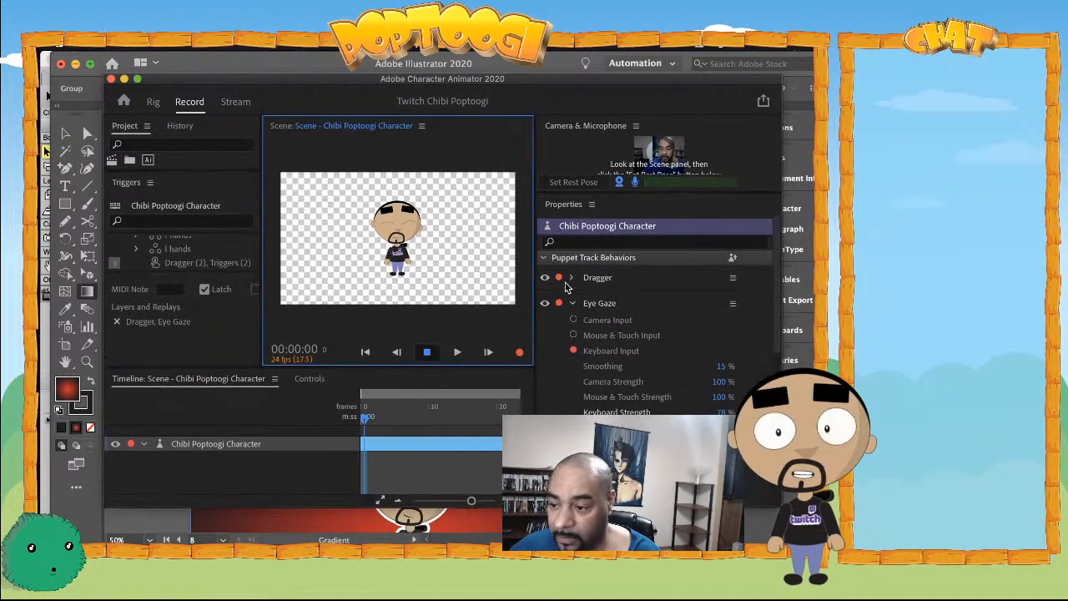
{"action": "left_click_drag", "start_coordinate": [623, 193], "coordinate": [665, 315]}
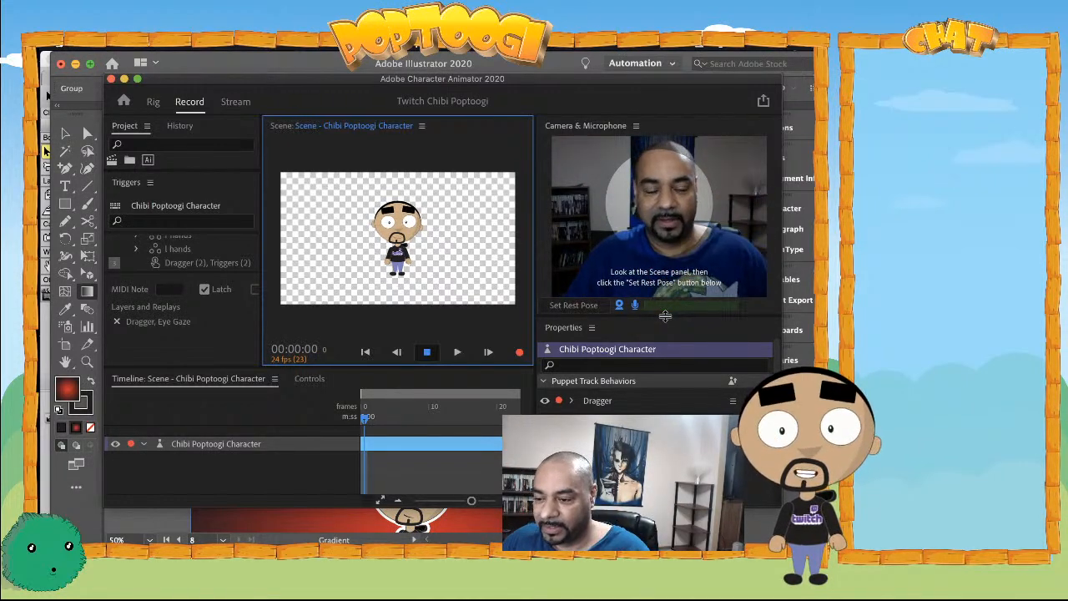
{"action": "left_click", "coordinate": [550, 307]}
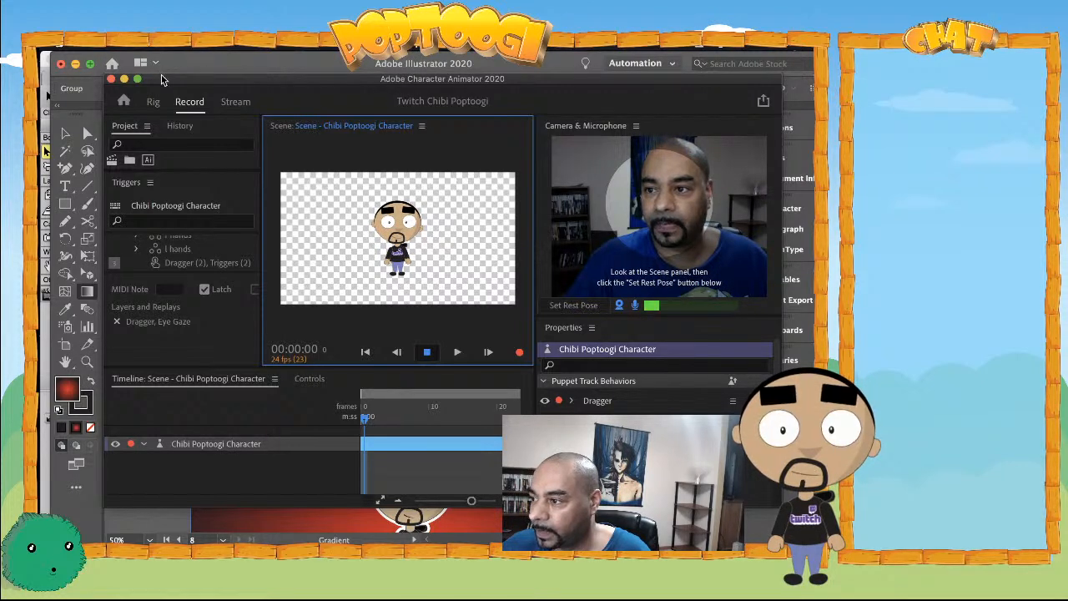
- Browse the example puppets on the home screen and open the anime-style puppet Sebastian
{"action": "left_click", "coordinate": [125, 103]}
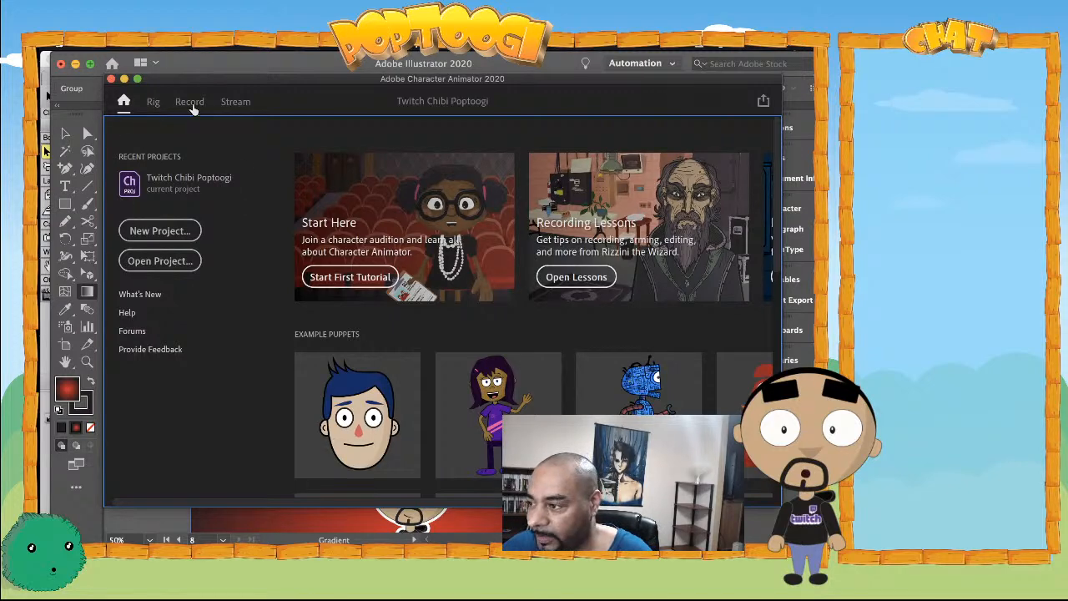
{"action": "scroll", "coordinate": [432, 307], "scroll_direction": "down", "scroll_amount": 5}
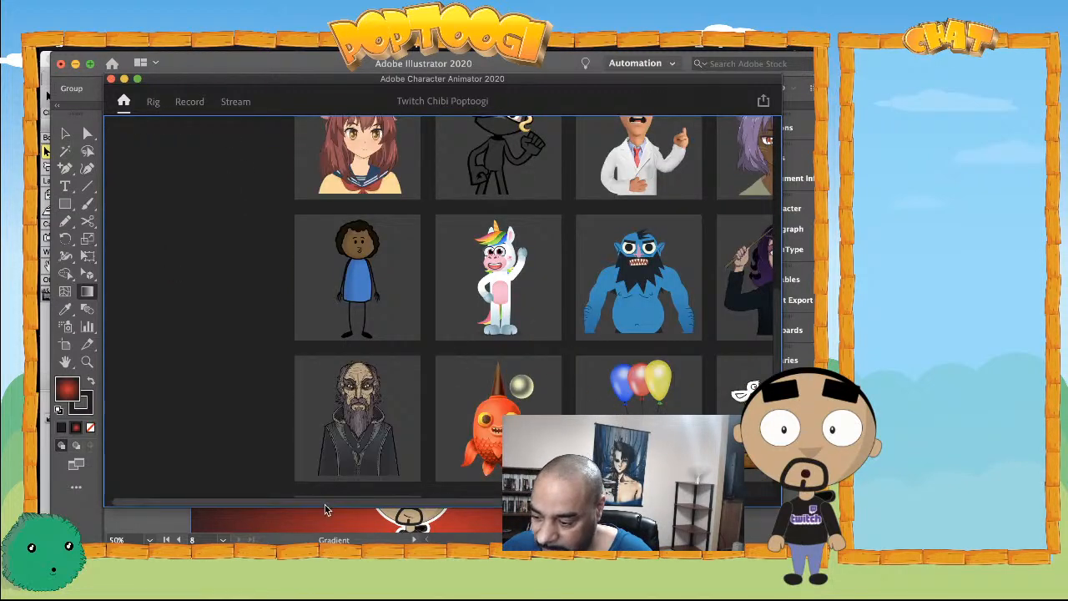
{"action": "scroll", "coordinate": [376, 500], "scroll_direction": "right", "scroll_amount": 3}
{"action": "scroll", "coordinate": [409, 500], "scroll_direction": "right", "scroll_amount": 3}
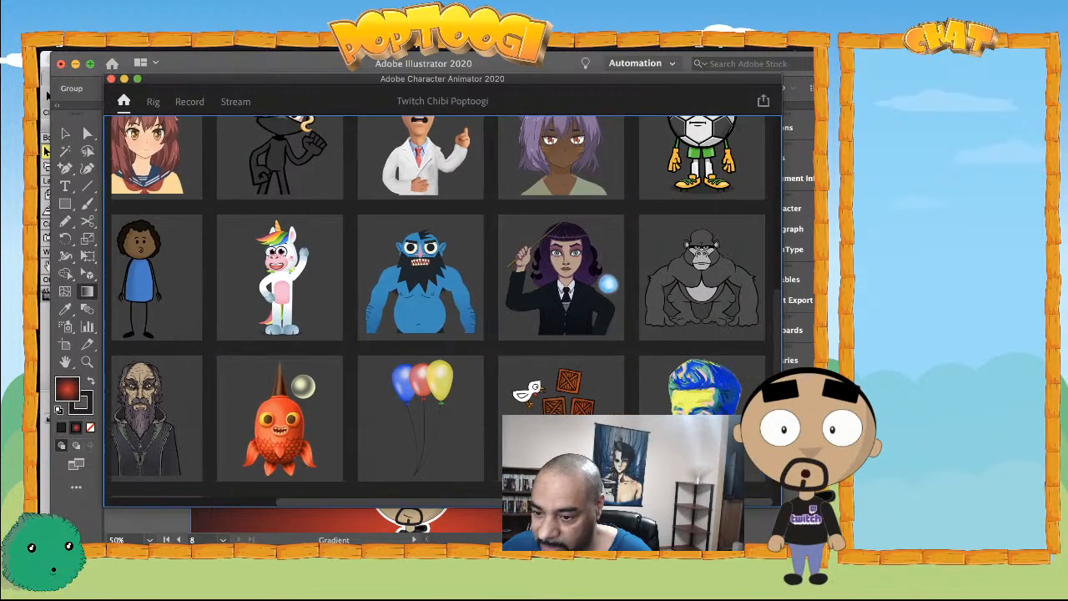
{"action": "scroll", "coordinate": [408, 326], "scroll_direction": "up", "scroll_amount": 3}
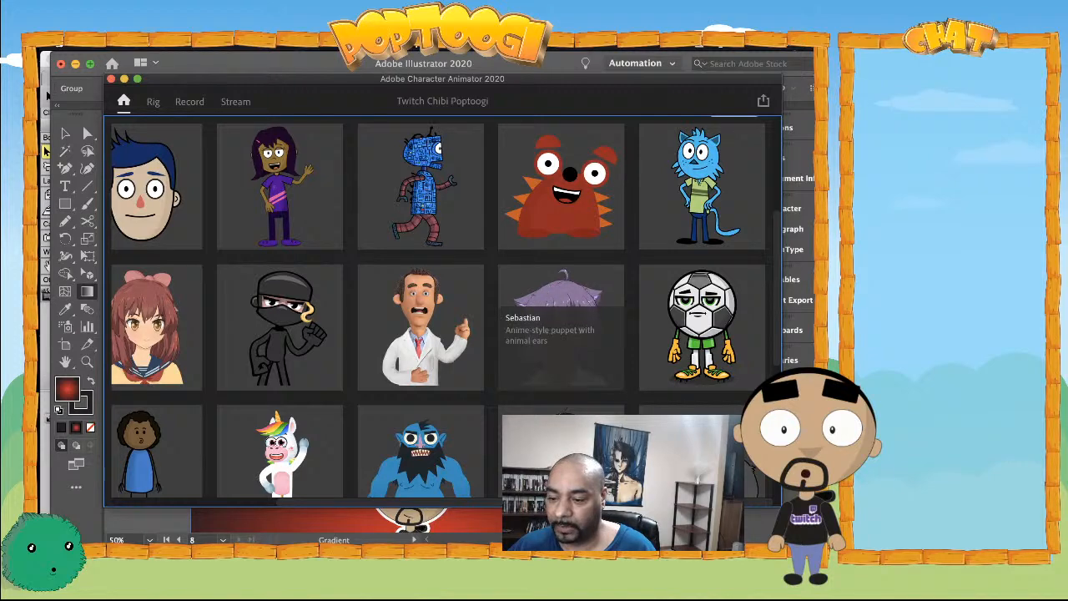
{"action": "left_click", "coordinate": [549, 301]}
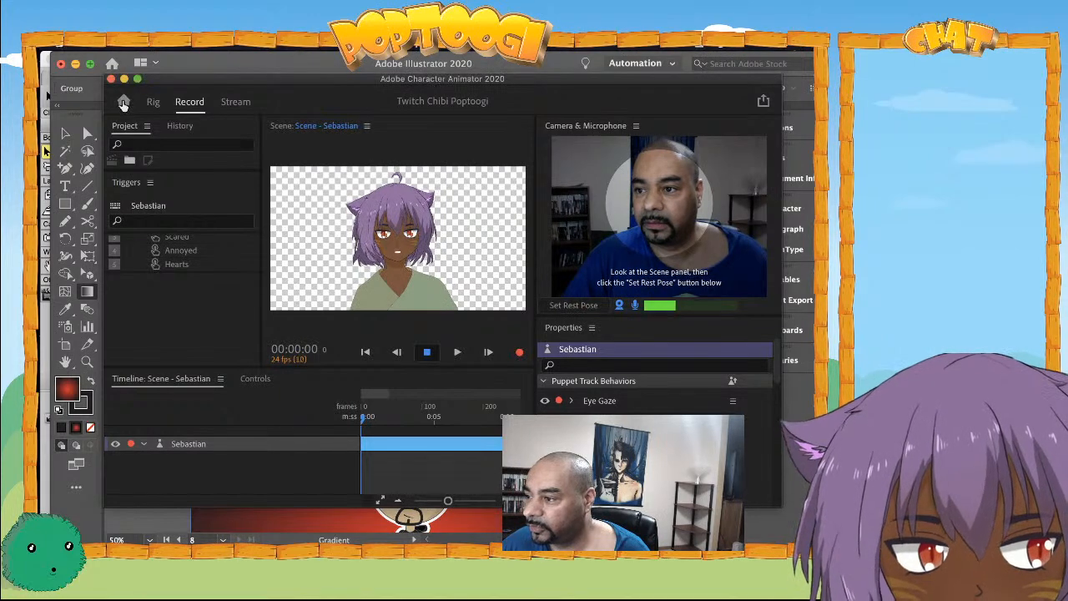
- Return to the home screen and open the blue cat example puppet Tull
{"action": "left_click", "coordinate": [124, 101]}
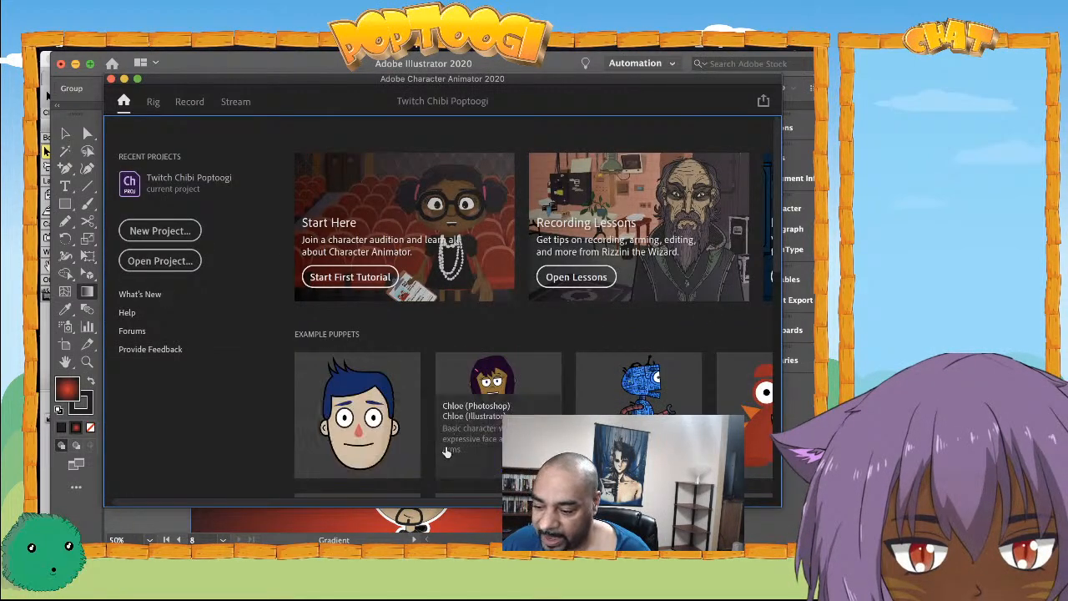
{"action": "scroll", "coordinate": [437, 501], "scroll_direction": "right", "scroll_amount": 3}
{"action": "scroll", "coordinate": [705, 403], "scroll_direction": "right", "scroll_amount": 4}
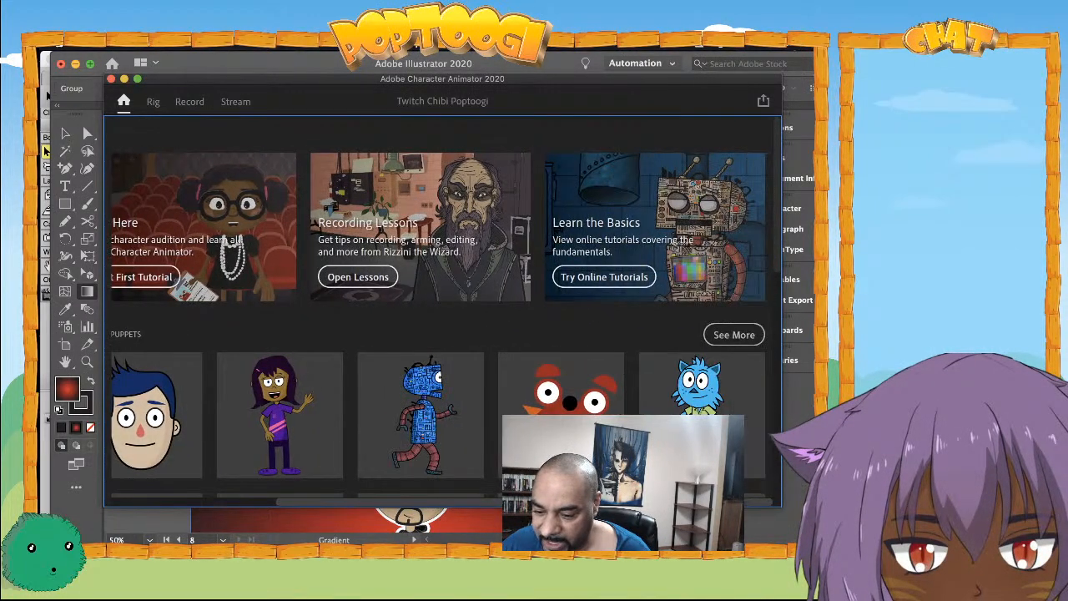
{"action": "left_click", "coordinate": [679, 386]}
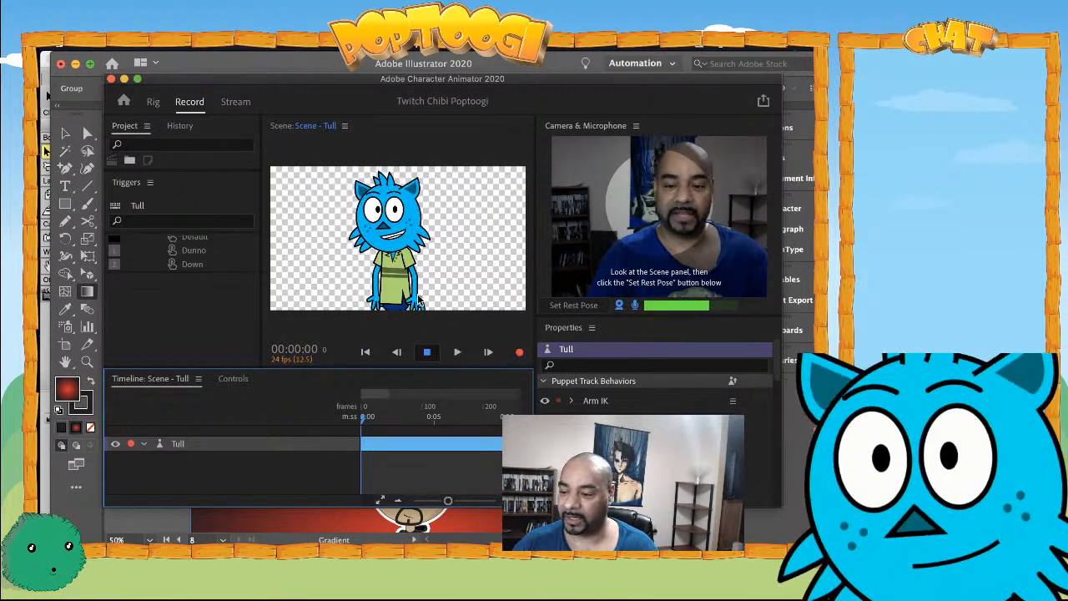
- Test the Tull puppet in the scene by moving its hands and trying keyboard triggers
{"action": "left_click", "coordinate": [442, 287]}
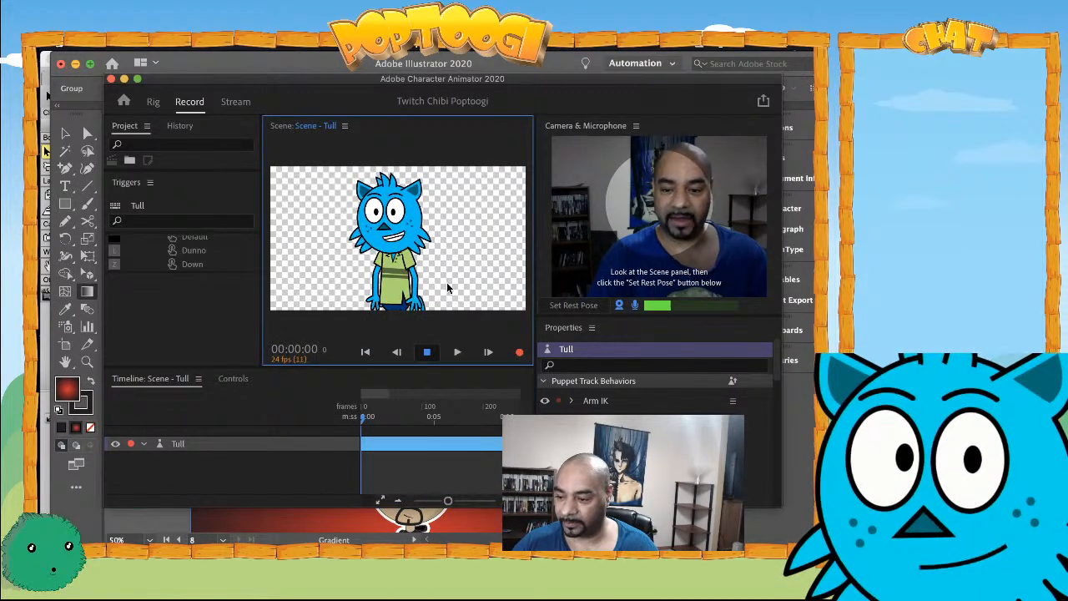
{"action": "left_click_drag", "start_coordinate": [373, 297], "coordinate": [420, 296]}
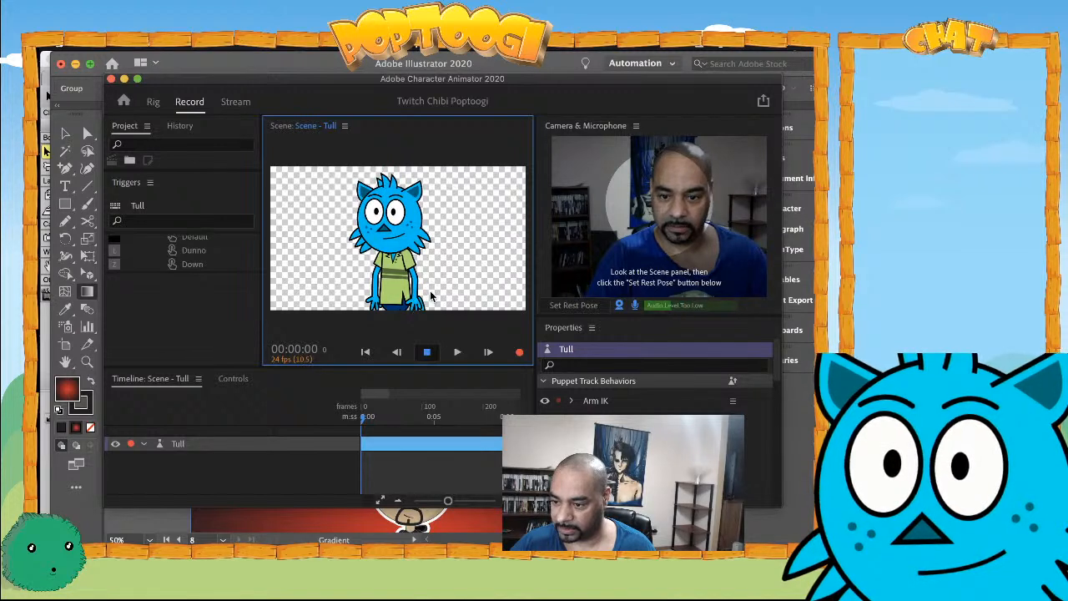
{"action": "key", "text": "l"}
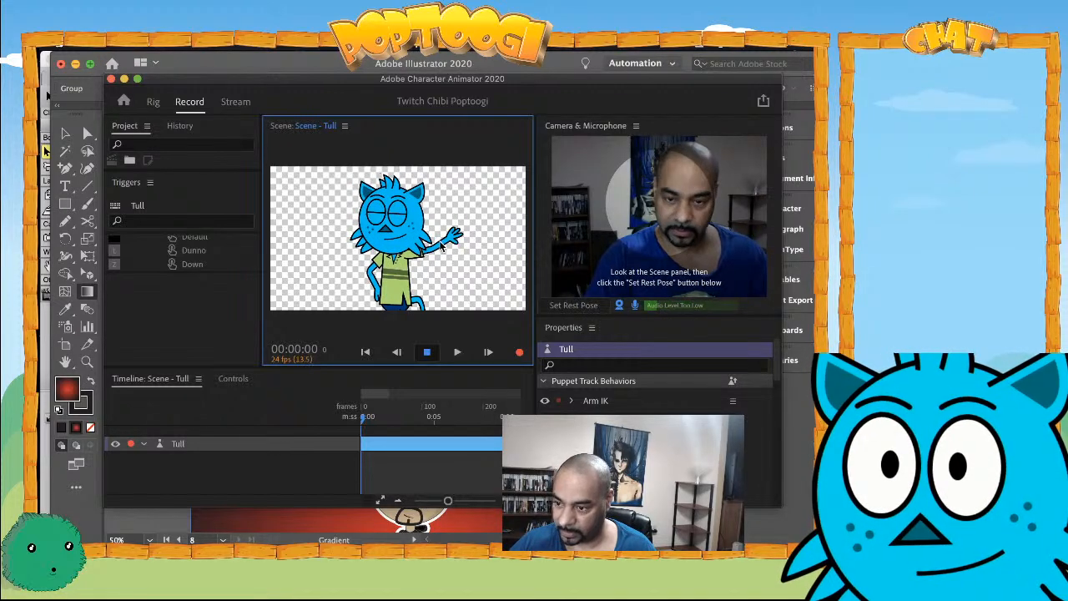
{"action": "key", "text": "z"}
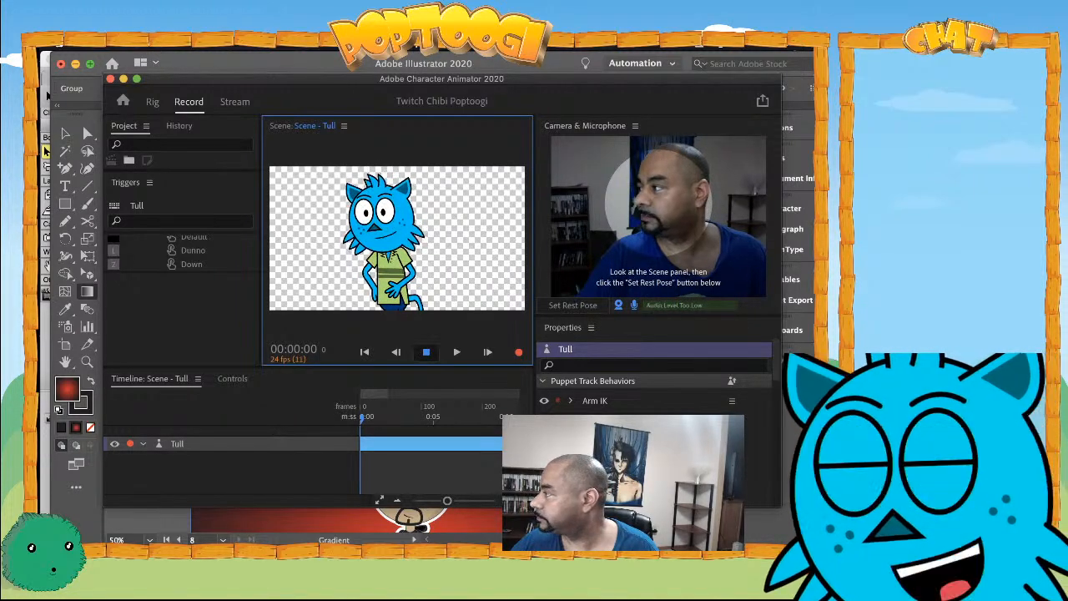
- Switch back to Adobe Illustrator and examine the Twitch, YouTube, stream starting soon and offline artboards of the Twitch Screens document
{"action": "left_click", "coordinate": [47, 96]}
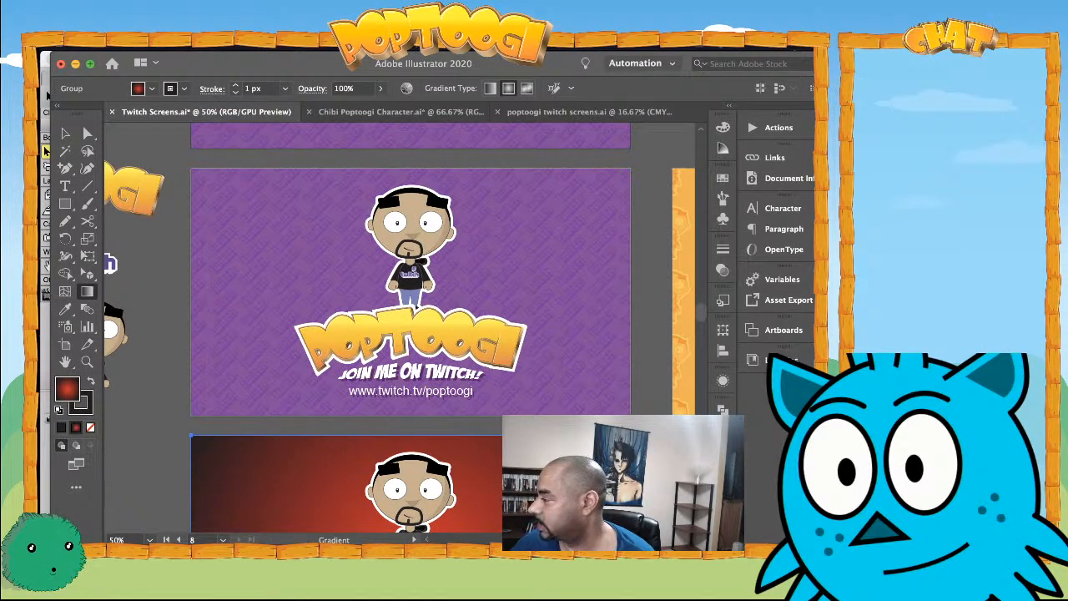
{"action": "scroll", "coordinate": [429, 282], "scroll_direction": "up", "scroll_amount": 1}
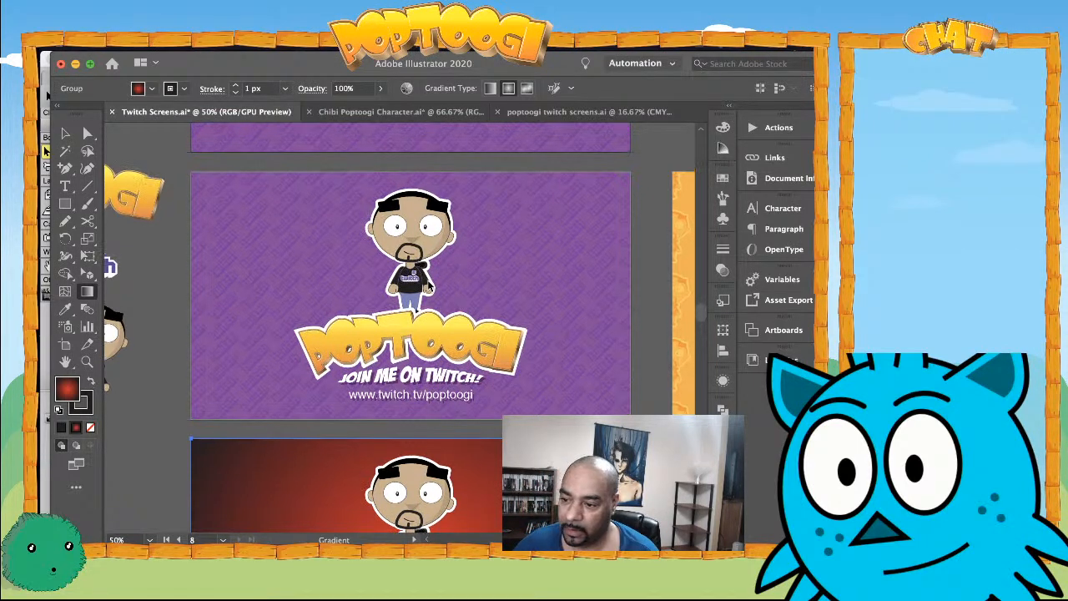
{"action": "scroll", "coordinate": [429, 316], "scroll_direction": "down", "scroll_amount": 1}
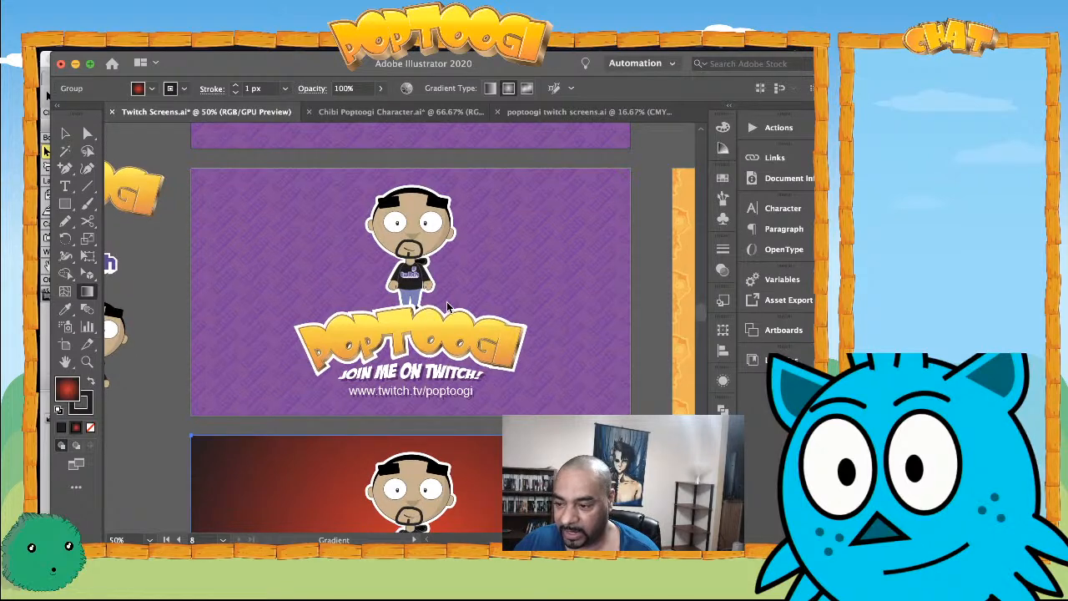
{"action": "scroll", "coordinate": [446, 309], "scroll_direction": "down", "scroll_amount": 2}
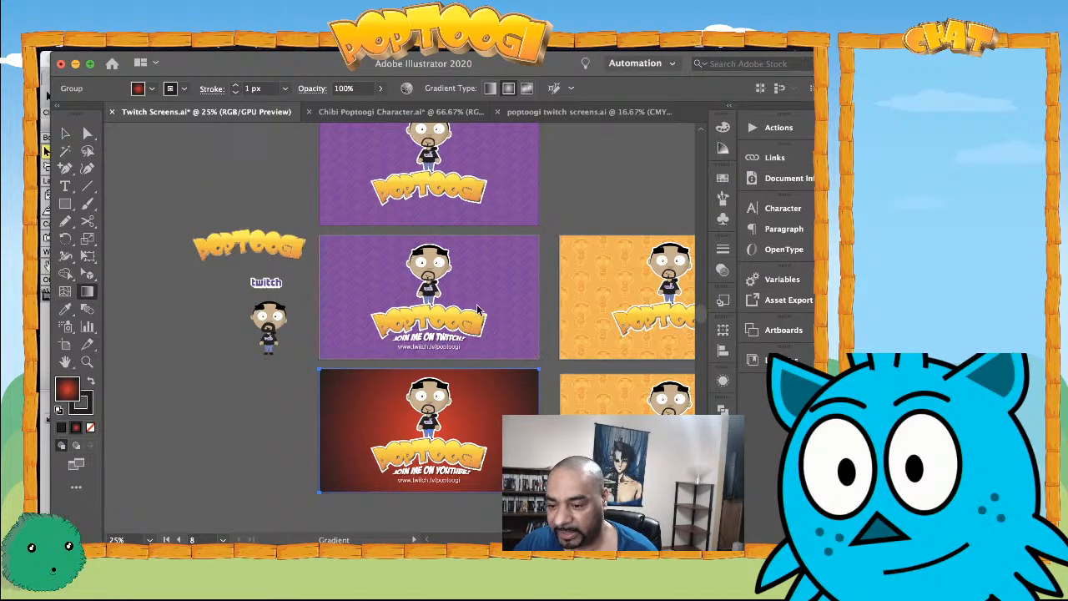
{"action": "left_click_drag", "start_coordinate": [483, 317], "coordinate": [305, 252]}
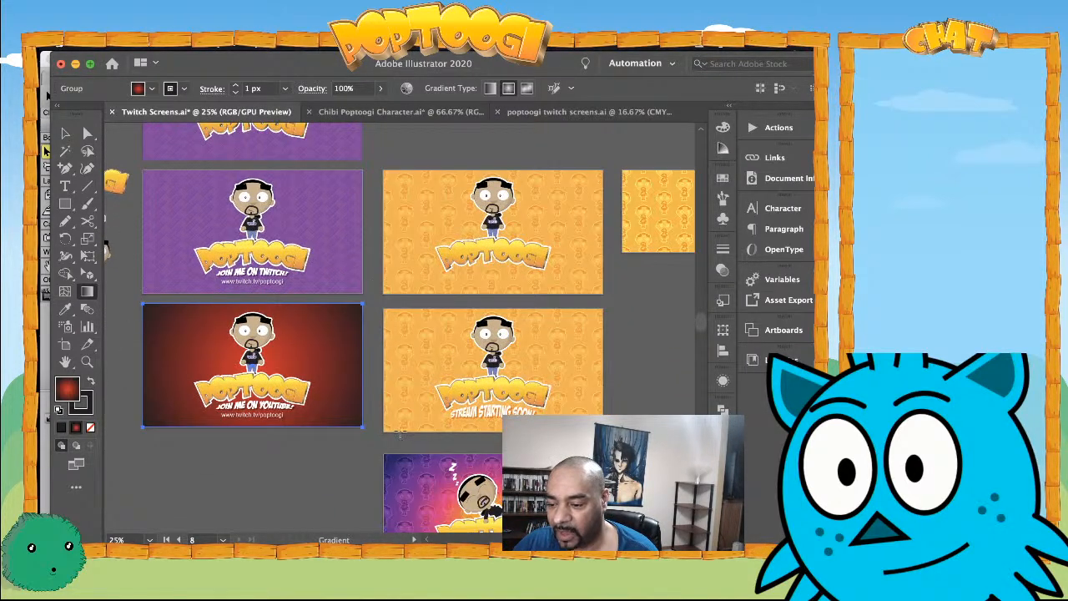
{"action": "scroll", "coordinate": [390, 430], "scroll_direction": "up", "scroll_amount": 1}
{"action": "scroll", "coordinate": [417, 384], "scroll_direction": "down", "scroll_amount": 3}
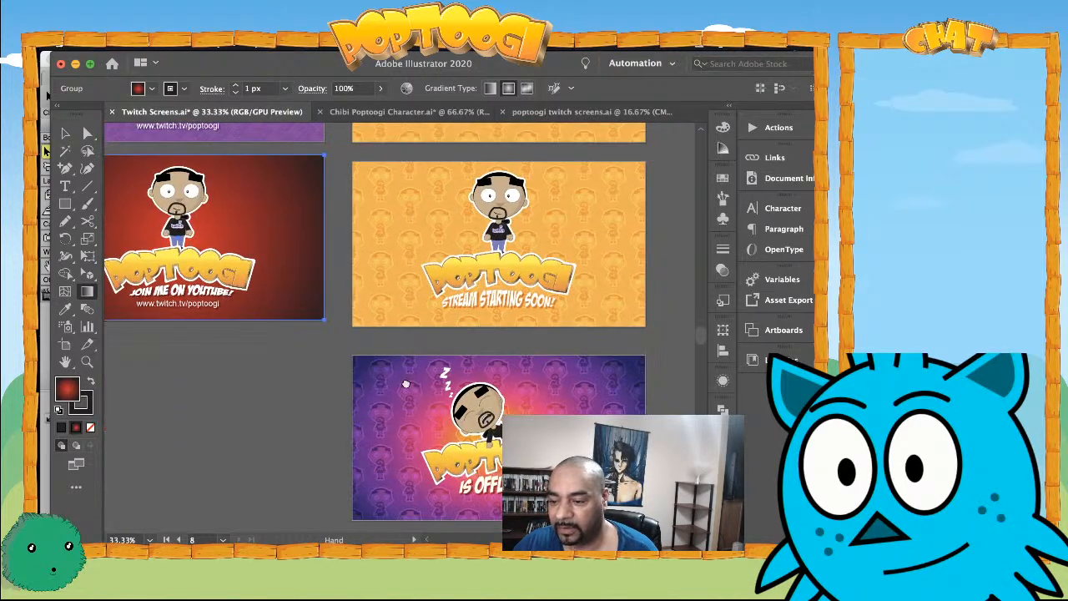
{"action": "scroll", "coordinate": [424, 379], "scroll_direction": "up", "scroll_amount": 1}
{"action": "scroll", "coordinate": [427, 382], "scroll_direction": "down", "scroll_amount": 1}
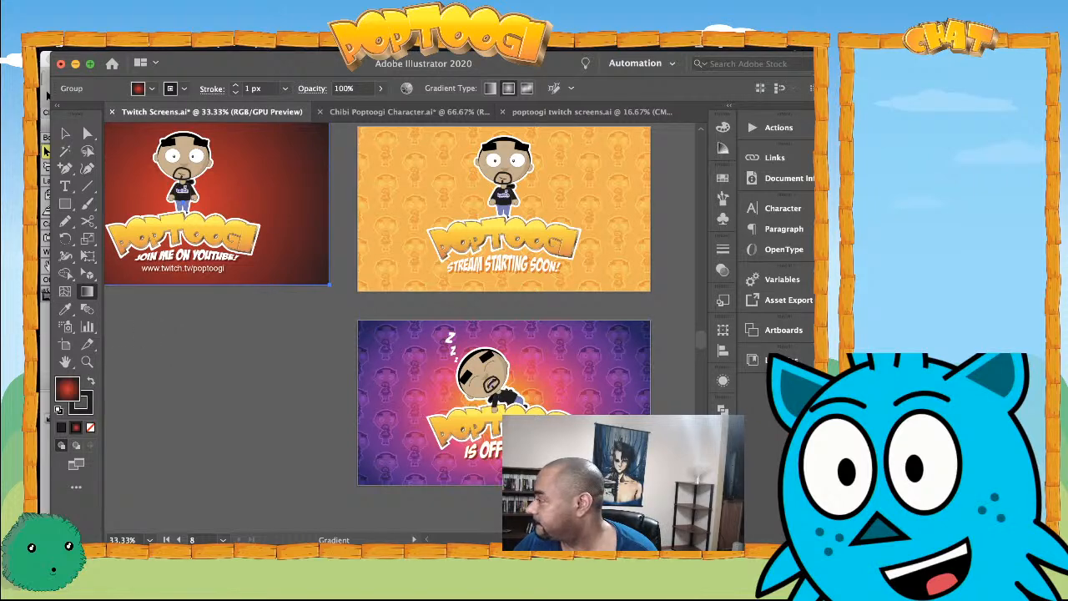
{"action": "key", "text": "super+shift+p"}
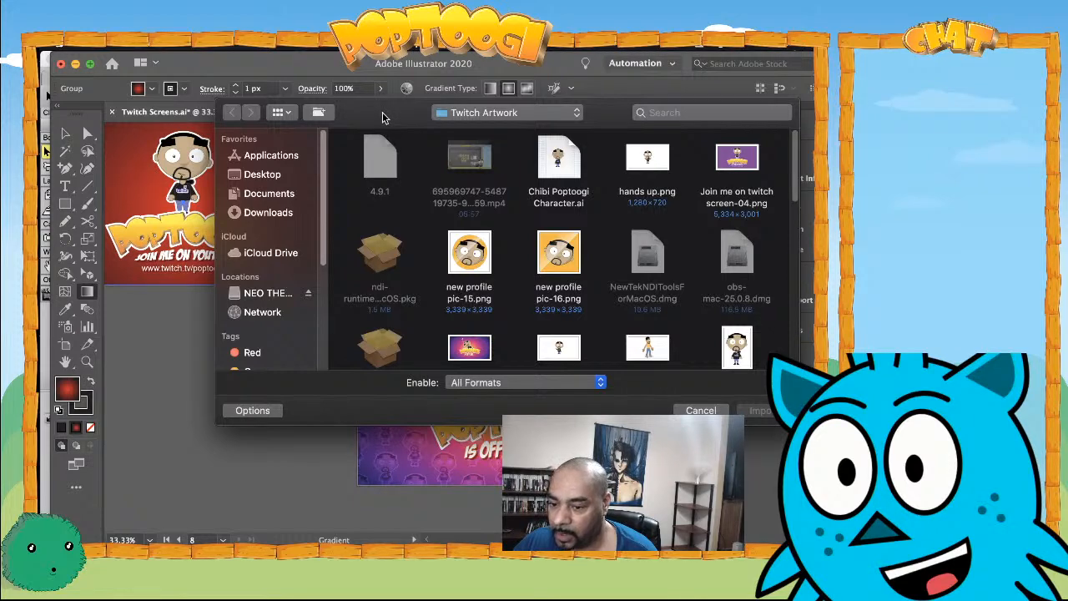
{"action": "key", "text": "Escape"}
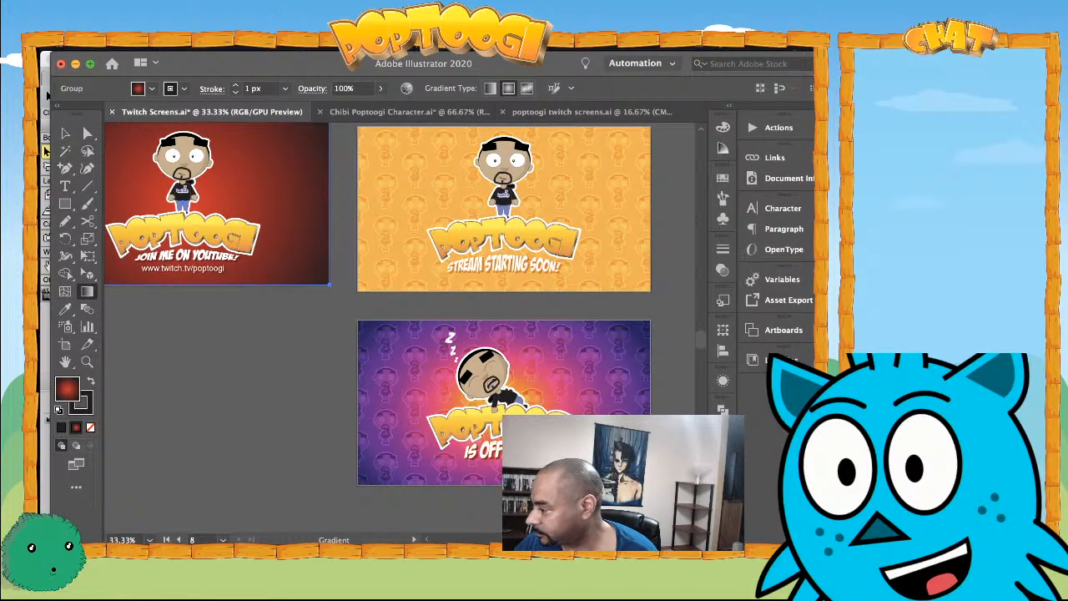